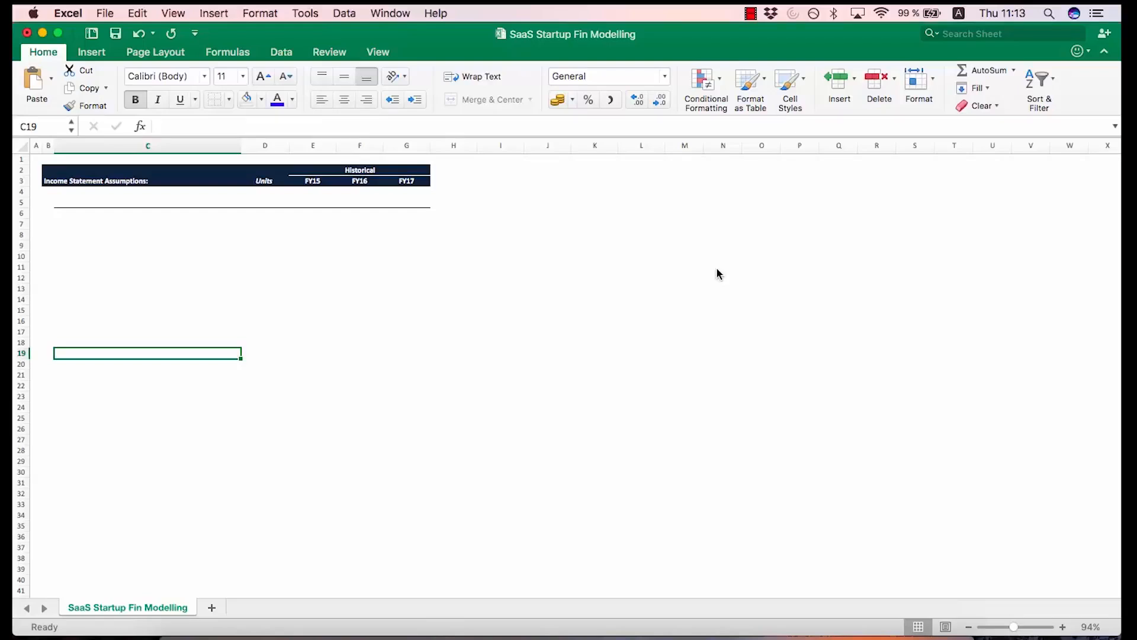
# Label cell C5 "Total Revenue:" and enter "$ Thousands" as its unit in D5
pyautogui.press('Up')
pyautogui.press('Up')
pyautogui.press('Up')
pyautogui.press('Up')
pyautogui.press('Up')
pyautogui.press('Up')
pyautogui.press('Up')
pyautogui.press('Up')
pyautogui.press('Up')
pyautogui.press('Up')
pyautogui.press('Up')
pyautogui.press('Up')
pyautogui.press('Up')
pyautogui.press('Up')
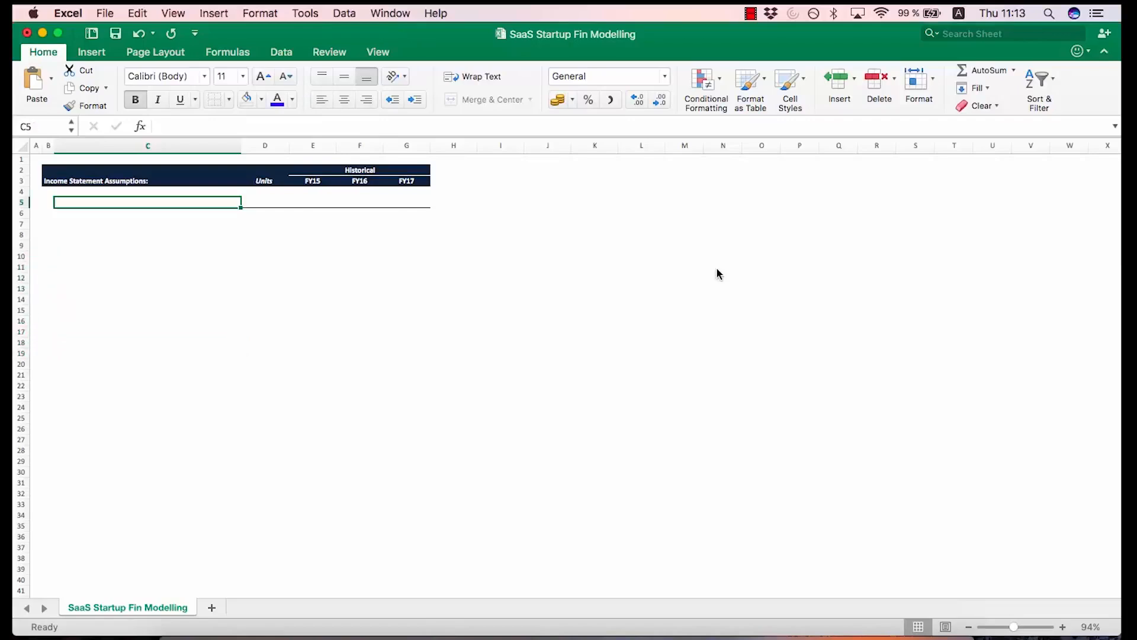
pyautogui.write('Total')
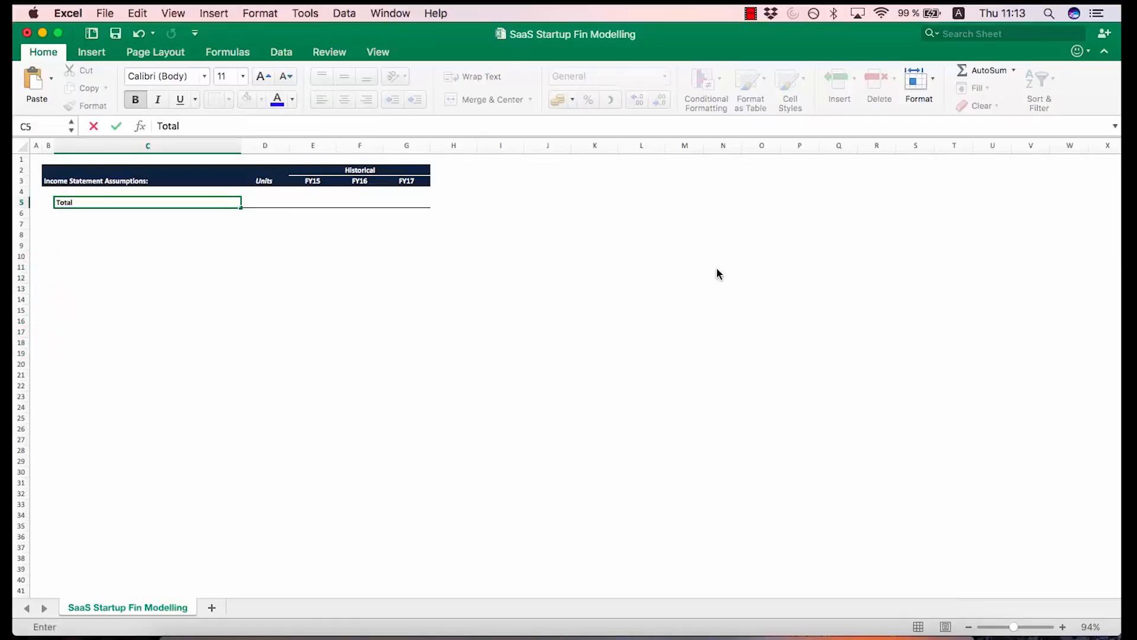
pyautogui.write(' Revenu')
pyautogui.press('Return')
pyautogui.press('Right')
pyautogui.write('$ Thou')
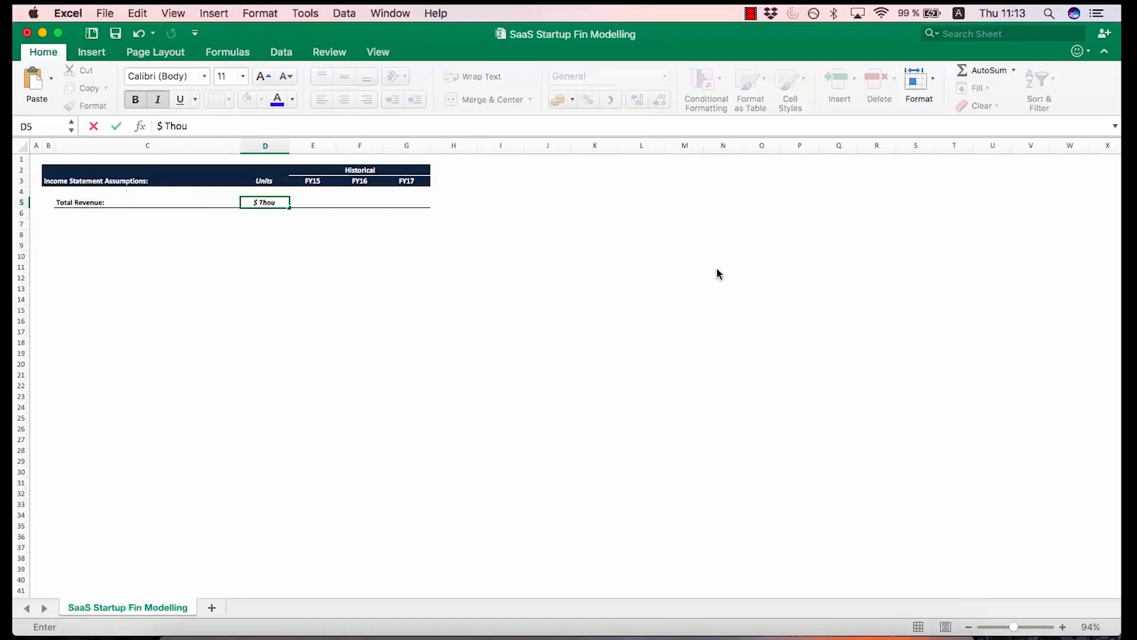
pyautogui.write('sands')
pyautogui.press('Return')
pyautogui.press('Down')
pyautogui.write('T')
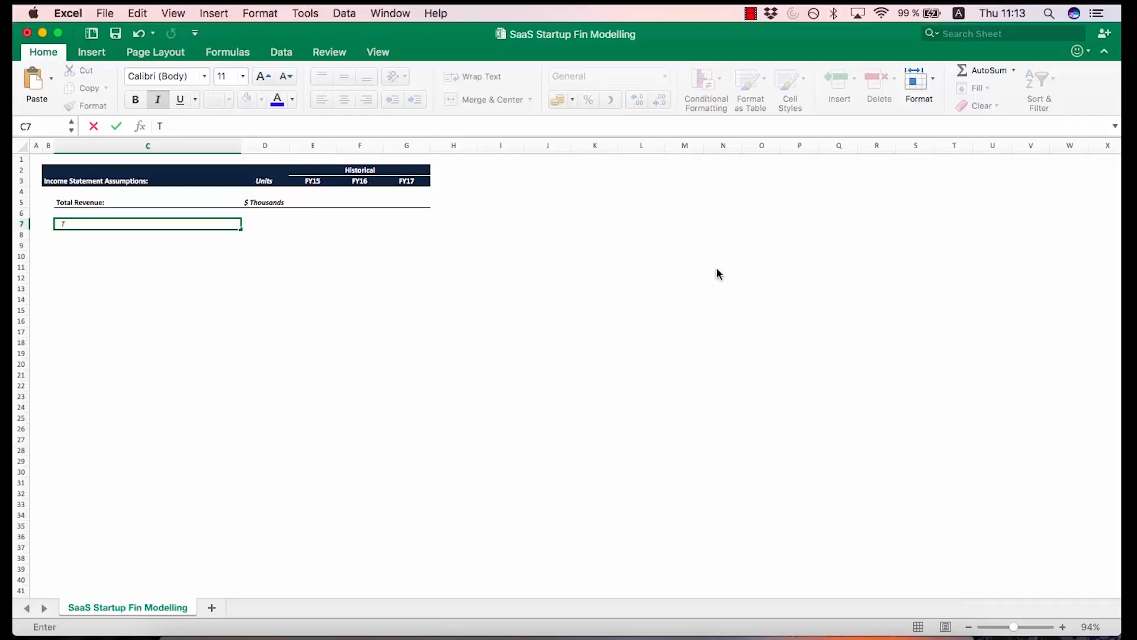
pyautogui.press('Escape')
pyautogui.press('Up')
pyautogui.write('R')
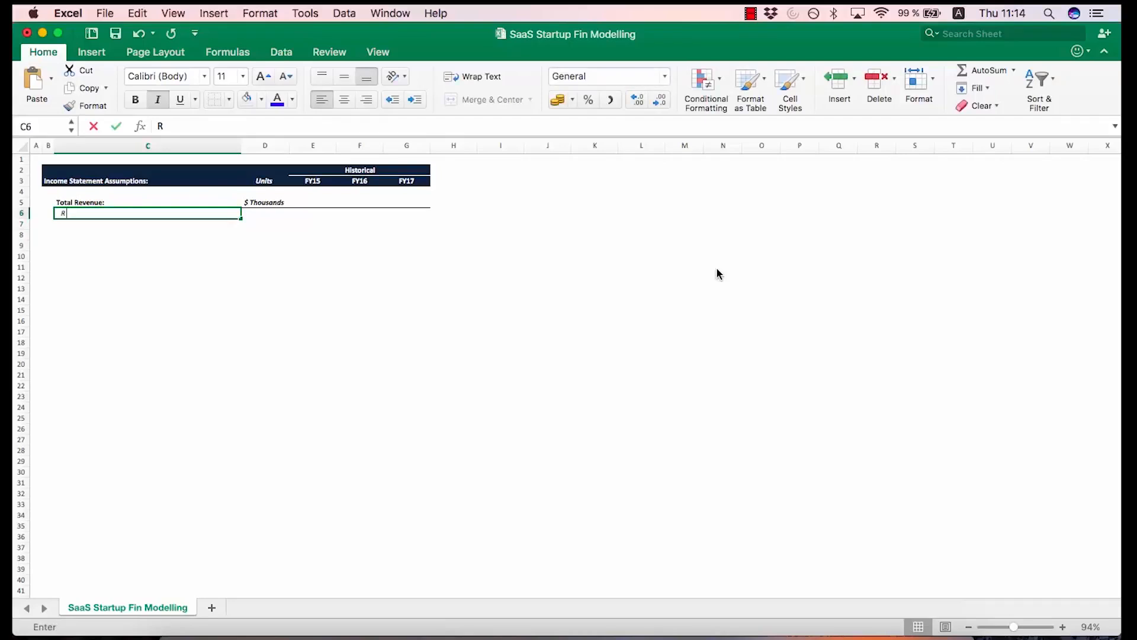
pyautogui.press('Escape')
# Label cell C8 "Total # of Customers:" and enter "# Customers" as its unit in D8
pyautogui.press('Down')
pyautogui.press('Down')
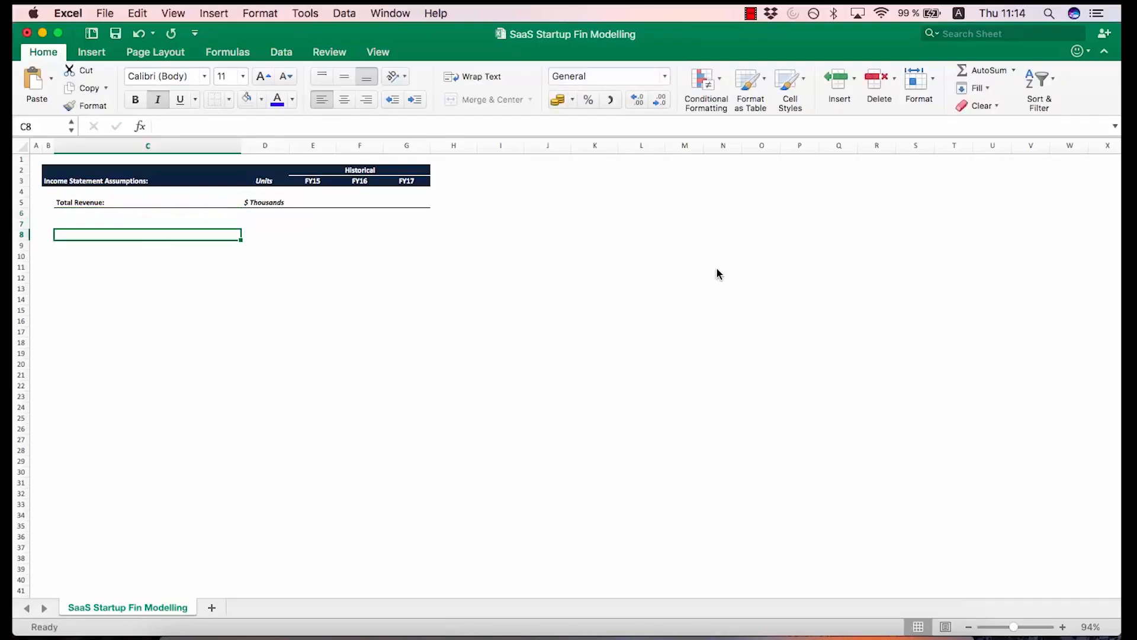
pyautogui.write('Total # of Customers:')
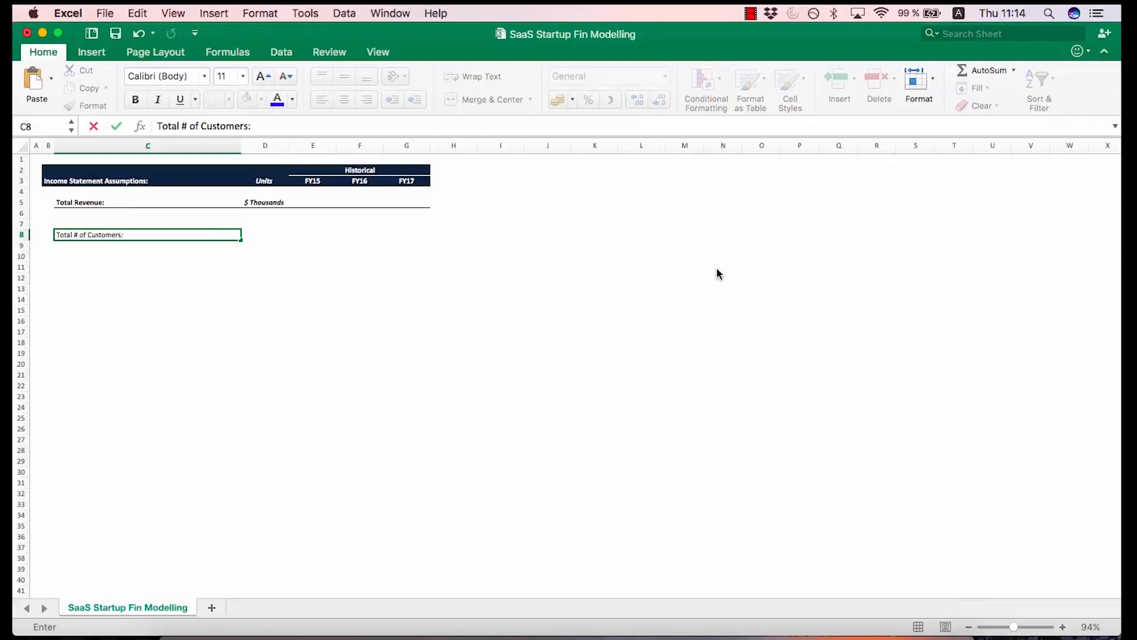
pyautogui.press('Tab')
pyautogui.write('# Customers')
pyautogui.press('Return')
# Add the labels "Customer Growth Rate:" in C9 and "Churn:" in C10, both with the unit "%" in column D
pyautogui.write('Customer Growth Rate:')
pyautogui.press('Return')
pyautogui.write('Churn:')
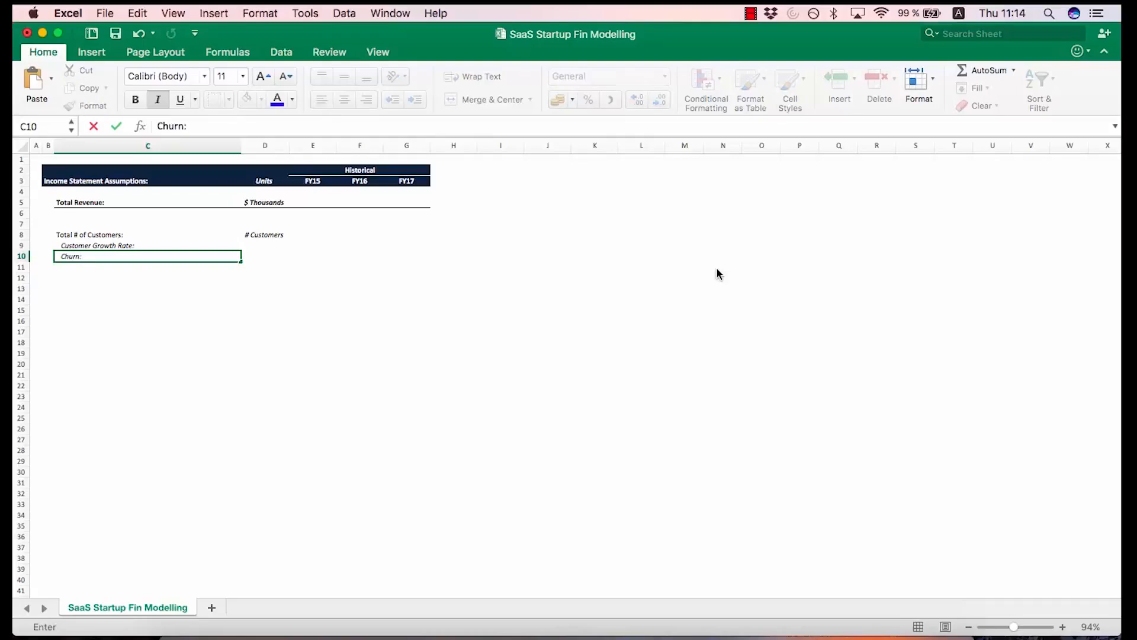
pyautogui.press('Up')
pyautogui.press('Right')
pyautogui.hotkey('shift', 'Down')
pyautogui.write('%')
pyautogui.hotkey('ctrl', 'Return')
# Add the labels "Existing Customers:" in C12 and "New Customers:" in C13
pyautogui.press('Down')
pyautogui.press('Left')
pyautogui.press('Left')
pyautogui.press('Down')
pyautogui.press('Down')
pyautogui.press('Right')
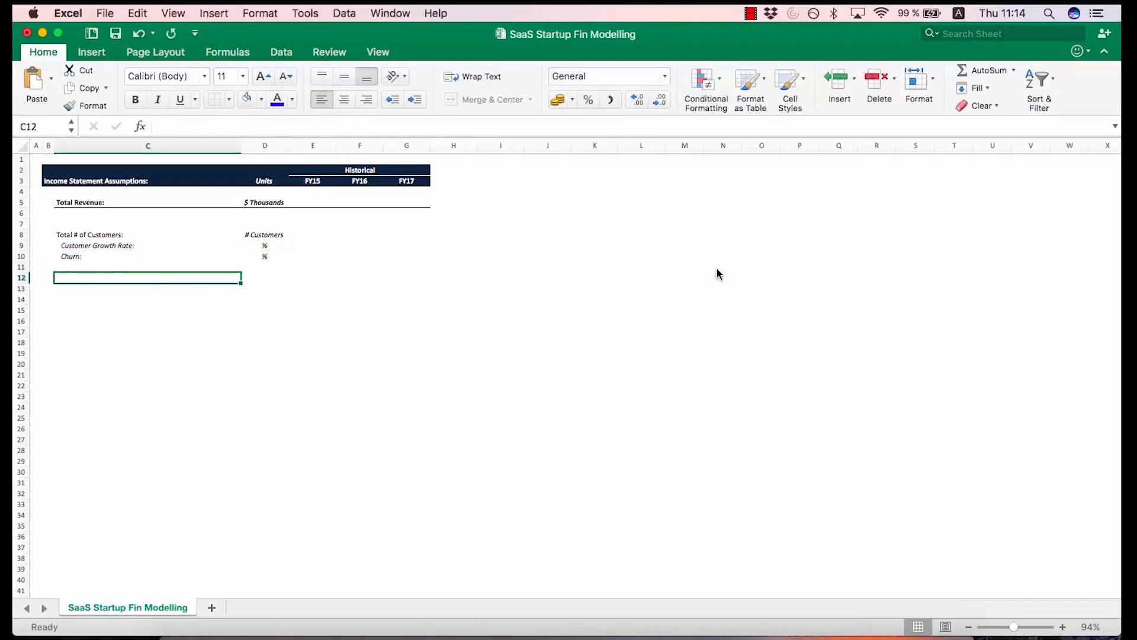
pyautogui.write('Exi')
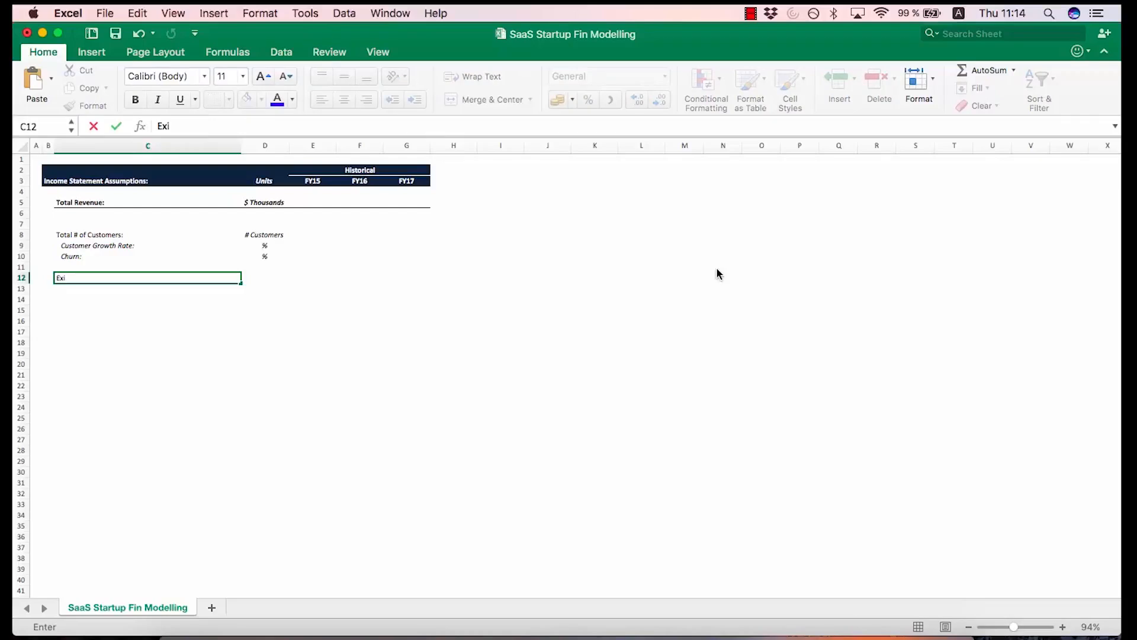
pyautogui.write('sting Customers:')
pyautogui.press('Return')
pyautogui.write('New Customers:')
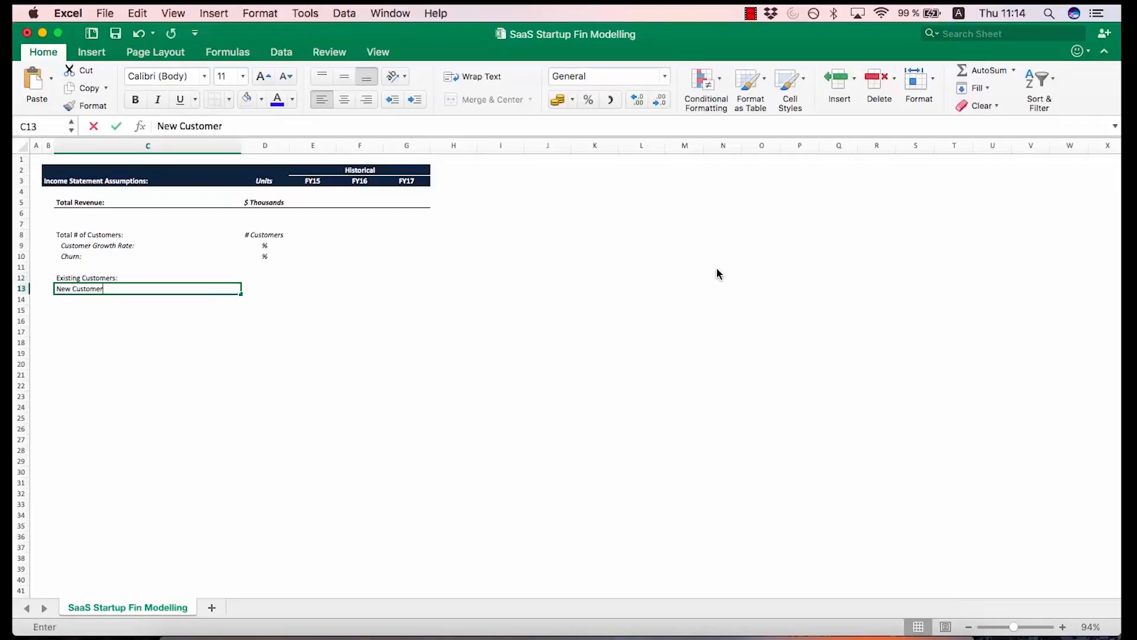
pyautogui.press('Return')
# Copy the "# Customers" unit from D8 to the Existing and New Customers rows, D12:D13
pyautogui.press('Up')
pyautogui.press('Up')
pyautogui.press('Up')
pyautogui.press('Up')
pyautogui.press('Up')
pyautogui.press('Up')
pyautogui.press('Right')
pyautogui.press('super+c')
pyautogui.press('Down')
pyautogui.press('Down')
pyautogui.press('Down')
pyautogui.press('Down')
pyautogui.hotkey('shift', 'Down')
pyautogui.press('super+v')
pyautogui.press('Escape')
# Enter the FY15 figures: 0 existing customers in E12 and 1 000 new customers in E13
pyautogui.press('Right')
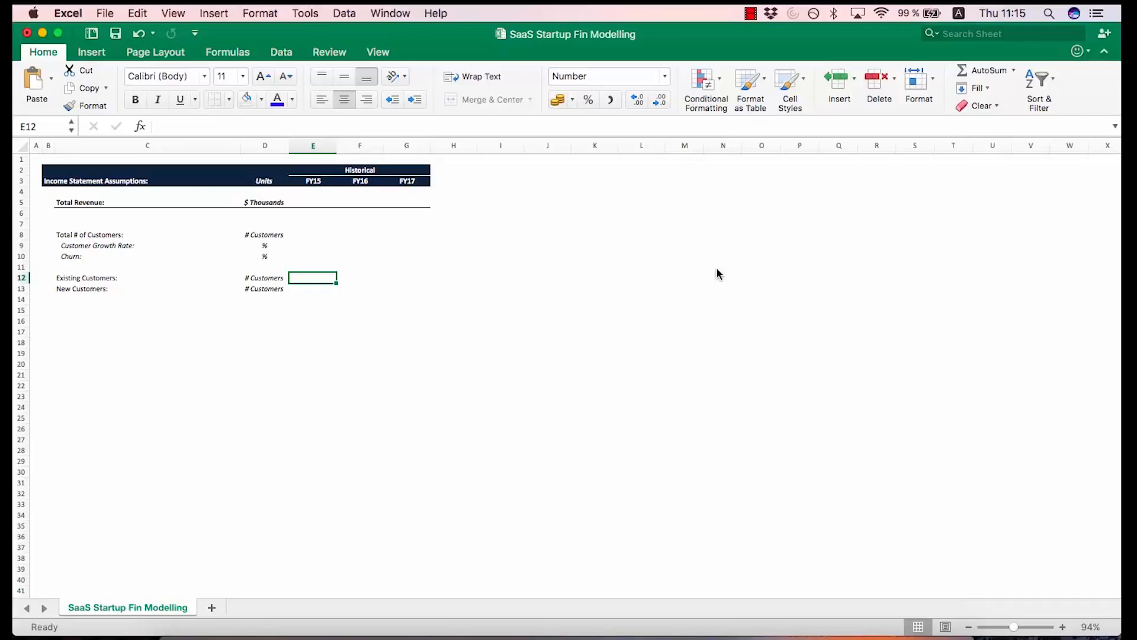
pyautogui.write('0')
pyautogui.press('Return')
pyautogui.write('1 000')
pyautogui.press('Return')
# Enter the FY16 figures: 900 existing customers in F12 and 170 new customers in F13
pyautogui.press('Up')
pyautogui.press('Up')
pyautogui.press('Right')
pyautogui.write('900')
pyautogui.press('Return')
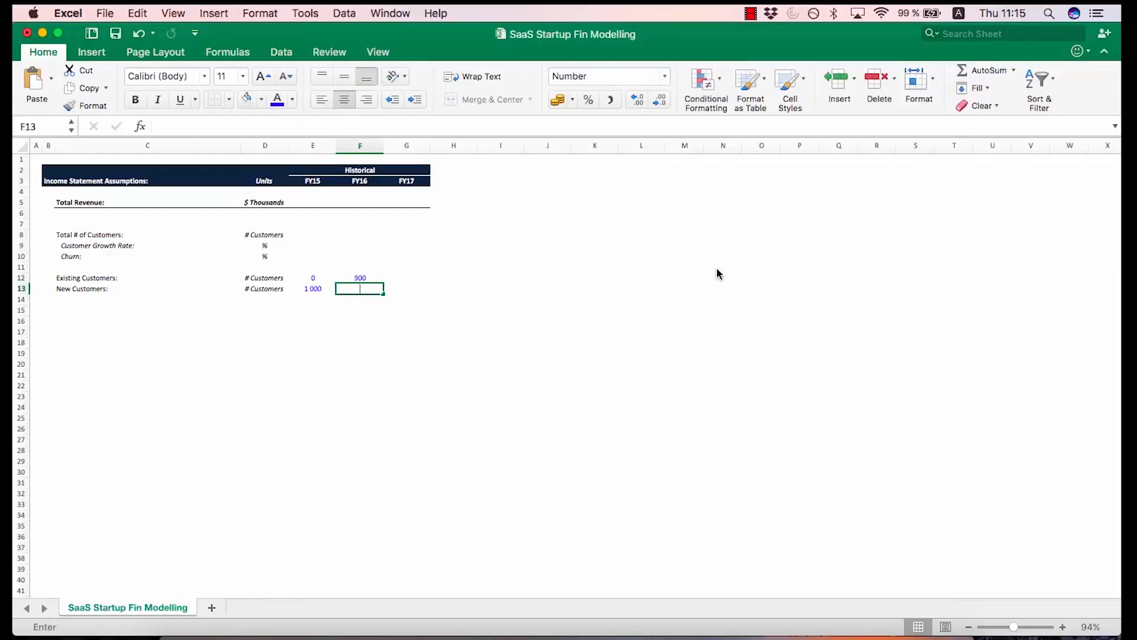
pyautogui.write('170')
pyautogui.press('Return')
# Enter the FY17 figures: 980 existing customers in G12 and 280 new customers in G13
pyautogui.press('Up')
pyautogui.press('Up')
pyautogui.press('Right')
pyautogui.write('980')
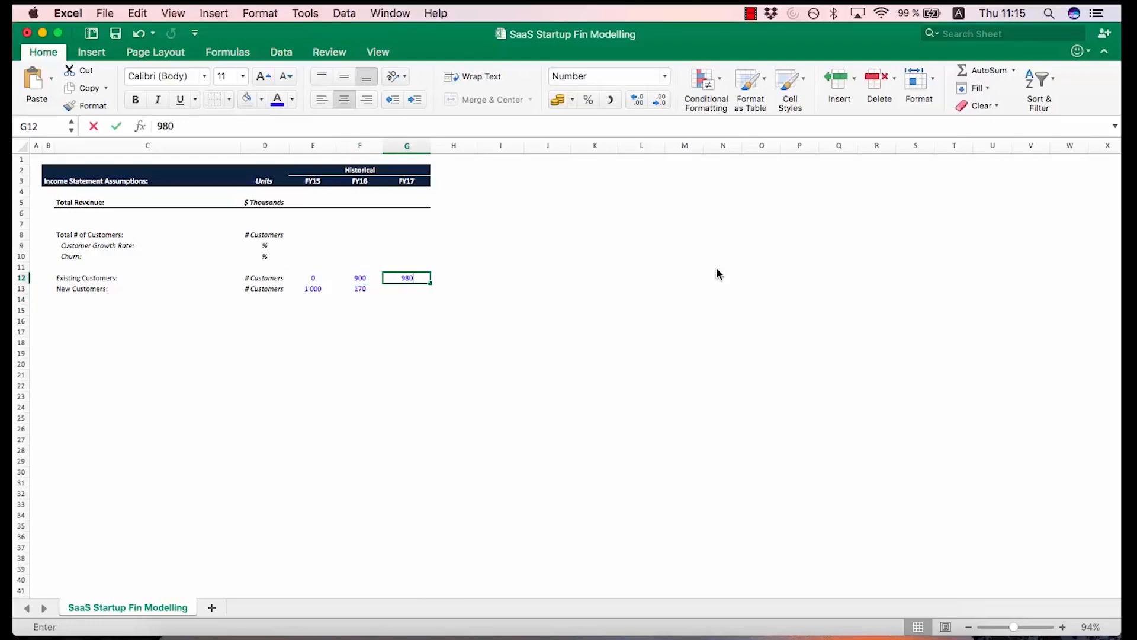
pyautogui.press('Return')
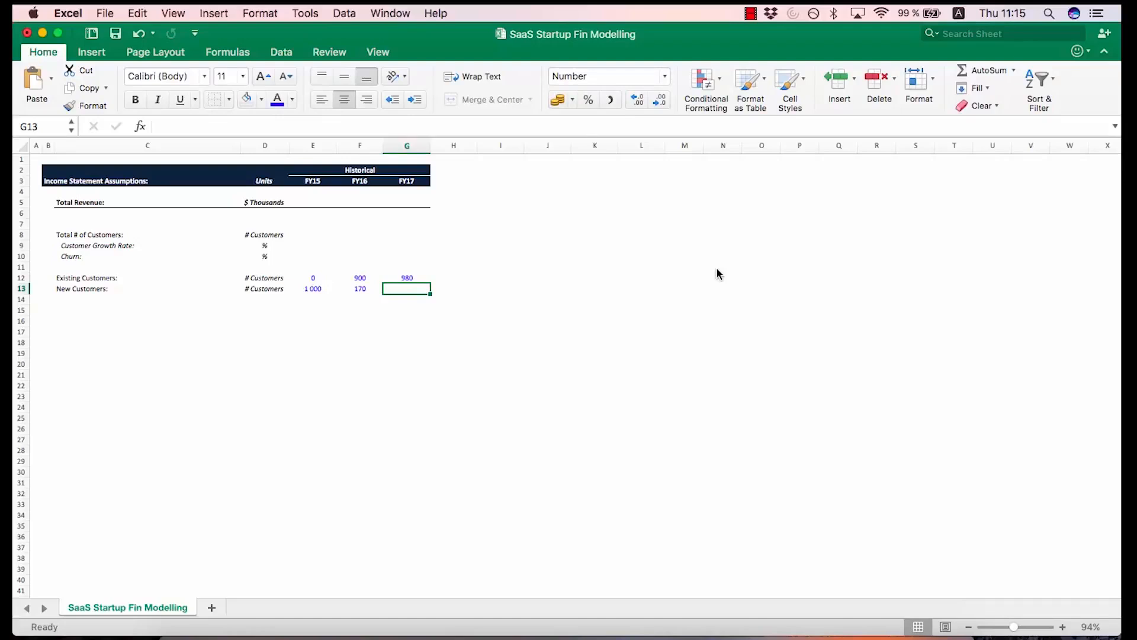
pyautogui.write('280')
pyautogui.press('Return')
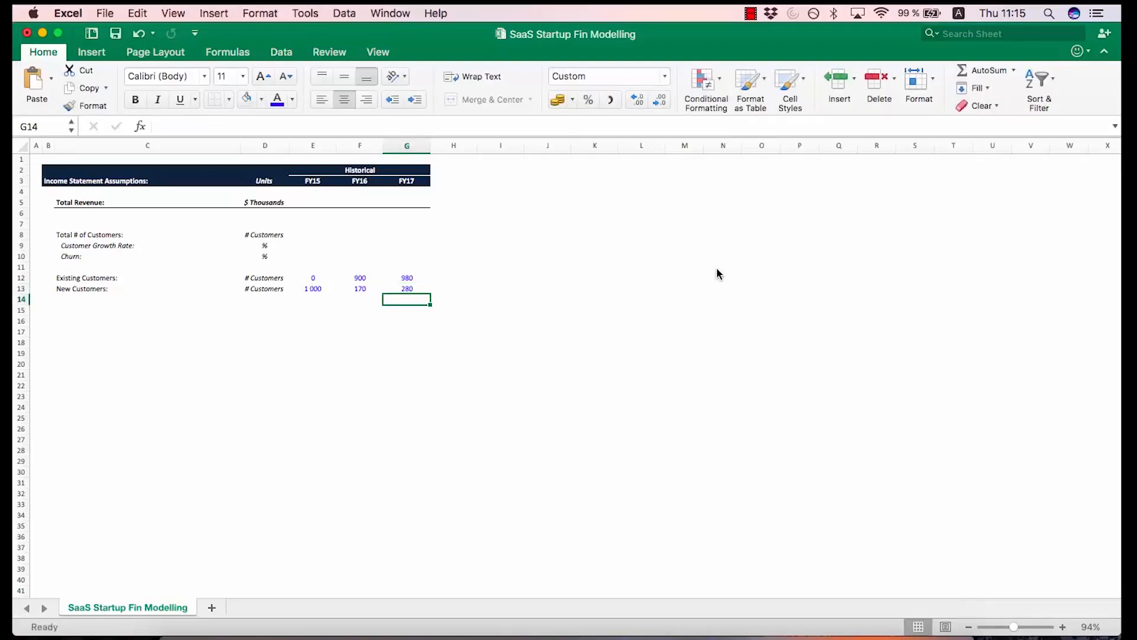
# Calculate the FY15 total number of customers in E8 with the formula =SUM(E12:E13)
pyautogui.press('Up')
pyautogui.press('Left')
pyautogui.press('Left')
pyautogui.press('Left')
pyautogui.press('Left')
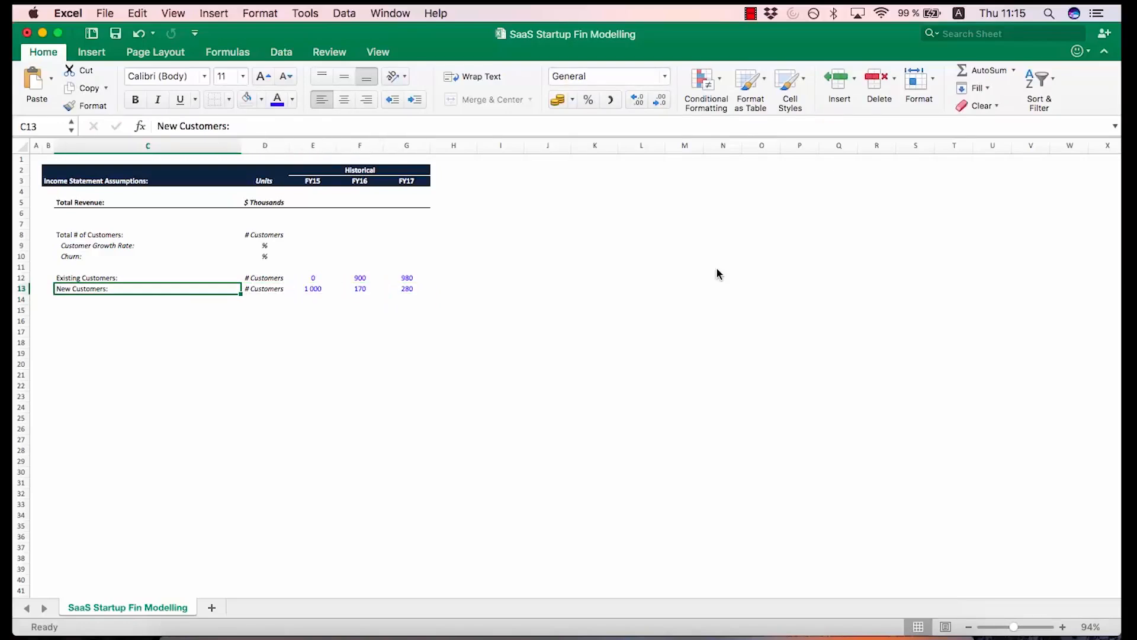
pyautogui.press('Up')
pyautogui.press('Up')
pyautogui.press('Up')
pyautogui.press('Up')
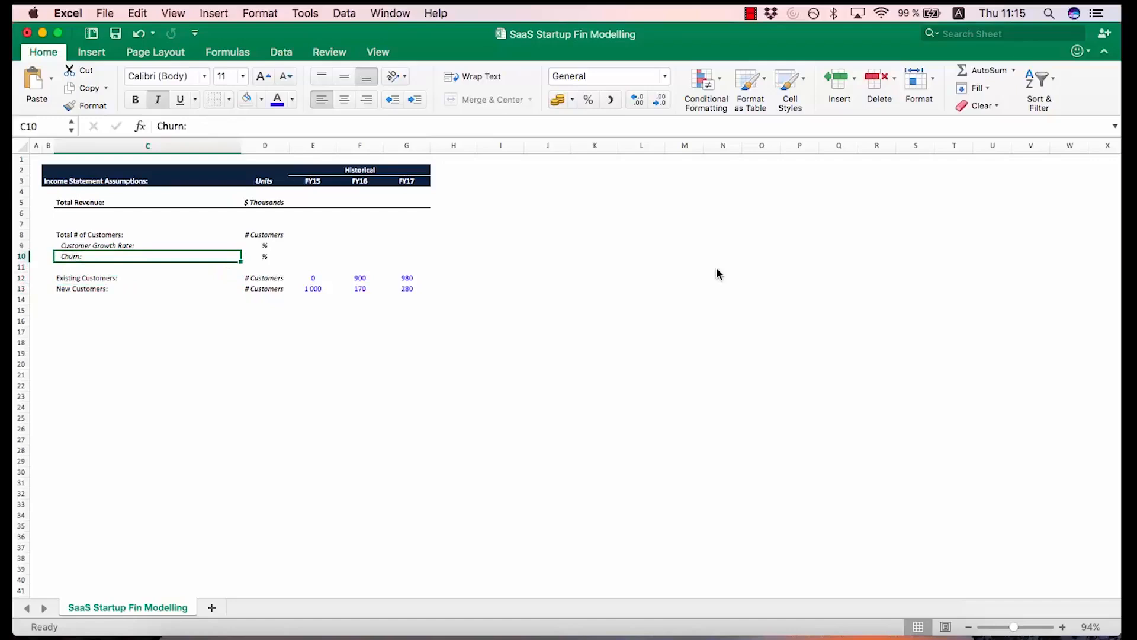
pyautogui.press('Right')
pyautogui.press('Right')
pyautogui.press('Up')
pyautogui.write('=')
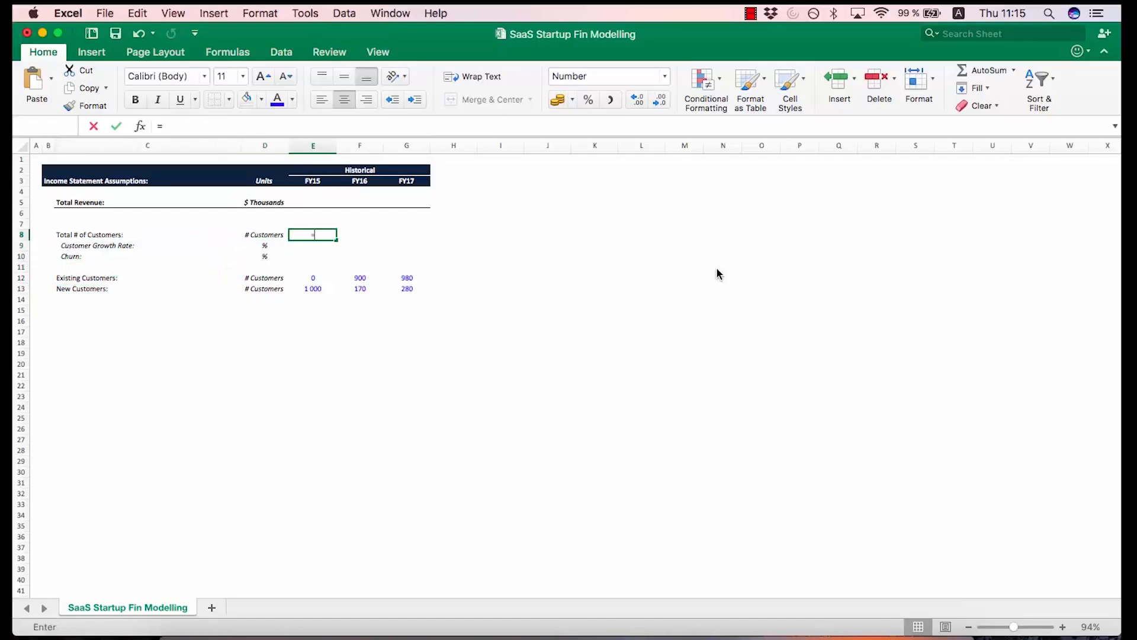
pyautogui.write('sum')
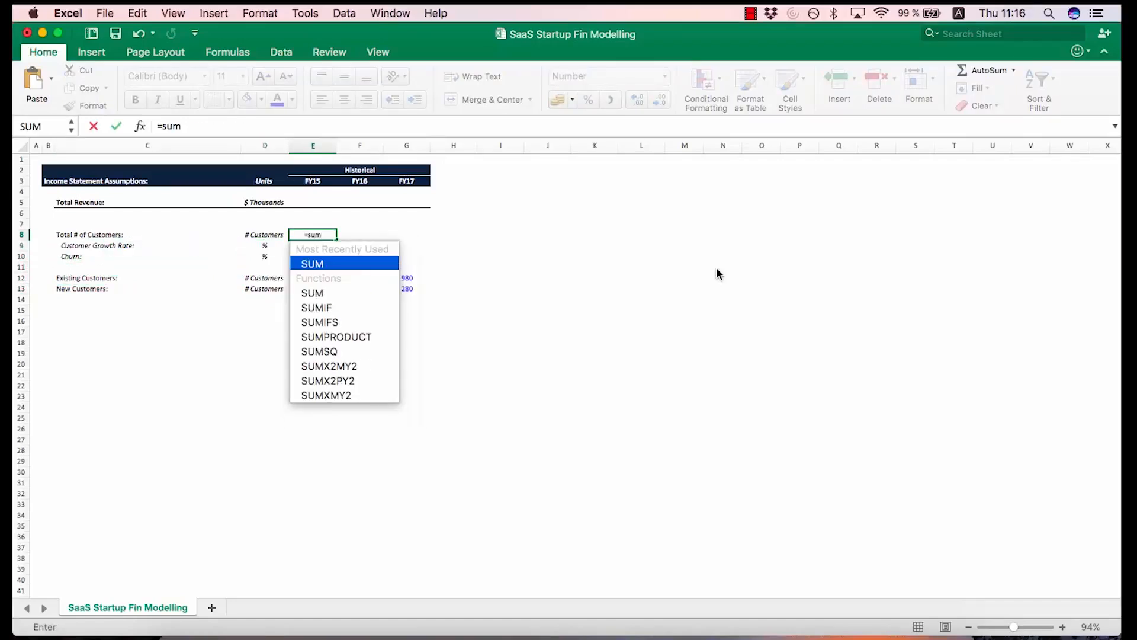
pyautogui.write('(')
pyautogui.press('Down')
pyautogui.press('Down')
pyautogui.press('Down')
pyautogui.press('Down')
pyautogui.hotkey('shift', 'Down')
pyautogui.write(')')
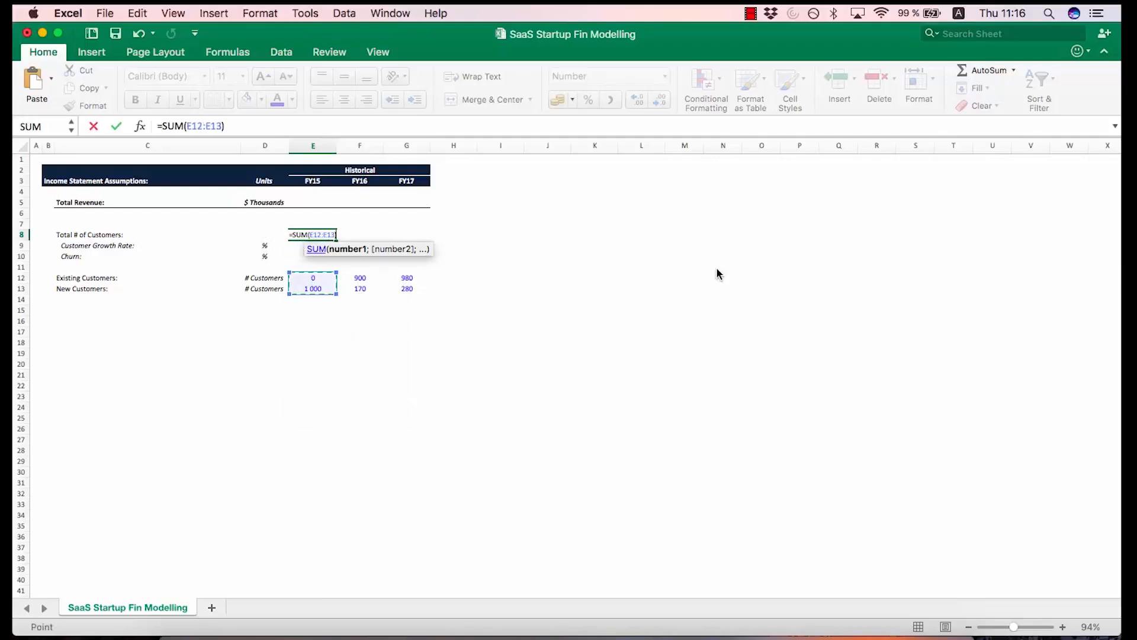
pyautogui.press('Return')
# Copy the total customers formula from E8 across to FY16 and FY17, through G8
pyautogui.press('Up')
pyautogui.press('super+c')
pyautogui.hotkey('shift', 'Right')
pyautogui.hotkey('shift', 'Right')
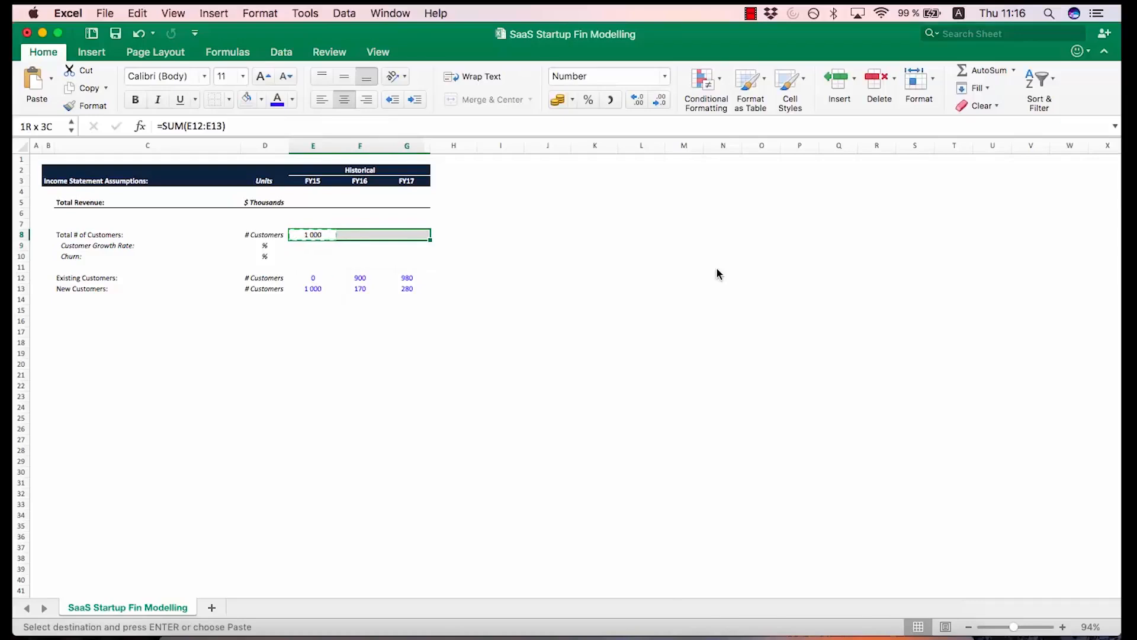
pyautogui.press('super+v')
pyautogui.press('Escape')
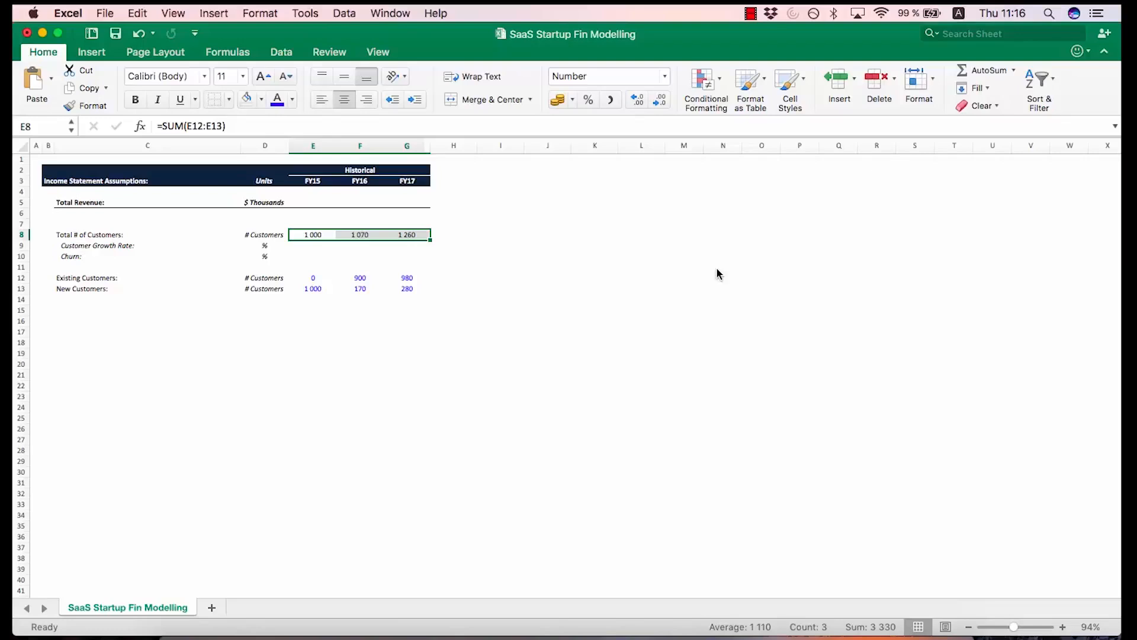
# Enter "N/A" for the FY15 customer growth rate in E9 and copy it to the FY15 churn cell E10
pyautogui.press('Down')
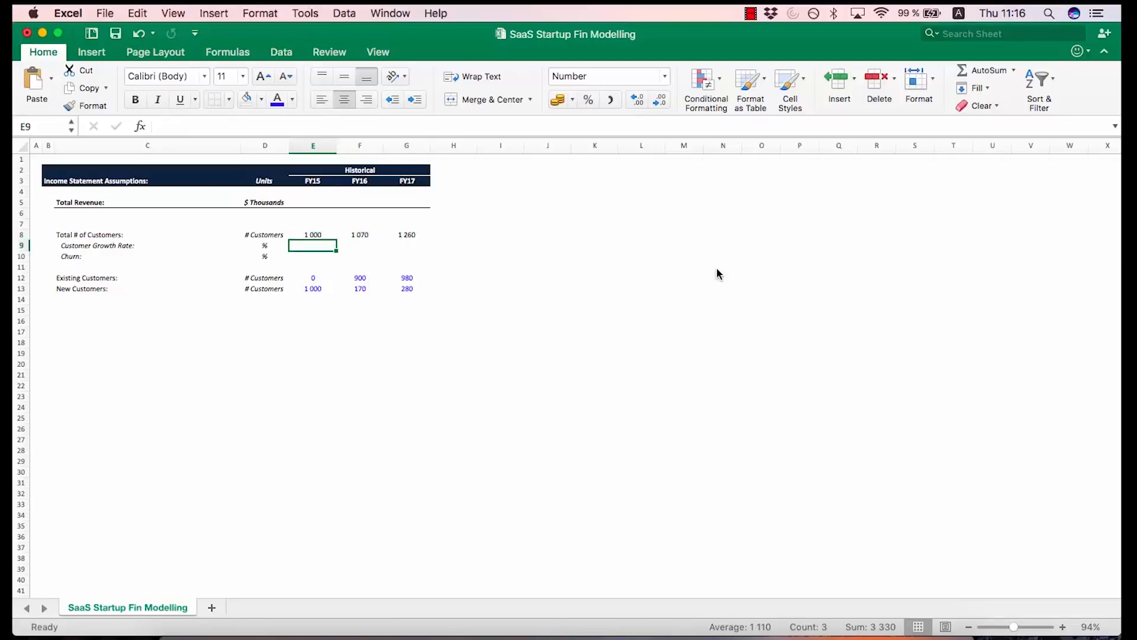
pyautogui.write('N')
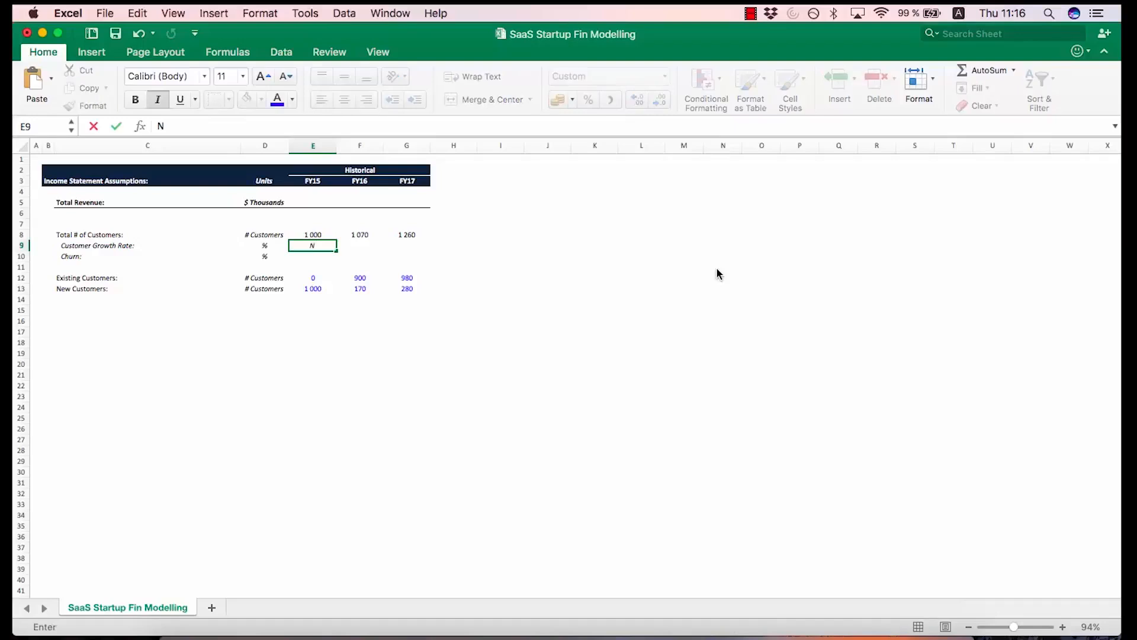
pyautogui.write('/')
pyautogui.press('Return')
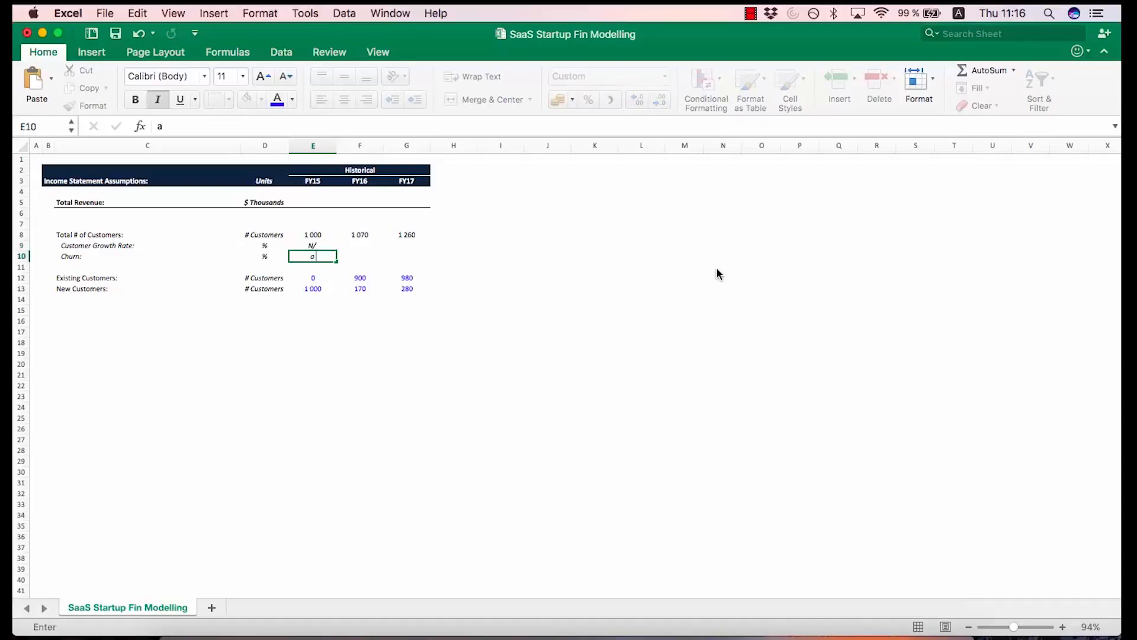
pyautogui.press('Up')
pyautogui.hotkey('ctrl', 'u')
pyautogui.write('A')
pyautogui.press('Return')
pyautogui.press('Up')
pyautogui.press('super+c')
pyautogui.press('Down')
pyautogui.press('super+v')
# Calculate the FY16 customer growth rate in F9 as new customers over the prior-year total, =F13/E8
pyautogui.press('Up')
pyautogui.press('Right')
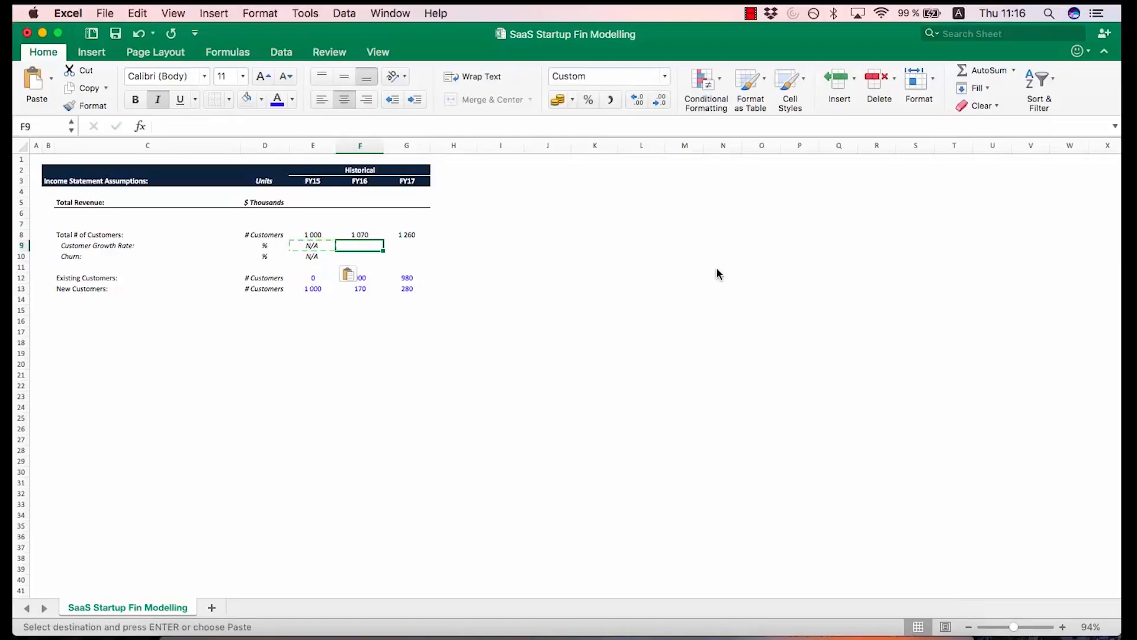
pyautogui.press('Escape')
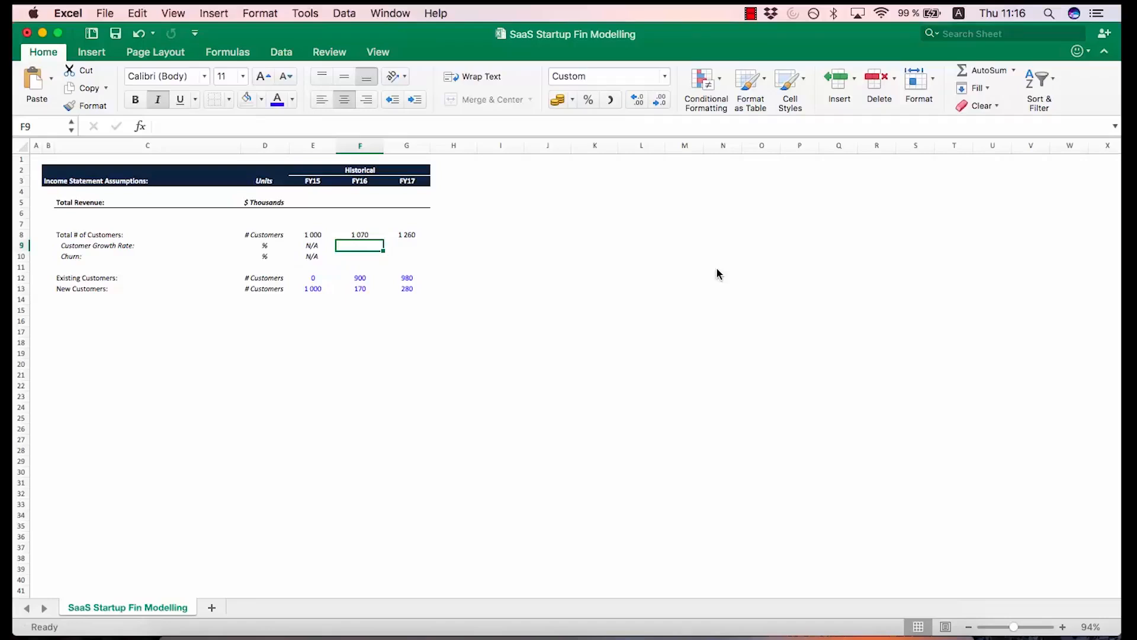
pyautogui.write('=')
pyautogui.press('Down')
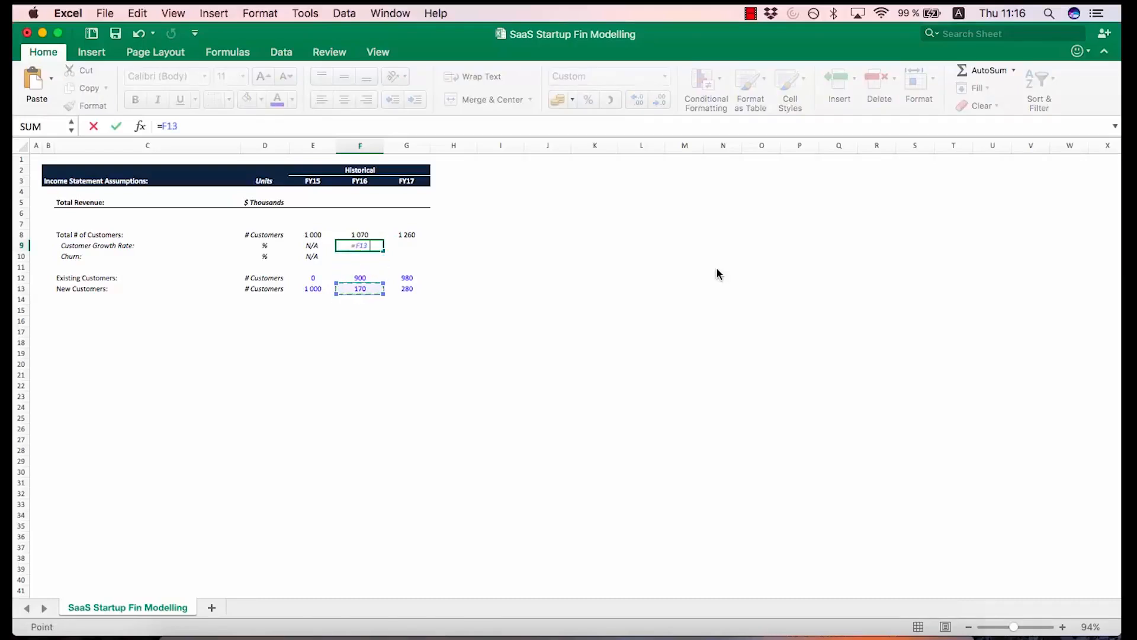
pyautogui.write('/')
pyautogui.press('Up')
pyautogui.press('Up')
pyautogui.press('Left')
pyautogui.press('Down')
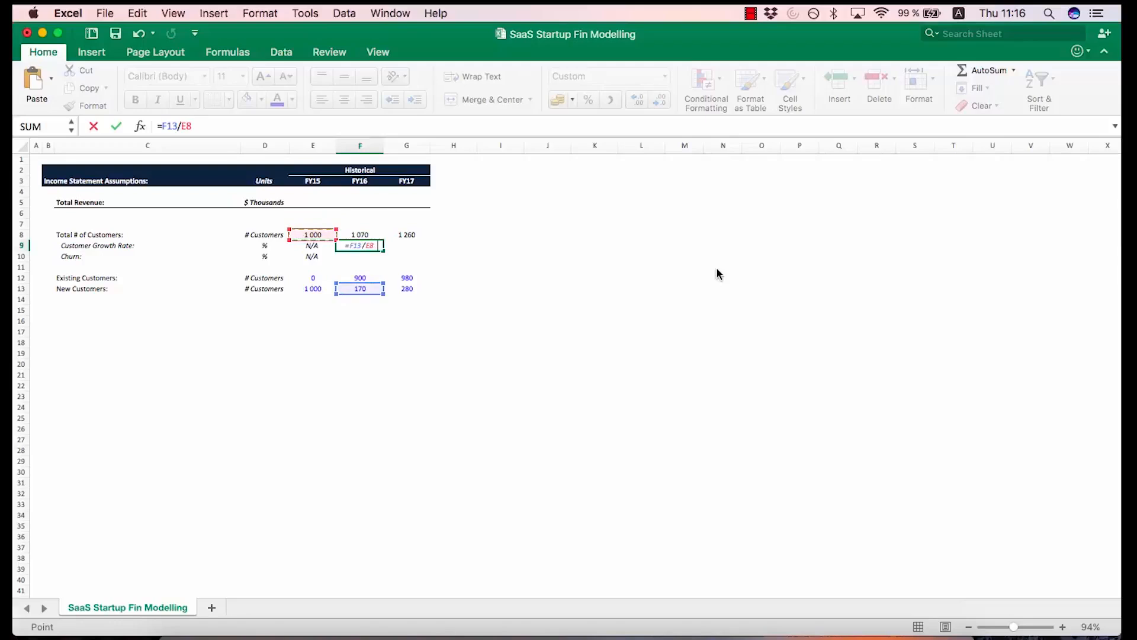
pyautogui.hotkey('ctrl', 'Return')
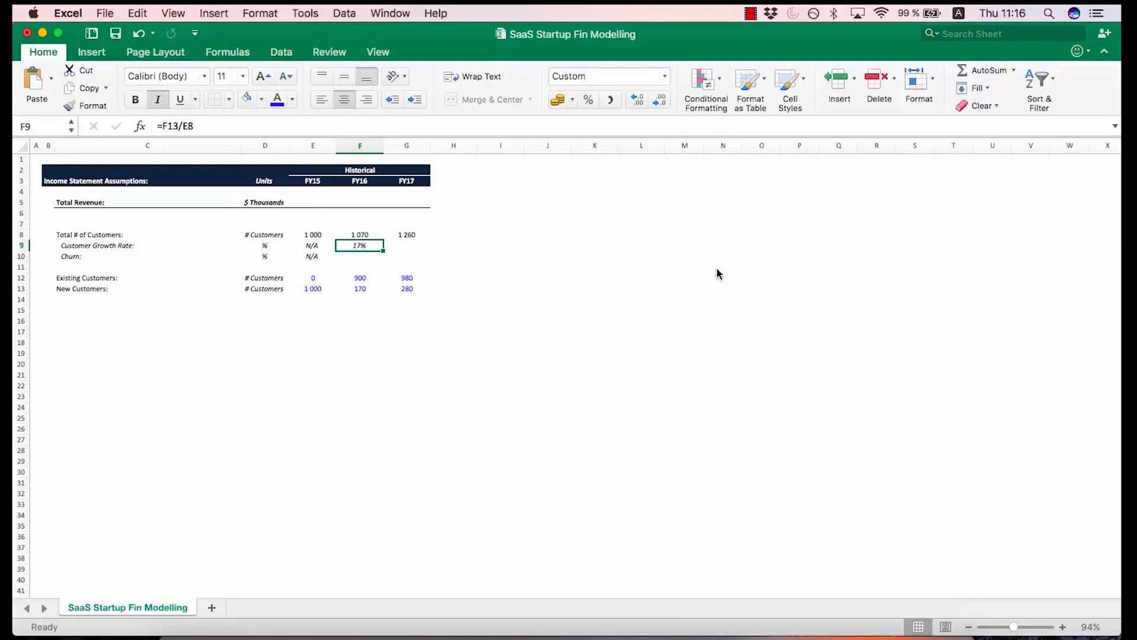
# Copy the customer growth rate formula from F9 to the FY17 cell G9
pyautogui.press('super+c')
pyautogui.press('Right')
pyautogui.press('super+v')
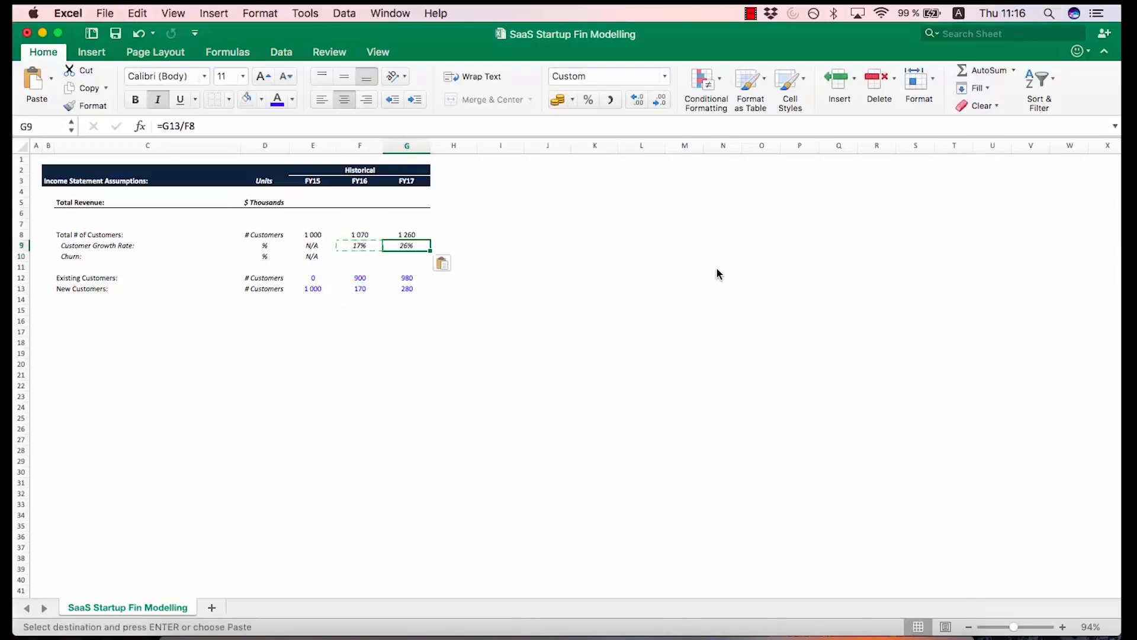
pyautogui.press('Escape')
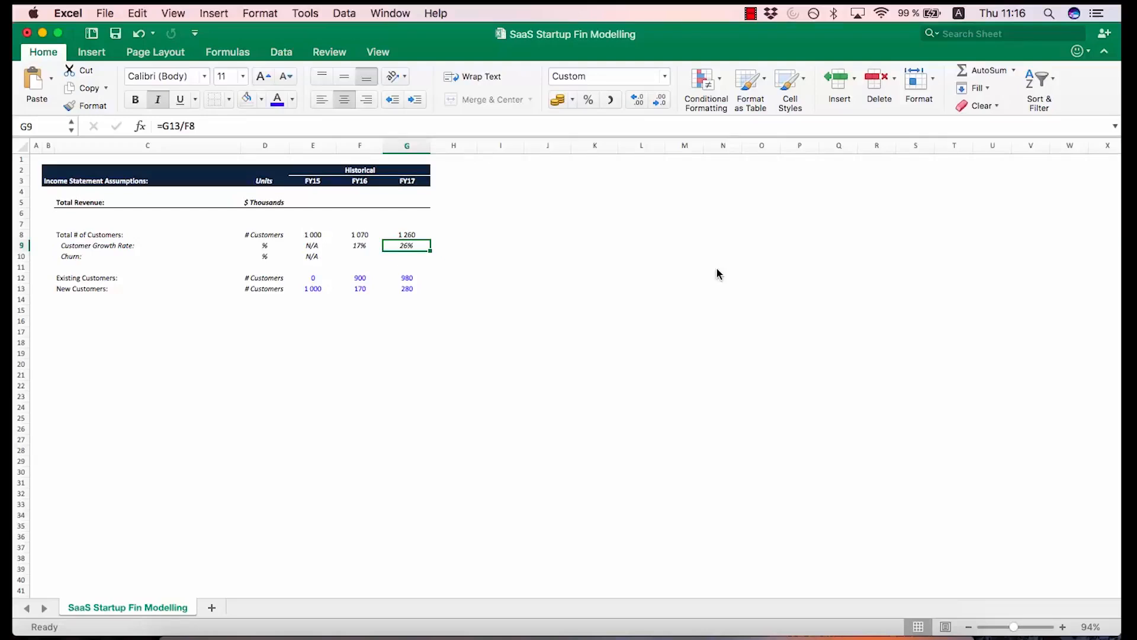
# Calculate the FY16 churn in F10 as one minus existing customers over the prior-year total, =1-F12/E8
pyautogui.press('Down')
pyautogui.press('Left')
pyautogui.press('F2')
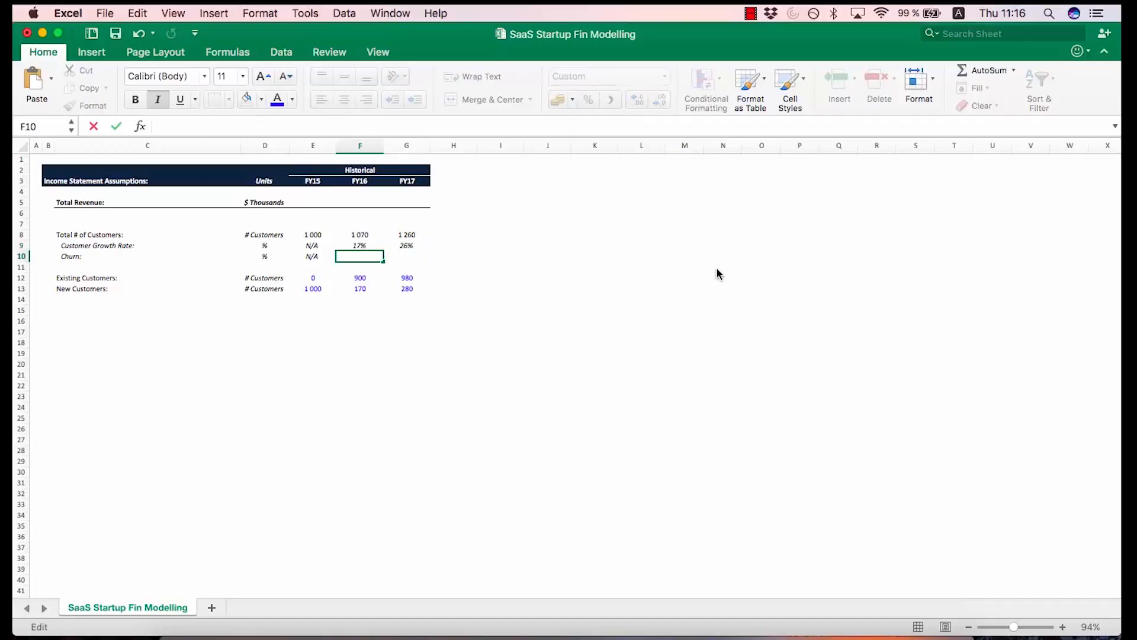
pyautogui.write('=')
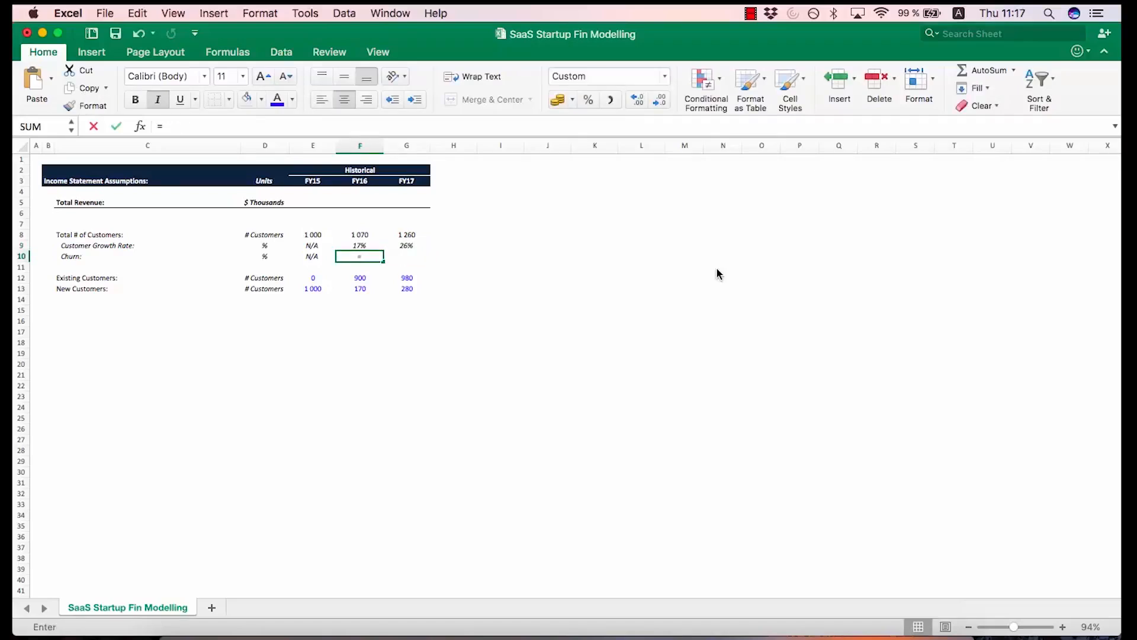
pyautogui.write('1-')
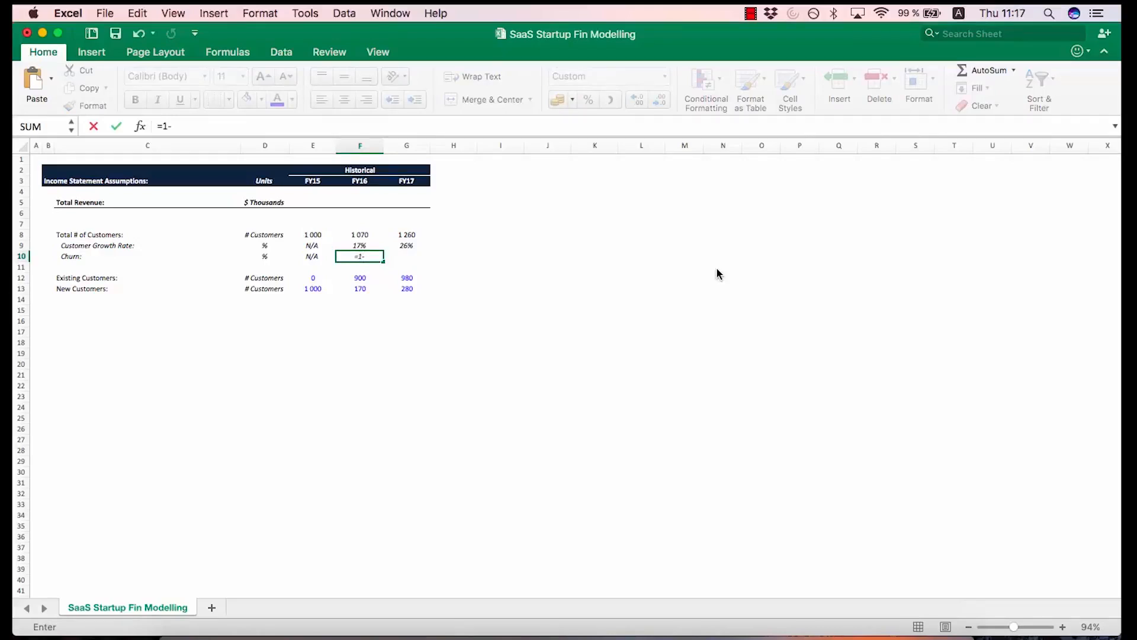
pyautogui.press('Down')
pyautogui.press('Down')
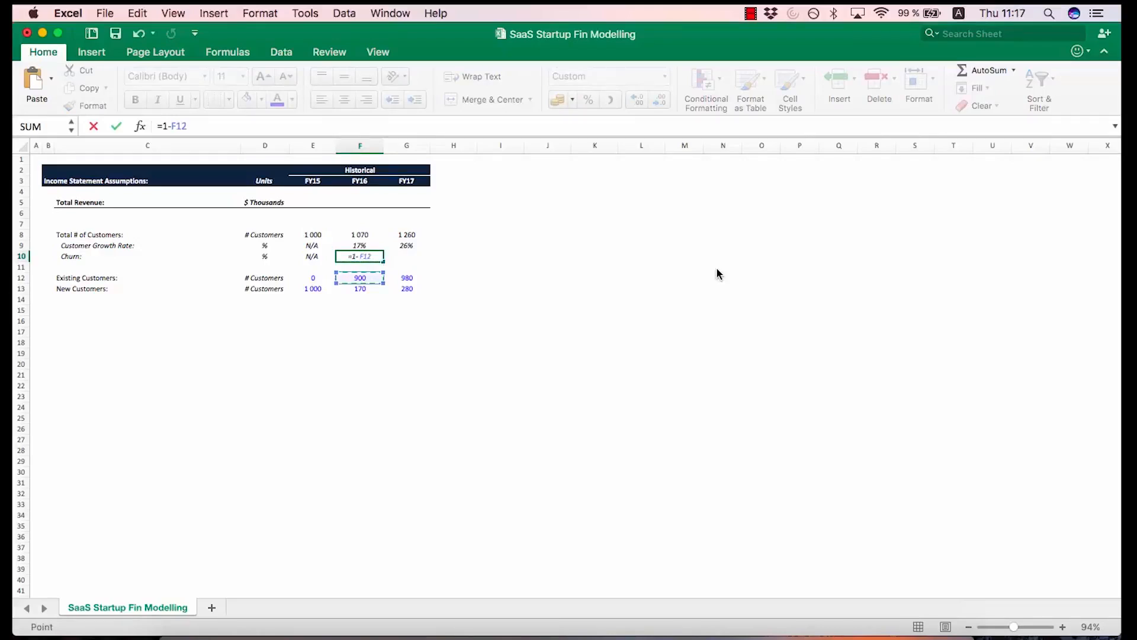
pyautogui.write('/')
pyautogui.press('Up')
pyautogui.press('Up')
pyautogui.press('Left')
pyautogui.press('Return')
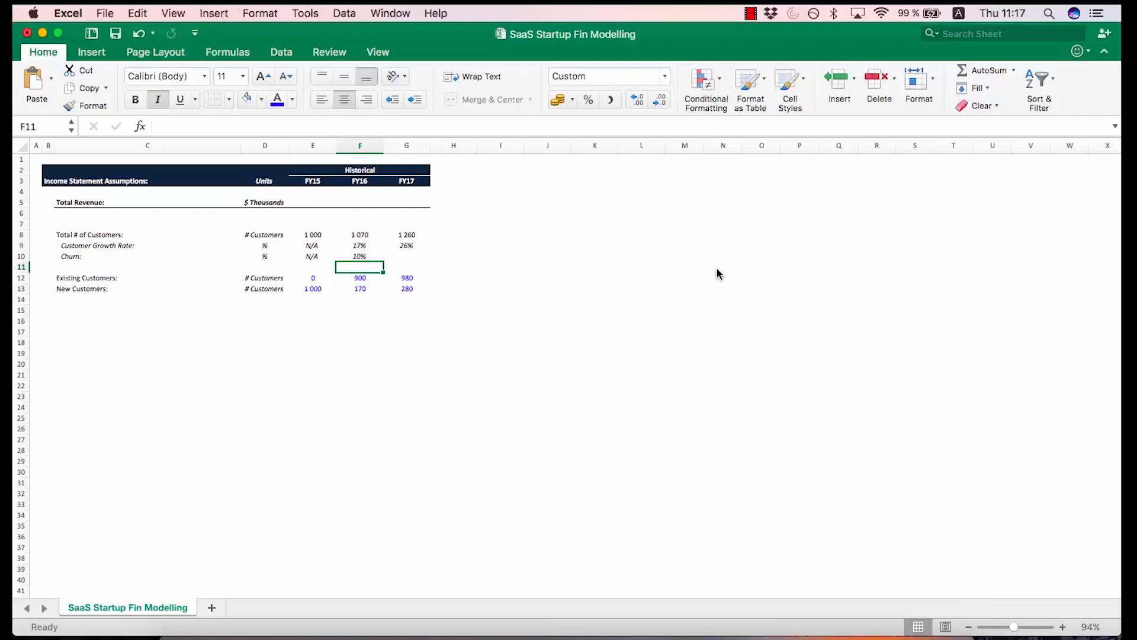
# Copy the churn formula from F10 to the FY17 cell G10 and check its references
pyautogui.press('super+c')
pyautogui.press('Right')
pyautogui.press('super+v')
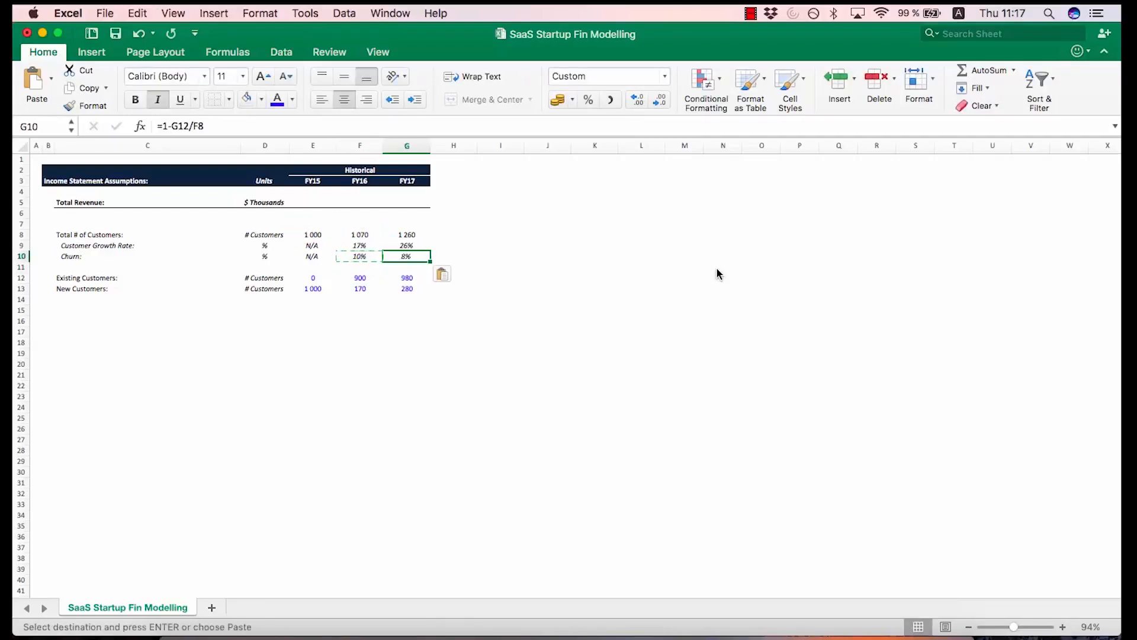
pyautogui.press('Escape')
pyautogui.press('Left')
pyautogui.press('Right')
pyautogui.press('F2')
pyautogui.press('Escape')
# Add the row label "Average Yearly Customer Value:" in C15 with "$" as its unit in D15
pyautogui.press('Left')
pyautogui.press('Left')
pyautogui.press('Up')
pyautogui.press('Up')
pyautogui.press('Up')
pyautogui.press('Up')
pyautogui.press('Up')
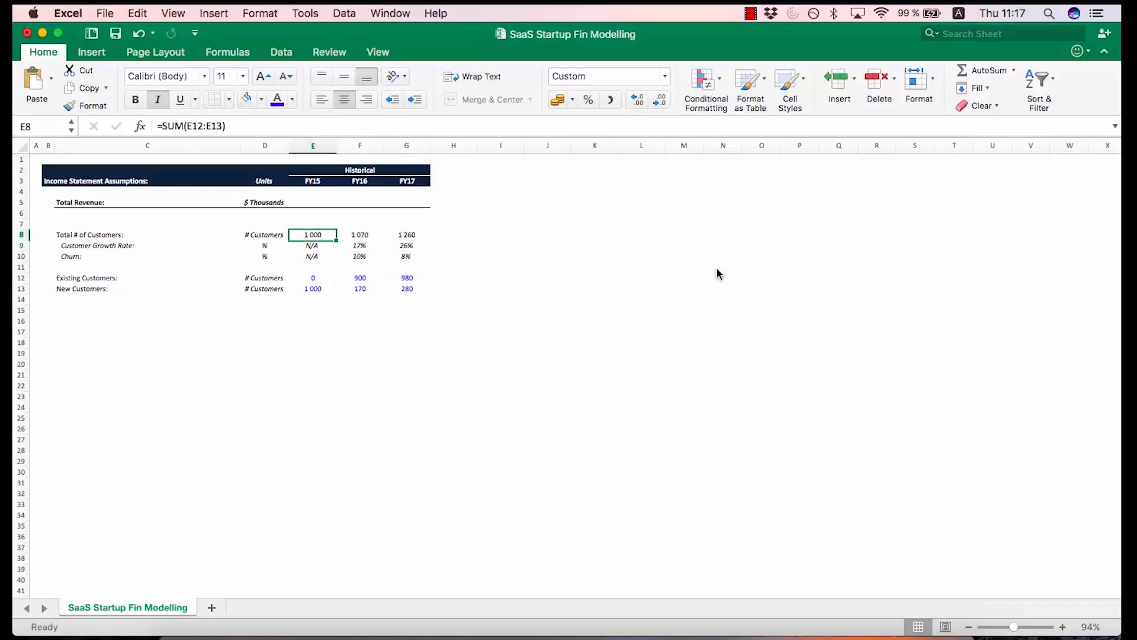
pyautogui.press('Down')
pyautogui.press('Down')
pyautogui.press('Down')
pyautogui.press('Down')
pyautogui.press('Down')
pyautogui.press('Down')
pyautogui.press('Down')
pyautogui.press('Down')
pyautogui.press('Down')
pyautogui.press('Down')
pyautogui.press('Left')
pyautogui.press('Left')
pyautogui.press('Left')
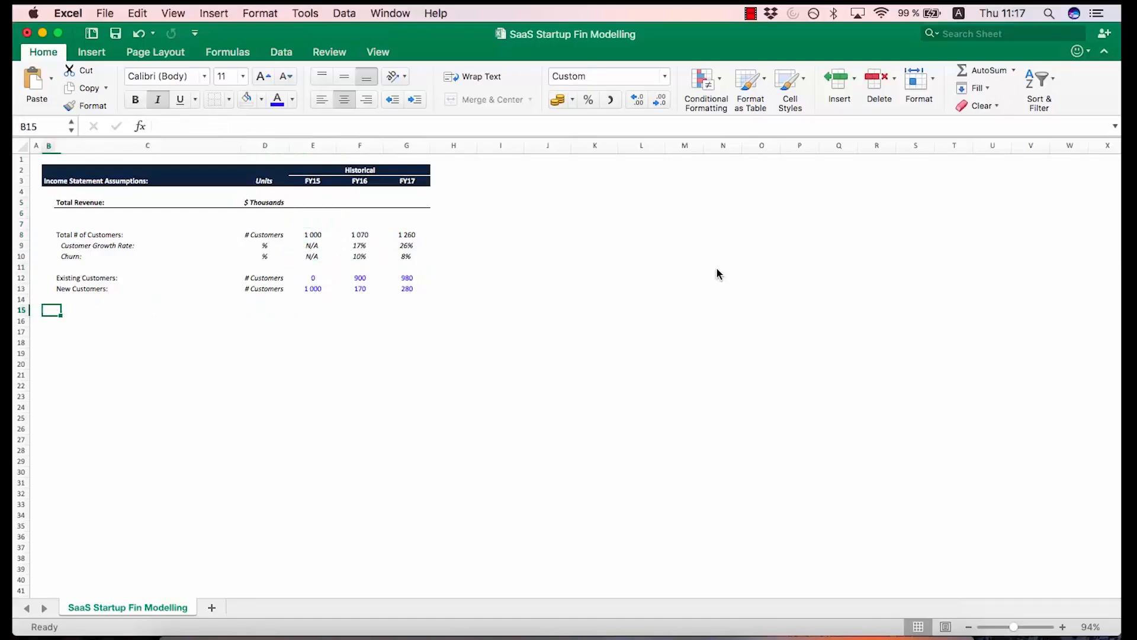
pyautogui.press('Right')
pyautogui.write('Average Yearly Customer Value:')
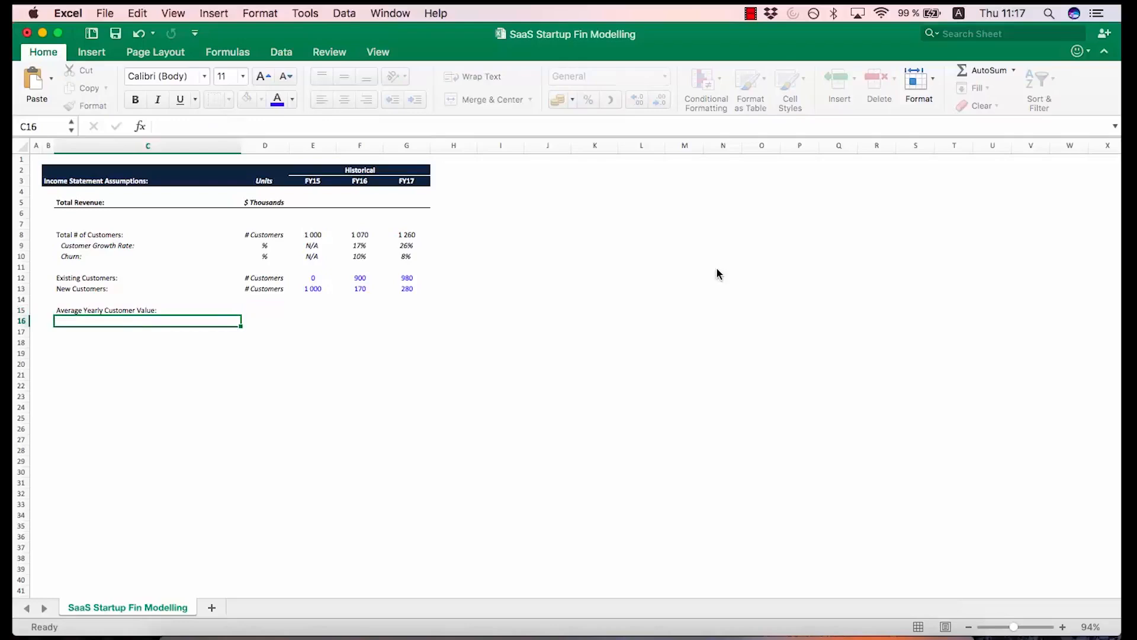
pyautogui.press('Tab')
pyautogui.write('$')
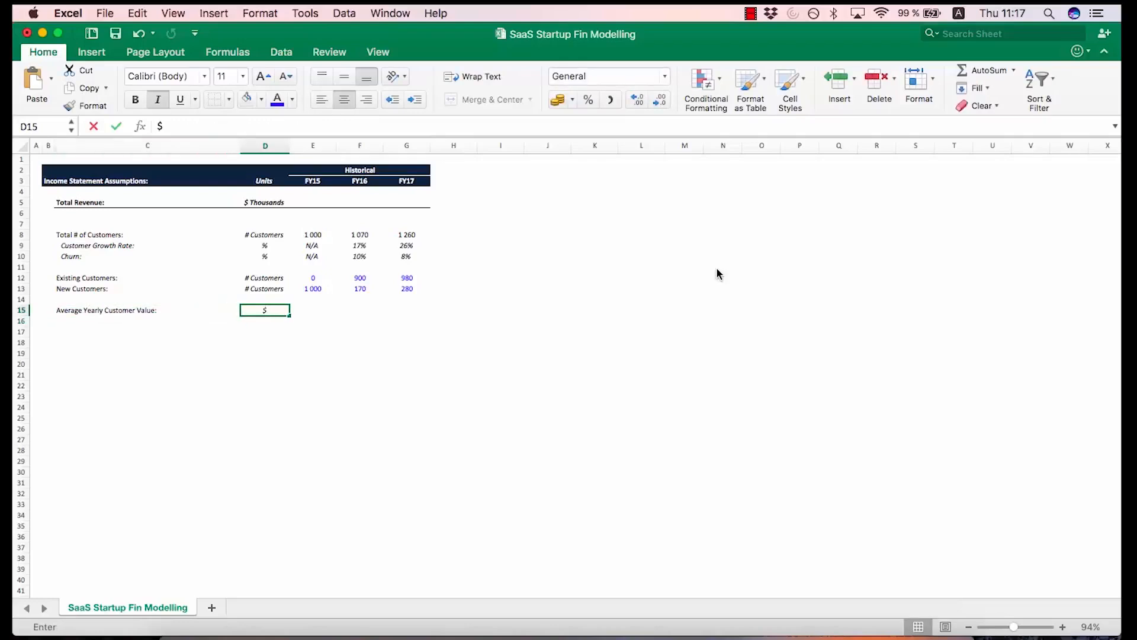
pyautogui.press('Return')
pyautogui.press('Left')
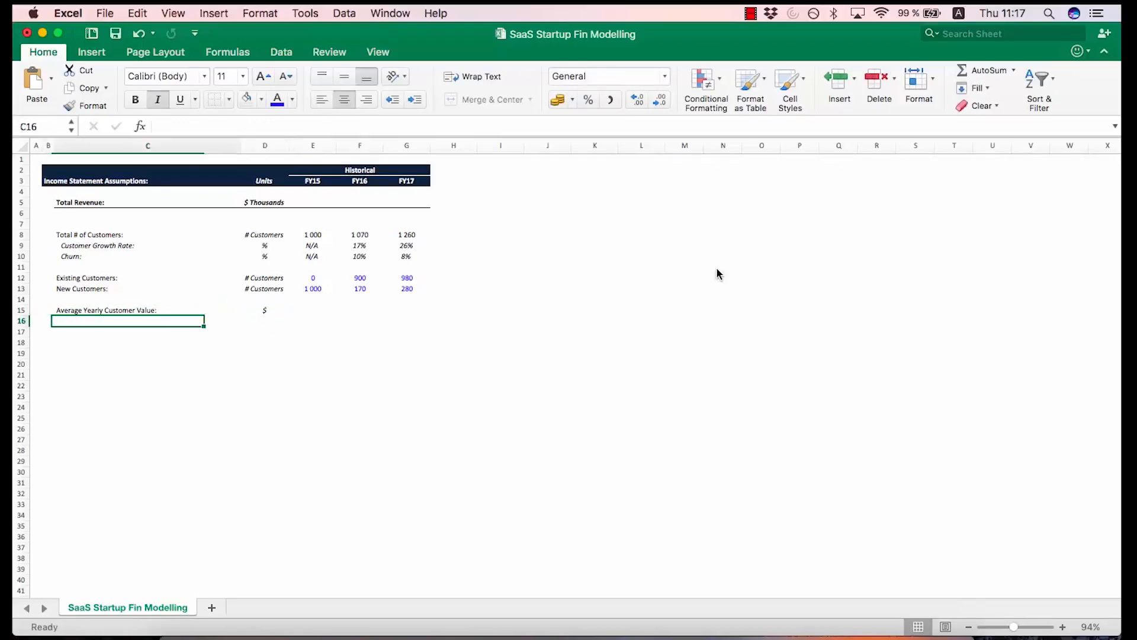
# Add the row label "Customer Value Growth Rate:" in C16 with "%" as its unit in D16
pyautogui.write('Cus')
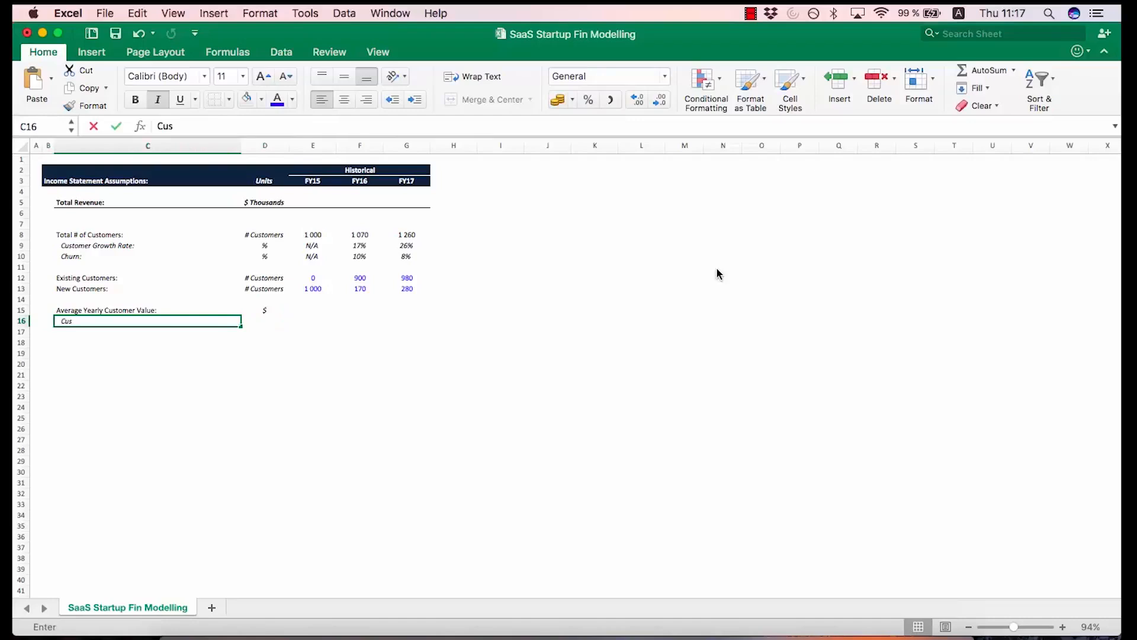
pyautogui.write('tomer Value')
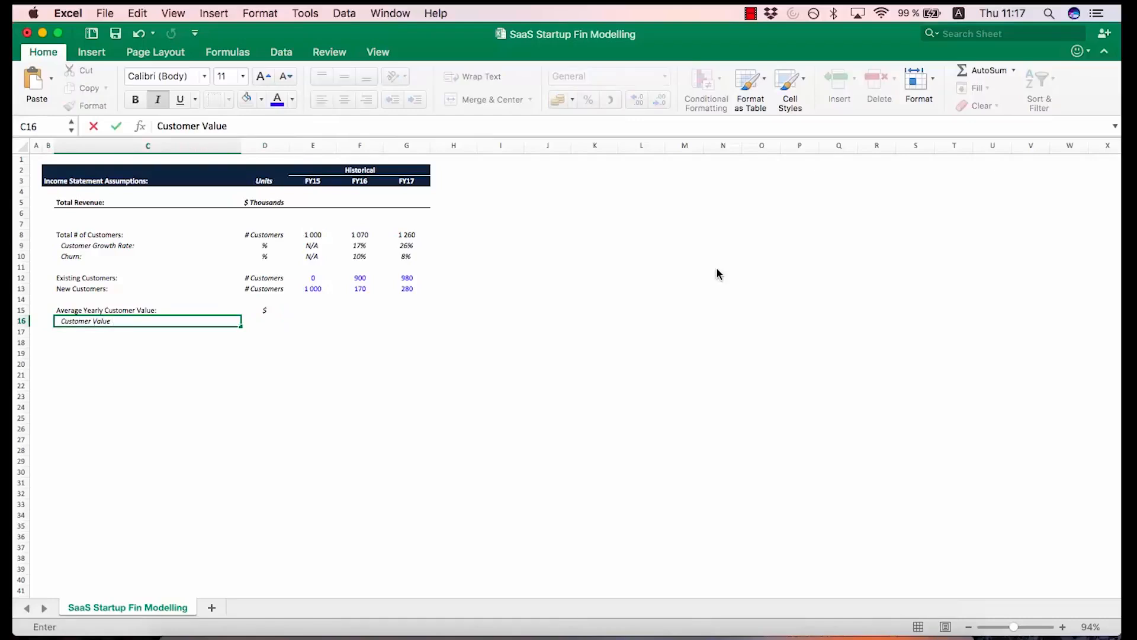
pyautogui.write(' Grwoth')
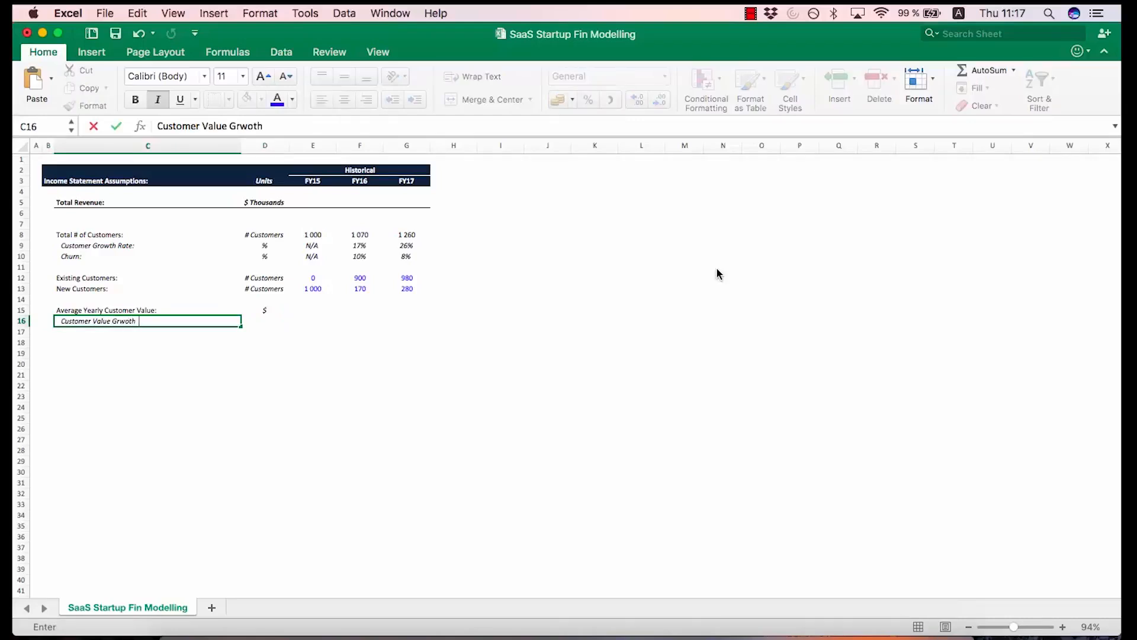
pyautogui.press('BackSpace')
pyautogui.press('BackSpace')
pyautogui.press('BackSpace')
pyautogui.press('BackSpace')
pyautogui.write('owth Rate:')
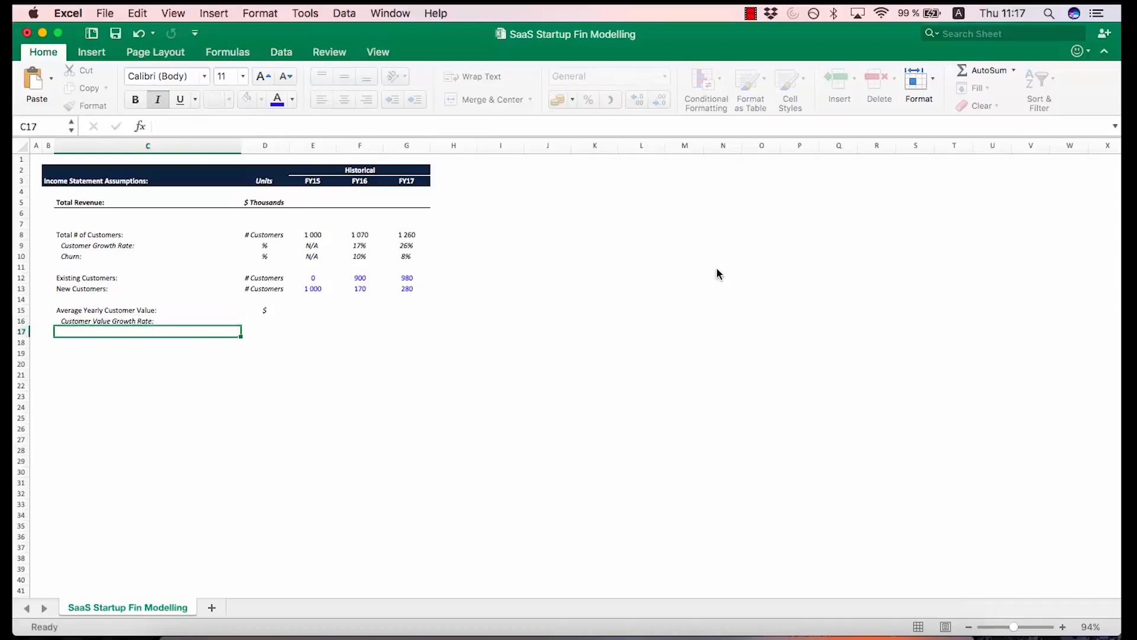
pyautogui.press('Tab')
pyautogui.write('%')
pyautogui.press('Return')
# Enter the average yearly customer values 2000, 2100 and 2205 for FY15 to FY17 in E15:G15
pyautogui.press('Up')
pyautogui.press('Up')
pyautogui.press('Right')
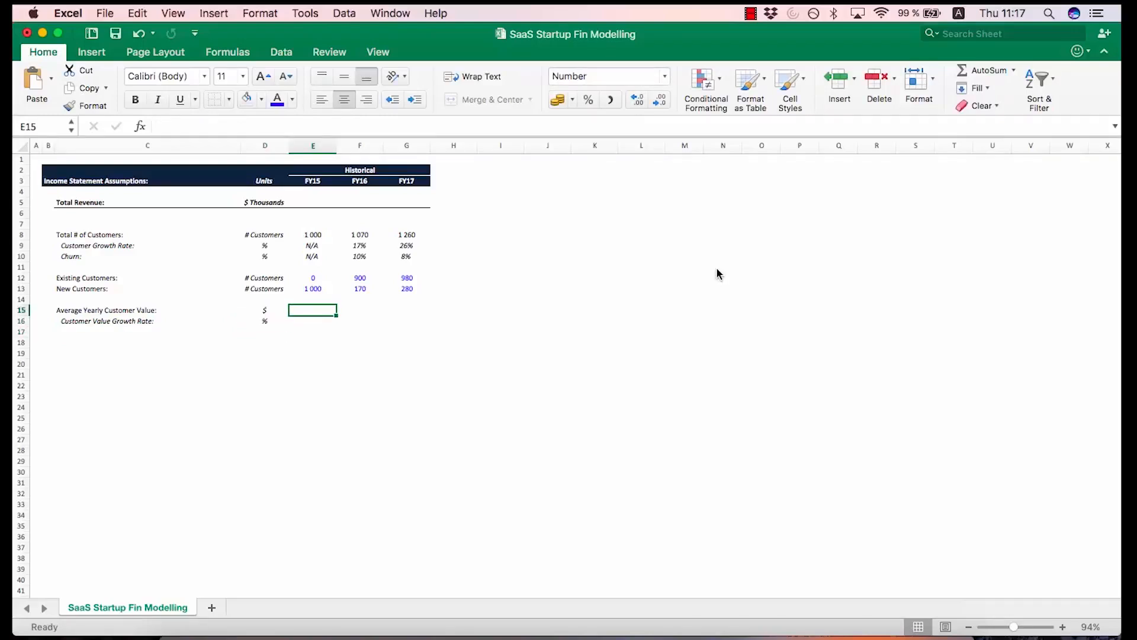
pyautogui.write('2000')
pyautogui.press('Return')
pyautogui.press('Up')
pyautogui.press('Right')
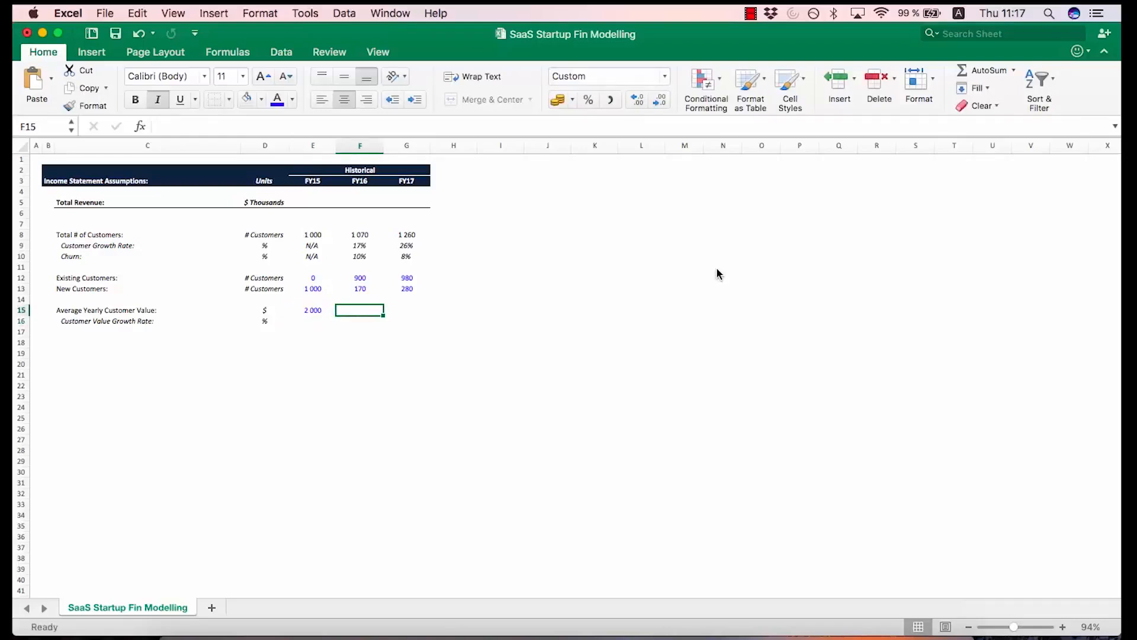
pyautogui.write('2 100')
pyautogui.press('Return')
pyautogui.press('Up')
pyautogui.press('Right')
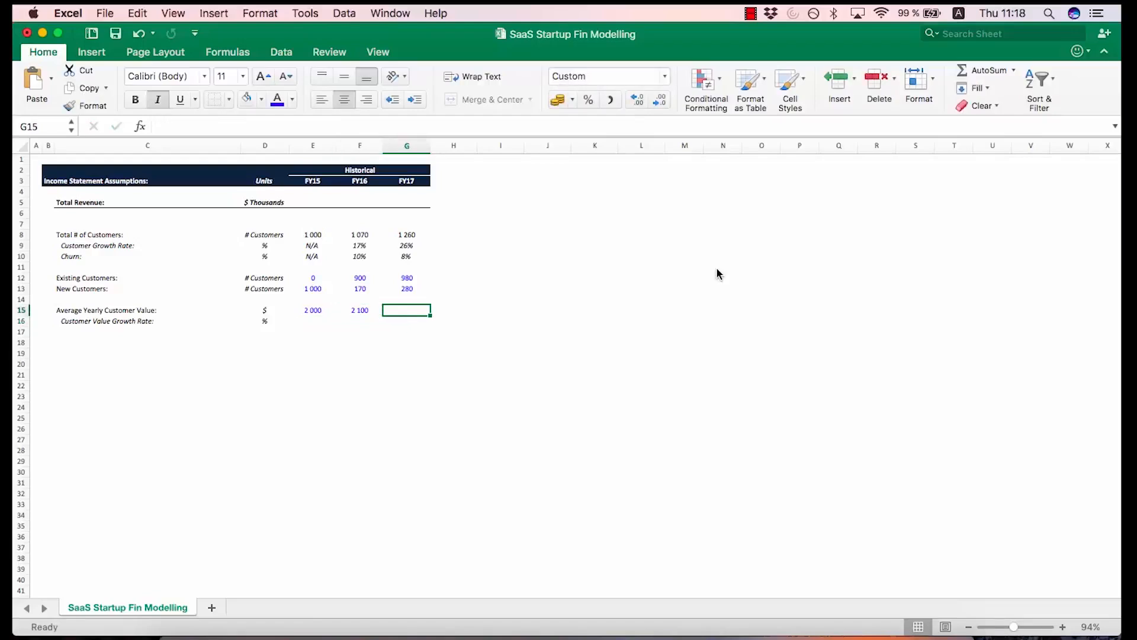
pyautogui.write('20')
pyautogui.press('BackSpace')
pyautogui.write('205')
pyautogui.press('Return')
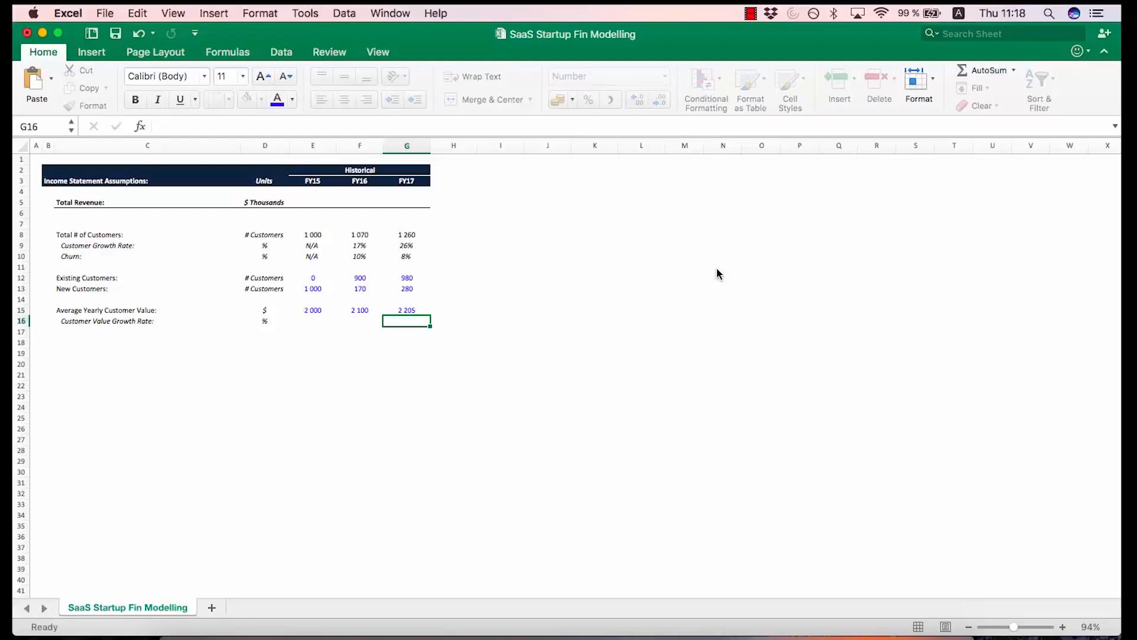
# Enter "N/A" for the FY15 customer value growth rate in E16
pyautogui.press('Left')
pyautogui.press('Left')
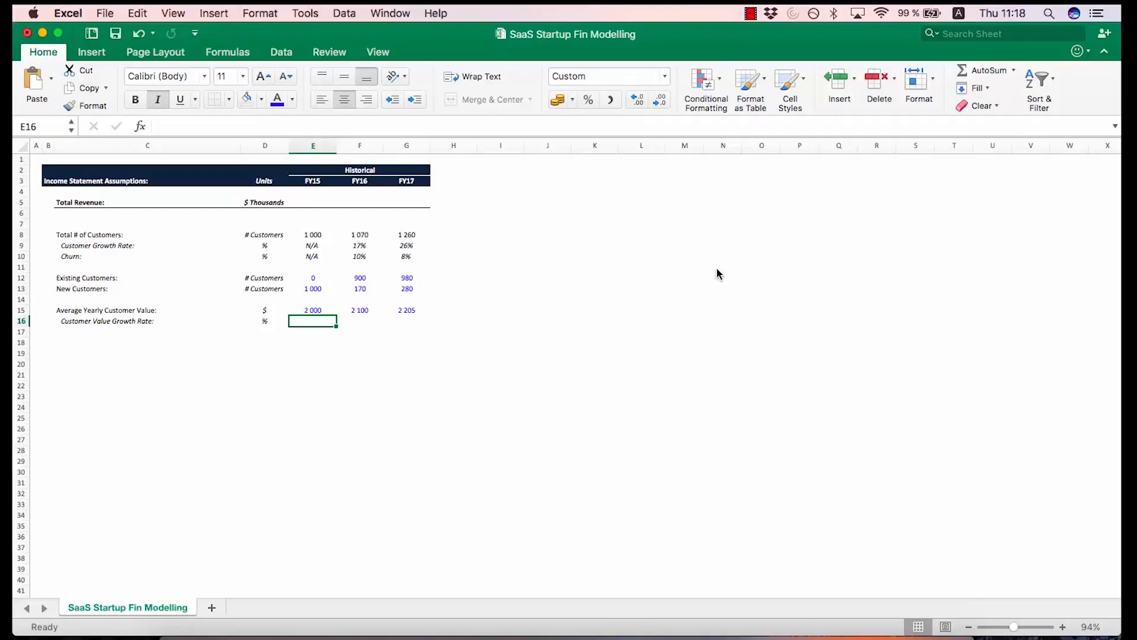
pyautogui.write('N/A')
pyautogui.press('Return')
# Calculate the FY16 customer value growth rate in F16 with the formula =F15/E15-1
pyautogui.press('Up')
pyautogui.press('Right')
pyautogui.write('=')
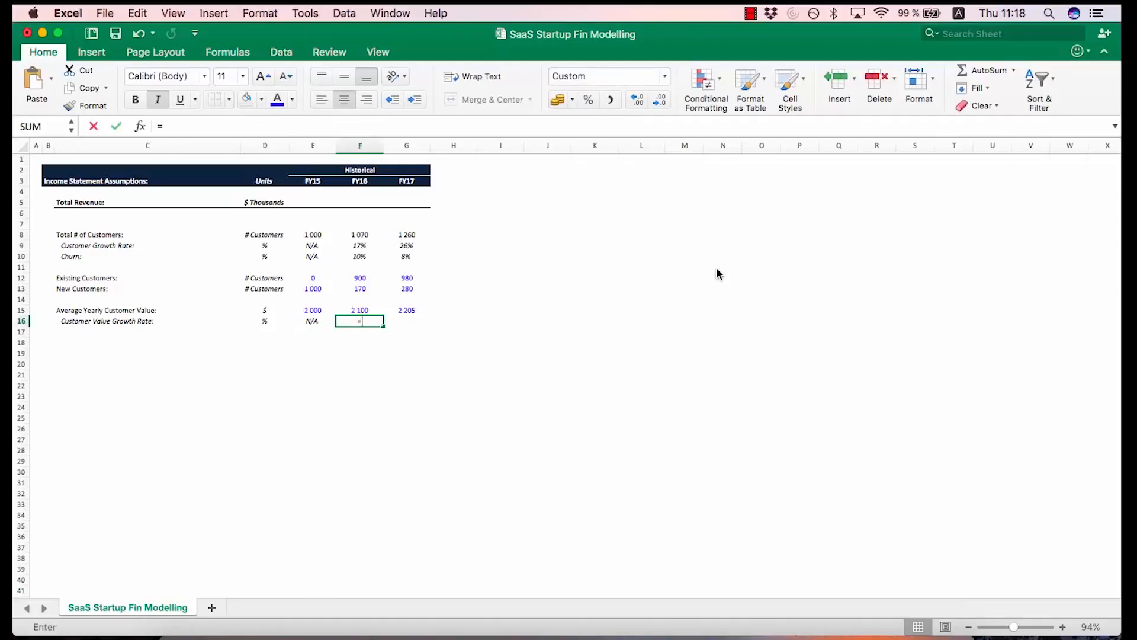
pyautogui.press('Up')
pyautogui.write('/')
pyautogui.press('Left')
pyautogui.write('-1')
pyautogui.press('Return')
# Copy the customer value growth rate formula from F16 to the FY17 cell G16
pyautogui.press('Up')
pyautogui.press('super+c')
pyautogui.press('Right')
pyautogui.press('Return')
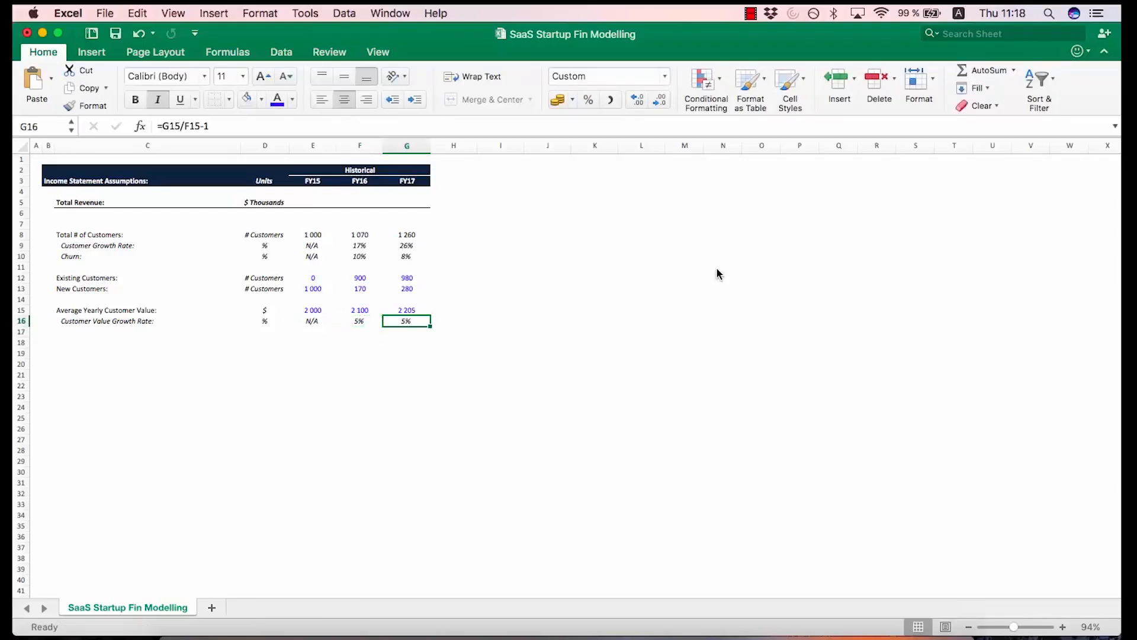
# Calculate the FY15 total revenue in E5 as total customers times average yearly customer value, =E8*E15
pyautogui.press('Up')
pyautogui.press('Up')
pyautogui.press('Up')
pyautogui.press('Up')
pyautogui.press('Up')
pyautogui.press('Up')
pyautogui.press('Up')
pyautogui.press('Up')
pyautogui.press('Up')
pyautogui.press('Up')
pyautogui.press('Up')
pyautogui.press('Left')
pyautogui.press('Left')
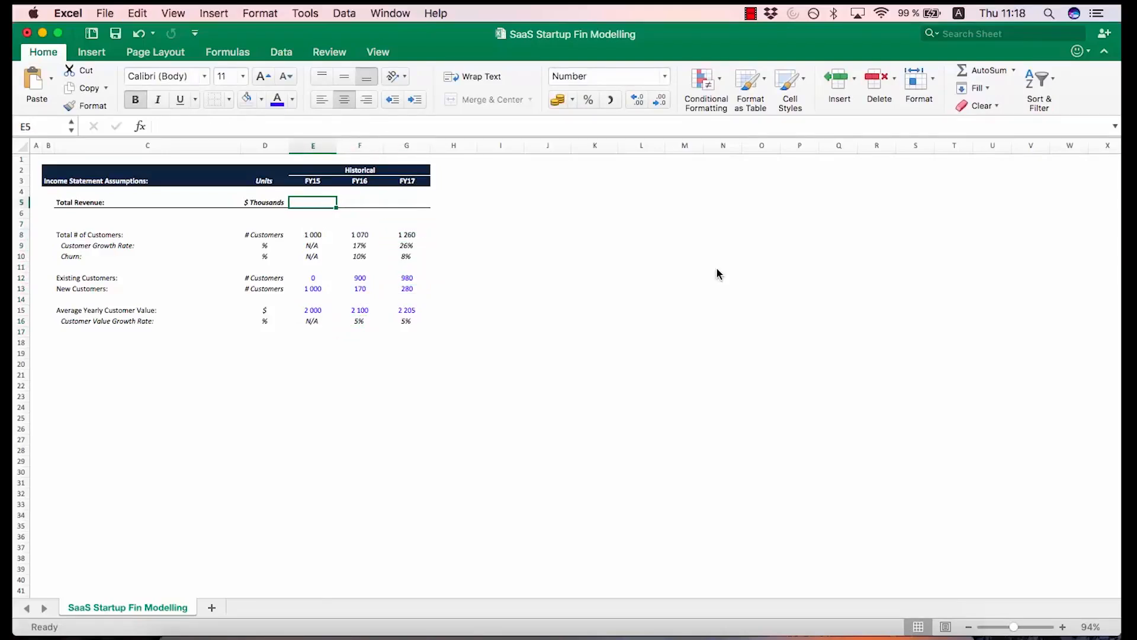
pyautogui.write('=')
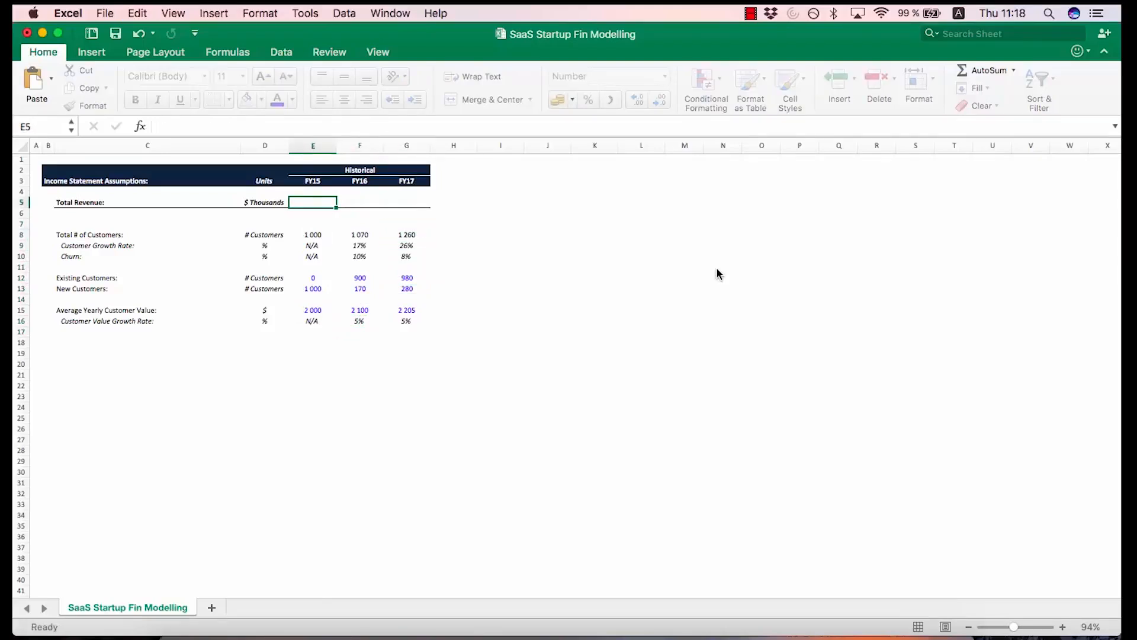
pyautogui.press('Down')
pyautogui.press('Down')
pyautogui.press('Down')
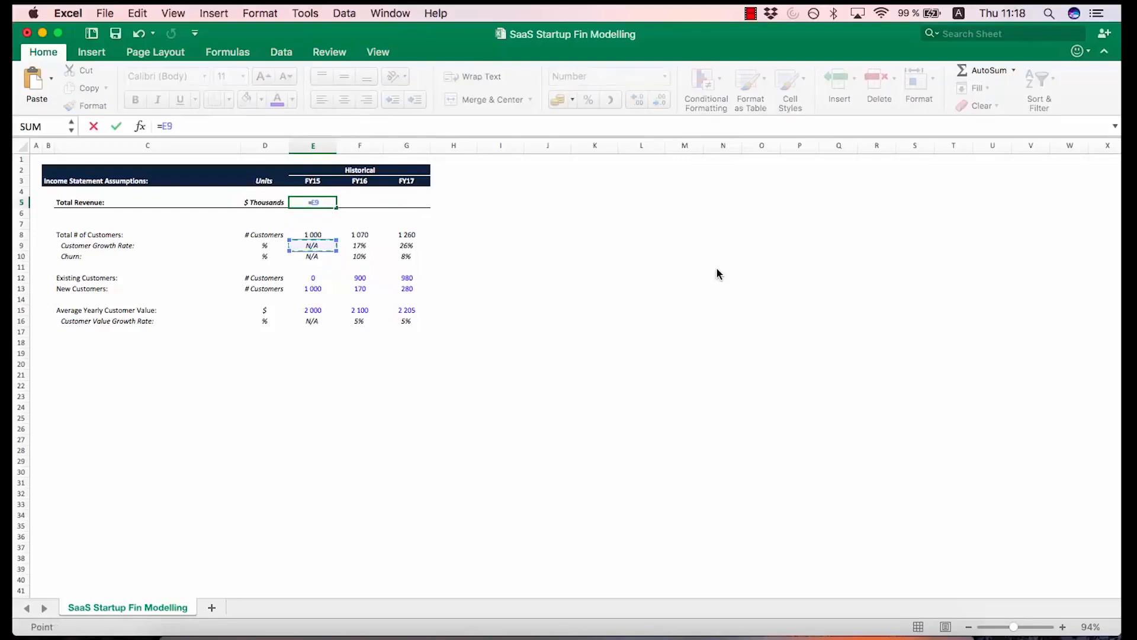
pyautogui.write('*')
pyautogui.press('Down')
pyautogui.press('Down')
pyautogui.press('Down')
pyautogui.press('Down')
pyautogui.press('Down')
pyautogui.press('Down')
pyautogui.press('Down')
pyautogui.press('Down')
pyautogui.press('Down')
pyautogui.press('Down')
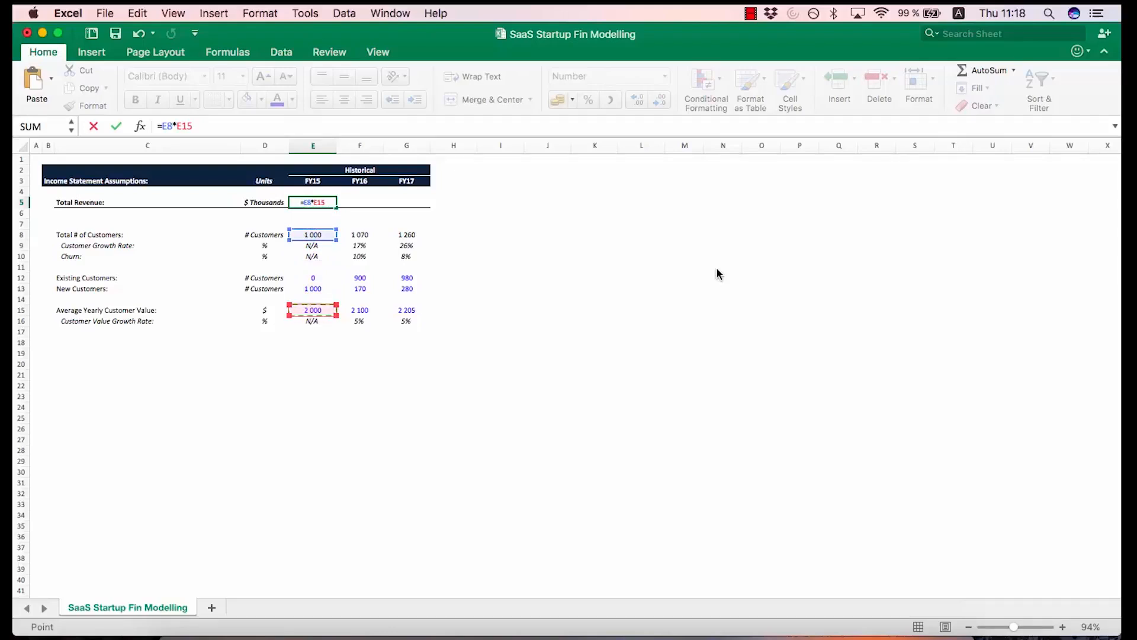
pyautogui.press('Return')
# Convert the FY15 total revenue to thousands by extending the E5 formula to =E8*E15/1000
pyautogui.press('Up')
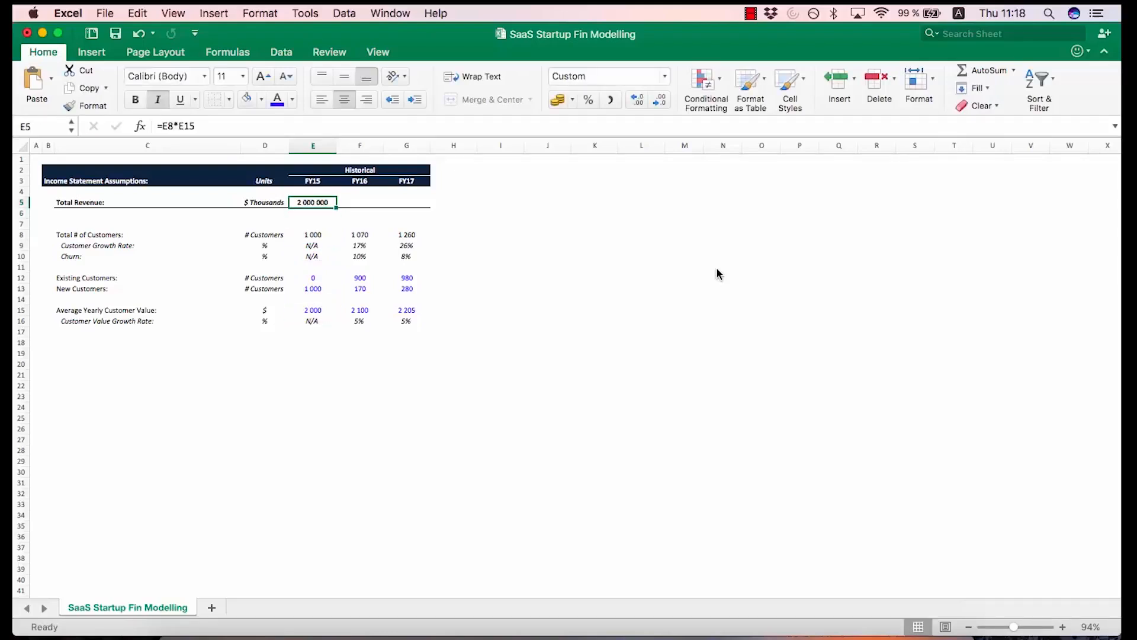
pyautogui.press('F2')
pyautogui.write('/1000')
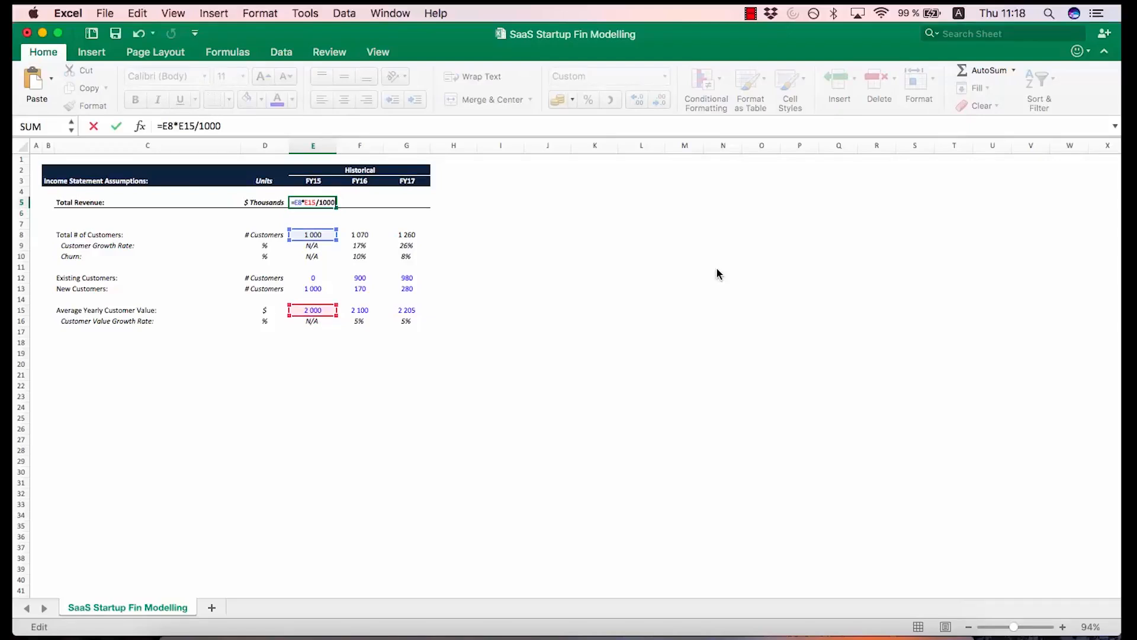
pyautogui.press('Return')
pyautogui.press('Up')
pyautogui.press('Left')
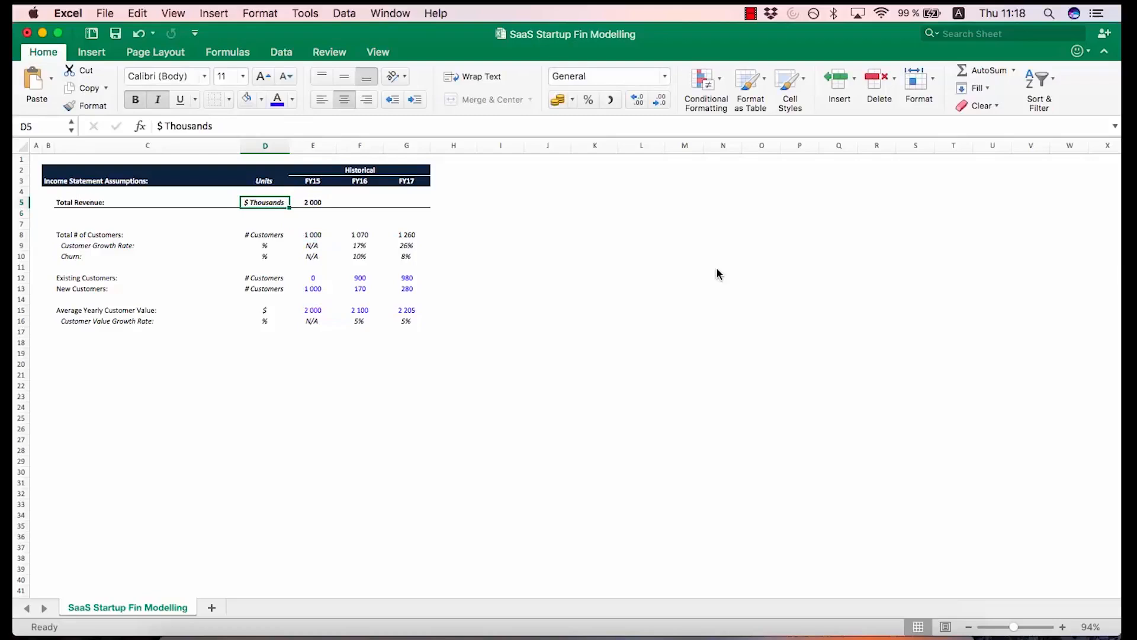
# Copy the total revenue formula from E5 across to FY16 and FY17, through G5
pyautogui.press('Right')
pyautogui.press('super+c')
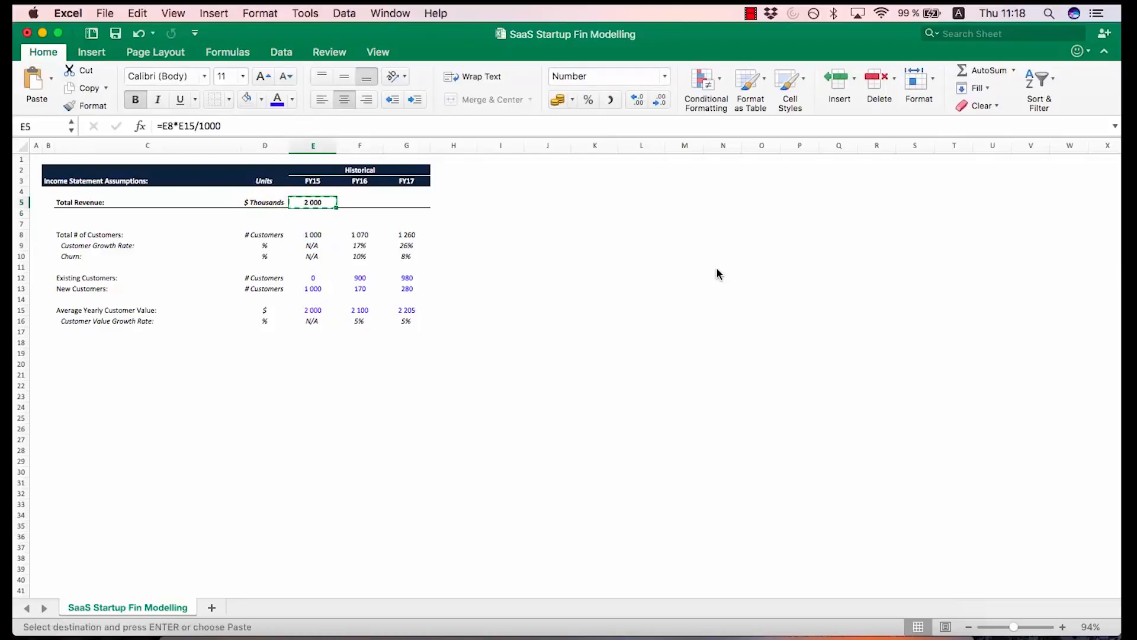
pyautogui.hotkey('shift', 'Right')
pyautogui.hotkey('shift', 'Right')
pyautogui.press('super+v')
pyautogui.press('Escape')
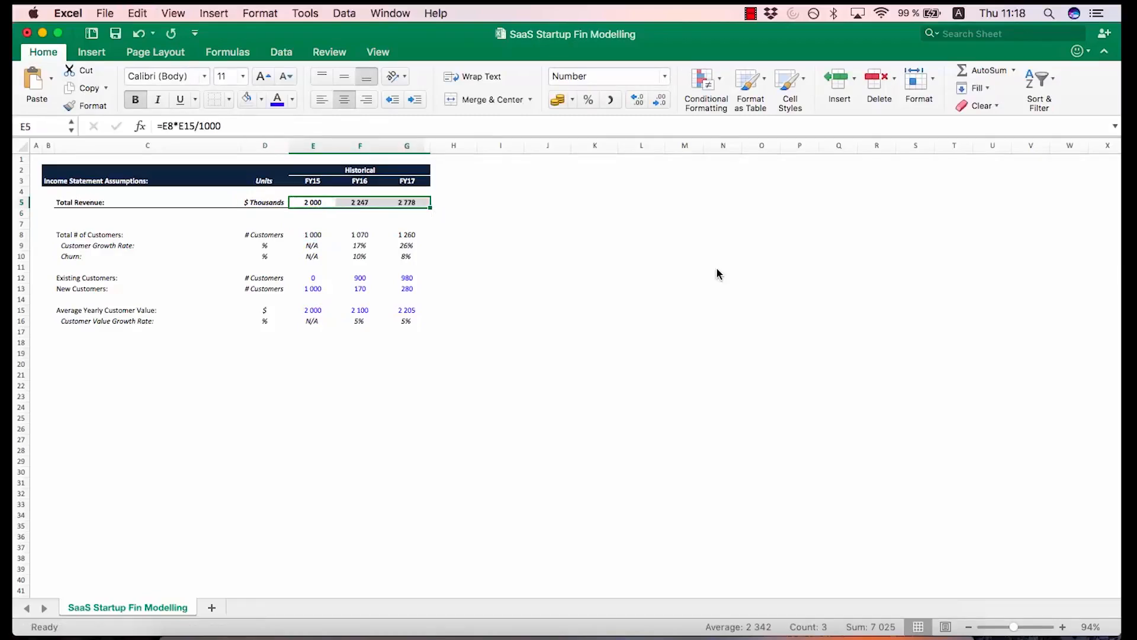
# Add the row label "Revenue Growth Rate:" in C6 beneath Total Revenue
pyautogui.press('Down')
pyautogui.press('Left')
pyautogui.press('Left')
pyautogui.press('Left')
pyautogui.press('Right')
pyautogui.write('Re')
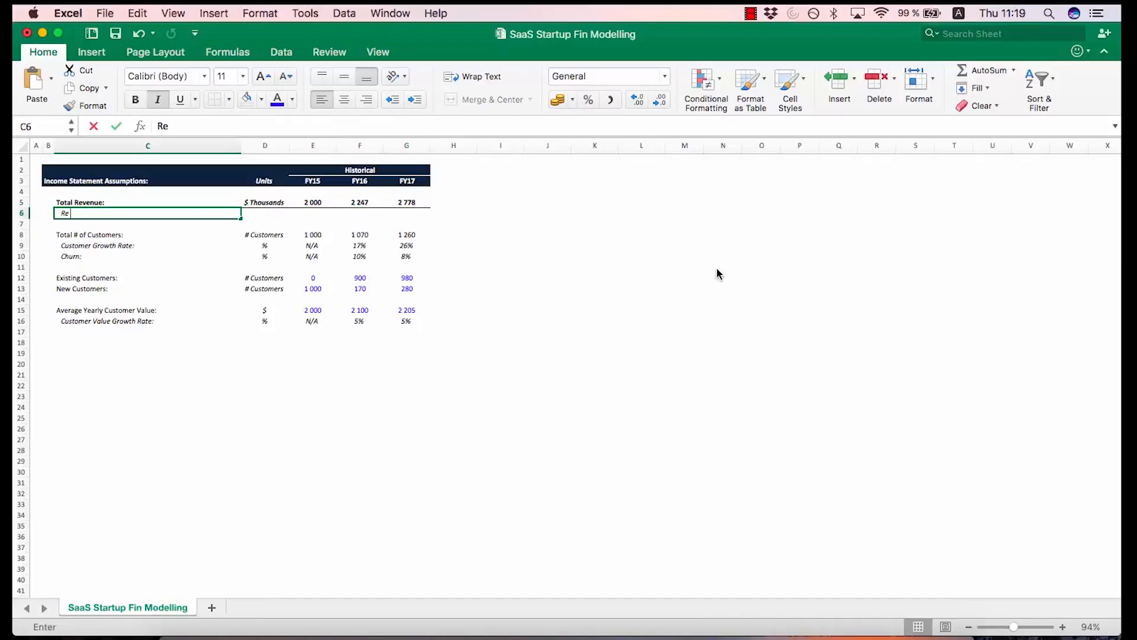
pyautogui.write('venut')
pyautogui.write(' Growth Rate:')
pyautogui.press('Tab')
pyautogui.press('Tab')
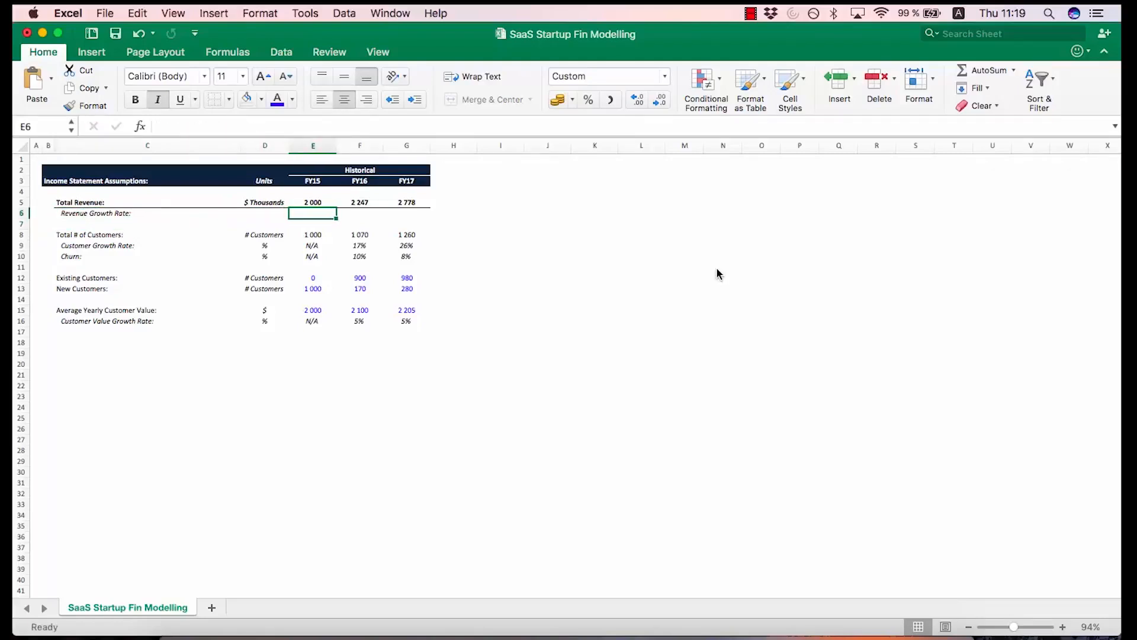
# Copy the "N/A" entry from E9 to the FY15 revenue growth rate cell E6
pyautogui.press('Down')
pyautogui.press('Down')
pyautogui.press('Down')
pyautogui.press('super+c')
pyautogui.press('Up')
pyautogui.press('Up')
pyautogui.press('Up')
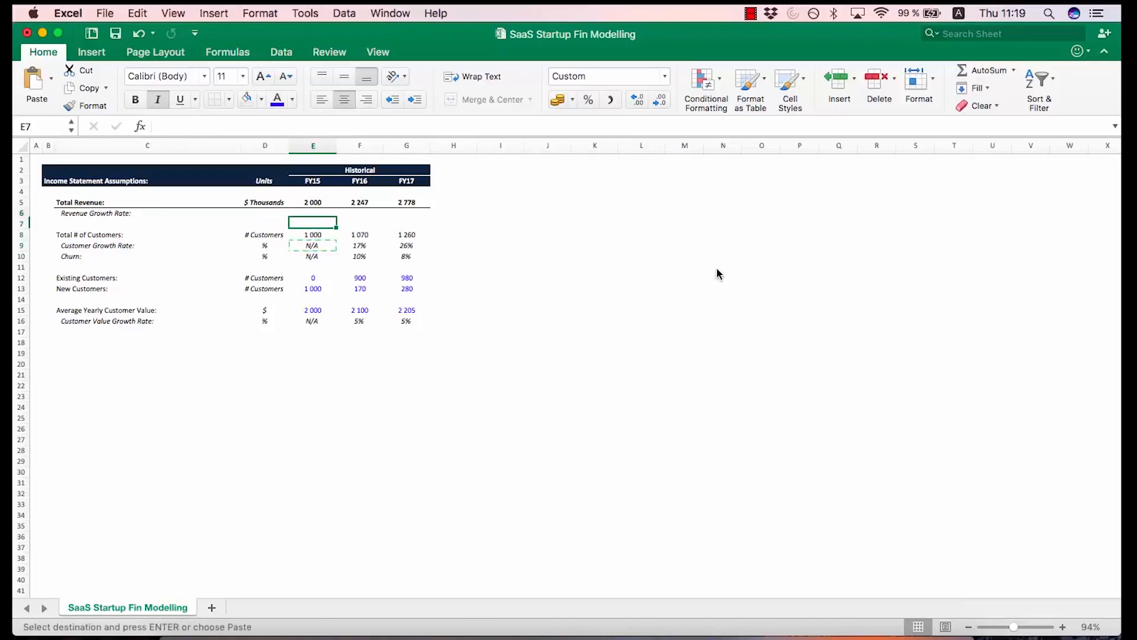
pyautogui.press('Return')
pyautogui.press('Right')
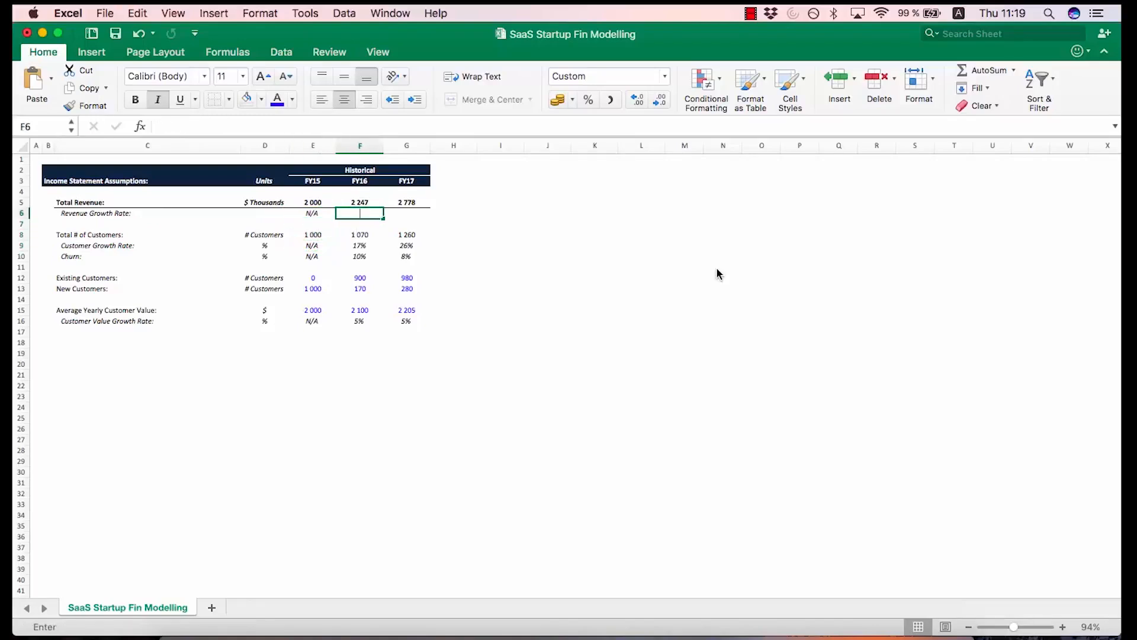
# Calculate the FY16 revenue growth rate in F6 with the formula =F5/E5-1
pyautogui.write('=')
pyautogui.press('Up')
pyautogui.write('/')
pyautogui.press('Left')
pyautogui.press('Up')
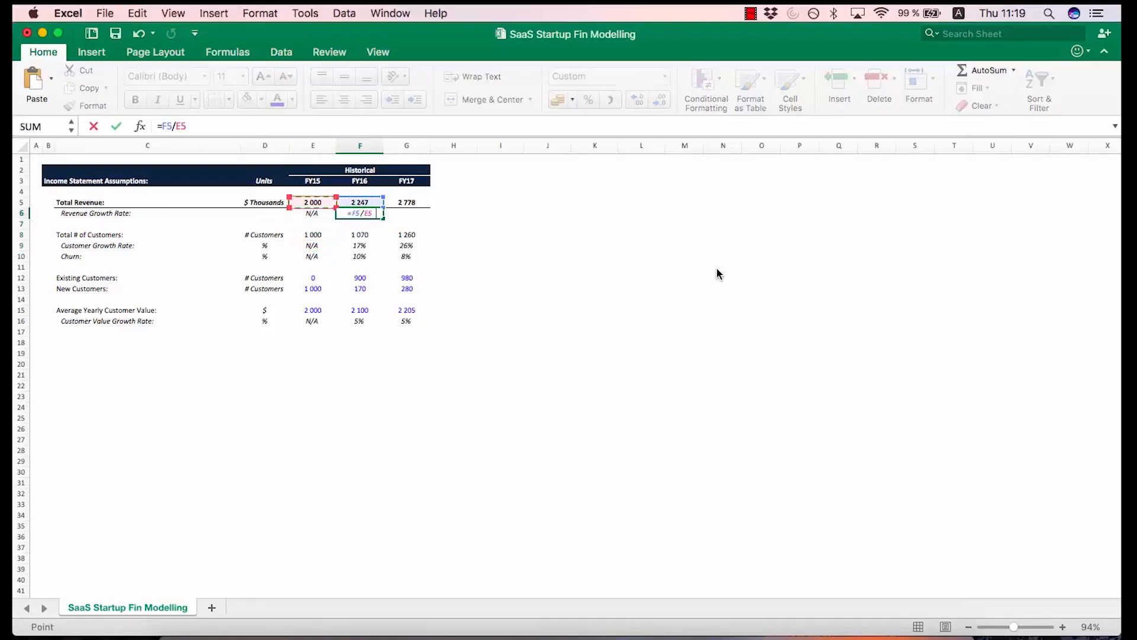
pyautogui.write('-1')
pyautogui.press('Return')
# Copy the revenue growth formula from F6 to the FY17 cell G6
pyautogui.press('Up')
pyautogui.press('super+c')
pyautogui.press('Right')
pyautogui.press('super+v')
pyautogui.press('Escape')
# Inspect the FY16 and FY17 revenue growth formulas in F6 and G6 and the cells they reference
pyautogui.press('Left')
pyautogui.press('Left')
pyautogui.press('Right')
pyautogui.press('F2')
pyautogui.press('Escape')
pyautogui.press('Right')
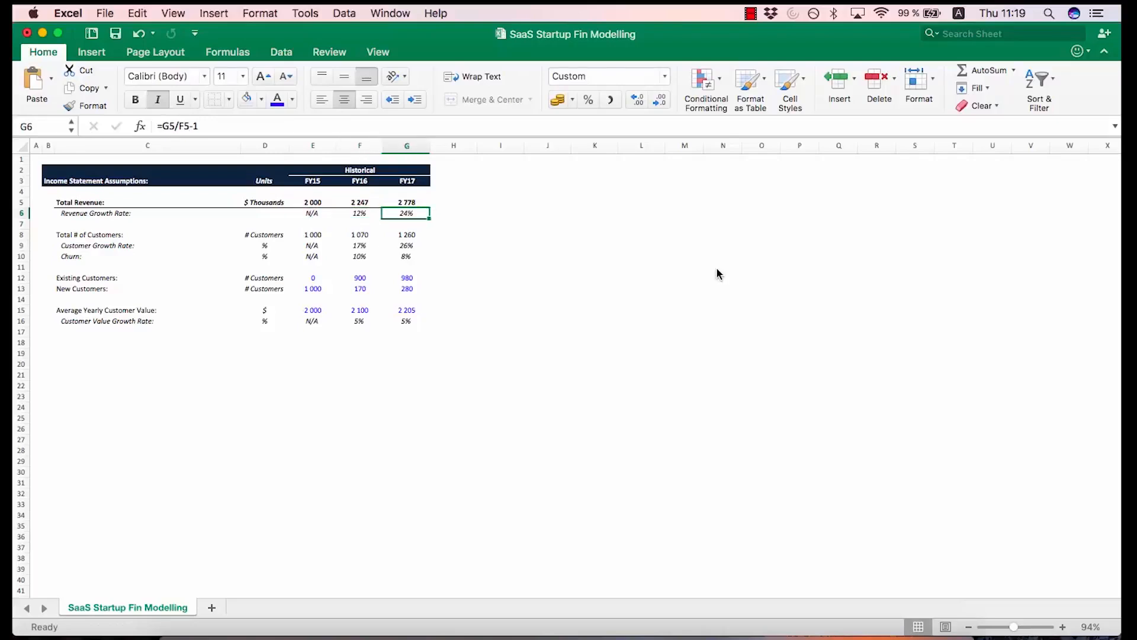
pyautogui.press('Left')
pyautogui.press('F2')
pyautogui.press('Escape')
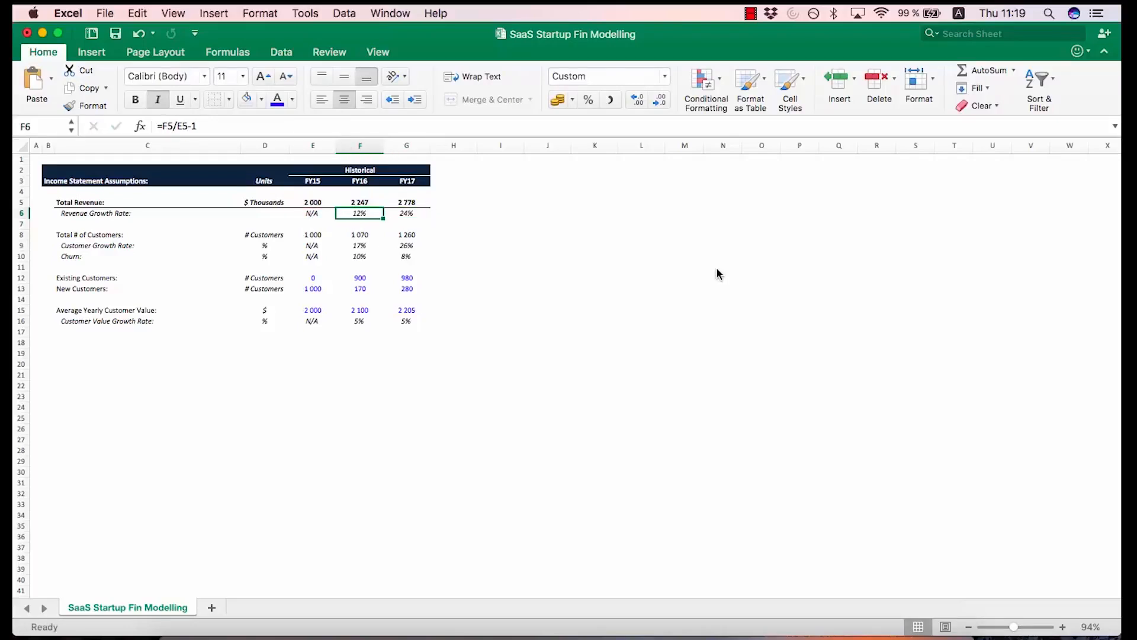
pyautogui.press('Right')
pyautogui.press('F2')
pyautogui.press('Escape')
pyautogui.press('F2')
pyautogui.press('Escape')
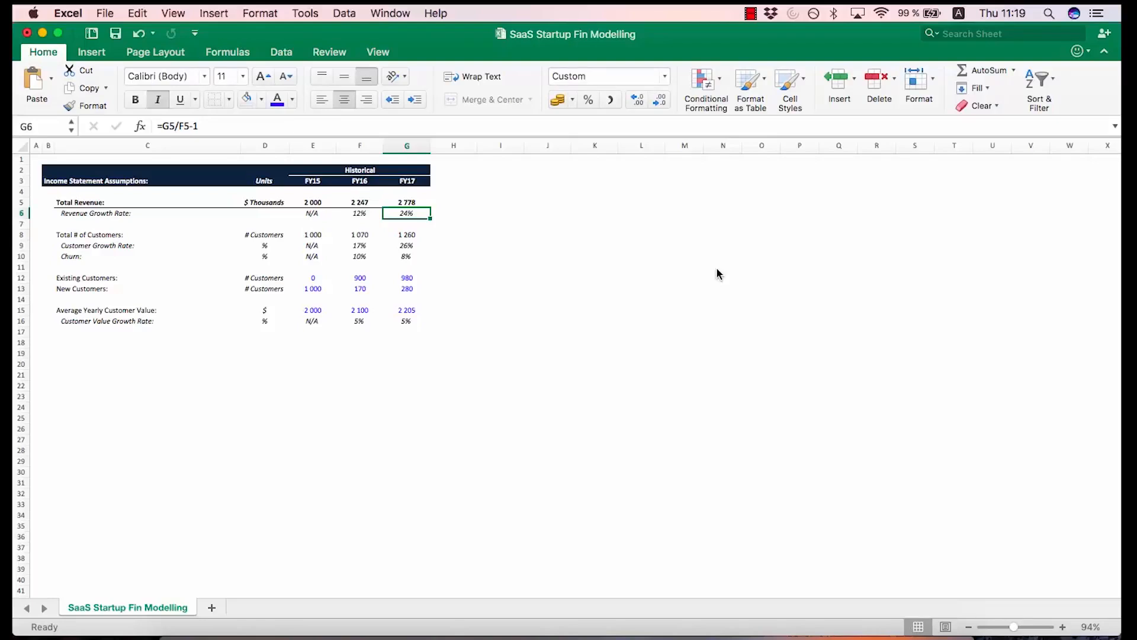
# Copy the Total Revenue and Revenue Growth Rate rows, C5:G6, to a new block starting at C19
pyautogui.press('Left')
pyautogui.press('Left')
pyautogui.press('Left')
pyautogui.press('Left')
pyautogui.press('Left')
pyautogui.press('Up')
pyautogui.press('Right')
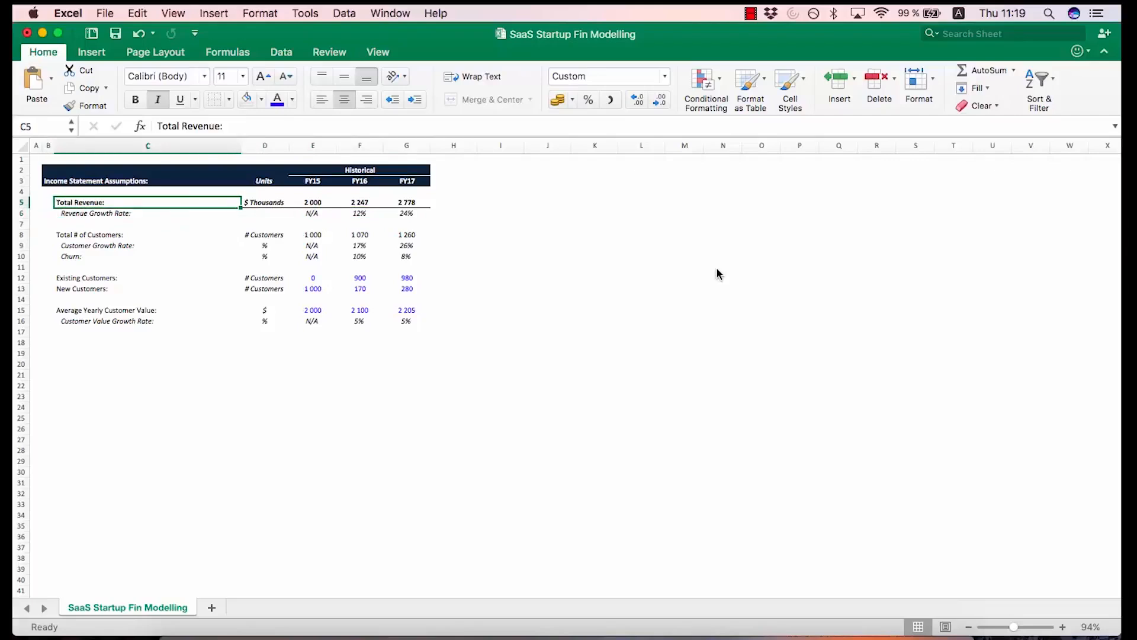
pyautogui.hotkey('shift', 'Right')
pyautogui.hotkey('shift', 'Right')
pyautogui.hotkey('shift', 'Right')
pyautogui.hotkey('shift', 'Right')
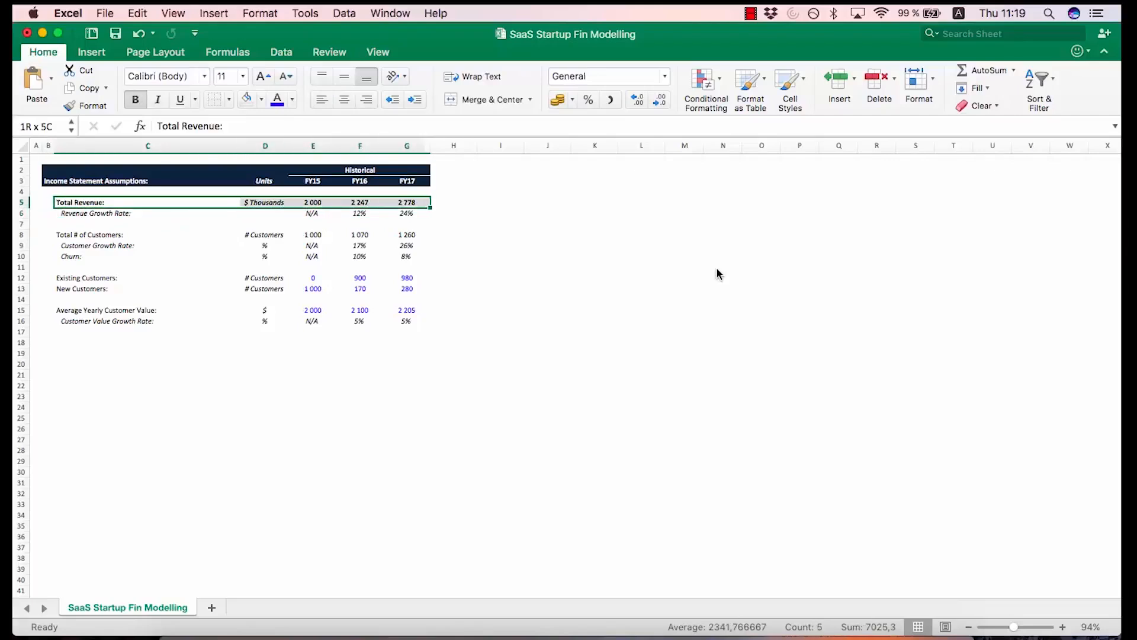
pyautogui.hotkey('shift', 'Down')
pyautogui.hotkey('shift', 'Down')
pyautogui.hotkey('shift', 'Down')
pyautogui.hotkey('shift', 'Down')
pyautogui.hotkey('shift', 'Down')
pyautogui.hotkey('shift', 'Down')
pyautogui.hotkey('shift', 'Up')
pyautogui.hotkey('shift', 'Up')
pyautogui.hotkey('shift', 'Up')
pyautogui.hotkey('shift', 'Up')
pyautogui.hotkey('shift', 'Up')
pyautogui.hotkey('shift', 'Up')
pyautogui.hotkey('shift', 'Down')
pyautogui.press('super+c')
pyautogui.press('Down')
pyautogui.press('Down')
pyautogui.press('Down')
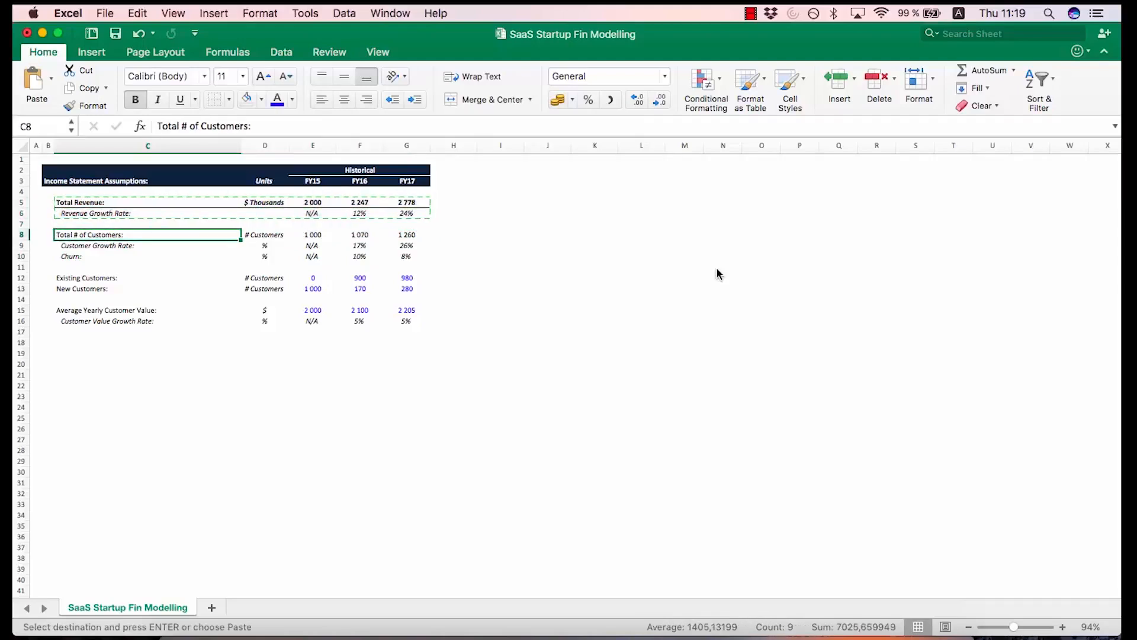
pyautogui.press('Down')
pyautogui.press('Down')
pyautogui.press('Down')
pyautogui.press('Down')
pyautogui.press('Down')
pyautogui.press('Down')
pyautogui.press('Down')
pyautogui.press('Down')
pyautogui.press('Down')
pyautogui.press('Down')
pyautogui.press('Down')
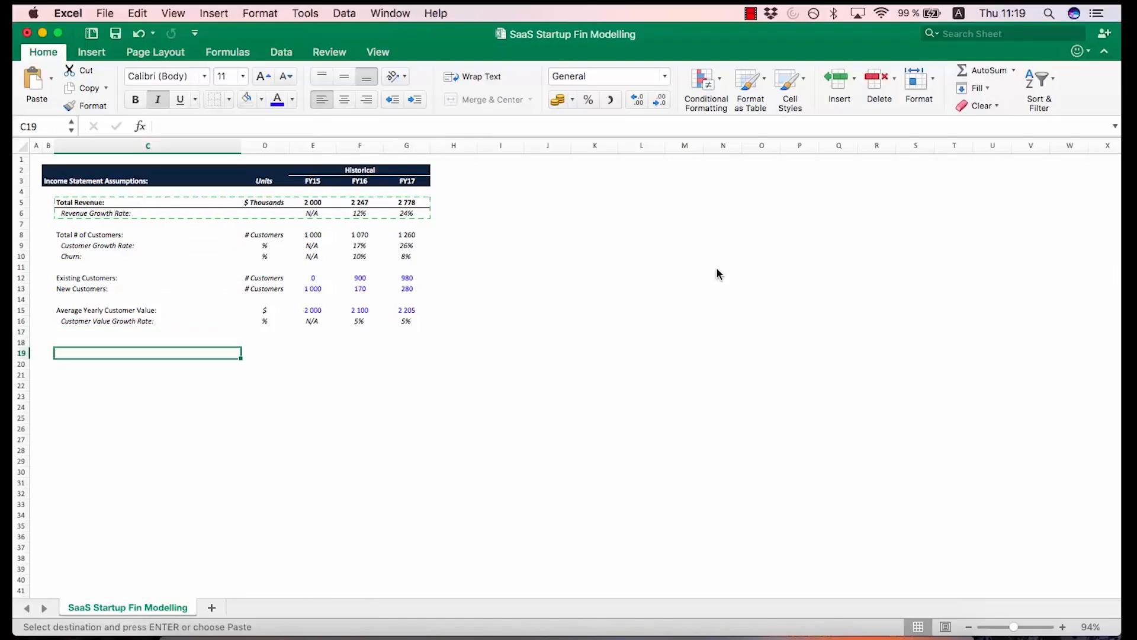
pyautogui.press('super+v')
pyautogui.press('Escape')
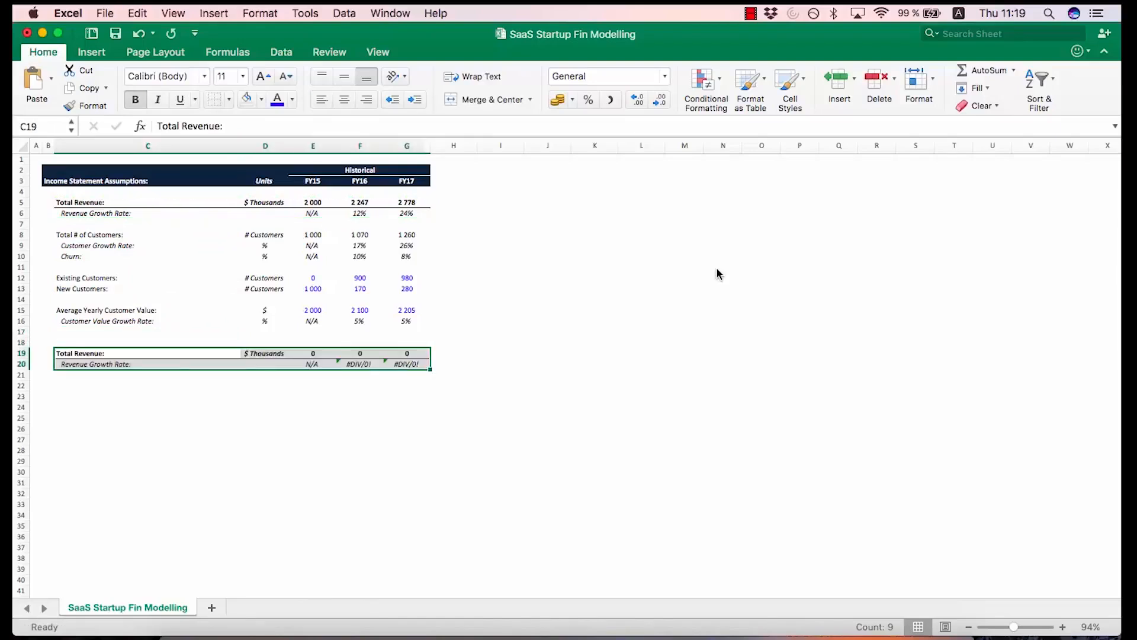
# Relabel the copied heading in C19 as "Cost of Goods Sold:"
pyautogui.press('Left')
pyautogui.press('Up')
pyautogui.press('Right')
pyautogui.press('Down')
pyautogui.write('Cost of Goods Sold')
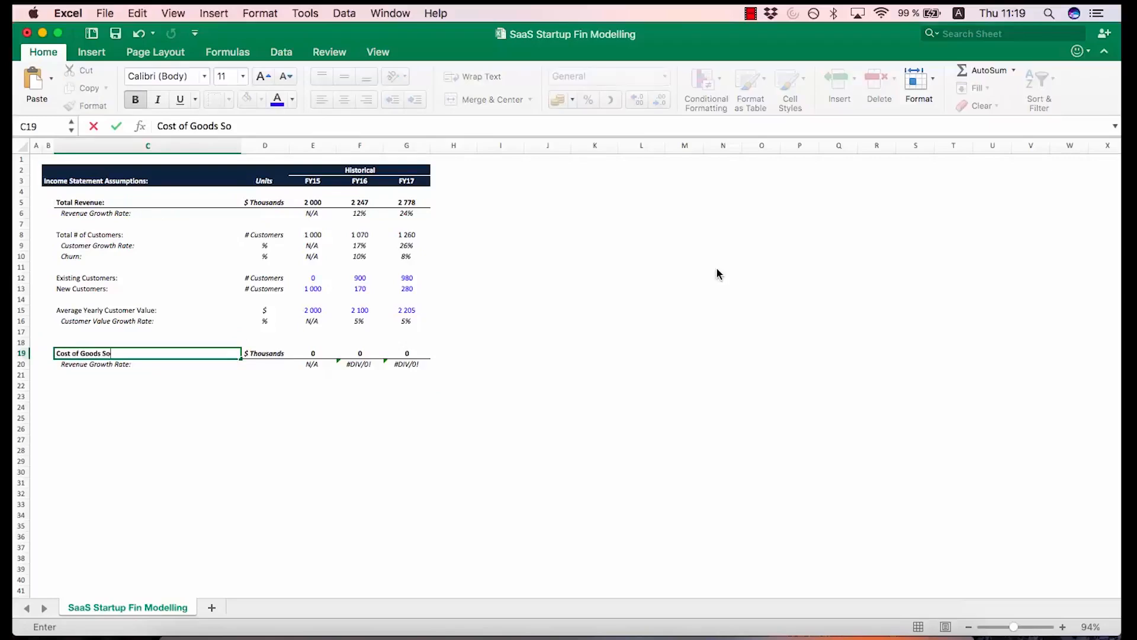
pyautogui.press('Up')
pyautogui.press('Right')
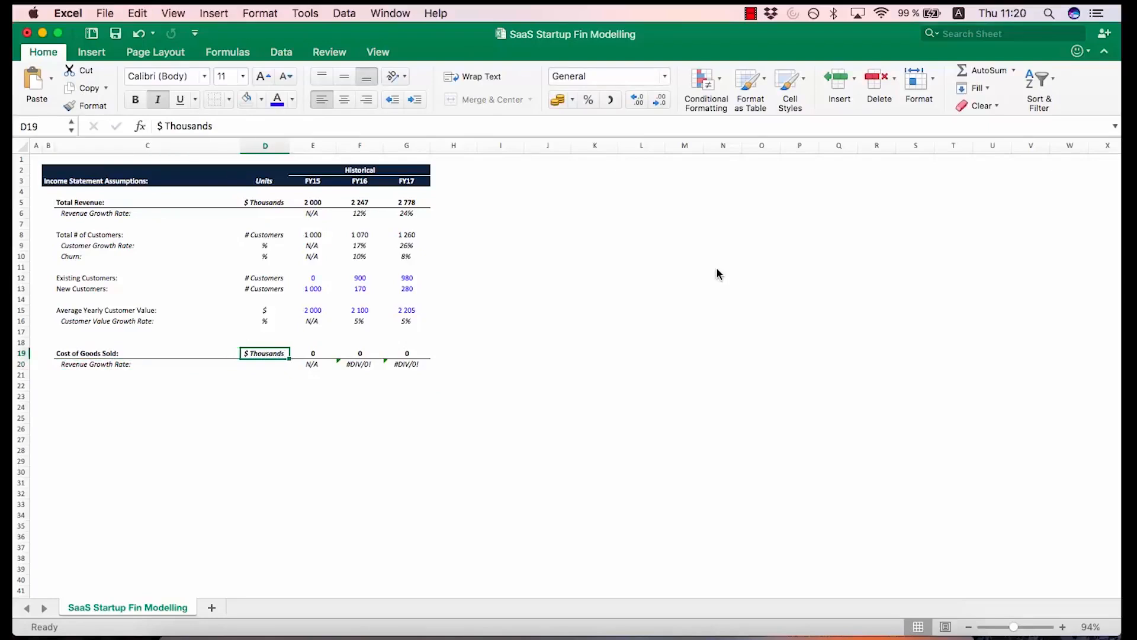
# Relabel the copied growth rate row in C20 as "CoGS % Revenue:"
pyautogui.press('Down')
pyautogui.press('Left')
pyautogui.press('Left')
pyautogui.press('Right')
pyautogui.press('F2')
pyautogui.hotkey('shift', 'Home')
pyautogui.write('CoGs')
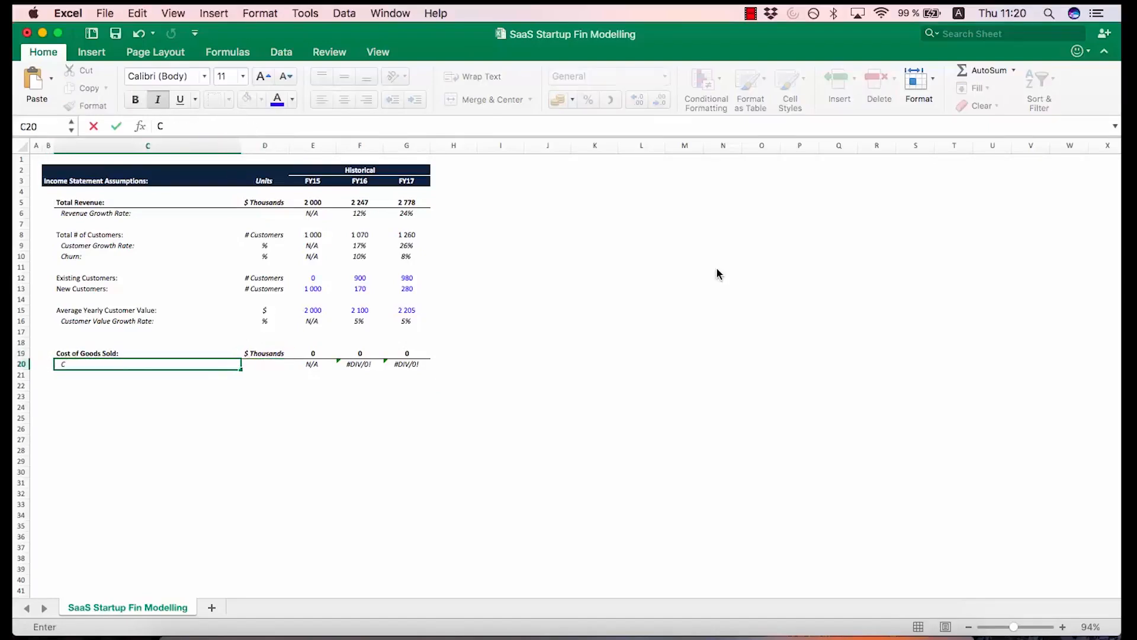
pyautogui.press('BackSpace')
pyautogui.write('S % Revenue')
pyautogui.press('Return')
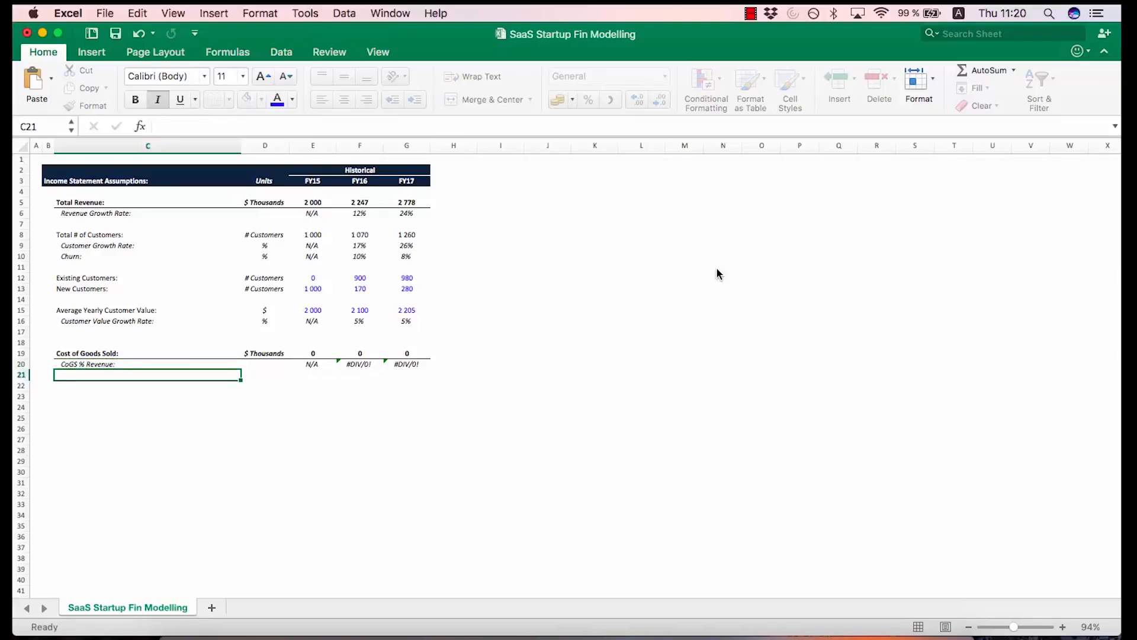
# Enter % as the unit in D20 for the CoGS % Revenue row
pyautogui.press('Up')
pyautogui.press('Right')
pyautogui.write('%')
pyautogui.press('Return')
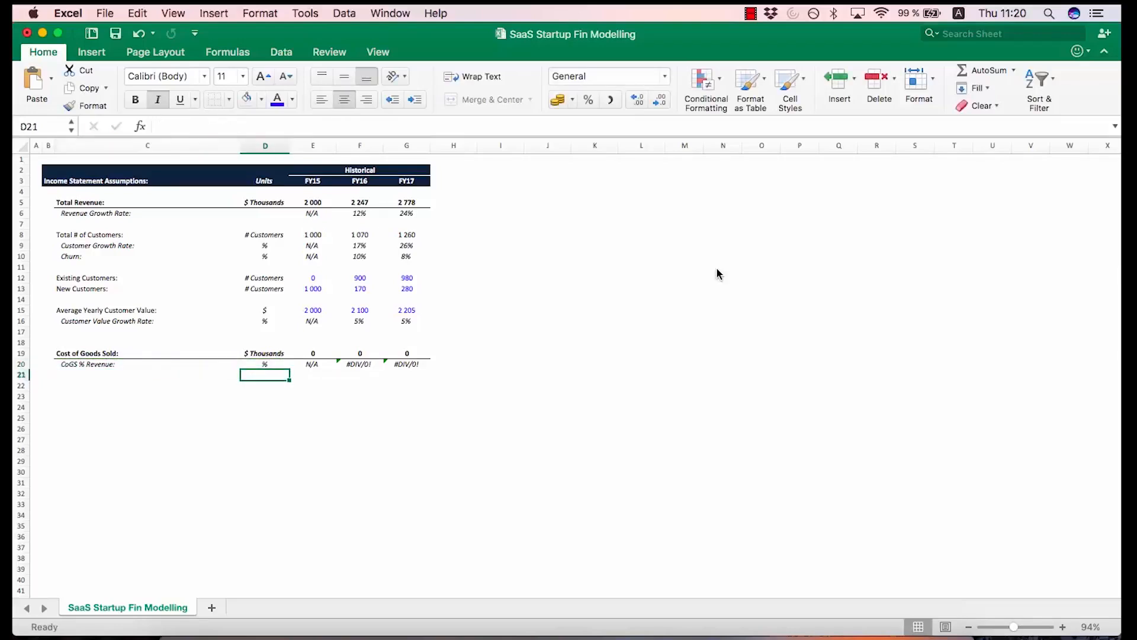
# Add the row label "Annual Margin Improvement:" in C21 with the unit % in D21
pyautogui.press('Left')
pyautogui.write('Annual')
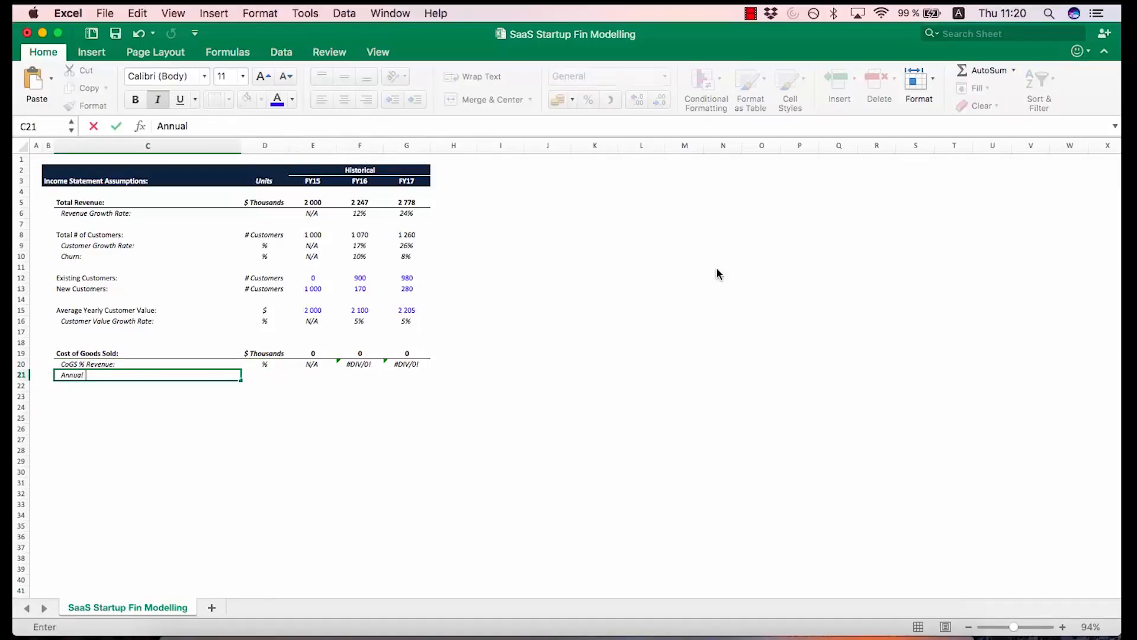
pyautogui.write(' Margin Improvement:')
pyautogui.press('Tab')
pyautogui.write('%')
pyautogui.press('Return')
# Add the row label "Professional Services (per customer):" in C23 with the unit $ in D23
pyautogui.press('Up')
pyautogui.press('Up')
pyautogui.press('Right')
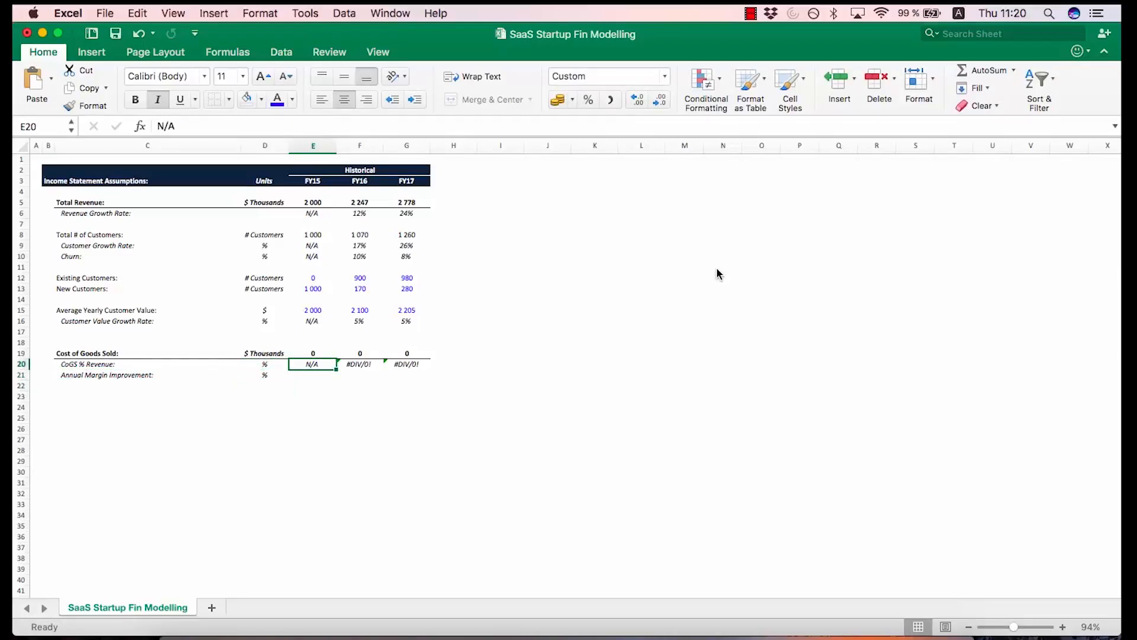
pyautogui.press('Down')
pyautogui.press('Down')
pyautogui.press('Left')
pyautogui.press('Left')
pyautogui.press('Left')
pyautogui.press('Down')
pyautogui.press('Right')
pyautogui.press('Up')
pyautogui.press('Down')
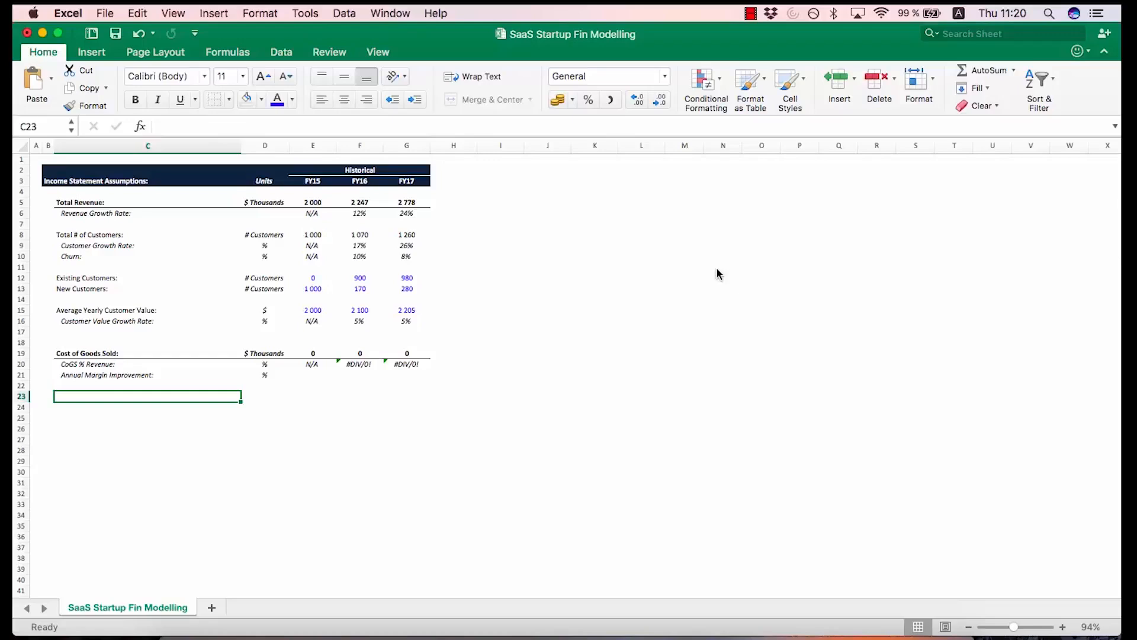
pyautogui.write('Pro')
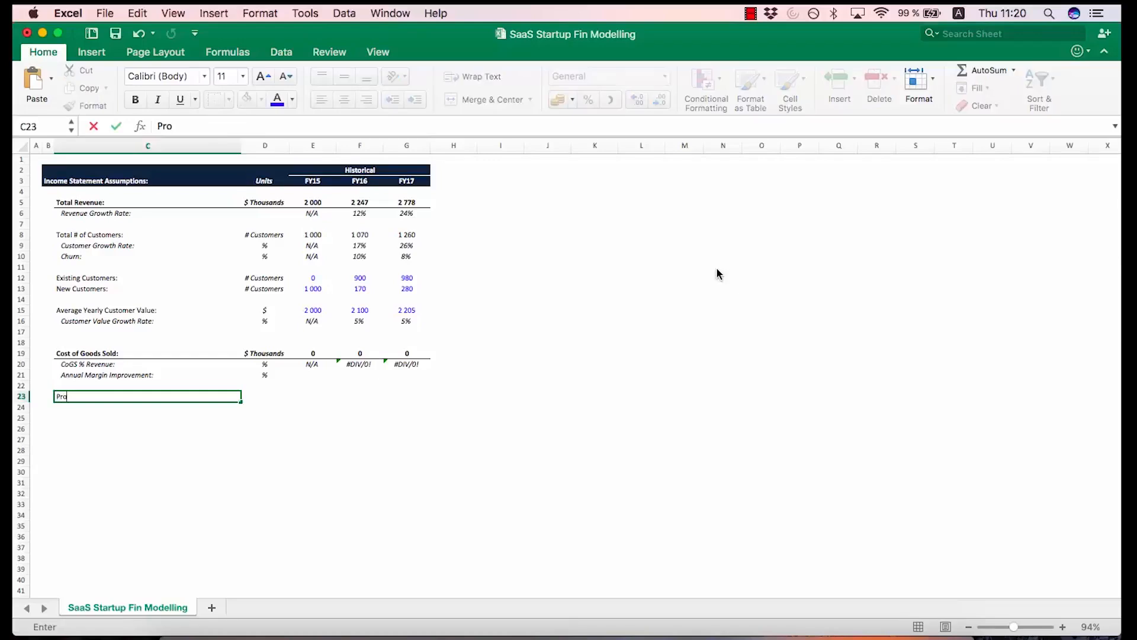
pyautogui.write('fessional Servicces (')
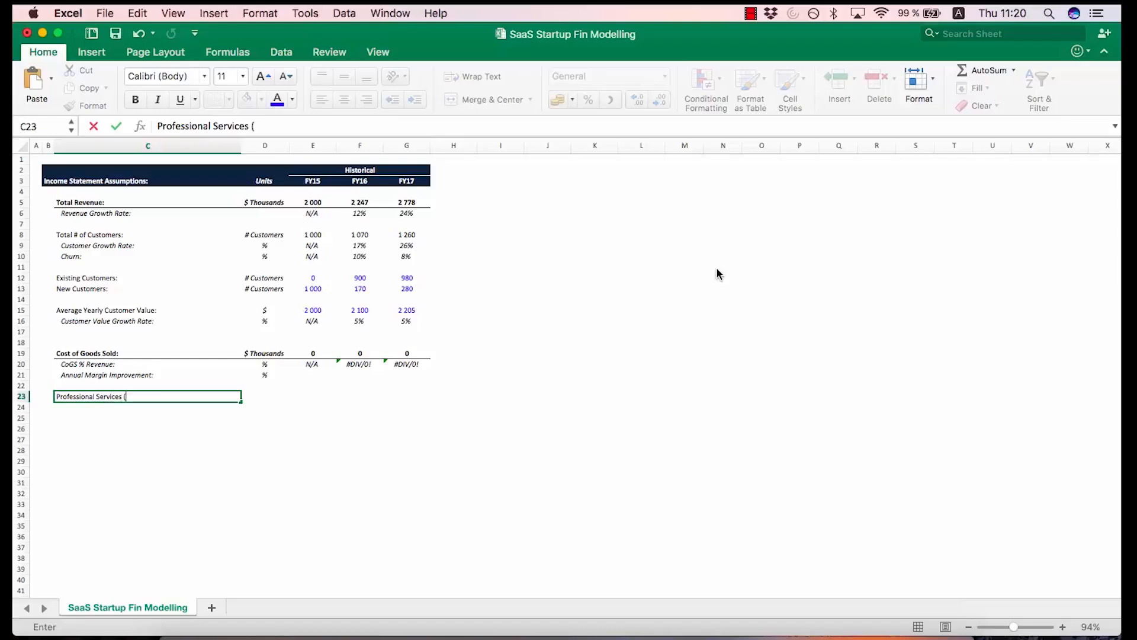
pyautogui.write('per customer):')
pyautogui.press('Return')
pyautogui.press('Up')
pyautogui.press('Right')
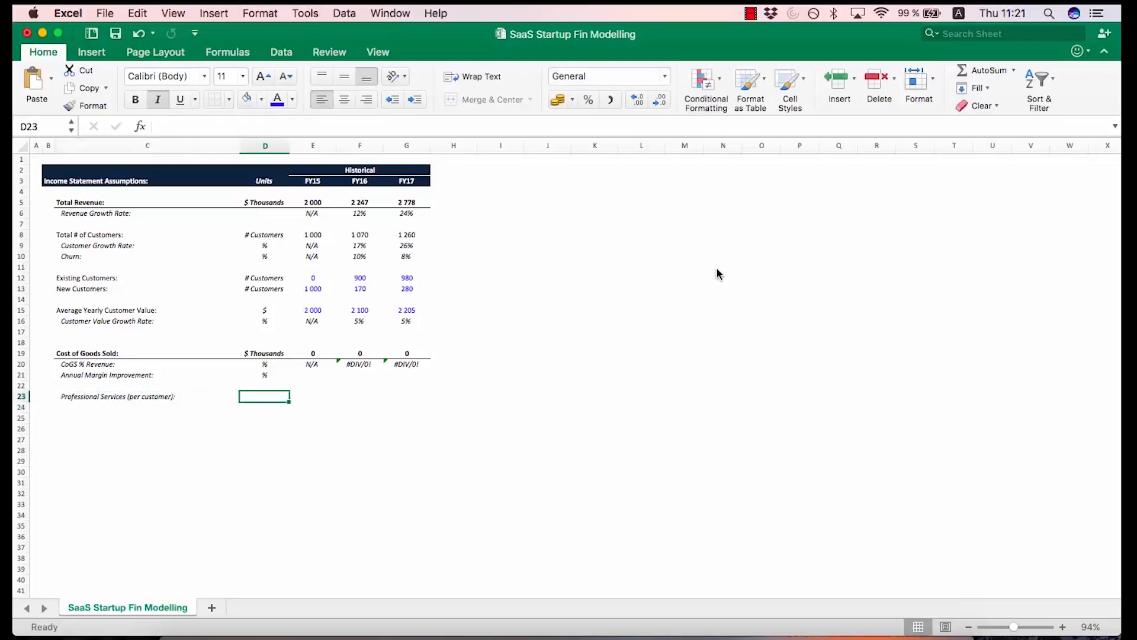
pyautogui.write('$')
pyautogui.press('Return')
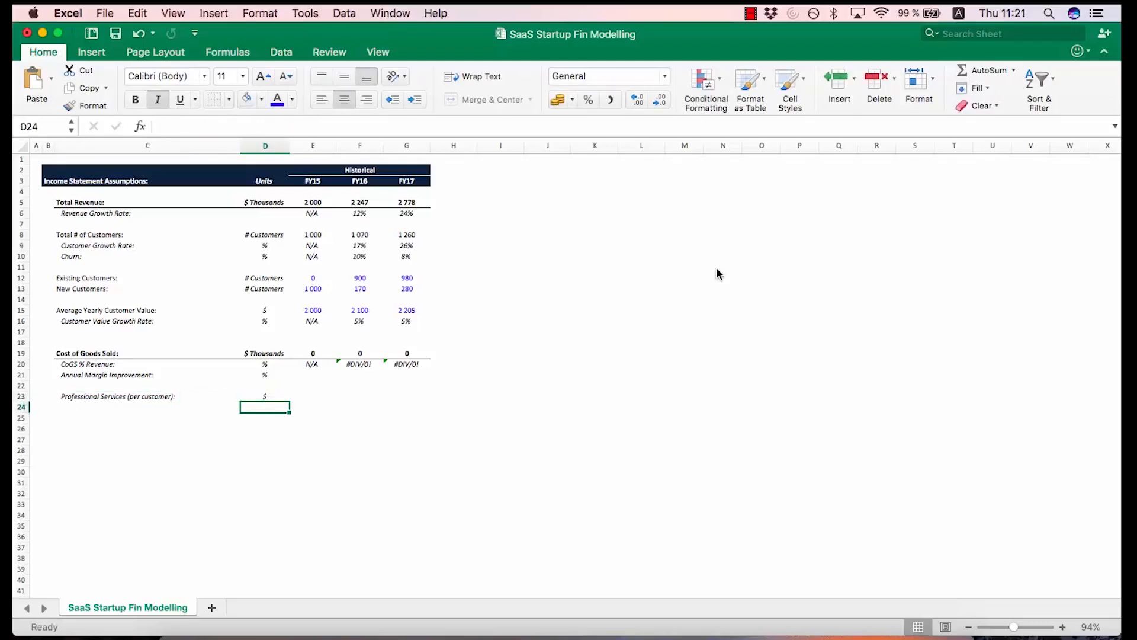
# Enter the professional services costs per customer in E23:G23: 200 for FY15, 210 for FY16 and 221 for FY17
pyautogui.press('Up')
pyautogui.press('Right')
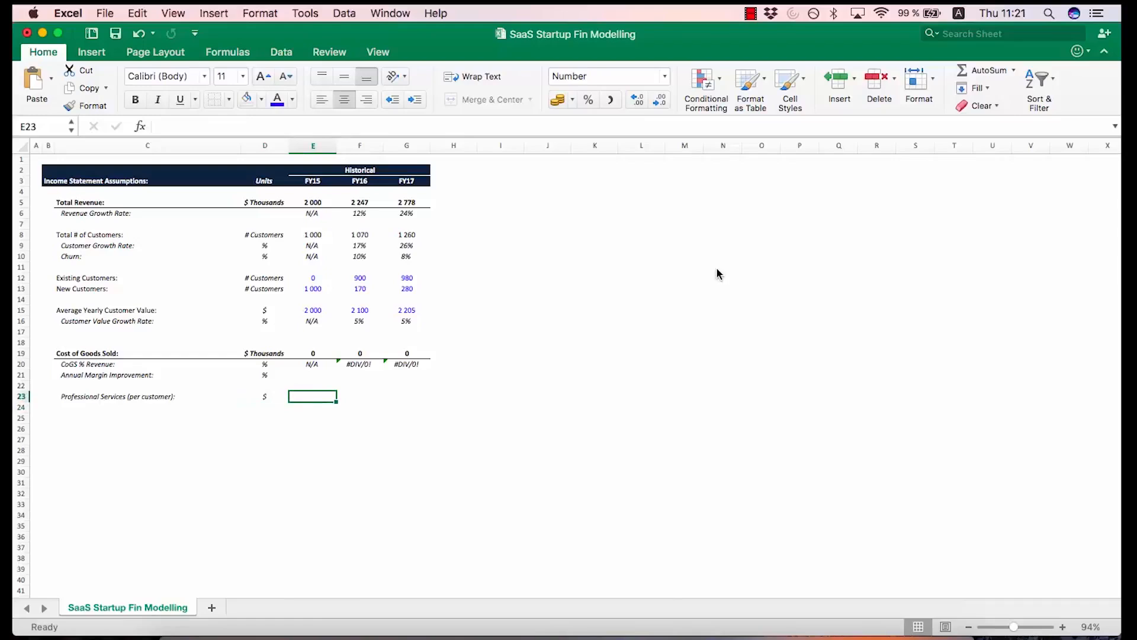
pyautogui.write('200')
pyautogui.press('Return')
pyautogui.press('Up')
pyautogui.press('Right')
pyautogui.write('10')
pyautogui.press('Return')
pyautogui.press('Up')
pyautogui.write('210')
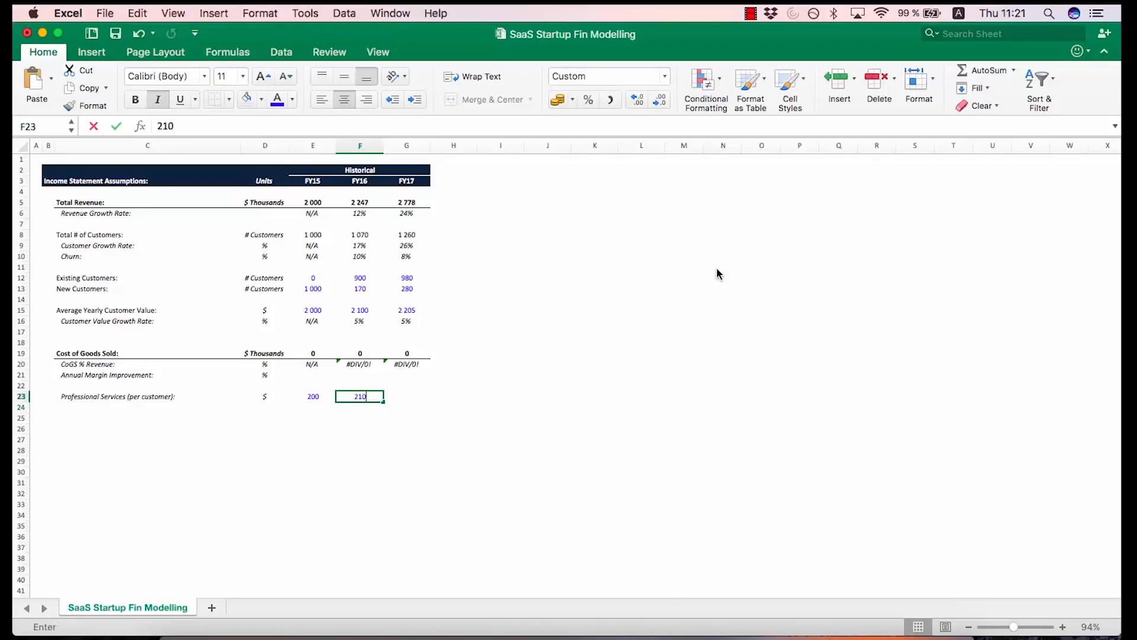
pyautogui.press('Return')
pyautogui.press('Right')
pyautogui.press('Up')
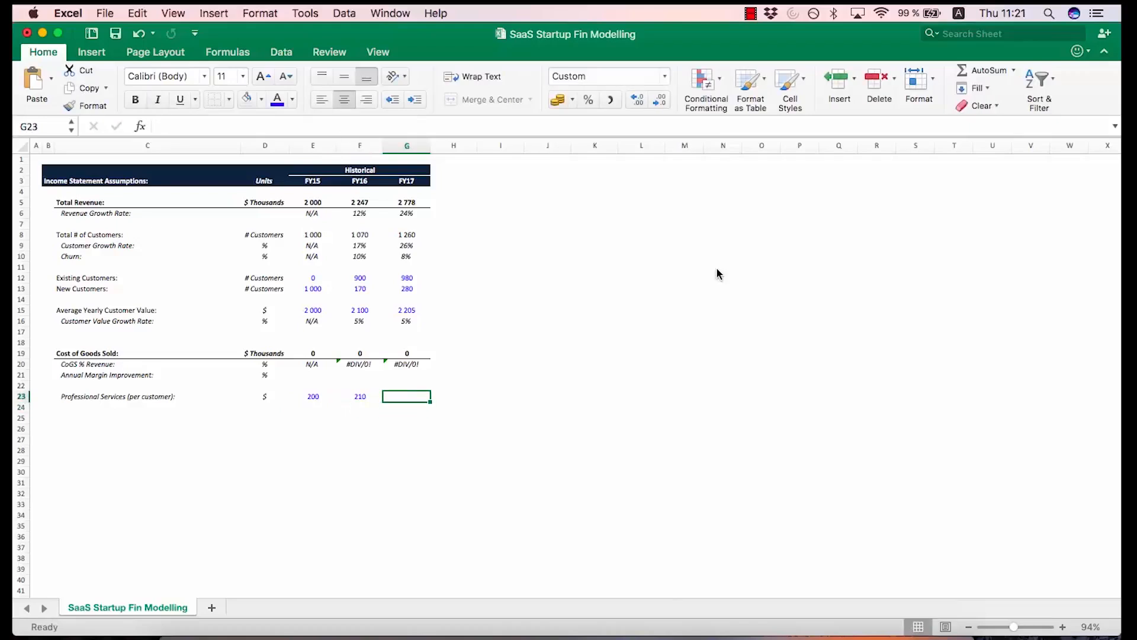
pyautogui.write('221')
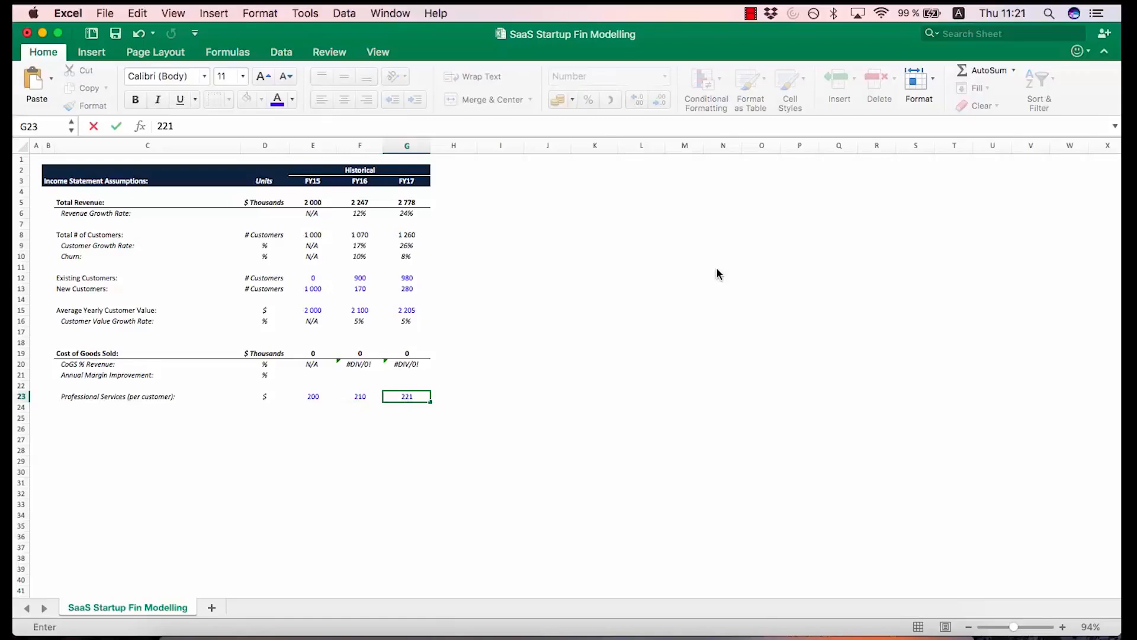
pyautogui.press('Return')
# Review the Professional Services (per customer) entries for FY15 to FY17 in row 23
pyautogui.press('Left')
pyautogui.press('Left')
pyautogui.press('Left')
pyautogui.press('Left')
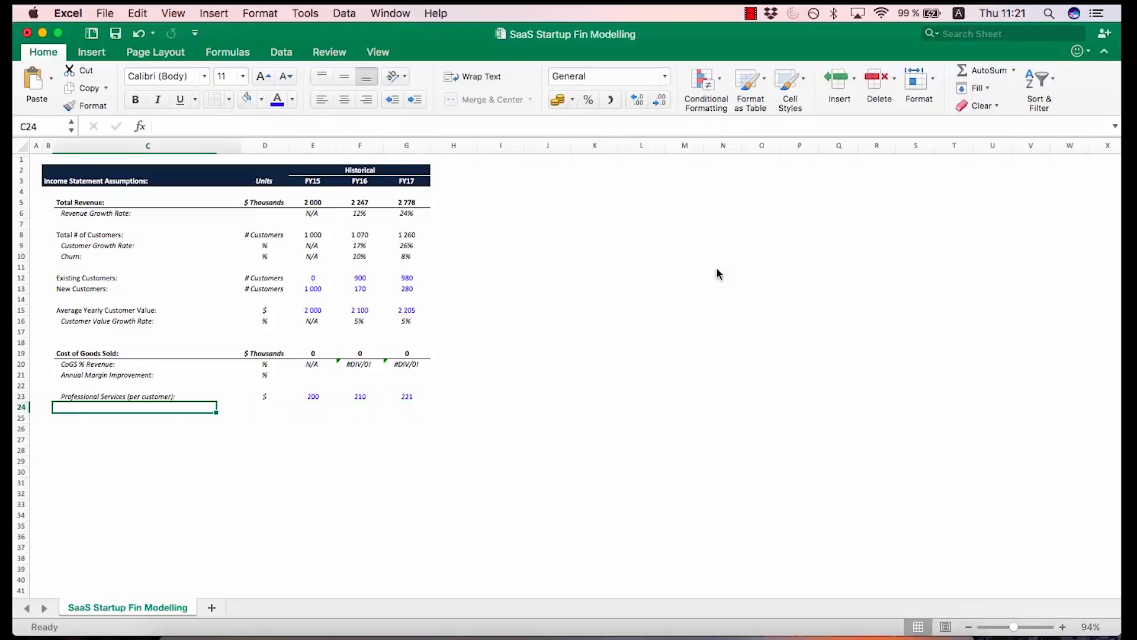
pyautogui.press('Right')
pyautogui.press('Right')
pyautogui.press('Up')
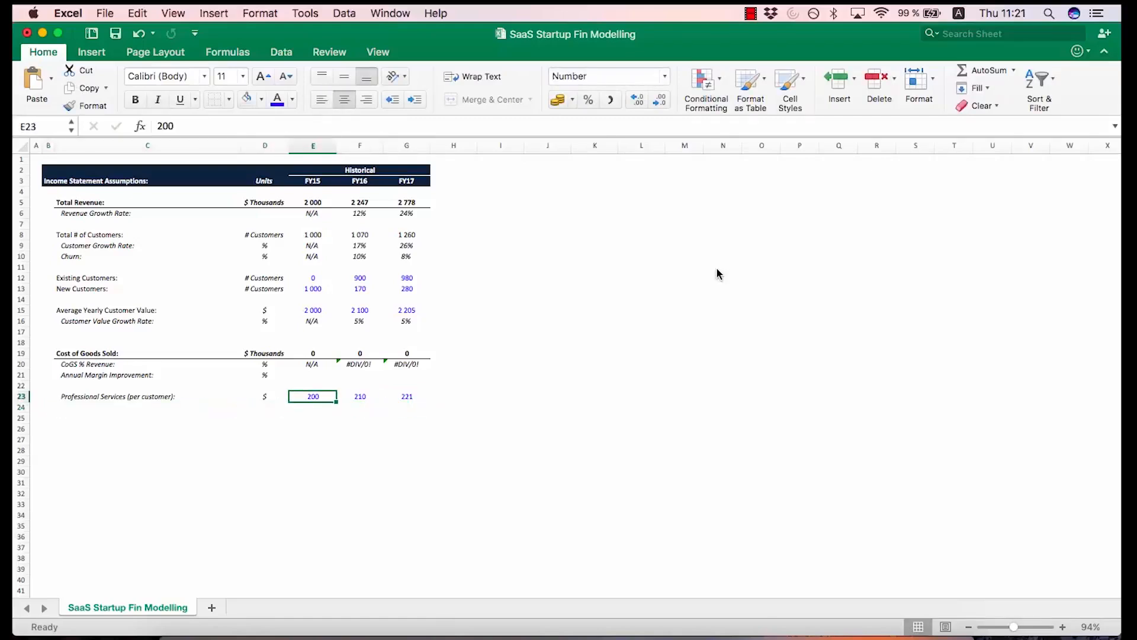
pyautogui.press('Down')
pyautogui.press('Left')
pyautogui.press('Left')
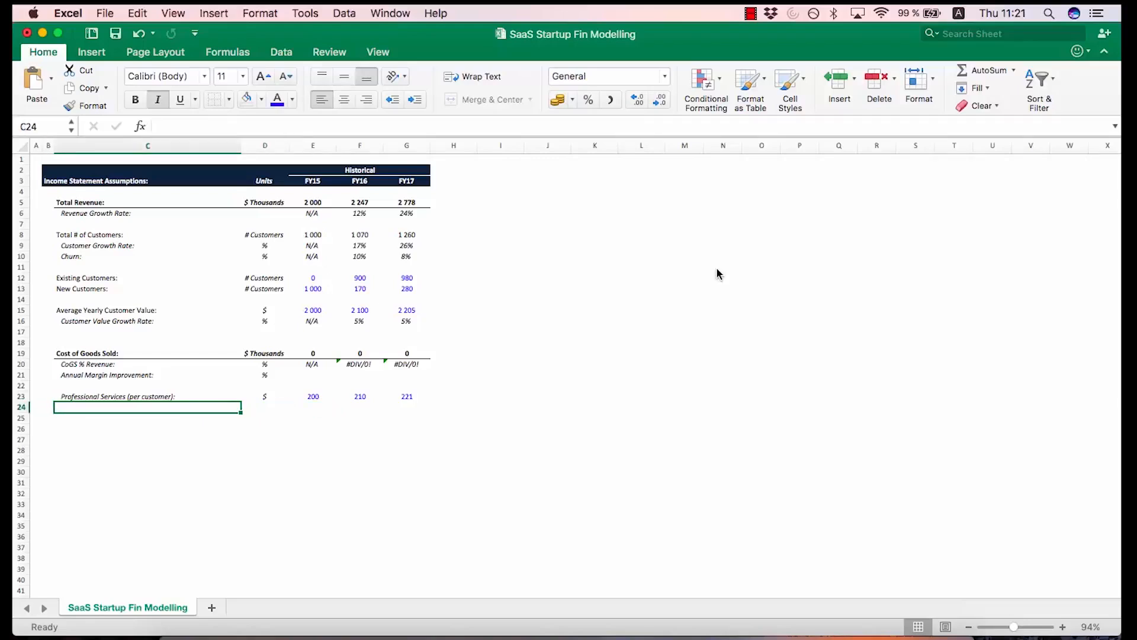
pyautogui.press('F2')
pyautogui.press('Escape')
pyautogui.press('Up')
pyautogui.press('Right')
pyautogui.press('Right')
pyautogui.press('F2')
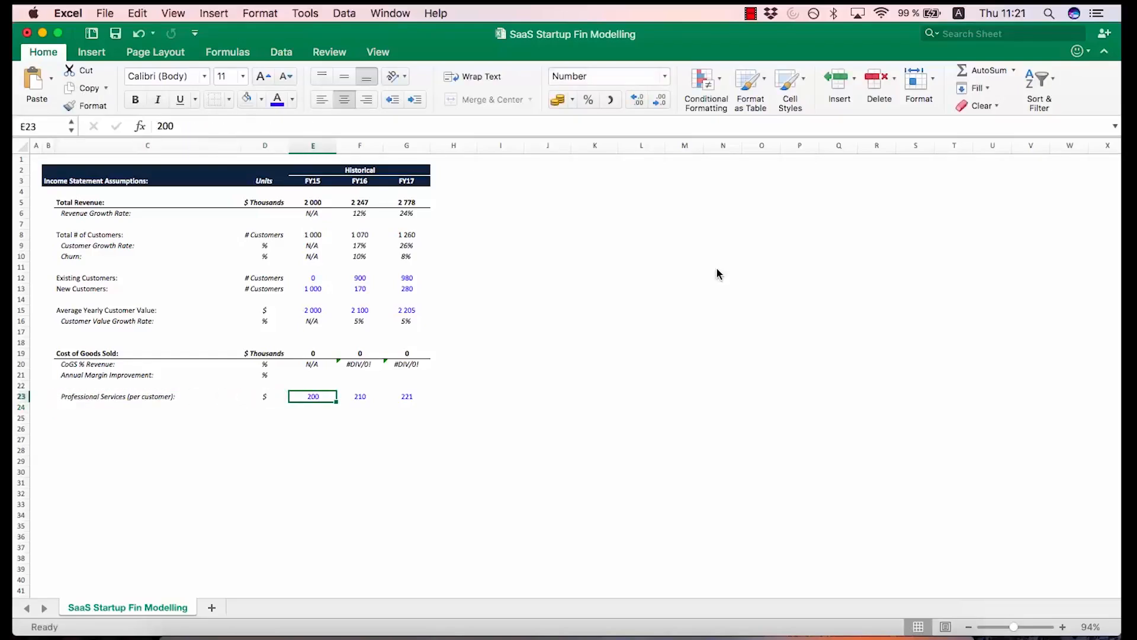
pyautogui.press('Escape')
pyautogui.press('Right')
pyautogui.press('F2')
pyautogui.press('Escape')
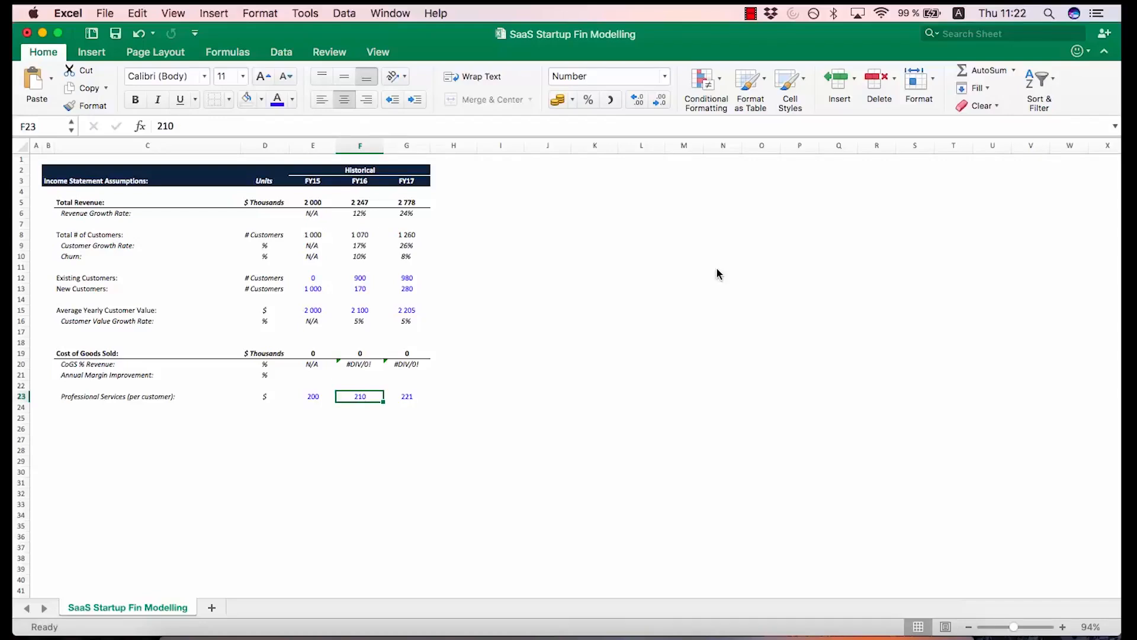
pyautogui.press('Left')
pyautogui.press('F2')
pyautogui.press('Escape')
pyautogui.press('Right')
pyautogui.press('Right')
pyautogui.press('F2')
pyautogui.press('Escape')
pyautogui.press('Left')
pyautogui.press('Left')
pyautogui.press('Left')
pyautogui.press('Left')
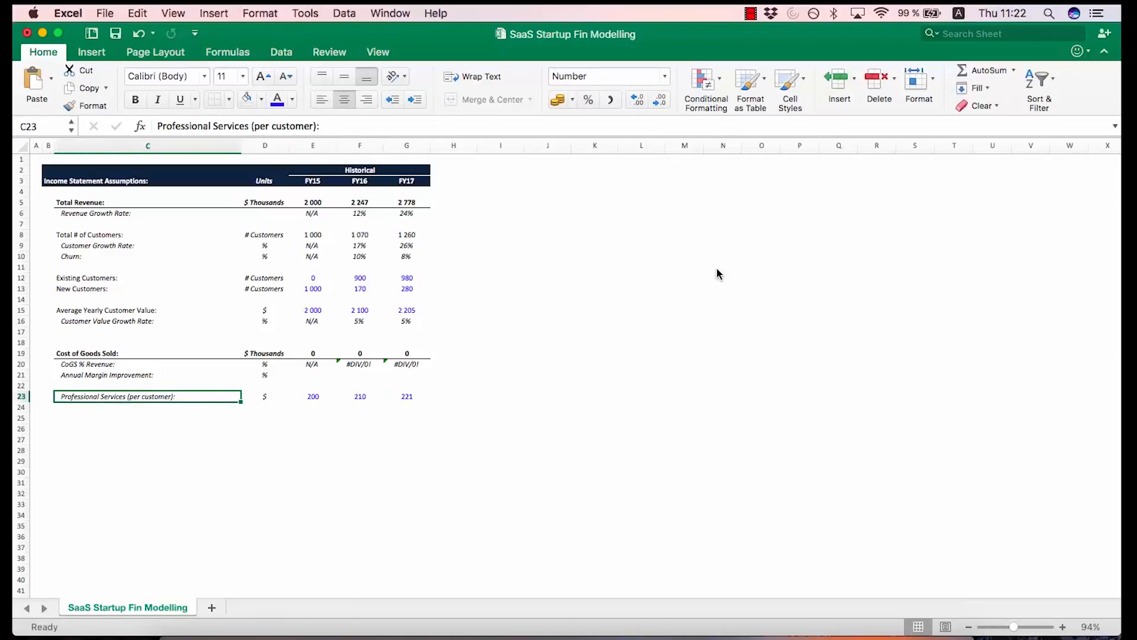
pyautogui.press('Down')
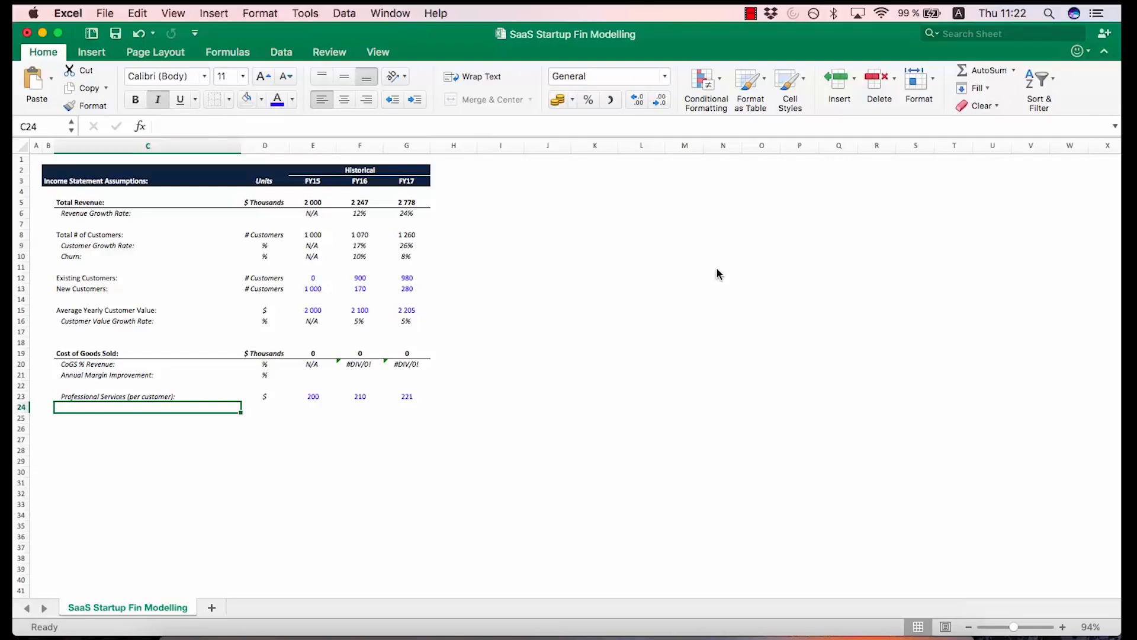
pyautogui.press('Up')
pyautogui.press('Up')
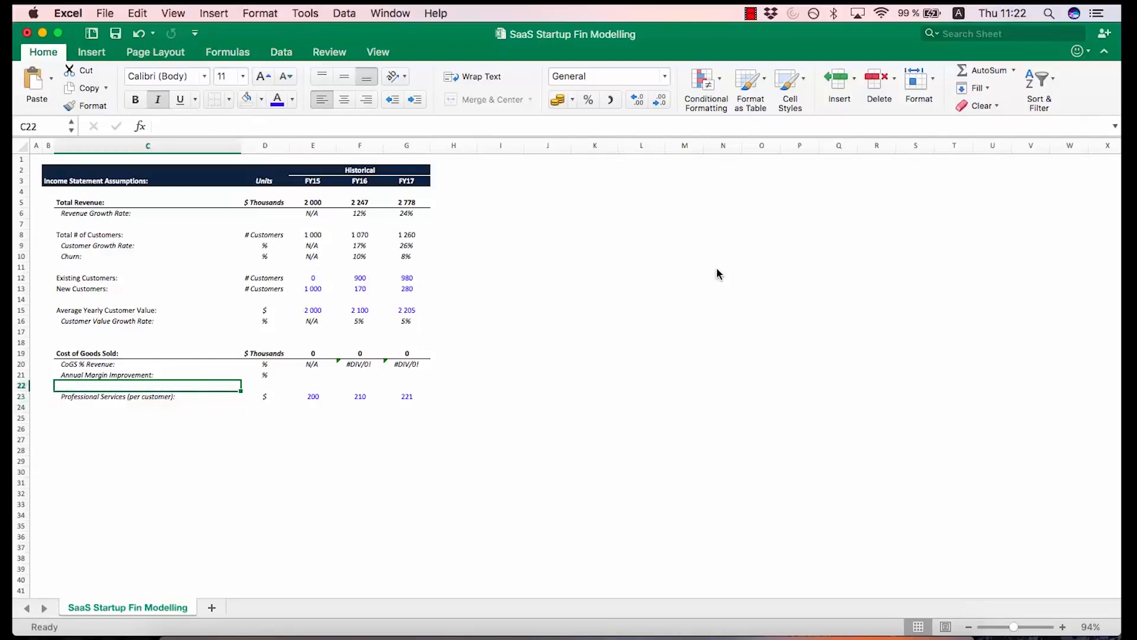
pyautogui.press('Up')
pyautogui.press('Up')
pyautogui.press('Up')
pyautogui.press('Up')
pyautogui.press('Up')
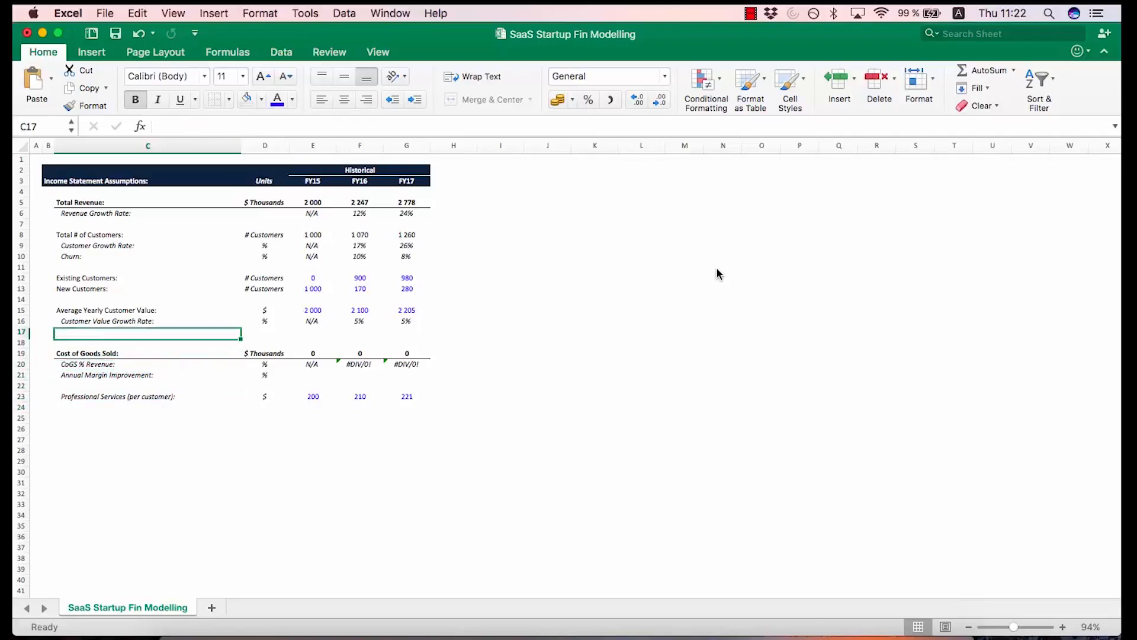
pyautogui.press('Down')
pyautogui.press('Down')
pyautogui.press('Down')
pyautogui.press('Down')
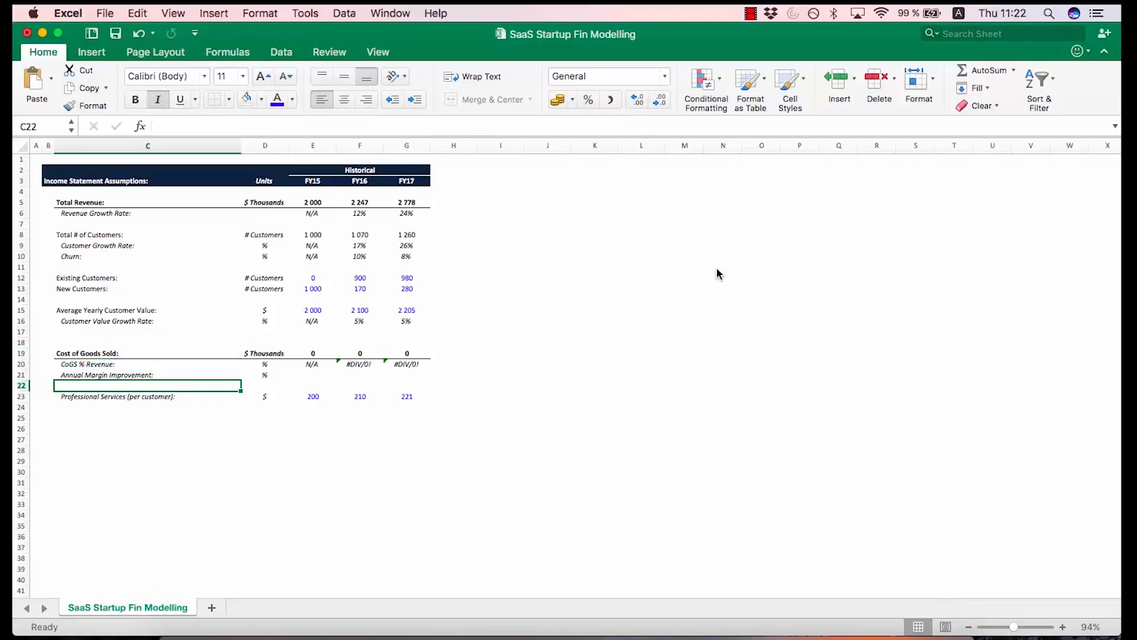
pyautogui.press('Down')
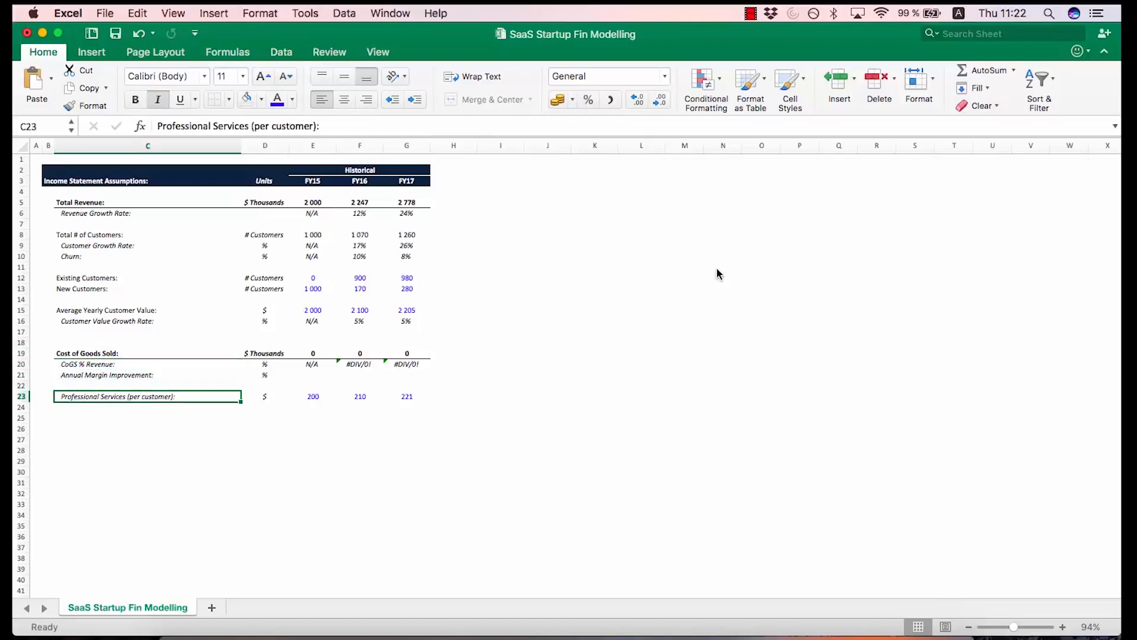
# Add the row label "Prefessional Services Growth Rate:" in C24 with the unit % in D24
pyautogui.press('Down')
pyautogui.write('Prefe')
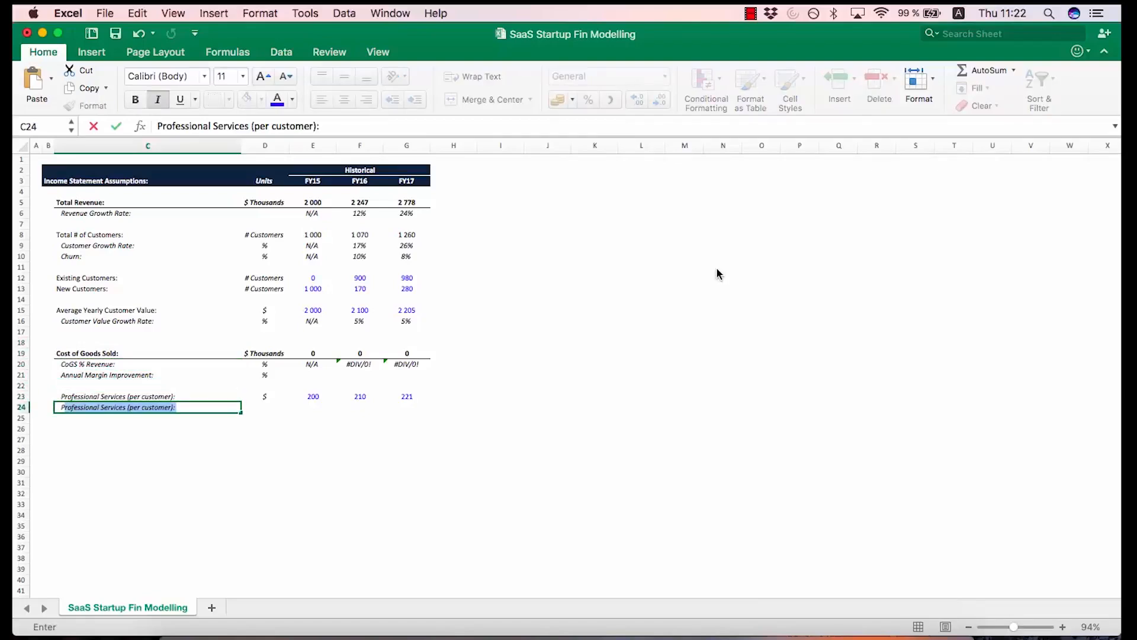
pyautogui.write('ssion')
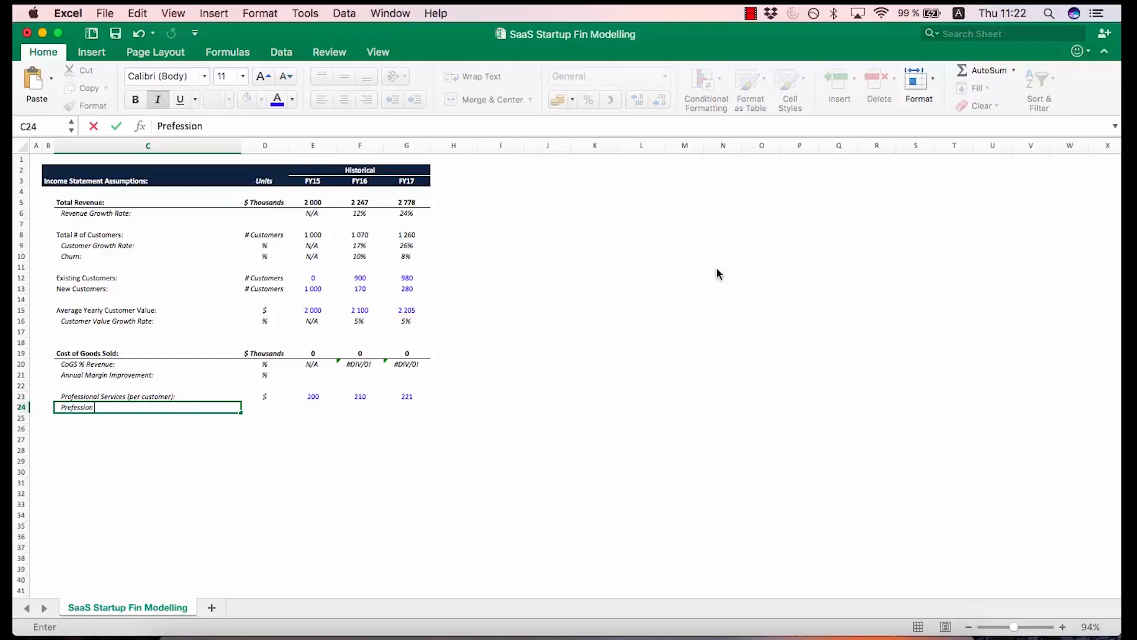
pyautogui.write('al Services Growth Rate:')
pyautogui.press('Return')
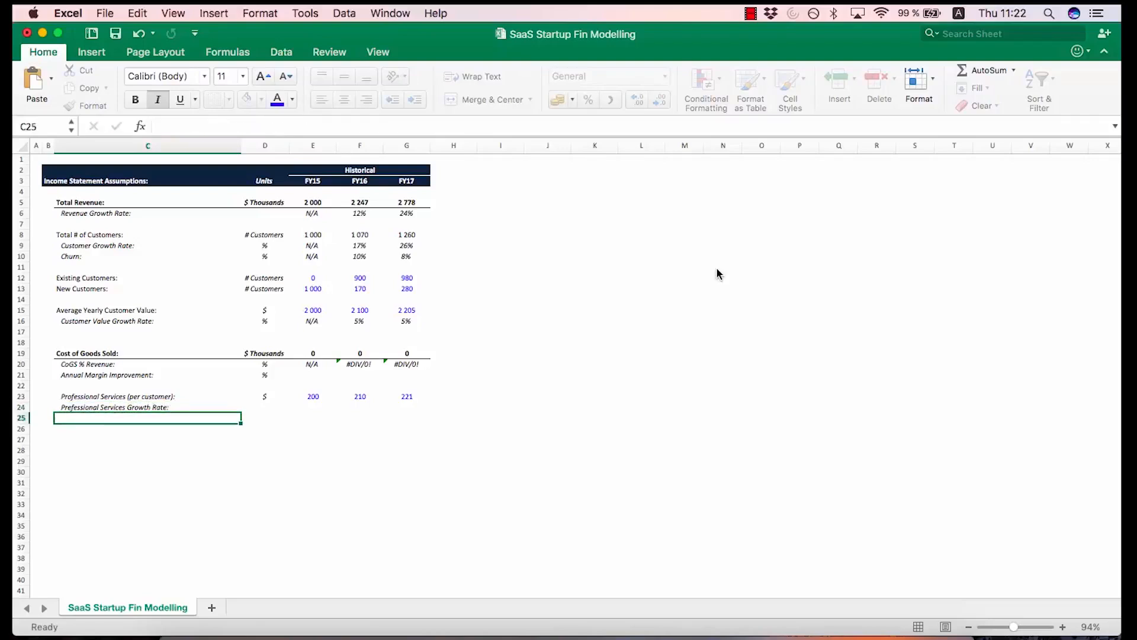
pyautogui.press('Up')
pyautogui.press('Right')
pyautogui.write('%')
pyautogui.press('Return')
# Remove the italic formatting from the Professional Services (per customer) label in C23
pyautogui.press('Up')
pyautogui.press('Up')
pyautogui.press('Left')
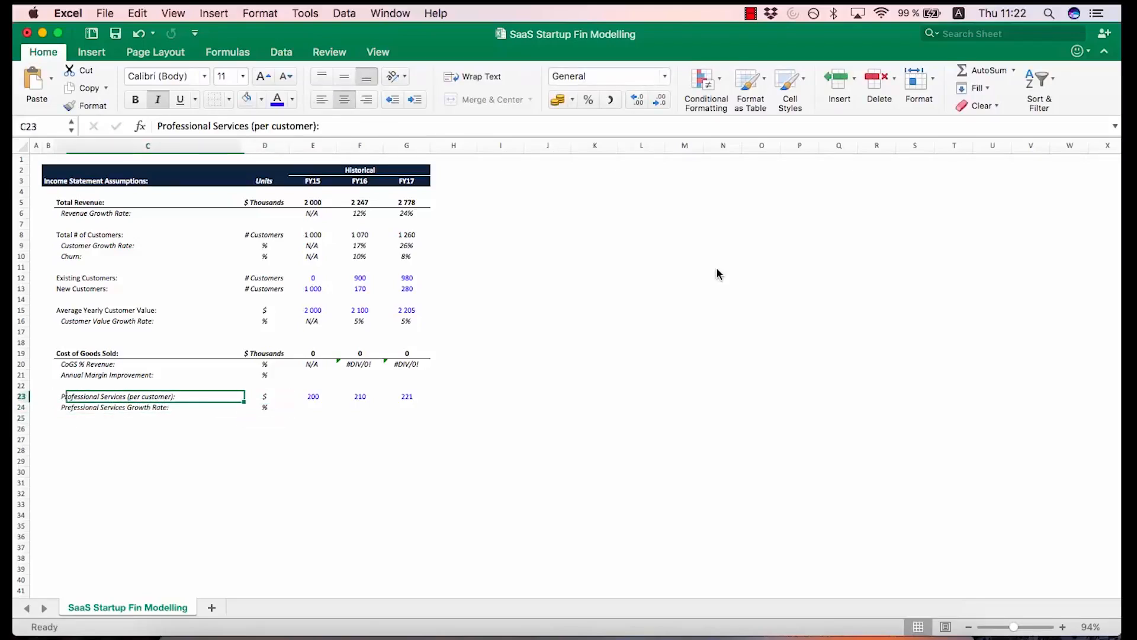
pyautogui.press('super+i')
# Copy the N/A entry from E20 into E24 for the FY15 professional services growth rate
pyautogui.press('Right')
pyautogui.press('Right')
pyautogui.press('Down')
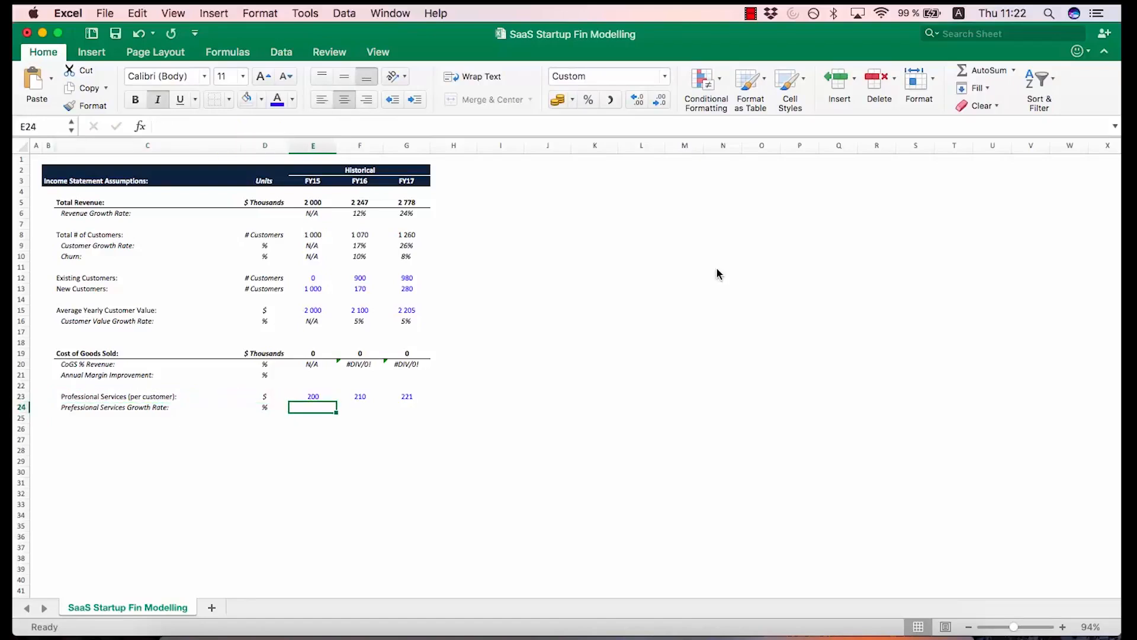
pyautogui.press('Up')
pyautogui.press('Up')
pyautogui.press('Up')
pyautogui.press('Up')
pyautogui.press('super+c')
pyautogui.press('Down')
pyautogui.press('Down')
pyautogui.press('Down')
pyautogui.press('Down')
pyautogui.press('super+v')
pyautogui.press('Escape')
# Calculate the FY16 professional services growth rate in F24 with =F23/E23-1 and copy the formula to G24 for FY17
pyautogui.press('Right')
pyautogui.write('=')
pyautogui.press('Up')
pyautogui.write('/')
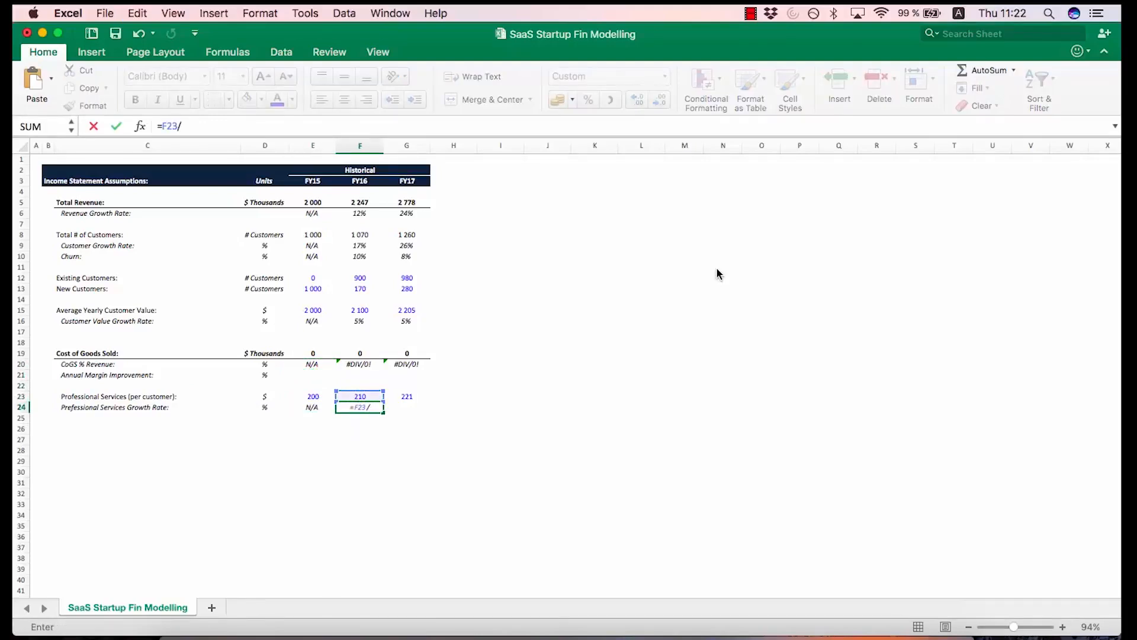
pyautogui.write('E23-1')
pyautogui.press('Return')
pyautogui.press('Up')
pyautogui.press('super+c')
pyautogui.press('Right')
pyautogui.press('super+v')
pyautogui.press('Escape')
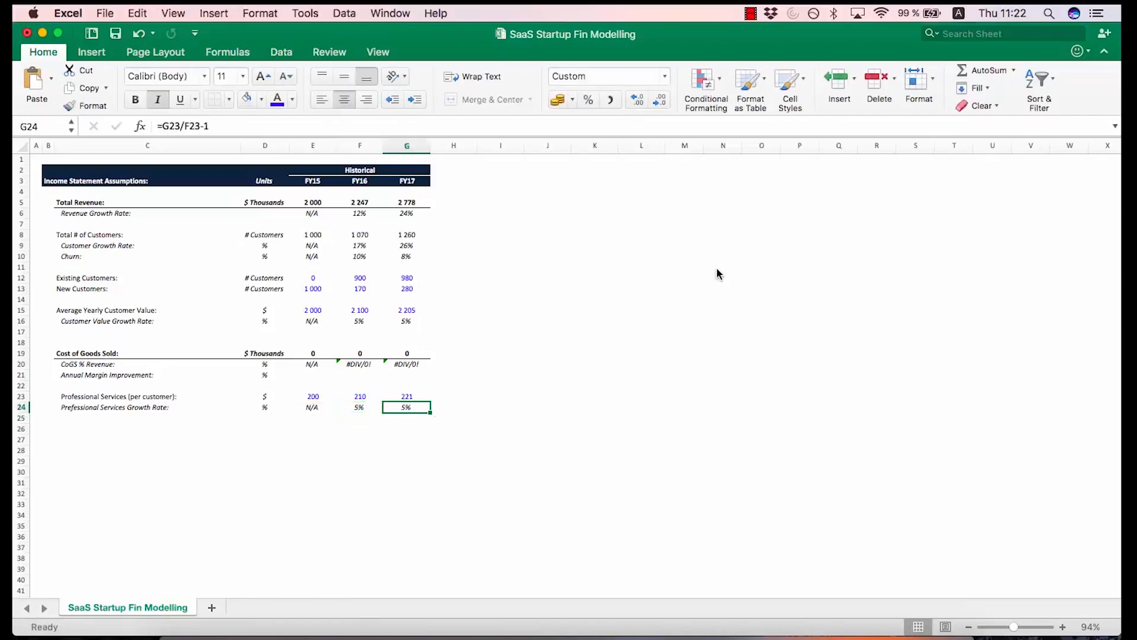
# Check the cell references in the professional services growth rate formulas in F24 and G24
pyautogui.press('Left')
pyautogui.press('F2')
pyautogui.press('Escape')
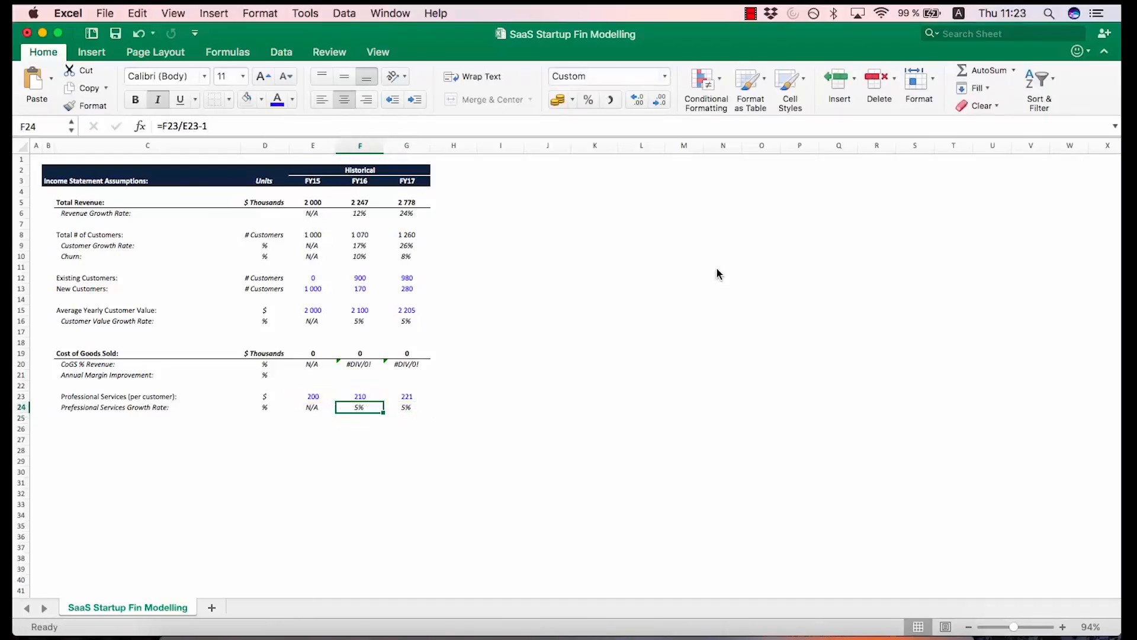
pyautogui.press('Right')
pyautogui.press('F2')
pyautogui.press('Escape')
pyautogui.press('Left')
pyautogui.press('Left')
pyautogui.press('Left')
pyautogui.press('Left')
pyautogui.press('Left')
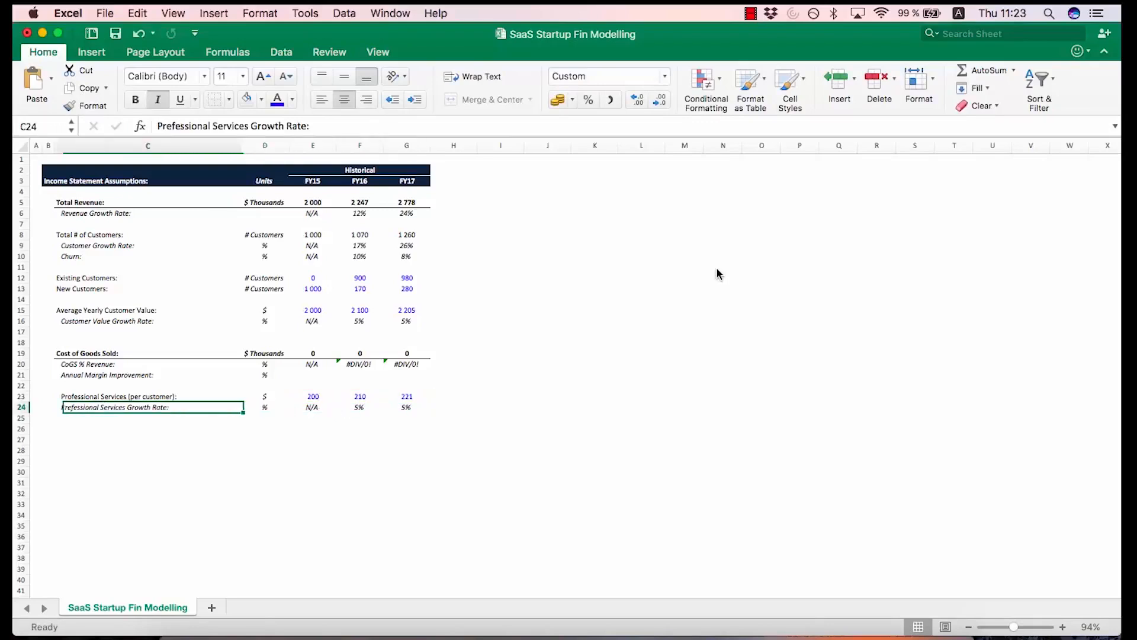
# Add the row label "Customer Support (per customer)" in C26 with the unit $ in D26
pyautogui.press('Right')
pyautogui.press('Down')
pyautogui.press('Down')
pyautogui.write('Customer Support (')
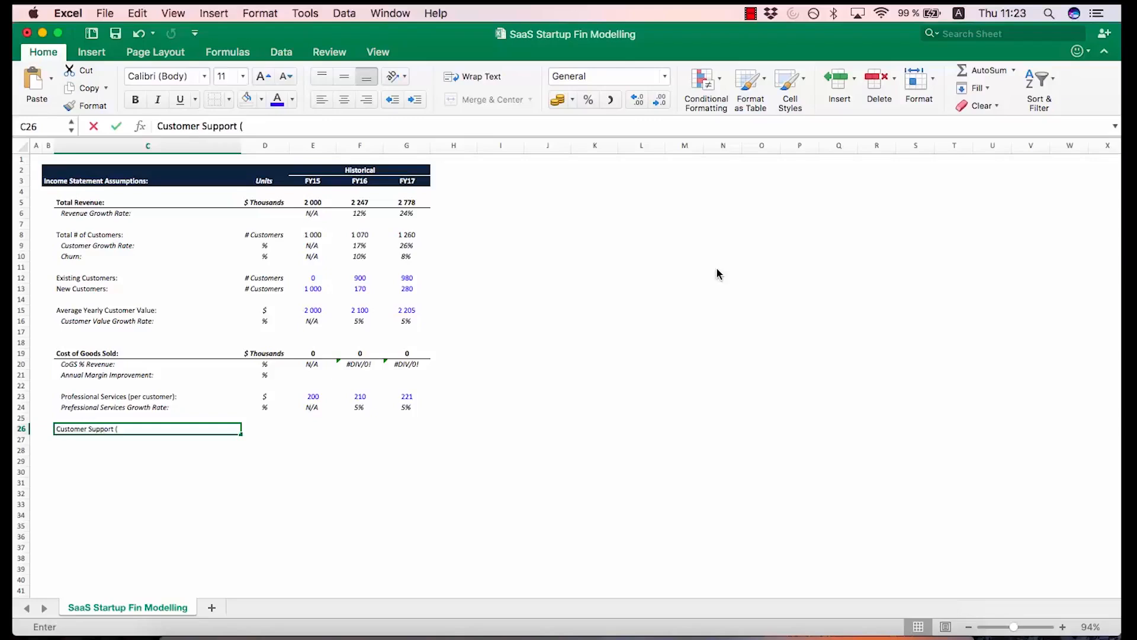
pyautogui.write('per custo')
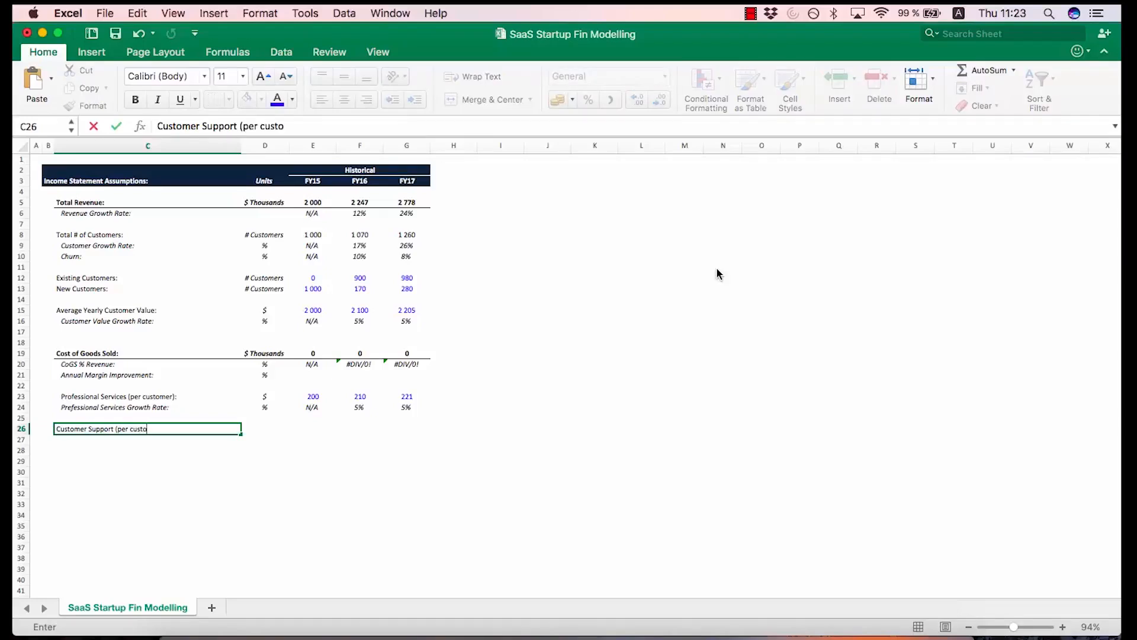
pyautogui.write('mer)')
pyautogui.press('Return')
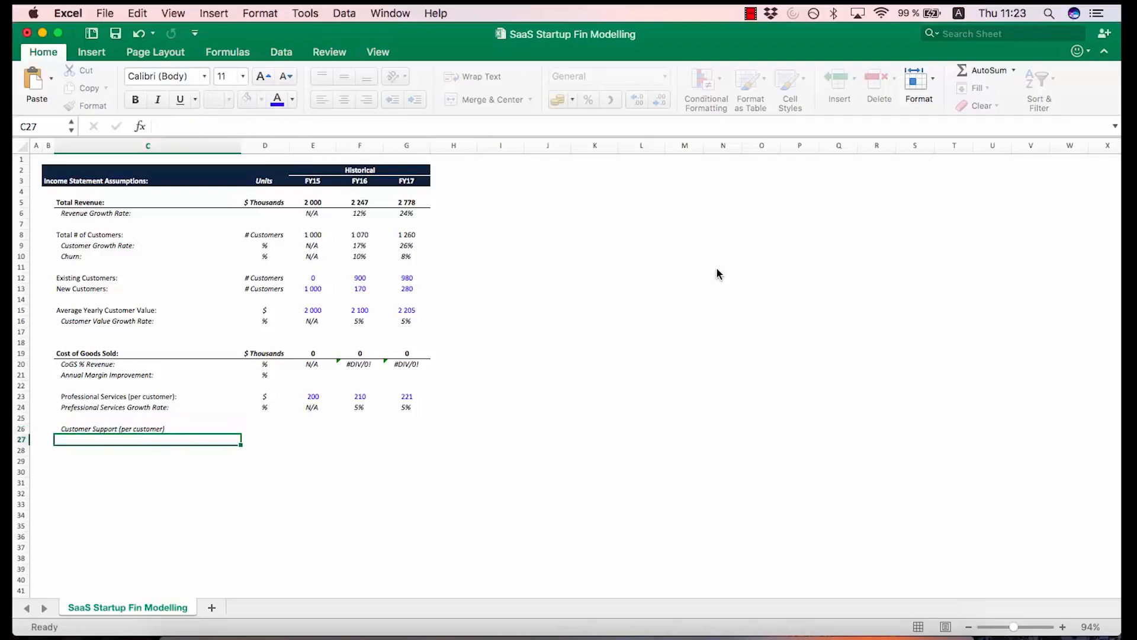
pyautogui.press('Up')
pyautogui.press('Right')
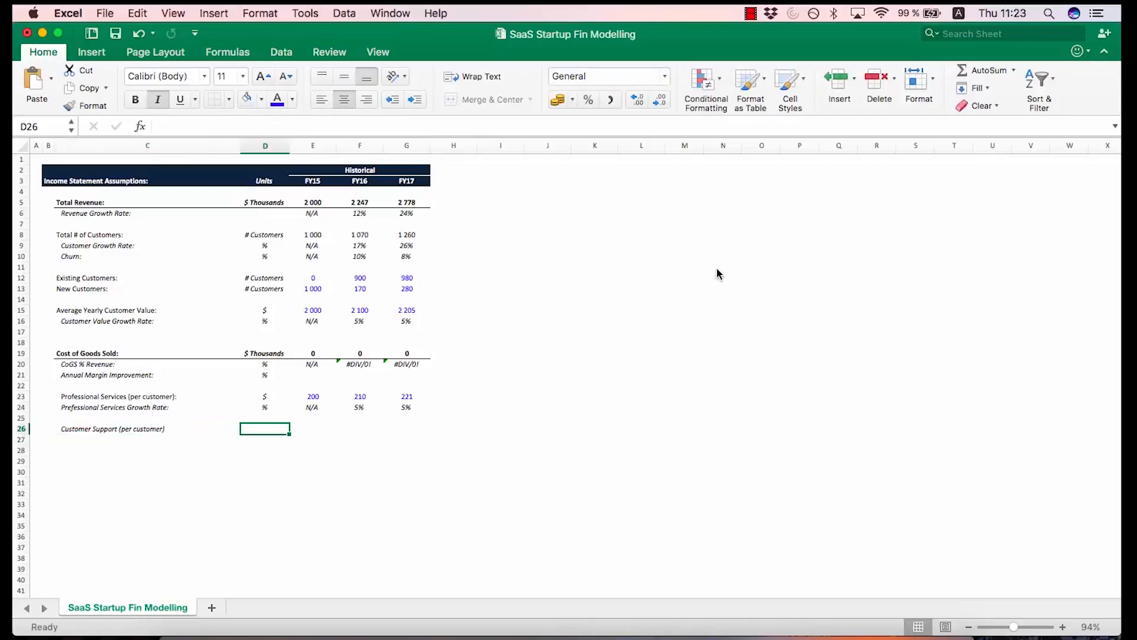
pyautogui.write('$')
pyautogui.press('Return')
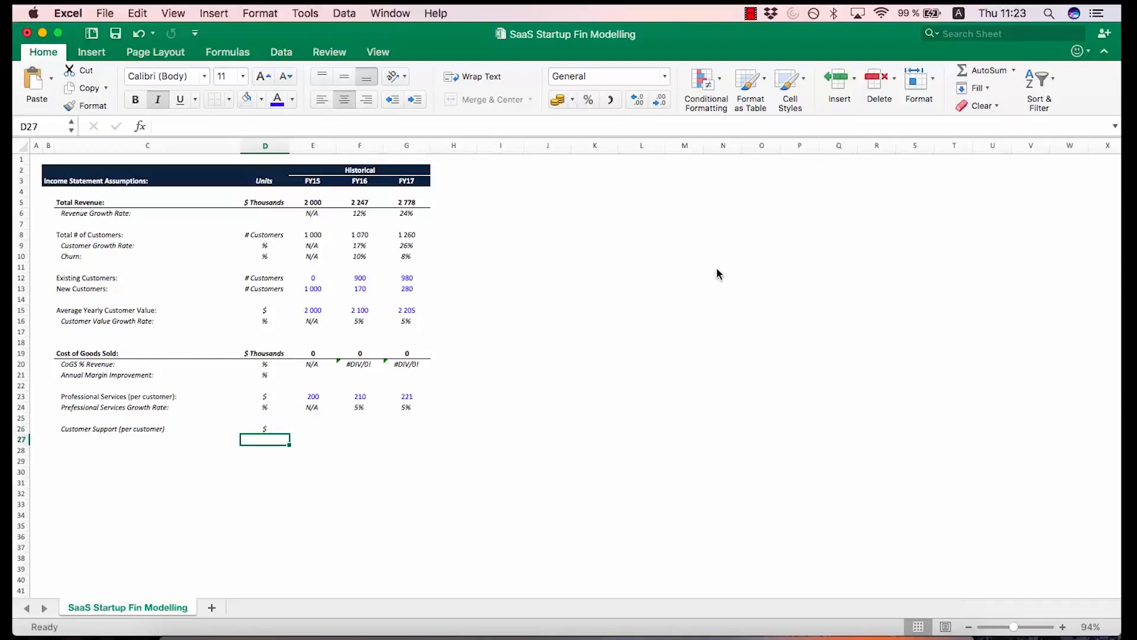
# Add the row label "Customer Support Growth Rate:" in C27 with the unit % in D27
pyautogui.write('%')
pyautogui.press('Left')
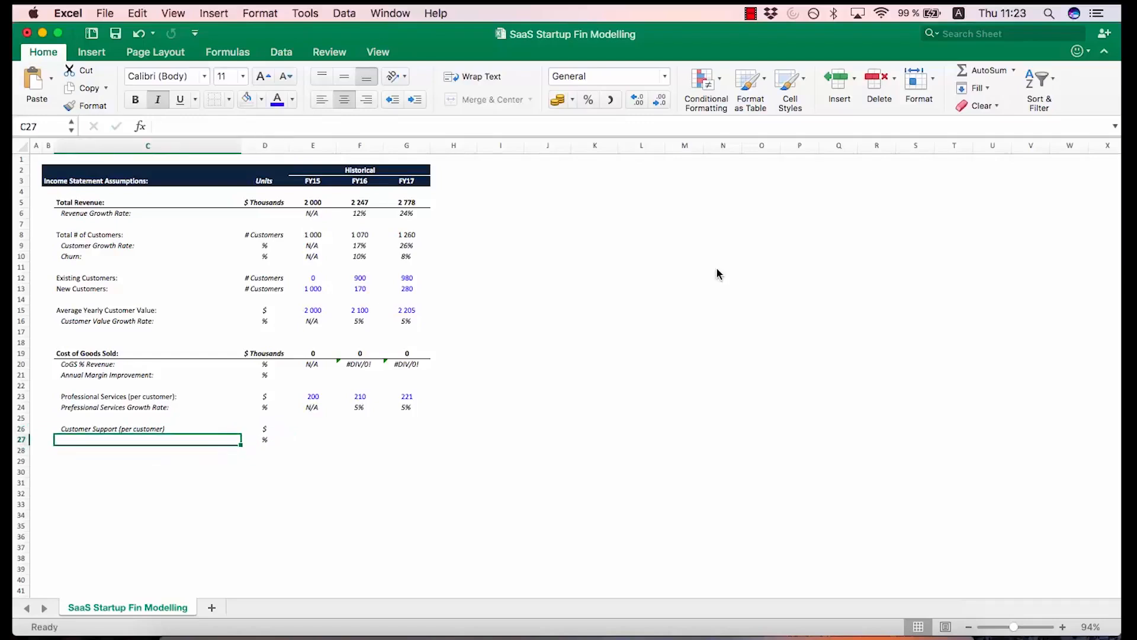
pyautogui.write('Customer Sup')
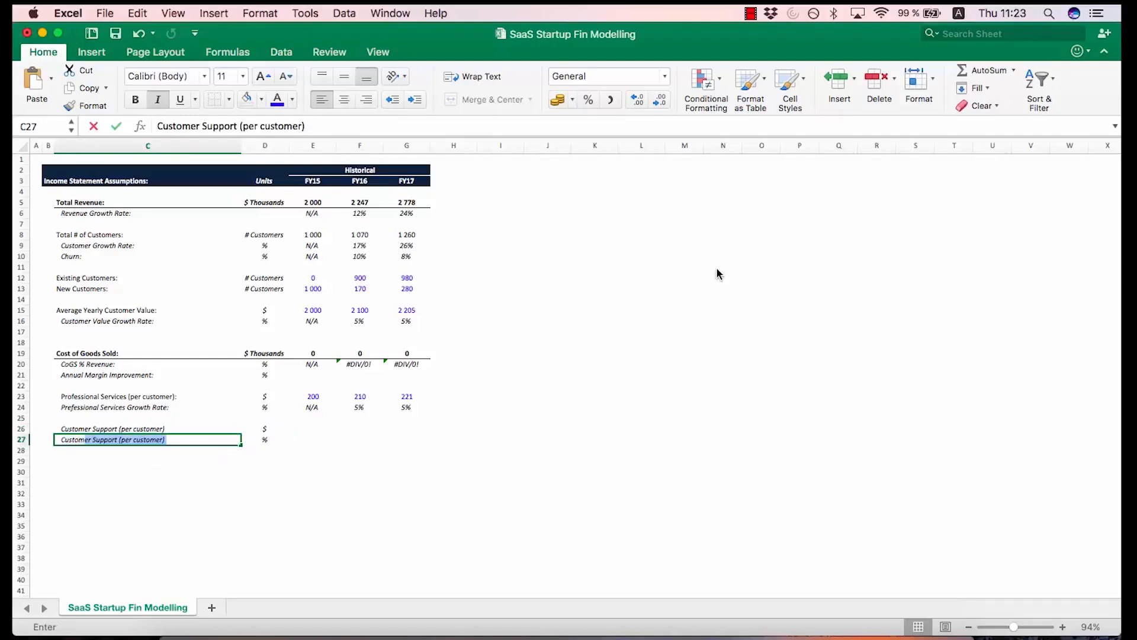
pyautogui.write('port Grow')
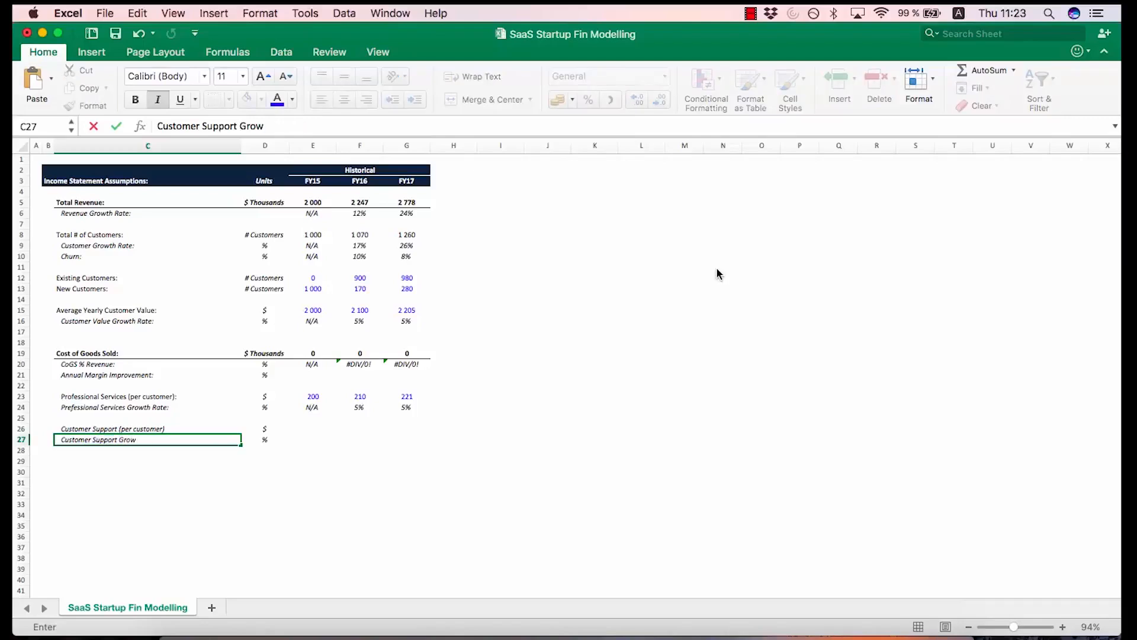
pyautogui.write('th Rate:')
pyautogui.press('Return')
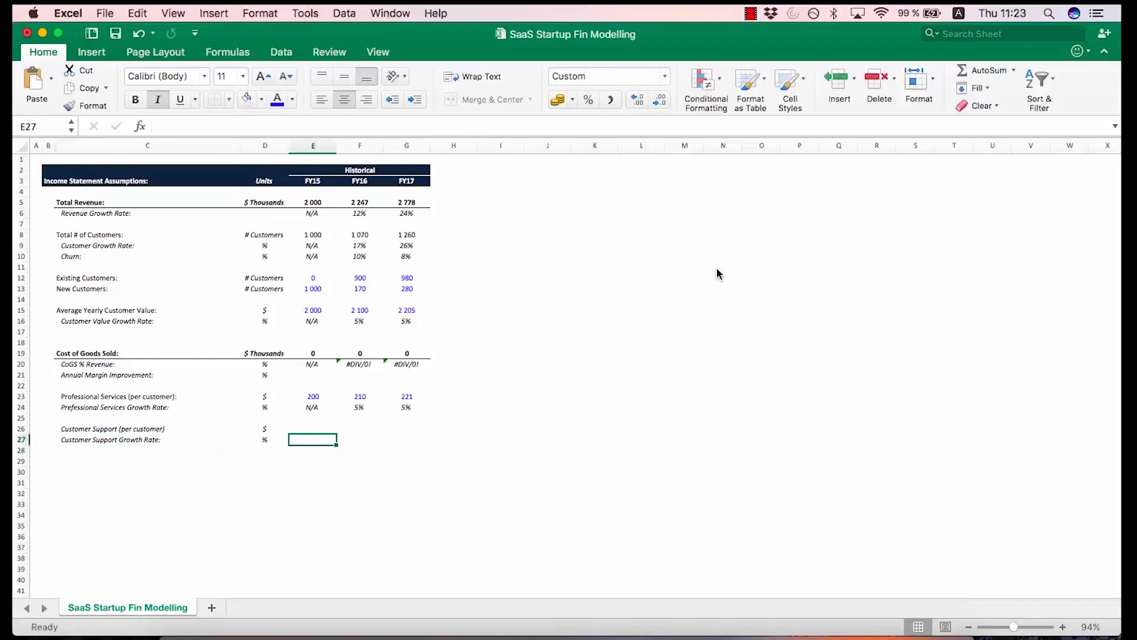
# Enter the customer support costs per customer in E26:G26: 150 for FY15, 143 for FY16 and 135 for FY17
pyautogui.press('Up')
pyautogui.write('15')
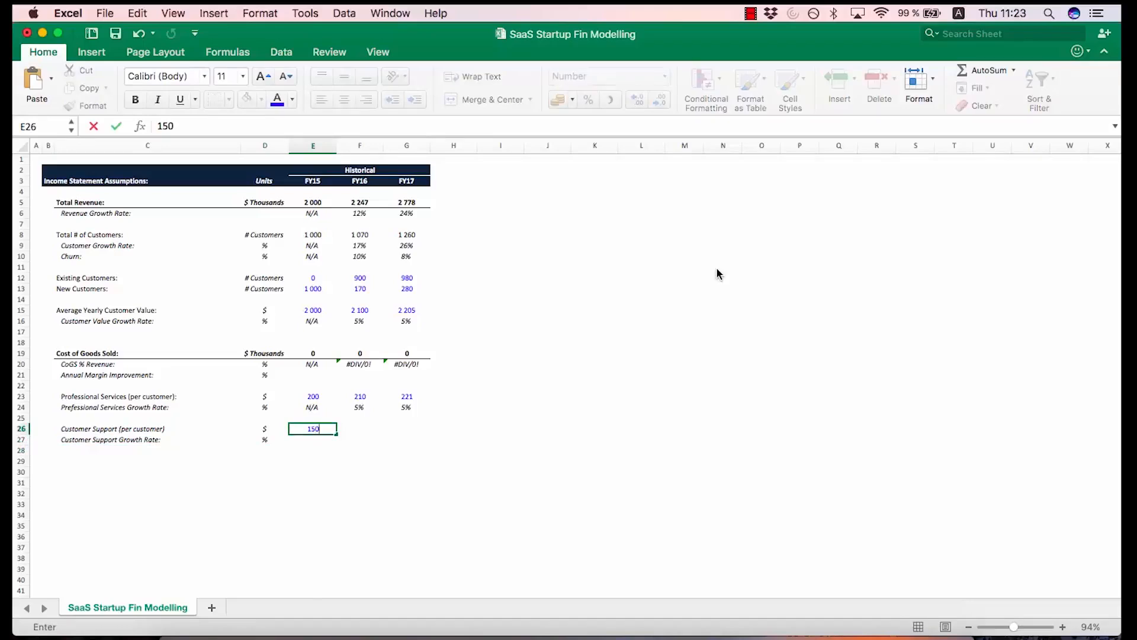
pyautogui.write('0')
pyautogui.press('Tab')
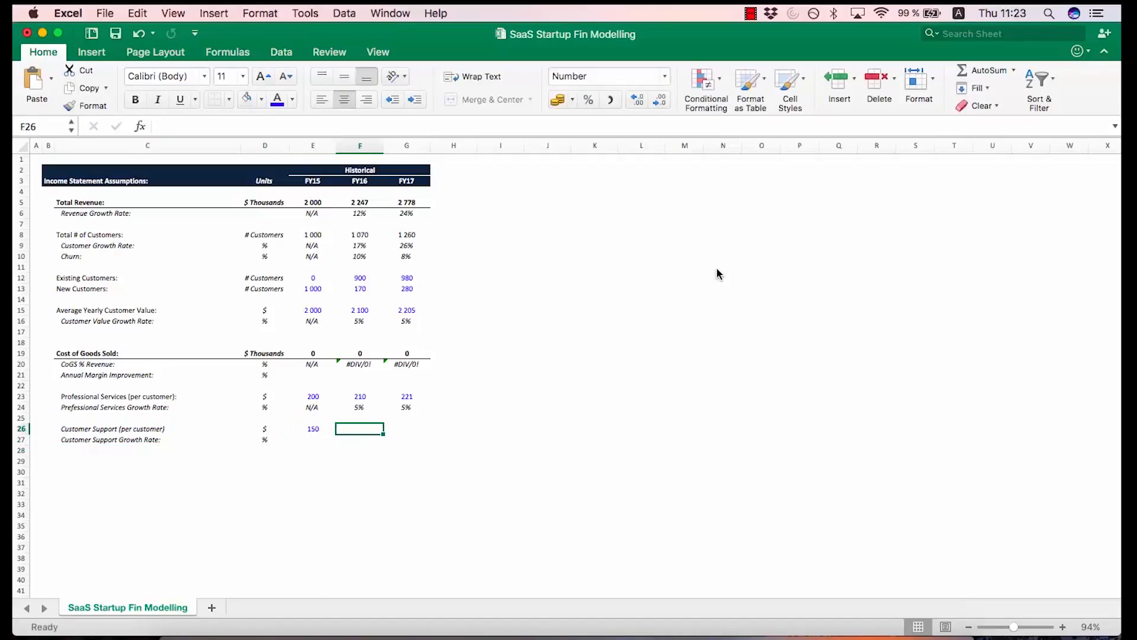
pyautogui.write('143')
pyautogui.press('Tab')
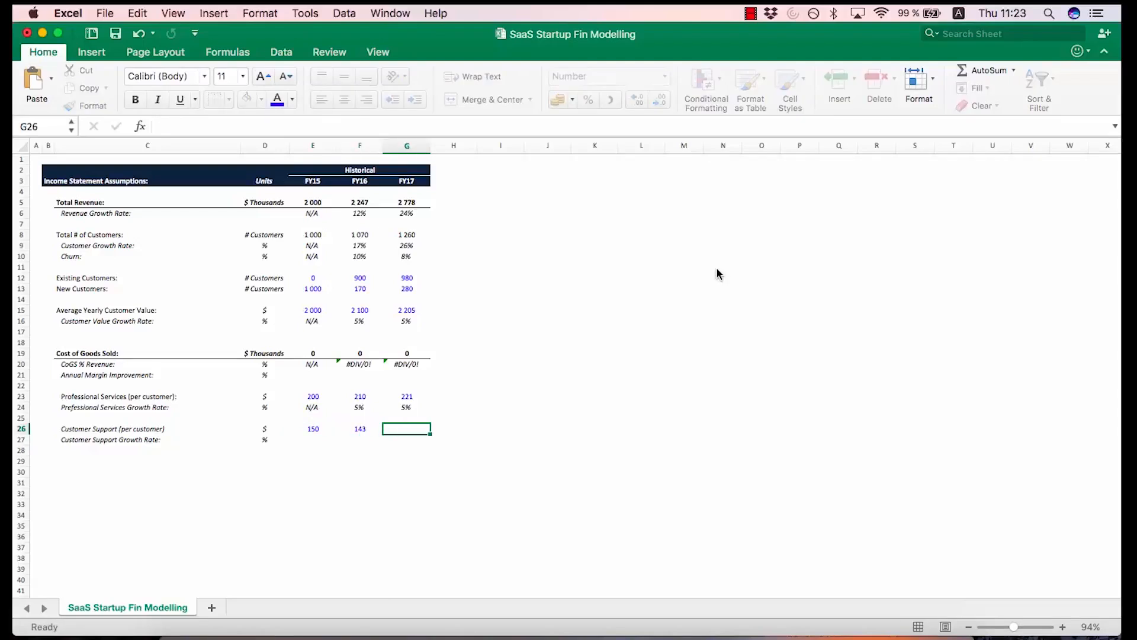
pyautogui.write('13')
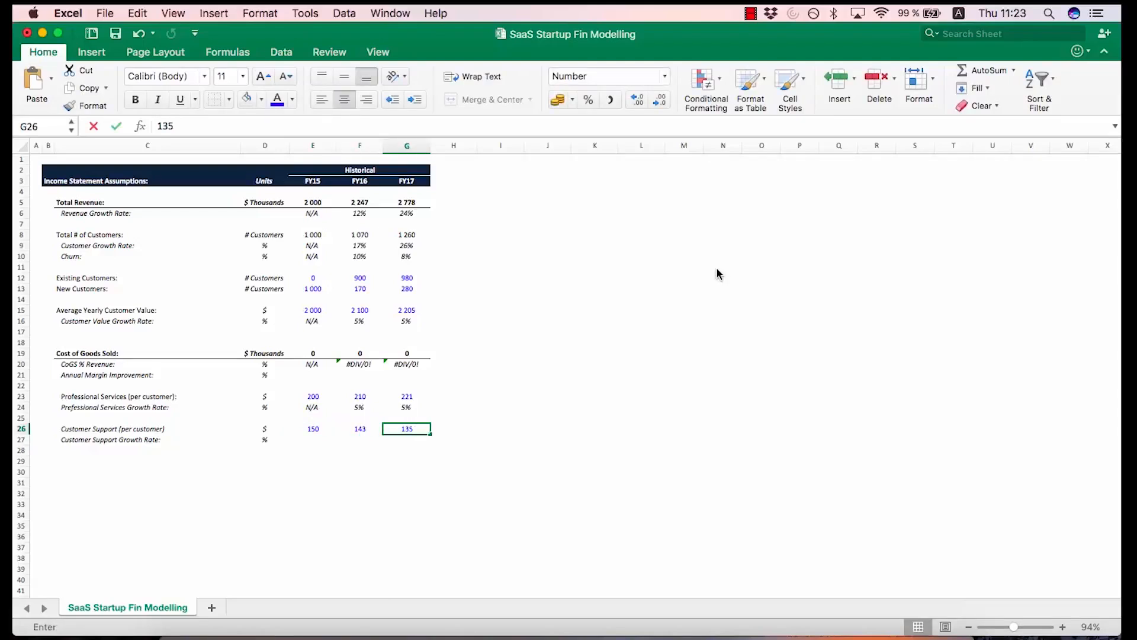
pyautogui.write('5')
pyautogui.press('Return')
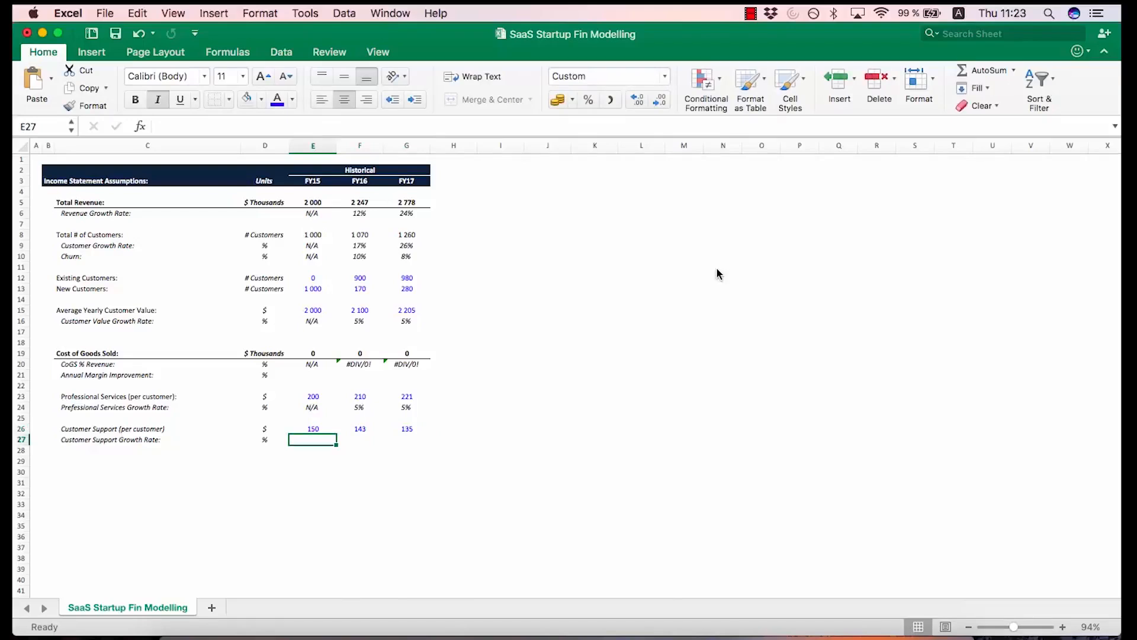
# Copy the N/A entry from E24 into E27 for the FY15 customer support growth rate
pyautogui.press('Up')
pyautogui.press('Up')
pyautogui.press('Up')
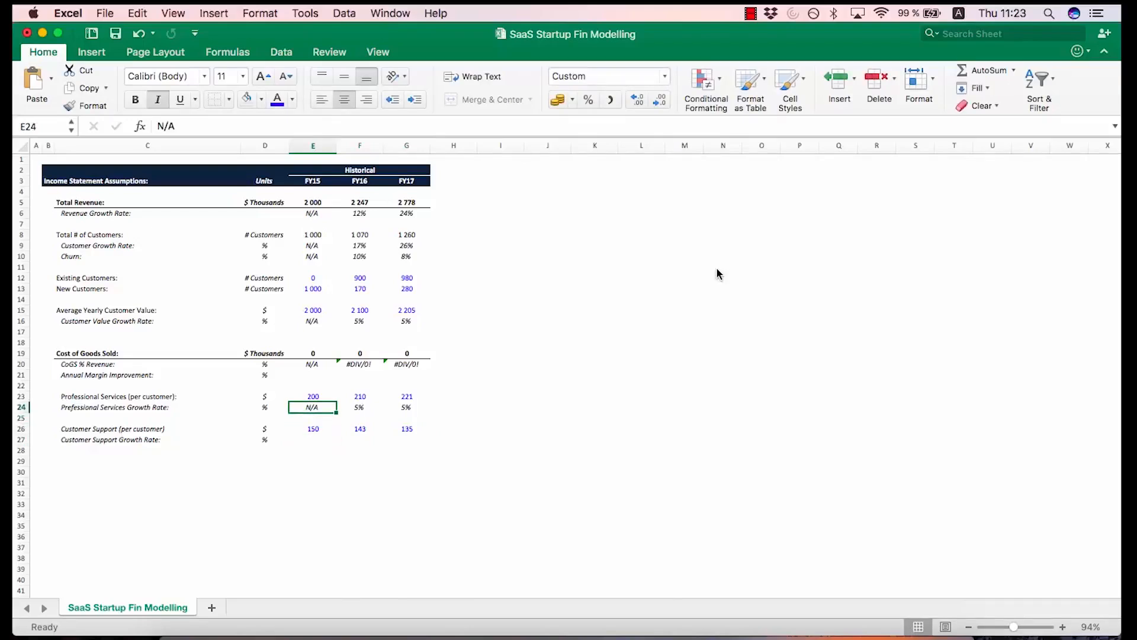
pyautogui.press('super+c')
pyautogui.press('Down')
pyautogui.press('Down')
pyautogui.press('Down')
pyautogui.press('super+v')
# Calculate the FY16 customer support growth rate in F27 with =F26/E26-1 and copy the formula to G27 for FY17
pyautogui.press('Right')
pyautogui.write('=')
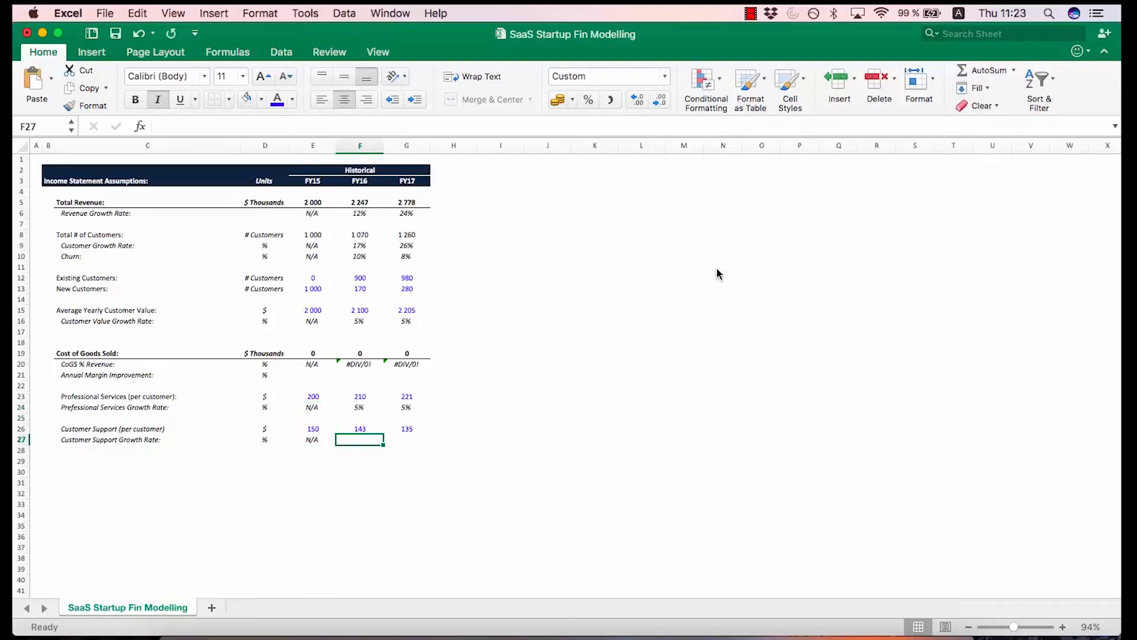
pyautogui.press('Up')
pyautogui.write('/')
pyautogui.press('Up')
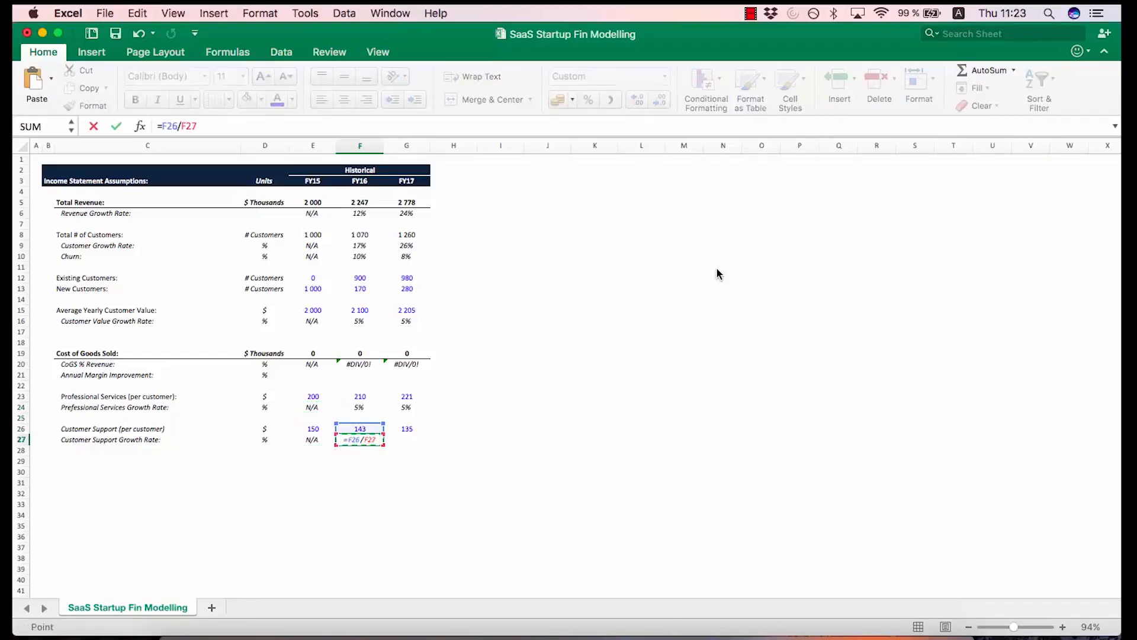
pyautogui.press('Left')
pyautogui.write('-1')
pyautogui.press('Return')
pyautogui.press('Up')
pyautogui.press('super+c')
pyautogui.press('Right')
pyautogui.press('Return')
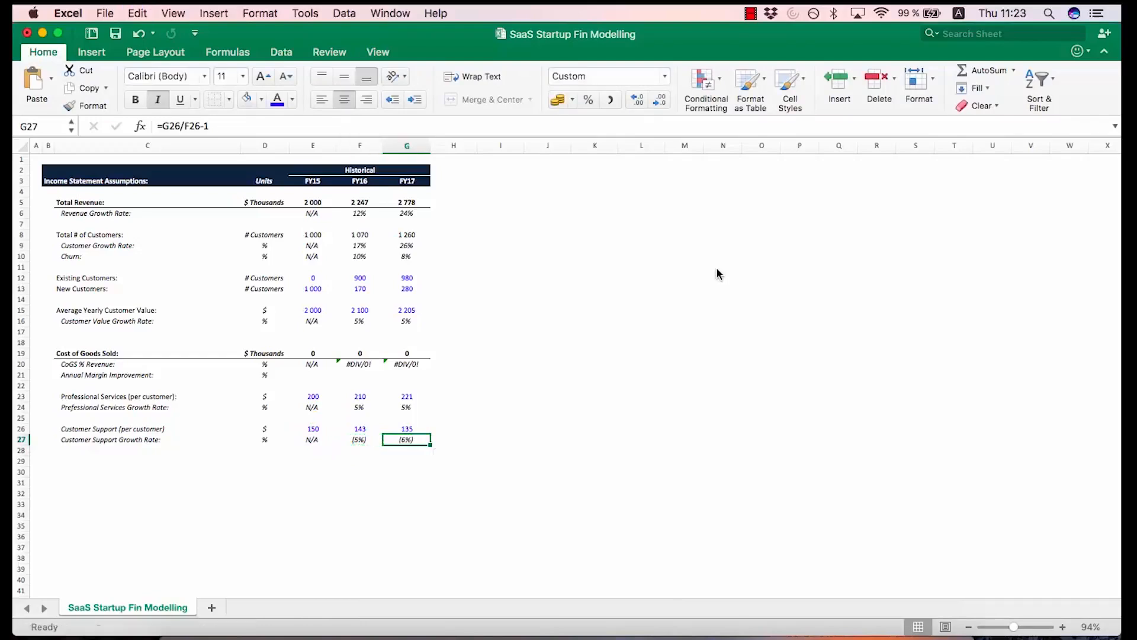
# Check the cell references in the customer support growth rate formulas in F27 and G27
pyautogui.press('F2')
pyautogui.press('Escape')
pyautogui.press('Left')
pyautogui.press('F2')
pyautogui.press('Escape')
pyautogui.press('Left')
pyautogui.press('Right')
pyautogui.press('Right')
pyautogui.press('F2')
pyautogui.press('Escape')
pyautogui.press('Left')
pyautogui.press('Left')
pyautogui.press('Left')
pyautogui.press('Left')
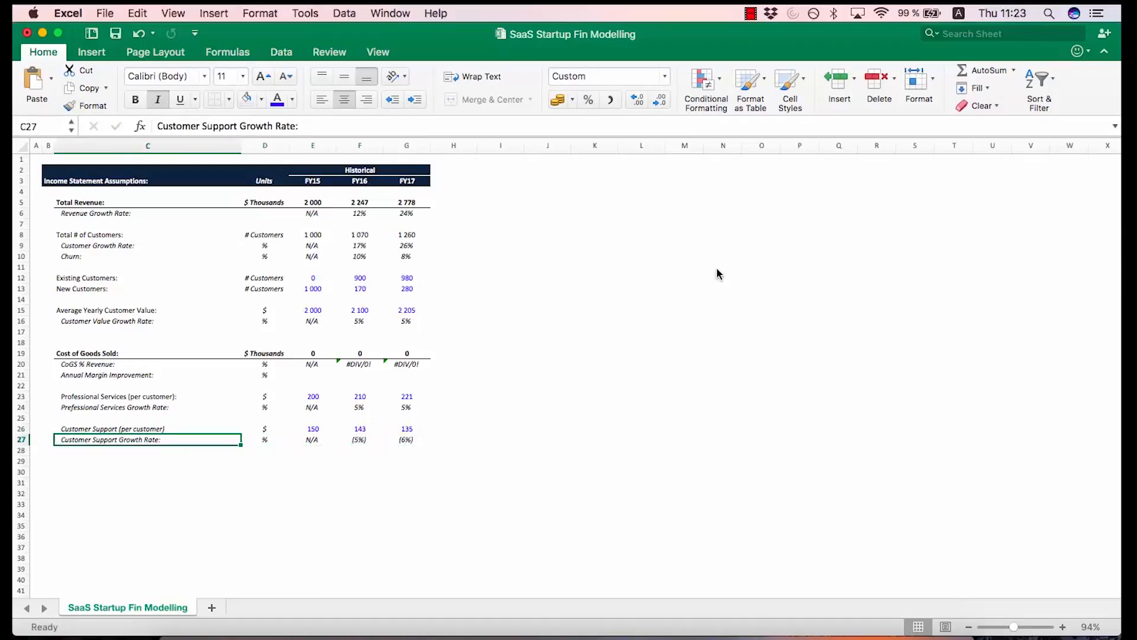
# Add the row label "Hosting Expenses (per customer)" in C29
pyautogui.press('Down')
pyautogui.press('Down')
pyautogui.write('Ho')
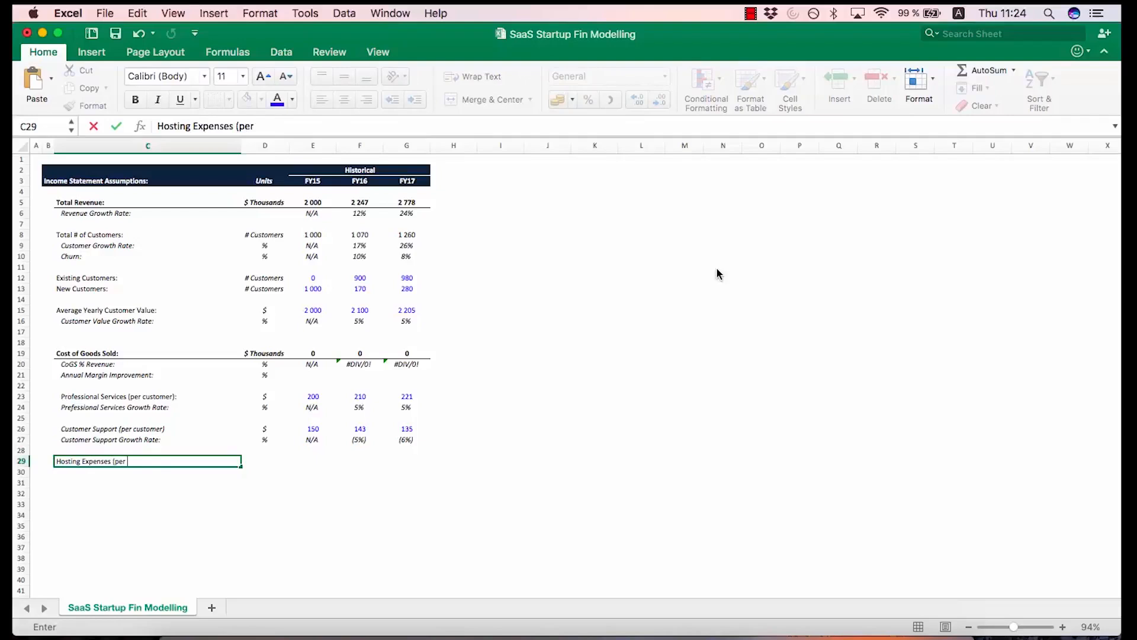
pyautogui.write(')')
pyautogui.press('Return')
# Remove the italic formatting from the Customer Support and Hosting Expenses per-customer labels in C26 and C29
pyautogui.press('Up')
pyautogui.press('Up')
pyautogui.press('Up')
pyautogui.press('Up')
pyautogui.press('Down')
pyautogui.press('Down')
pyautogui.press('Down')
pyautogui.press('Down')
pyautogui.press('super+i')
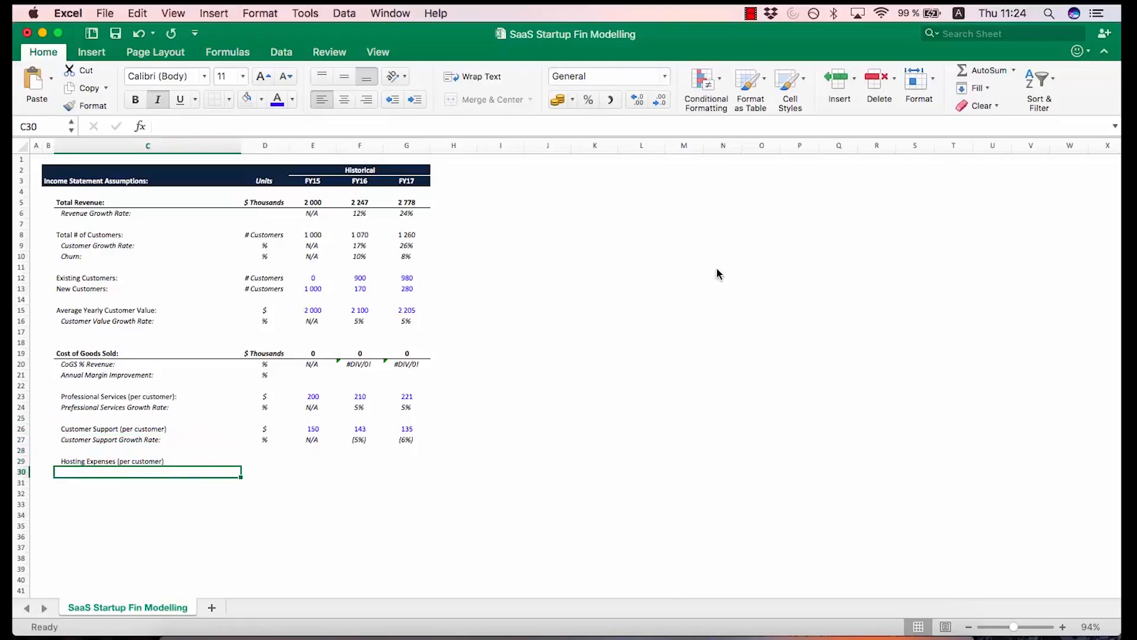
# Add the row label "Hosting Expenses Growth Rate:" in C30
pyautogui.write('Hosting Expens')
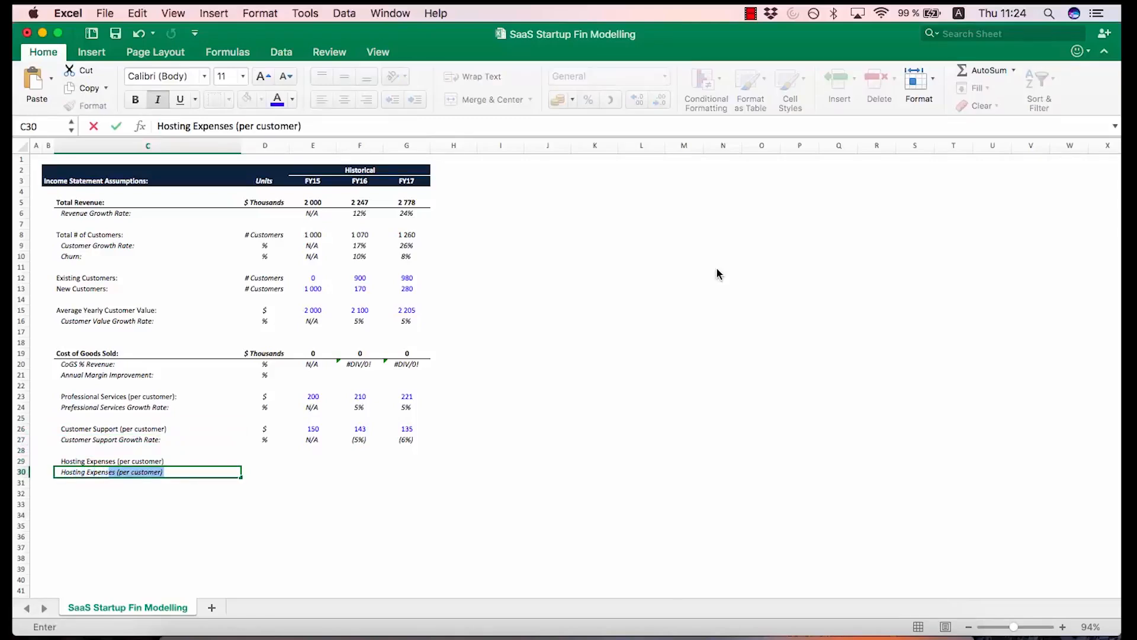
pyautogui.write('es Growth')
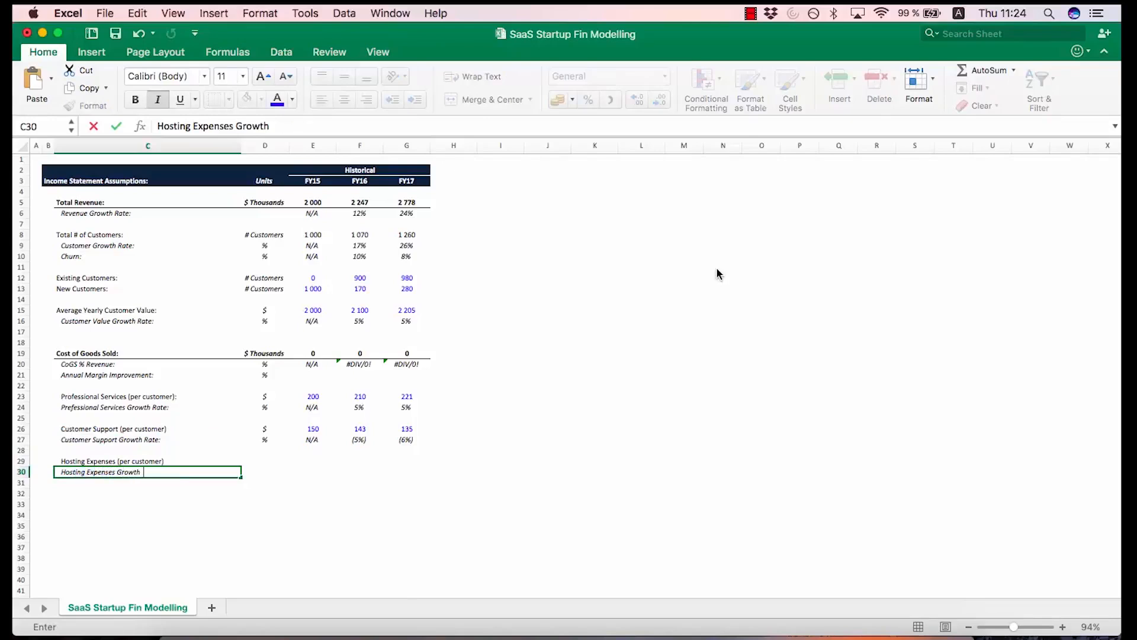
pyautogui.press('Tab')
# Copy the $ and % units from the Customer Support rows in D26:D27 to the Hosting Expenses rows in D29:D30
pyautogui.press('Up')
pyautogui.press('Up')
pyautogui.press('Up')
pyautogui.hotkey('shift', 'Up')
pyautogui.press('super+c')
pyautogui.press('Down')
pyautogui.press('Down')
pyautogui.press('super+v')
pyautogui.press('Right')
pyautogui.press('Escape')
# Copy the FY15–FY17 Customer Support values and growth rates in E26:G27 to the Hosting Expenses rows starting at E29
pyautogui.press('Up')
pyautogui.press('Up')
pyautogui.press('Up')
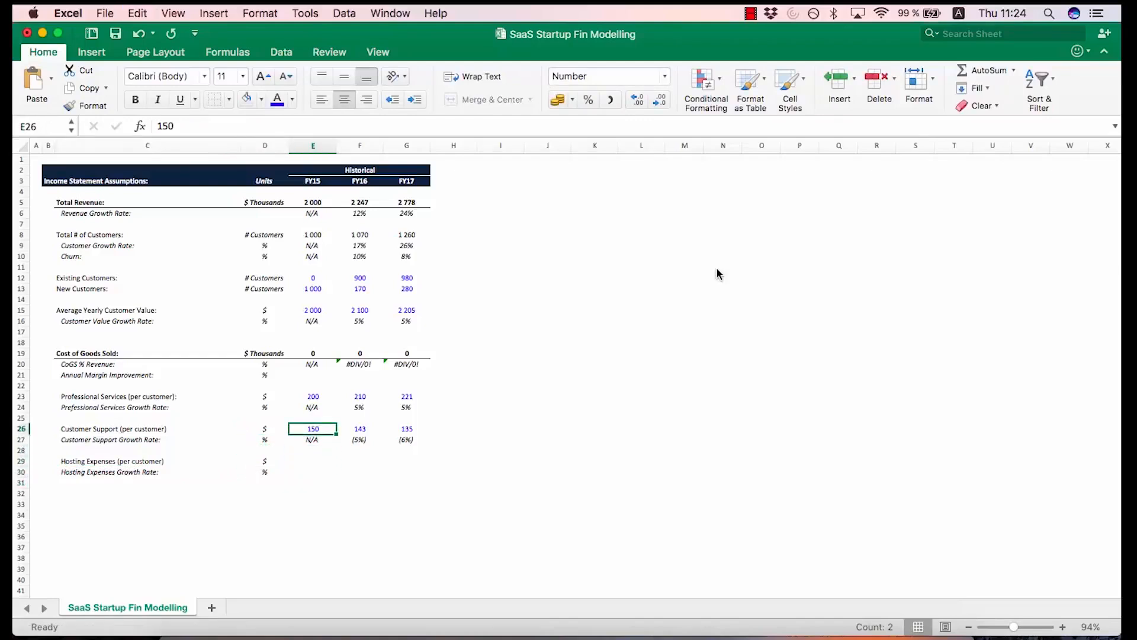
pyautogui.hotkey('shift', 'Right')
pyautogui.hotkey('shift', 'Right')
pyautogui.hotkey('shift', 'Right')
pyautogui.hotkey('shift', 'Left')
pyautogui.hotkey('shift', 'Down')
pyautogui.press('super+c')
pyautogui.press('Down')
pyautogui.press('Down')
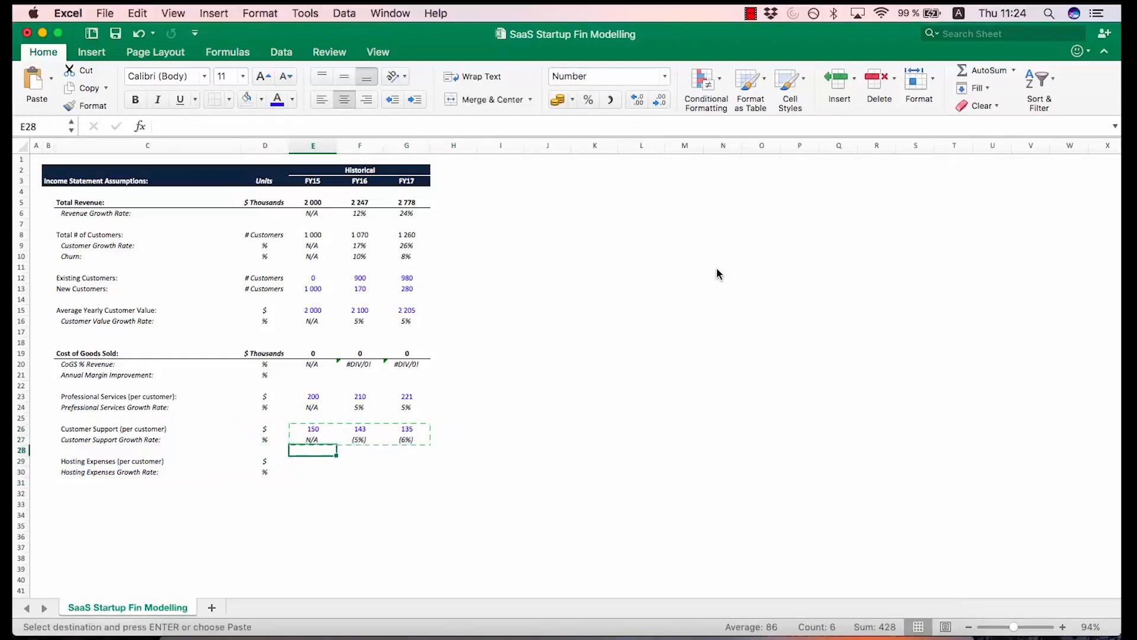
pyautogui.press('super+v')
pyautogui.press('Escape')
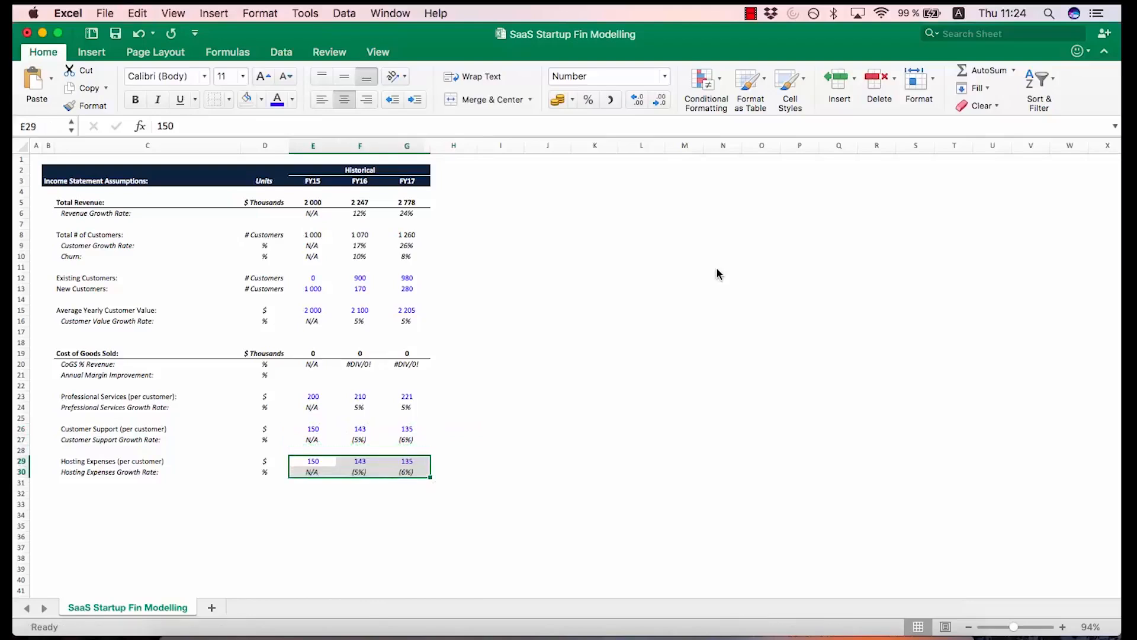
# Set the hosting expenses per customer to 100 for FY15, 95 for FY16 and 90 for FY17 in E29:G29
pyautogui.press('Left')
pyautogui.press('Right')
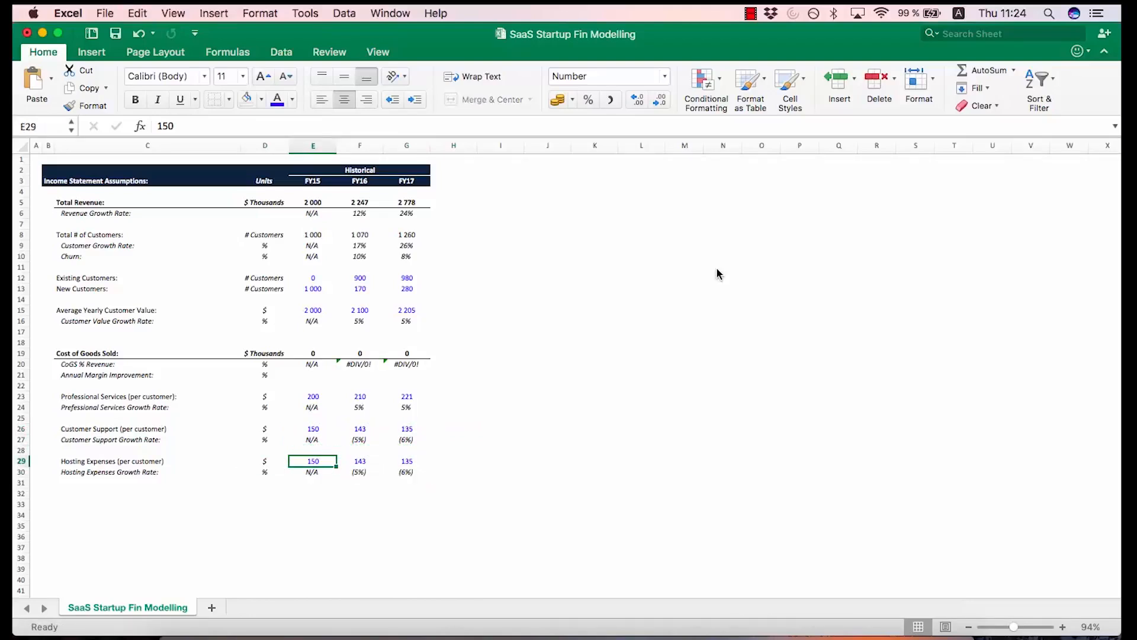
pyautogui.write('100')
pyautogui.press('Return')
pyautogui.press('Up')
pyautogui.press('Right')
pyautogui.write('9')
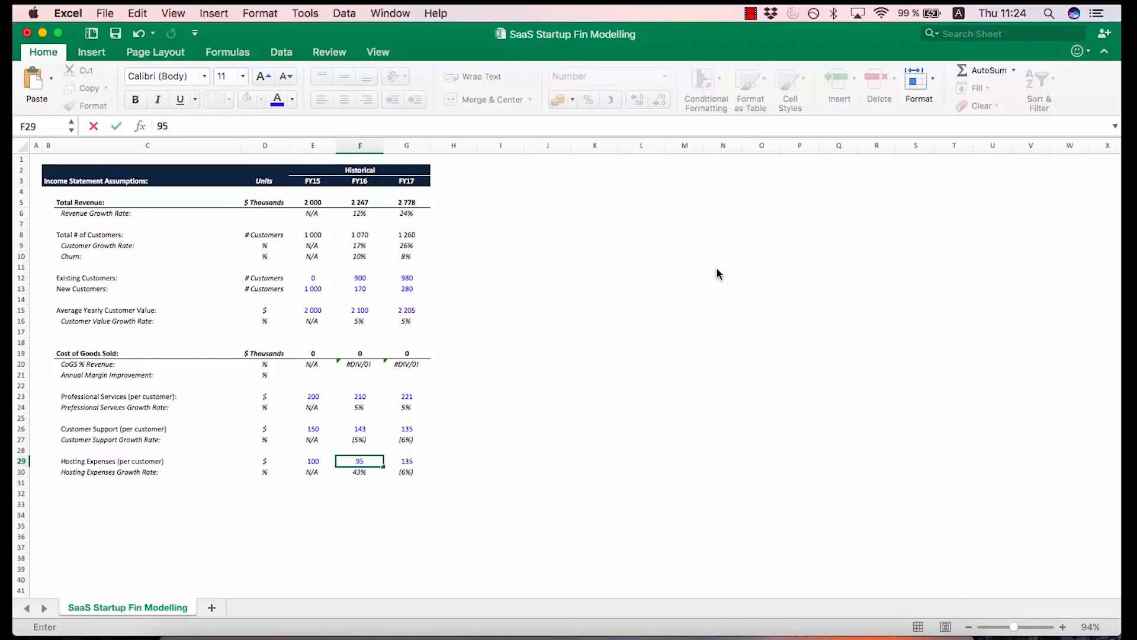
pyautogui.press('Return')
pyautogui.press('Up')
pyautogui.press('Right')
pyautogui.write('90')
pyautogui.press('Return')
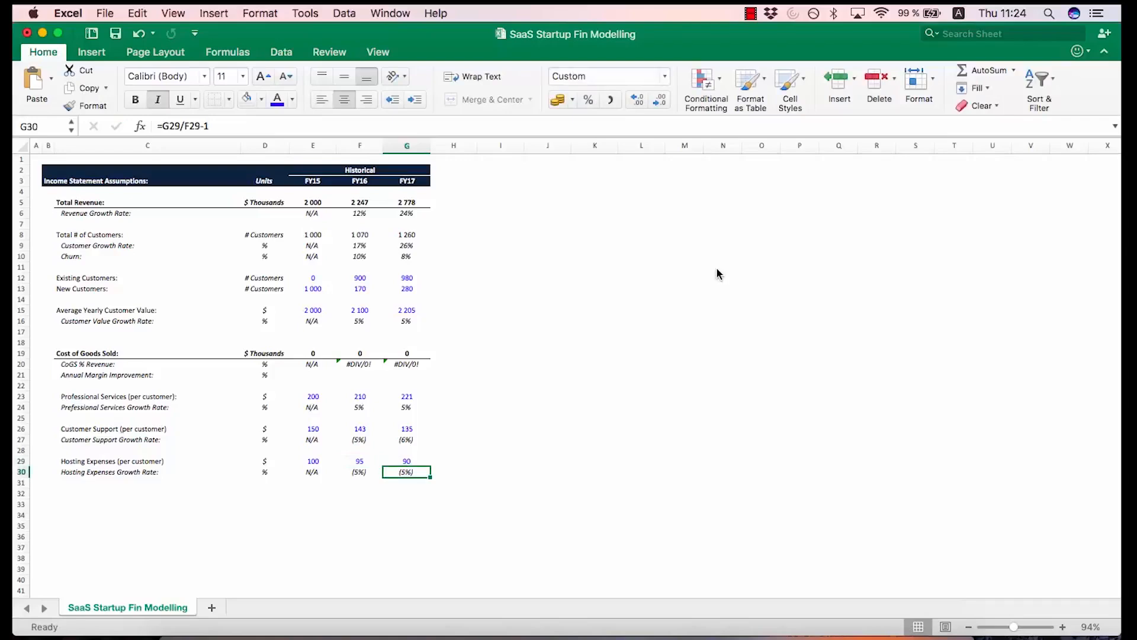
# Check the hardcoded FY15–FY17 hosting expense inputs in E29:G29
pyautogui.press('Up')
pyautogui.press('Left')
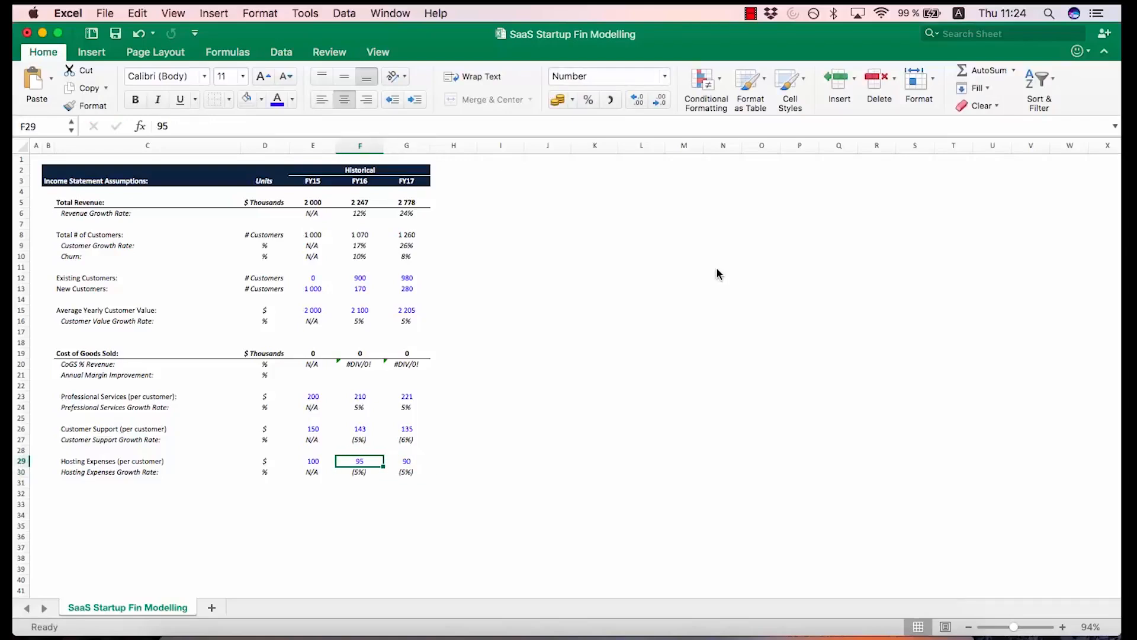
pyautogui.press('Escape')
pyautogui.press('Left')
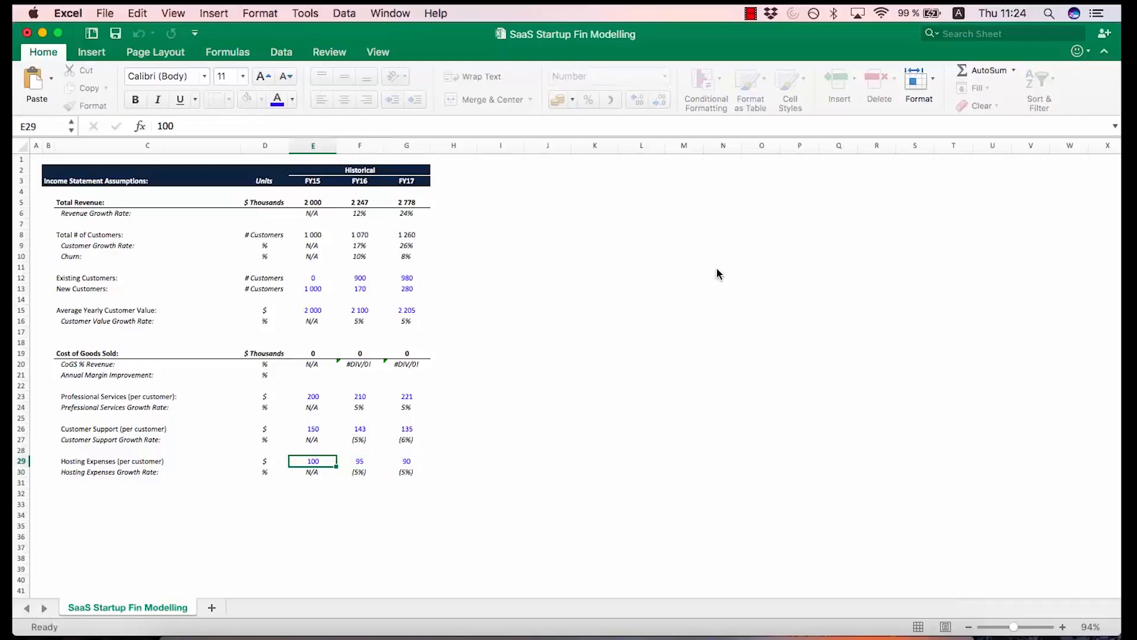
pyautogui.press('F2')
pyautogui.press('Escape')
pyautogui.press('Right')
pyautogui.press('Right')
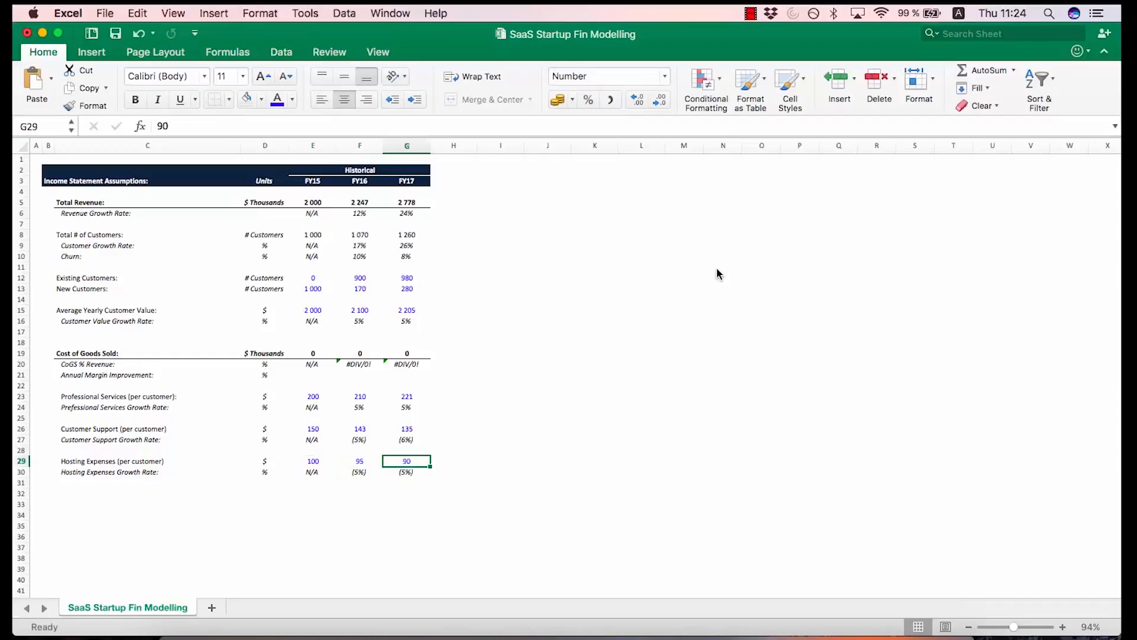
pyautogui.press('F2')
pyautogui.press('Escape')
pyautogui.press('Left')
pyautogui.press('F2')
pyautogui.press('Escape')
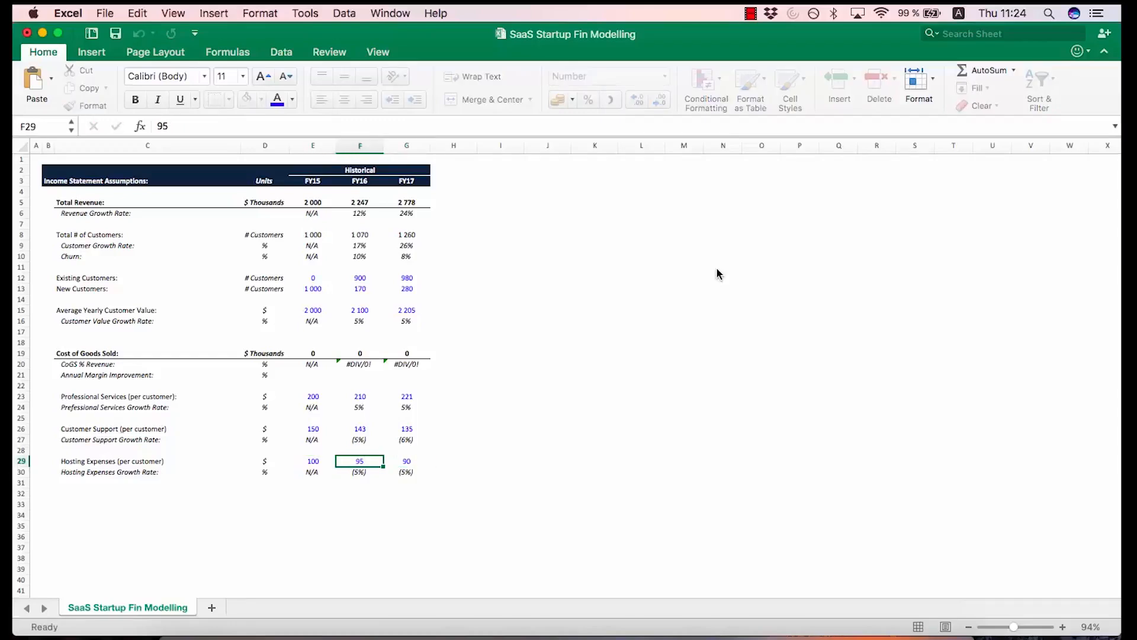
# Check the contents and cell references of the hosting expenses growth rates in E30:G30
pyautogui.press('Down')
pyautogui.press('Left')
pyautogui.press('F2')
pyautogui.press('Escape')
pyautogui.press('Right')
pyautogui.press('F2')
pyautogui.press('Escape')
pyautogui.press('Right')
pyautogui.press('F2')
pyautogui.press('Escape')
# Add the bold section heading "Research & Development" in C33
pyautogui.press('Left')
pyautogui.press('Left')
pyautogui.press('Left')
pyautogui.press('Left')
pyautogui.press('Left')
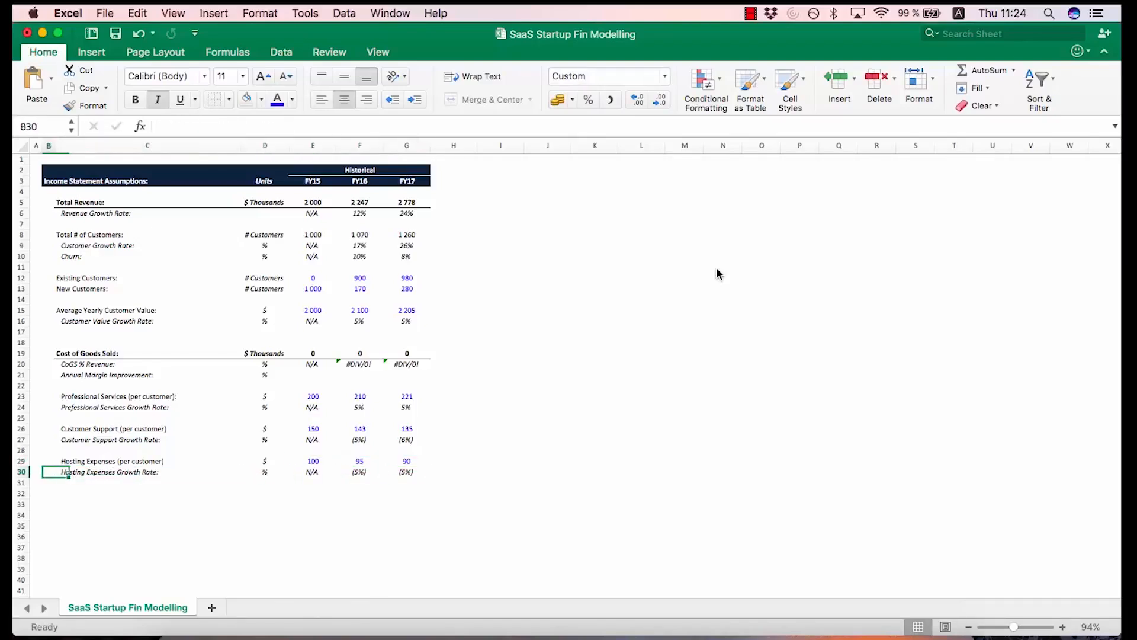
pyautogui.press('Right')
pyautogui.press('Down')
pyautogui.press('Down')
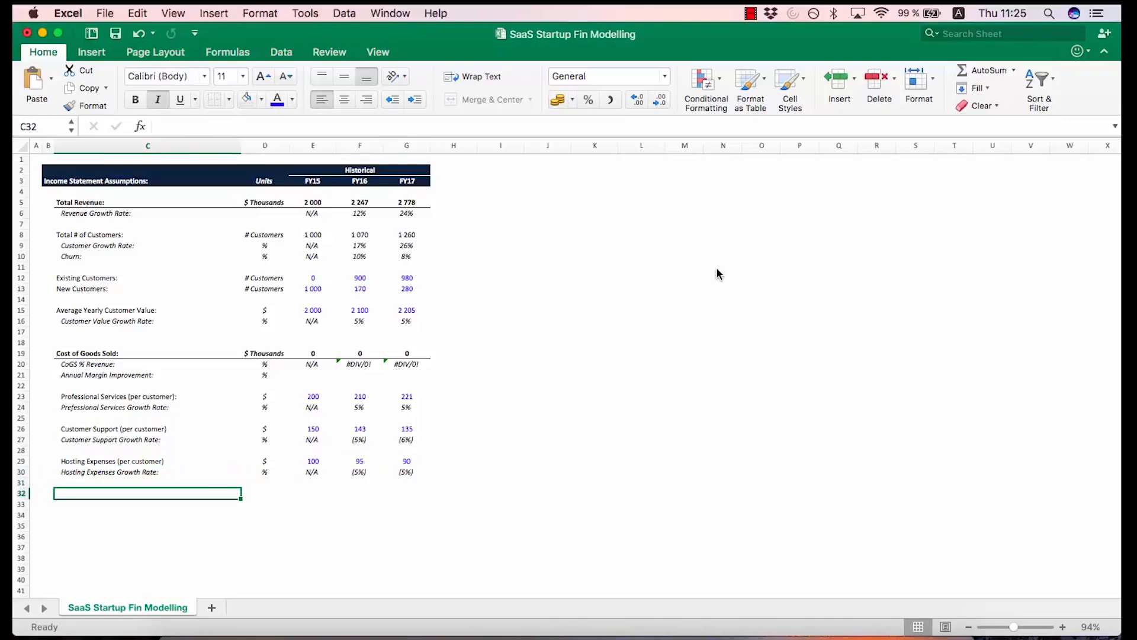
pyautogui.press('Down')
pyautogui.write('Re')
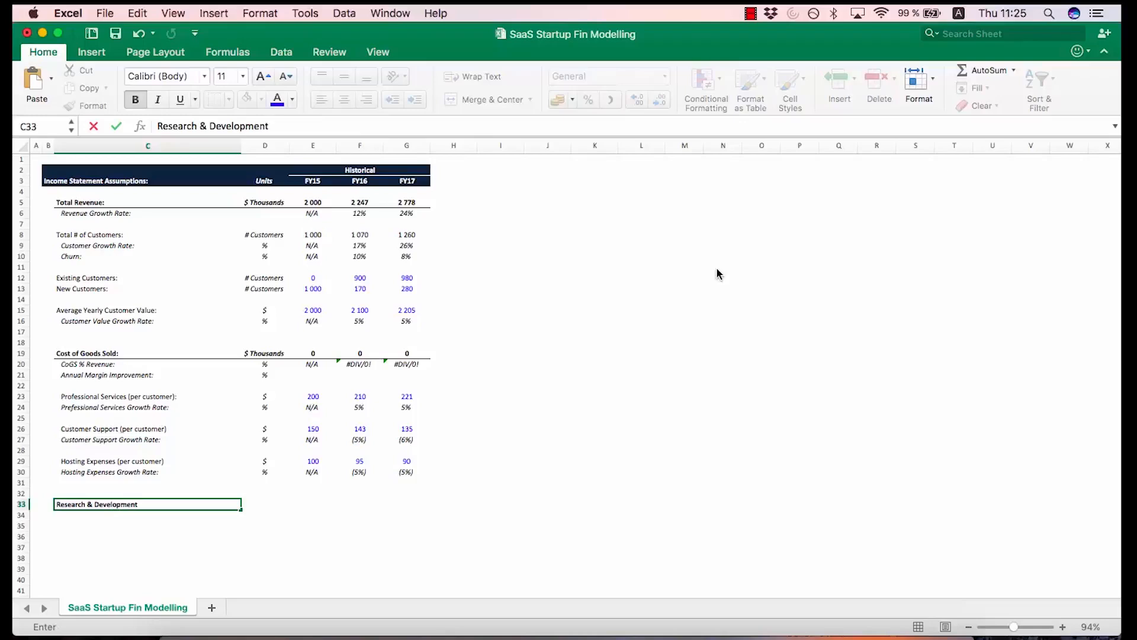
# Copy only the formats of the Cost of Goods Sold row C19:G19 onto the Research & Development row C33:G33
pyautogui.press('Up')
pyautogui.press('Up')
pyautogui.press('Up')
pyautogui.press('Up')
pyautogui.press('Up')
pyautogui.press('Up')
pyautogui.press('Up')
pyautogui.press('Up')
pyautogui.press('Up')
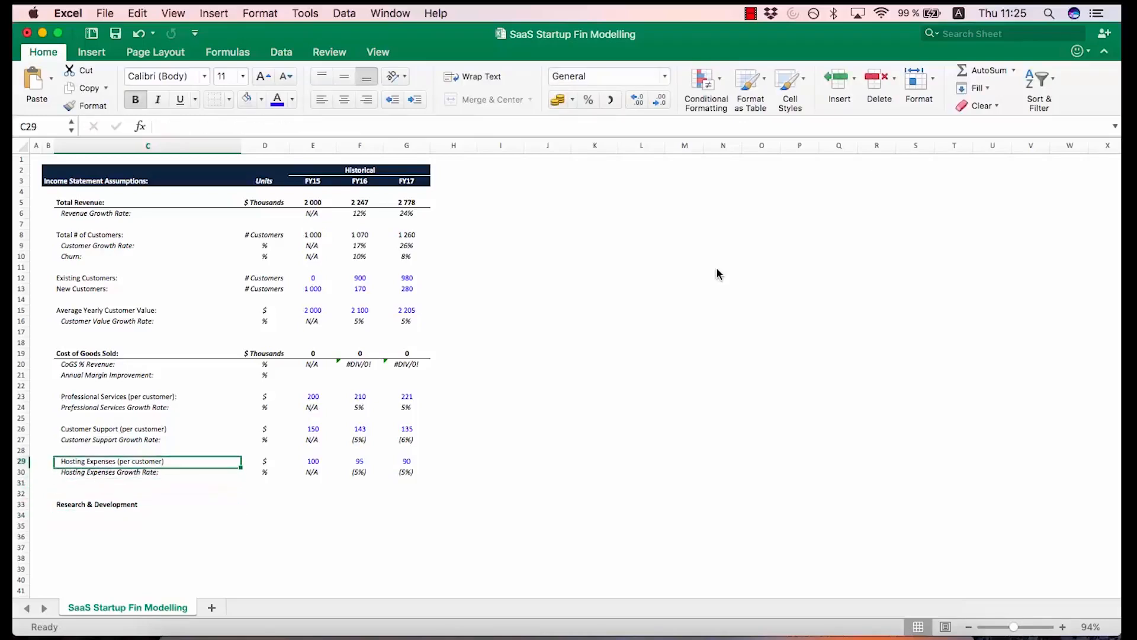
pyautogui.press('Up')
pyautogui.press('Up')
pyautogui.press('Up')
pyautogui.press('Up')
pyautogui.press('Up')
pyautogui.press('Up')
pyautogui.hotkey('shift', 'Down')
pyautogui.hotkey('shift', 'Right')
pyautogui.press('Down')
pyautogui.hotkey('shift', 'Right')
pyautogui.hotkey('shift', 'Right')
pyautogui.hotkey('shift', 'Right')
pyautogui.hotkey('shift', 'Right')
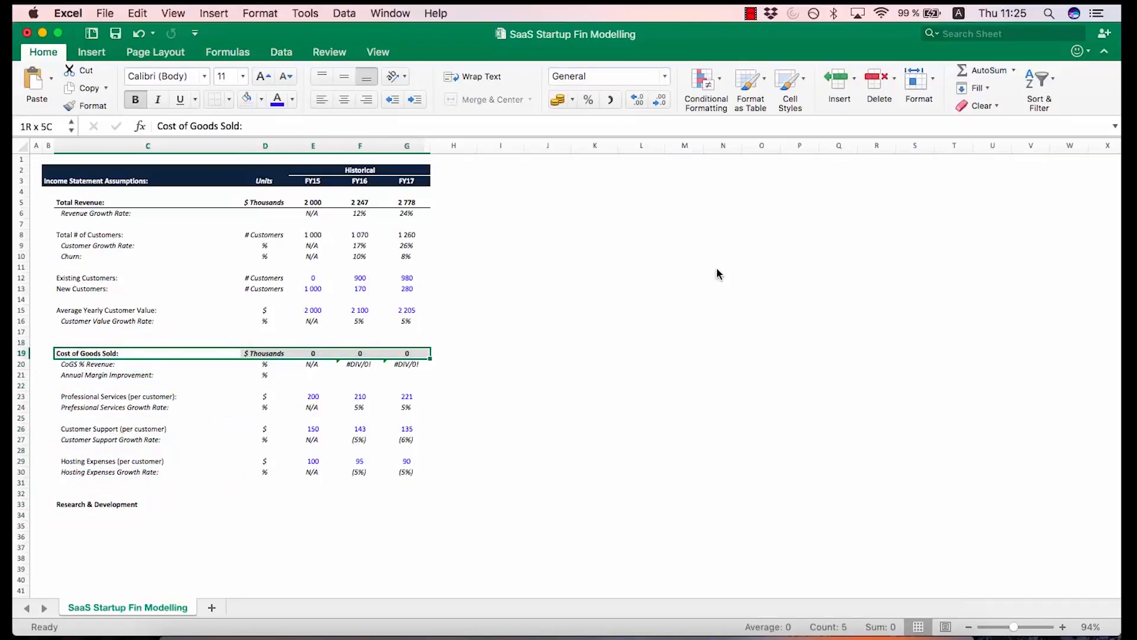
pyautogui.press('super+c')
pyautogui.press('Down')
pyautogui.press('Down')
pyautogui.press('Down')
pyautogui.press('Down')
pyautogui.press('Down')
pyautogui.press('Down')
pyautogui.press('Down')
pyautogui.press('Down')
pyautogui.press('Down')
pyautogui.press('Down')
pyautogui.press('Down')
pyautogui.press('Down')
pyautogui.press('Down')
pyautogui.press('Down')
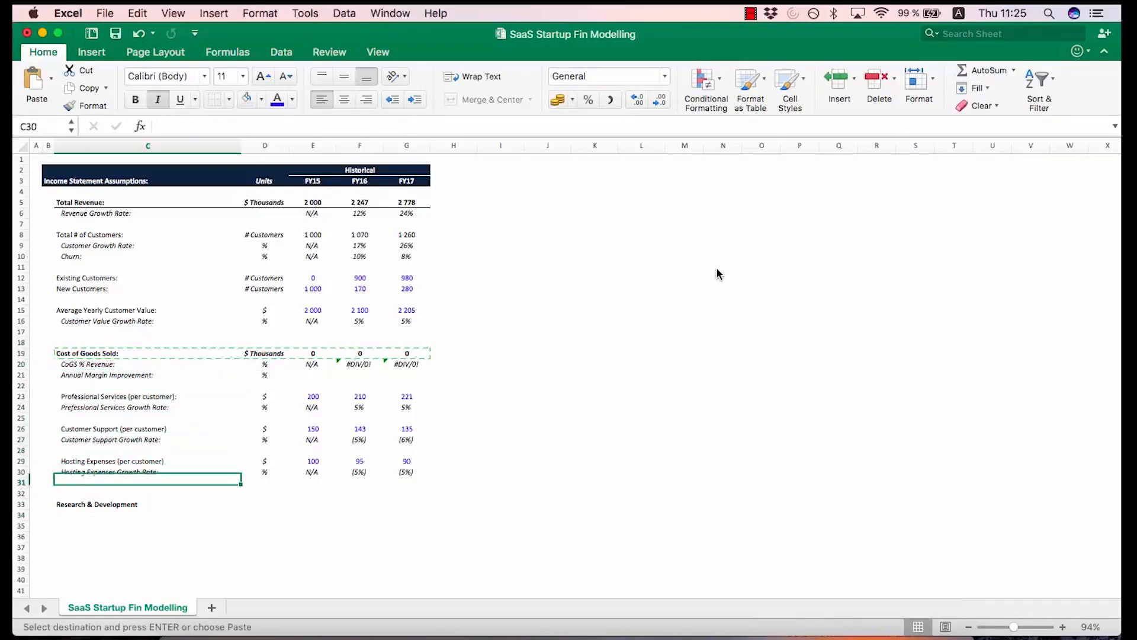
pyautogui.hotkey('shift', 'Right')
pyautogui.hotkey('shift', 'Right')
pyautogui.hotkey('shift', 'Right')
pyautogui.hotkey('shift', 'Right')
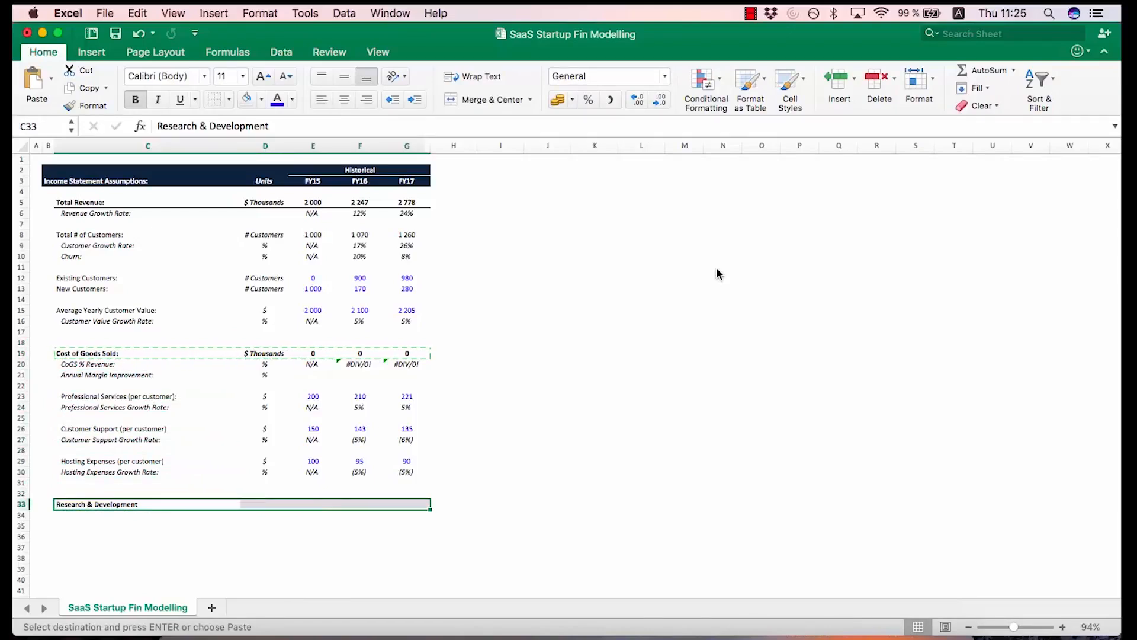
pyautogui.press('ctrl+super+v')
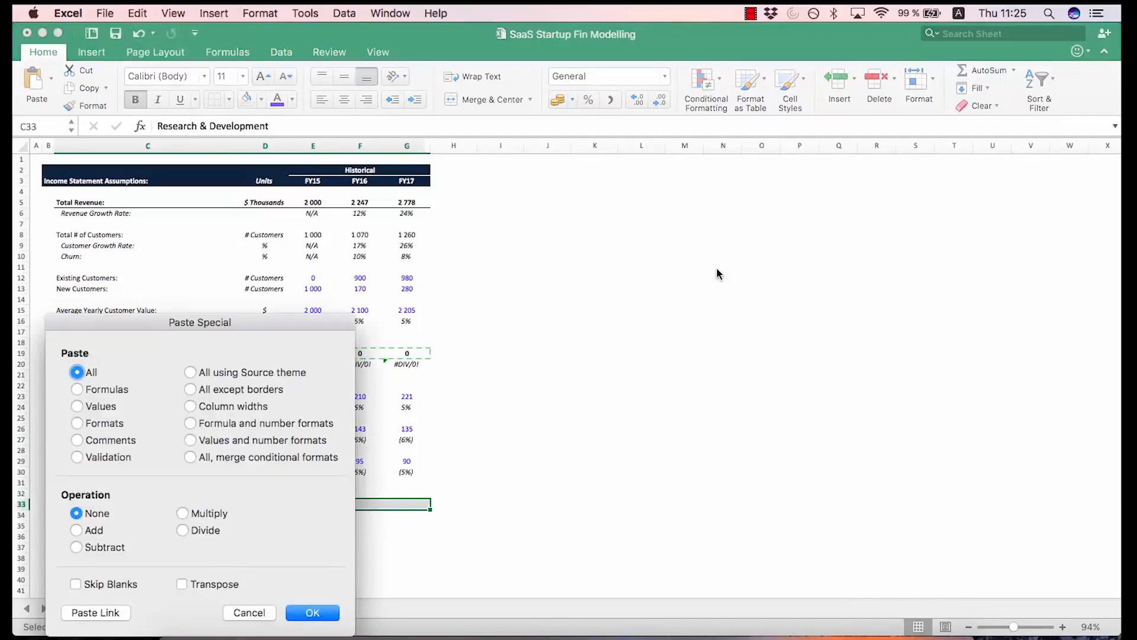
pyautogui.press('t')
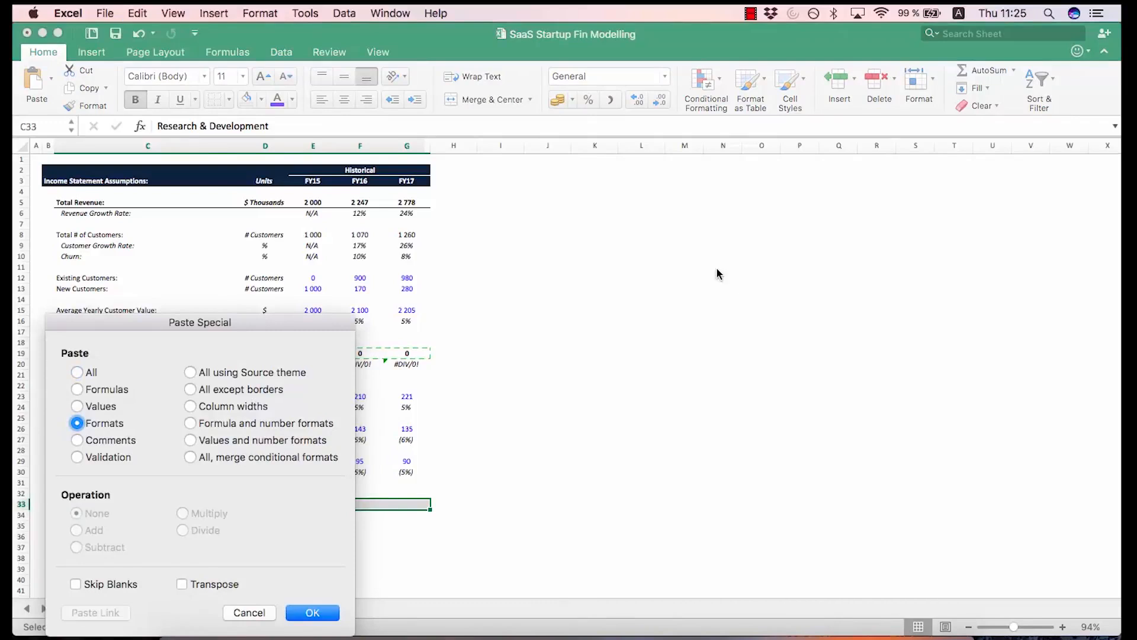
pyautogui.press('Return')
pyautogui.press('Up')
pyautogui.press('Up')
pyautogui.press('Escape')
# Enter the FY15 Cost of Goods Sold formula =(E23+E26+E29)*E8/1000 in E19
pyautogui.press('Up')
pyautogui.press('Up')
pyautogui.press('Up')
pyautogui.press('Up')
pyautogui.press('Up')
pyautogui.press('Up')
pyautogui.press('Up')
pyautogui.press('Up')
pyautogui.press('Up')
pyautogui.press('Up')
pyautogui.press('Up')
pyautogui.press('Up')
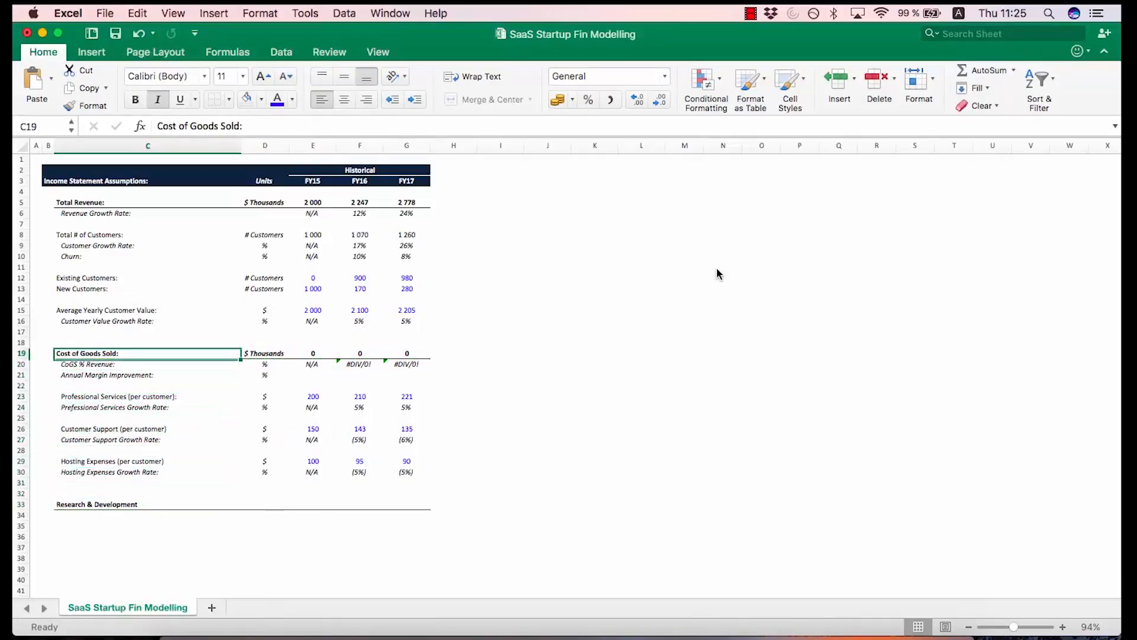
pyautogui.press('Right')
pyautogui.press('Right')
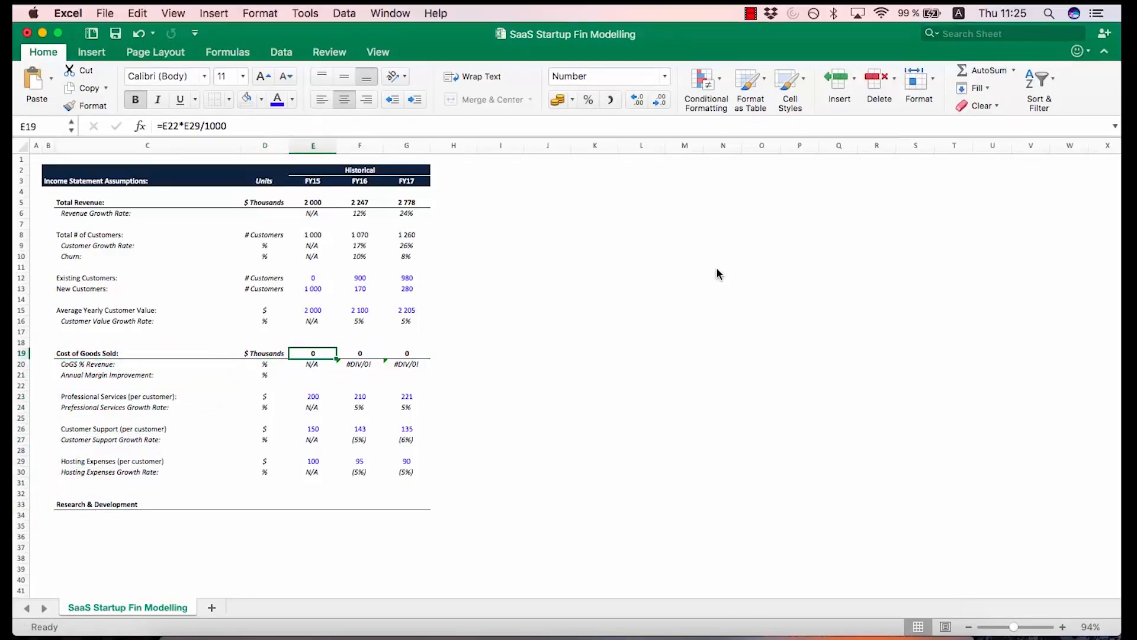
pyautogui.write('=')
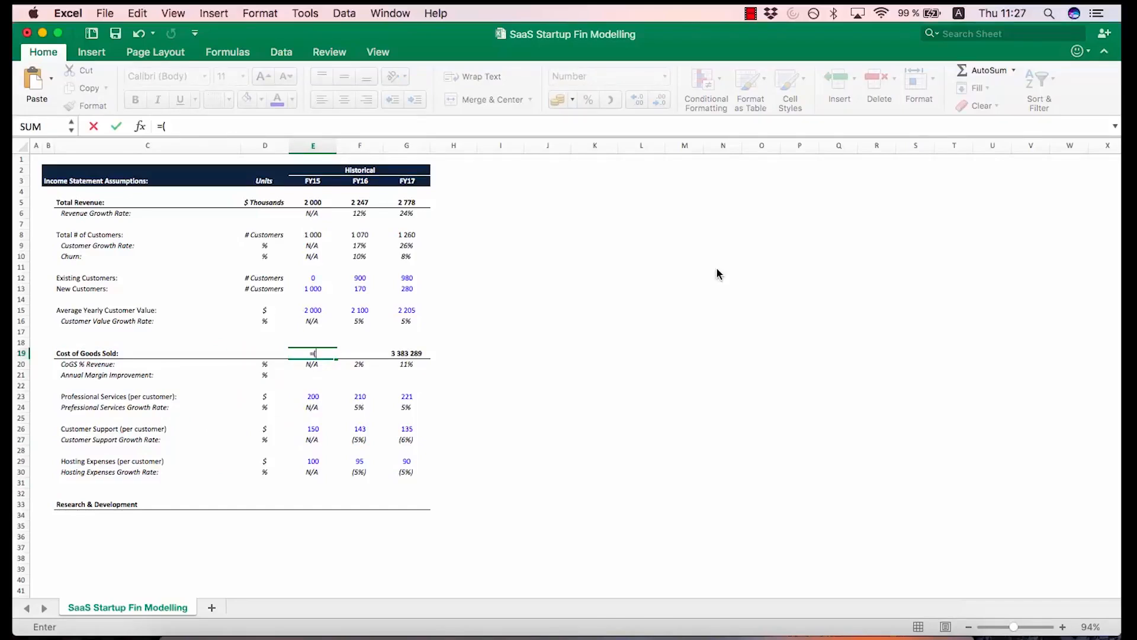
pyautogui.write('(')
pyautogui.press('Down')
pyautogui.press('Down')
pyautogui.press('Down')
pyautogui.press('Down')
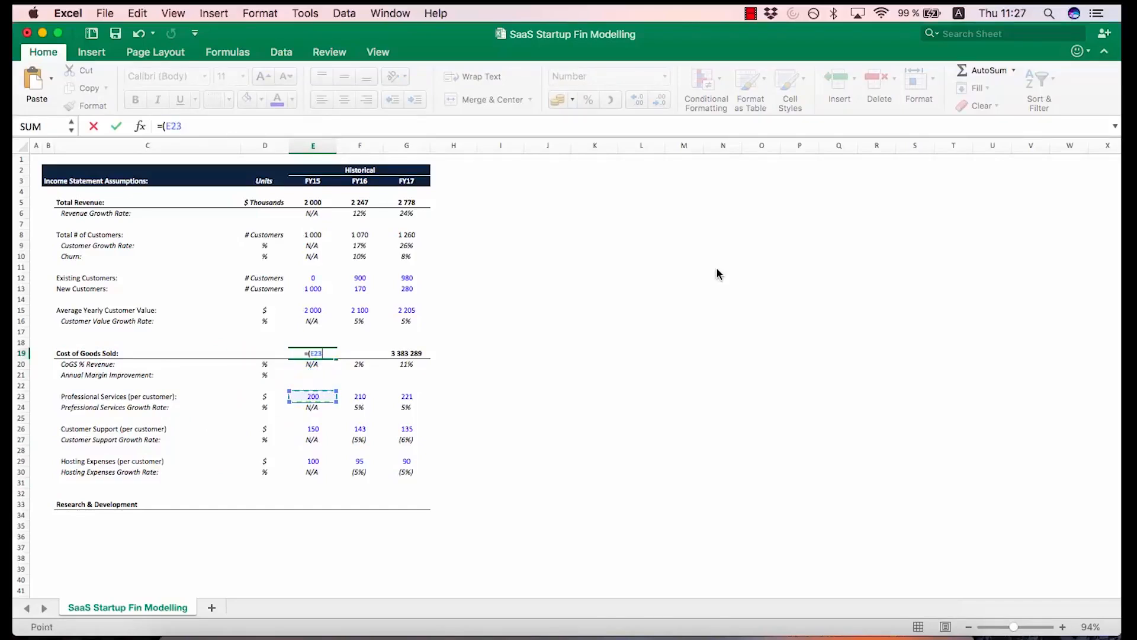
pyautogui.write('+')
pyautogui.press('Down')
pyautogui.press('Down')
pyautogui.press('Down')
pyautogui.press('Down')
pyautogui.press('Down')
pyautogui.press('Down')
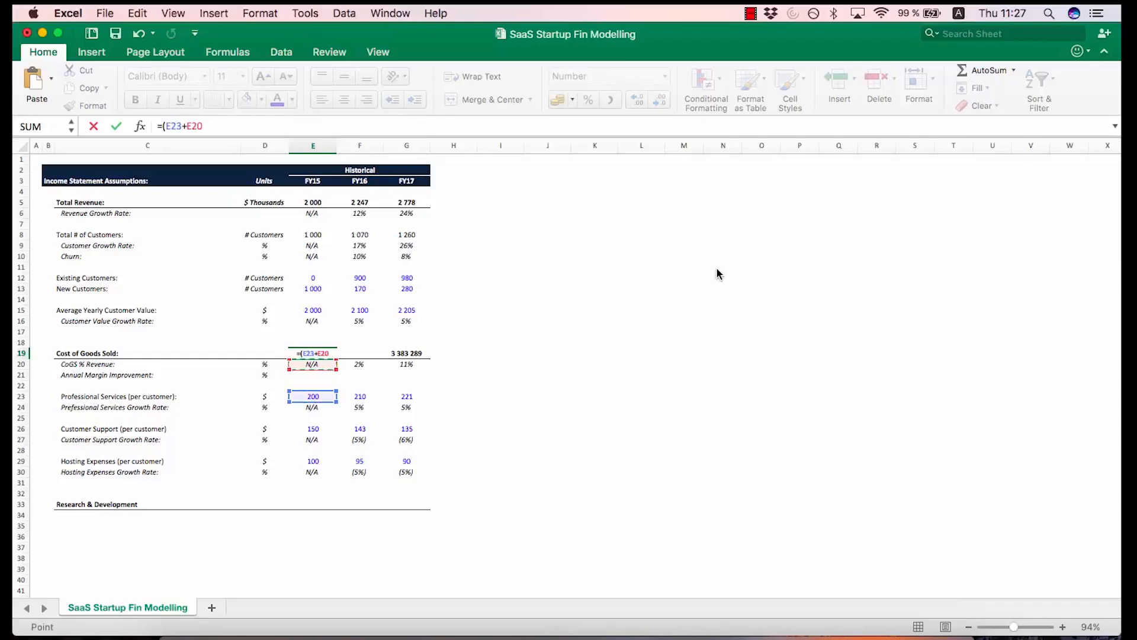
pyautogui.press('Down')
pyautogui.write('+')
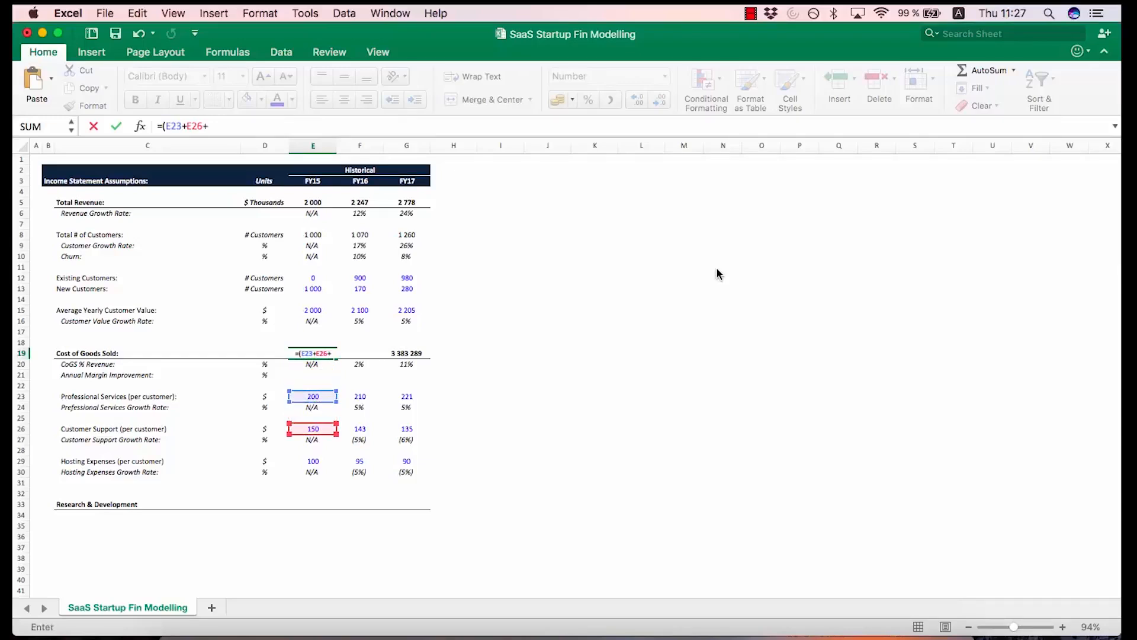
pyautogui.press('Down')
pyautogui.press('Down')
pyautogui.press('Down')
pyautogui.press('Down')
pyautogui.press('Down')
pyautogui.press('Down')
pyautogui.press('Down')
pyautogui.press('Down')
pyautogui.press('Down')
pyautogui.press('Down')
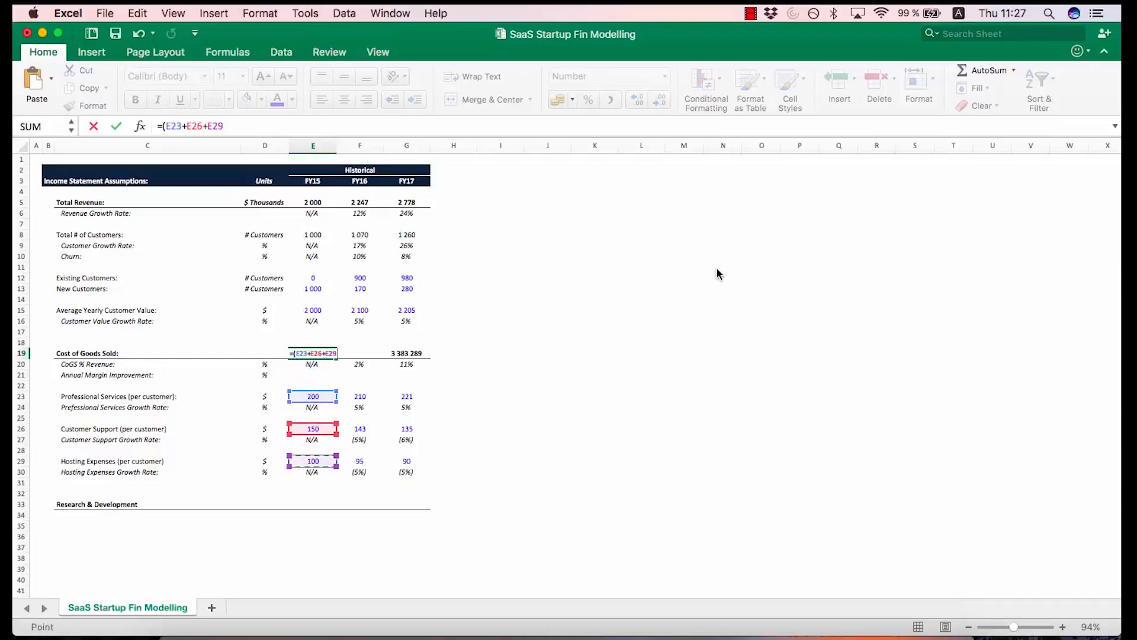
pyautogui.write(')*')
pyautogui.press('Up')
pyautogui.press('Up')
pyautogui.press('Up')
pyautogui.press('Up')
pyautogui.press('Up')
pyautogui.press('Up')
pyautogui.press('Up')
pyautogui.press('Up')
pyautogui.press('Up')
pyautogui.press('Up')
pyautogui.press('Up')
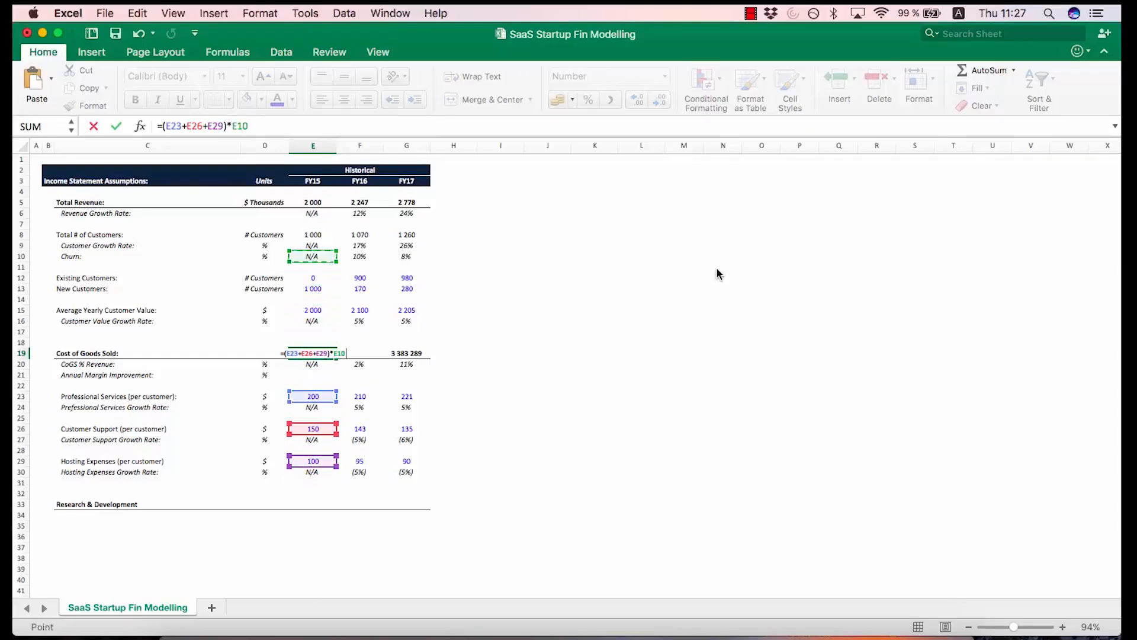
pyautogui.write('/')
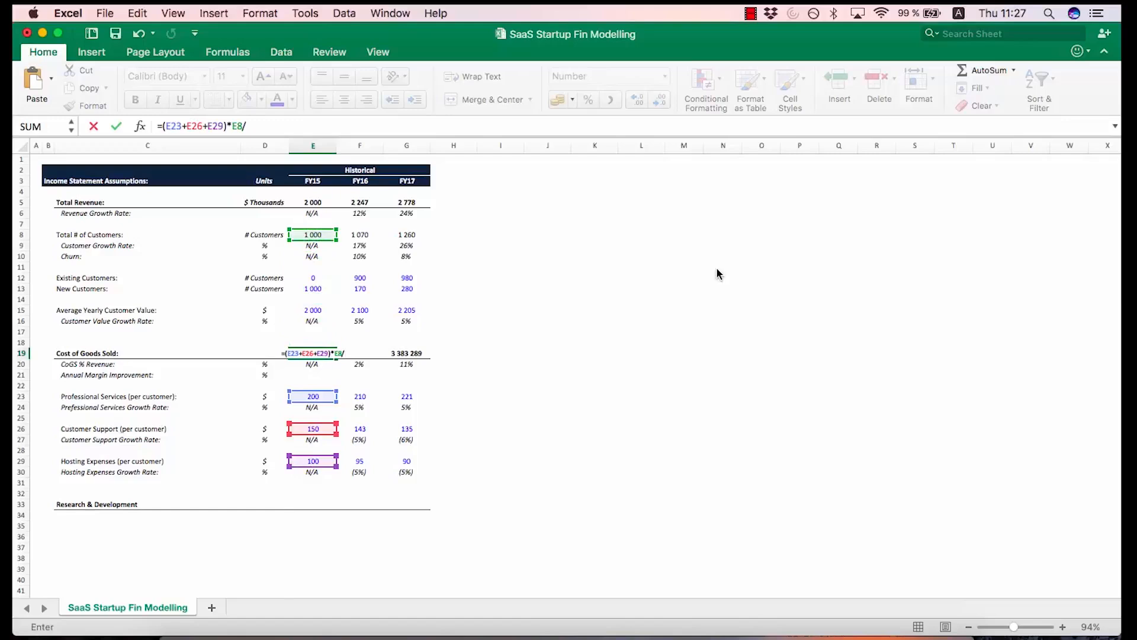
pyautogui.write('1000')
pyautogui.press('Return')
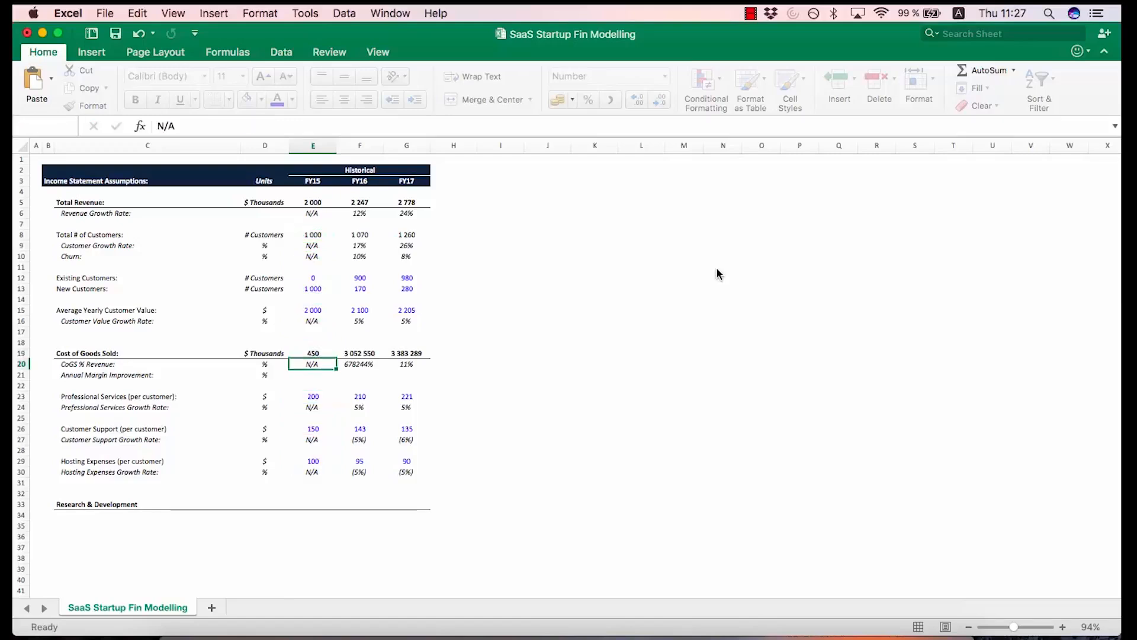
# Copy the FY15 Cost of Goods Sold formula from E19 across to FY16 and FY17 in F19:G19
pyautogui.press('Up')
pyautogui.press('Left')
pyautogui.press('Right')
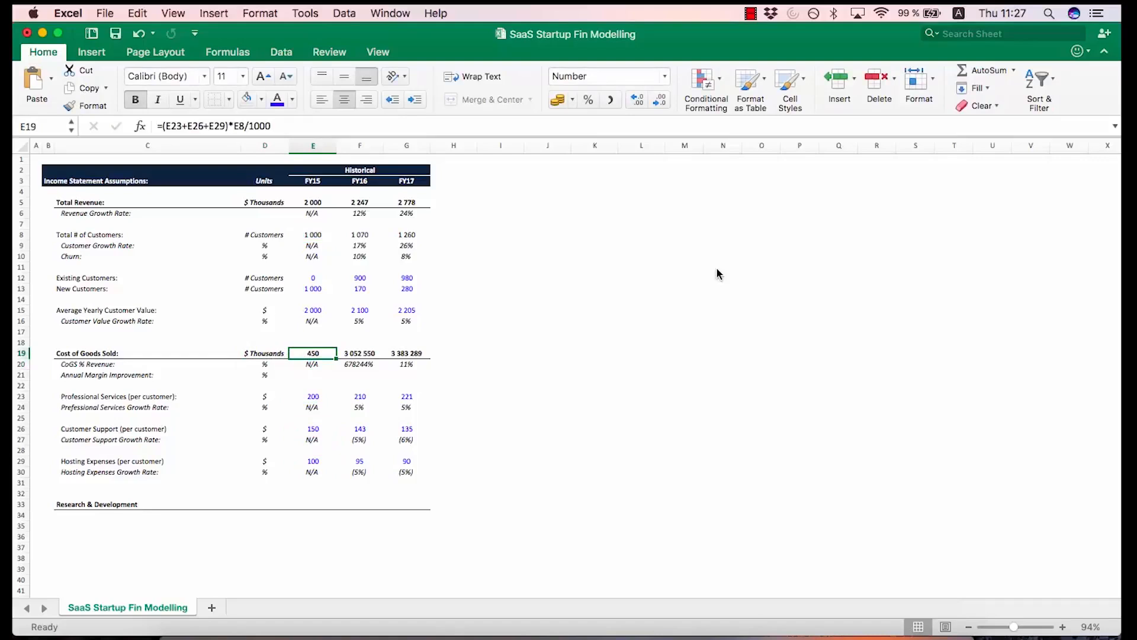
pyautogui.press('super+c')
pyautogui.hotkey('shift', 'Right')
pyautogui.hotkey('shift', 'Right')
pyautogui.press('super+v')
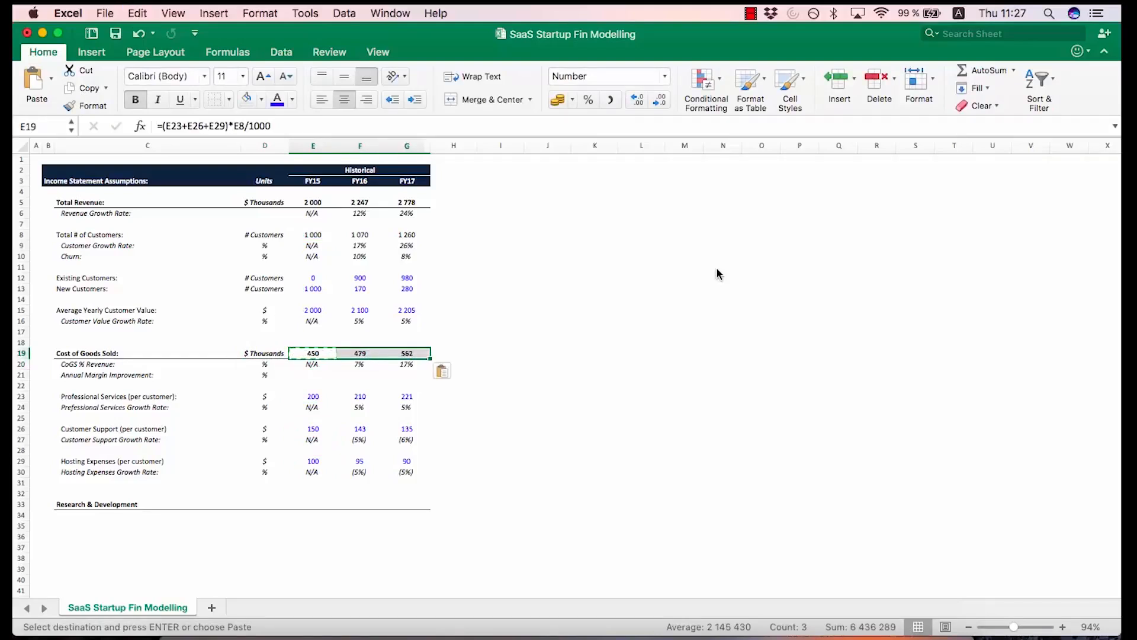
pyautogui.press('Escape')
# Check the cell references of the Cost of Goods Sold formulas in E19:G19
pyautogui.press('Left')
pyautogui.press('Right')
pyautogui.press('F2')
pyautogui.press('Tab')
pyautogui.press('F2')
pyautogui.press('Tab')
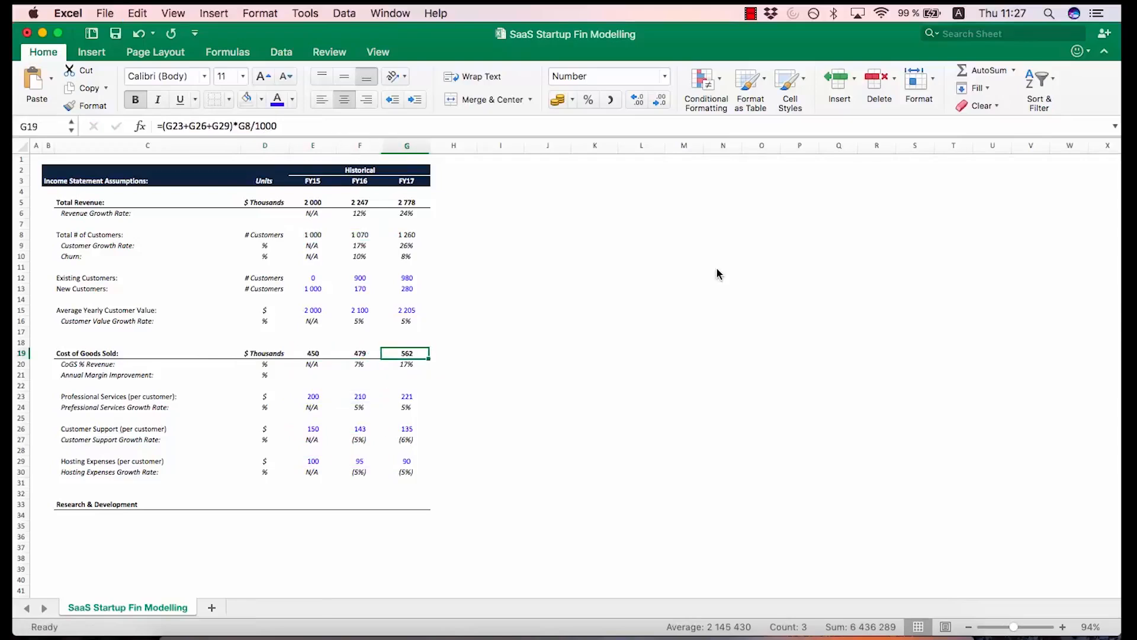
pyautogui.press('F2')
pyautogui.press('Escape')
# Copy the FY15–FY17 CoGS % Revenue cells E20:G20 into the Annual Margin Improvement row E21:G21
pyautogui.press('Down')
pyautogui.press('Left')
pyautogui.press('Left')
pyautogui.press('Left')
pyautogui.press('Left')
pyautogui.press('Down')
pyautogui.press('Right')
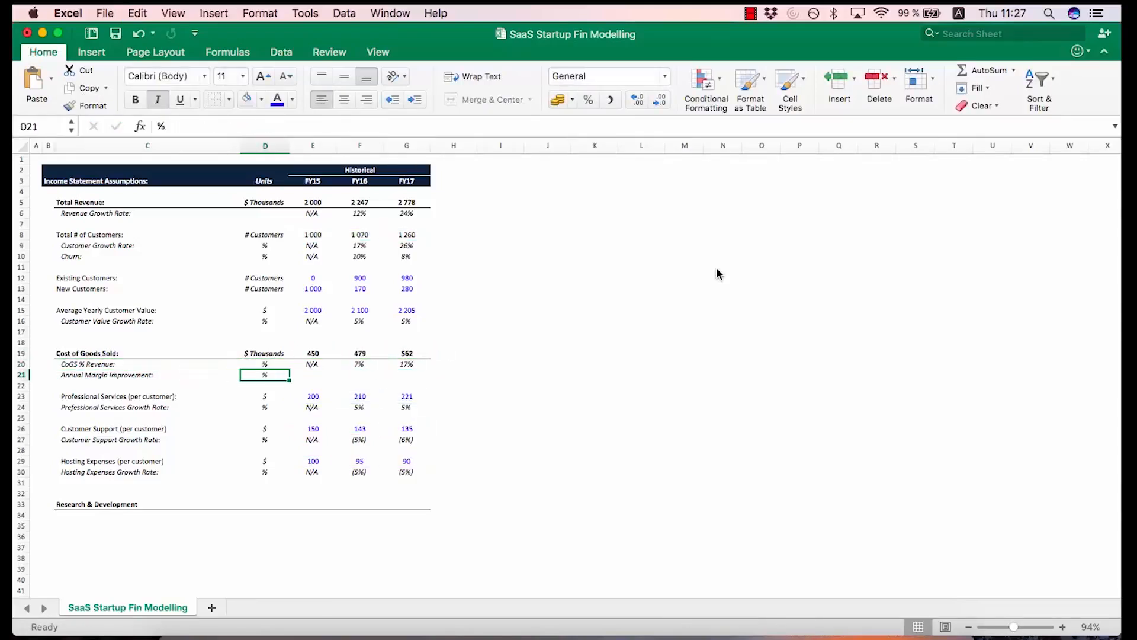
pyautogui.press('Right')
pyautogui.press('Up')
pyautogui.hotkey('shift', 'Right')
pyautogui.hotkey('shift', 'Right')
pyautogui.hotkey('ctrl', 'c')
pyautogui.press('Down')
pyautogui.press('Return')
pyautogui.press('Right')
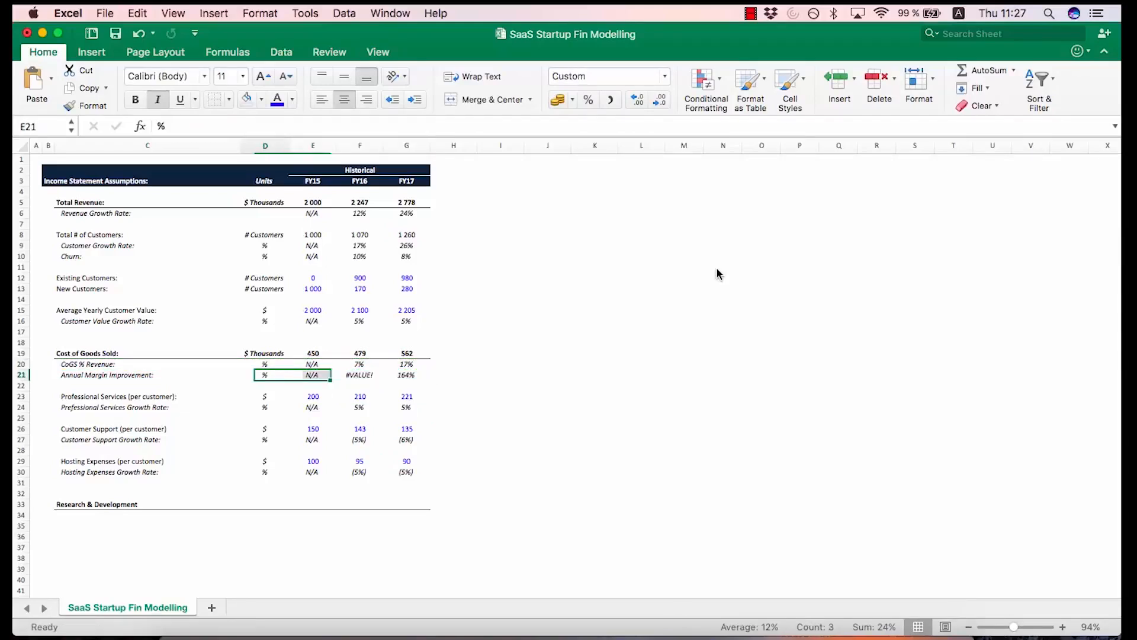
# Check the cell references of the formulas in the CoGS % Revenue and Annual Margin Improvement rows
pyautogui.press('Left')
pyautogui.press('Right')
pyautogui.press('F2')
pyautogui.press('Escape')
pyautogui.press('F2')
pyautogui.press('Escape')
pyautogui.press('Up')
pyautogui.press('Left')
pyautogui.press('F2')
pyautogui.press('Escape')
pyautogui.press('Down')
pyautogui.press('Right')
pyautogui.press('F2')
pyautogui.press('Escape')
pyautogui.press('Right')
# Enter the FY15 CoGS % Revenue formula =E19/E5 in E20
pyautogui.press('Left')
pyautogui.press('Left')
pyautogui.press('Up')
pyautogui.write('=')
pyautogui.press('Up')
pyautogui.write('/')
pyautogui.press('Up')
pyautogui.press('Up')
pyautogui.press('Up')
pyautogui.press('Up')
pyautogui.press('Up')
pyautogui.press('Up')
pyautogui.press('Up')
pyautogui.press('Up')
pyautogui.press('Up')
pyautogui.press('Up')
pyautogui.press('Up')
pyautogui.press('Up')
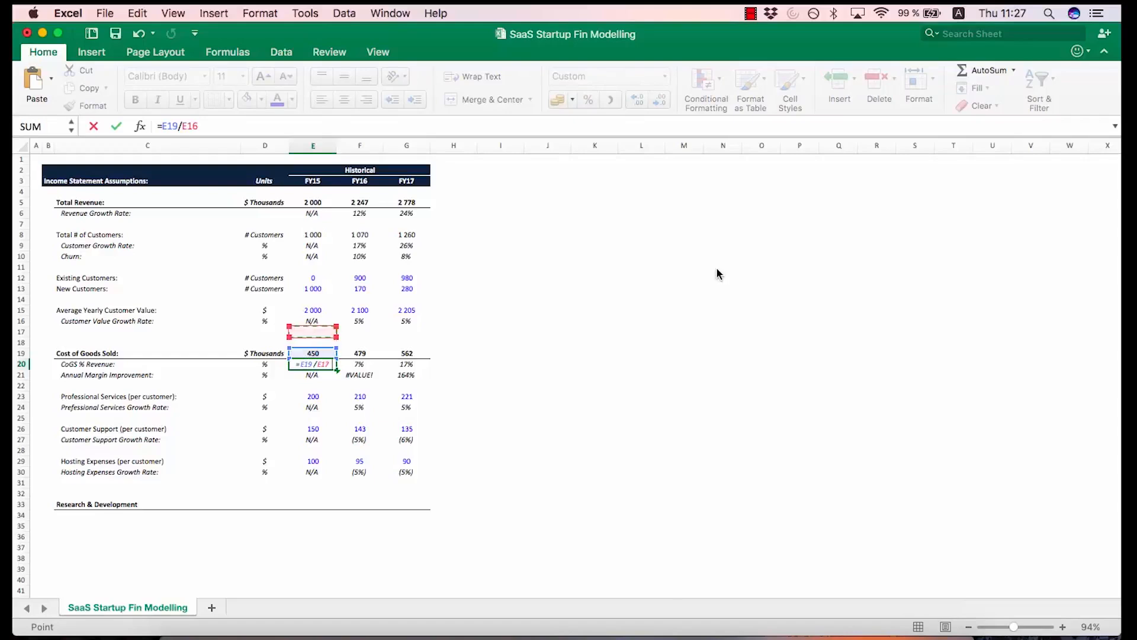
pyautogui.press('Up')
pyautogui.press('Up')
pyautogui.press('Up')
pyautogui.press('Return')
# Copy the CoGS % Revenue formula from E20 across to FY16 and FY17 in F20:G20
pyautogui.press('Up')
pyautogui.press('super+c')
pyautogui.hotkey('shift', 'Right')
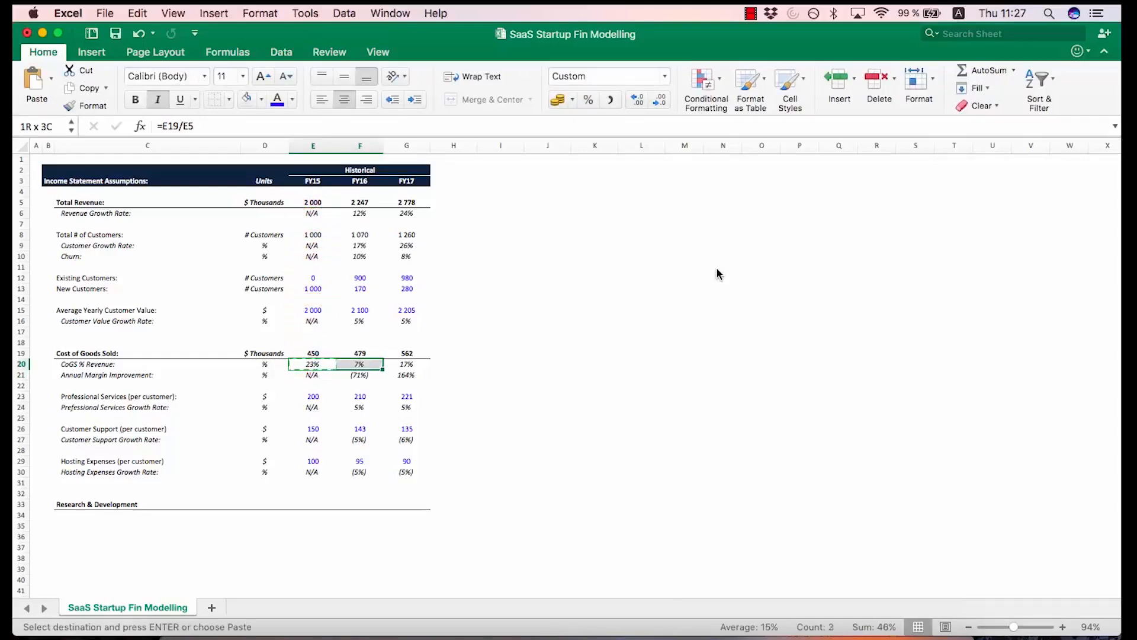
pyautogui.hotkey('shift', 'Right')
pyautogui.press('super+v')
pyautogui.press('Left')
pyautogui.press('Right')
pyautogui.press('Escape')
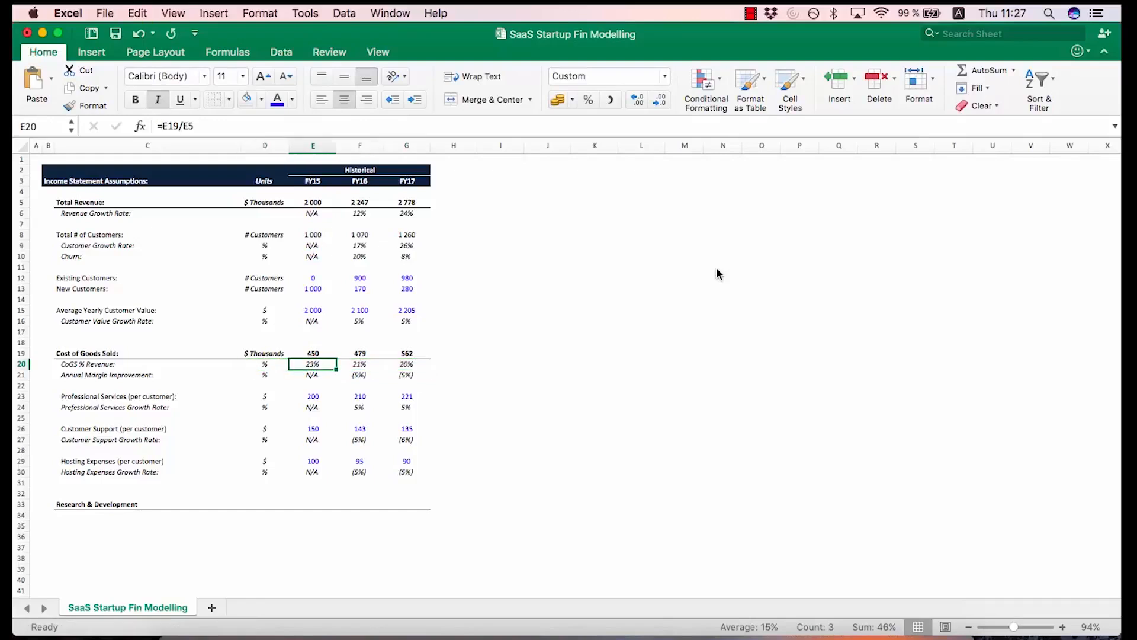
# Check the cell references of the Annual Margin Improvement formulas in F21 and G21
pyautogui.press('Right')
pyautogui.press('Right')
pyautogui.press('Down')
pyautogui.press('Left')
pyautogui.press('Left')
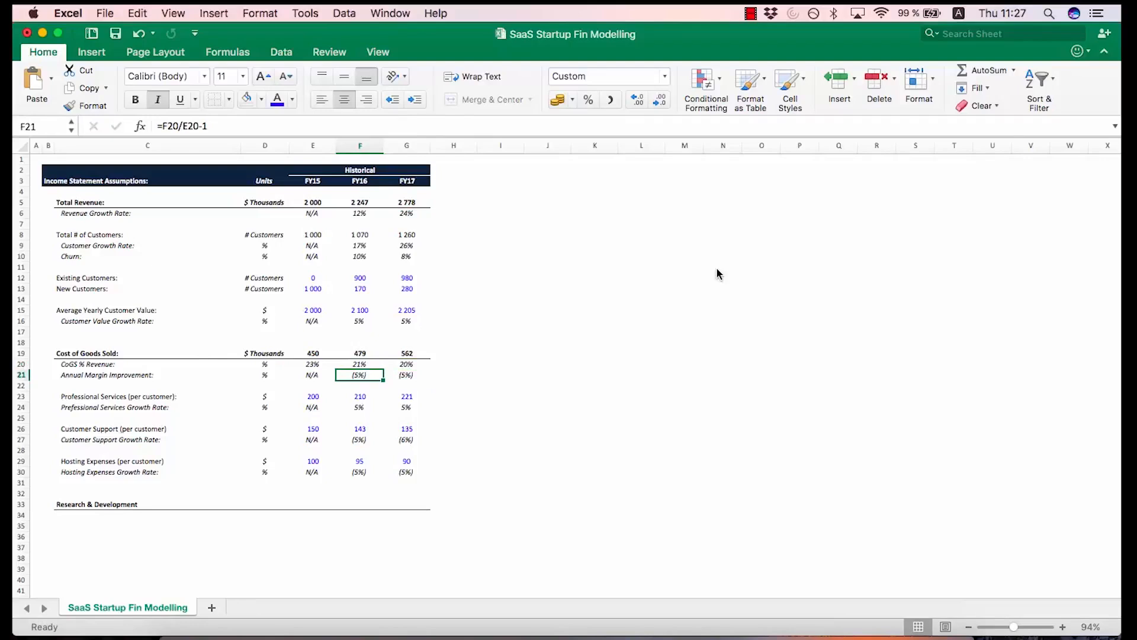
pyautogui.press('Right')
pyautogui.press('F2')
pyautogui.press('Return')
pyautogui.press('Up')
pyautogui.press('Right')
pyautogui.press('F2')
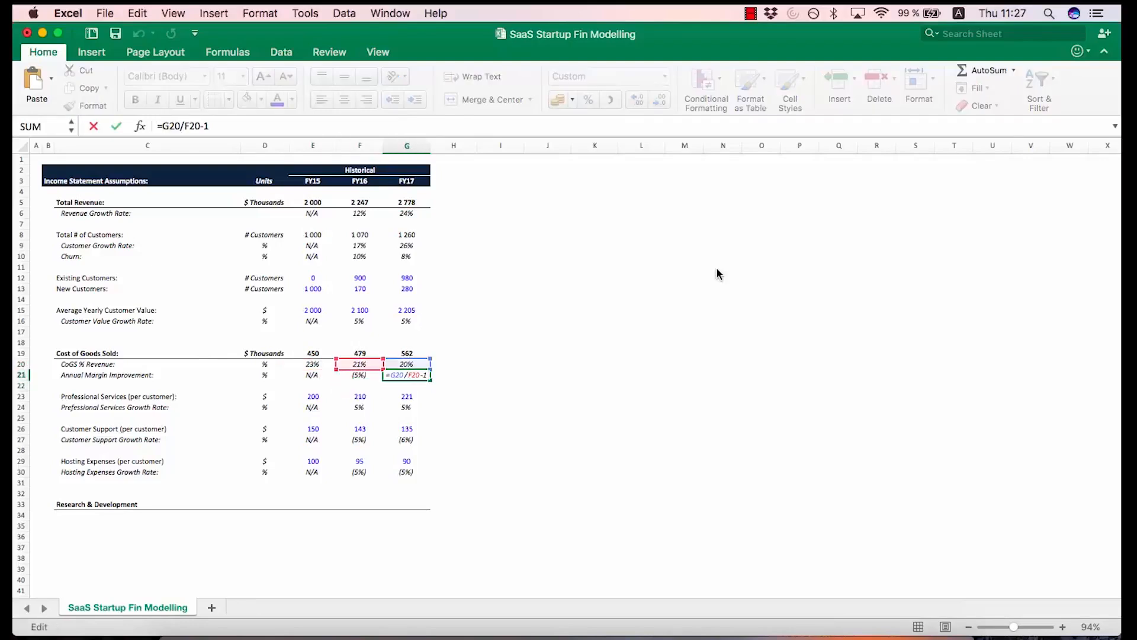
pyautogui.press('Return')
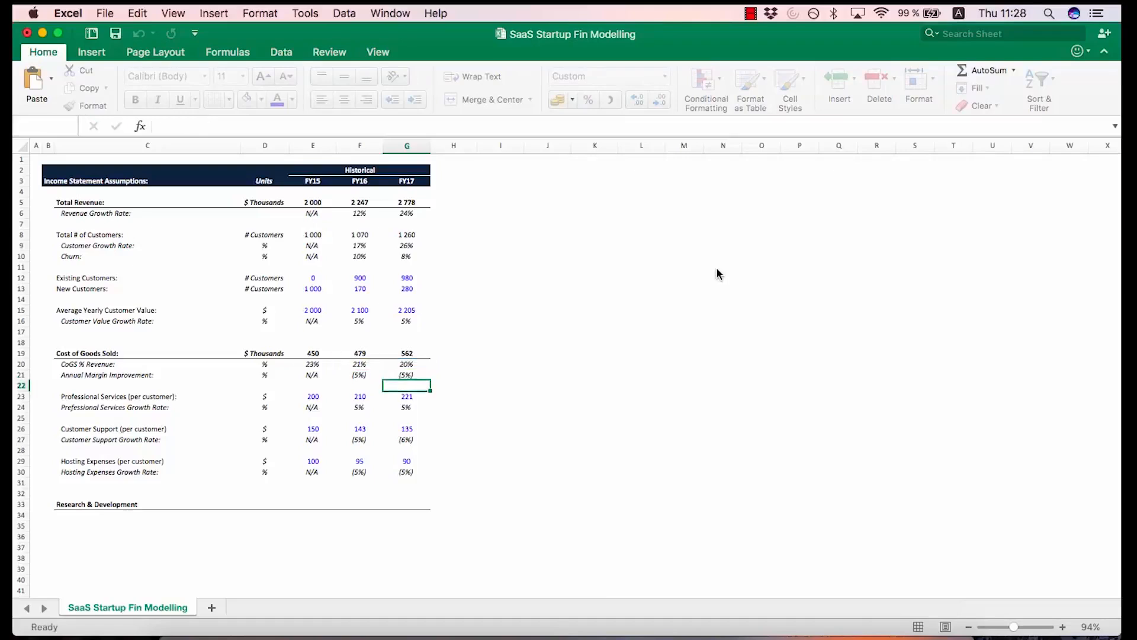
pyautogui.press('Up')
pyautogui.press('Left')
pyautogui.press('F2')
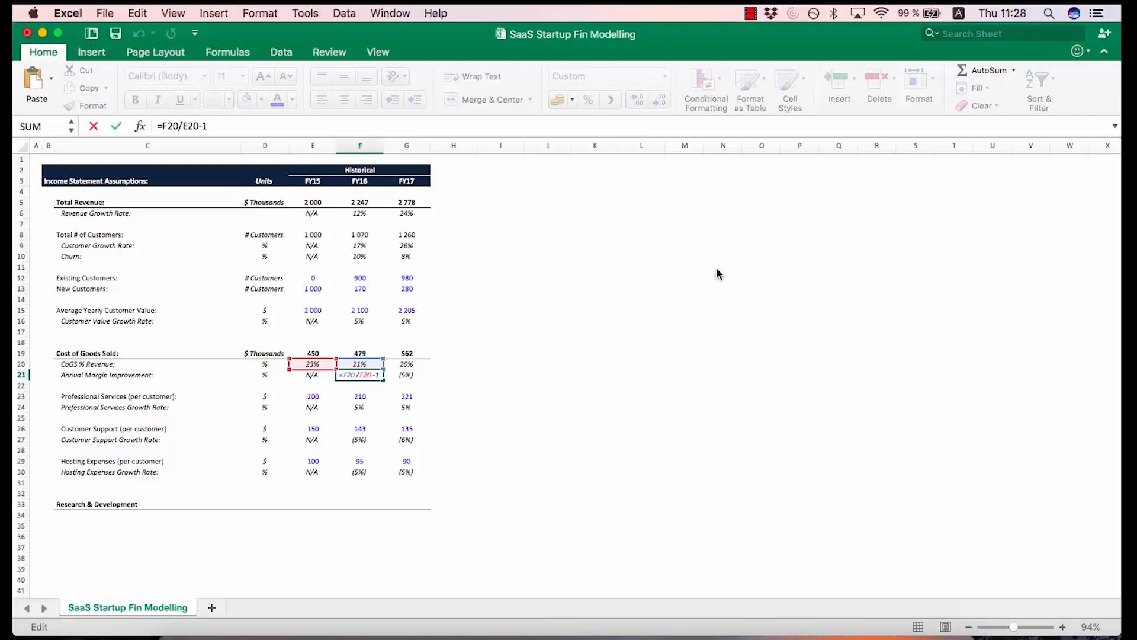
pyautogui.press('Return')
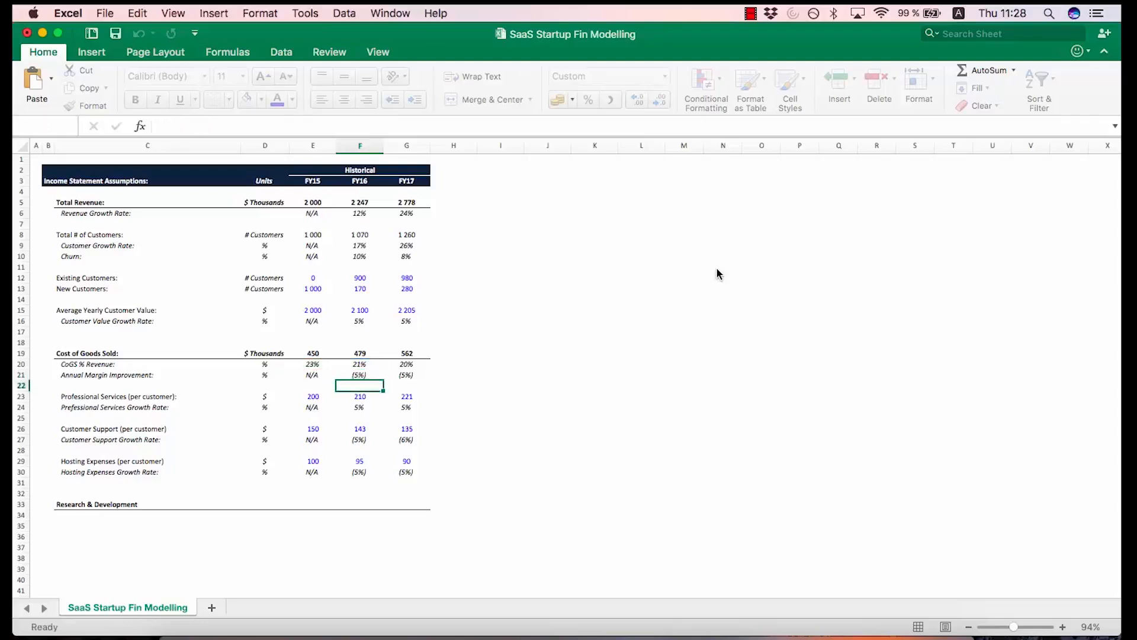
# Copy the "$ Thousands" unit from the Cost of Goods Sold row to D33 in the Research & Development row
pyautogui.press('Down')
pyautogui.press('Down')
pyautogui.press('Down')
pyautogui.press('Down')
pyautogui.press('Down')
pyautogui.press('Down')
pyautogui.press('Down')
pyautogui.press('Down')
pyautogui.press('Down')
pyautogui.press('Down')
pyautogui.press('Down')
pyautogui.press('Left')
pyautogui.press('Left')
pyautogui.press('Left')
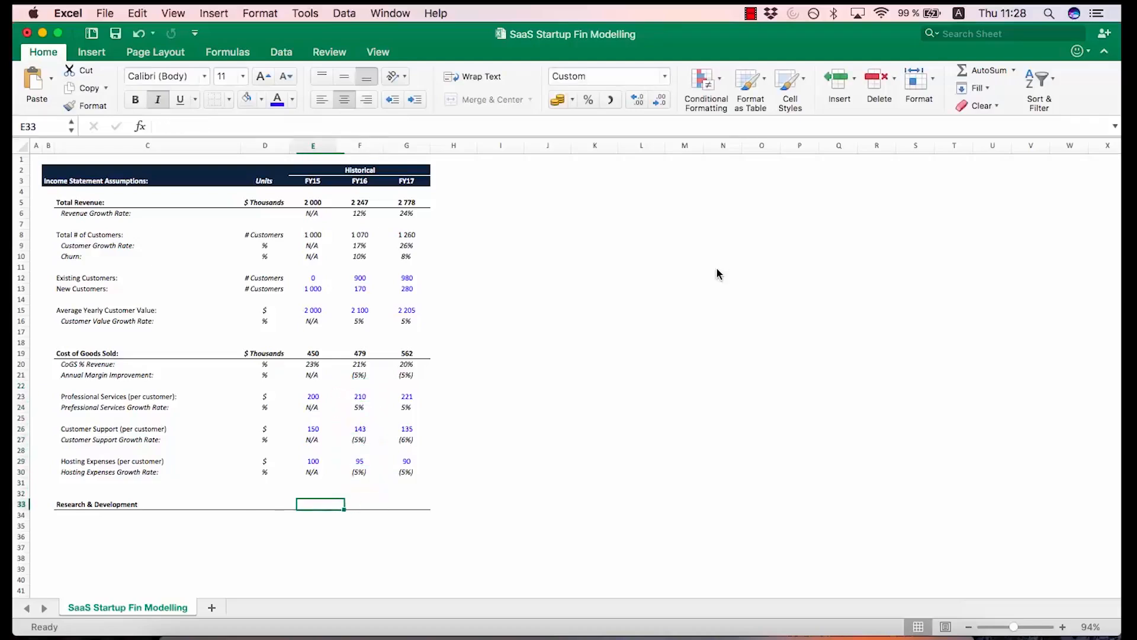
pyautogui.press('Down')
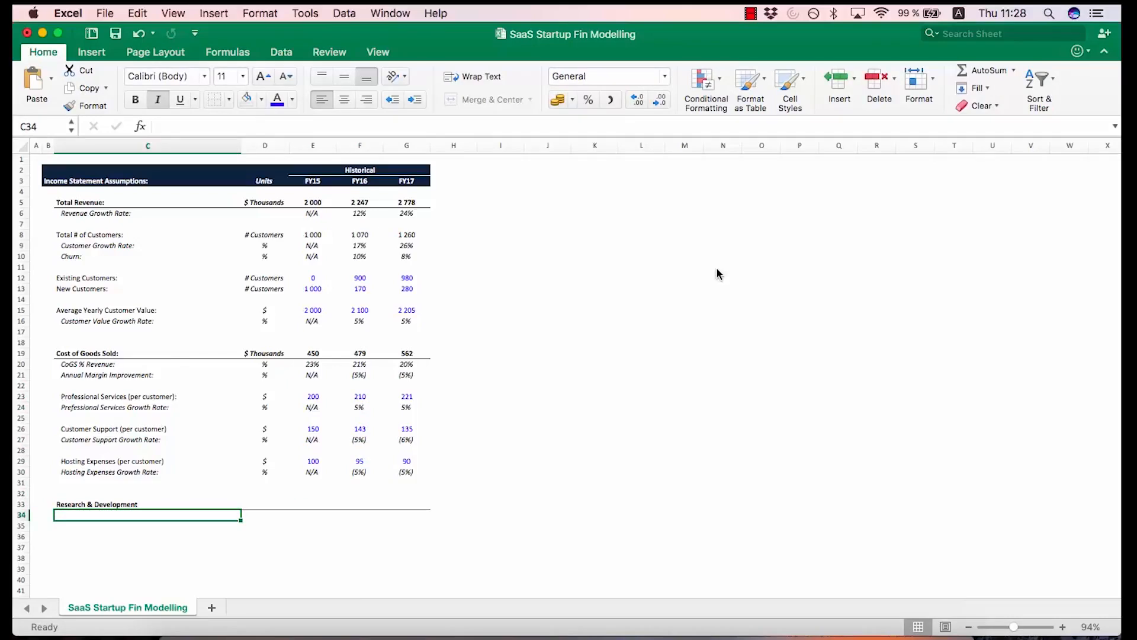
pyautogui.press('Right')
pyautogui.press('Up')
pyautogui.press('Up')
pyautogui.press('Up')
pyautogui.press('Up')
pyautogui.press('Up')
pyautogui.press('Up')
pyautogui.press('Up')
pyautogui.press('Up')
pyautogui.press('Up')
pyautogui.press('Up')
pyautogui.press('Up')
pyautogui.press('Up')
pyautogui.press('Up')
pyautogui.press('Up')
pyautogui.press('Up')
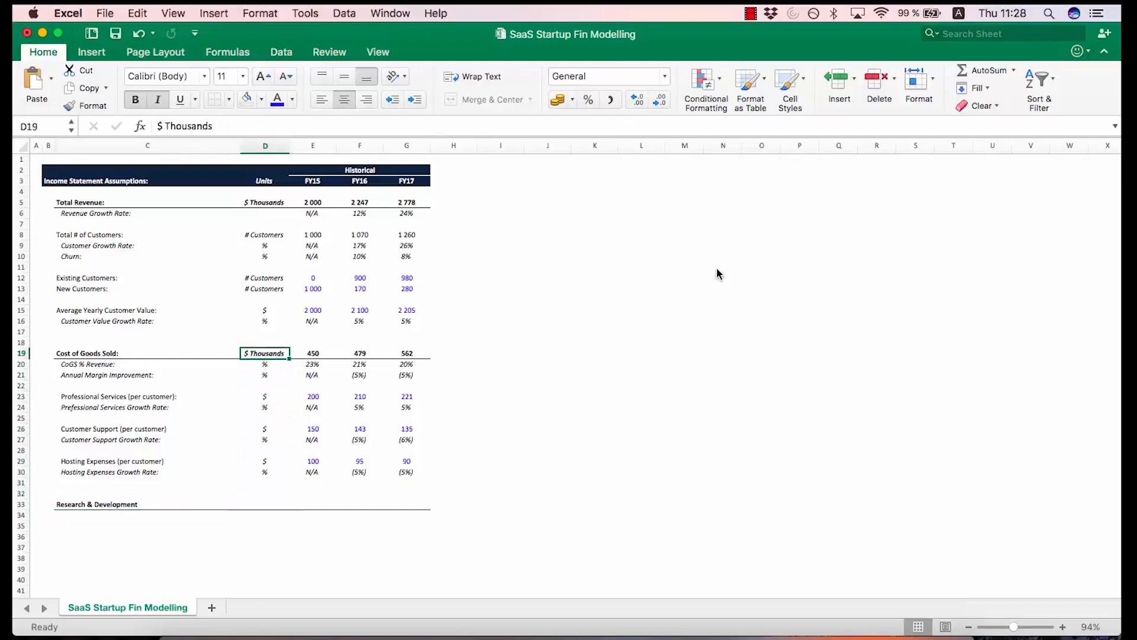
pyautogui.press('cmd+c')
pyautogui.press('Down')
pyautogui.press('Down')
pyautogui.press('Down')
pyautogui.press('Down')
pyautogui.press('Down')
pyautogui.press('Down')
pyautogui.press('Down')
pyautogui.press('Down')
pyautogui.press('Down')
pyautogui.press('Down')
pyautogui.press('Down')
pyautogui.press('Down')
pyautogui.press('Down')
pyautogui.press('Down')
pyautogui.press('cmd+v')
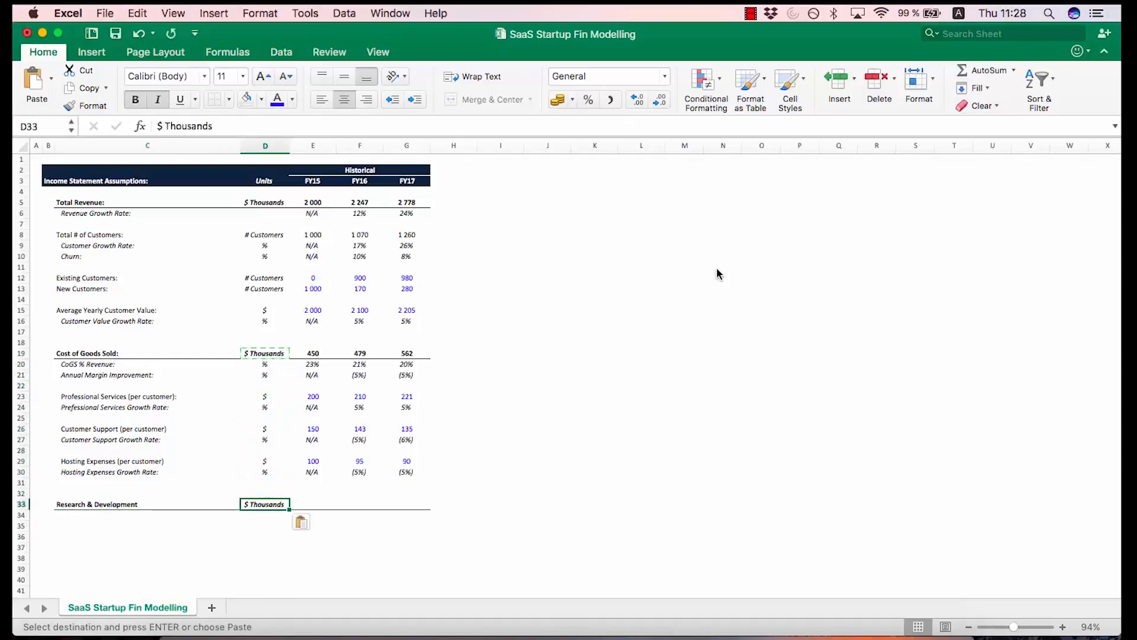
# Add the row label "R&D % Revenue:" in C34 with the unit % in D34
pyautogui.press('Down')
pyautogui.press('Left')
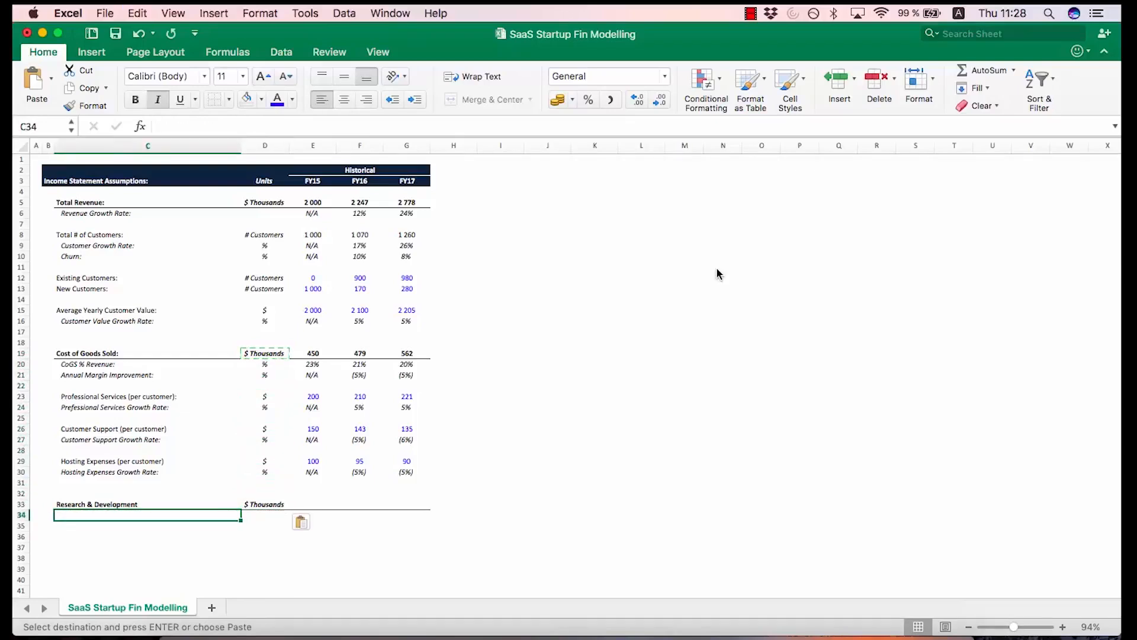
pyautogui.write('R')
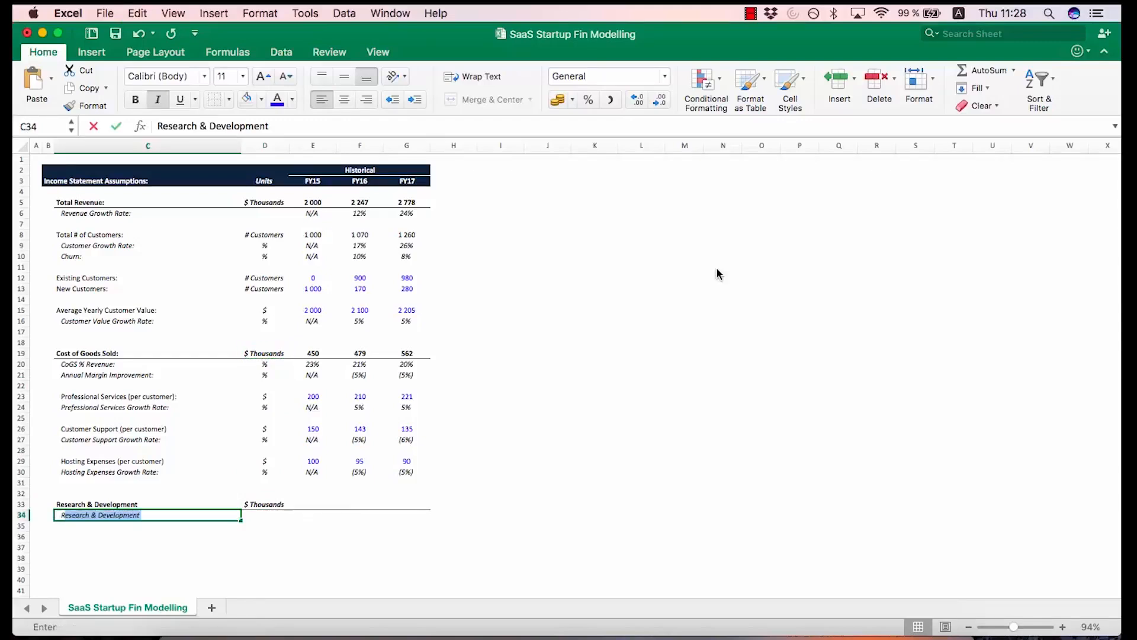
pyautogui.write('&D')
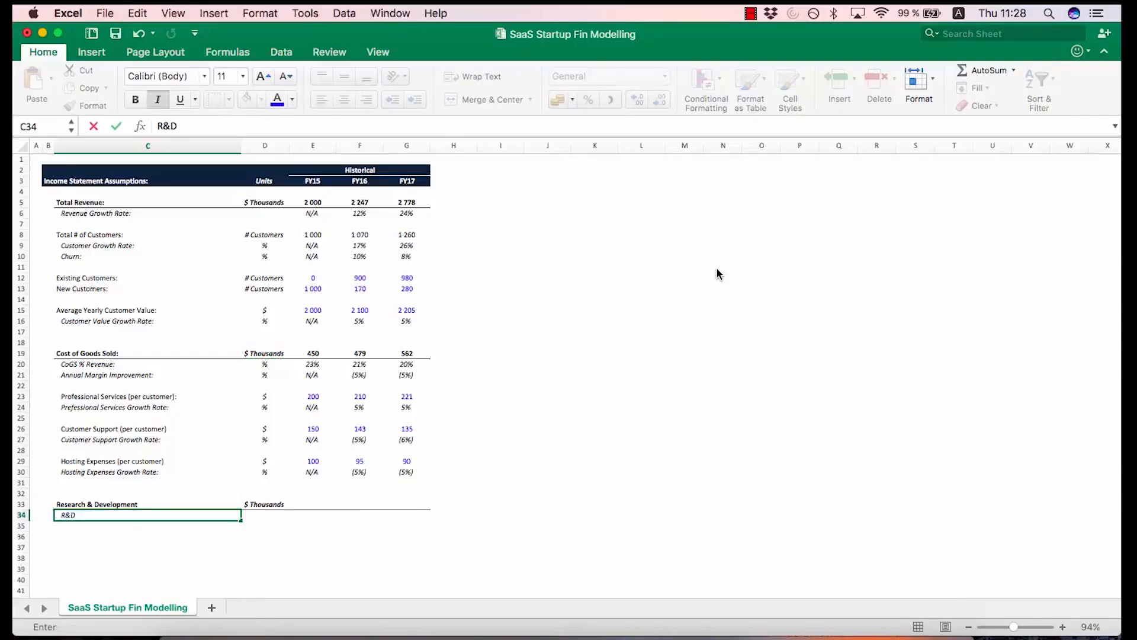
pyautogui.write(' % Revenue:')
pyautogui.press('Return')
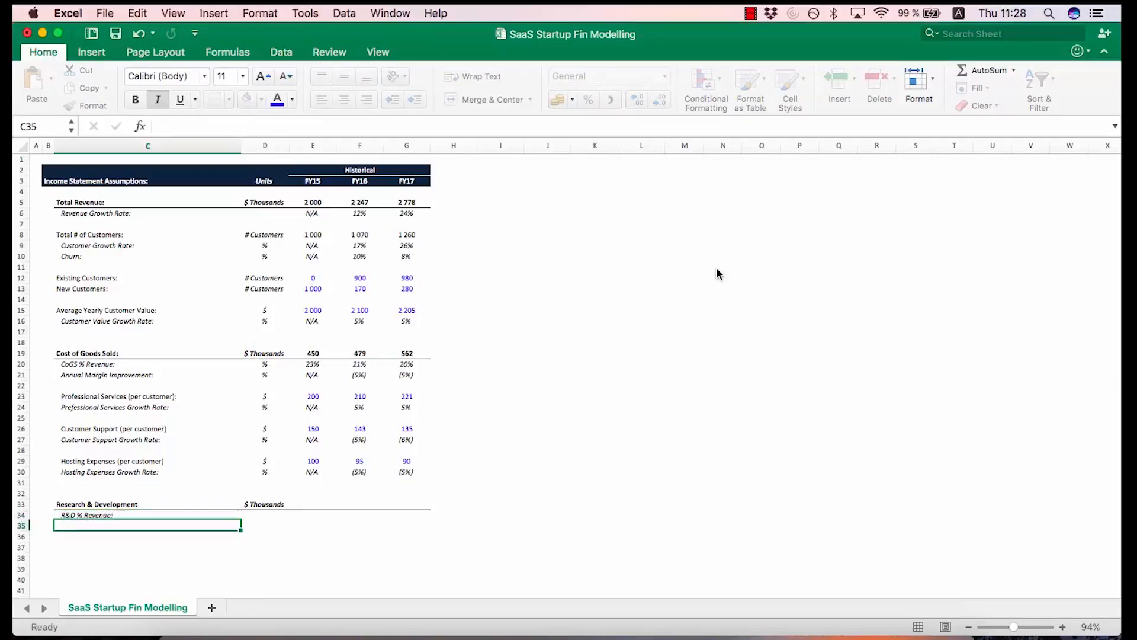
pyautogui.press('Up')
pyautogui.press('Right')
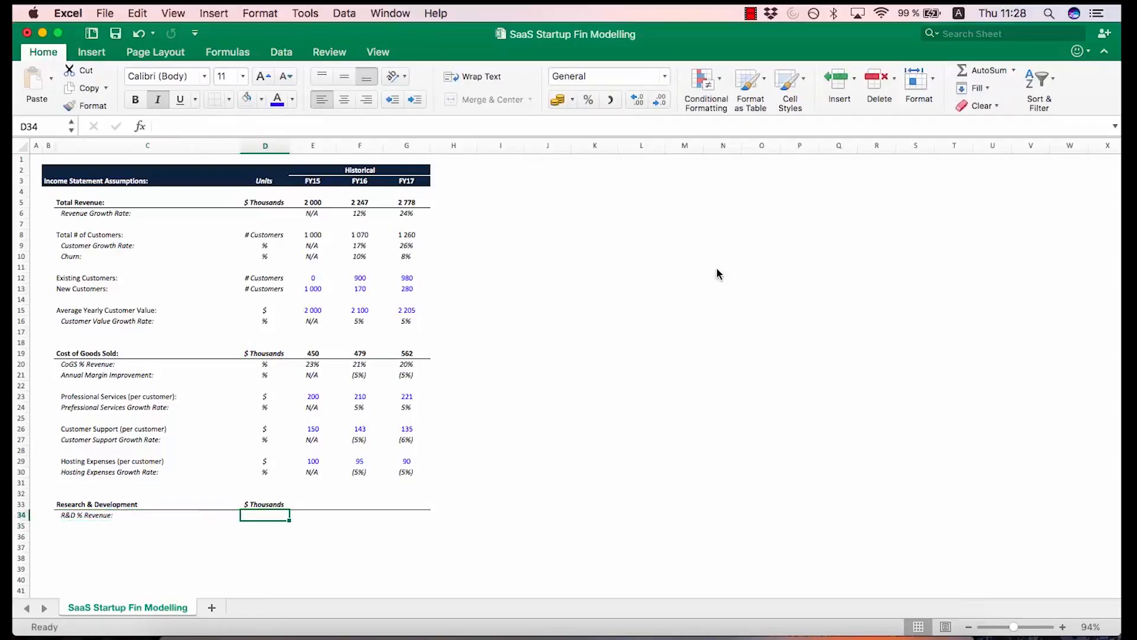
pyautogui.write('%')
pyautogui.press('Return')
pyautogui.press('Up')
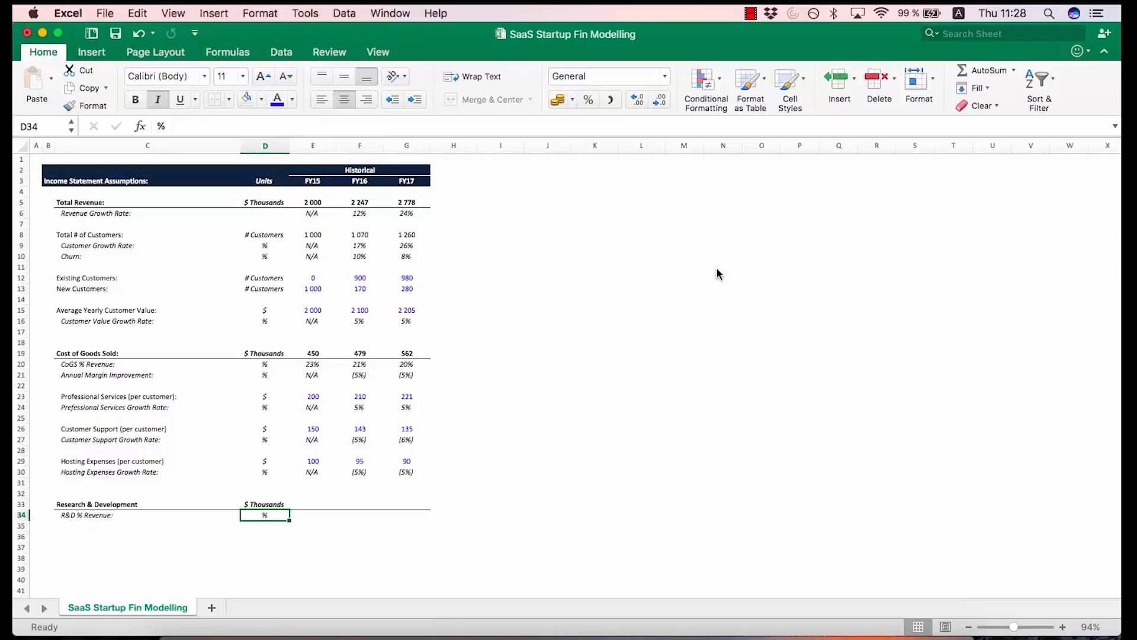
# Enter the Research & Development costs 400, 470 and 593 for FY15, FY16 and FY17 in E33:G33
pyautogui.press('Up')
pyautogui.press('Right')
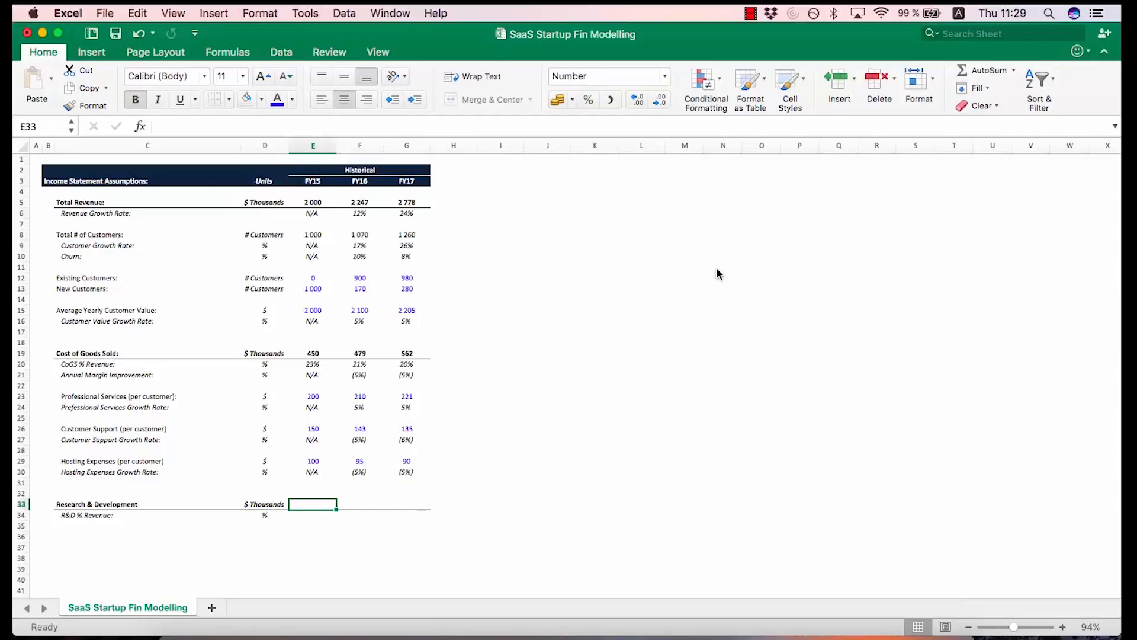
pyautogui.write('400')
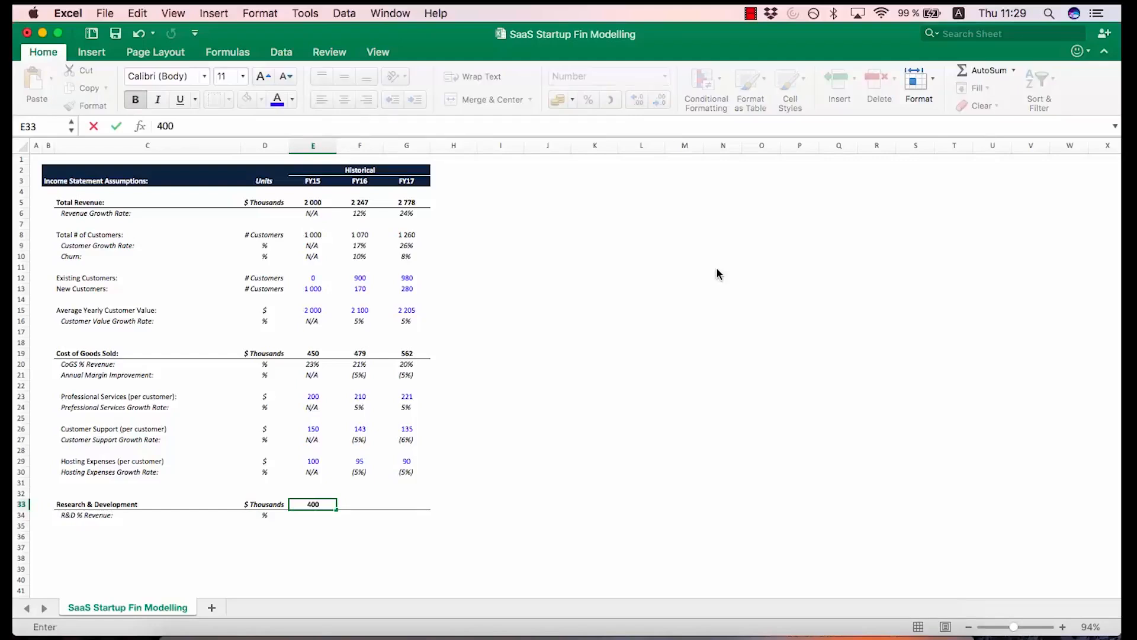
pyautogui.press('Right')
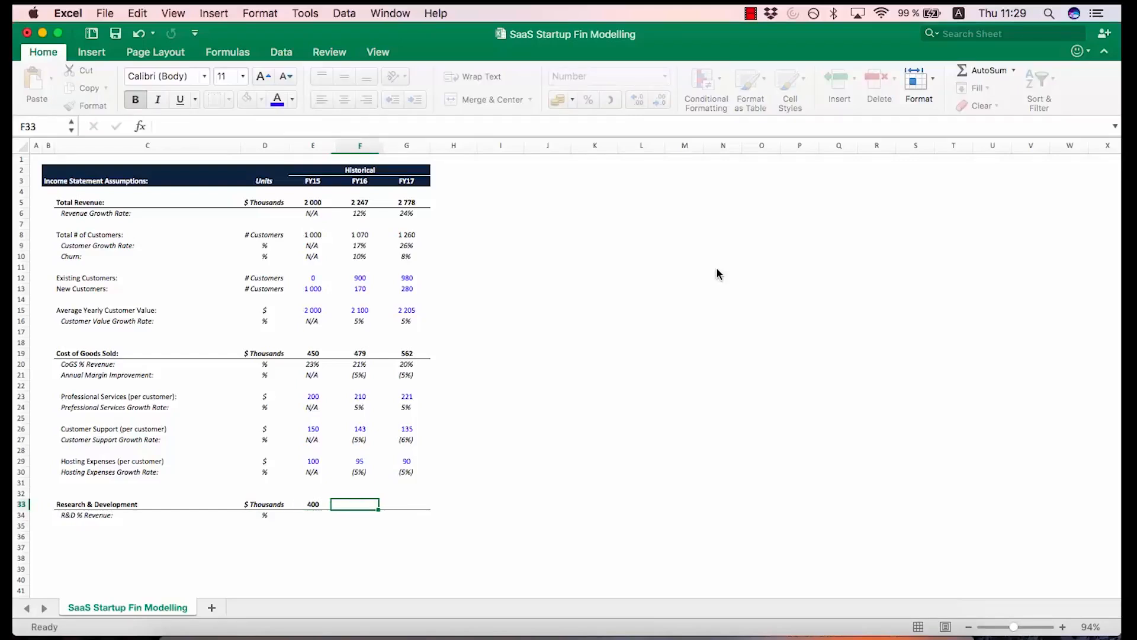
pyautogui.press('Left')
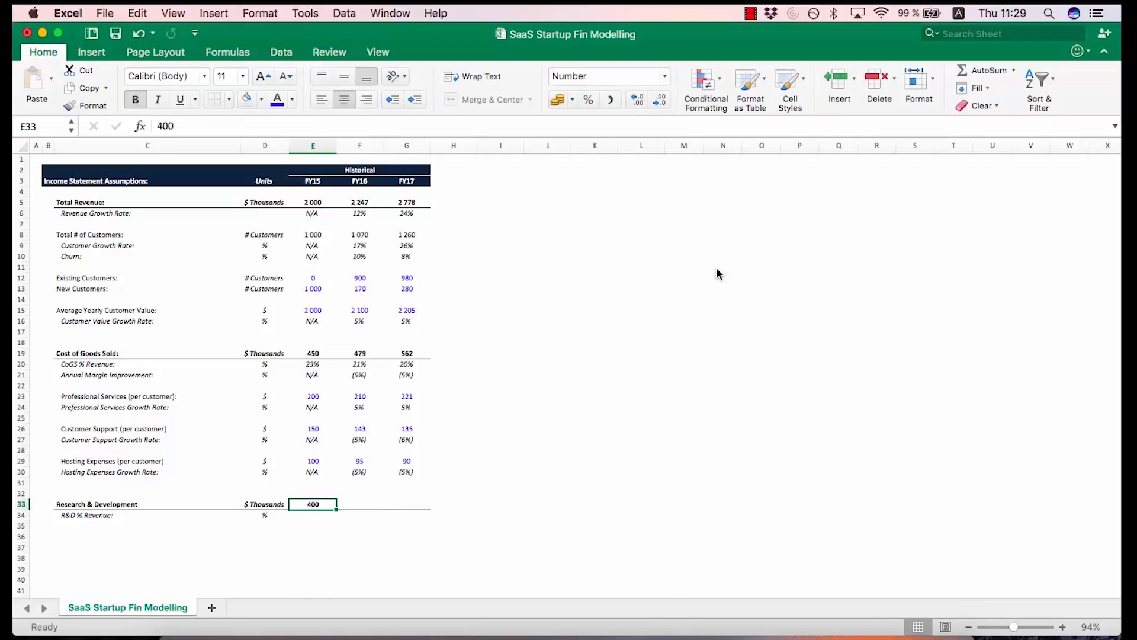
pyautogui.press('Right')
pyautogui.write('470')
pyautogui.press('Return')
pyautogui.press('Up')
pyautogui.press('Right')
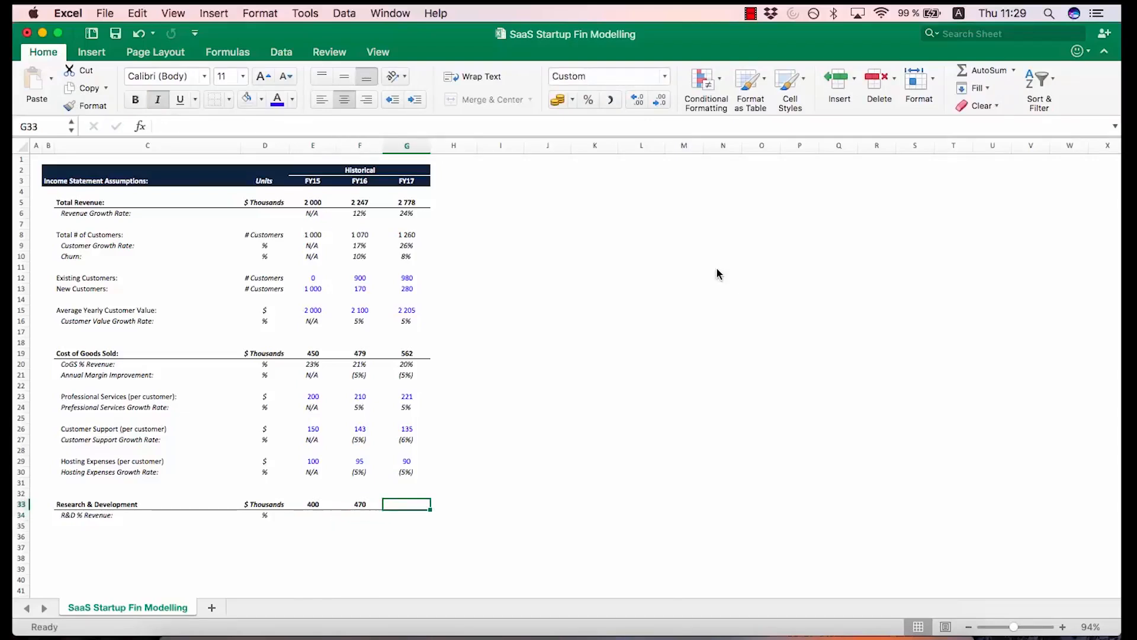
pyautogui.write('593')
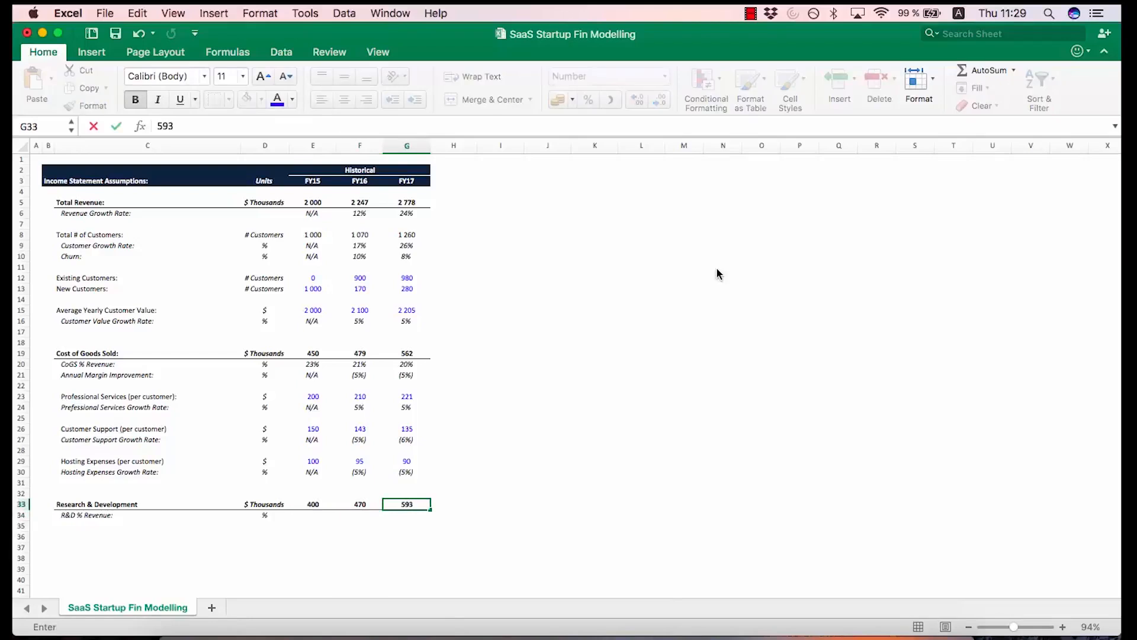
pyautogui.press('Return')
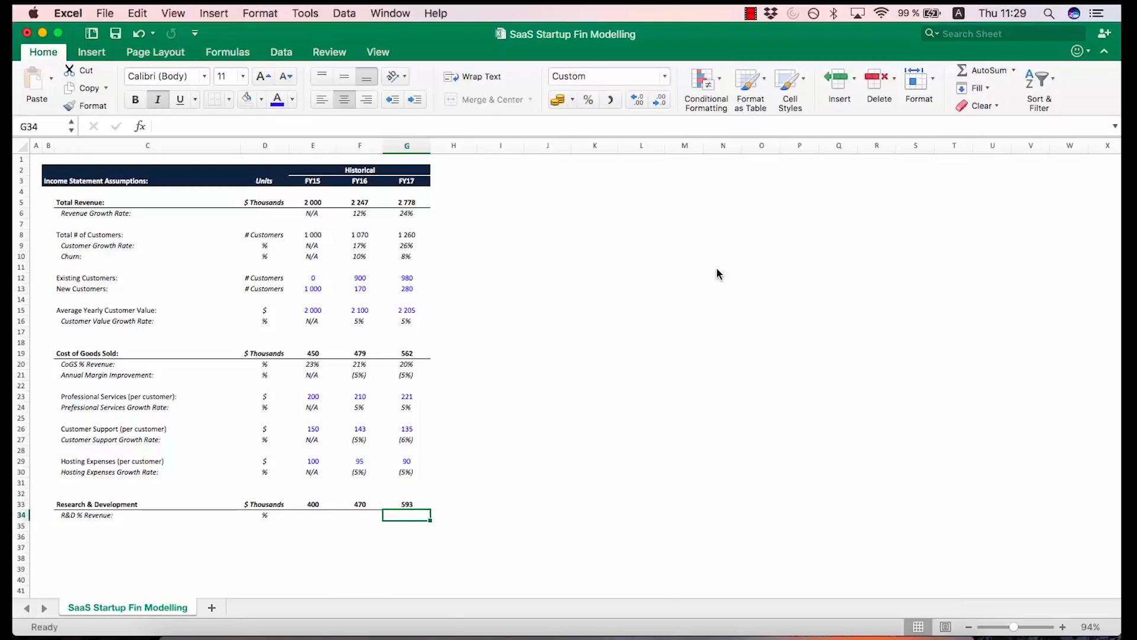
# Set the font colour of the Research & Development inputs in E33:G33 to the recently used blue
pyautogui.press('Left')
pyautogui.press('Left')
pyautogui.press('Up')
pyautogui.hotkey('shift', 'Right')
pyautogui.hotkey('shift', 'Right')
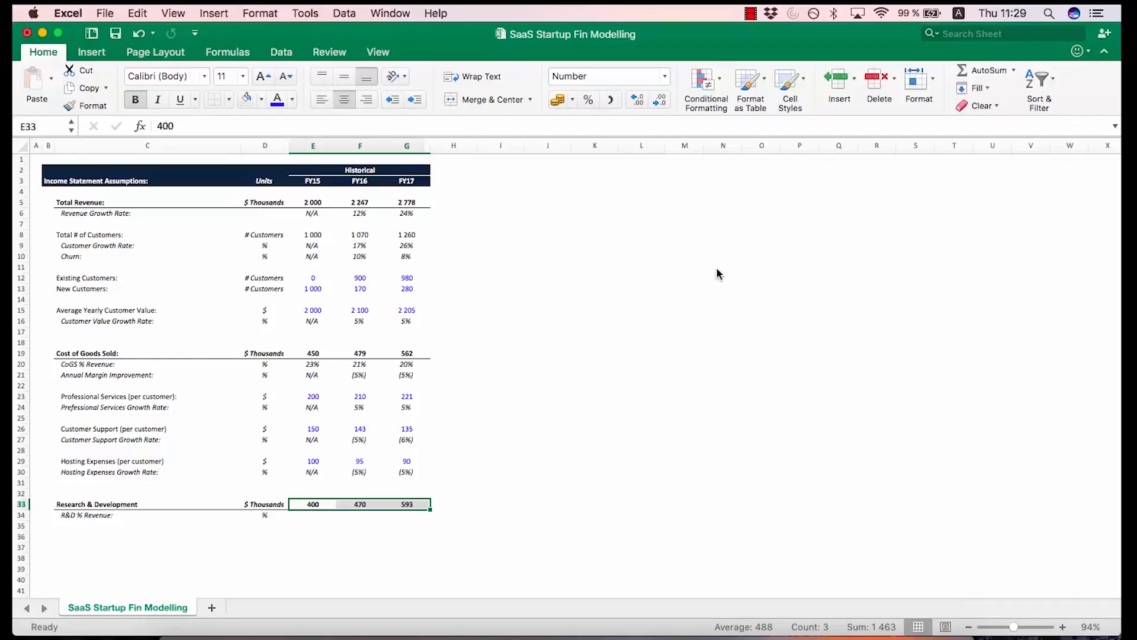
pyautogui.click(292, 99)
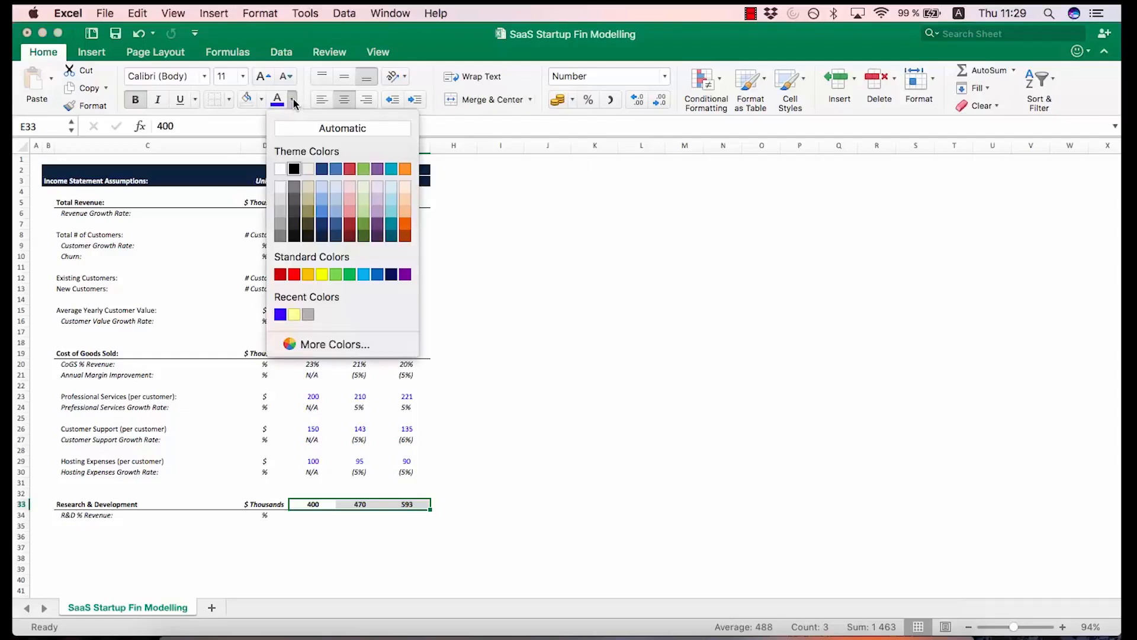
pyautogui.click(281, 314)
# Enter the FY15 R&D % Revenue formula =E33/E5 in E34
pyautogui.press('Down')
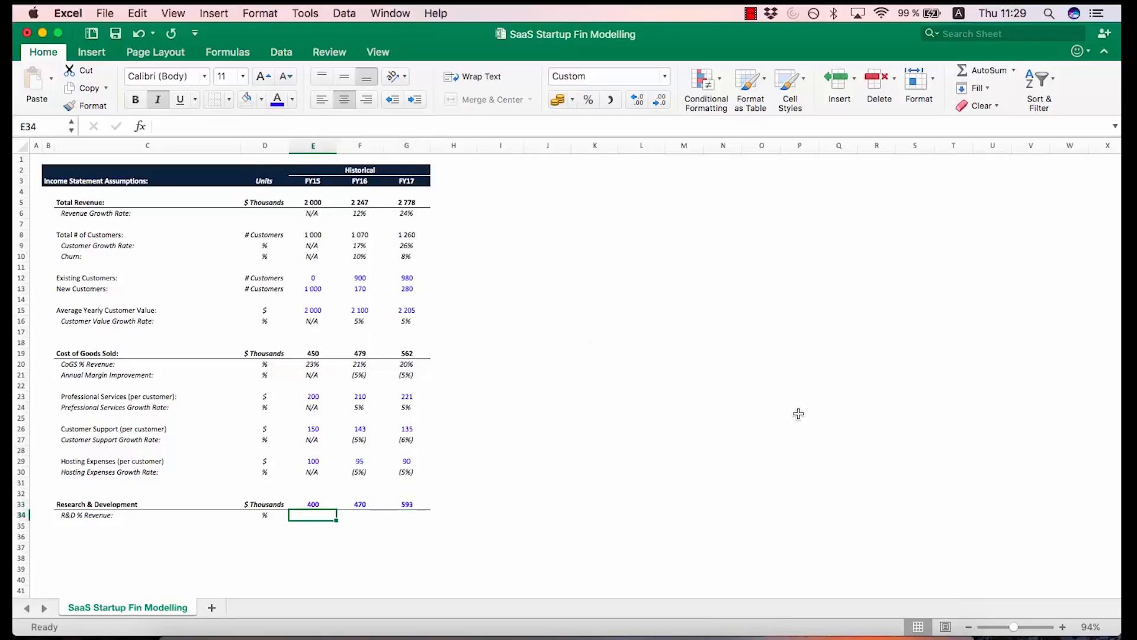
pyautogui.press('Left')
pyautogui.press('Right')
pyautogui.write('=')
pyautogui.press('Escape')
pyautogui.write('=')
pyautogui.press('Up')
pyautogui.write('/')
pyautogui.press('Up')
pyautogui.press('Up')
pyautogui.press('Up')
pyautogui.press('Up')
pyautogui.press('Up')
pyautogui.press('Up')
pyautogui.press('Up')
pyautogui.press('Up')
pyautogui.press('Up')
pyautogui.press('Up')
pyautogui.press('Up')
pyautogui.press('Up')
pyautogui.press('Up')
pyautogui.press('Up')
pyautogui.press('Up')
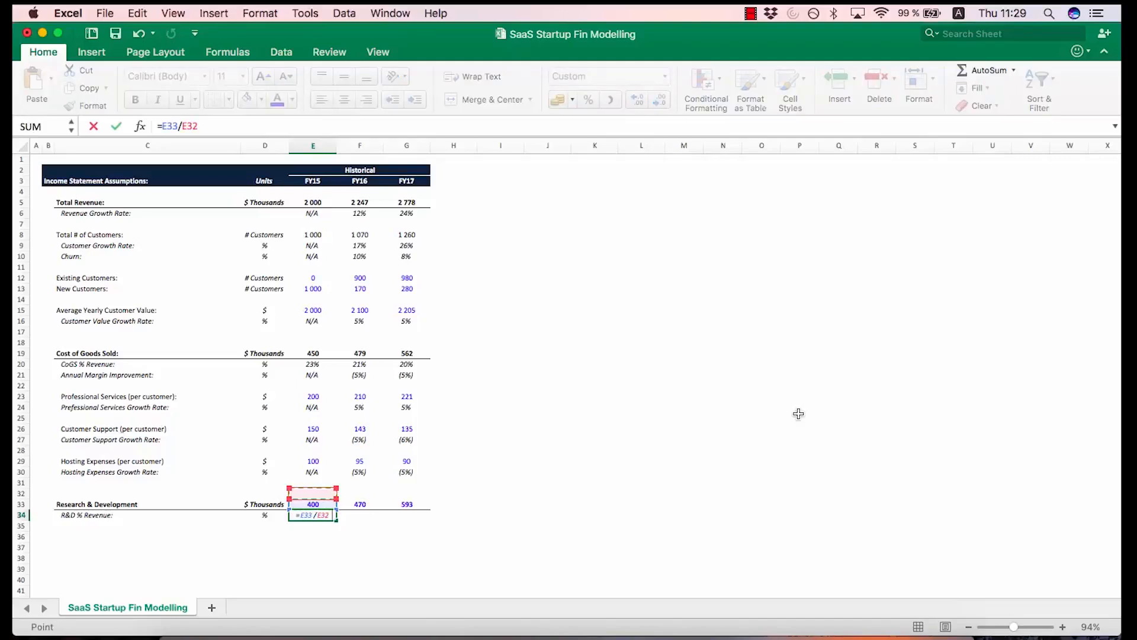
pyautogui.press('Up')
pyautogui.press('Up')
pyautogui.press('Up')
pyautogui.press('Up')
pyautogui.press('Up')
pyautogui.press('Up')
pyautogui.press('Up')
pyautogui.press('Up')
pyautogui.press('Up')
pyautogui.press('Up')
pyautogui.press('Up')
pyautogui.press('Up')
pyautogui.press('Up')
pyautogui.press('Up')
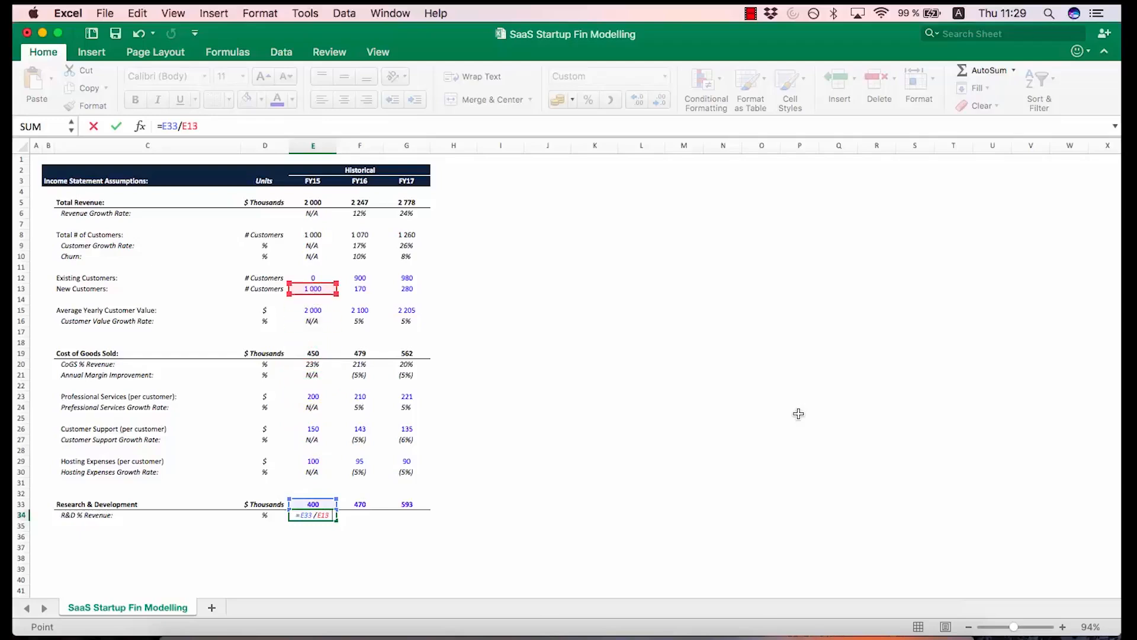
pyautogui.press('Return')
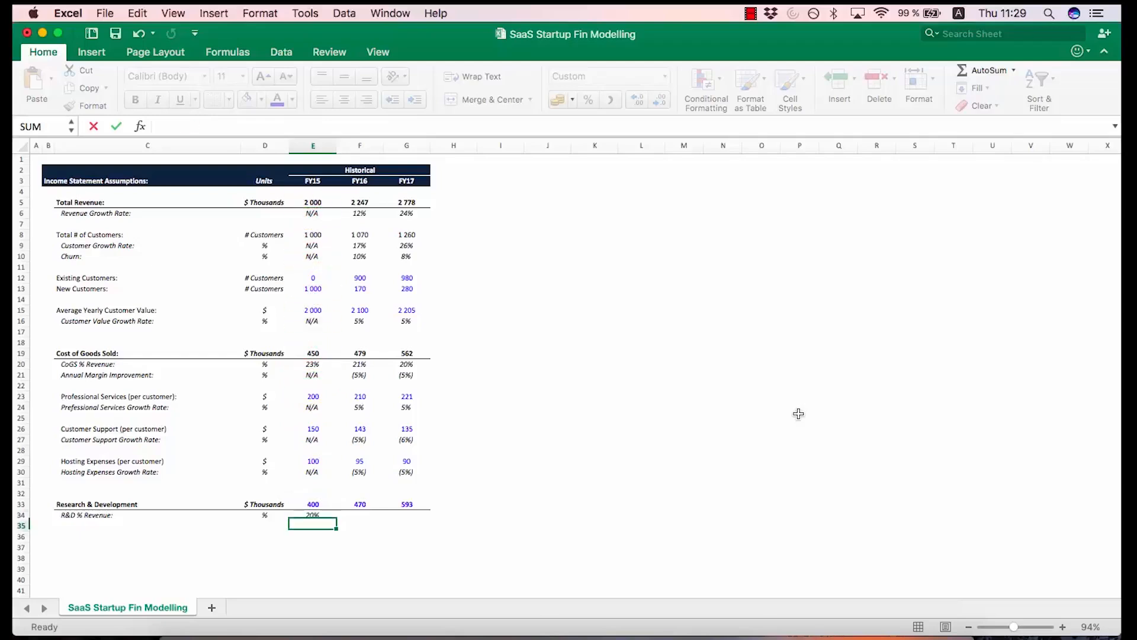
# Copy the R&D % Revenue formula from E34 across to FY16 and FY17 in F34:G34
pyautogui.press('Up')
pyautogui.press('super+c')
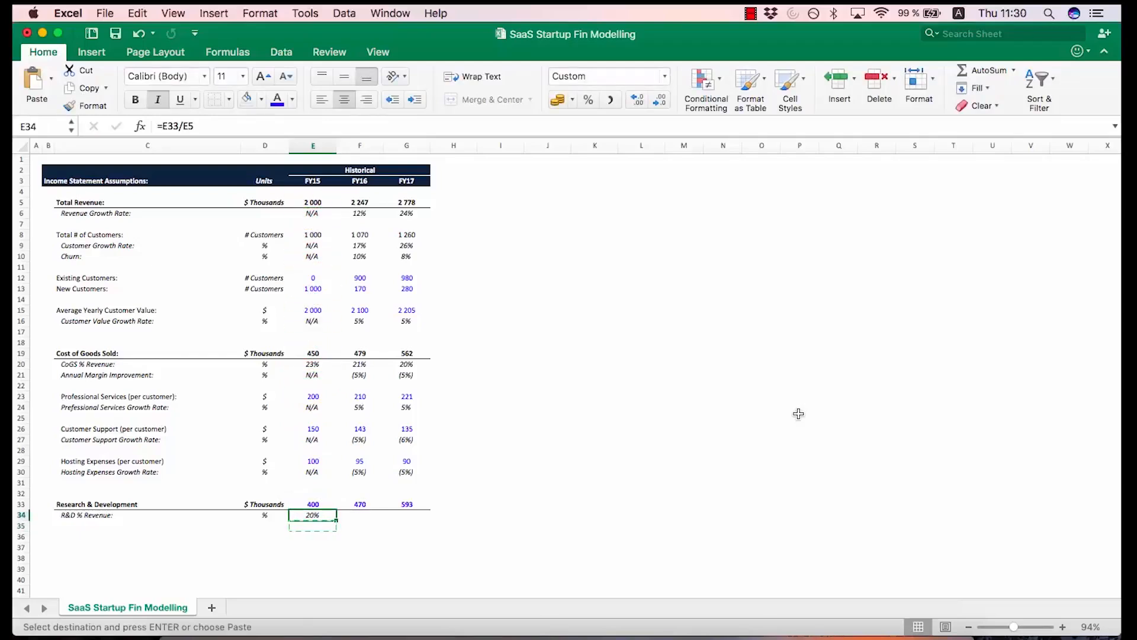
pyautogui.hotkey('shift', 'Right')
pyautogui.hotkey('shift', 'Right')
pyautogui.press('super+v')
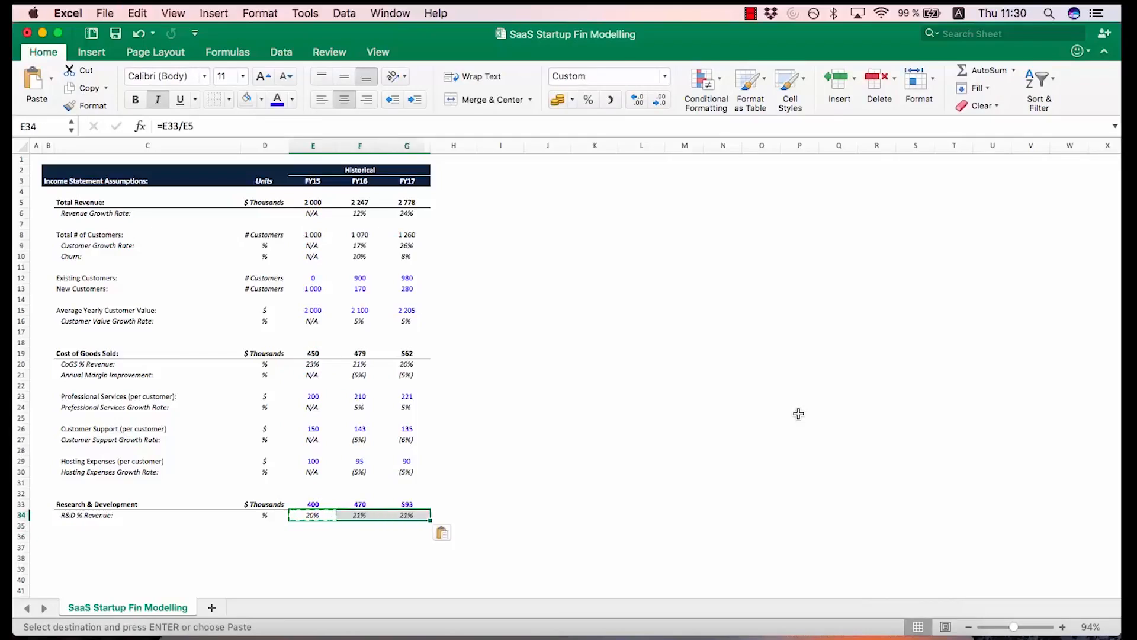
pyautogui.press('Escape')
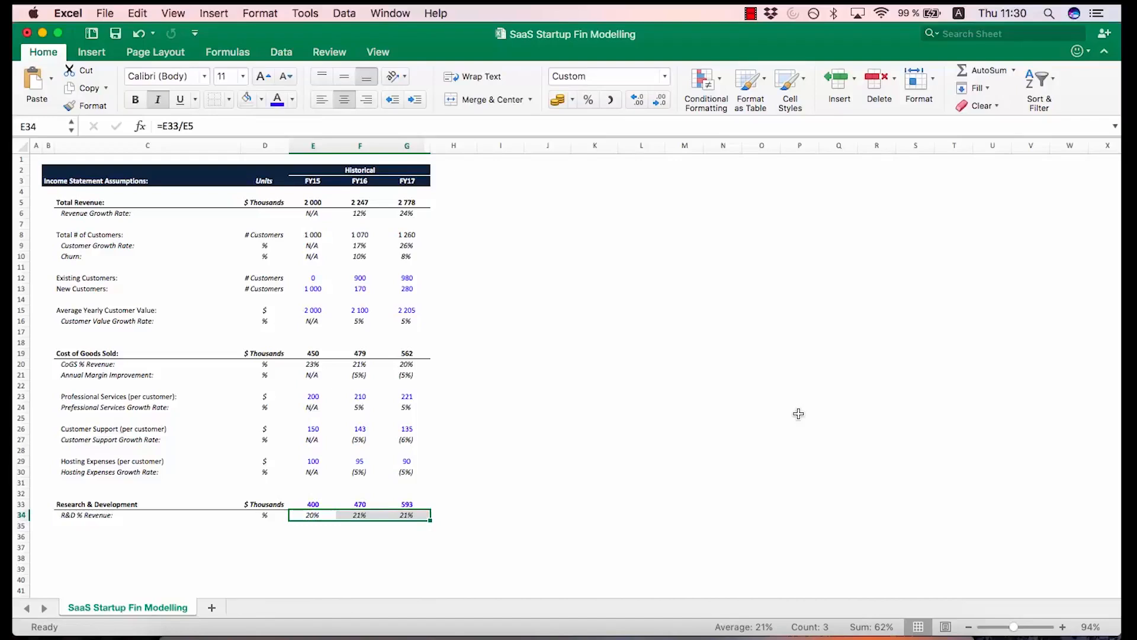
# Enter the section heading "Sales & Marketing" in C37
pyautogui.press('Left')
pyautogui.press('Left')
pyautogui.press('Up')
pyautogui.press('Down')
pyautogui.press('Down')
pyautogui.press('Down')
pyautogui.write('Sales')
pyautogui.press('Escape')
pyautogui.press('Down')
pyautogui.write('Sales &')
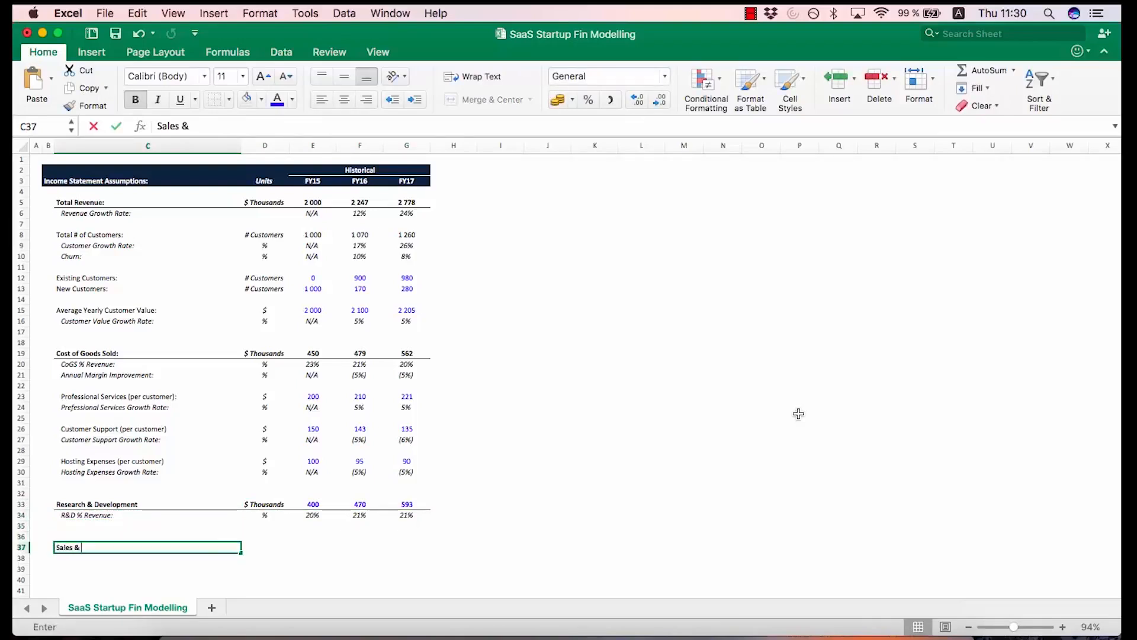
pyautogui.write(' Marketing')
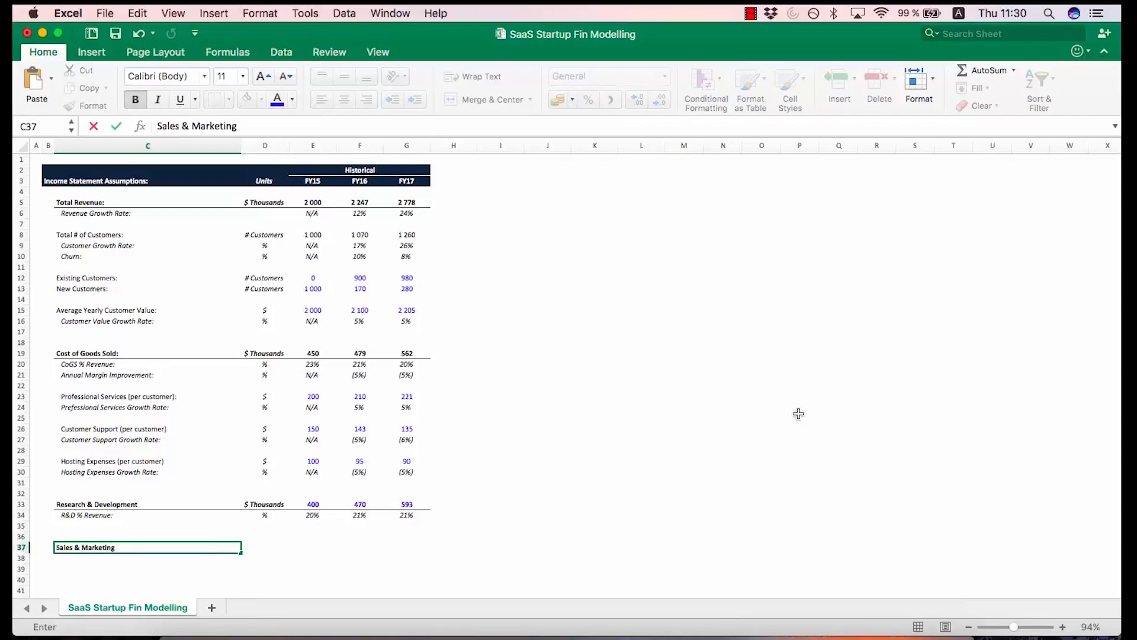
pyautogui.press('Return')
# Apply only the formatting of the Cost of Goods Sold row C19:G19 to the Sales & Marketing row C37:G37
pyautogui.press('Up')
pyautogui.press('Up')
pyautogui.press('Up')
pyautogui.press('Up')
pyautogui.press('Up')
pyautogui.press('Up')
pyautogui.press('Up')
pyautogui.press('Up')
pyautogui.press('Up')
pyautogui.press('Up')
pyautogui.press('Up')
pyautogui.press('Up')
pyautogui.press('Up')
pyautogui.press('Up')
pyautogui.press('Up')
pyautogui.press('Up')
pyautogui.press('Up')
pyautogui.press('Up')
pyautogui.press('Up')
pyautogui.press('Up')
pyautogui.press('Up')
pyautogui.press('Down')
pyautogui.press('Down')
pyautogui.hotkey('shift', 'Right')
pyautogui.hotkey('shift', 'Right')
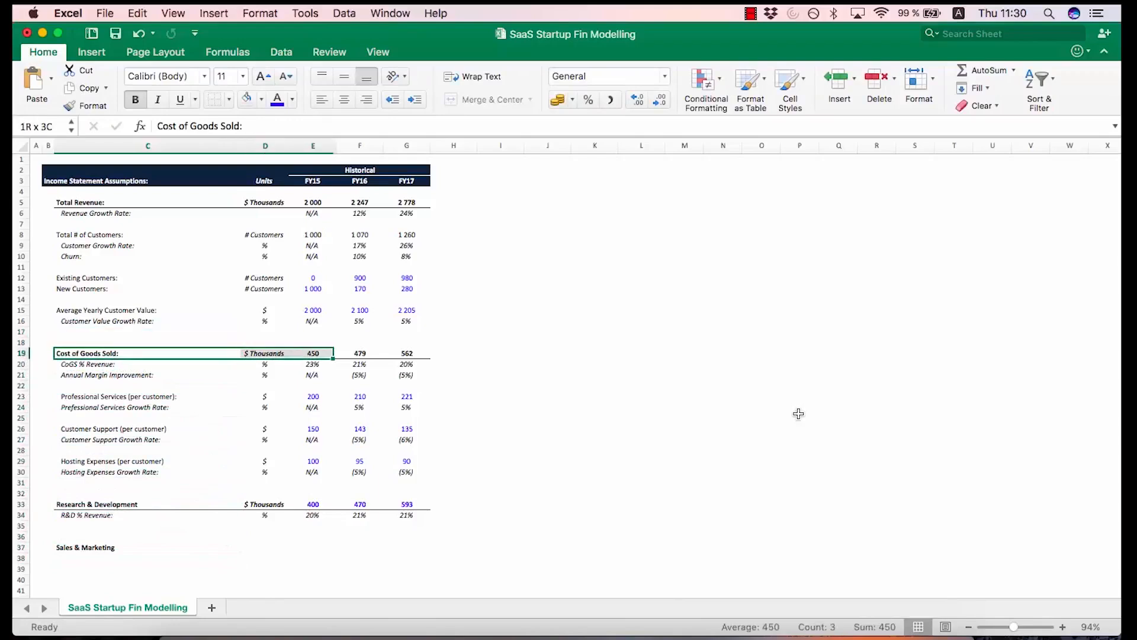
pyautogui.hotkey('shift', 'Right')
pyautogui.hotkey('shift', 'Right')
pyautogui.press('super+c')
pyautogui.press('Down')
pyautogui.press('Down')
pyautogui.press('Down')
pyautogui.press('Down')
pyautogui.press('Down')
pyautogui.press('Down')
pyautogui.press('Down')
pyautogui.press('Down')
pyautogui.press('Down')
pyautogui.press('Down')
pyautogui.press('Down')
pyautogui.press('Down')
pyautogui.press('Down')
pyautogui.press('Down')
pyautogui.press('Down')
pyautogui.press('Down')
pyautogui.press('Down')
pyautogui.press('Down')
pyautogui.hotkey('shift', 'Right')
pyautogui.hotkey('shift', 'Right')
pyautogui.hotkey('shift', 'Right')
pyautogui.hotkey('shift', 'Right')
pyautogui.press('ctrl+super+v')
pyautogui.press('t')
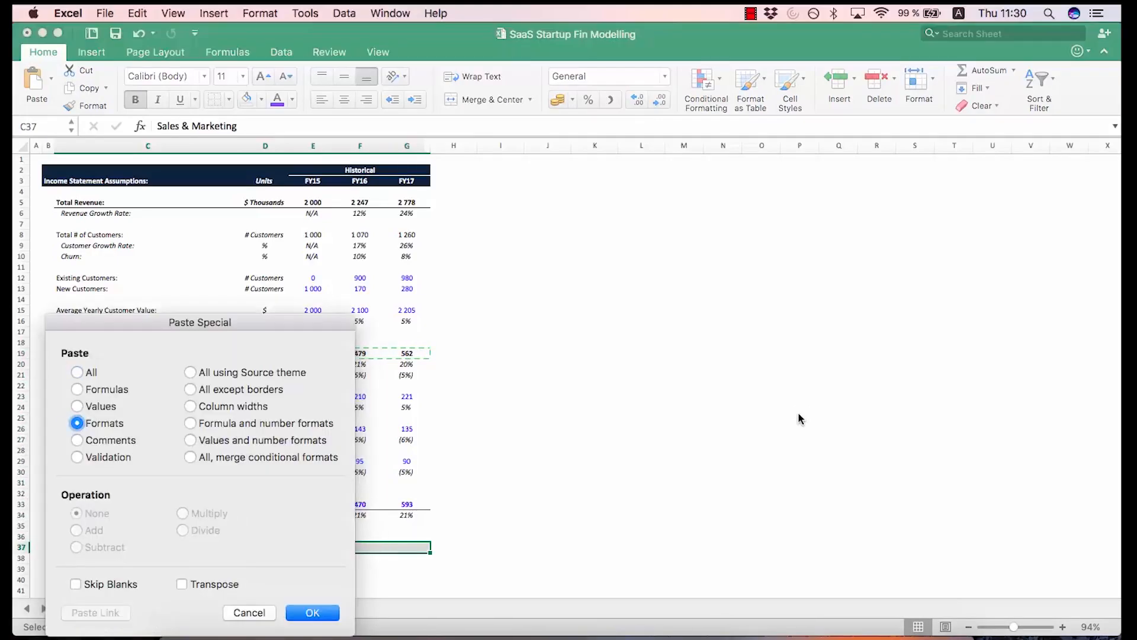
pyautogui.press('Return')
pyautogui.press('Down')
pyautogui.press('Down')
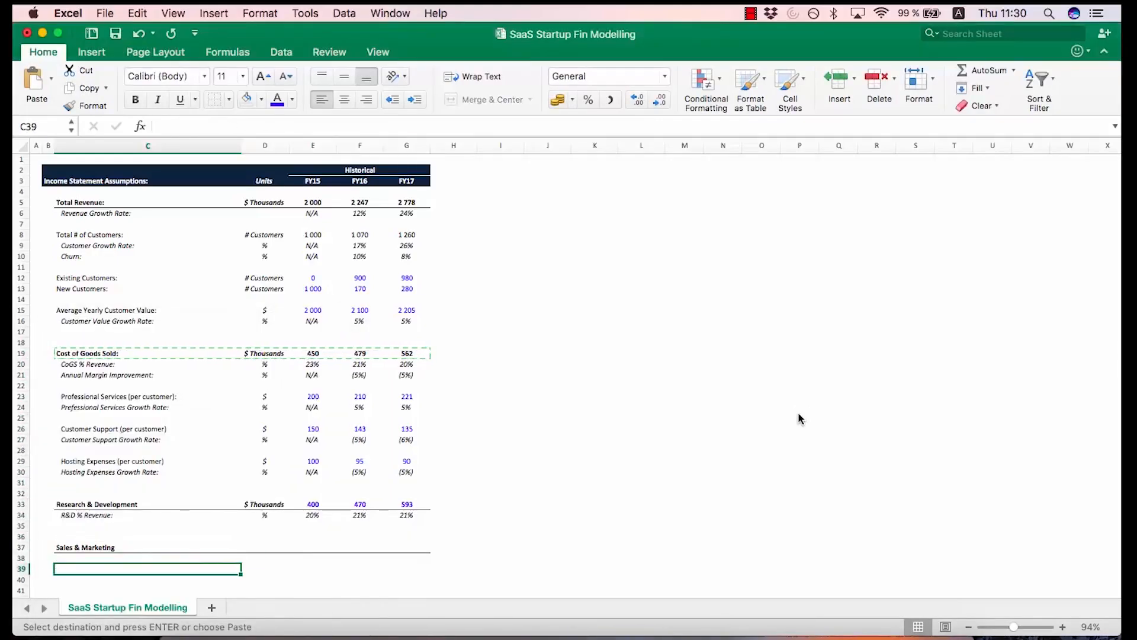
pyautogui.press('Escape')
# Copy the "$ Thousands" unit from the Research & Development row in D33 to D37 for Sales & Marketing
pyautogui.press('Up')
pyautogui.press('Up')
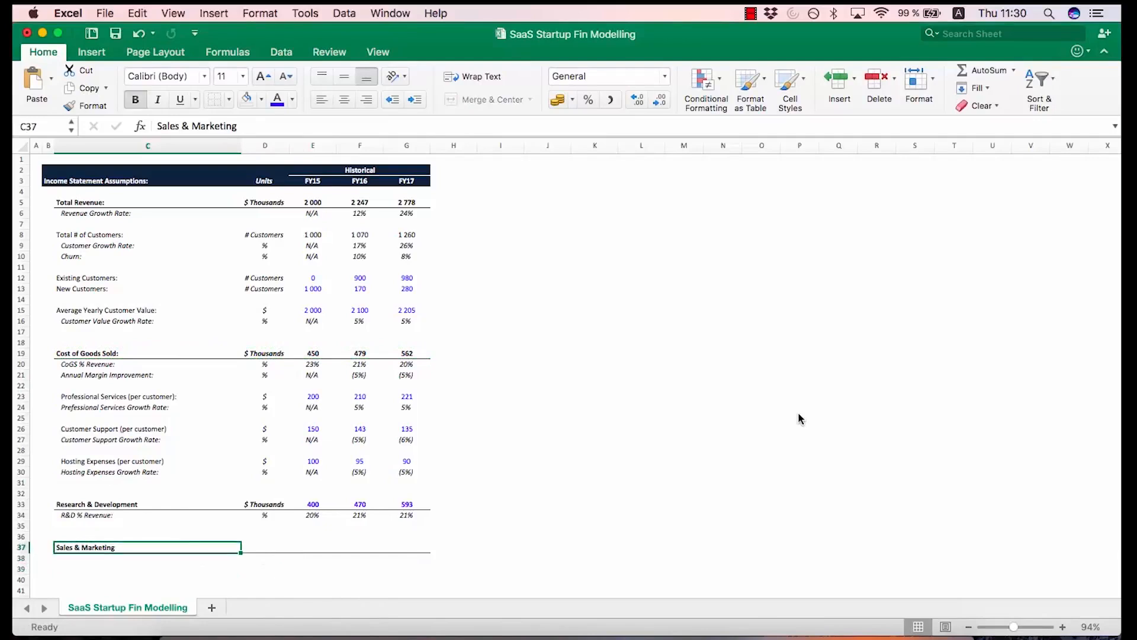
pyautogui.press('Right')
pyautogui.press('Up')
pyautogui.press('Up')
pyautogui.press('Up')
pyautogui.press('Up')
pyautogui.press('super+c')
pyautogui.press('Down')
pyautogui.press('Down')
pyautogui.press('Down')
pyautogui.press('Down')
pyautogui.press('super+v')
pyautogui.press('Right')
pyautogui.press('Escape')
# Enter the row label "Sales & Marketing (per Existing Customer):" in C39
pyautogui.press('Left')
pyautogui.press('Left')
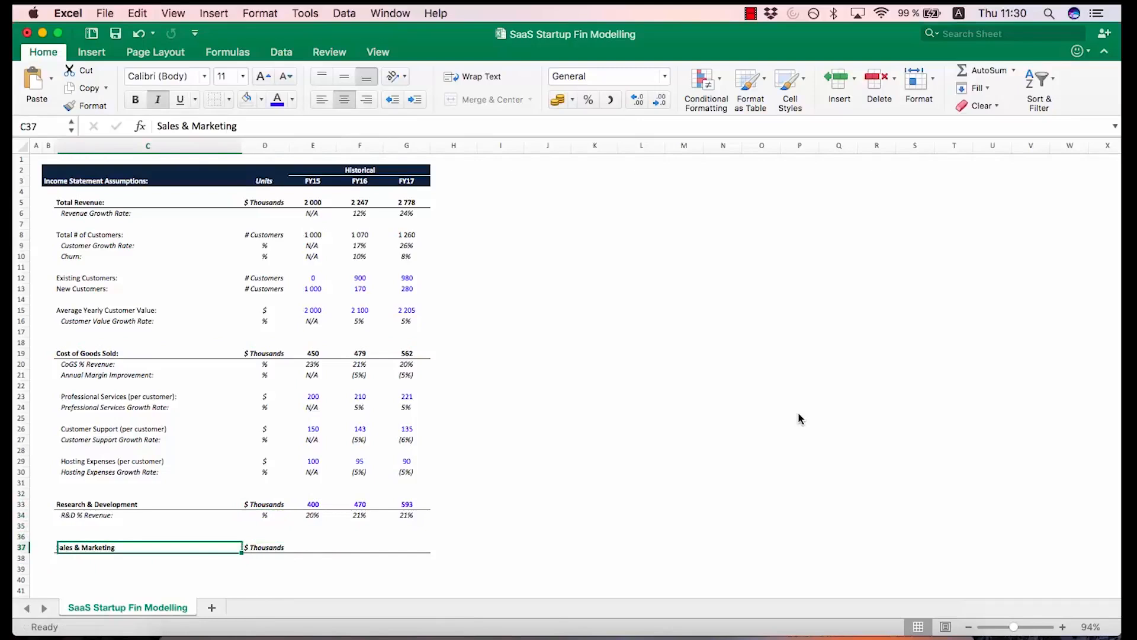
pyautogui.press('Down')
pyautogui.press('Down')
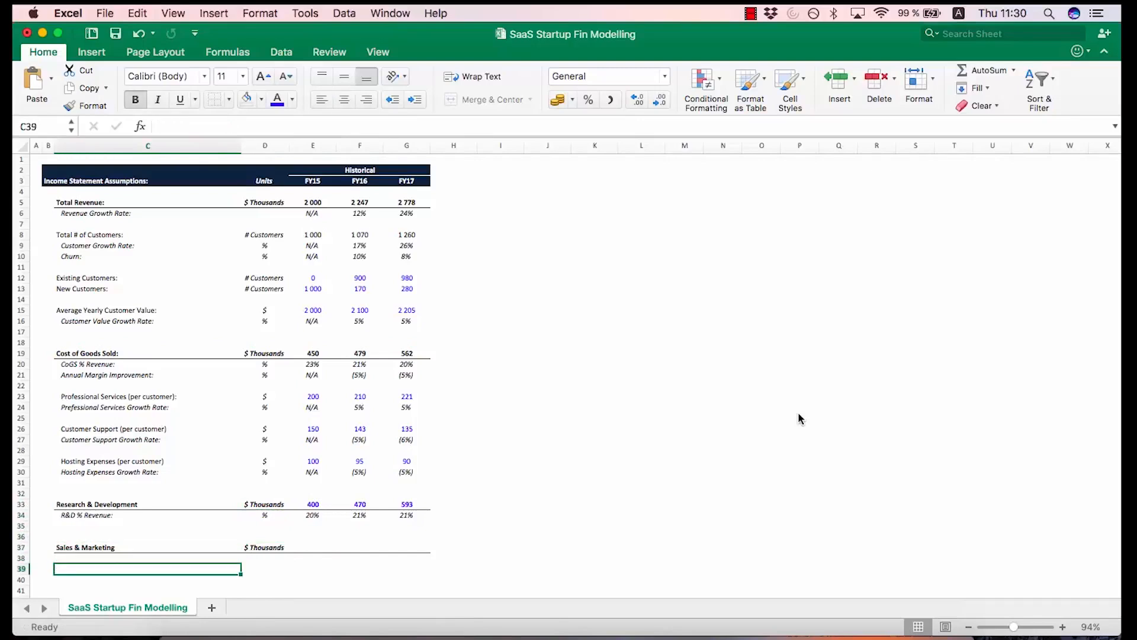
pyautogui.write('Sale')
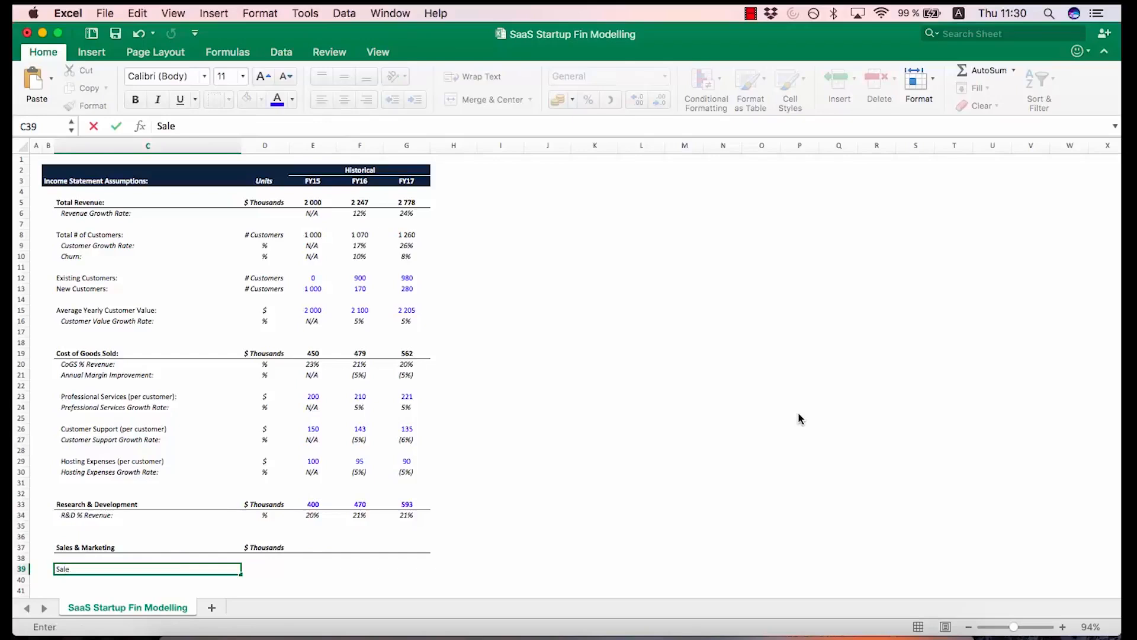
pyautogui.write('s & Marketing (per Existing Customer);')
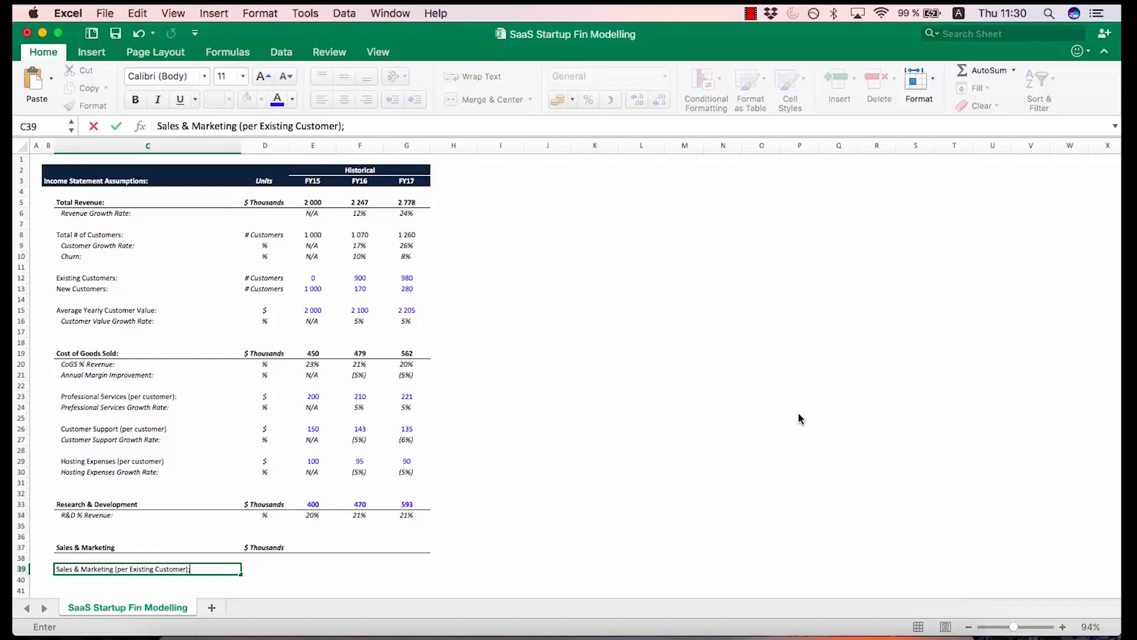
pyautogui.press('Return')
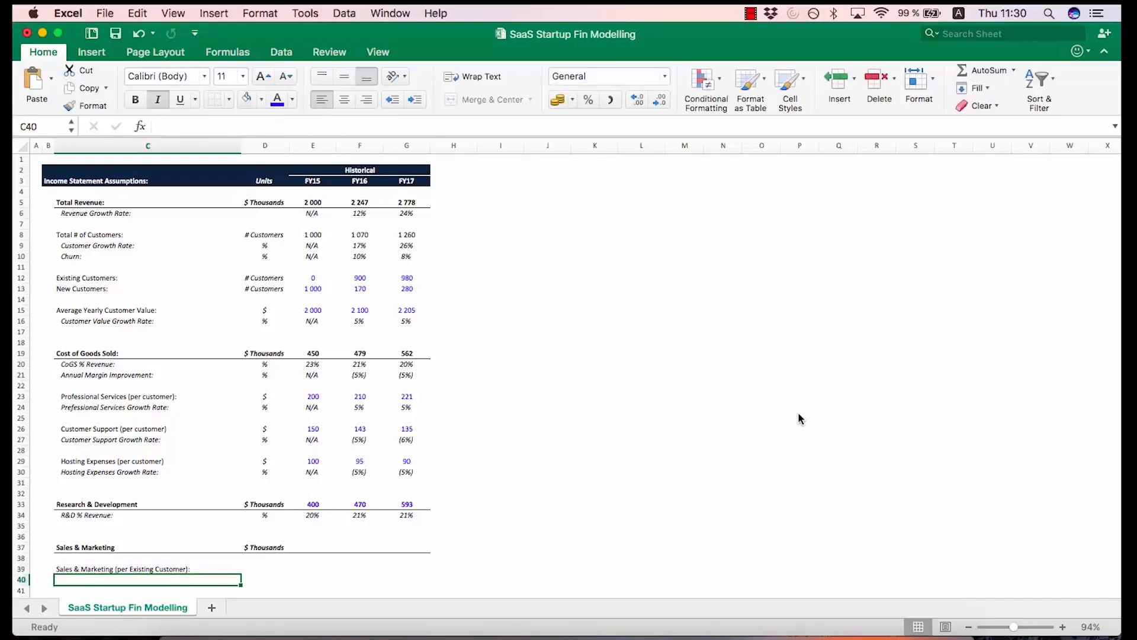
# Enter the unit "$" in D39 for the Sales & Marketing per existing customer row
pyautogui.press('Up')
pyautogui.press('Right')
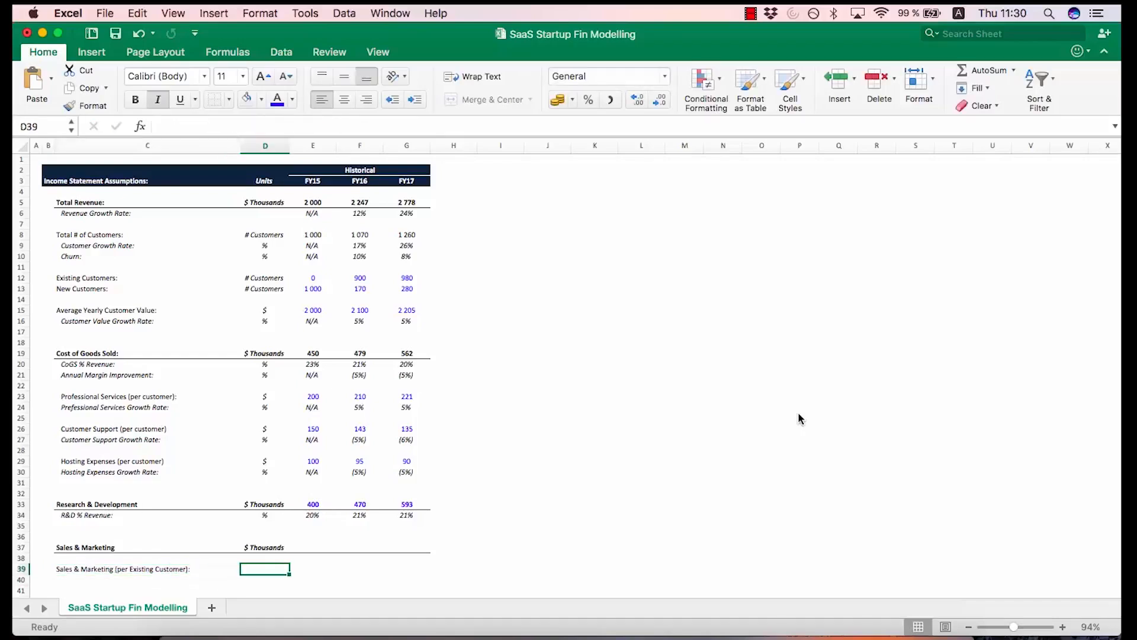
pyautogui.write('$')
pyautogui.press('Return')
# Enter the row label "Growth Rate in S&M (Per Existing Customer):" in C40
pyautogui.press('Left')
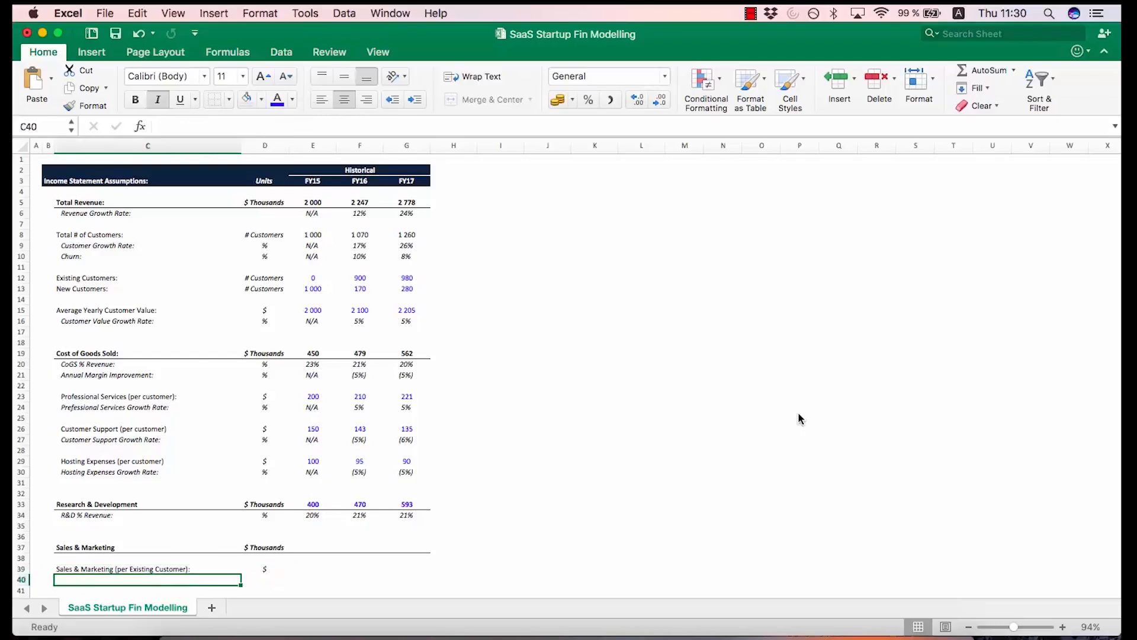
pyautogui.write('G')
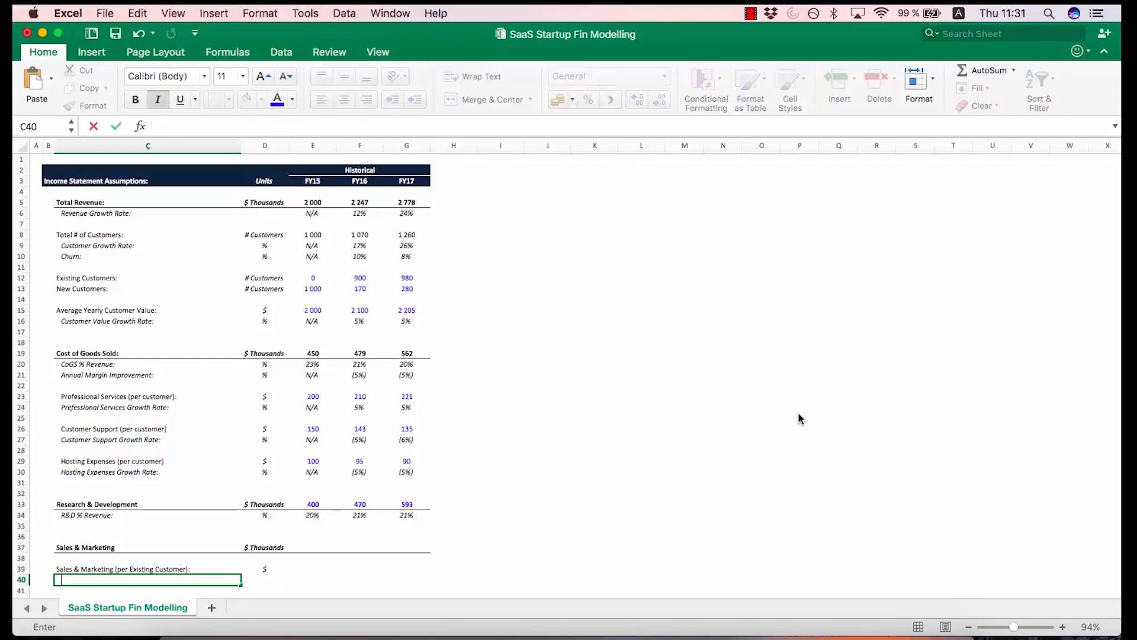
pyautogui.write('rowth Ra')
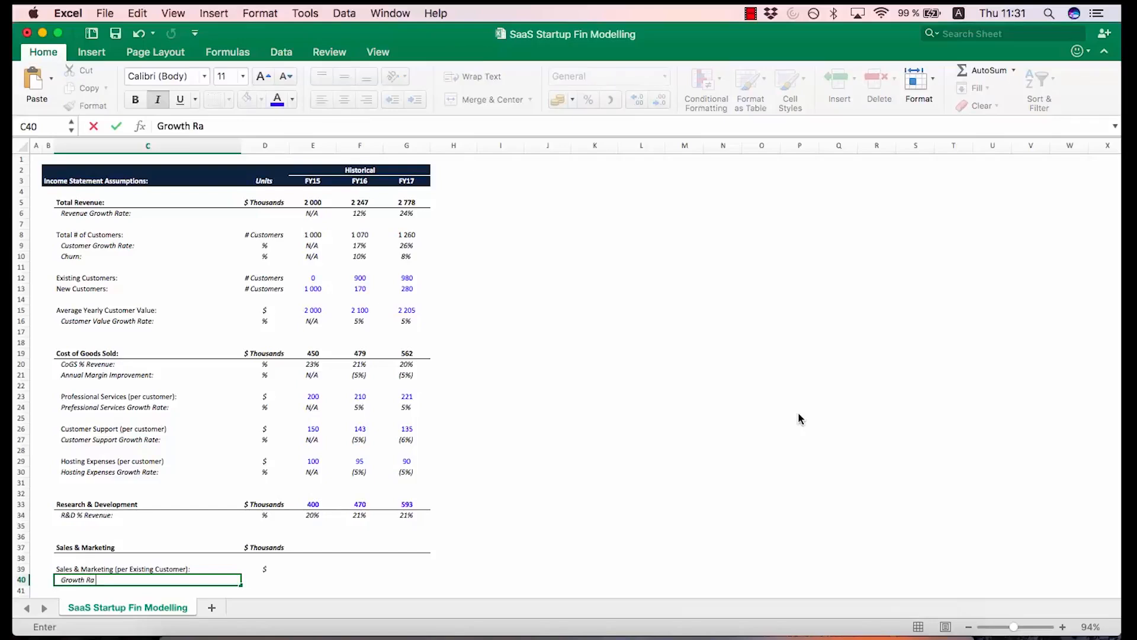
pyautogui.write('te in S&M (Per Ex')
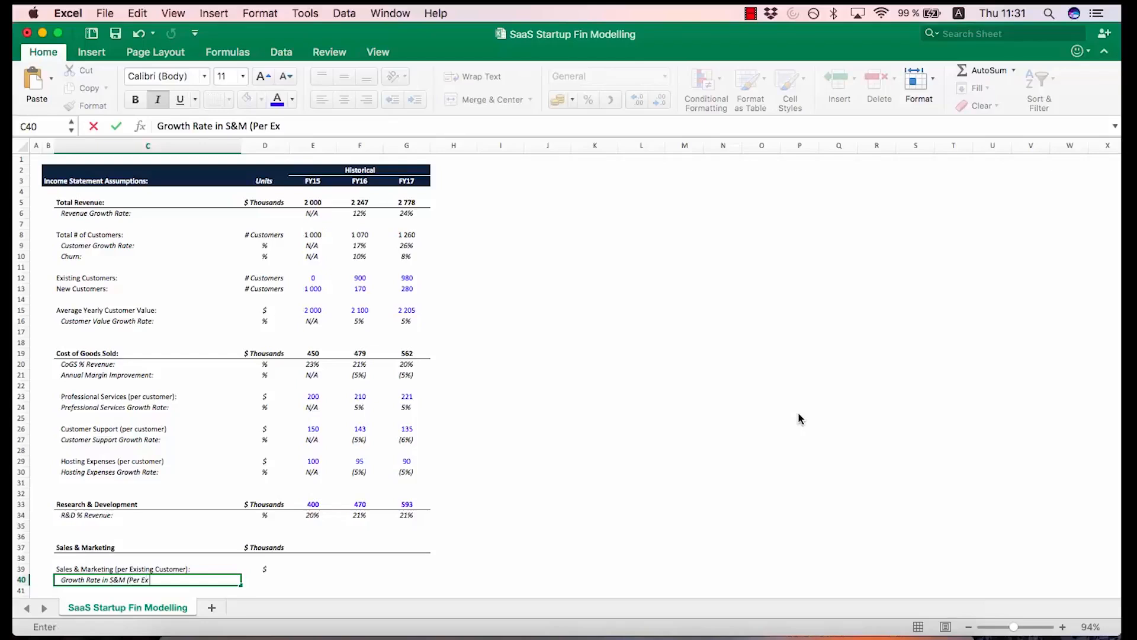
pyautogui.write('isting Customer):')
pyautogui.press('Return')
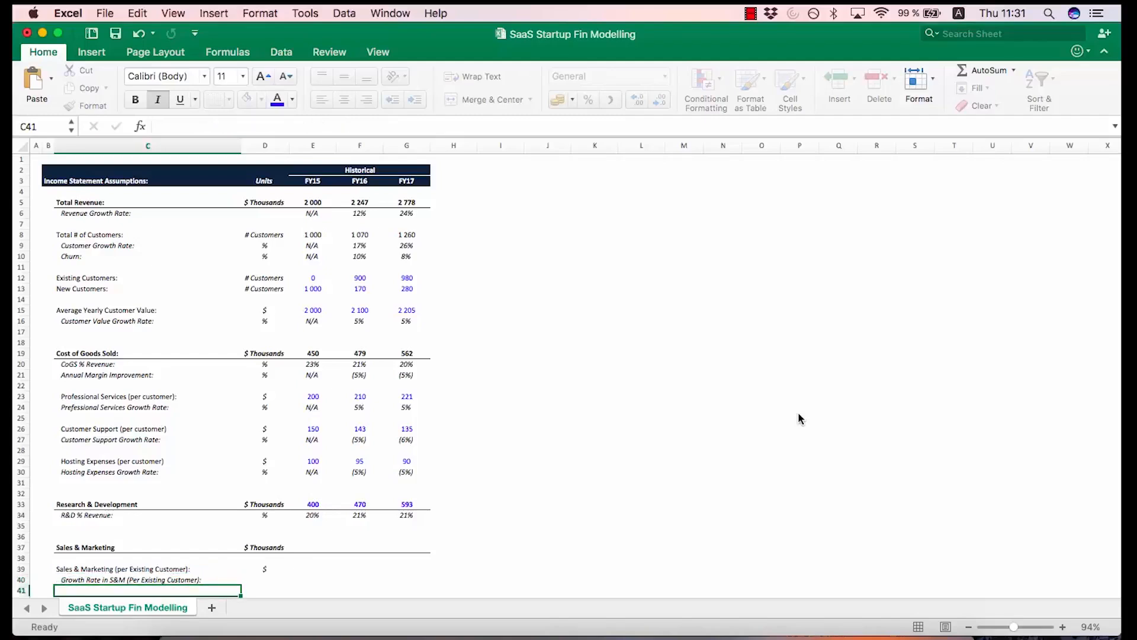
# Enter the unit "%" in D40 for the existing-customer S&M growth rate row
pyautogui.press('Up')
pyautogui.press('Right')
pyautogui.write('%')
pyautogui.press('Return')
# Enter the row label "Sales & Marketing (per New Customer):" in C42
pyautogui.press('Up')
pyautogui.press('Up')
pyautogui.press('Down')
pyautogui.press('Down')
pyautogui.press('Down')
pyautogui.press('Left')
pyautogui.press('Left')
pyautogui.press('Right')
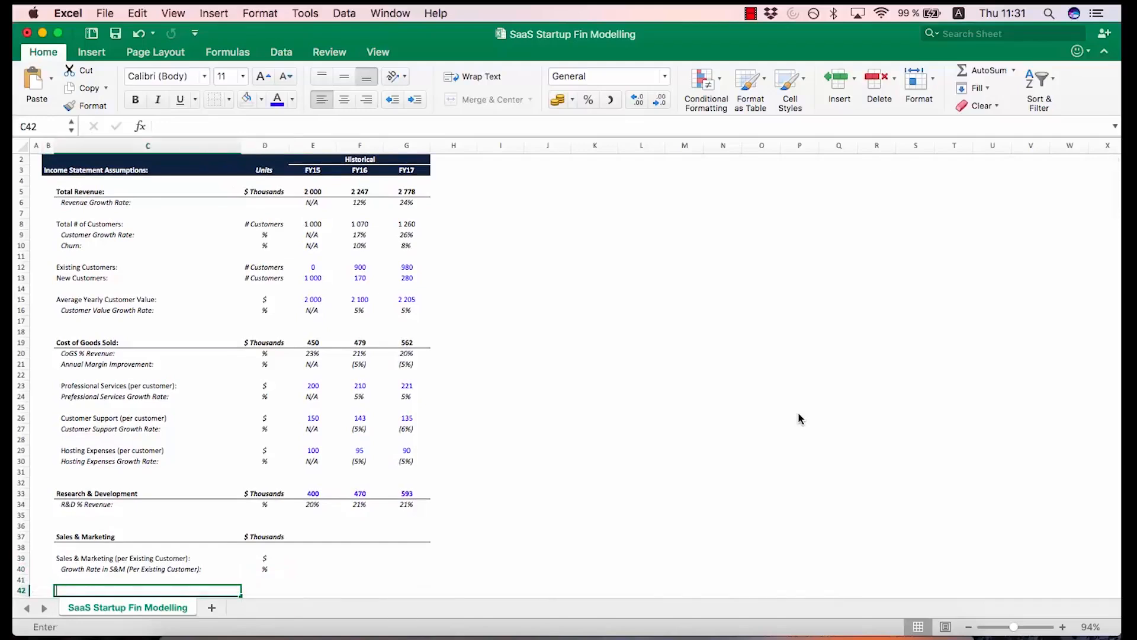
pyautogui.write('Sales & Marketing')
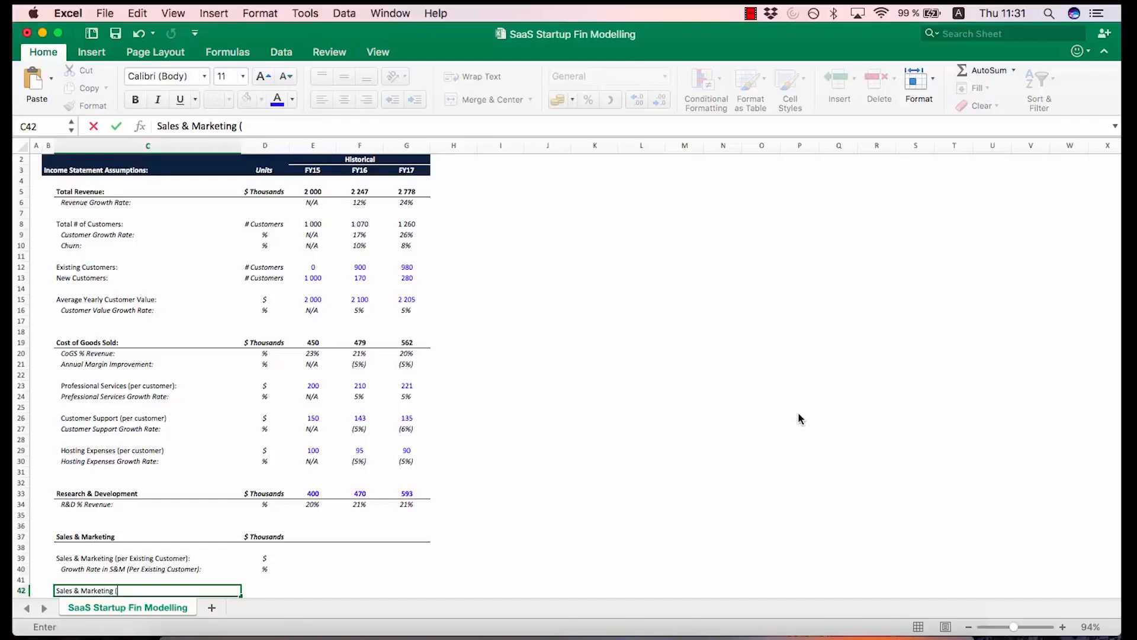
pyautogui.write(' (per New Customer):')
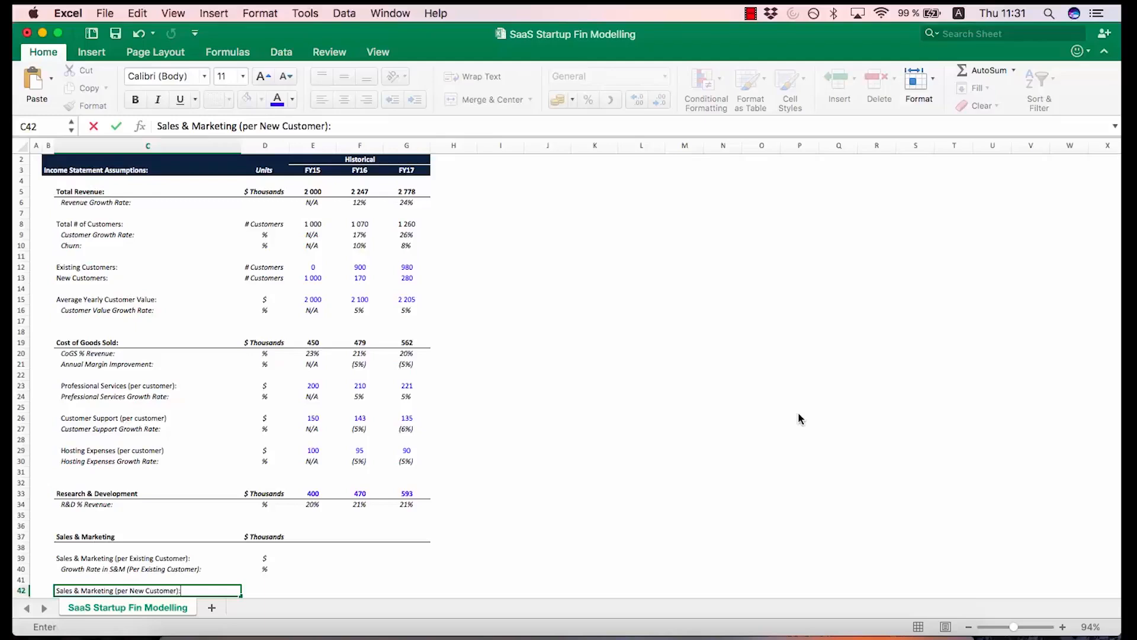
pyautogui.press('Return')
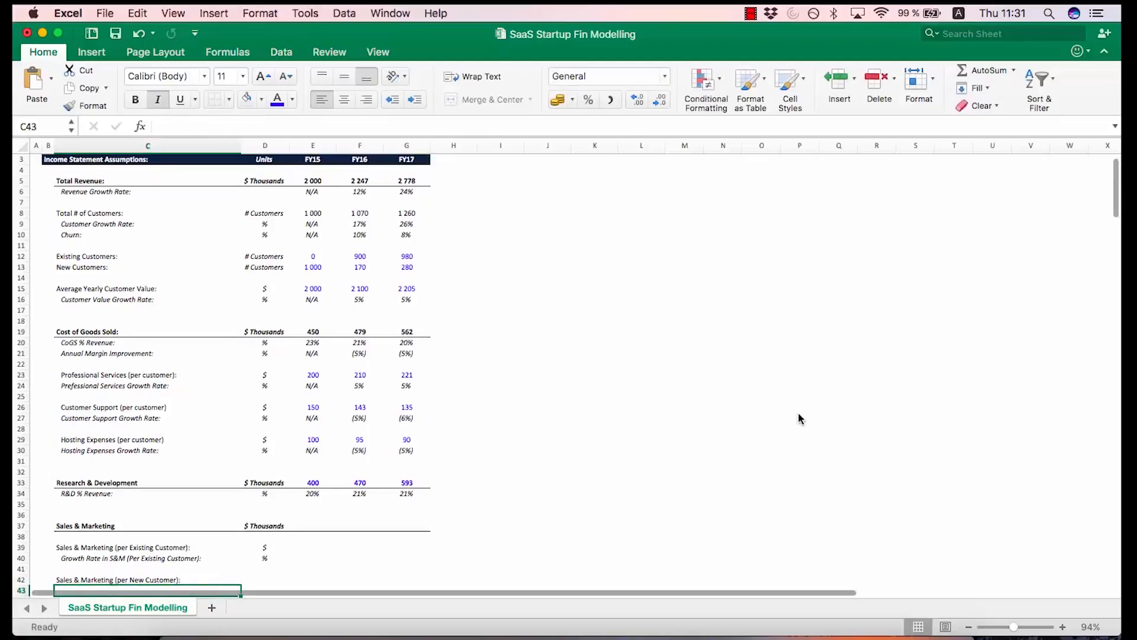
# Enter the row label "Growth Rate in S&M (per New Customer):" in C43
pyautogui.write('G')
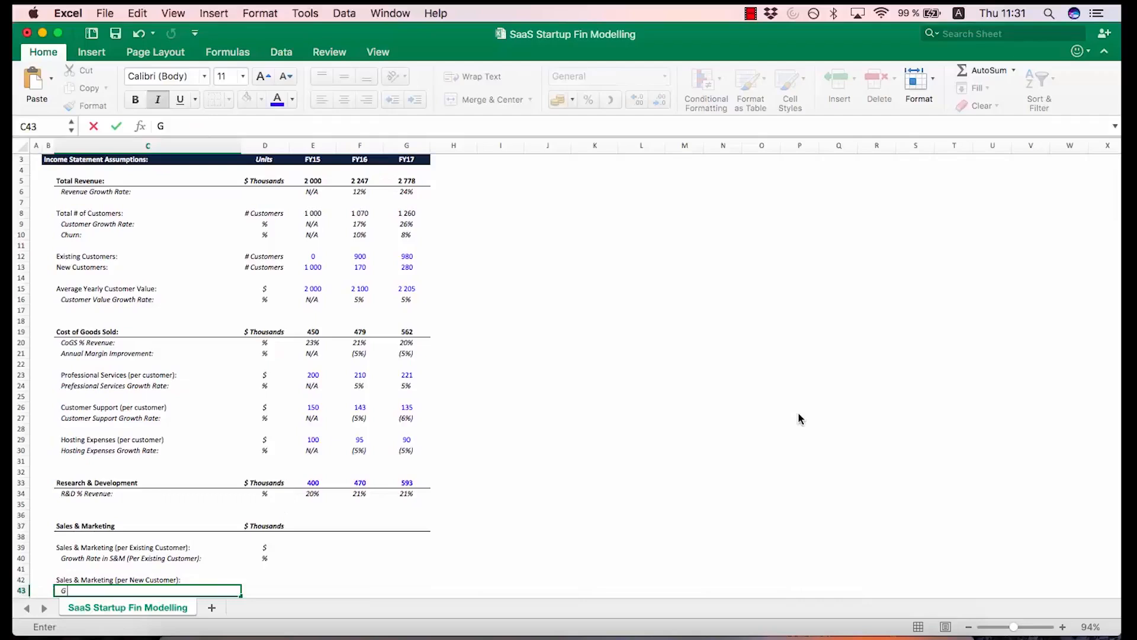
pyautogui.write('r')
pyautogui.write('owth Rate in S&M (p')
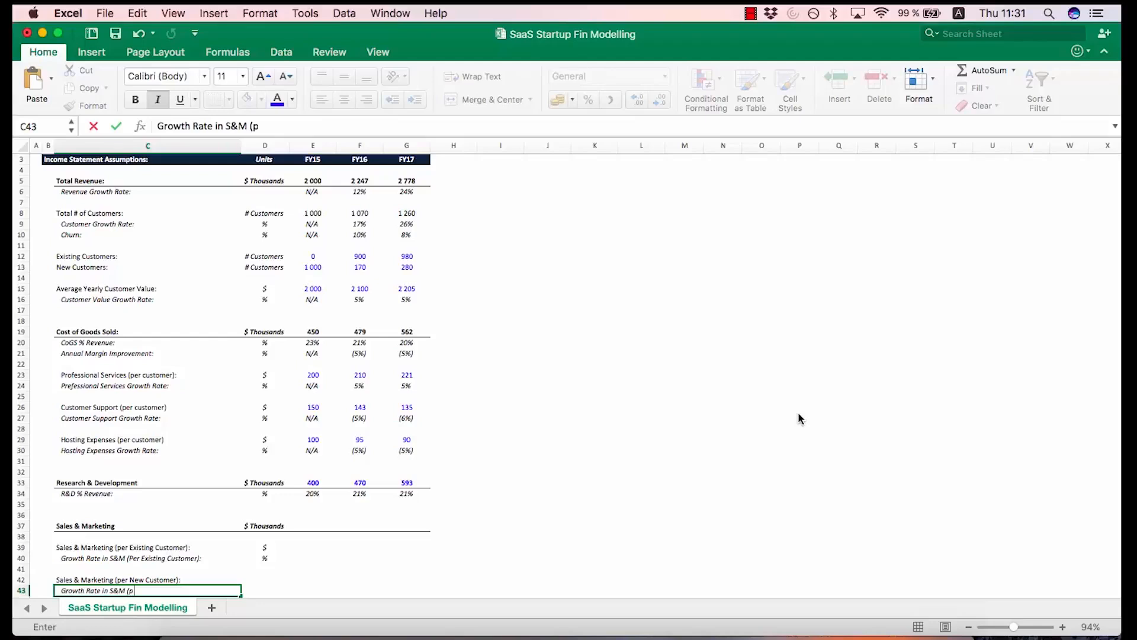
pyautogui.write('er New Customer):')
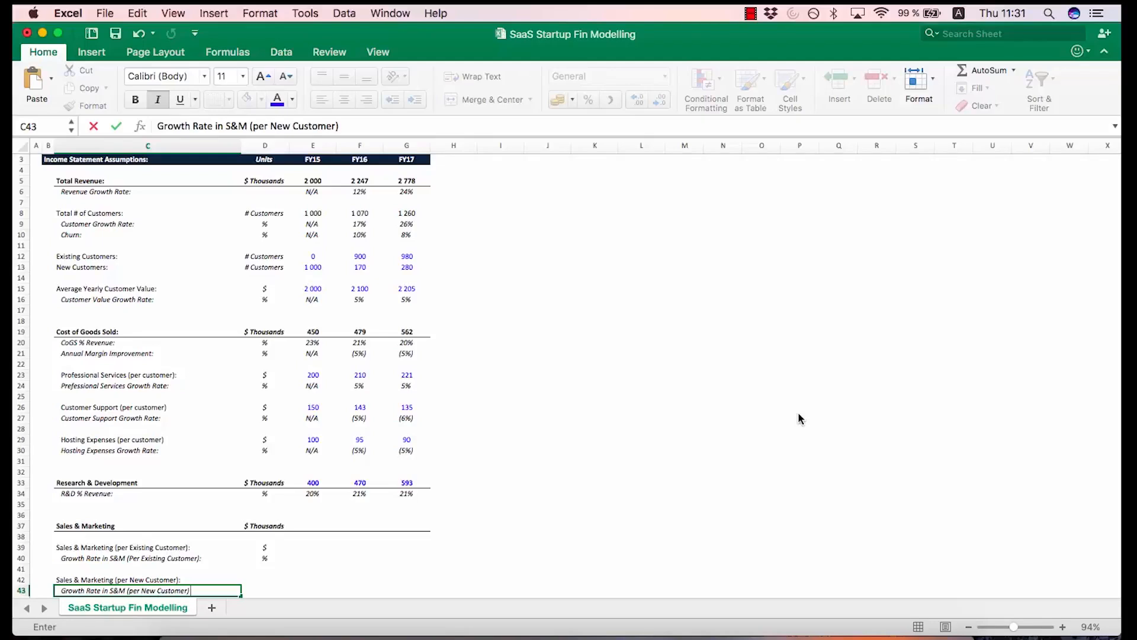
pyautogui.press('Return')
# Copy the "$" and "%" units from D39:D40 to D42:D43 for the new-customer rows
pyautogui.press('Right')
pyautogui.press('Up')
pyautogui.press('Up')
pyautogui.press('Up')
pyautogui.press('Up')
pyautogui.press('Up')
pyautogui.hotkey('shift', 'Down')
pyautogui.press('super+c')
pyautogui.press('Down')
pyautogui.press('Down')
pyautogui.press('super+v')
pyautogui.press('Up')
pyautogui.press('Up')
pyautogui.press('Up')
pyautogui.press('Up')
pyautogui.press('Escape')
# Enter the FY15–FY17 Sales & Marketing costs per existing customer as 10, 11 and 12 in E39:G39
pyautogui.press('Right')
pyautogui.press('Down')
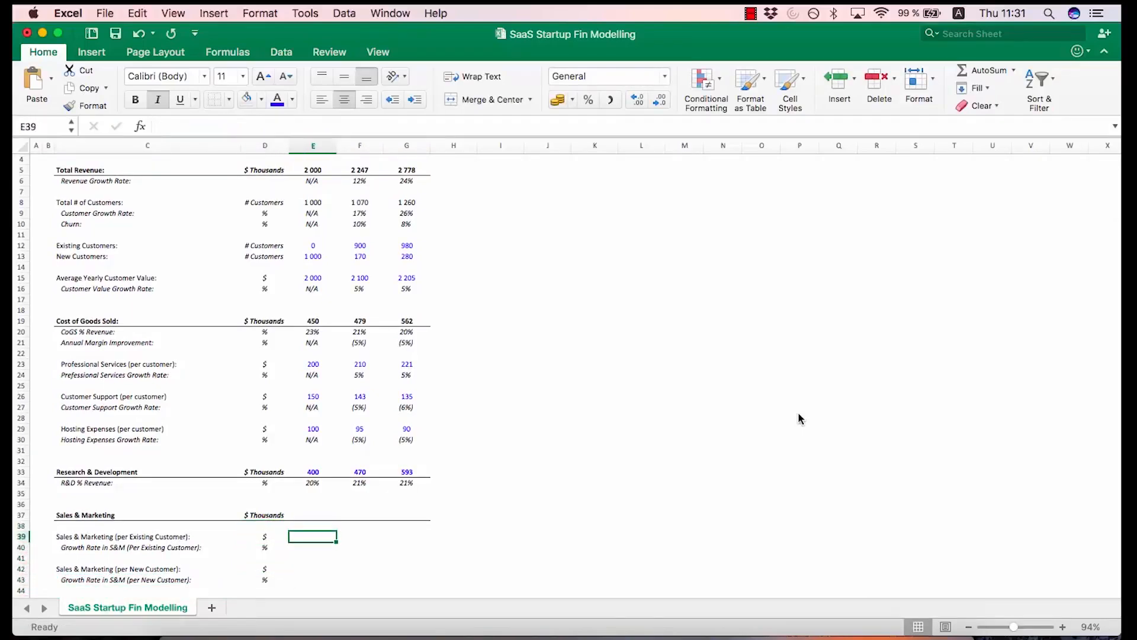
pyautogui.write('10')
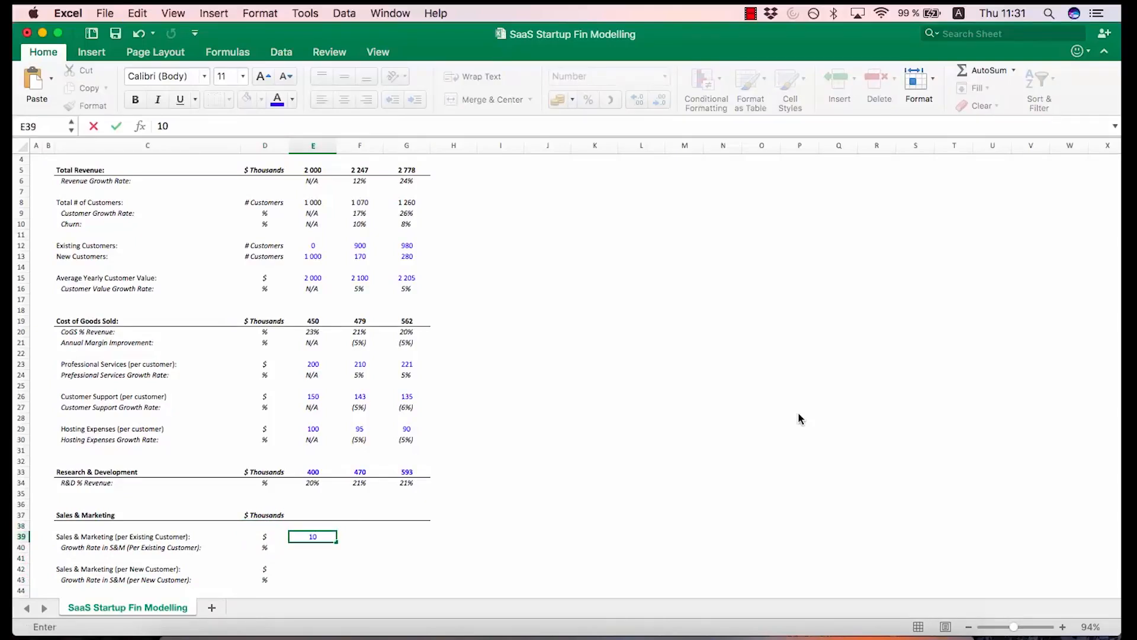
pyautogui.press('Tab')
pyautogui.write('11')
pyautogui.press('Tab')
pyautogui.write('12')
pyautogui.press('Return')
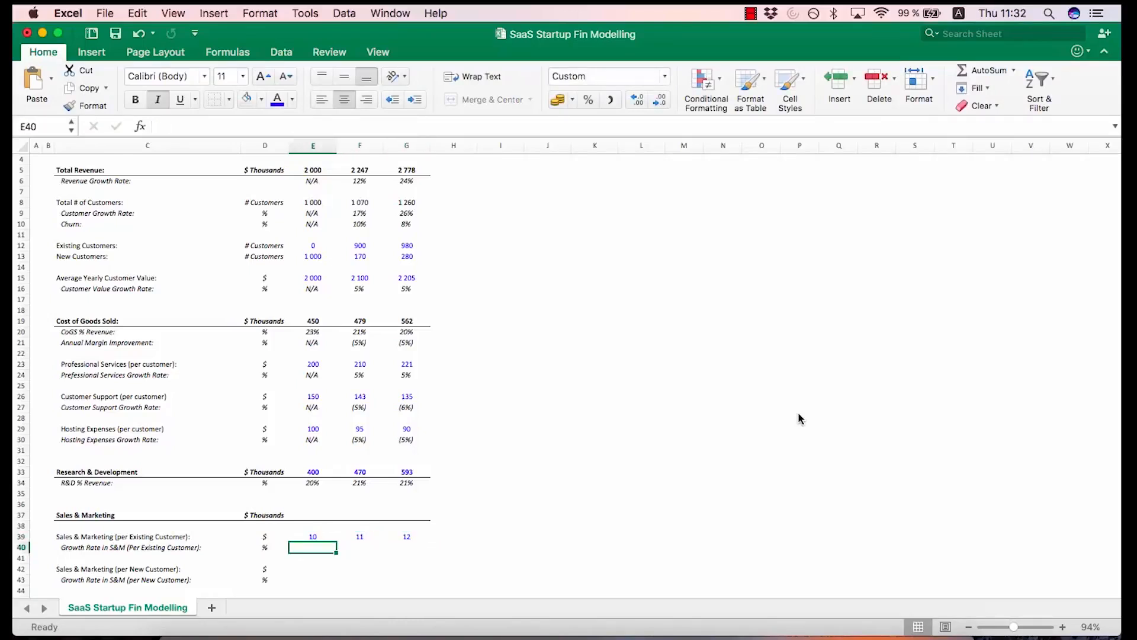
# Enter the FY15–FY17 Sales & Marketing costs per new customer as 140, 165 and 207 in E42:G42
pyautogui.press('Down')
pyautogui.press('Down')
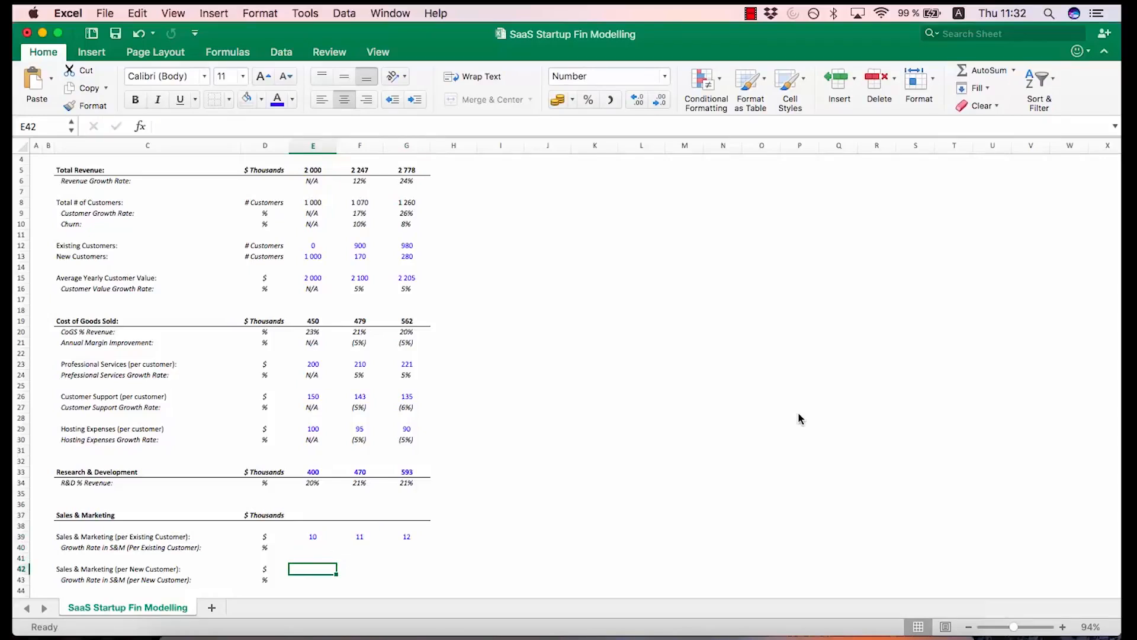
pyautogui.write('140')
pyautogui.press('Tab')
pyautogui.write('1')
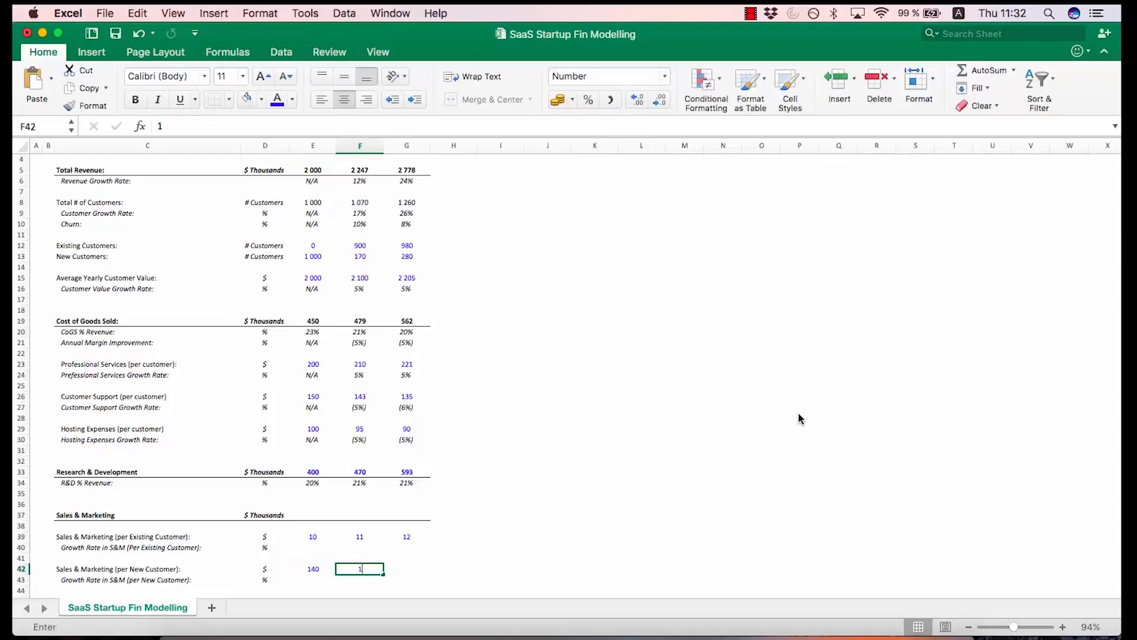
pyautogui.write('65')
pyautogui.press('Tab')
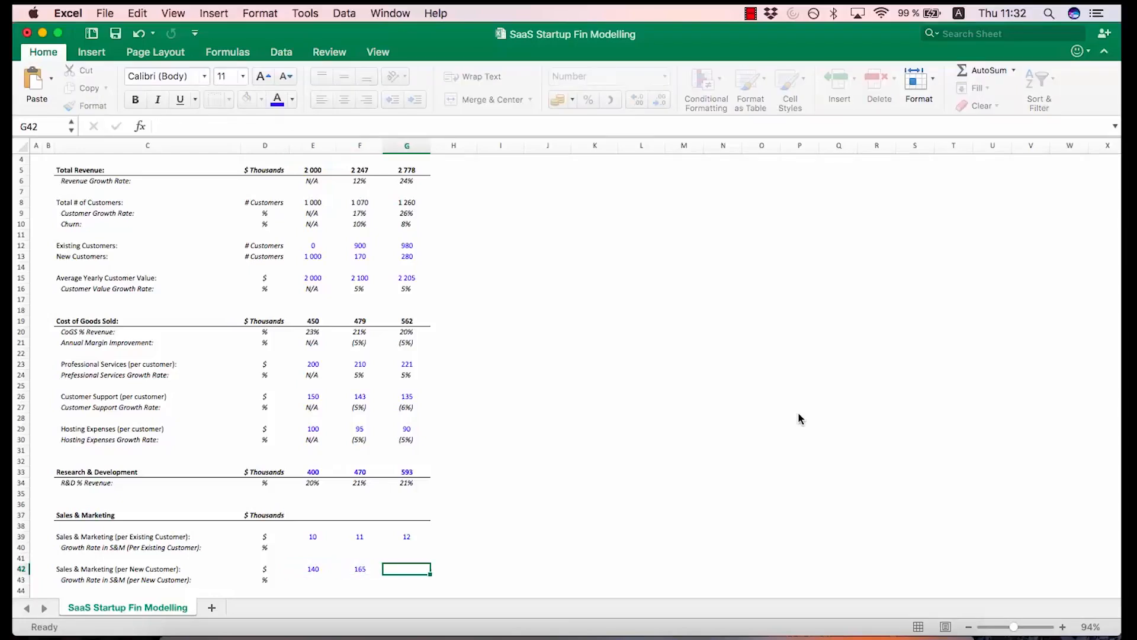
pyautogui.write('207')
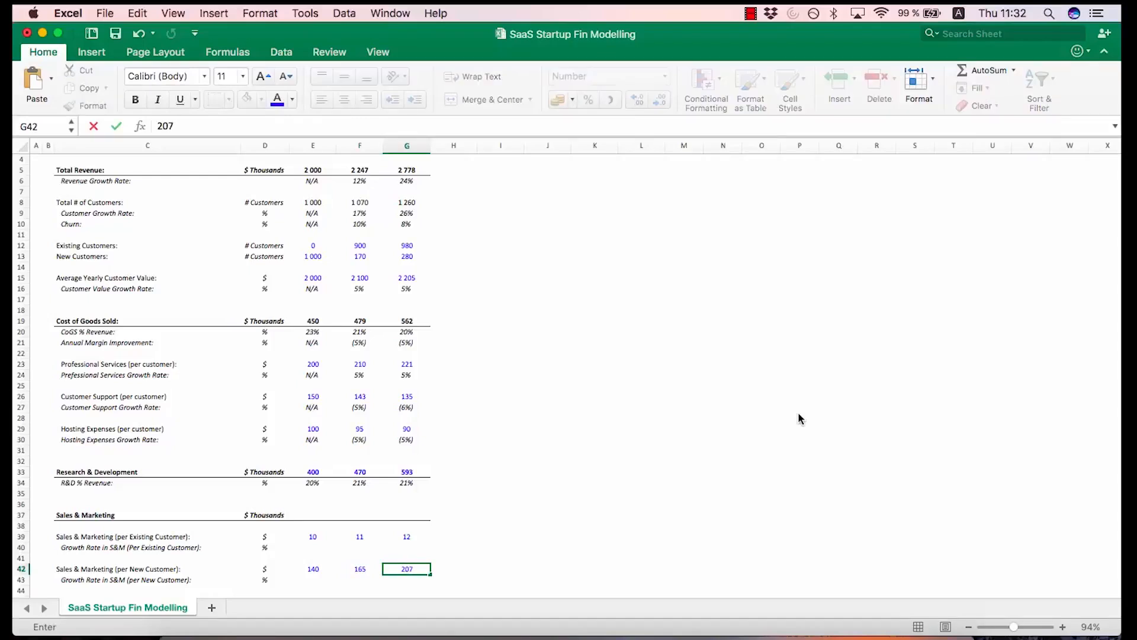
pyautogui.press('Return')
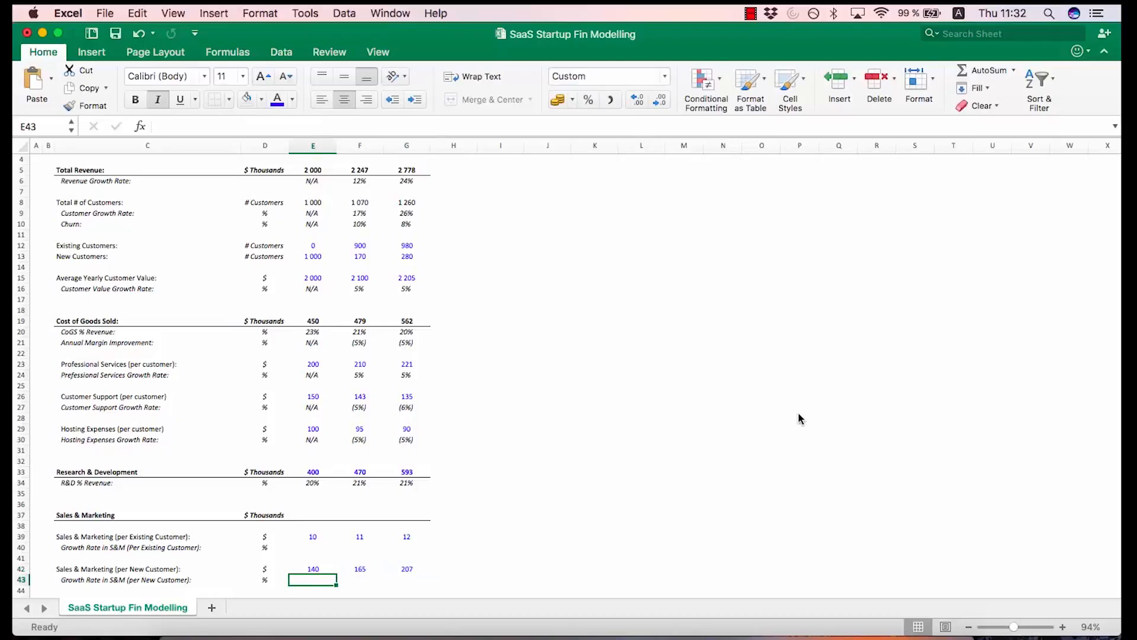
# Copy the Hosting Expenses growth-rate row E30:G30 into E40:G40 for the S&M growth rate per existing customer
pyautogui.press('Up')
pyautogui.press('Up')
pyautogui.press('Up')
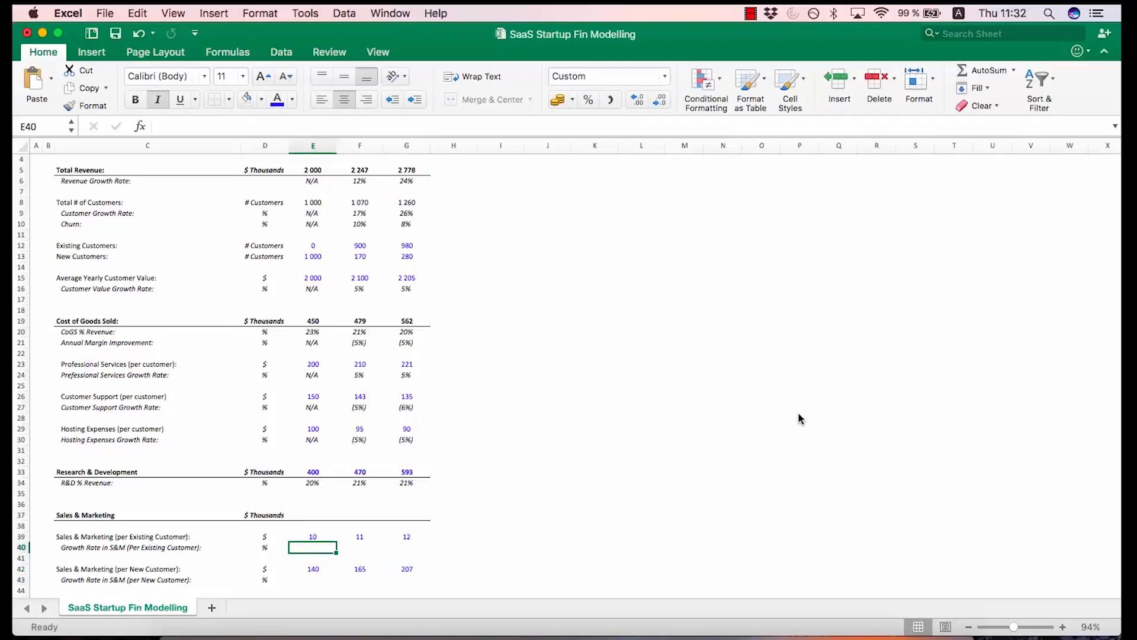
pyautogui.press('Up')
pyautogui.press('Up')
pyautogui.press('Up')
pyautogui.press('Up')
pyautogui.press('Up')
pyautogui.press('Up')
pyautogui.press('Up')
pyautogui.press('Up')
pyautogui.press('Up')
pyautogui.press('Up')
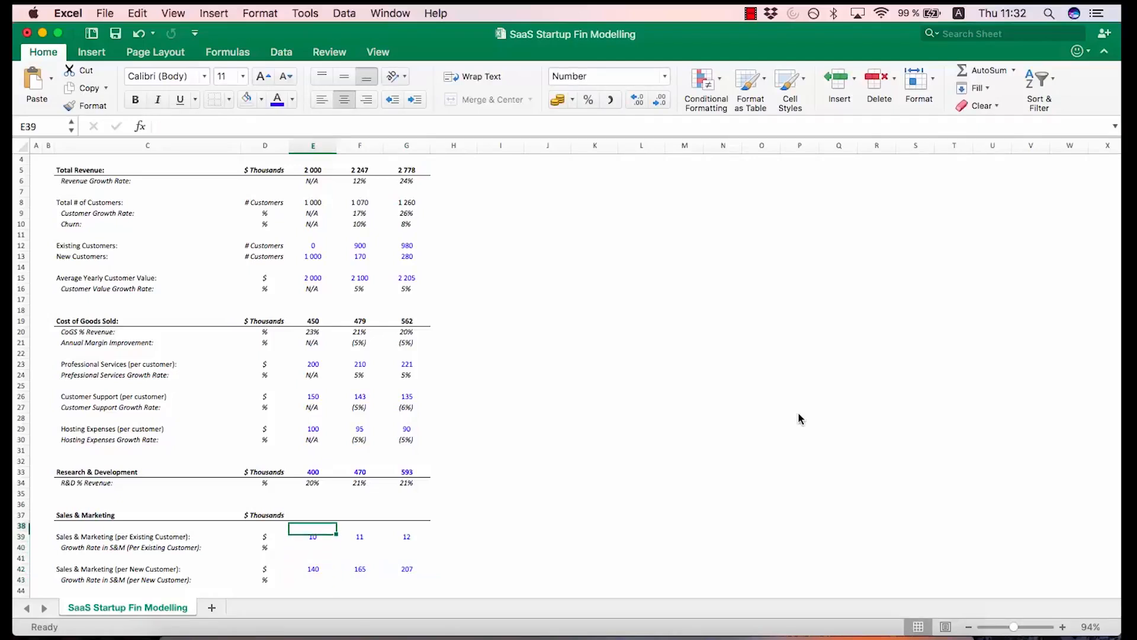
pyautogui.hotkey('shift', 'Right')
pyautogui.hotkey('shift', 'Right')
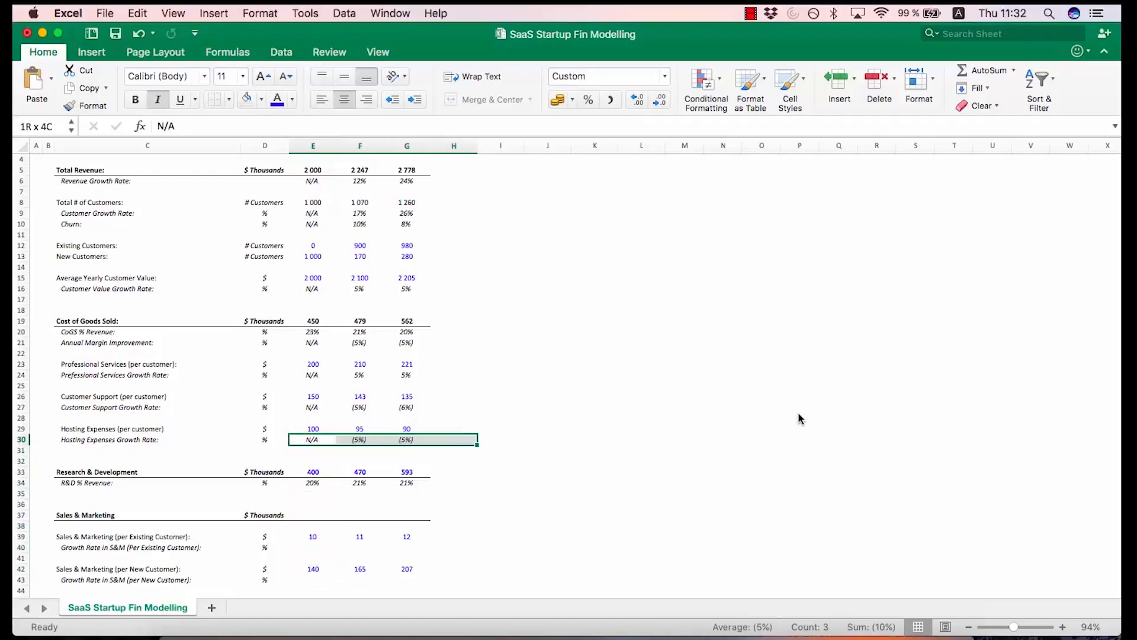
pyautogui.press('super+c')
pyautogui.press('Down')
pyautogui.press('Down')
pyautogui.press('Down')
pyautogui.press('Down')
pyautogui.press('Down')
pyautogui.press('Down')
pyautogui.press('Down')
pyautogui.press('Down')
pyautogui.press('Down')
pyautogui.press('Down')
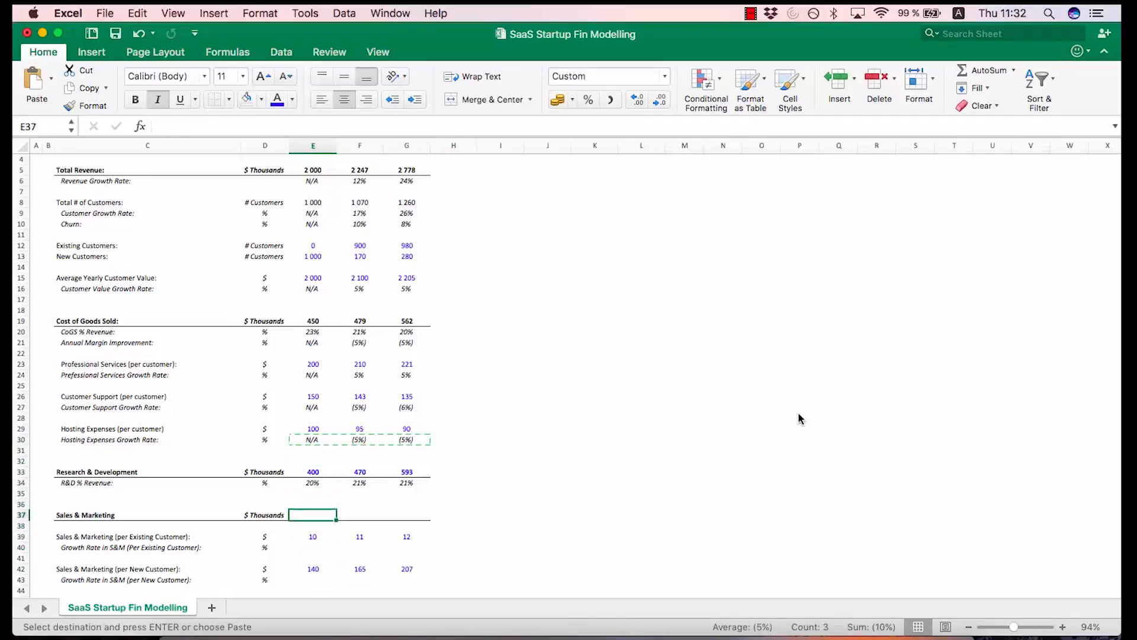
pyautogui.hotkey('shift', 'Right')
pyautogui.hotkey('shift', 'Right')
pyautogui.press('super+v')
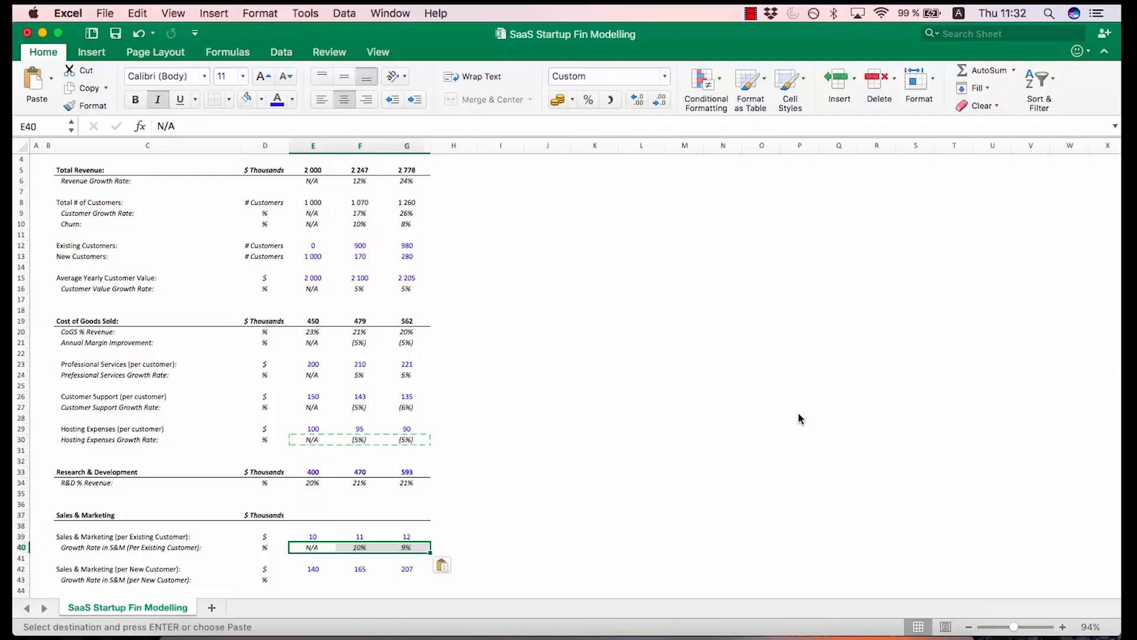
# Try to paste the copied hosting growth rates into E43:G43 for the S&M growth rate per new customer
pyautogui.press('Escape')
pyautogui.hotkey('shift', 'Left')
pyautogui.hotkey('shift', 'Left')
pyautogui.press('Right')
pyautogui.press('Right')
pyautogui.press('Down')
pyautogui.press('Left')
pyautogui.press('Left')
pyautogui.press('Down')
pyautogui.press('Down')
pyautogui.hotkey('shift', 'Right')
pyautogui.hotkey('shift', 'Right')
pyautogui.press('super+v')
pyautogui.press('Left')
pyautogui.press('Right')
pyautogui.press('Right')
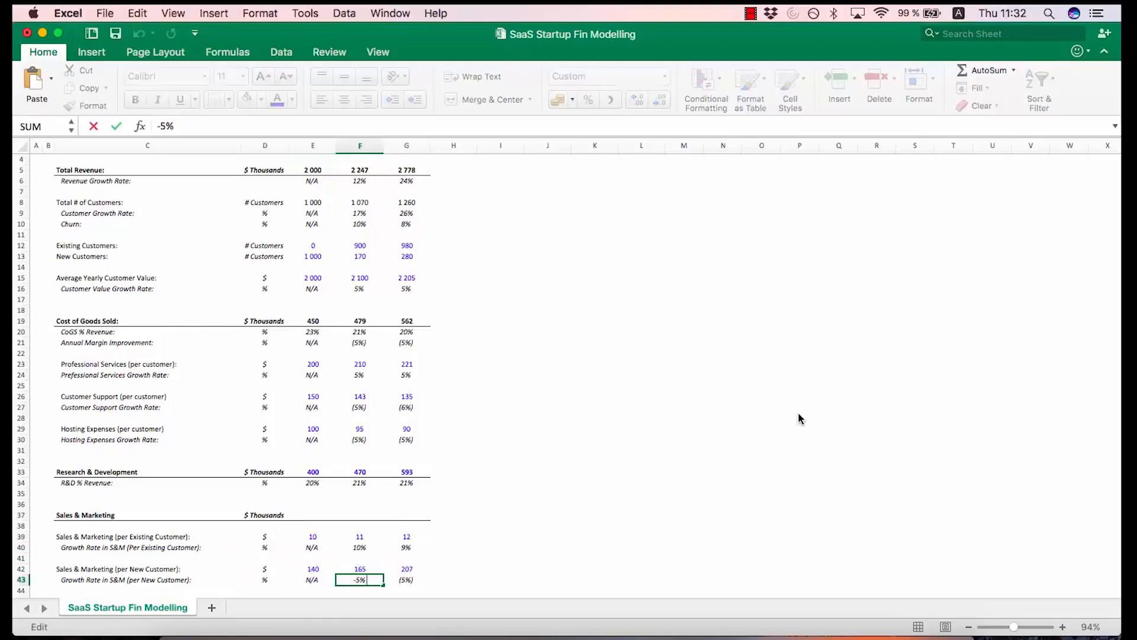
# Examine the growth-rate formulas in the Hosting Expenses and Customer Support rows
pyautogui.press('Up')
pyautogui.press('Up')
pyautogui.press('Up')
pyautogui.press('Up')
pyautogui.press('Up')
pyautogui.press('Up')
pyautogui.press('Up')
pyautogui.press('Up')
pyautogui.press('Up')
pyautogui.press('Up')
pyautogui.press('Up')
pyautogui.press('Up')
pyautogui.press('Up')
pyautogui.write('=F29/E29-1')
pyautogui.press('Escape')
pyautogui.press('Right')
pyautogui.press('F2')
pyautogui.press('Escape')
pyautogui.press('Up')
pyautogui.press('Up')
pyautogui.press('Up')
pyautogui.press('Left')
pyautogui.press('F2')
pyautogui.press('Escape')
pyautogui.press('Right')
pyautogui.press('Down')
pyautogui.press('Down')
pyautogui.press('Down')
pyautogui.press('Down')
pyautogui.press('Down')
pyautogui.press('Down')
pyautogui.press('Down')
pyautogui.press('Down')
pyautogui.press('Down')
pyautogui.press('Down')
pyautogui.press('Down')
pyautogui.press('Down')
pyautogui.press('Down')
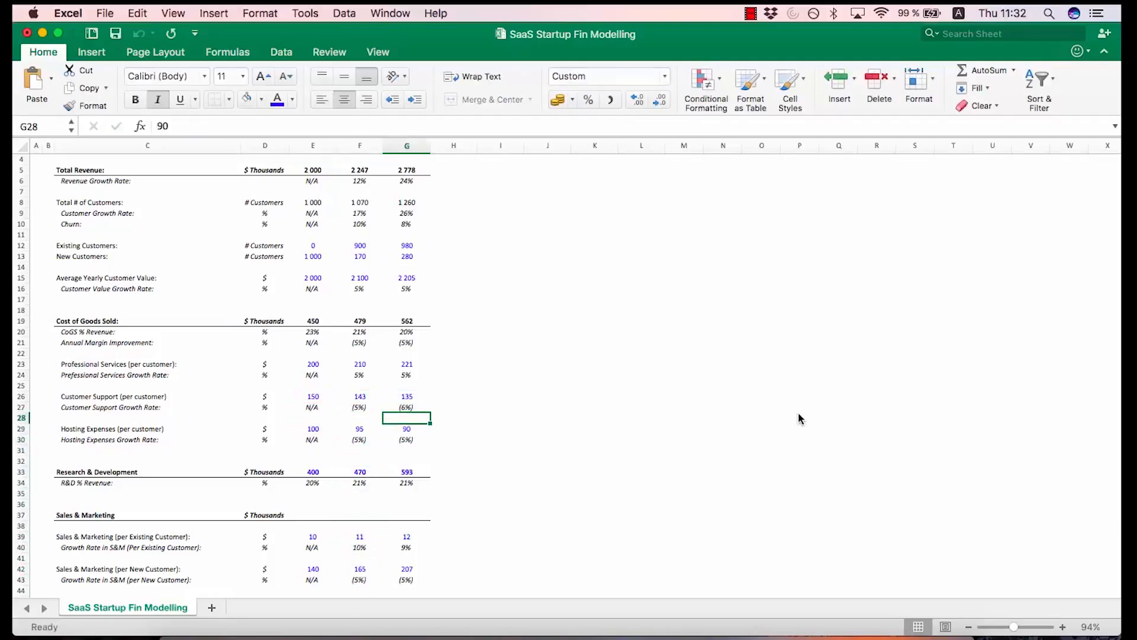
# Copy the existing-customer growth rates in E40:G40 into E43:G43 for the S&M growth rate per new customer
pyautogui.press('Down')
pyautogui.press('Down')
pyautogui.press('Down')
pyautogui.press('Left')
pyautogui.press('Up')
pyautogui.press('Up')
pyautogui.press('Up')
pyautogui.press('Left')
pyautogui.press('F2')
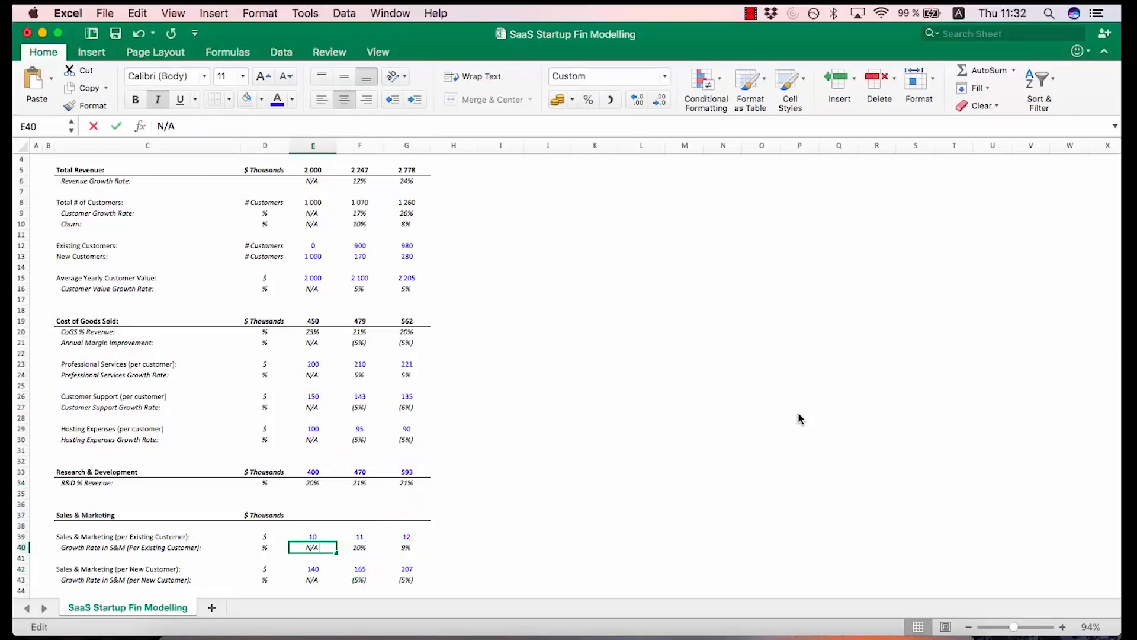
pyautogui.press('Escape')
pyautogui.press('Right')
pyautogui.press('Left')
pyautogui.press('Left')
pyautogui.press('Right')
pyautogui.hotkey('shift', 'Right')
pyautogui.hotkey('shift', 'Right')
pyautogui.hotkey('ctrl', 'c')
pyautogui.press('Down')
pyautogui.press('Down')
pyautogui.press('Down')
pyautogui.hotkey('shift', 'Right')
pyautogui.hotkey('shift', 'Right')
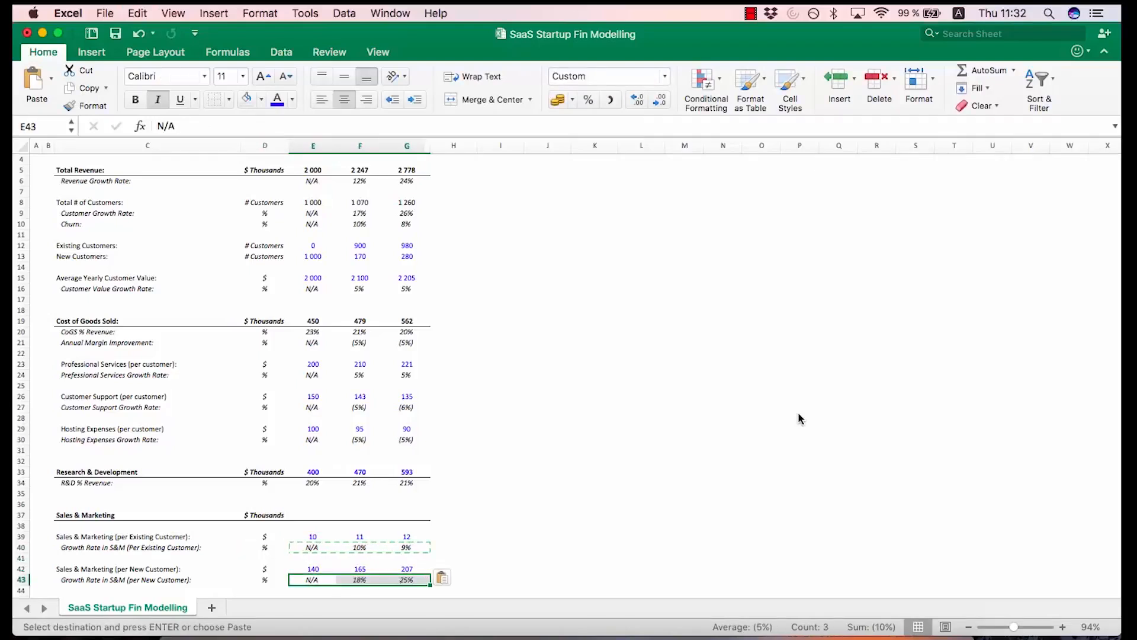
pyautogui.press('Return')
# Check the cell references in the new-customer growth-rate formulas in F43 and G43
pyautogui.press('Down')
pyautogui.press('Up')
pyautogui.press('Right')
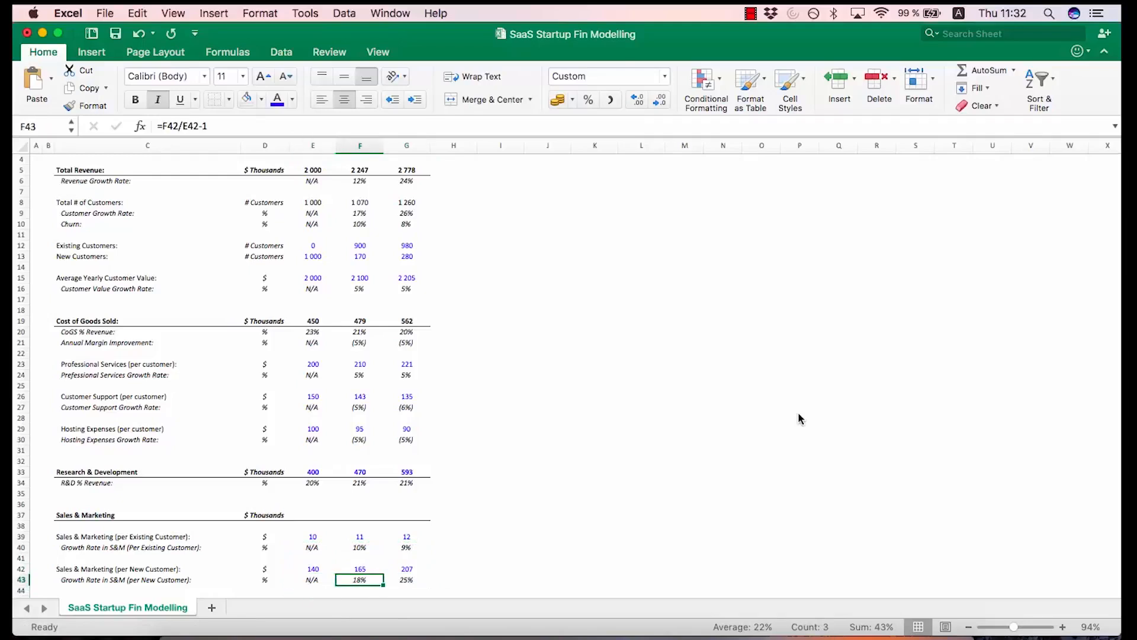
pyautogui.press('F2')
pyautogui.press('Escape')
pyautogui.press('Right')
pyautogui.press('F2')
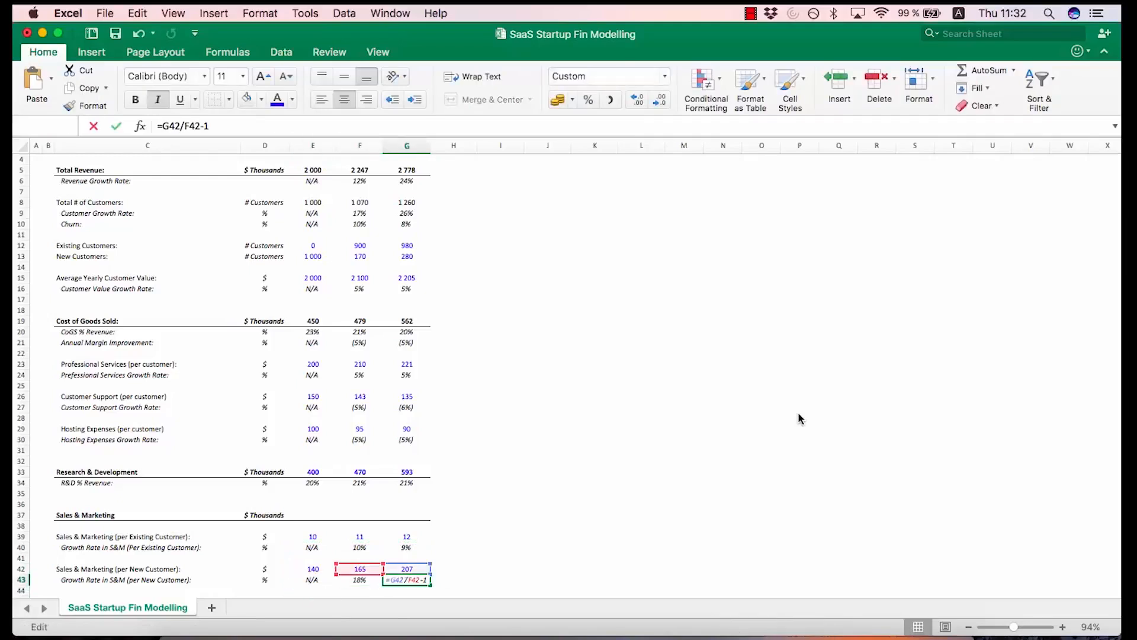
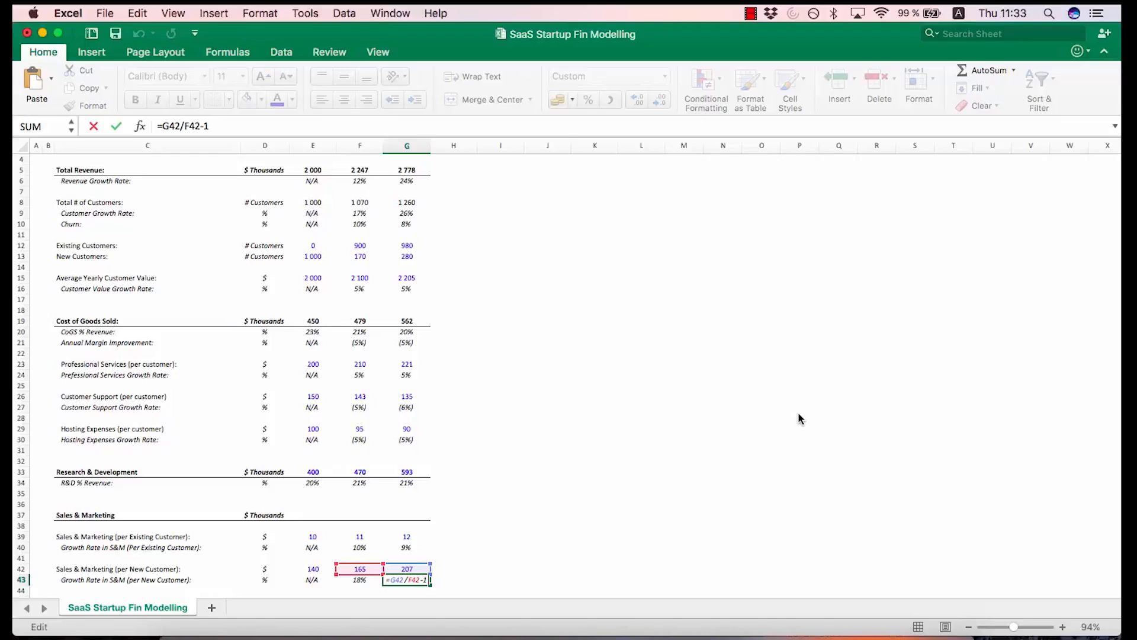
pyautogui.press('Return')
pyautogui.press('Down')
pyautogui.press('Down')
pyautogui.press('Down')
pyautogui.press('Left')
pyautogui.press('Left')
pyautogui.press('Left')
pyautogui.press('Left')
pyautogui.press('Left')
pyautogui.press('Up')
pyautogui.press('Up')
pyautogui.press('Right')
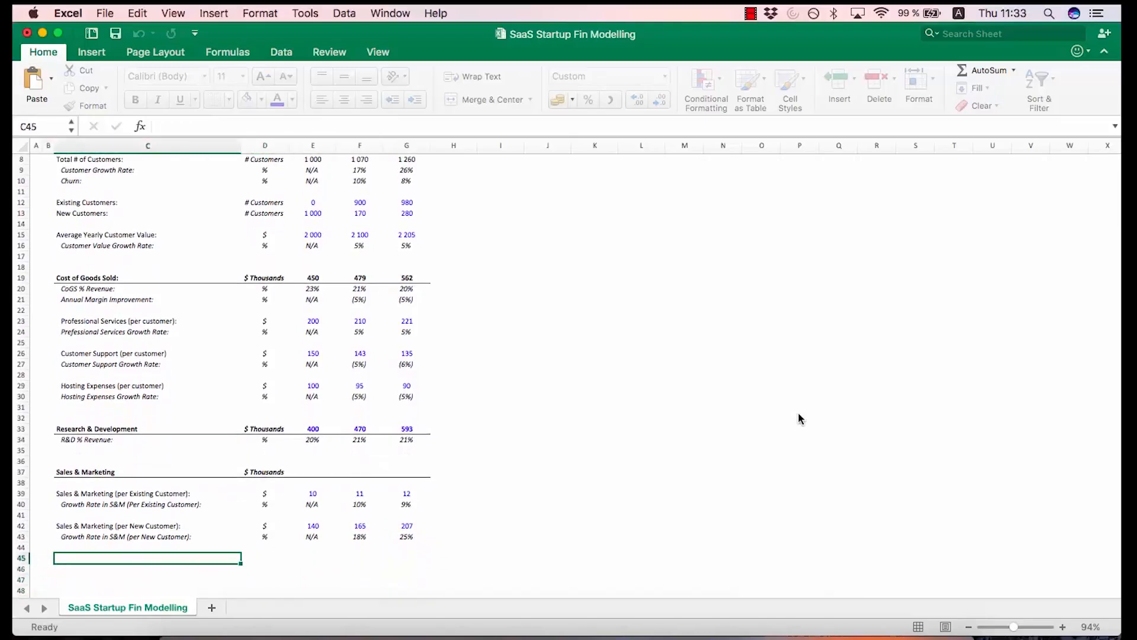
pyautogui.press('Down')
pyautogui.press('Down')
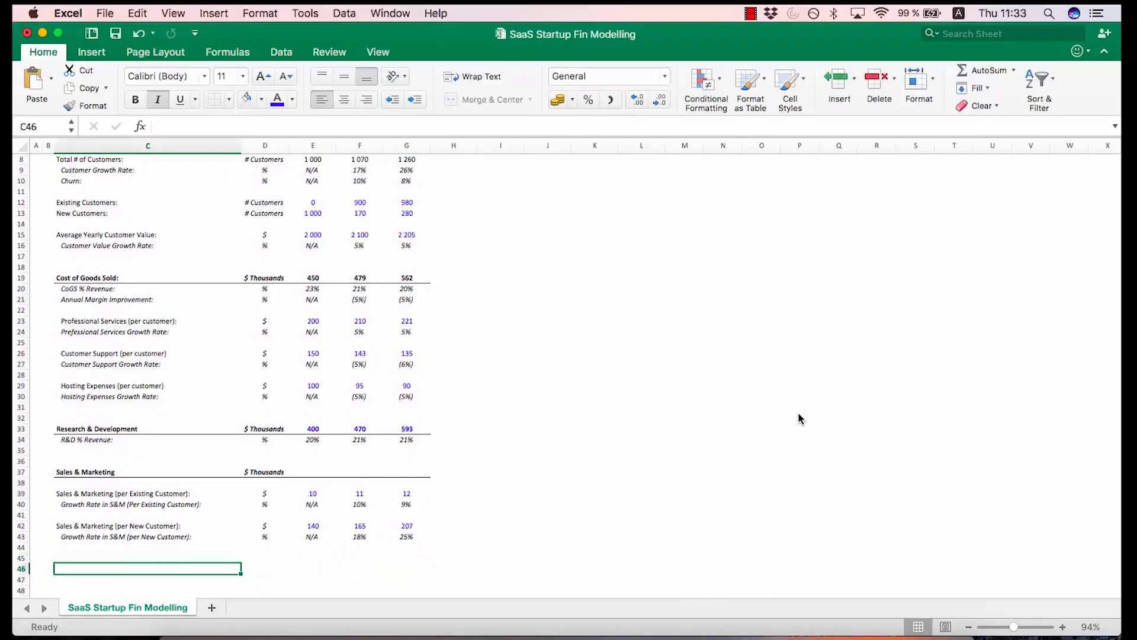
# Calculate the first-year Sales & Marketing total in E37 with the formula =(E39*E12+E42*E13)/1000
pyautogui.press('Up')
pyautogui.press('Up')
pyautogui.press('Up')
pyautogui.press('Up')
pyautogui.press('Up')
pyautogui.press('Up')
pyautogui.press('Up')
pyautogui.press('Up')
pyautogui.press('Up')
pyautogui.press('Up')
pyautogui.press('Right')
pyautogui.press('Right')
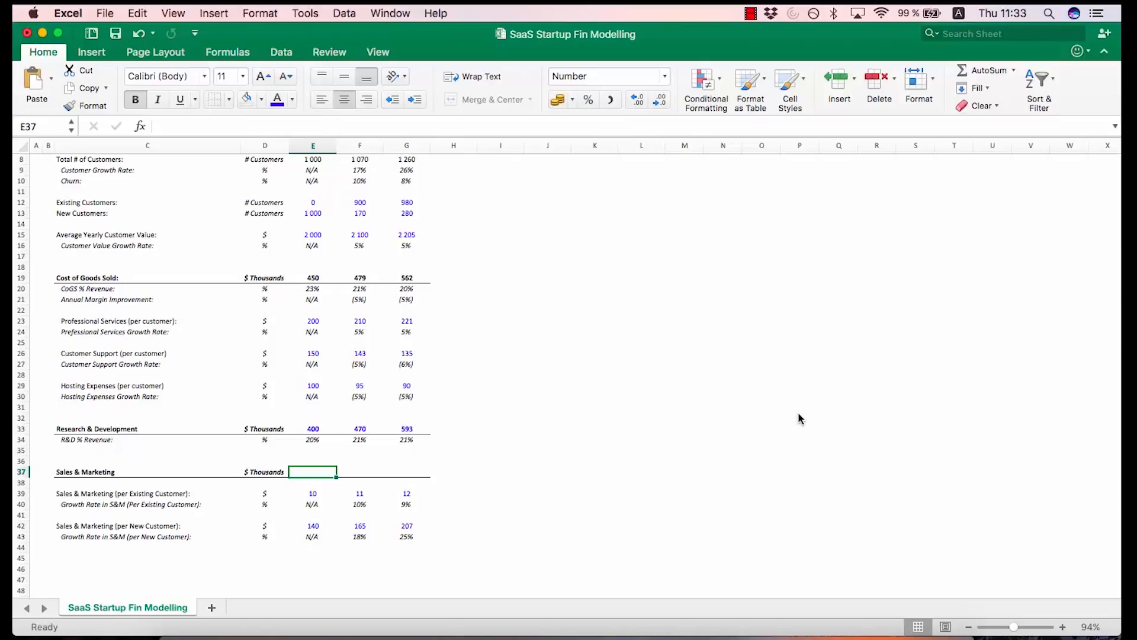
pyautogui.write('=')
pyautogui.press('Down')
pyautogui.press('Down')
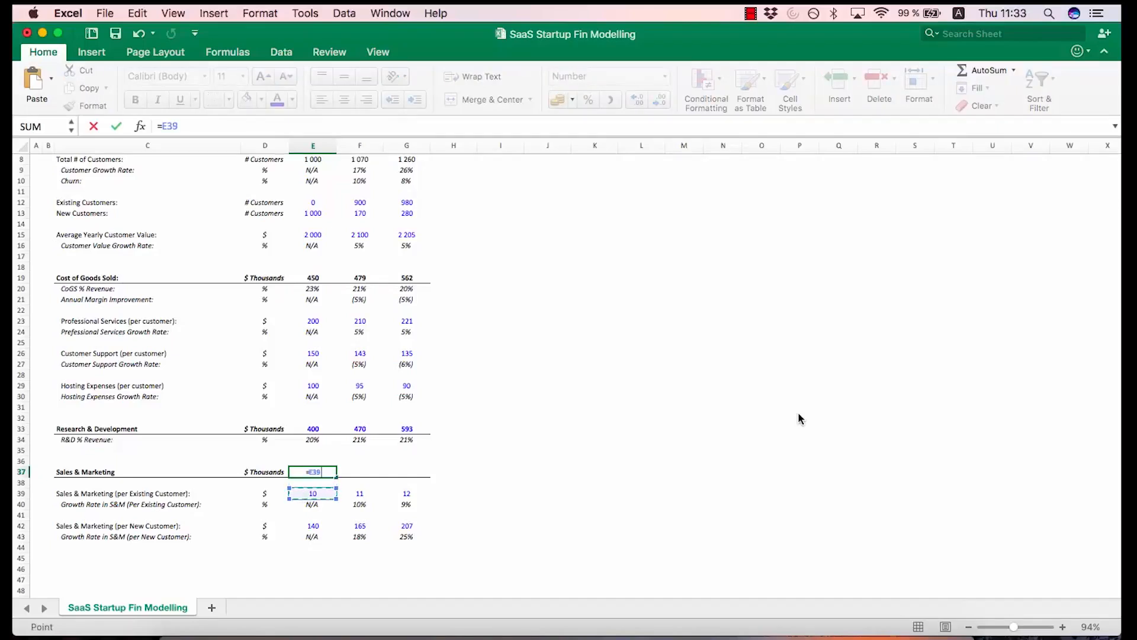
pyautogui.press('BackSpace')
pyautogui.press('BackSpace')
pyautogui.press('BackSpace')
pyautogui.write('(')
pyautogui.press('Down')
pyautogui.press('Down')
pyautogui.write('*')
pyautogui.press('Up')
pyautogui.press('Up')
pyautogui.press('Up')
pyautogui.press('Up')
pyautogui.press('Up')
pyautogui.press('Up')
pyautogui.press('Up')
pyautogui.press('Up')
pyautogui.press('Up')
pyautogui.press('Up')
pyautogui.press('Up')
pyautogui.press('Up')
pyautogui.press('Up')
pyautogui.press('Up')
pyautogui.press('Up')
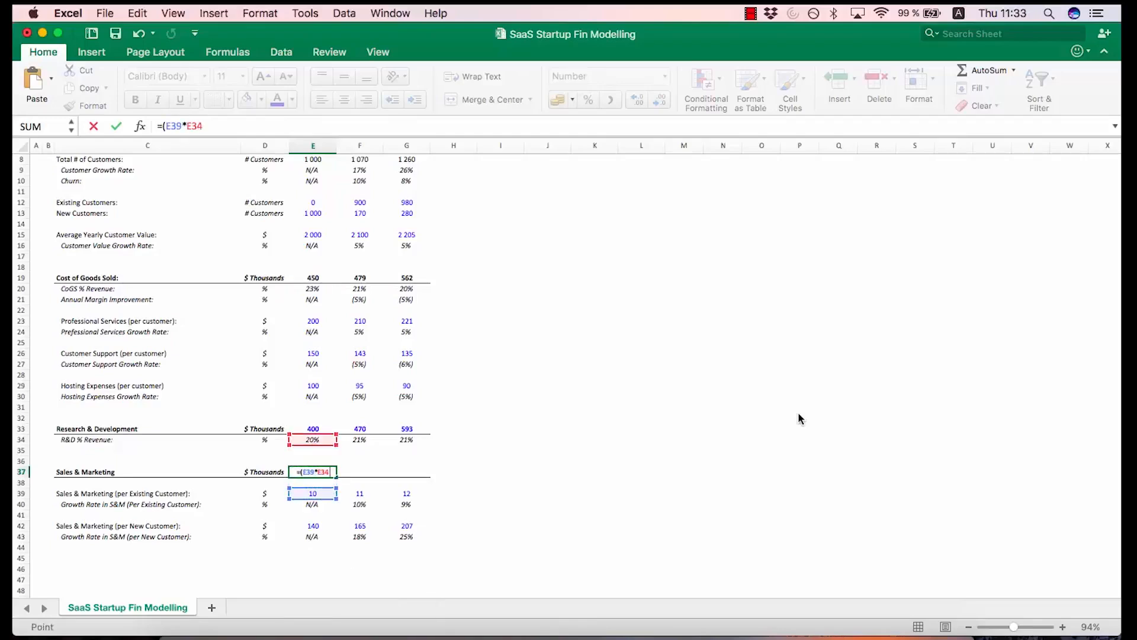
pyautogui.press('Up')
pyautogui.press('Up')
pyautogui.press('Up')
pyautogui.press('Up')
pyautogui.press('Up')
pyautogui.press('Up')
pyautogui.press('Up')
pyautogui.press('Up')
pyautogui.press('Up')
pyautogui.press('Up')
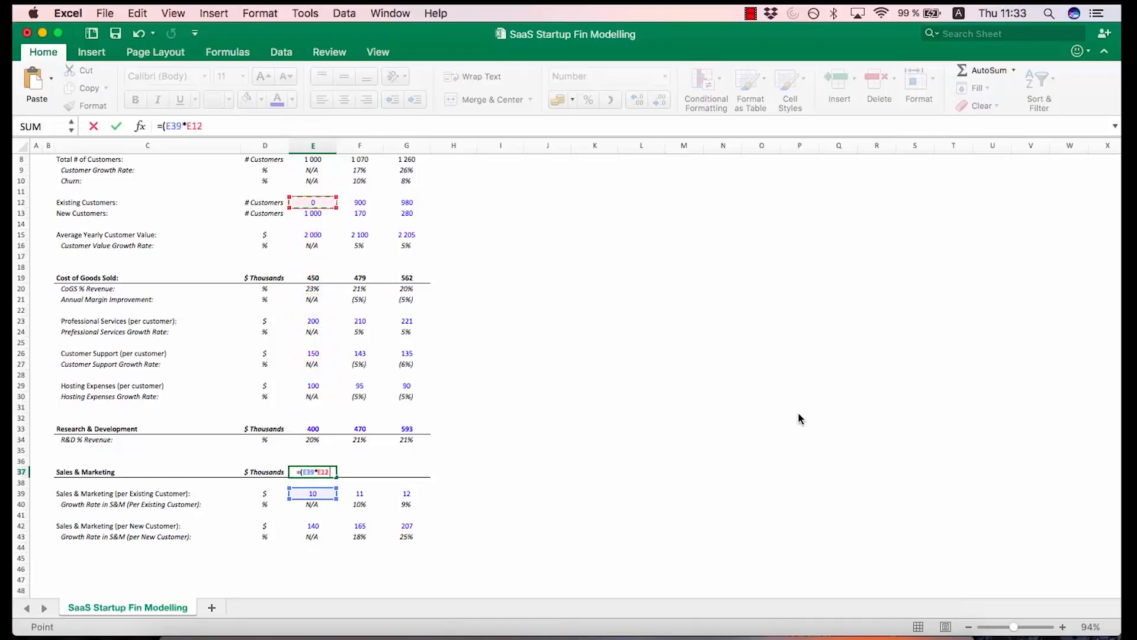
pyautogui.write('+')
pyautogui.press('Down')
pyautogui.press('Down')
pyautogui.press('Down')
pyautogui.press('Down')
pyautogui.press('Down')
pyautogui.press('Down')
pyautogui.press('Up')
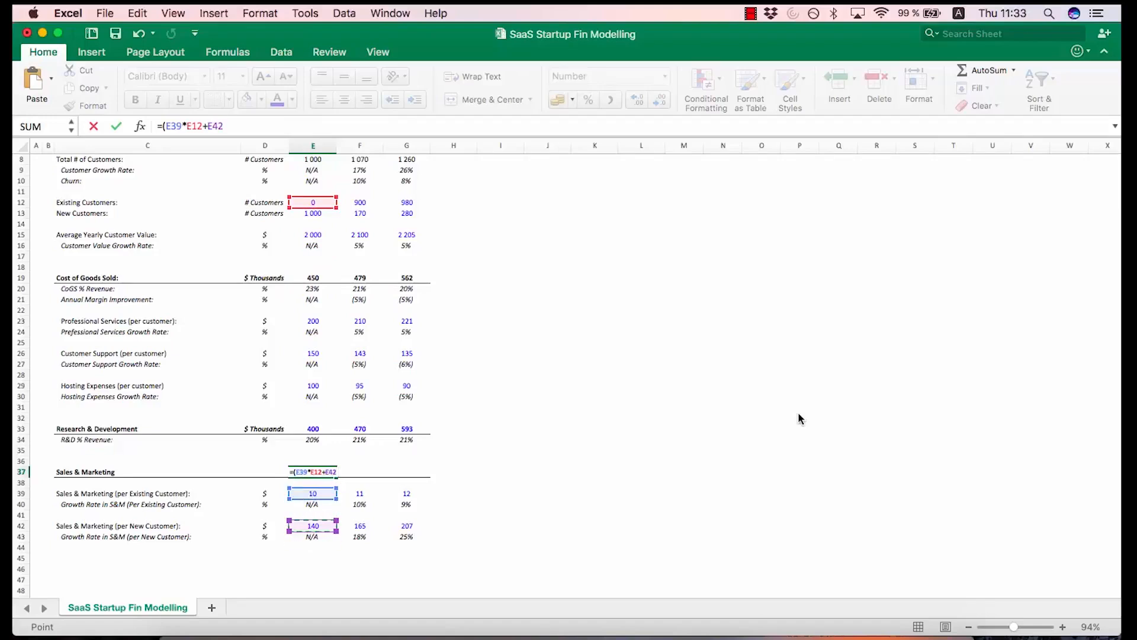
pyautogui.write('*')
pyautogui.press('Up')
pyautogui.press('Up')
pyautogui.press('Up')
pyautogui.press('Up')
pyautogui.press('Up')
pyautogui.press('Up')
pyautogui.press('Up')
pyautogui.press('Up')
pyautogui.press('Up')
pyautogui.press('Up')
pyautogui.press('Up')
pyautogui.press('Up')
pyautogui.press('Up')
pyautogui.press('Up')
pyautogui.press('Up')
pyautogui.press('Up')
pyautogui.press('Up')
pyautogui.press('Up')
pyautogui.press('Up')
pyautogui.press('Up')
pyautogui.press('Up')
pyautogui.press('Up')
pyautogui.press('Up')
pyautogui.press('Up')
pyautogui.write(')')
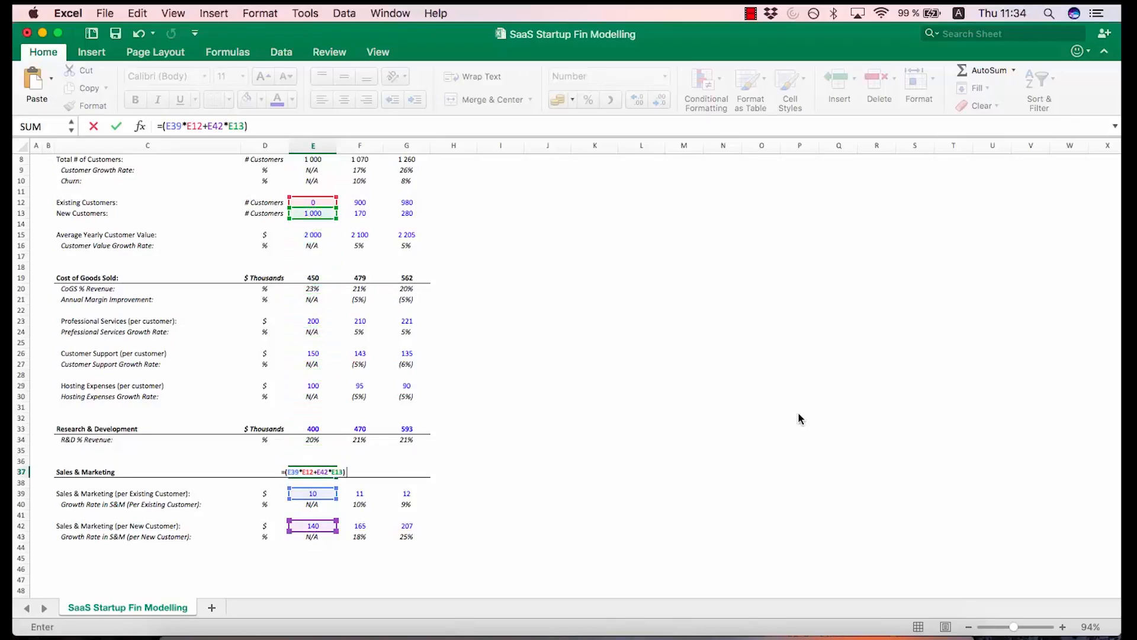
pyautogui.write('/1000')
pyautogui.press('Return')
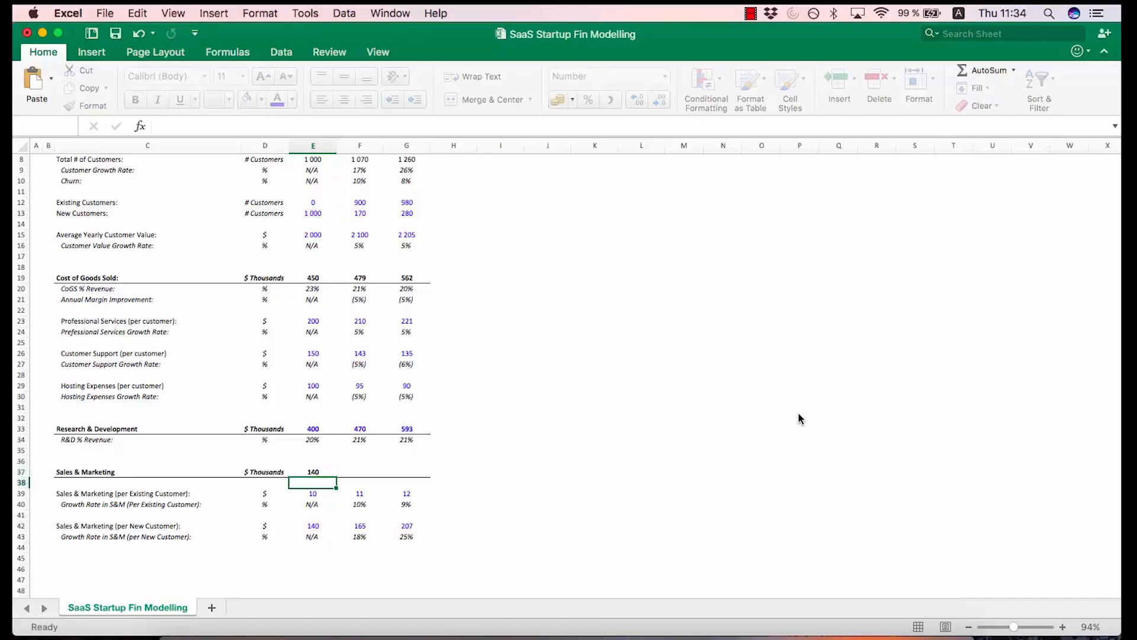
# Copy the Sales & Marketing total formula from E37 across to F37:G37
pyautogui.press('Up')
pyautogui.press('super+c')
pyautogui.hotkey('shift', 'Right')
pyautogui.hotkey('shift', 'Right')
pyautogui.press('super+v')
pyautogui.press('Escape')
# Set the Sales & Marketing cost per existing customer in E39:G39 to 100, 103 and 106
pyautogui.press('Down')
pyautogui.press('Down')
pyautogui.press('Down')
pyautogui.press('Up')
pyautogui.press('Right')
pyautogui.press('Right')
pyautogui.press('Left')
pyautogui.press('Left')
pyautogui.press('Down')
pyautogui.press('Down')
pyautogui.press('Down')
pyautogui.press('Up')
pyautogui.press('Up')
pyautogui.press('Up')
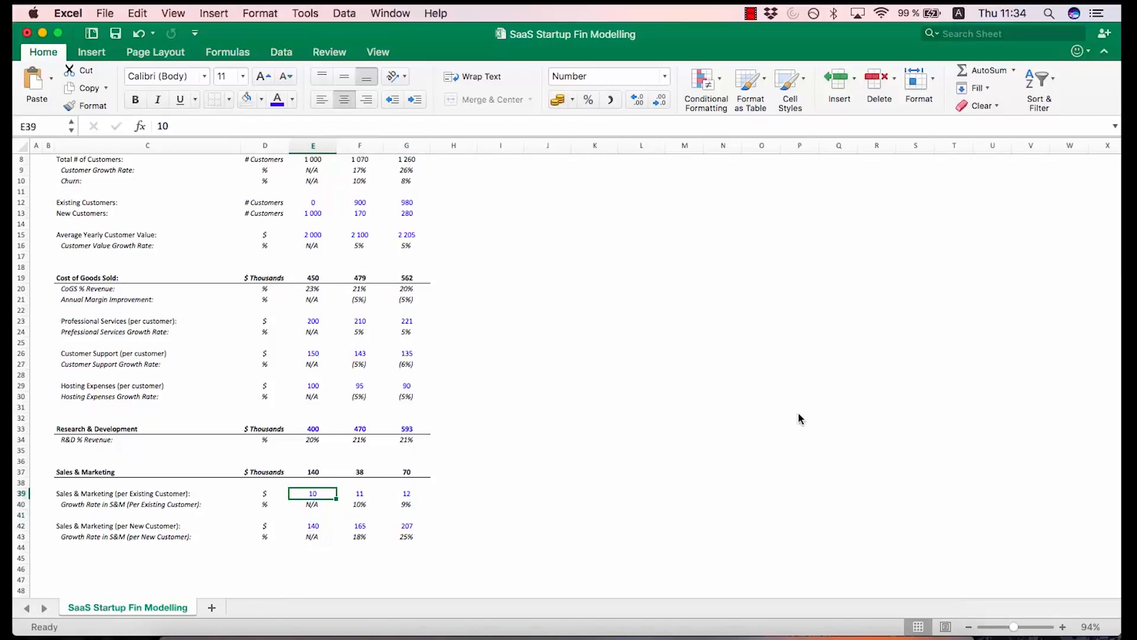
pyautogui.write('100')
pyautogui.press('Right')
pyautogui.write('103')
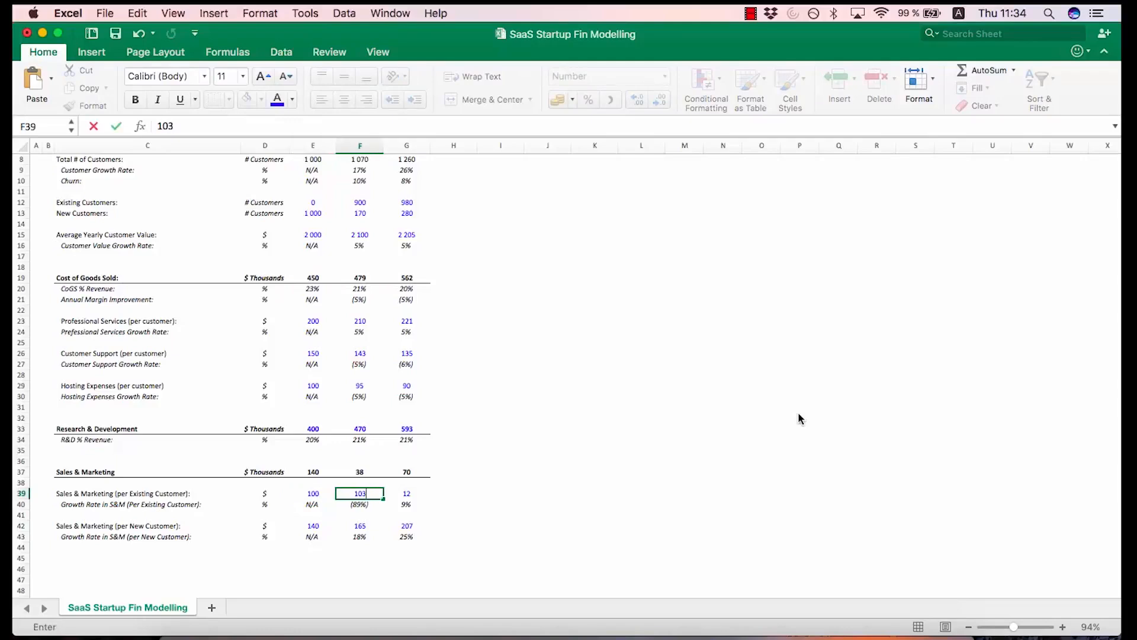
pyautogui.press('Right')
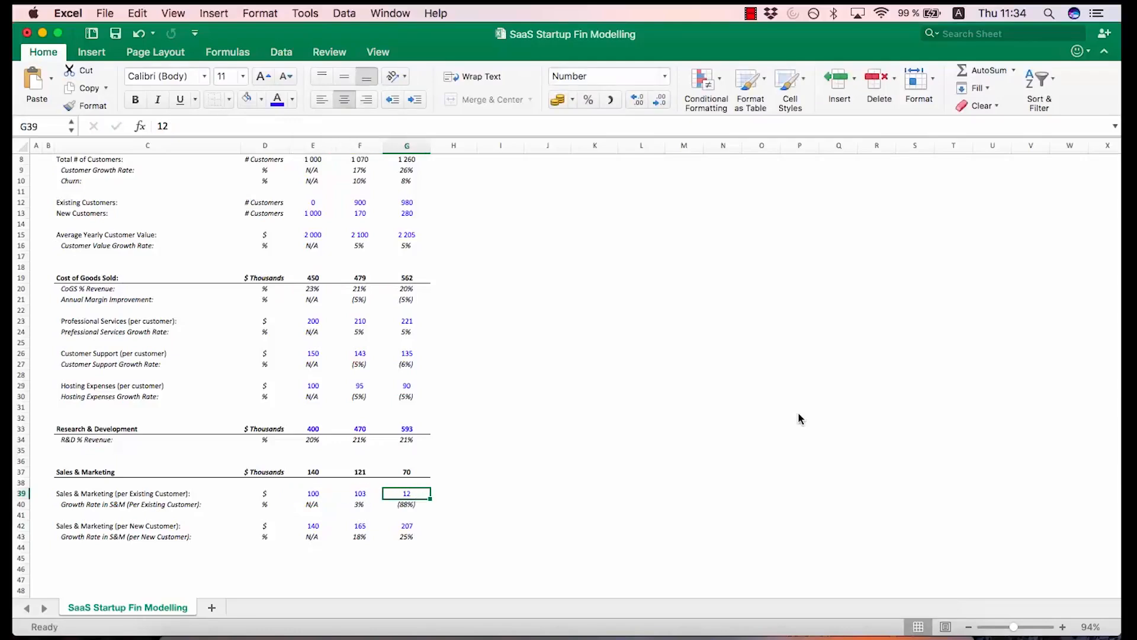
pyautogui.write('106')
pyautogui.press('Return')
# Set the Sales & Marketing cost per new customer in E42:G42 to 350, 368 and 397
pyautogui.press('Down')
pyautogui.press('Down')
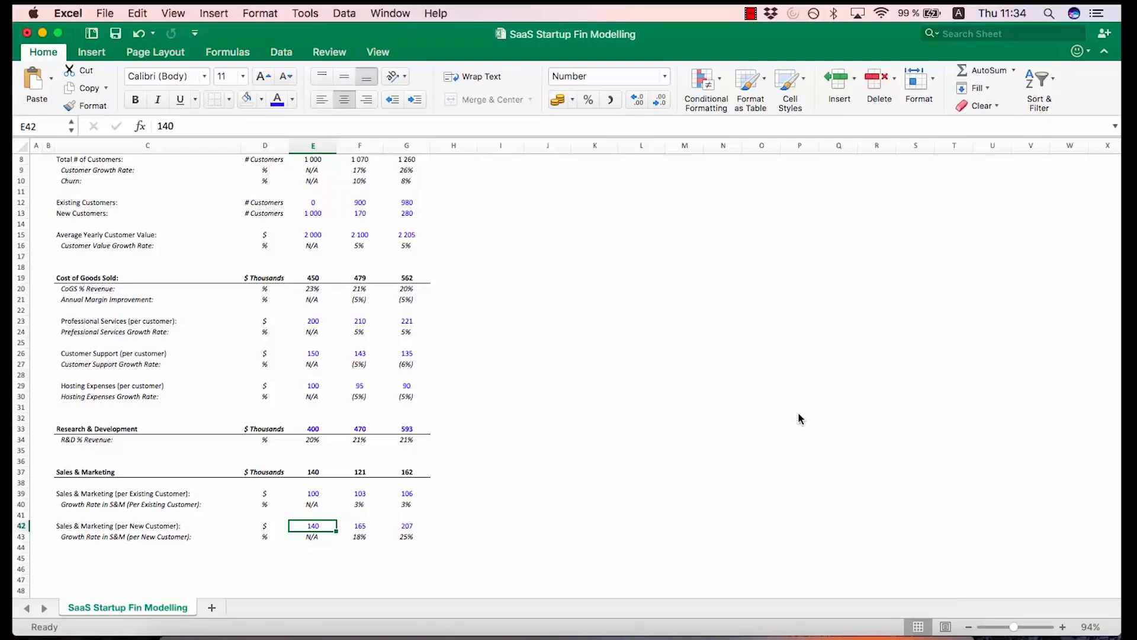
pyautogui.write('350')
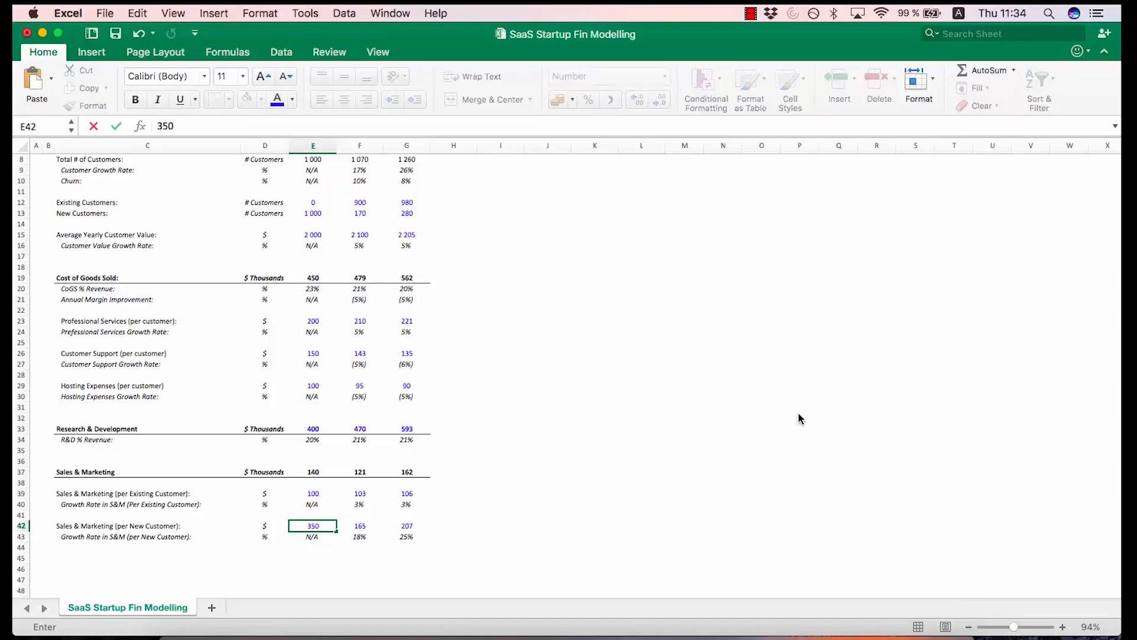
pyautogui.press('Tab')
pyautogui.write('368')
pyautogui.press('Tab')
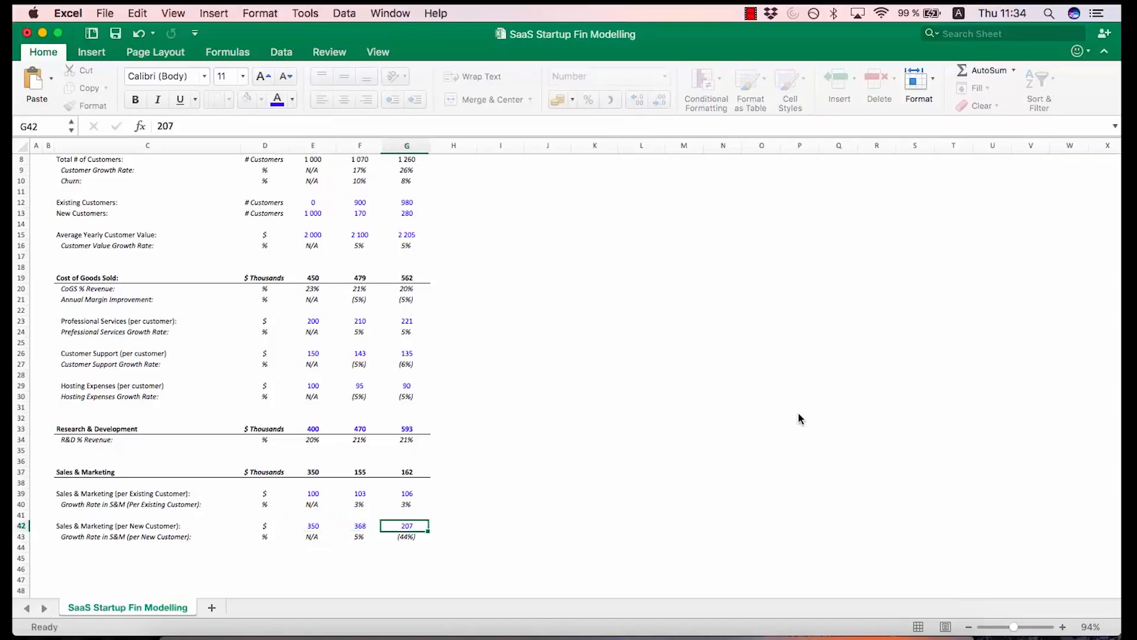
pyautogui.write('397')
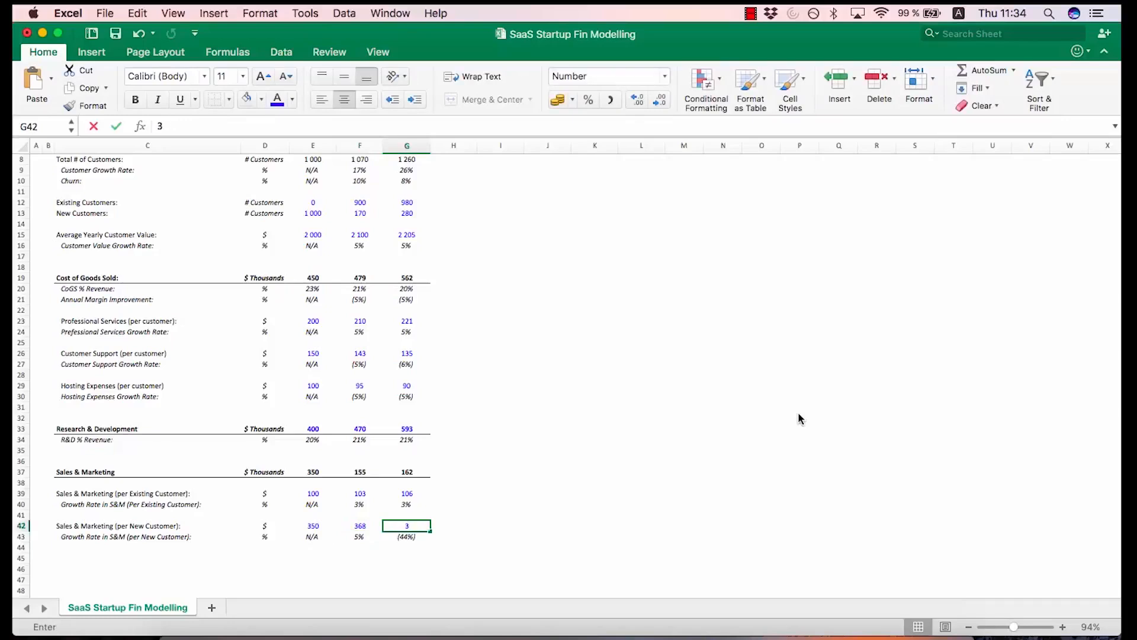
pyautogui.press('Return')
# Add the bold section heading "General & Administrative:" in C46
pyautogui.press('Down')
pyautogui.press('Down')
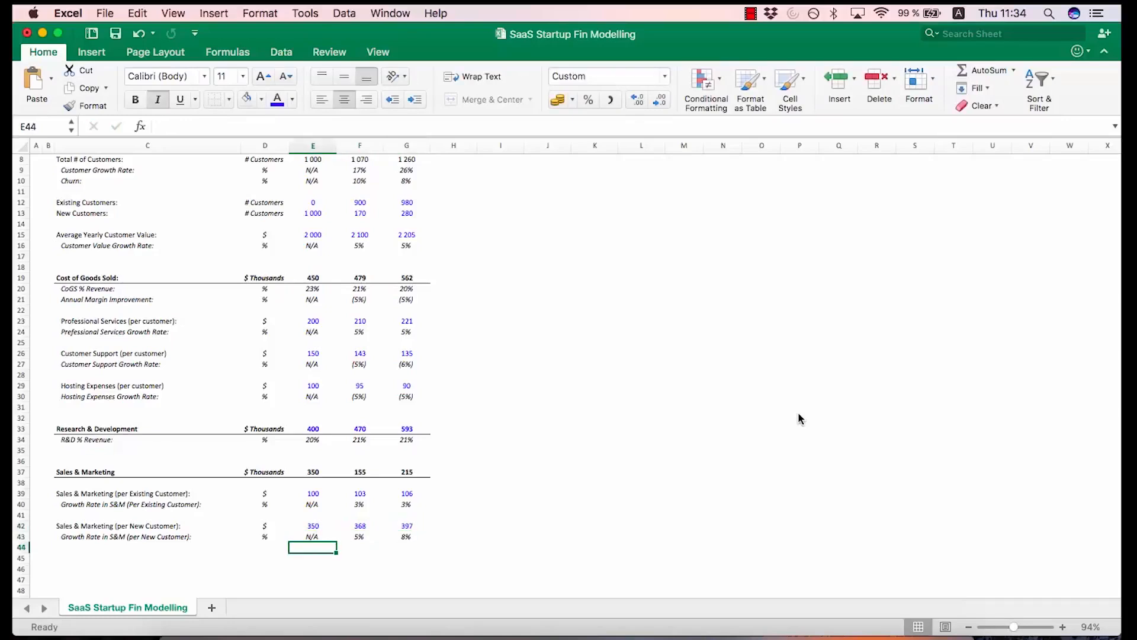
pyautogui.press('Left')
pyautogui.press('Left')
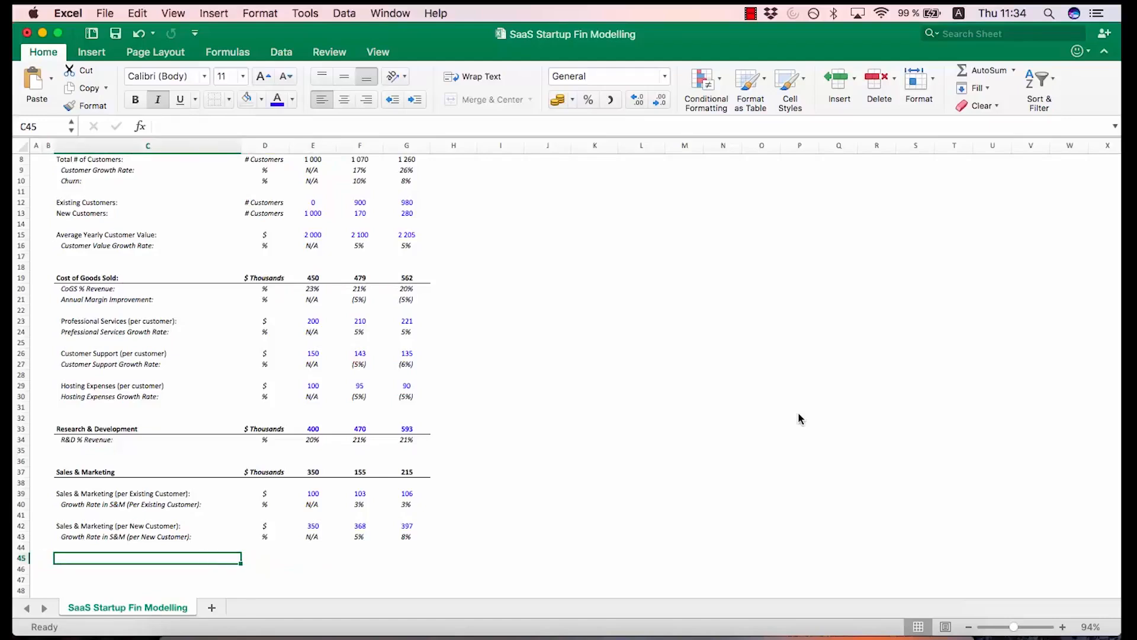
pyautogui.press('Down')
pyautogui.press('Down')
pyautogui.press('Down')
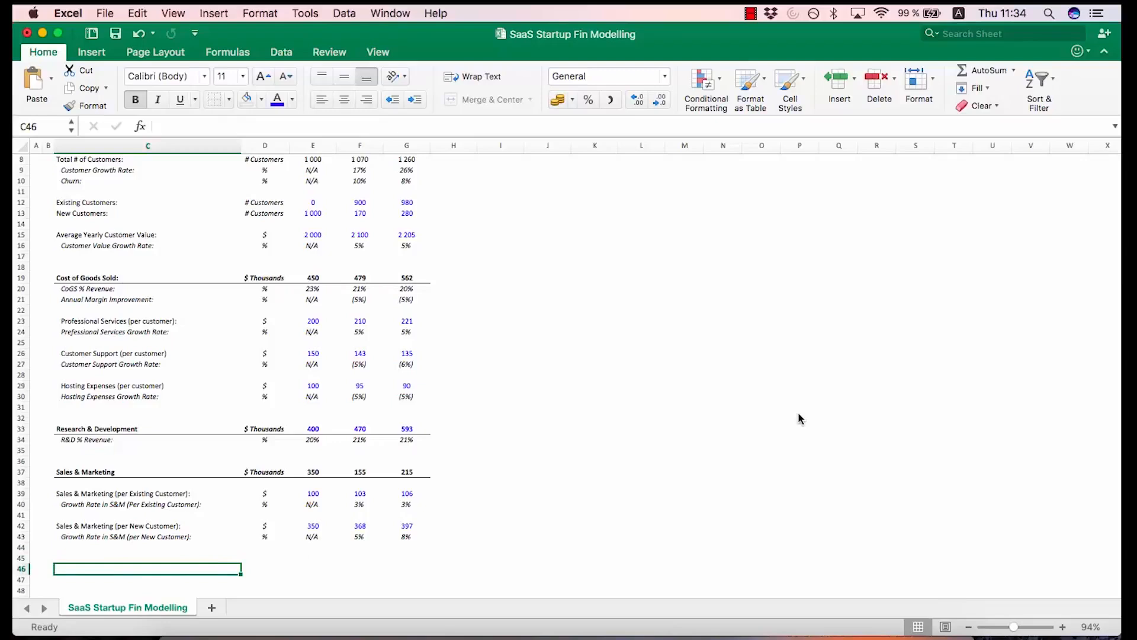
pyautogui.write('General & Administrative')
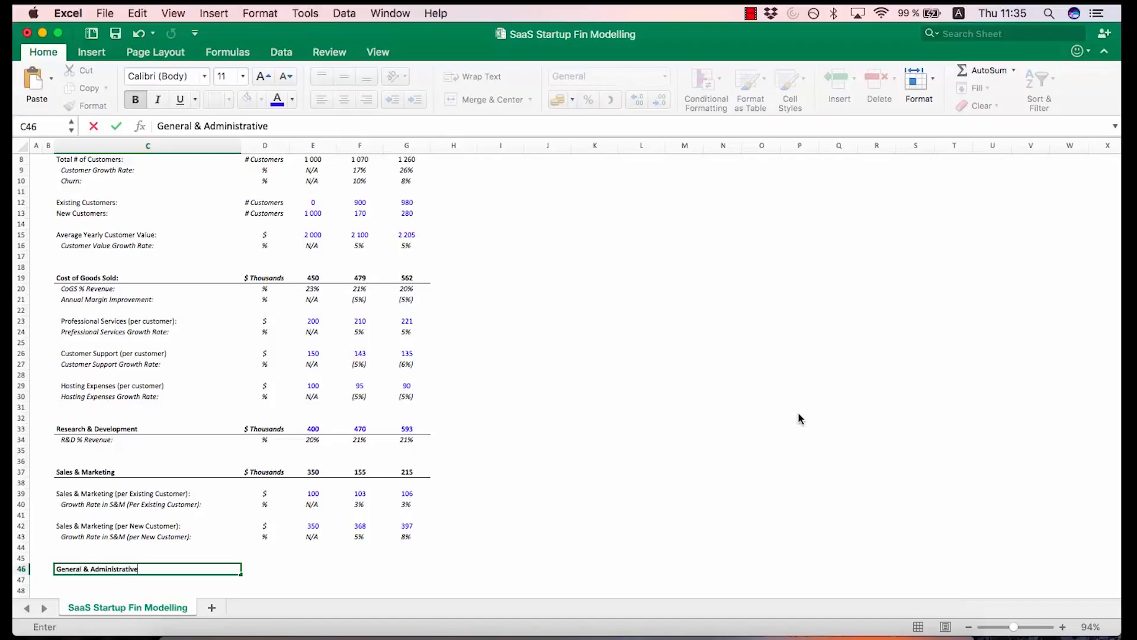
pyautogui.press('Return')
# Try to carry the Sales & Marketing header row formatting over to the General & Administrative row, C46:G46
pyautogui.press('Up')
pyautogui.press('Up')
pyautogui.press('Up')
pyautogui.press('Up')
pyautogui.press('Up')
pyautogui.press('Up')
pyautogui.press('Up')
pyautogui.press('Up')
pyautogui.press('Up')
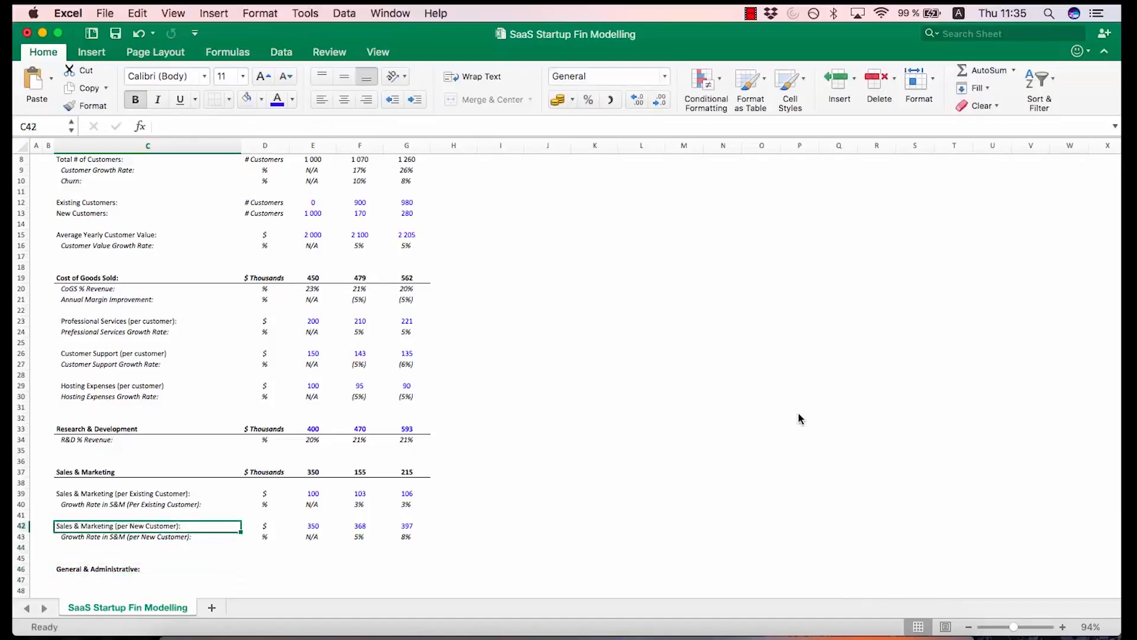
pyautogui.press('Up')
pyautogui.hotkey('shift', 'Right')
pyautogui.hotkey('shift', 'Right')
pyautogui.hotkey('shift', 'Right')
pyautogui.hotkey('shift', 'Right')
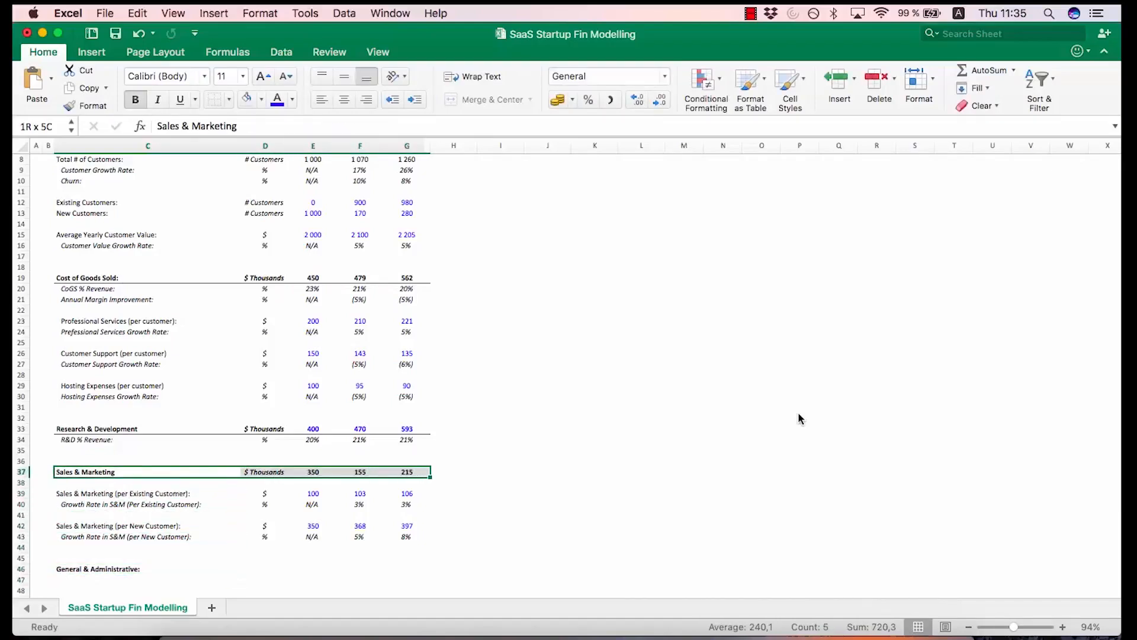
pyautogui.press('Down')
pyautogui.press('Down')
pyautogui.press('Down')
pyautogui.press('Down')
pyautogui.press('Down')
pyautogui.press('Down')
pyautogui.press('Down')
pyautogui.press('Down')
pyautogui.press('Down')
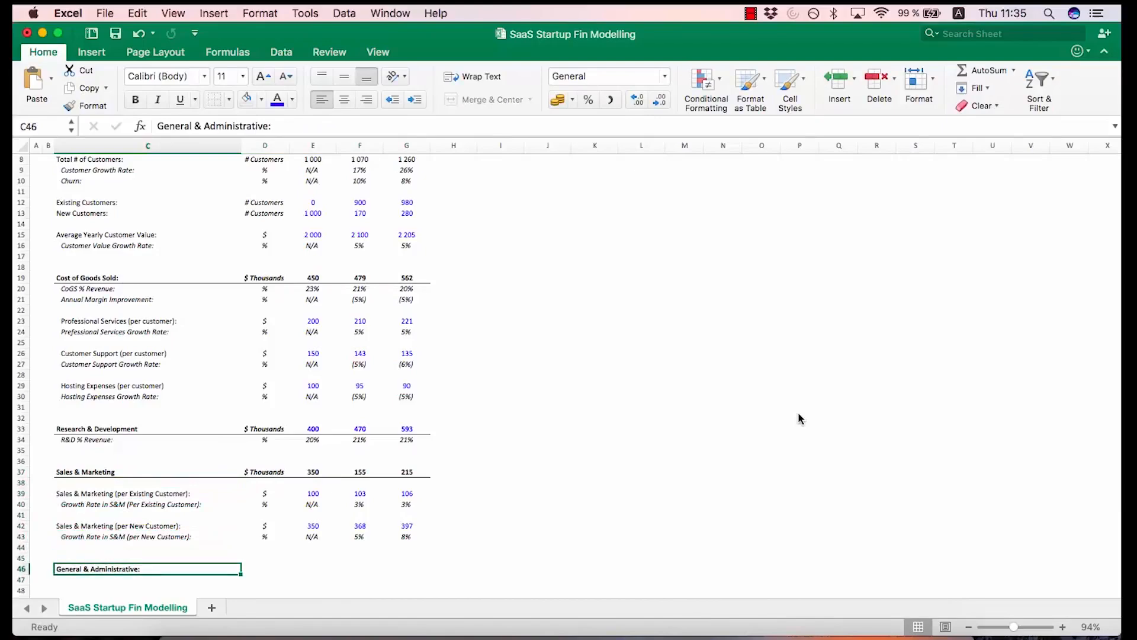
pyautogui.hotkey('shift', 'Right')
pyautogui.hotkey('shift', 'Right')
pyautogui.hotkey('shift', 'Right')
pyautogui.hotkey('shift', 'Right')
pyautogui.press('ctrl+super+v')
pyautogui.press('Down')
pyautogui.press('Down')
pyautogui.press('Down')
pyautogui.press('Down')
pyautogui.press('Return')
pyautogui.press('Return')
# Copy the Sales & Marketing header row C37:G37 and paste only its formats onto C46:G46
pyautogui.press('Up')
pyautogui.press('Up')
pyautogui.press('Up')
pyautogui.press('Up')
pyautogui.press('Up')
pyautogui.press('Up')
pyautogui.press('Up')
pyautogui.press('Up')
pyautogui.press('Up')
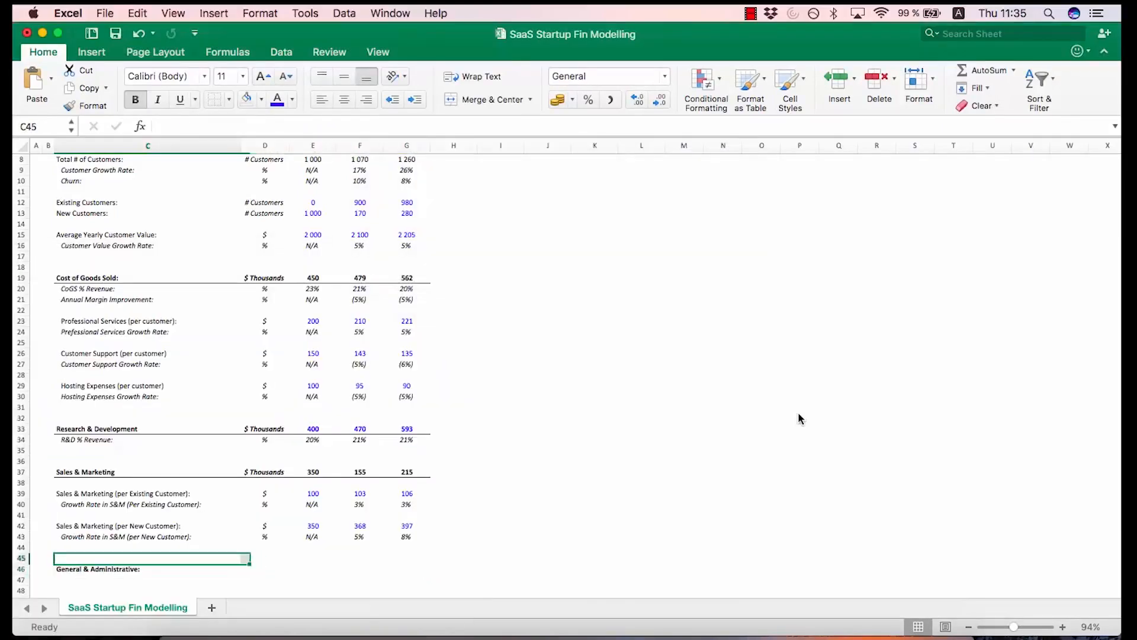
pyautogui.hotkey('shift', 'Right')
pyautogui.hotkey('shift', 'Right')
pyautogui.hotkey('shift', 'Right')
pyautogui.hotkey('shift', 'Right')
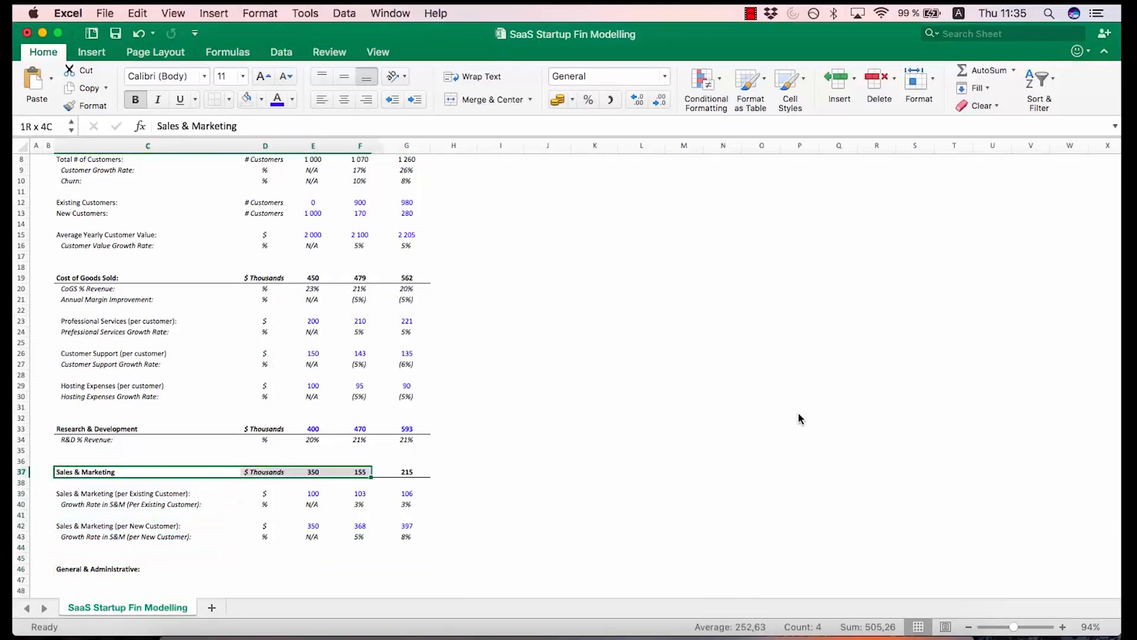
pyautogui.press('super+c')
pyautogui.press('Down')
pyautogui.press('Down')
pyautogui.press('Down')
pyautogui.press('Down')
pyautogui.press('Down')
pyautogui.press('Down')
pyautogui.press('Down')
pyautogui.press('Down')
pyautogui.press('Down')
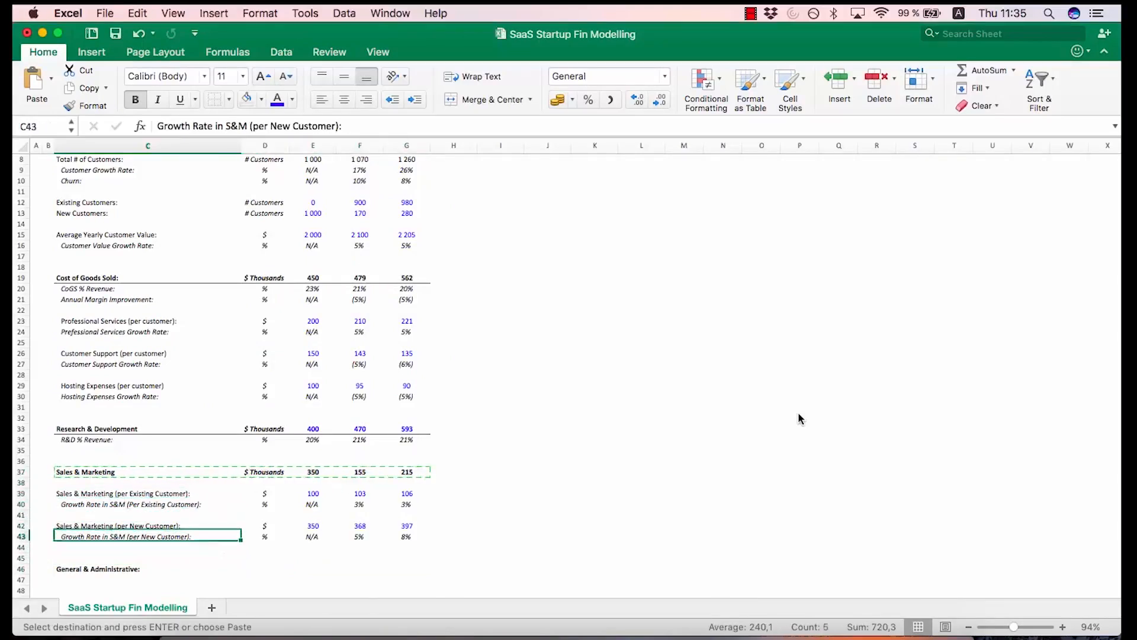
pyautogui.hotkey('shift', 'Right')
pyautogui.hotkey('shift', 'Right')
pyautogui.hotkey('shift', 'Right')
pyautogui.hotkey('shift', 'Right')
pyautogui.press('ctrl+super+v')
pyautogui.press('Down')
pyautogui.press('Down')
pyautogui.press('Down')
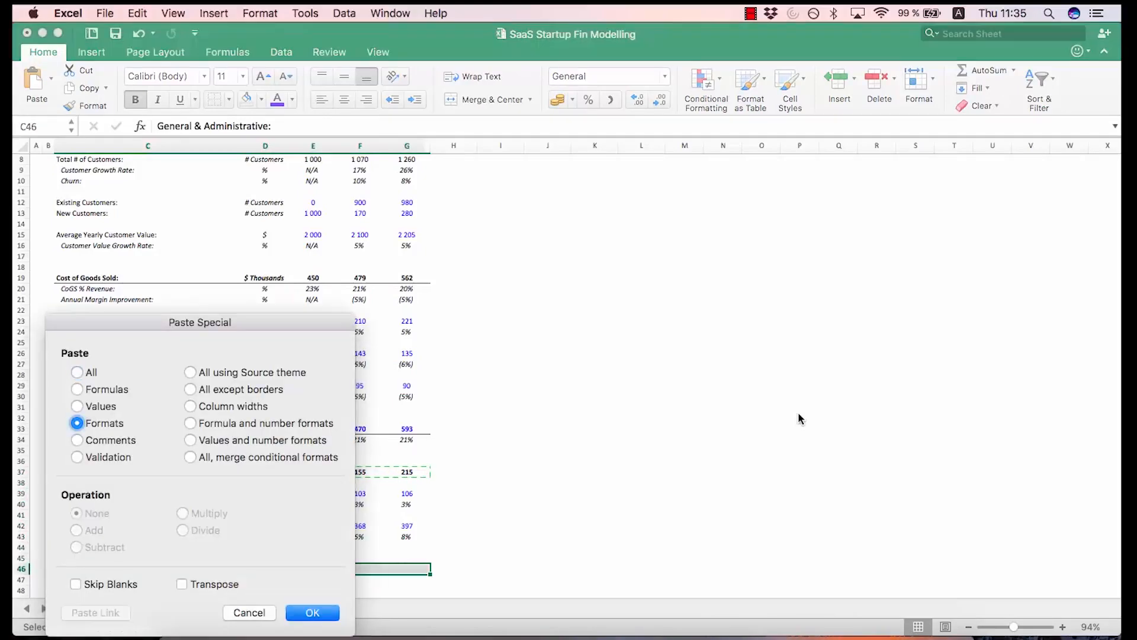
pyautogui.press('Return')
pyautogui.press('Down')
pyautogui.press('Down')
pyautogui.press('Down')
pyautogui.press('Down')
# Copy the "$ Thousands" unit label from D37 into D46 for General & Administrative
pyautogui.press('Up')
pyautogui.press('Up')
pyautogui.press('Up')
pyautogui.press('Up')
pyautogui.press('Up')
pyautogui.press('Up')
pyautogui.press('Up')
pyautogui.press('Up')
pyautogui.press('Up')
pyautogui.press('Up')
pyautogui.press('Up')
pyautogui.press('Up')
pyautogui.press('Up')
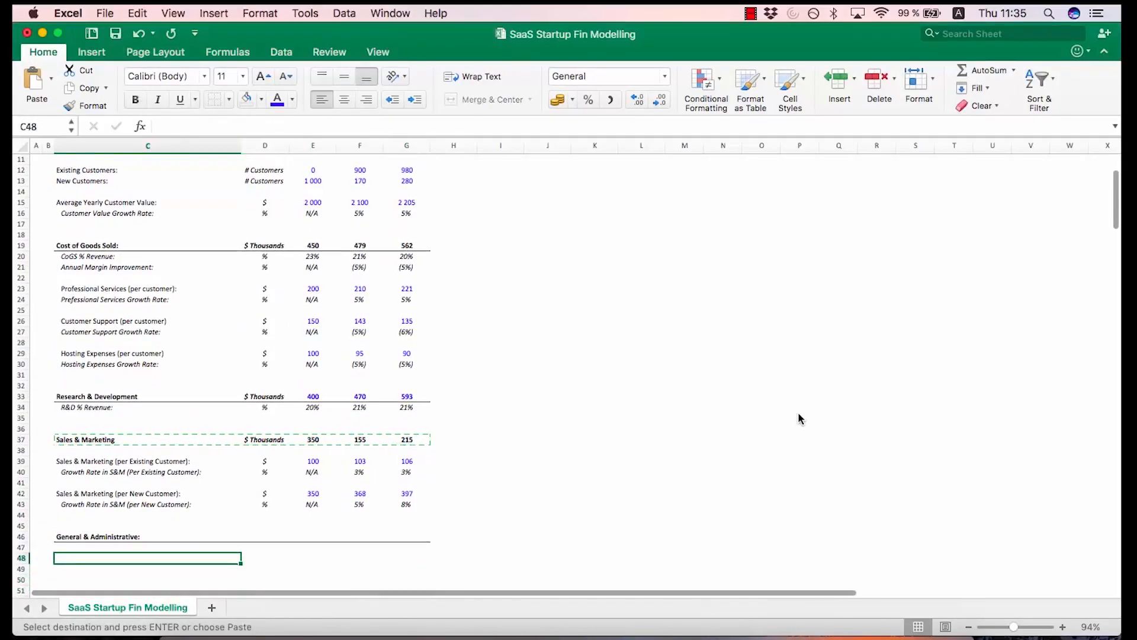
pyautogui.press('Right')
pyautogui.press('Right')
pyautogui.press('Left')
pyautogui.hotkey('ctrl', 'c')
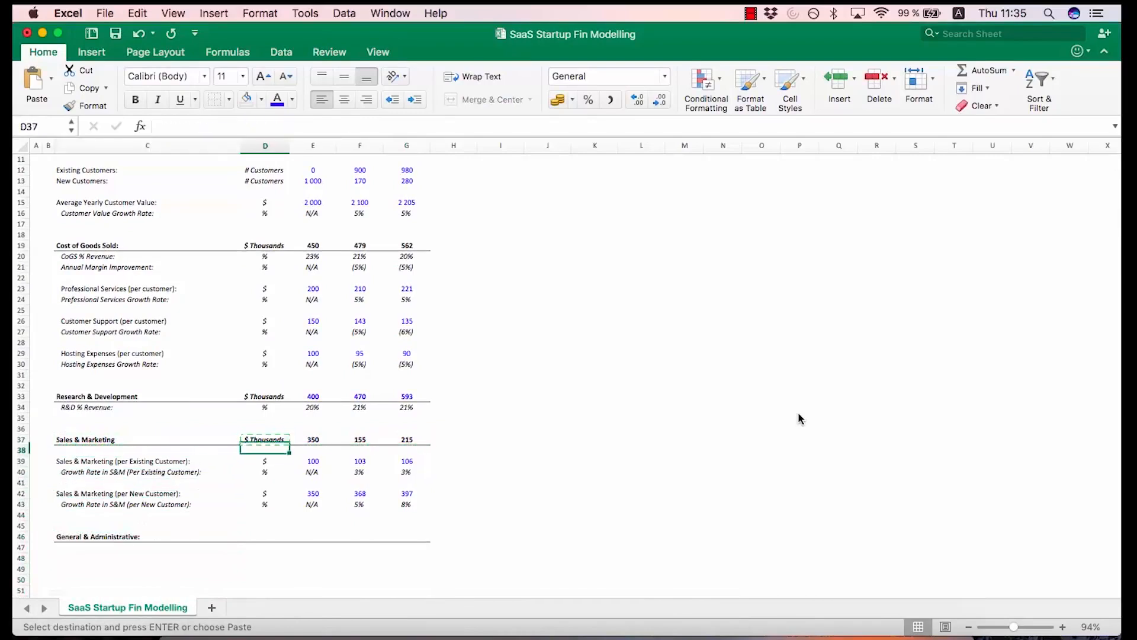
pyautogui.press('Down')
pyautogui.press('Down')
pyautogui.press('Down')
pyautogui.press('Down')
pyautogui.press('Down')
pyautogui.press('Down')
pyautogui.press('Down')
pyautogui.press('Down')
pyautogui.press('Down')
pyautogui.hotkey('ctrl', 'v')
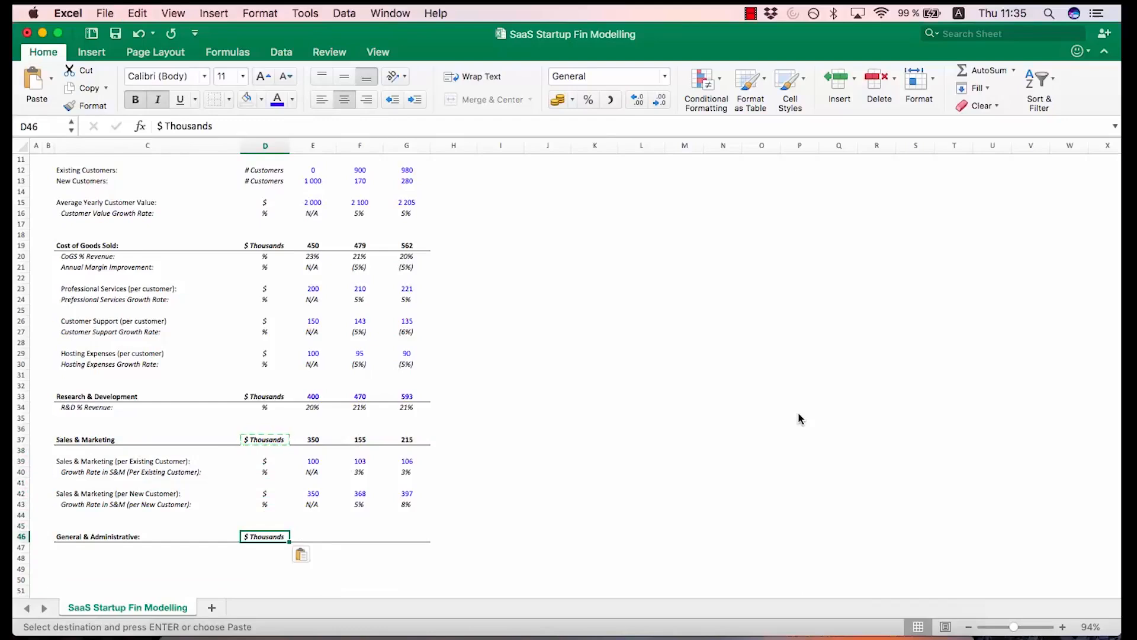
pyautogui.press('Escape')
# Add the row label "G&A - Fixed Expenses:" in C48
pyautogui.press('Down')
pyautogui.press('Left')
pyautogui.press('Down')
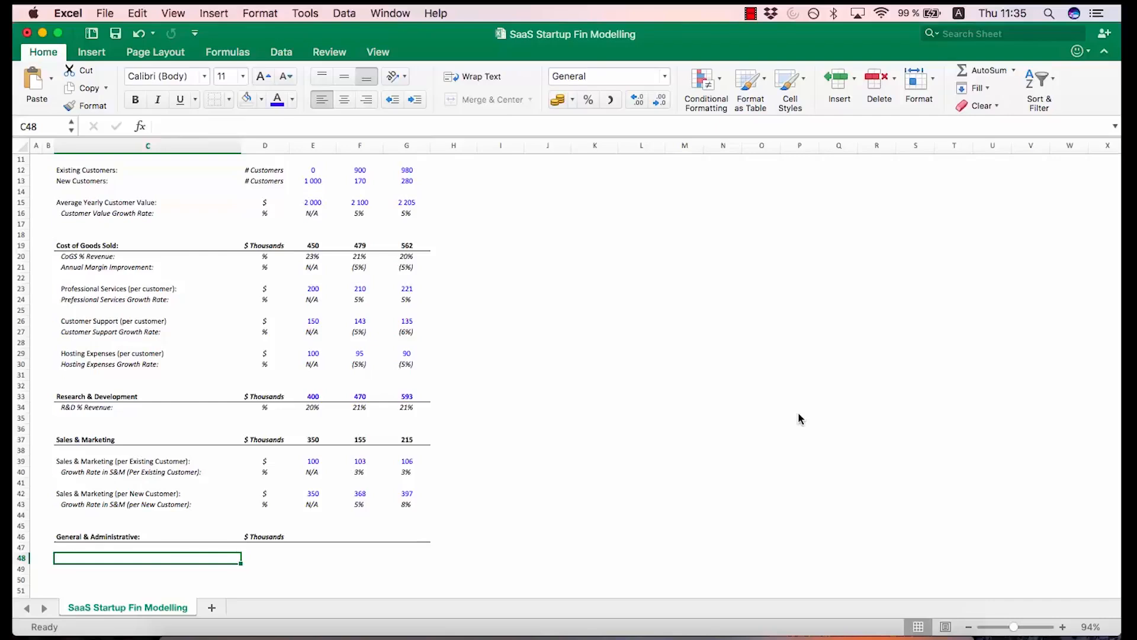
pyautogui.write('G&')
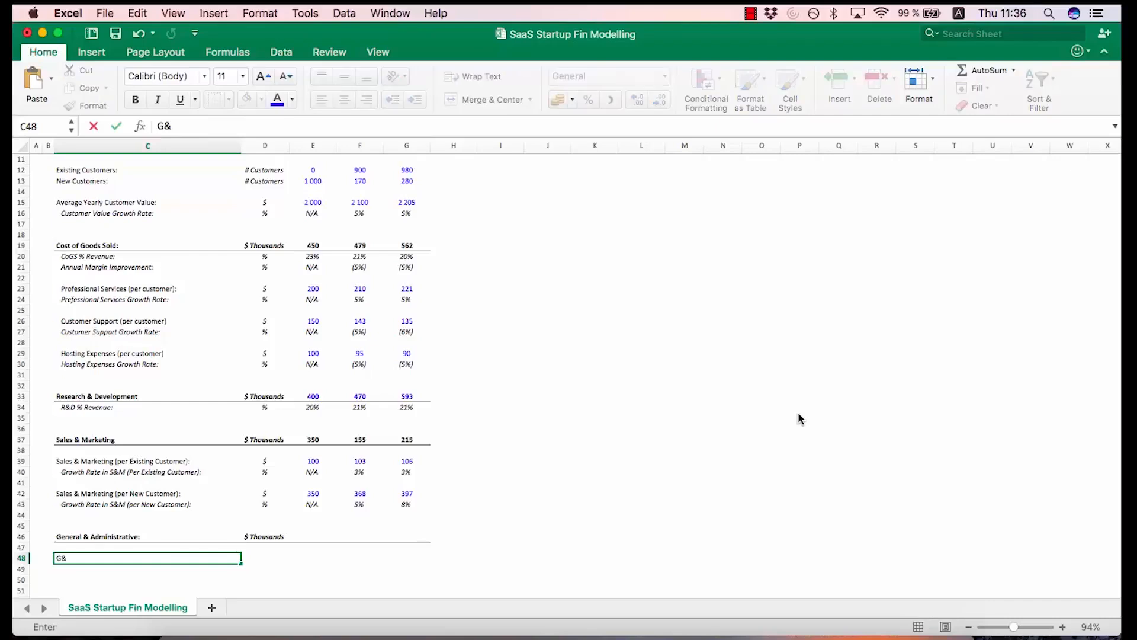
pyautogui.write('A - Fixed Expense')
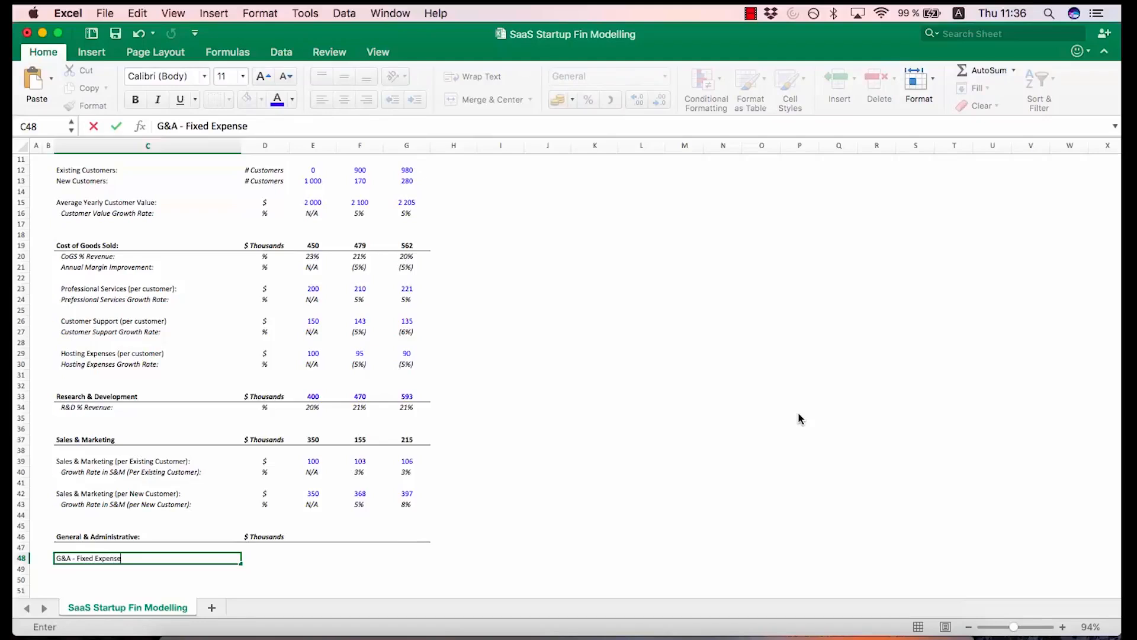
pyautogui.write('s:')
pyautogui.press('Return')
# Add the row label "Growth Rate in G&A (Fixed Expenses):" in C49
pyautogui.write('Gro')
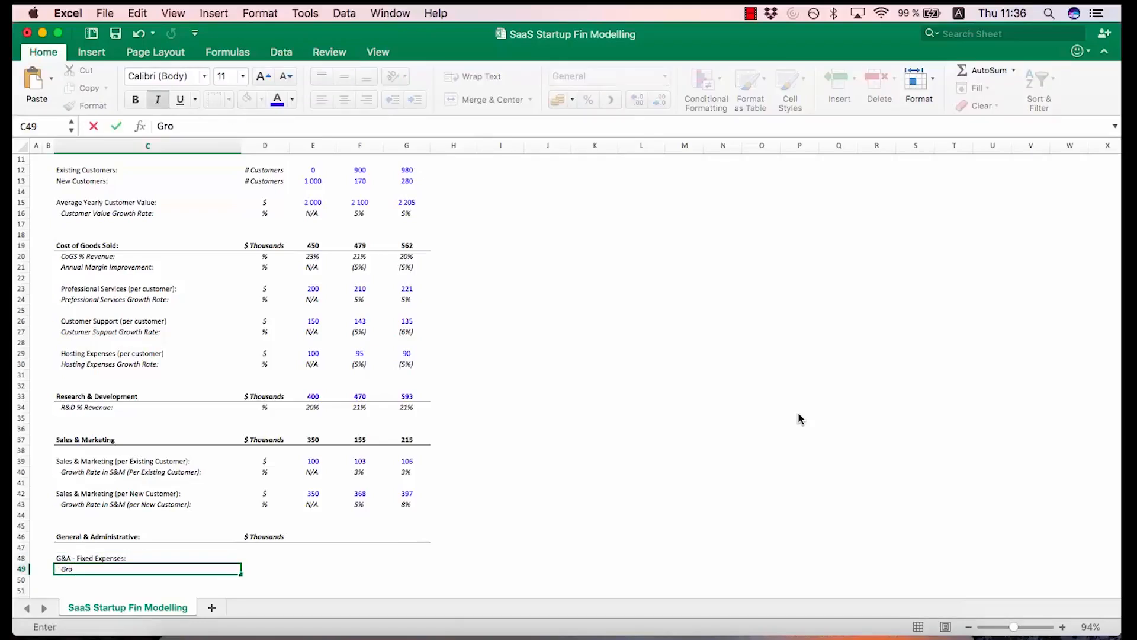
pyautogui.write('wth Rate in G&A (')
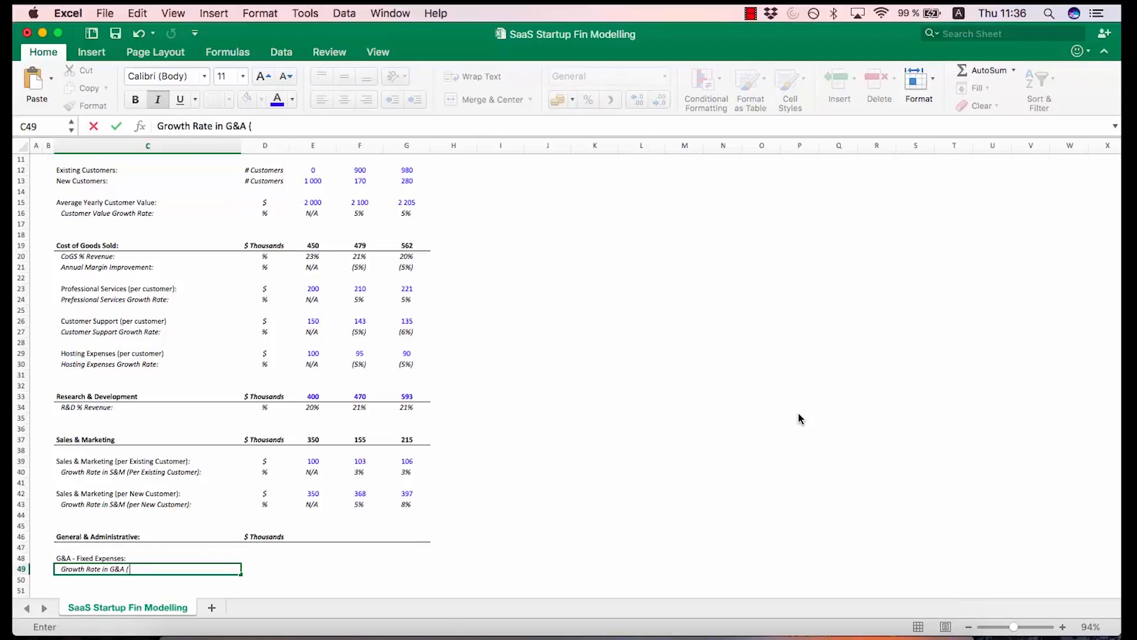
pyautogui.write('Fixed Expenses):')
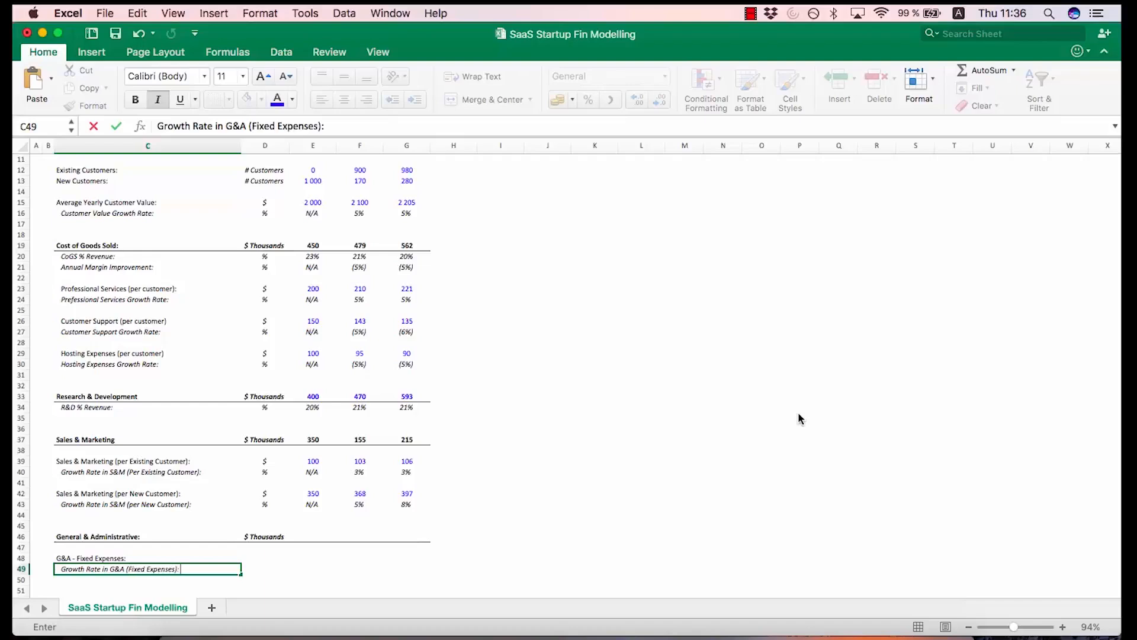
pyautogui.press('Return')
# Check the wording of the existing growth rate labels from C49 up to the Hosting Expenses one in C30, and return to C49
pyautogui.press('Up')
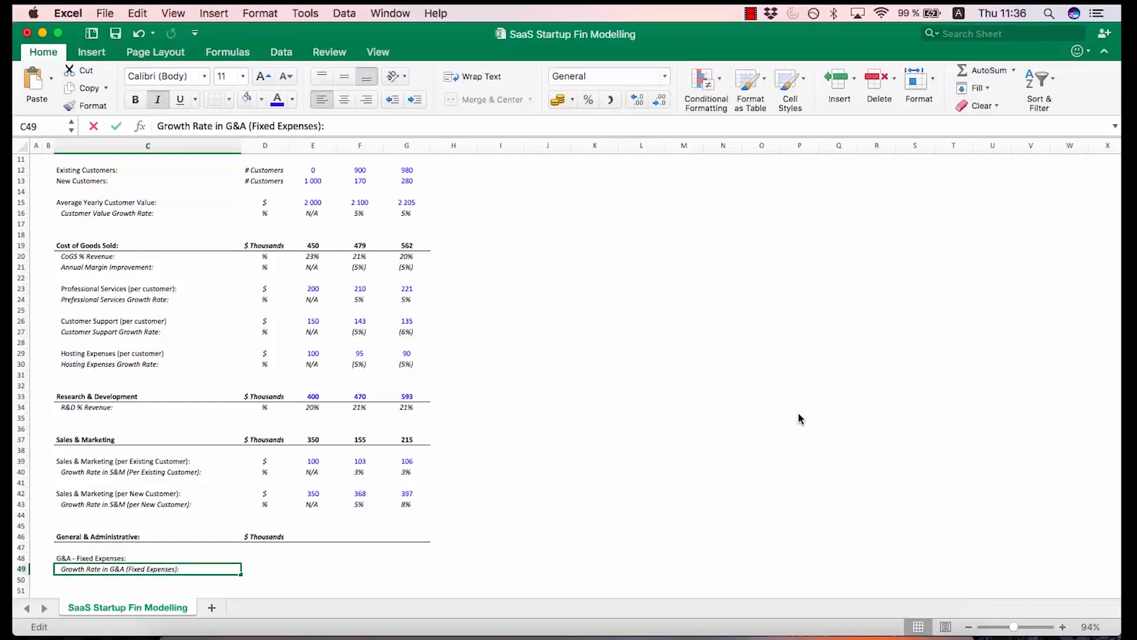
pyautogui.press('Up')
pyautogui.press('Up')
pyautogui.press('Up')
pyautogui.press('Up')
pyautogui.press('Up')
pyautogui.press('Up')
pyautogui.press('Up')
pyautogui.press('Up')
pyautogui.press('Up')
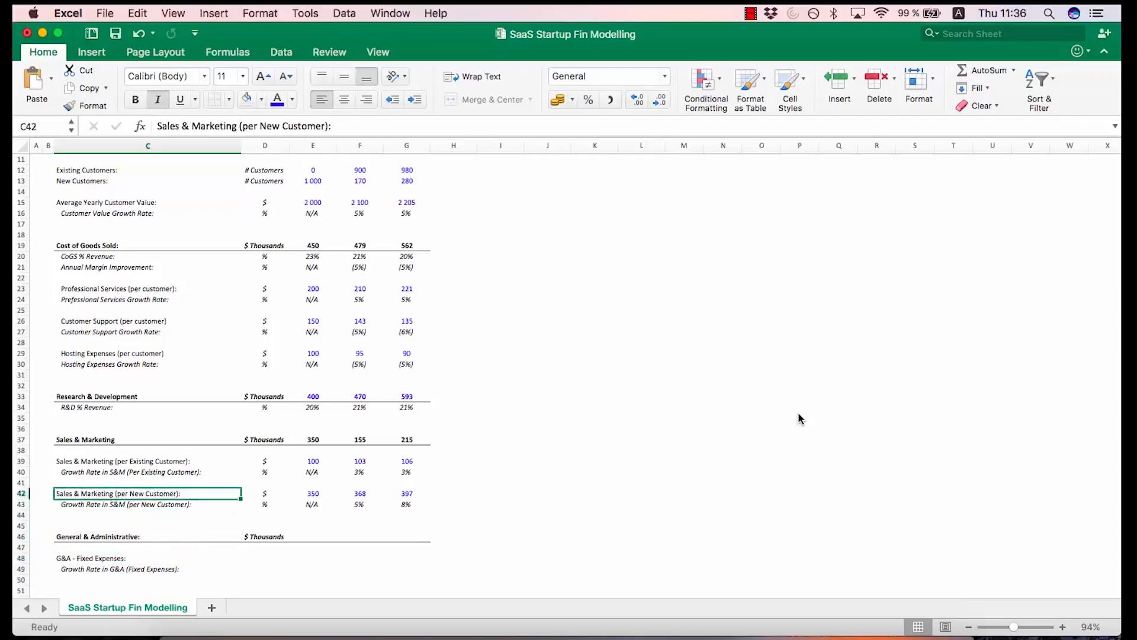
pyautogui.press('Up')
pyautogui.press('Up')
pyautogui.press('Up')
pyautogui.press('Up')
pyautogui.press('Up')
pyautogui.press('Up')
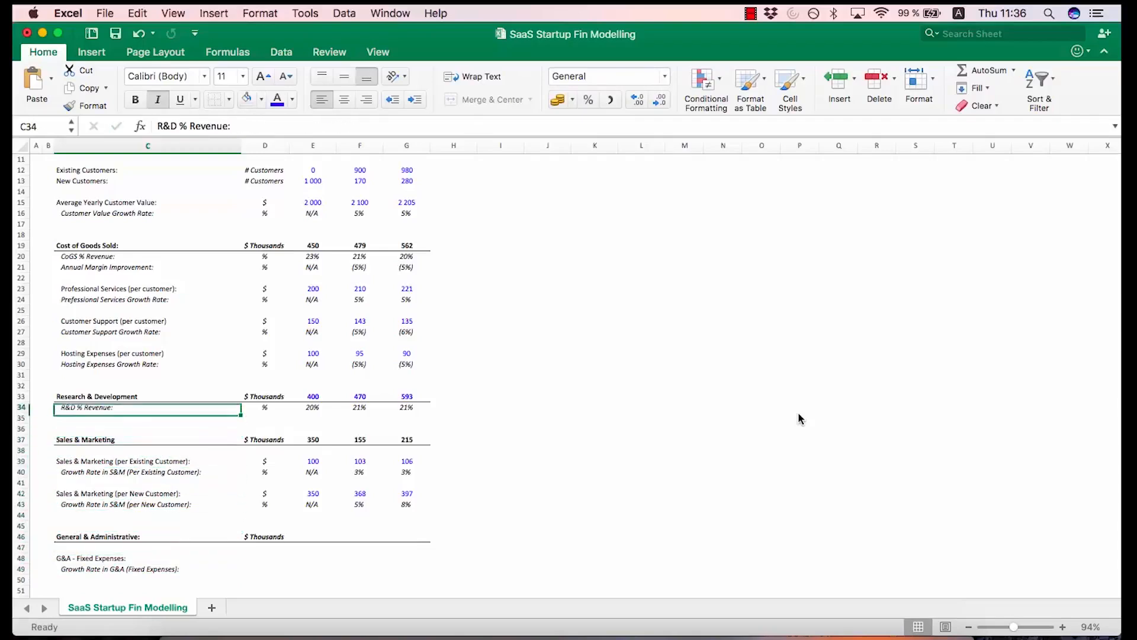
pyautogui.press('Up')
pyautogui.press('Up')
pyautogui.press('Up')
pyautogui.press('Up')
pyautogui.press('Up')
pyautogui.press('Down')
pyautogui.press('F2')
pyautogui.press('Escape')
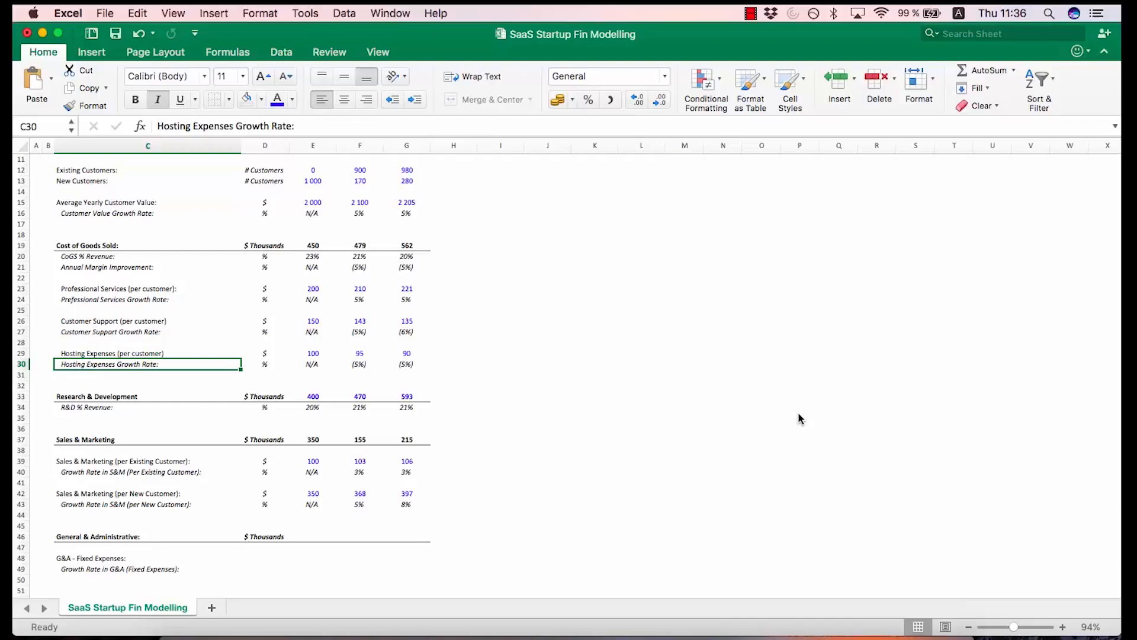
pyautogui.press('Down')
pyautogui.press('Down')
pyautogui.press('Down')
pyautogui.press('Down')
pyautogui.press('Down')
pyautogui.press('Down')
pyautogui.press('Down')
pyautogui.press('Down')
pyautogui.press('Down')
pyautogui.press('Down')
pyautogui.press('Down')
pyautogui.press('Down')
pyautogui.press('Down')
pyautogui.press('Down')
pyautogui.press('Down')
pyautogui.press('Down')
pyautogui.press('Down')
pyautogui.press('Down')
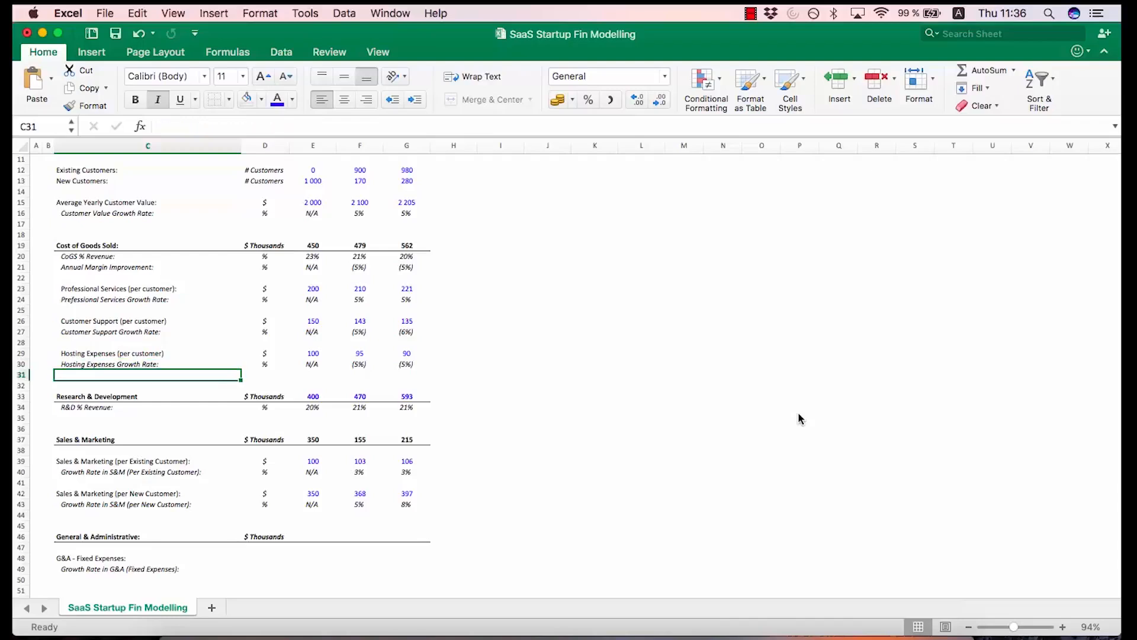
pyautogui.press('Down')
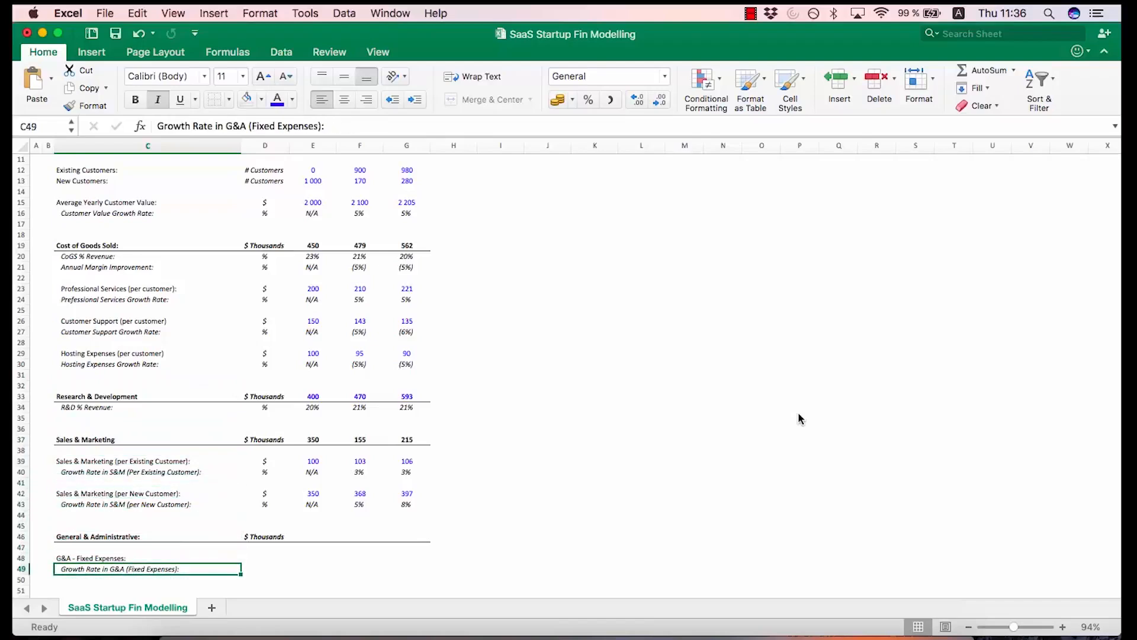
pyautogui.press('Up')
pyautogui.press('Down')
pyautogui.press('Down')
pyautogui.press('Down')
pyautogui.press('Down')
pyautogui.press('Down')
pyautogui.press('Down')
pyautogui.press('Down')
pyautogui.press('Down')
pyautogui.press('Up')
pyautogui.press('Up')
pyautogui.press('Up')
pyautogui.press('Up')
pyautogui.press('Up')
pyautogui.press('Up')
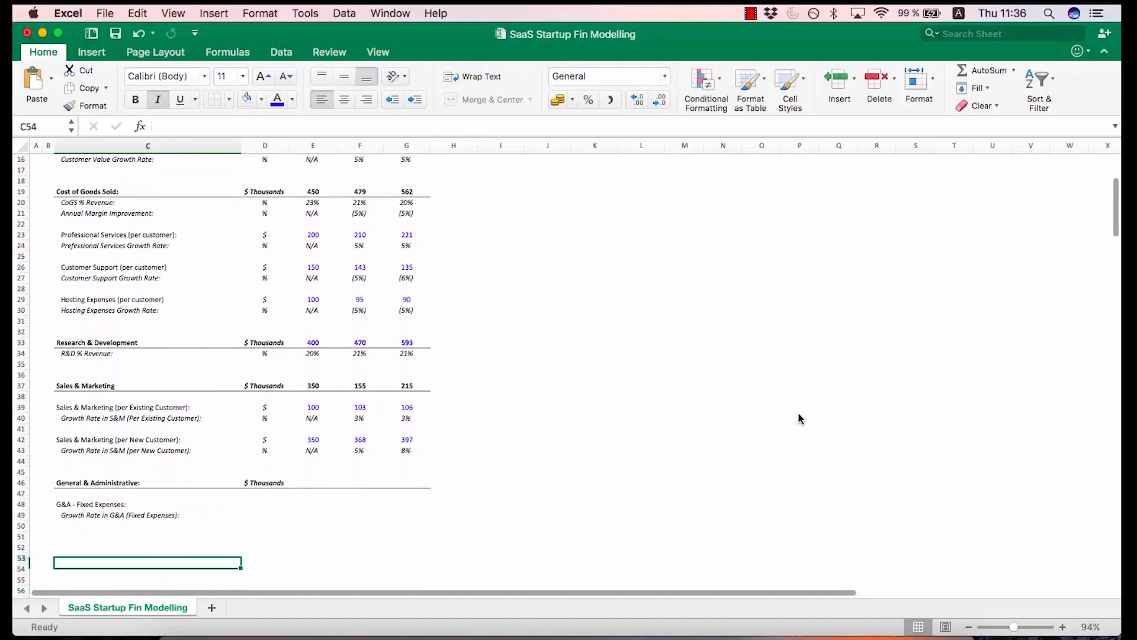
pyautogui.press('Up')
pyautogui.press('Up')
pyautogui.press('Down')
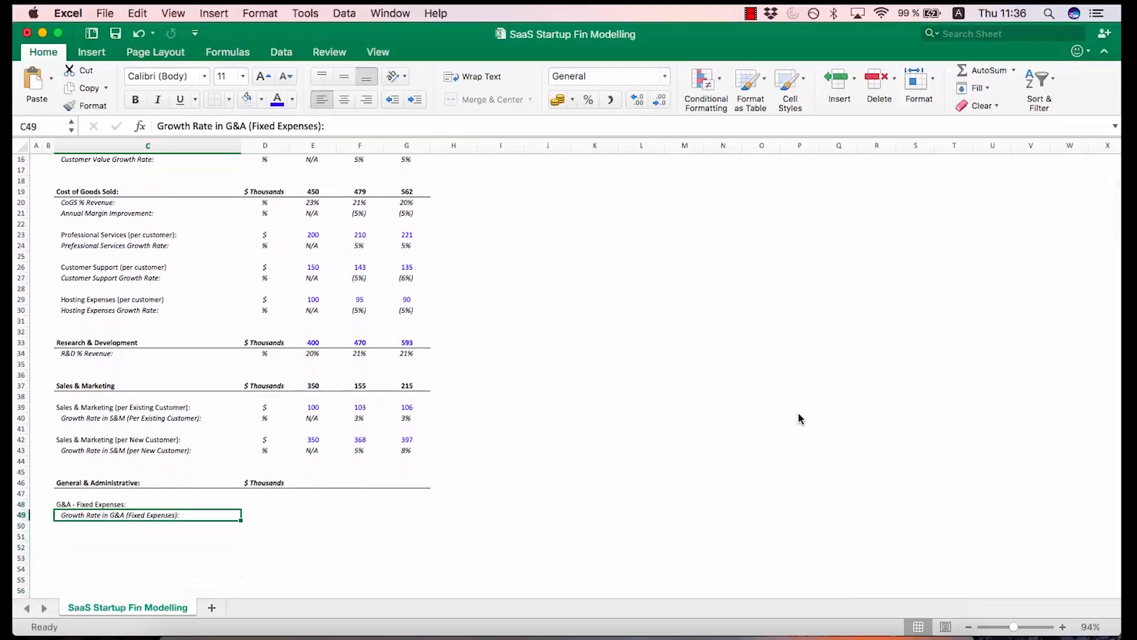
# Add the row label "G&A - Variable Expenses:" in C51
pyautogui.press('Down')
pyautogui.press('Down')
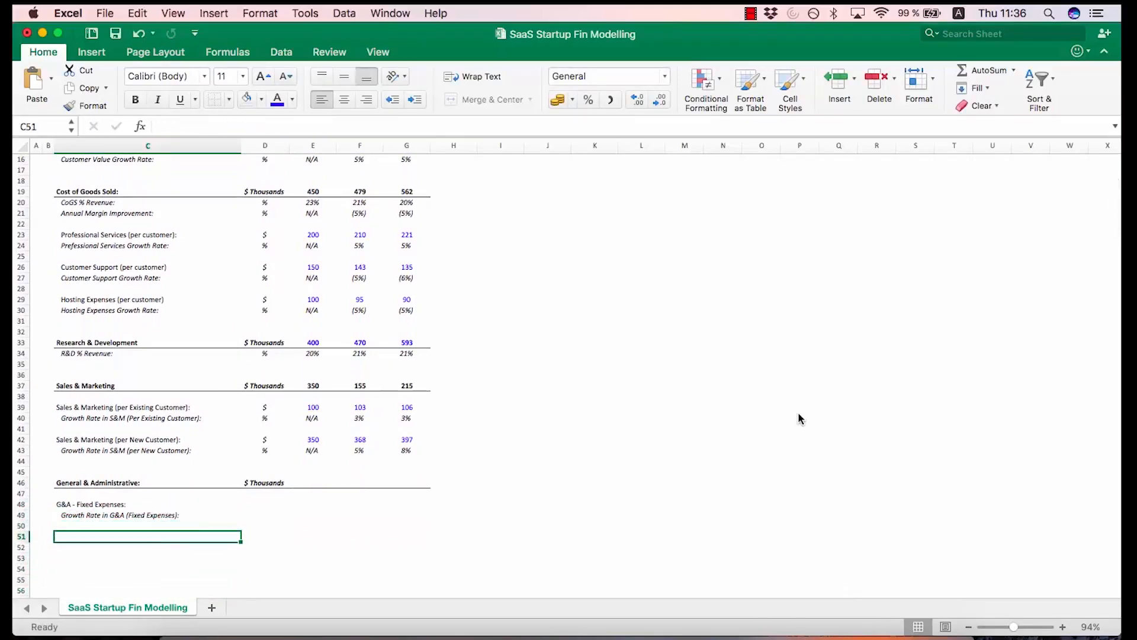
pyautogui.write('G&')
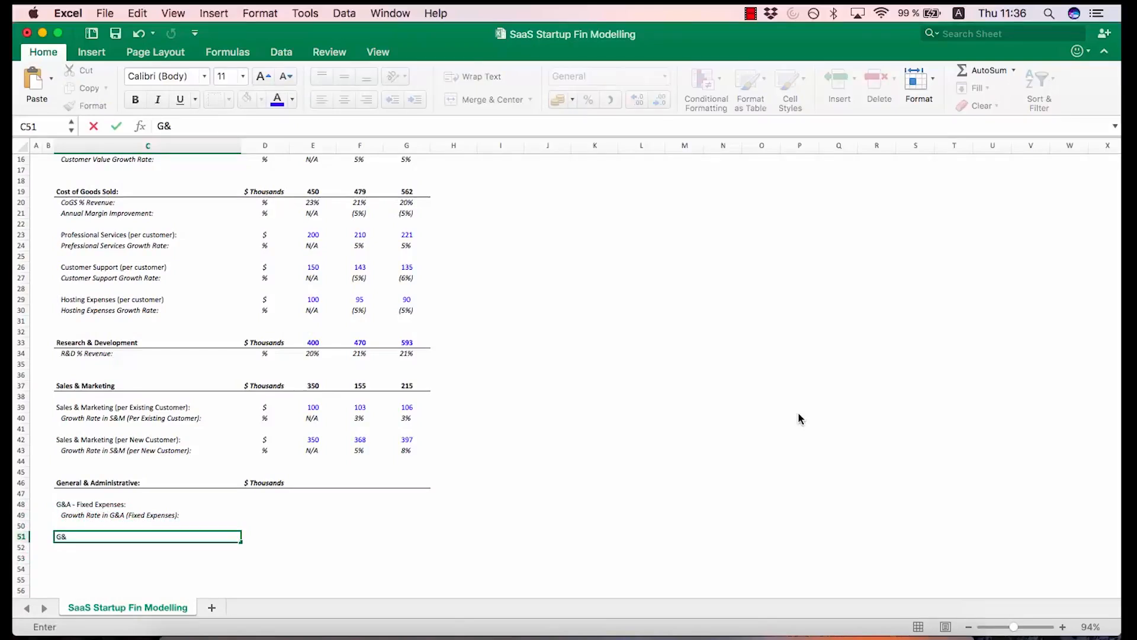
pyautogui.write('A - Variable Expens')
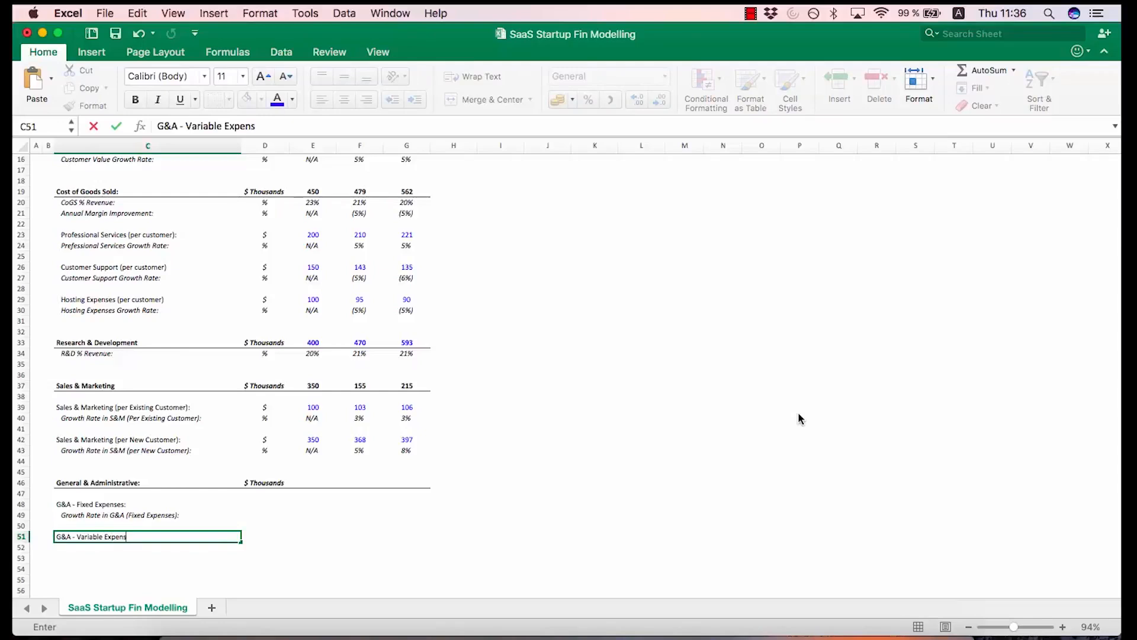
pyautogui.write('es:')
pyautogui.press('Return')
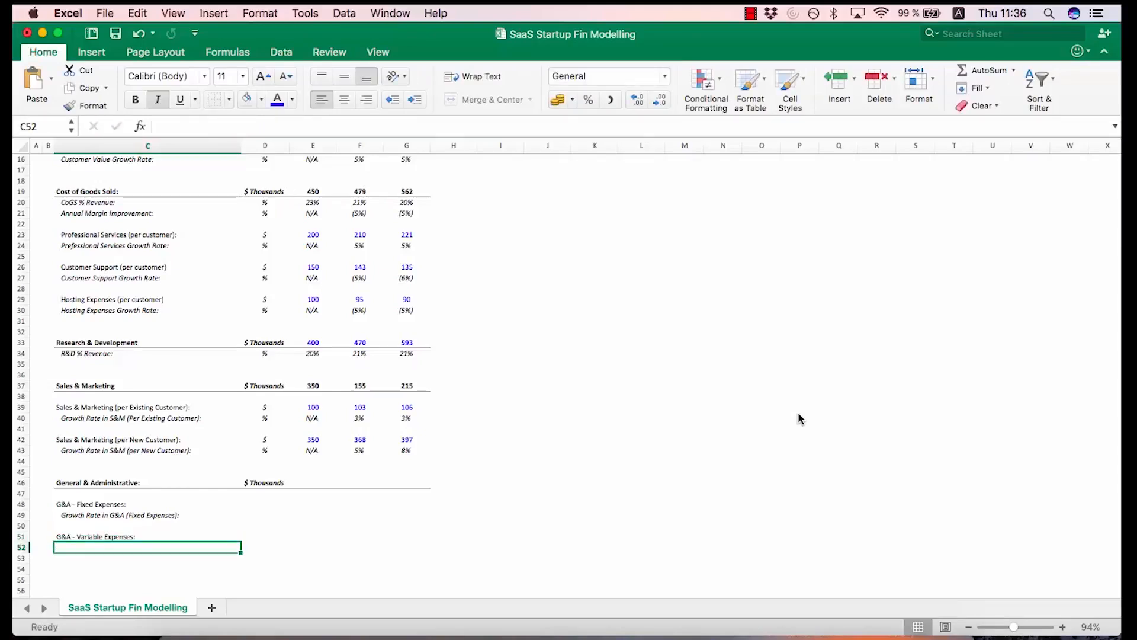
pyautogui.write('G')
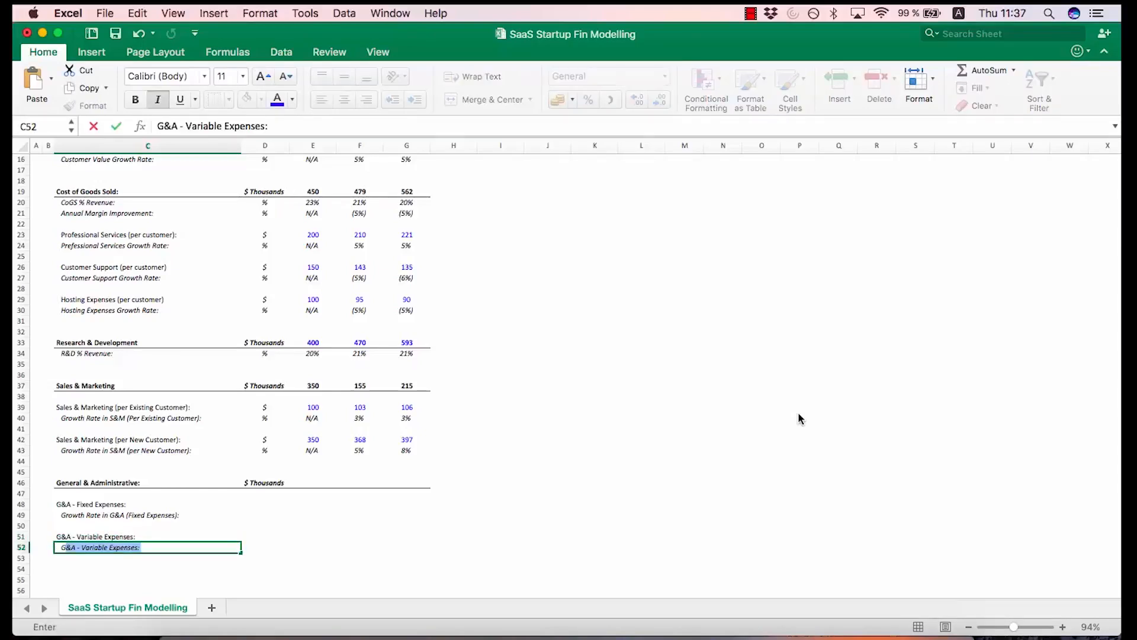
pyautogui.write('rowht Rate')
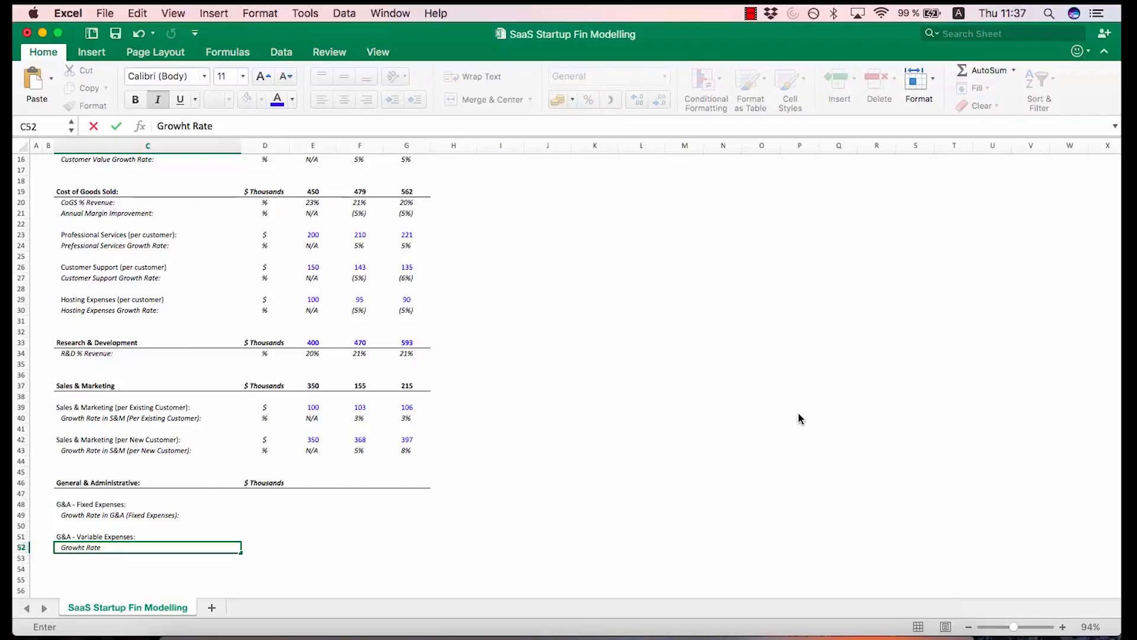
pyautogui.press('BackSpace')
pyautogui.press('BackSpace')
pyautogui.press('BackSpace')
pyautogui.press('BackSpace')
pyautogui.press('BackSpace')
pyautogui.press('BackSpace')
pyautogui.press('BackSpace')
pyautogui.press('BackSpace')
pyautogui.press('BackSpace')
pyautogui.press('BackSpace')
pyautogui.press('BackSpace')
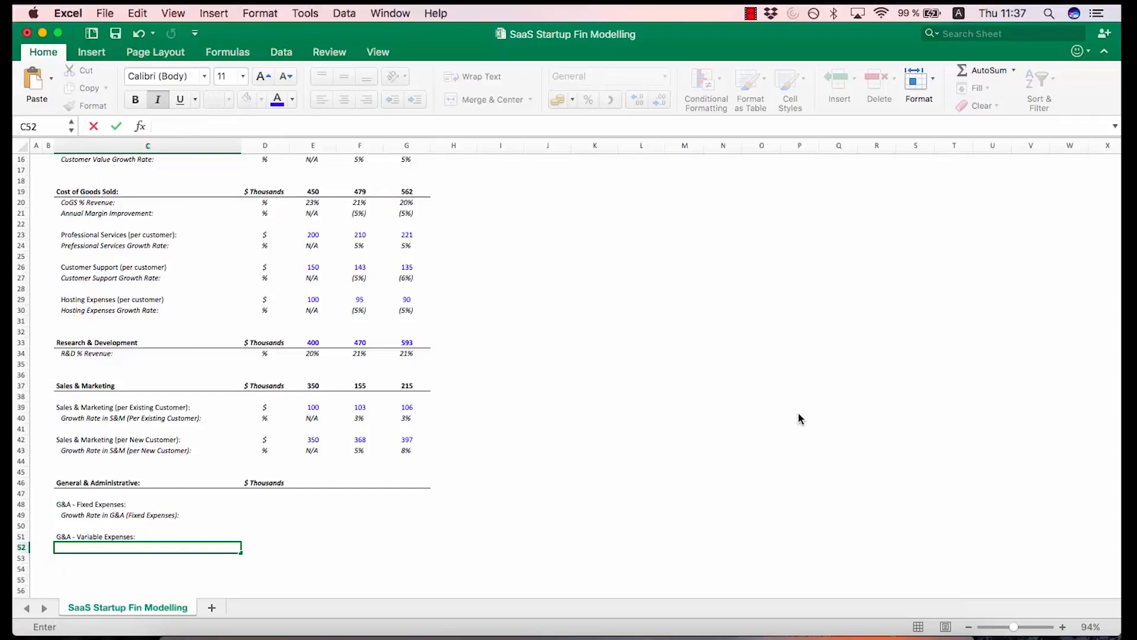
pyautogui.press('Escape')
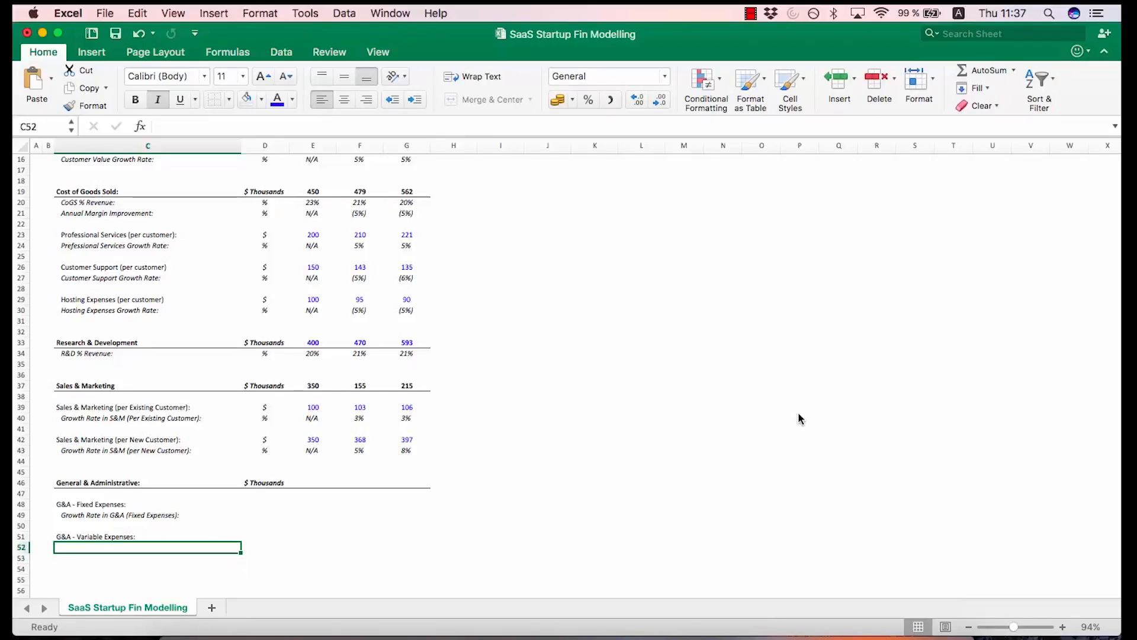
# Add the row label "G&A - Variable Expenses % Revenue:" in C52
pyautogui.write('G&A')
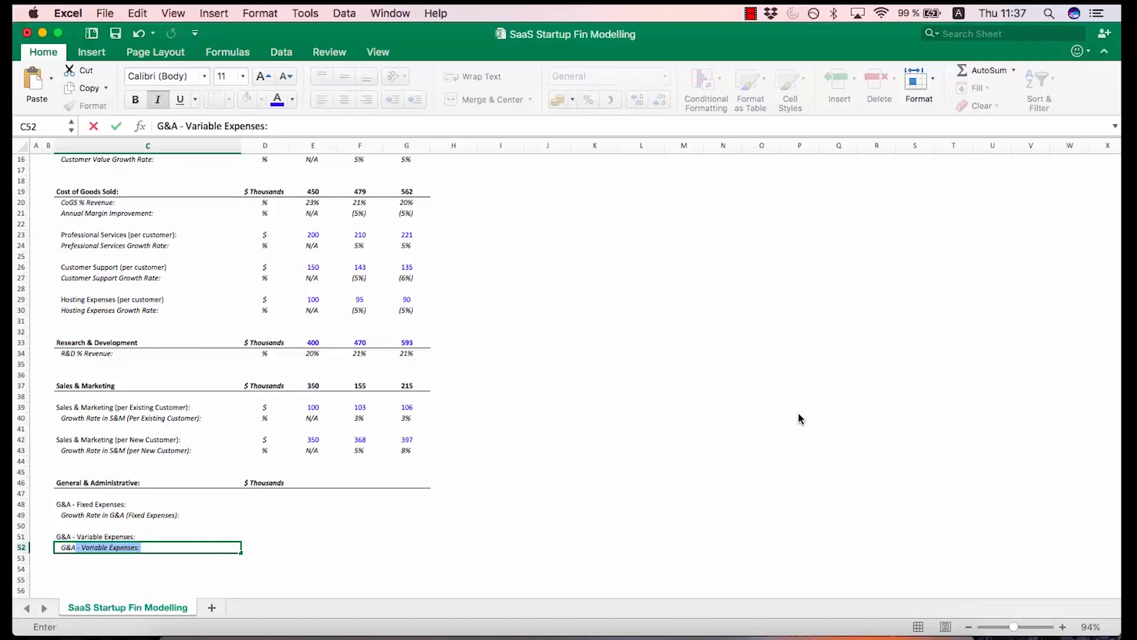
pyautogui.write(' - Var')
pyautogui.press('Right')
pyautogui.press('Left')
pyautogui.press('F2')
pyautogui.press('BackSpace')
pyautogui.write('%')
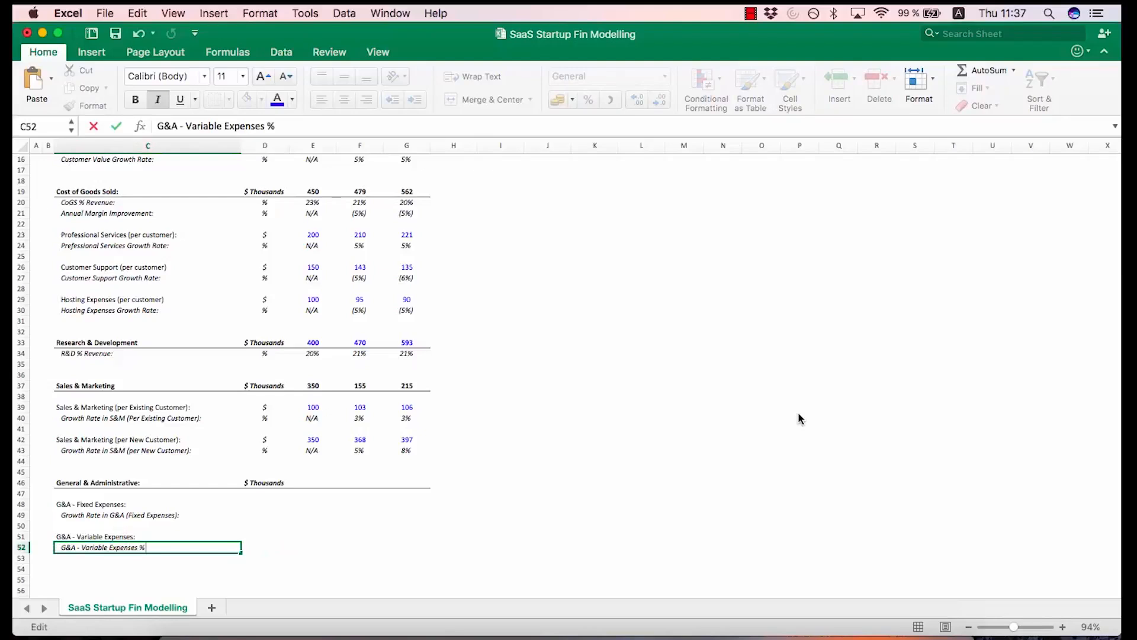
pyautogui.write(' Revenue:')
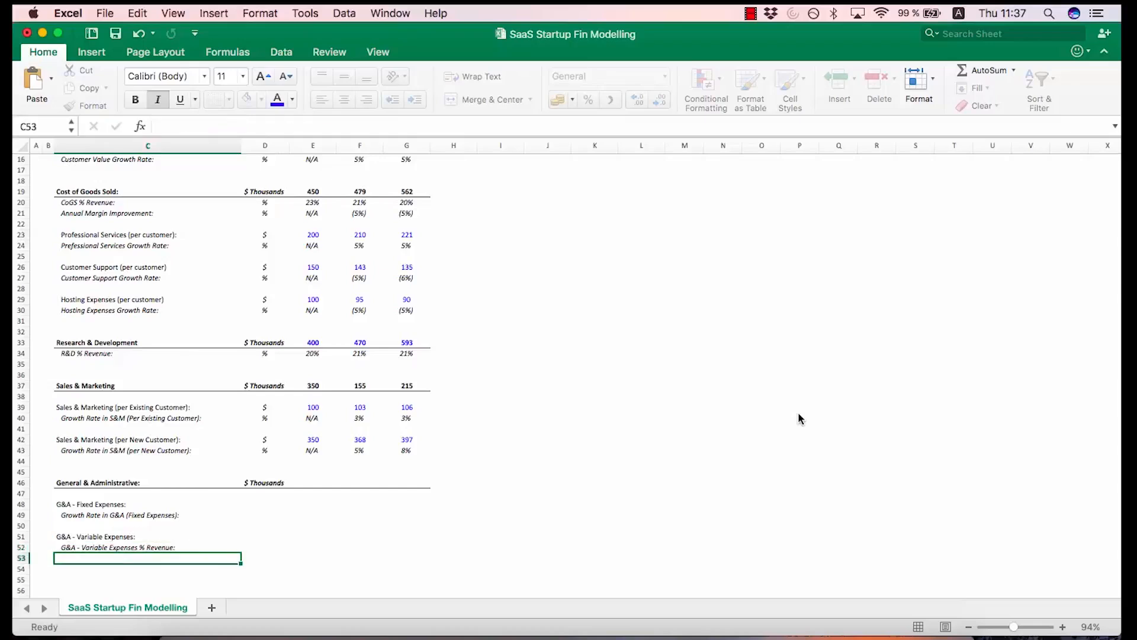
pyautogui.press('Up')
pyautogui.press('Up')
pyautogui.press('Right')
pyautogui.press('Up')
pyautogui.press('Up')
pyautogui.press('Up')
pyautogui.press('Up')
pyautogui.press('Up')
pyautogui.press('Up')
pyautogui.press('Up')
pyautogui.press('Up')
pyautogui.press('Up')
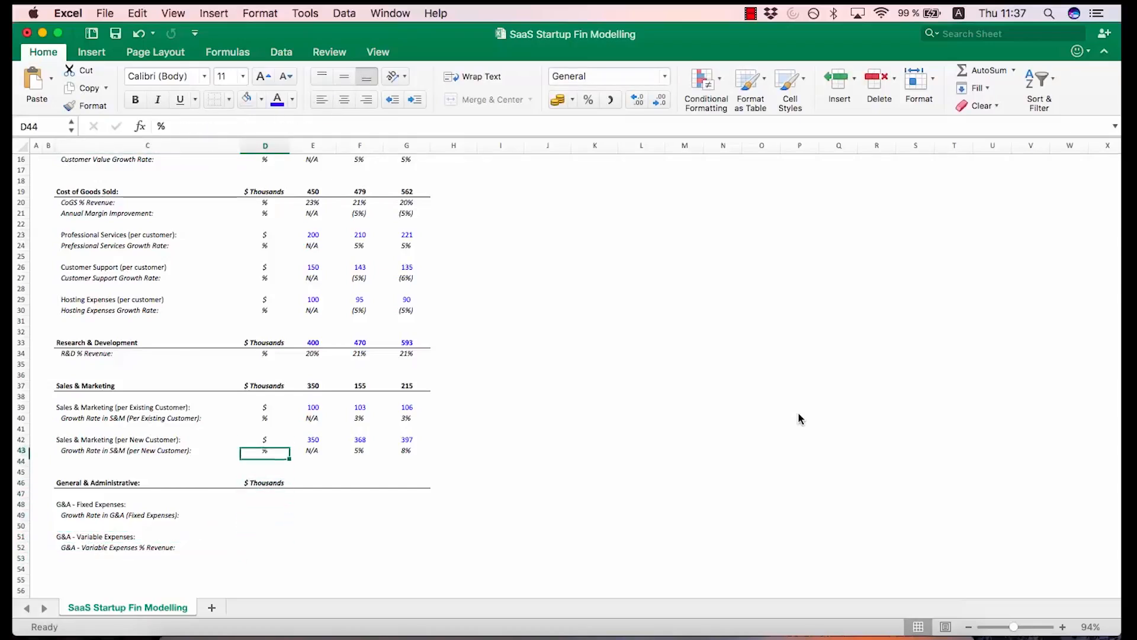
pyautogui.press('Down')
pyautogui.hotkey('shift', 'Down')
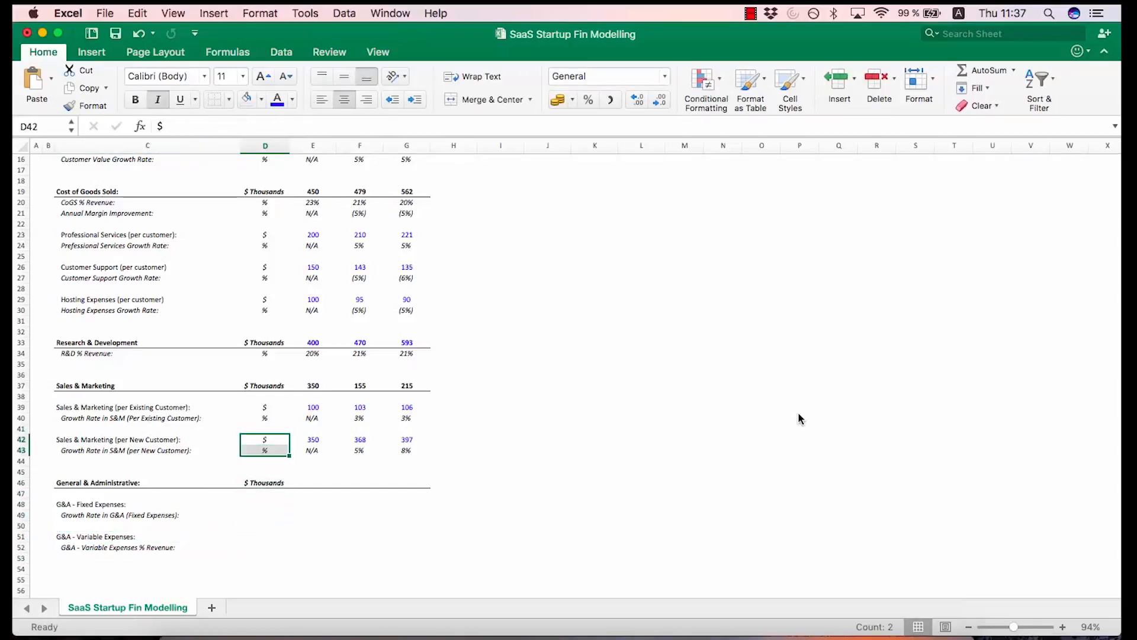
# Enter the units "$ Thousands" in D48 and "%" in D49 for the G&A fixed expenses rows
pyautogui.press('Up')
pyautogui.press('Up')
pyautogui.press('Up')
pyautogui.press('Down')
pyautogui.press('Down')
pyautogui.press('Down')
pyautogui.press('Down')
pyautogui.press('Down')
pyautogui.press('Down')
pyautogui.press('Down')
pyautogui.press('Down')
pyautogui.press('Down')
pyautogui.write('$ Thous')
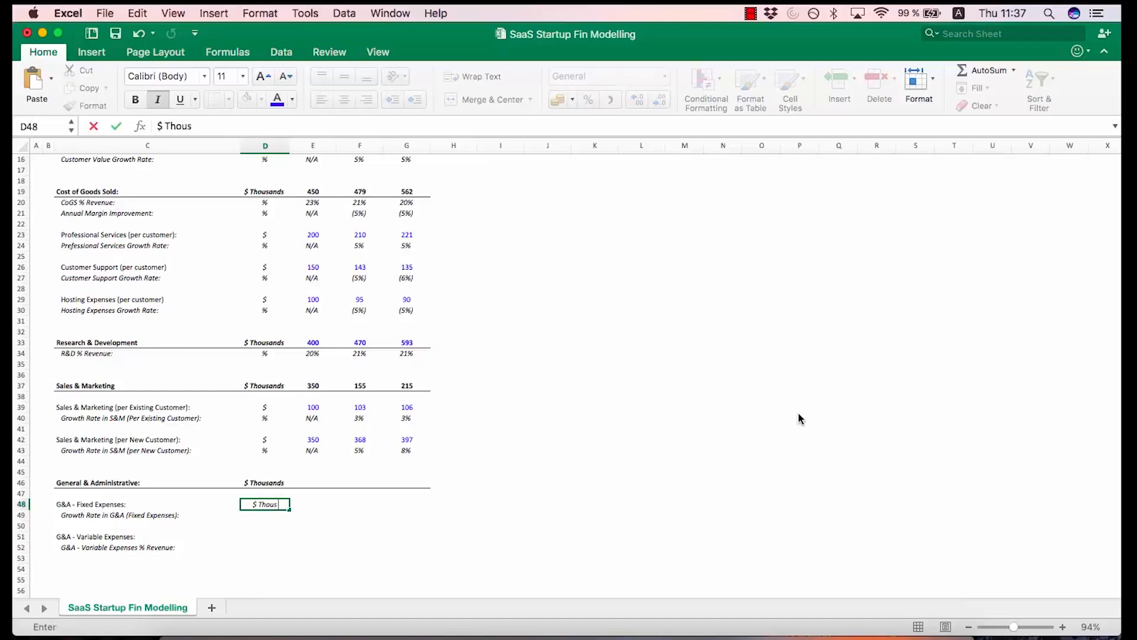
pyautogui.write('ands')
pyautogui.press('Return')
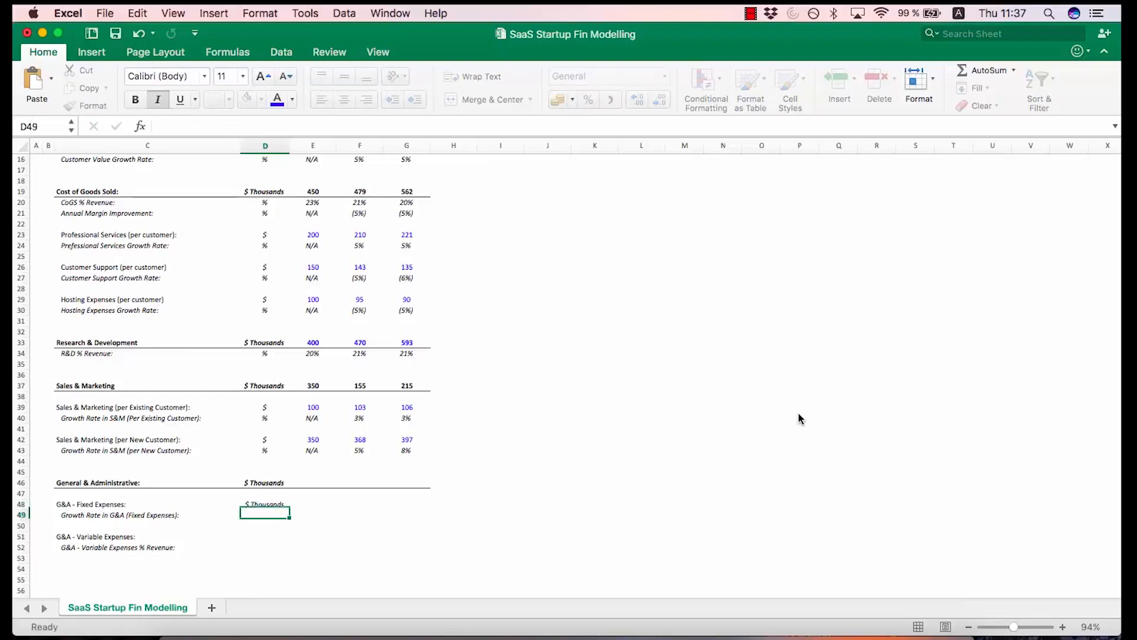
pyautogui.press('Down')
pyautogui.press('Up')
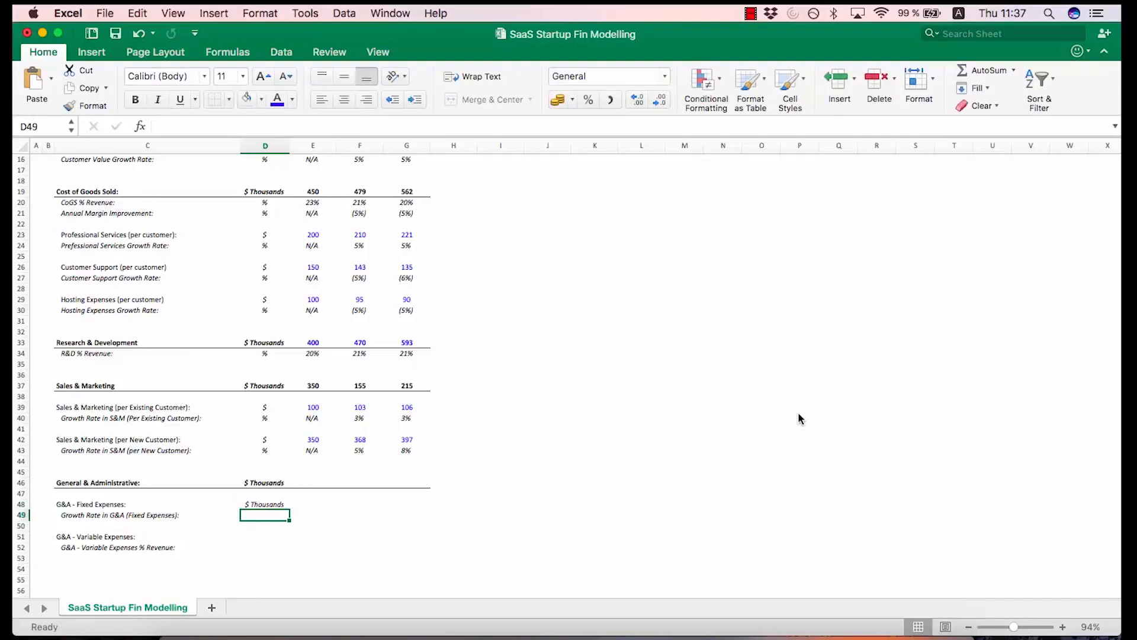
pyautogui.write('%')
pyautogui.press('Return')
# Copy the two unit labels from D48:D49 into D51:D52 for the G&A variable expenses rows
pyautogui.press('Up')
pyautogui.press('Up')
pyautogui.hotkey('shift', 'Down')
pyautogui.press('super+c')
pyautogui.press('Down')
pyautogui.press('Down')
pyautogui.press('Down')
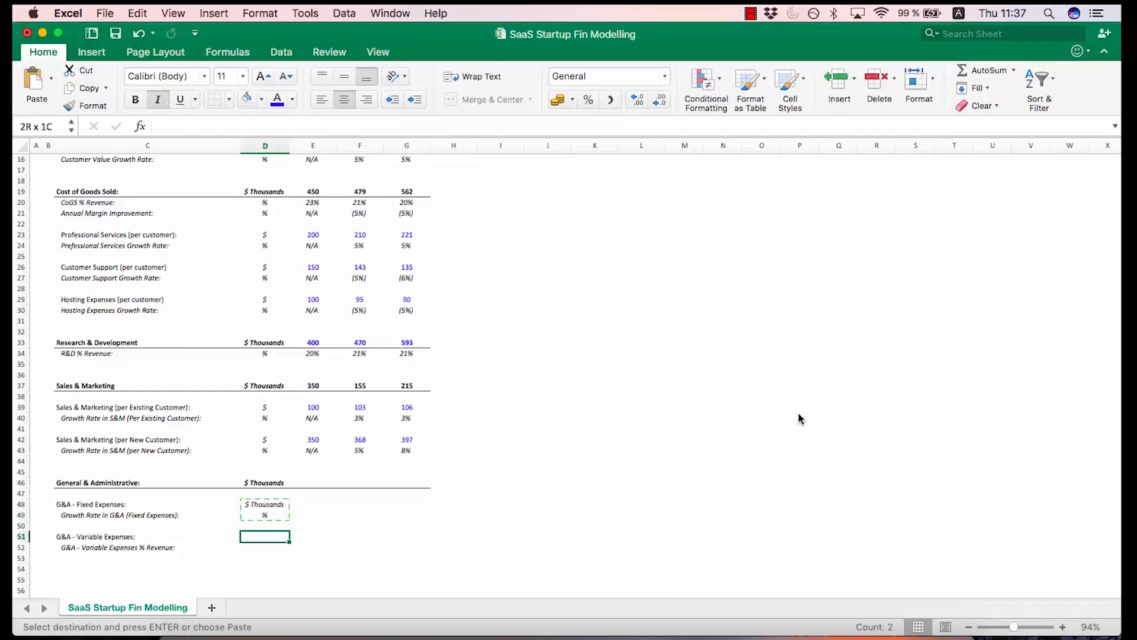
pyautogui.hotkey('shift', 'Down')
pyautogui.press('super+v')
pyautogui.press('Escape')
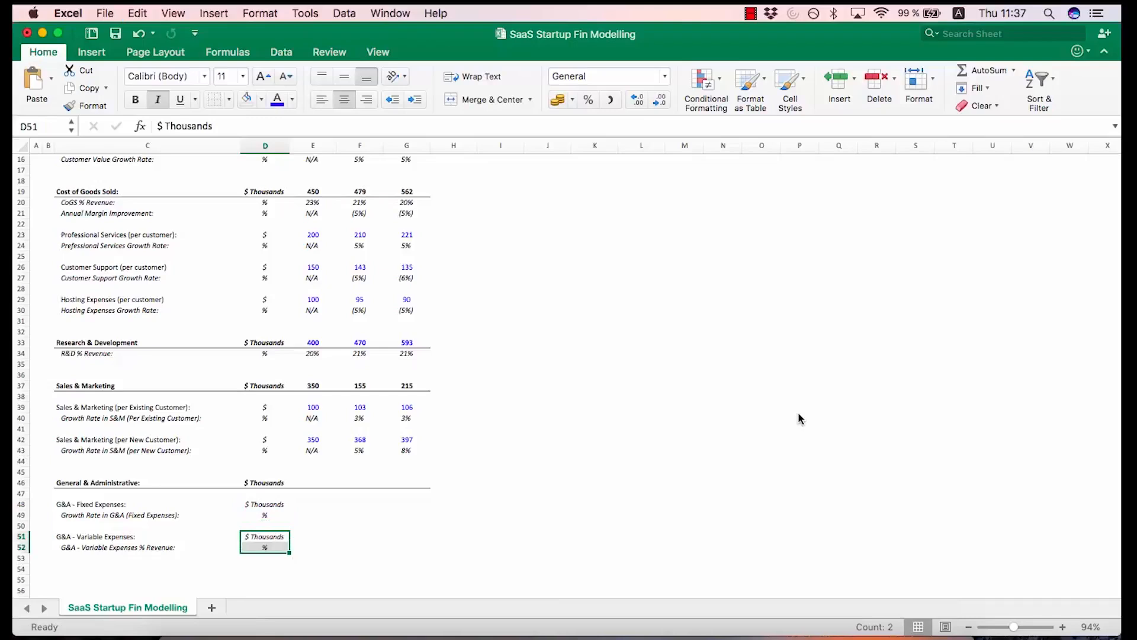
# Enter G&A fixed expenses of 10, 11 and 12 in E48, F48 and G48
pyautogui.press('Up')
pyautogui.press('Up')
pyautogui.press('Up')
pyautogui.press('Right')
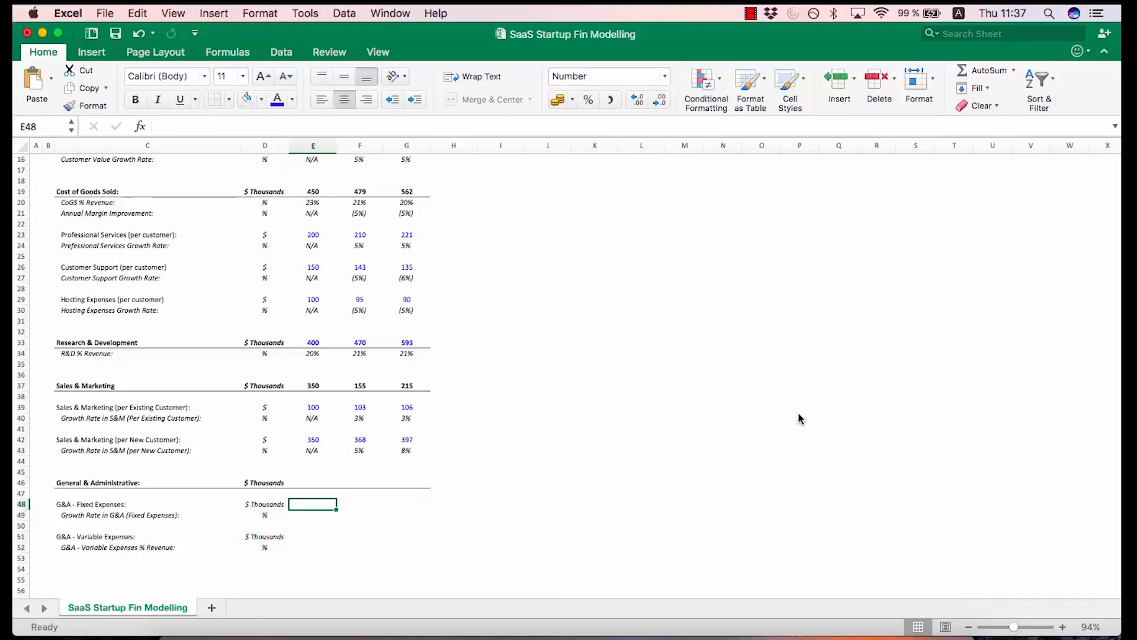
pyautogui.write('10')
pyautogui.press('Right')
pyautogui.write('11')
pyautogui.press('Right')
pyautogui.write('12')
pyautogui.press('Return')
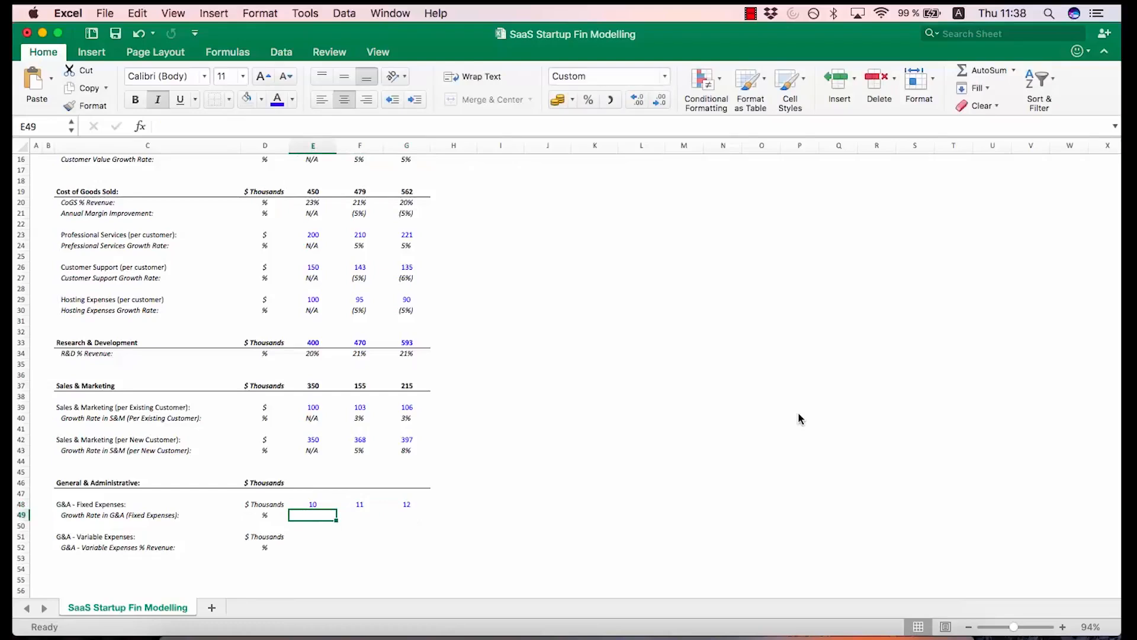
# Copy the Sales & Marketing per existing customer growth rates from E40:G40 into E49:G49 for G&A fixed expenses
pyautogui.press('Up')
pyautogui.press('Up')
pyautogui.press('Up')
pyautogui.press('Up')
pyautogui.press('Up')
pyautogui.press('Up')
pyautogui.press('Up')
pyautogui.press('Up')
pyautogui.press('Up')
pyautogui.press('Up')
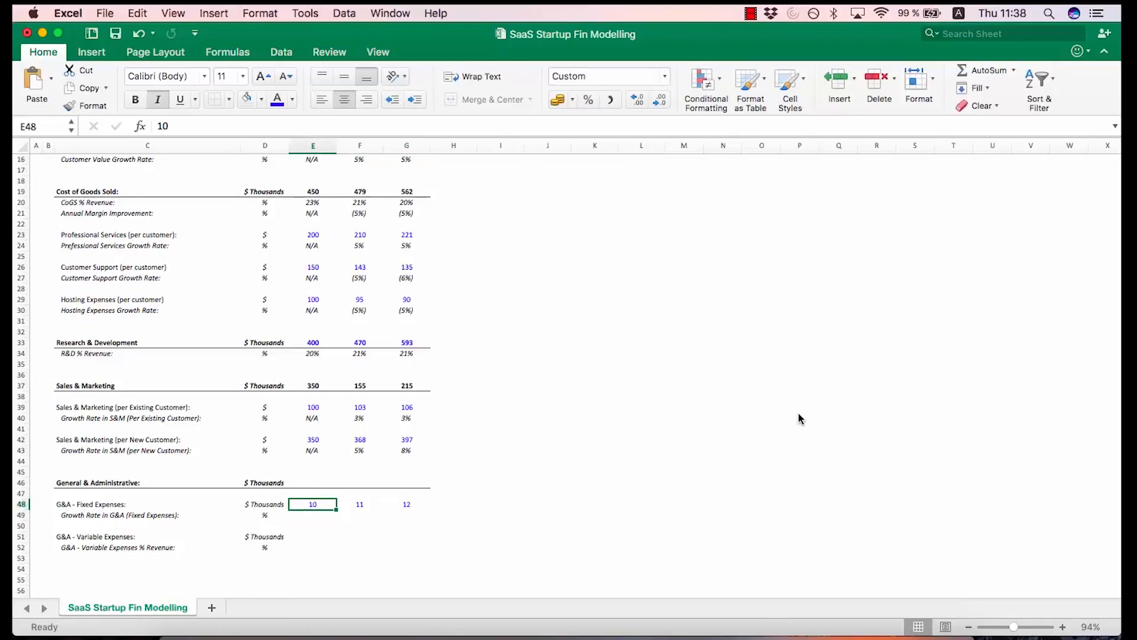
pyautogui.press('Down')
pyautogui.hotkey('shift', 'Right')
pyautogui.hotkey('shift', 'Right')
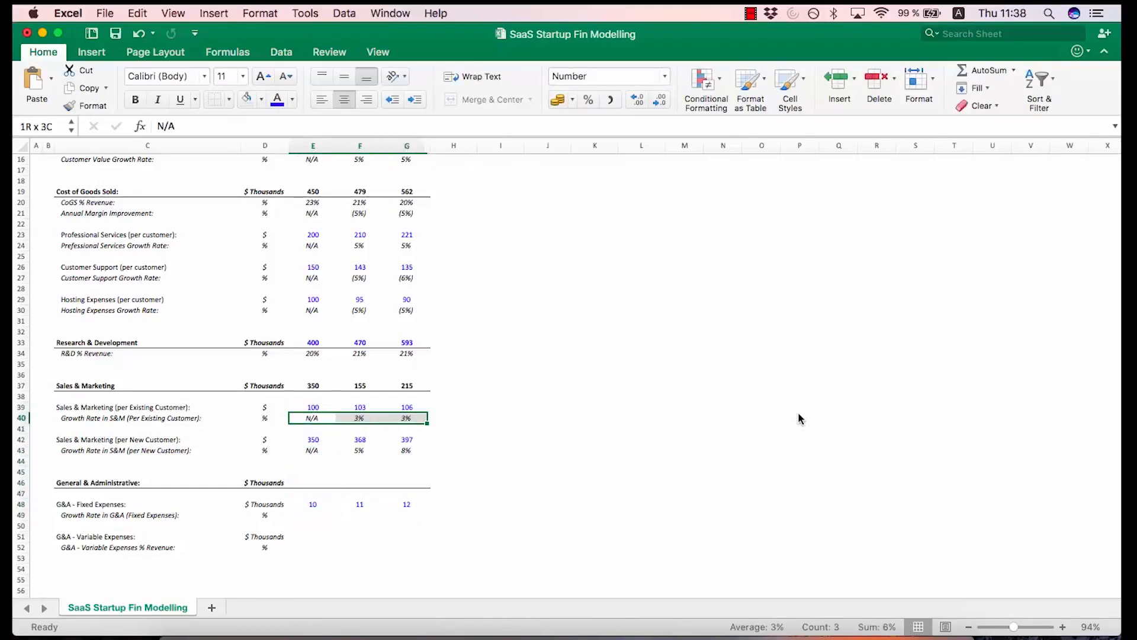
pyautogui.press('super+c')
pyautogui.press('Down')
pyautogui.press('Down')
pyautogui.press('Down')
pyautogui.press('Down')
pyautogui.press('Down')
pyautogui.press('Down')
pyautogui.press('Down')
pyautogui.press('Down')
pyautogui.press('Down')
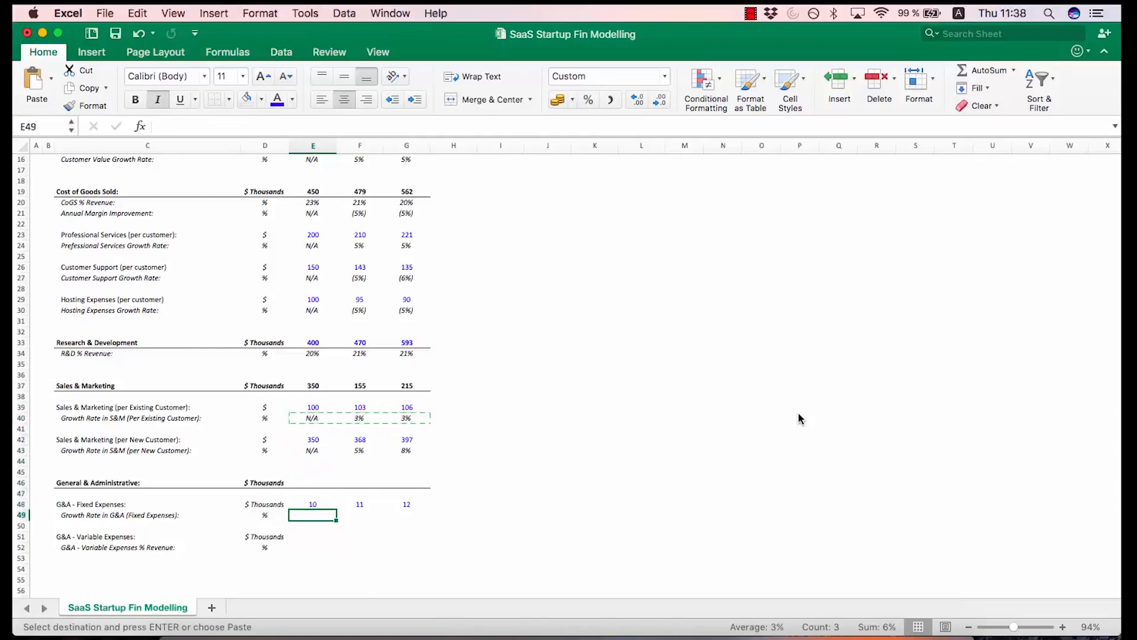
pyautogui.press('super+v')
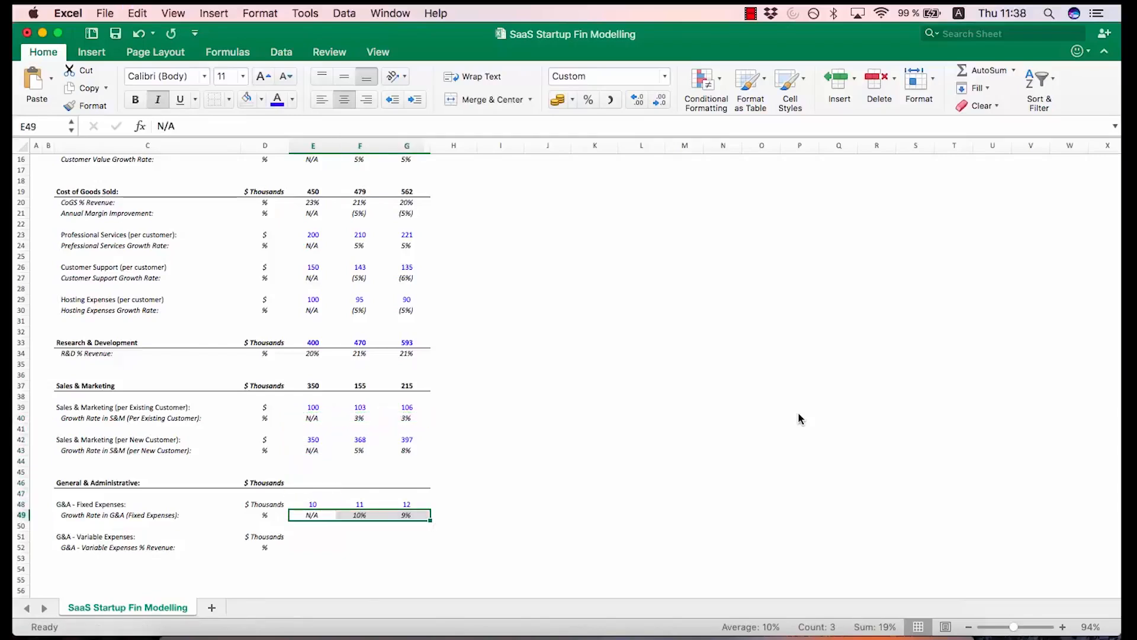
pyautogui.press('Escape')
# Check the cell references of the copied growth rate formulas in F49 and G49
pyautogui.press('Up')
pyautogui.press('Down')
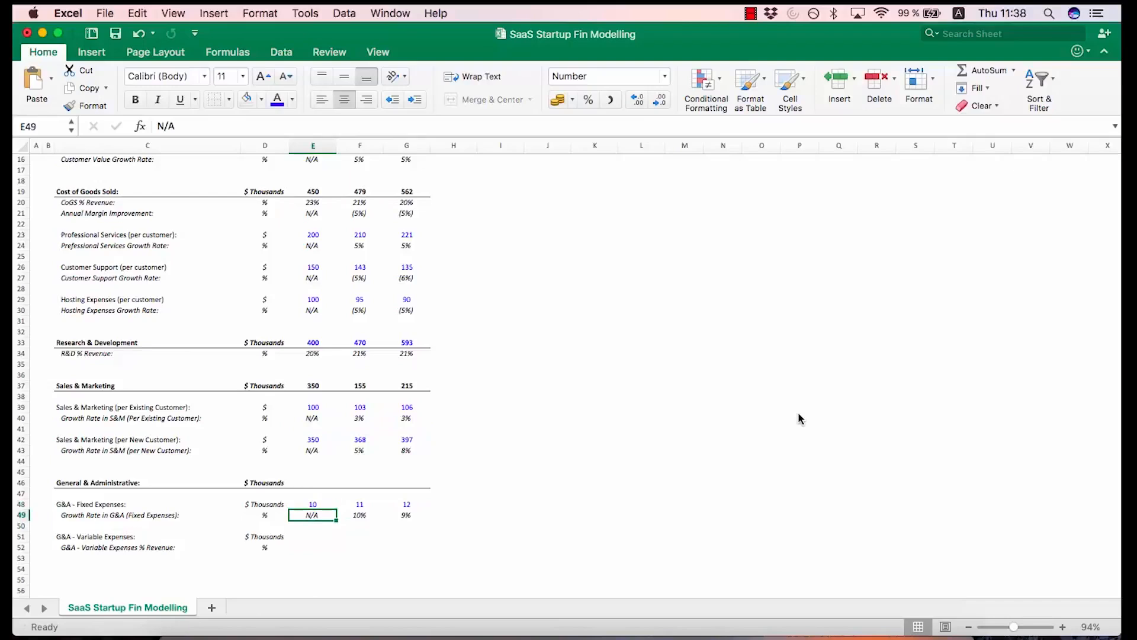
pyautogui.press('Right')
pyautogui.press('F2')
pyautogui.press('Escape')
pyautogui.press('Right')
pyautogui.press('F2')
pyautogui.press('Escape')
pyautogui.press('Left')
pyautogui.press('Left')
# Enter G&A variable expenses of 140, 165 and 207 in E51, F51 and G51
pyautogui.press('Down')
pyautogui.press('Down')
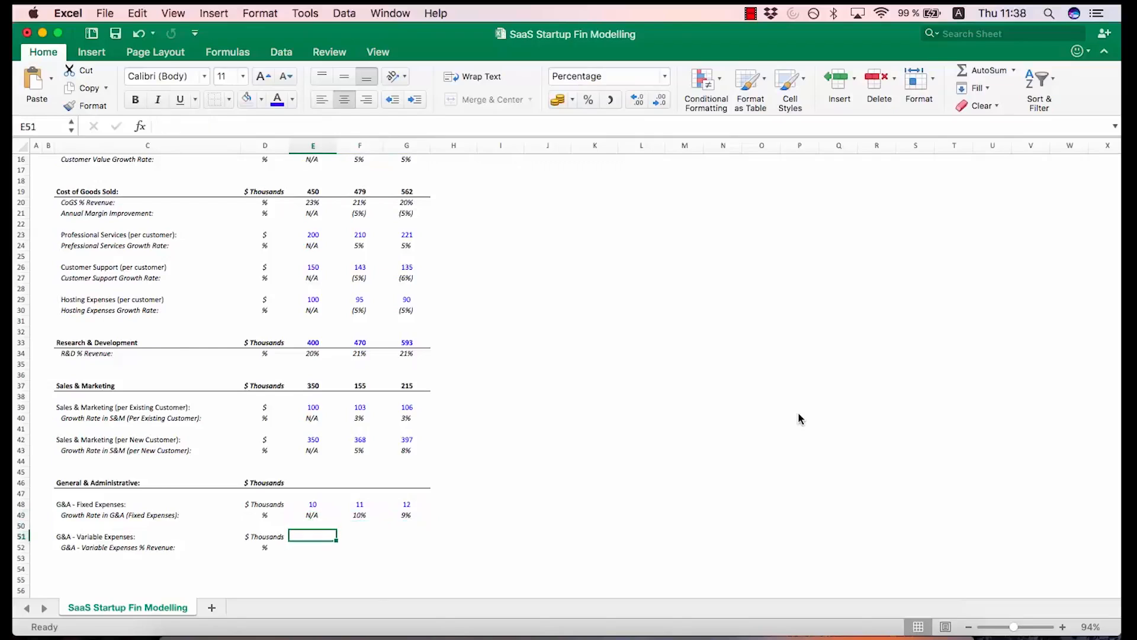
pyautogui.write('140')
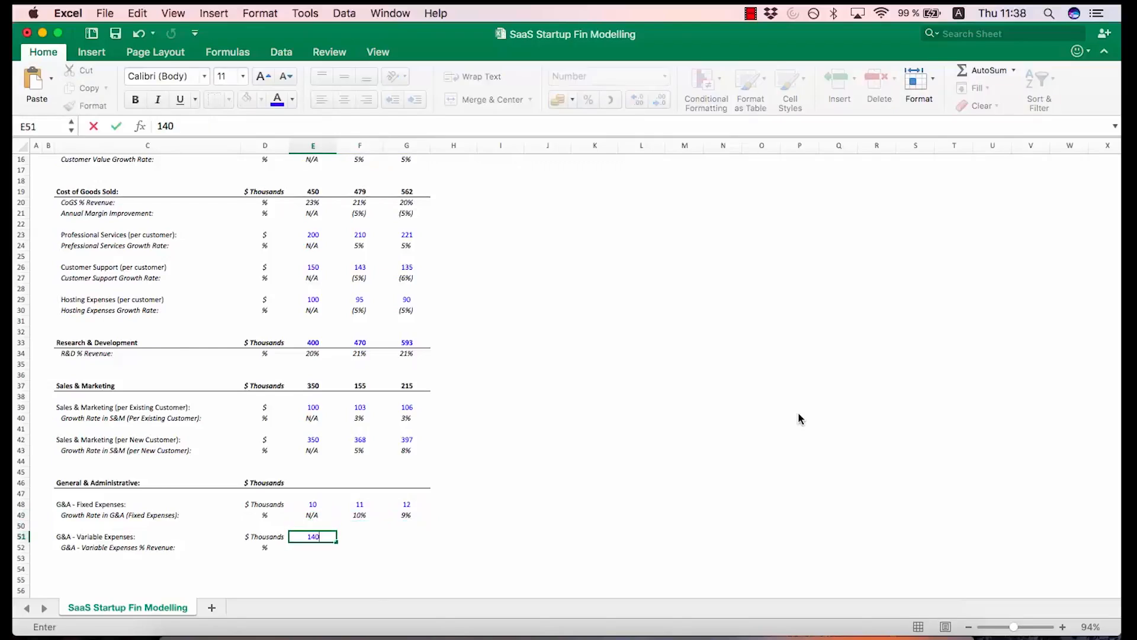
pyautogui.press('Tab')
pyautogui.write('1')
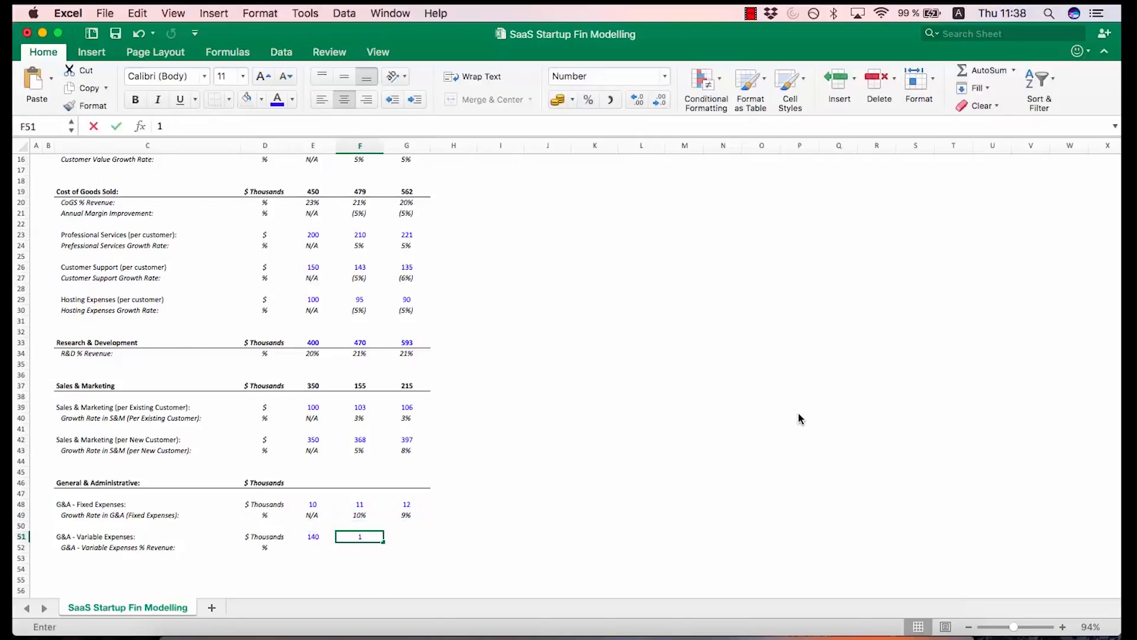
pyautogui.write('65')
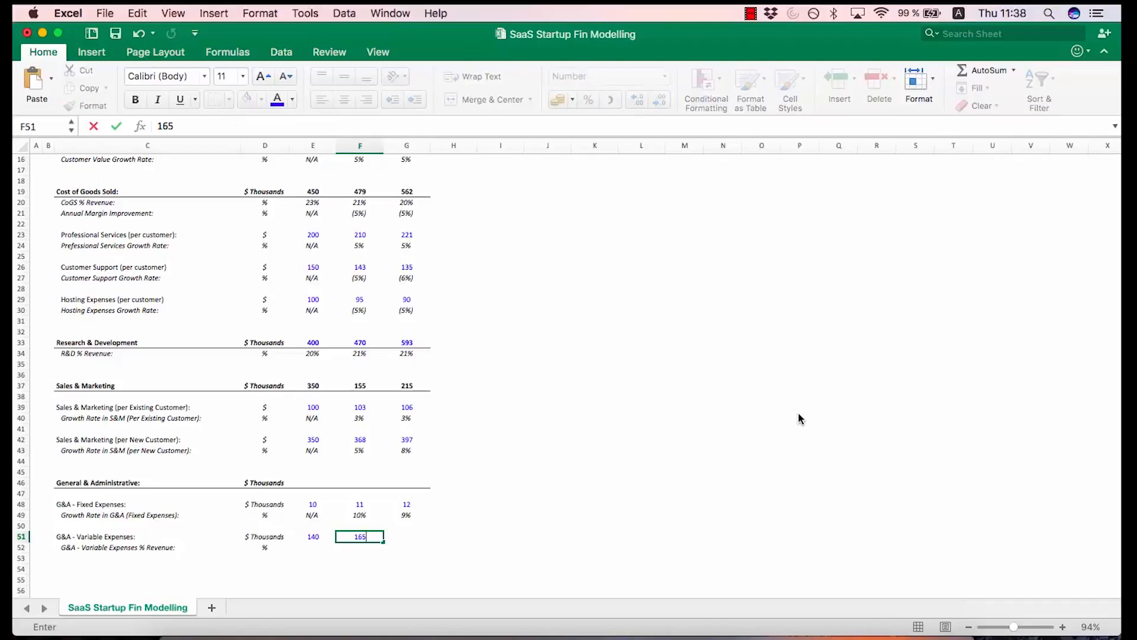
pyautogui.press('Tab')
pyautogui.write('207')
pyautogui.press('Return')
# Calculate FY15 G&A variable expenses as a percentage of total revenue in E52 with =E51/E5
pyautogui.press('Up')
pyautogui.press('Up')
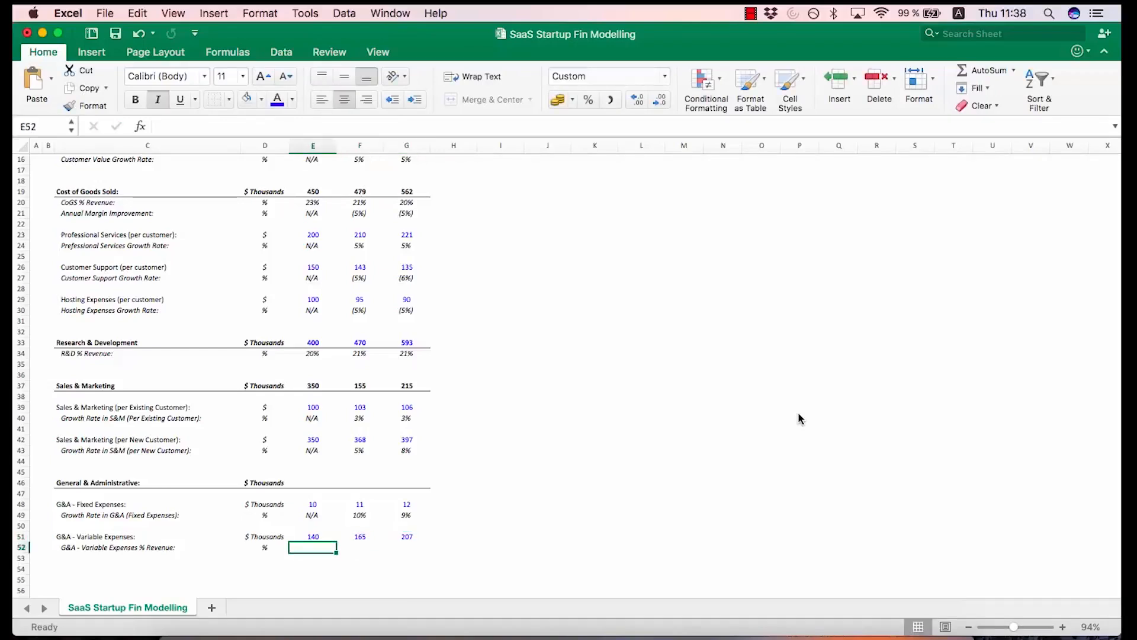
pyautogui.press('Down')
pyautogui.press('Down')
pyautogui.write('=')
pyautogui.press('Up')
pyautogui.write('/')
pyautogui.press('Up')
pyautogui.press('Up')
pyautogui.press('Up')
pyautogui.press('Up')
pyautogui.press('Up')
pyautogui.press('Up')
pyautogui.press('Up')
pyautogui.press('Up')
pyautogui.press('Up')
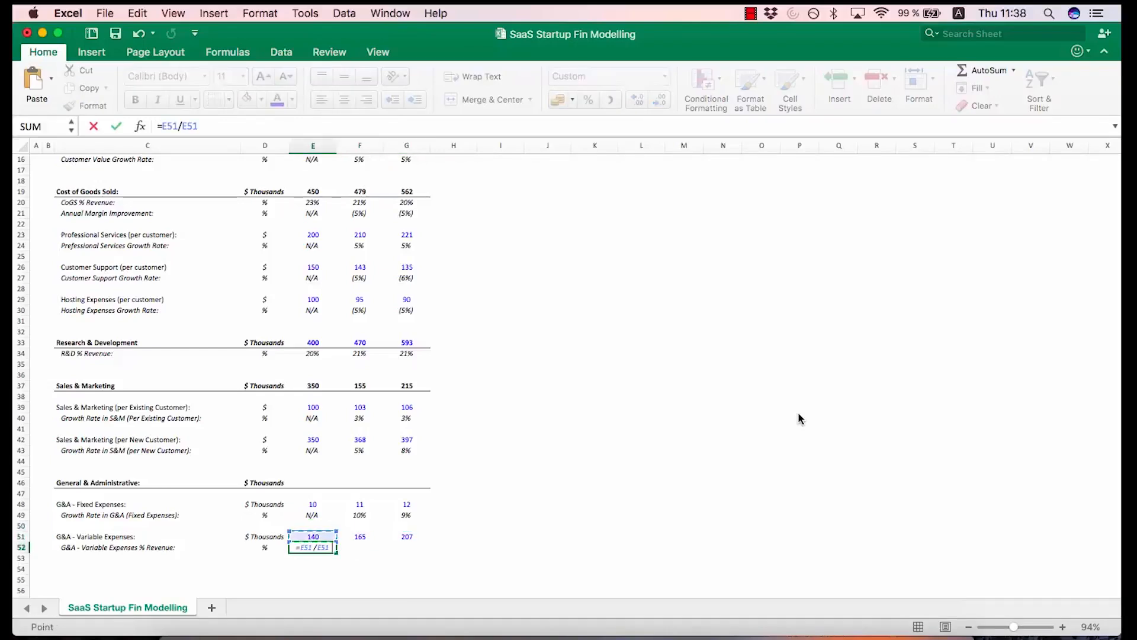
pyautogui.press('Up')
pyautogui.press('Up')
pyautogui.press('Up')
pyautogui.press('Up')
pyautogui.press('Up')
pyautogui.press('Up')
pyautogui.press('Up')
pyautogui.press('Up')
pyautogui.press('Up')
pyautogui.press('Up')
pyautogui.press('Up')
pyautogui.press('Up')
pyautogui.press('Up')
pyautogui.press('Up')
pyautogui.press('Up')
pyautogui.press('Up')
pyautogui.press('Up')
pyautogui.press('Up')
pyautogui.press('Up')
pyautogui.press('Up')
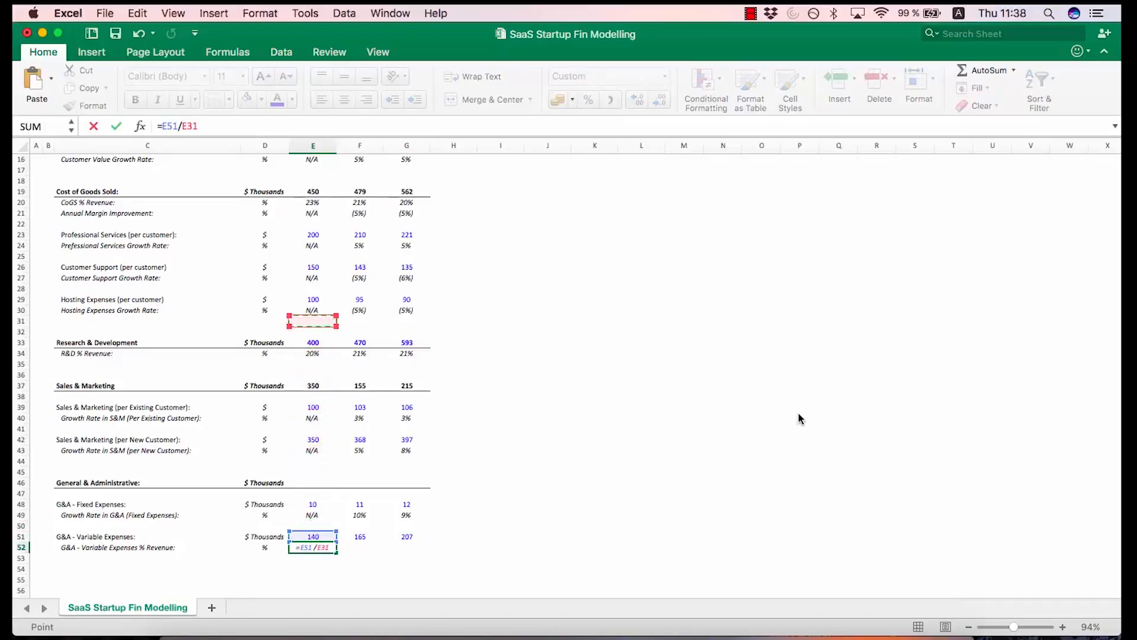
pyautogui.press('Up')
pyautogui.press('Up')
pyautogui.press('Up')
pyautogui.press('Up')
pyautogui.press('Up')
pyautogui.press('Up')
pyautogui.press('Up')
pyautogui.press('Up')
pyautogui.press('Up')
pyautogui.press('Up')
pyautogui.press('Up')
pyautogui.press('Up')
pyautogui.press('Up')
pyautogui.press('Up')
pyautogui.press('Up')
pyautogui.press('Up')
pyautogui.press('Up')
pyautogui.press('Up')
pyautogui.press('Up')
pyautogui.press('Up')
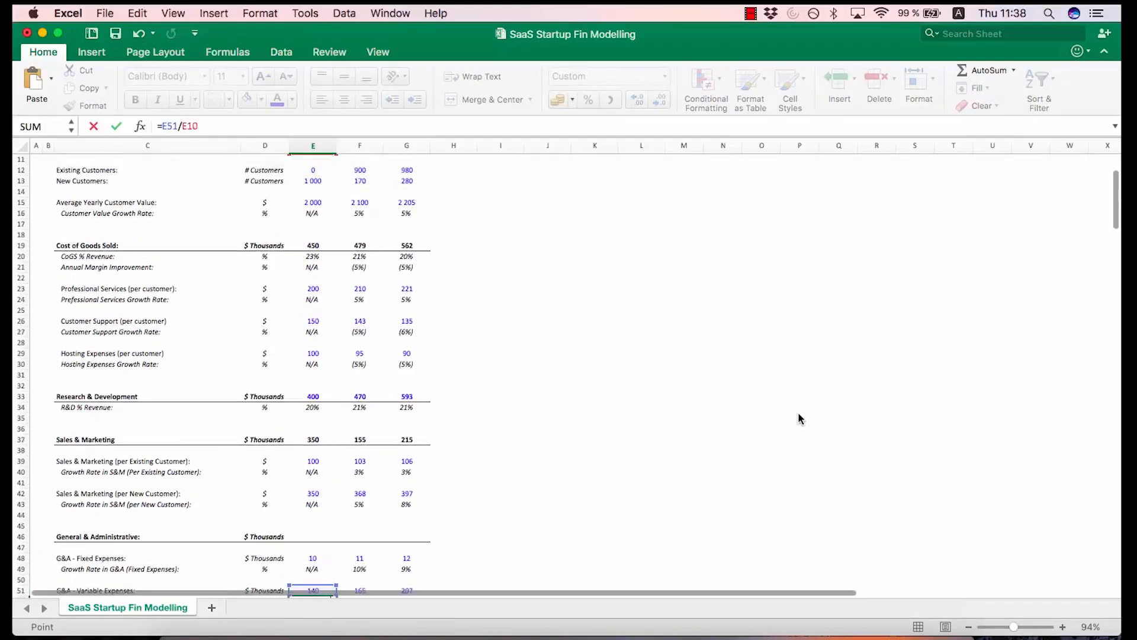
pyautogui.press('Down')
pyautogui.press('Down')
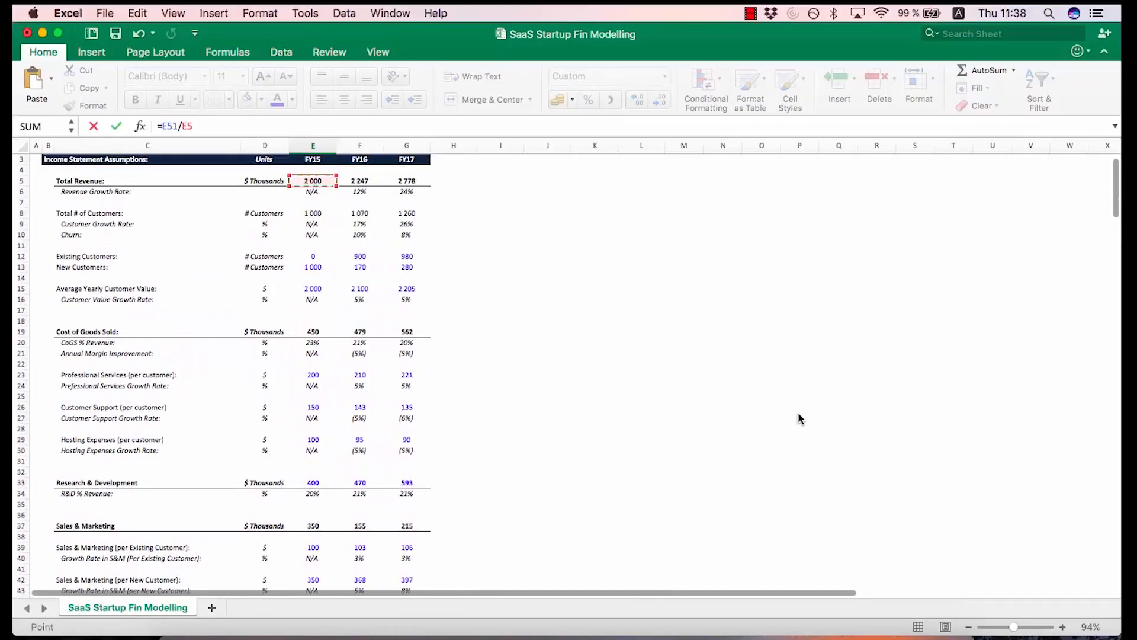
pyautogui.press('Return')
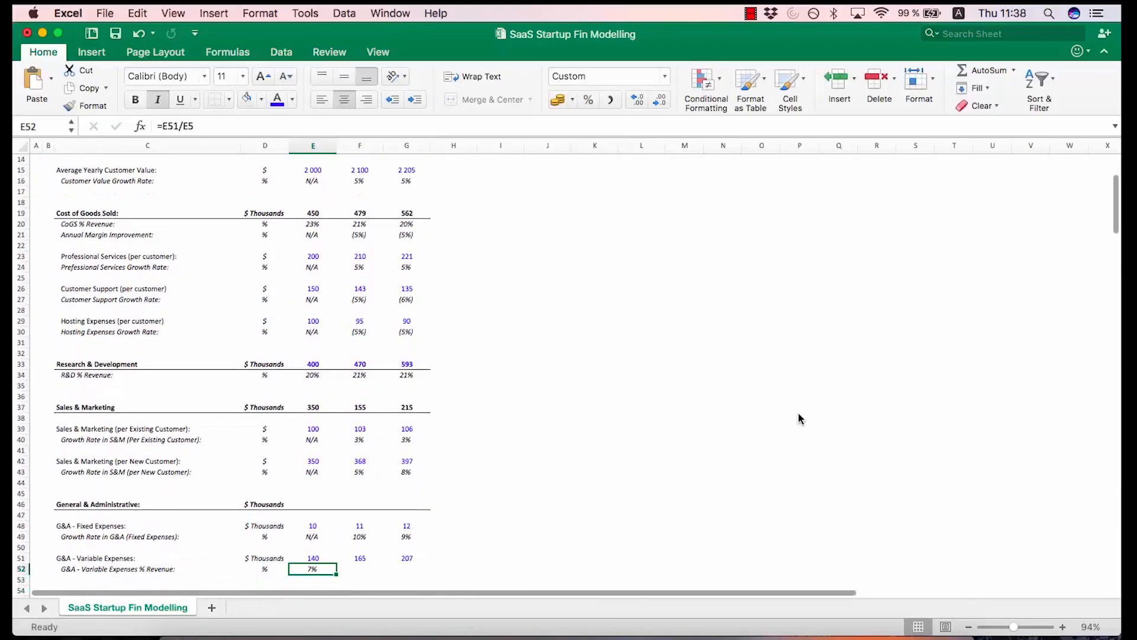
# Copy the variable expenses % revenue formula from E52 into F52:G52
pyautogui.press('super+c')
pyautogui.hotkey('shift', 'Right')
pyautogui.hotkey('shift', 'Right')
pyautogui.press('super+v')
pyautogui.press('Escape')
pyautogui.press('Left')
pyautogui.press('Left')
pyautogui.press('Left')
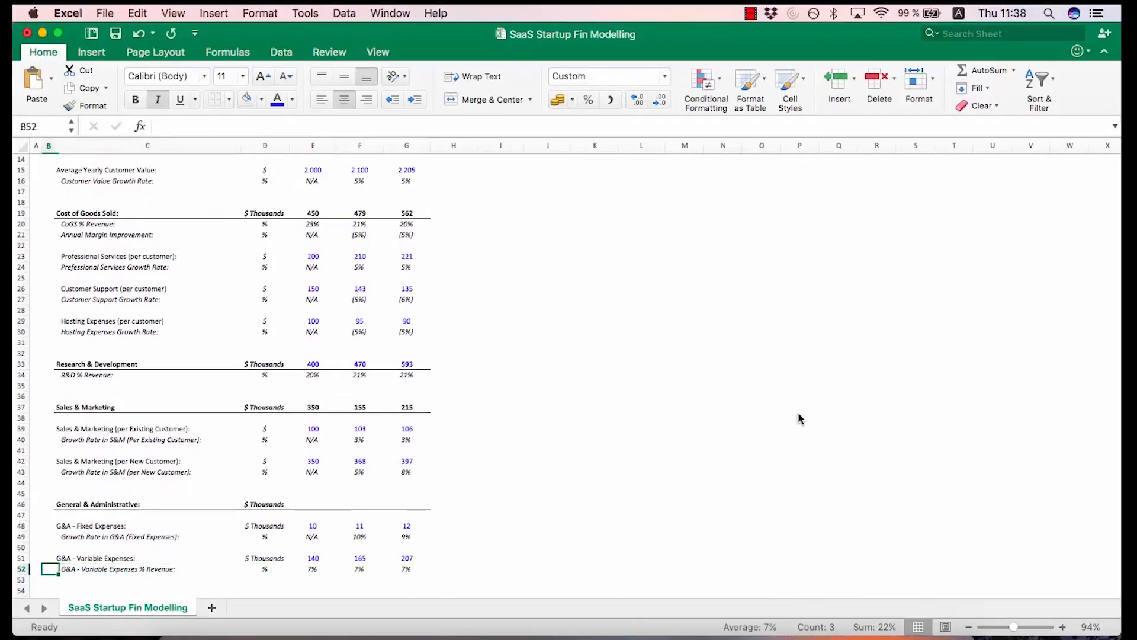
# Copy the General & Administrative header row C46:G46 to row 55, starting at C55
pyautogui.press('Right')
pyautogui.press('Down')
pyautogui.press('Down')
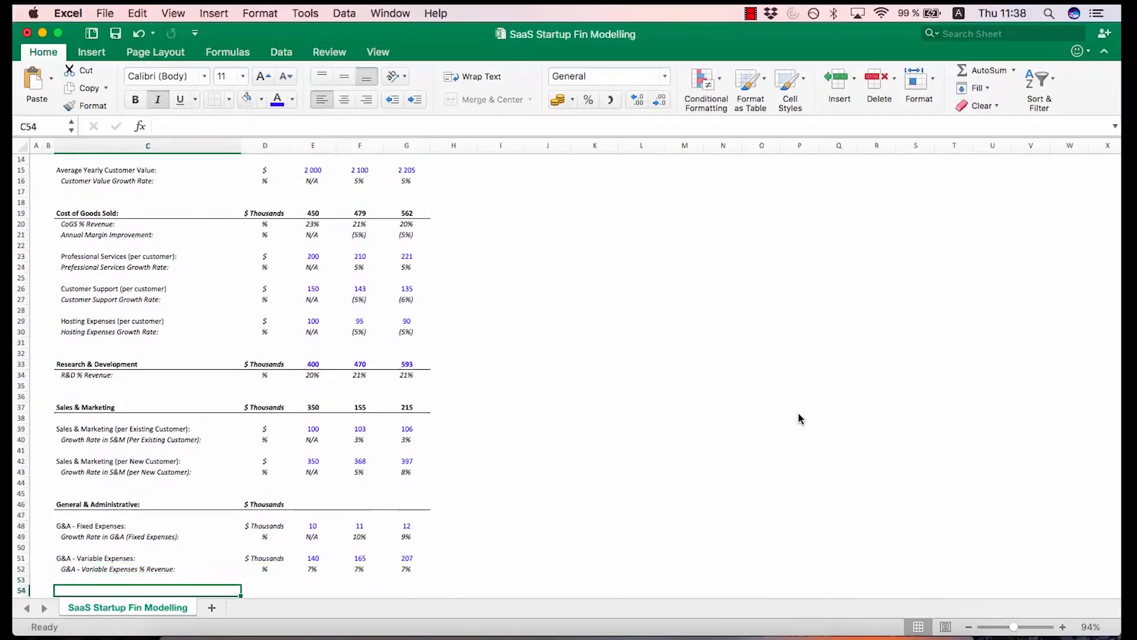
pyautogui.press('Down')
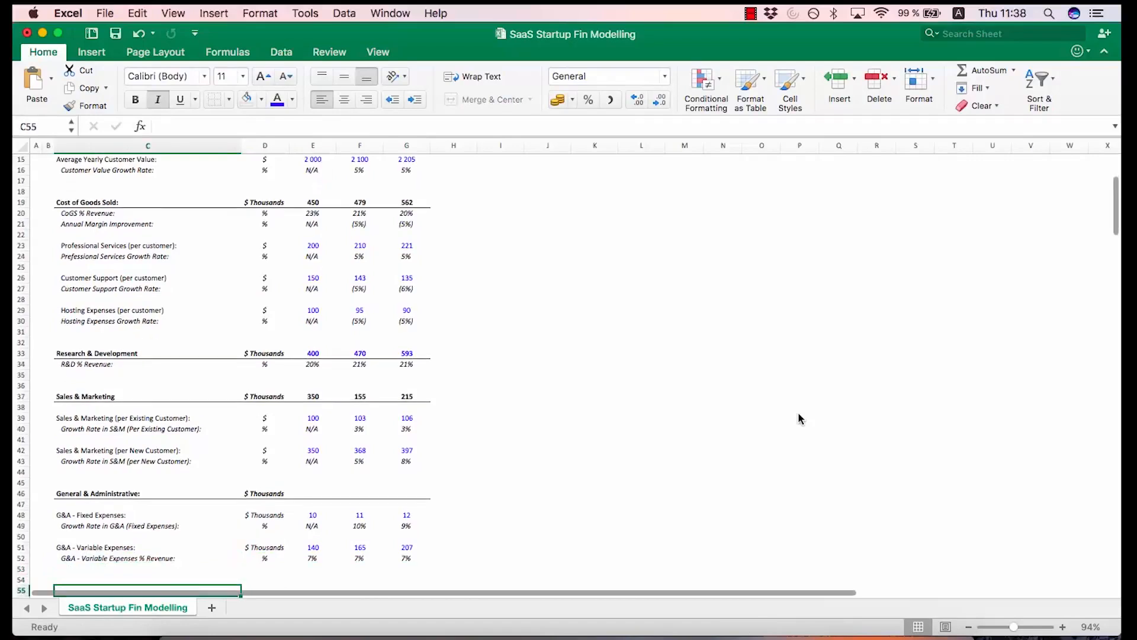
pyautogui.press('Up')
pyautogui.press('Up')
pyautogui.press('Up')
pyautogui.press('Up')
pyautogui.press('Up')
pyautogui.press('Up')
pyautogui.press('Up')
pyautogui.press('Up')
pyautogui.press('Up')
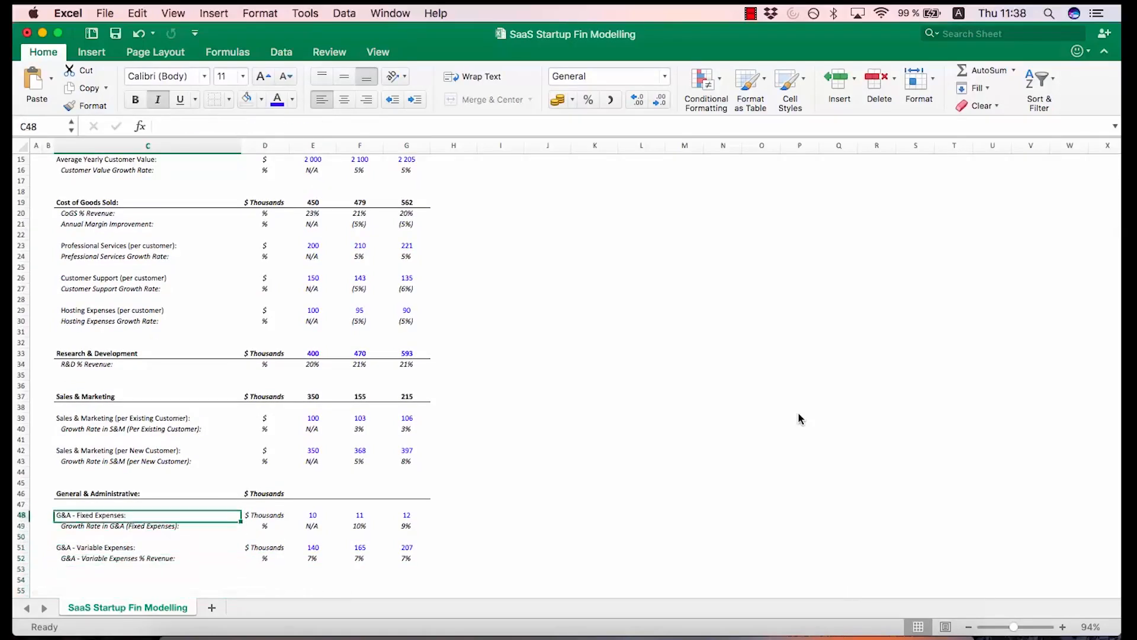
pyautogui.hotkey('shift', 'Right')
pyautogui.hotkey('shift', 'Right')
pyautogui.hotkey('shift', 'Right')
pyautogui.hotkey('shift', 'Right')
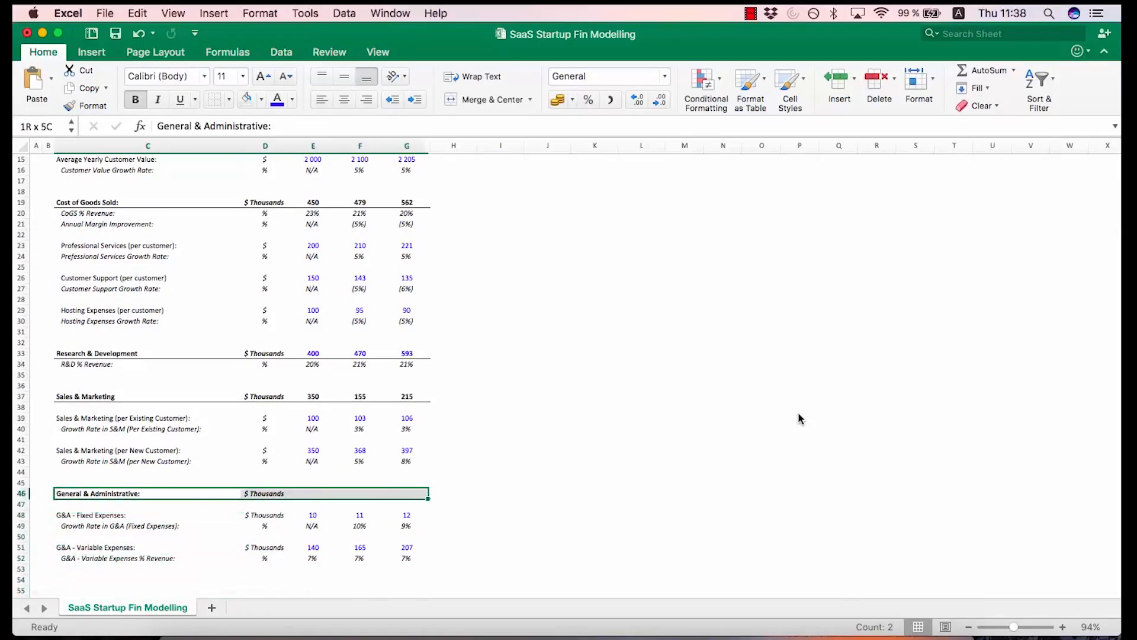
pyautogui.press('super+c')
pyautogui.press('Down')
pyautogui.press('Down')
pyautogui.press('Down')
pyautogui.press('Down')
pyautogui.press('Down')
pyautogui.press('Down')
pyautogui.press('Down')
pyautogui.press('Down')
pyautogui.press('Down')
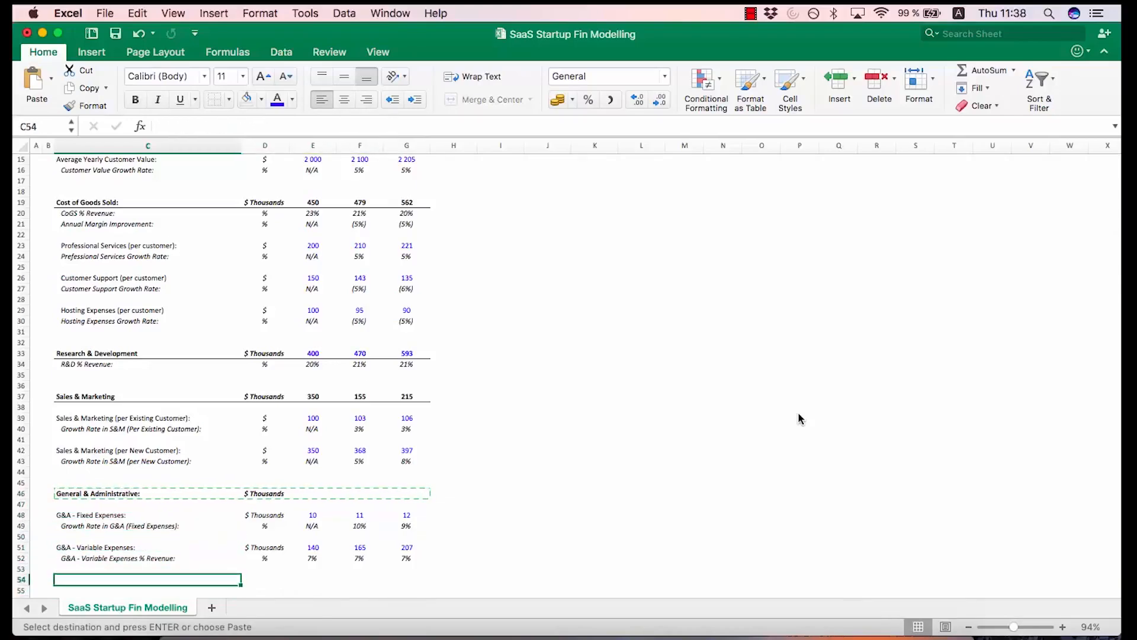
pyautogui.press('super+v')
# Rename the copied header in C55 to Other and clear the $ Thousands unit from D55
pyautogui.press('Down')
pyautogui.press('Down')
pyautogui.press('Down')
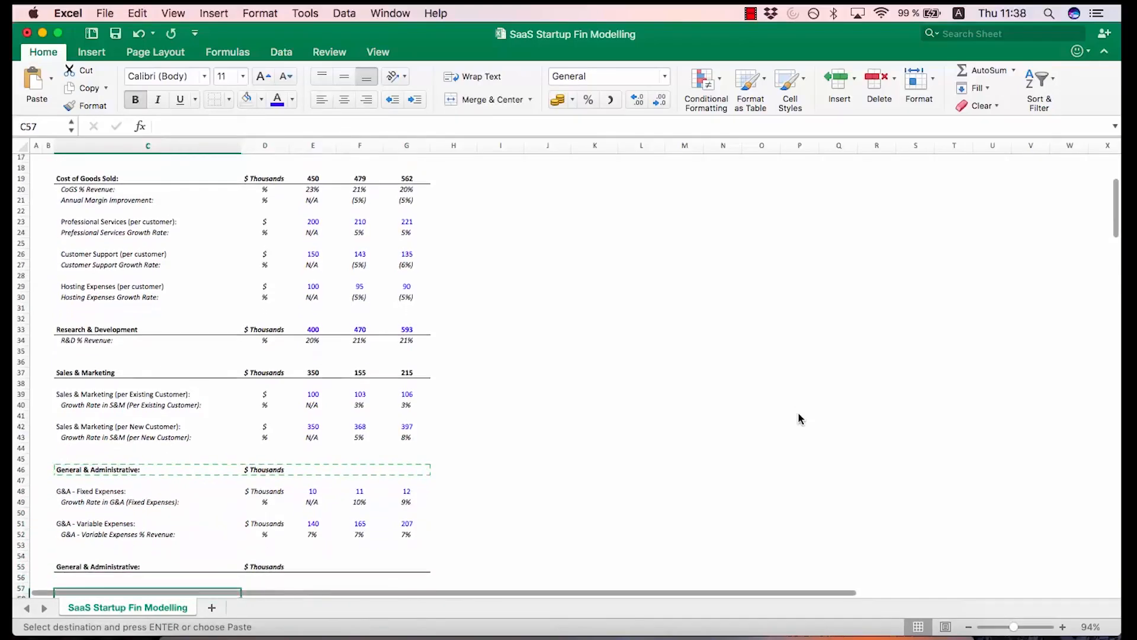
pyautogui.press('Up')
pyautogui.press('Up')
pyautogui.press('Up')
pyautogui.press('Up')
pyautogui.press('Down')
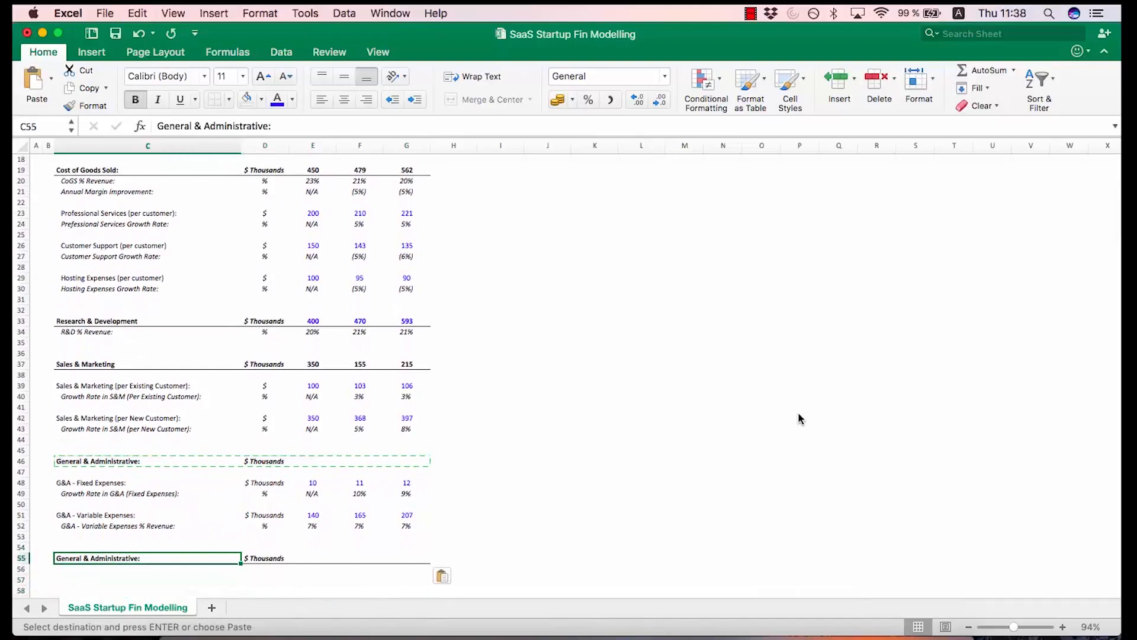
pyautogui.write('Other')
pyautogui.press('Return')
pyautogui.press('Up')
pyautogui.press('Right')
pyautogui.press('Delete')
# Add an Interest on Cash line in C56 with % as its unit in D56
pyautogui.press('Down')
pyautogui.press('Left')
pyautogui.press('Left')
pyautogui.press('Right')
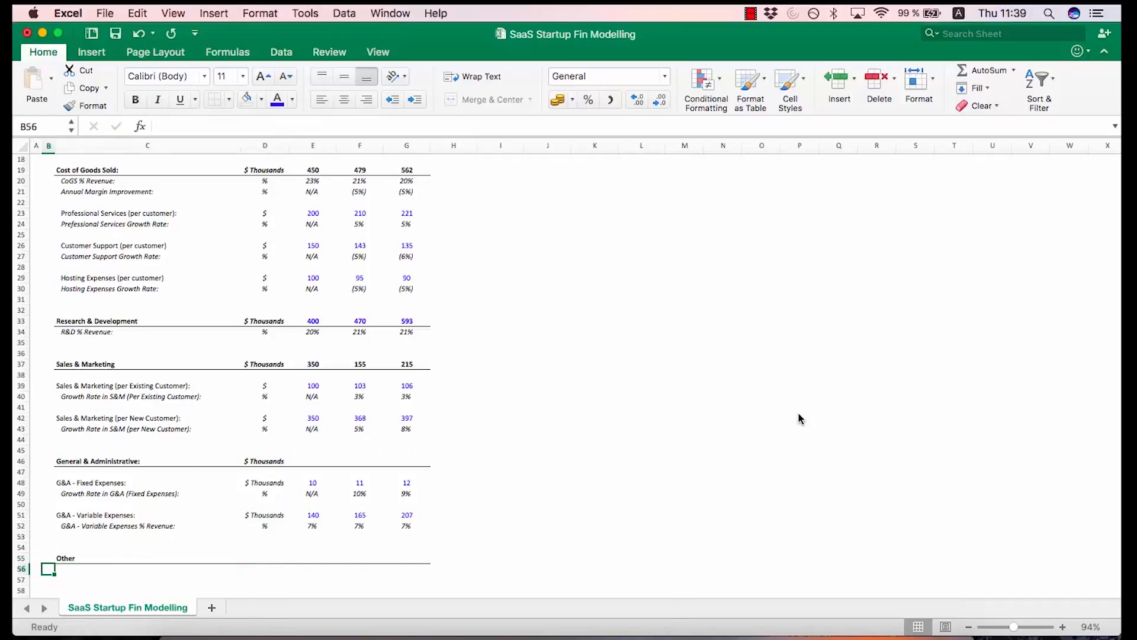
pyautogui.press('Right')
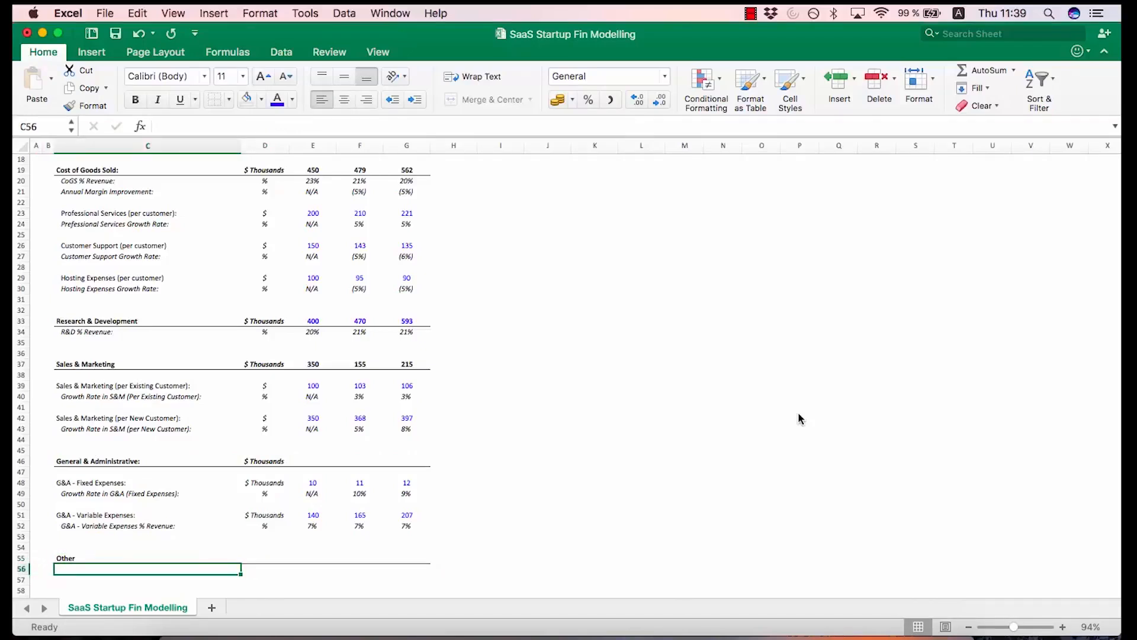
pyautogui.write('Interest')
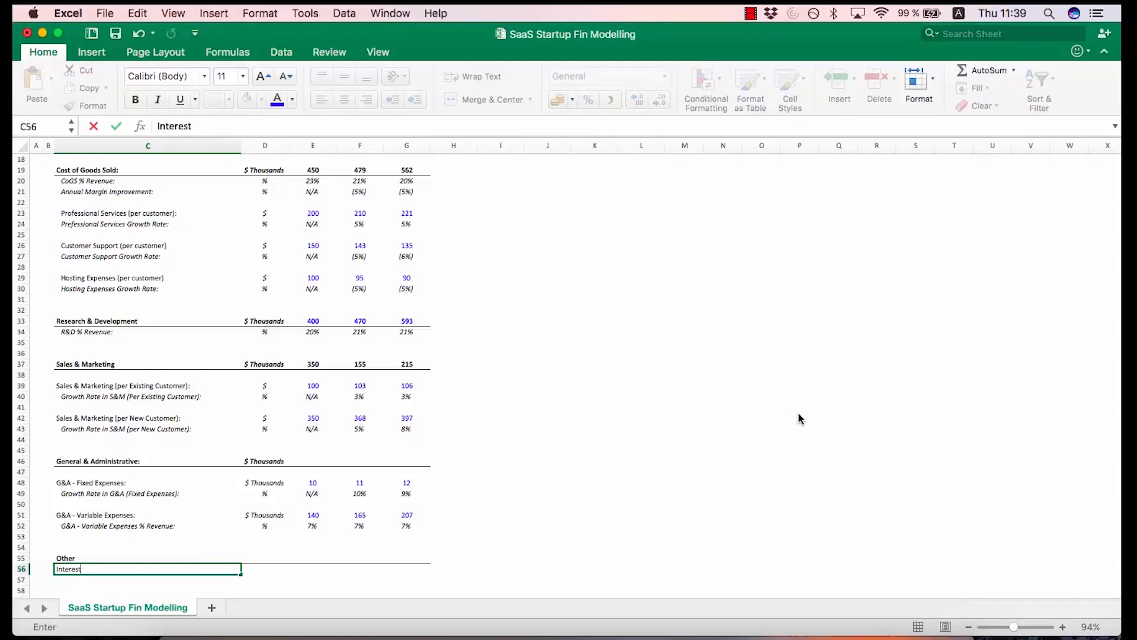
pyautogui.write(' on Cash')
pyautogui.press('Return')
pyautogui.press('Up')
pyautogui.press('Right')
pyautogui.write('%')
pyautogui.press('Return')
# Enter 4% interest on cash in E56 and copy it into F56:G56
pyautogui.press('Up')
pyautogui.press('Right')
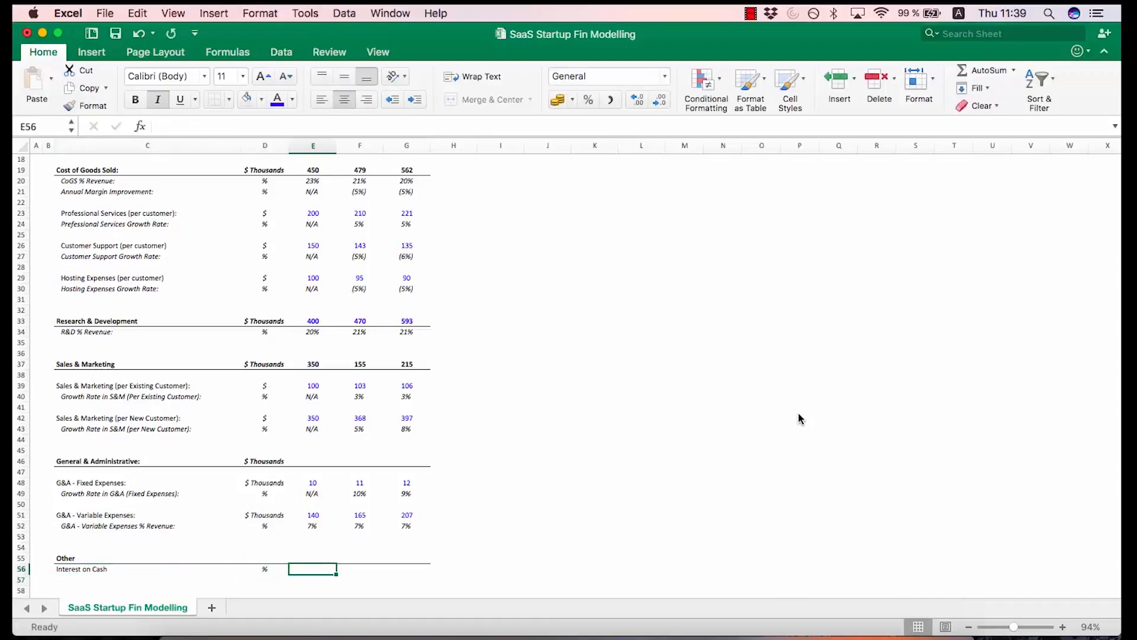
pyautogui.write('4%')
pyautogui.press('Return')
pyautogui.press('Up')
pyautogui.press('super+c')
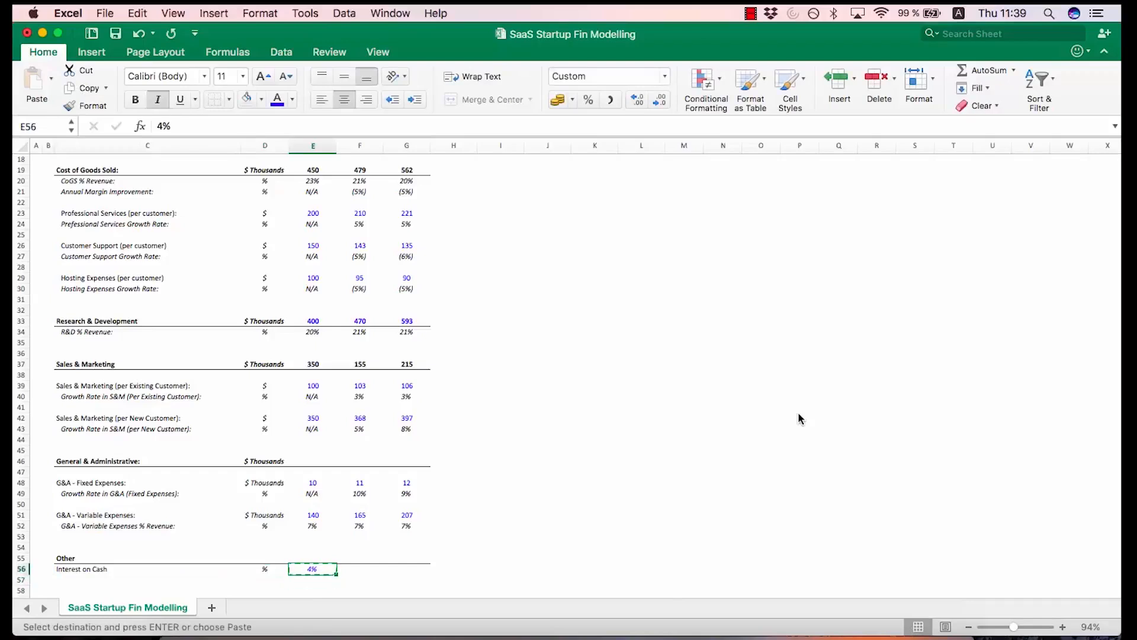
pyautogui.hotkey('shift', 'Right')
pyautogui.hotkey('shift', 'Right')
pyautogui.press('super+v')
pyautogui.press('Escape')
pyautogui.press('Left')
pyautogui.press('Right')
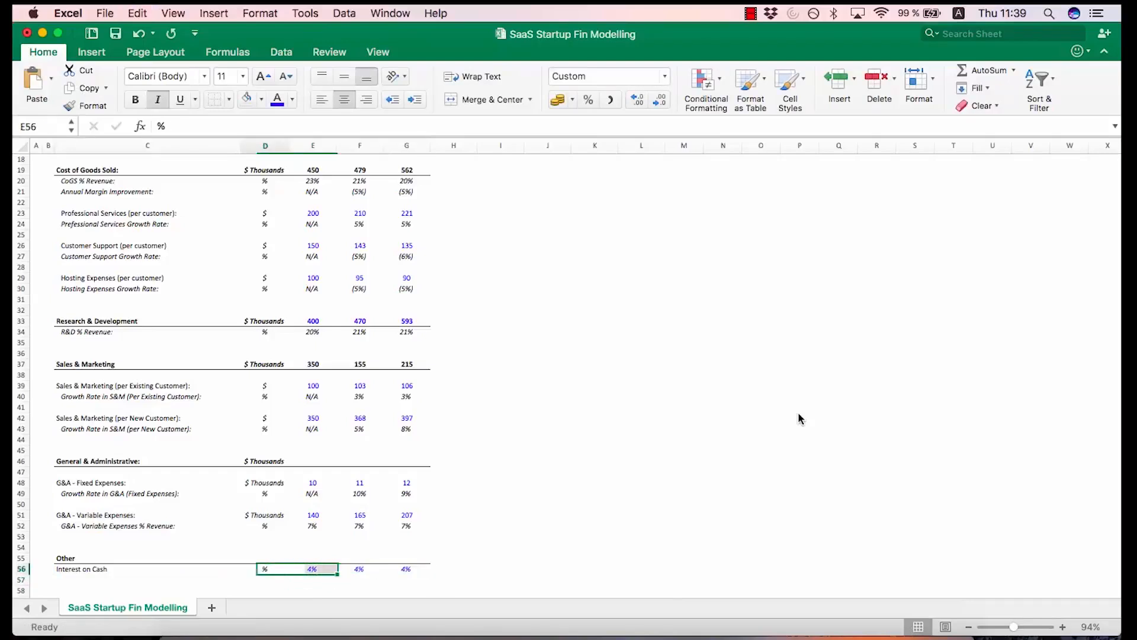
pyautogui.press('Right')
pyautogui.press('F2')
pyautogui.press('Tab')
pyautogui.press('Return')
# Enter the label Effective Tax Rate: in C57 below the Interest on Cash line
pyautogui.press('Left')
pyautogui.press('Left')
pyautogui.press('Left')
pyautogui.press('Left')
pyautogui.press('Right')
pyautogui.write('Ef')
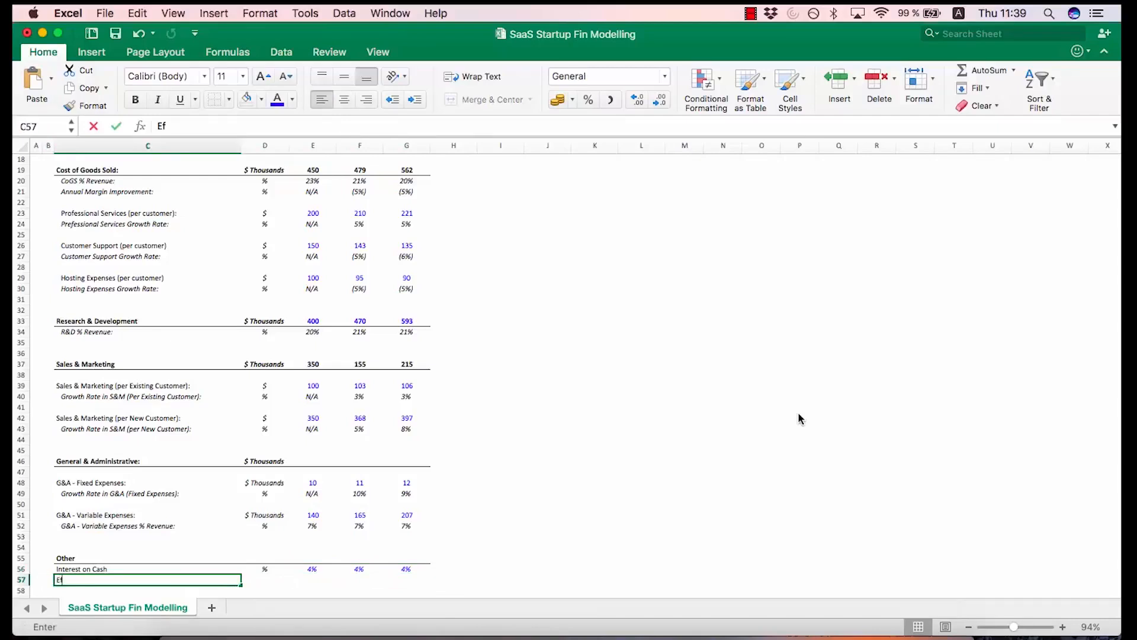
pyautogui.write('fective Tax Rate:')
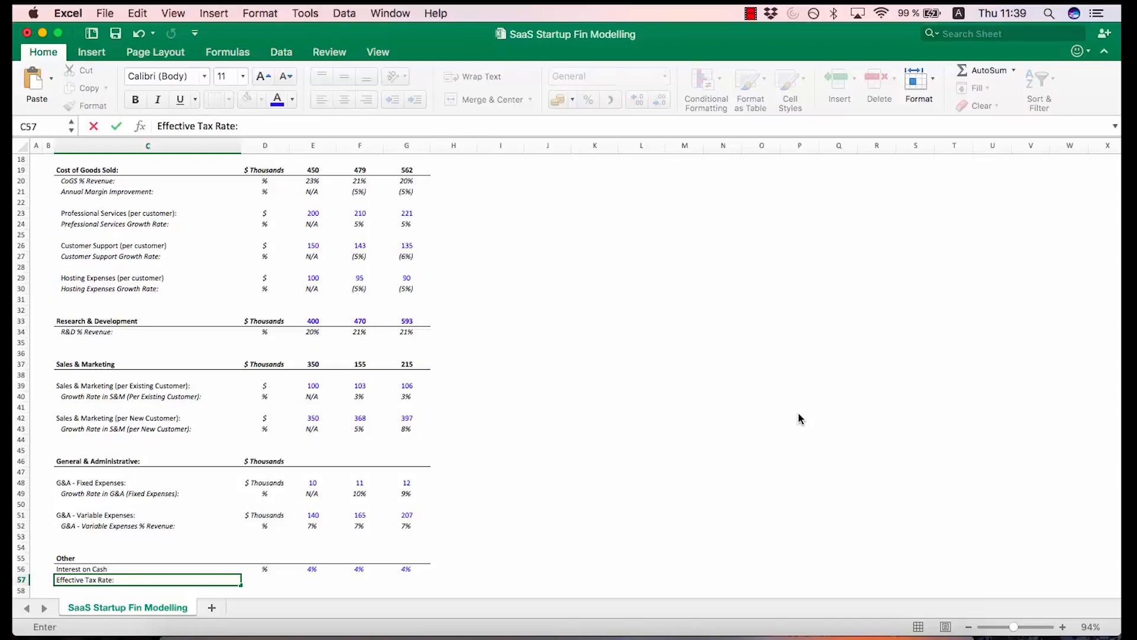
# Add a colon to the end of the Interest on Cash label in C56
pyautogui.press('Up')
pyautogui.press('F2')
pyautogui.write(':')
pyautogui.press('Return')
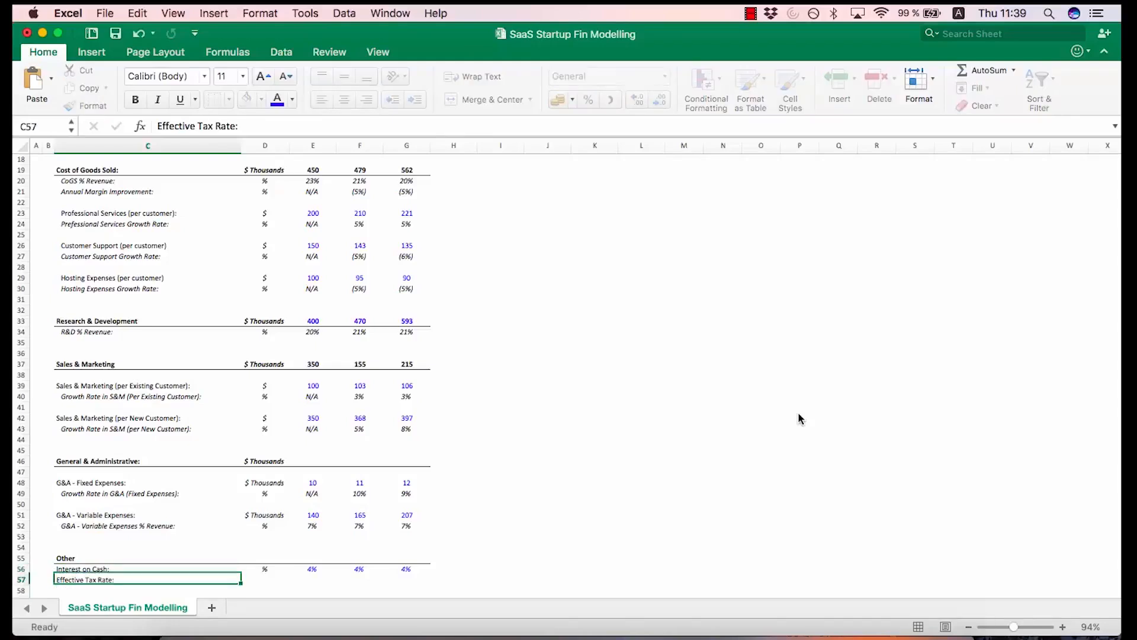
# Set the Effective Tax Rate unit to % in D57 and enter 20% for all three years in E57:G57
pyautogui.press('Right')
pyautogui.write('%')
pyautogui.press('Tab')
pyautogui.write('20-%')
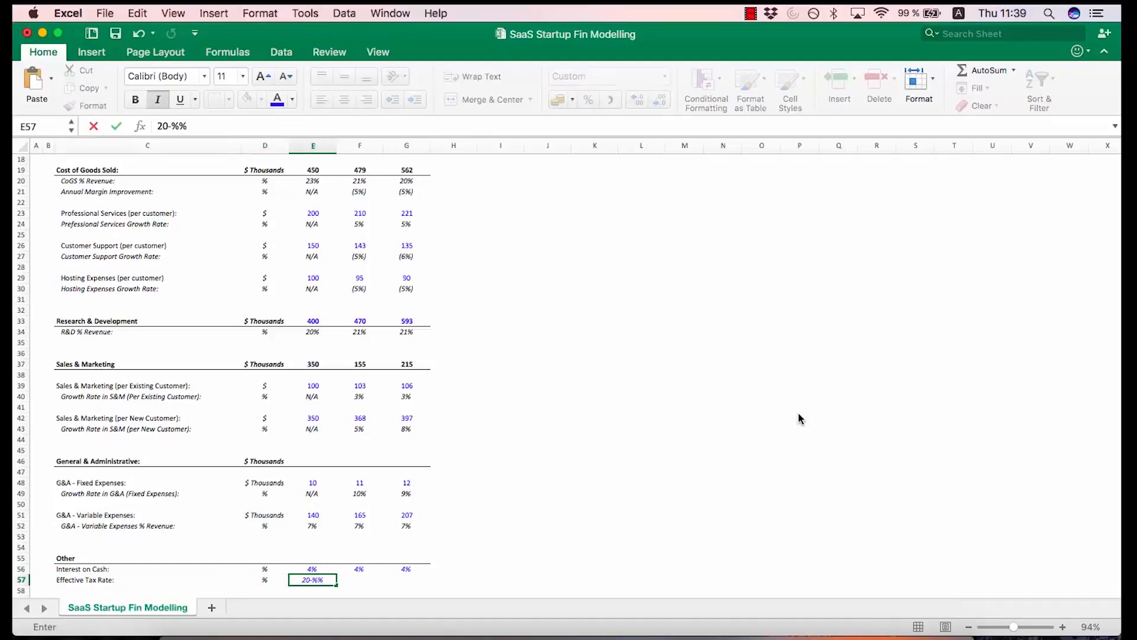
pyautogui.press('BackSpace')
pyautogui.press('Escape')
pyautogui.hotkey('shift', 'Right')
pyautogui.hotkey('shift', 'Right')
pyautogui.write('20')
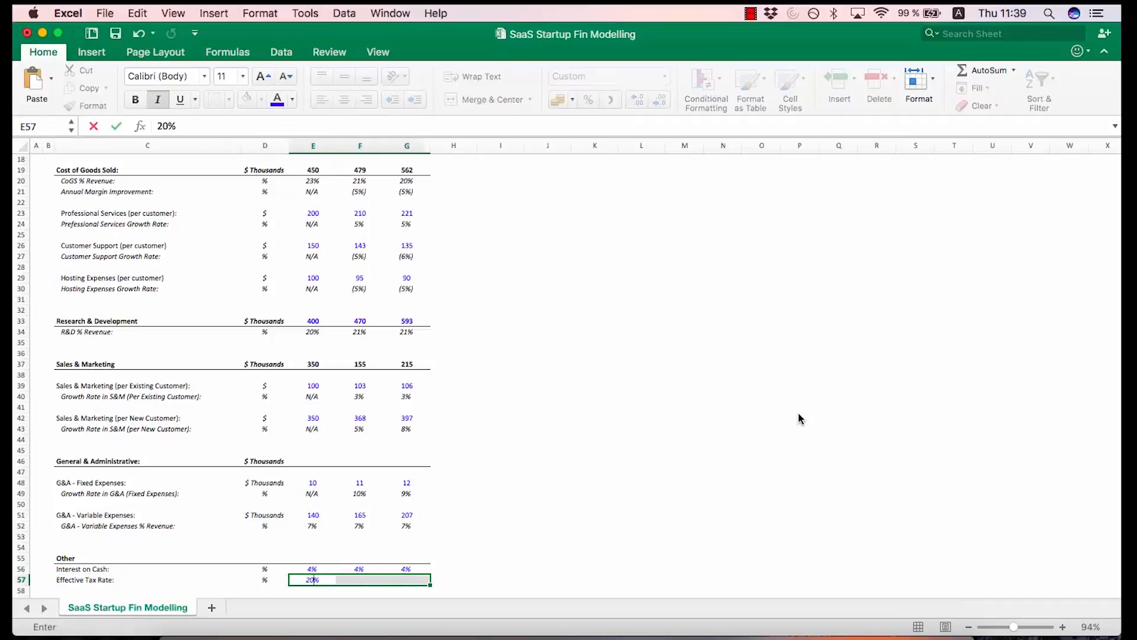
pyautogui.hotkey('ctrl', 'Return')
pyautogui.press('Down')
pyautogui.press('Down')
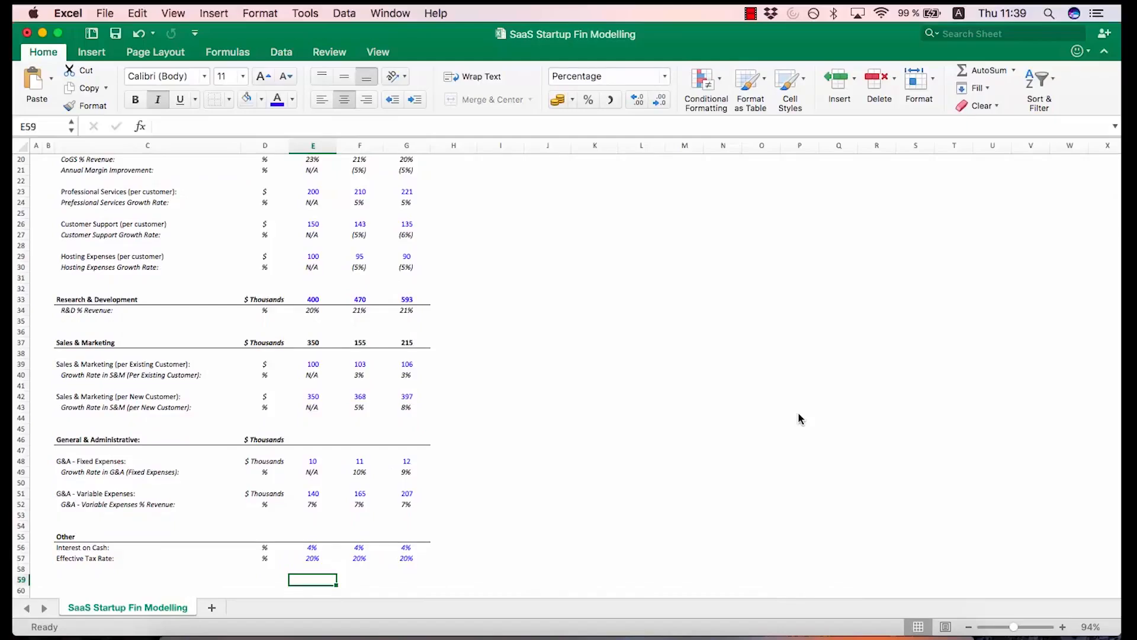
# Review the income statement assumptions from Total Revenue down to the interest and tax rates in the Other section
pyautogui.scroll(6, 445, 375)
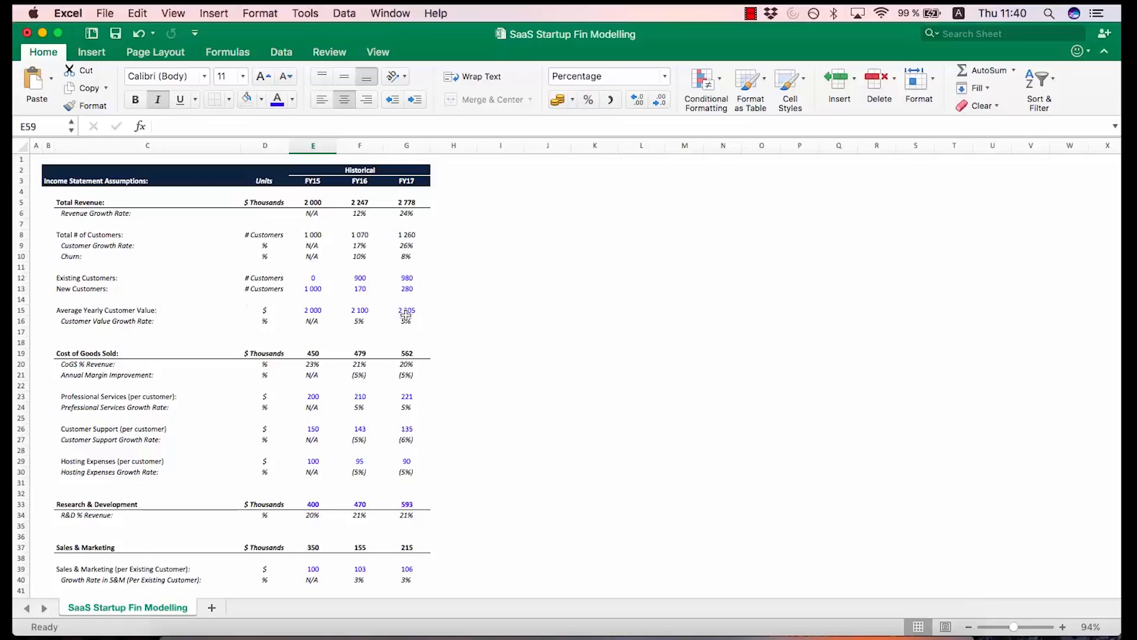
pyautogui.scroll(-5, 149, 307)
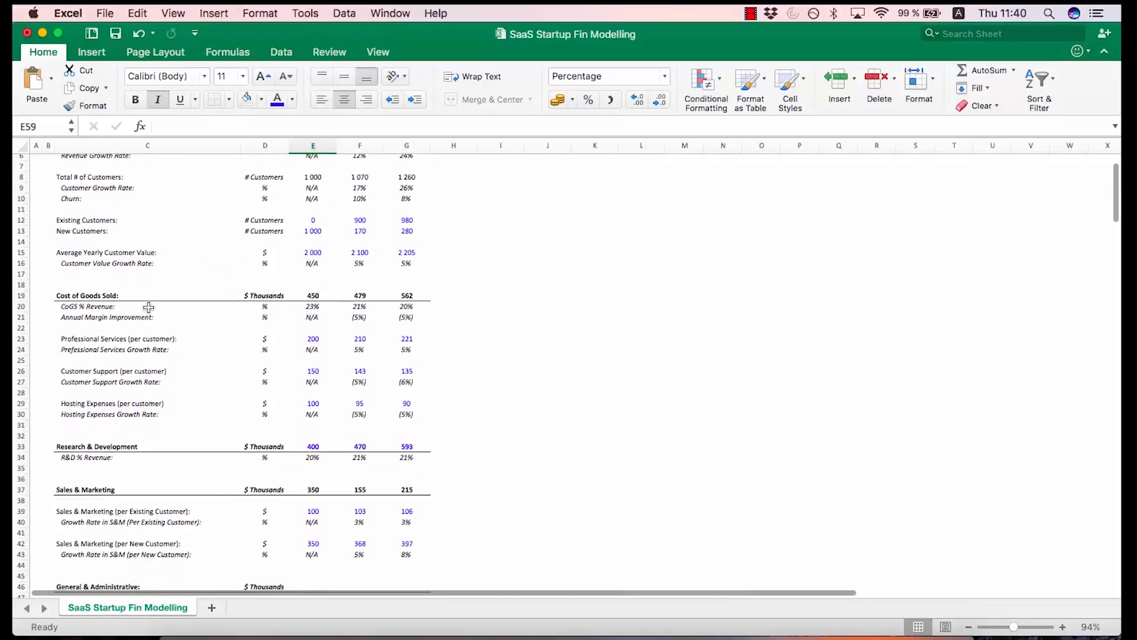
pyautogui.scroll(-3, 149, 307)
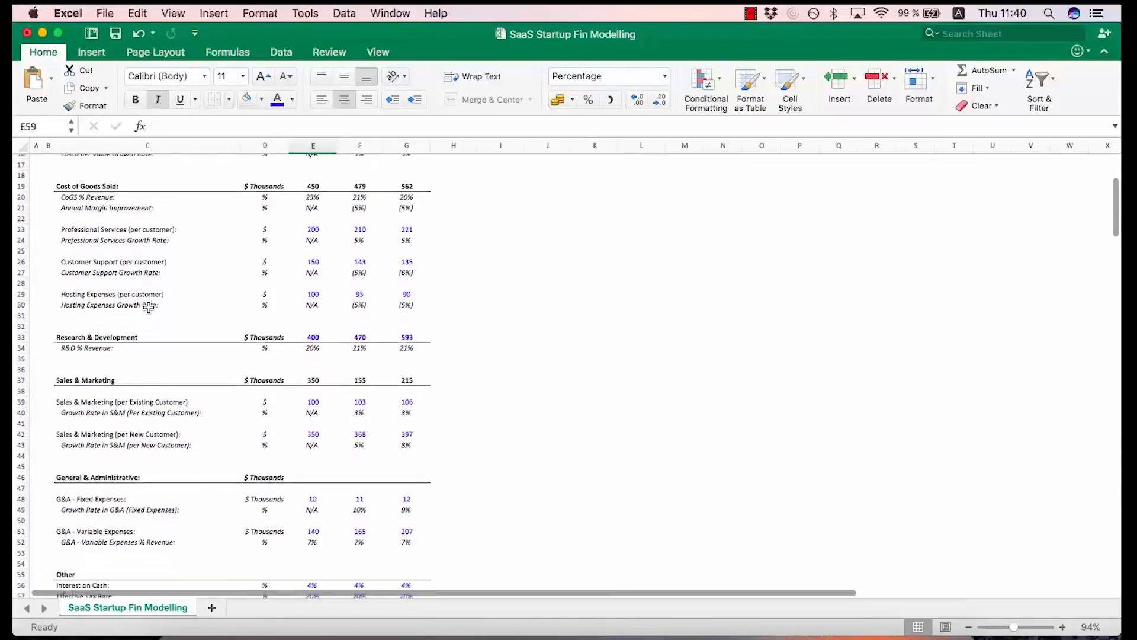
pyautogui.scroll(-1, 149, 307)
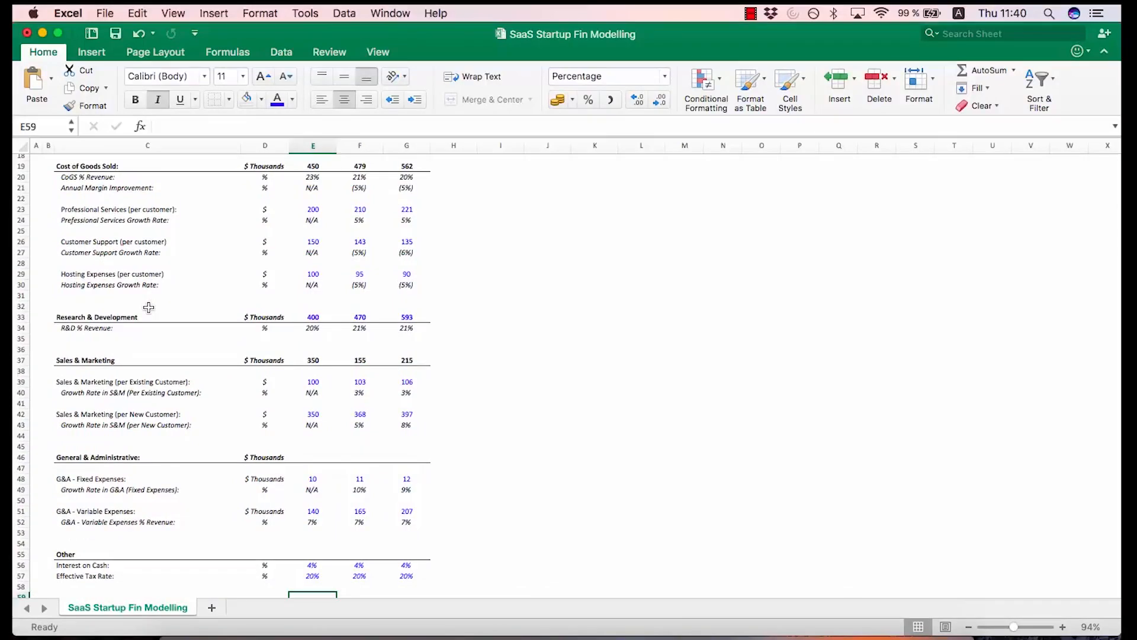
pyautogui.scroll(-1, 149, 307)
pyautogui.scroll(-1, 149, 307)
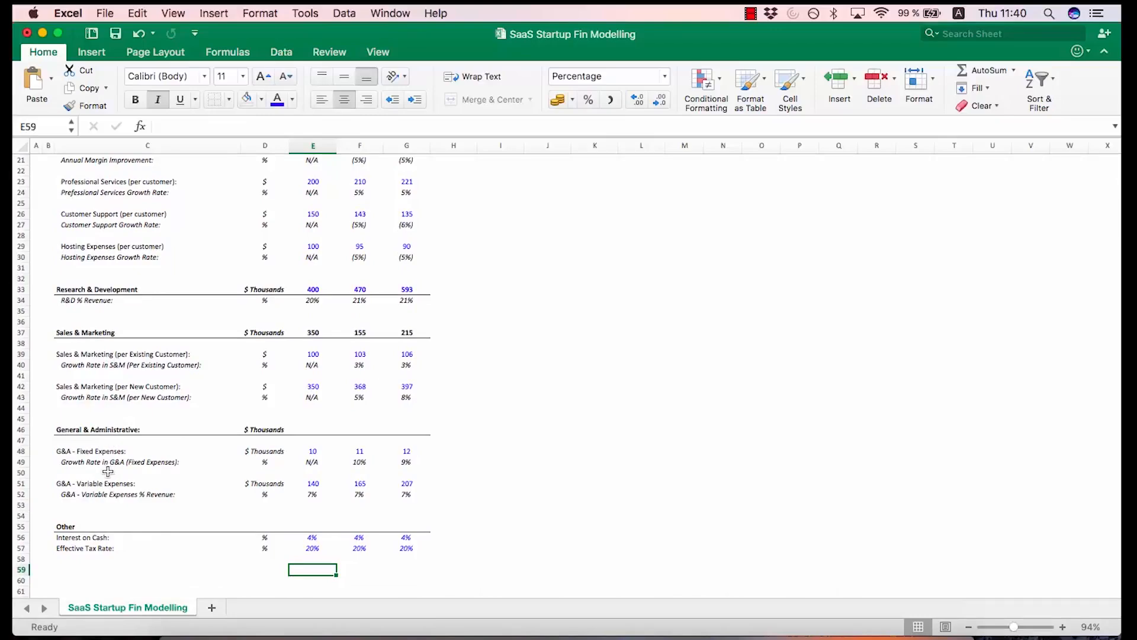
pyautogui.scroll(-3, 107, 471)
pyautogui.scroll(-2, 108, 471)
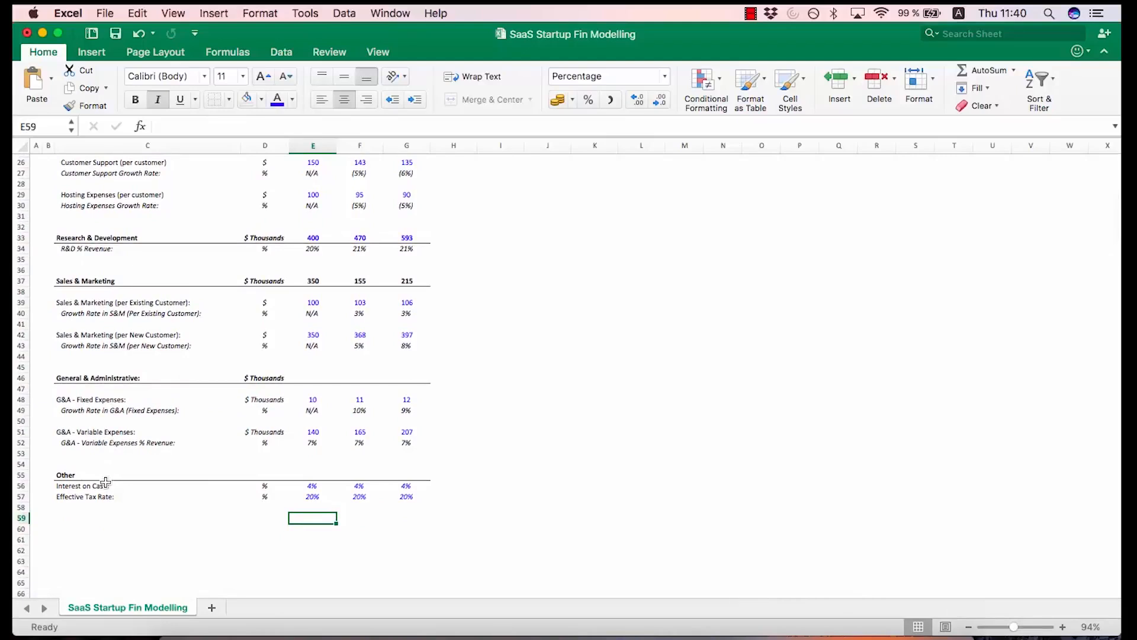
pyautogui.click(103, 485)
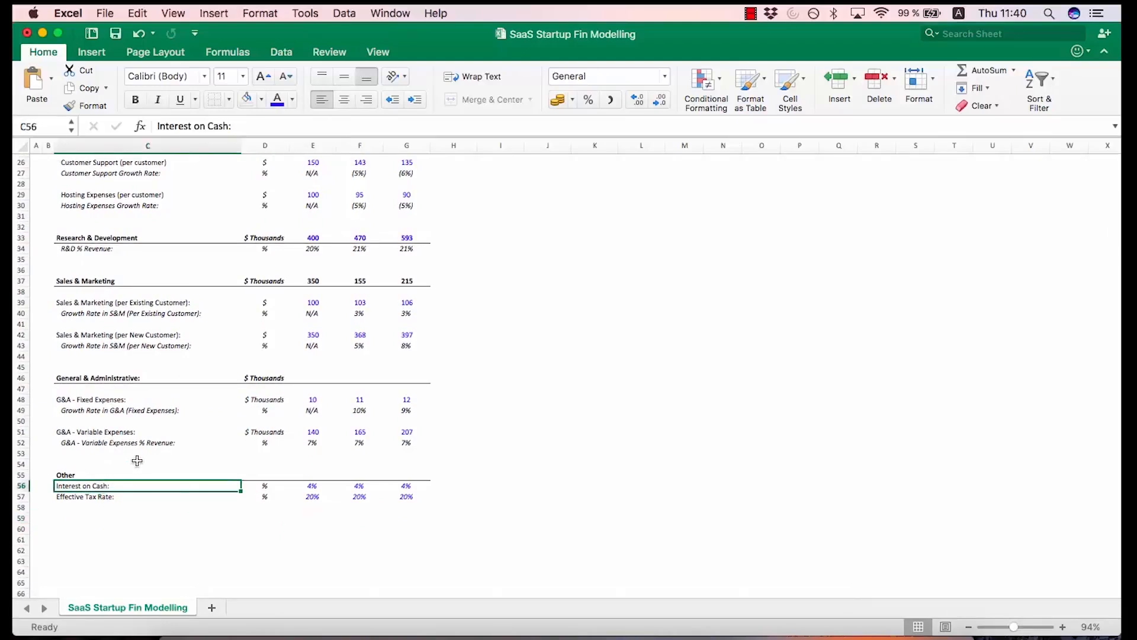
pyautogui.press('Down')
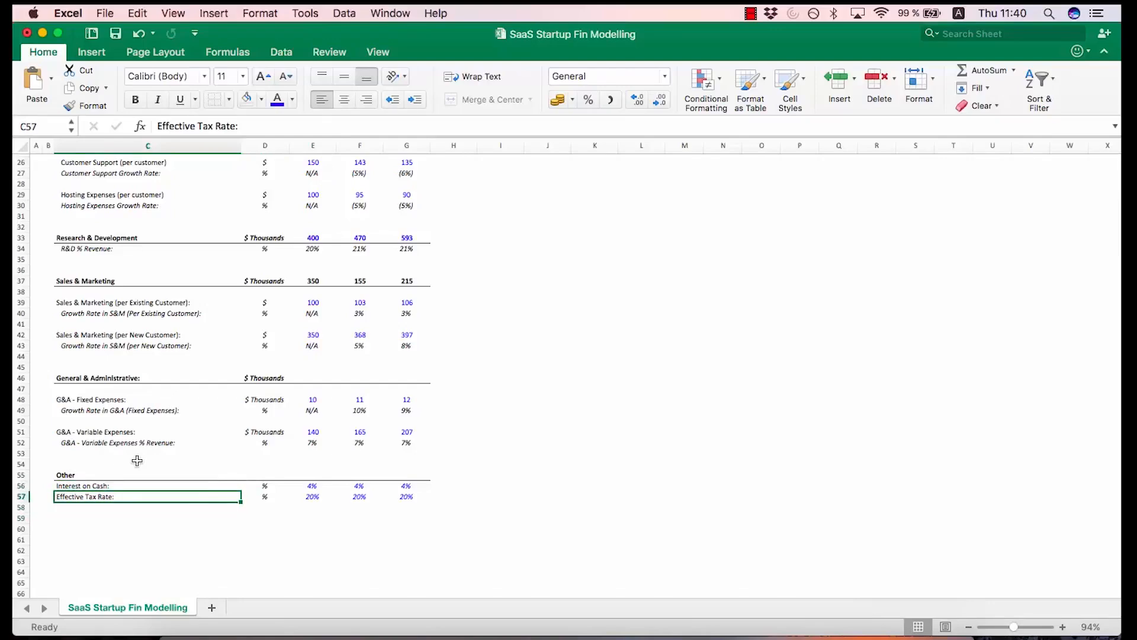
pyautogui.scroll(10, 137, 461)
pyautogui.scroll(-10, 137, 460)
pyautogui.scroll(10, 137, 461)
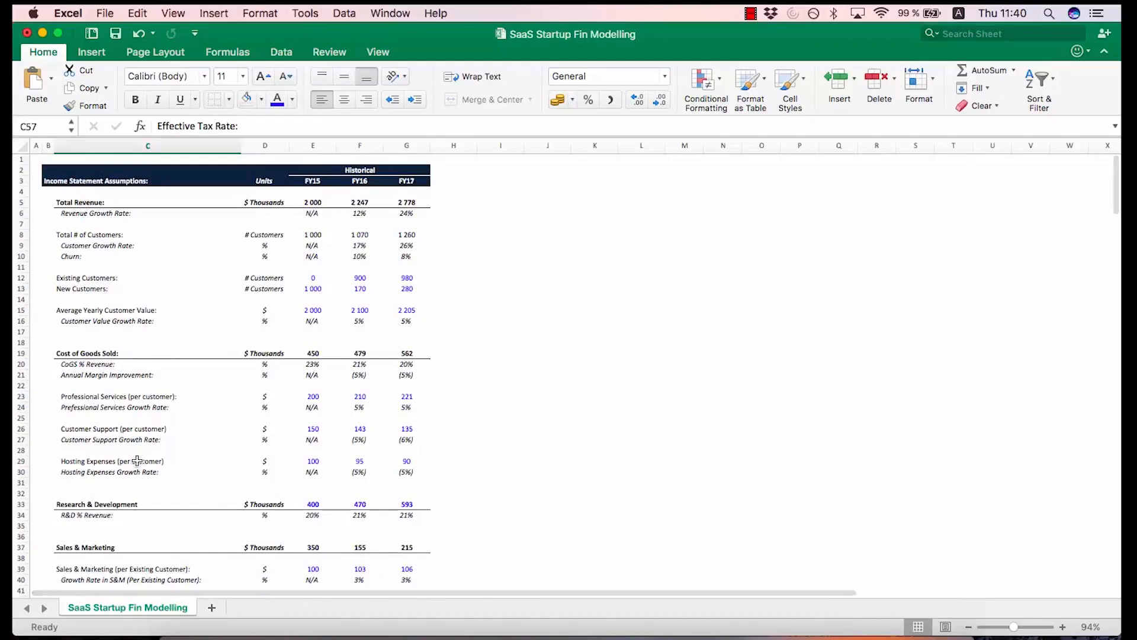
pyautogui.scroll(-10, 137, 461)
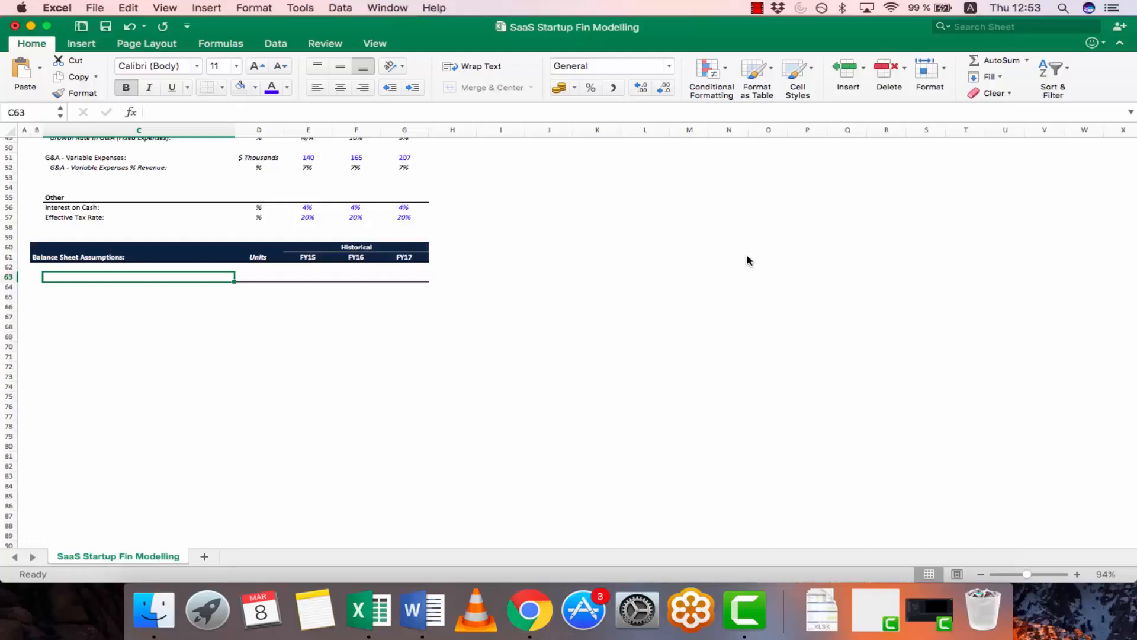
# Enter the section heading Operating Assets: in C63 and the line label Account Receivable % Revenue: in C64
pyautogui.write('Operating')
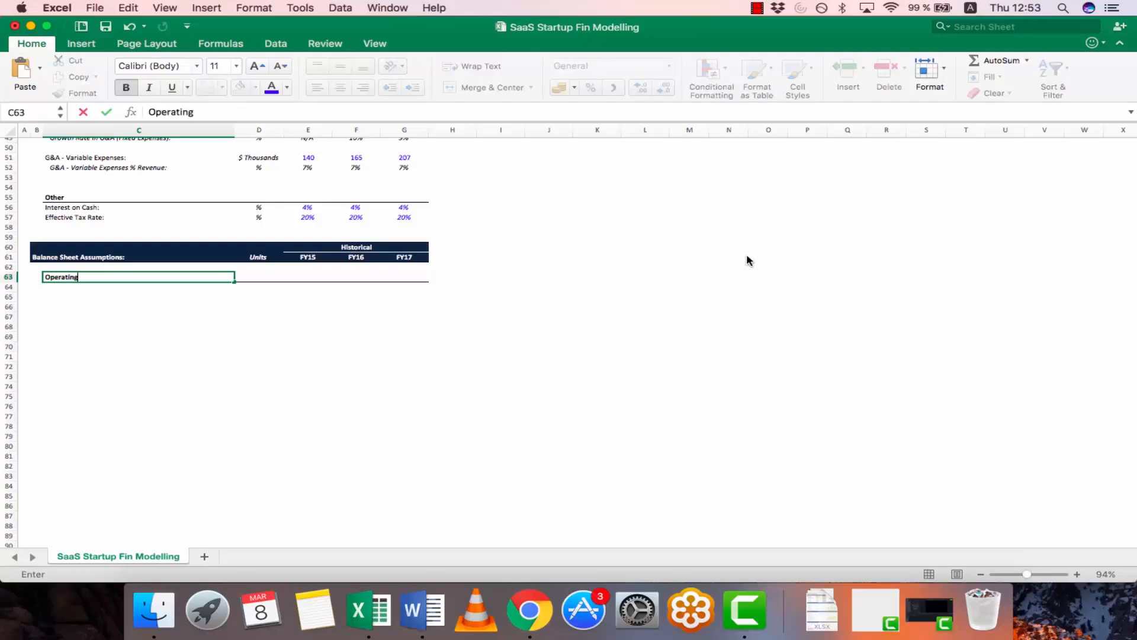
pyautogui.write(' Assets:')
pyautogui.press('Return')
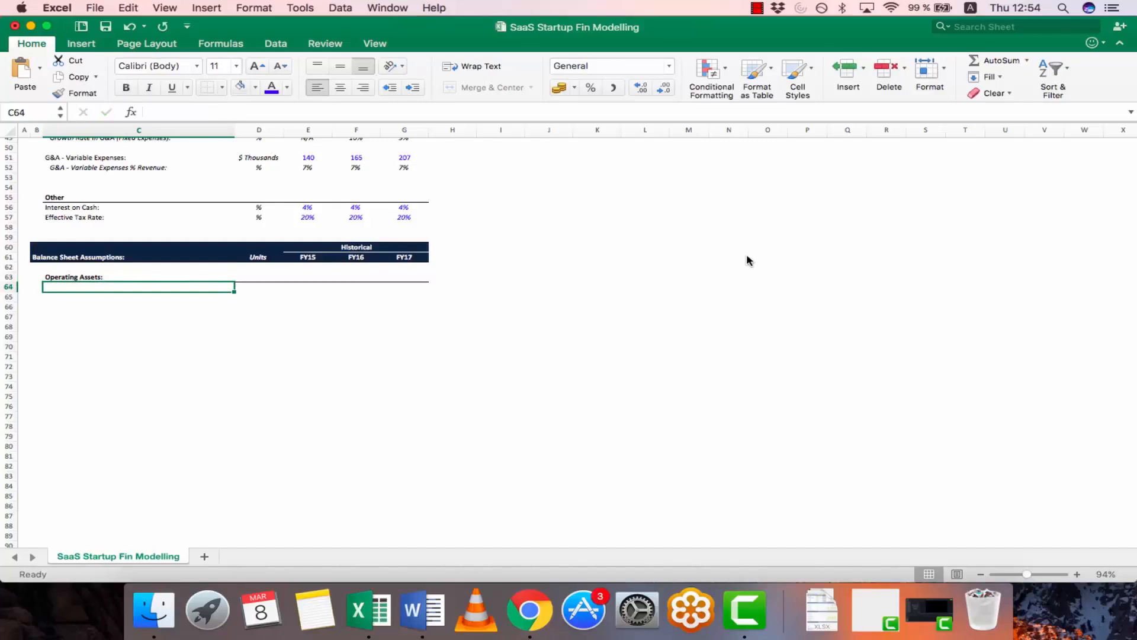
pyautogui.write('Account Recei')
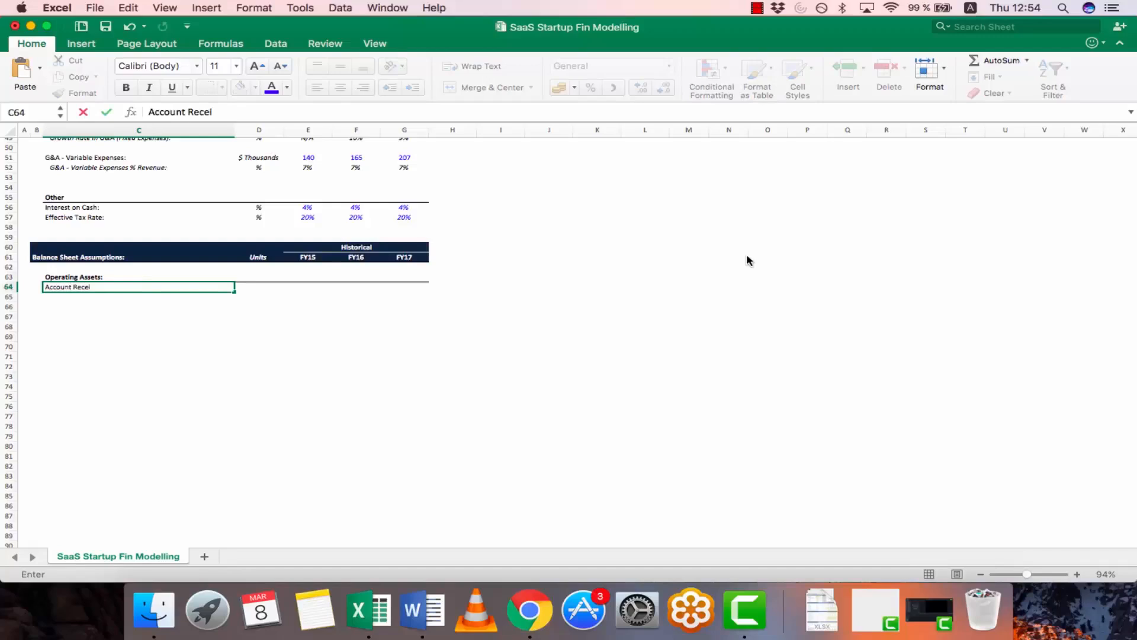
pyautogui.write('vable % Revenue:')
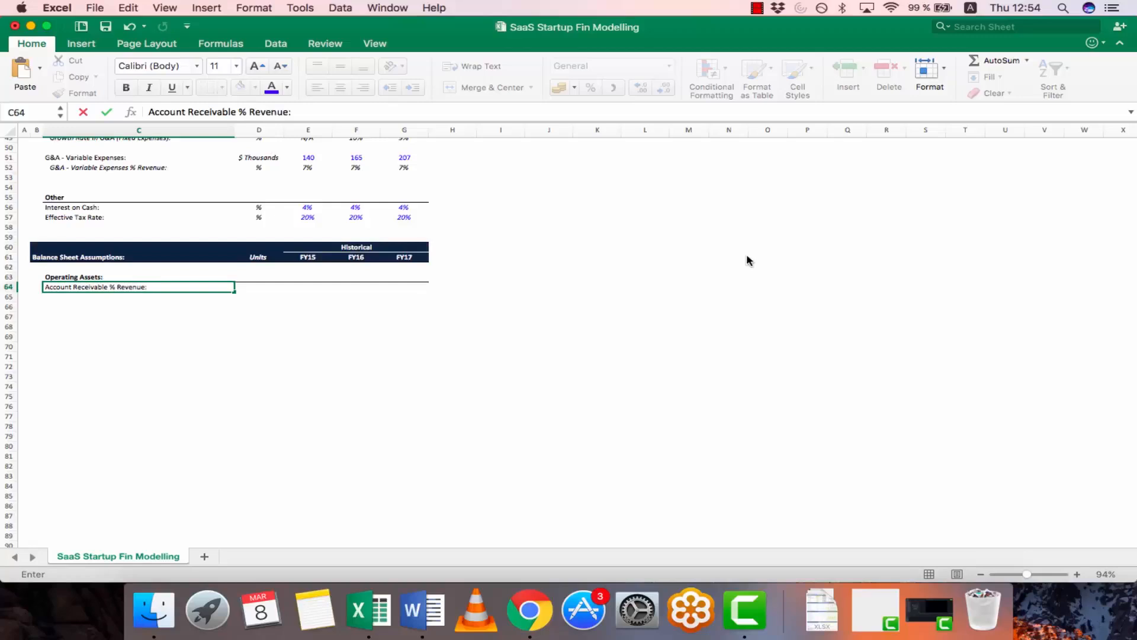
pyautogui.press('Return')
# Add the line labels Inventory % CoGS: in C65 and Prepaid Expenses % OpEx: in C66
pyautogui.write('A')
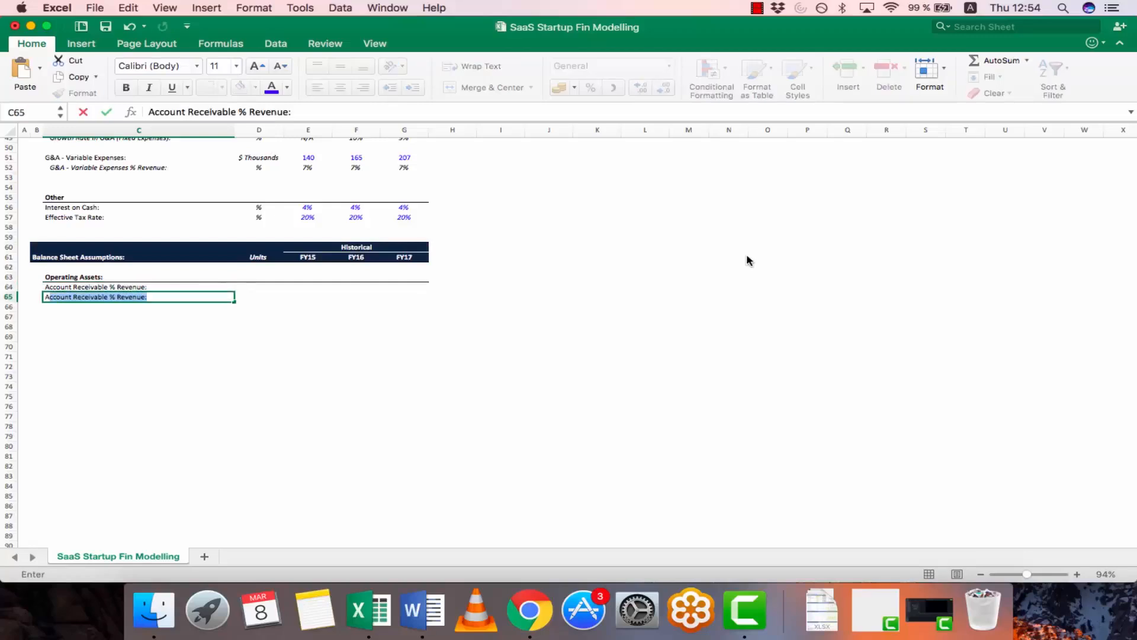
pyautogui.press('BackSpace')
pyautogui.press('BackSpace')
pyautogui.write('Inve')
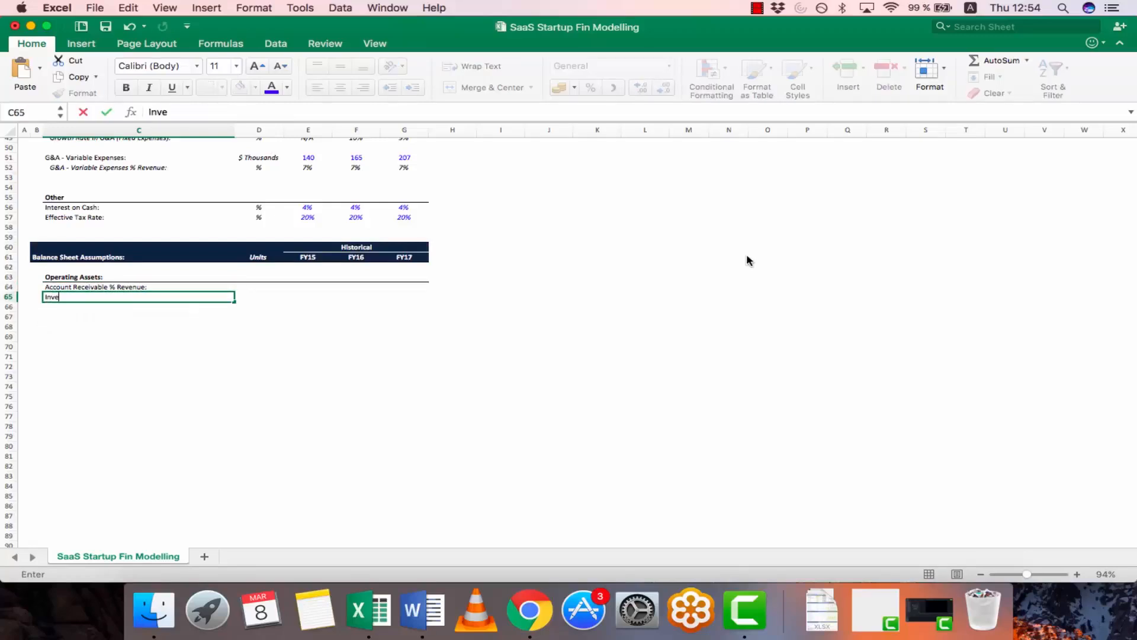
pyautogui.write('ntory % CoGS:')
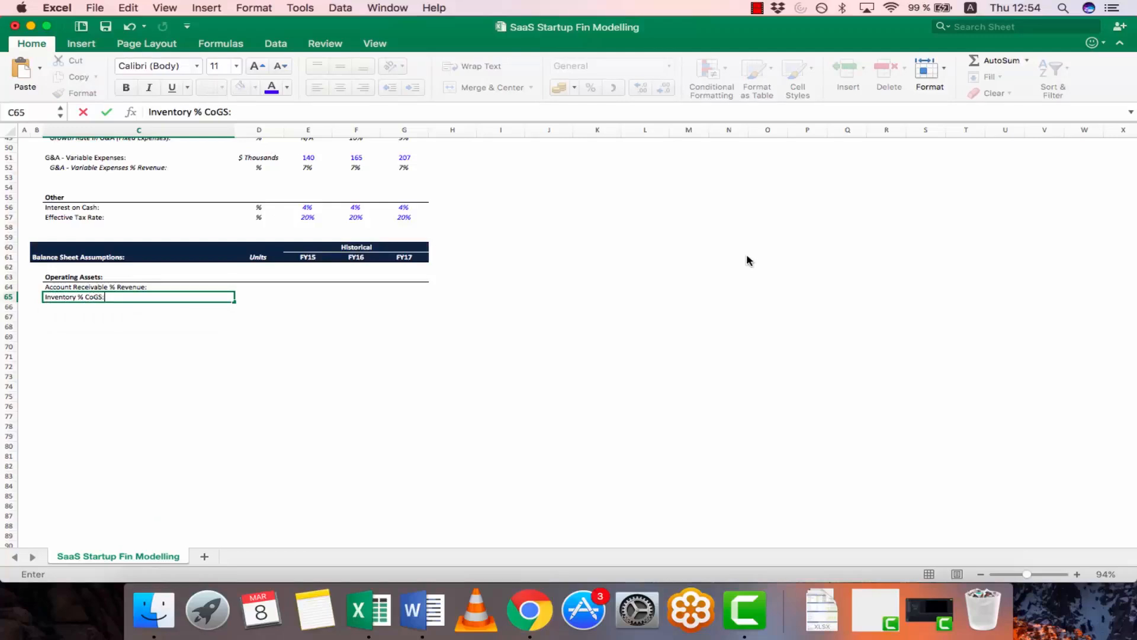
pyautogui.press('Return')
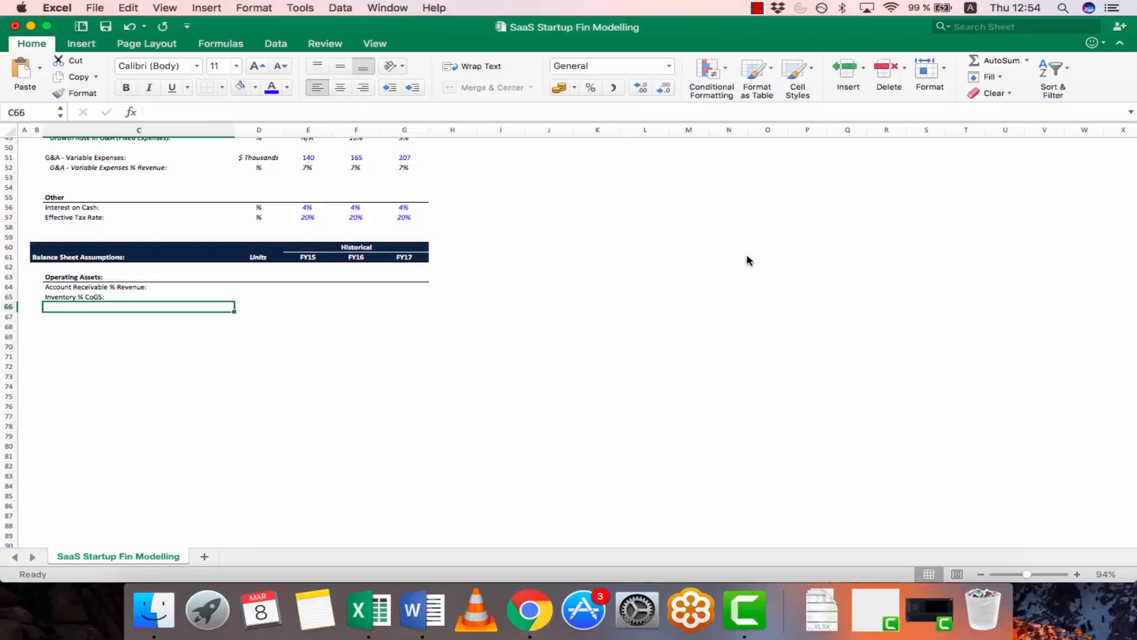
pyautogui.write('Prepaid Expe')
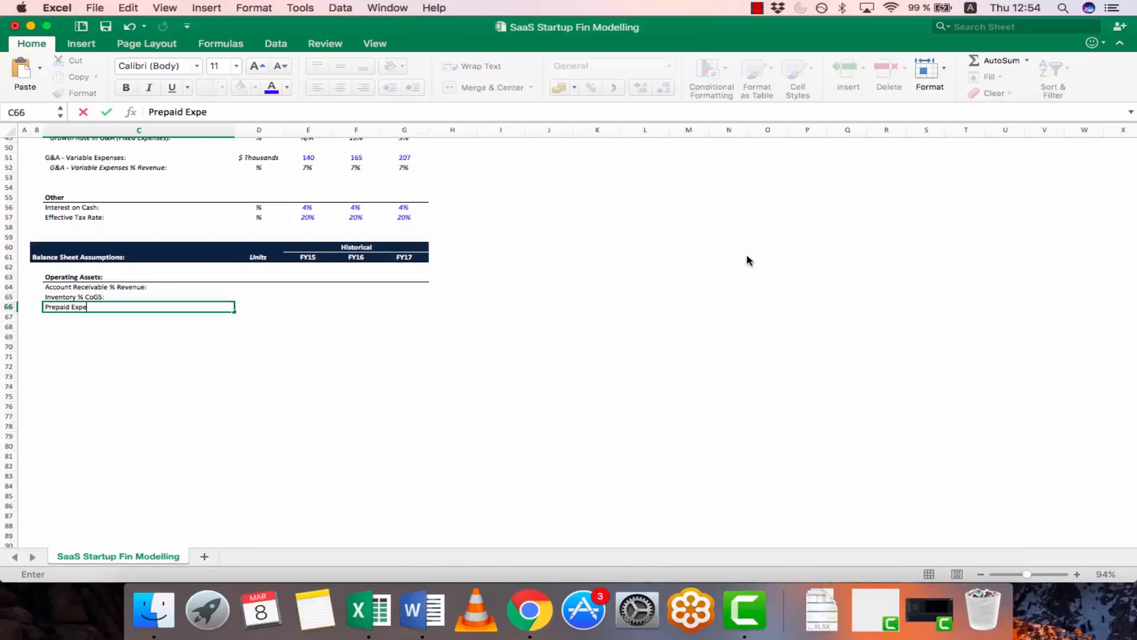
pyautogui.write('nses % OpEx')
# Enter $ Thousands as the unit in D64 and copy it into D65:D66
pyautogui.press('Tab')
pyautogui.press('Up')
pyautogui.press('Up')
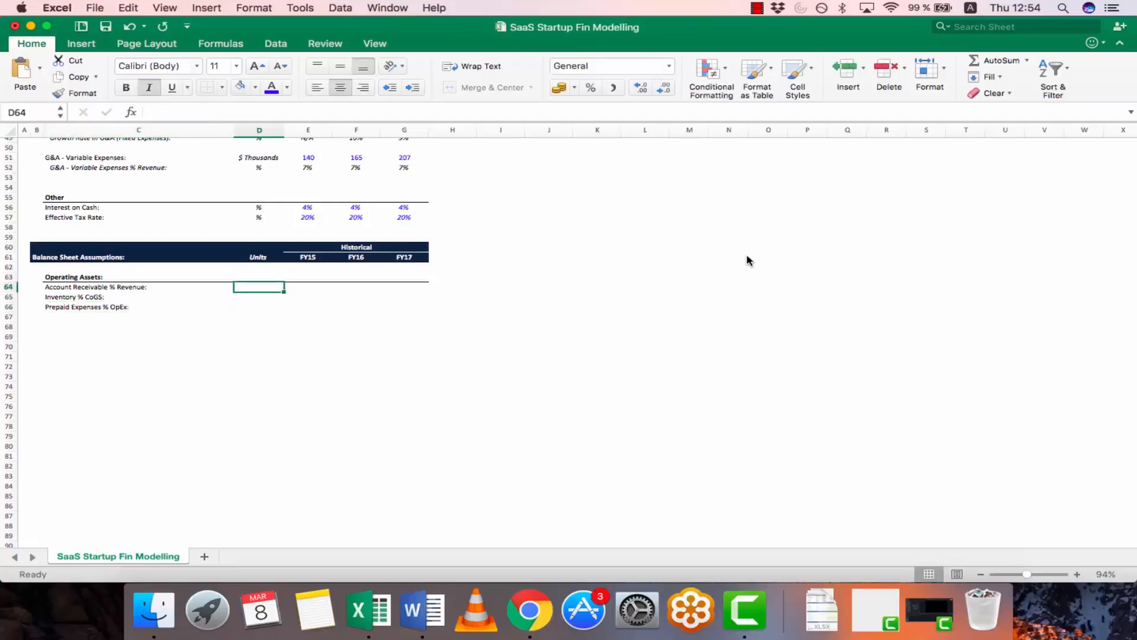
pyautogui.write('$ Th')
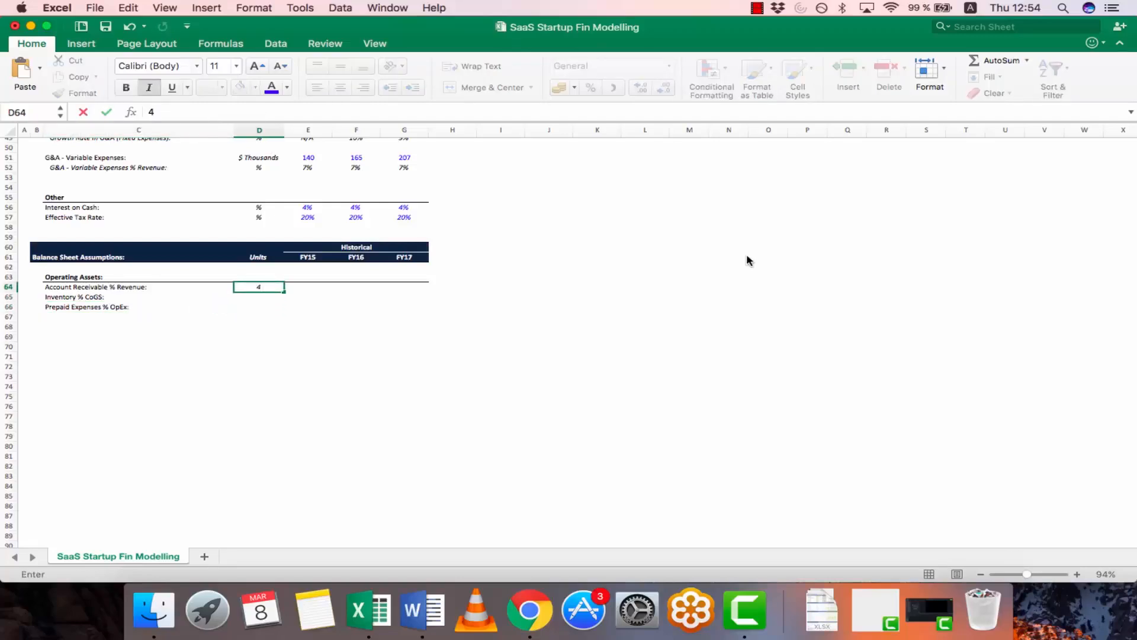
pyautogui.write('ousands')
pyautogui.press('Return')
pyautogui.press('Up')
pyautogui.press('super+c')
pyautogui.hotkey('shift', 'Down')
pyautogui.hotkey('shift', 'Down')
pyautogui.press('super+v')
pyautogui.press('Escape')
pyautogui.press('Right')
pyautogui.hotkey('shift', 'Right')
pyautogui.hotkey('shift', 'Right')
pyautogui.hotkey('shift', 'Right')
pyautogui.hotkey('shift', 'Down')
pyautogui.hotkey('shift', 'Left')
pyautogui.hotkey('shift', 'Down')
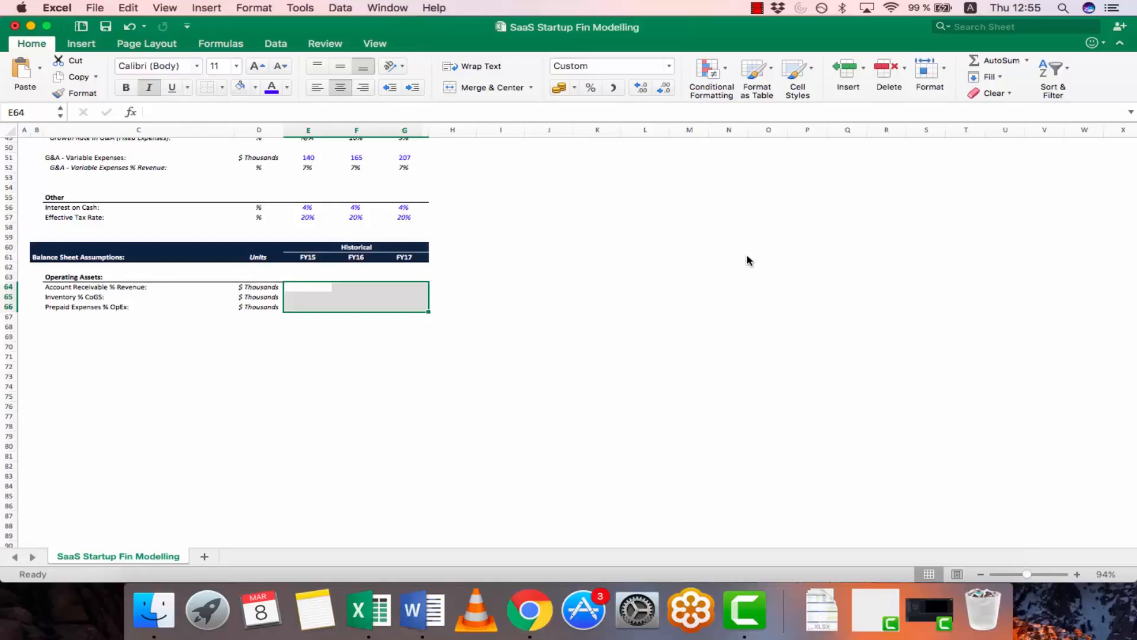
# Copy the Operating Assets block C63:G66 and paste it with its top row at row 69
pyautogui.press('Down')
pyautogui.press('Down')
pyautogui.press('Down')
pyautogui.press('Left')
pyautogui.press('Left')
pyautogui.press('Up')
pyautogui.press('Up')
pyautogui.press('Up')
pyautogui.press('Up')
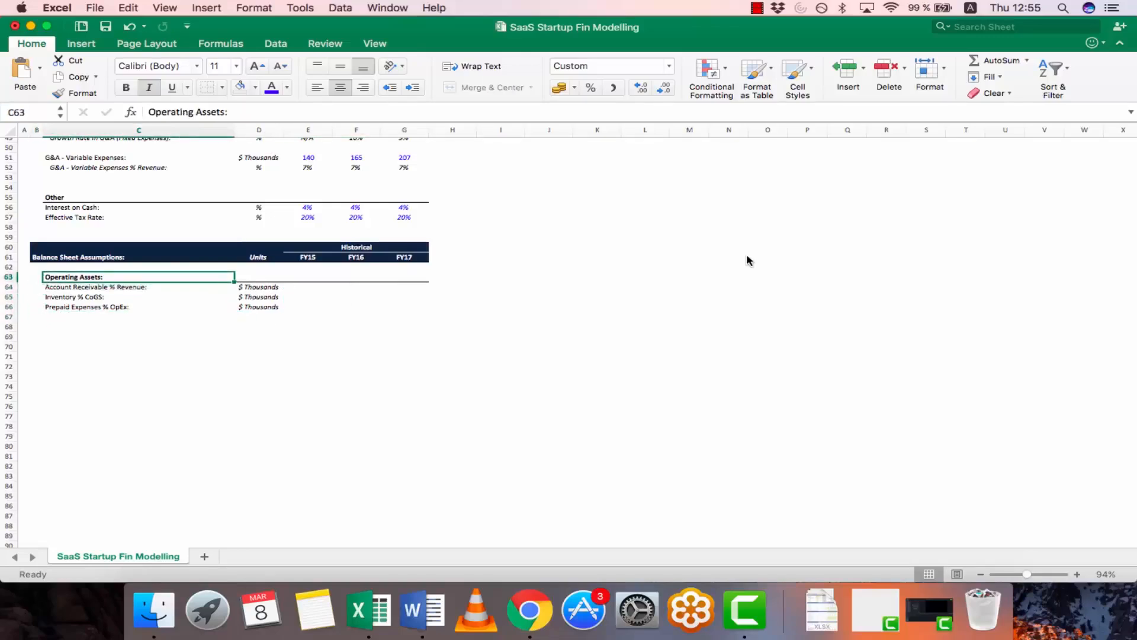
pyautogui.hotkey('shift', 'Right')
pyautogui.hotkey('shift', 'Right')
pyautogui.hotkey('shift', 'Right')
pyautogui.hotkey('shift', 'Right')
pyautogui.hotkey('shift', 'Down')
pyautogui.hotkey('shift', 'Down')
pyautogui.hotkey('shift', 'Down')
pyautogui.press('super+c')
pyautogui.press('Down')
pyautogui.press('Down')
pyautogui.press('Down')
pyautogui.press('Down')
pyautogui.press('Down')
pyautogui.press('Down')
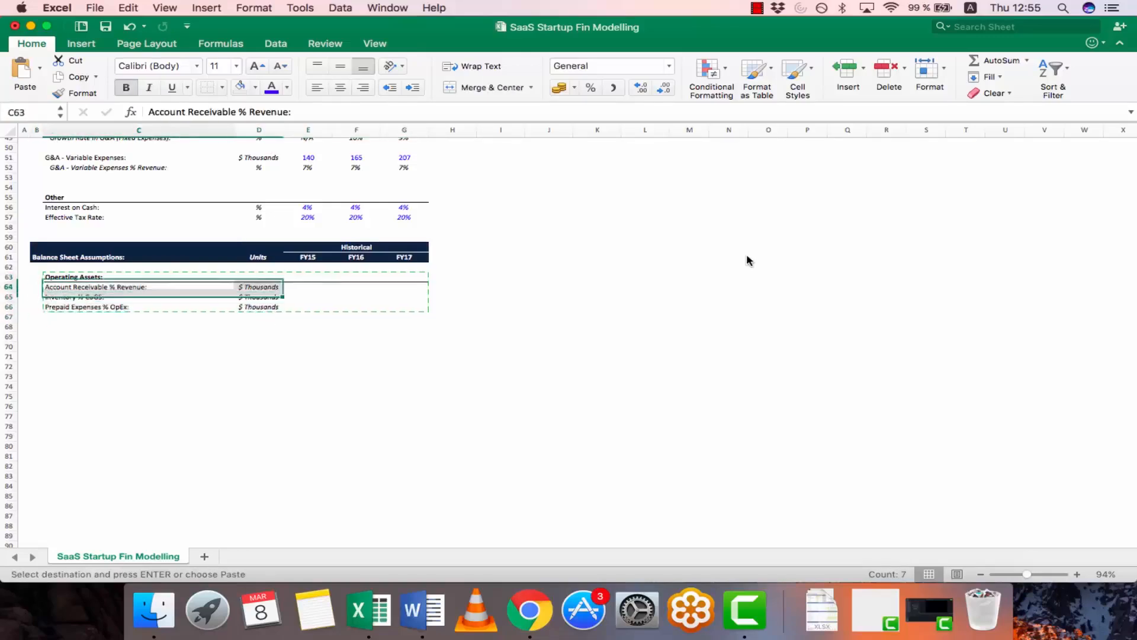
pyautogui.press('super+v')
# Rename the copied section heading in C69 as Operating Liabilities:
pyautogui.press('Up')
pyautogui.write('Opera')
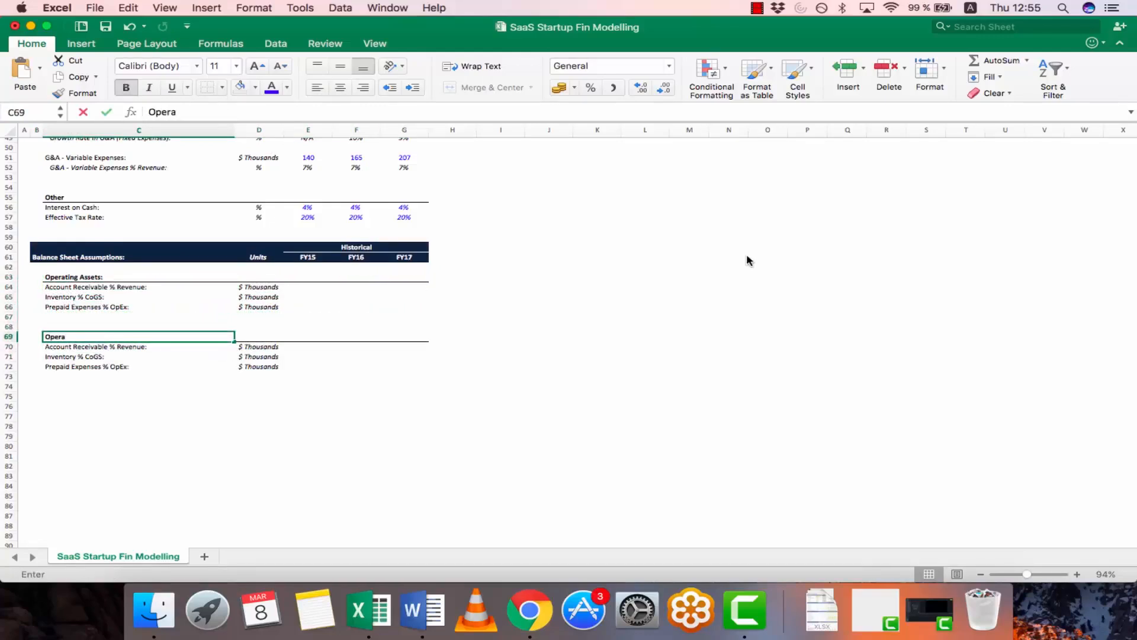
pyautogui.write('ting Liabilities:')
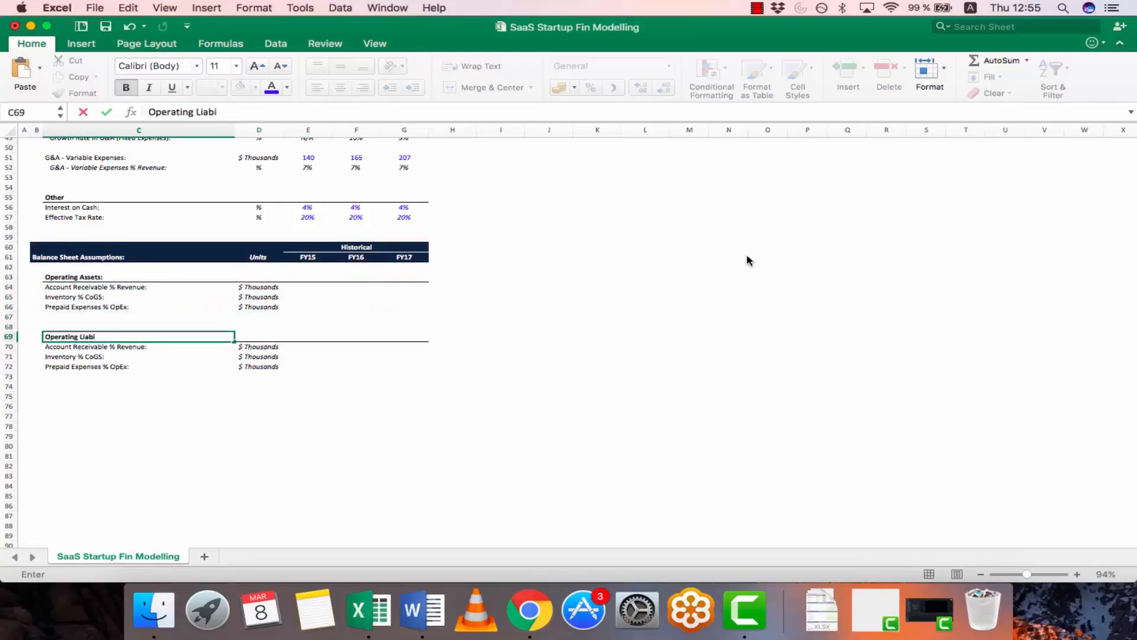
pyautogui.press('Return')
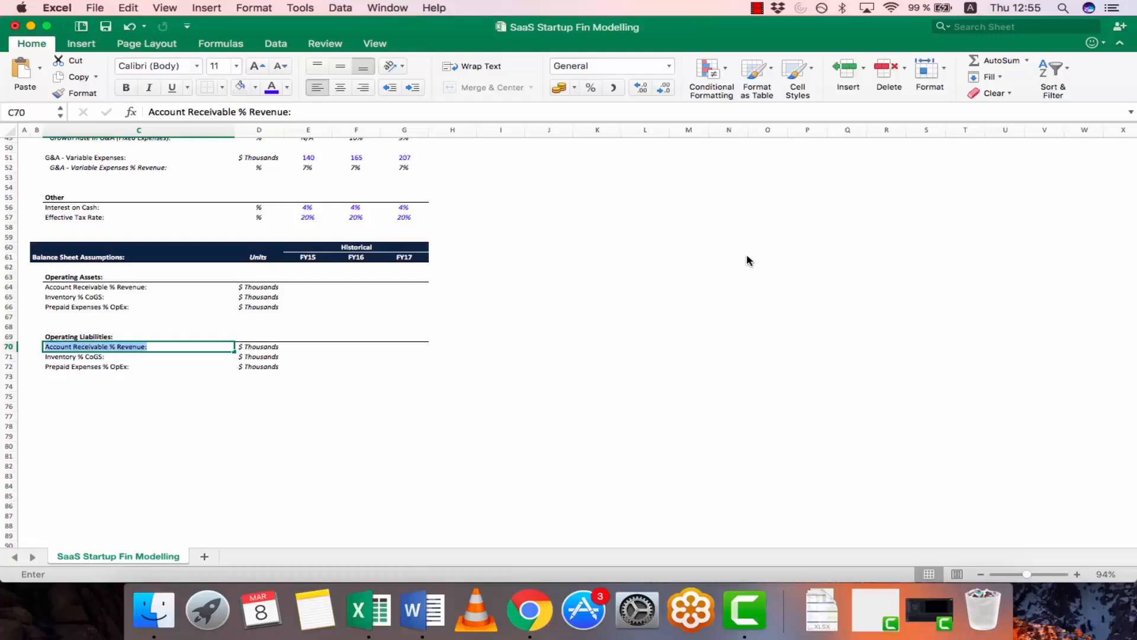
# Replace the labels in C70 and C71 with Accounts Payable % OpEx: and Accrued Expenses % OpEx:
pyautogui.write('Accounts Payable % OpEx:')
pyautogui.press('Return')
pyautogui.write('Accrued')
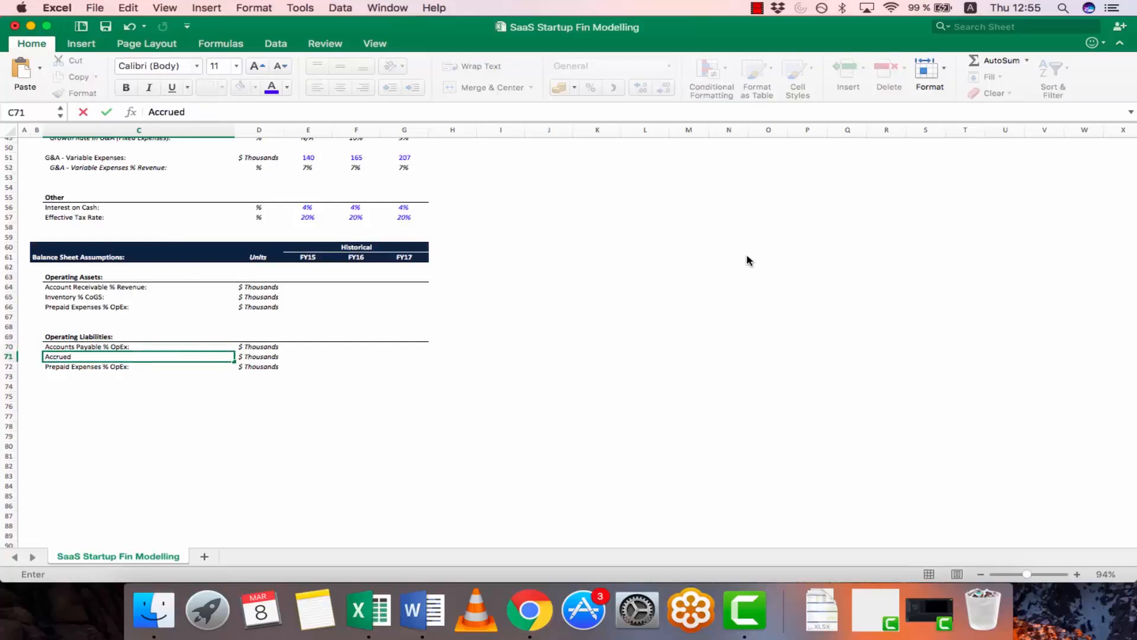
pyautogui.write(' Expenses % OpEx:')
pyautogui.press('Return')
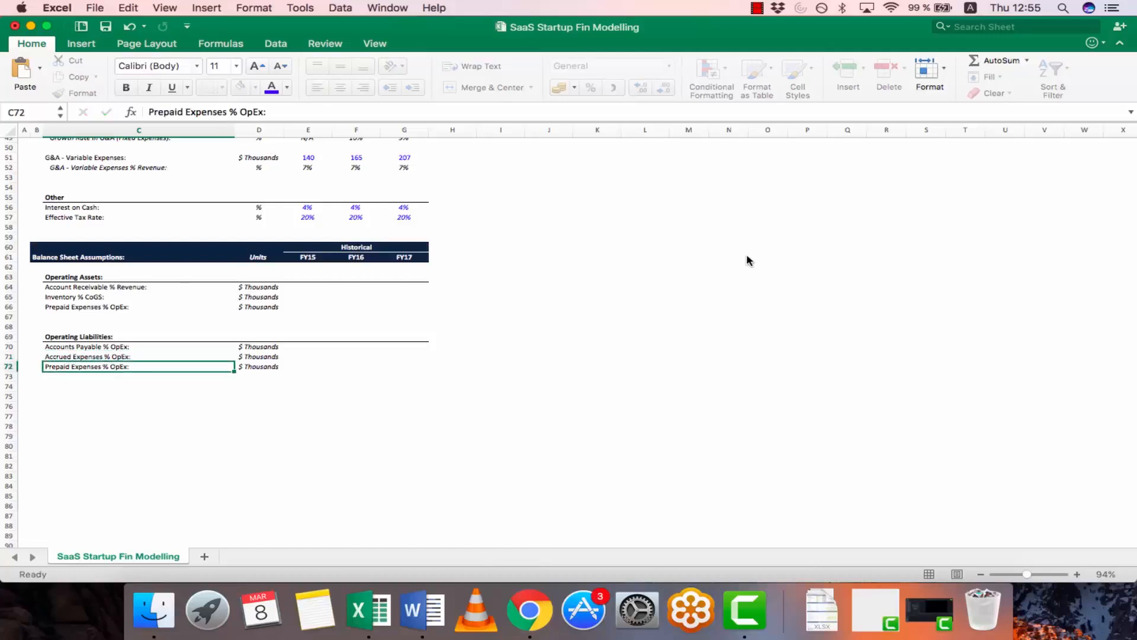
# Replace the last Operating Liabilities label in C72 with "Deferred Revenue % Revenue:"
pyautogui.write('Deferre')
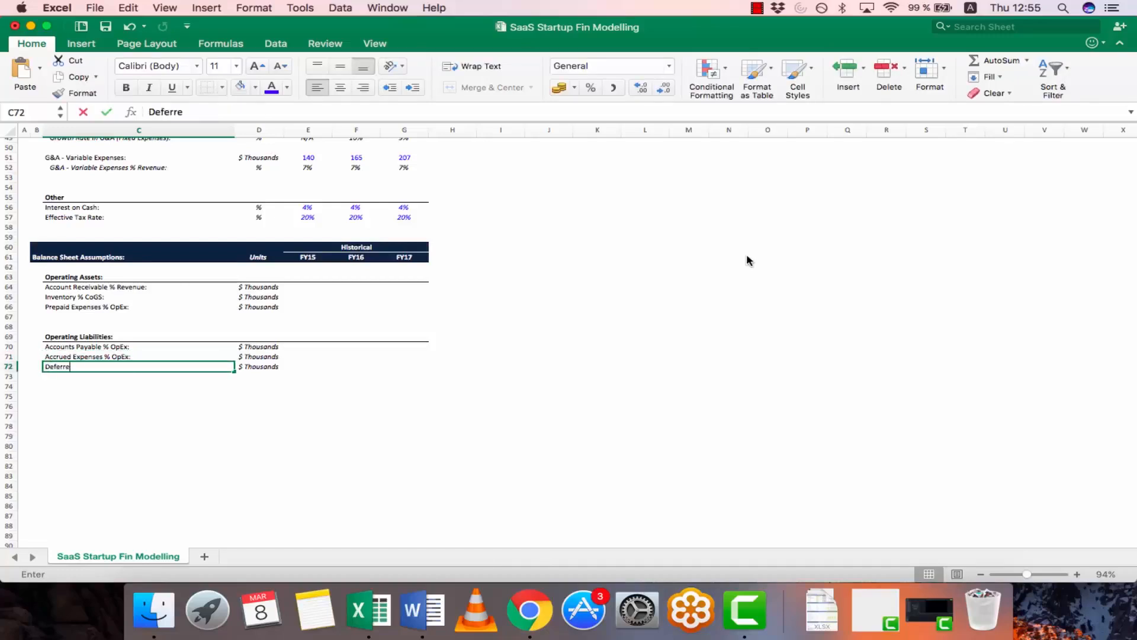
pyautogui.write('d Revenue')
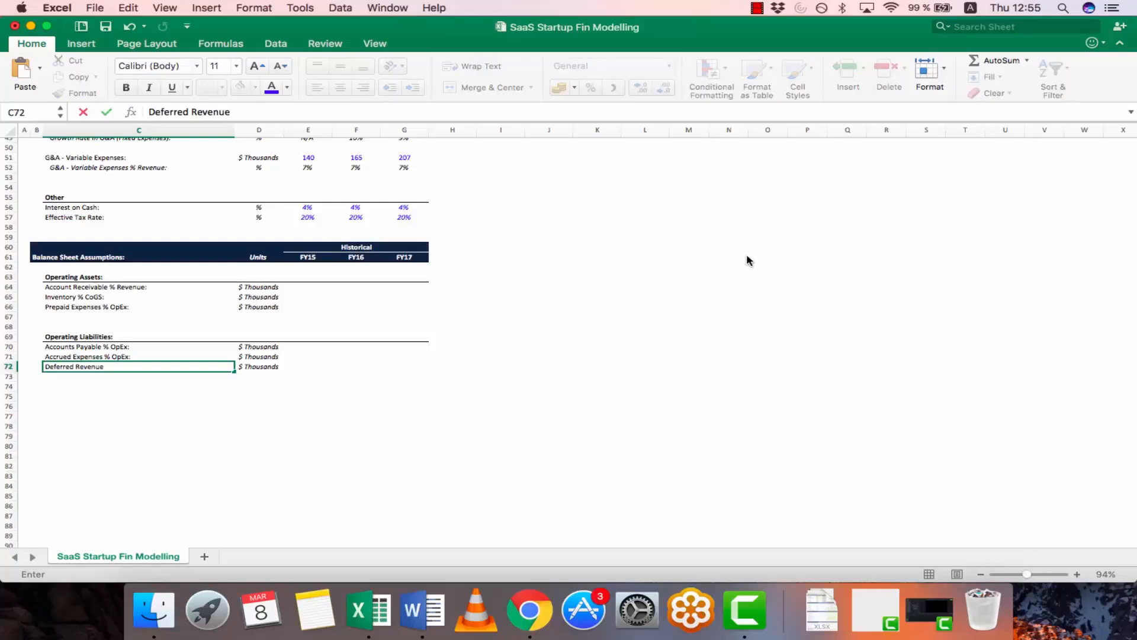
pyautogui.write(' % Revenue:')
pyautogui.press('Return')
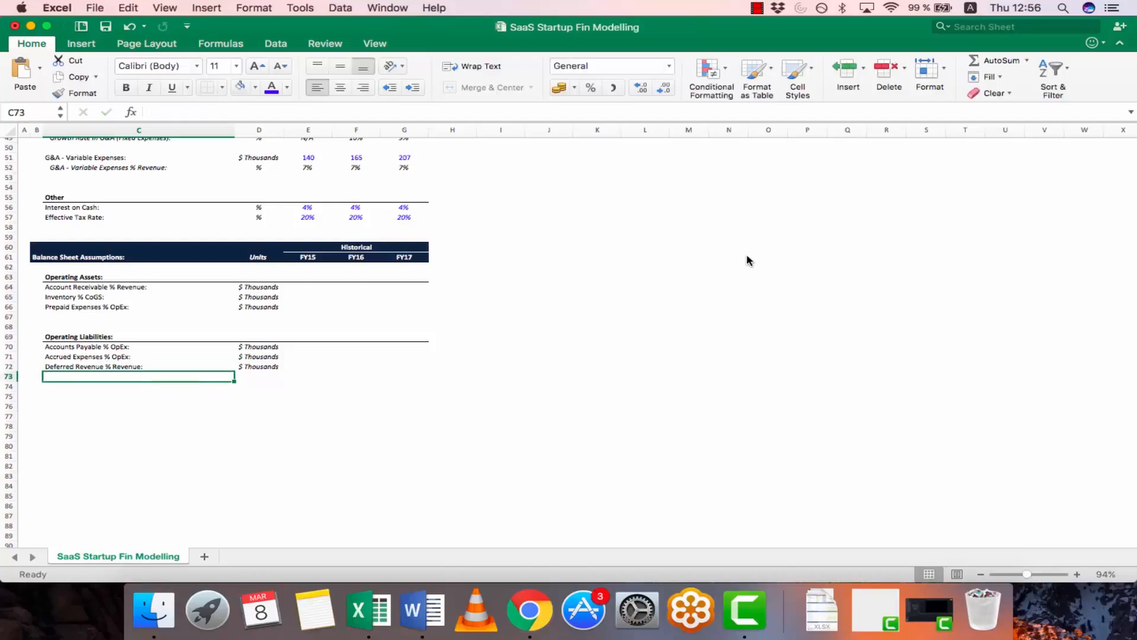
pyautogui.press('Up')
pyautogui.press('Up')
pyautogui.press('Up')
pyautogui.press('Up')
pyautogui.press('Up')
pyautogui.press('Up')
pyautogui.press('Up')
pyautogui.press('Up')
pyautogui.press('Up')
pyautogui.press('Up')
pyautogui.hotkey('shift', 'Down')
pyautogui.hotkey('shift', 'Right')
pyautogui.hotkey('shift', 'Right')
pyautogui.hotkey('shift', 'Right')
pyautogui.hotkey('shift', 'Right')
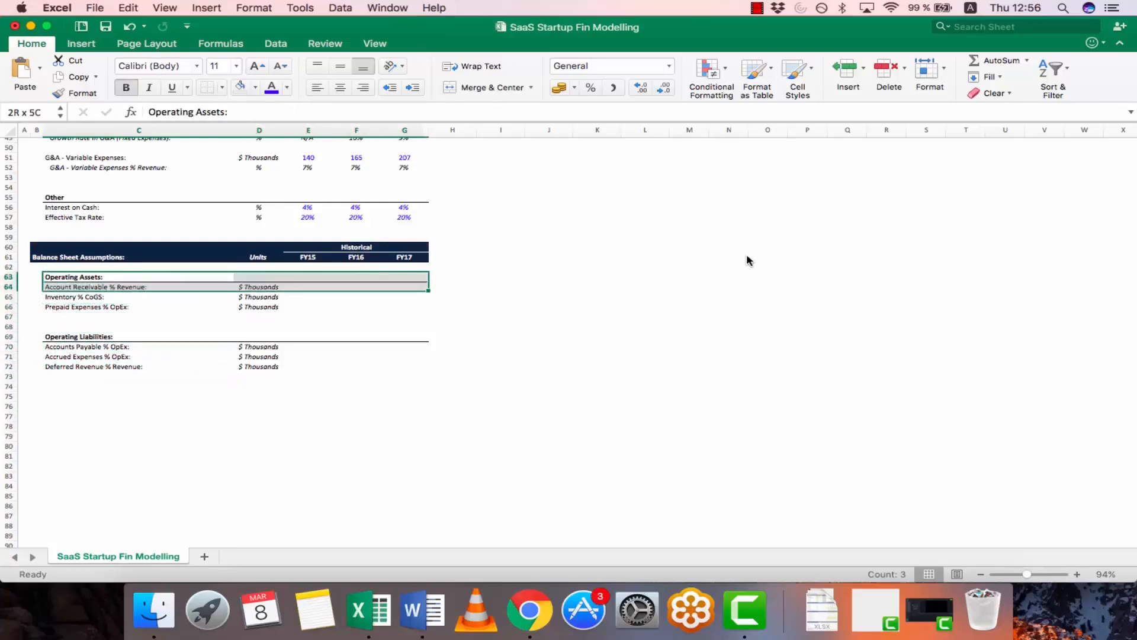
pyautogui.hotkey('shift', 'Down')
pyautogui.hotkey('shift', 'Down')
pyautogui.hotkey('ctrl', 'c')
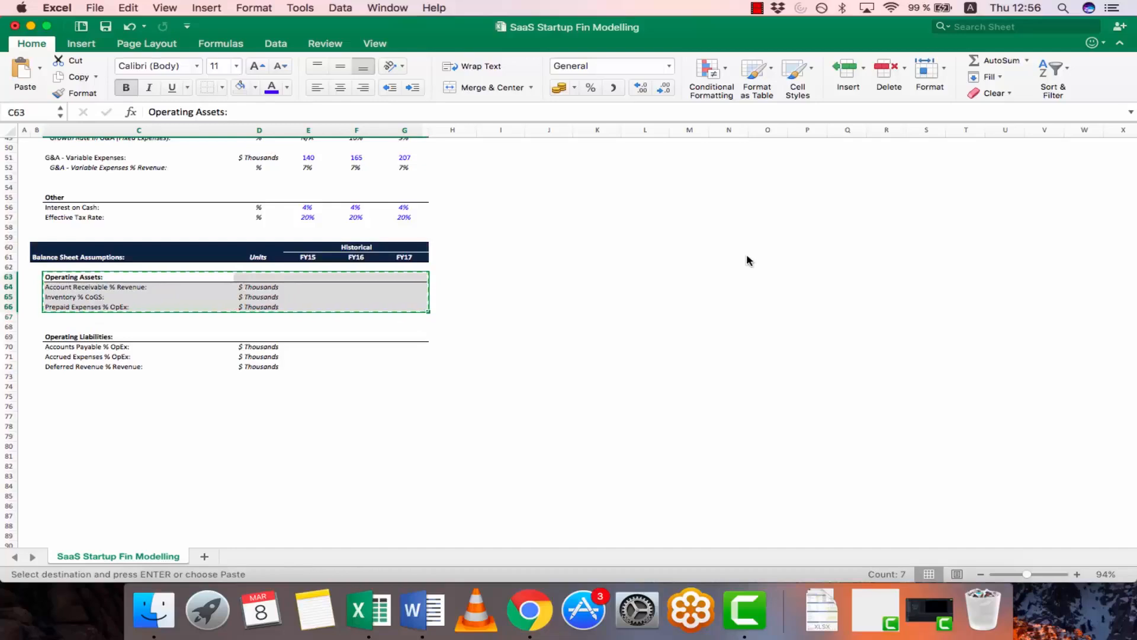
# Copy the "Operating Assets:" header row C63:G63 to row 75, below the Operating Liabilities section
pyautogui.press('Up')
pyautogui.press('Up')
pyautogui.press('Down')
pyautogui.press('Down')
pyautogui.hotkey('shift', 'Right')
pyautogui.hotkey('shift', 'Right')
pyautogui.hotkey('shift', 'Right')
pyautogui.hotkey('shift', 'Right')
pyautogui.hotkey('ctrl', 'c')
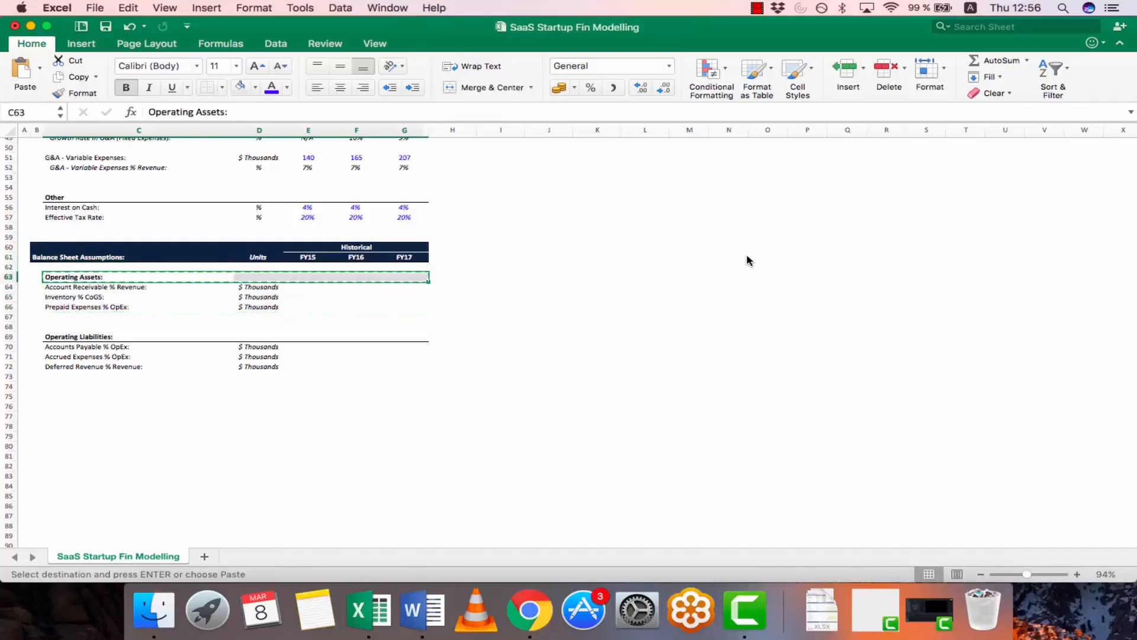
pyautogui.press('Down')
pyautogui.press('Down')
pyautogui.press('Down')
pyautogui.press('Down')
pyautogui.press('Down')
pyautogui.press('Down')
pyautogui.press('Down')
pyautogui.press('Down')
pyautogui.press('Down')
pyautogui.press('Down')
pyautogui.press('Down')
pyautogui.press('Down')
pyautogui.press('cmd+v')
pyautogui.press('Escape')
# Retitle the copied header in C75 as "CapEx & Depreciation Schedule:"
pyautogui.press('Down')
pyautogui.press('Up')
pyautogui.write('CapEx & Depreciation Schedule:')
pyautogui.press('Return')
pyautogui.press('Return')
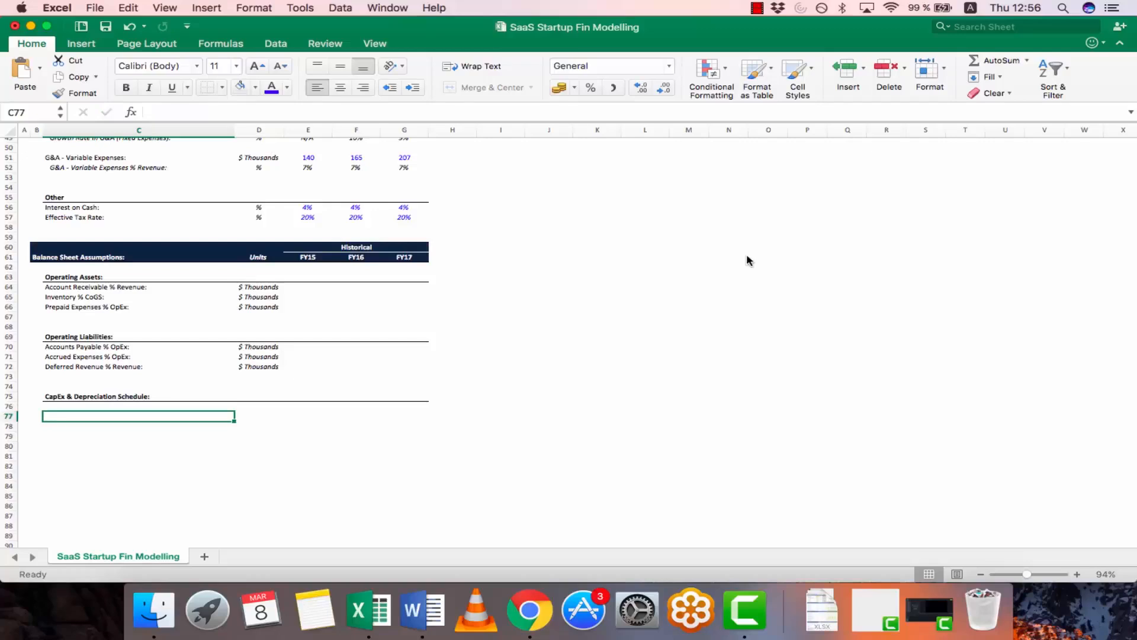
# Enter the row label "Useful Life of New PP&E:" in C77
pyautogui.write('Useful ')
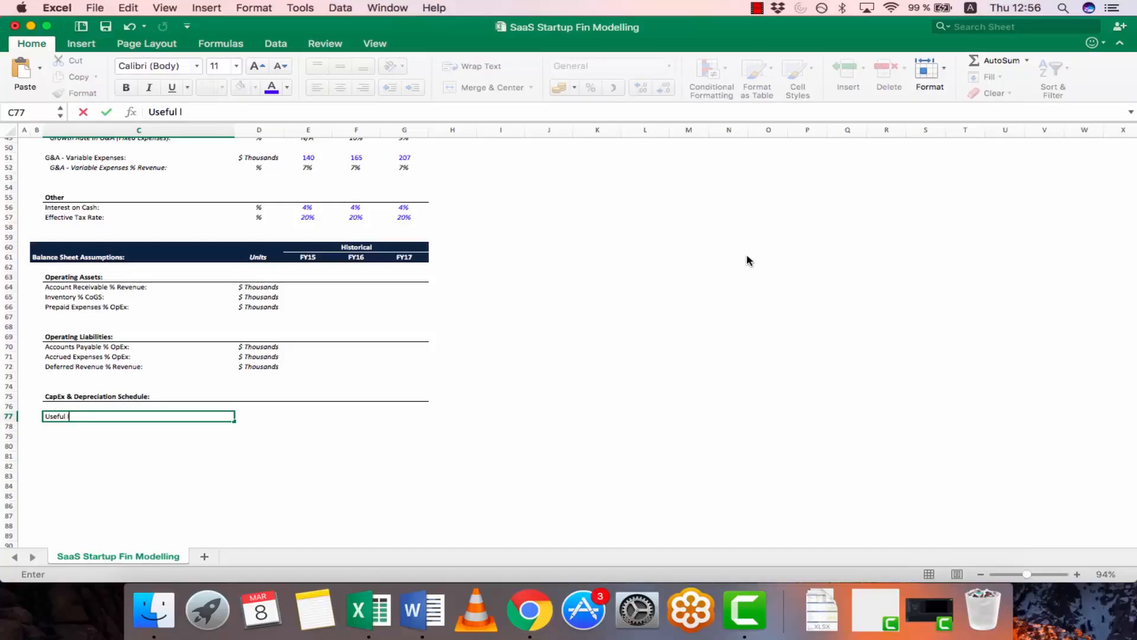
pyautogui.write('LIFE OF N')
pyautogui.press('BackSpace')
pyautogui.press('BackSpace')
pyautogui.press('BackSpace')
pyautogui.press('BackSpace')
pyautogui.press('BackSpace')
pyautogui.press('BackSpace')
pyautogui.press('BackSpace')
pyautogui.press('BackSpace')
pyautogui.press('BackSpace')
pyautogui.write('Life of New PP&E:')
# Give the useful life row the unit "# Years" in D77 and the value 7 in E77
pyautogui.press('Tab')
pyautogui.press('Tab')
pyautogui.hotkey('shift', 'Tab')
pyautogui.write('# Years')
pyautogui.press('Tab')
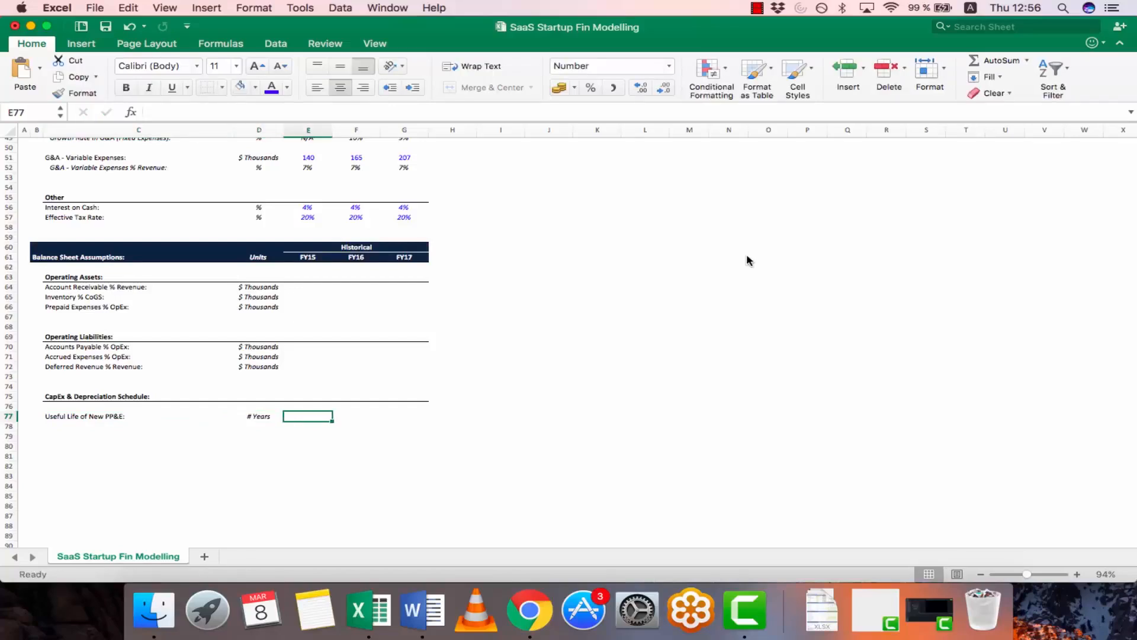
pyautogui.write('7')
pyautogui.press('Return')
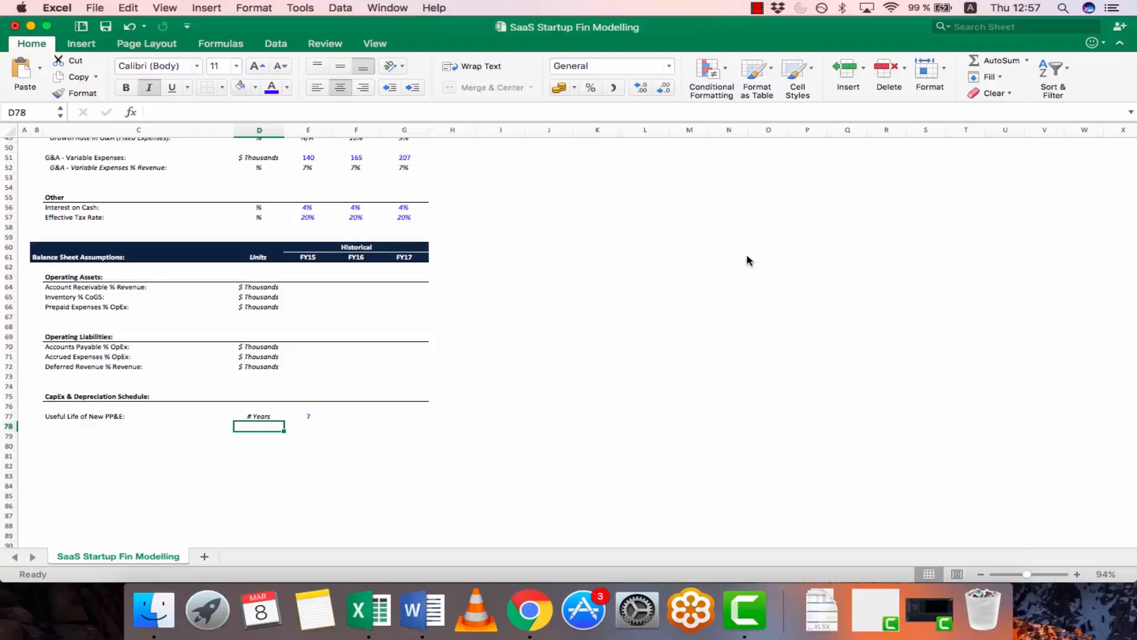
# Add the row "Total Existing Net PP&E:" in C79 with the unit "$ Thousands" in D79
pyautogui.press('Left')
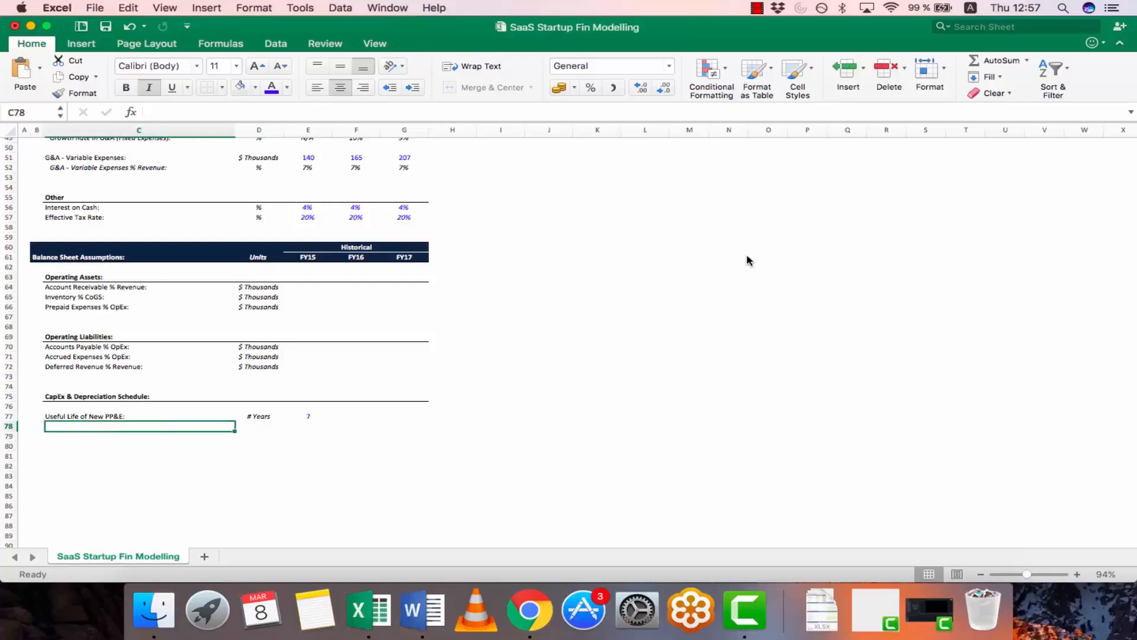
pyautogui.press('Down')
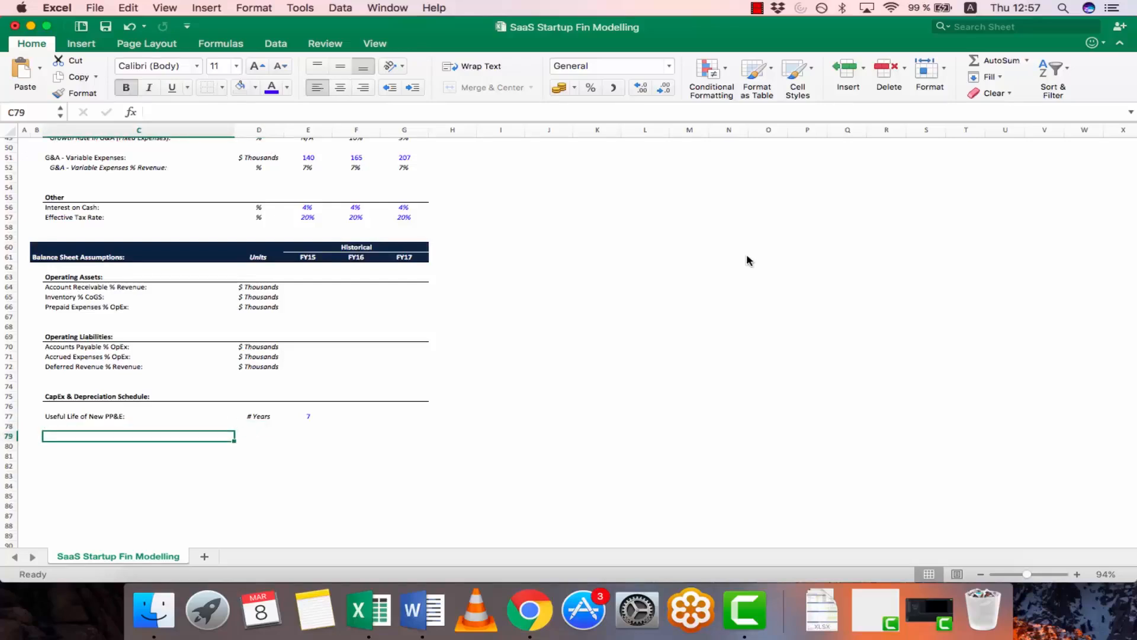
pyautogui.write('Total')
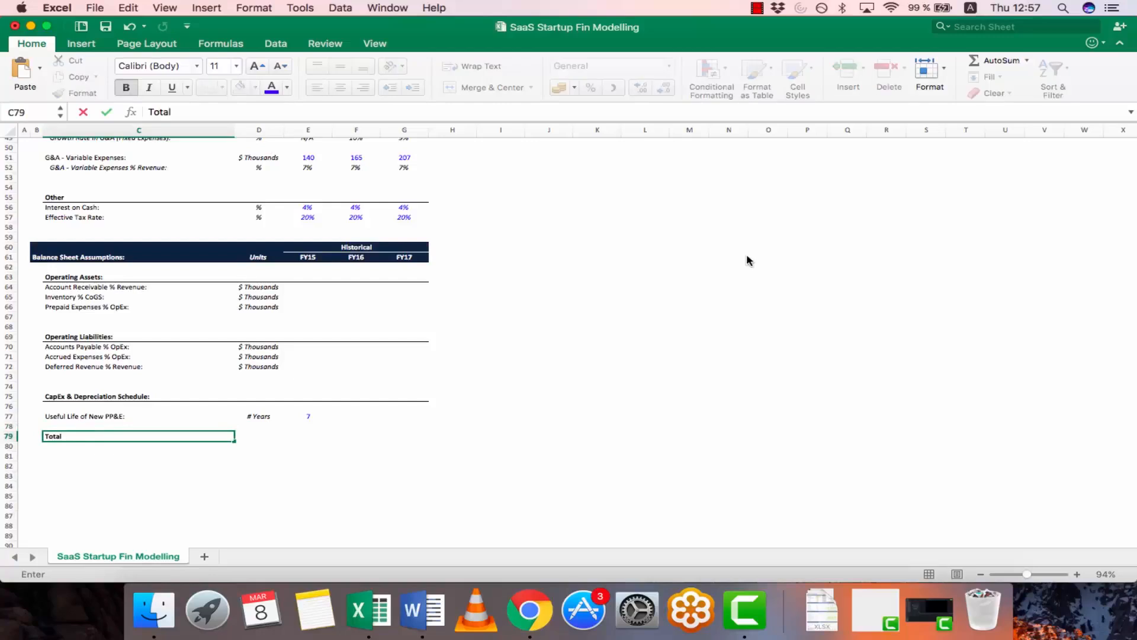
pyautogui.write(' Existing Net PP&E:')
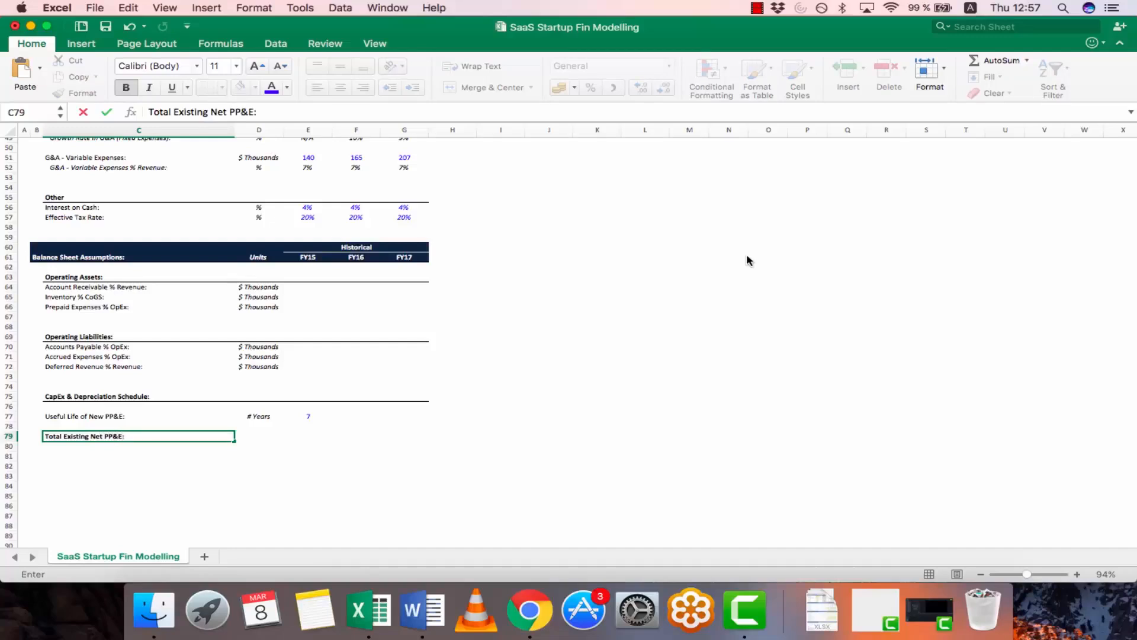
pyautogui.press('Tab')
pyautogui.write('$')
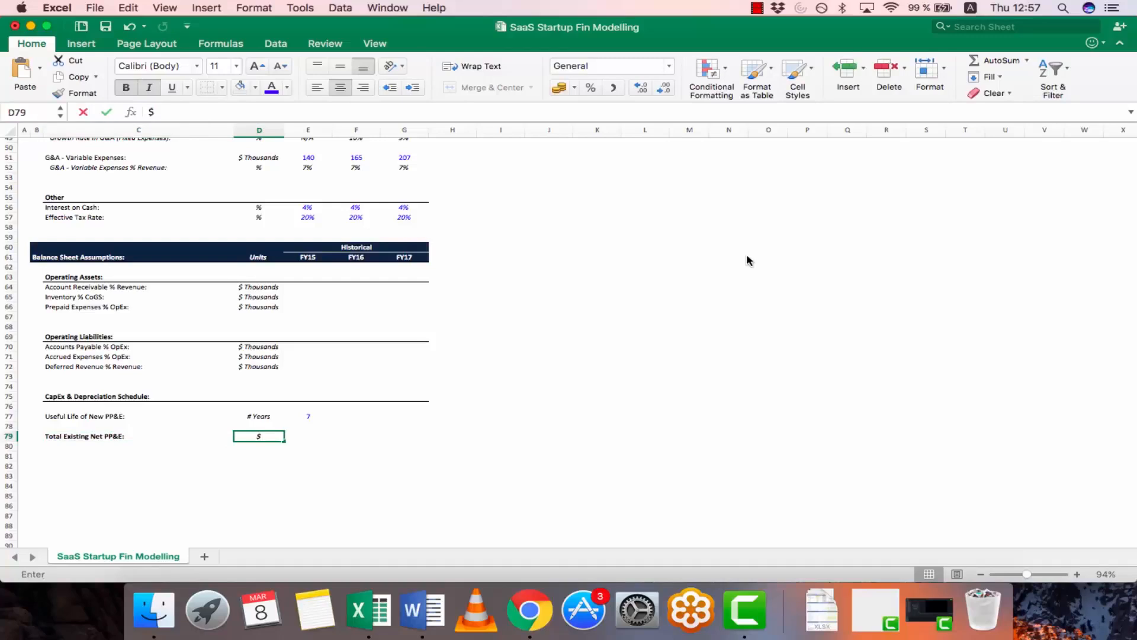
pyautogui.write(' Thousands')
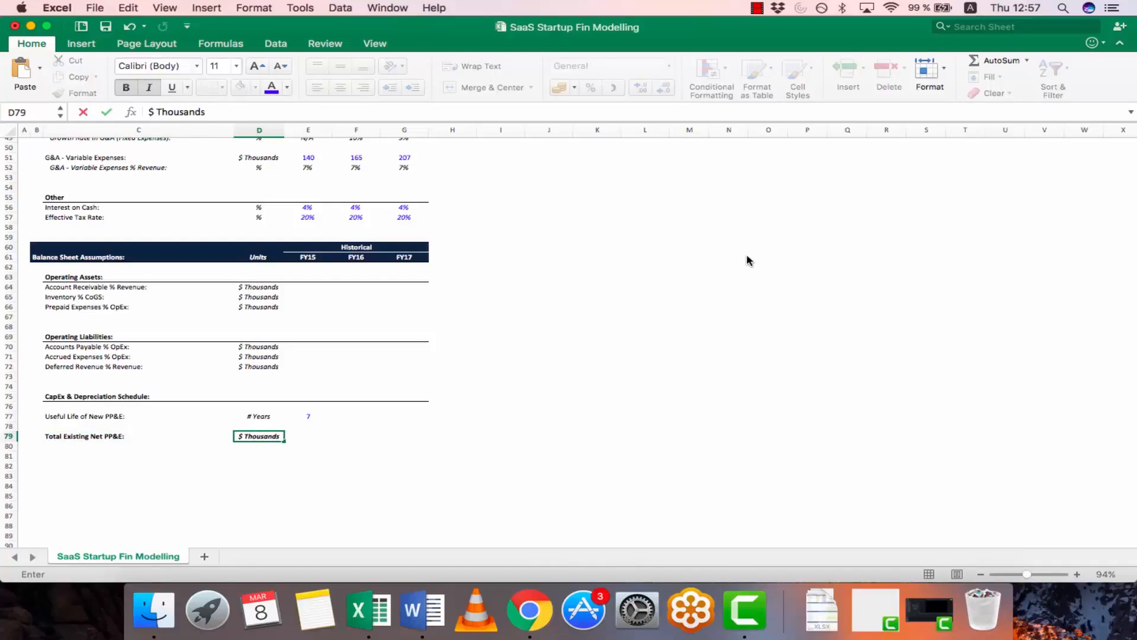
pyautogui.press('Return')
pyautogui.press('Up')
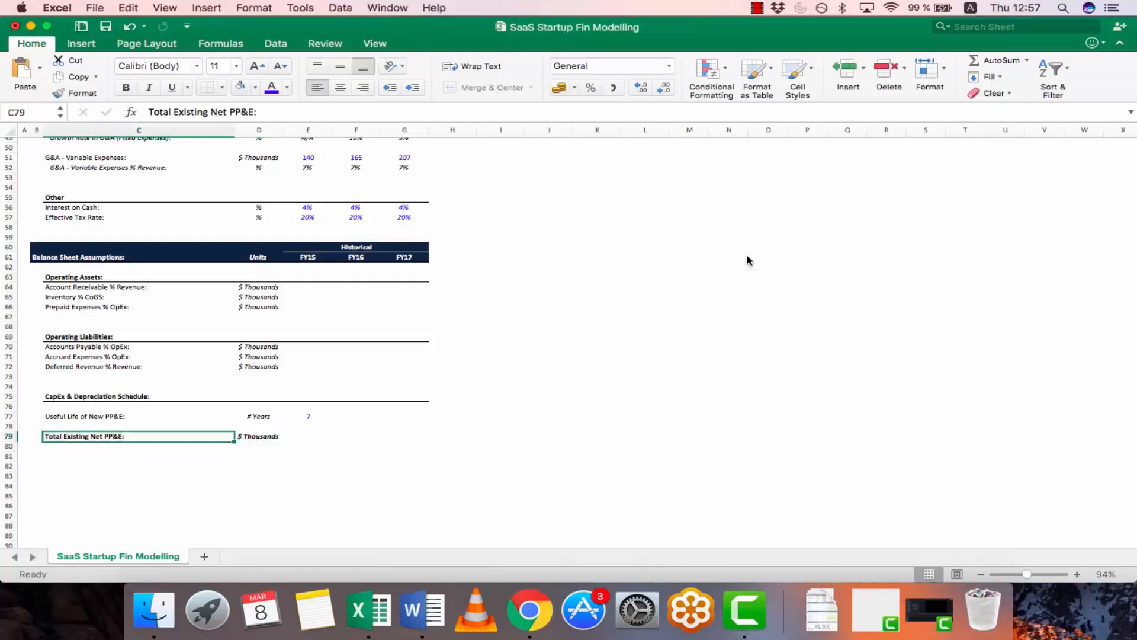
# Enter the row label "Annual CapEx:" in C81
pyautogui.press('Right')
pyautogui.press('Right')
pyautogui.press('Left')
pyautogui.press('Left')
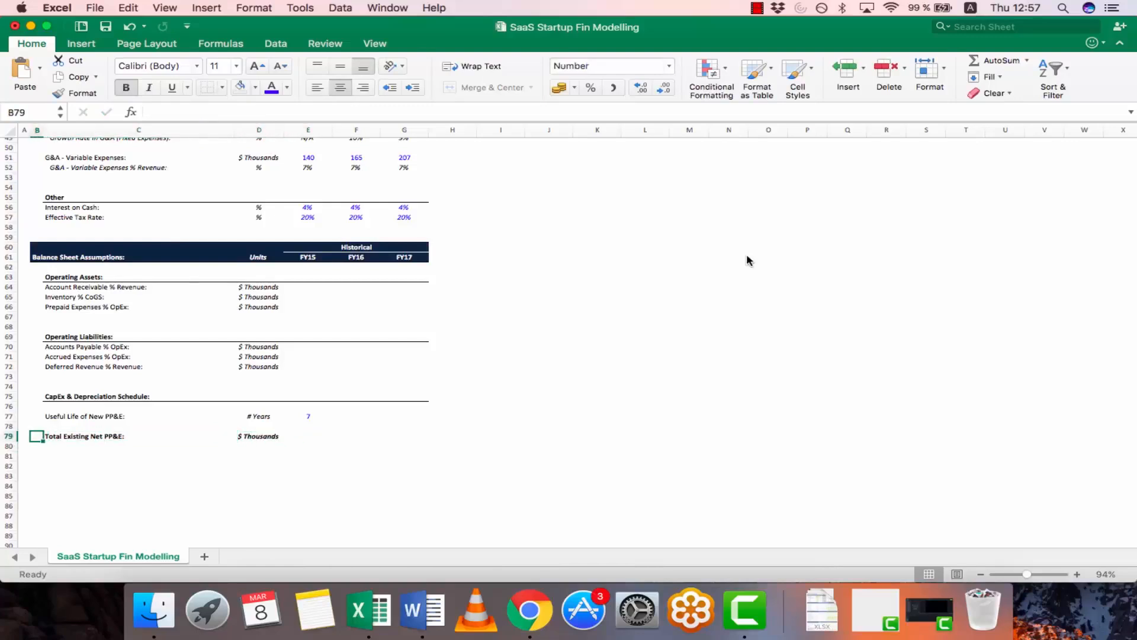
pyautogui.press('Down')
pyautogui.press('Down')
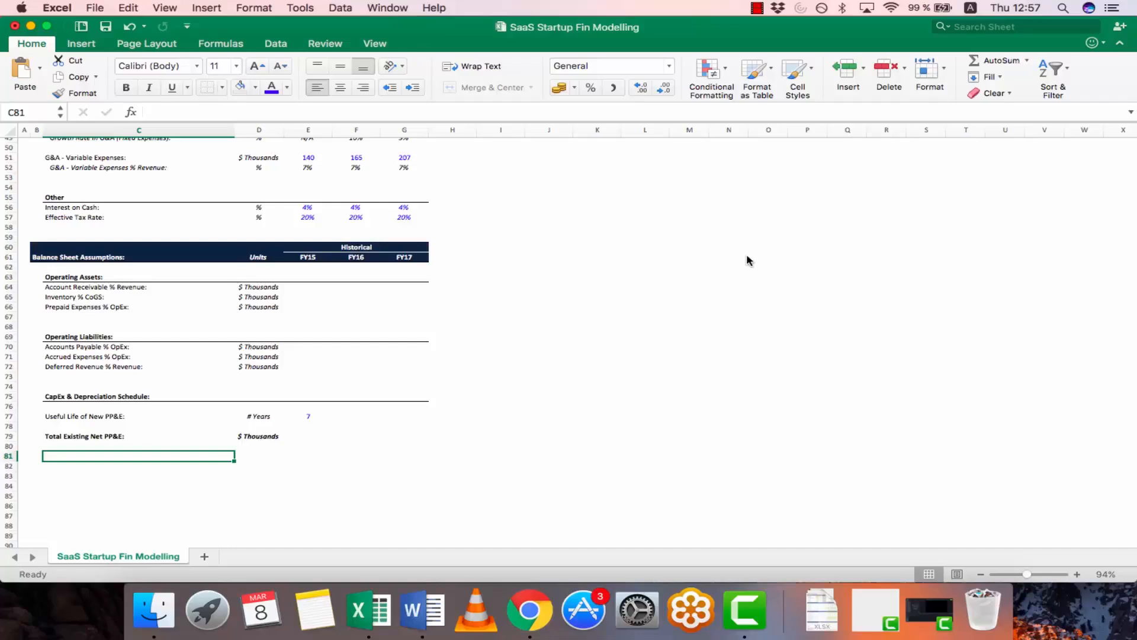
pyautogui.write('Annual')
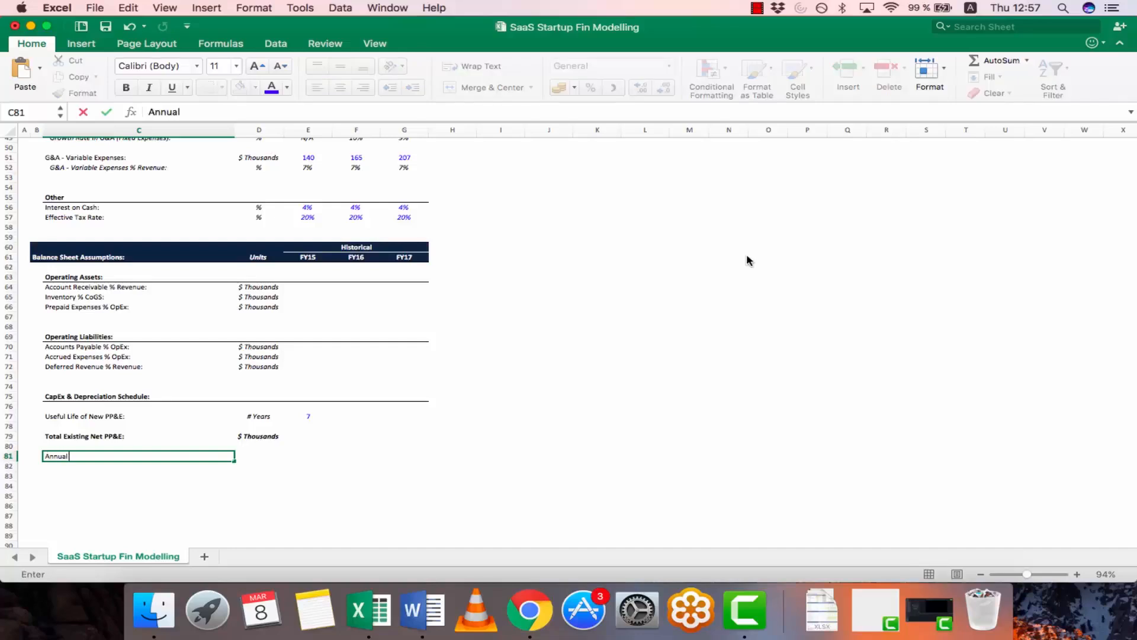
pyautogui.write(' CapEx:')
pyautogui.press('Return')
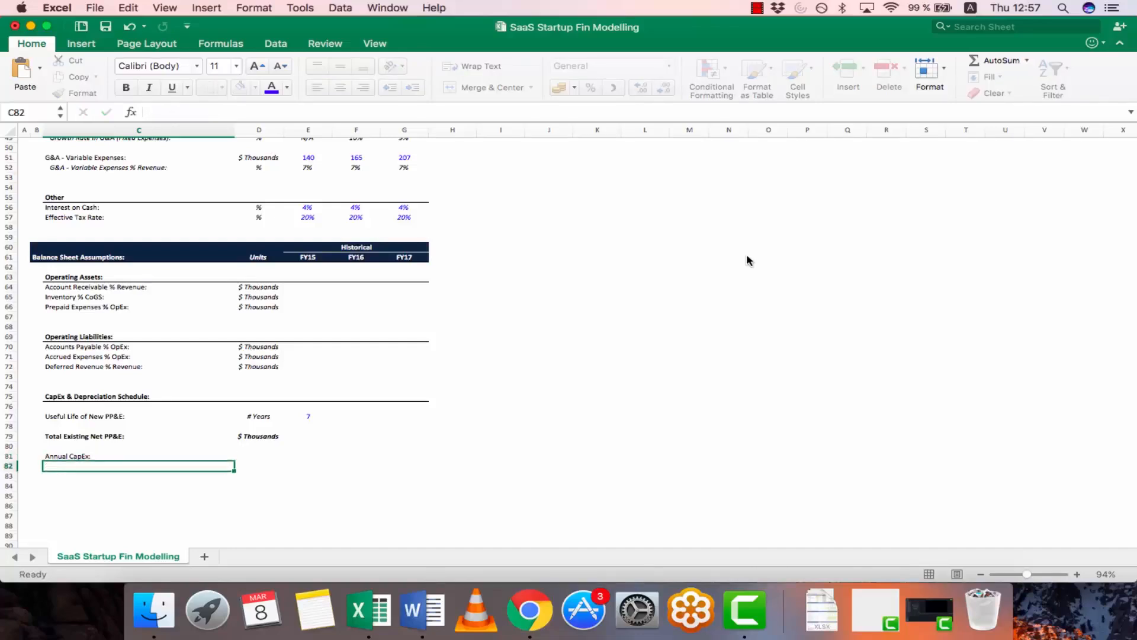
# Copy the "$ Thousands" unit from D79 to D81 for Annual CapEx and remove its bold formatting
pyautogui.press('Up')
pyautogui.press('Right')
pyautogui.press('Up')
pyautogui.press('Up')
pyautogui.press('super+c')
pyautogui.press('Down')
pyautogui.press('Down')
pyautogui.press('super+v')
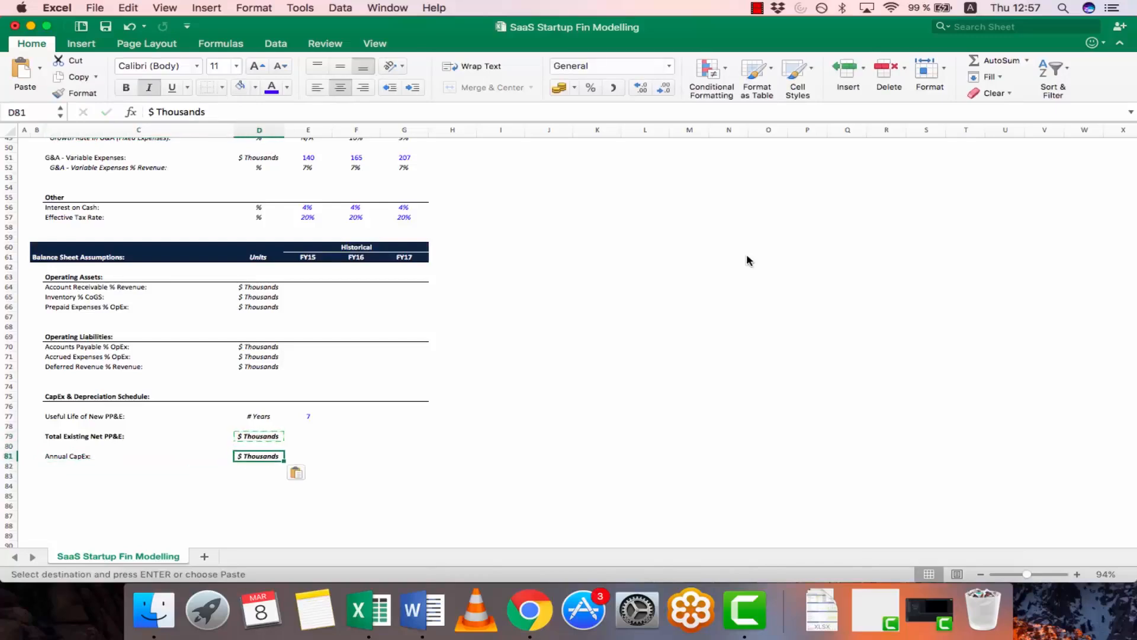
pyautogui.press('Escape')
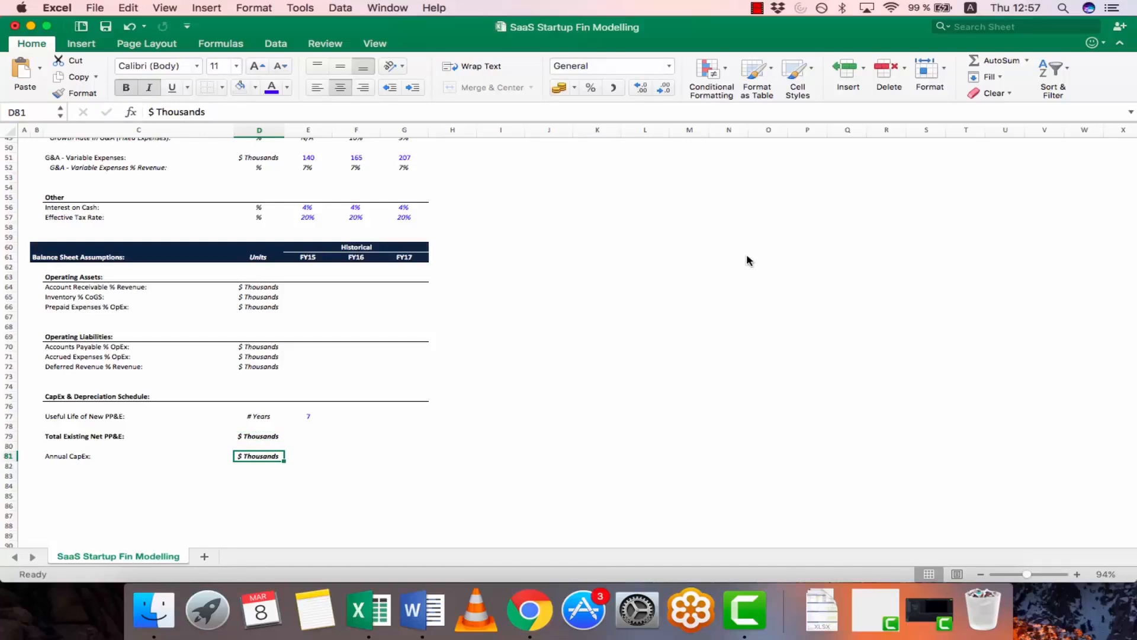
pyautogui.press('Right')
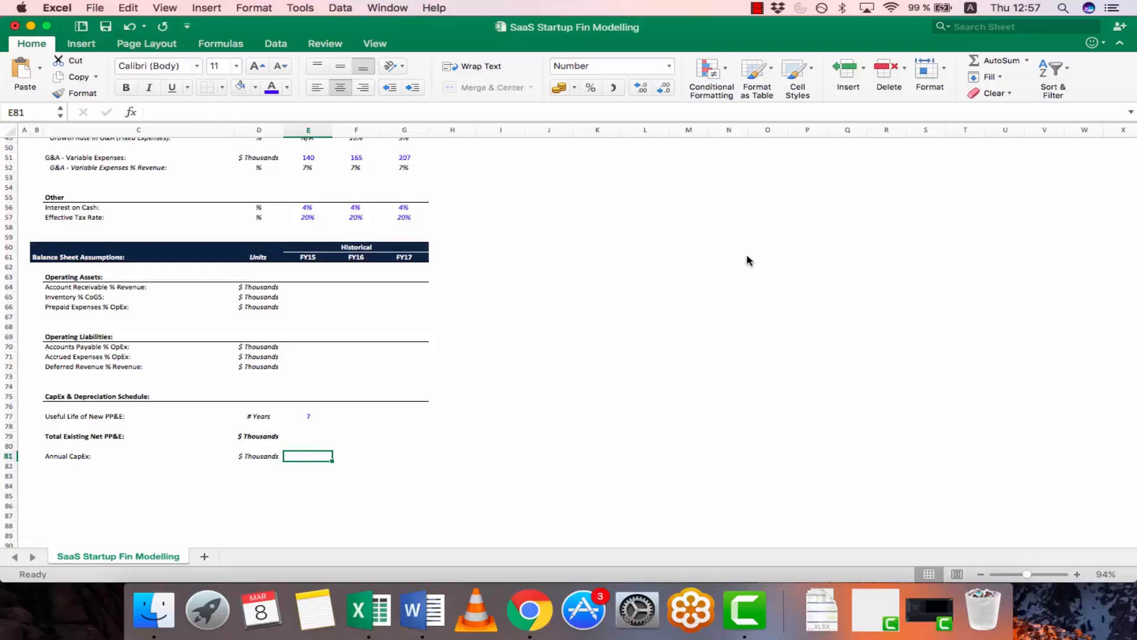
# Enter the historical Annual CapEx values 60, 70 and 82 for FY15, FY16 and FY17
pyautogui.write('60')
pyautogui.press('Tab')
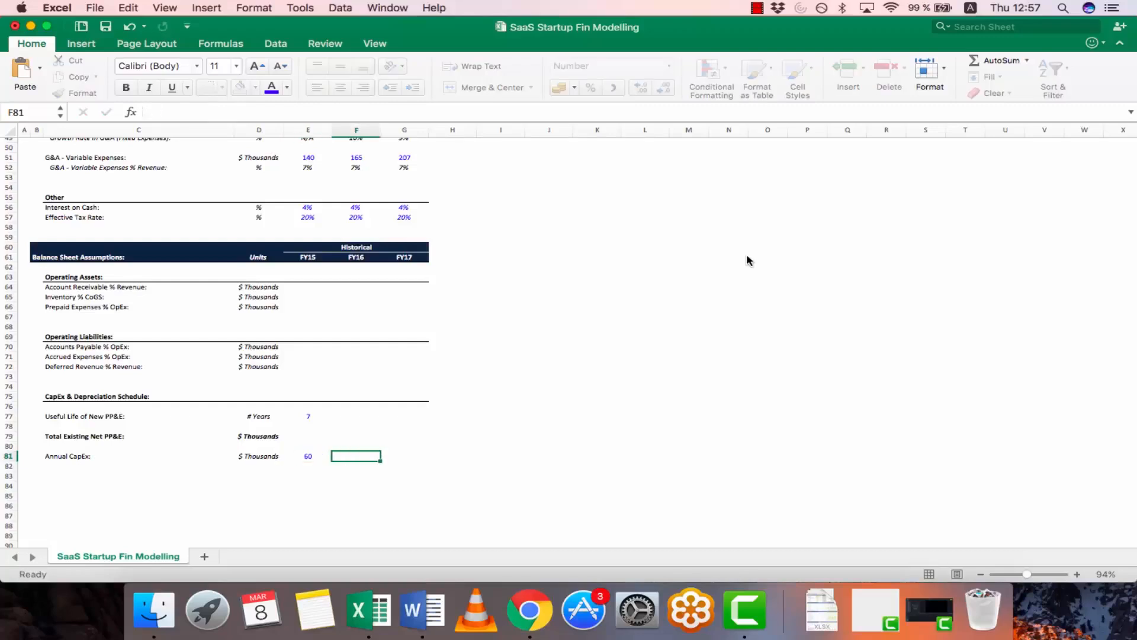
pyautogui.write('70')
pyautogui.press('Tab')
pyautogui.write('82')
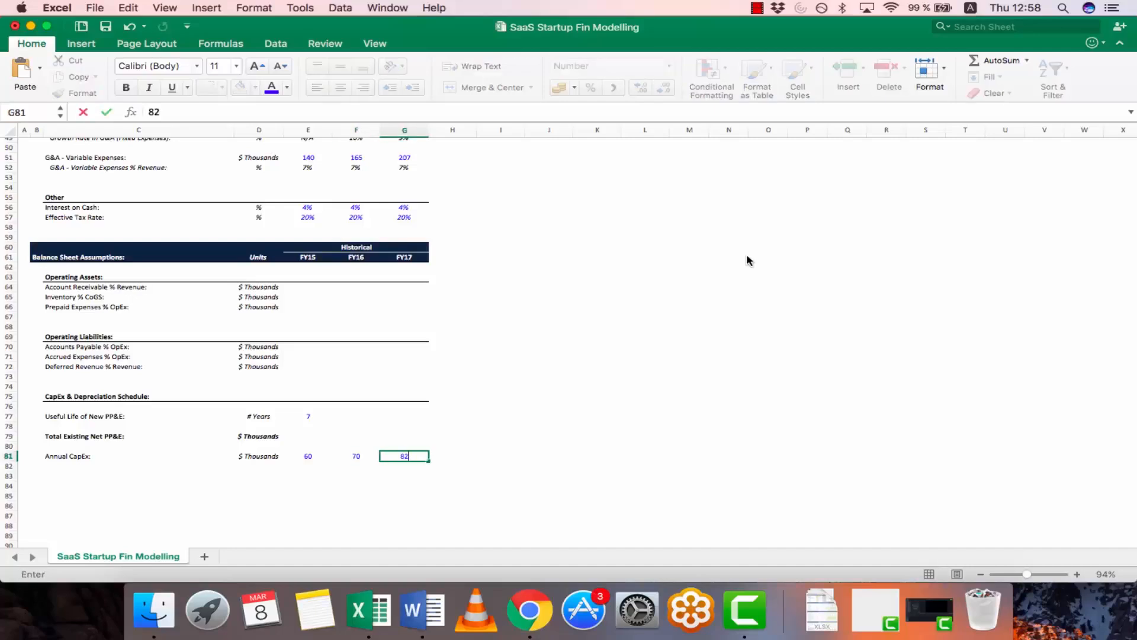
pyautogui.press('Return')
# Add the row "% Revenue:" in C82 with the unit "%" in D82
pyautogui.press('Left')
pyautogui.press('Left')
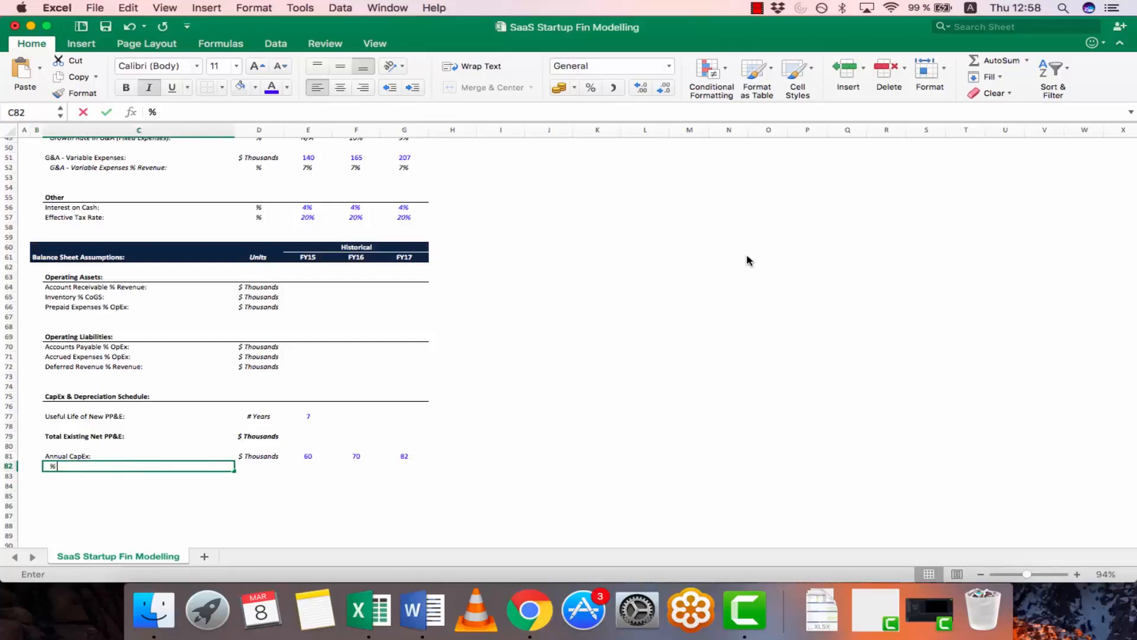
pyautogui.write('% Revenue')
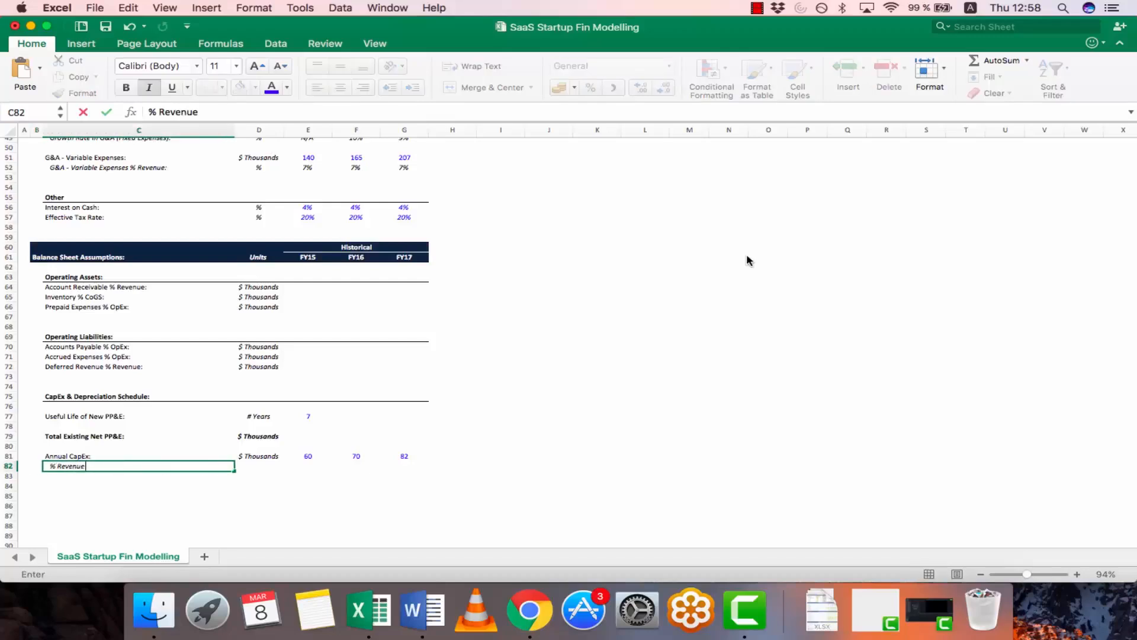
pyautogui.write(':')
pyautogui.press('Tab')
pyautogui.write('%')
pyautogui.press('Tab')
# Calculate FY15 CapEx as a share of revenue in E82 with the formula =E81/E5
pyautogui.write('=')
pyautogui.press('Up')
pyautogui.write('/')
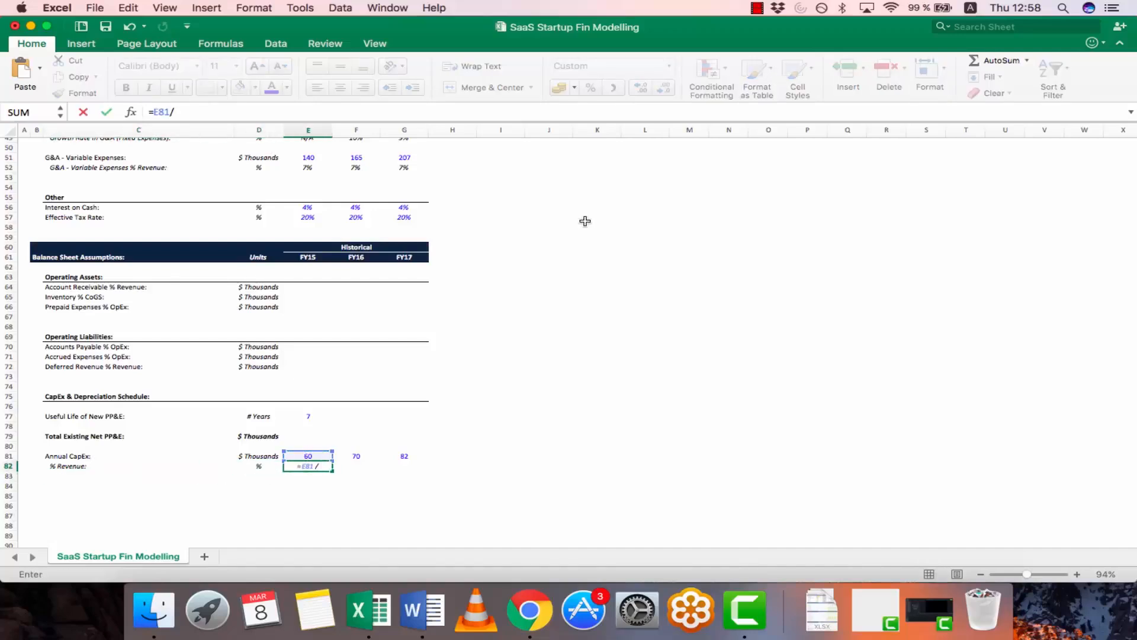
pyautogui.scroll(10, 533, 284)
pyautogui.click(308, 181)
pyautogui.press('Return')
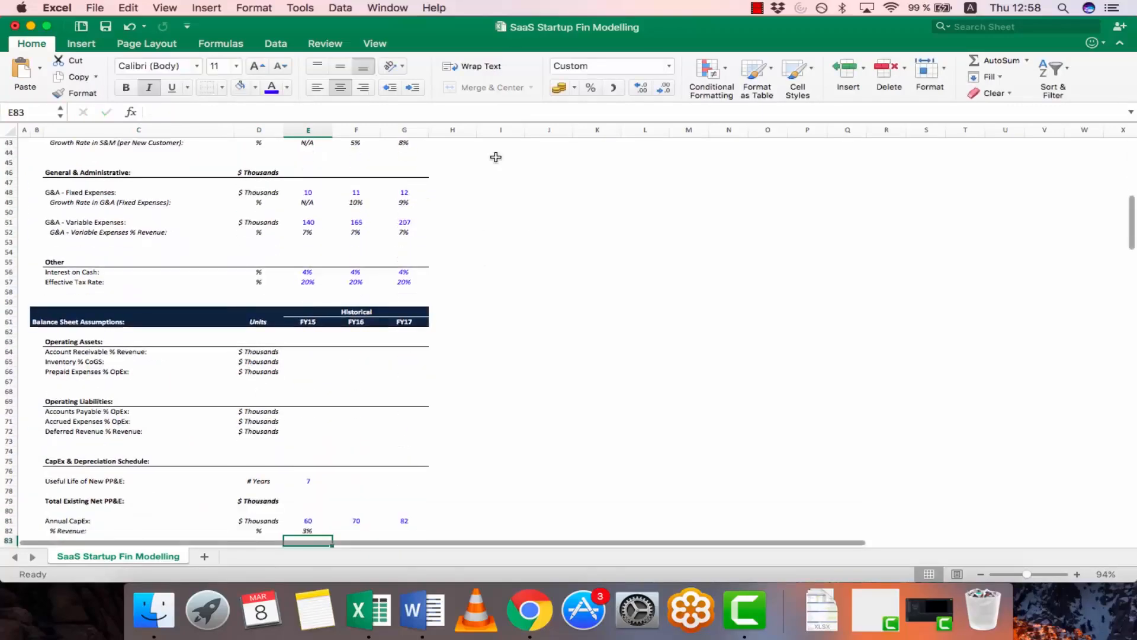
# Copy the CapEx % Revenue formula from E82 across to FY16 and FY17
pyautogui.press('Up')
pyautogui.press('super+c')
pyautogui.hotkey('shift', 'Right')
pyautogui.hotkey('shift', 'Right')
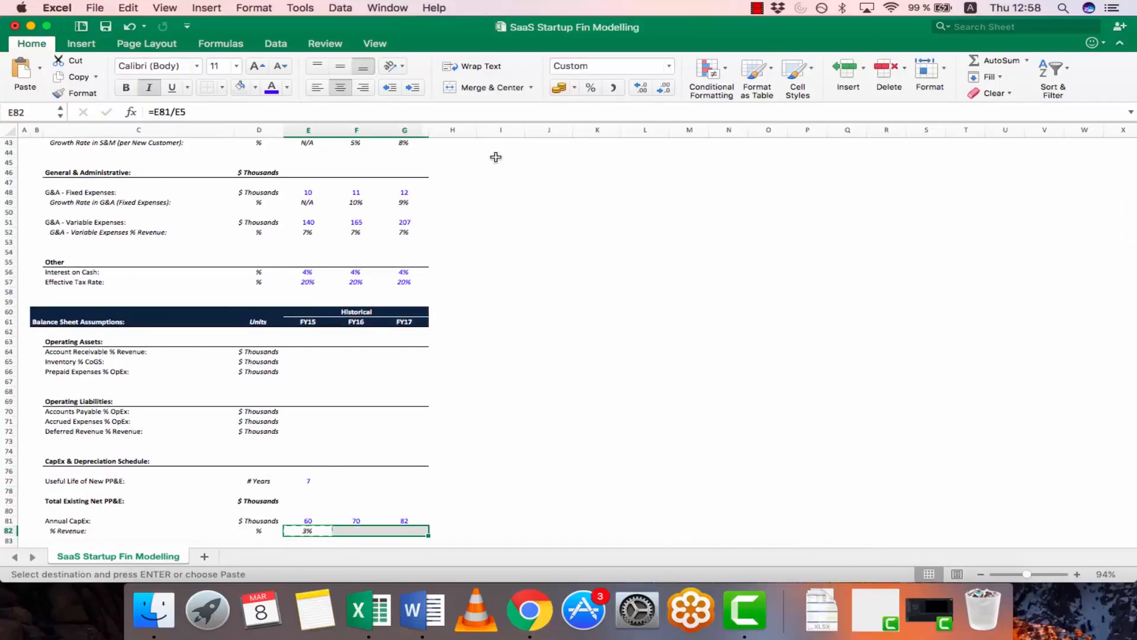
pyautogui.press('super+v')
pyautogui.press('Escape')
# Add the row "Annual Growth %:" in C83 with the unit "%" in D83
pyautogui.press('Down')
pyautogui.press('Left')
pyautogui.press('Left')
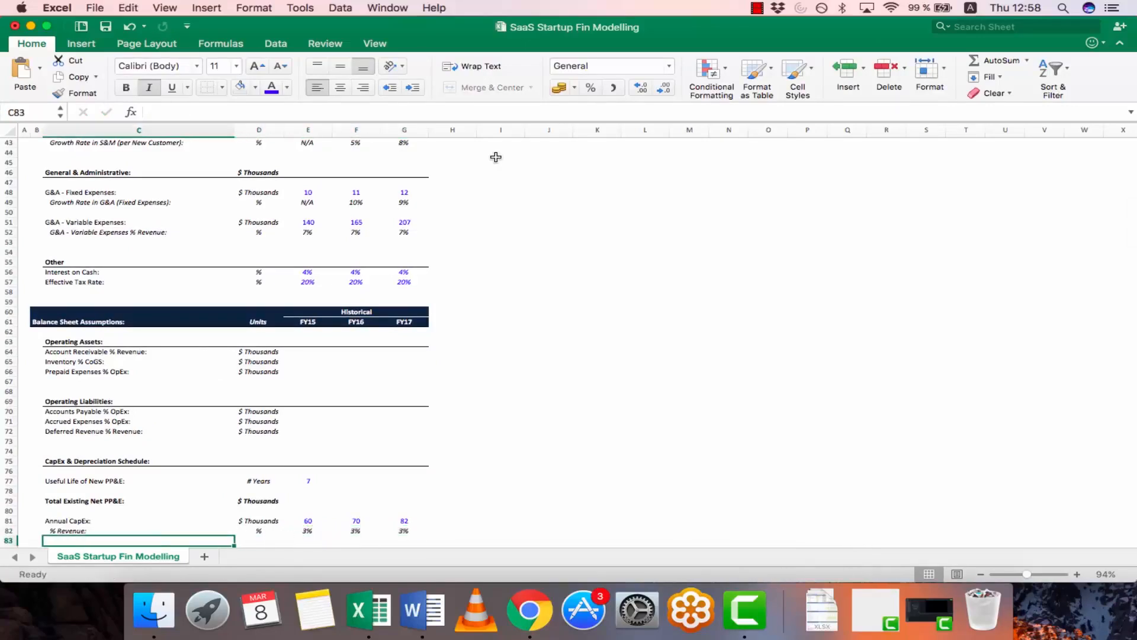
pyautogui.write('Annual')
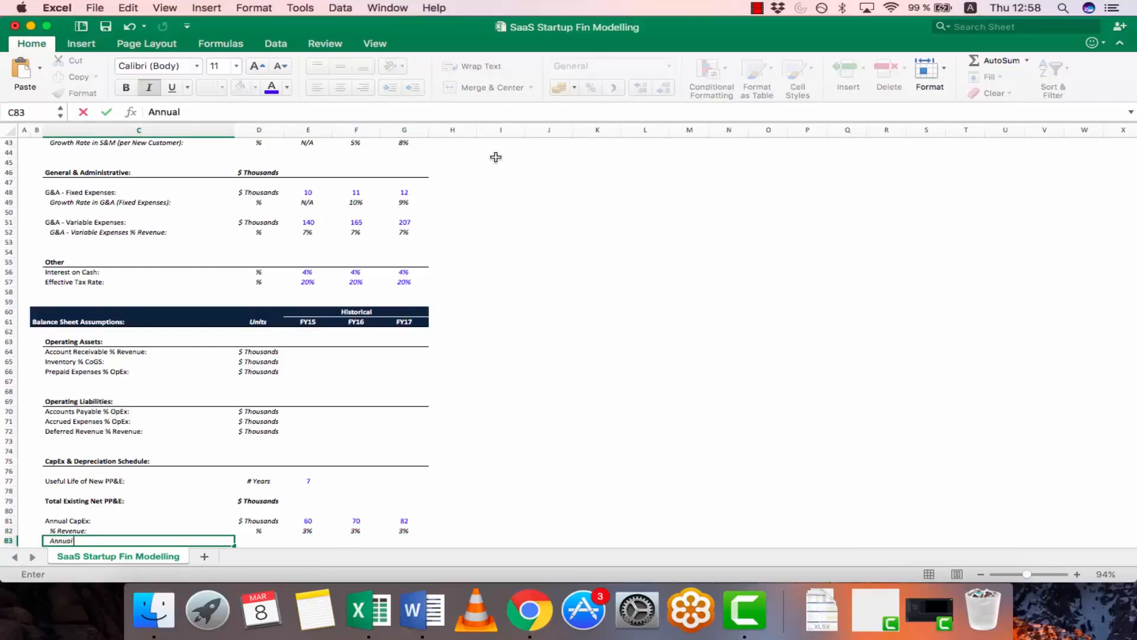
pyautogui.write(' Growth %:')
pyautogui.press('Tab')
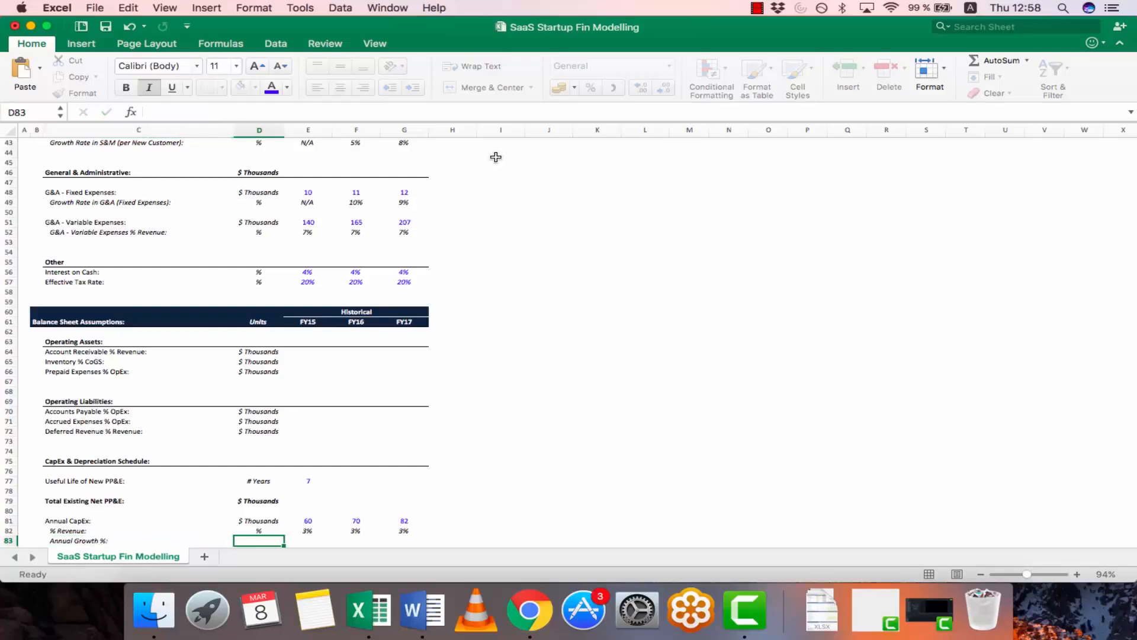
pyautogui.write('%')
pyautogui.press('Tab')
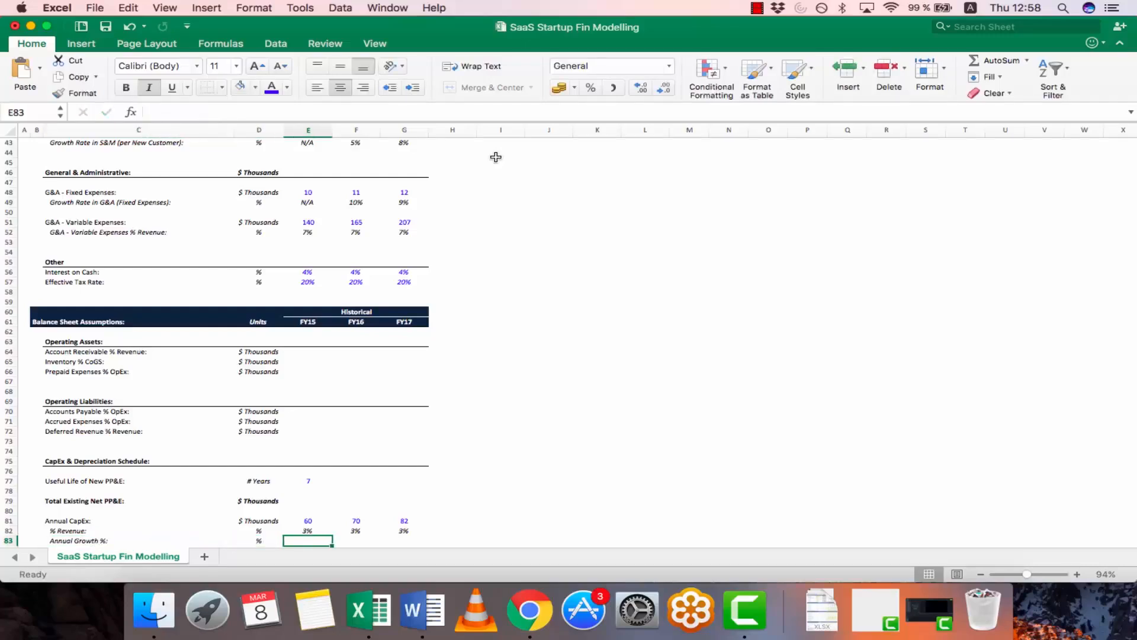
pyautogui.write('=')
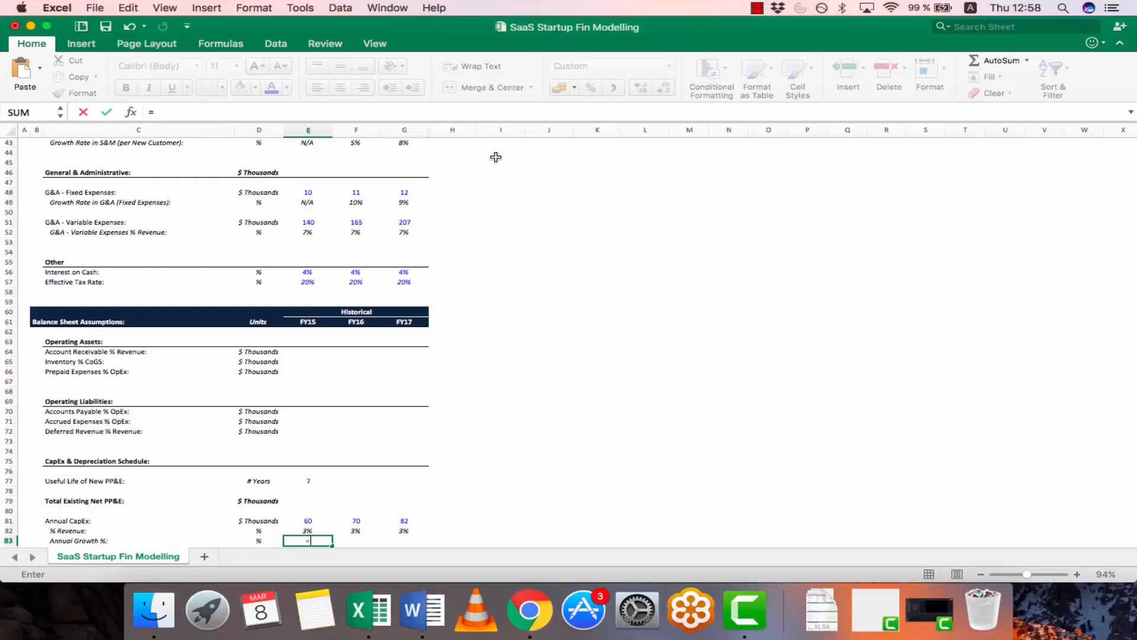
pyautogui.press('Up')
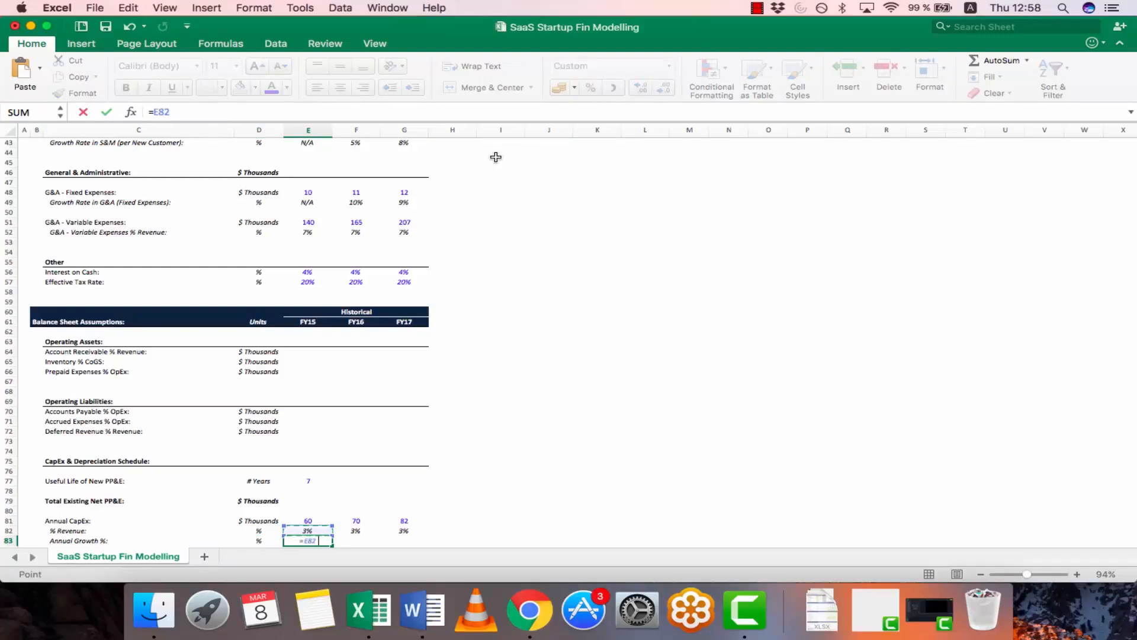
pyautogui.press('Escape')
# Enter "N/A" in E83 as the FY15 annual CapEx growth
pyautogui.write('N/A')
pyautogui.press('Left')
pyautogui.press('Left')
# Calculate the FY16 annual CapEx growth in F83 with the formula =F81/E81-1
pyautogui.press('Right')
pyautogui.press('Right')
pyautogui.press('Right')
pyautogui.write('=')
pyautogui.press('Up')
pyautogui.press('Up')
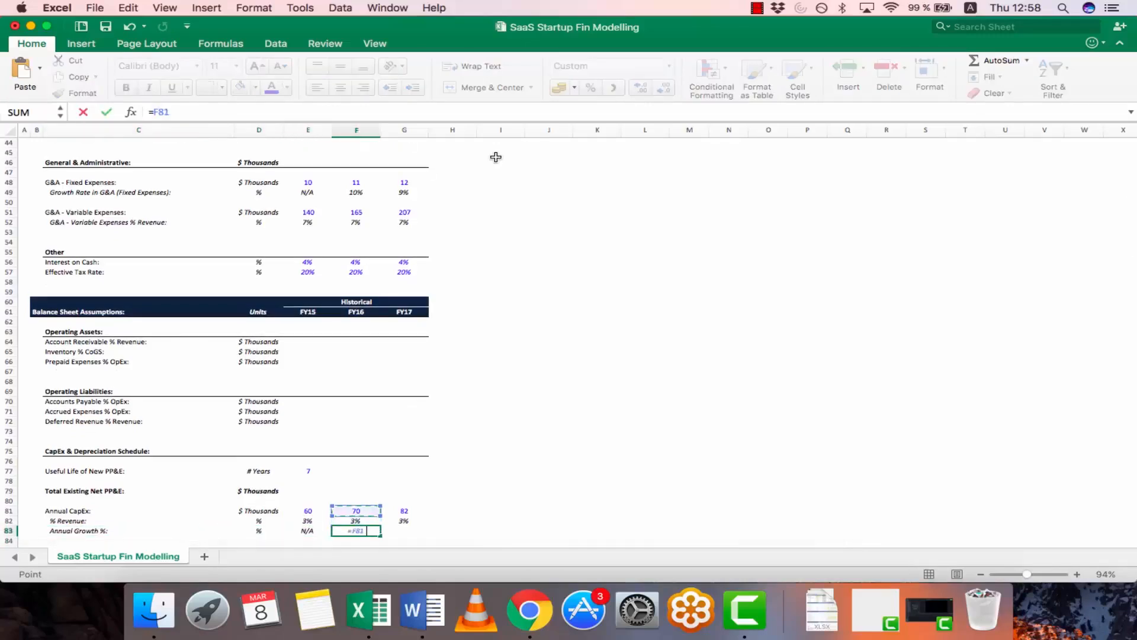
pyautogui.write('/')
pyautogui.press('Left')
pyautogui.press('Up')
pyautogui.press('Up')
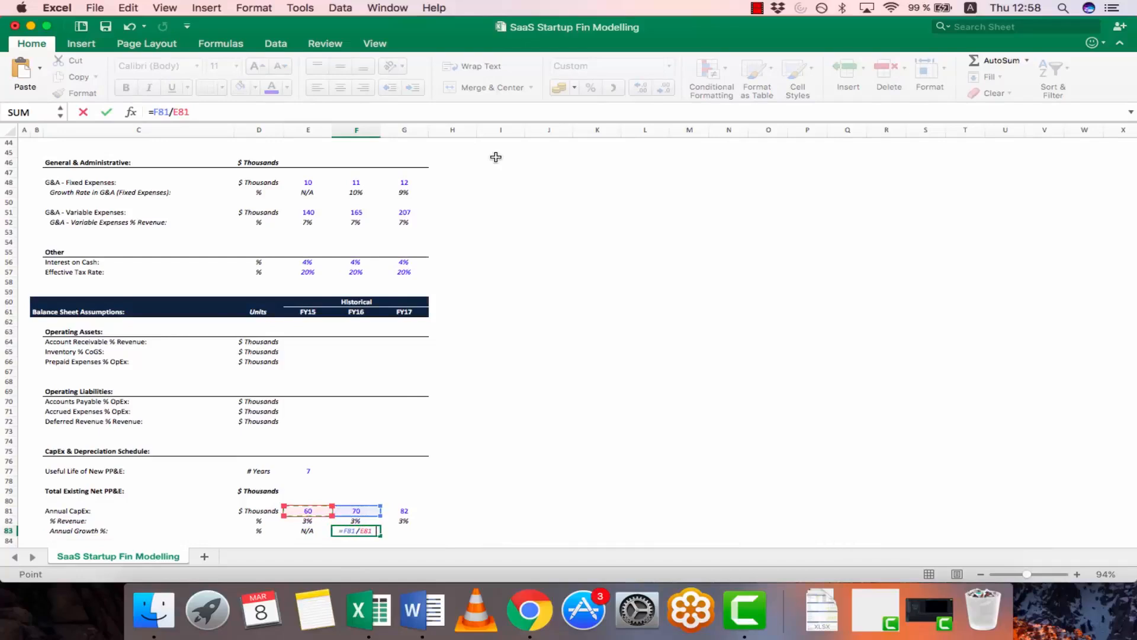
pyautogui.write('-1')
pyautogui.press('Return')
# Copy the CapEx growth formula from F83 to G83 for FY17 and check the formula references
pyautogui.press('Up')
pyautogui.press('super+c')
pyautogui.press('Right')
pyautogui.press('Return')
pyautogui.press('Left')
pyautogui.press('F2')
pyautogui.press('Escape')
pyautogui.press('Right')
pyautogui.press('F2')
pyautogui.press('Escape')
# Add the row label "Annual Depreciation:" in C85, leaving one blank row below the CapEx growth row
pyautogui.press('Left')
pyautogui.press('Left')
pyautogui.press('Left')
pyautogui.press('Left')
pyautogui.press('Left')
pyautogui.press('Left')
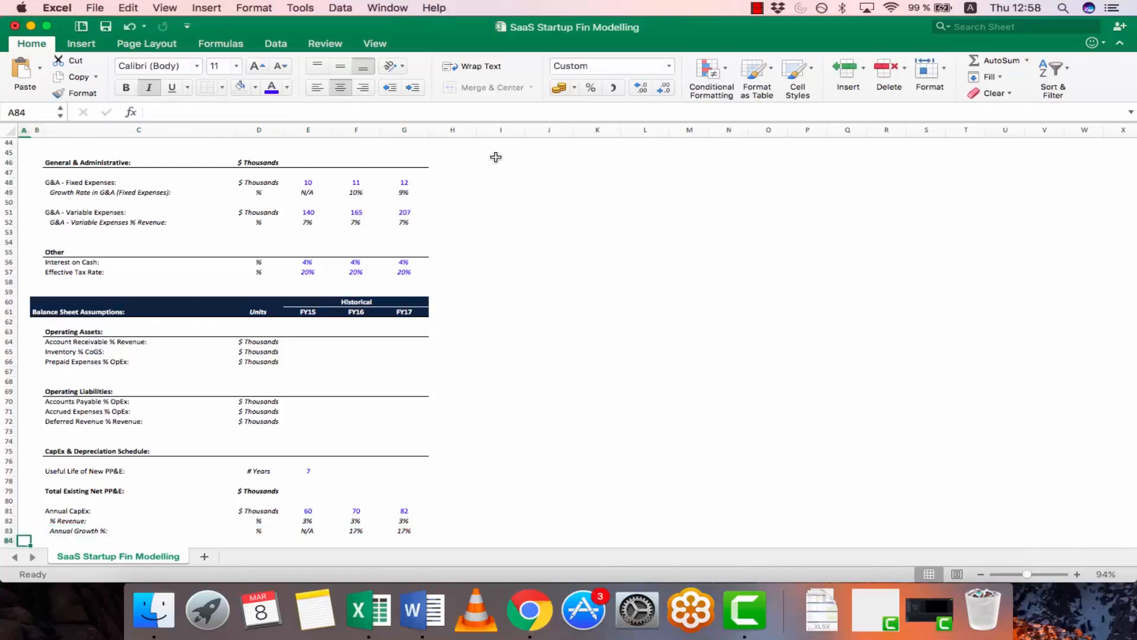
pyautogui.press('Down')
pyautogui.press('Down')
pyautogui.press('Down')
pyautogui.press('Down')
pyautogui.press('Down')
pyautogui.press('Right')
pyautogui.press('Up')
pyautogui.press('Up')
pyautogui.press('Up')
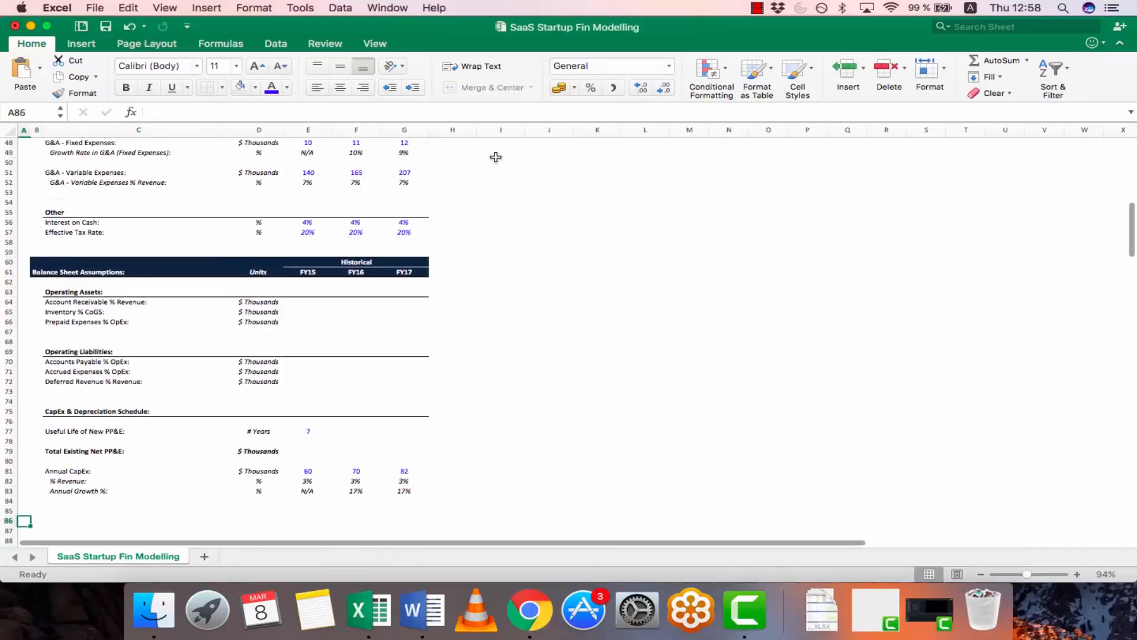
pyautogui.press('Right')
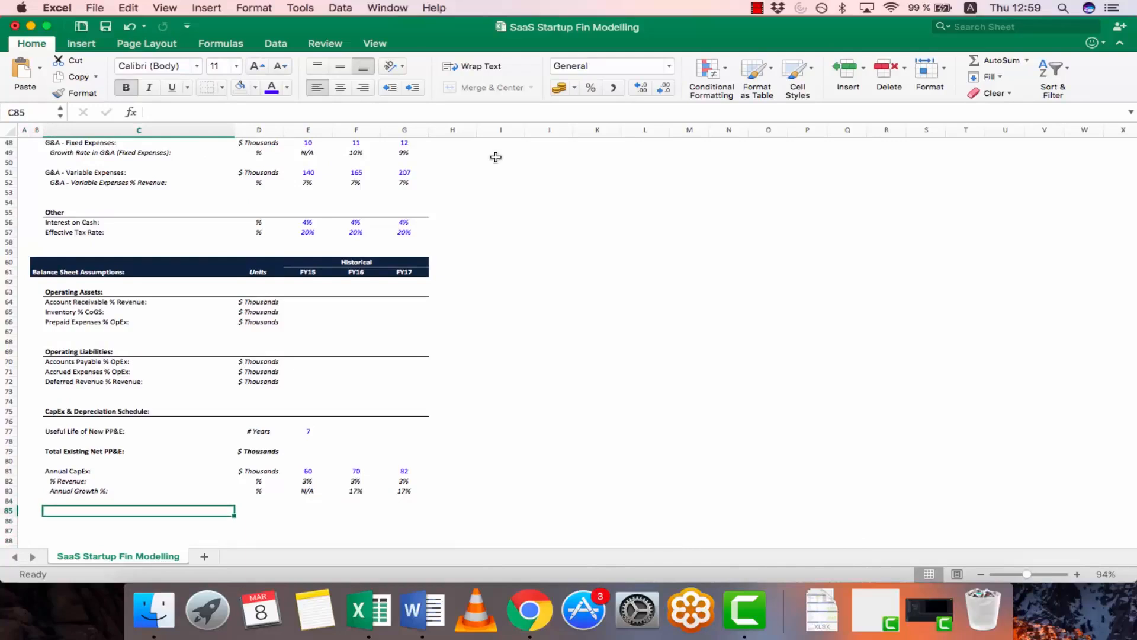
pyautogui.write('Annual Depreciation')
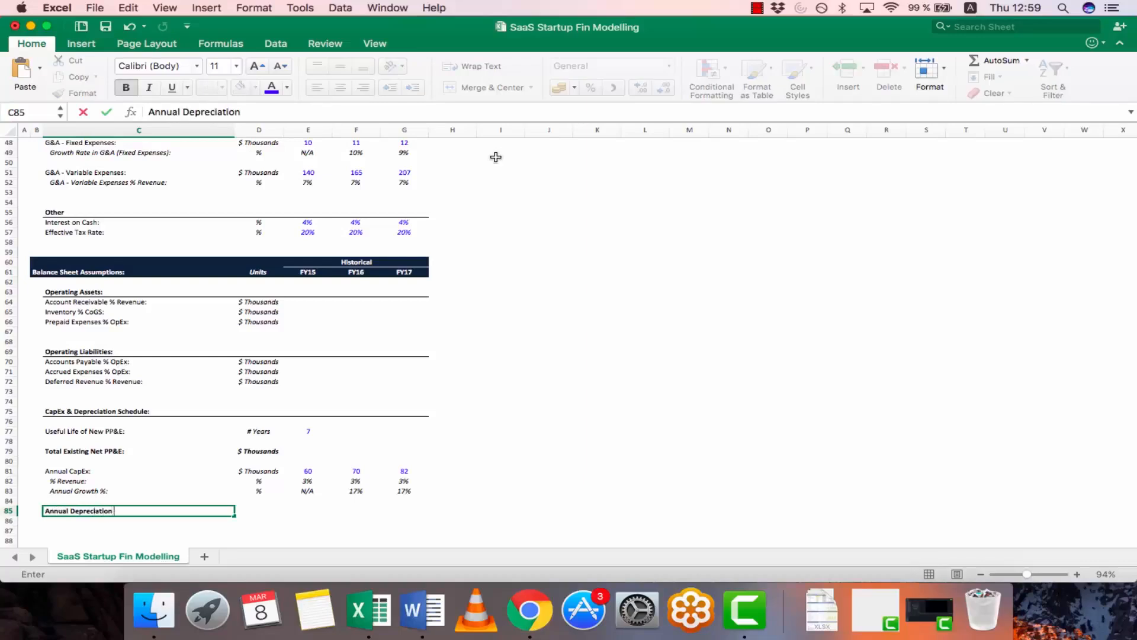
pyautogui.press('Return')
# Copy the bold unit "$ Thousands" from D79 to D85 for the Annual Depreciation row
pyautogui.press('Up')
pyautogui.press('Right')
pyautogui.press('Up')
pyautogui.press('Up')
pyautogui.press('Up')
pyautogui.press('Up')
pyautogui.press('Up')
pyautogui.press('Up')
pyautogui.press('Up')
pyautogui.press('cmd+c')
pyautogui.press('Down')
pyautogui.press('Down')
pyautogui.press('Down')
pyautogui.press('Down')
pyautogui.press('Down')
pyautogui.press('Down')
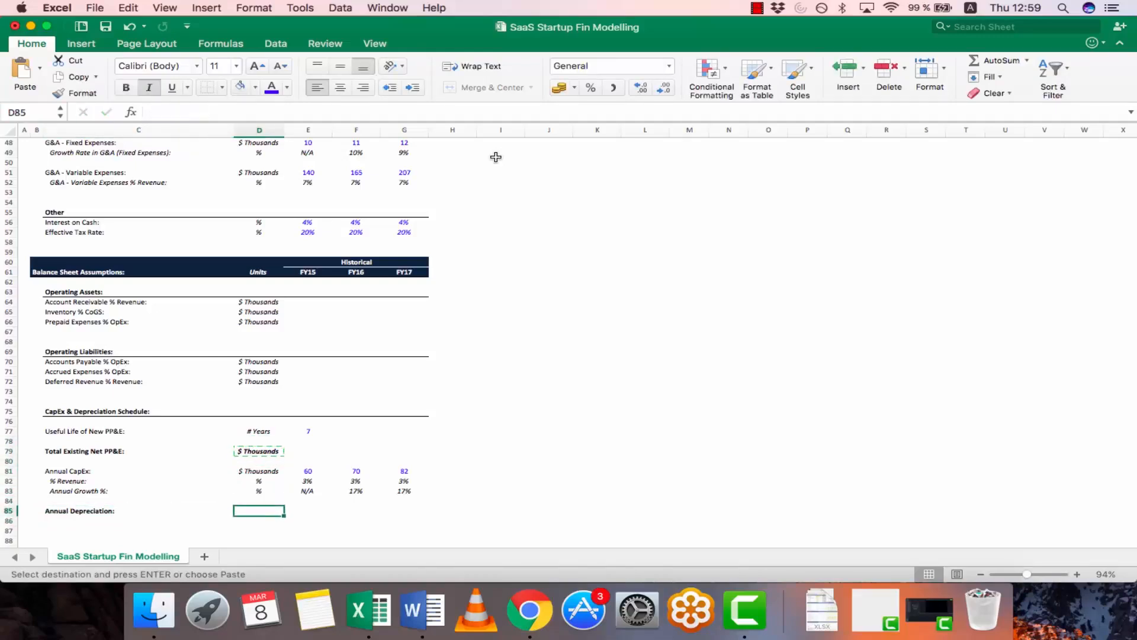
pyautogui.press('super+v')
pyautogui.press('Return')
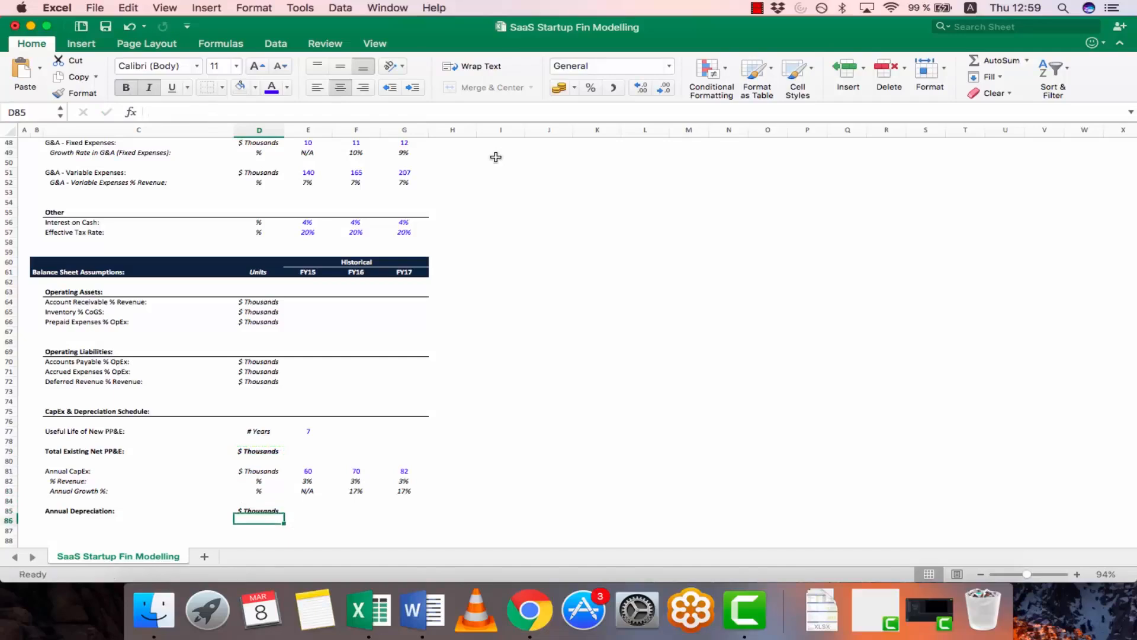
# Add the row label "Depreciation - FY15 New:" in C86
pyautogui.press('Left')
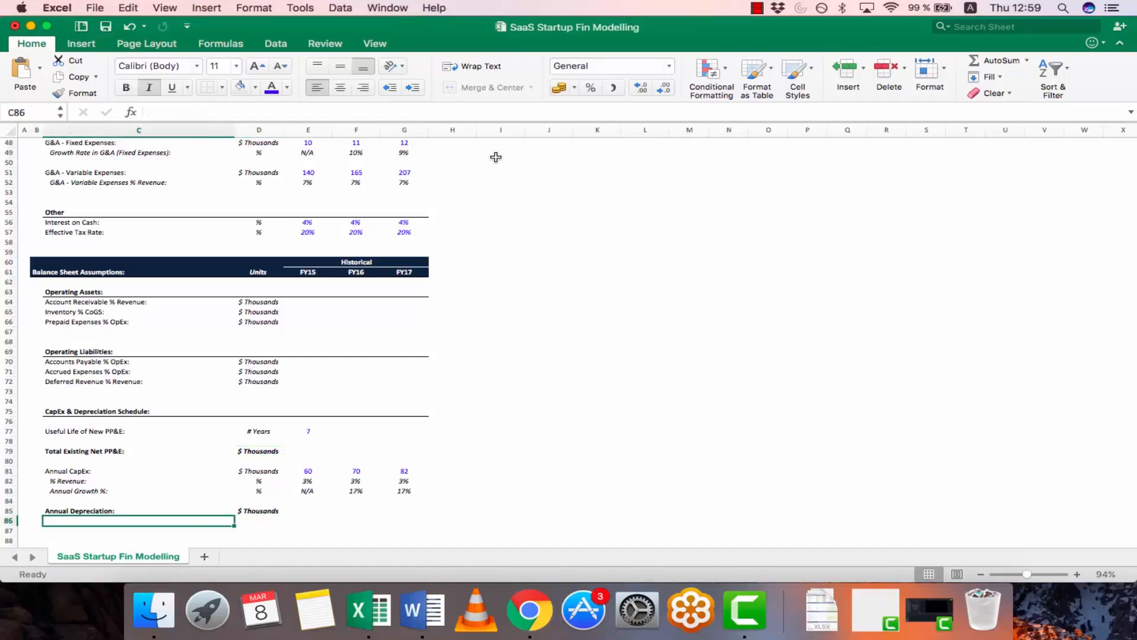
pyautogui.write('D')
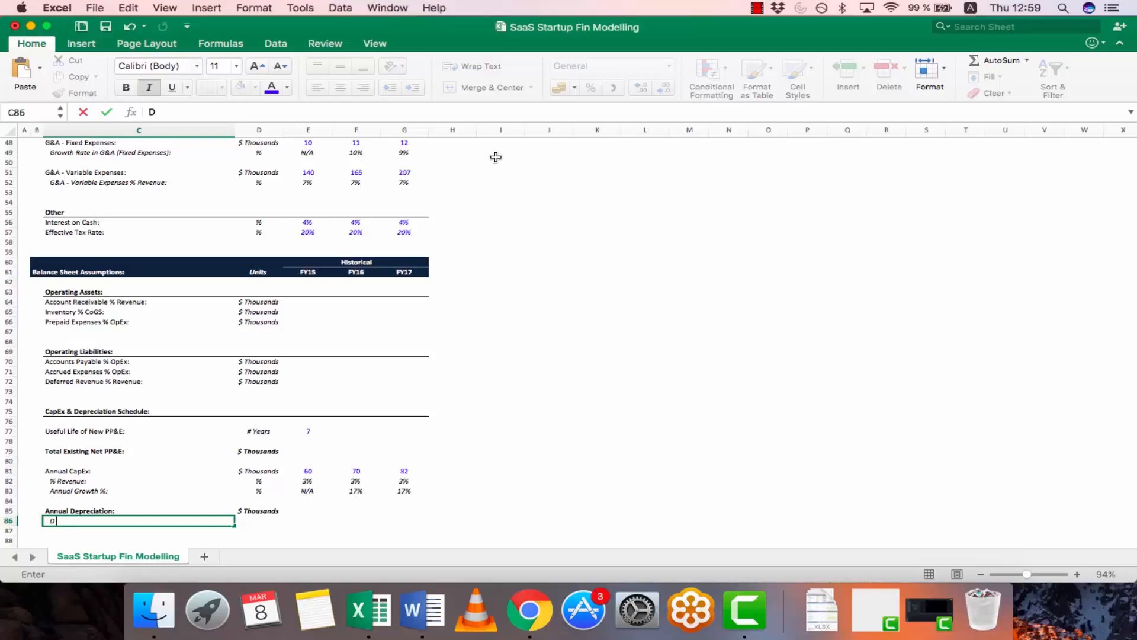
pyautogui.write('epreciation - FY15 New:')
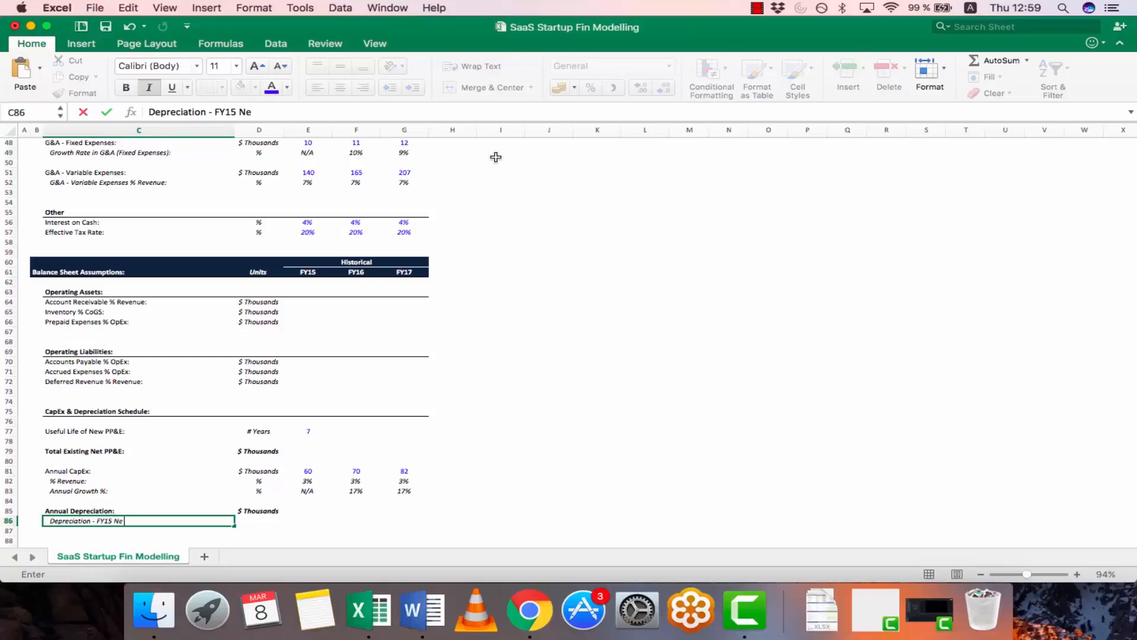
pyautogui.press('Return')
# Copy the "Depreciation - FY15 New:" label from C86 into C87 and C88
pyautogui.press('Up')
pyautogui.press('super+c')
pyautogui.press('Down')
pyautogui.press('super+v')
pyautogui.press('Down')
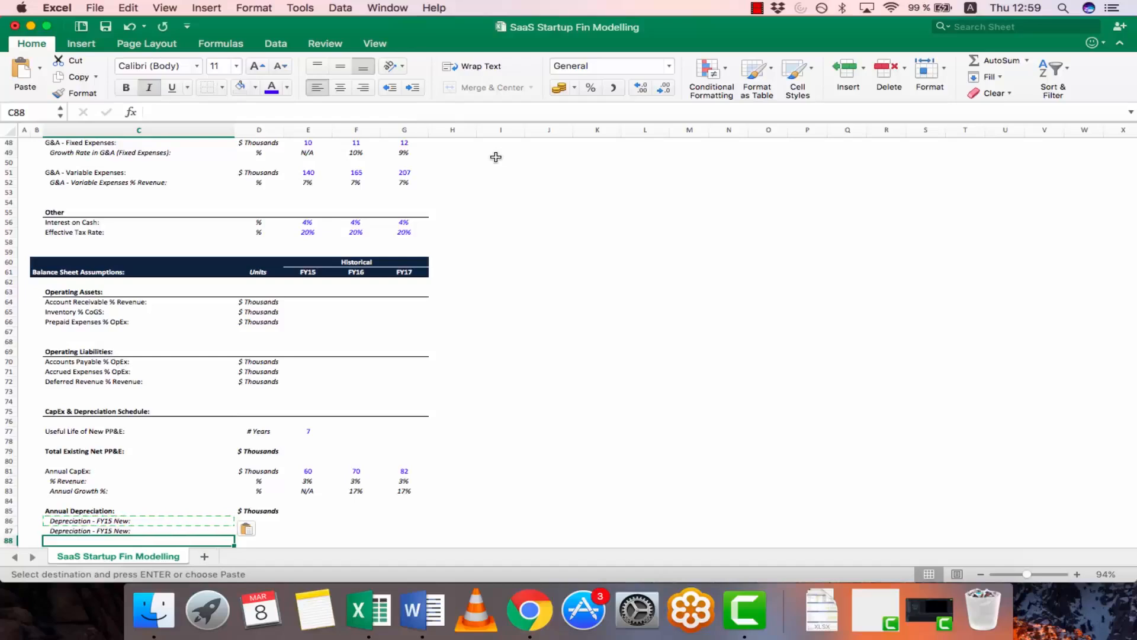
pyautogui.press('super+v')
# Change the label in C87 to "Depreciation - FY16 New:"
pyautogui.press('Up')
pyautogui.press('F2')
pyautogui.press('Left')
pyautogui.press('Left')
pyautogui.press('Left')
pyautogui.press('Left')
pyautogui.press('Left')
pyautogui.press('BackSpace')
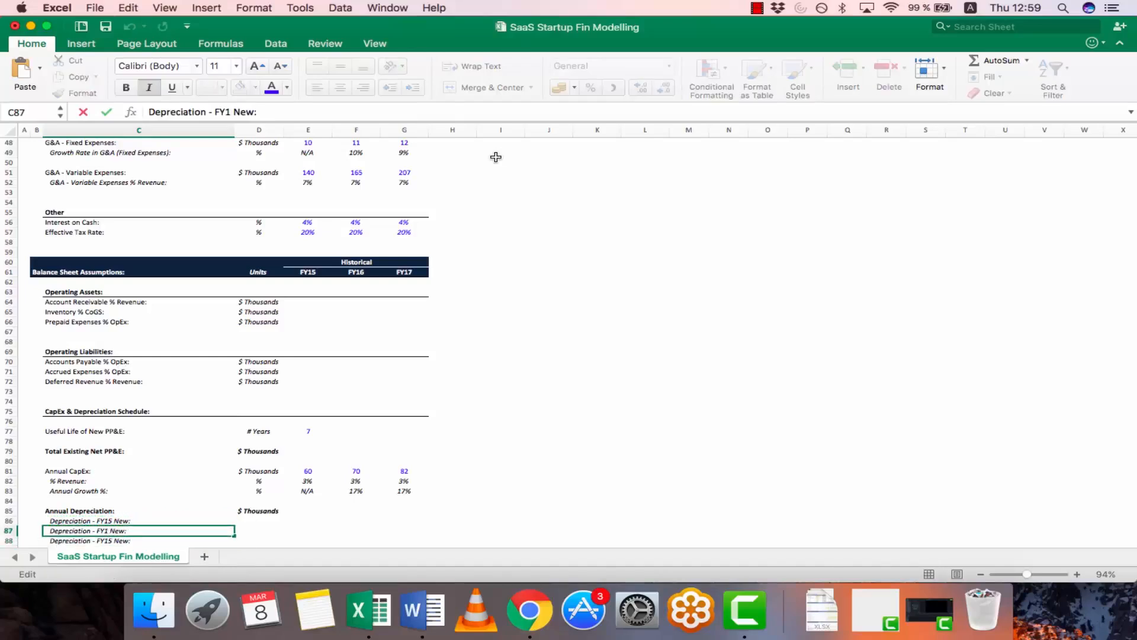
pyautogui.write('6')
pyautogui.press('Return')
# Change the label in C88 to "Depreciation - FY17 New:"
pyautogui.press('F2')
pyautogui.press('Left')
pyautogui.press('Left')
pyautogui.press('Left')
pyautogui.press('Left')
pyautogui.press('Left')
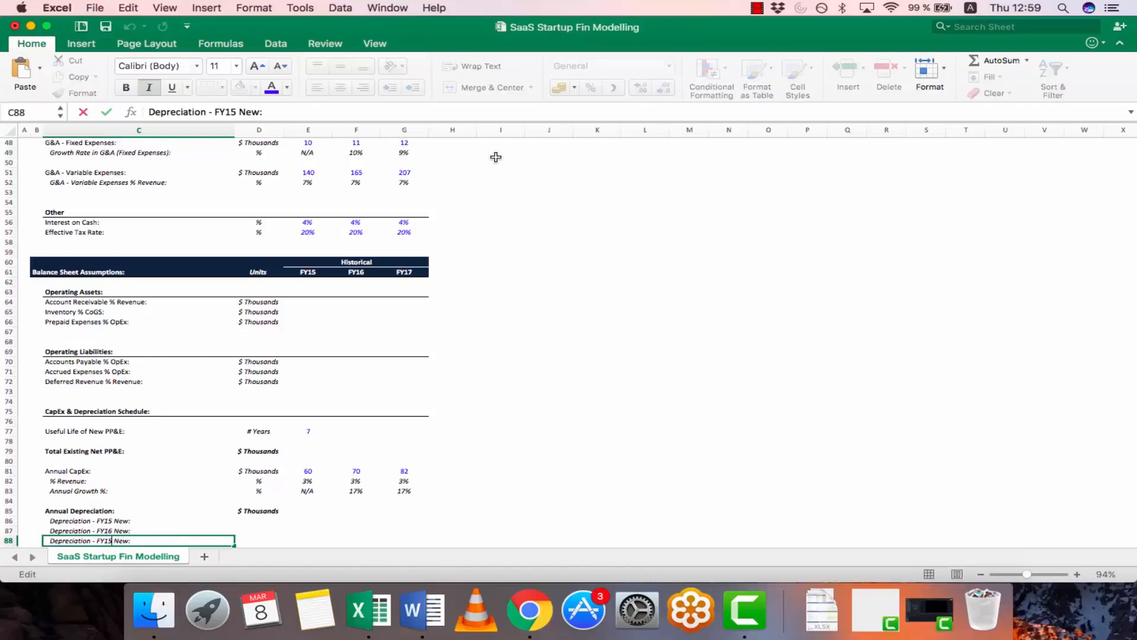
pyautogui.press('BackSpace')
pyautogui.write('7')
pyautogui.press('Return')
# Copy the unit "$ Thousands" from D81 to D86:D88 for the three new depreciation rows
pyautogui.press('Up')
pyautogui.press('Up')
pyautogui.press('Right')
pyautogui.press('Up')
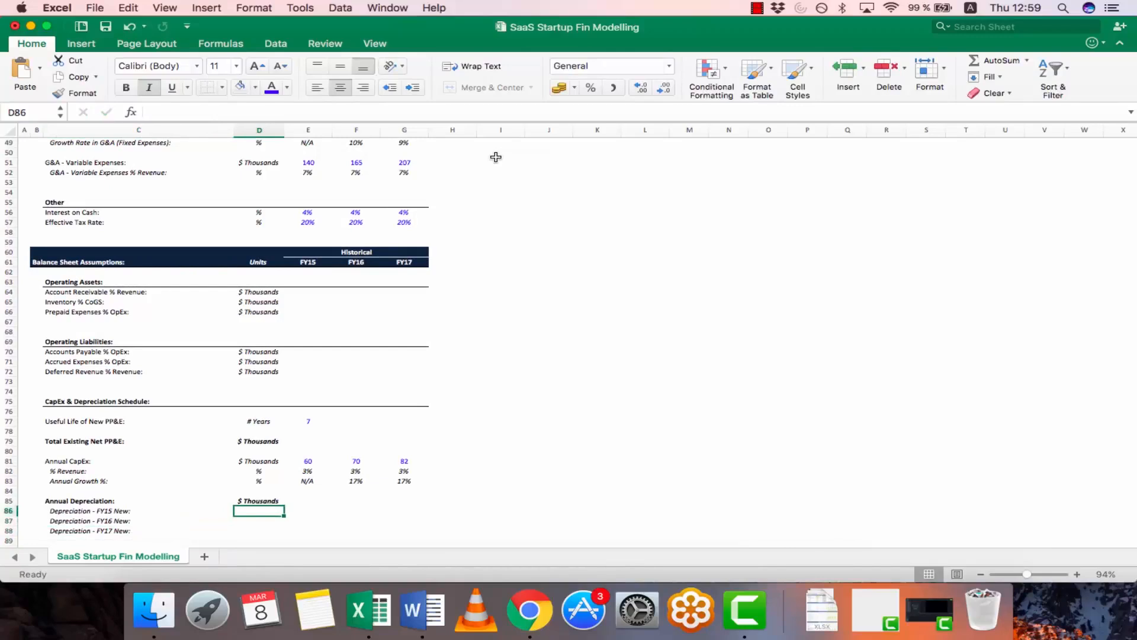
pyautogui.press('Up')
pyautogui.press('Up')
pyautogui.press('Up')
pyautogui.press('Up')
pyautogui.press('Up')
pyautogui.press('super+c')
pyautogui.press('Down')
pyautogui.press('Down')
pyautogui.press('Down')
pyautogui.press('Down')
pyautogui.press('Down')
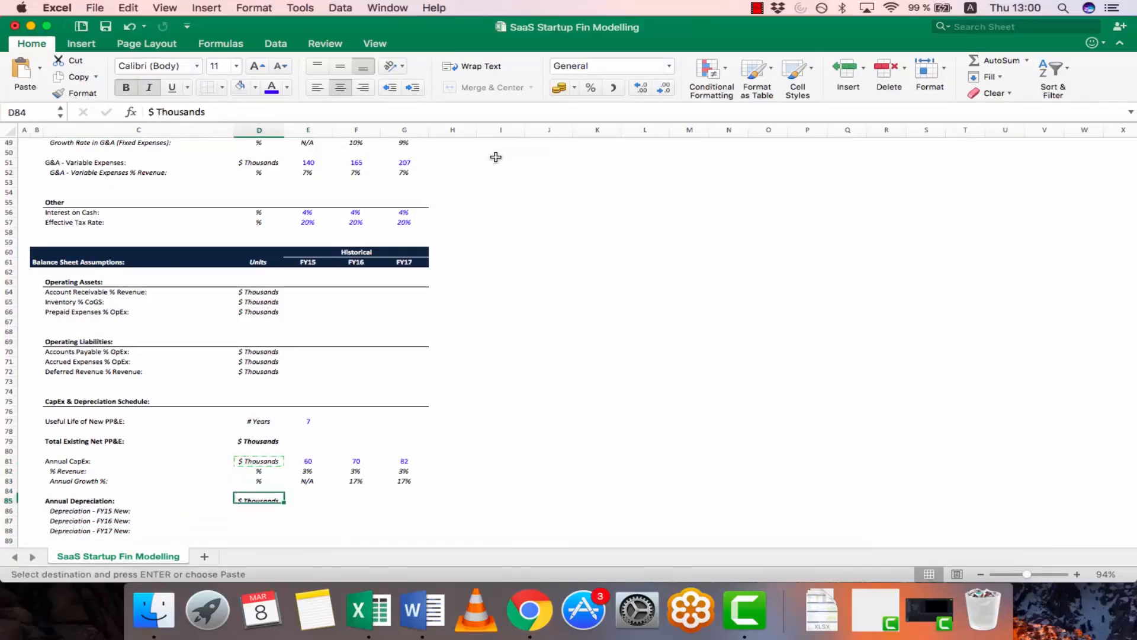
pyautogui.hotkey('shift', 'Down')
pyautogui.hotkey('shift', 'Down')
pyautogui.hotkey('shift', 'Down')
pyautogui.press('super+v')
pyautogui.press('Escape')
# Calculate FY15 depreciation in E86 with the array formula =TRANSPOSE(E81)/E77
pyautogui.press('Right')
pyautogui.press('Up')
pyautogui.press('Down')
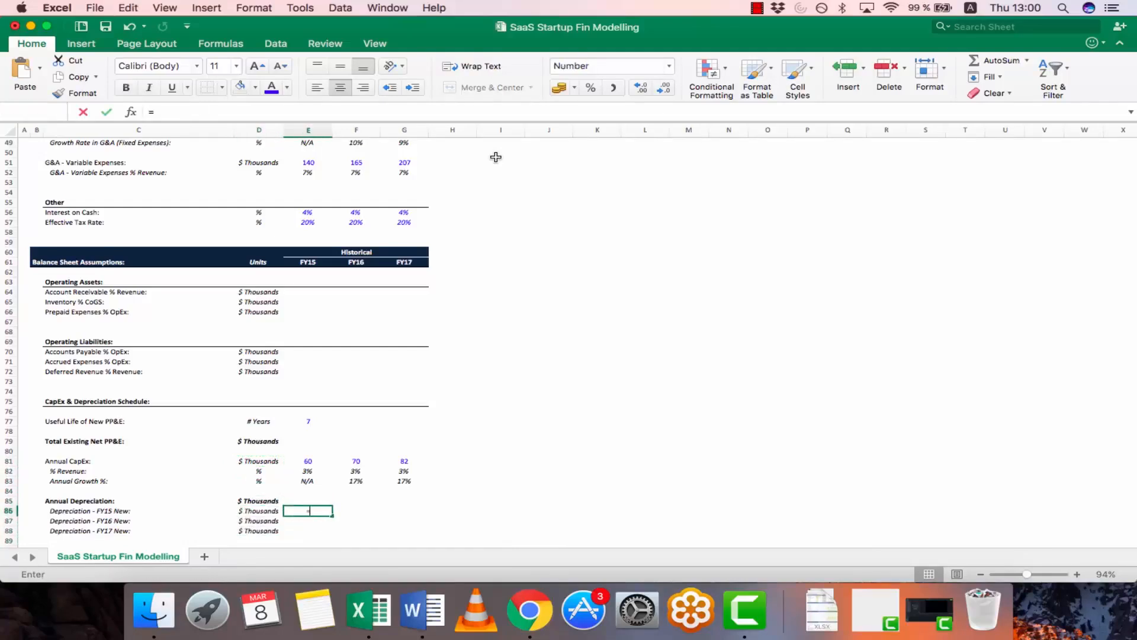
pyautogui.write('=tra')
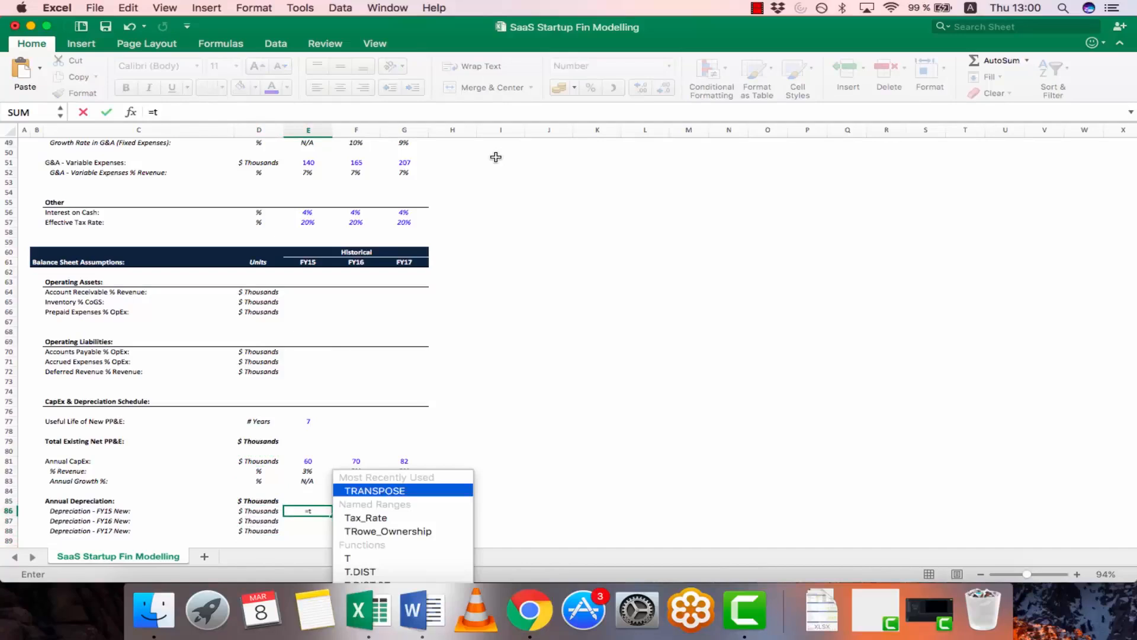
pyautogui.press('Tab')
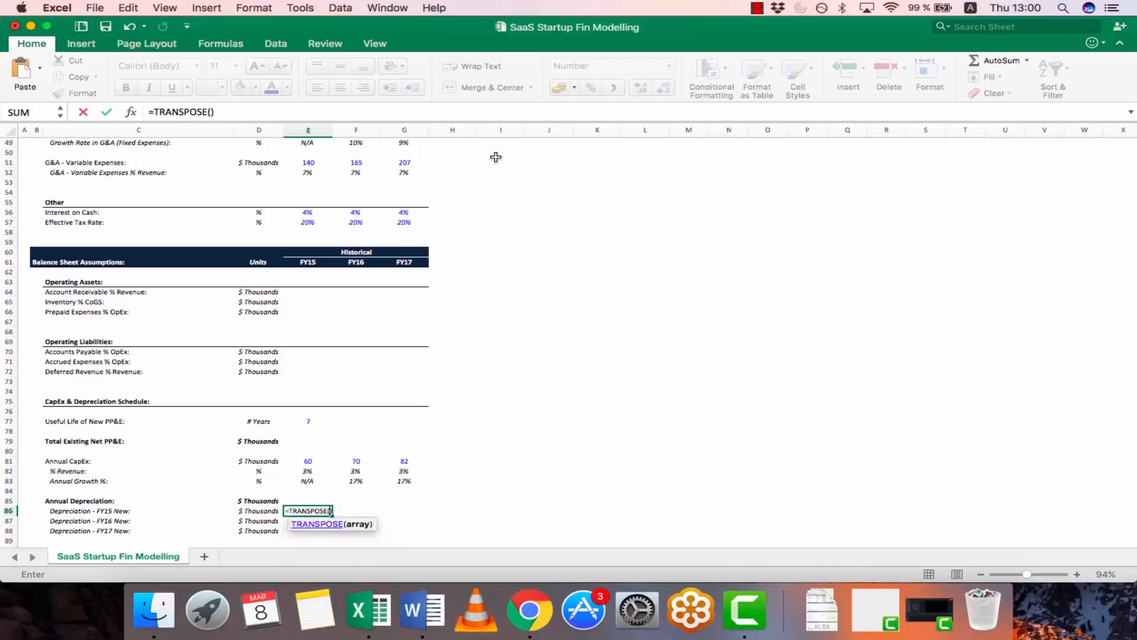
pyautogui.press('Return')
pyautogui.press('Return')
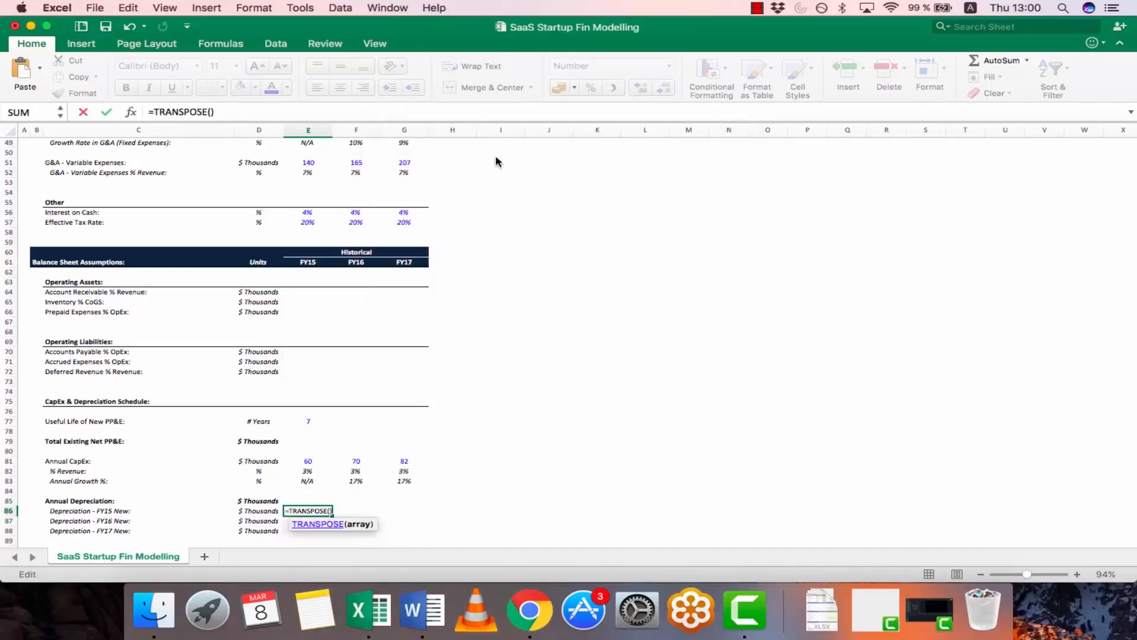
pyautogui.press('F2')
pyautogui.press('Up')
pyautogui.press('Up')
pyautogui.press('Up')
pyautogui.press('Up')
pyautogui.press('Up')
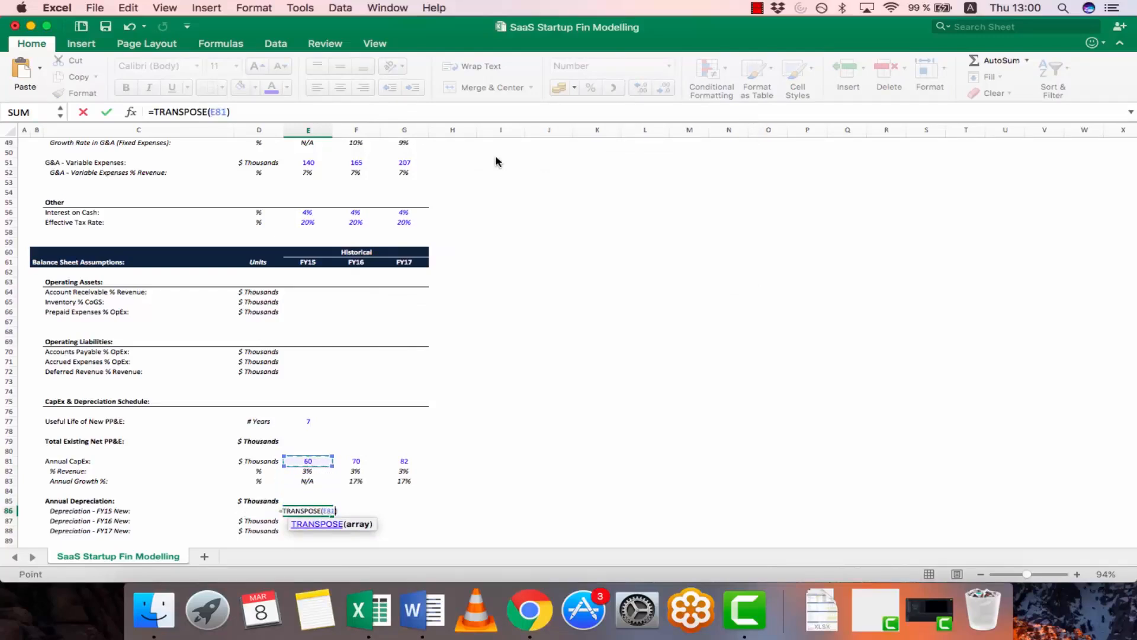
pyautogui.press('F2')
pyautogui.write('/')
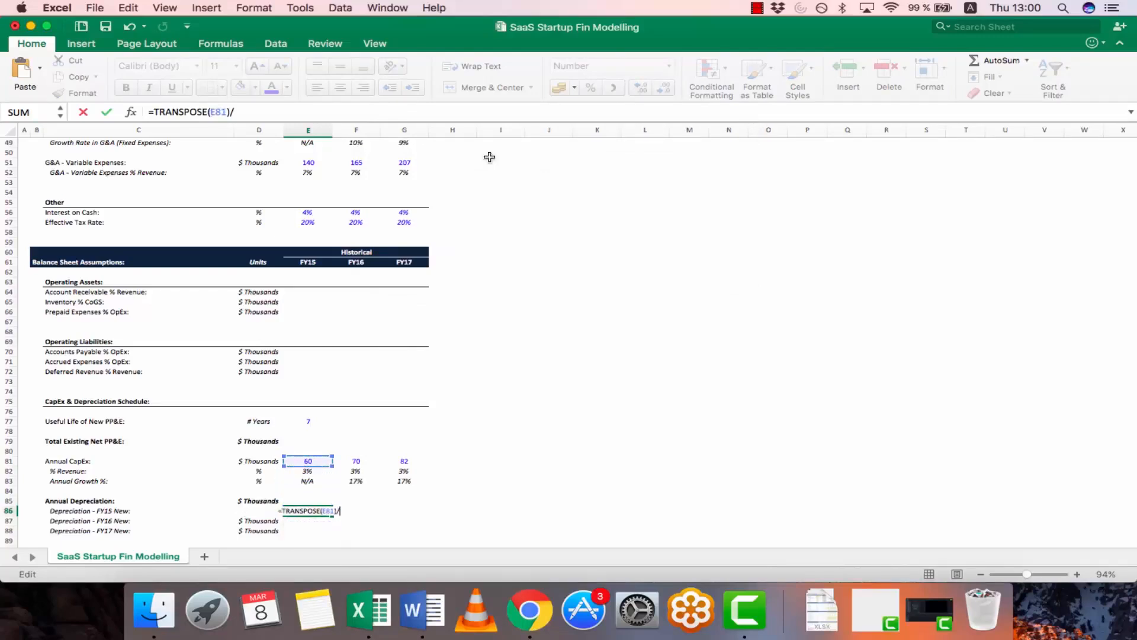
pyautogui.click(316, 417)
pyautogui.hotkey('ctrl', 'shift', 'Return')
# Calculate the FY16 depreciation in F86:F87 with the array formula =TRANSPOSE(E81:F81)/E77
pyautogui.press('Right')
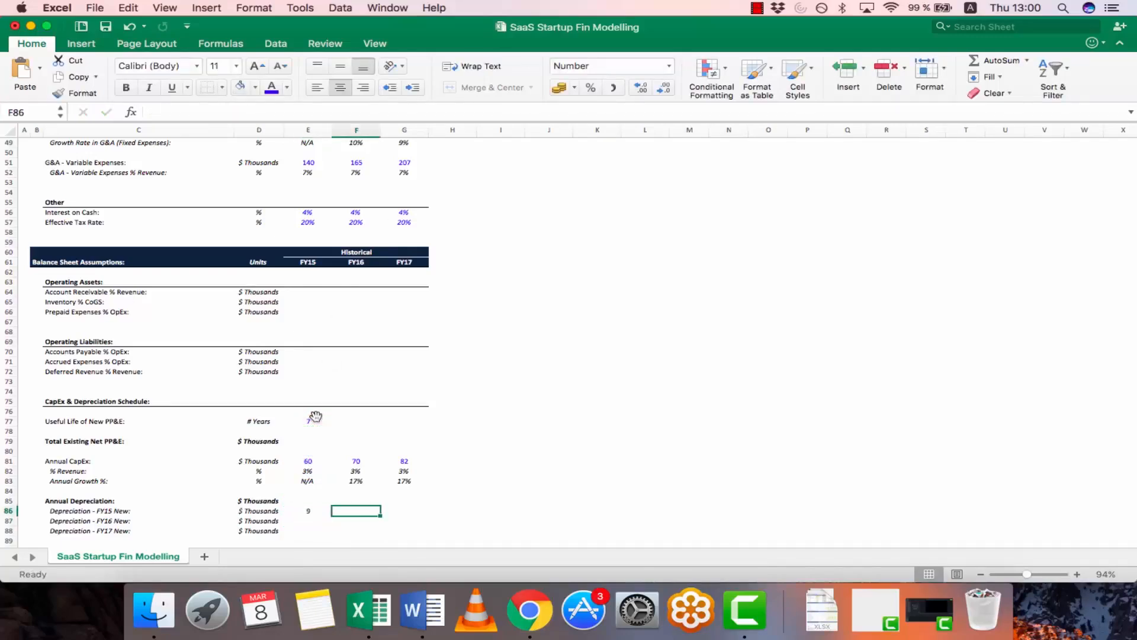
pyautogui.hotkey('shift', 'Down')
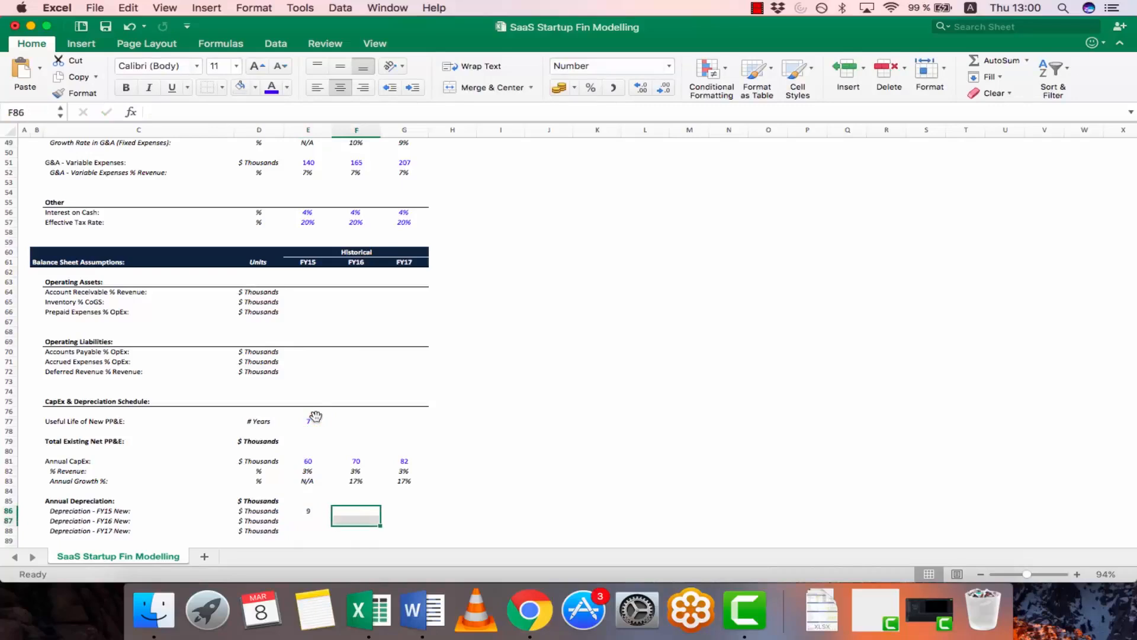
pyautogui.write('=transp')
pyautogui.press('Tab')
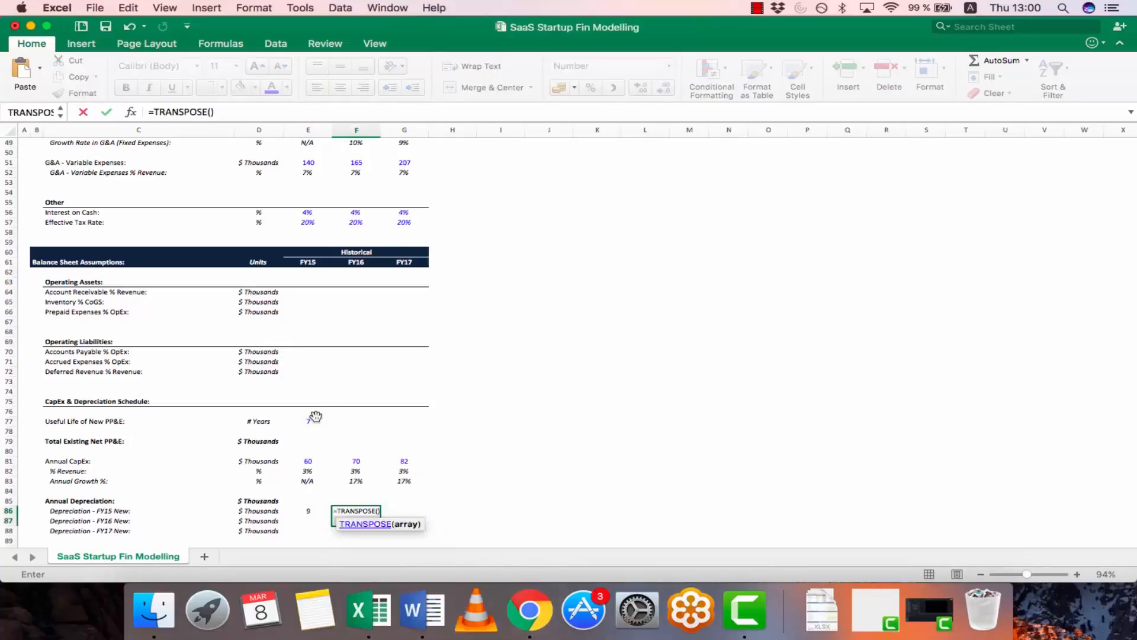
pyautogui.press('Up')
pyautogui.press('Up')
pyautogui.press('Up')
pyautogui.press('Up')
pyautogui.press('Up')
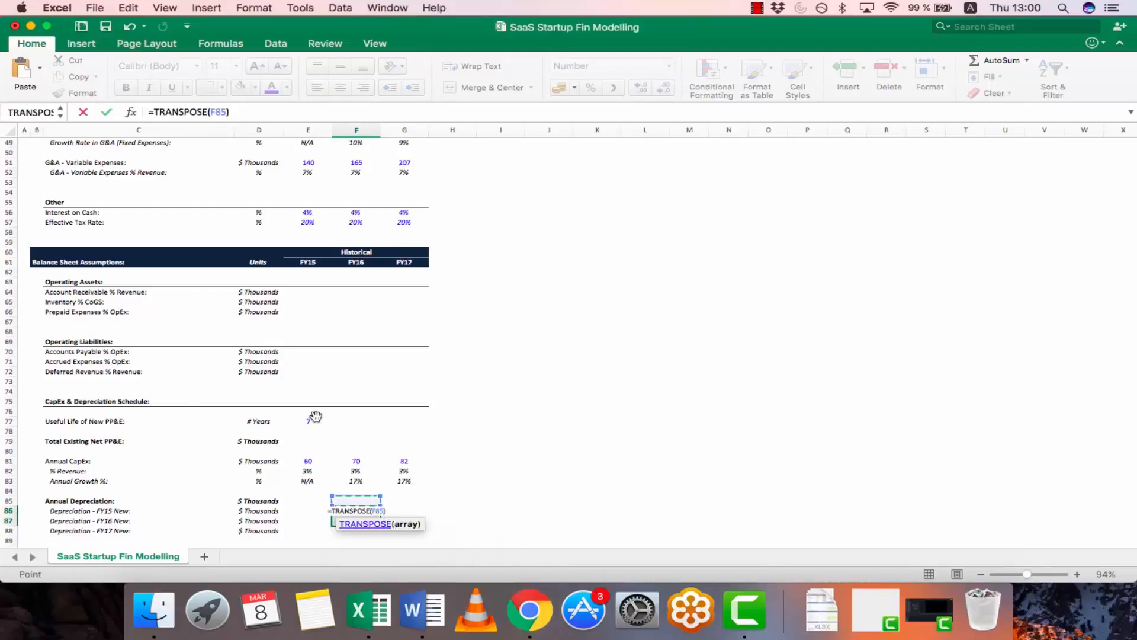
pyautogui.press('Left')
pyautogui.hotkey('shift', 'Right')
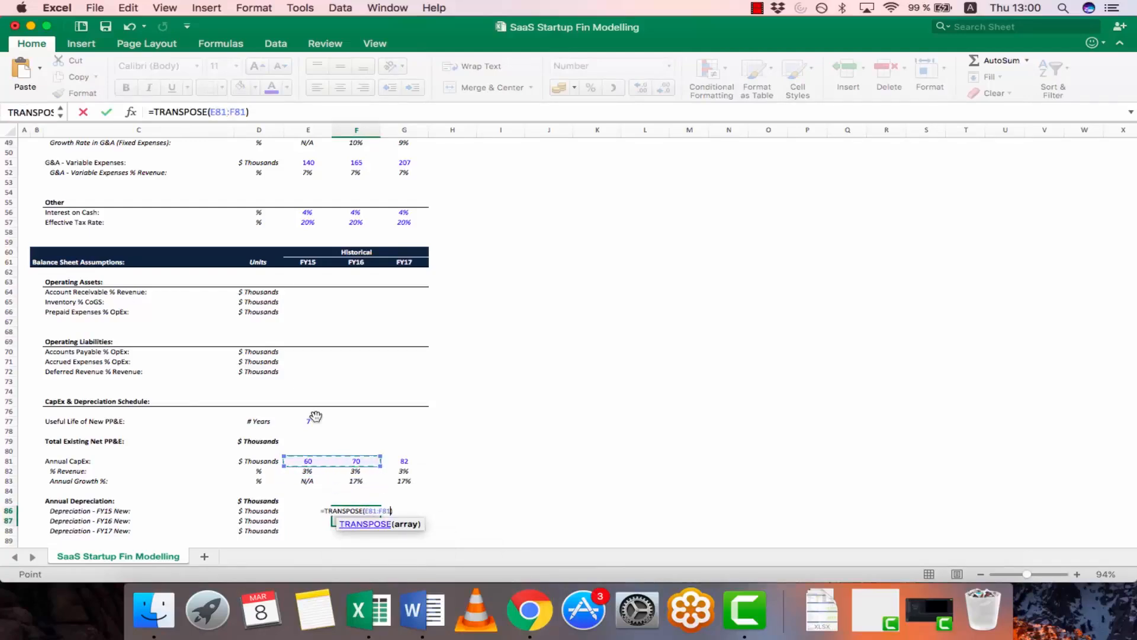
pyautogui.write(')/')
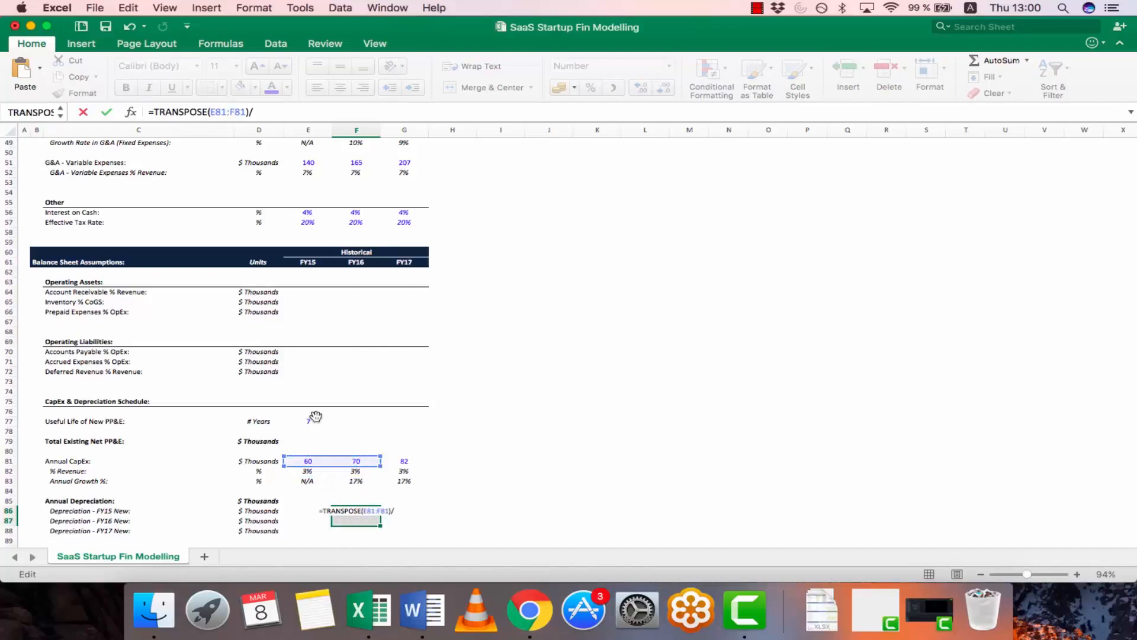
pyautogui.click(304, 420)
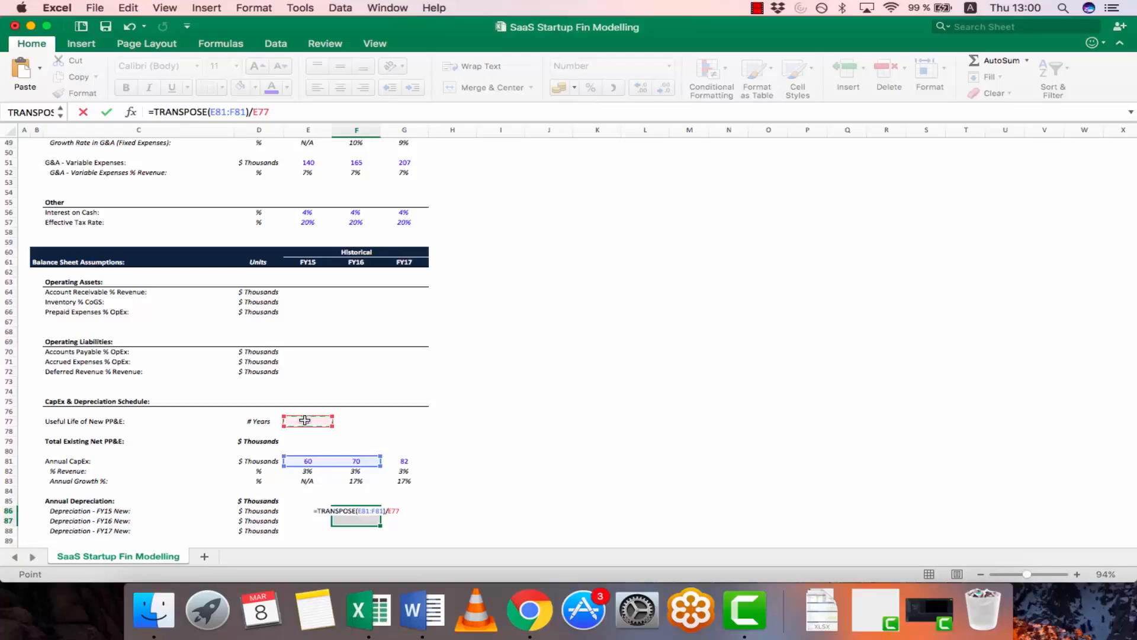
pyautogui.hotkey('ctrl', 'shift', 'Return')
# Calculate the FY17 depreciation in G86:G88 with the array formula =TRANSPOSE(E81:G81)/E77
pyautogui.press('Right')
pyautogui.write('=')
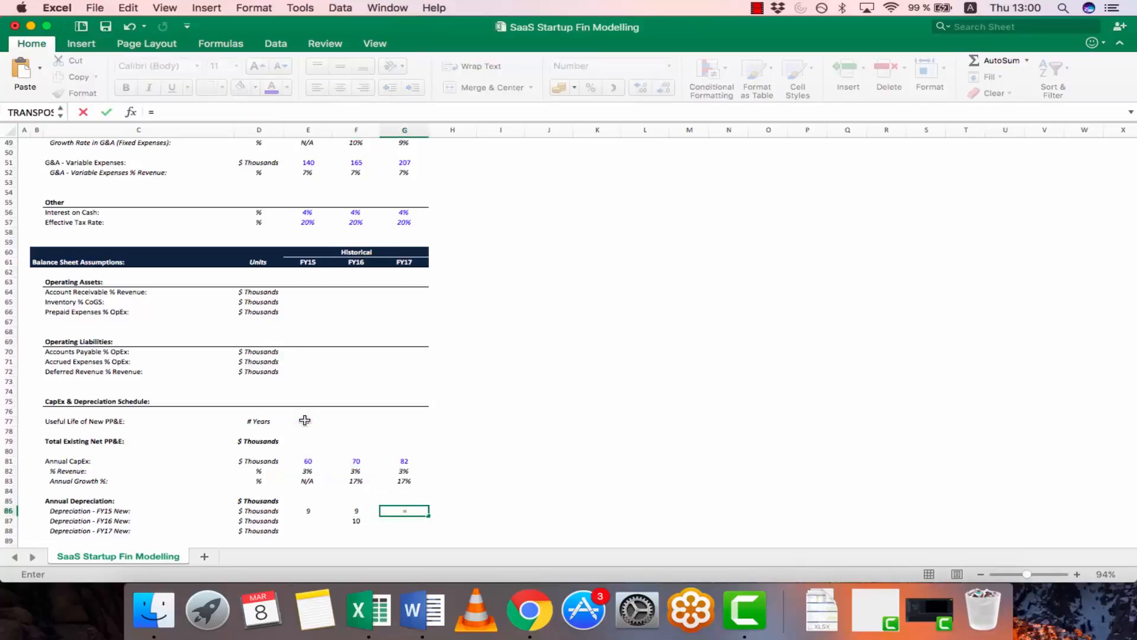
pyautogui.press('Escape')
pyautogui.hotkey('shift', 'Down')
pyautogui.hotkey('shift', 'Down')
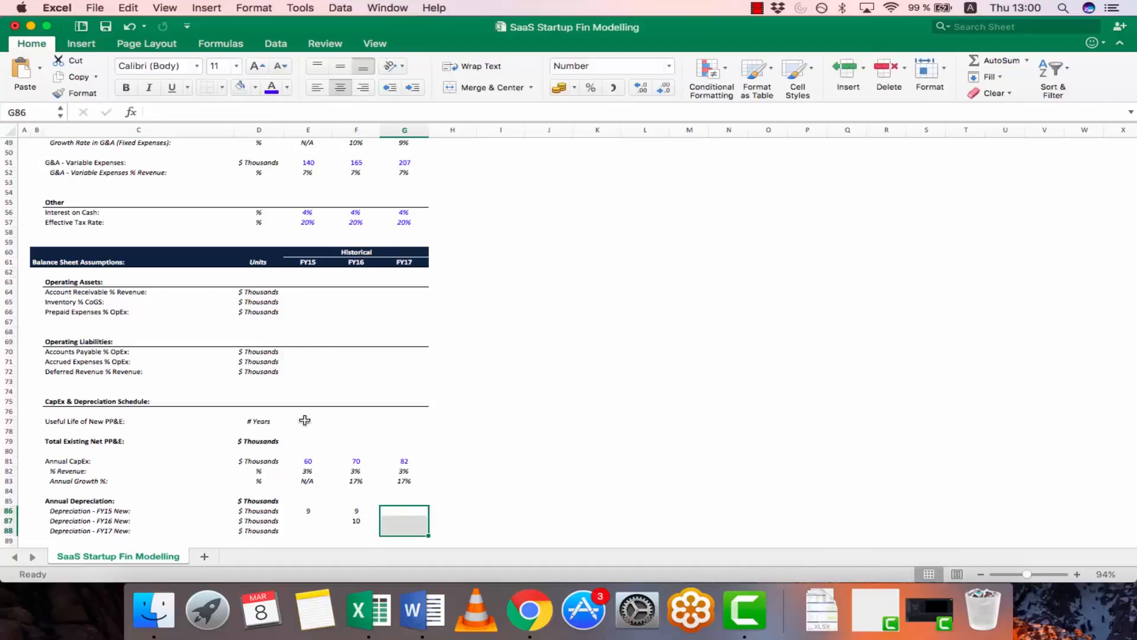
pyautogui.write('=transpose(')
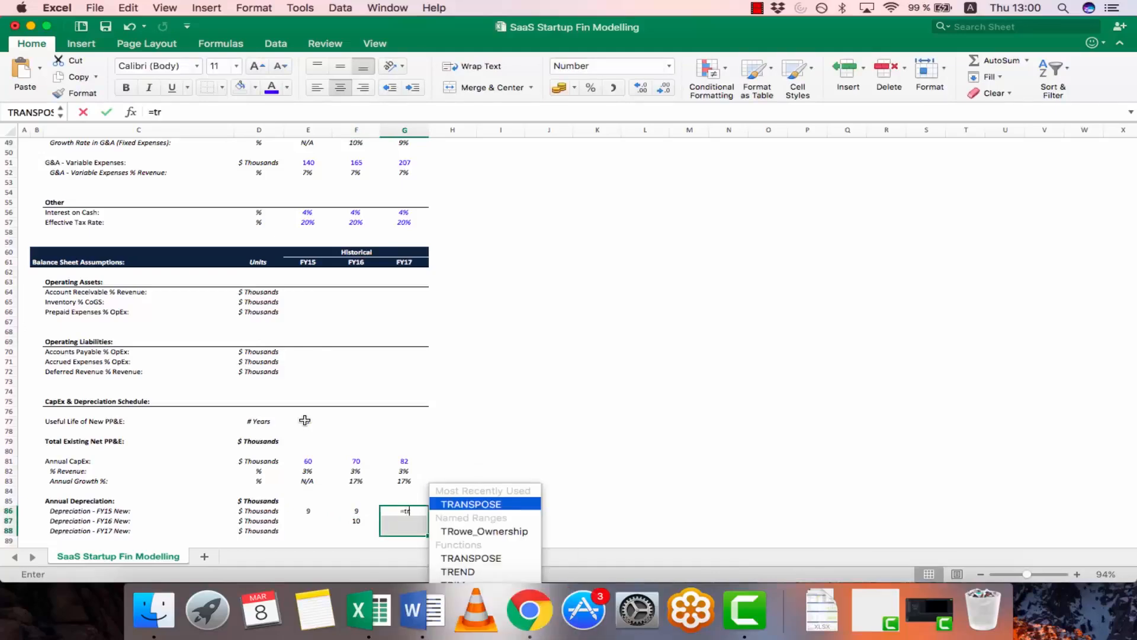
pyautogui.press('Up')
pyautogui.press('Up')
pyautogui.press('Up')
pyautogui.press('Up')
pyautogui.press('Up')
pyautogui.press('Left')
pyautogui.press('Left')
pyautogui.hotkey('shift', 'Right')
pyautogui.hotkey('shift', 'Right')
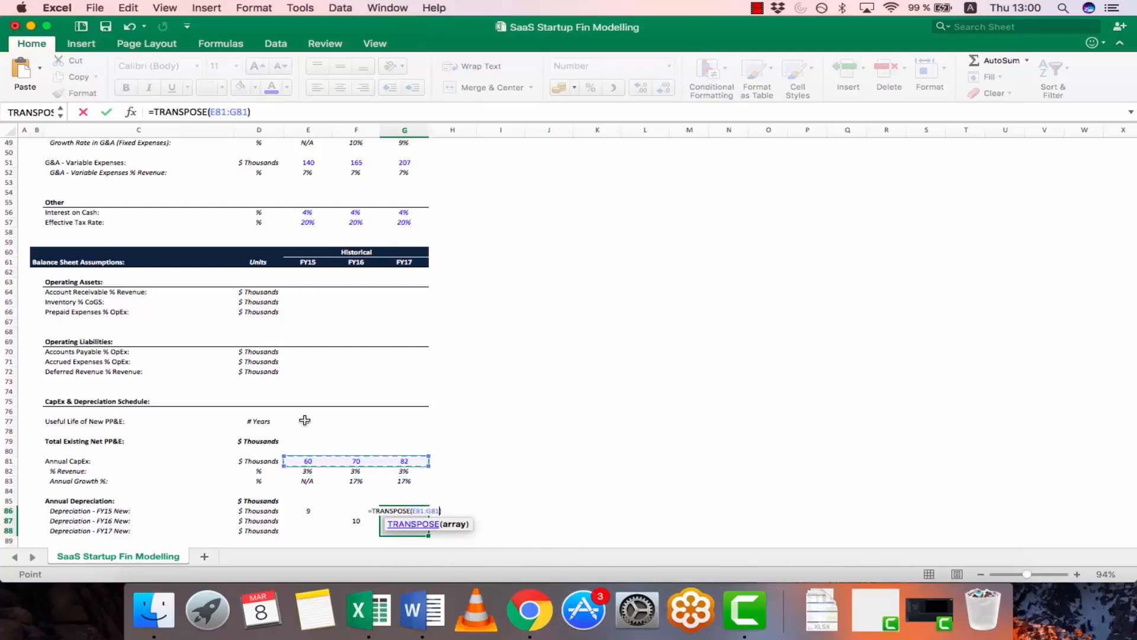
pyautogui.press('F2')
pyautogui.write(')')
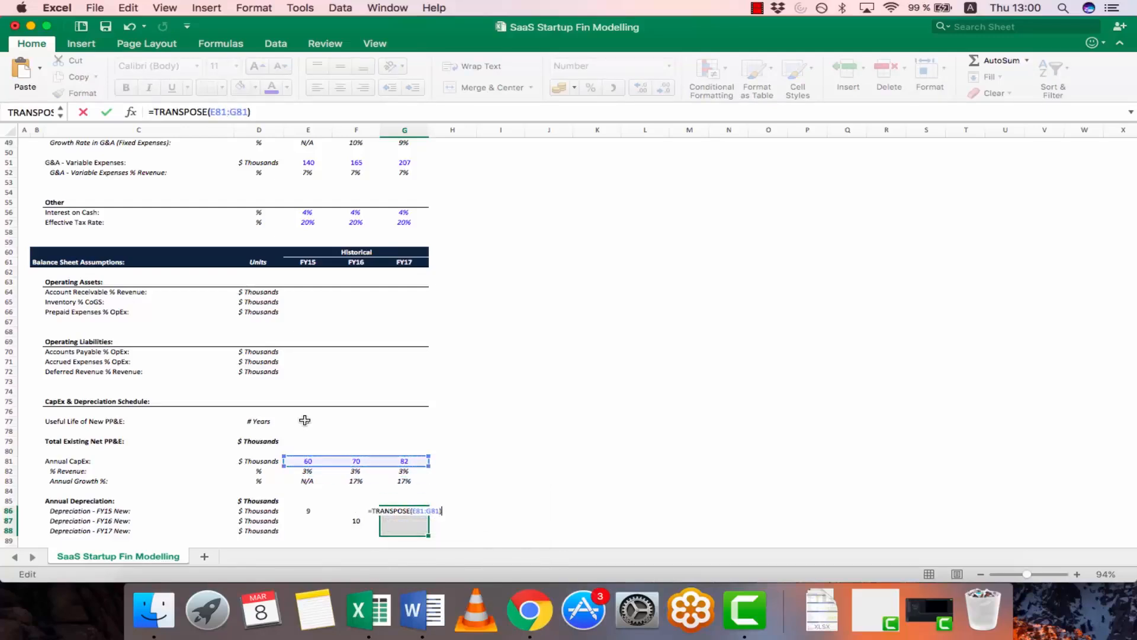
pyautogui.write('/')
pyautogui.click(304, 420)
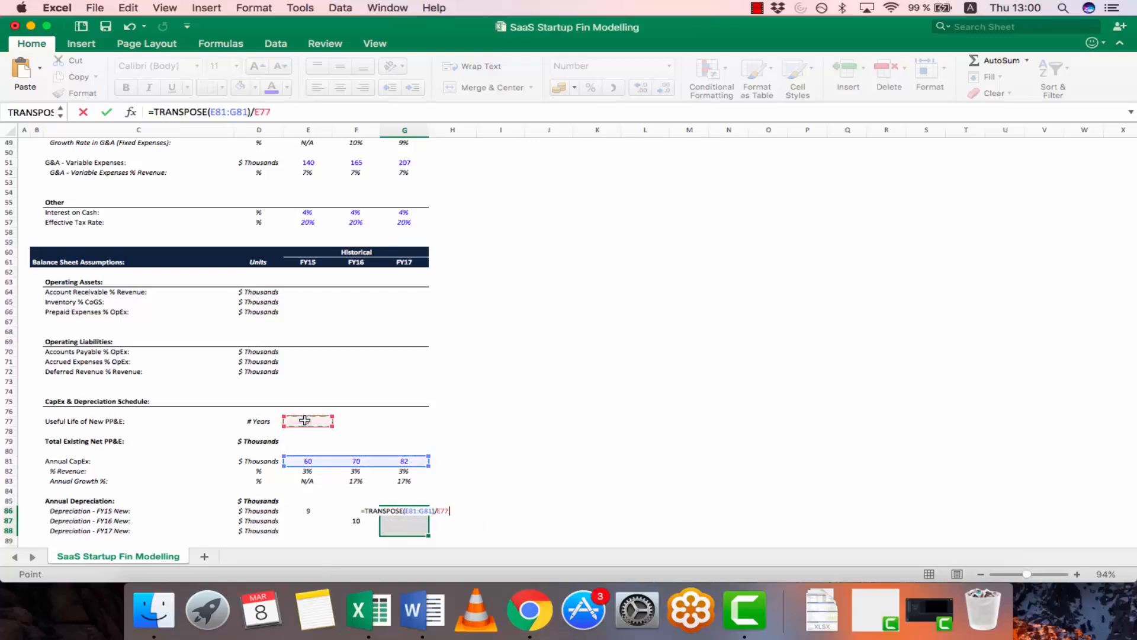
pyautogui.hotkey('ctrl', 'shift', 'Return')
# Total the FY15 annual depreciation in E85 with =SUM(E86:E88)
pyautogui.press('Up')
pyautogui.press('Left')
pyautogui.press('Left')
pyautogui.press('Right')
pyautogui.press('Right')
pyautogui.press('Left')
pyautogui.press('Left')
pyautogui.write('=SUM()')
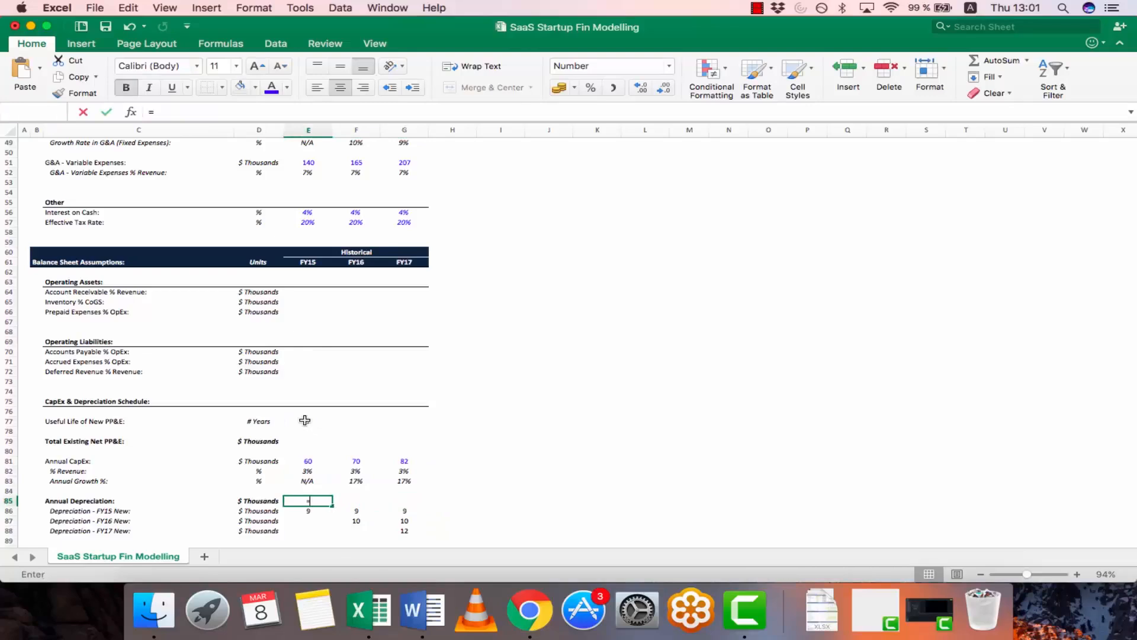
pyautogui.press('Down')
pyautogui.hotkey('shift', 'Down')
pyautogui.hotkey('shift', 'Down')
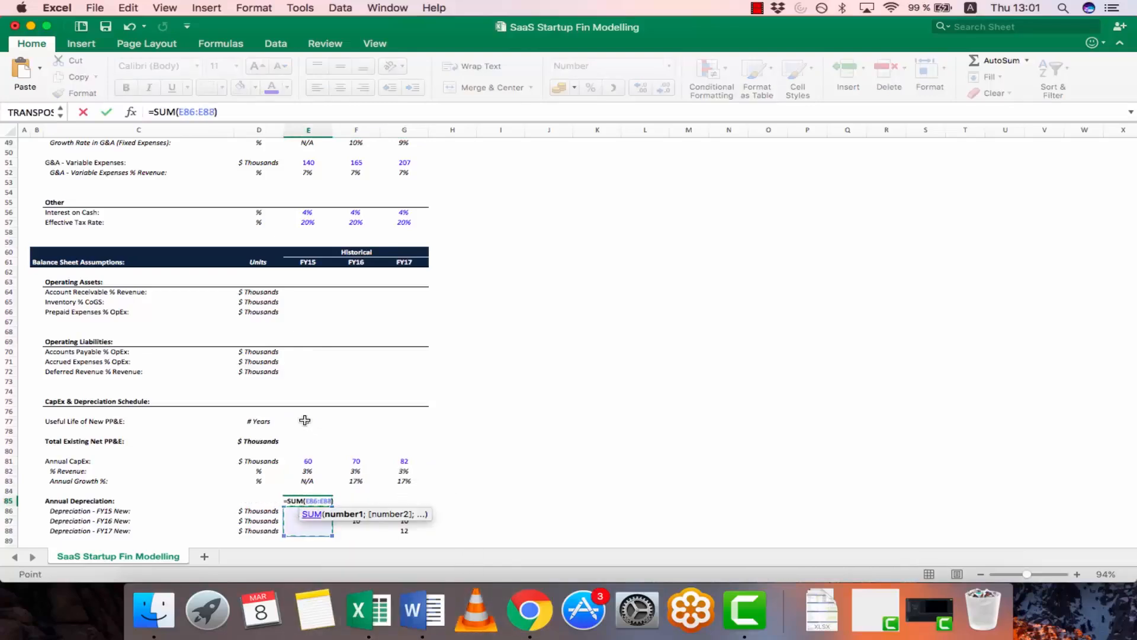
pyautogui.press('Return')
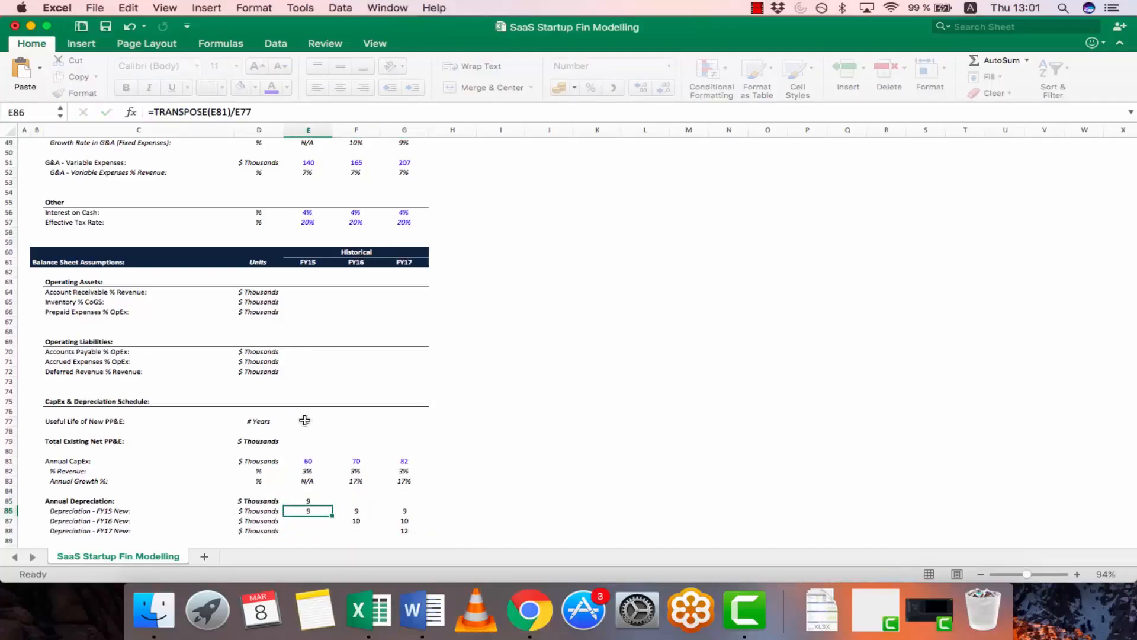
# Copy the annual depreciation total from E85 across to the FY16 and FY17 columns, F85:G85
pyautogui.press('Up')
pyautogui.hotkey('ctrl', 'c')
pyautogui.hotkey('shift', 'Right')
pyautogui.hotkey('shift', 'Right')
pyautogui.press('super+v')
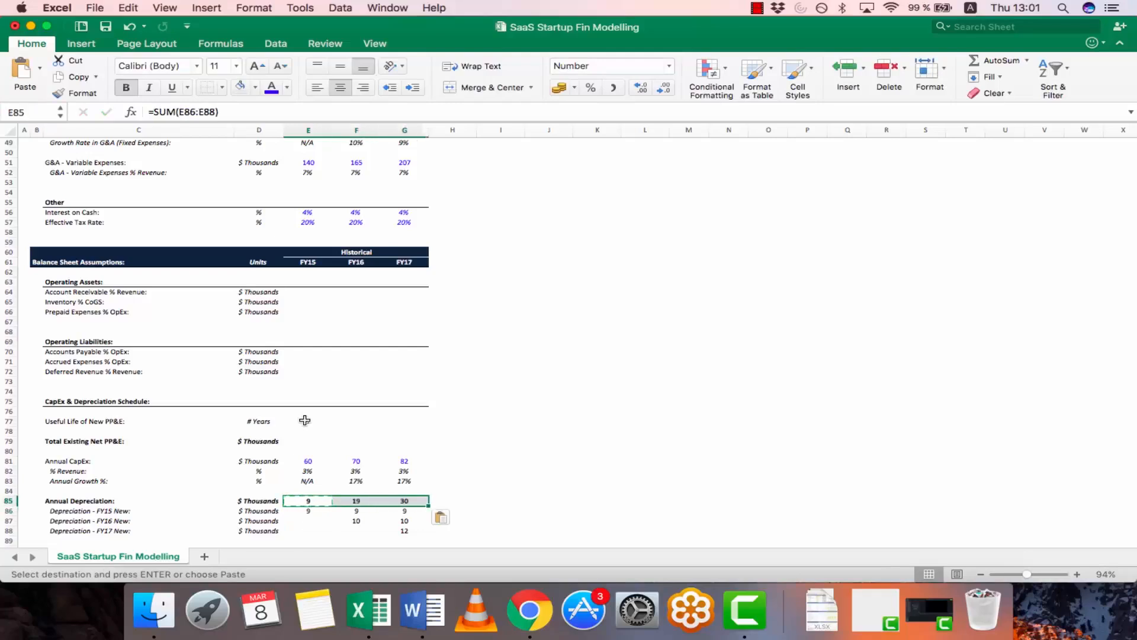
pyautogui.press('Escape')
# Try inserting a new column before the Units column D, and undo the insertion
pyautogui.press('Up')
pyautogui.press('Up')
pyautogui.press('Up')
pyautogui.press('Up')
pyautogui.press('Up')
pyautogui.press('Up')
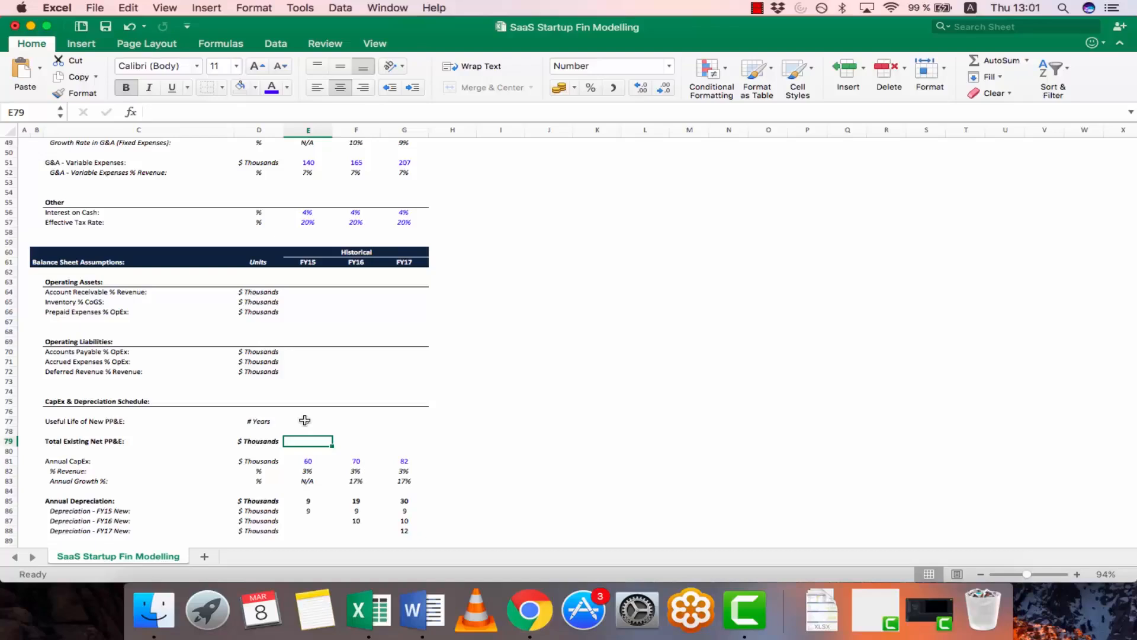
pyautogui.hotkey('ctrl', 'space')
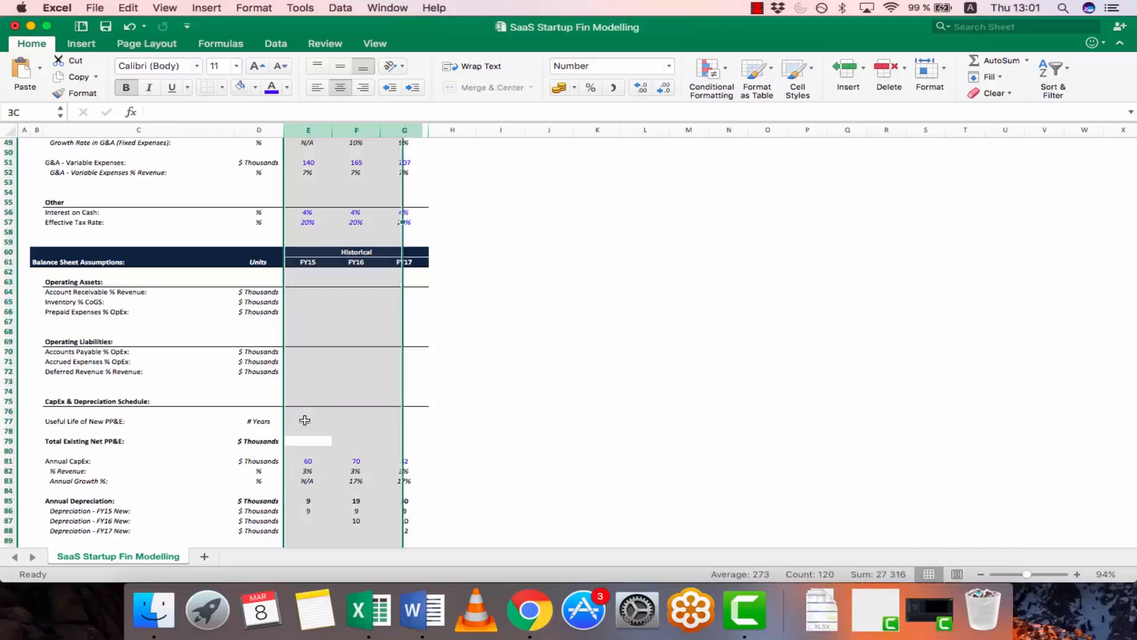
pyautogui.press('Left')
pyautogui.hotkey('shift', 'space')
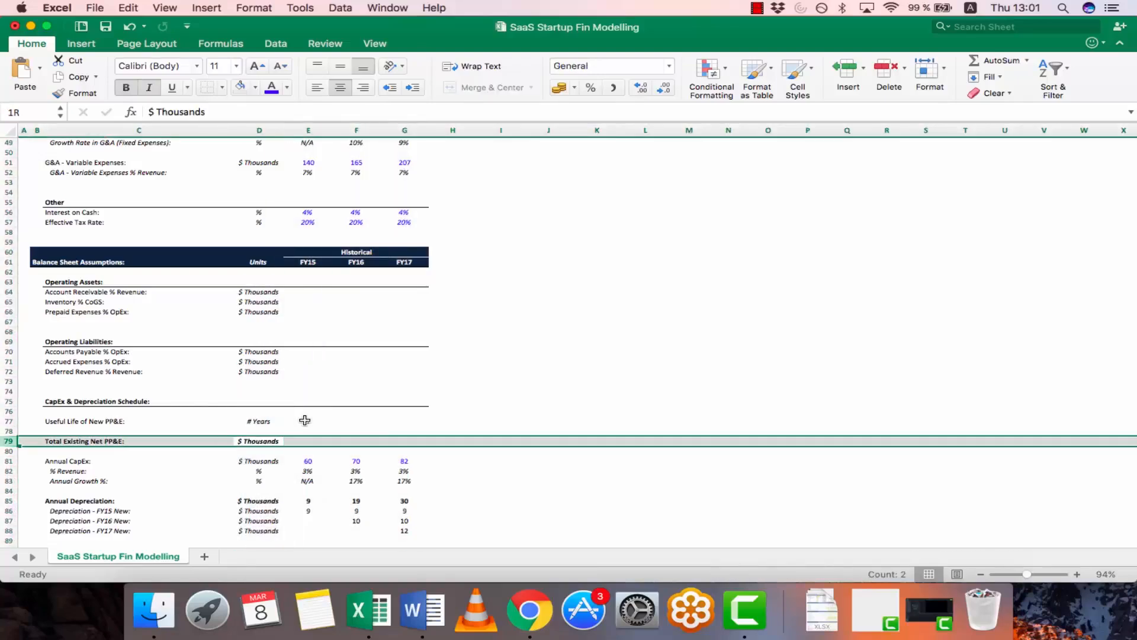
pyautogui.press('Left')
pyautogui.press('Right')
pyautogui.hotkey('ctrl', 'space')
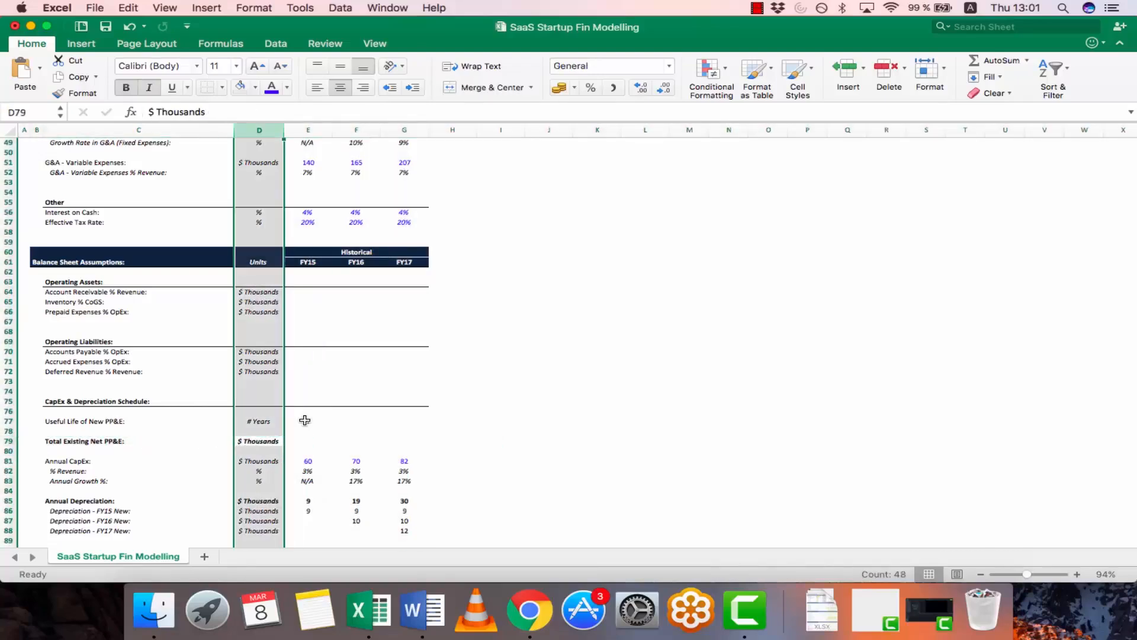
pyautogui.hotkey('ctrl', 'shift', '=')
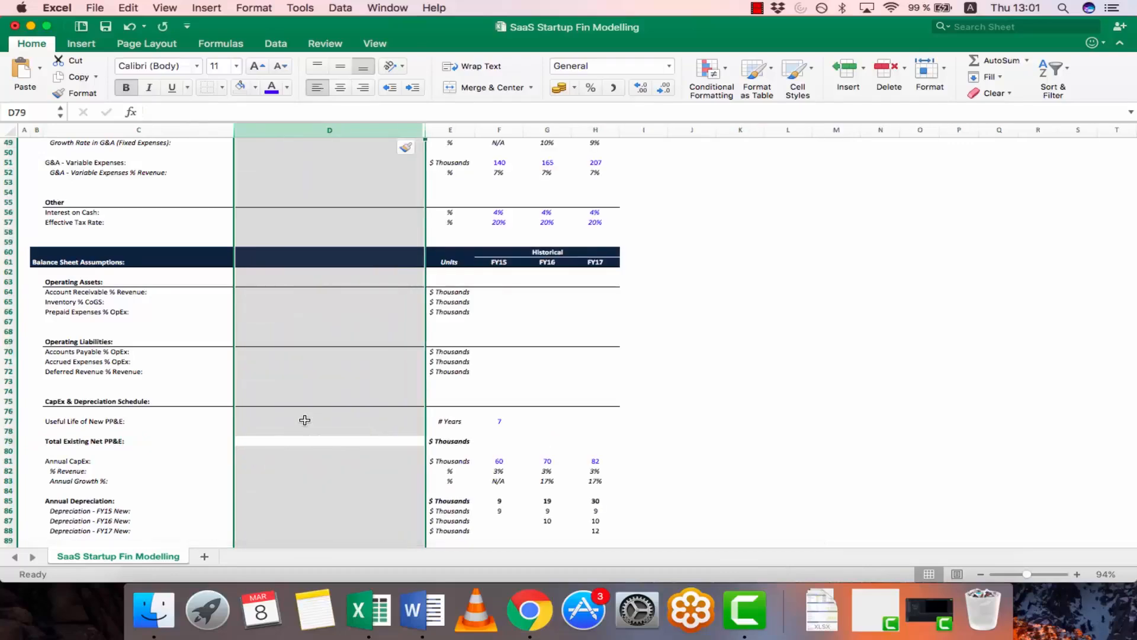
pyautogui.hotkey('ctrl', 'z')
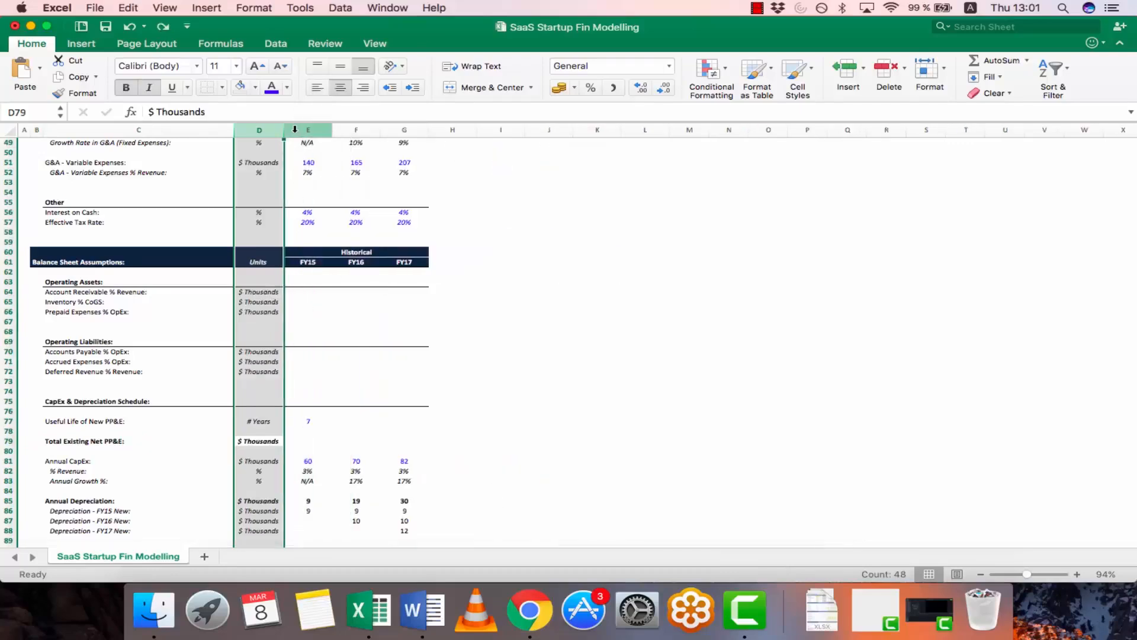
# Insert a blank column E between the Units column and the FY15 column
pyautogui.click(297, 130)
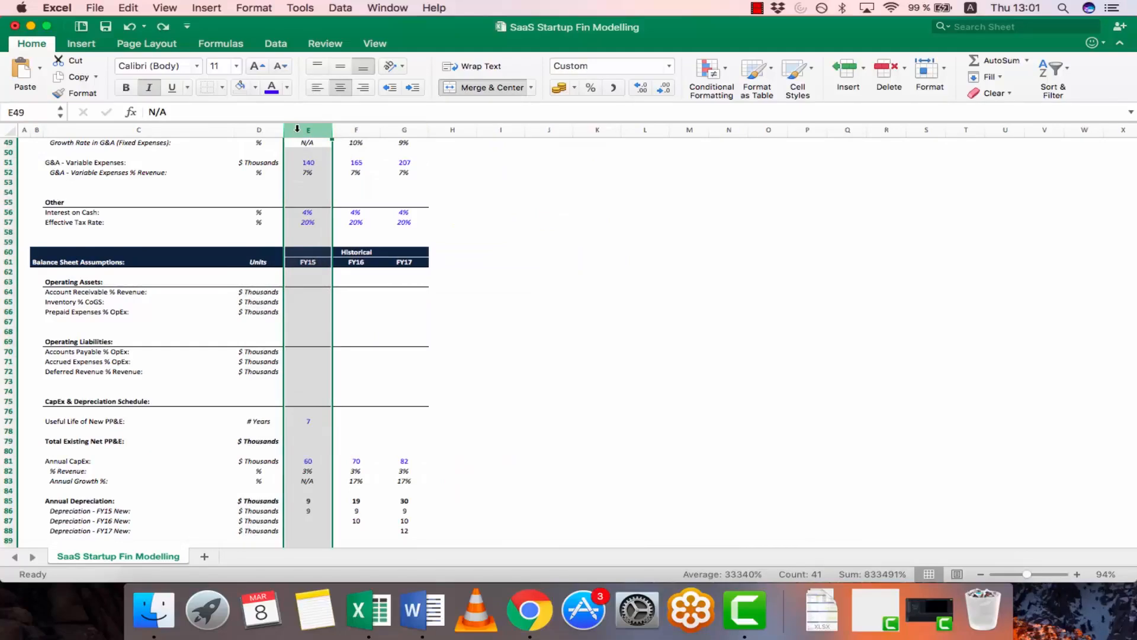
pyautogui.hotkey('ctrl', 'shift', '=')
pyautogui.click(313, 443)
pyautogui.press('Down')
pyautogui.press('Down')
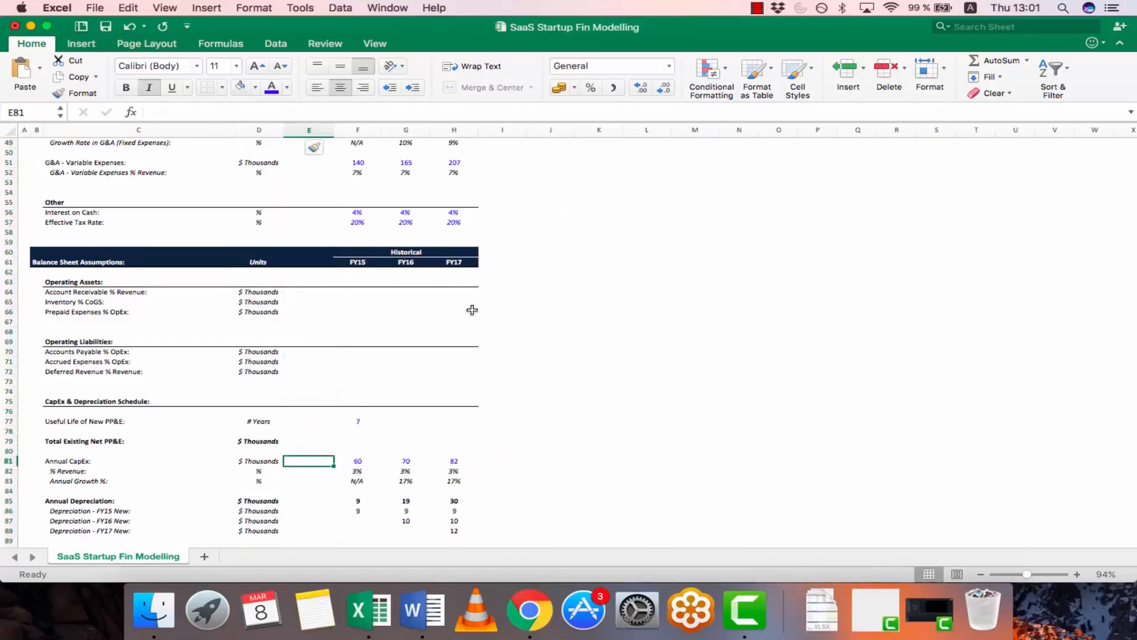
# Enter 0 in E81 of the new column as the opening value of Annual CapEx
pyautogui.press('Up')
pyautogui.press('Up')
pyautogui.write('0')
pyautogui.press('Escape')
pyautogui.press('Down')
pyautogui.press('Down')
pyautogui.press('Down')
pyautogui.press('Up')
pyautogui.write('0')
pyautogui.press('Return')
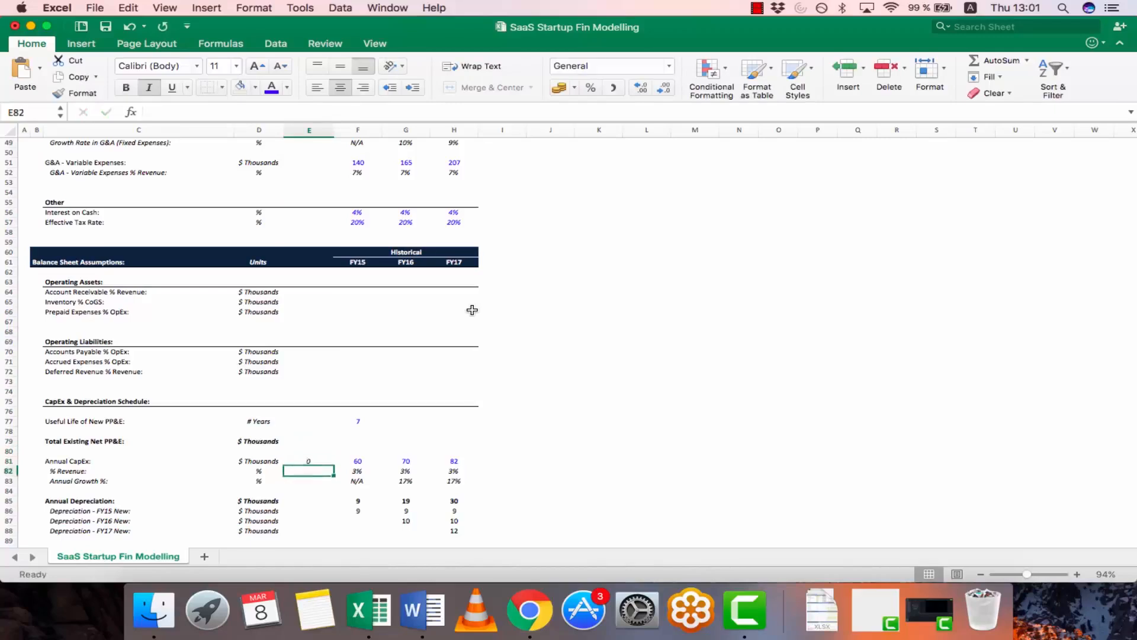
# Label the new column "Beg15" in header cell E61 of the Balance Sheet Assumptions
pyautogui.press('Up')
pyautogui.press('Up')
pyautogui.press('Up')
pyautogui.press('Up')
pyautogui.press('Up')
pyautogui.press('Up')
pyautogui.press('Up')
pyautogui.press('Up')
pyautogui.press('Up')
pyautogui.press('Up')
pyautogui.press('Up')
pyautogui.press('Up')
pyautogui.press('Up')
pyautogui.press('Up')
pyautogui.press('Up')
pyautogui.press('Up')
pyautogui.press('Up')
pyautogui.press('Up')
pyautogui.press('Up')
pyautogui.press('Up')
pyautogui.press('Up')
pyautogui.write('Be')
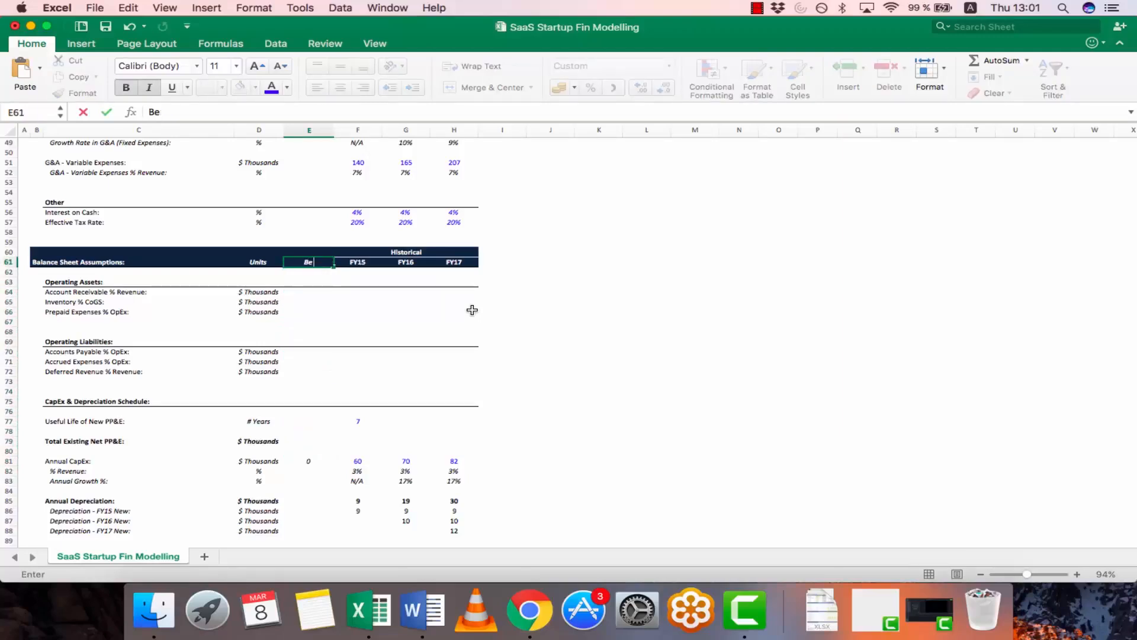
pyautogui.write('g15')
pyautogui.press('Return')
pyautogui.press('Up')
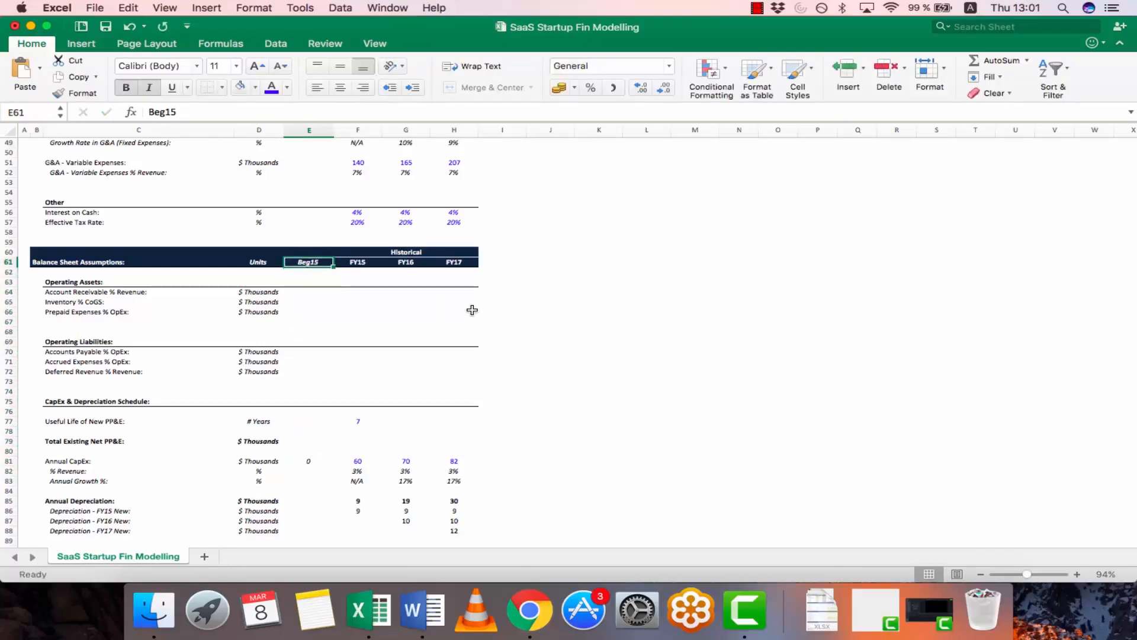
# Calculate the FY15 Total Existing Net PP&E in F79 with =E81+F81-F85
pyautogui.press('Down')
pyautogui.press('Down')
pyautogui.press('Down')
pyautogui.press('Down')
pyautogui.press('Down')
pyautogui.press('Down')
pyautogui.press('Down')
pyautogui.press('Down')
pyautogui.press('Down')
pyautogui.press('Down')
pyautogui.press('Down')
pyautogui.press('Down')
pyautogui.press('Down')
pyautogui.press('Down')
pyautogui.press('Down')
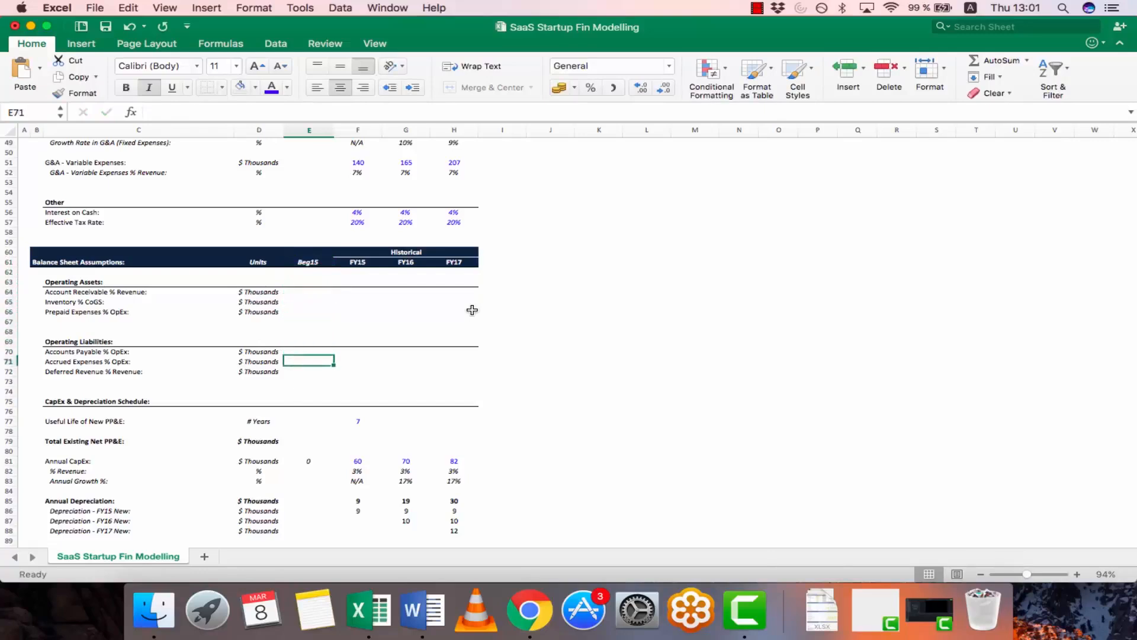
pyautogui.press('Down')
pyautogui.press('Down')
pyautogui.press('Down')
pyautogui.press('Down')
pyautogui.press('Down')
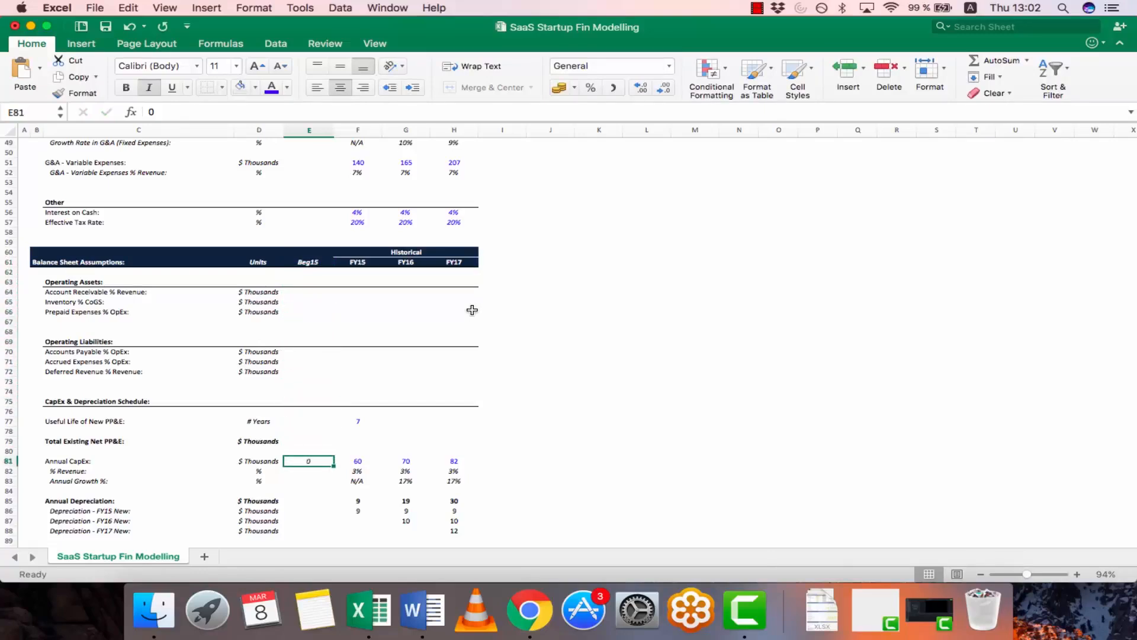
pyautogui.press('F2')
pyautogui.press('Escape')
pyautogui.press('Up')
pyautogui.press('Up')
pyautogui.press('Right')
pyautogui.write('=')
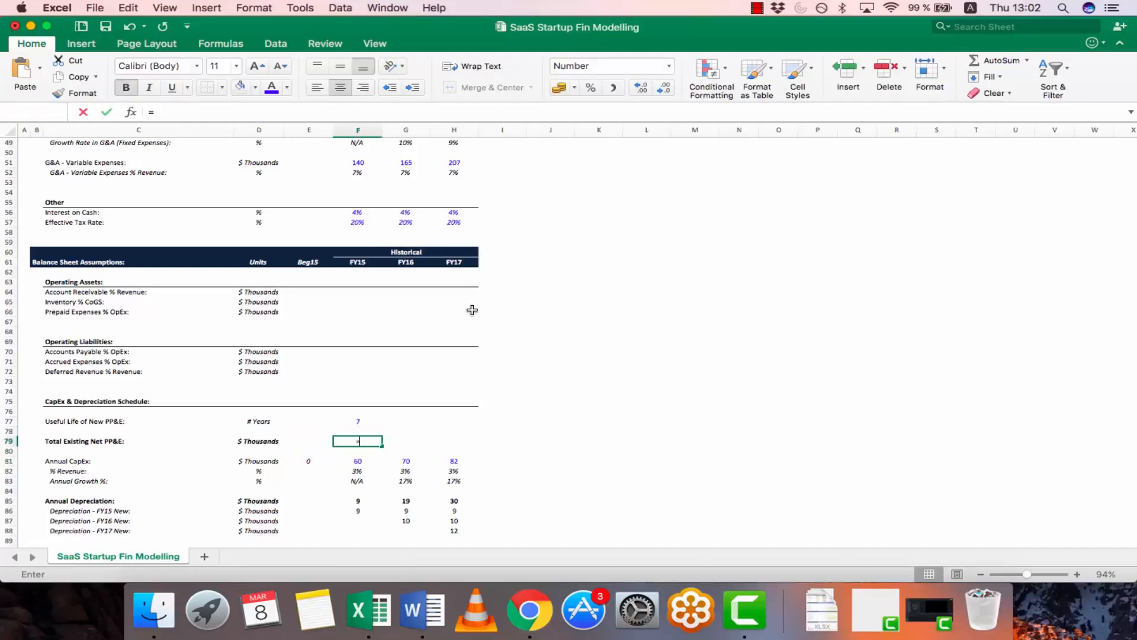
pyautogui.press('Down')
pyautogui.press('Down')
pyautogui.press('Left')
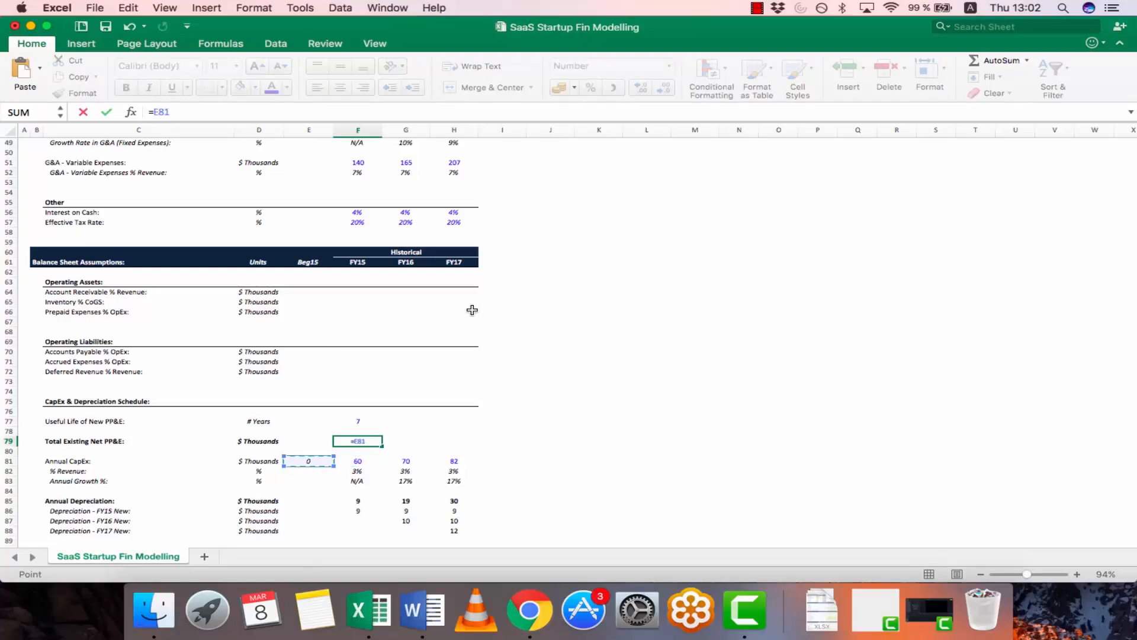
pyautogui.write('+')
pyautogui.press('Right')
pyautogui.press('Down')
pyautogui.press('Left')
pyautogui.press('Down')
pyautogui.write('-')
pyautogui.press('Down')
pyautogui.press('Down')
pyautogui.press('Down')
pyautogui.press('Down')
pyautogui.press('Down')
pyautogui.press('Down')
pyautogui.press('Return')
# Copy the Total Existing Net PP&E formula from F79 across to G79:H79
pyautogui.press('Up')
pyautogui.press('super+c')
pyautogui.hotkey('shift', 'Right')
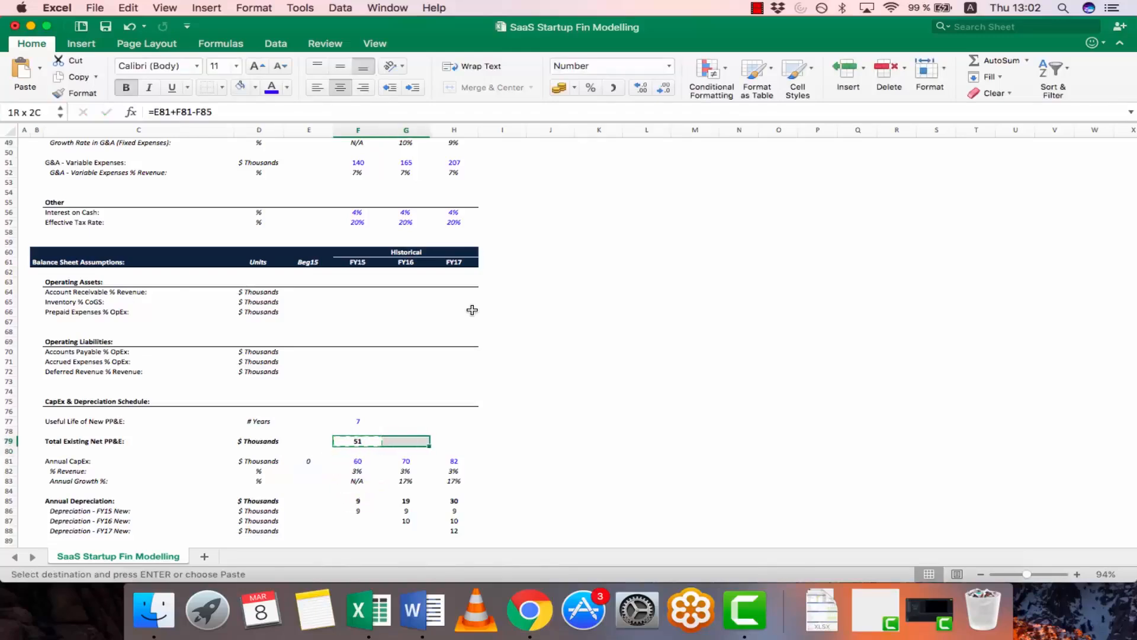
pyautogui.hotkey('shift', 'Right')
pyautogui.press('super+v')
# Examine the cell references in the Total Existing Net PP&E formulas in G79 and F79
pyautogui.hotkey('shift', 'Left')
pyautogui.hotkey('shift', 'Left')
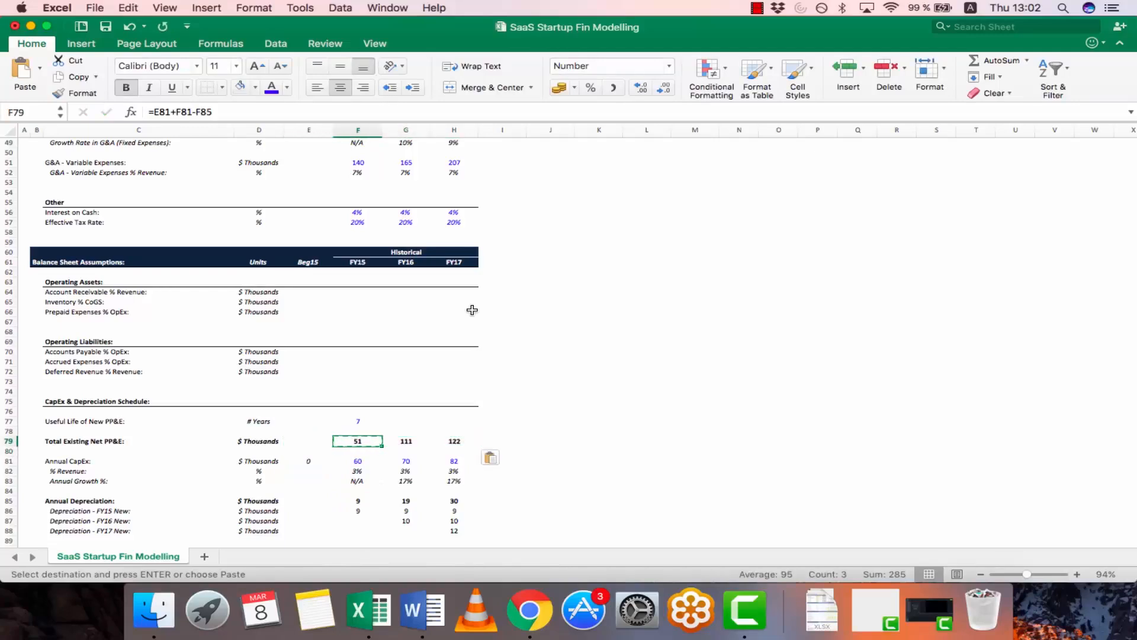
pyautogui.press('Right')
pyautogui.hotkey('ctrl', 'u')
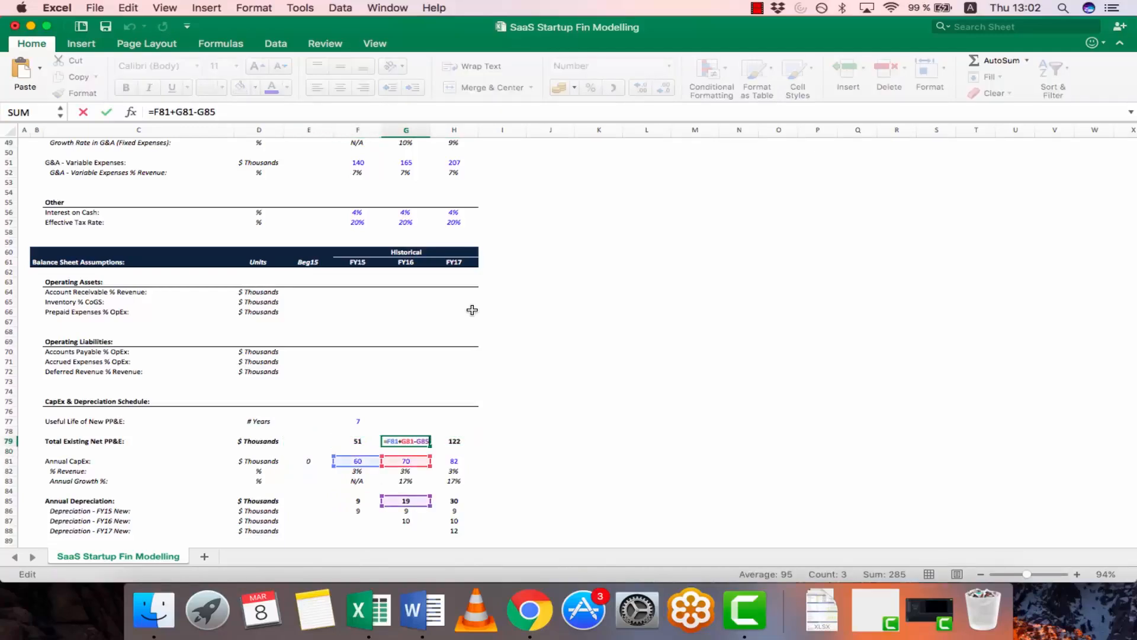
pyautogui.press('Escape')
pyautogui.press('Left')
pyautogui.hotkey('ctrl', 'u')
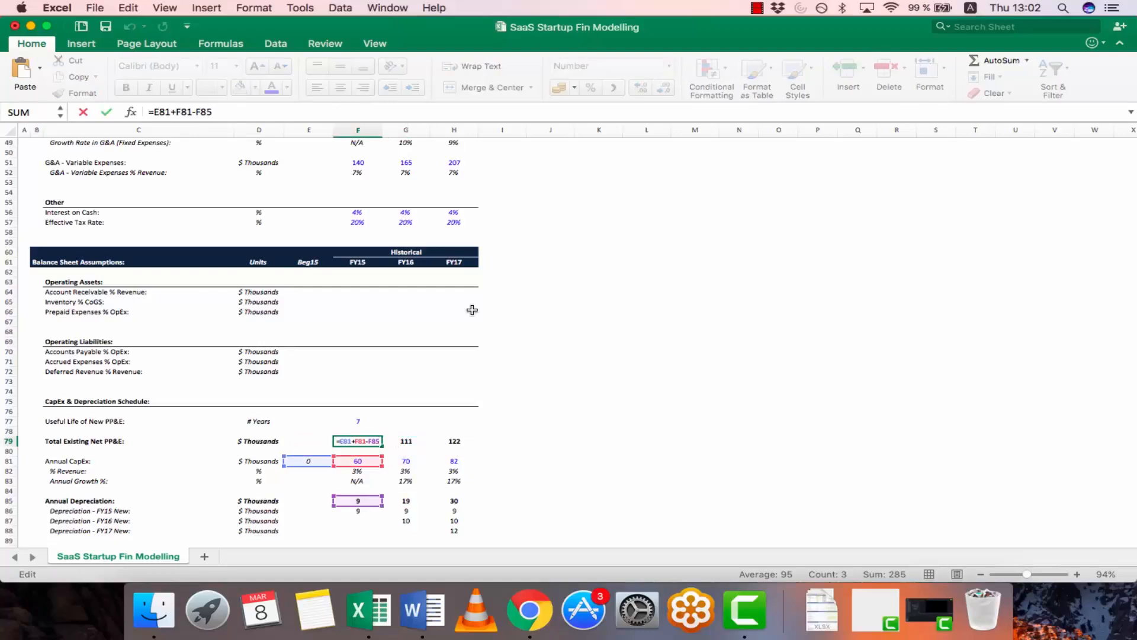
pyautogui.press('Escape')
# Enter 0 in E79 as the opening Total Existing Net PP&E, and clear the value in E81
pyautogui.press('Left')
pyautogui.write('0')
pyautogui.press('Return')
pyautogui.press('Down')
# Re-enter the FY15 Total Existing Net PP&E formula in F79 as =E79*F81-F85
pyautogui.press('Up')
pyautogui.press('Up')
pyautogui.press('Right')
pyautogui.write('=')
pyautogui.press('Left')
pyautogui.write('*')
pyautogui.press('Down')
pyautogui.press('Down')
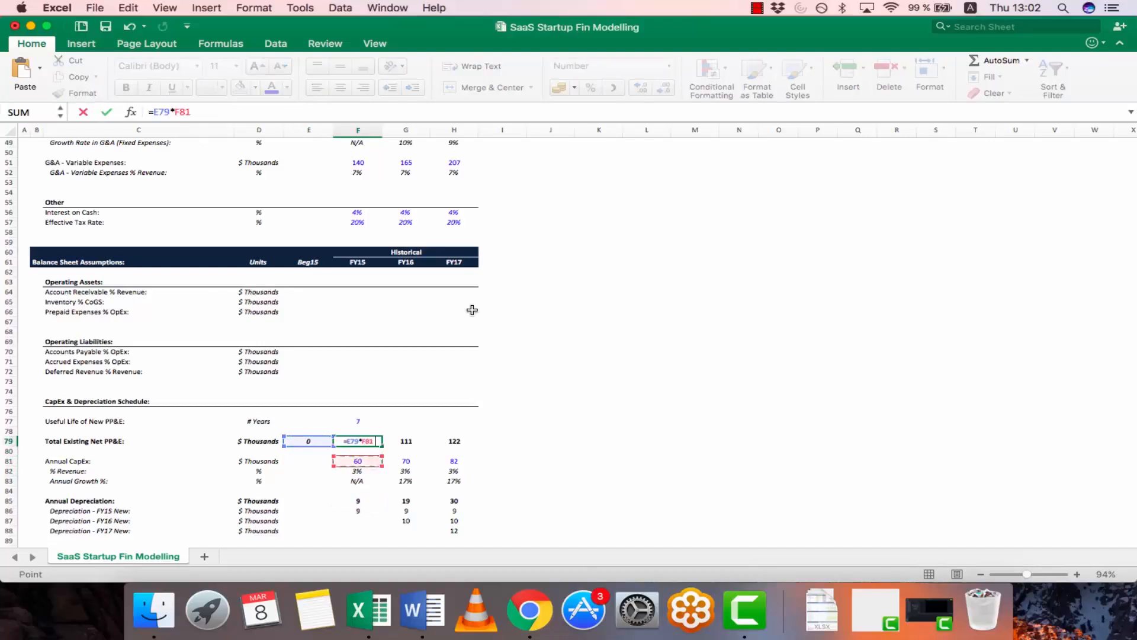
pyautogui.write('-')
pyautogui.press('Down')
pyautogui.press('Down')
pyautogui.press('Down')
pyautogui.press('Down')
pyautogui.press('Down')
pyautogui.press('Down')
pyautogui.press('Return')
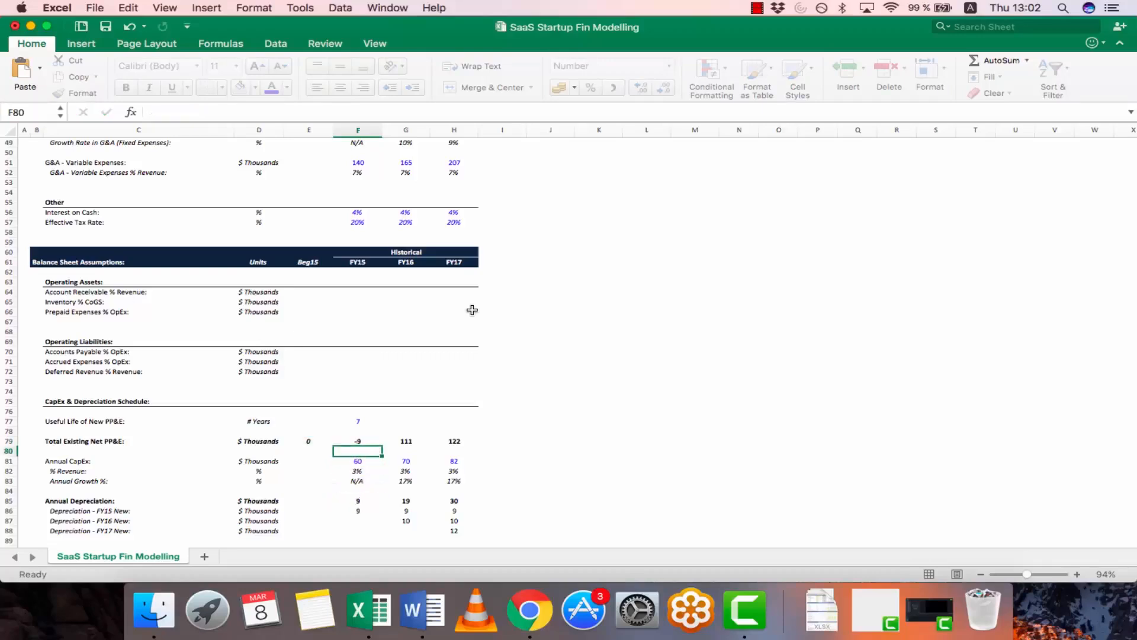
# Replace the multiplication sign in the F79 formula with a plus, making it =E79+F81-F85
pyautogui.press('Up')
pyautogui.press('F2')
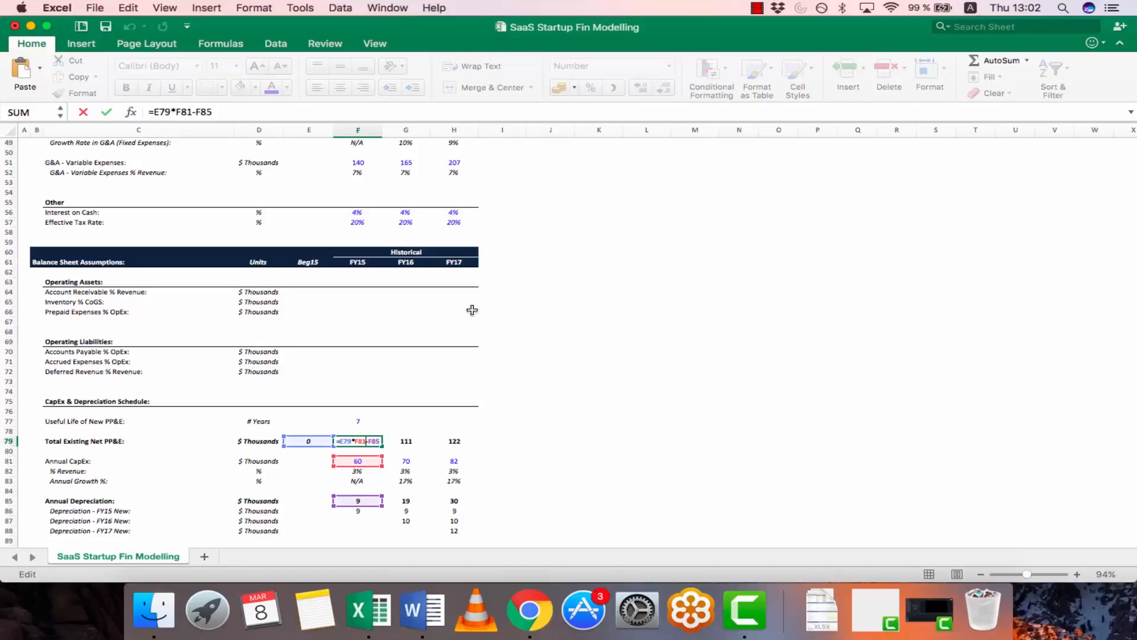
pyautogui.press('Left')
pyautogui.press('Left')
pyautogui.press('Left')
pyautogui.press('Left')
pyautogui.press('Left')
pyautogui.press('Left')
pyautogui.press('Left')
pyautogui.press('BackSpace')
pyautogui.write('+')
pyautogui.press('Return')
# Copy the corrected Total Existing Net PP&E formula from F79 across to G79:H79 and check the references in H79
pyautogui.press('Up')
pyautogui.hotkey('ctrl', 'c')
pyautogui.hotkey('shift', 'Right')
pyautogui.hotkey('shift', 'Right')
pyautogui.hotkey('ctrl', 'v')
pyautogui.press('Escape')
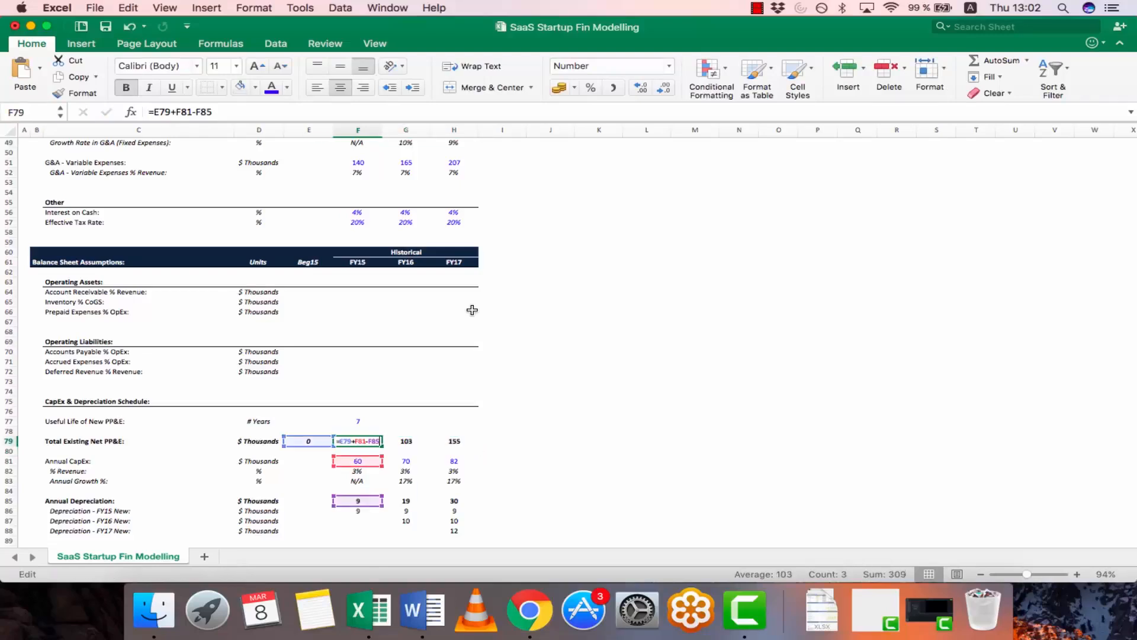
pyautogui.press('Right')
pyautogui.press('Right')
pyautogui.press('F2')
pyautogui.press('Escape')
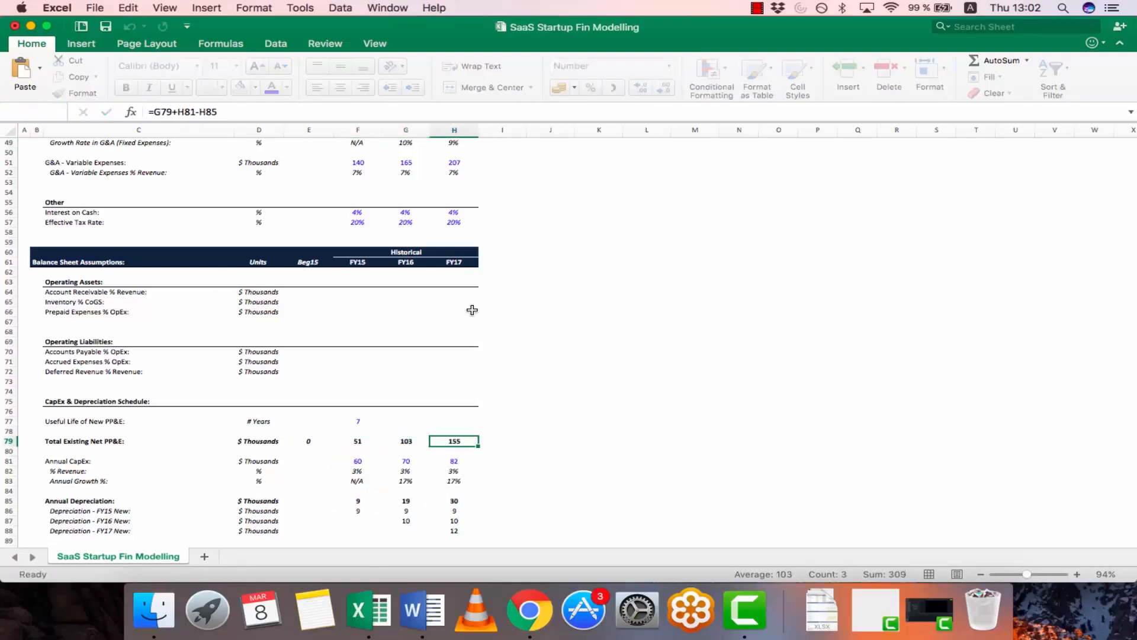
# Copy the "Depreciation - FY17 New:" label from C88 into the five cells C89:C93
pyautogui.press('Right')
pyautogui.press('Down')
pyautogui.press('Down')
pyautogui.press('Down')
pyautogui.press('Down')
pyautogui.press('Down')
pyautogui.press('Down')
pyautogui.press('Down')
pyautogui.press('Down')
pyautogui.press('Down')
pyautogui.press('Down')
pyautogui.press('Down')
pyautogui.press('Down')
pyautogui.press('Down')
pyautogui.press('Down')
pyautogui.press('Down')
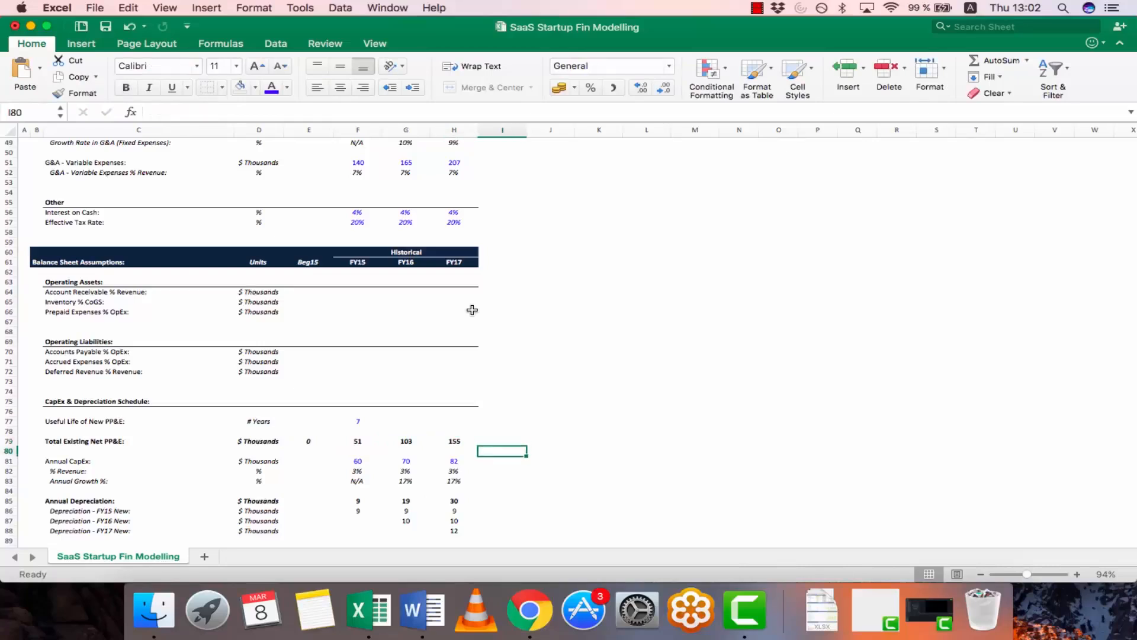
pyautogui.press('Left')
pyautogui.press('Left')
pyautogui.press('Left')
pyautogui.press('Left')
pyautogui.press('Left')
pyautogui.press('Left')
pyautogui.press('Left')
pyautogui.press('Left')
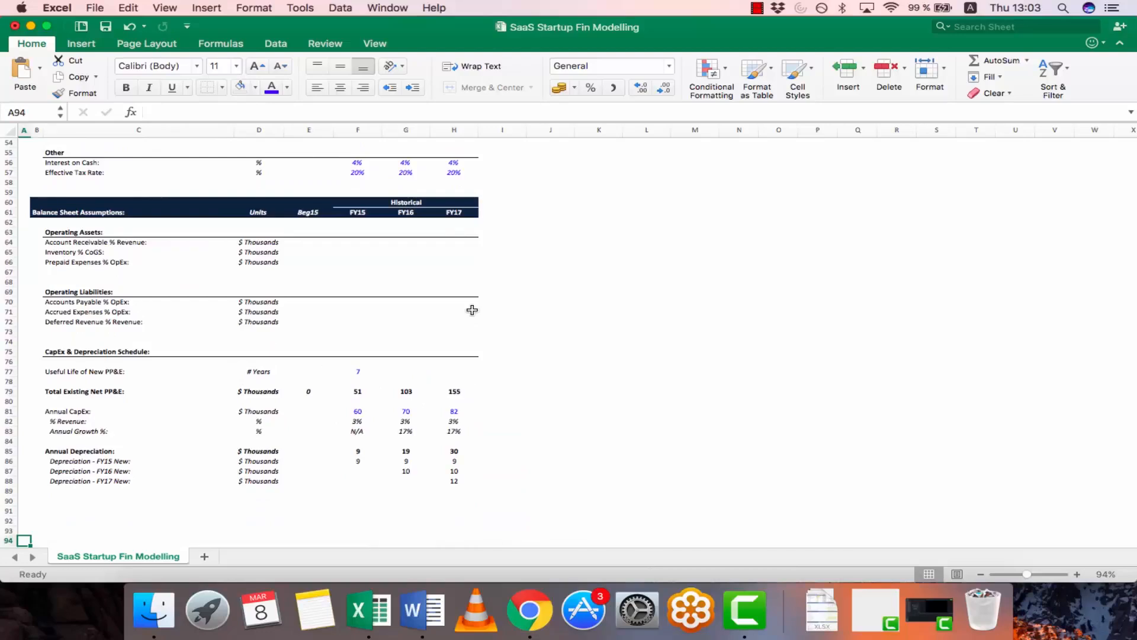
pyautogui.press('Up')
pyautogui.press('Up')
pyautogui.press('Up')
pyautogui.press('Up')
pyautogui.press('Right')
pyautogui.press('Right')
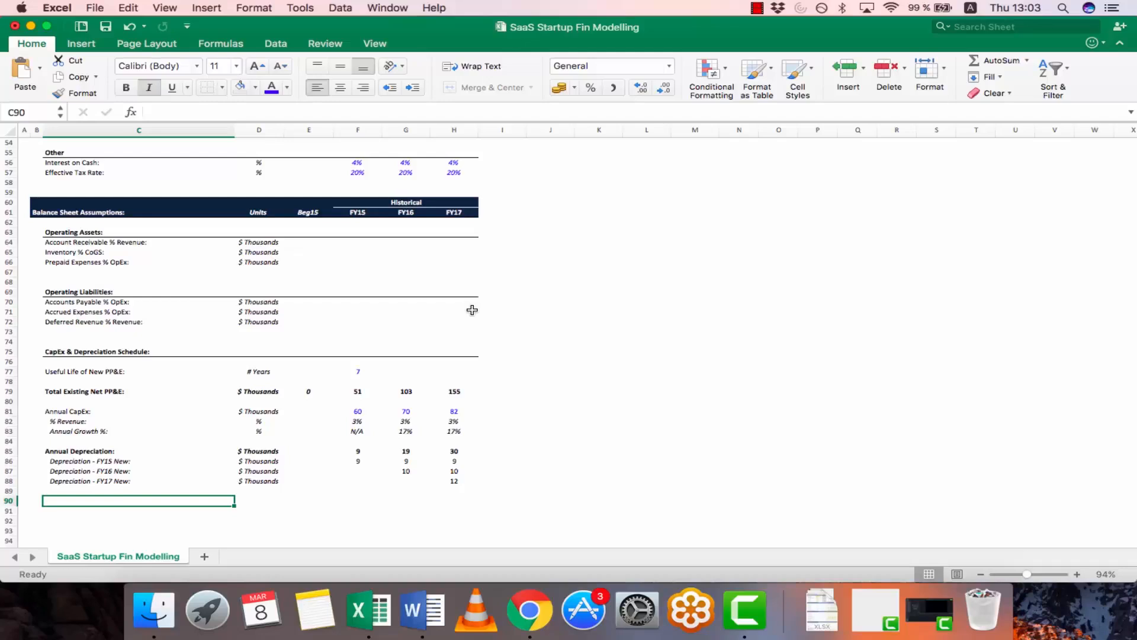
pyautogui.press('Up')
pyautogui.press('Up')
pyautogui.press('cmd+c')
pyautogui.press('Down')
pyautogui.hotkey('shift', 'Down')
pyautogui.hotkey('shift', 'Down')
pyautogui.hotkey('shift', 'Down')
pyautogui.hotkey('shift', 'Down')
pyautogui.hotkey('shift', 'Up')
pyautogui.hotkey('shift', 'Up')
pyautogui.hotkey('shift', 'Up')
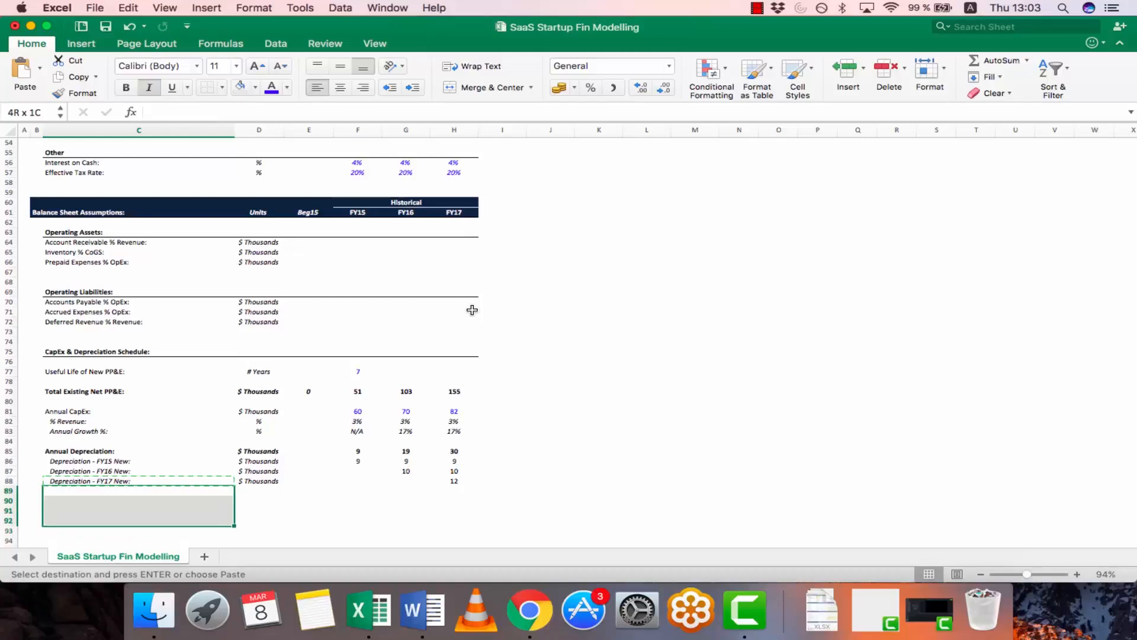
pyautogui.hotkey('shift', 'Down')
pyautogui.hotkey('shift', 'Down')
pyautogui.hotkey('shift', 'Down')
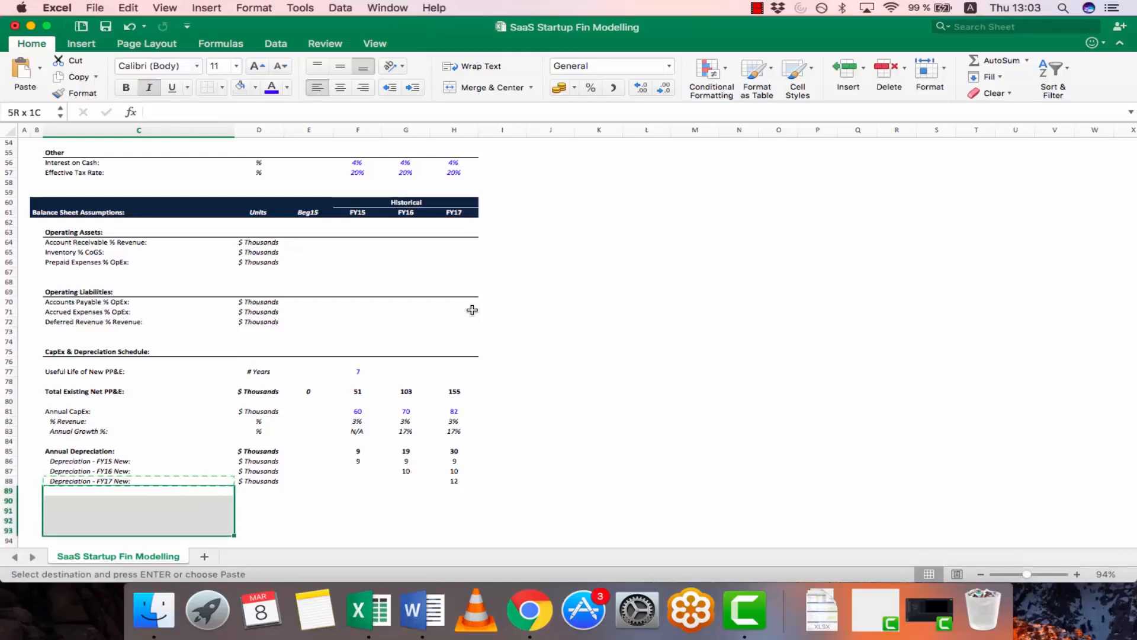
pyautogui.press('Return')
pyautogui.press('Down')
pyautogui.press('Down')
pyautogui.press('Down')
pyautogui.press('Down')
pyautogui.press('Down')
pyautogui.press('Up')
pyautogui.press('Up')
pyautogui.press('Up')
pyautogui.press('Up')
pyautogui.press('Up')
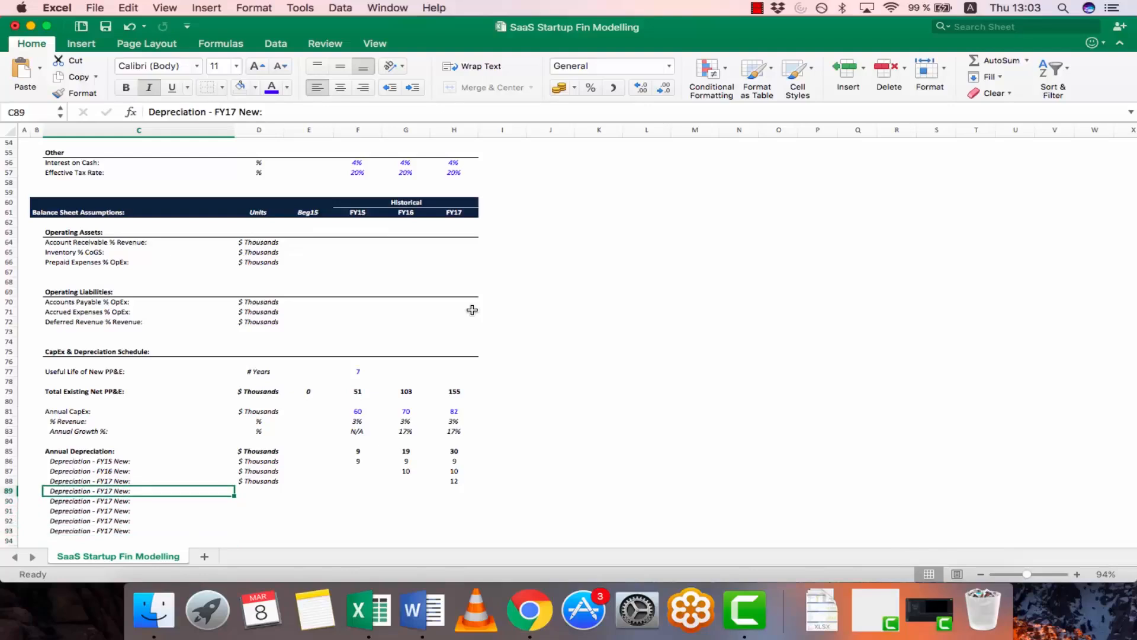
pyautogui.press('Down')
pyautogui.press('Down')
pyautogui.press('Down')
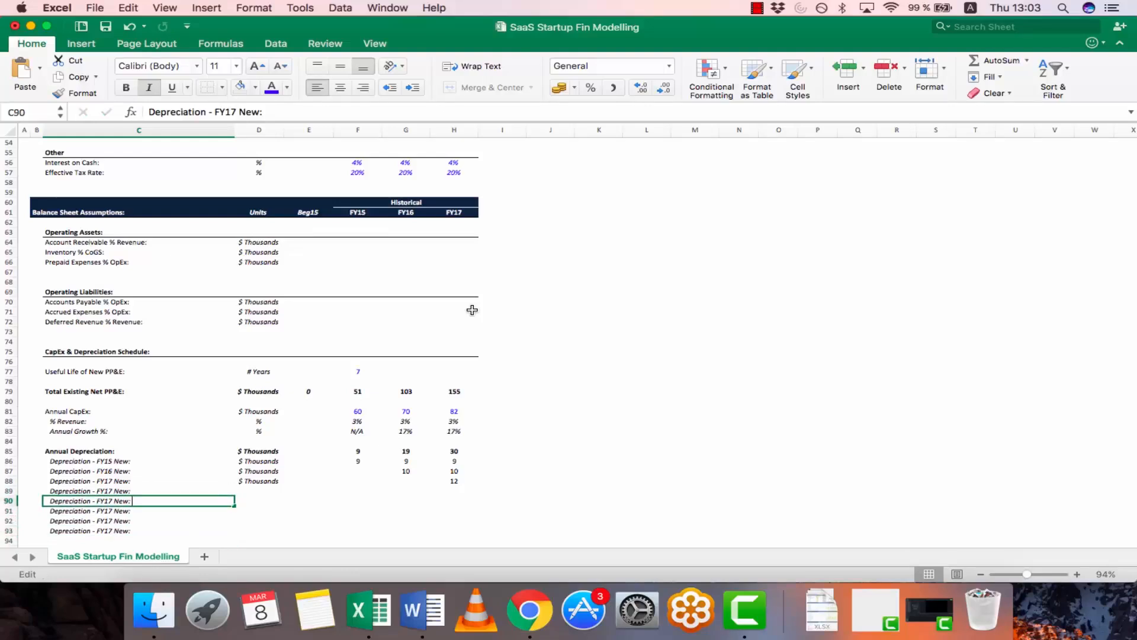
# Change the label in C89 to "Depreciation - FY18 New:"
pyautogui.press('Up')
pyautogui.press('Up')
pyautogui.press('Up')
pyautogui.press('F2')
pyautogui.press('Left')
pyautogui.press('Left')
pyautogui.press('Left')
pyautogui.press('Left')
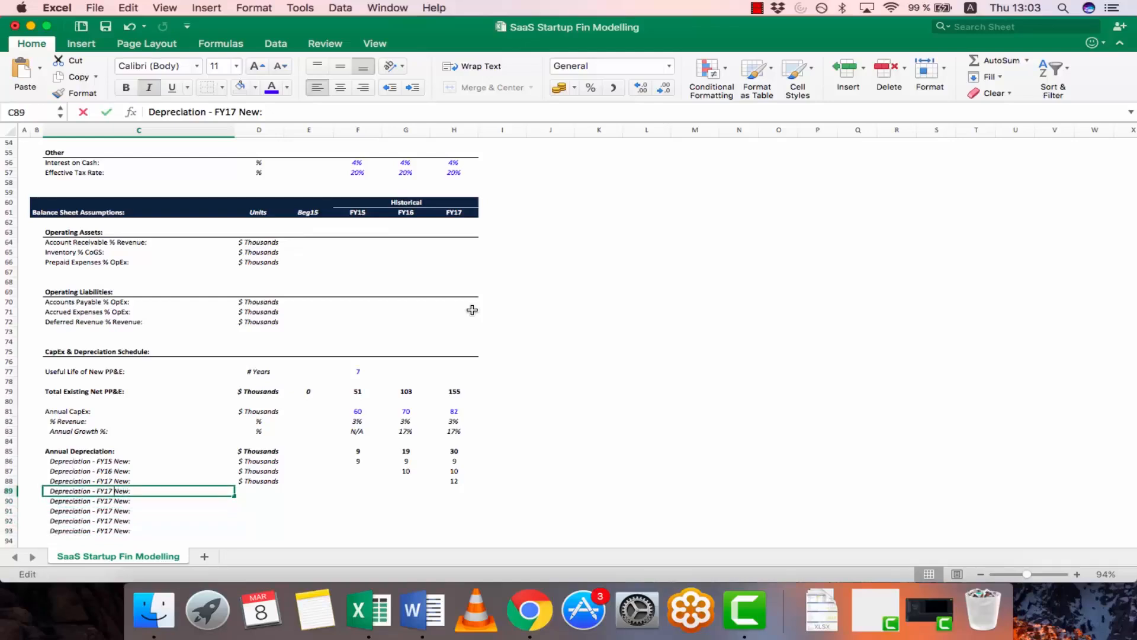
pyautogui.press('BackSpace')
pyautogui.write('8')
pyautogui.press('Return')
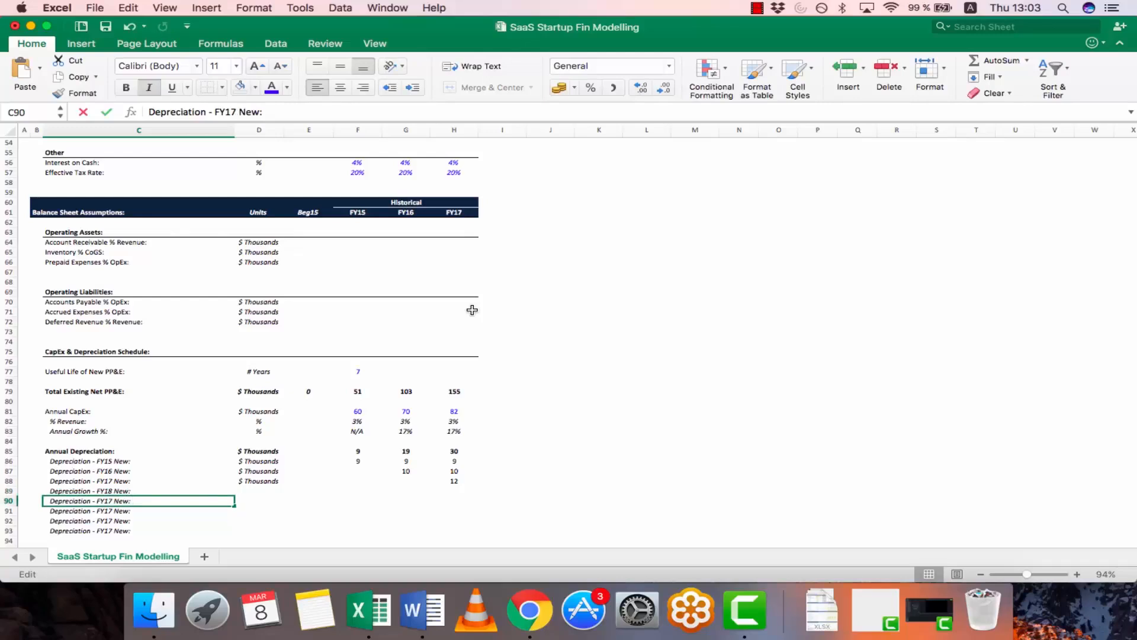
# Change the label in C90 to "Depreciation - FY19 New:"
pyautogui.press('F2')
pyautogui.press('Left')
pyautogui.press('Left')
pyautogui.press('Left')
pyautogui.press('Left')
pyautogui.press('Left')
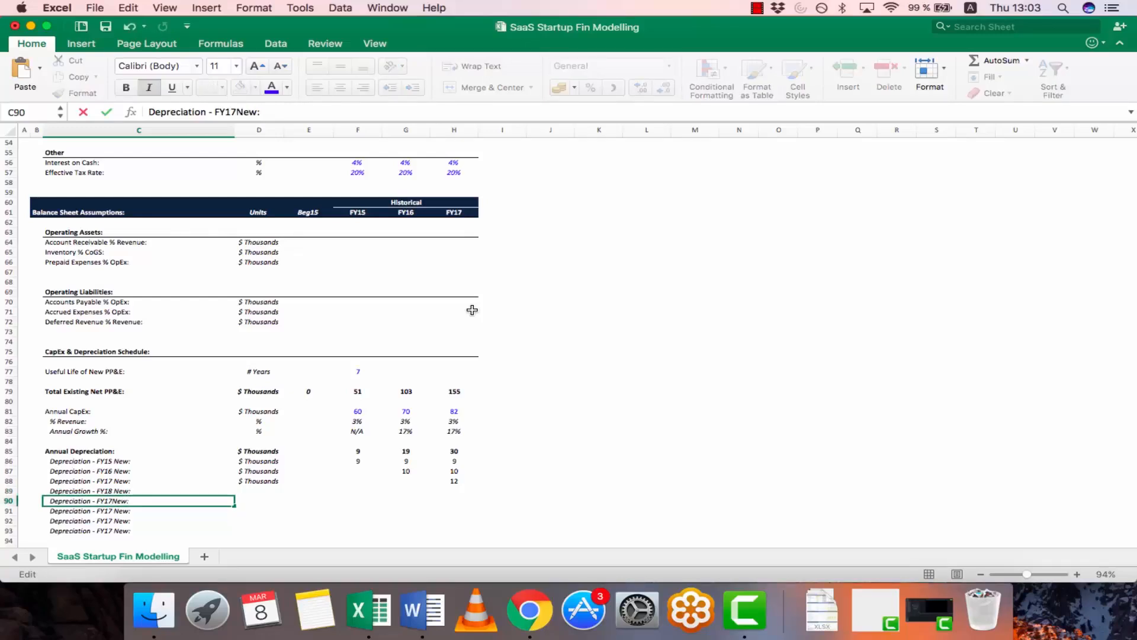
pyautogui.press('BackSpace')
pyautogui.write('9')
pyautogui.press('Return')
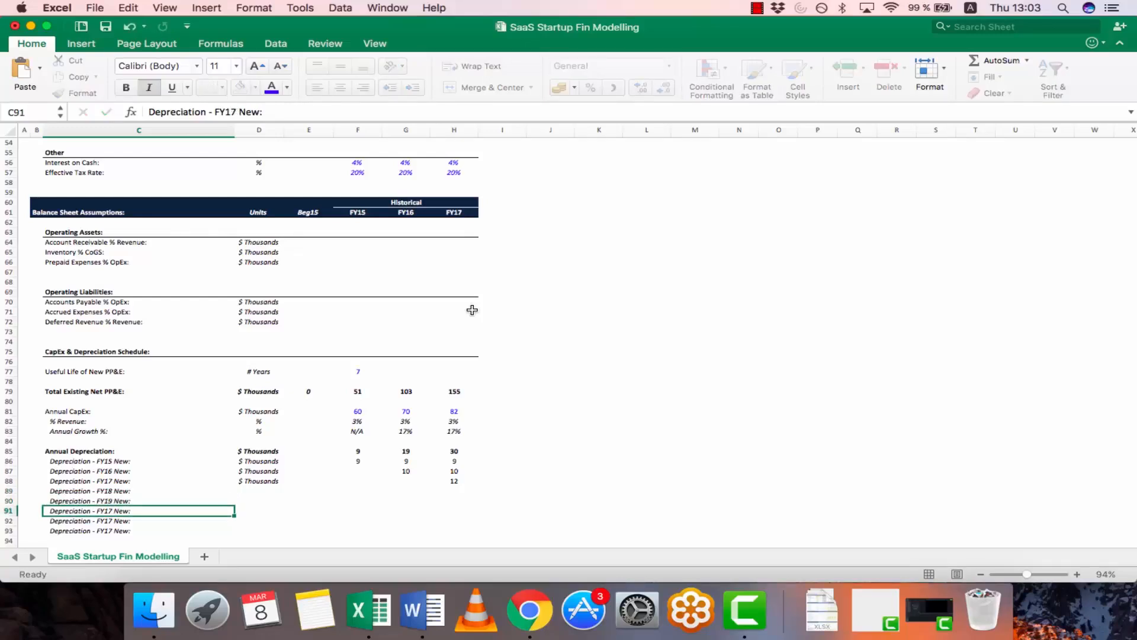
# Change the label in C91 to "Depreciation - FY20 New:"
pyautogui.press('F2')
pyautogui.press('Left')
pyautogui.press('Left')
pyautogui.press('Left')
pyautogui.press('Left')
pyautogui.press('Left')
pyautogui.press('BackSpace')
pyautogui.press('BackSpace')
pyautogui.write('20')
pyautogui.press('Return')
# Change the label in C92 to "Depreciation - FY21 New:"
pyautogui.press('F2')
pyautogui.press('Left')
pyautogui.press('Left')
pyautogui.press('Left')
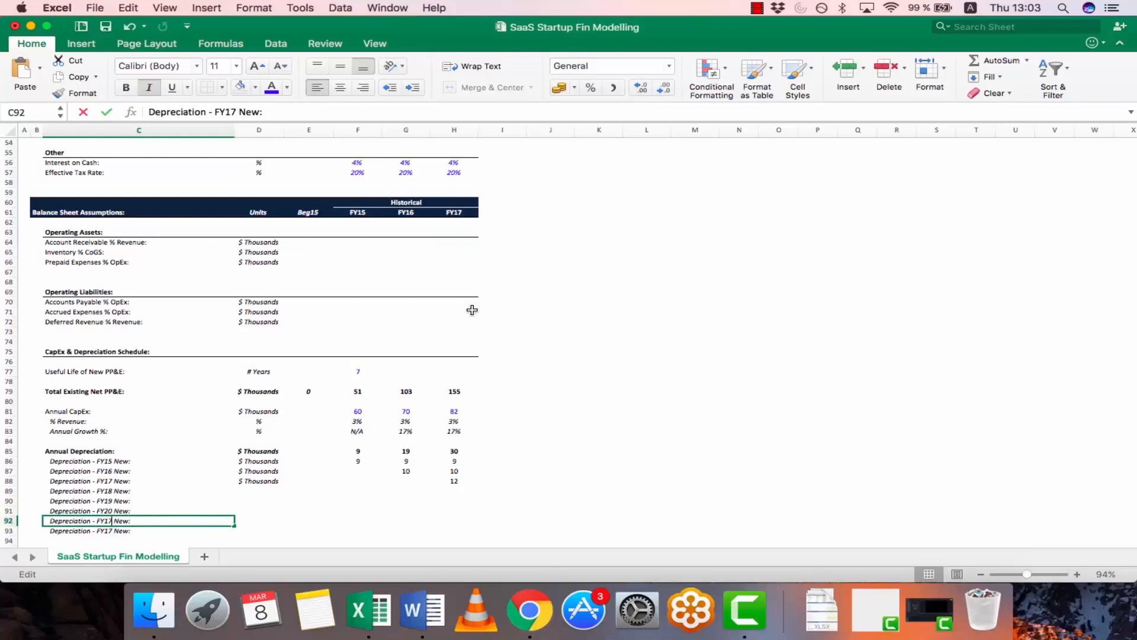
pyautogui.press('BackSpace')
pyautogui.press('BackSpace')
pyautogui.write('21')
pyautogui.press('Return')
# Change the label in C93 to "Depreciation - FY22 New:"
pyautogui.press('F2')
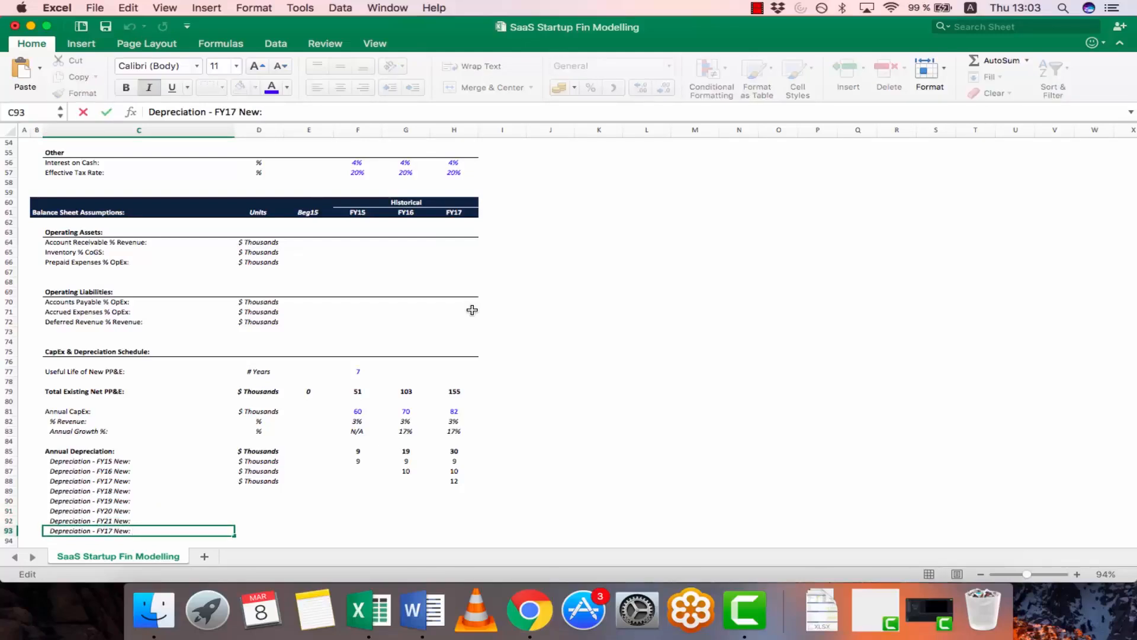
pyautogui.press('BackSpace')
pyautogui.press('BackSpace')
pyautogui.write('22')
pyautogui.press('Return')
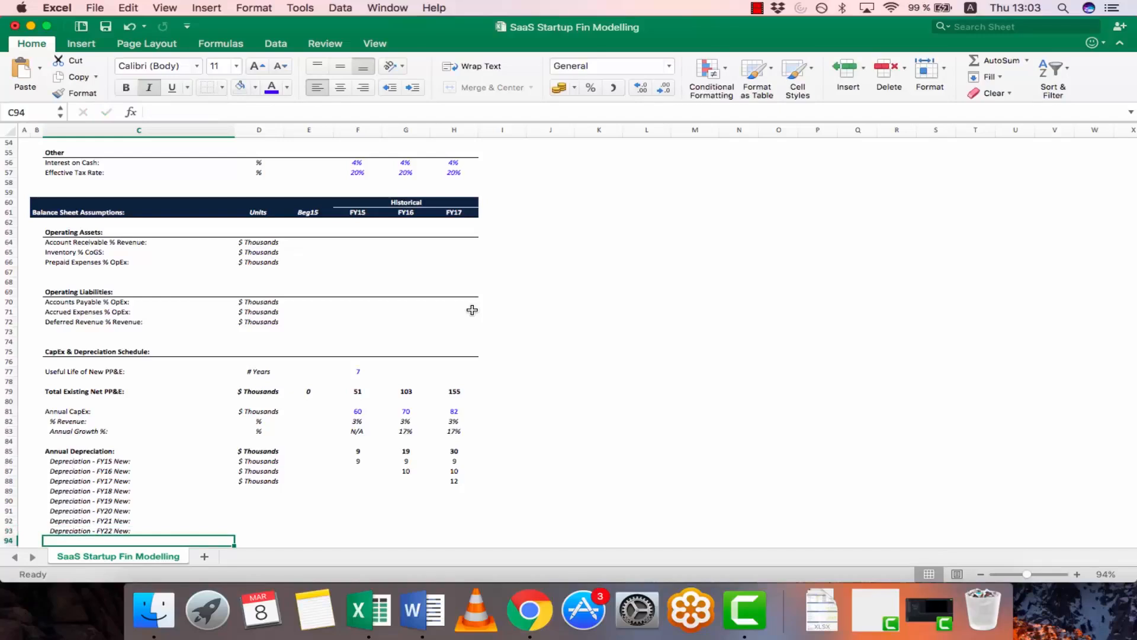
# Copy the CapEx & Depreciation Schedule header row C75:H75 to row 96, below the depreciation lines
pyautogui.press('Up')
pyautogui.press('Up')
pyautogui.press('Up')
pyautogui.press('Up')
pyautogui.press('Up')
pyautogui.press('Up')
pyautogui.press('Up')
pyautogui.press('Up')
pyautogui.press('Up')
pyautogui.press('Up')
pyautogui.press('Up')
pyautogui.press('Up')
pyautogui.press('Up')
pyautogui.press('Up')
pyautogui.press('Up')
pyautogui.press('Up')
pyautogui.press('Up')
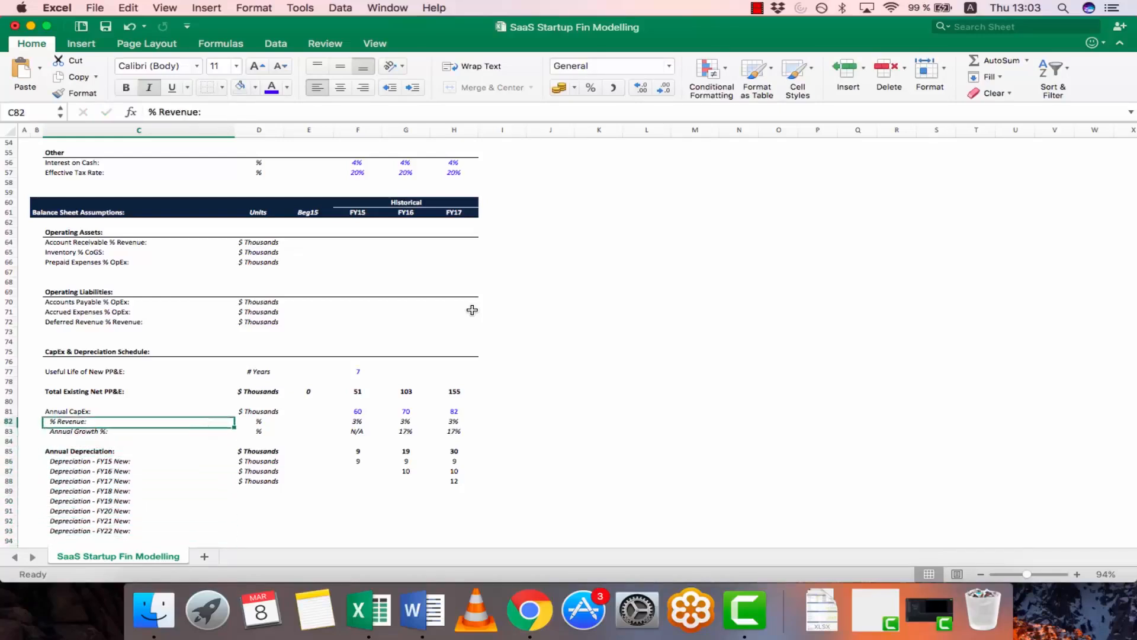
pyautogui.press('Up')
pyautogui.press('Up')
pyautogui.hotkey('shift', 'Right')
pyautogui.hotkey('shift', 'Right')
pyautogui.hotkey('shift', 'Right')
pyautogui.hotkey('shift', 'Right')
pyautogui.hotkey('shift', 'Right')
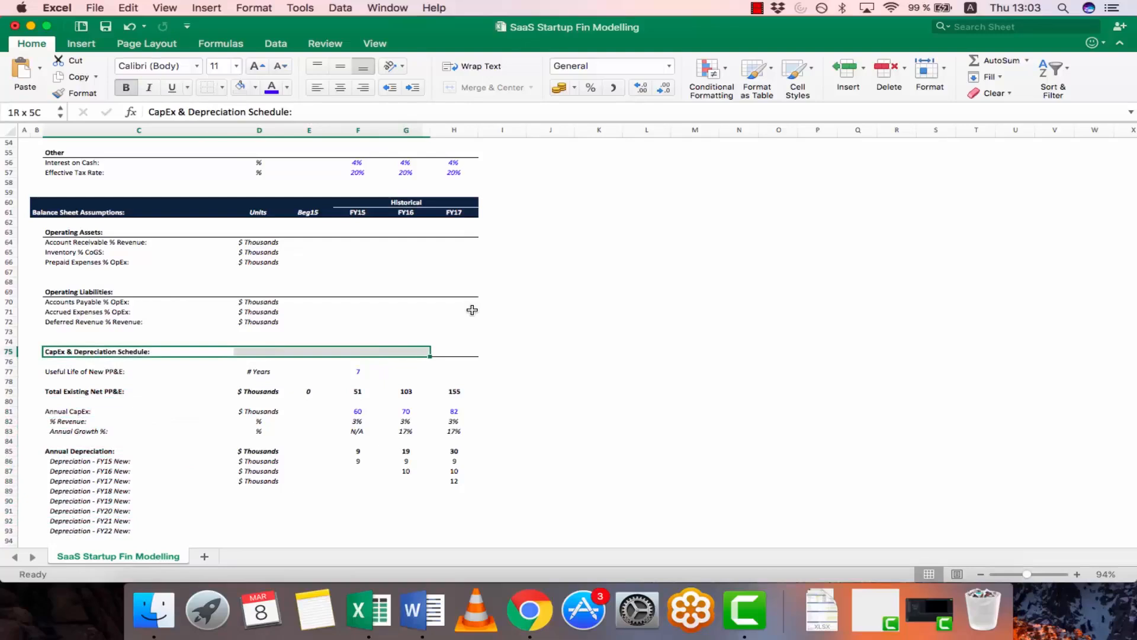
pyautogui.press('super+c')
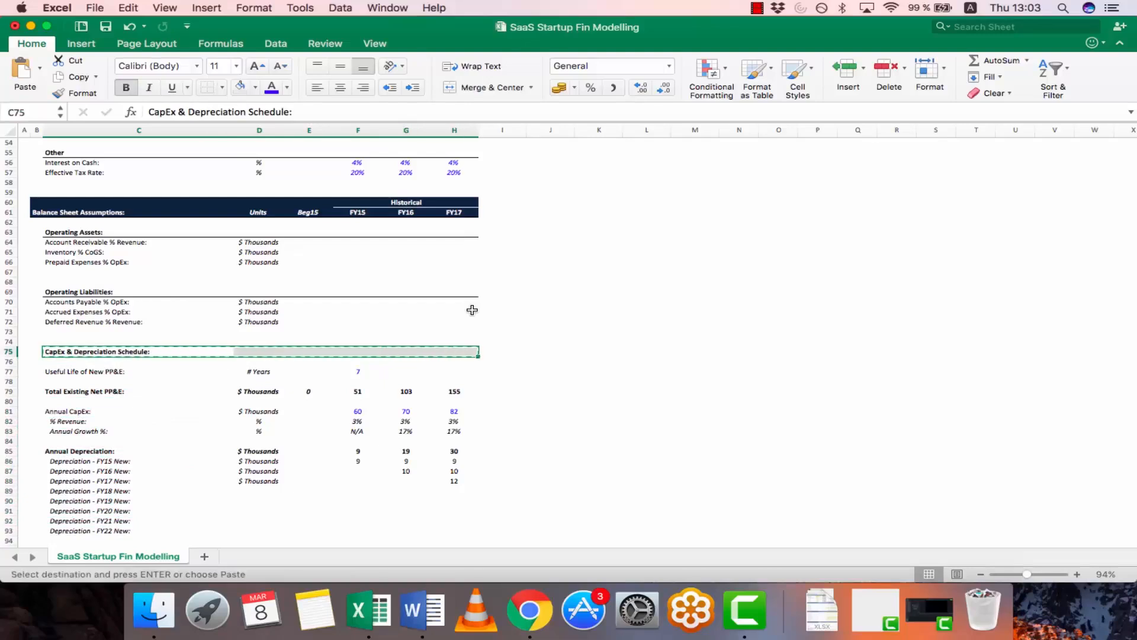
pyautogui.press('Down')
pyautogui.press('Down')
pyautogui.press('Down')
pyautogui.press('Down')
pyautogui.press('Down')
pyautogui.press('Down')
pyautogui.press('Down')
pyautogui.press('Down')
pyautogui.press('Down')
pyautogui.press('Down')
pyautogui.press('Down')
pyautogui.press('Down')
pyautogui.press('Down')
pyautogui.press('Down')
pyautogui.press('Down')
pyautogui.press('Down')
pyautogui.press('Down')
pyautogui.press('Down')
pyautogui.press('Down')
pyautogui.press('Down')
pyautogui.press('Down')
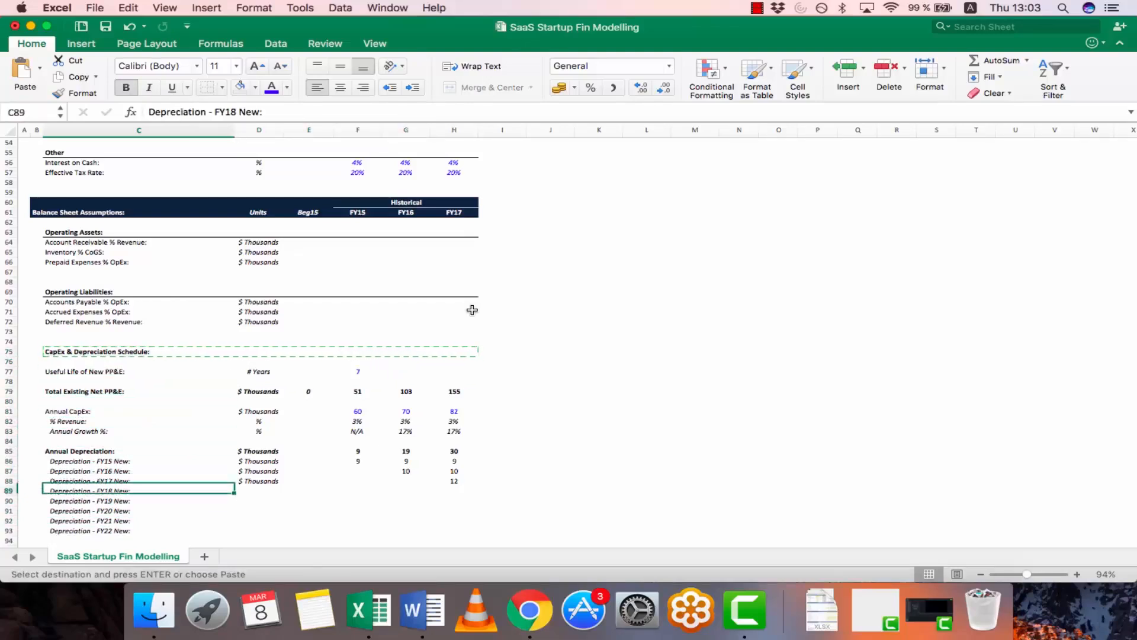
pyautogui.press('Up')
pyautogui.press('Up')
pyautogui.press('Down')
pyautogui.press('Down')
pyautogui.press('super+v')
pyautogui.press('Escape')
# Retitle the pasted section header in C96 as "Other Assumptions:"
pyautogui.write('Oth')
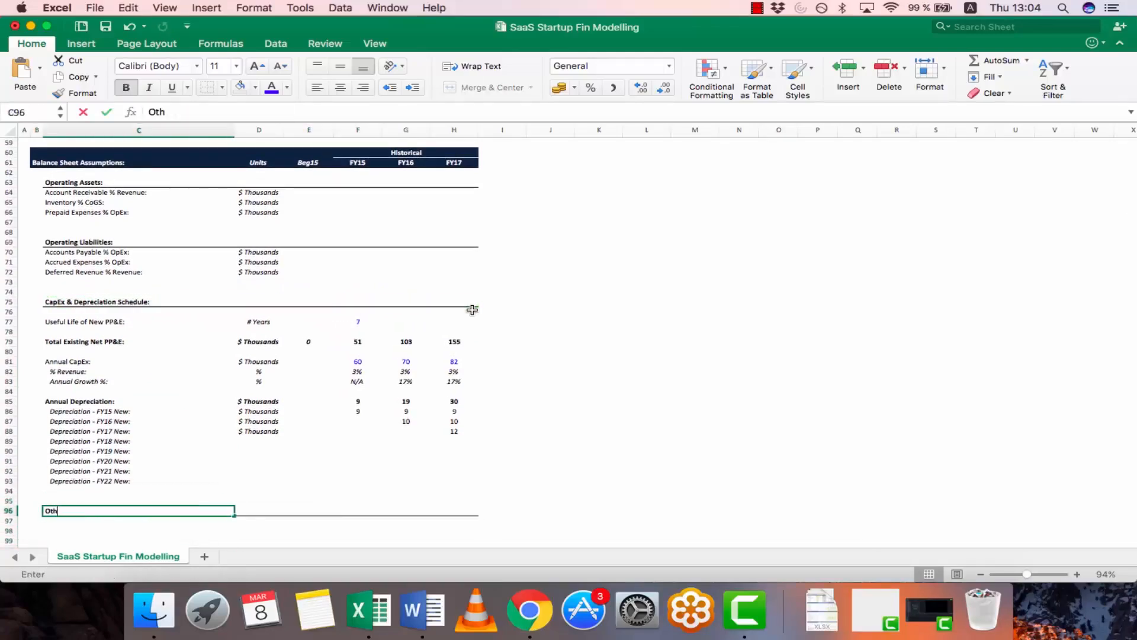
pyautogui.write('er Assumptions:')
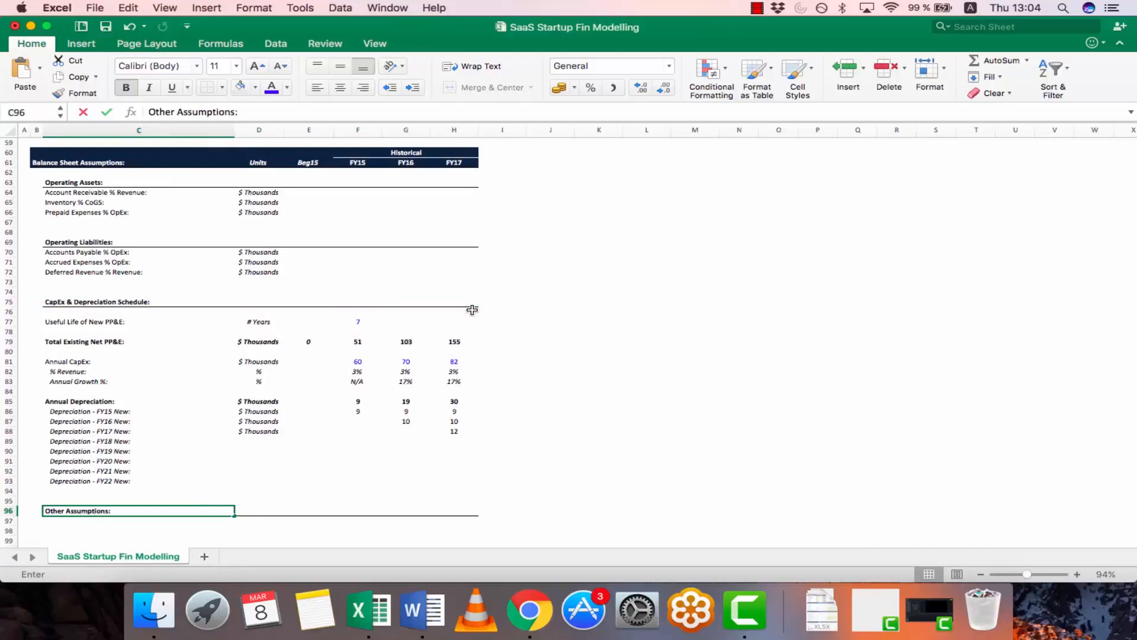
pyautogui.press('Return')
# Add the label "New Equity Issued by the Company:" in C97 under Other Assumptions
pyautogui.write('New Equity Issued by tht')
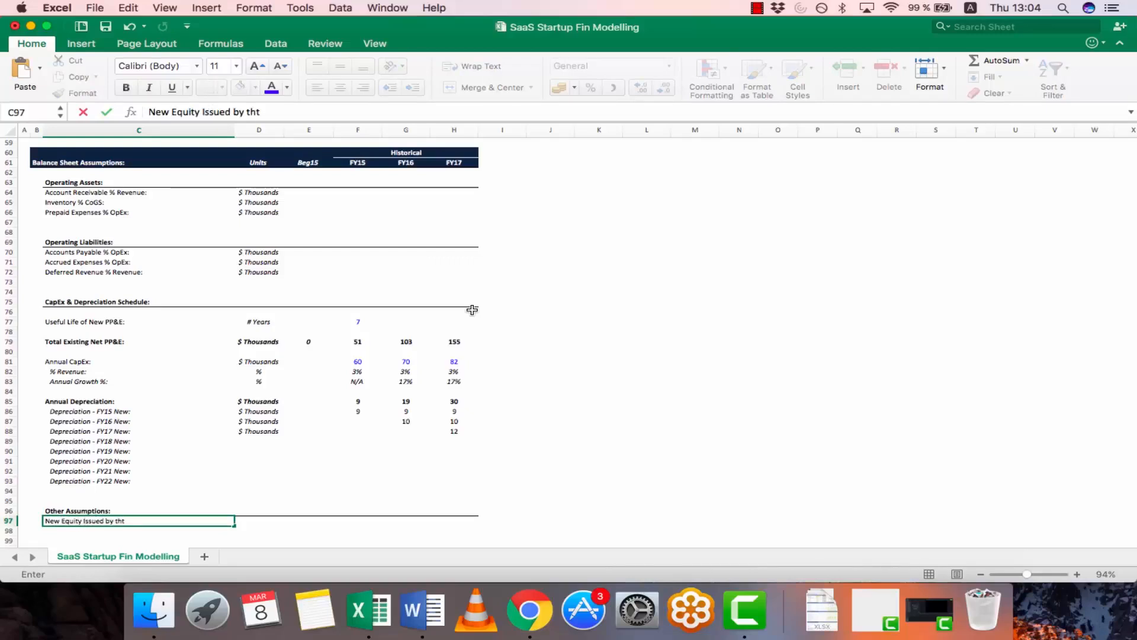
pyautogui.press('BackSpace')
pyautogui.write('e Company:')
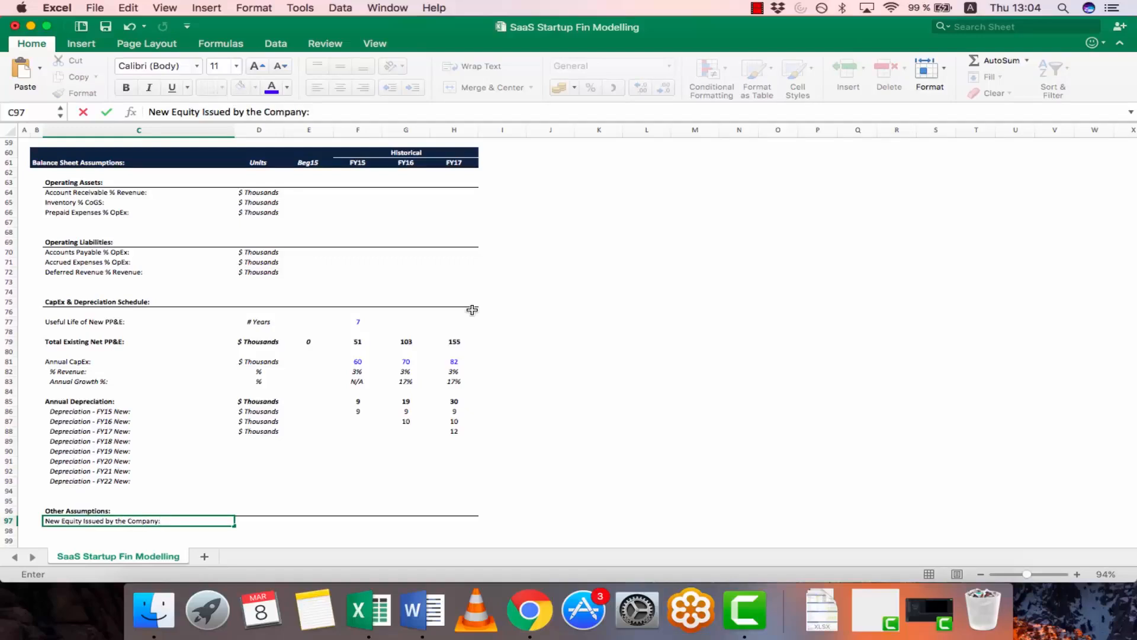
pyautogui.press('Return')
# Add the label "Long Term Investments (per year);" in C98
pyautogui.write('Lon')
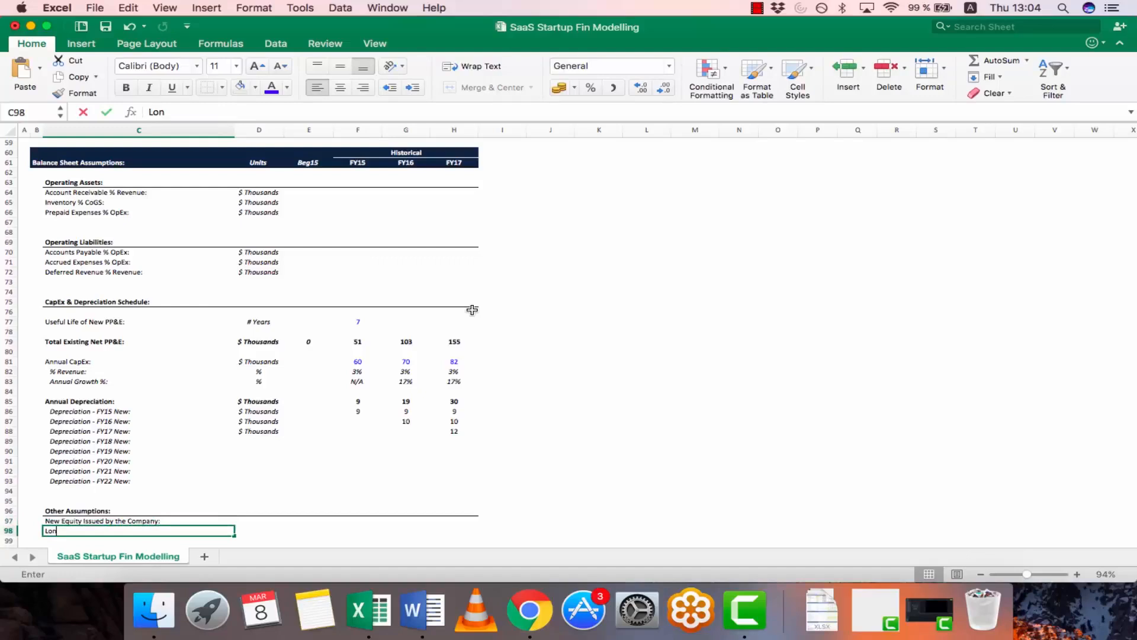
pyautogui.write('g')
pyautogui.write(' Term Investmen')
pyautogui.write('ts (per year')
pyautogui.write('):')
pyautogui.press('Return')
# Add the labels "Incerease in Non-Current Assets:" in C99 and "Increase in Non-Current Liabilities:" in C100
pyautogui.write('Incerease in Non-')
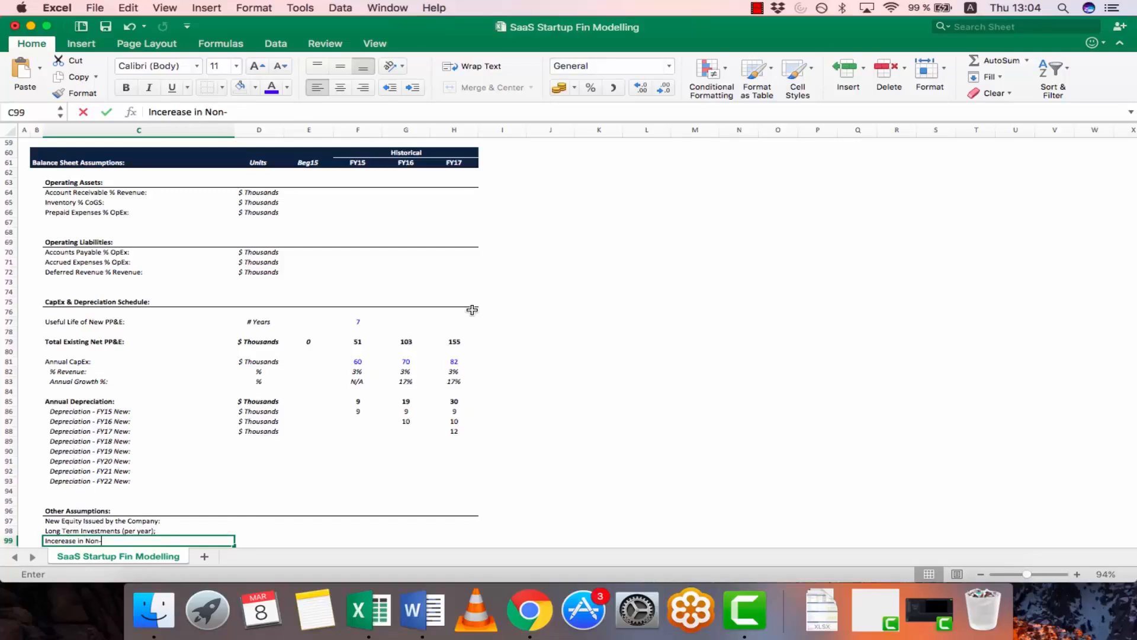
pyautogui.write('Current Assets:')
pyautogui.press('Return')
pyautogui.write('Incre')
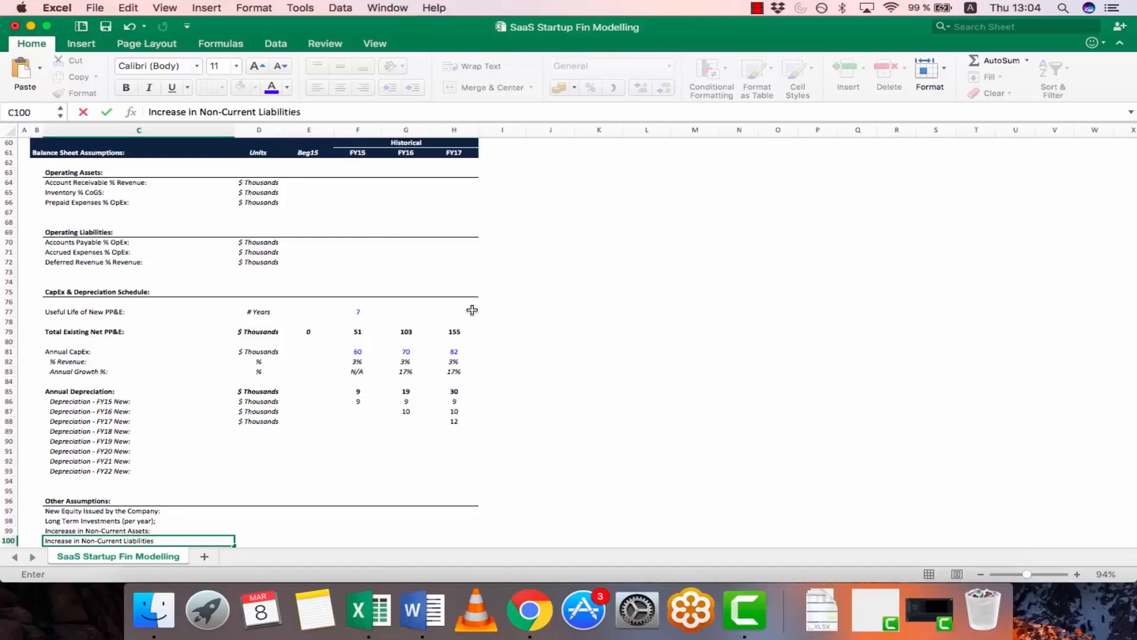
pyautogui.press('Return')
# Copy the "$ Thousands" unit from D88 to the FY18 to FY22 depreciation lines in D89:D93
pyautogui.press('Up')
pyautogui.press('Up')
pyautogui.press('Up')
pyautogui.press('Up')
pyautogui.press('Up')
pyautogui.press('Up')
pyautogui.press('Up')
pyautogui.press('Up')
pyautogui.press('Up')
pyautogui.press('Up')
pyautogui.press('Up')
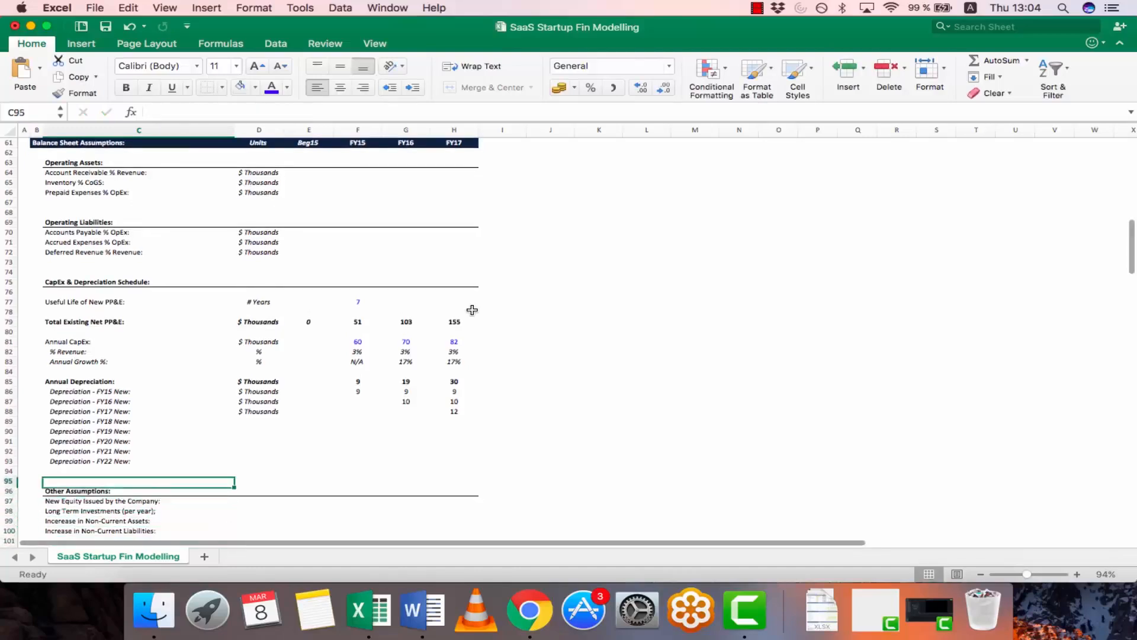
pyautogui.press('Up')
pyautogui.press('Right')
pyautogui.press('Right')
pyautogui.press('Up')
pyautogui.press('Left')
pyautogui.press('super+c')
pyautogui.hotkey('shift', 'Down')
pyautogui.hotkey('shift', 'Down')
pyautogui.hotkey('shift', 'Down')
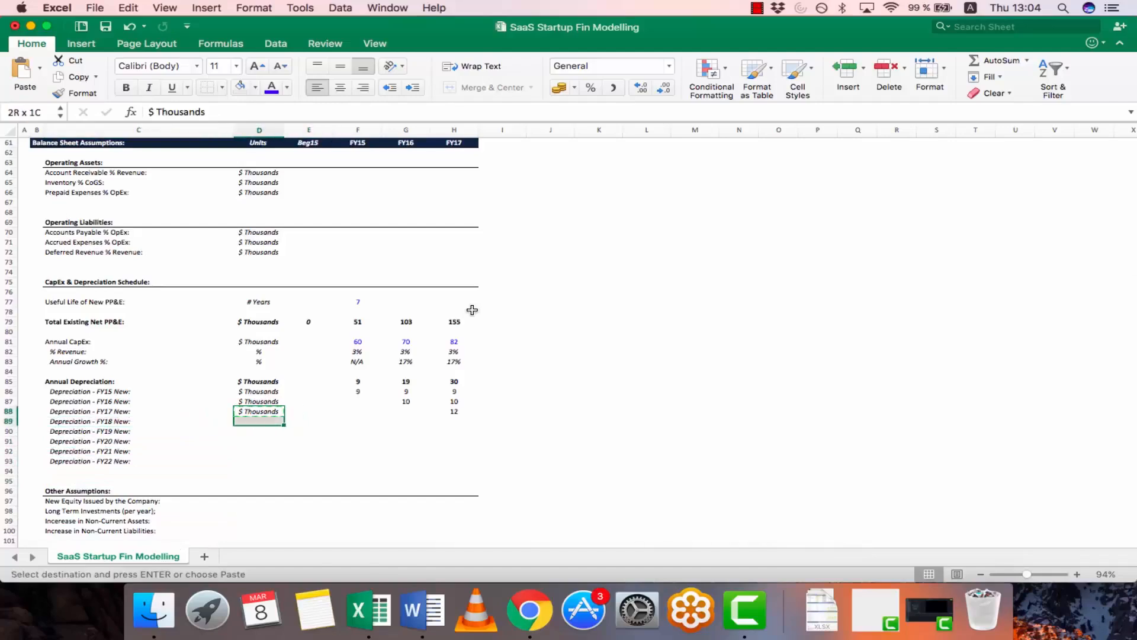
pyautogui.hotkey('shift', 'Down')
pyautogui.hotkey('shift', 'Down')
pyautogui.press('super+v')
# Paste the "$ Thousands" unit for the four Other Assumptions lines in D97:D100
pyautogui.press('Down')
pyautogui.press('Down')
pyautogui.press('Down')
pyautogui.press('Down')
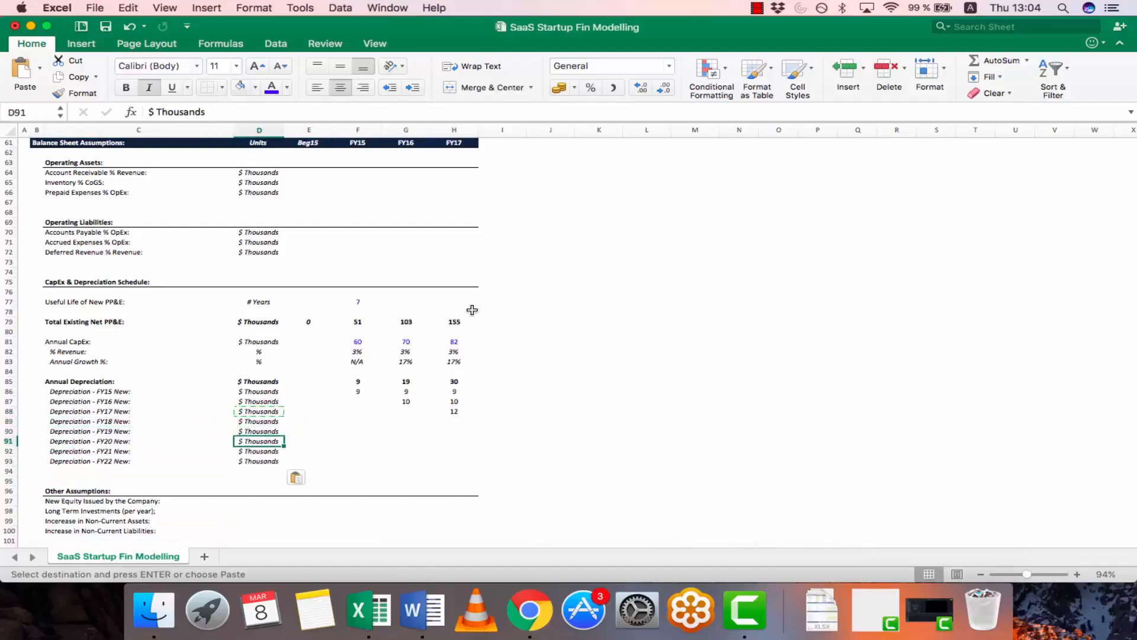
pyautogui.press('Down')
pyautogui.press('Down')
pyautogui.press('Down')
pyautogui.press('Down')
pyautogui.hotkey('shift', 'Down')
pyautogui.hotkey('shift', 'Down')
pyautogui.hotkey('shift', 'Down')
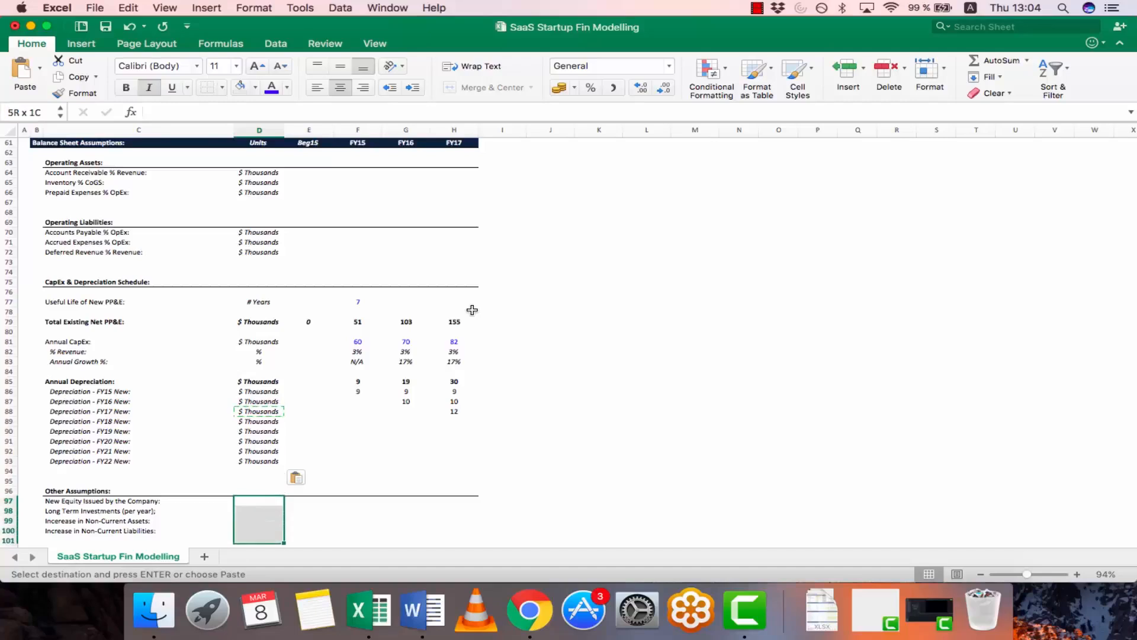
pyautogui.press('super+v')
pyautogui.press('Escape')
pyautogui.press('Return')
# Review the balance sheet assumptions from the Other Assumptions section back up to Operating Liabilities
pyautogui.press('Down')
pyautogui.press('Down')
pyautogui.press('Down')
pyautogui.press('Down')
pyautogui.press('Down')
pyautogui.press('Down')
pyautogui.press('Down')
pyautogui.press('Down')
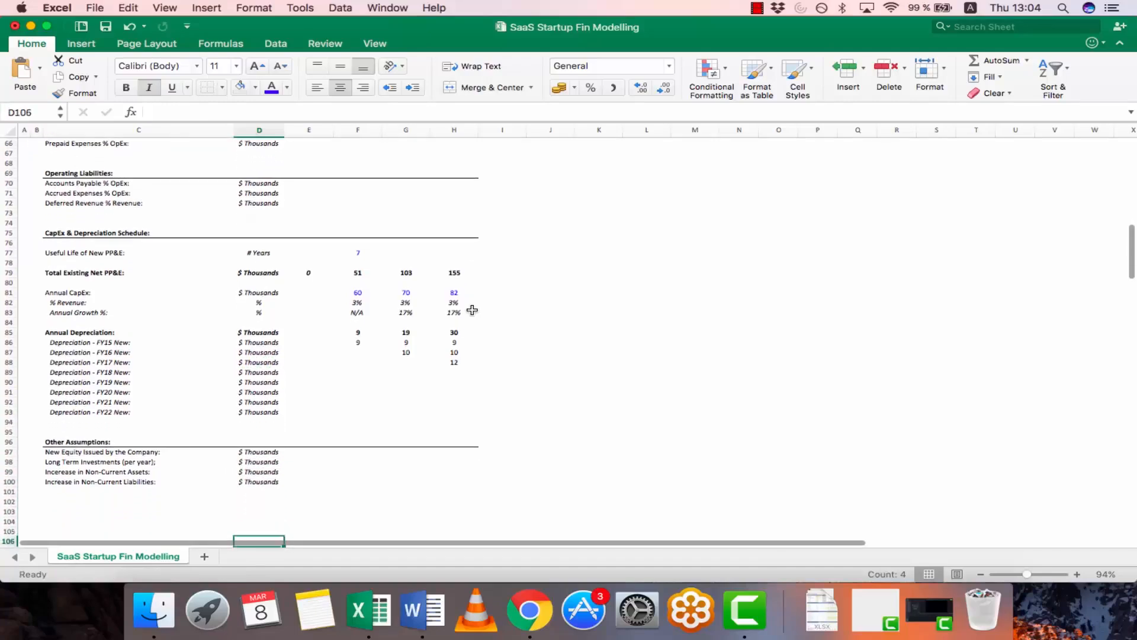
pyautogui.press('Up')
pyautogui.press('Up')
pyautogui.press('Up')
pyautogui.press('Up')
pyautogui.press('Up')
pyautogui.press('Up')
pyautogui.press('Up')
pyautogui.press('Up')
pyautogui.press('Up')
pyautogui.press('Up')
pyautogui.press('Up')
pyautogui.press('Up')
pyautogui.press('Up')
pyautogui.press('Up')
pyautogui.press('Up')
pyautogui.press('Up')
pyautogui.press('Up')
pyautogui.press('Up')
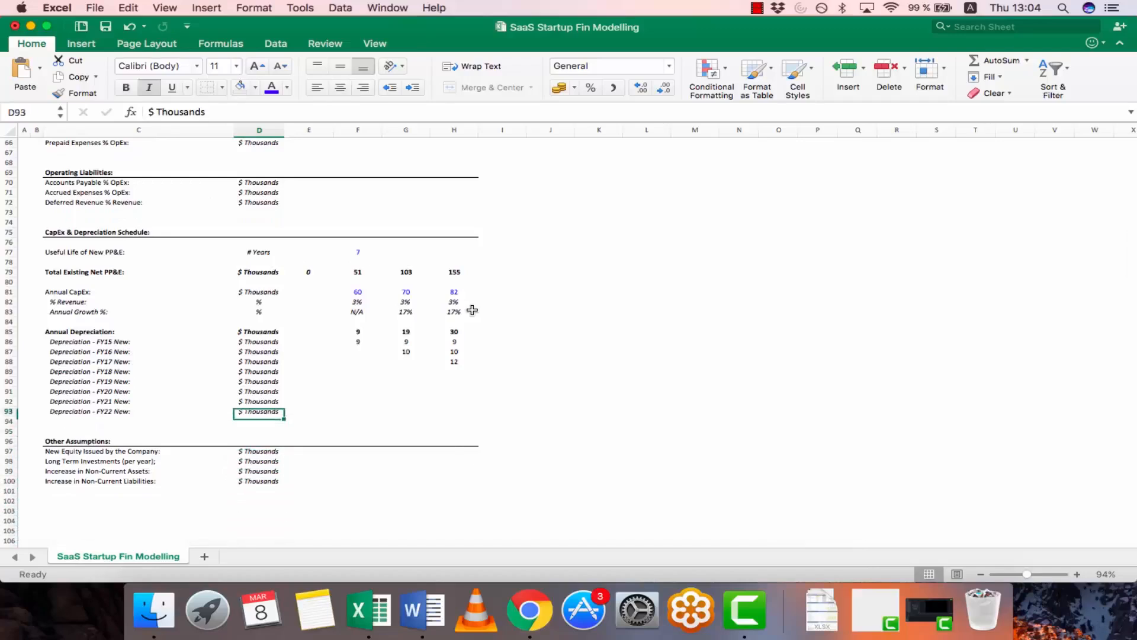
pyautogui.press('Up')
pyautogui.press('Up')
pyautogui.press('Up')
pyautogui.press('Up')
pyautogui.press('Up')
pyautogui.press('Up')
pyautogui.press('Up')
pyautogui.press('Up')
pyautogui.press('Up')
pyautogui.press('Up')
pyautogui.press('Up')
pyautogui.press('Up')
pyautogui.press('Up')
pyautogui.press('Up')
pyautogui.press('Up')
pyautogui.press('Up')
pyautogui.press('Up')
pyautogui.press('Up')
pyautogui.press('Up')
pyautogui.press('Up')
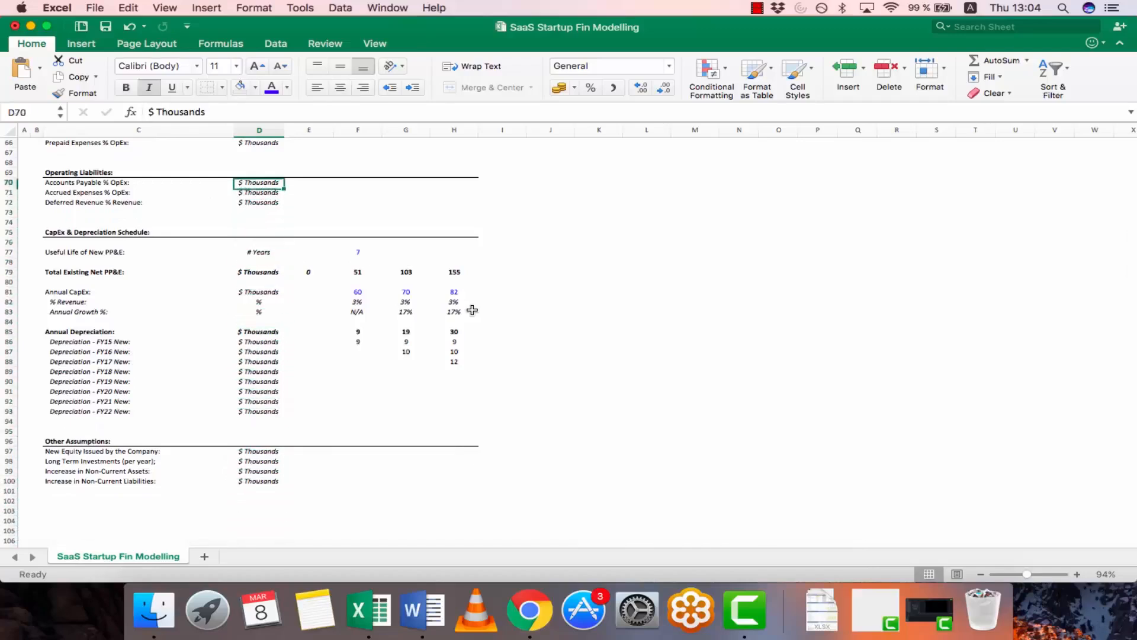
# Review the balance sheet assumptions from Operating Assets through the depreciation schedule down to the rows below Other Assumptions
pyautogui.press('Up')
pyautogui.press('Up')
pyautogui.press('Up')
pyautogui.press('Up')
pyautogui.press('Up')
pyautogui.press('Down')
pyautogui.press('Down')
pyautogui.press('Down')
pyautogui.press('Down')
pyautogui.press('Right')
pyautogui.press('Down')
pyautogui.press('Down')
pyautogui.press('Down')
pyautogui.press('Down')
pyautogui.press('Down')
pyautogui.press('Down')
pyautogui.press('Down')
pyautogui.press('Down')
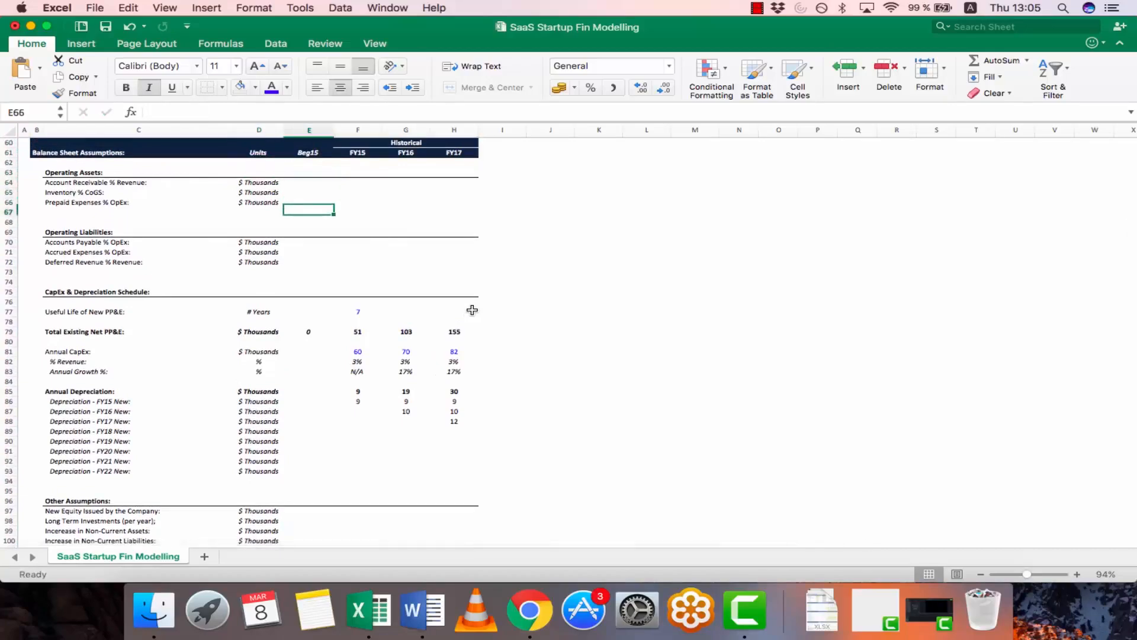
pyautogui.press('Down')
pyautogui.press('Down')
pyautogui.press('Down')
pyautogui.press('Down')
pyautogui.press('Down')
pyautogui.press('Down')
pyautogui.press('Down')
pyautogui.press('Down')
pyautogui.press('Down')
pyautogui.press('Down')
pyautogui.press('Down')
pyautogui.press('Down')
pyautogui.press('Down')
pyautogui.press('Down')
pyautogui.press('Down')
pyautogui.press('Down')
pyautogui.press('Down')
pyautogui.press('Down')
pyautogui.press('Down')
pyautogui.press('Down')
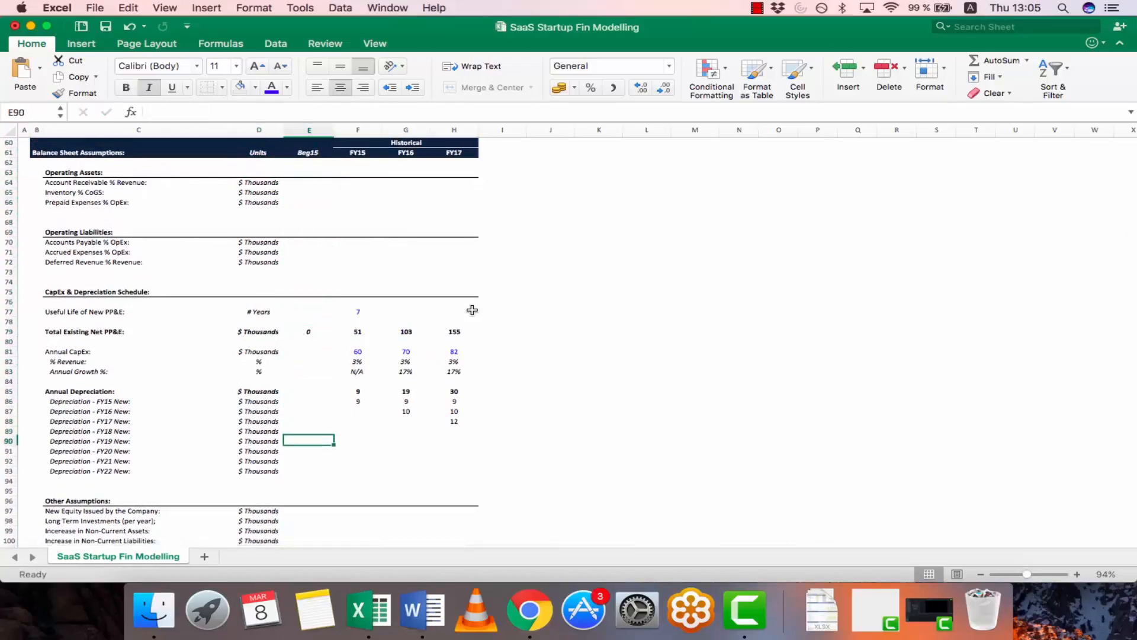
pyautogui.press('Down')
pyautogui.press('Down')
pyautogui.press('Down')
pyautogui.press('Down')
pyautogui.press('Down')
pyautogui.press('Down')
pyautogui.press('Down')
pyautogui.press('Down')
pyautogui.press('Down')
pyautogui.press('Down')
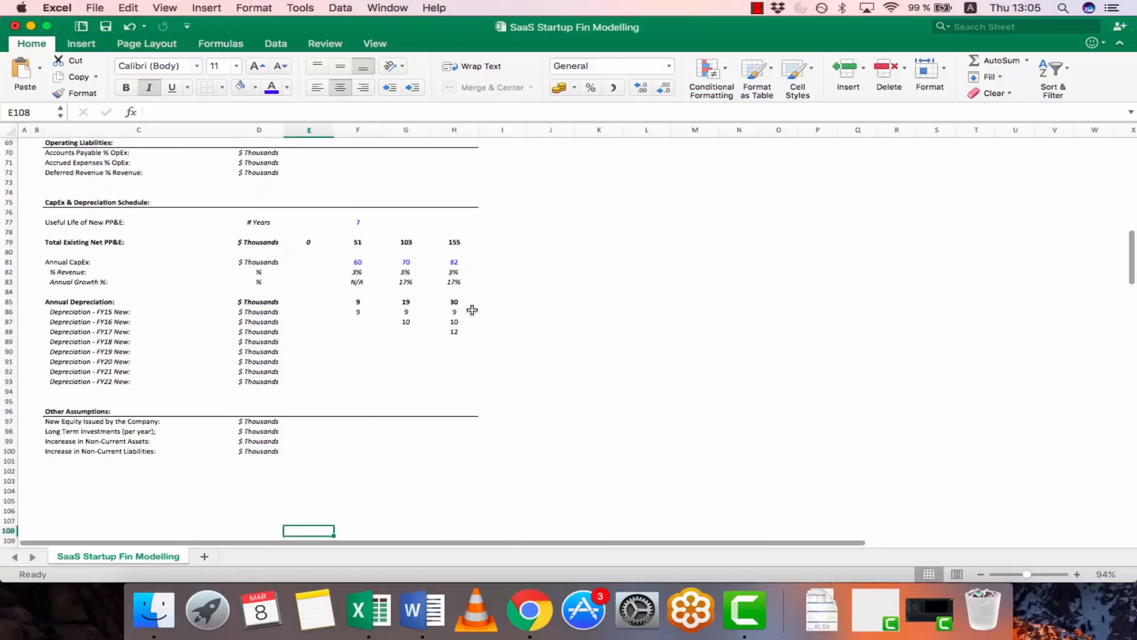
pyautogui.press('Up')
pyautogui.press('Up')
pyautogui.press('Left')
pyautogui.press('Left')
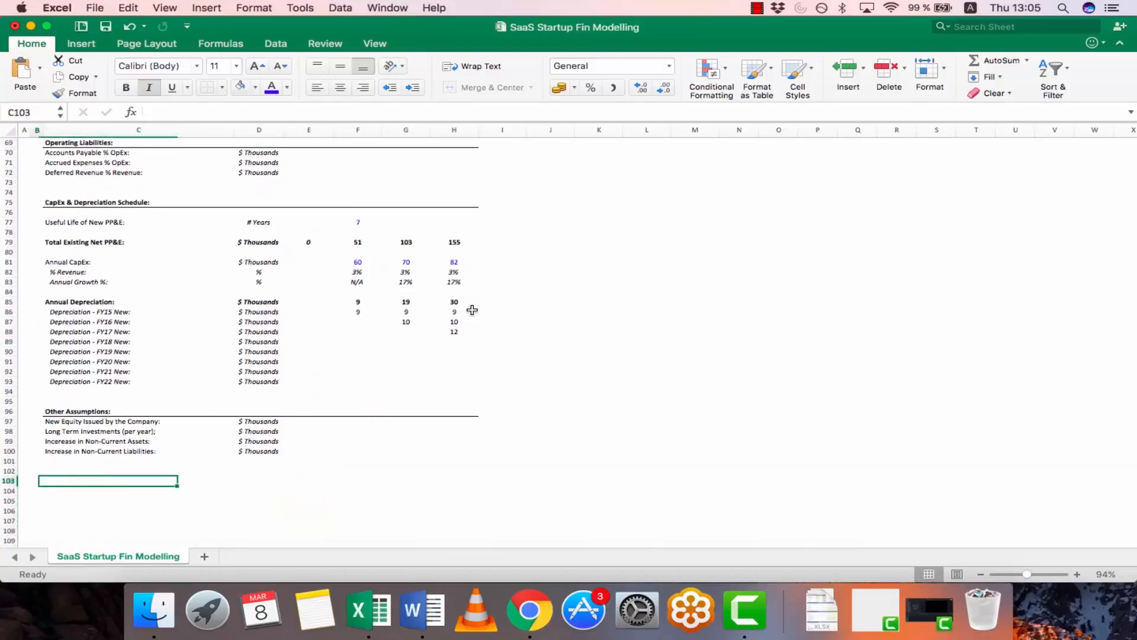
pyautogui.press('Up')
pyautogui.press('Down')
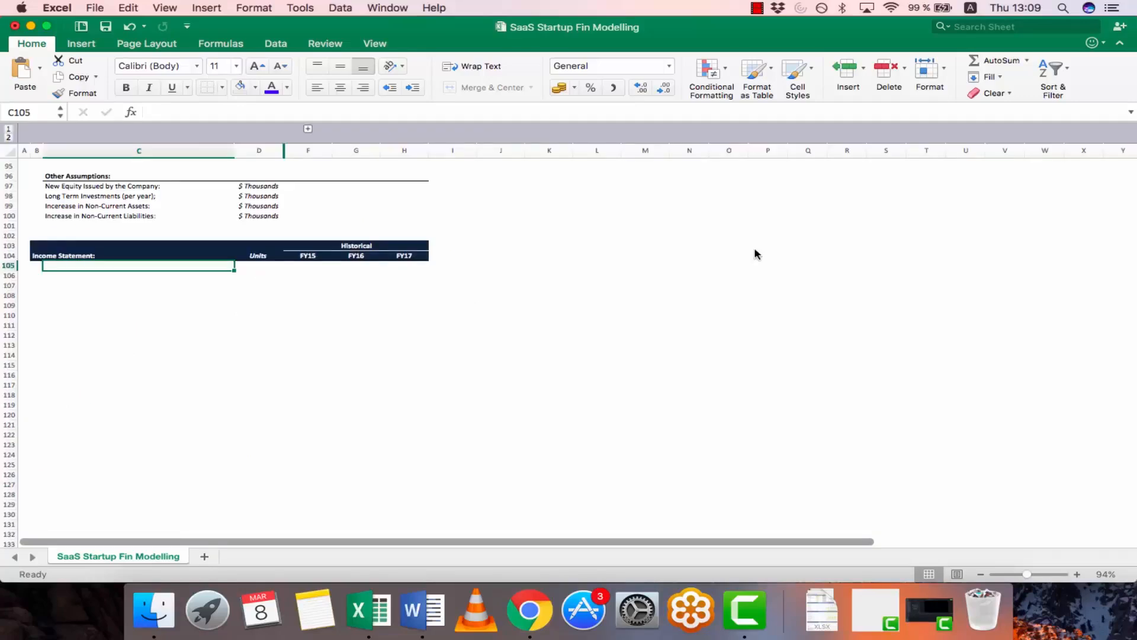
# Add the "Revenue:" line in C106 of the Income Statement with the unit "$ Thousands" in D106
pyautogui.press('Down')
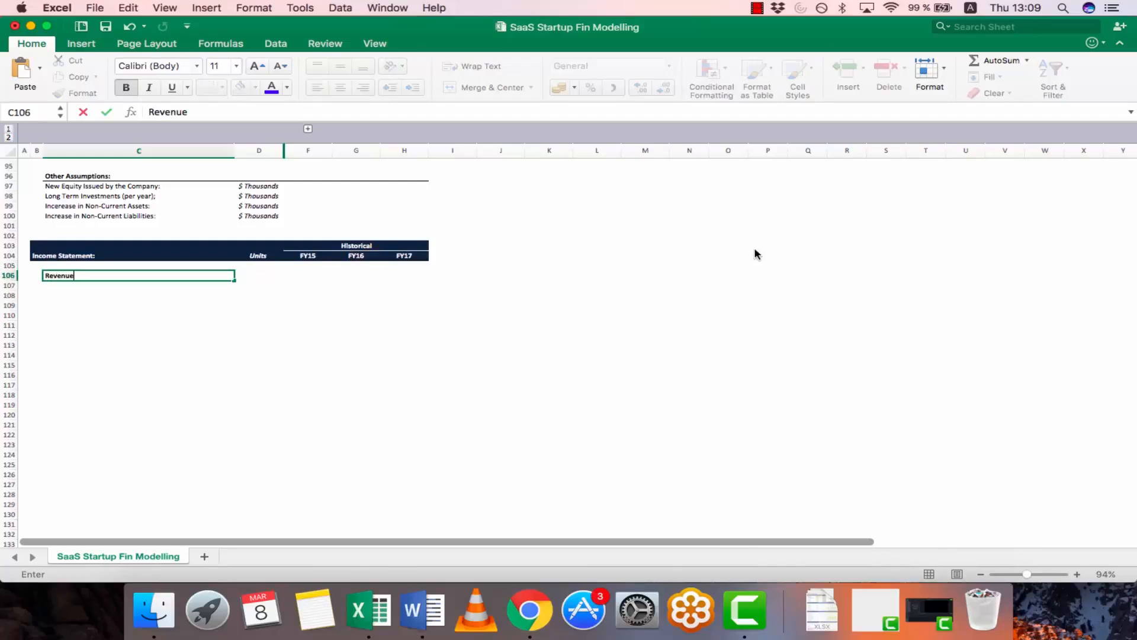
pyautogui.press('Return')
pyautogui.press('Up')
pyautogui.press('Right')
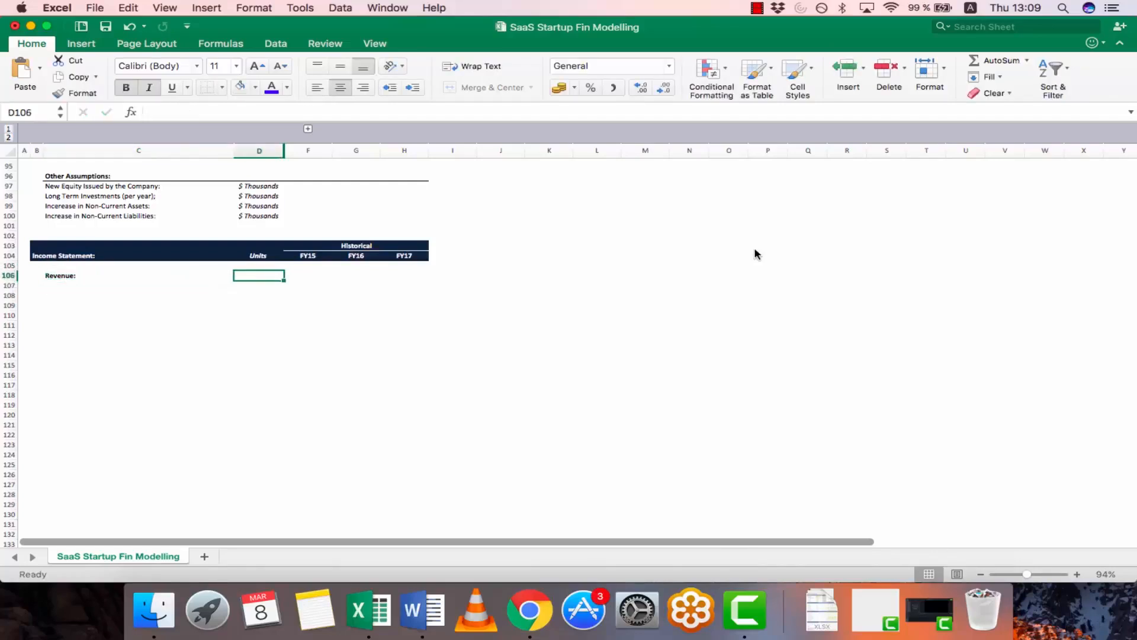
pyautogui.write('$ Thousands')
pyautogui.press('Return')
pyautogui.press('Left')
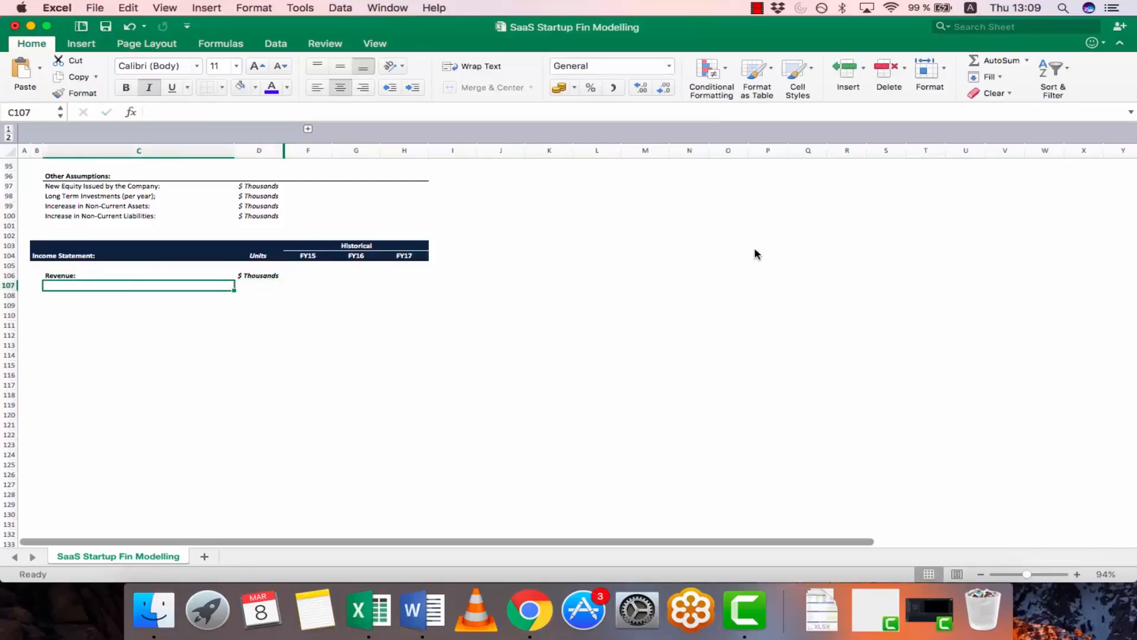
# Add the "Revenue Growth:" line in C107 with the unit "%" in D107
pyautogui.press('Right')
pyautogui.write('Reve')
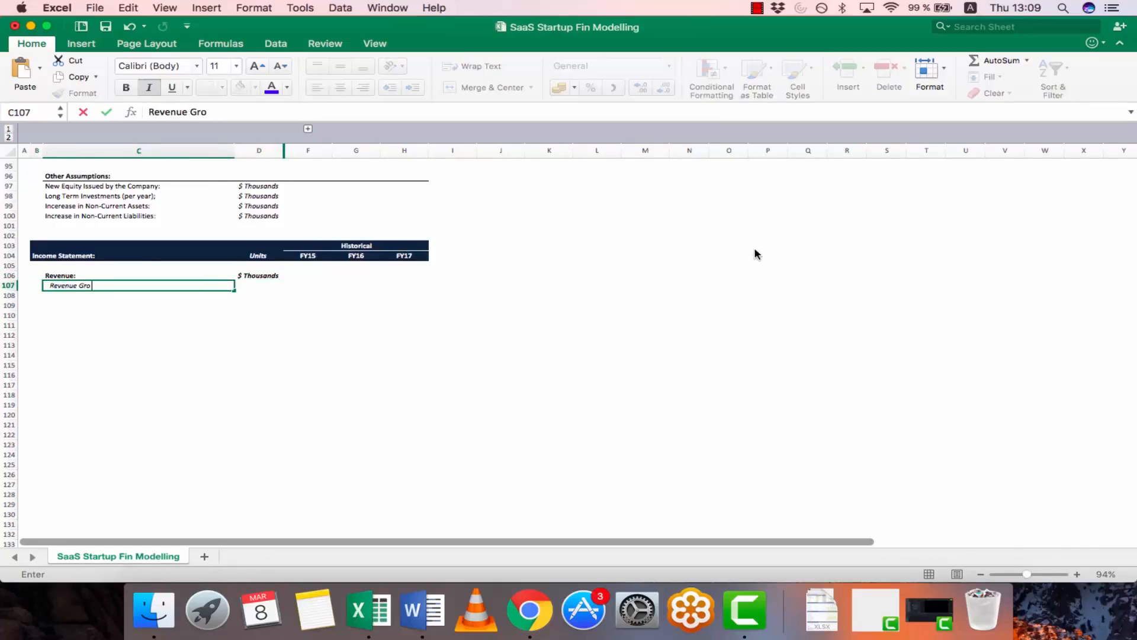
pyautogui.write('nue Growth:')
pyautogui.press('Return')
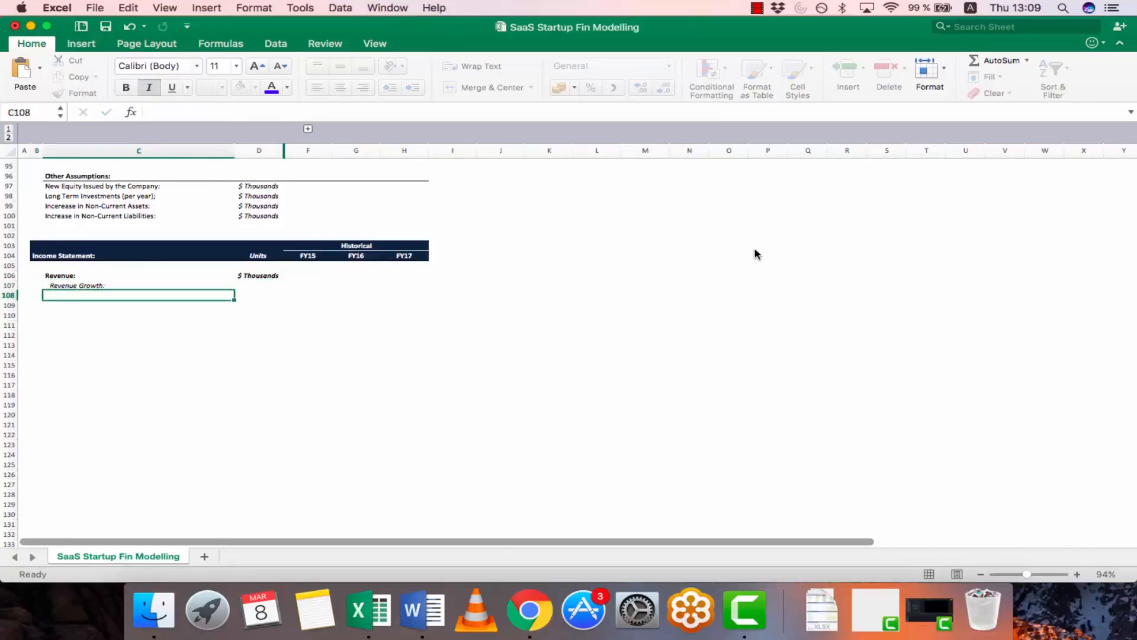
pyautogui.press('Up')
pyautogui.press('Right')
pyautogui.write('%')
pyautogui.press('Right')
pyautogui.press('Up')
pyautogui.write('=')
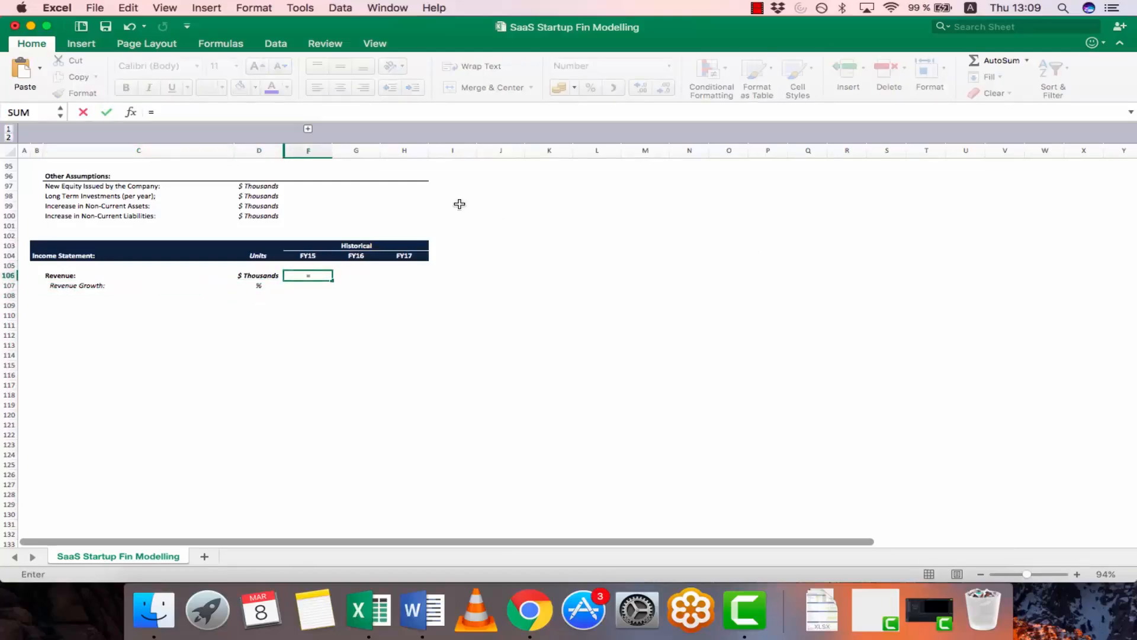
pyautogui.scroll(20, 266, 282)
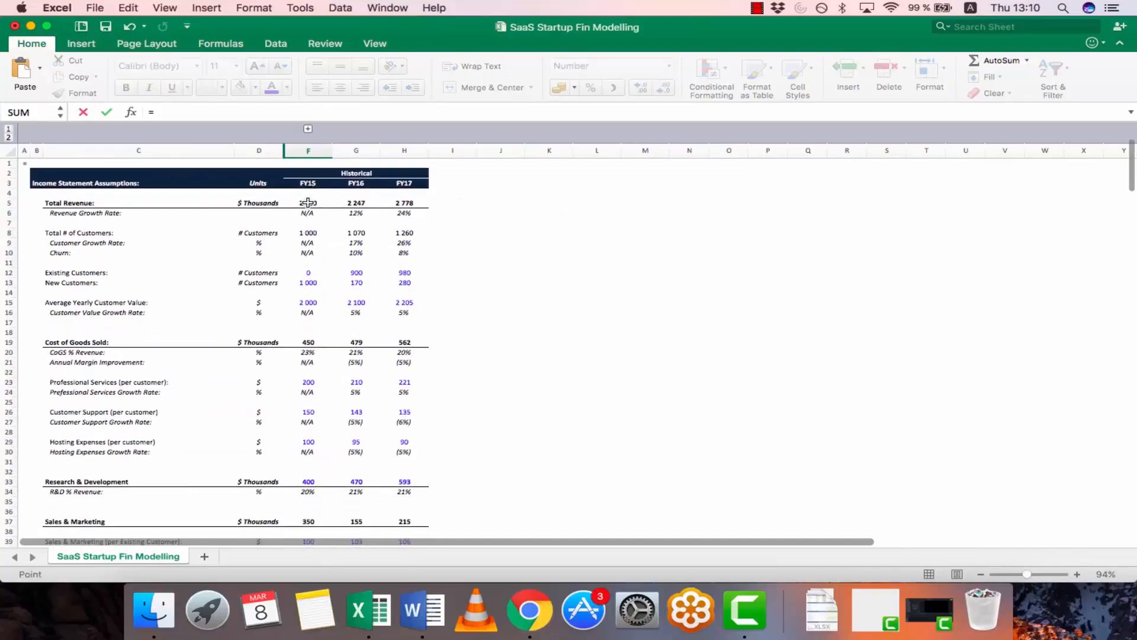
pyautogui.press('Return')
pyautogui.press('Down')
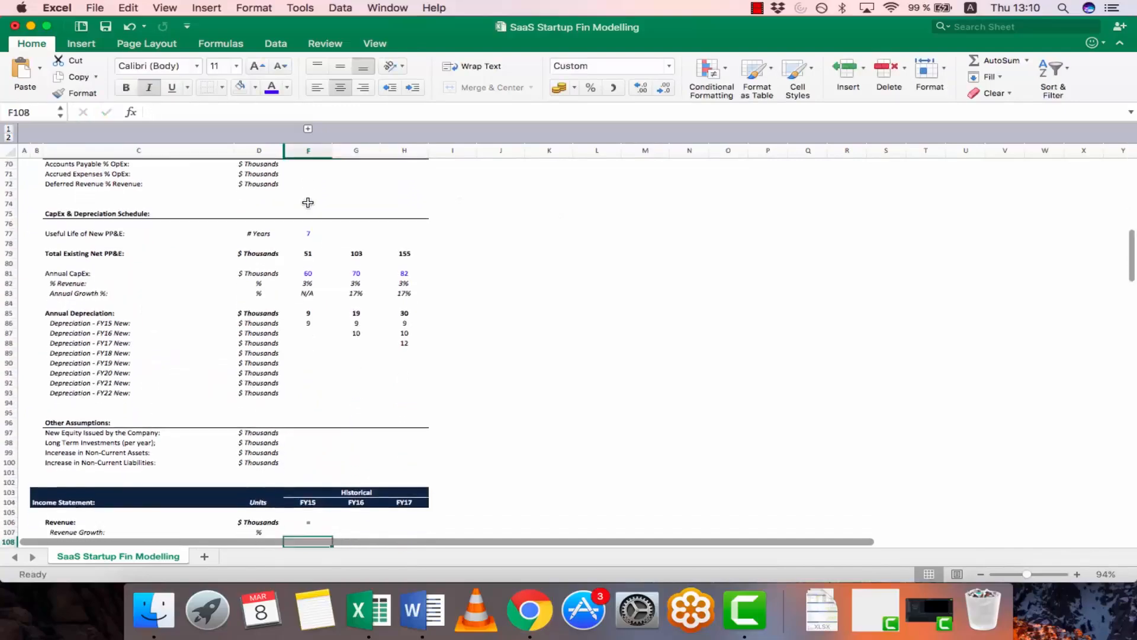
# Link FY15 revenue in F106 to Total Revenue in F5 and copy the formula across to FY16 and FY17
pyautogui.press('Up')
pyautogui.press('Up')
pyautogui.write('=')
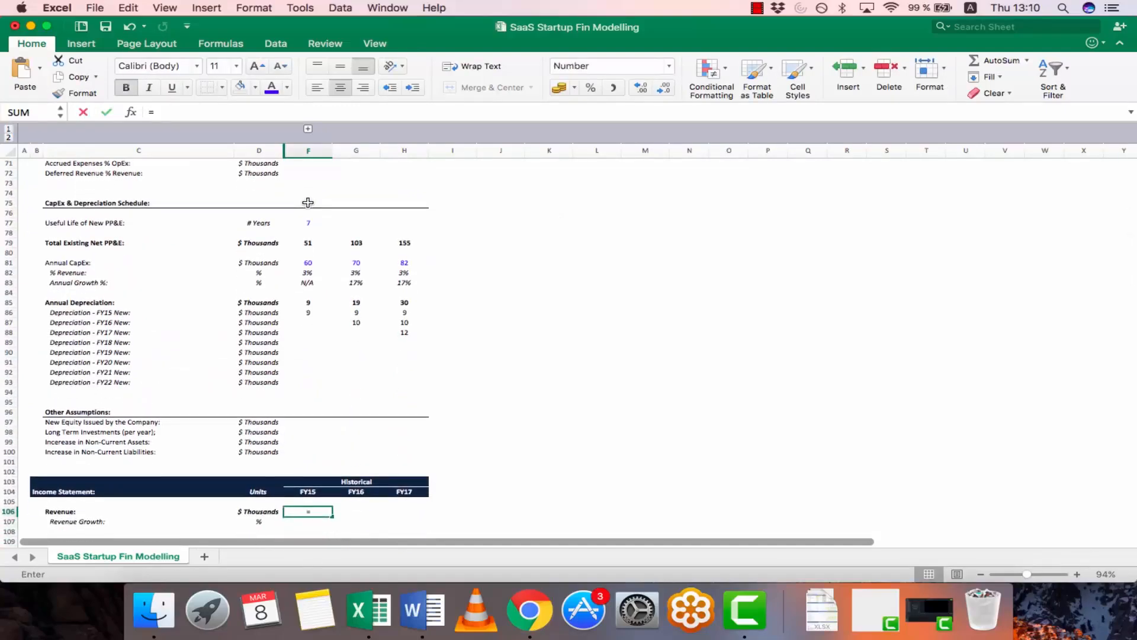
pyautogui.scroll(15, 295, 198)
pyautogui.click(312, 203)
pyautogui.hotkey('ctrl', 'Return')
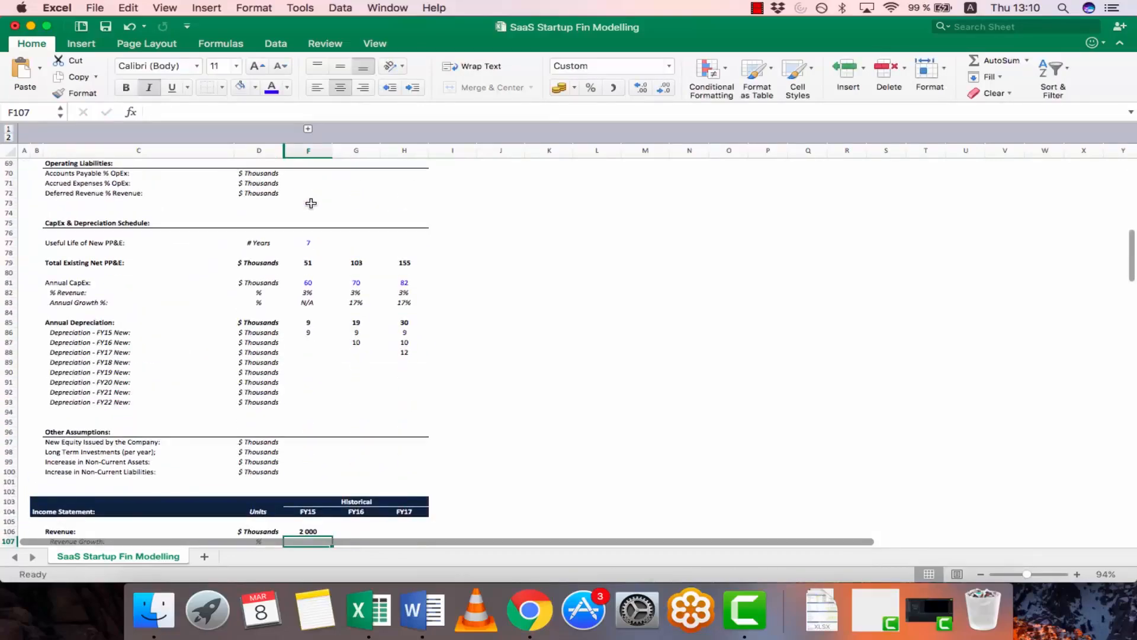
pyautogui.press('super+c')
pyautogui.hotkey('shift', 'Right')
pyautogui.hotkey('shift', 'Right')
pyautogui.press('super+v')
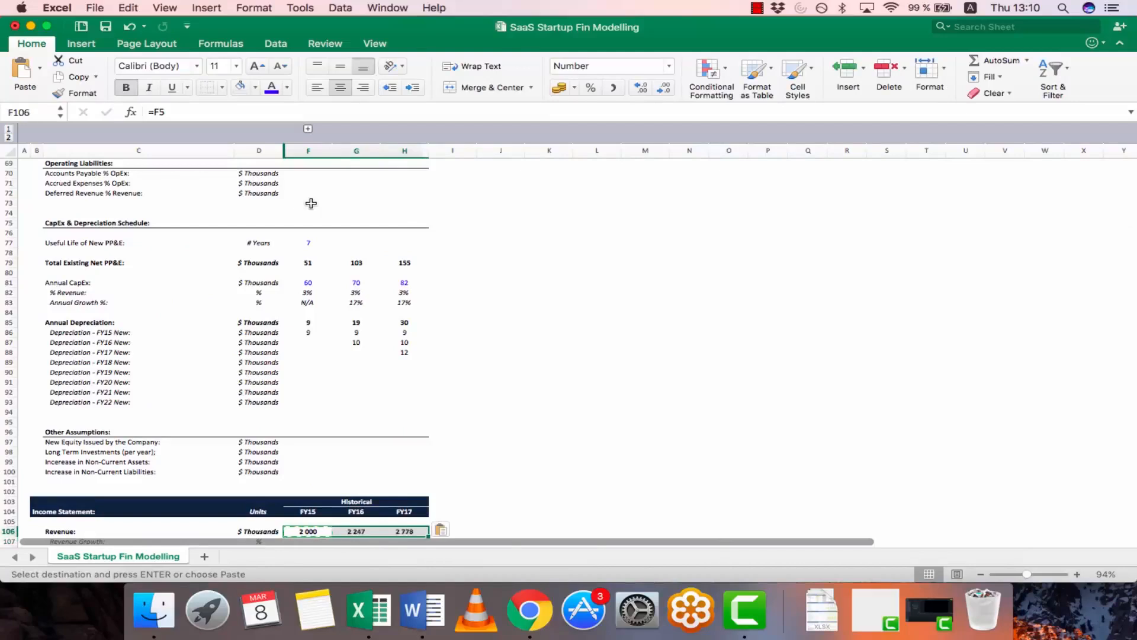
# Enter N/A as the FY15 revenue growth in F107
pyautogui.press('Down')
pyautogui.scroll(-2, 311, 204)
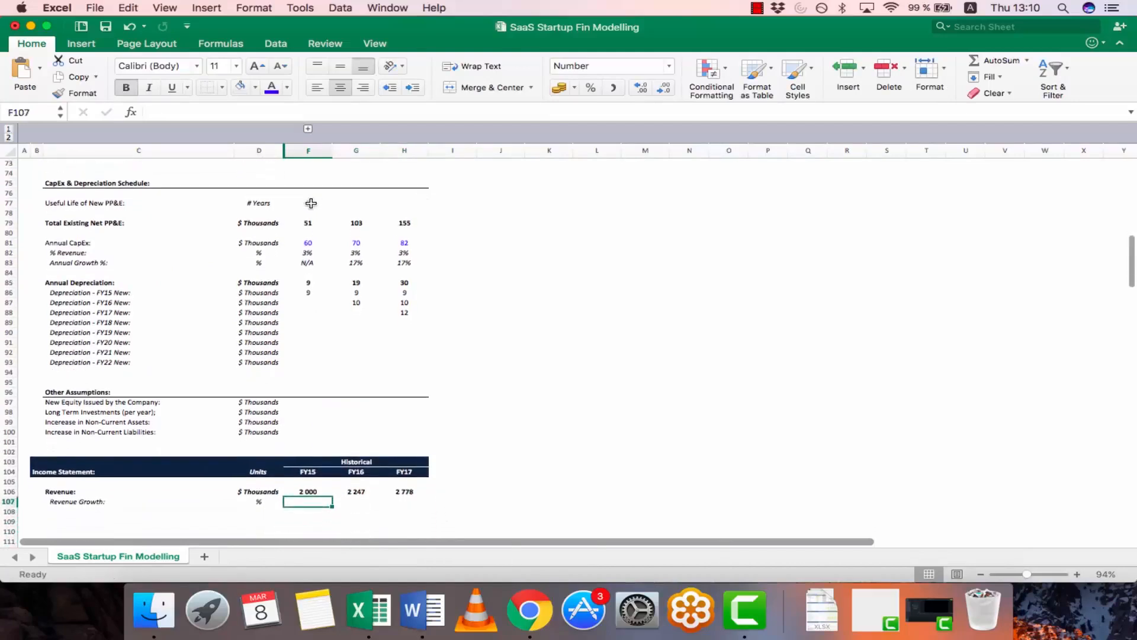
pyautogui.write('N/A')
pyautogui.press('Return')
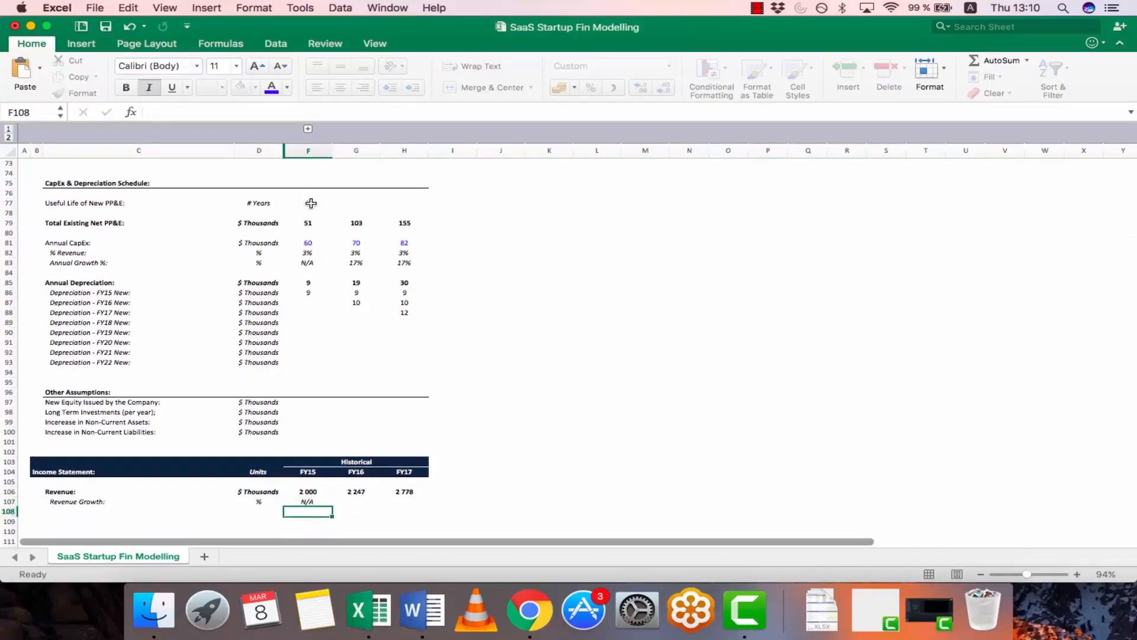
# Calculate FY16 revenue growth in G107 as =G106/F106-1 and copy the formula to FY17 in H107
pyautogui.press('Up')
pyautogui.press('Right')
pyautogui.write('=')
pyautogui.press('Up')
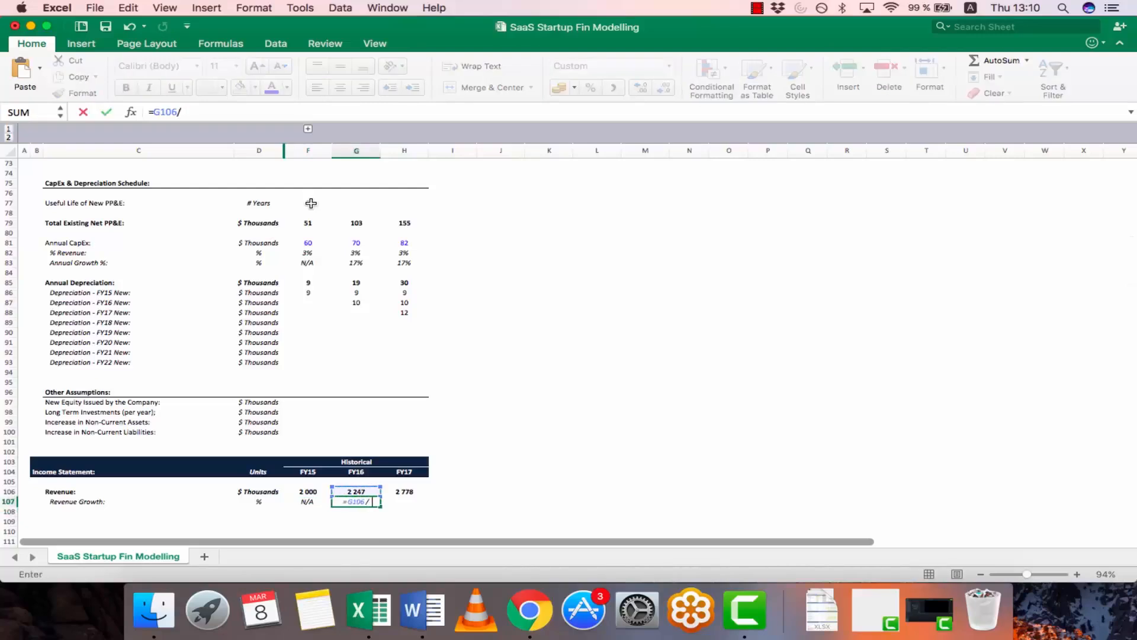
pyautogui.write('/')
pyautogui.press('Left')
pyautogui.press('Up')
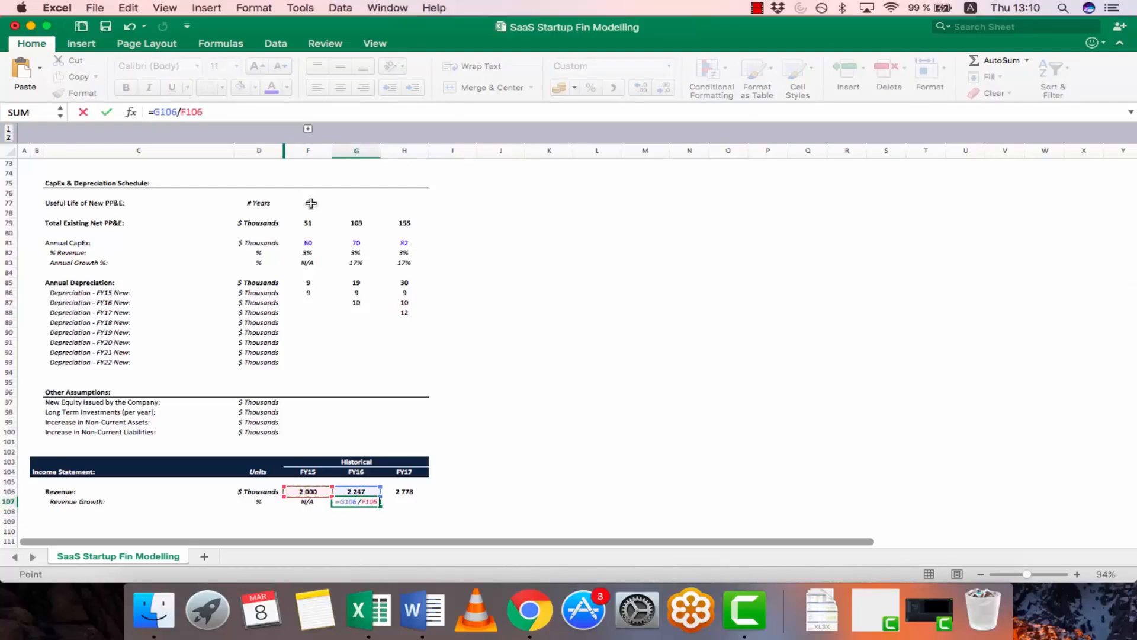
pyautogui.write('-1')
pyautogui.press('Return')
pyautogui.press('Up')
pyautogui.press('super+c')
pyautogui.press('Right')
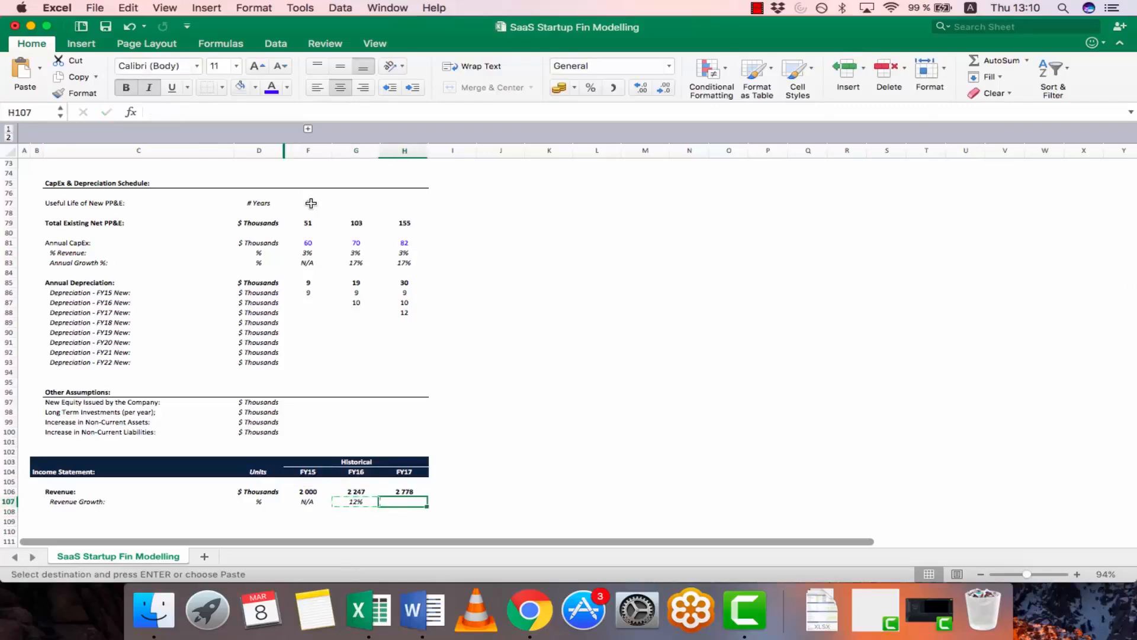
pyautogui.press('super+v')
pyautogui.press('Escape')
pyautogui.press('Left')
pyautogui.press('Left')
pyautogui.press('Right')
pyautogui.press('F2')
pyautogui.press('Escape')
pyautogui.press('Right')
# Add the label "Cost of Goods Sold:" in C109, leaving a blank row below Revenue Growth
pyautogui.press('Down')
pyautogui.press('Left')
pyautogui.press('Left')
pyautogui.press('Left')
pyautogui.press('Left')
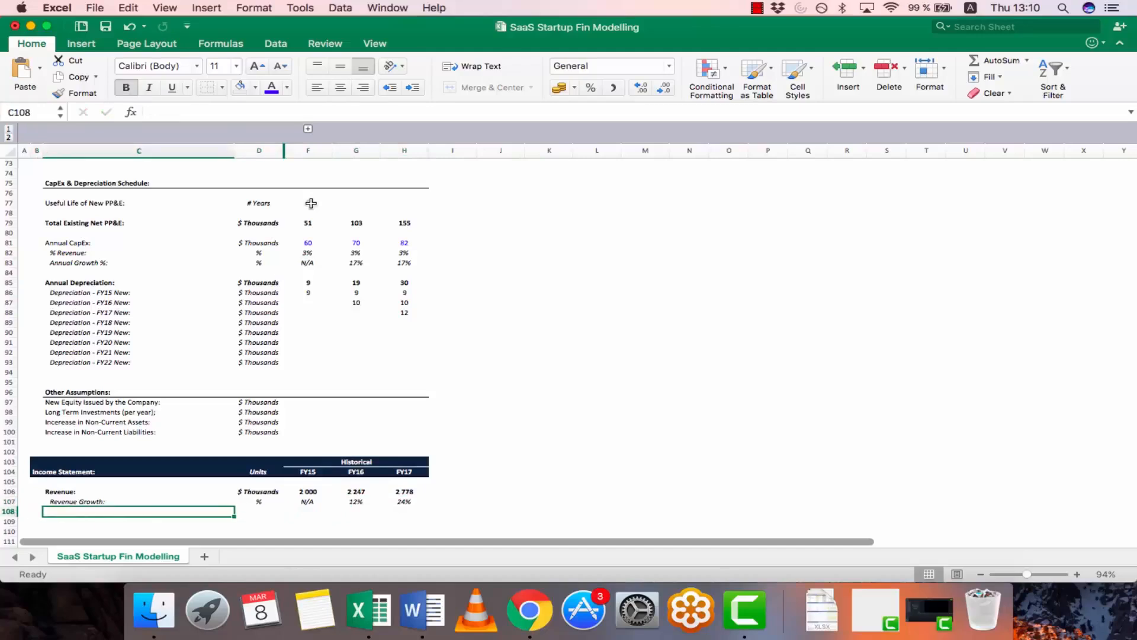
pyautogui.press('Down')
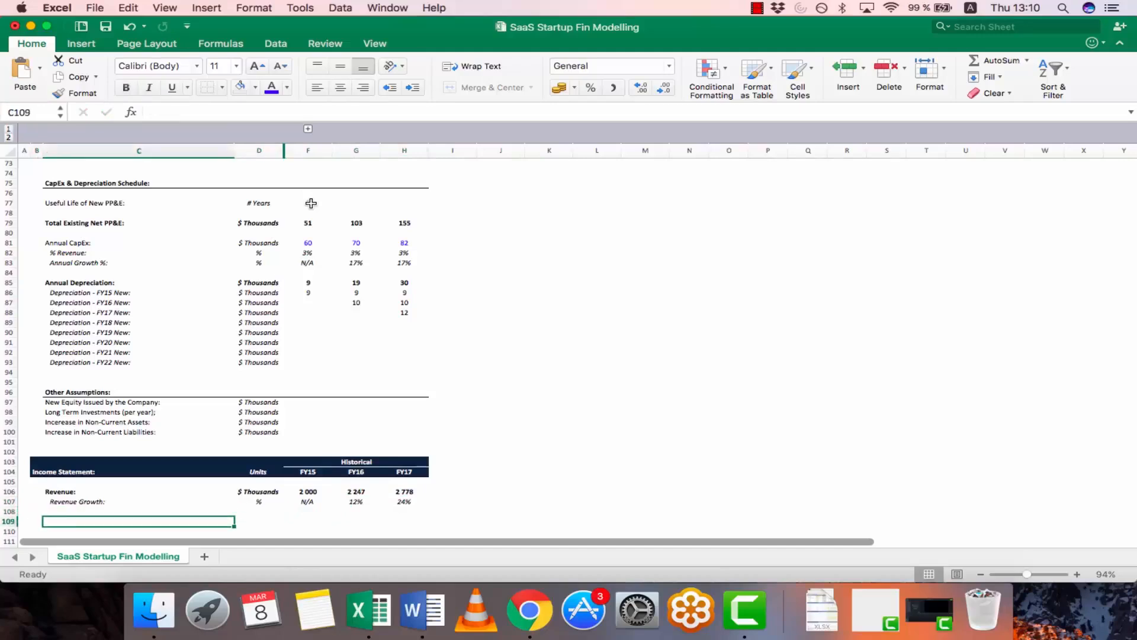
pyautogui.write('Cost of Goods Sold')
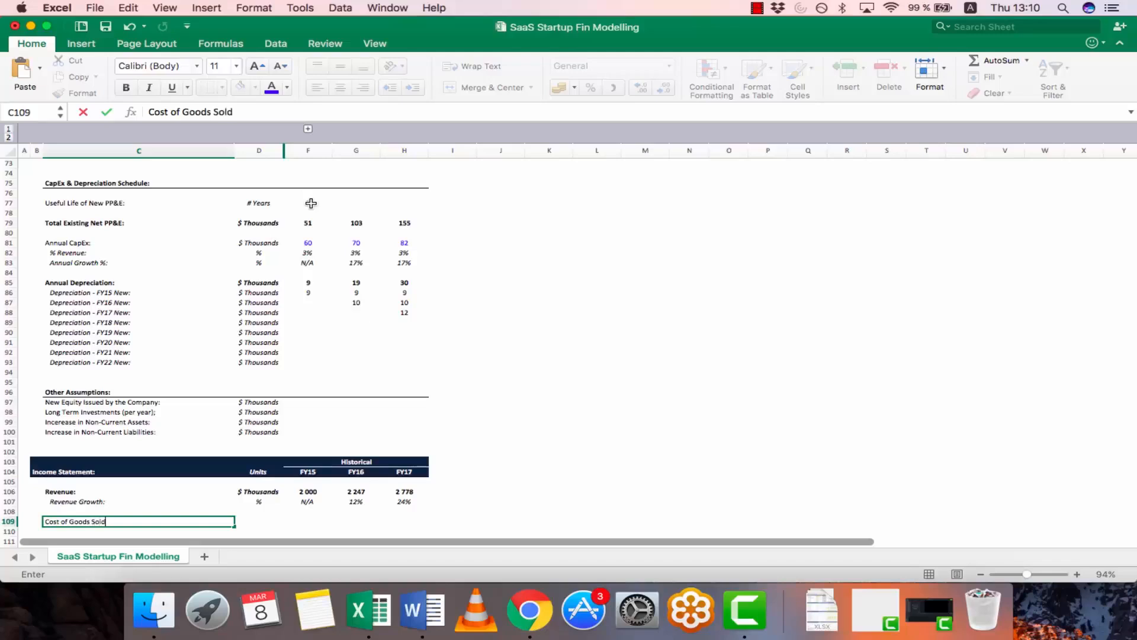
pyautogui.press('Tab')
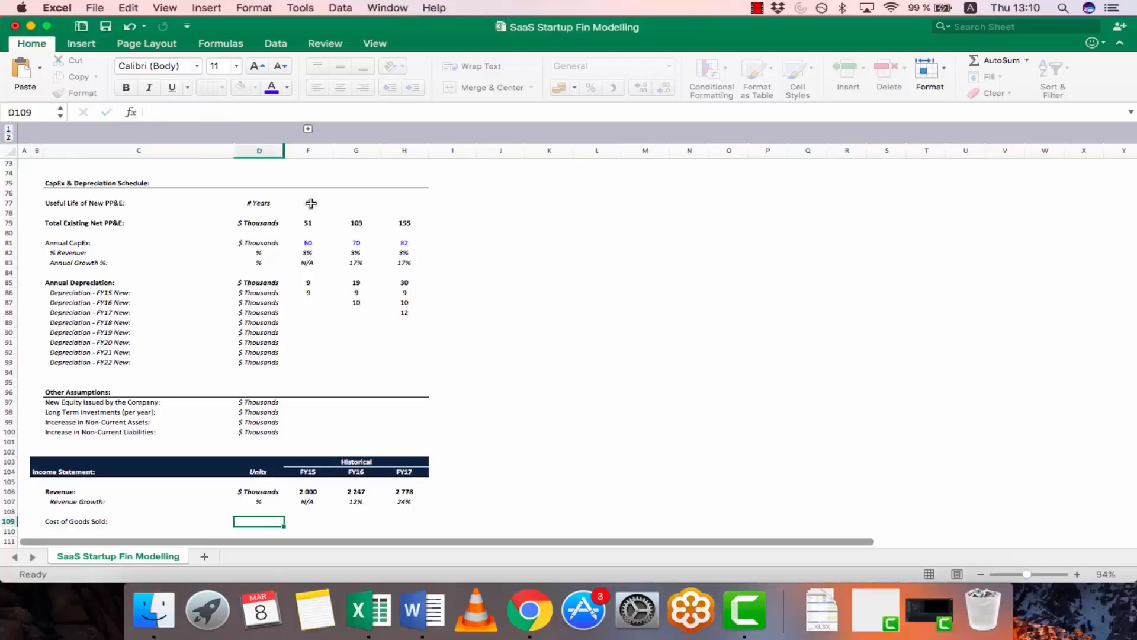
# Copy the "$ Thousands" unit from D106 to the Cost of Goods Sold line in D109, without bold
pyautogui.press('Up')
pyautogui.press('Up')
pyautogui.press('Up')
pyautogui.press('super+c')
pyautogui.press('Down')
pyautogui.press('Down')
pyautogui.press('Down')
pyautogui.press('super+v')
pyautogui.press('Escape')
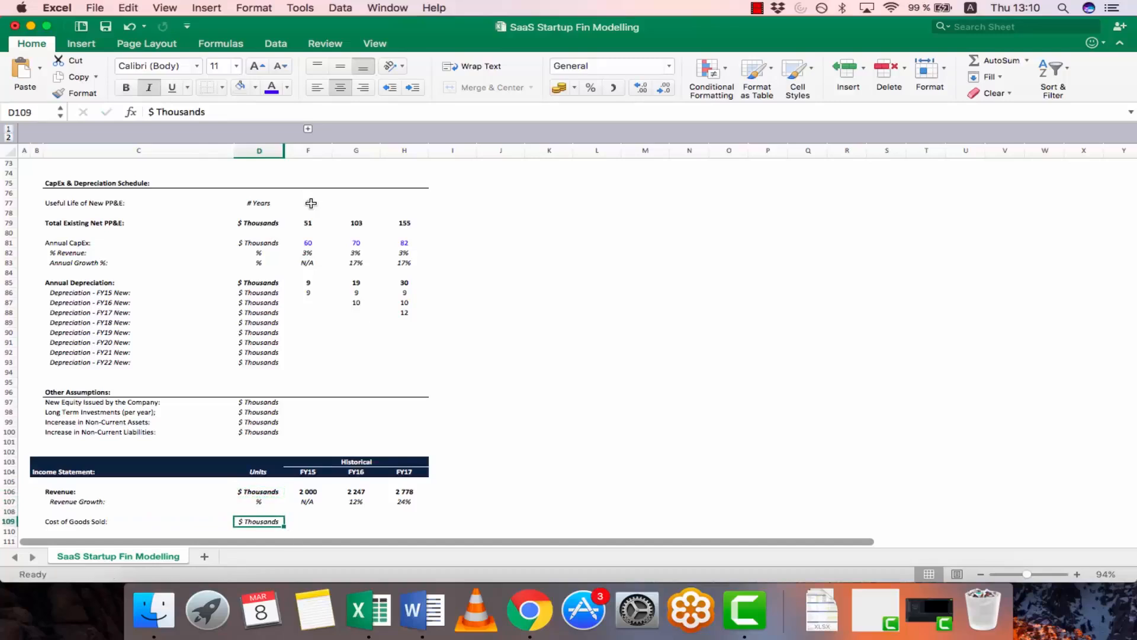
# Link FY15 Cost of Goods Sold in F109 to F19, copy it to FY16 and FY17, and check the copied references
pyautogui.press('Tab')
pyautogui.write('=')
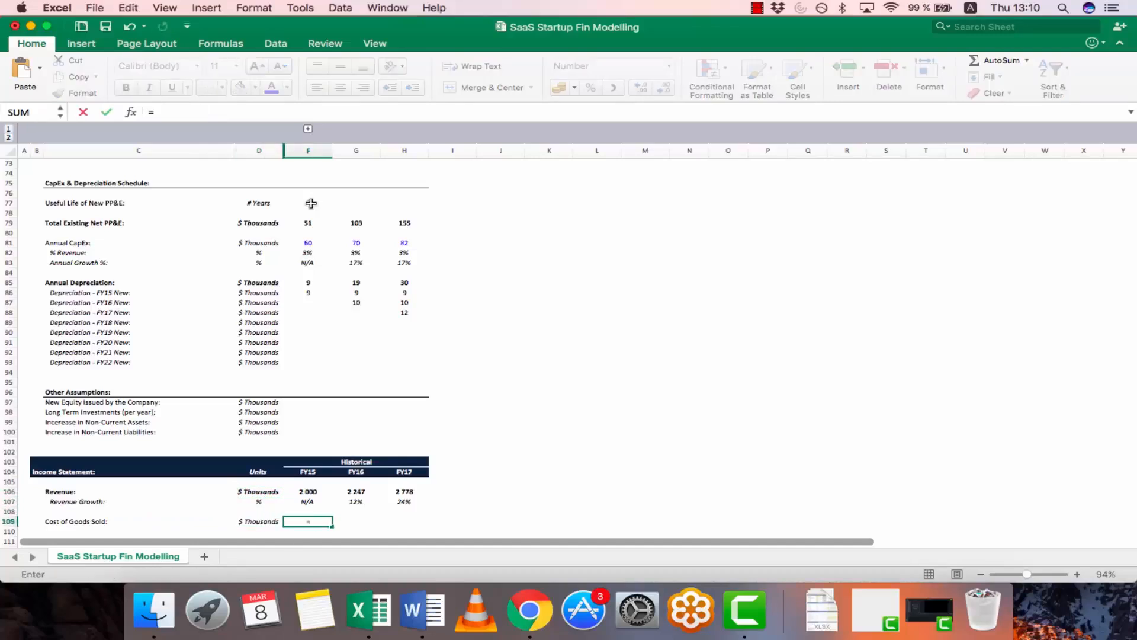
pyautogui.scroll(10, 286, 290)
pyautogui.scroll(8, 287, 290)
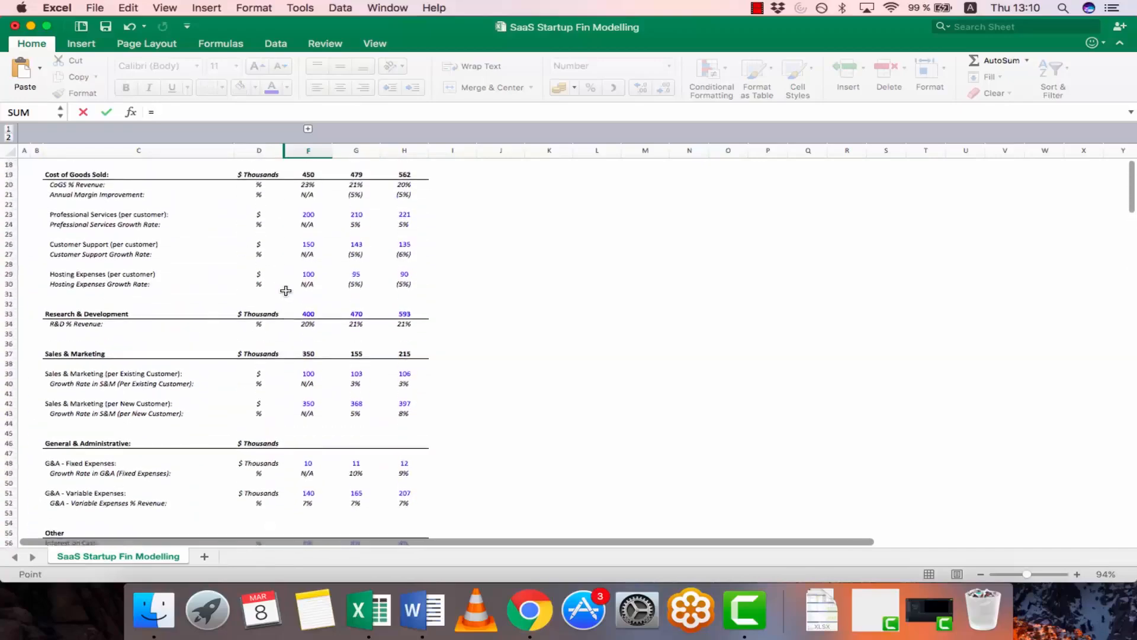
pyautogui.click(309, 228)
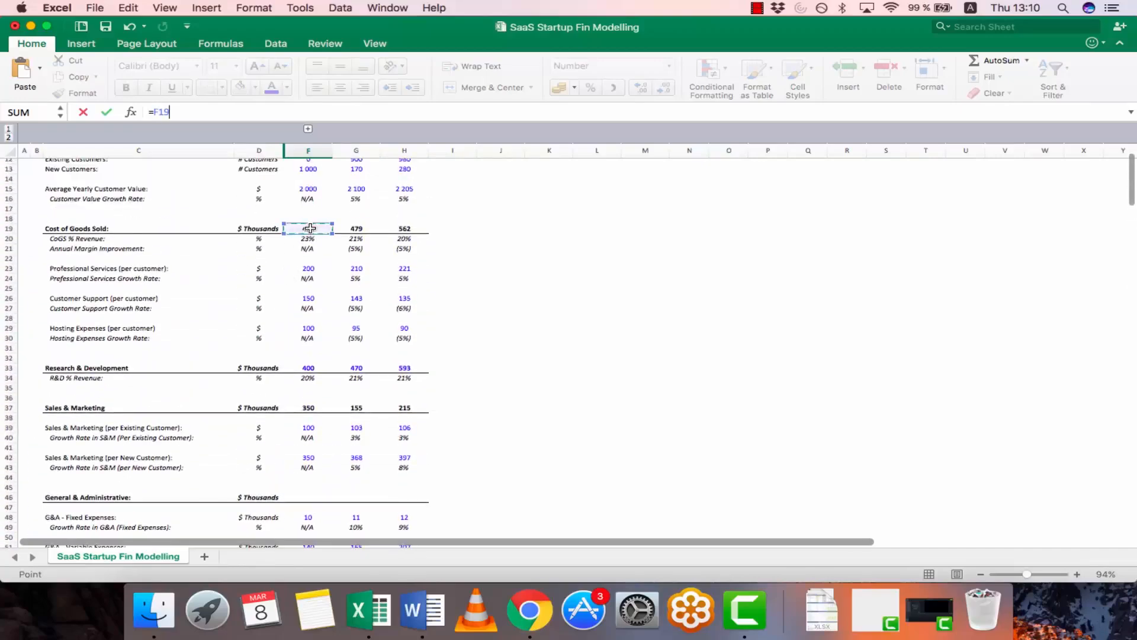
pyautogui.press('Return')
pyautogui.press('Down')
pyautogui.press('Up')
pyautogui.press('Up')
pyautogui.press('super+c')
pyautogui.hotkey('shift', 'Right')
pyautogui.hotkey('shift', 'Right')
pyautogui.press('super+v')
pyautogui.press('Down')
pyautogui.press('Up')
pyautogui.press('Escape')
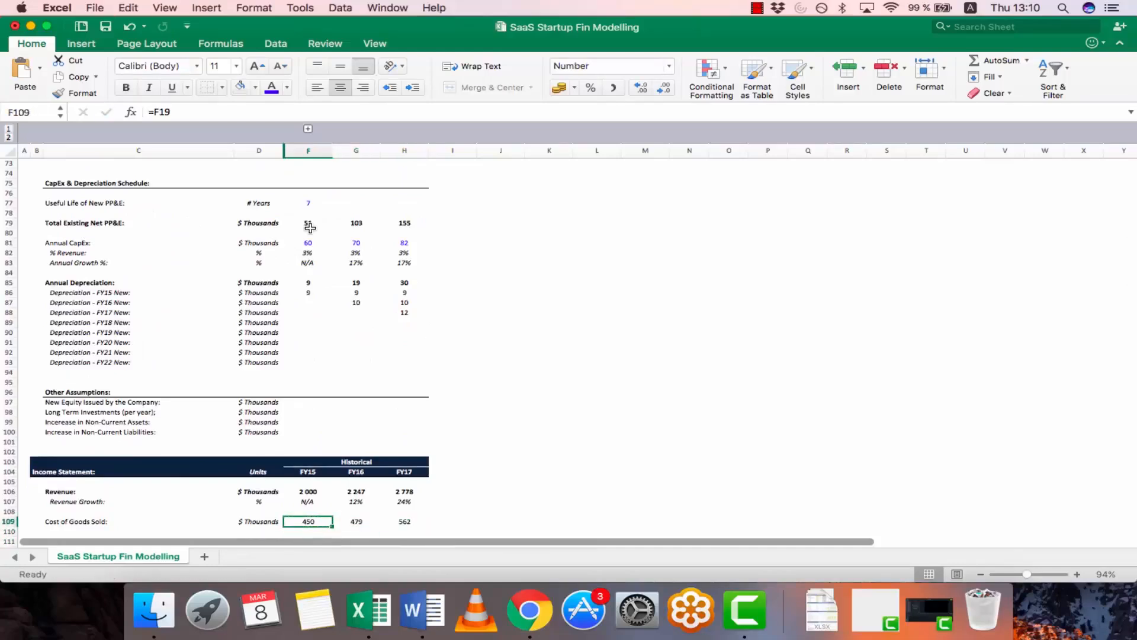
pyautogui.press('Right')
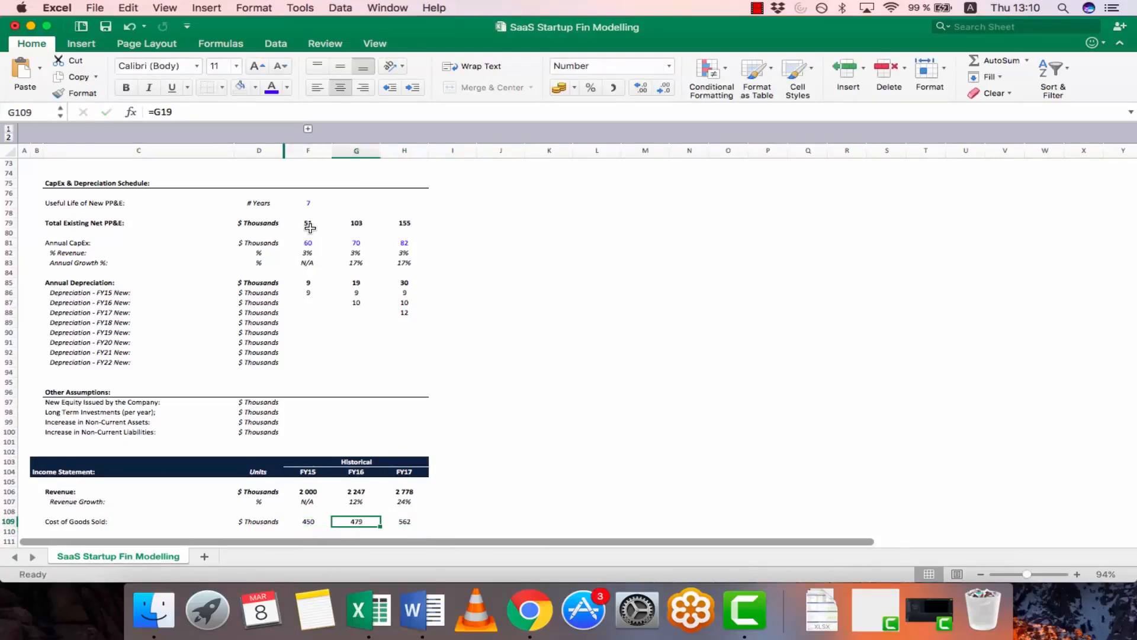
pyautogui.press('Right')
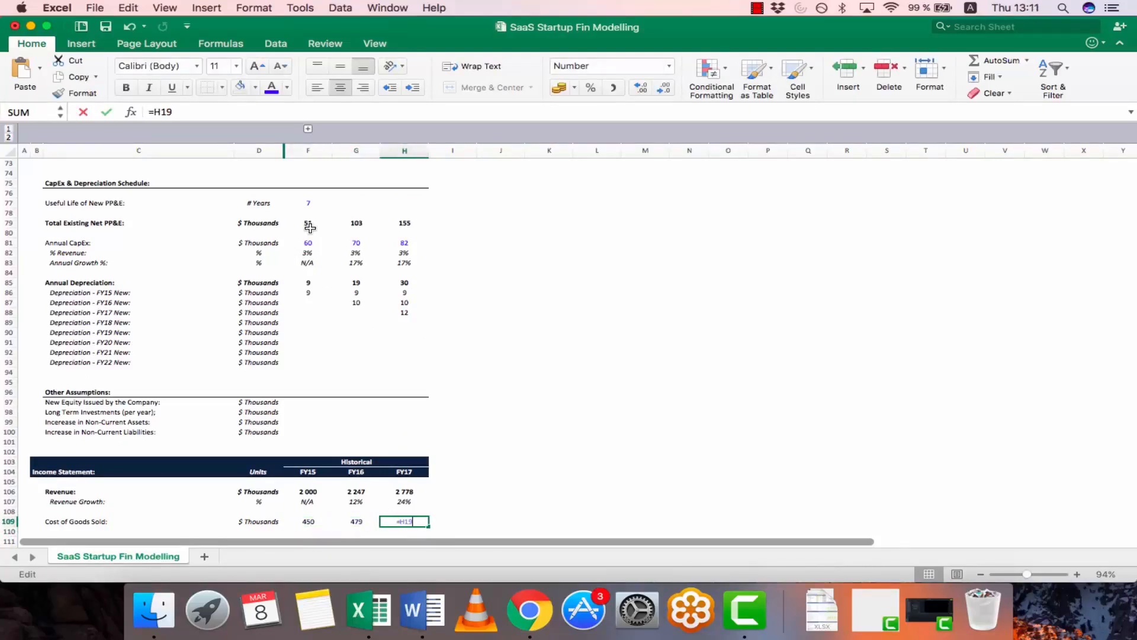
# Add the bold label "Gross Profit:" in C111, below Cost of Goods Sold
pyautogui.press('Down')
pyautogui.press('Left')
pyautogui.press('Left')
pyautogui.press('Left')
pyautogui.press('Left')
pyautogui.press('Down')
pyautogui.press('super+b')
pyautogui.write('G')
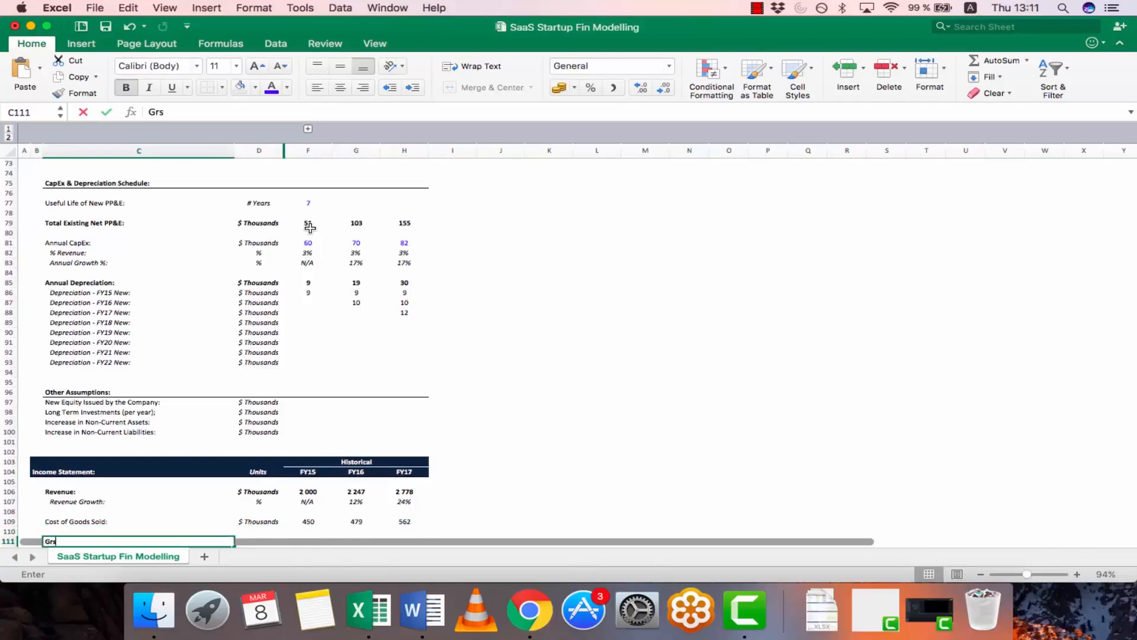
pyautogui.write('rs')
pyautogui.press('BackSpace')
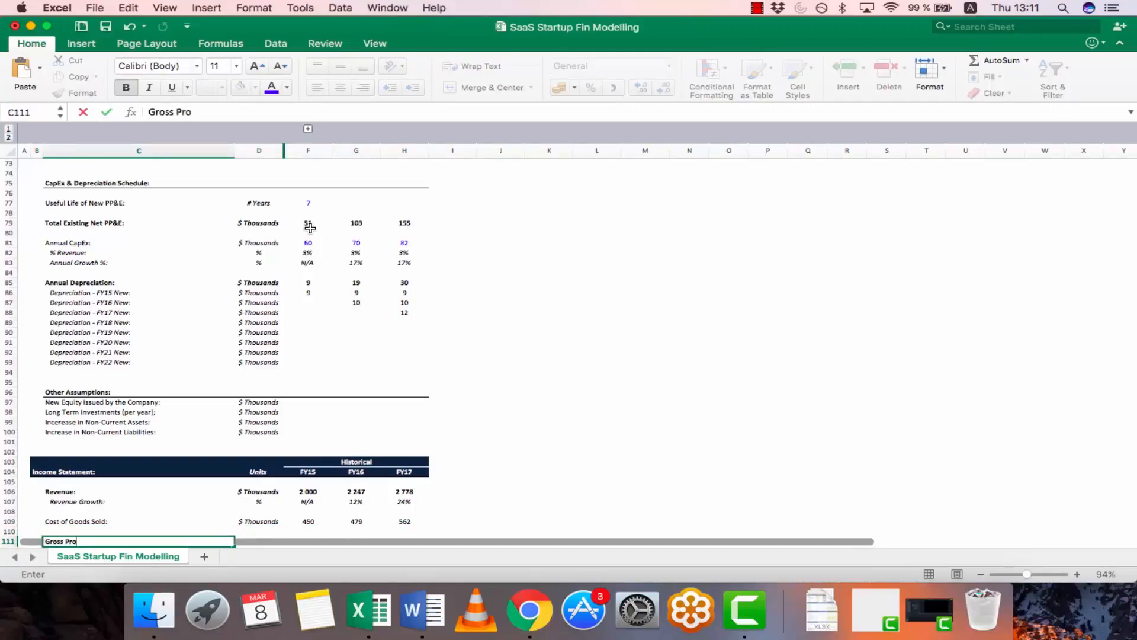
pyautogui.press('Return')
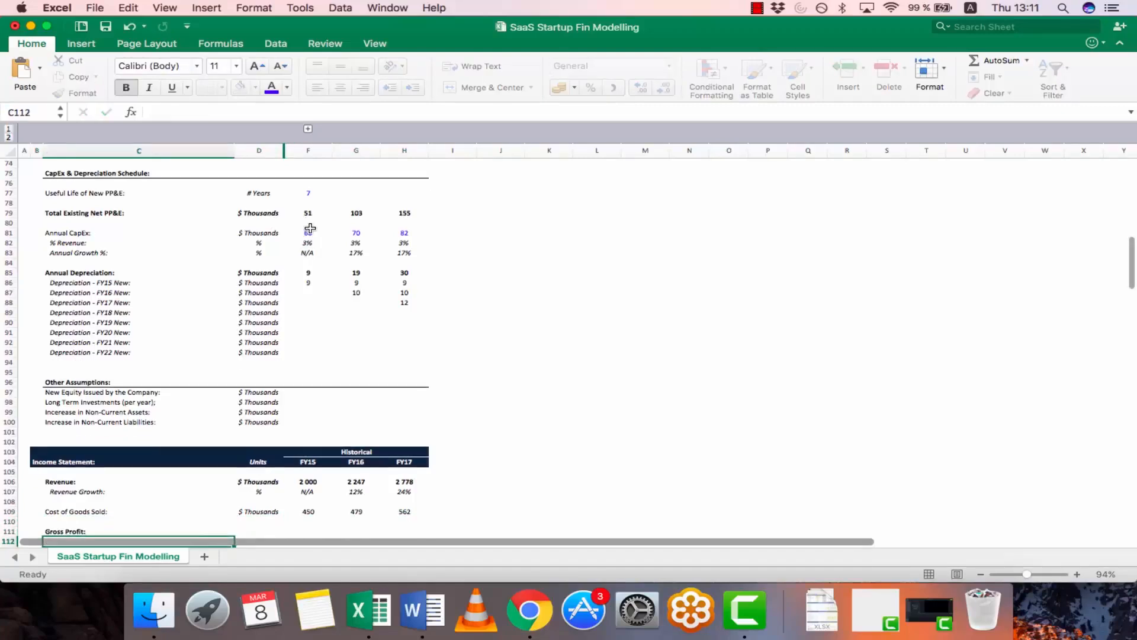
# Copy the bold "$ Thousands" unit from the Revenue line in D106 to the Gross Profit line in D111
pyautogui.press('Up')
pyautogui.press('Down')
pyautogui.press('Down')
pyautogui.press('Up')
pyautogui.press('Up')
pyautogui.press('Right')
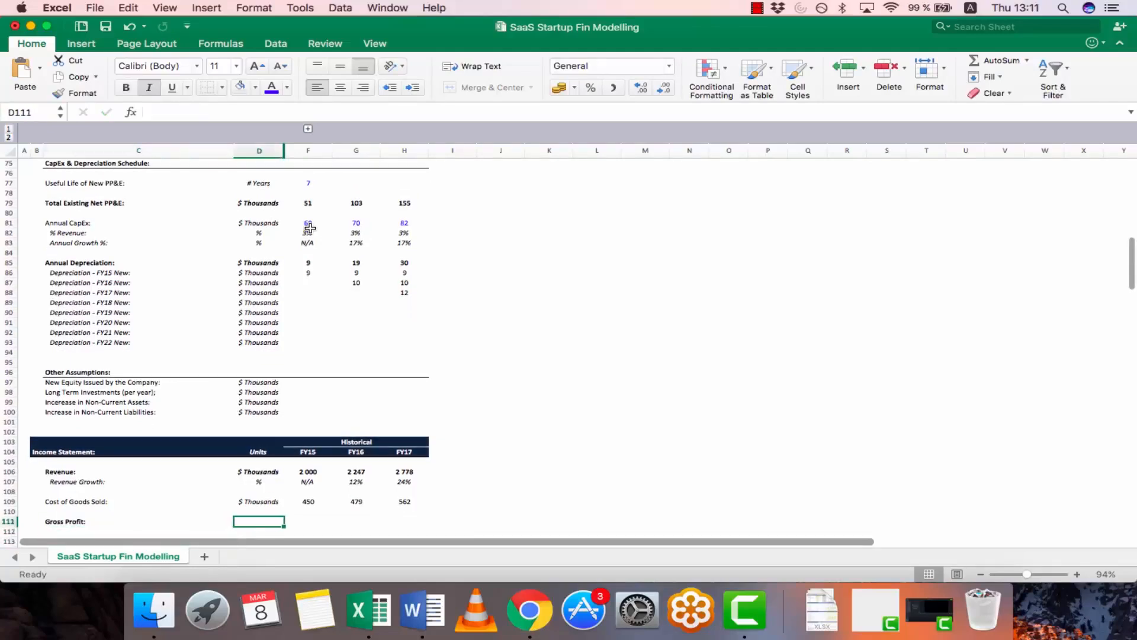
pyautogui.press('Up')
pyautogui.press('Up')
pyautogui.press('Up')
pyautogui.press('Up')
pyautogui.press('Up')
pyautogui.press('super+c')
pyautogui.press('Down')
pyautogui.press('Down')
pyautogui.press('Down')
pyautogui.press('Down')
pyautogui.press('Down')
pyautogui.press('Return')
# Calculate FY15 Gross Profit in F111 as revenue minus cost of goods sold with =F106-F109
pyautogui.press('Right')
pyautogui.write('=')
pyautogui.press('Up')
pyautogui.press('Up')
pyautogui.press('Up')
pyautogui.press('Up')
pyautogui.press('Up')
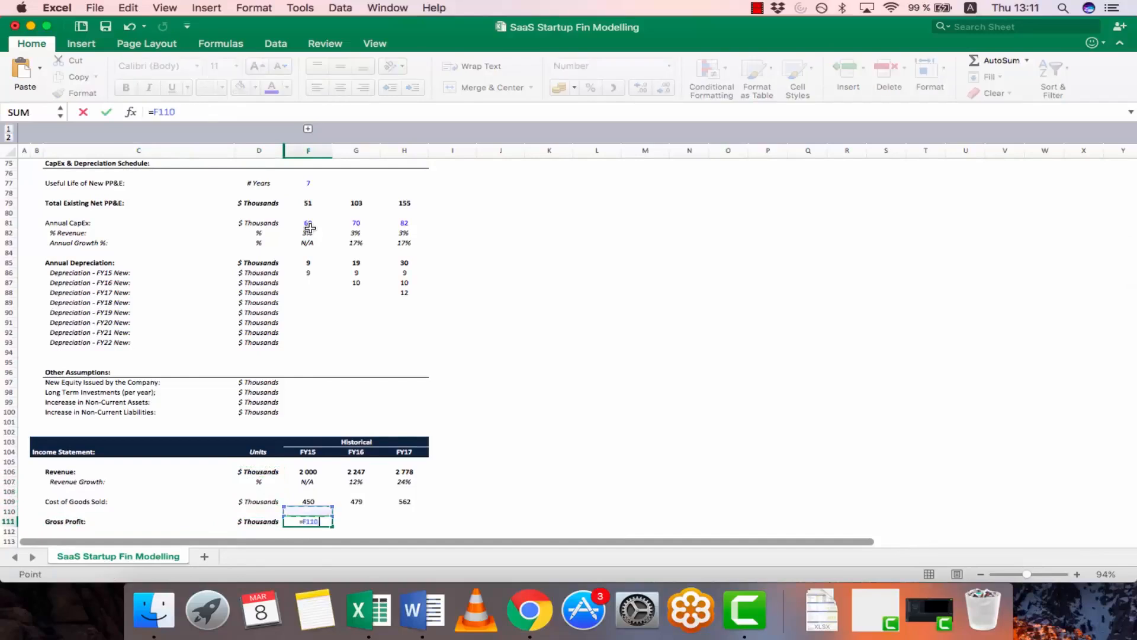
pyautogui.write('-')
pyautogui.press('Up')
pyautogui.press('Up')
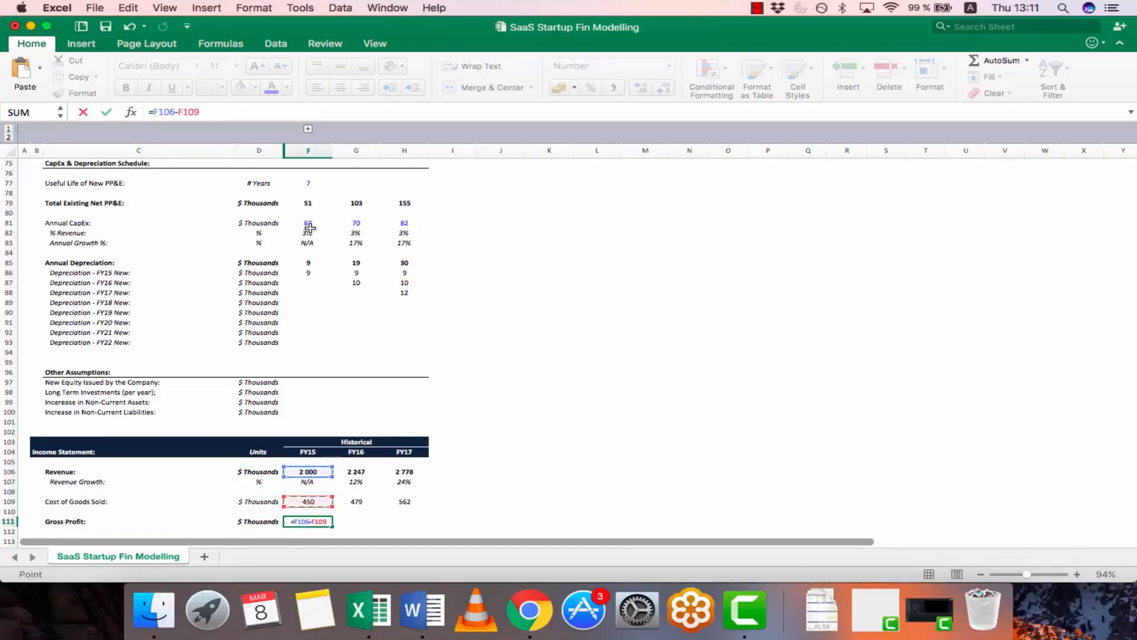
pyautogui.press('Return')
# Copy the FY15 Gross Profit formula across to FY16 and FY17 in G111:H111
pyautogui.press('Up')
pyautogui.press('cmd+c')
pyautogui.hotkey('shift', 'Right')
pyautogui.hotkey('shift', 'Right')
pyautogui.press('cmd+v')
pyautogui.press('Return')
# Add the italic label "Gross Margin:" in C112 and copy the non-bold "$ Thousands" unit into D112
pyautogui.press('Left')
pyautogui.press('Left')
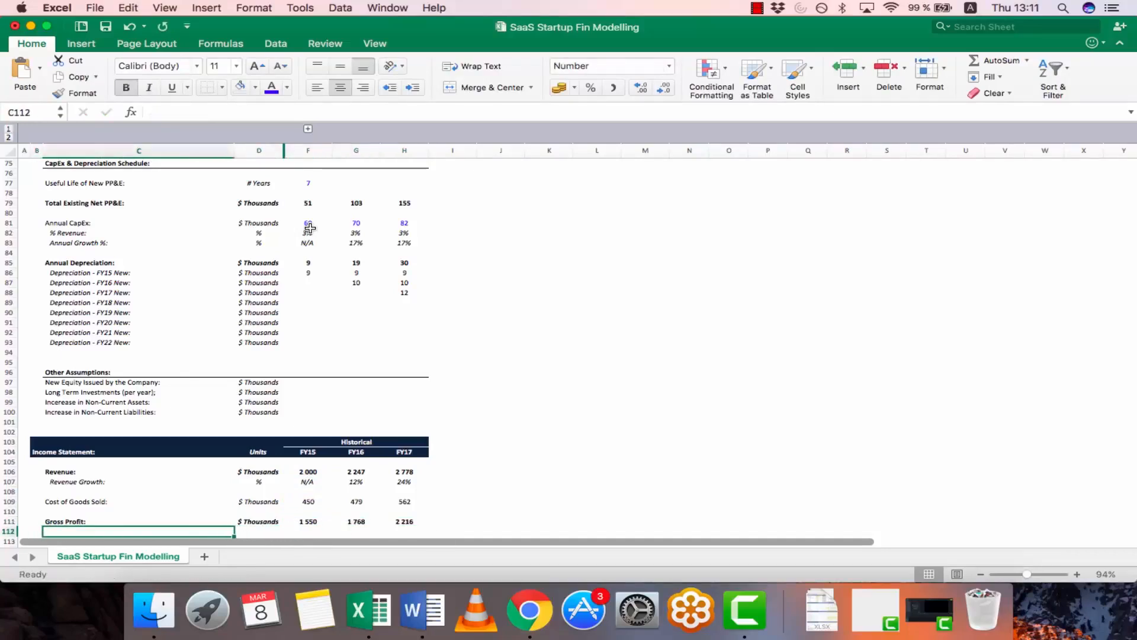
pyautogui.write('Gross M')
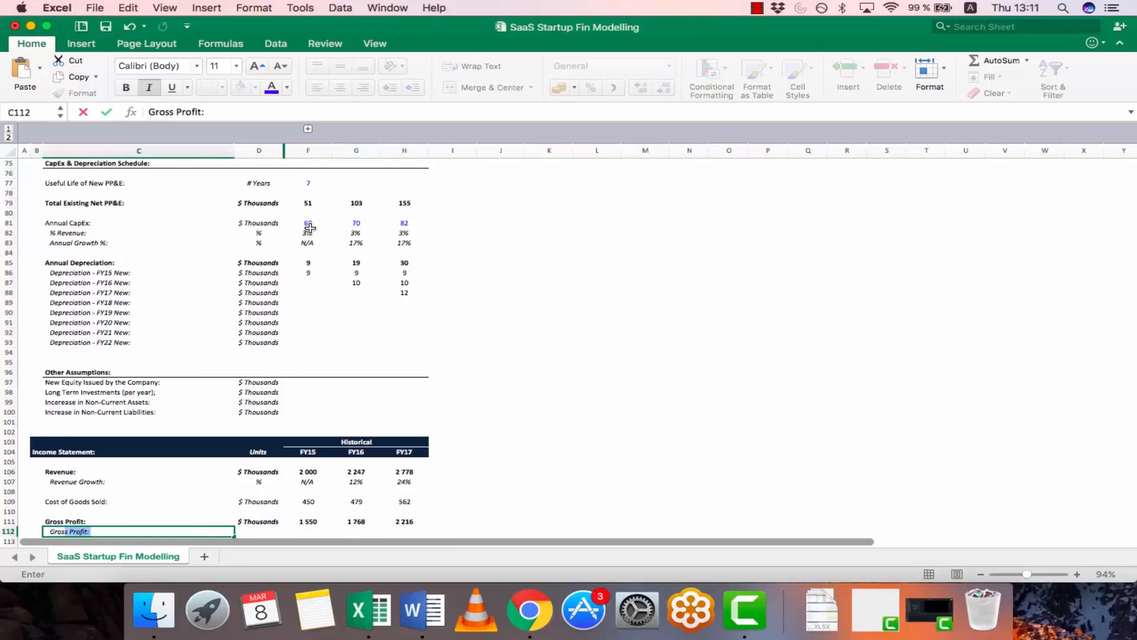
pyautogui.write('argin')
pyautogui.press('Tab')
pyautogui.press('Up')
pyautogui.press('Up')
pyautogui.press('Down')
pyautogui.press('super+c')
pyautogui.press('Down')
pyautogui.press('super+v')
pyautogui.press('Right')
pyautogui.press('Escape')
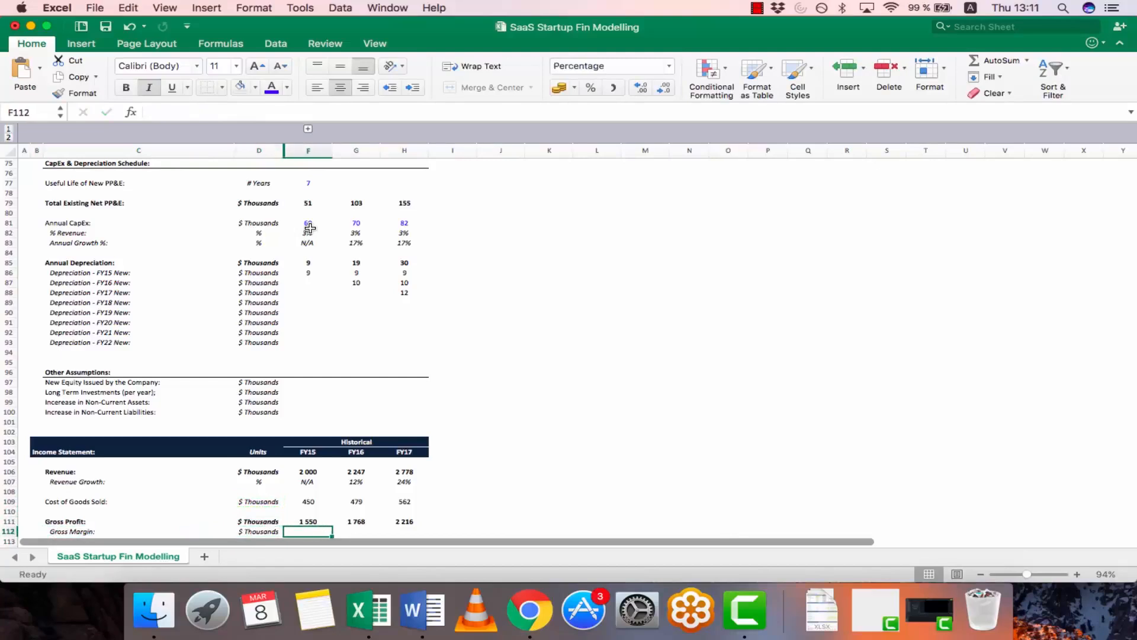
# Calculate FY15 Gross Margin in F112 as gross profit divided by revenue with =F111/F106
pyautogui.write('=')
pyautogui.press('Up')
pyautogui.write('/')
pyautogui.press('Up')
pyautogui.press('Up')
pyautogui.press('Up')
pyautogui.press('Up')
pyautogui.press('Up')
pyautogui.press('Up')
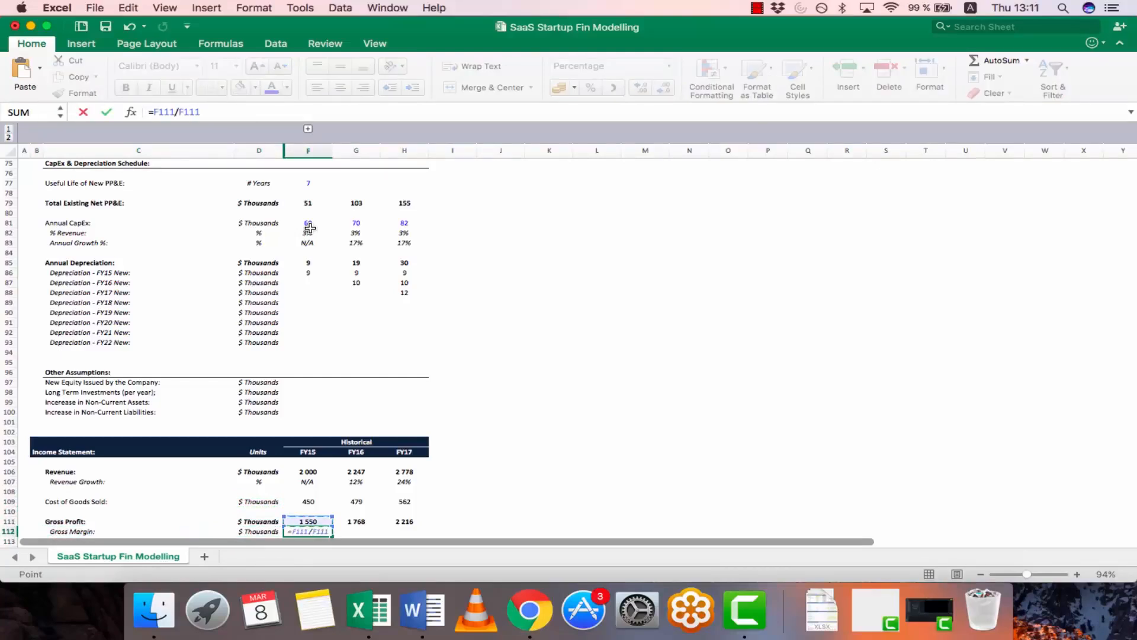
pyautogui.press('Return')
# Copy the FY15 Gross Margin formula across to FY16 and FY17 in G112:H112
pyautogui.press('Up')
pyautogui.press('super+c')
pyautogui.hotkey('shift', 'Right')
pyautogui.hotkey('shift', 'Right')
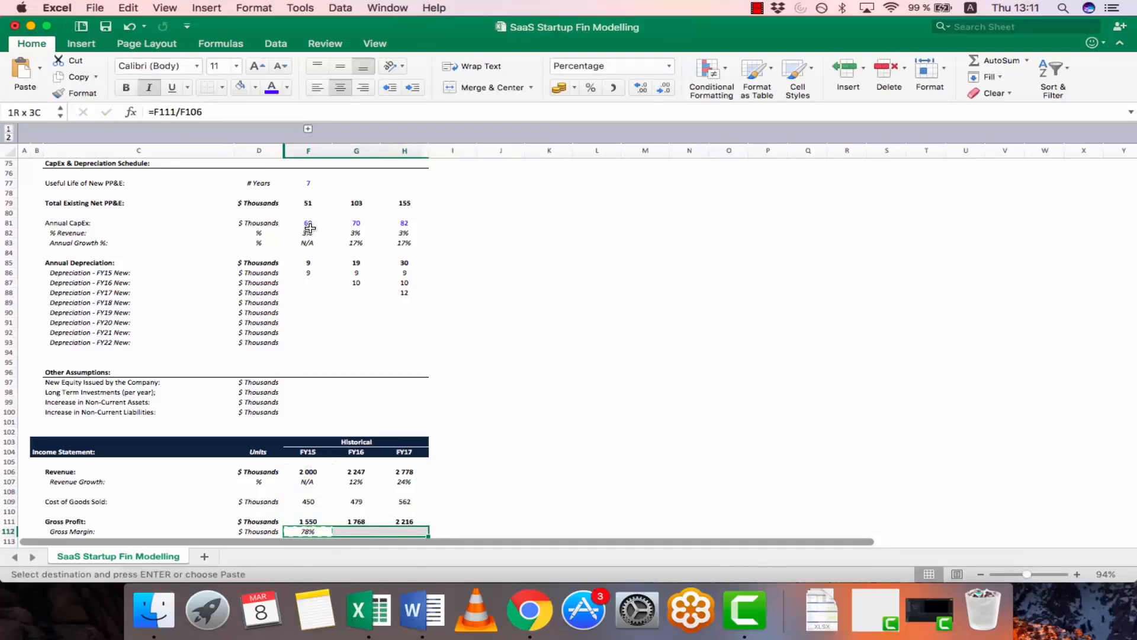
pyautogui.press('super+v')
pyautogui.press('Escape')
# Add the bold heading "Operating Expenses:" in C114, leaving a blank row below Gross Margin
pyautogui.press('Down')
pyautogui.press('Up')
pyautogui.press('Down')
pyautogui.press('Down')
pyautogui.press('Down')
pyautogui.press('Down')
pyautogui.press('Down')
pyautogui.press('Down')
pyautogui.press('Down')
pyautogui.press('Down')
pyautogui.press('Up')
pyautogui.press('Up')
pyautogui.press('Up')
pyautogui.press('Up')
pyautogui.press('Up')
pyautogui.press('Up')
pyautogui.press('Up')
pyautogui.press('Left')
pyautogui.press('Left')
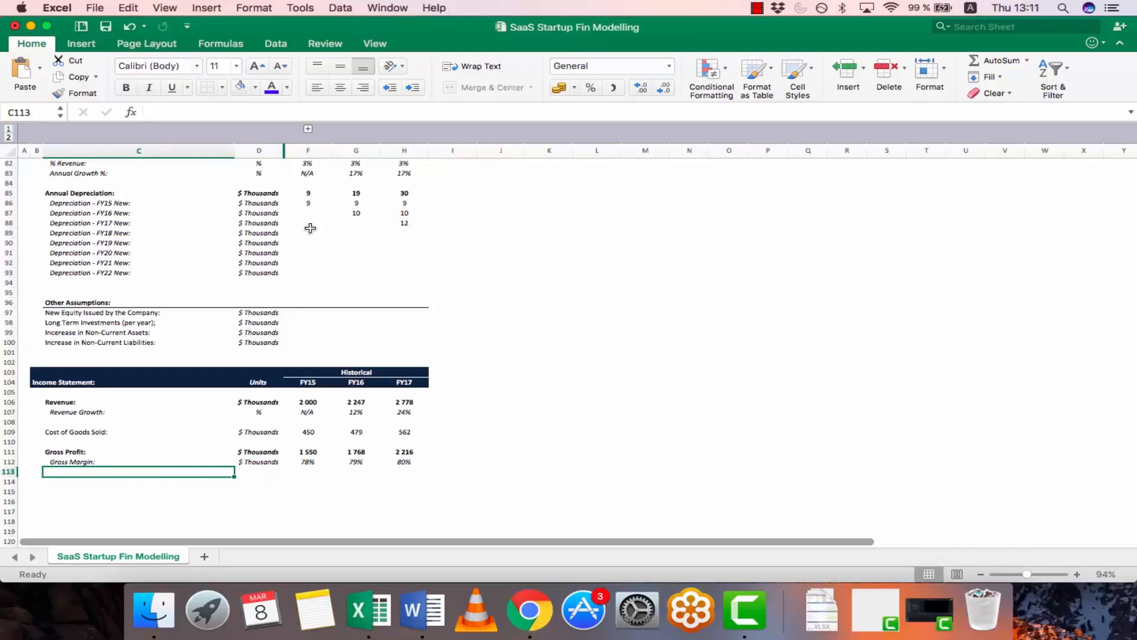
pyautogui.press('Down')
pyautogui.press('super+b')
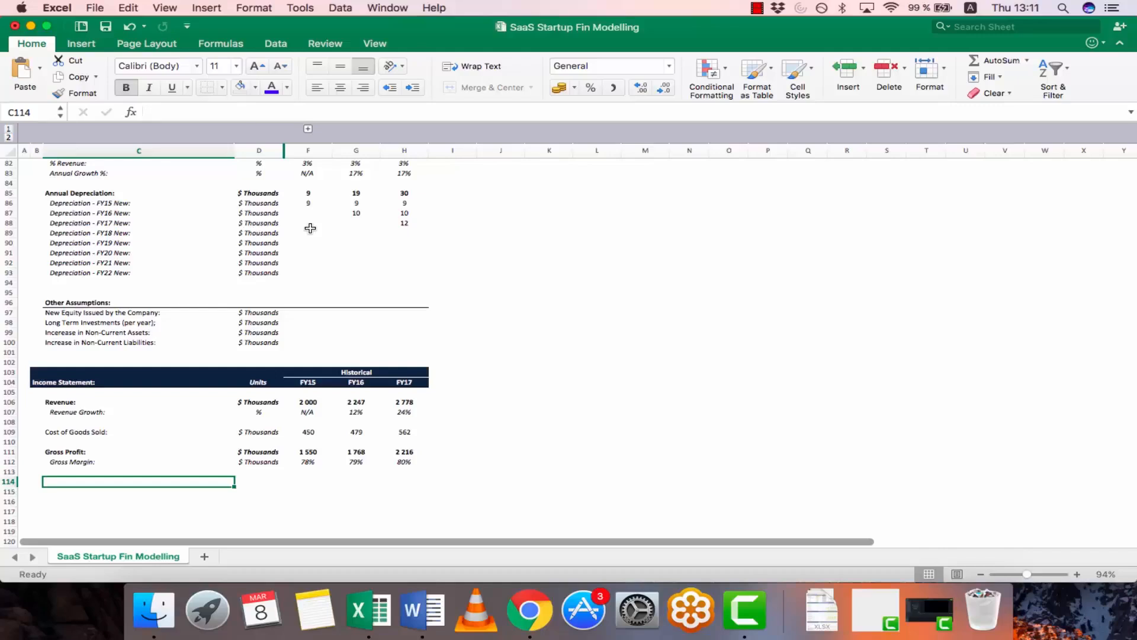
pyautogui.write('Operating Expense')
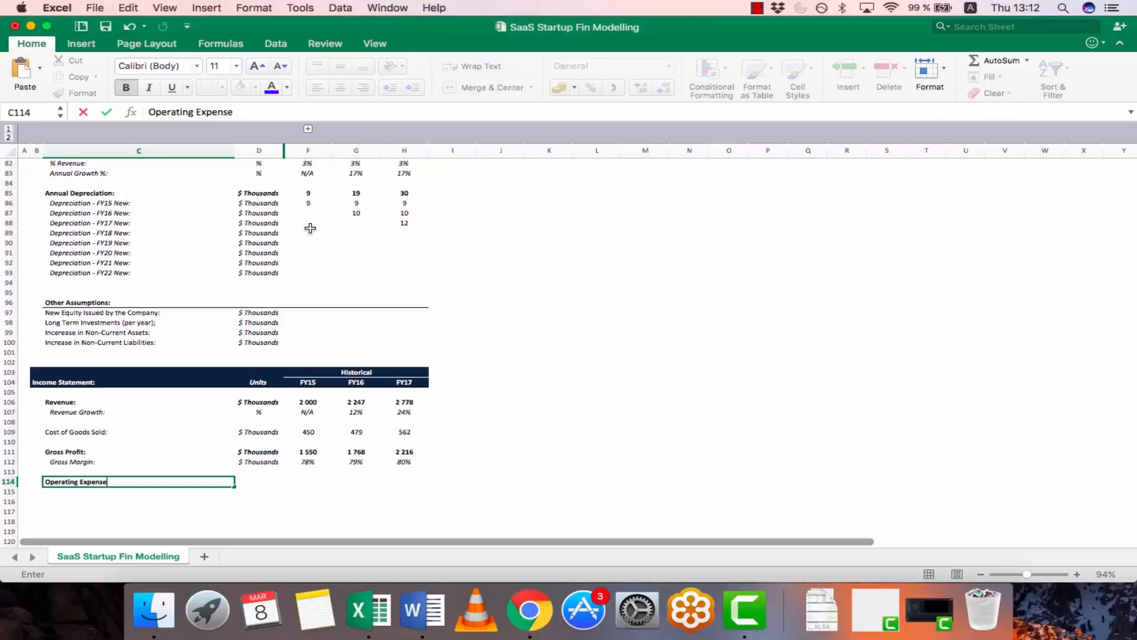
pyautogui.write('s:')
pyautogui.press('Return')
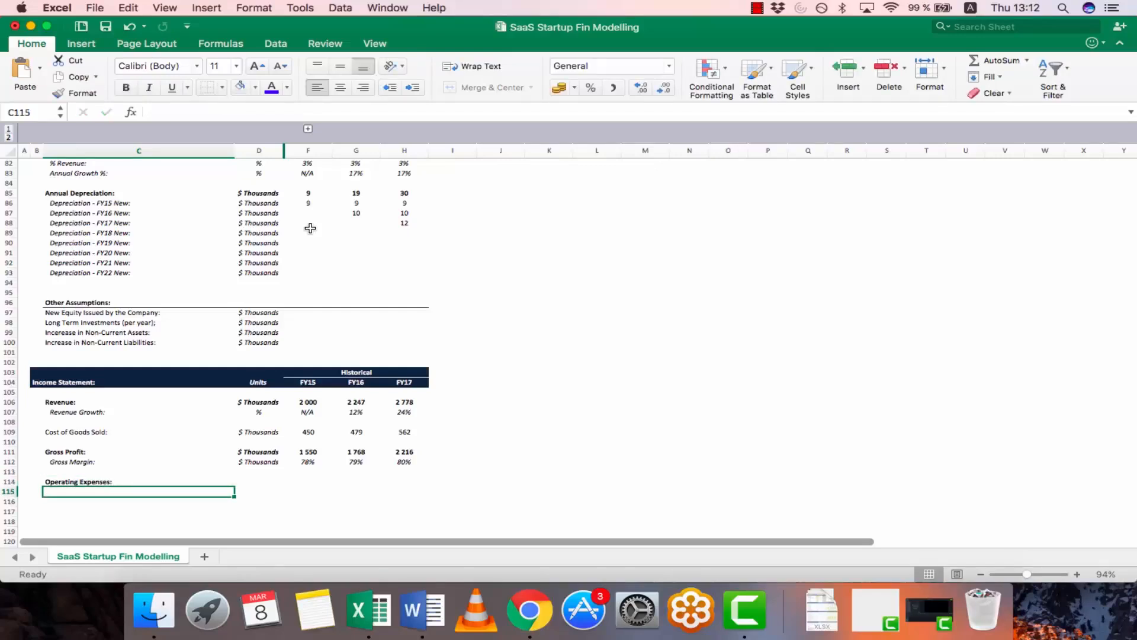
# Add the labels "Research & Development Expense:" in C115 and "Sales & Marketing Expense:" in C116
pyautogui.write('Research & Development Expen')
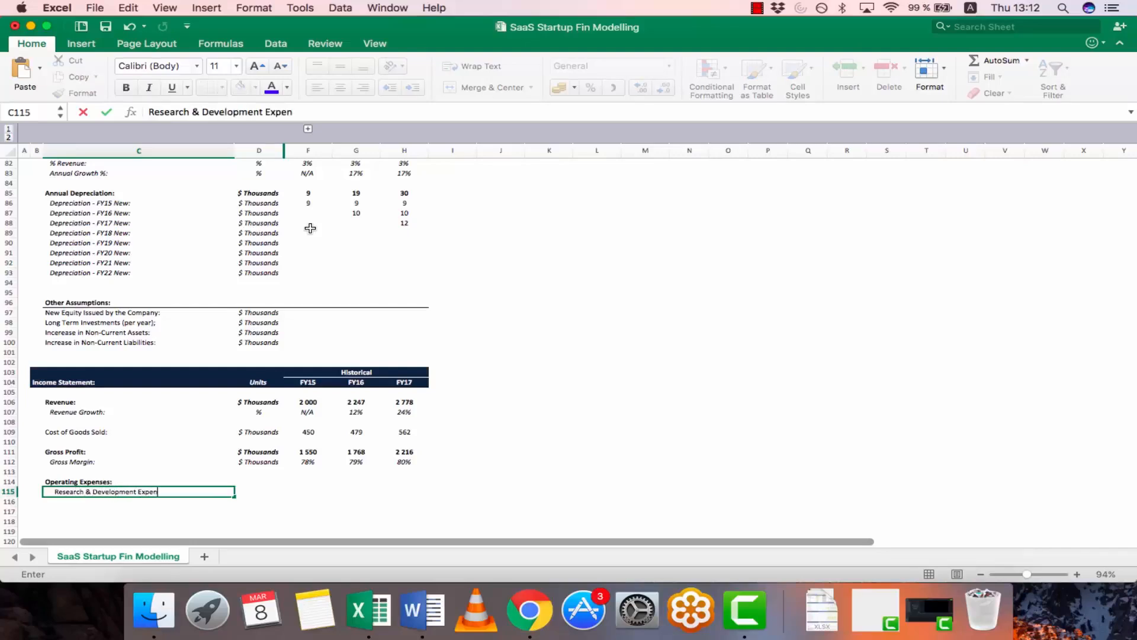
pyautogui.write(':')
pyautogui.press('Return')
pyautogui.write('S')
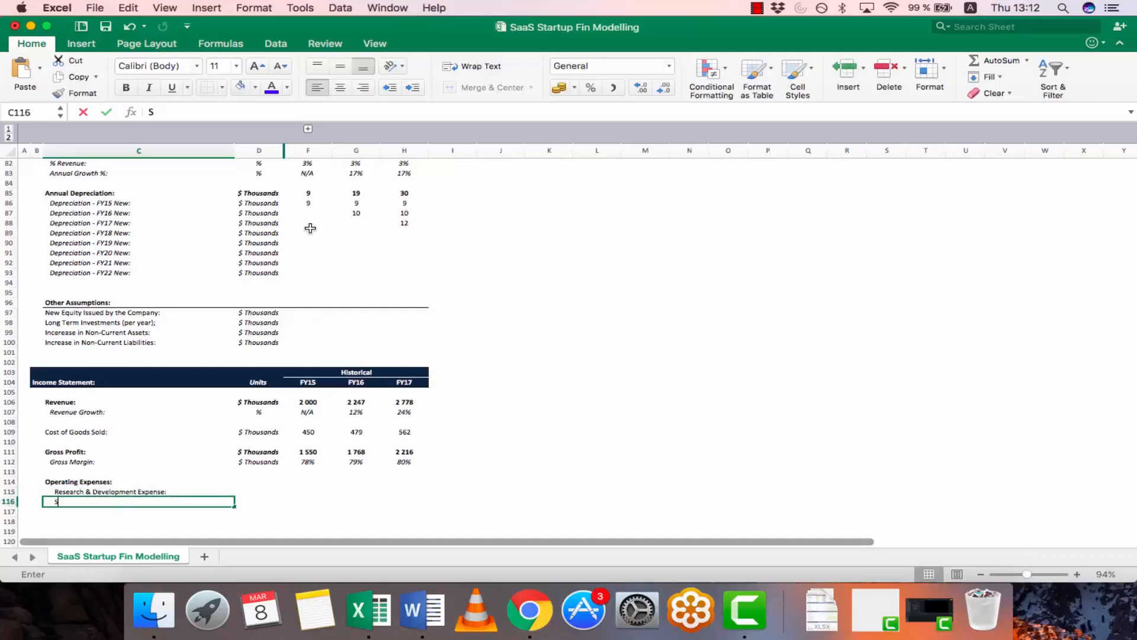
pyautogui.write('ales & Marketing')
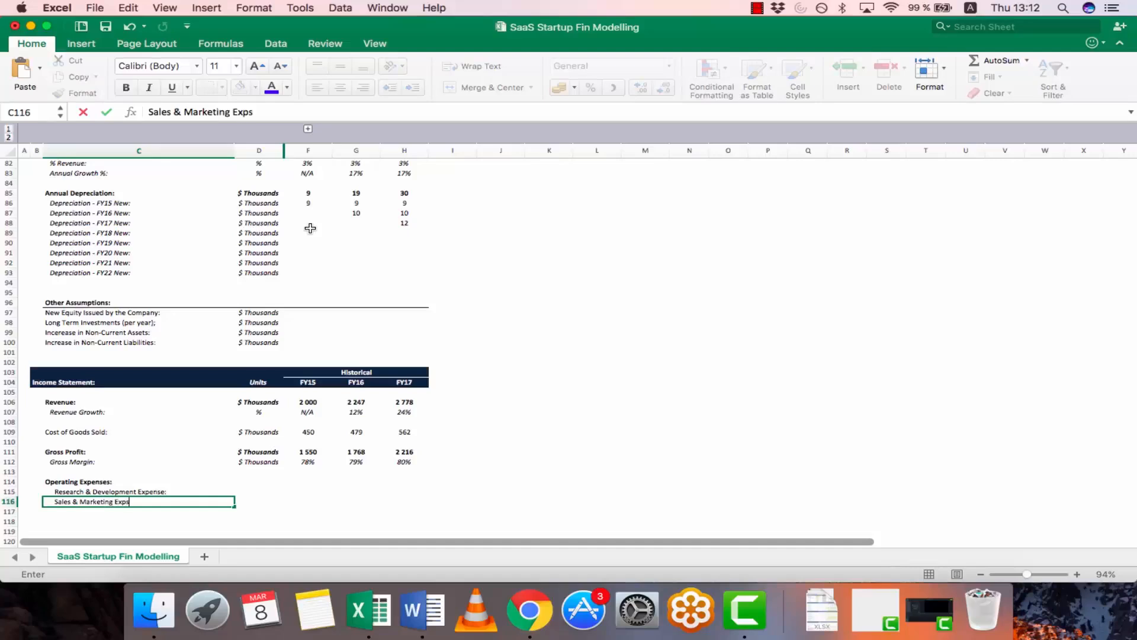
pyautogui.write(' Expense:')
pyautogui.press('Return')
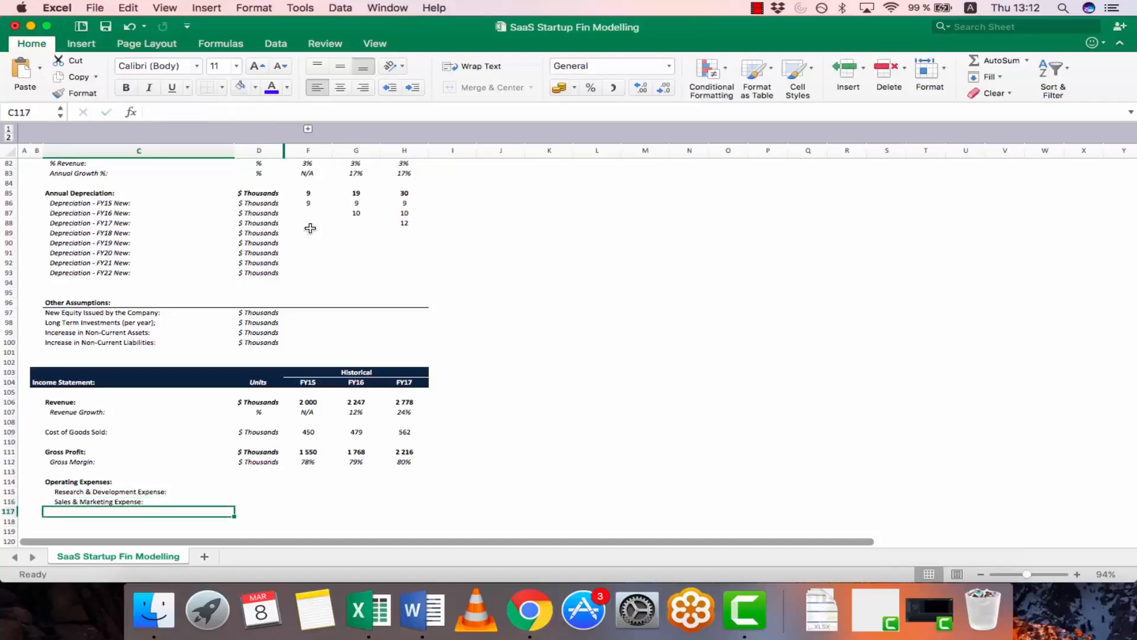
# Add the labels "General & Administrative Expense:" in C117 and "Depreciation & Amortization:" in C118
pyautogui.write('General &')
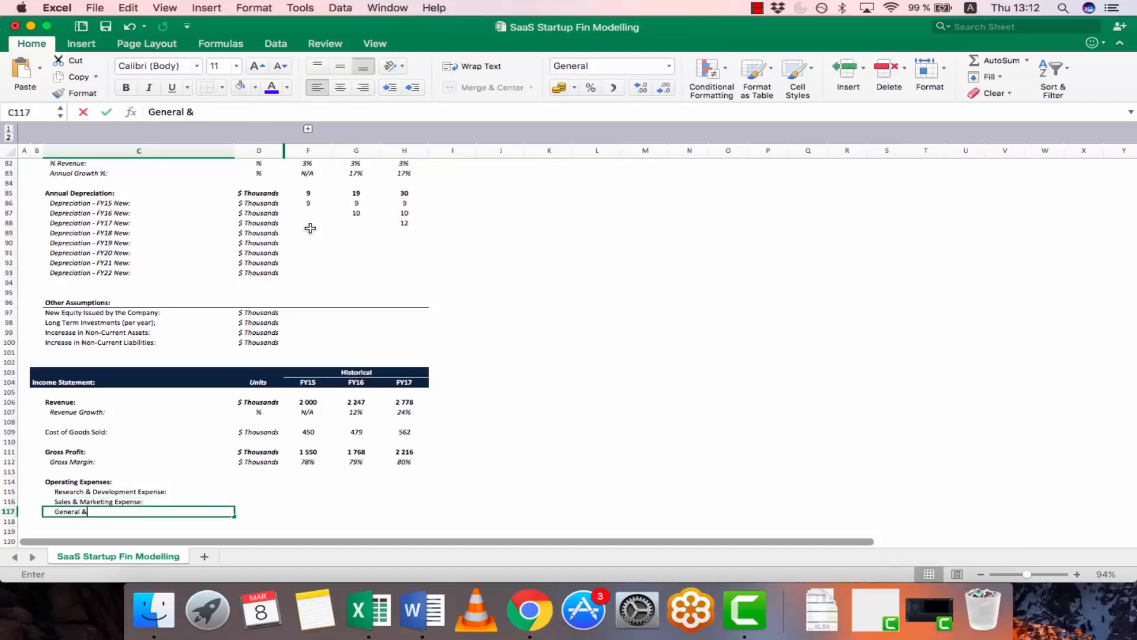
pyautogui.write(' Admini')
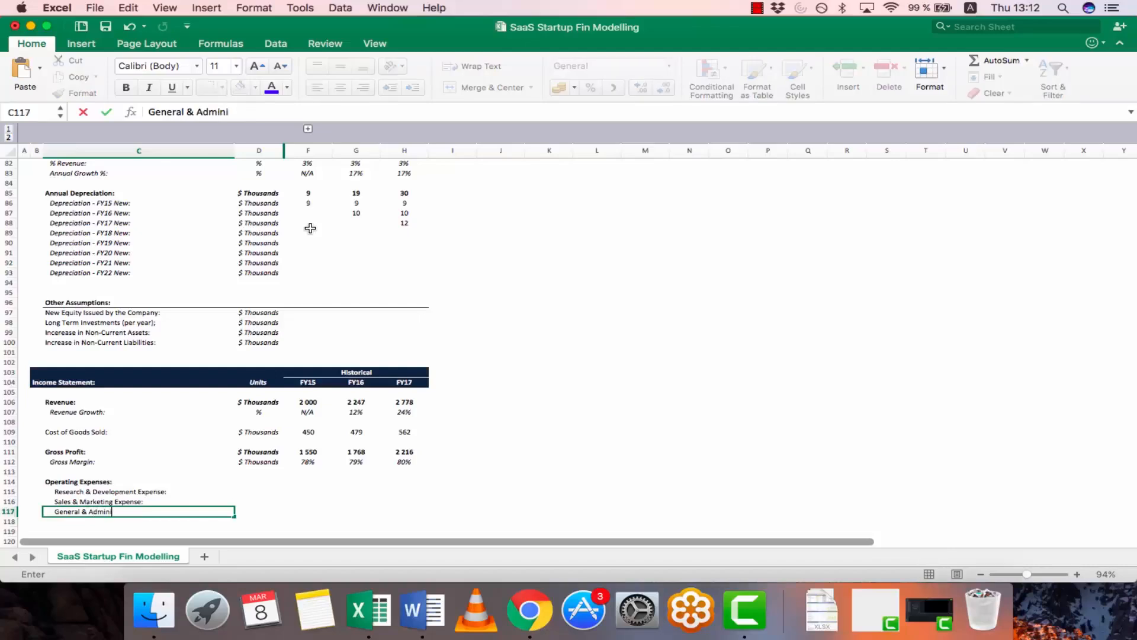
pyautogui.write('strative Expense:')
pyautogui.press('Return')
pyautogui.write('Dep')
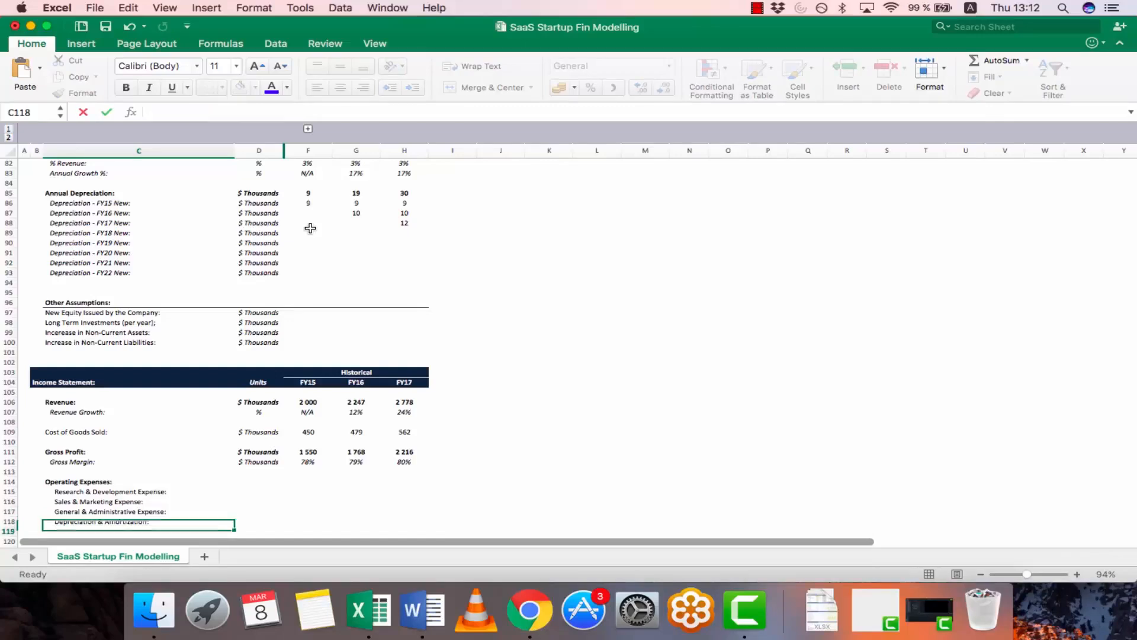
pyautogui.write('reciation & Amortization:')
pyautogui.press('Return')
# Copy the non-bold "$ Thousands" unit from D112 to the four operating expense lines in D115:D118
pyautogui.press('Up')
pyautogui.press('Up')
pyautogui.press('Up')
pyautogui.press('Up')
pyautogui.press('Up')
pyautogui.press('Up')
pyautogui.press('Up')
pyautogui.press('Up')
pyautogui.press('Right')
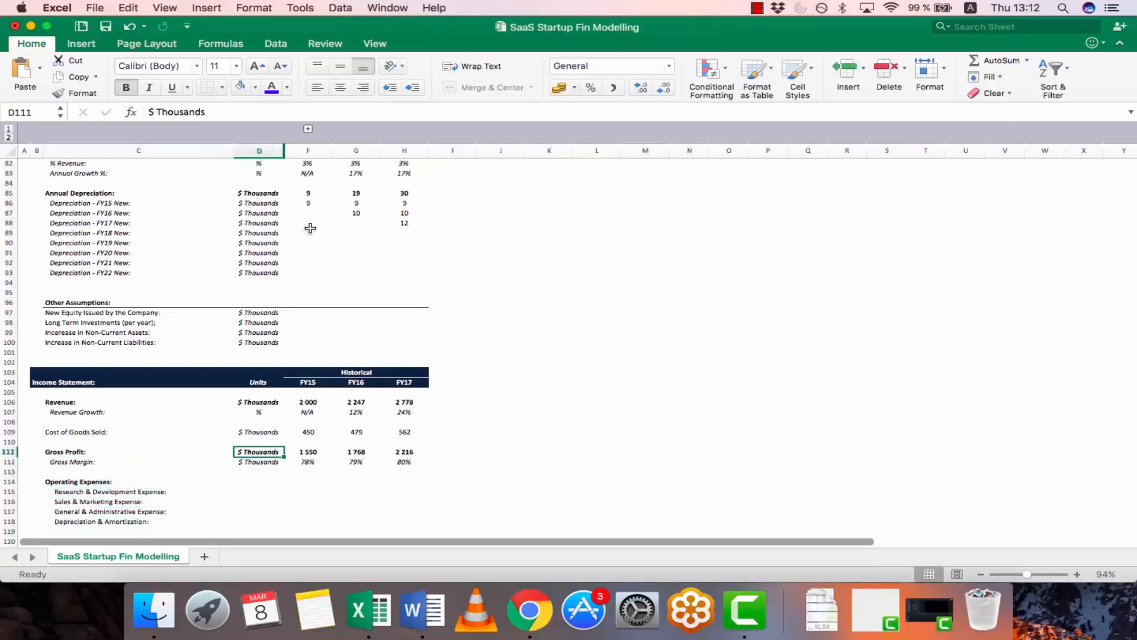
pyautogui.press('Down')
pyautogui.press('super+c')
pyautogui.press('Down')
pyautogui.press('Down')
pyautogui.press('Down')
pyautogui.hotkey('shift', 'Down')
pyautogui.hotkey('shift', 'Down')
pyautogui.hotkey('shift', 'Down')
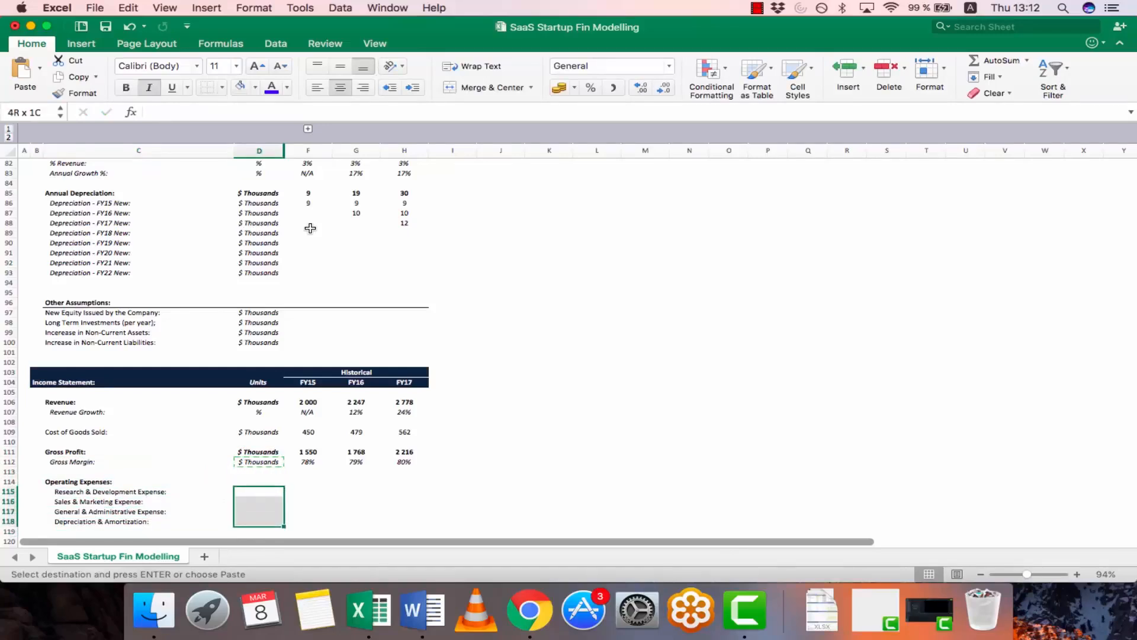
pyautogui.press('super+v')
# Add the bold label "Total Operating Expenses:" in C119, directly below Depreciation & Amortization
pyautogui.press('Left')
pyautogui.press('Left')
pyautogui.press('Down')
pyautogui.press('Down')
pyautogui.press('Down')
pyautogui.press('Down')
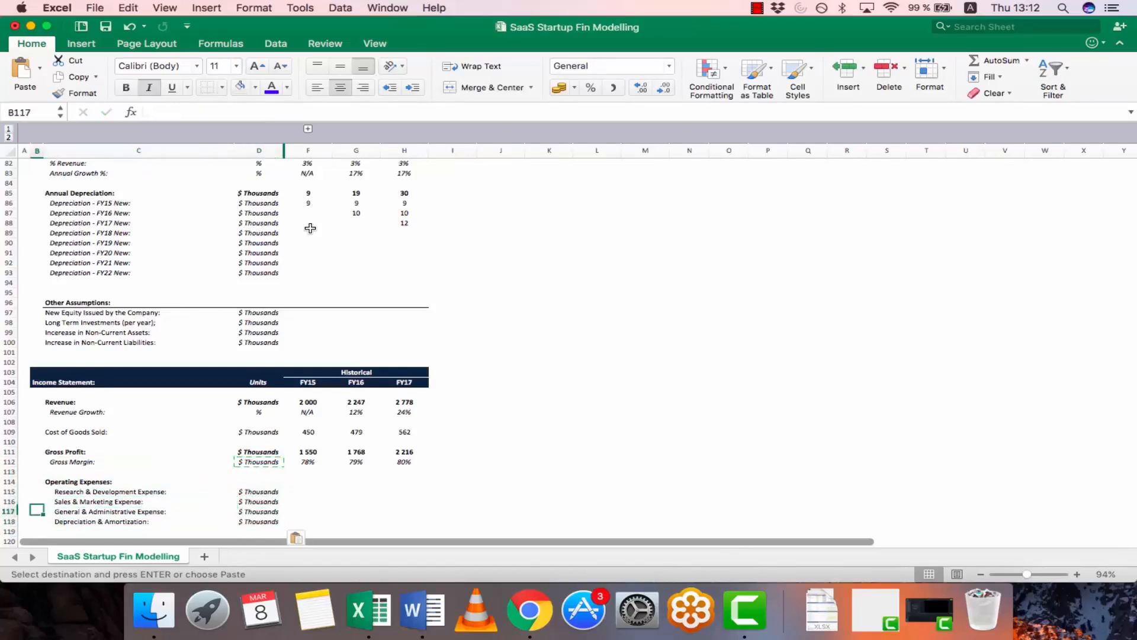
pyautogui.press('Up')
pyautogui.press('Right')
pyautogui.press('Down')
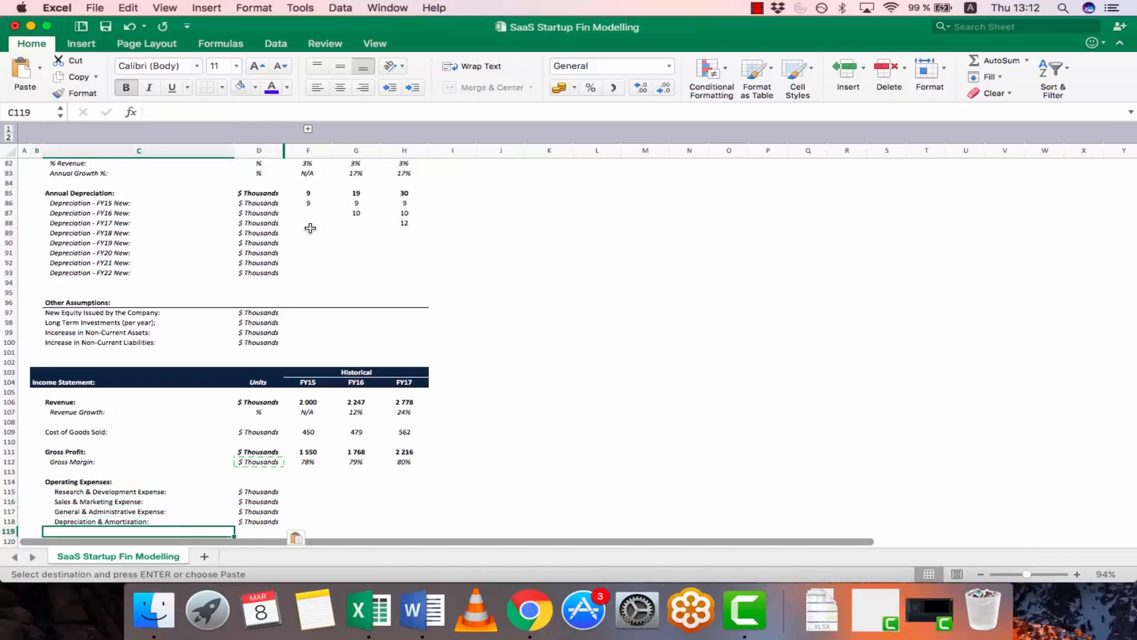
pyautogui.scroll(-3, 328, 247)
pyautogui.write('Total Operating Expenses')
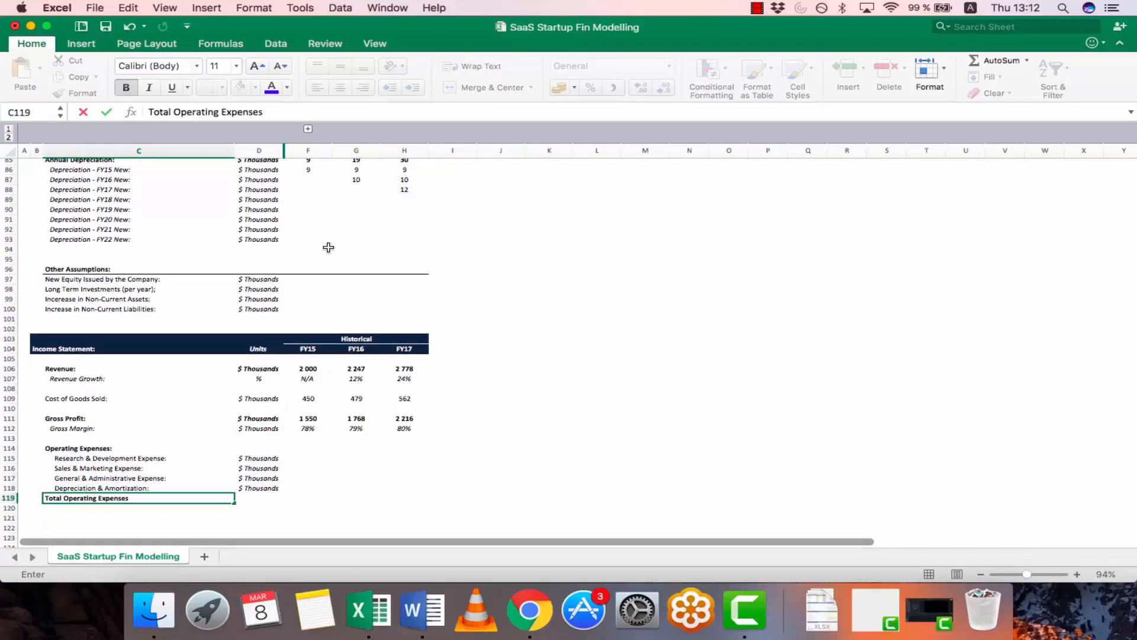
pyautogui.press('Return')
# Apply a top border across the Total Operating Expenses row from C119 to H119
pyautogui.press('Up')
pyautogui.press('Right')
pyautogui.press('Left')
pyautogui.hotkey('shift', 'Right')
pyautogui.hotkey('shift', 'Right')
pyautogui.hotkey('shift', 'Right')
pyautogui.hotkey('shift', 'Right')
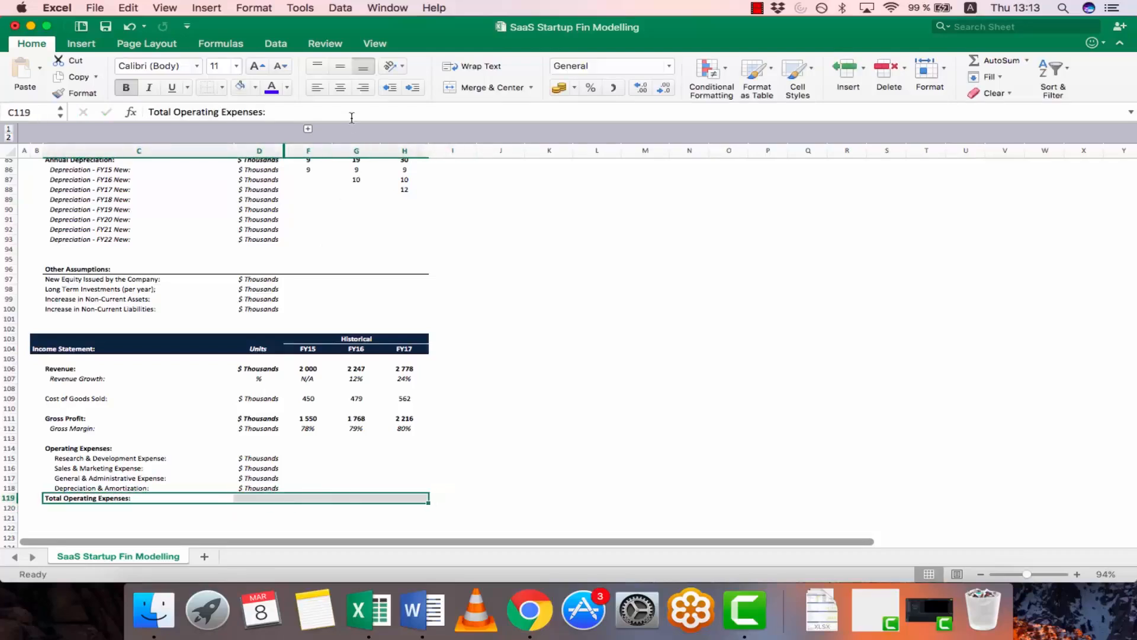
pyautogui.click(223, 88)
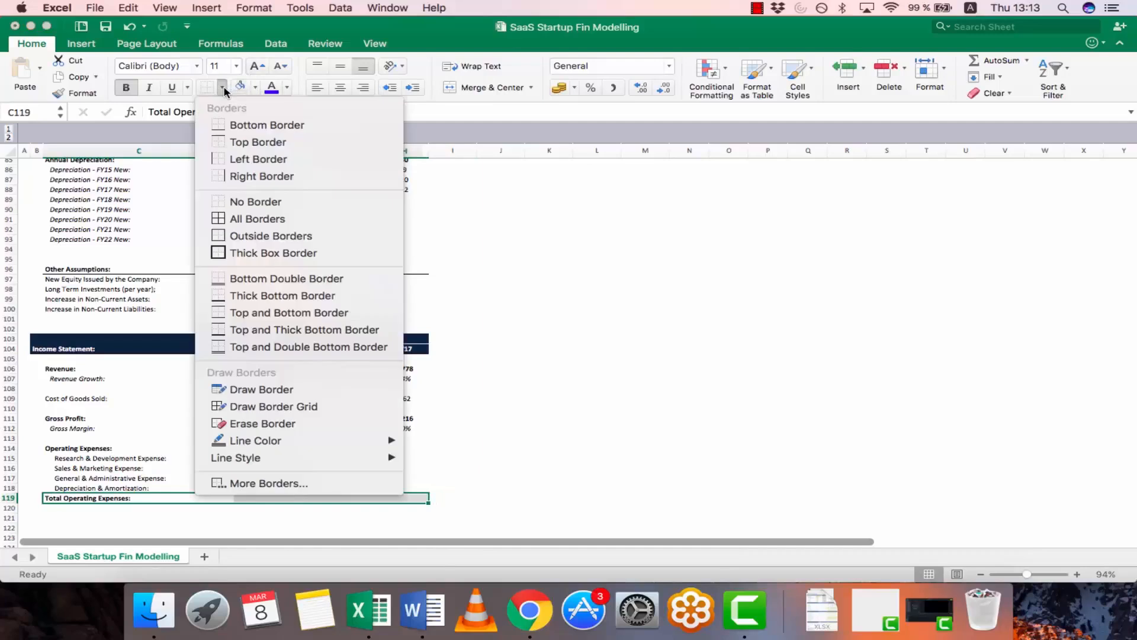
pyautogui.click(230, 142)
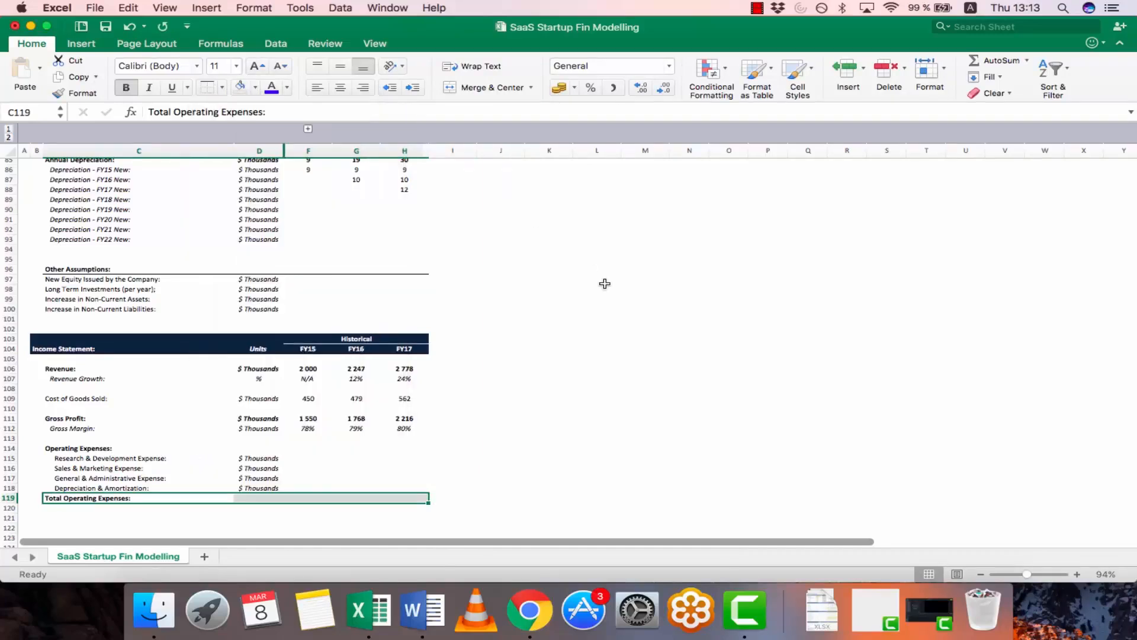
pyautogui.press('Up')
pyautogui.press('Up')
pyautogui.press('Up')
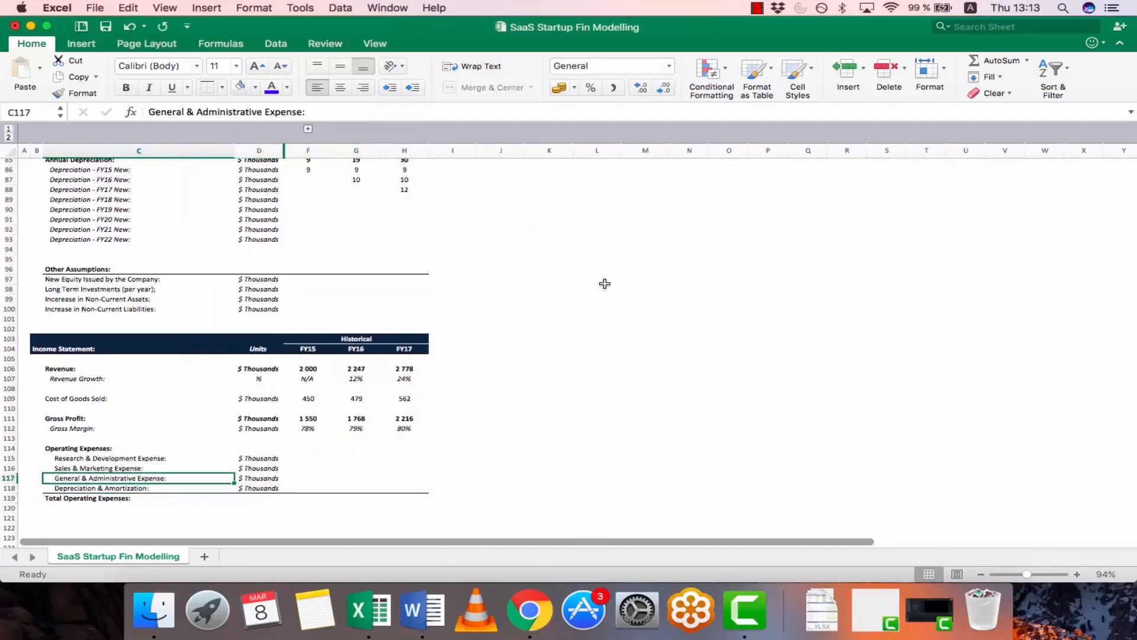
pyautogui.press('Up')
pyautogui.press('Down')
pyautogui.press('Down')
pyautogui.press('Up')
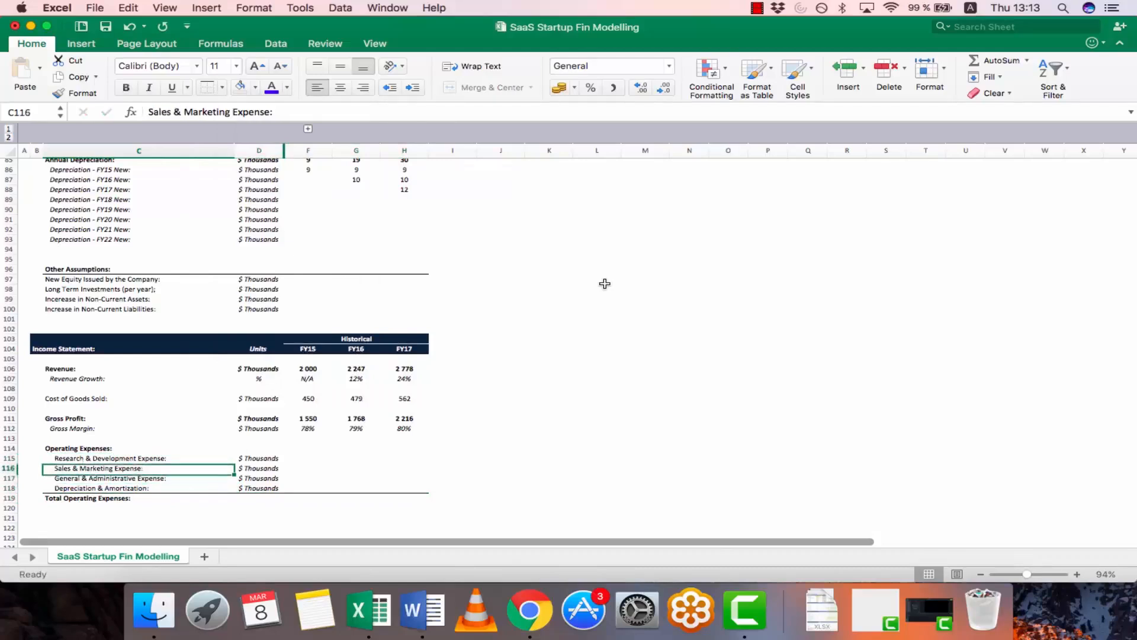
pyautogui.press('Down')
pyautogui.press('Down')
pyautogui.press('Up')
pyautogui.press('Up')
# Link the FY15 Research & Development Expense in F115 to the Research & Development assumption in F33
pyautogui.press('Right')
pyautogui.press('Right')
pyautogui.press('Up')
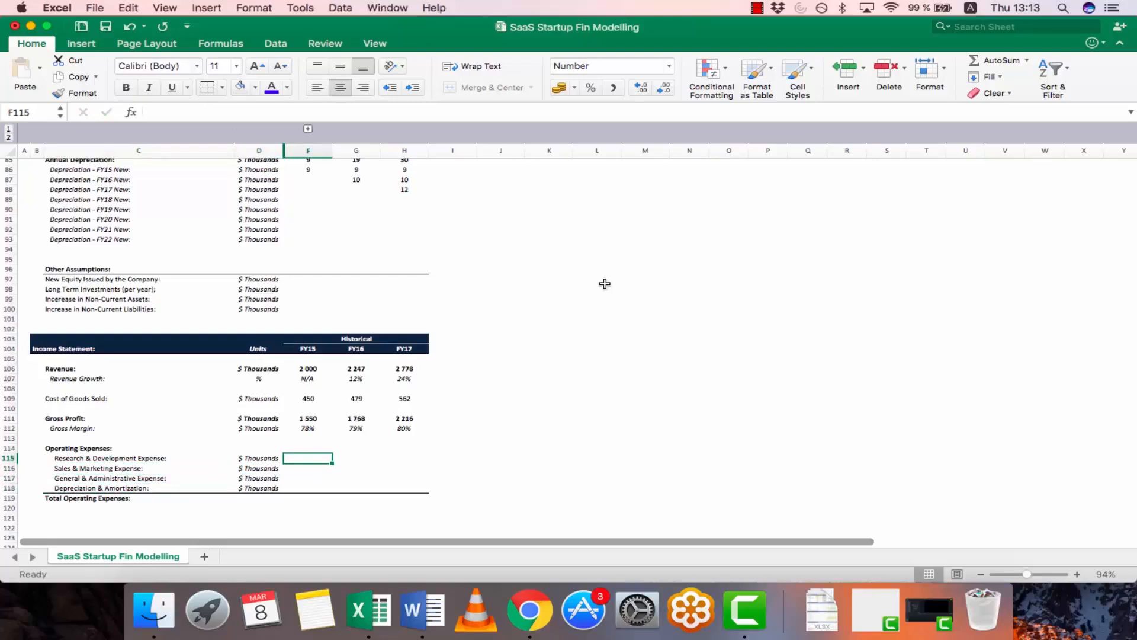
pyautogui.write('=')
pyautogui.scroll(20, 535, 293)
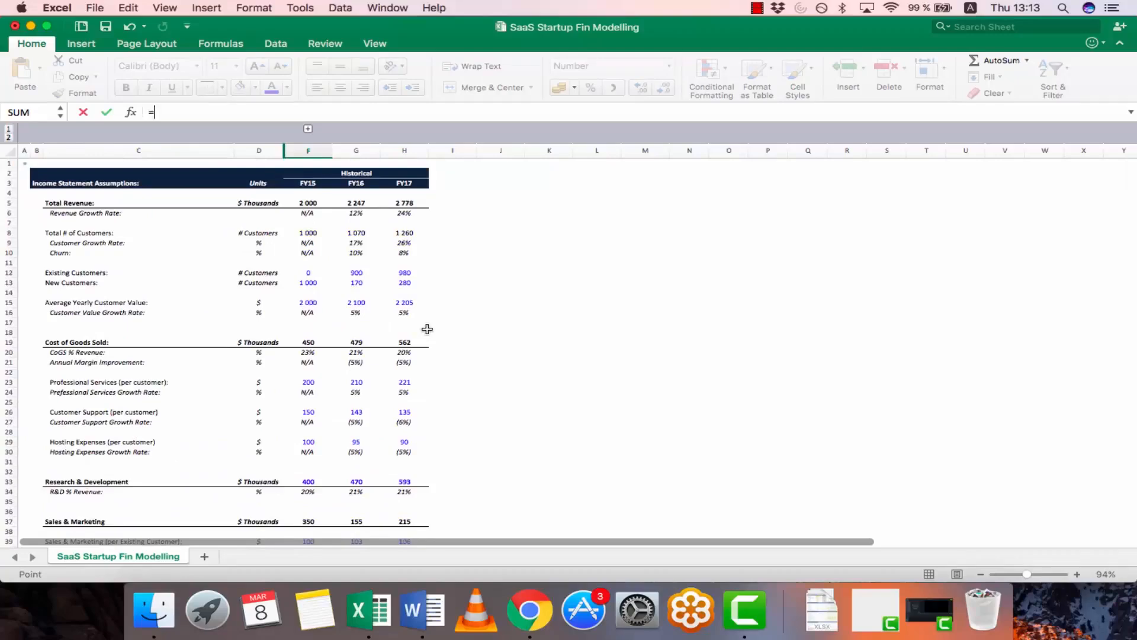
pyautogui.click(308, 481)
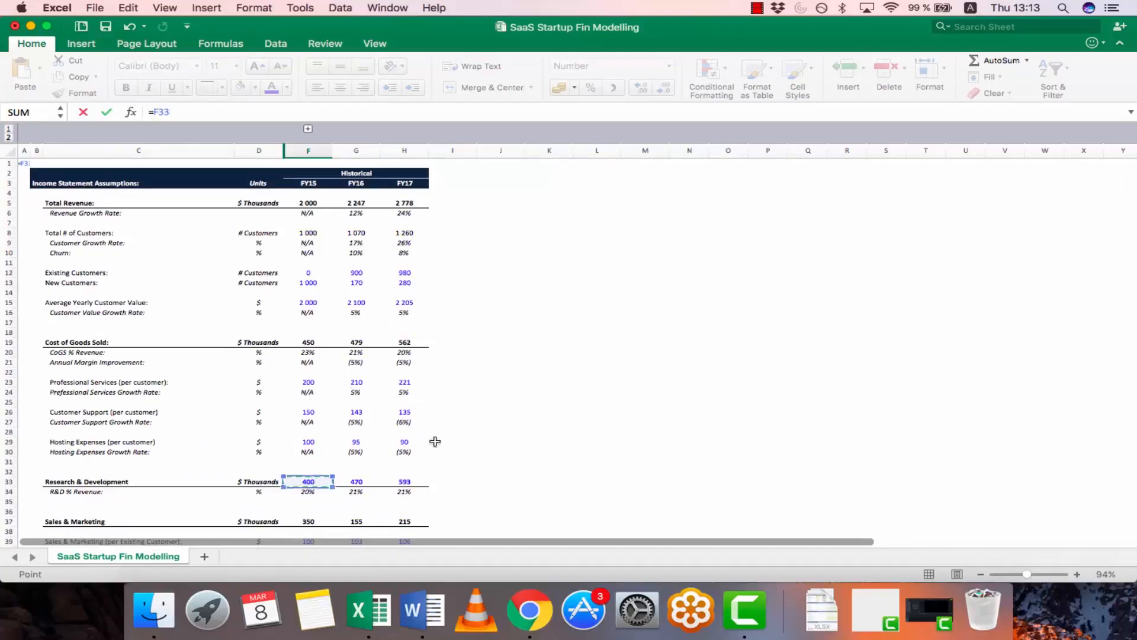
pyautogui.press('Return')
# Copy the Research & Development Expense formula from F115 across to FY16 and FY17 in G115:H115 and check the references
pyautogui.press('Up')
pyautogui.hotkey('ctrl', 'c')
pyautogui.hotkey('shift', 'Right')
pyautogui.hotkey('shift', 'Right')
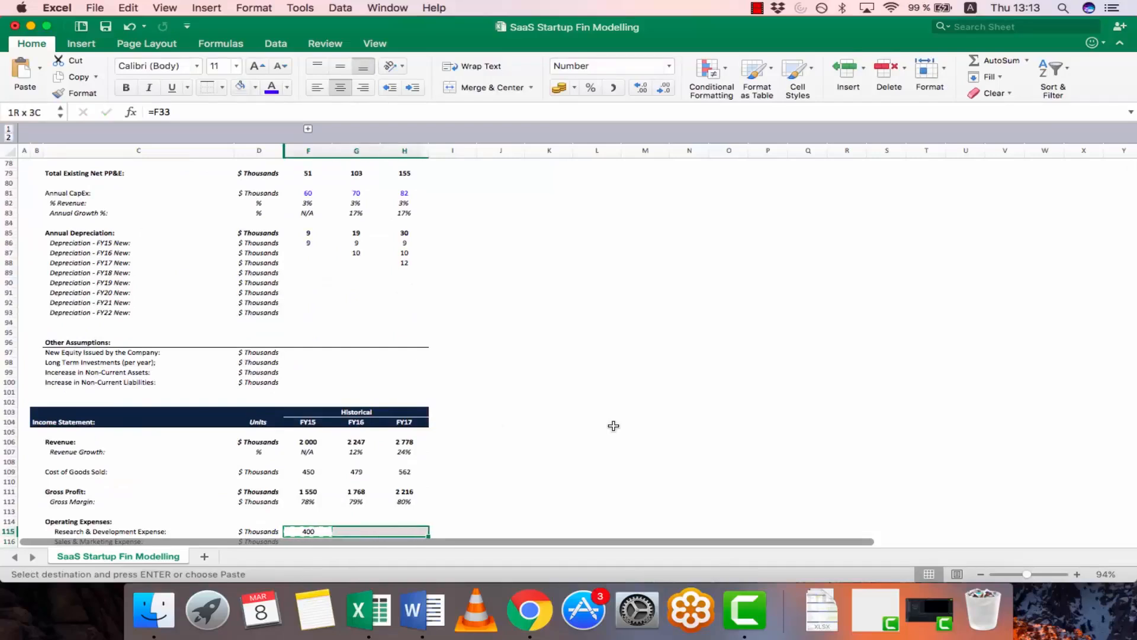
pyautogui.hotkey('ctrl', 'v')
pyautogui.press('Left')
pyautogui.press('Right')
pyautogui.press('F2')
pyautogui.press('Tab')
pyautogui.press('Right')
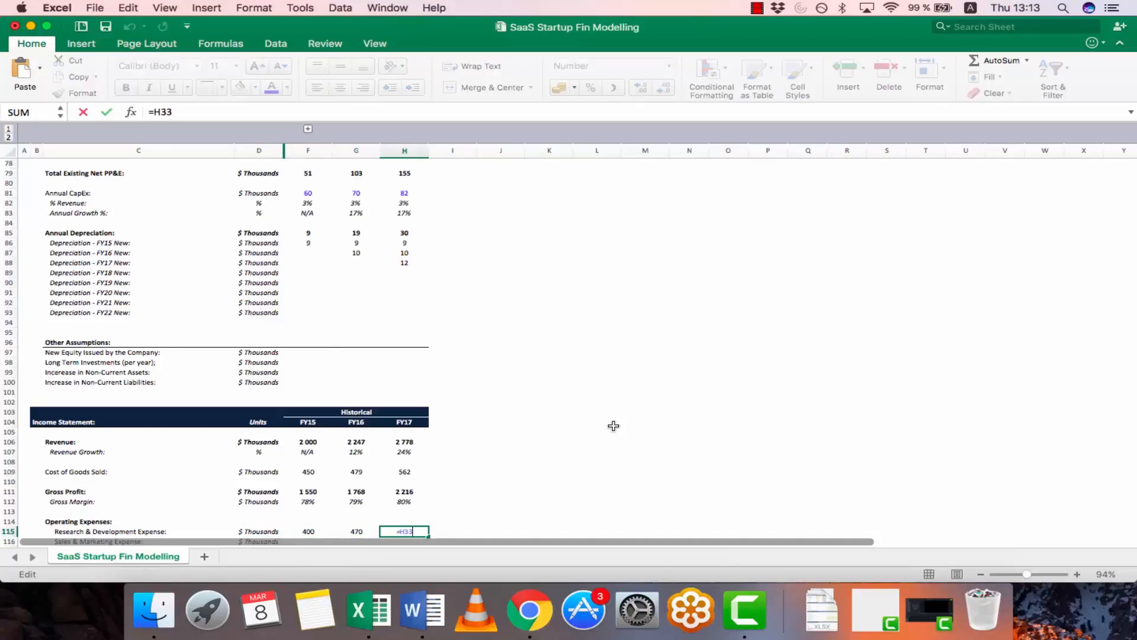
pyautogui.press('Left')
pyautogui.press('Left')
pyautogui.press('Down')
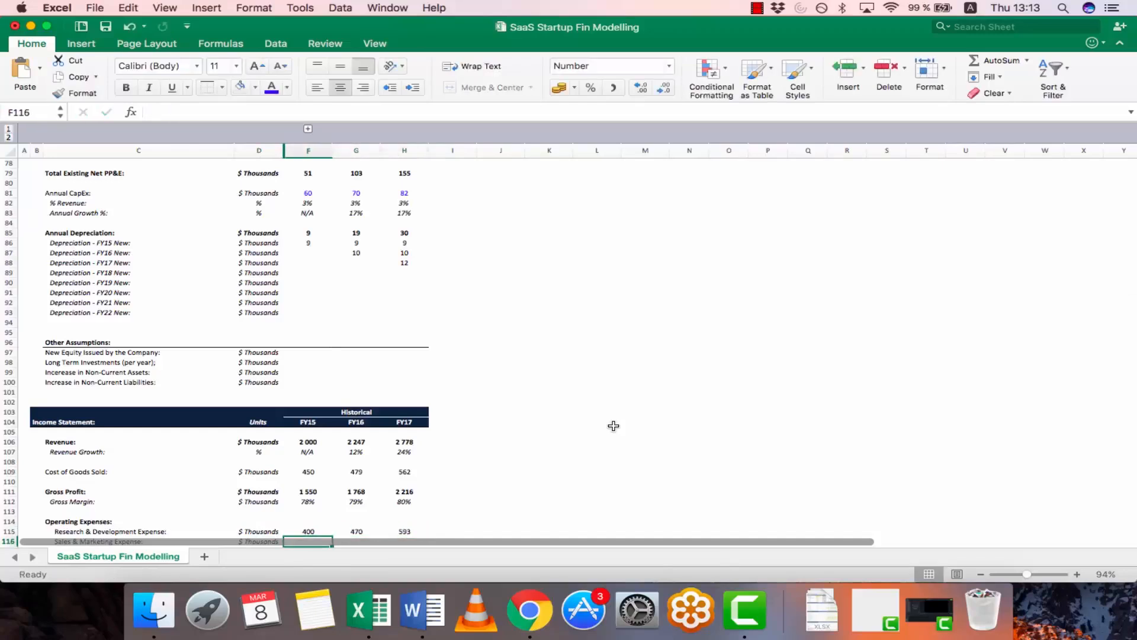
pyautogui.press('Down')
pyautogui.press('Down')
pyautogui.press('Down')
pyautogui.press('Down')
pyautogui.press('Down')
pyautogui.press('Down')
pyautogui.press('Down')
pyautogui.press('Up')
pyautogui.press('Up')
pyautogui.press('Up')
pyautogui.press('Up')
pyautogui.press('Up')
pyautogui.press('Up')
pyautogui.press('Up')
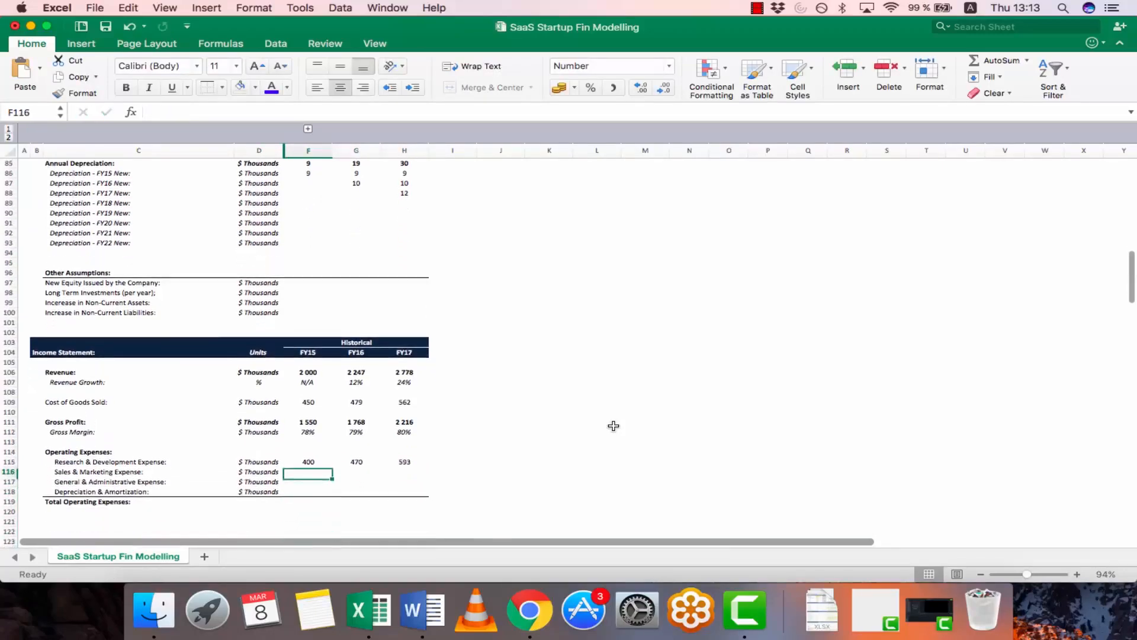
# Link the FY15 Sales & Marketing Expense in F116 to the Sales & Marketing total in F37
pyautogui.write('=')
pyautogui.scroll(10, 444, 332)
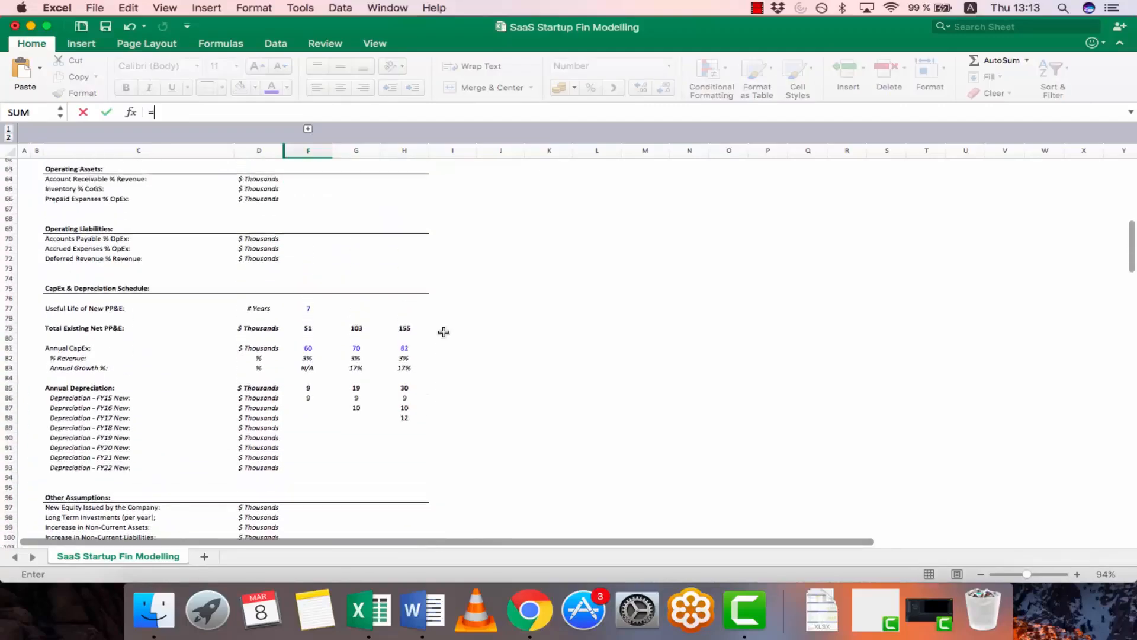
pyautogui.scroll(6, 444, 332)
pyautogui.scroll(2, 443, 332)
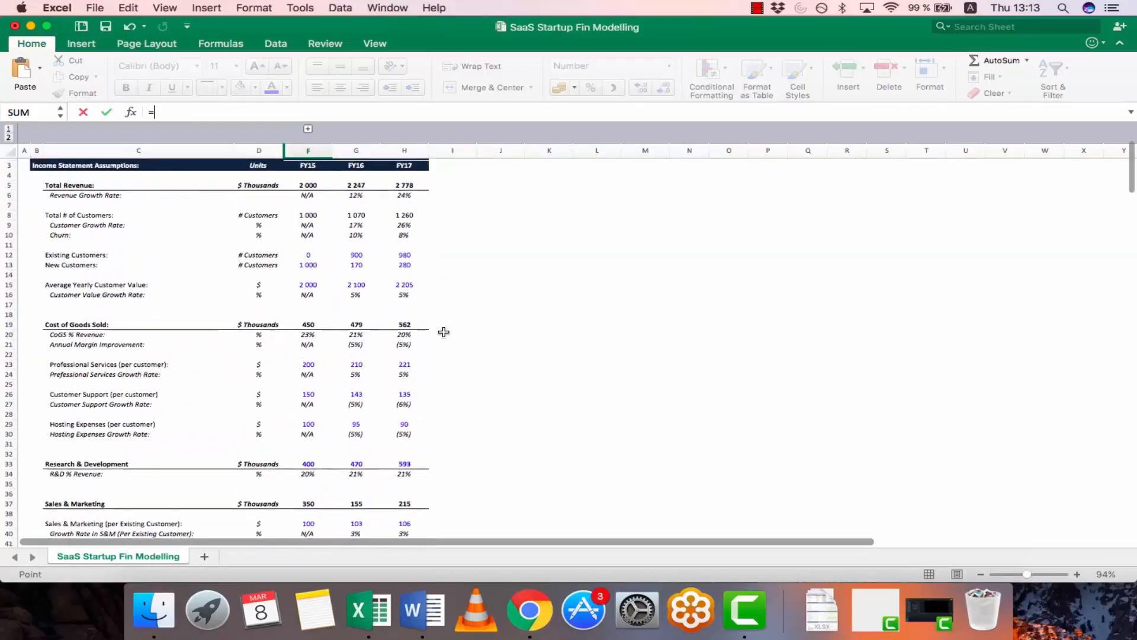
pyautogui.scroll(-7, 443, 331)
pyautogui.click(324, 291)
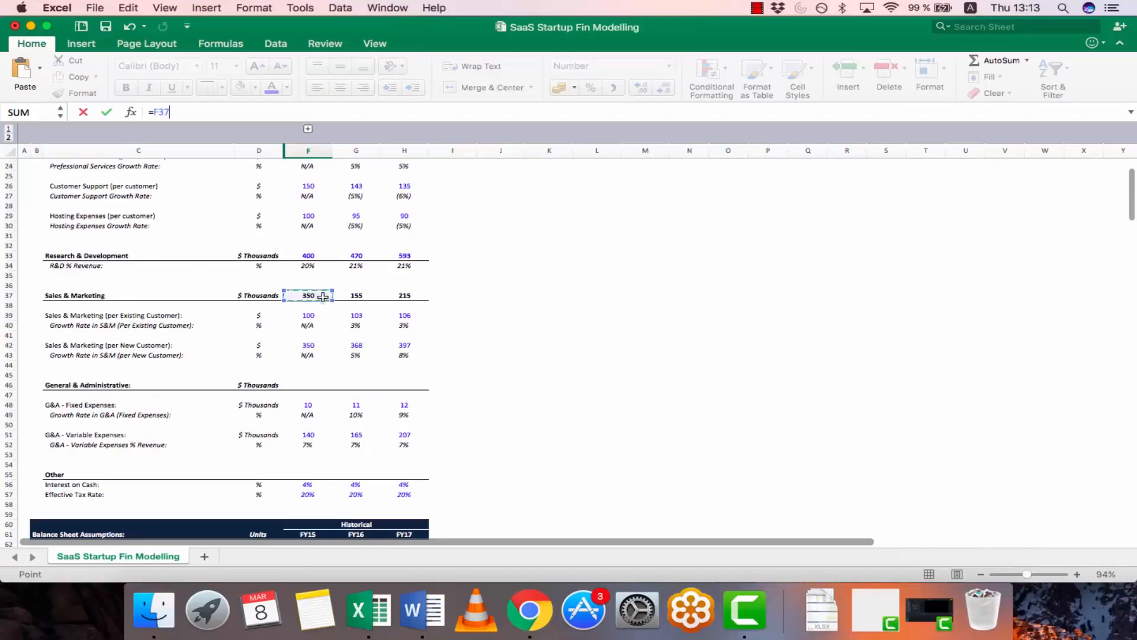
pyautogui.press('Return')
# Copy the Sales & Marketing Expense formula from F116 across to FY16 and FY17 in G116:H116
pyautogui.press('Up')
pyautogui.press('super+c')
pyautogui.hotkey('shift', 'Right')
pyautogui.hotkey('shift', 'Right')
pyautogui.press('super+v')
pyautogui.press('Escape')
pyautogui.press('Down')
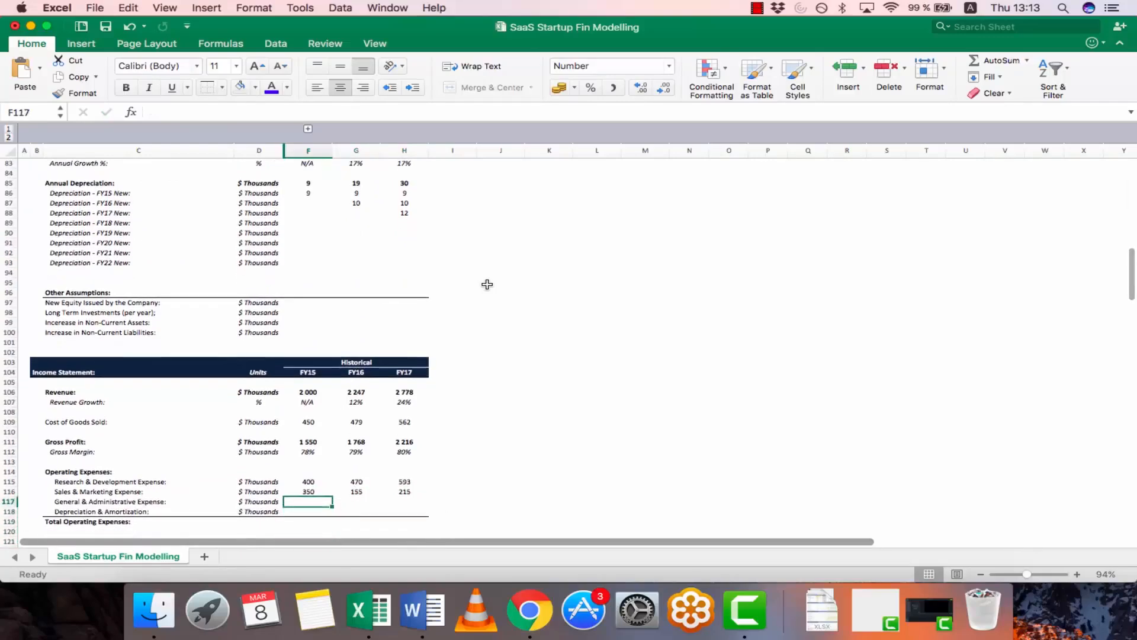
pyautogui.write('=')
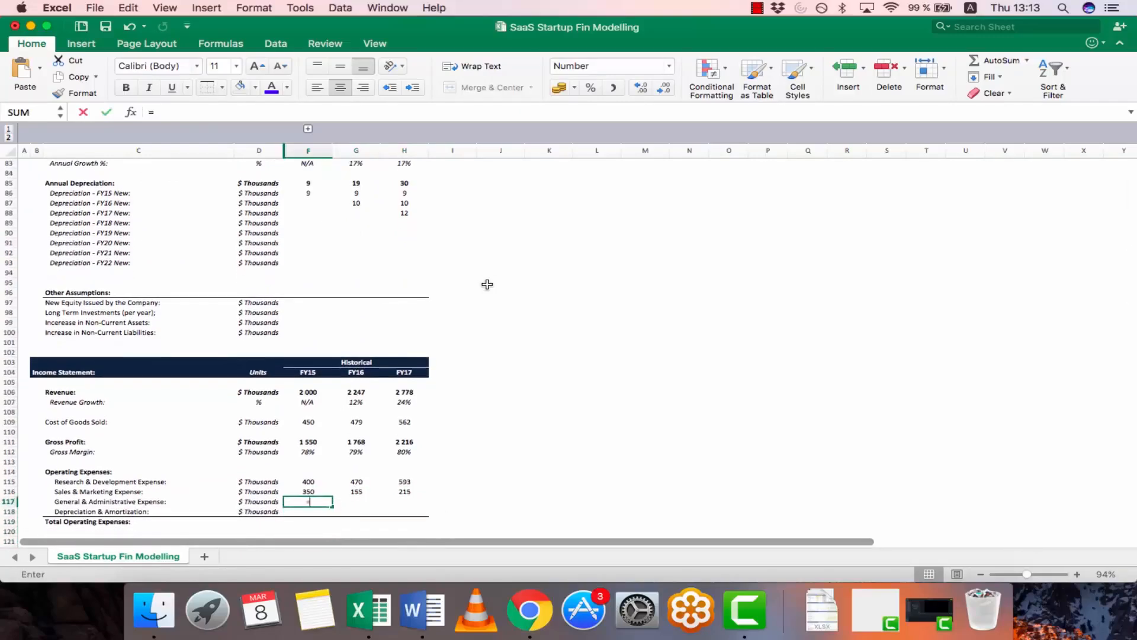
pyautogui.scroll(15, 314, 309)
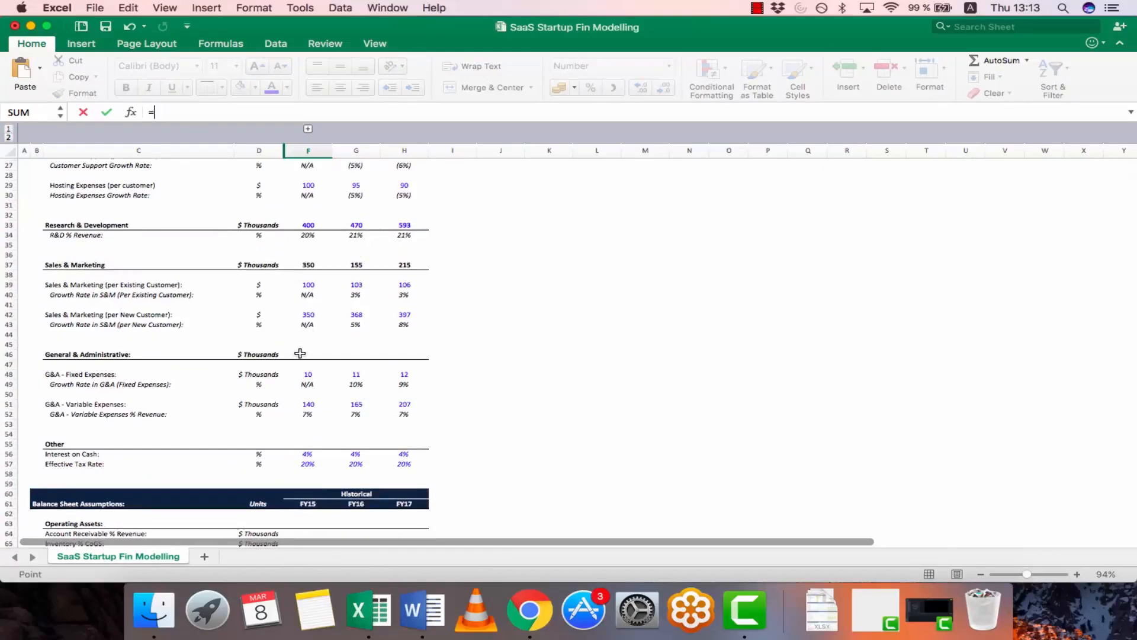
pyautogui.press('Escape')
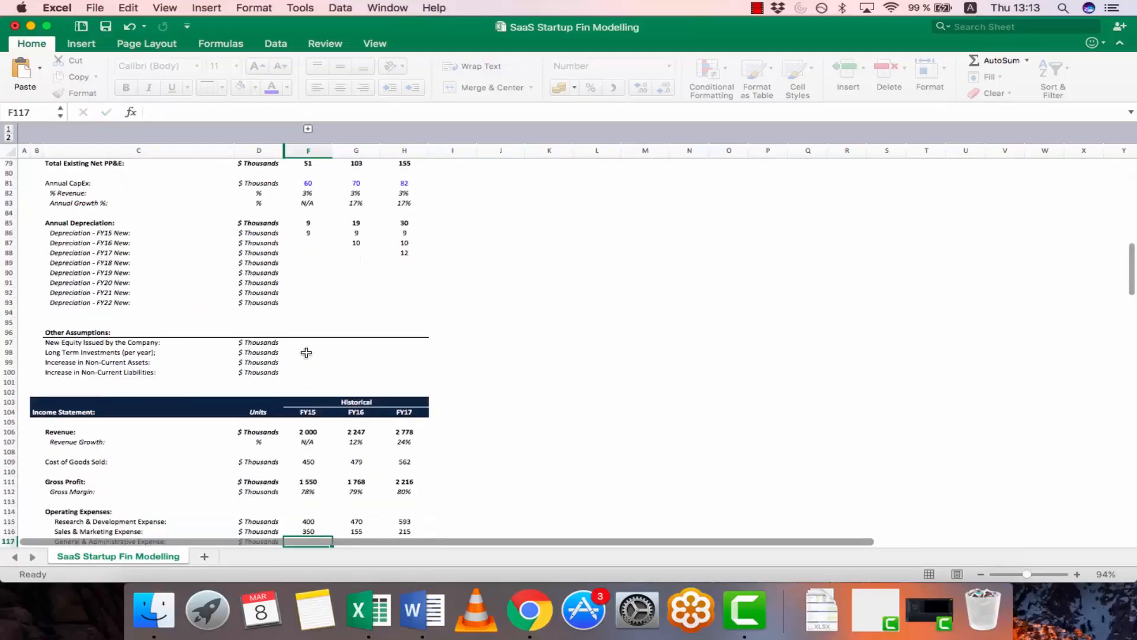
# Calculate the FY15 General & Administrative total in F46 as fixed plus variable G&A expenses, =F48+F51
pyautogui.scroll(10, 307, 352)
pyautogui.scroll(5, 306, 352)
pyautogui.click(308, 344)
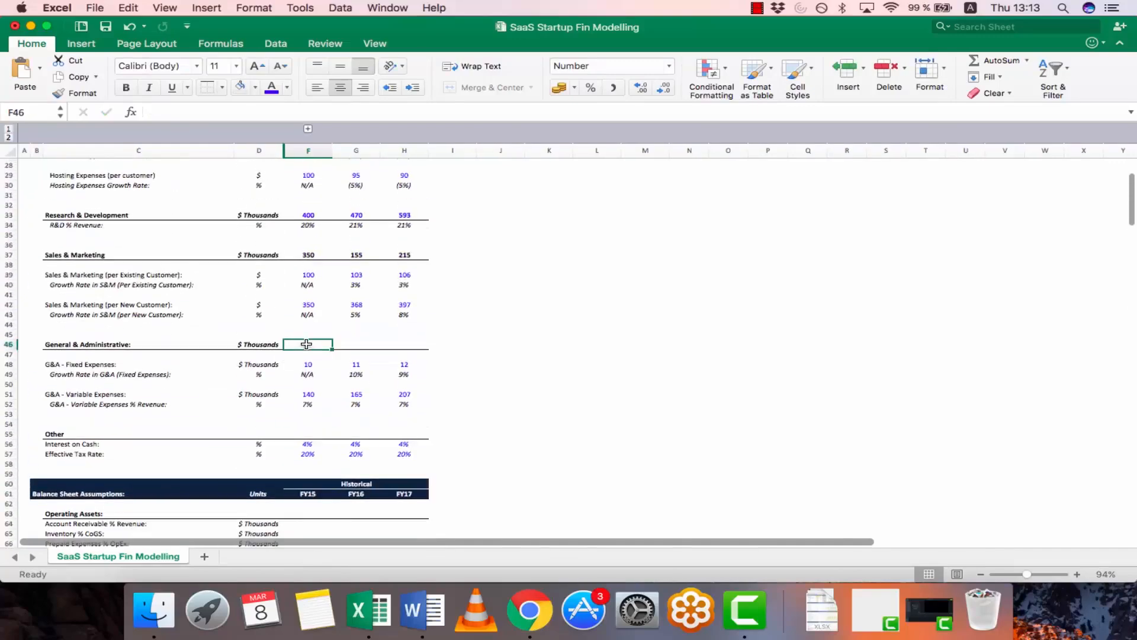
pyautogui.write('=s')
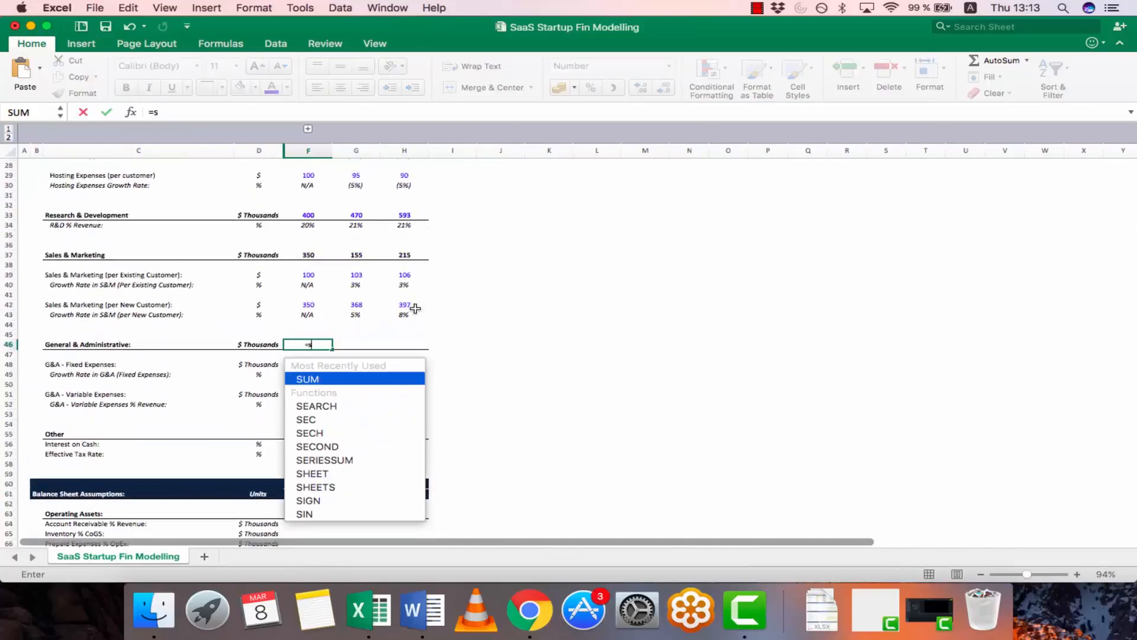
pyautogui.press('Escape')
pyautogui.press('Escape')
pyautogui.write('=')
pyautogui.press('Down')
pyautogui.press('Down')
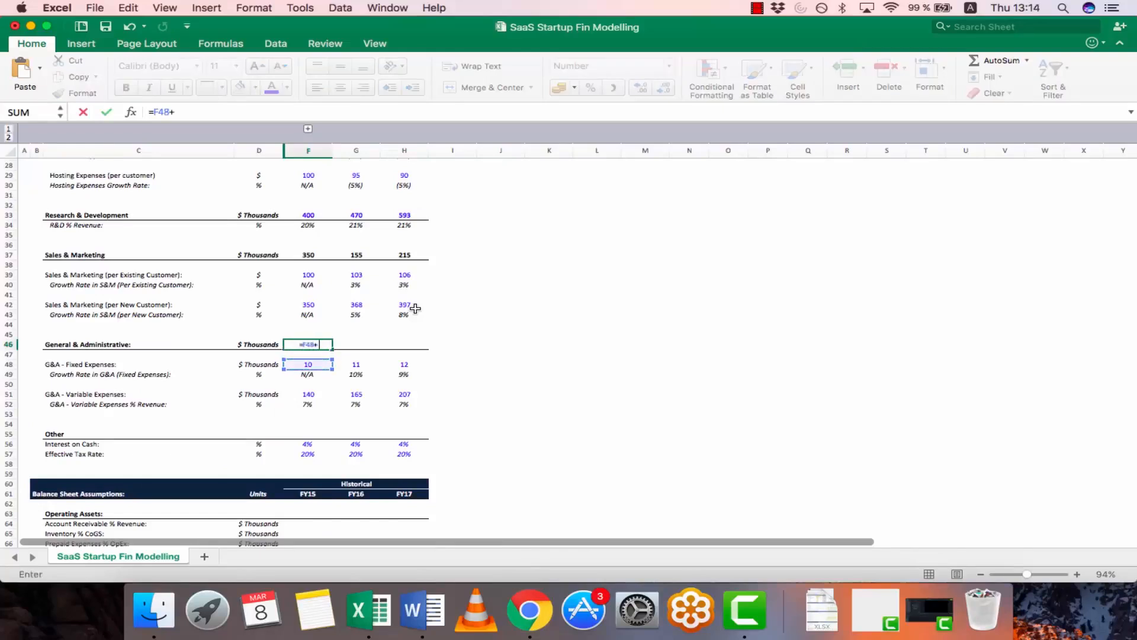
pyautogui.write('+')
pyautogui.press('Down')
pyautogui.press('Down')
pyautogui.press('Down')
pyautogui.press('Down')
pyautogui.press('Down')
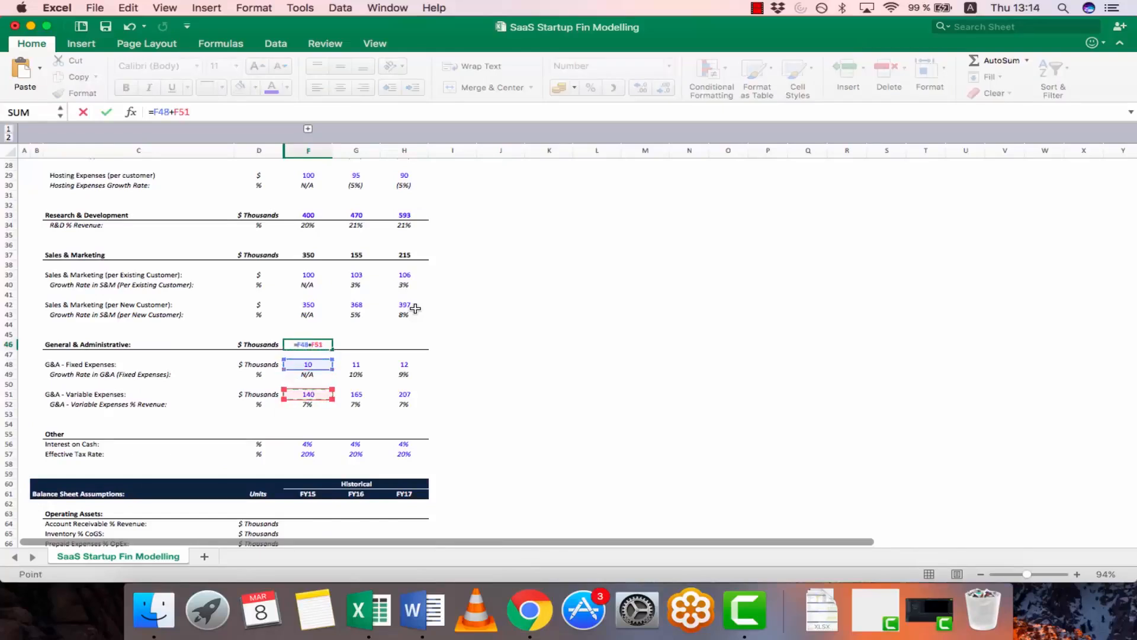
pyautogui.press('Return')
# Copy the General & Administrative total formula from F46 to FY16 and FY17 in G46 and H46
pyautogui.press('Up')
pyautogui.press('super+c')
pyautogui.press('Right')
pyautogui.press('super+v')
pyautogui.press('Right')
pyautogui.press('super+v')
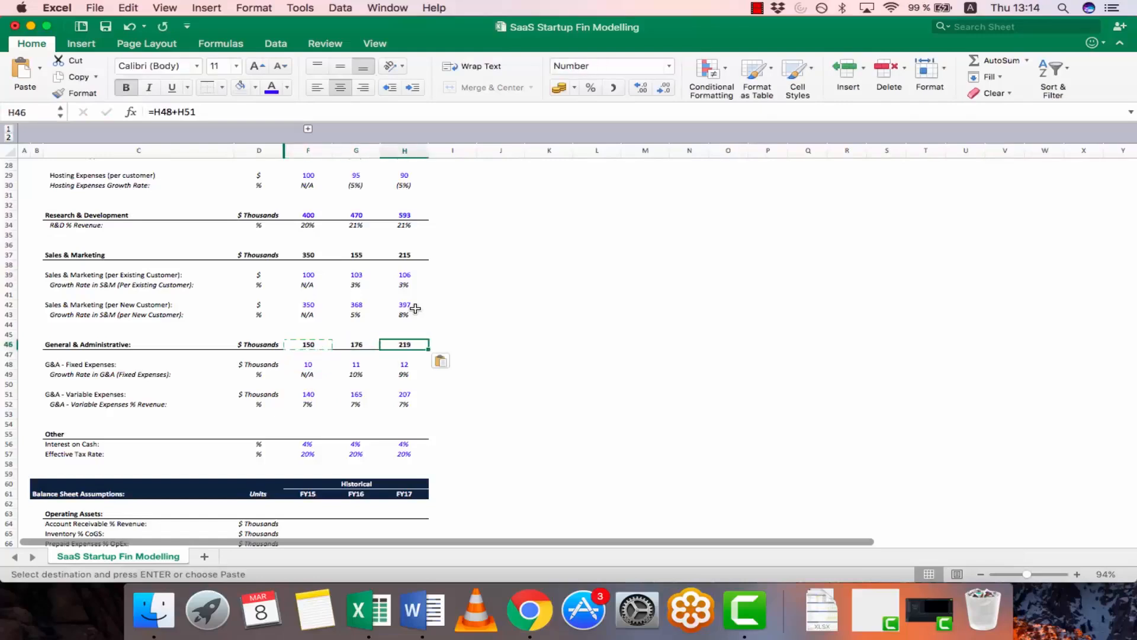
pyautogui.press('Escape')
pyautogui.press('Left')
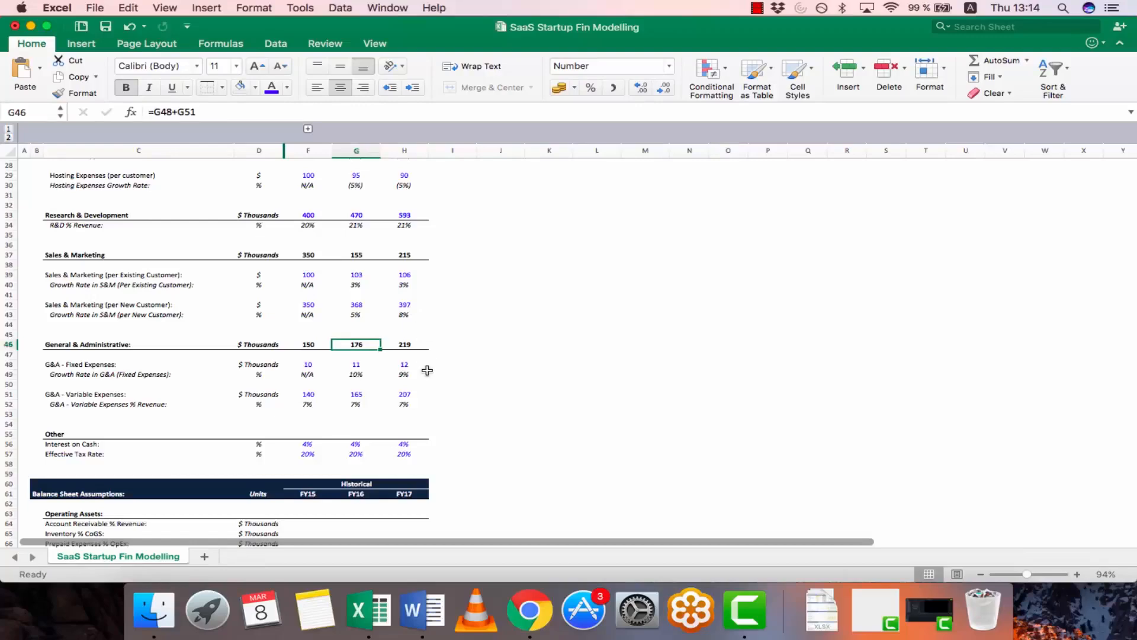
# Link the FY15 General & Administrative Expense in F117 to the General & Administrative total in F46
pyautogui.scroll(-10, 427, 370)
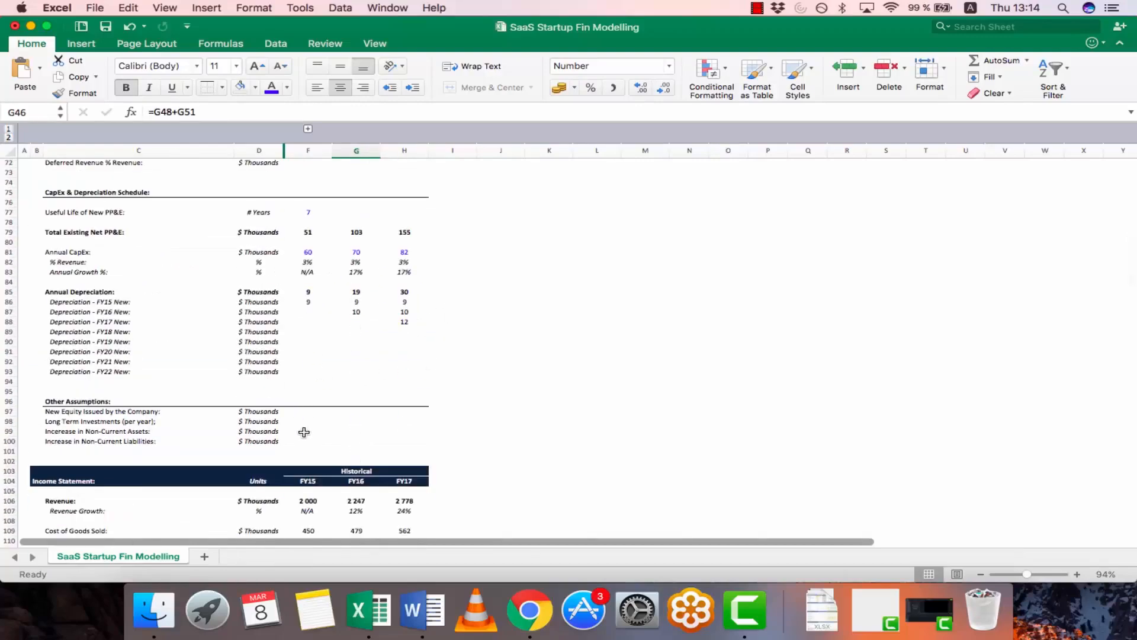
pyautogui.scroll(-5, 304, 432)
pyautogui.click(306, 474)
pyautogui.write('=')
pyautogui.scroll(15, 386, 240)
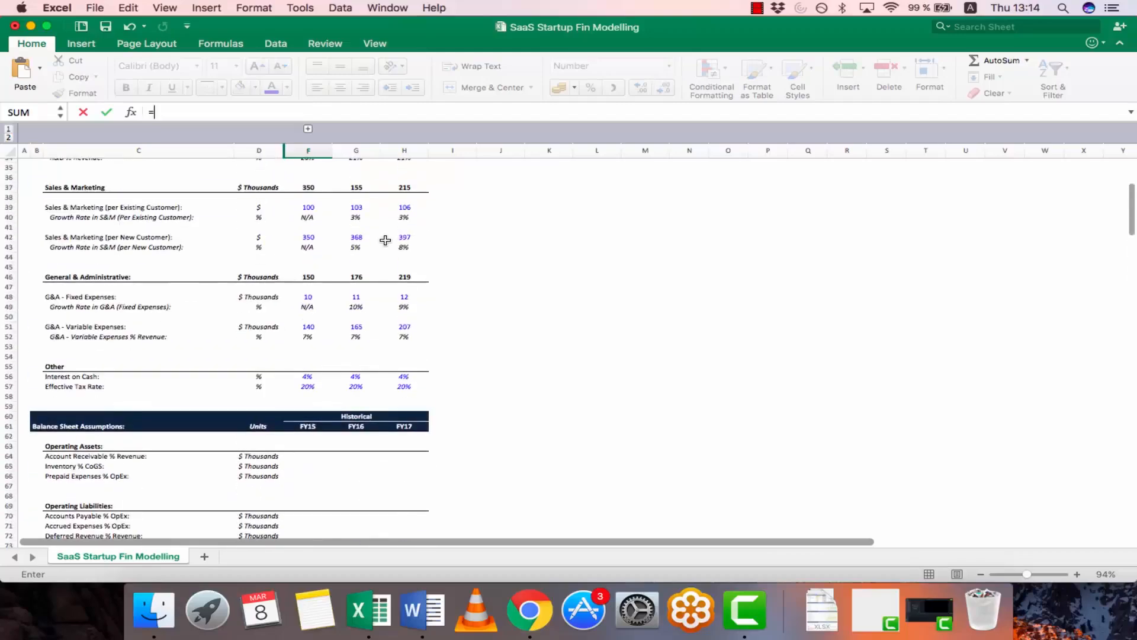
pyautogui.scroll(-3, 385, 240)
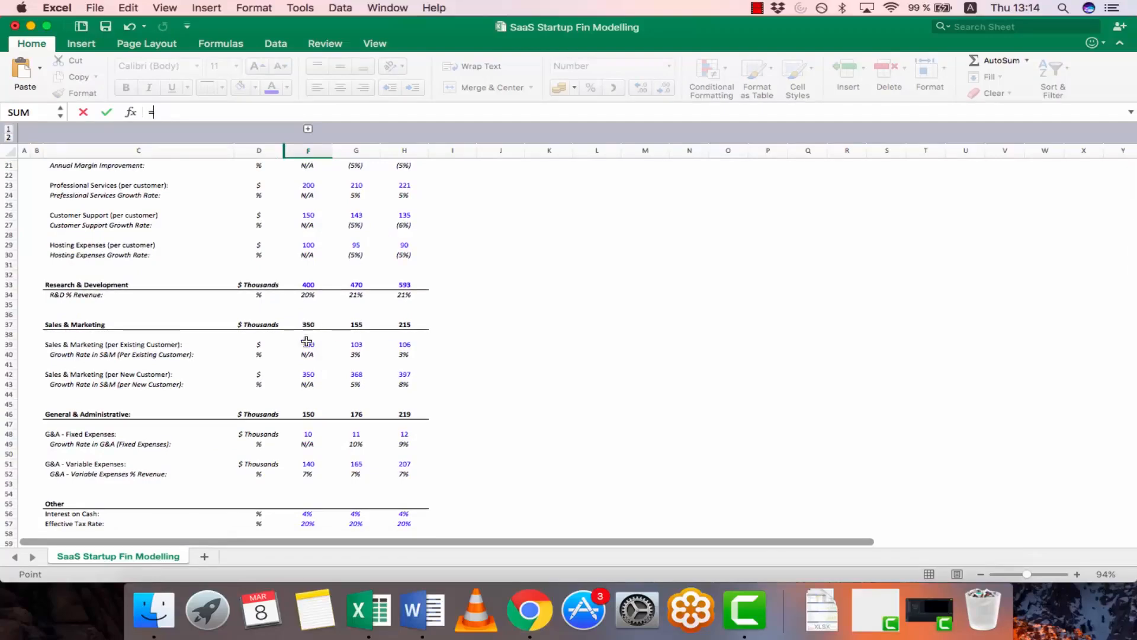
pyautogui.click(308, 415)
pyautogui.press('Return')
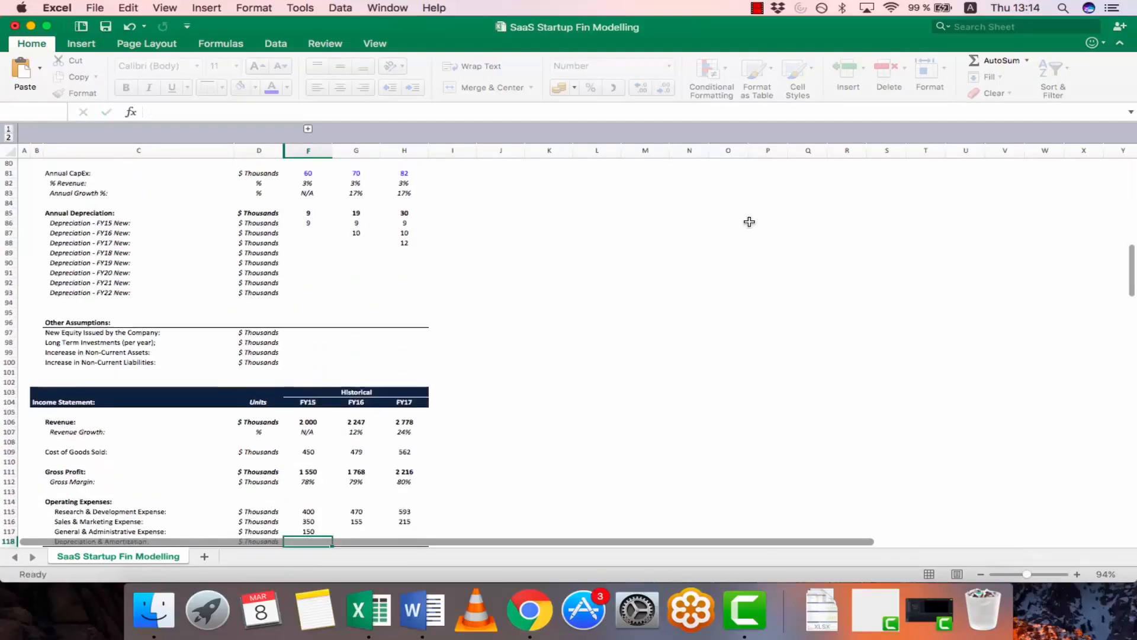
# Copy the General & Administrative Expense formula from F117 across to FY16 and FY17 in G117:H117
pyautogui.press('Up')
pyautogui.press('Up')
pyautogui.press('cmd+c')
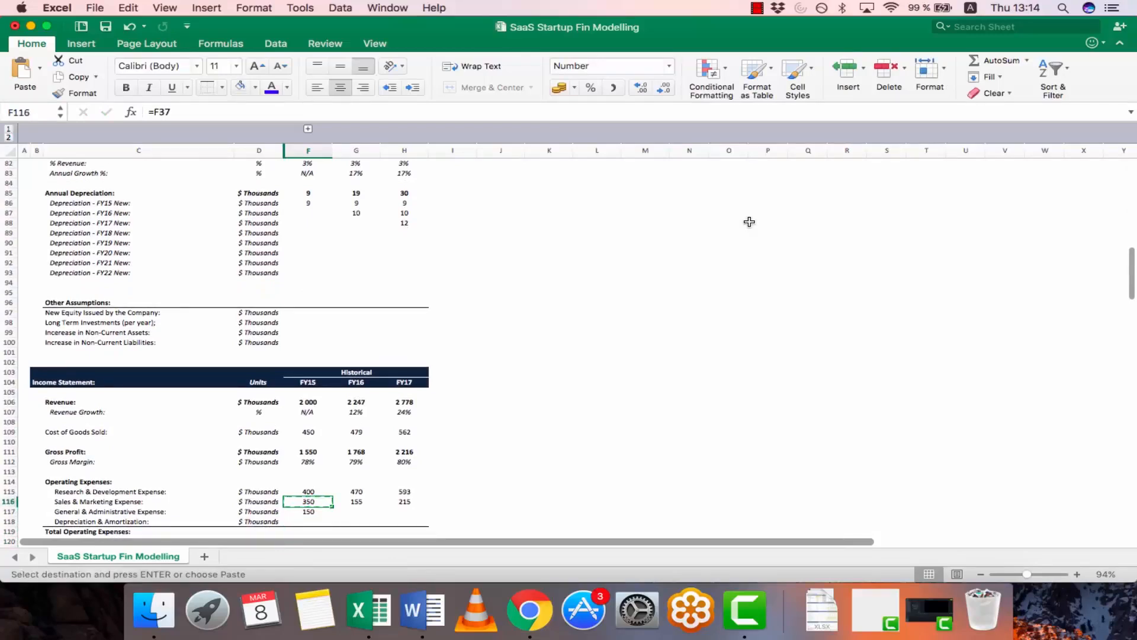
pyautogui.press('Escape')
pyautogui.press('Down')
pyautogui.press('super+c')
pyautogui.hotkey('shift', 'Right')
pyautogui.hotkey('shift', 'Right')
pyautogui.press('super+v')
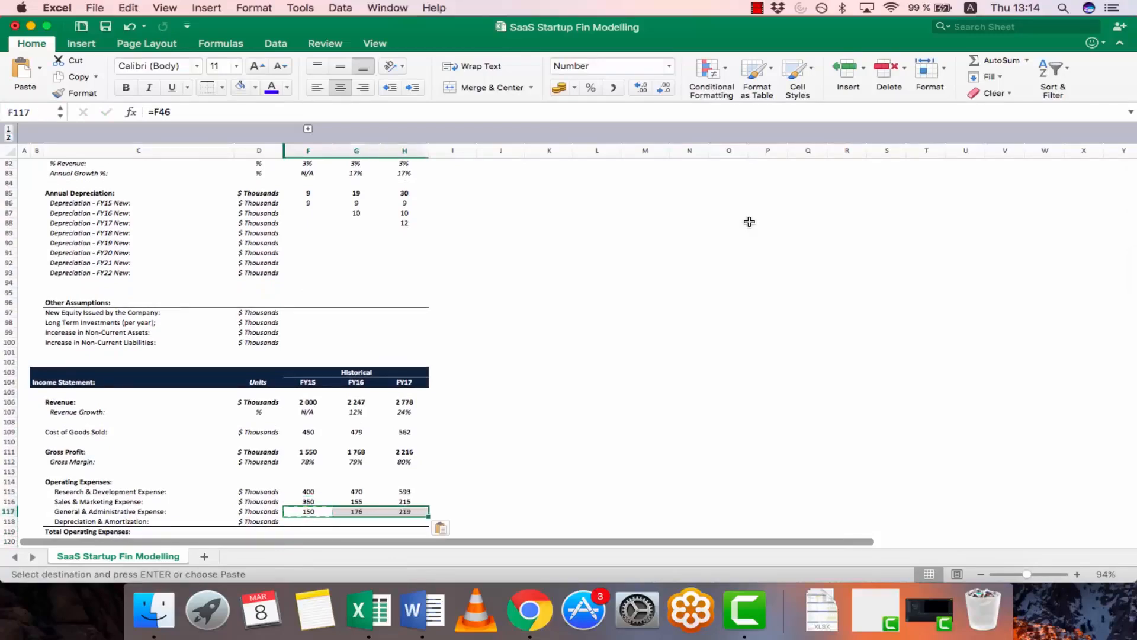
pyautogui.press('Escape')
# Link the FY15 Depreciation & Amortization in F118 to the Annual Depreciation total in F85
pyautogui.press('Down')
pyautogui.write('=')
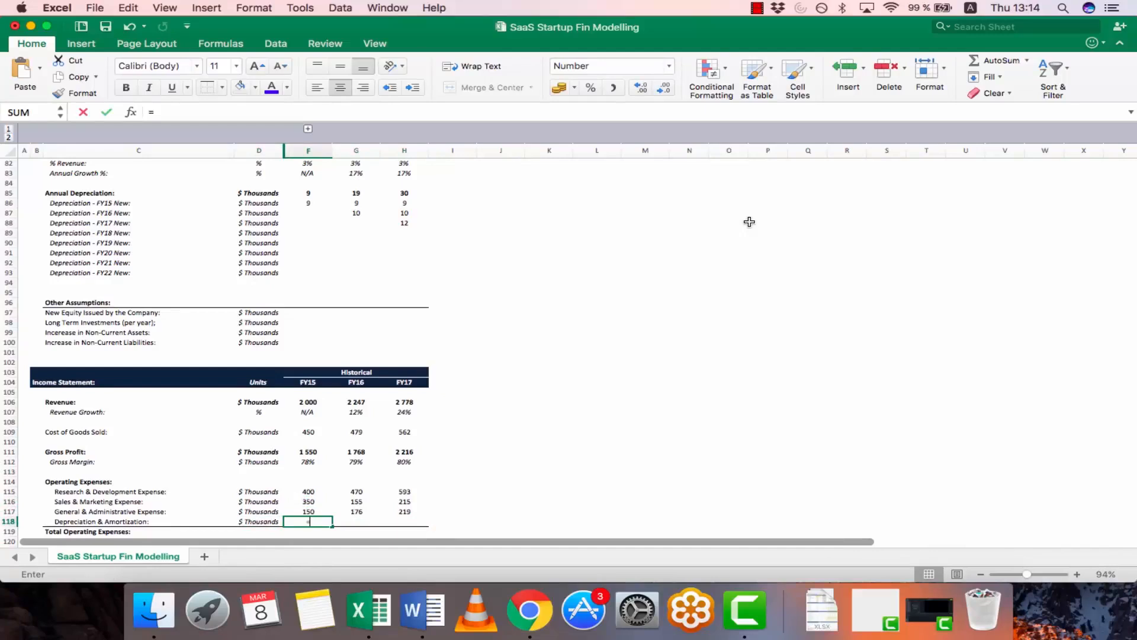
pyautogui.scroll(2, 344, 262)
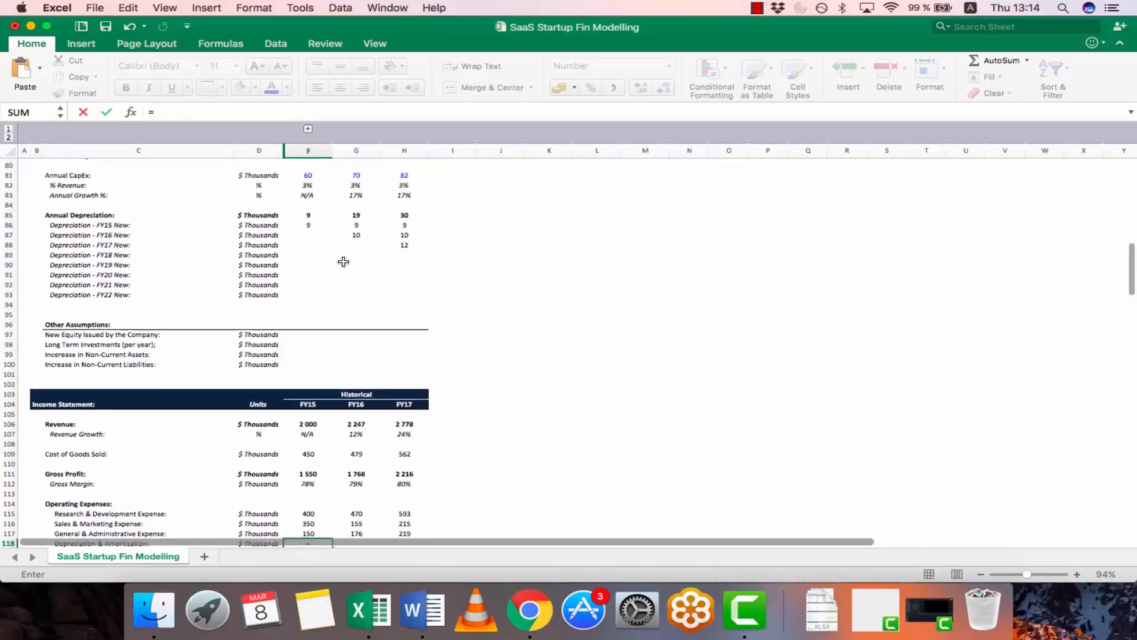
pyautogui.scroll(1, 318, 223)
pyautogui.click(308, 230)
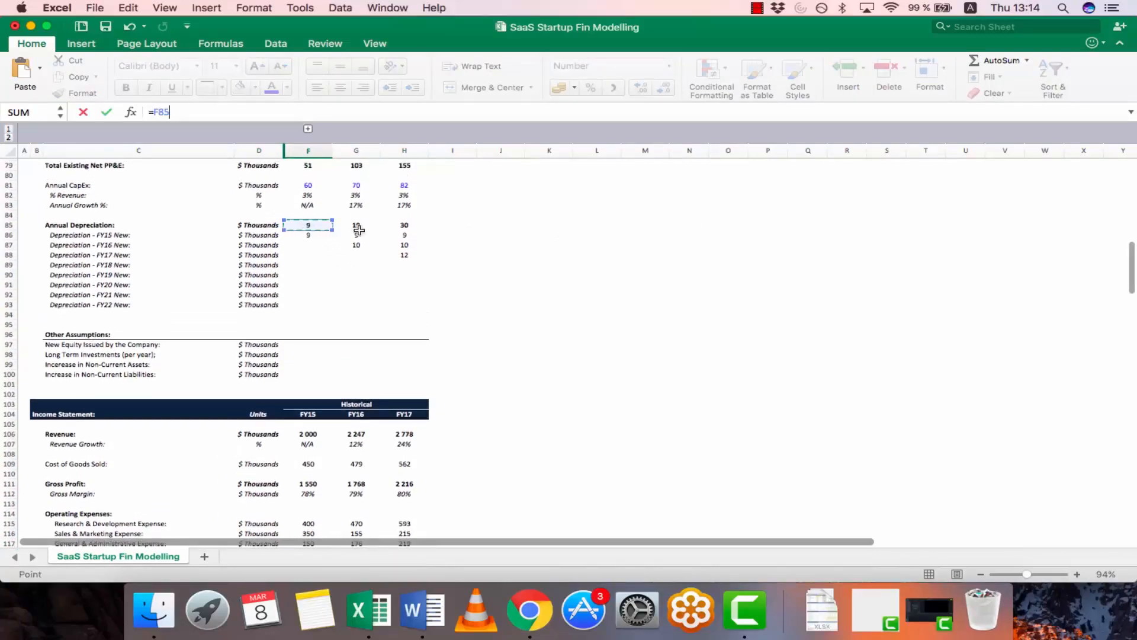
pyautogui.press('Return')
pyautogui.scroll(-3, 546, 220)
pyautogui.press('Up')
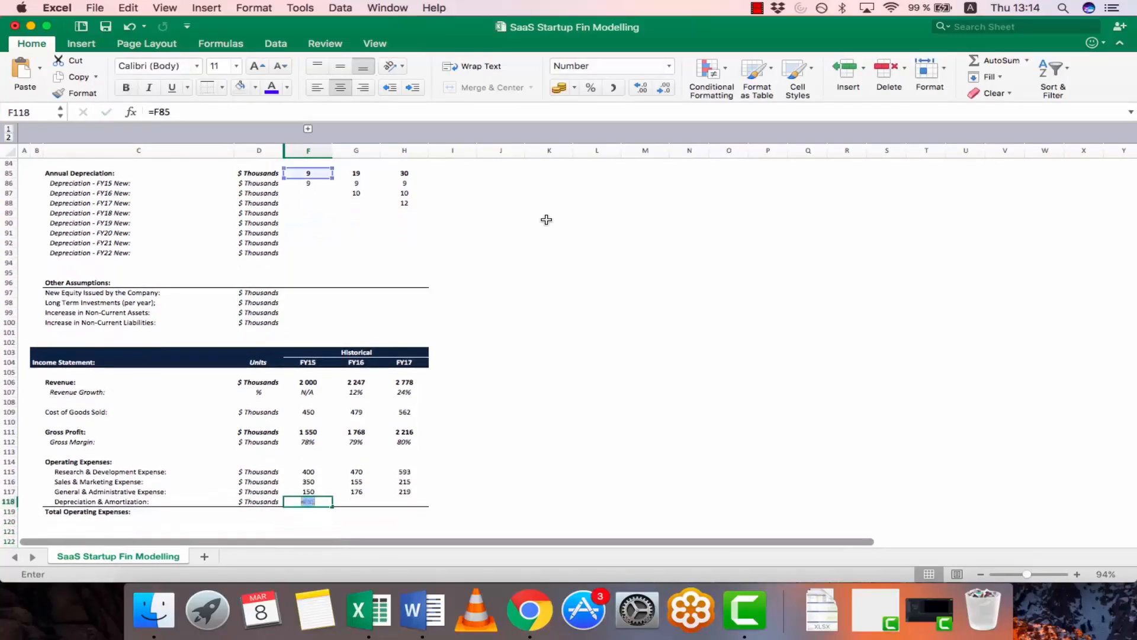
pyautogui.write('=')
pyautogui.scroll(5, 345, 267)
pyautogui.scroll(1, 346, 267)
pyautogui.click(309, 233)
pyautogui.press('Return')
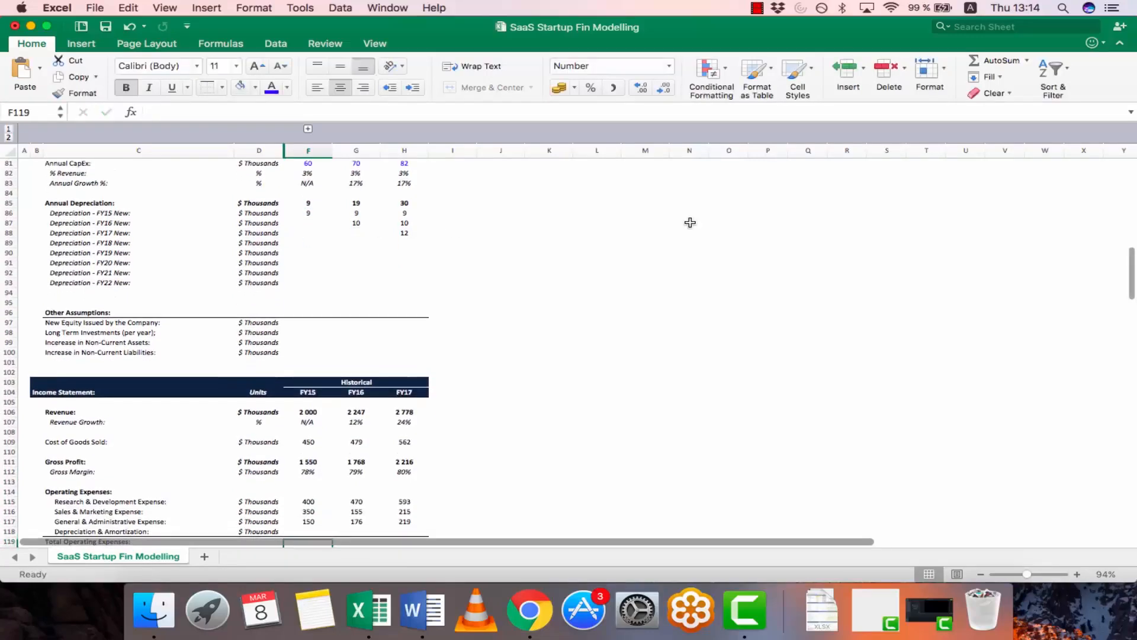
# Copy the Depreciation & Amortization formula from F118 across to FY16 and FY17 in G118:H118
pyautogui.press('Up')
pyautogui.press('Up')
pyautogui.press('Down')
pyautogui.press('Right')
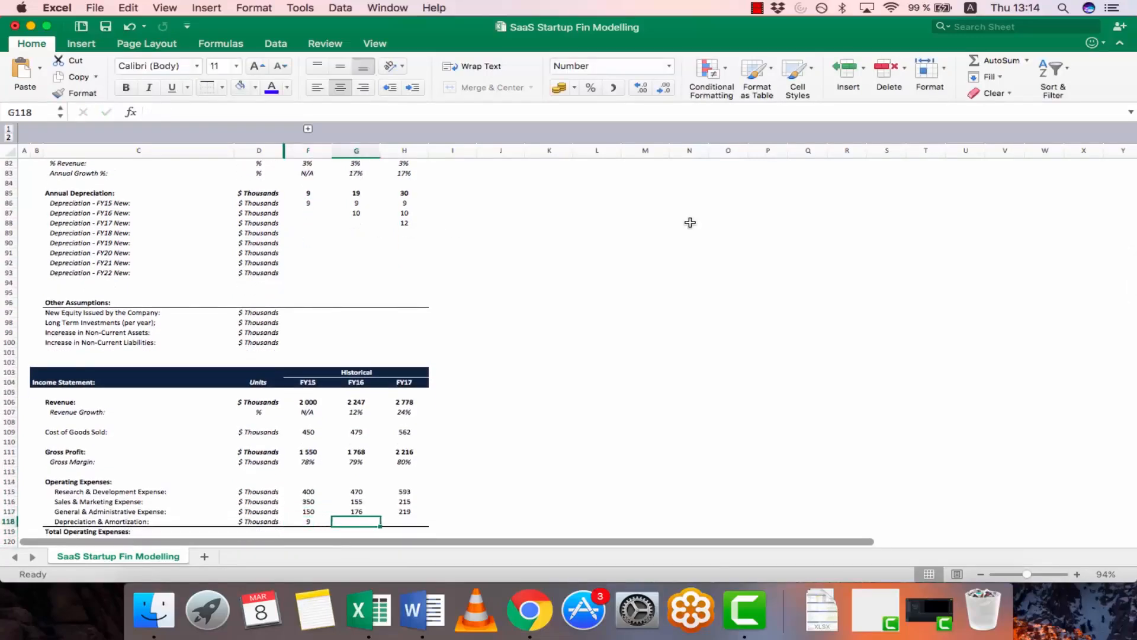
pyautogui.press('Left')
pyautogui.press('super+c')
pyautogui.hotkey('shift', 'Right')
pyautogui.hotkey('shift', 'Right')
pyautogui.press('super+v')
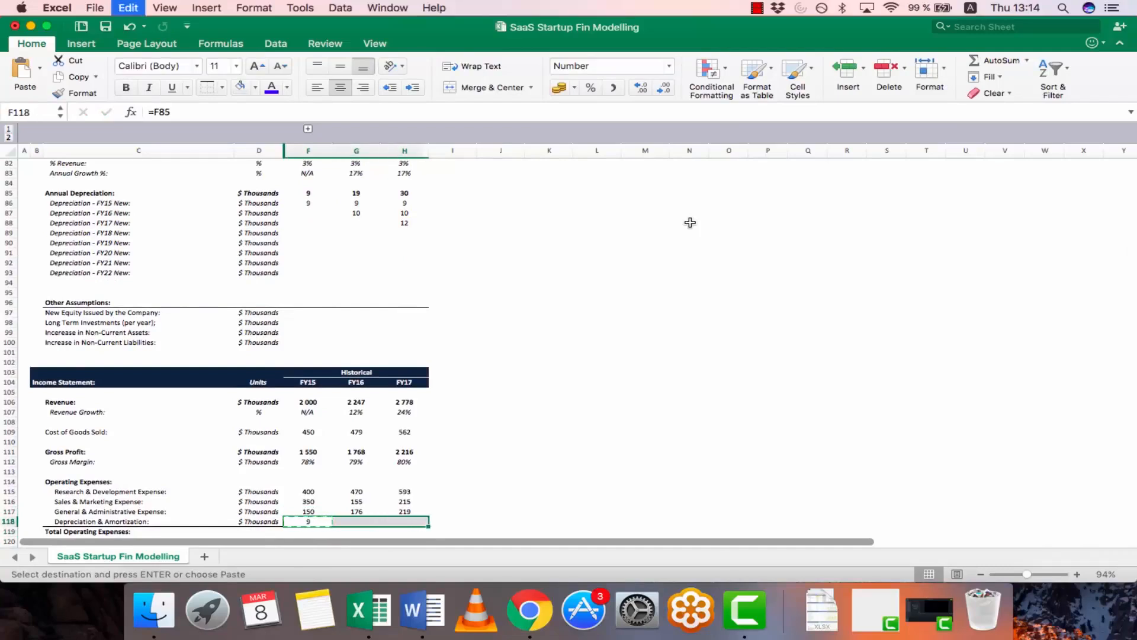
# Check the copied Depreciation & Amortization formulas for FY16 and FY17 in G118:H118
pyautogui.press('Left')
pyautogui.press('Right')
pyautogui.press('F2')
pyautogui.press('Escape')
pyautogui.press('Right')
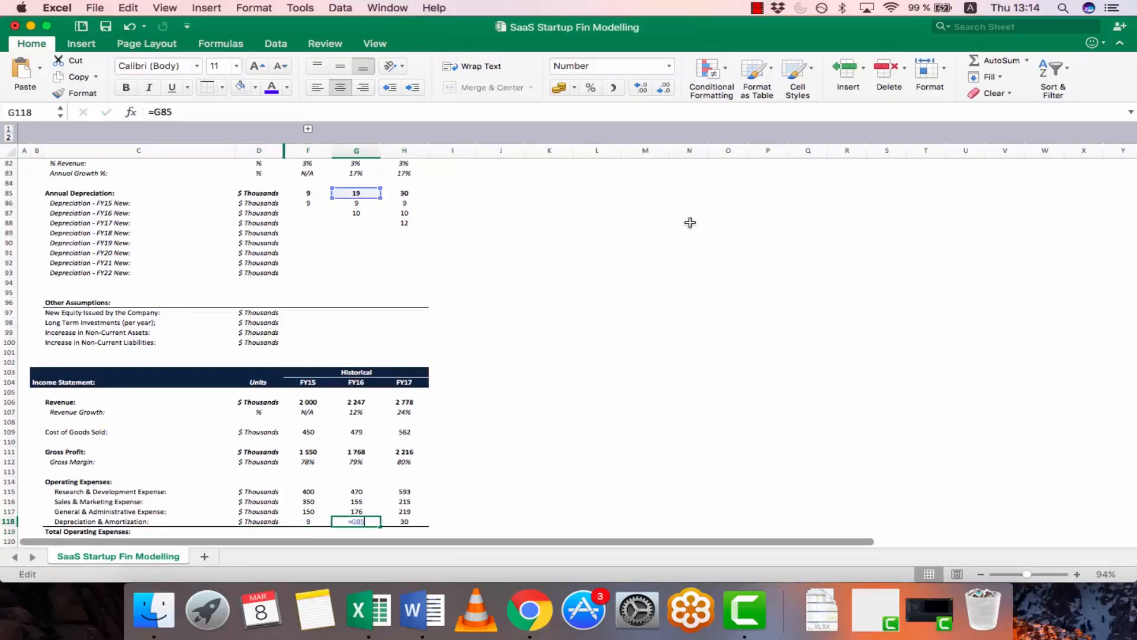
pyautogui.press('F2')
pyautogui.press('Escape')
pyautogui.press('Right')
# Copy the $ Thousands unit label into D119 for the Total Operating Expenses row
pyautogui.press('Down')
pyautogui.press('Down')
pyautogui.press('Left')
pyautogui.press('Left')
pyautogui.press('Left')
pyautogui.press('Left')
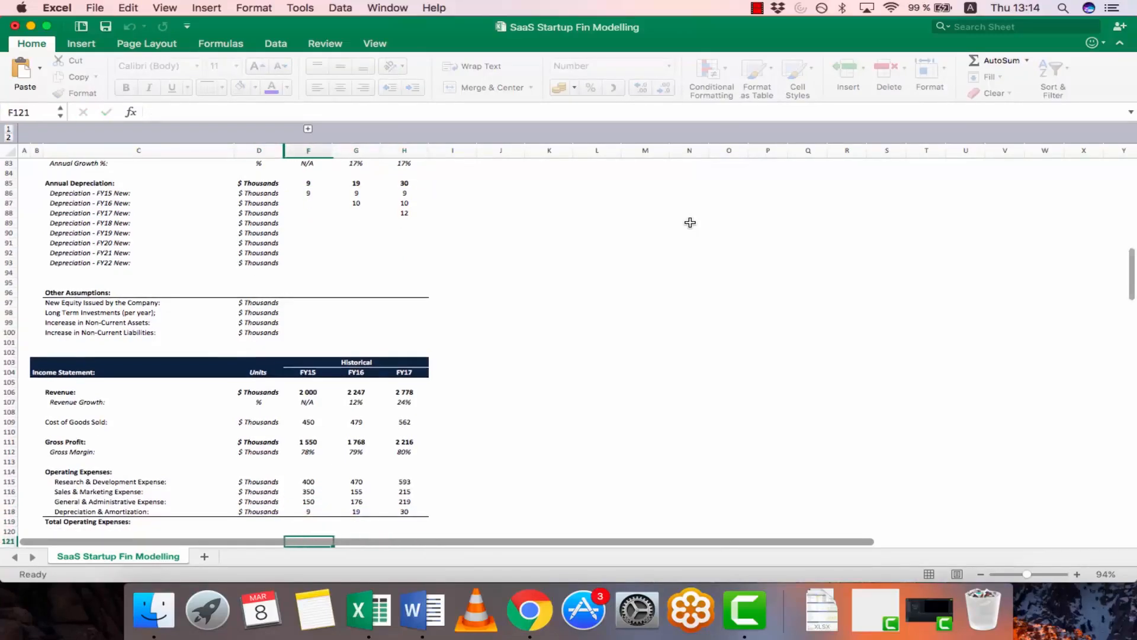
pyautogui.press('Up')
pyautogui.press('Right')
pyautogui.press('Right')
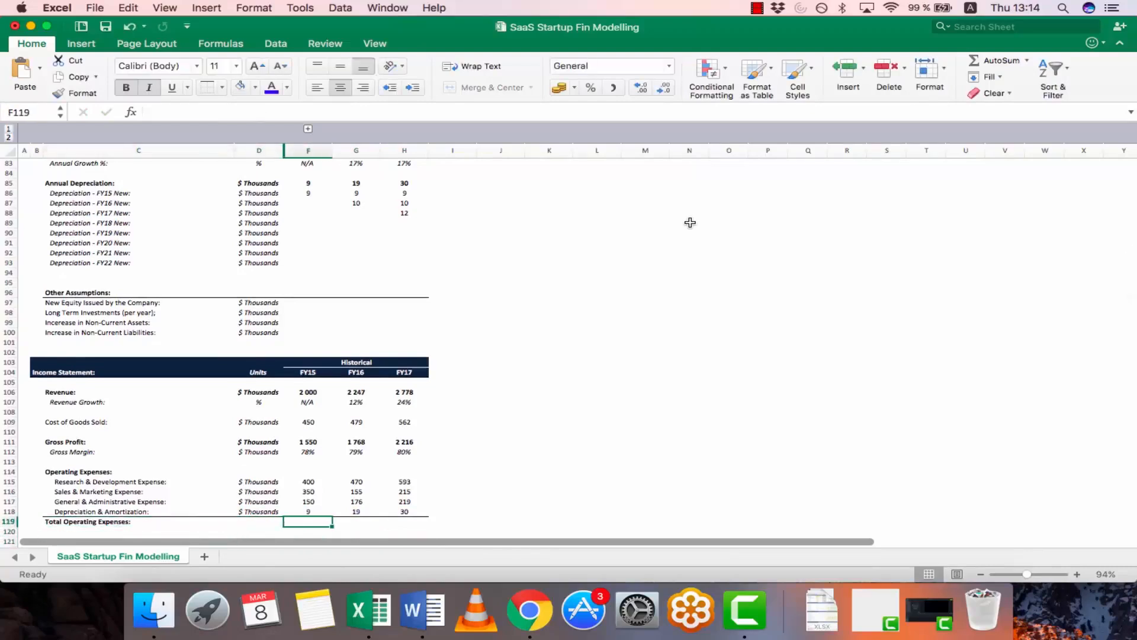
pyautogui.press('Left')
pyautogui.press('Up')
pyautogui.press('super+c')
pyautogui.press('Down')
pyautogui.press('super+v')
pyautogui.press('Escape')
pyautogui.press('Right')
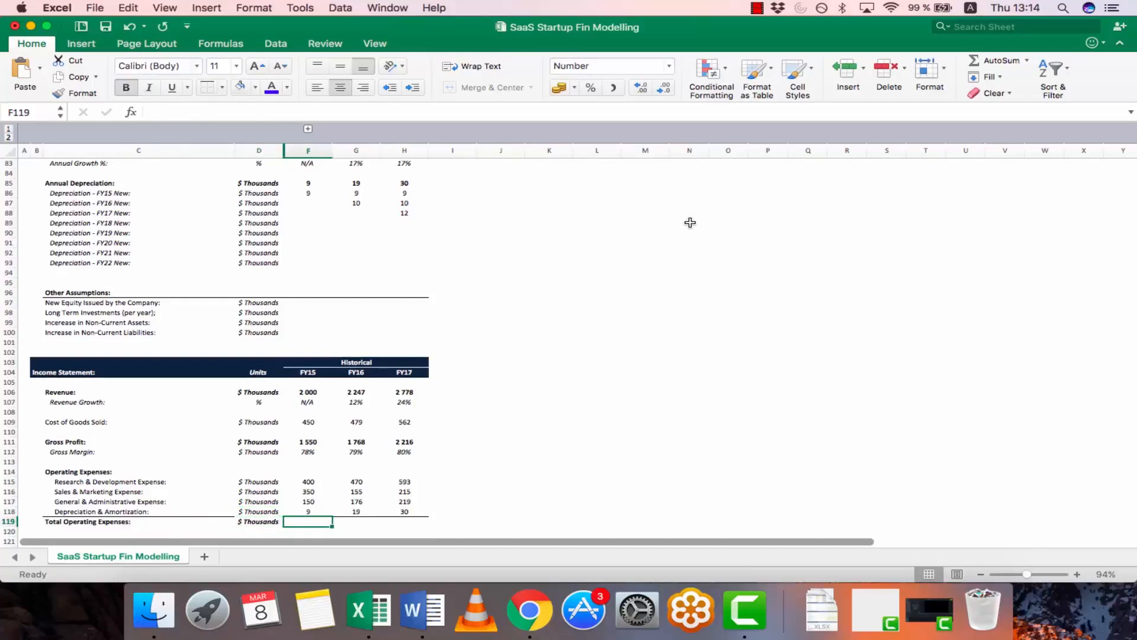
pyautogui.press('Left')
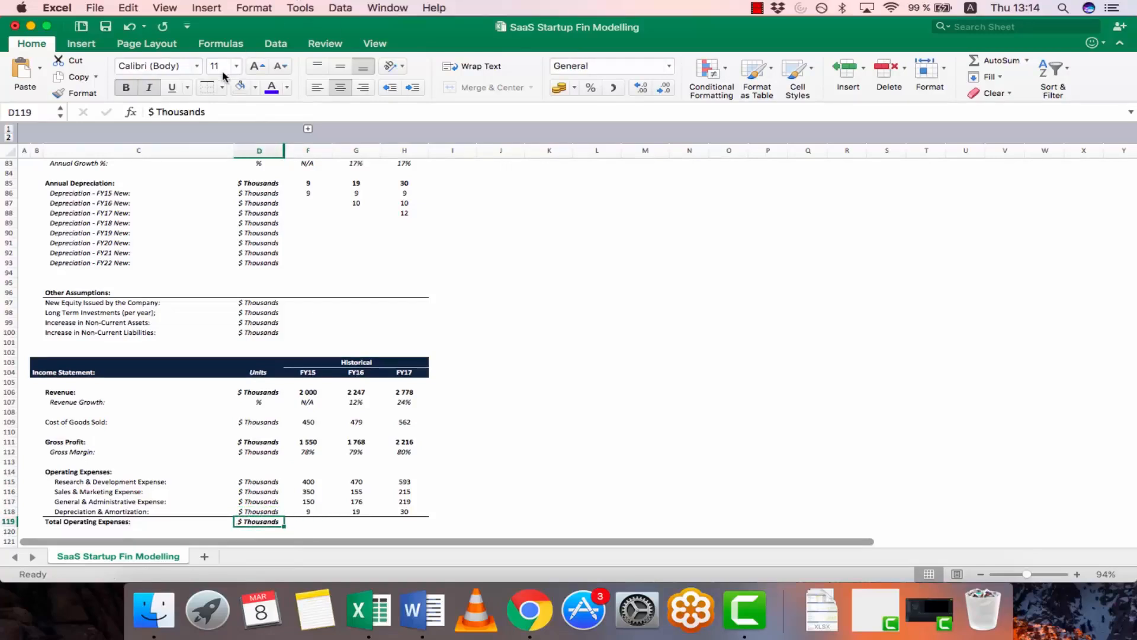
# Calculate FY15 Total Operating Expenses in F119 as =SUM(F115:F118)
pyautogui.press('Right')
pyautogui.write('=SUM(')
pyautogui.press('Up')
pyautogui.hotkey('shift', 'Up')
pyautogui.hotkey('shift', 'Up')
pyautogui.hotkey('shift', 'Up')
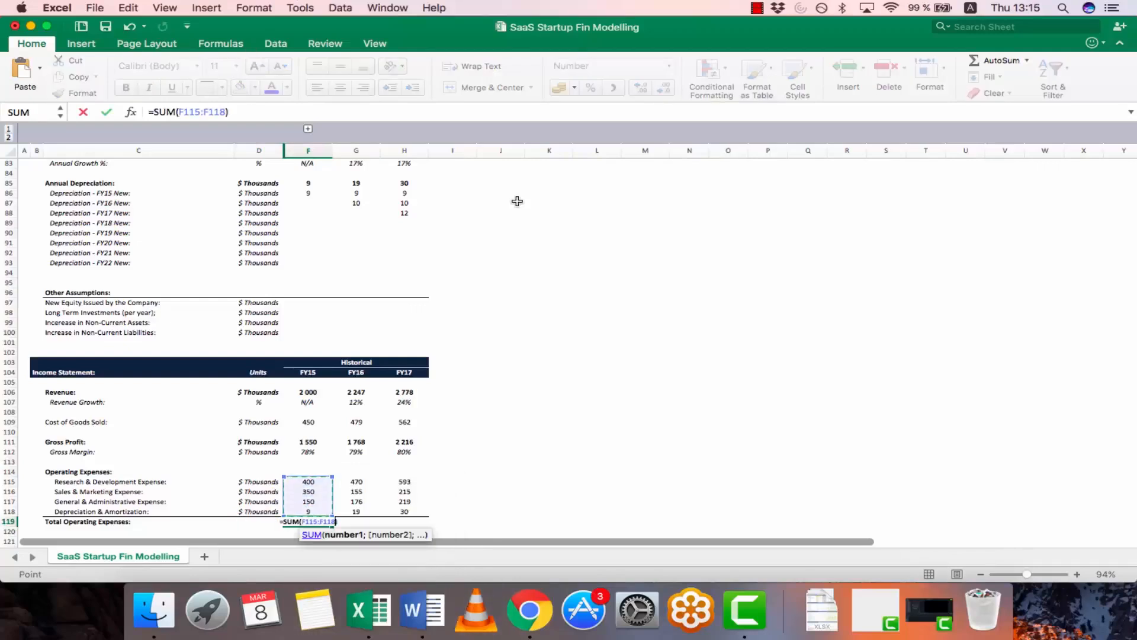
pyautogui.press('Return')
# Copy the Total Operating Expenses formula from F119 across to FY16 and FY17 in G119:H119
pyautogui.press('Up')
pyautogui.press('super+c')
pyautogui.hotkey('shift', 'Right')
pyautogui.hotkey('shift', 'Right')
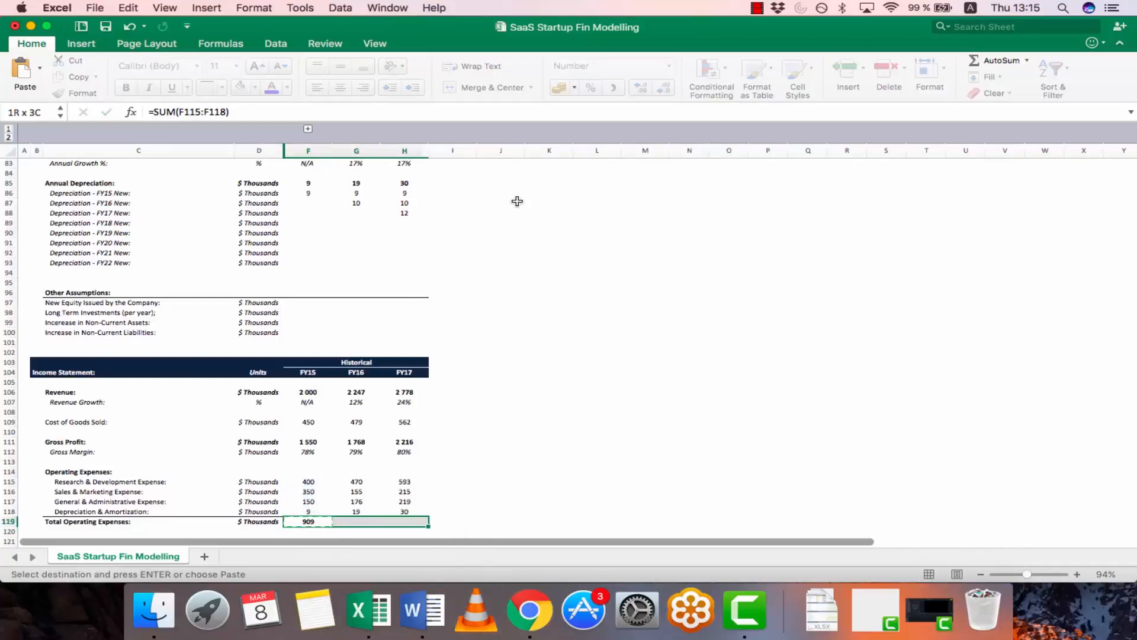
pyautogui.press('super+v')
pyautogui.press('Escape')
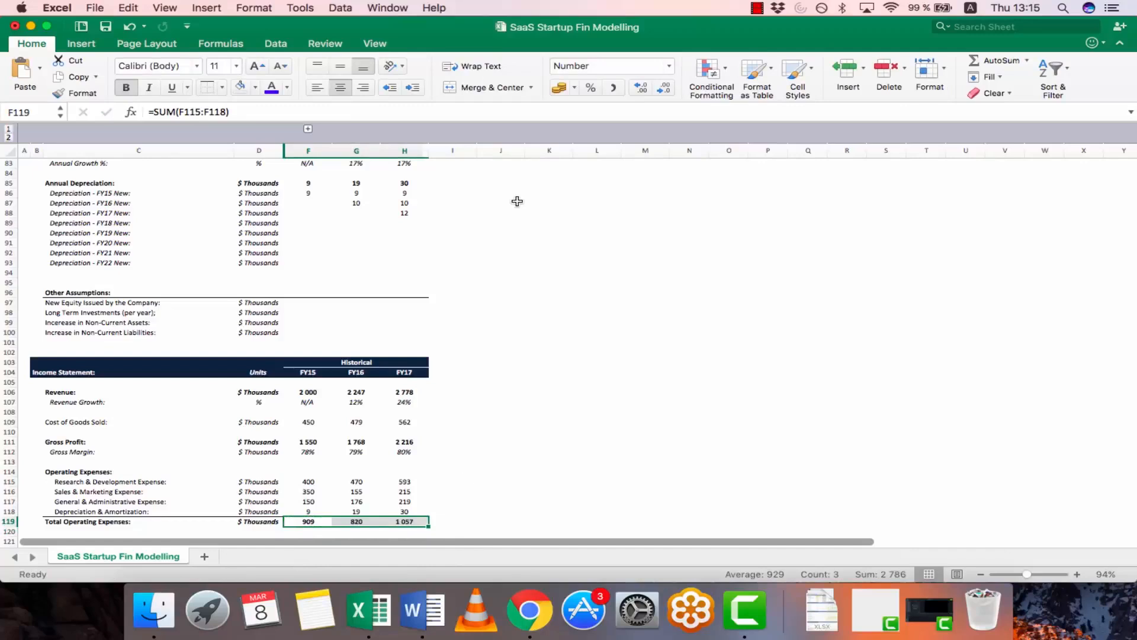
# Add the row label "Operating Income (EBIT):" in C121, below Total Operating Expenses
pyautogui.press('Down')
pyautogui.press('Down')
pyautogui.press('Left')
pyautogui.press('Left')
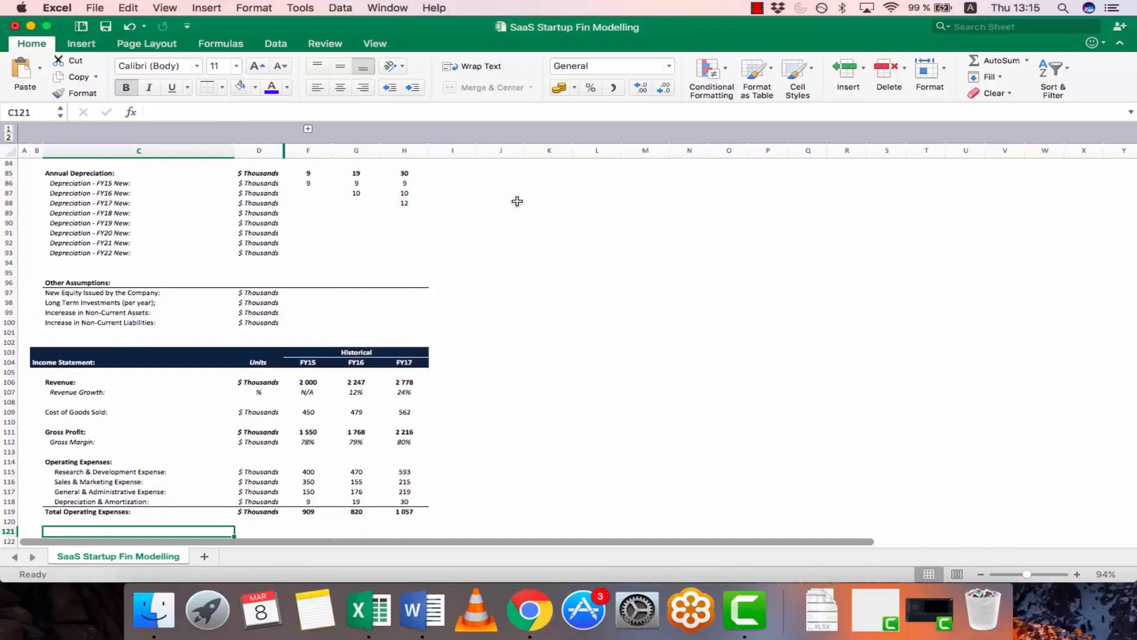
pyautogui.write('Operating Income (EB')
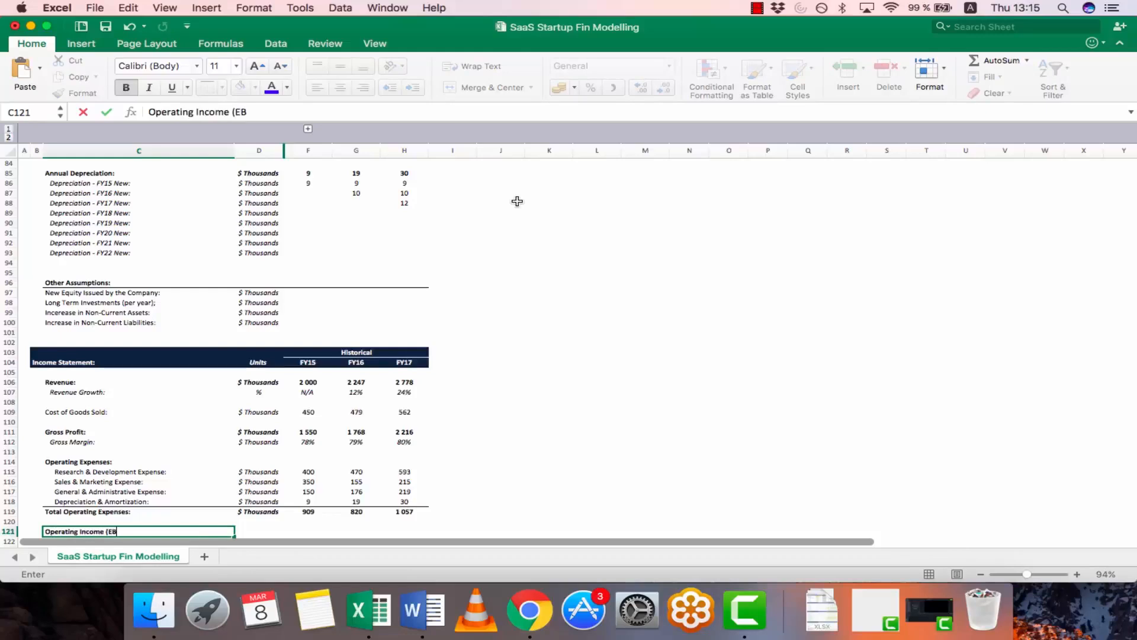
pyautogui.press('Return')
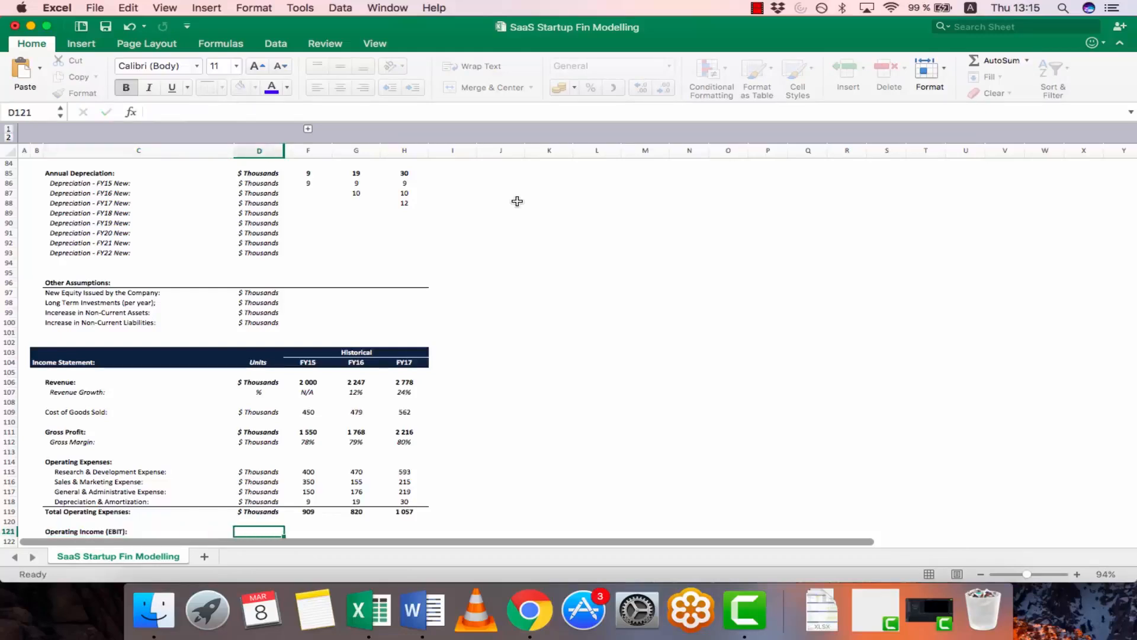
# Copy the bold $ Thousands unit label from Gross Profit in D111 to Operating Income (EBIT) in D121
pyautogui.press('Right')
pyautogui.press('Up')
pyautogui.press('Up')
pyautogui.press('Up')
pyautogui.press('Up')
pyautogui.press('Up')
pyautogui.press('Up')
pyautogui.press('Up')
pyautogui.press('Up')
pyautogui.press('Up')
pyautogui.press('Up')
pyautogui.press('Up')
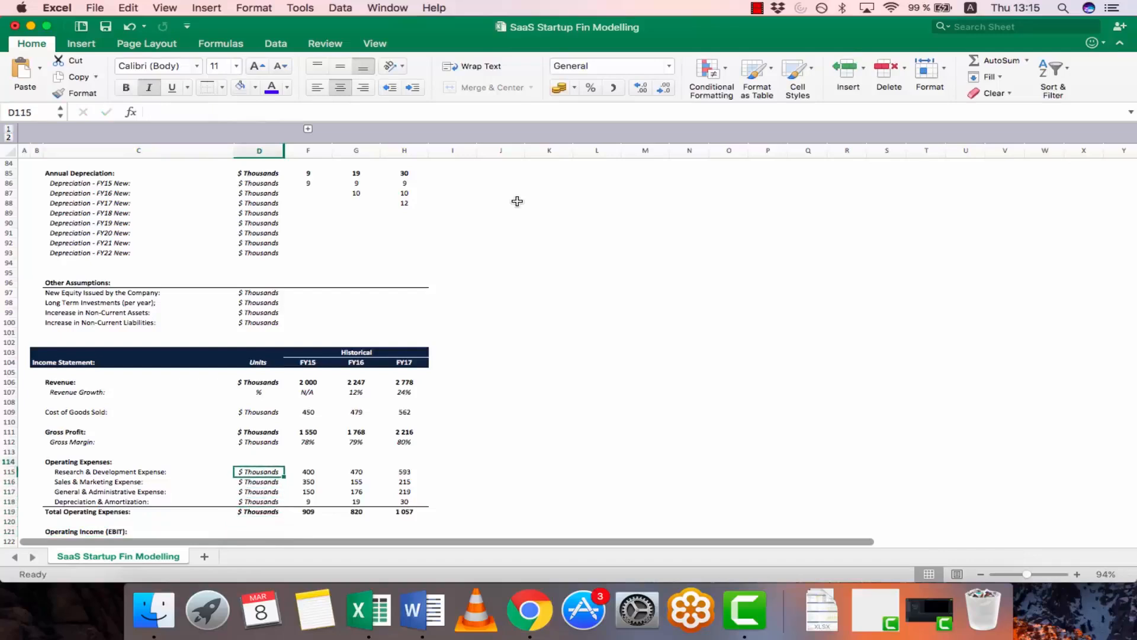
pyautogui.press('super+c')
pyautogui.press('Down')
pyautogui.press('Down')
pyautogui.press('Down')
pyautogui.press('Down')
pyautogui.press('Down')
pyautogui.press('Down')
pyautogui.press('Down')
pyautogui.press('Down')
pyautogui.press('Down')
pyautogui.press('Down')
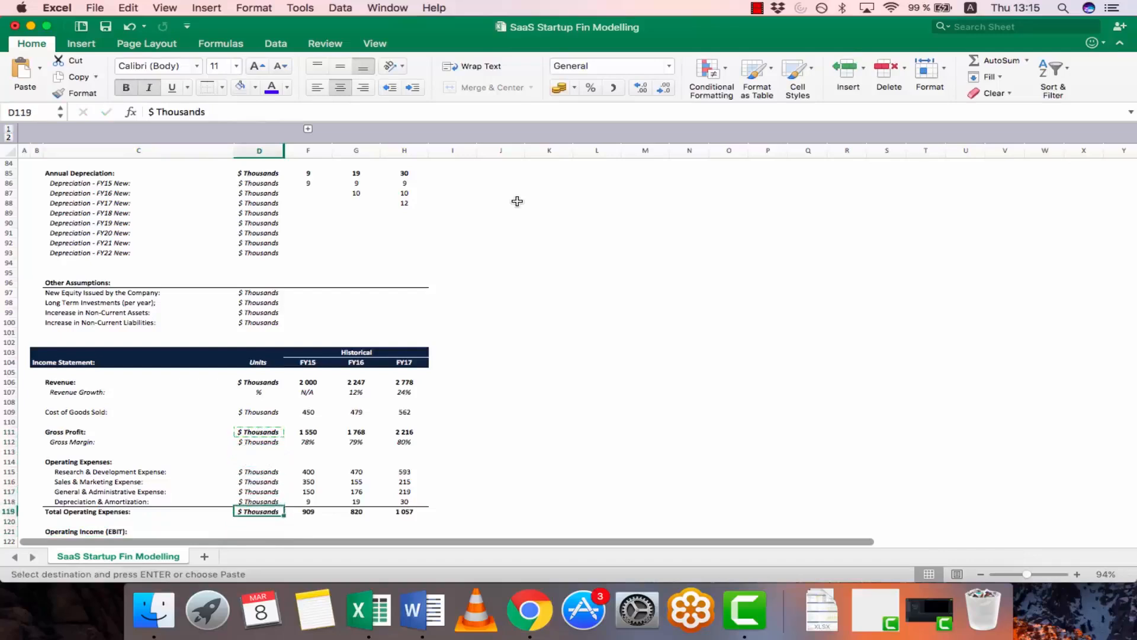
pyautogui.press('super+v')
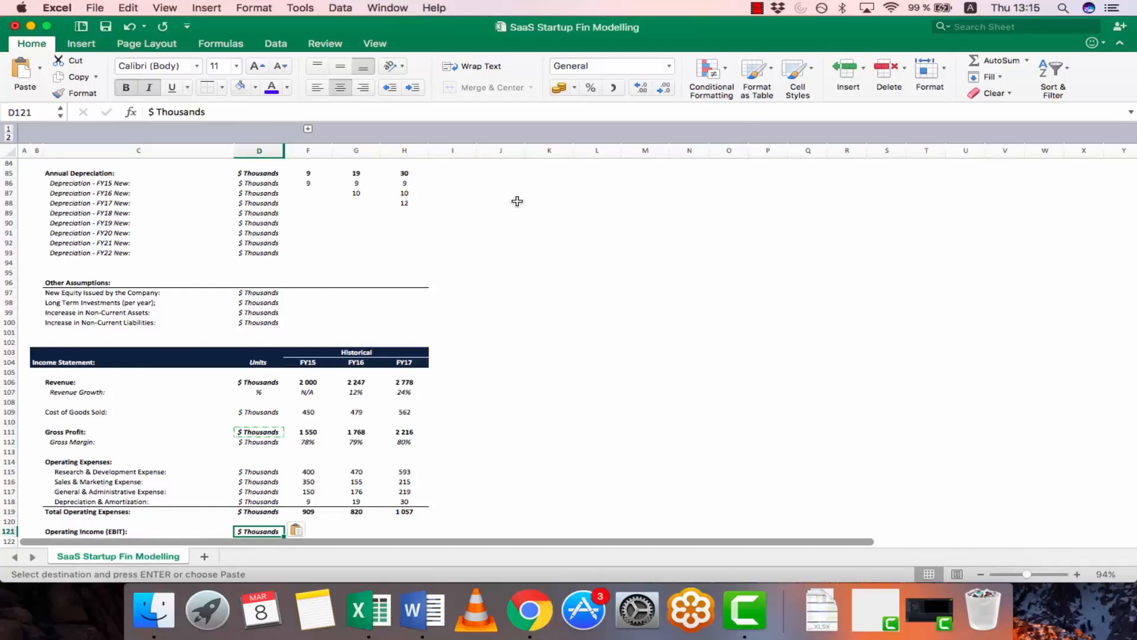
pyautogui.press('Escape')
# Calculate FY15 Operating Income (EBIT) in F121 as Gross Profit minus Total Operating Expenses, =F111-F119
pyautogui.press('Right')
pyautogui.write('=')
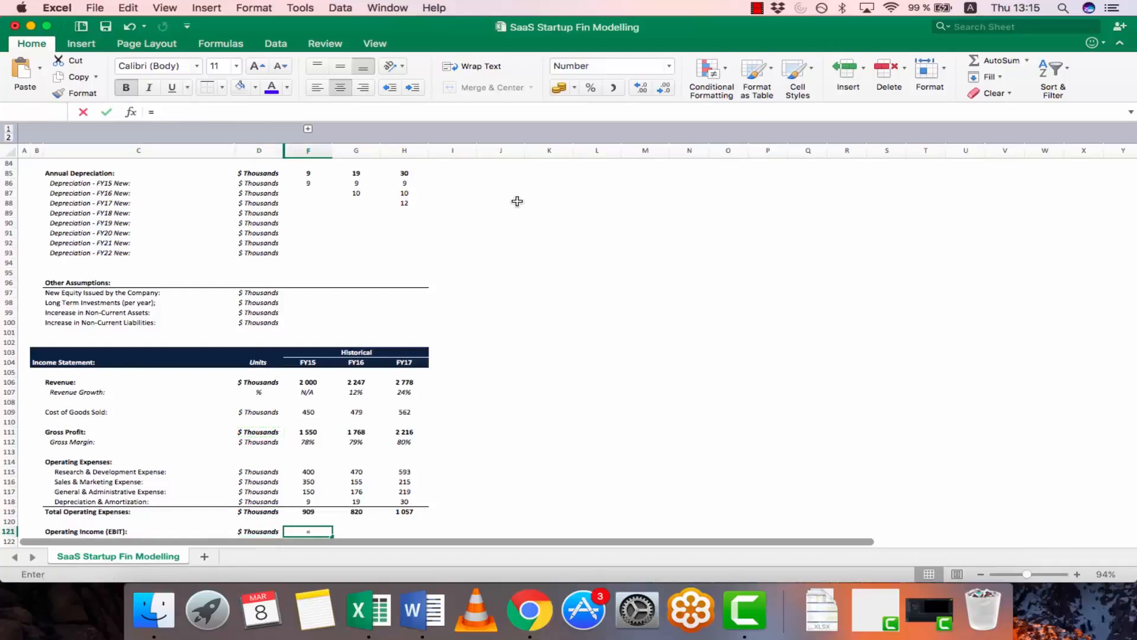
pyautogui.press('Up')
pyautogui.press('Up')
pyautogui.press('Up')
pyautogui.press('Up')
pyautogui.press('Up')
pyautogui.press('Up')
pyautogui.press('Up')
pyautogui.press('Up')
pyautogui.press('Up')
pyautogui.press('Up')
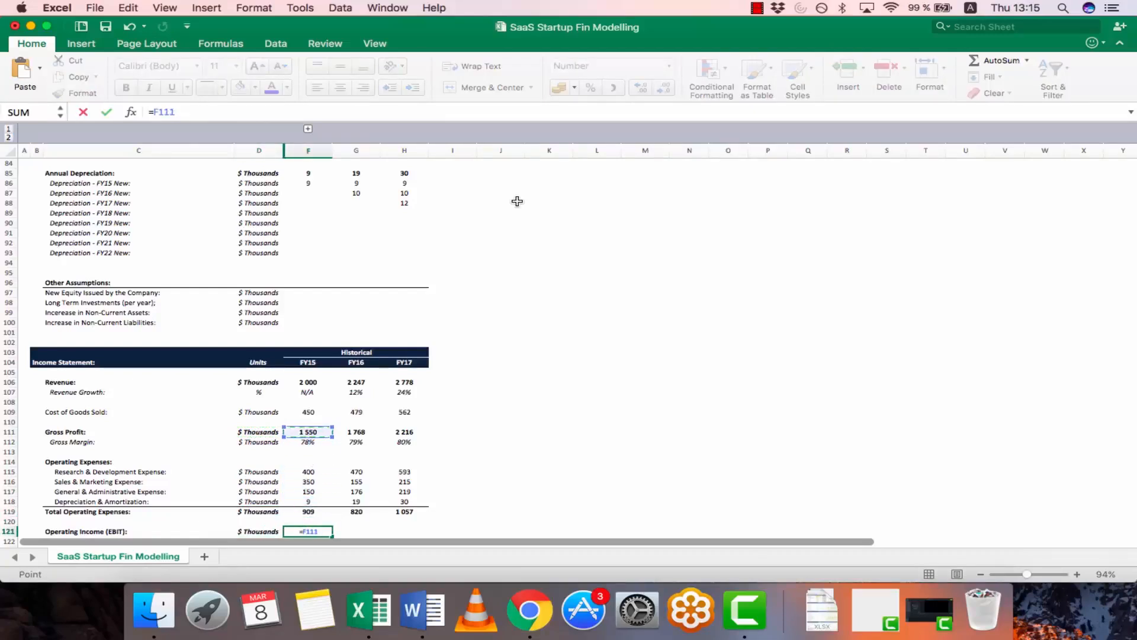
pyautogui.write('-')
pyautogui.press('Up')
pyautogui.press('Up')
pyautogui.press('Return')
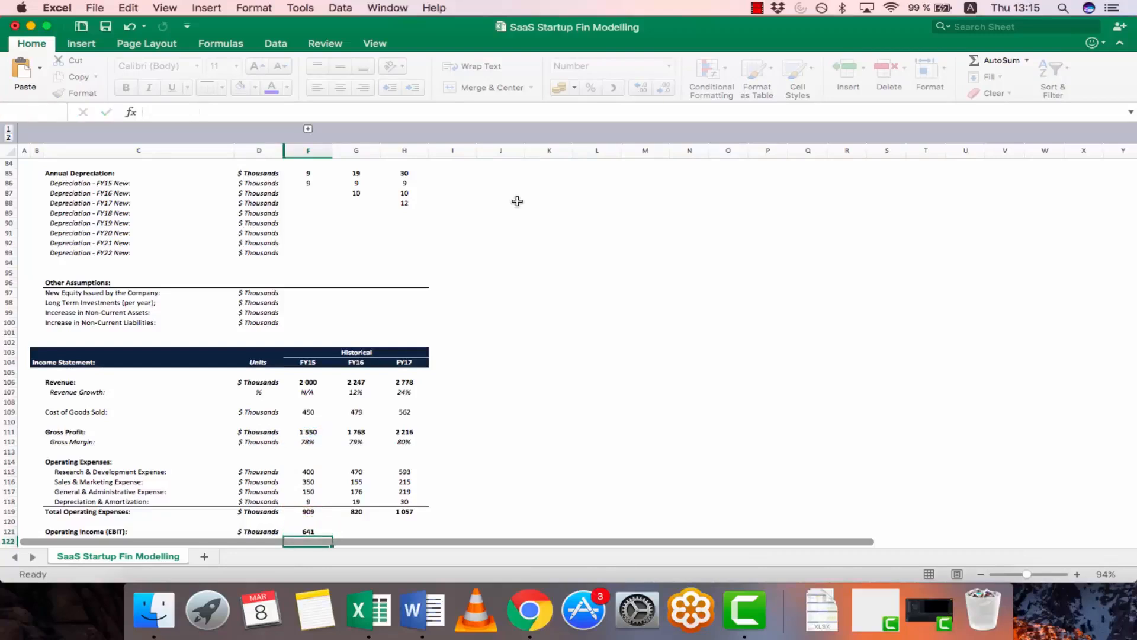
# Copy the Operating Income (EBIT) formula from F121 across to FY16 and FY17 in G121:H121
pyautogui.press('Up')
pyautogui.press('super+c')
pyautogui.press('Right')
pyautogui.press('super+v')
pyautogui.press('Right')
pyautogui.press('Return')
# Add the row label "Operating (EBIT) Margin:" in C122, directly below Operating Income (EBIT)
pyautogui.press('Down')
pyautogui.press('Down')
pyautogui.press('Down')
pyautogui.press('Left')
pyautogui.press('Left')
pyautogui.press('Left')
pyautogui.press('Left')
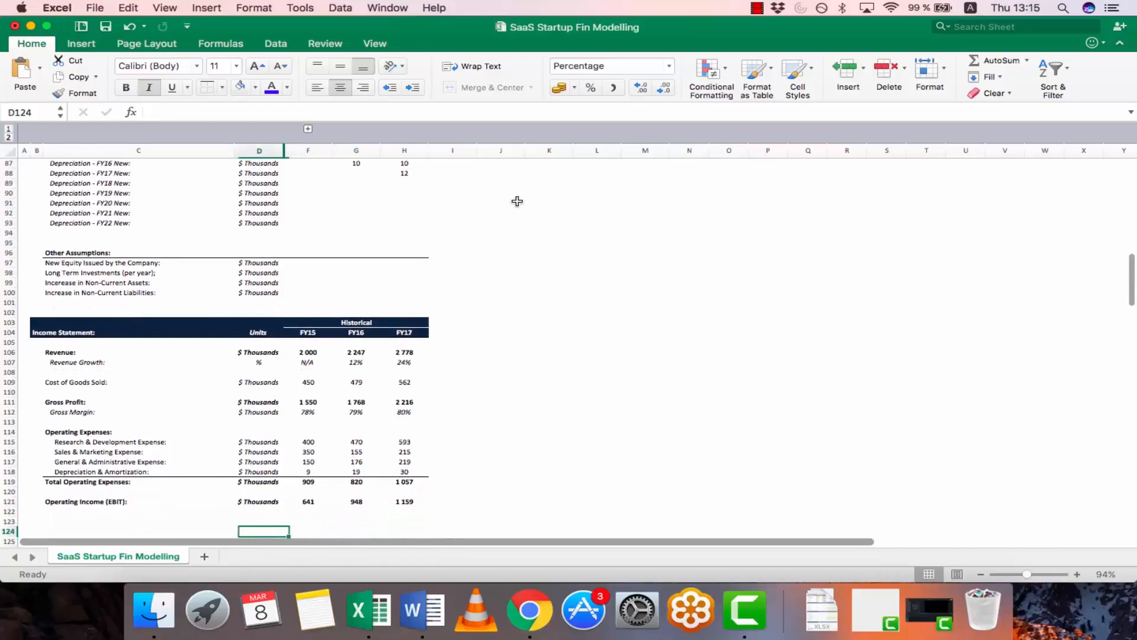
pyautogui.press('Up')
pyautogui.press('Up')
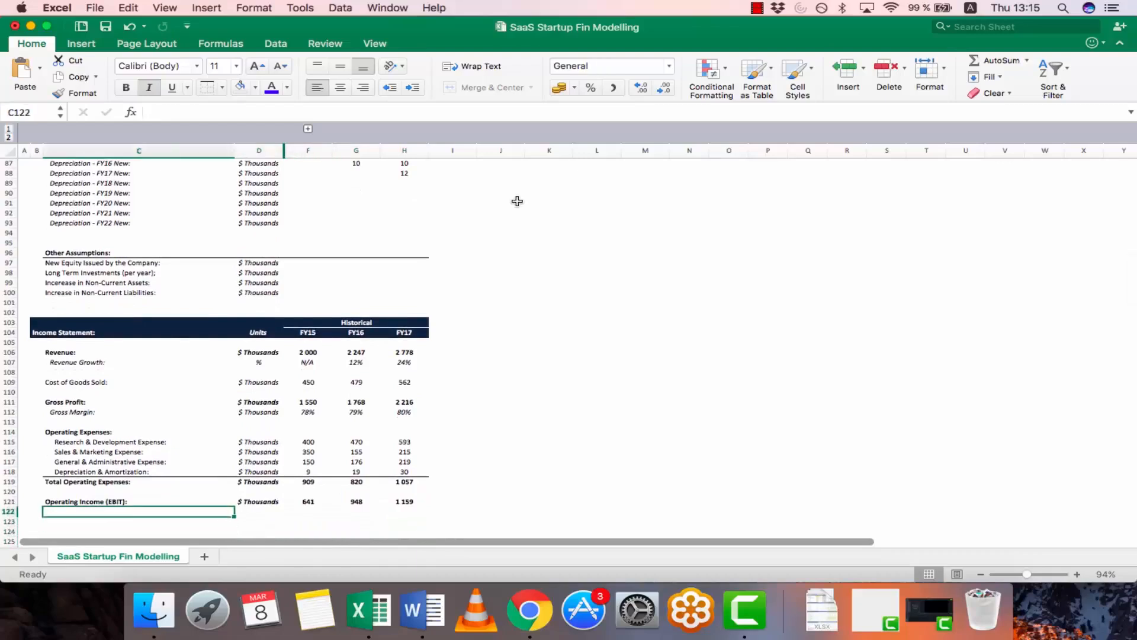
pyautogui.write('Operating Income (EBIT):')
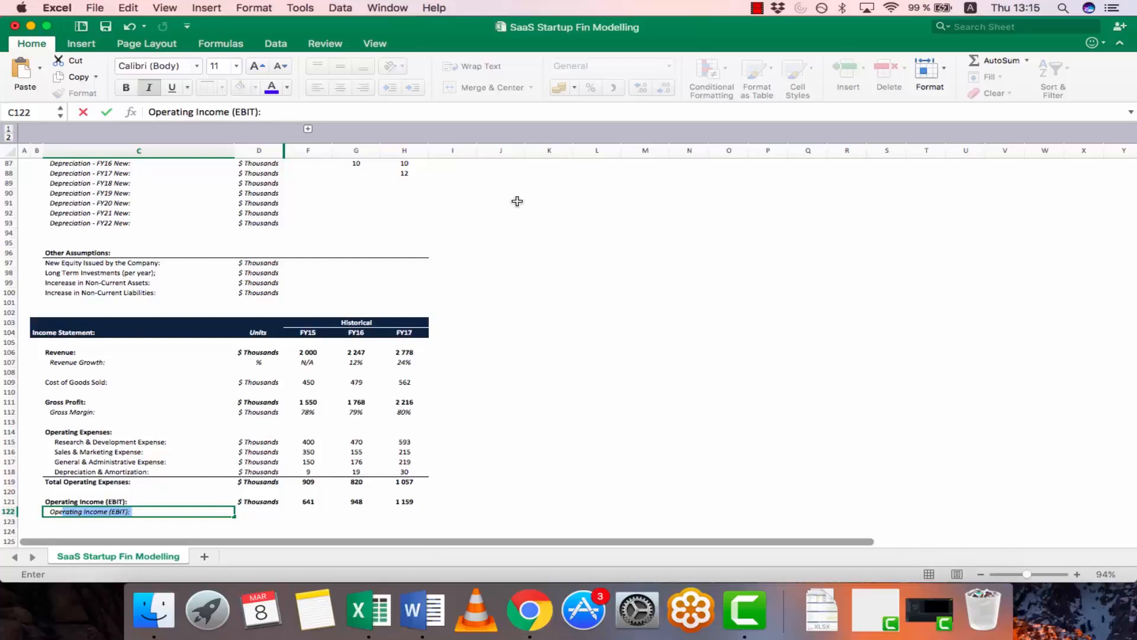
pyautogui.press('F2')
pyautogui.press('Right')
pyautogui.write('Margin')
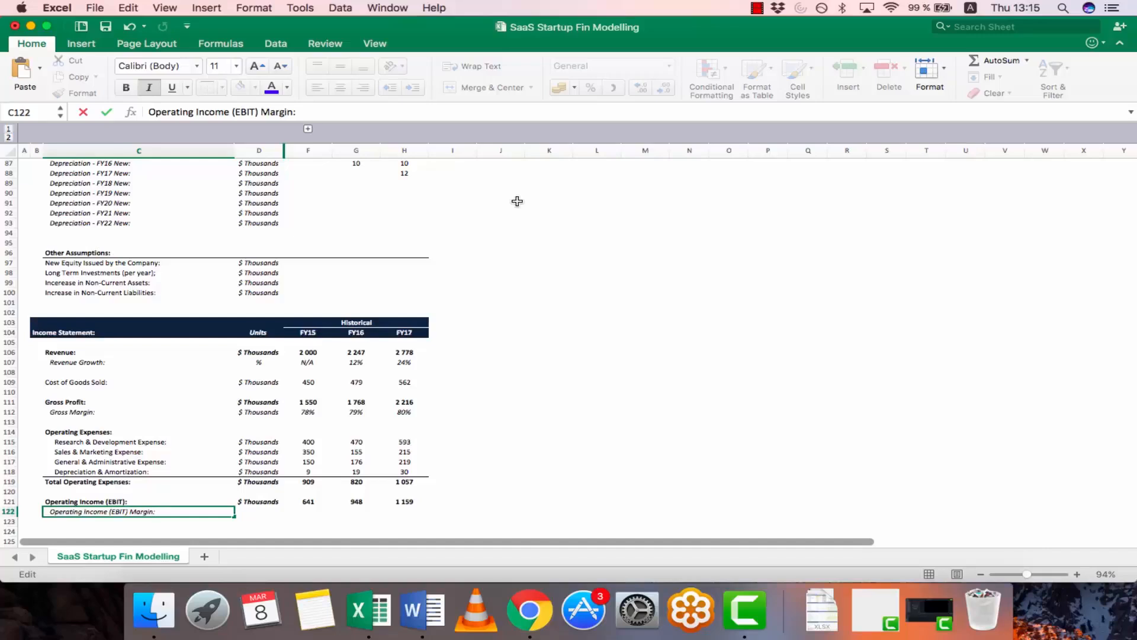
pyautogui.hotkey('alt', 'shift', 'Left')
pyautogui.press('BackSpace')
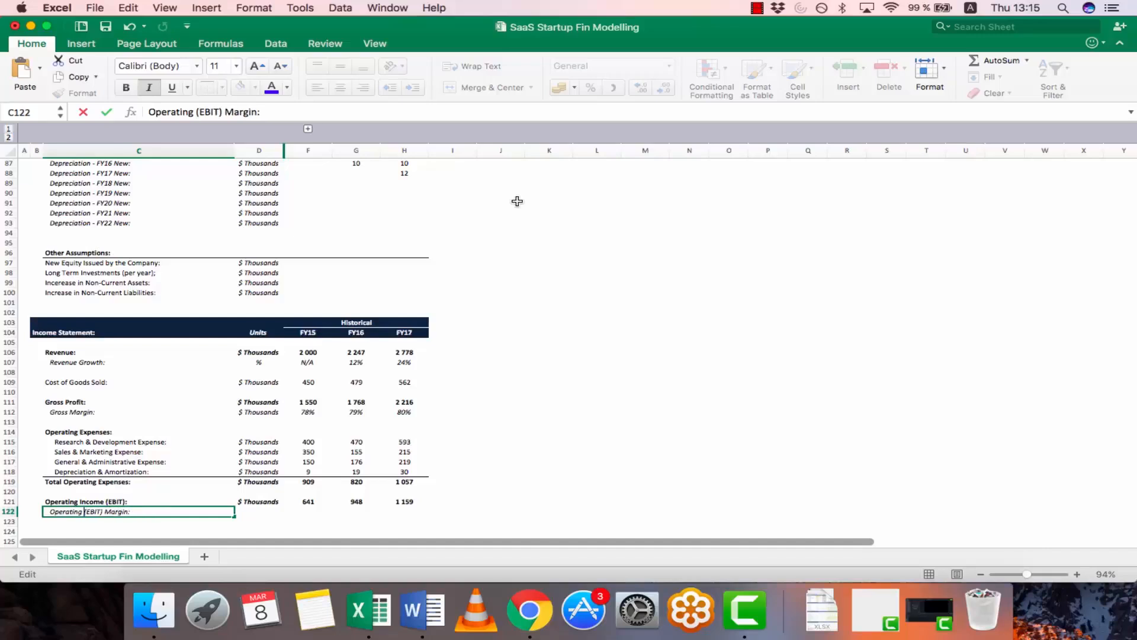
pyautogui.press('Return')
# Enter % as the unit for the Operating (EBIT) Margin row in D122
pyautogui.press('Up')
pyautogui.press('Right')
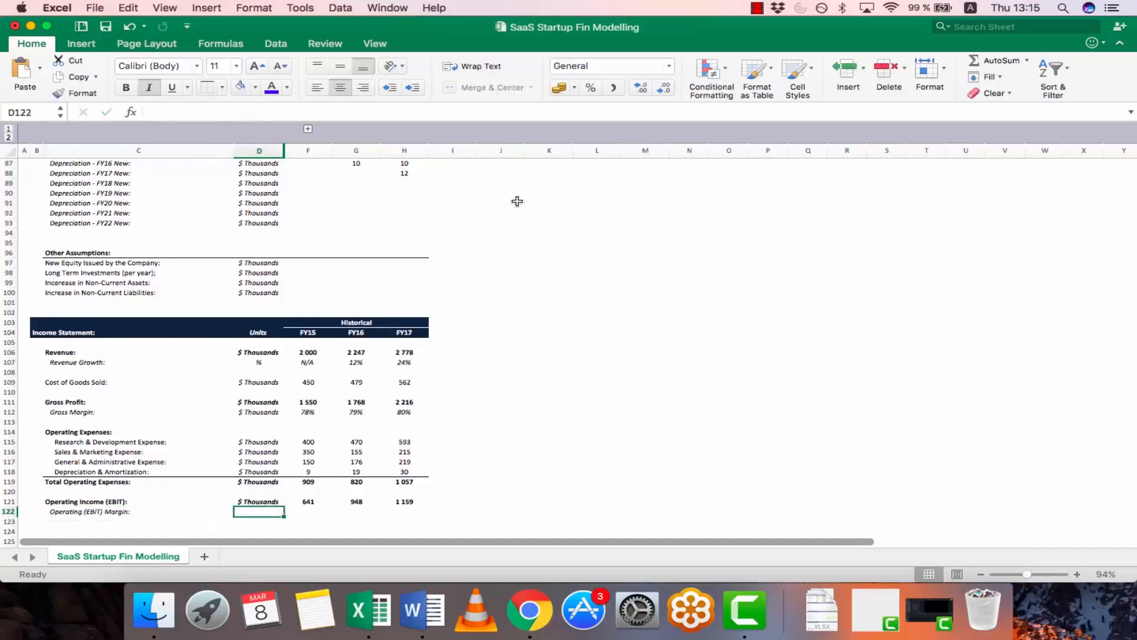
pyautogui.write('%')
pyautogui.press('Return')
# Calculate the FY15 Operating (EBIT) Margin in F122 as Operating Income divided by Revenue, =F121/F106
pyautogui.press('Up')
pyautogui.press('Right')
pyautogui.write('=')
pyautogui.press('Up')
pyautogui.write('/')
pyautogui.press('Up')
pyautogui.press('Up')
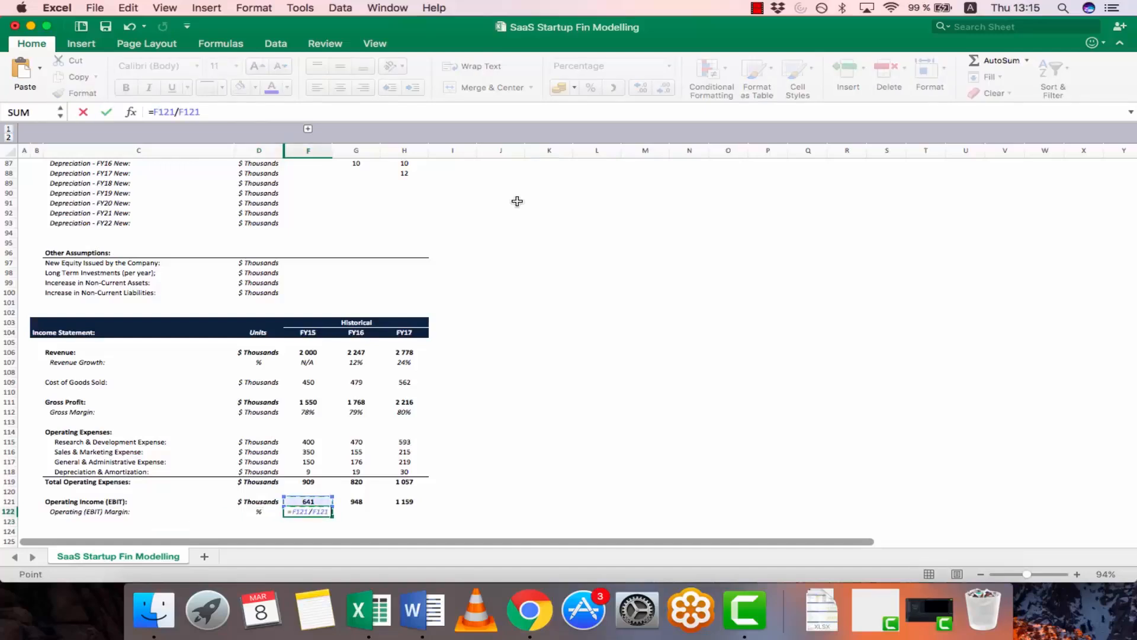
pyautogui.press('Up')
pyautogui.press('Up')
pyautogui.press('Up')
pyautogui.press('Up')
pyautogui.press('Up')
pyautogui.press('Up')
pyautogui.press('Up')
pyautogui.press('Up')
pyautogui.press('Up')
pyautogui.press('Up')
pyautogui.press('Up')
pyautogui.press('Up')
pyautogui.press('Up')
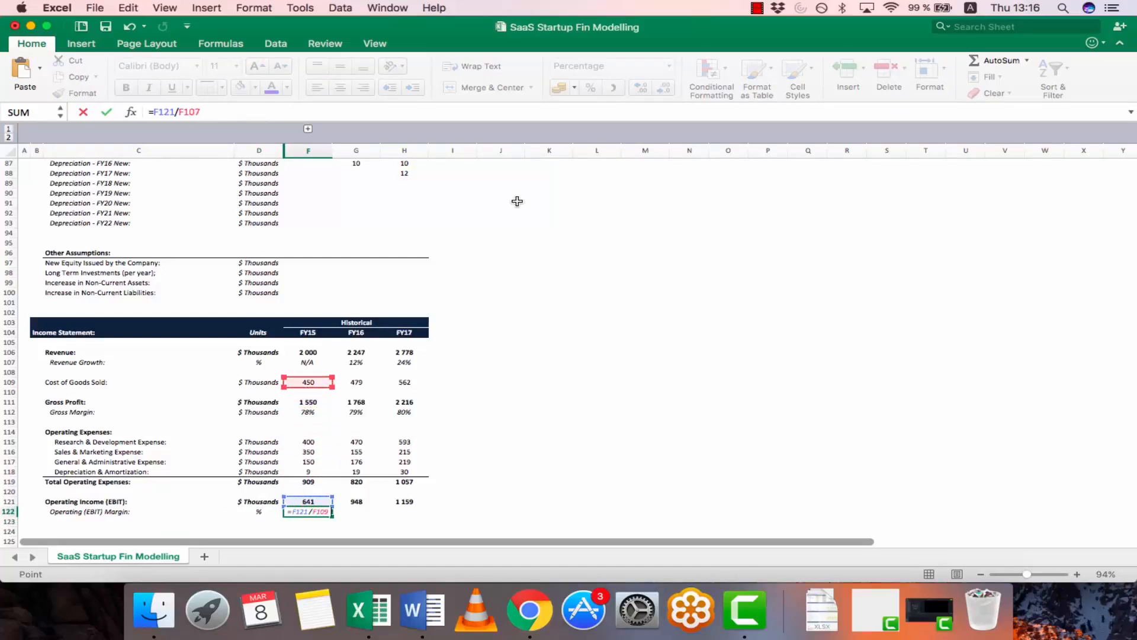
pyautogui.press('Up')
pyautogui.press('Return')
pyautogui.press('Up')
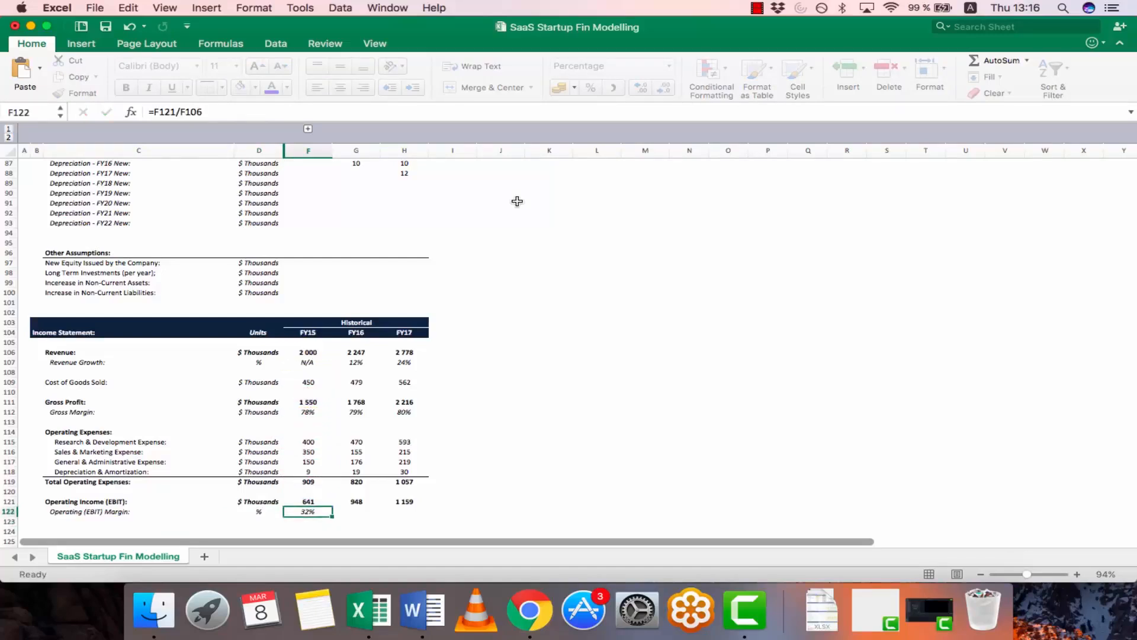
# Copy the Operating (EBIT) Margin formula from F122 across to FY16 and FY17 in G122:H122
pyautogui.press('cmd+c')
pyautogui.hotkey('shift', 'Right')
pyautogui.hotkey('shift', 'Right')
pyautogui.hotkey('shift', 'Right')
pyautogui.hotkey('shift', 'Right')
pyautogui.hotkey('shift', 'Right')
pyautogui.hotkey('shift', 'Right')
pyautogui.hotkey('shift', 'Right')
pyautogui.hotkey('shift', 'Right')
pyautogui.hotkey('shift', 'Right')
pyautogui.hotkey('shift', 'Right')
pyautogui.hotkey('shift', 'Right')
pyautogui.hotkey('shift', 'Right')
pyautogui.hotkey('shift', 'Right')
pyautogui.hotkey('shift', 'Right')
pyautogui.hotkey('shift', 'Left')
pyautogui.hotkey('shift', 'Left')
pyautogui.hotkey('shift', 'Left')
pyautogui.hotkey('shift', 'Left')
pyautogui.hotkey('shift', 'Left')
pyautogui.hotkey('shift', 'Left')
pyautogui.hotkey('shift', 'Left')
pyautogui.hotkey('shift', 'Left')
pyautogui.hotkey('shift', 'Left')
pyautogui.hotkey('shift', 'Left')
pyautogui.hotkey('shift', 'Left')
pyautogui.hotkey('shift', 'Left')
pyautogui.hotkey('shift', 'Left')
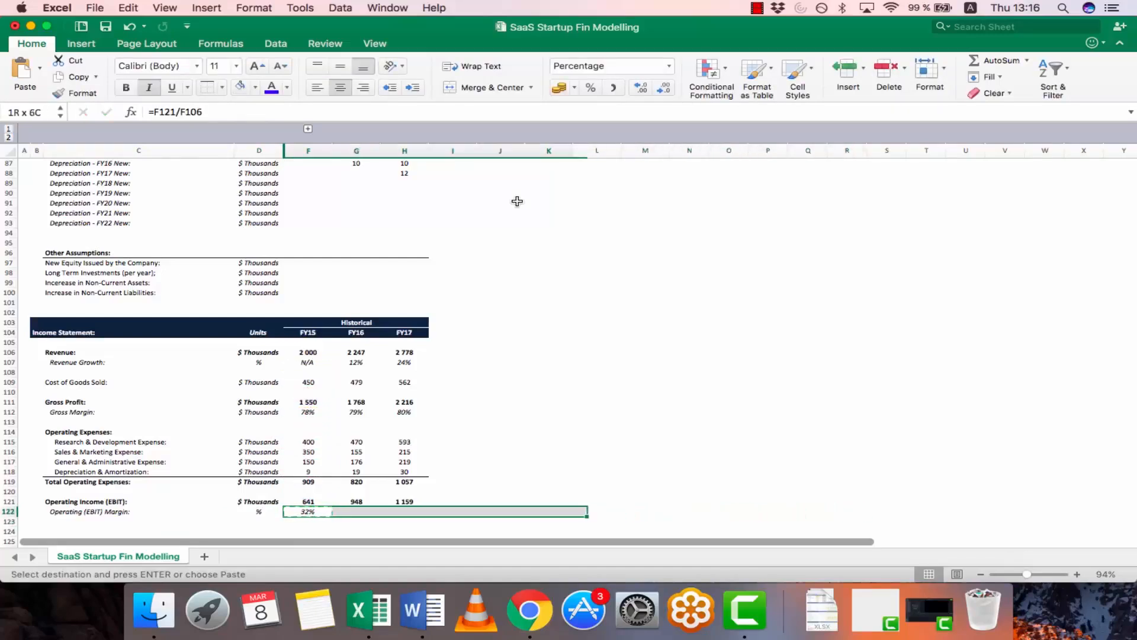
pyautogui.hotkey('shift', 'Right')
pyautogui.press('super+v')
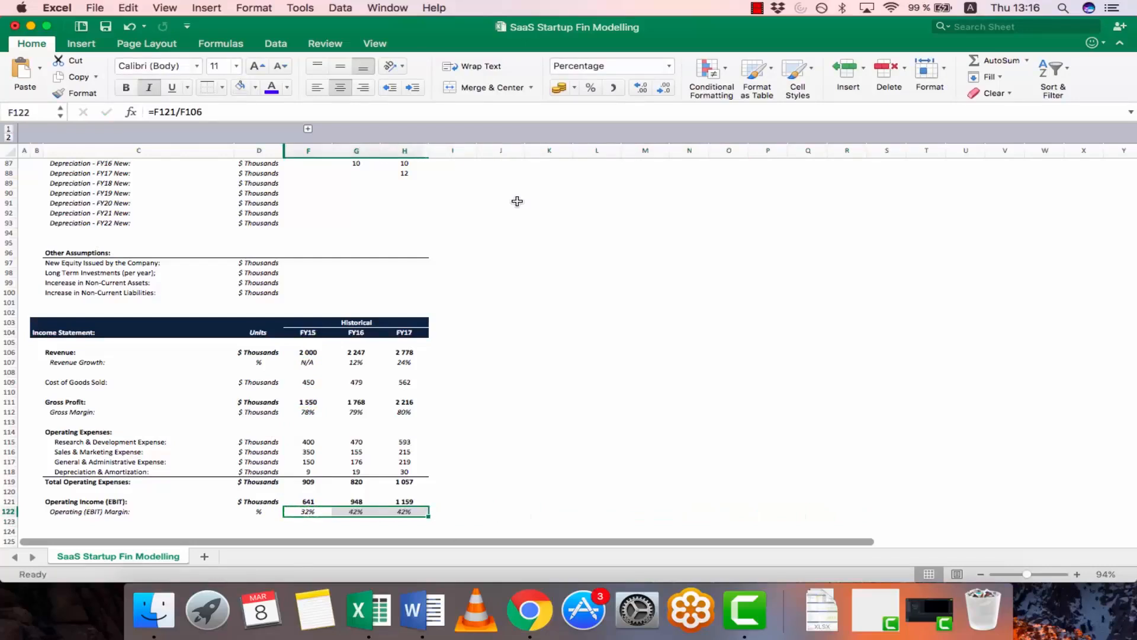
pyautogui.press('Escape')
# Check the Operating (EBIT) Margin formulas for FY15 to FY17 in F122:H122
pyautogui.press('Left')
pyautogui.press('Right')
pyautogui.press('F2')
pyautogui.press('Escape')
pyautogui.press('Right')
pyautogui.press('F2')
pyautogui.press('Escape')
pyautogui.press('Right')
pyautogui.press('F2')
pyautogui.press('Escape')
# Add the row label "EBITDA:" in C123, directly below Operating (EBIT) Margin
pyautogui.press('Left')
pyautogui.press('Left')
pyautogui.press('Left')
pyautogui.press('Left')
pyautogui.press('Down')
pyautogui.write('EBITDA')
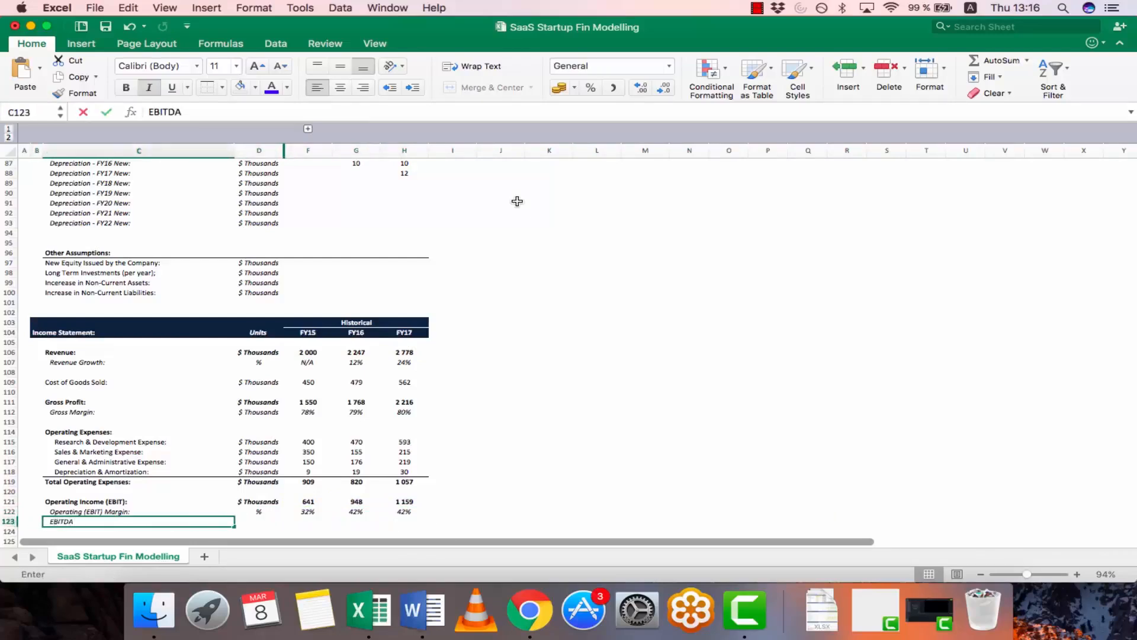
pyautogui.write(':')
pyautogui.press('Tab')
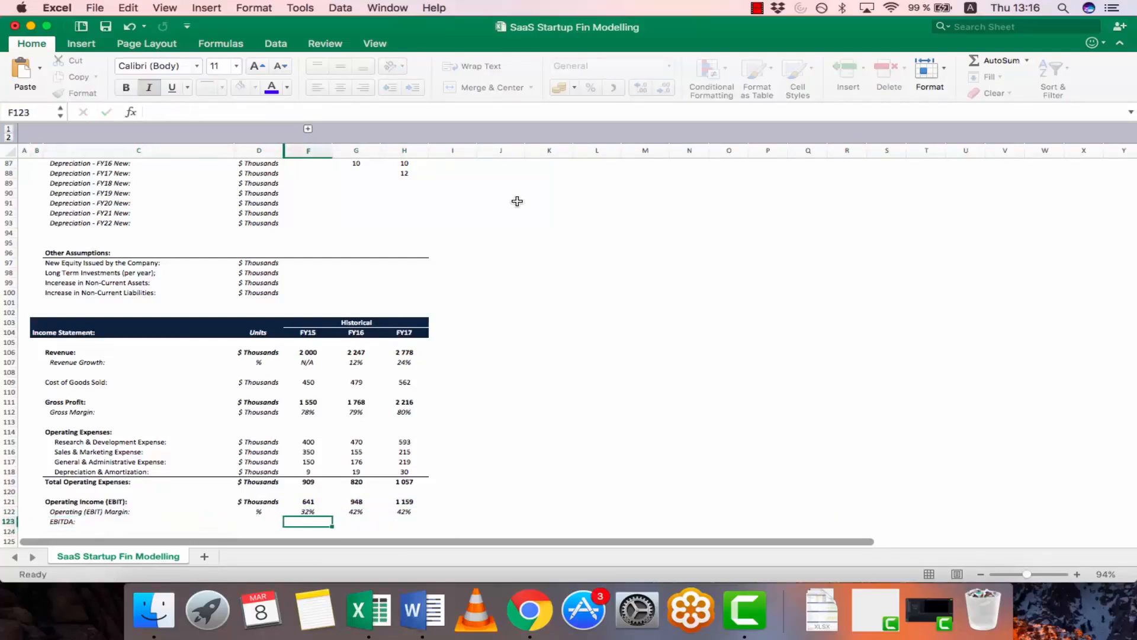
# Copy the "$ Thousands" unit from an Income Statement row above into D123 for the EBITDA row
pyautogui.press('Up')
pyautogui.press('Up')
pyautogui.press('Up')
pyautogui.press('Up')
pyautogui.press('Up')
pyautogui.press('Up')
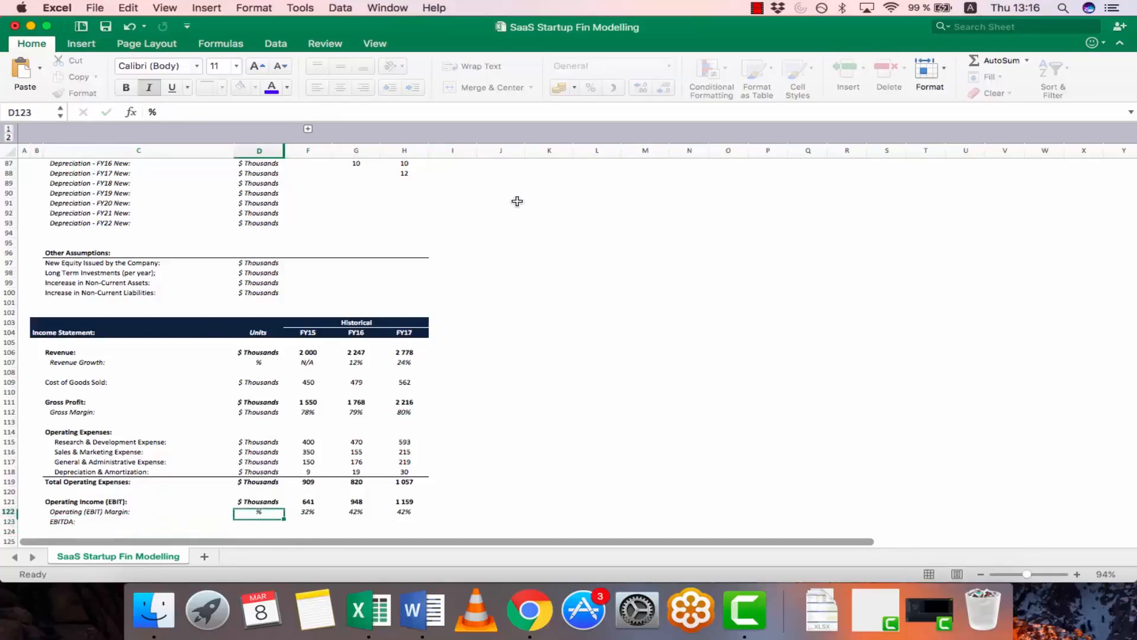
pyautogui.press('super+c')
pyautogui.press('Down')
pyautogui.press('Down')
pyautogui.press('Down')
pyautogui.press('Down')
pyautogui.press('Down')
pyautogui.press('Down')
pyautogui.press('super+v')
pyautogui.press('Tab')
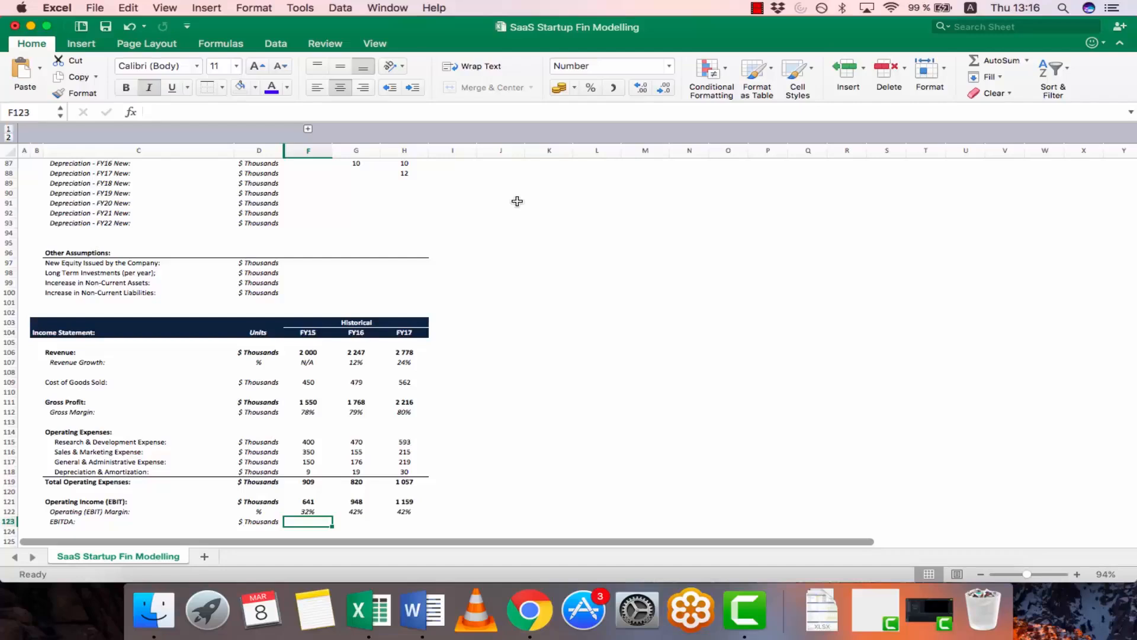
# Calculate FY15 EBITDA in F123 as Operating Income plus Depreciation & Amortization, =F121+F118
pyautogui.write('=')
pyautogui.press('Up')
pyautogui.press('Up')
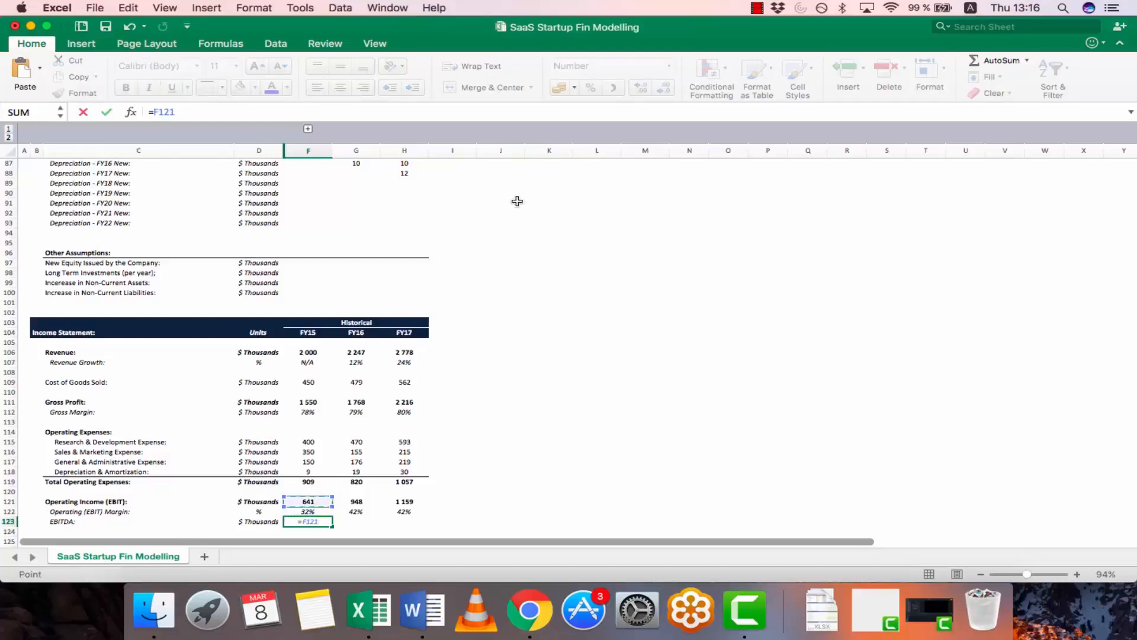
pyautogui.write('+')
pyautogui.press('Up')
pyautogui.press('Up')
pyautogui.press('Up')
pyautogui.press('Up')
pyautogui.press('Up')
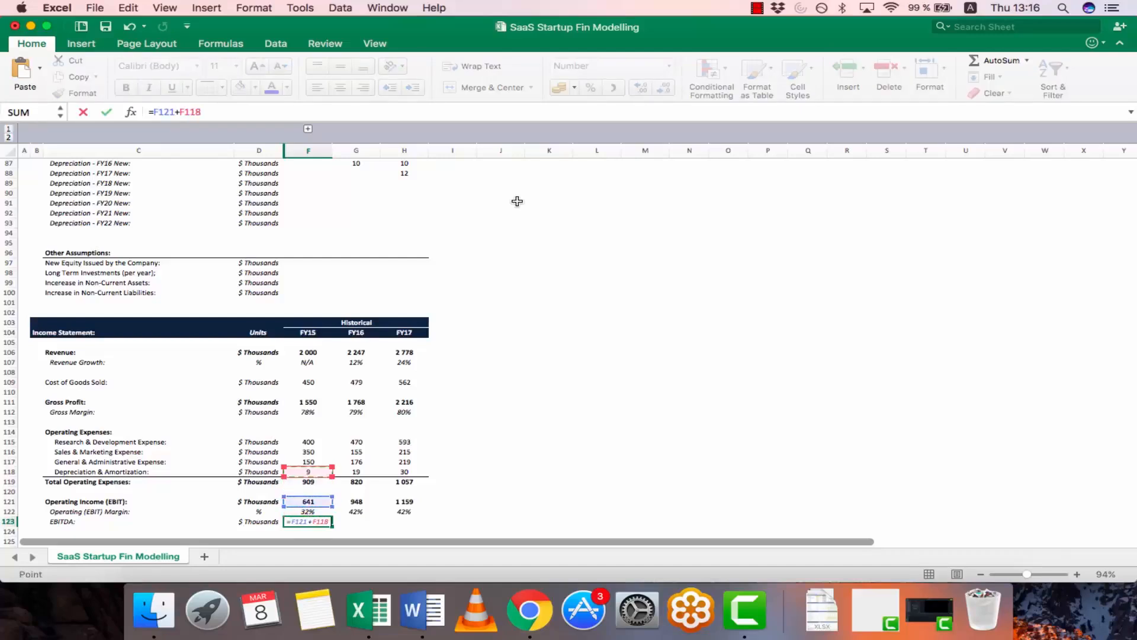
pyautogui.press('Return')
pyautogui.press('Up')
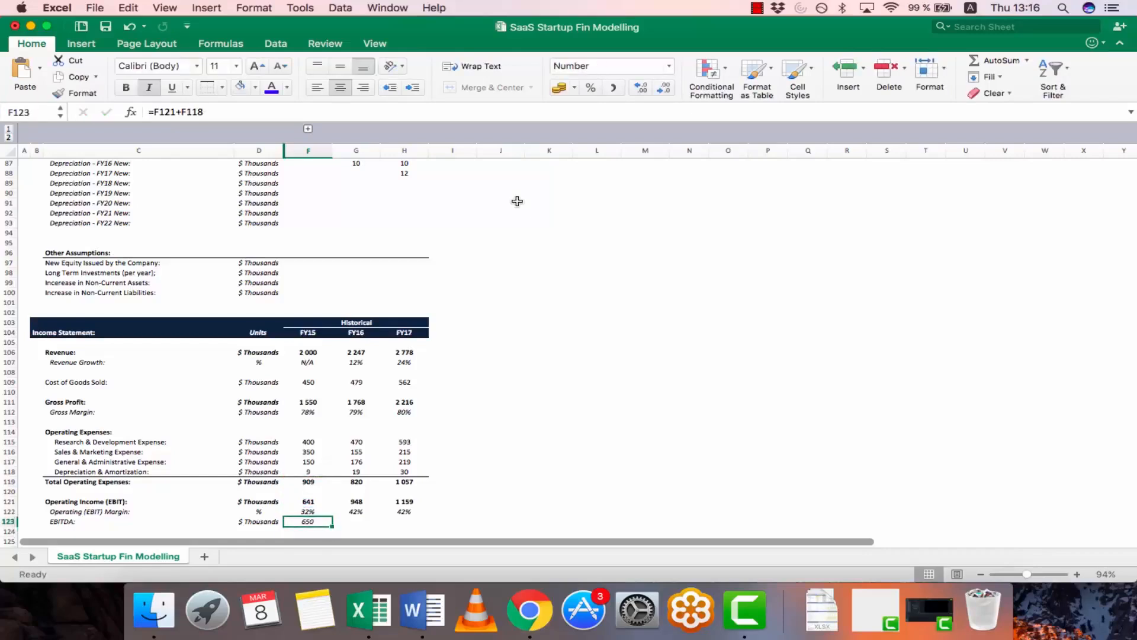
# Copy the EBITDA formula from F123 across to FY16 and FY17 in G123:H123
pyautogui.press('cmd+c')
pyautogui.hotkey('shift', 'Right')
pyautogui.hotkey('shift', 'Right')
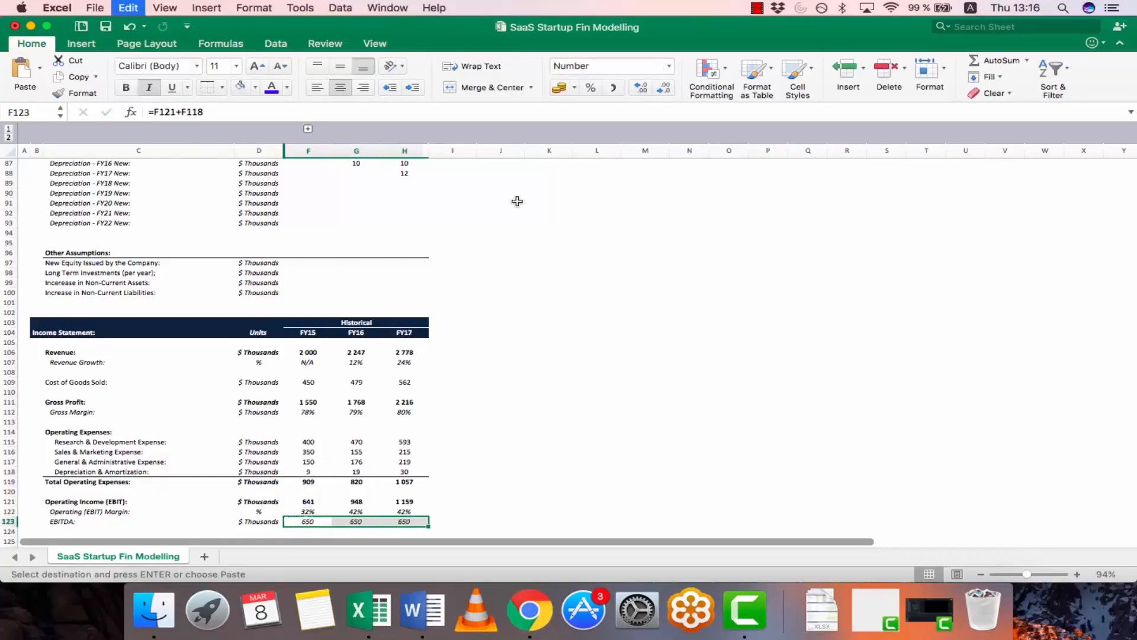
pyautogui.press('cmd+v')
pyautogui.press('Return')
# Add the row label "EBITDA Margin:" in C124, directly below EBITDA
pyautogui.press('Left')
pyautogui.press('Left')
pyautogui.write('EBITDA Ma')
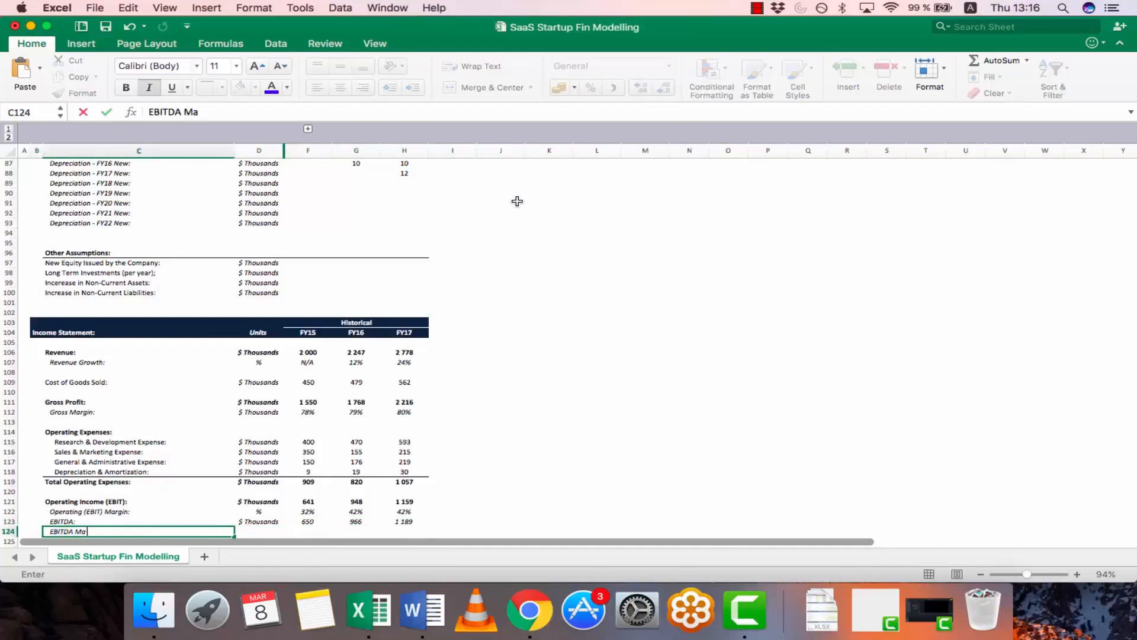
pyautogui.write('rgin:')
pyautogui.press('Tab')
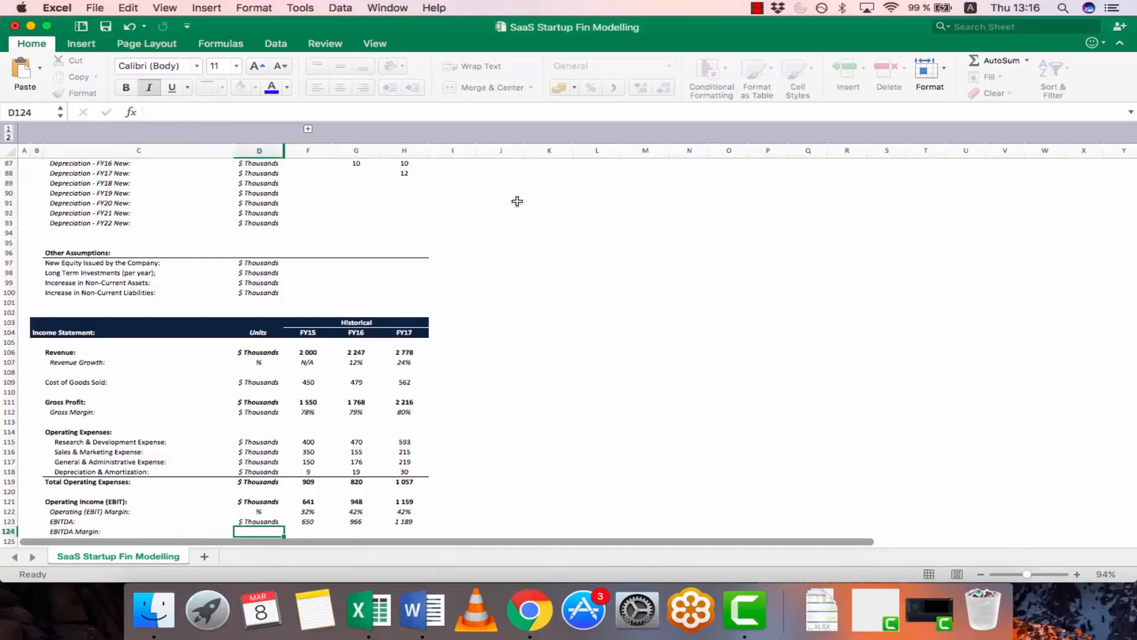
# Give D124 the formatting of the unit cell above and enter % as the EBITDA Margin unit
pyautogui.press('Up')
pyautogui.hotkey('ctrl', 'c')
pyautogui.press('Down')
pyautogui.hotkey('ctrl', 'v')
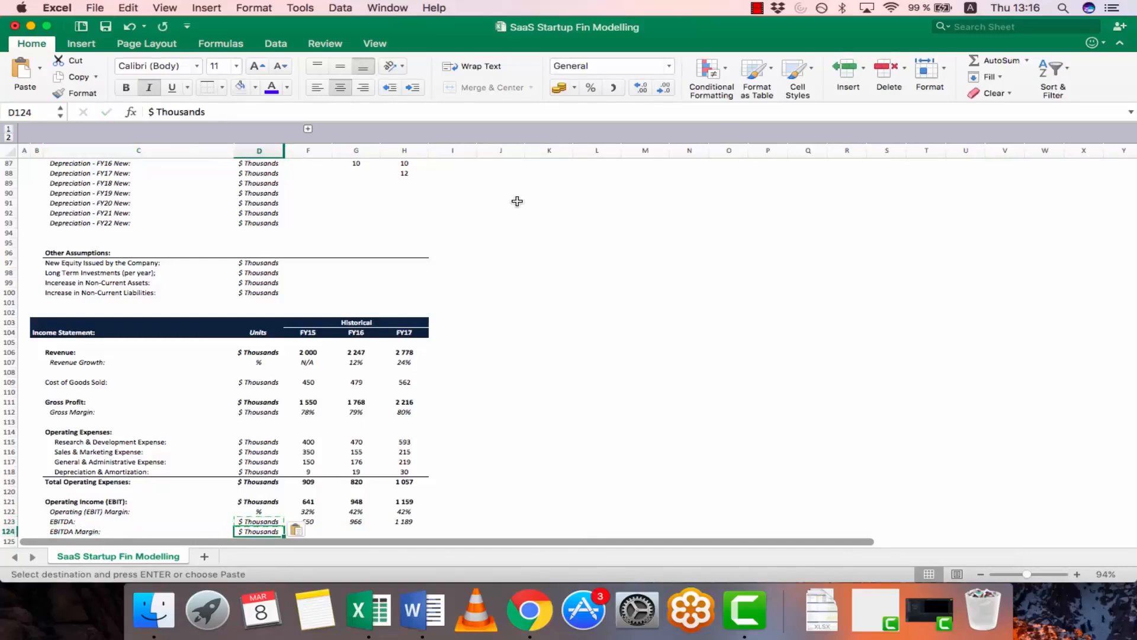
pyautogui.write('%')
pyautogui.press('Return')
pyautogui.press('Up')
pyautogui.press('Right')
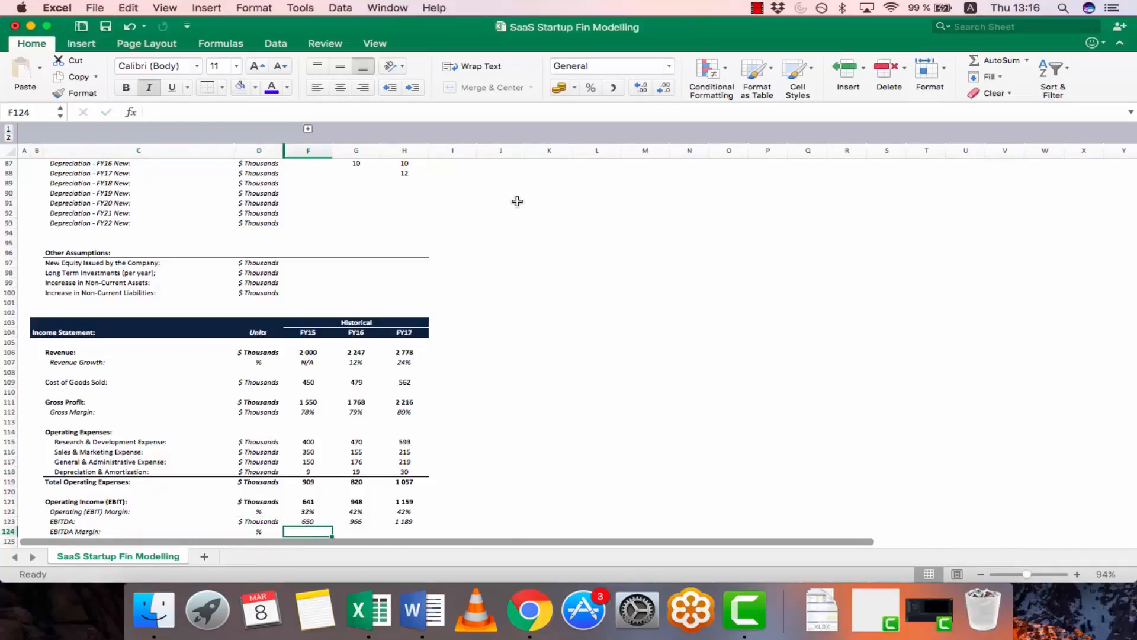
# Calculate the FY15 EBITDA Margin in F124 as EBITDA divided by Revenue, =F123/F106
pyautogui.write('=')
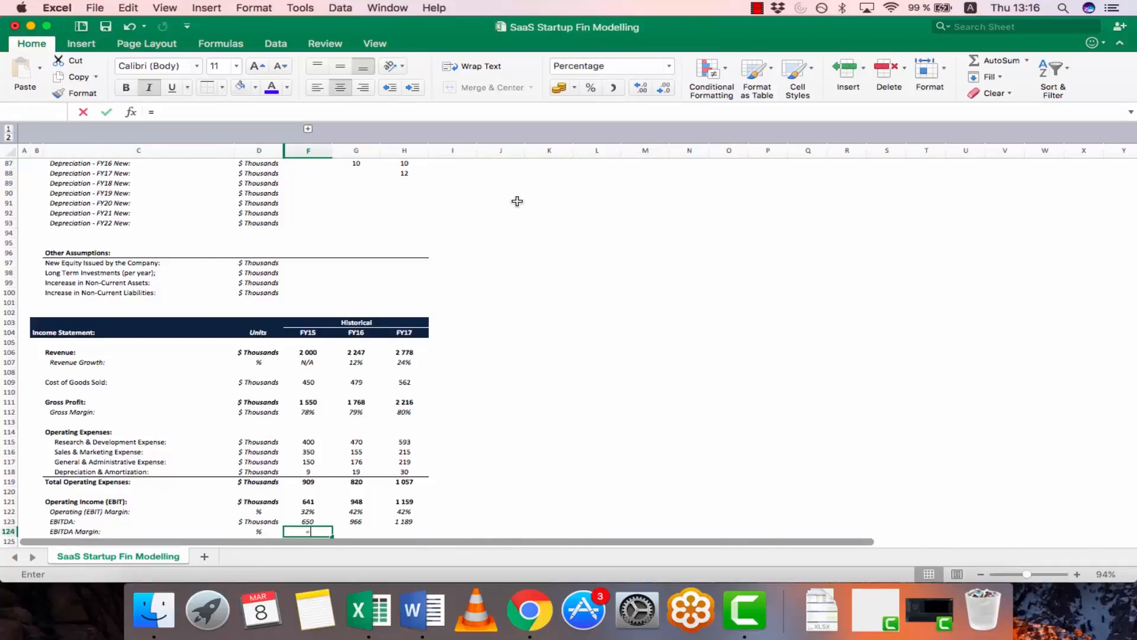
pyautogui.press('Up')
pyautogui.write('/')
pyautogui.press('Up')
pyautogui.press('Up')
pyautogui.press('Up')
pyautogui.press('Up')
pyautogui.press('Up')
pyautogui.press('Up')
pyautogui.press('Up')
pyautogui.press('Up')
pyautogui.press('Up')
pyautogui.press('Up')
pyautogui.press('Up')
pyautogui.press('Up')
pyautogui.press('Up')
pyautogui.press('Up')
pyautogui.press('Up')
pyautogui.press('Up')
pyautogui.press('Up')
pyautogui.press('Up')
pyautogui.press('Return')
pyautogui.press('Up')
# Copy the EBITDA Margin formula from F124 across to FY16 and FY17 in G124:H124
pyautogui.press('super+c')
pyautogui.hotkey('shift', 'Right')
pyautogui.hotkey('shift', 'Right')
pyautogui.hotkey('shift', 'Right')
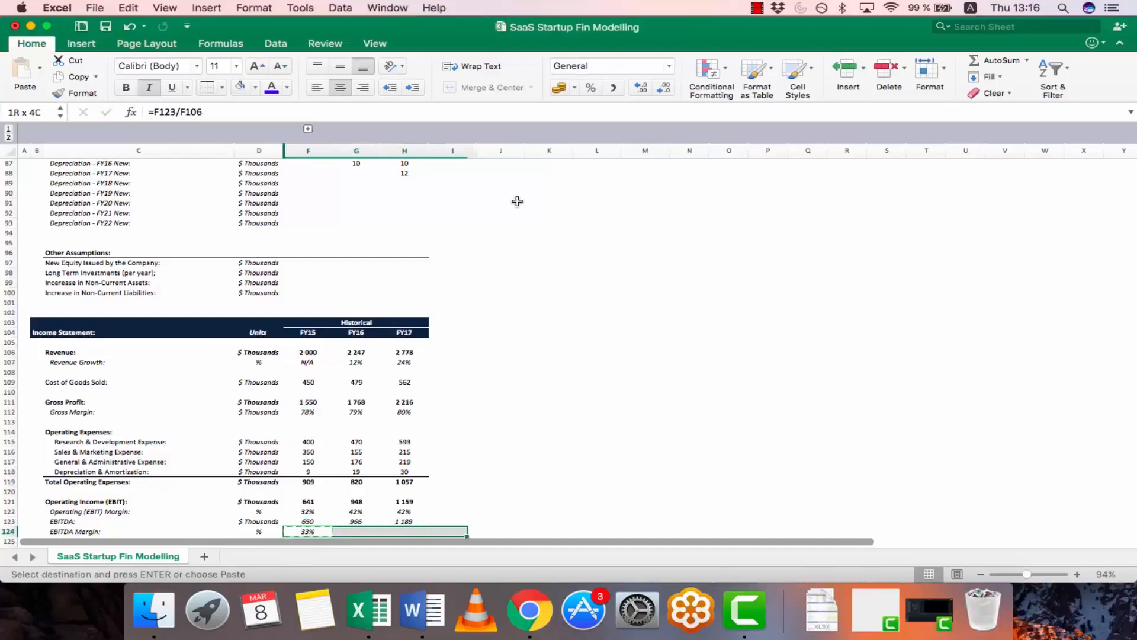
pyautogui.hotkey('shift', 'Left')
pyautogui.press('Return')
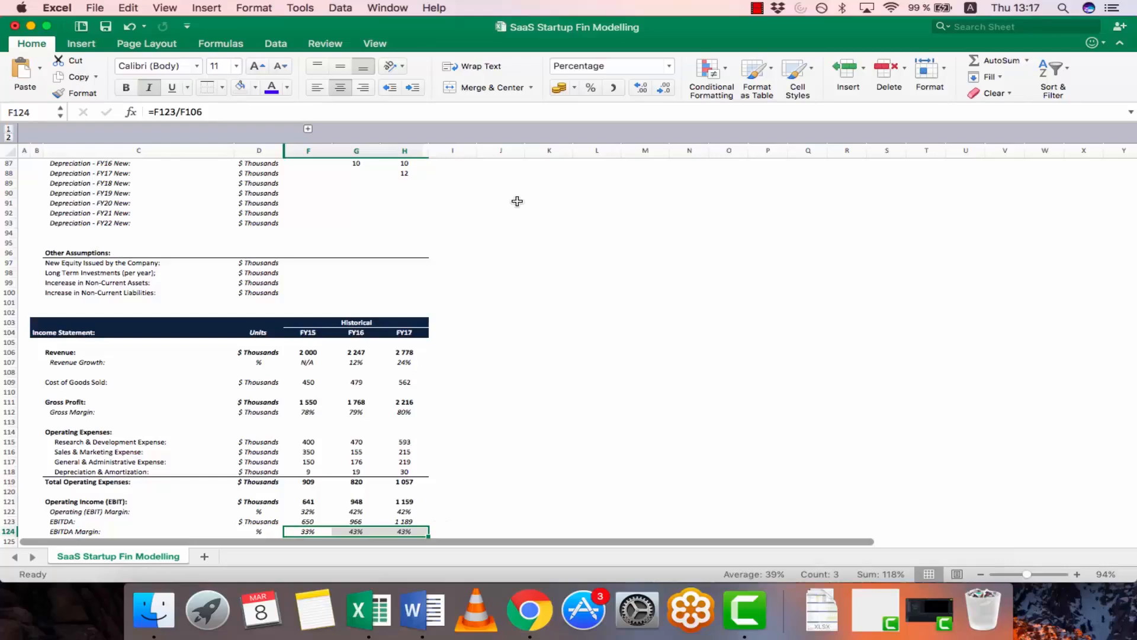
# Check the EBITDA Margin formulas for FY15 and FY16 in F124:G124
pyautogui.press('F2')
pyautogui.press('Escape')
pyautogui.press('Right')
pyautogui.press('F2')
pyautogui.press('Escape')
pyautogui.press('Right')
# Enter the row label "Interest Income & Expense:" in C126, one blank row below EBITDA Margin
pyautogui.press('Down')
pyautogui.press('Down')
pyautogui.press('Down')
pyautogui.press('Down')
pyautogui.press('Down')
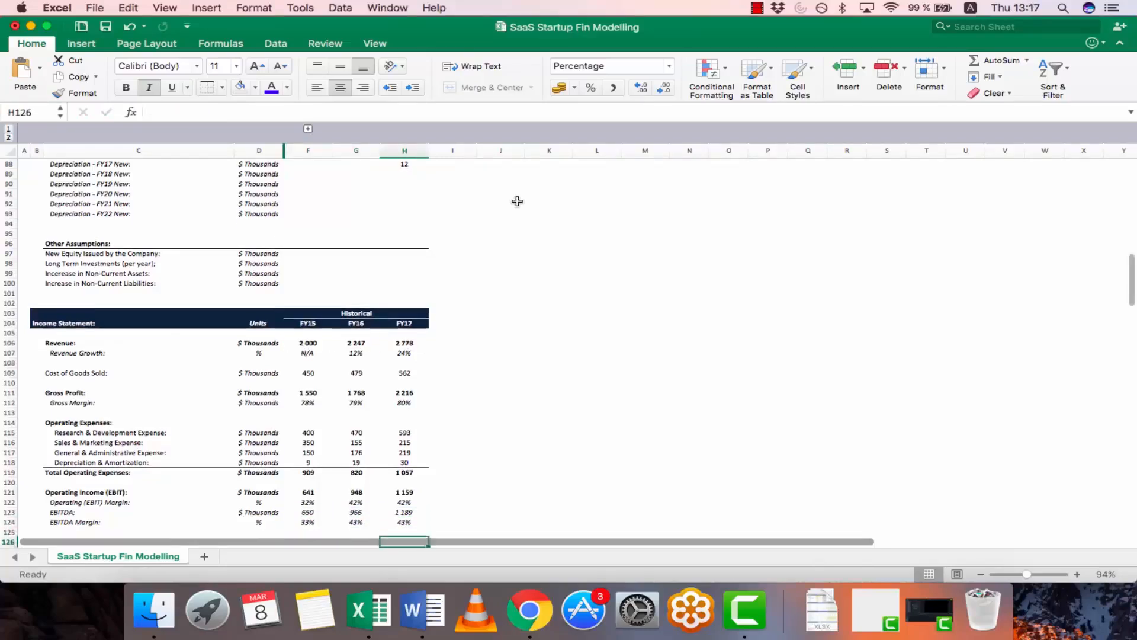
pyautogui.press('Left')
pyautogui.press('Left')
pyautogui.press('Left')
pyautogui.press('Left')
pyautogui.press('Left')
pyautogui.press('Up')
pyautogui.press('Up')
pyautogui.press('Up')
pyautogui.press('Right')
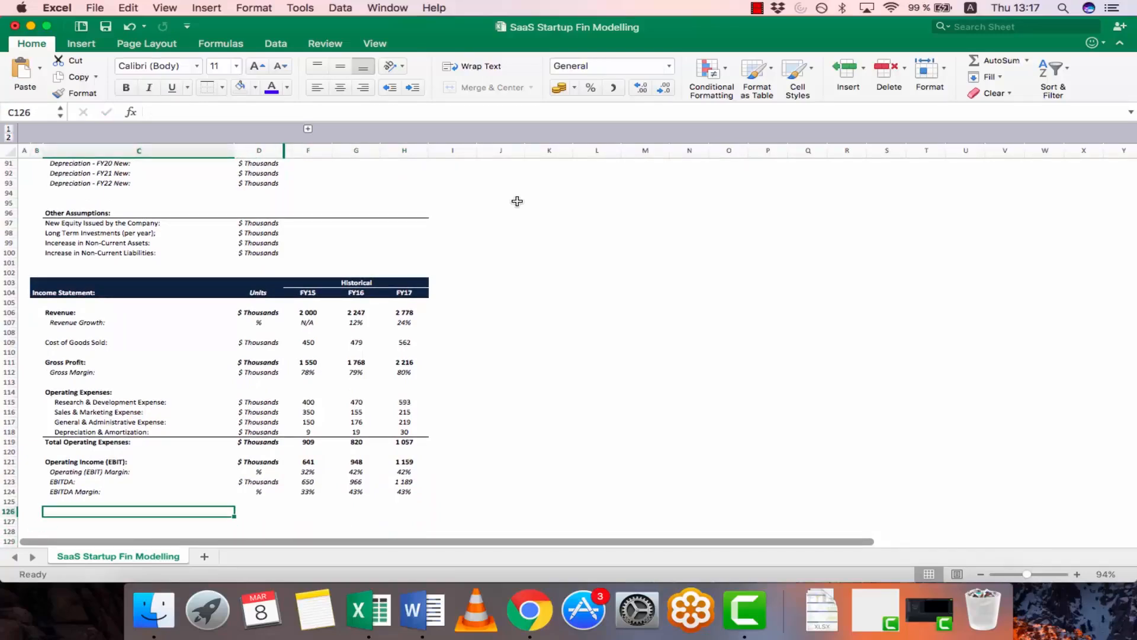
pyautogui.write('Inte')
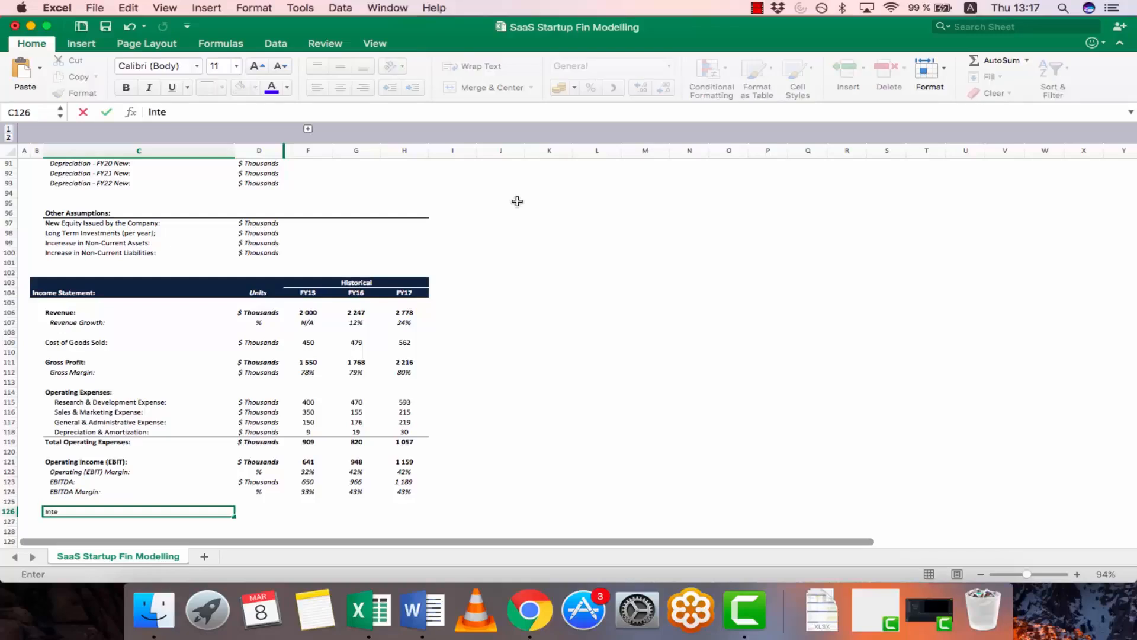
pyautogui.write('rest Income & Expense')
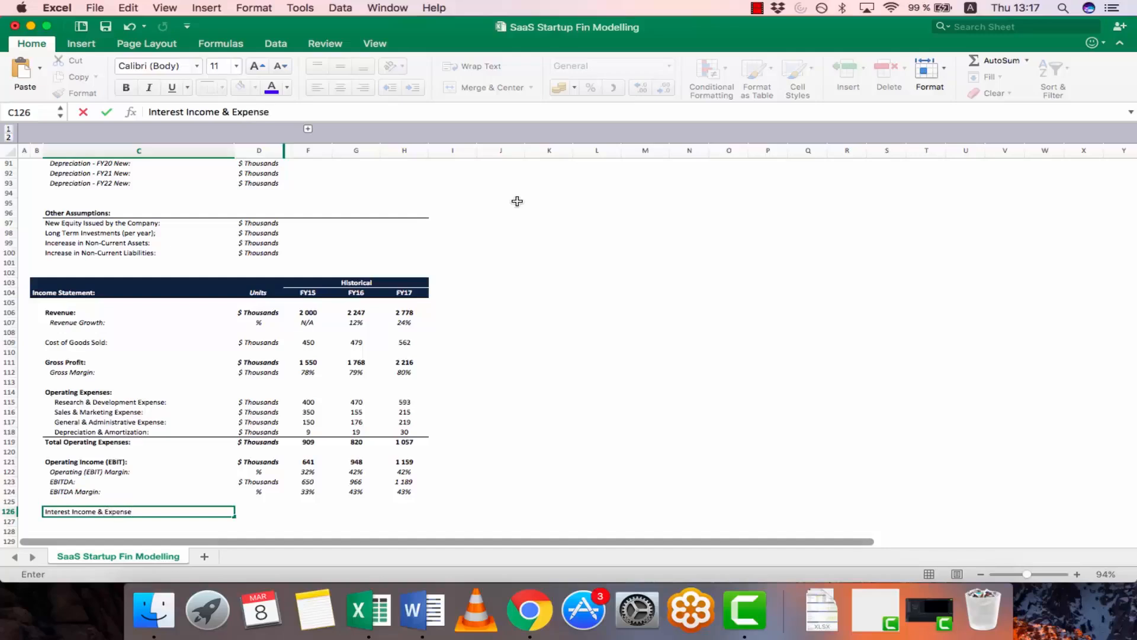
pyautogui.write(':')
pyautogui.press('Tab')
# Clear the "Interest Income & Expense:" label from C126
pyautogui.press('Up')
pyautogui.press('Up')
pyautogui.press('Up')
pyautogui.press('Down')
pyautogui.press('Left')
pyautogui.press('Left')
pyautogui.press('Right')
pyautogui.press('Up')
pyautogui.press('Down')
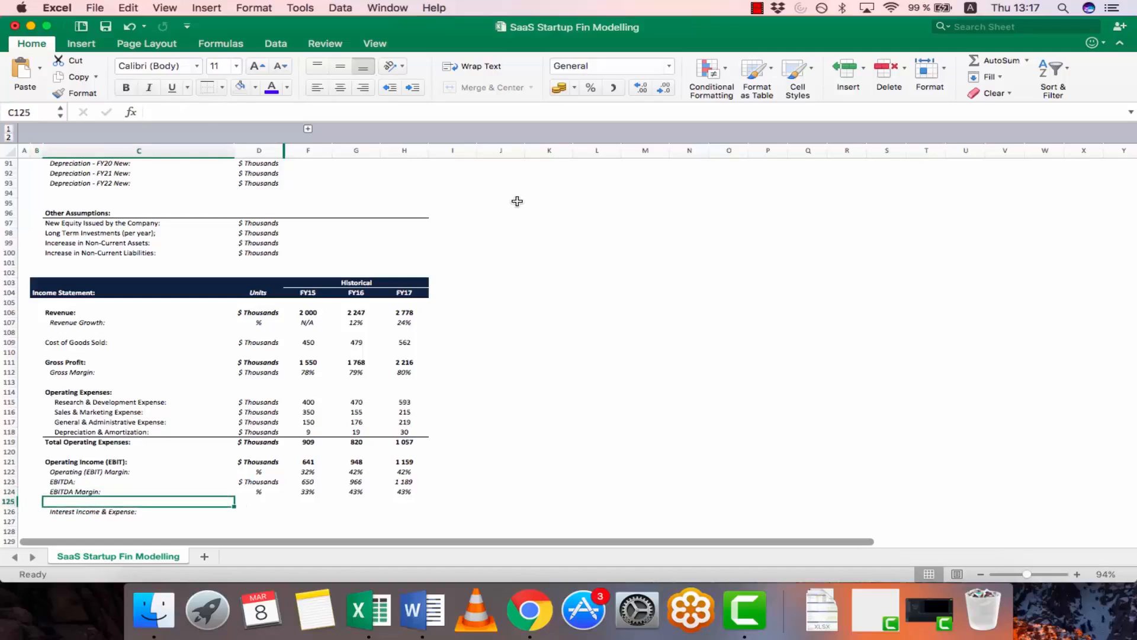
pyautogui.press('Down')
pyautogui.press('BackSpace')
pyautogui.press('Down')
pyautogui.write('E')
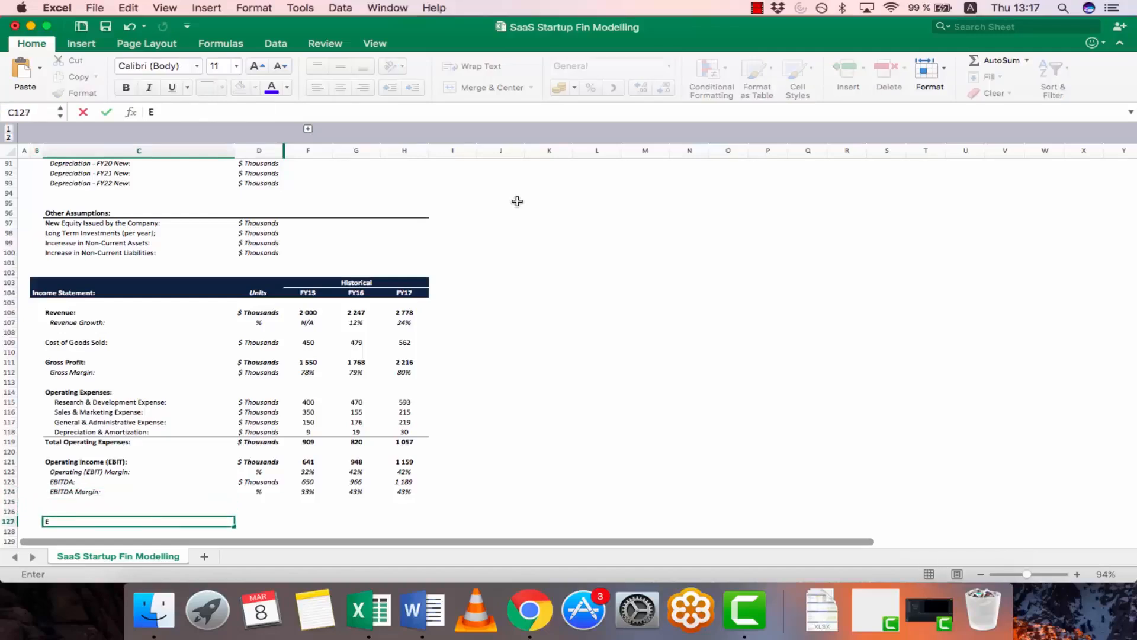
pyautogui.press('Escape')
pyautogui.press('Up')
pyautogui.press('Up')
pyautogui.press('Up')
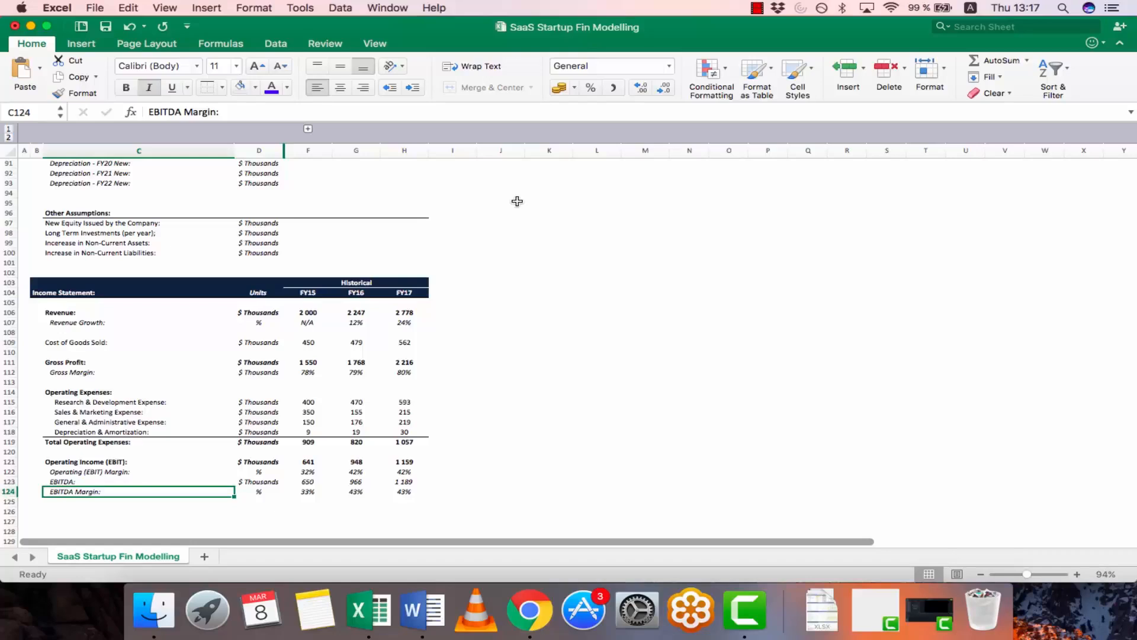
# Enter the row label "Interest Income & Expense" in C126, leaving one blank row below EBITDA Margin
pyautogui.press('Down')
pyautogui.press('Down')
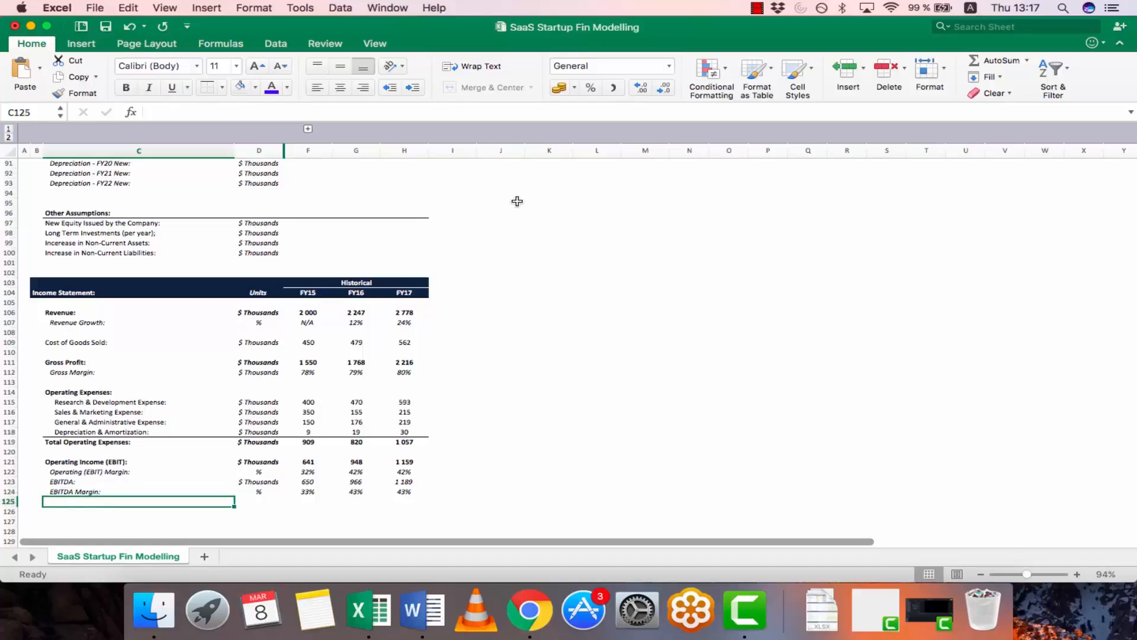
pyautogui.write('Interest Income')
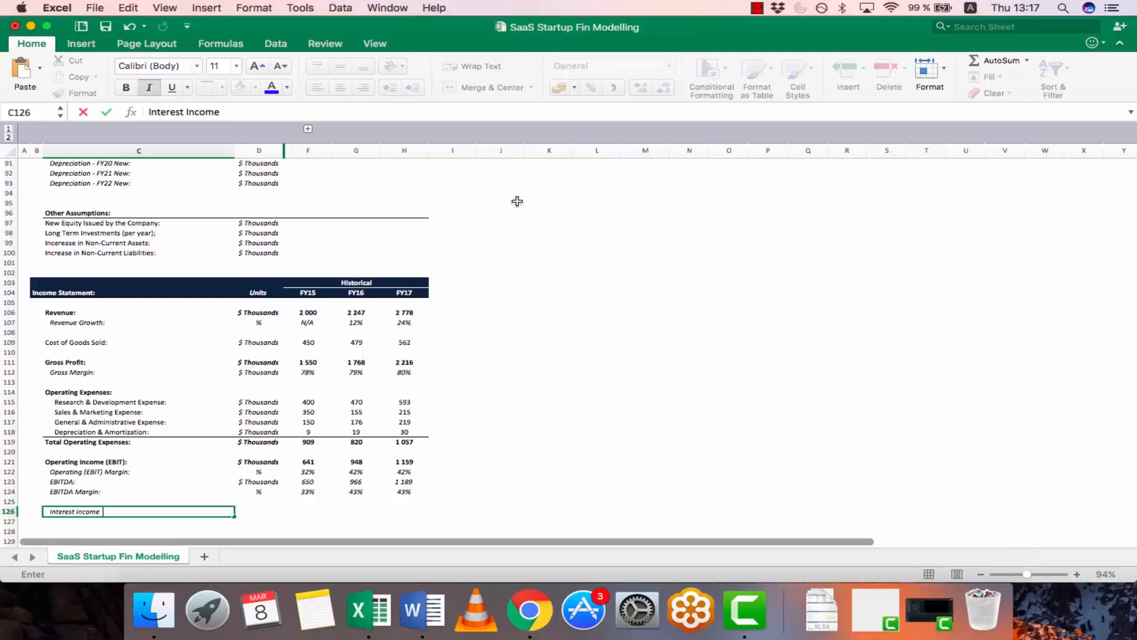
pyautogui.write(' & Expens')
pyautogui.write('e')
pyautogui.press('Return')
pyautogui.press('Up')
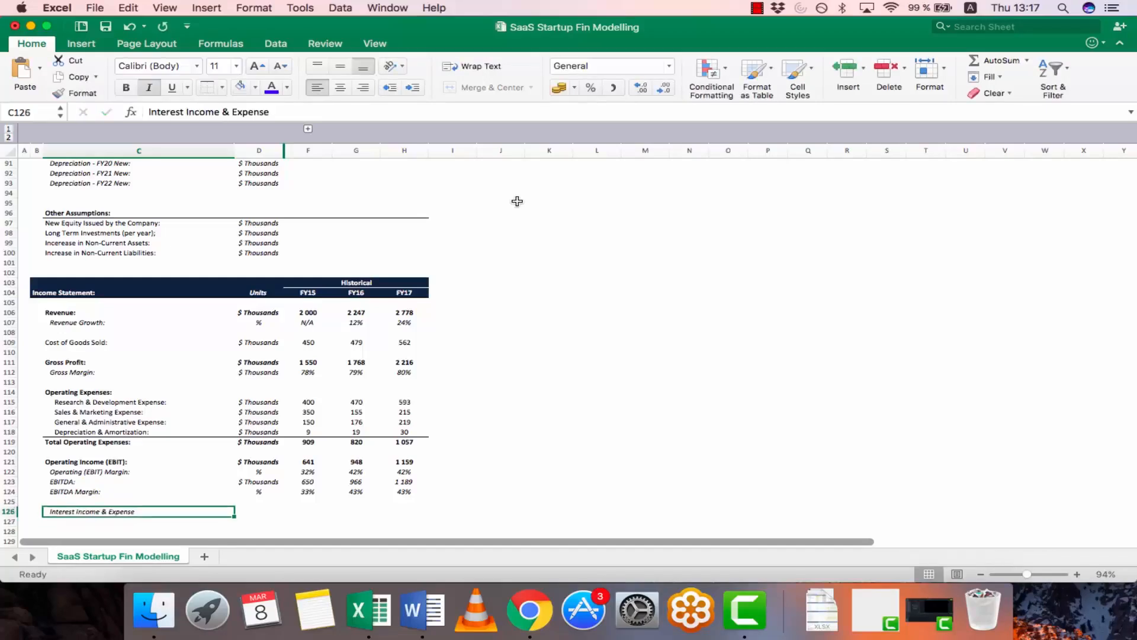
# Copy the "$ Thousands" unit from the EBITDA row in D123 to the Interest Income & Expense row in D126
pyautogui.press('Right')
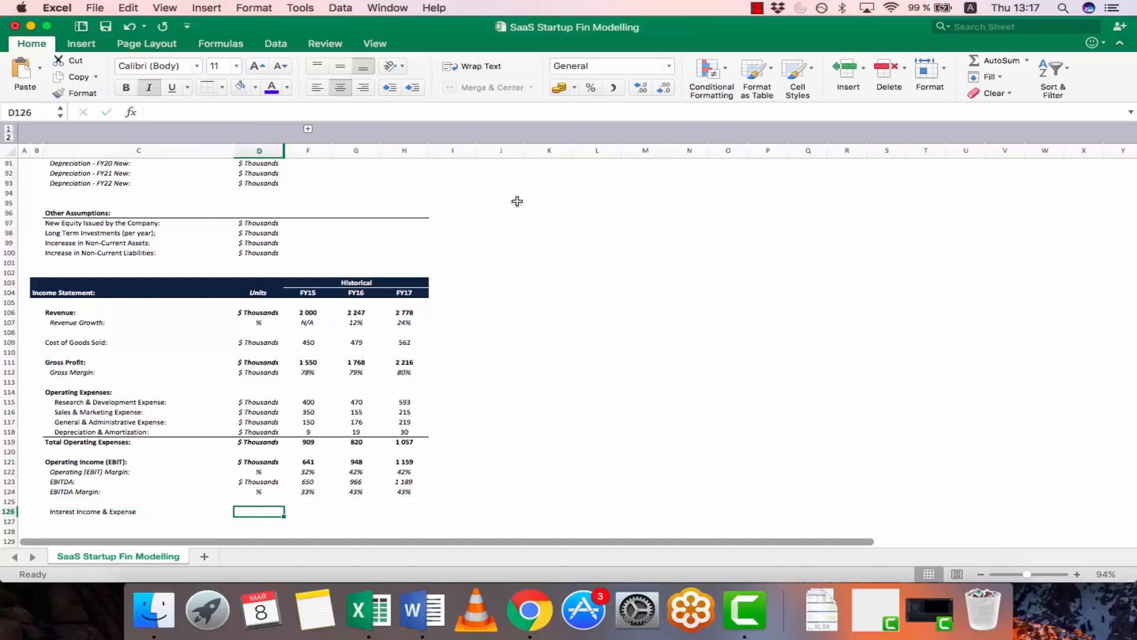
pyautogui.press('Up')
pyautogui.press('Up')
pyautogui.press('Up')
pyautogui.press('cmd+c')
pyautogui.press('Down')
pyautogui.press('Down')
pyautogui.press('Down')
pyautogui.press('Return')
pyautogui.press('Right')
pyautogui.press('F2')
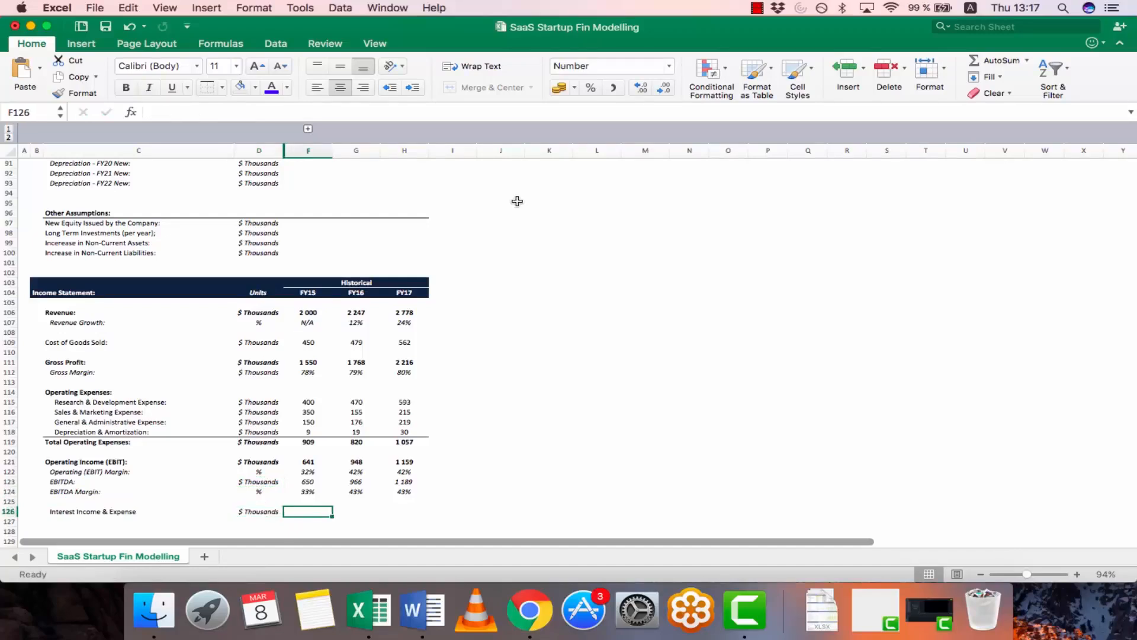
pyautogui.press('Escape')
pyautogui.hotkey('shift', 'Right')
pyautogui.hotkey('shift', 'Right')
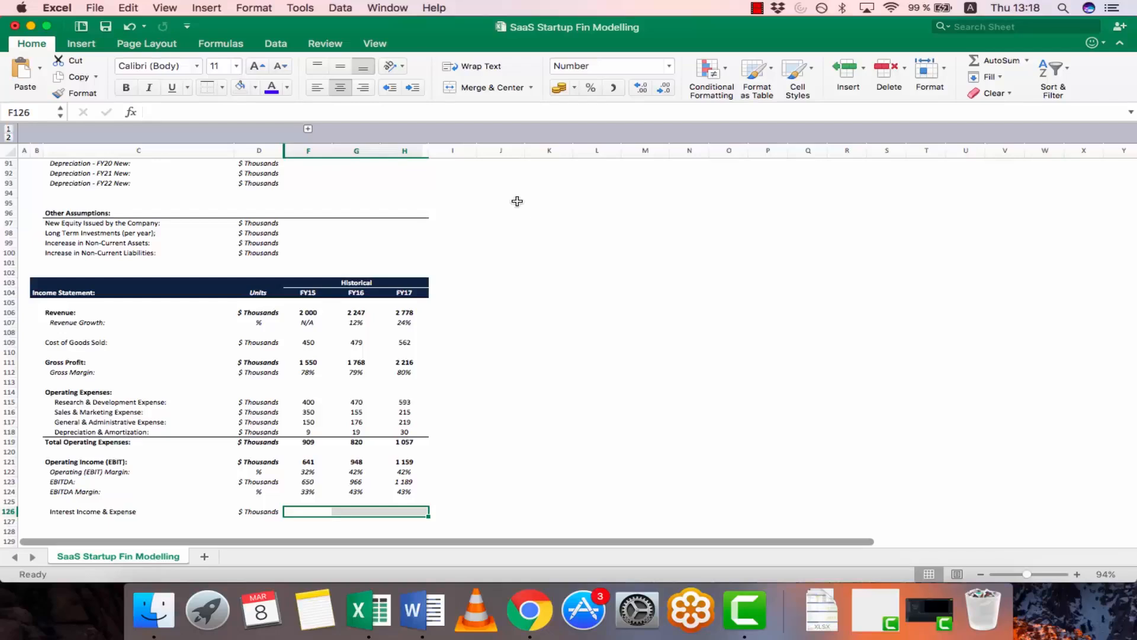
pyautogui.press('Left')
pyautogui.press('Right')
pyautogui.press('Right')
pyautogui.press('Right')
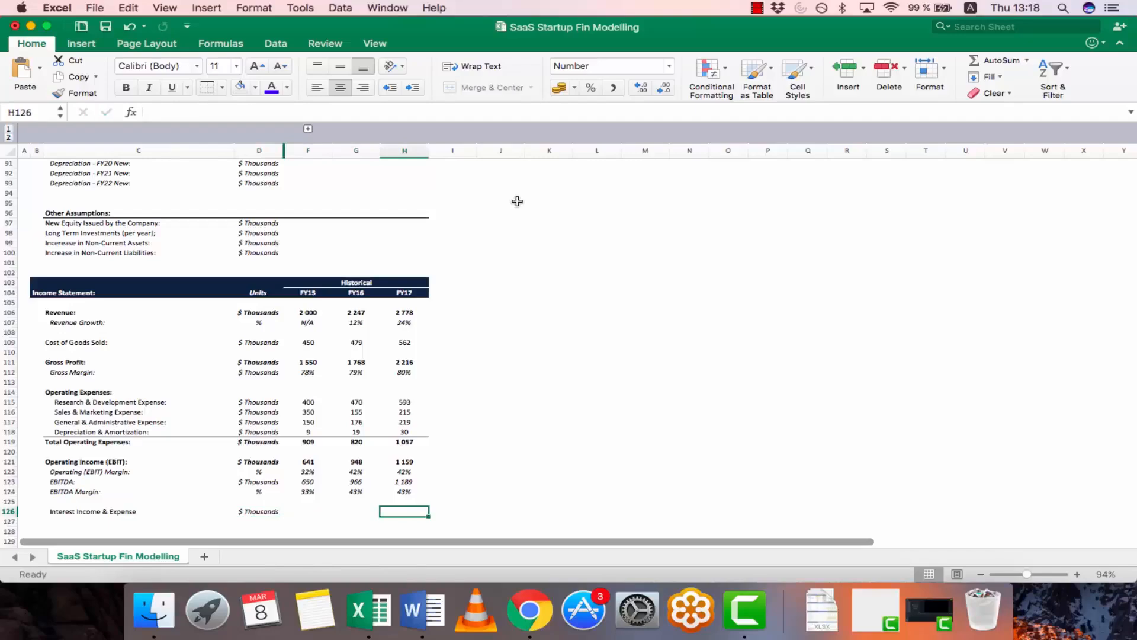
# Check the FY15 Interest on Cash assumption in F56, then return to the Income Statement
pyautogui.scroll(15, 470, 292)
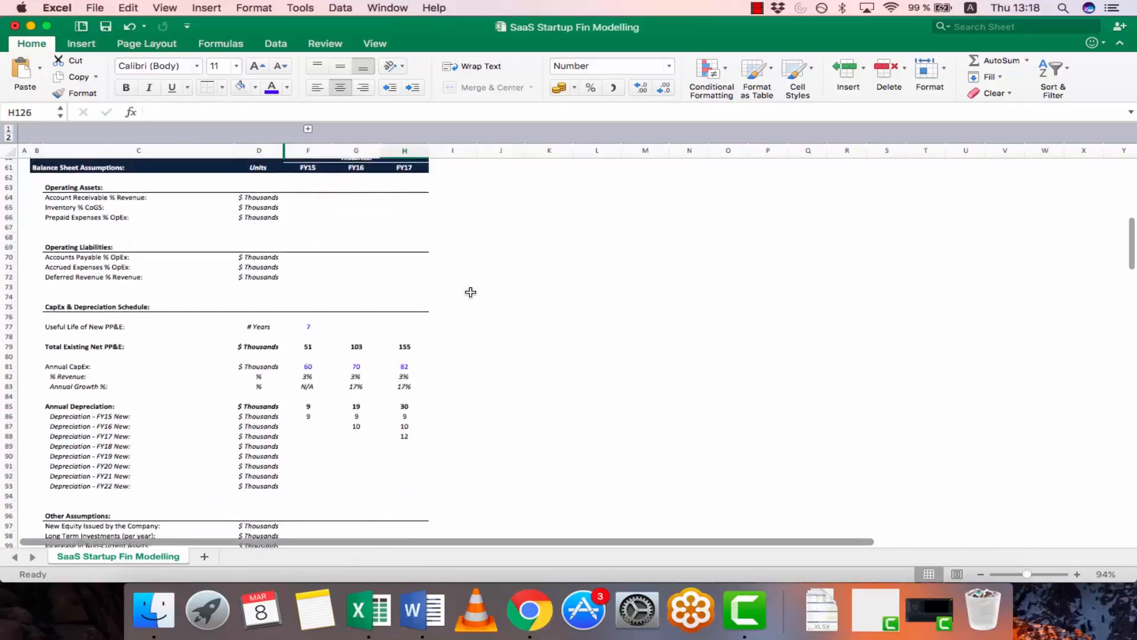
pyautogui.doubleClick(306, 347)
pyautogui.press('Escape')
pyautogui.scroll(-16, 379, 346)
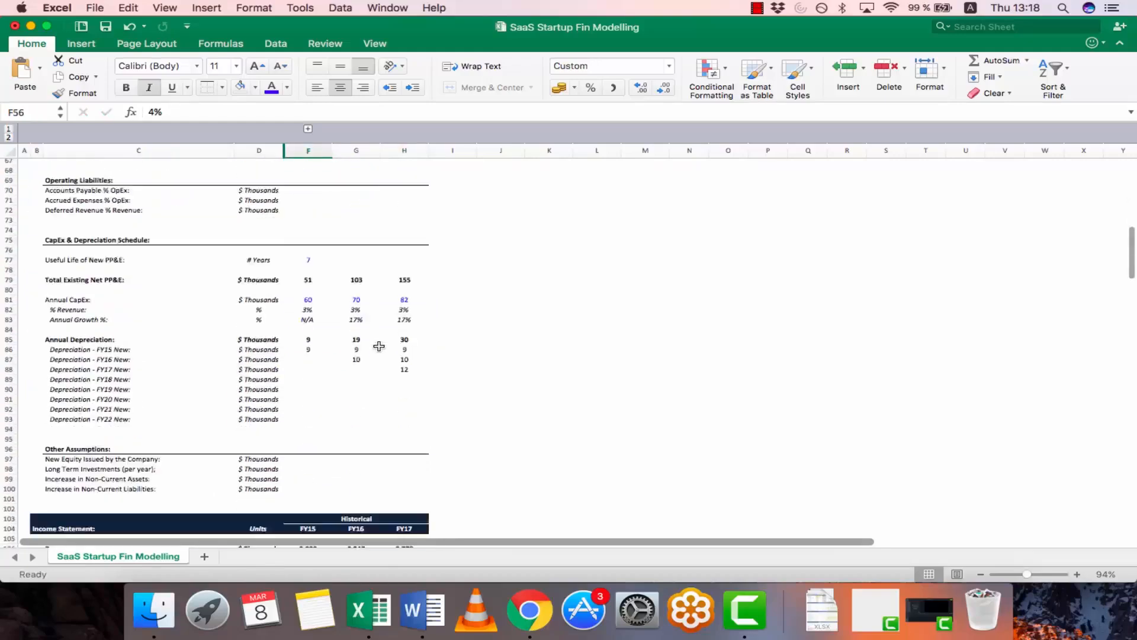
pyautogui.scroll(-1, 380, 346)
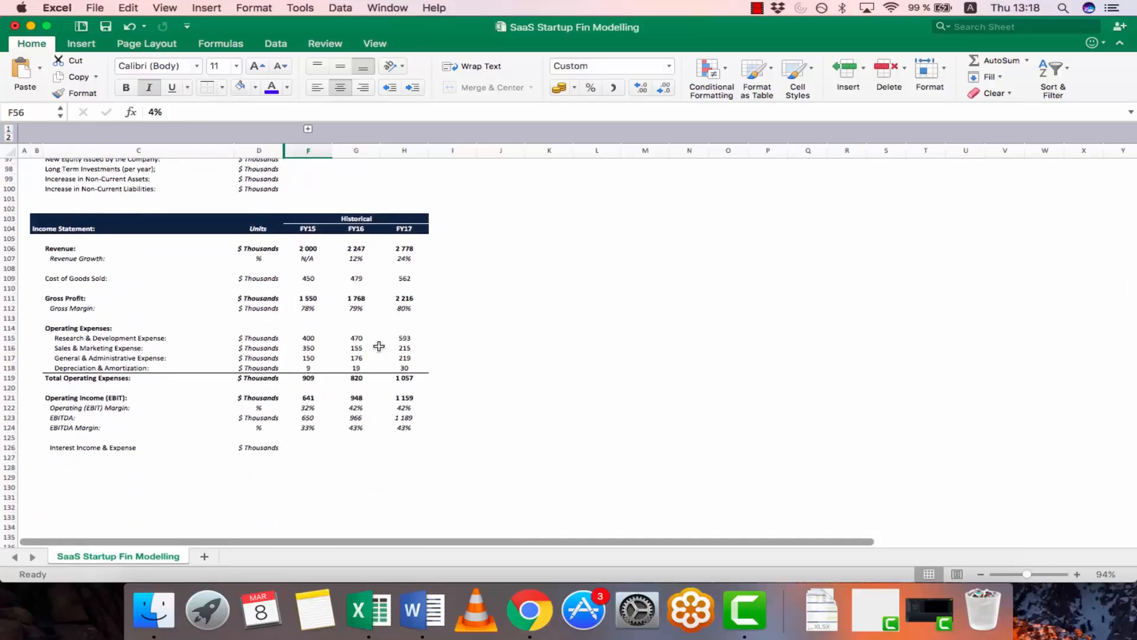
# Apply the formatting of the Cost of Goods Sold label in C109 to the Interest Income & Expense label in C126
pyautogui.click(83, 399)
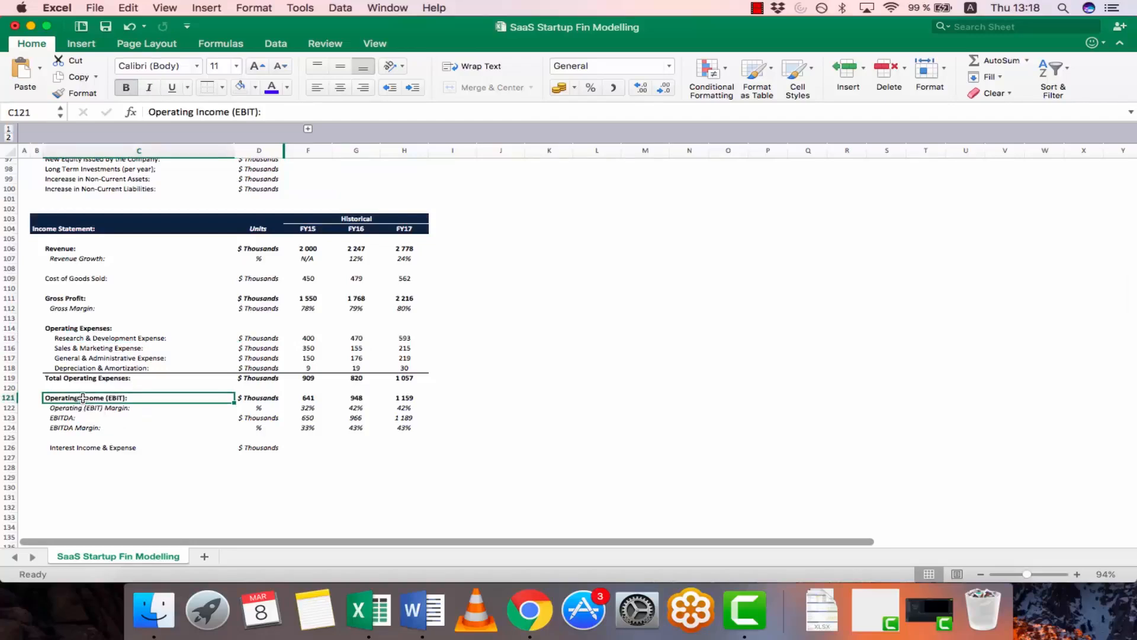
pyautogui.press('Down')
pyautogui.press('Down')
pyautogui.press('Down')
pyautogui.press('Down')
pyautogui.press('Down')
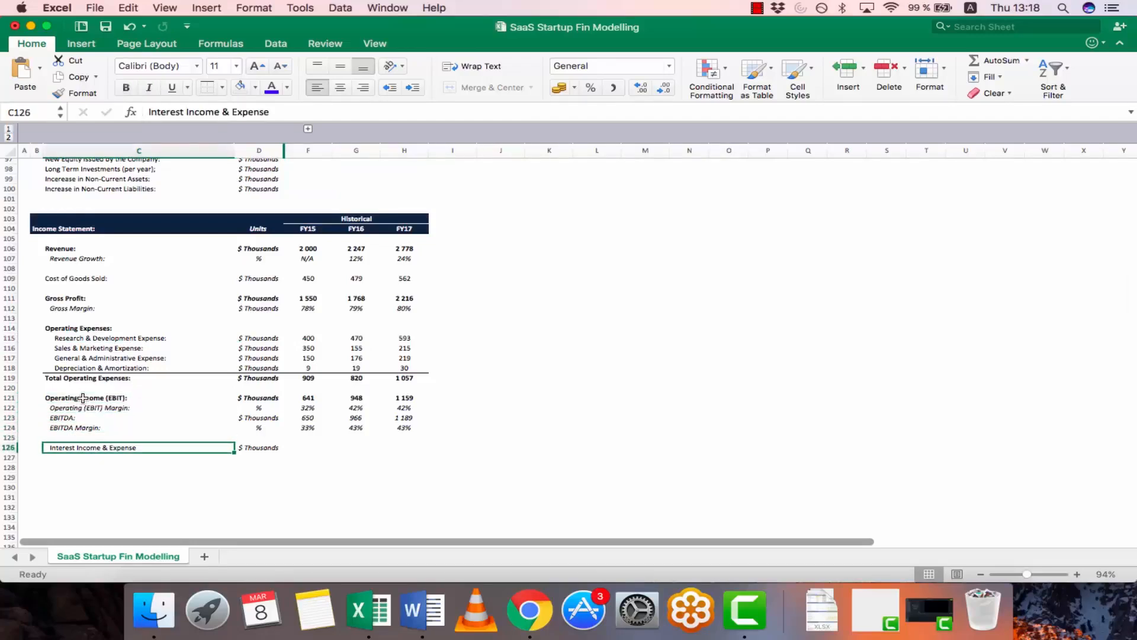
pyautogui.click(66, 281)
pyautogui.click(74, 93)
pyautogui.click(65, 449)
pyautogui.click(478, 457)
# Enter the row label "Profit Before Taxes:" in C128
pyautogui.press('Down')
pyautogui.press('Left')
pyautogui.press('Left')
pyautogui.press('Left')
pyautogui.press('Left')
pyautogui.press('Left')
pyautogui.press('Left')
pyautogui.press('Left')
pyautogui.press('Up')
pyautogui.press('Right')
pyautogui.press('Down')
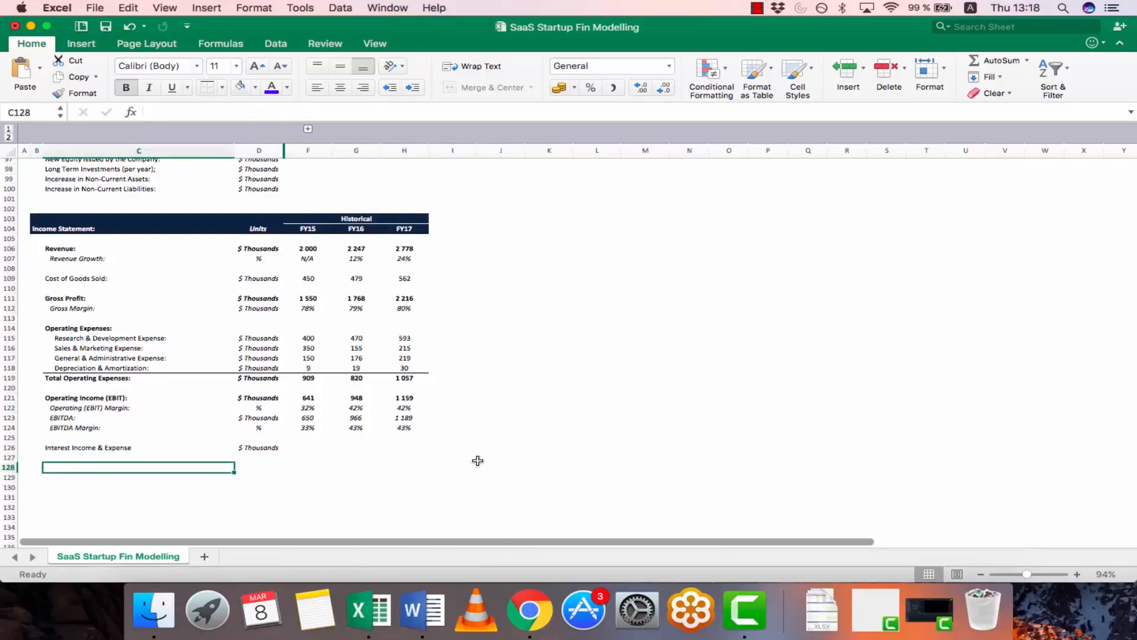
pyautogui.write('Prof')
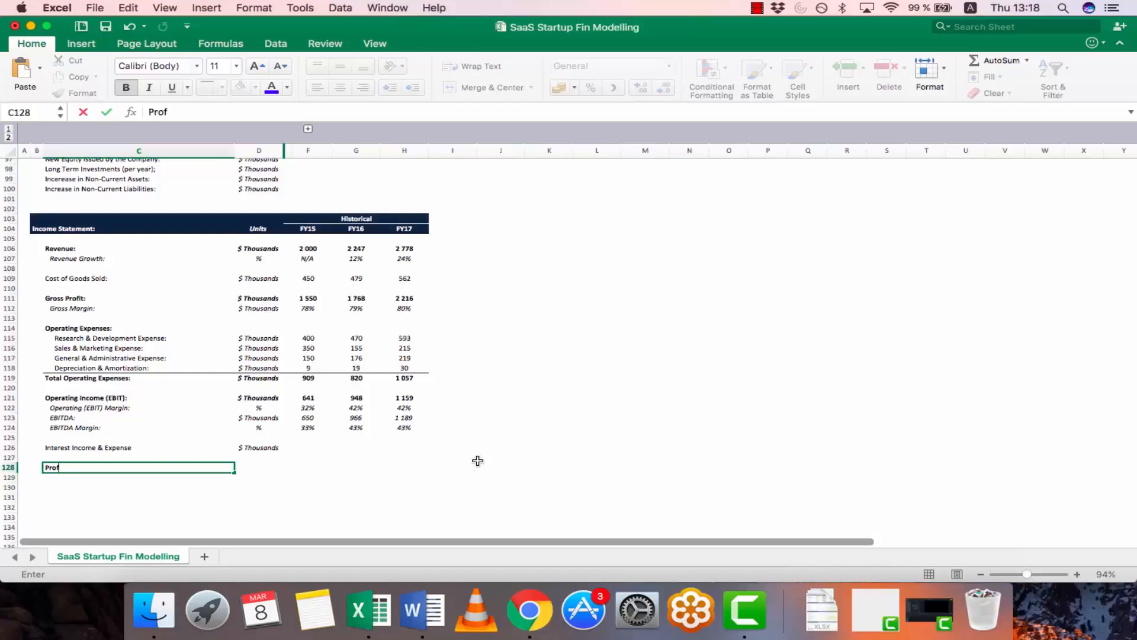
pyautogui.write('it Before Taxes:')
# Copy the bold "$ Thousands" unit from the Operating Income row in D121 to the Profit Before Taxes row in D128
pyautogui.press('Right')
pyautogui.press('Up')
pyautogui.press('Up')
pyautogui.press('Up')
pyautogui.press('Up')
pyautogui.press('Up')
pyautogui.press('Up')
pyautogui.press('Up')
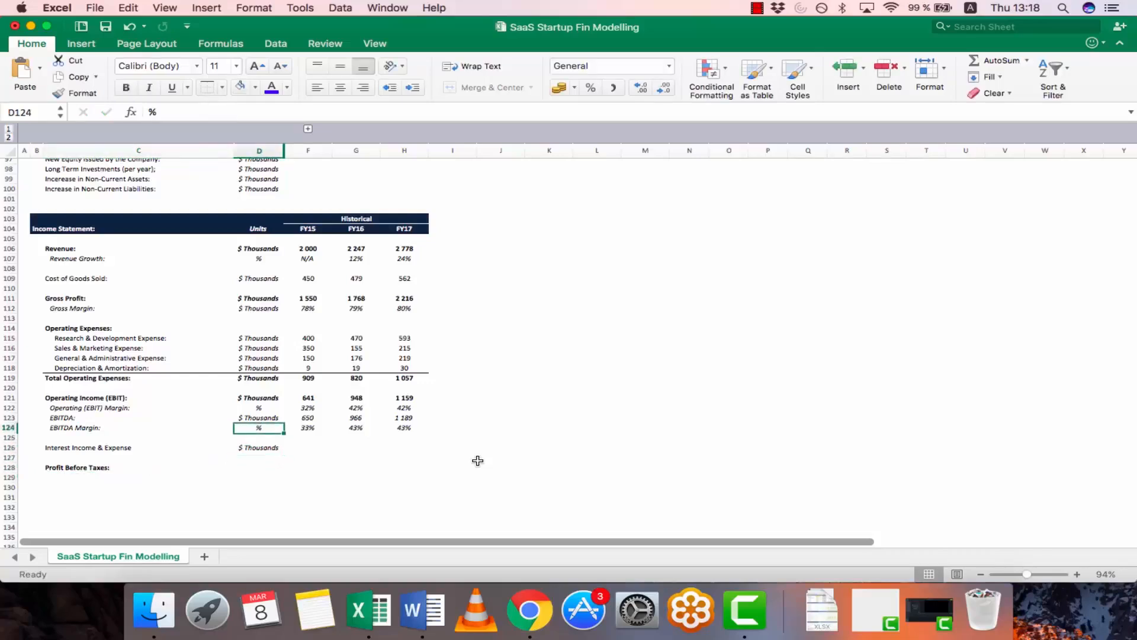
pyautogui.press('super+c')
pyautogui.press('Down')
pyautogui.press('Down')
pyautogui.press('Down')
pyautogui.press('Down')
pyautogui.press('Down')
pyautogui.press('Down')
pyautogui.press('Down')
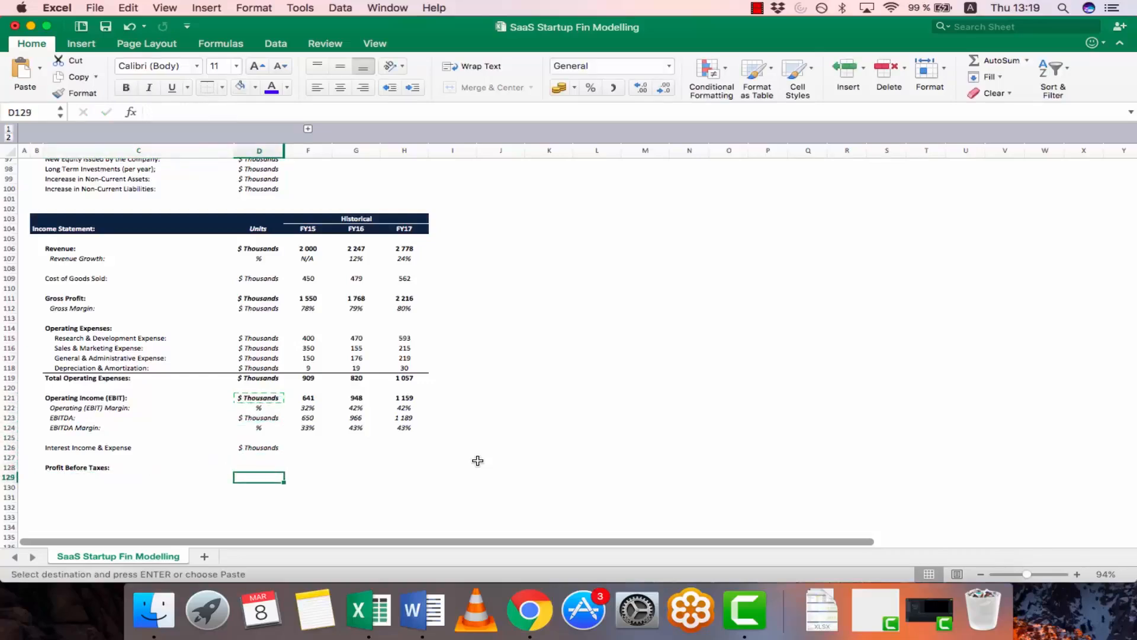
pyautogui.press('Return')
# Calculate FY15 Profit Before Taxes in F128 as Operating Income plus Interest Income & Expense with =F121+F126
pyautogui.press('Right')
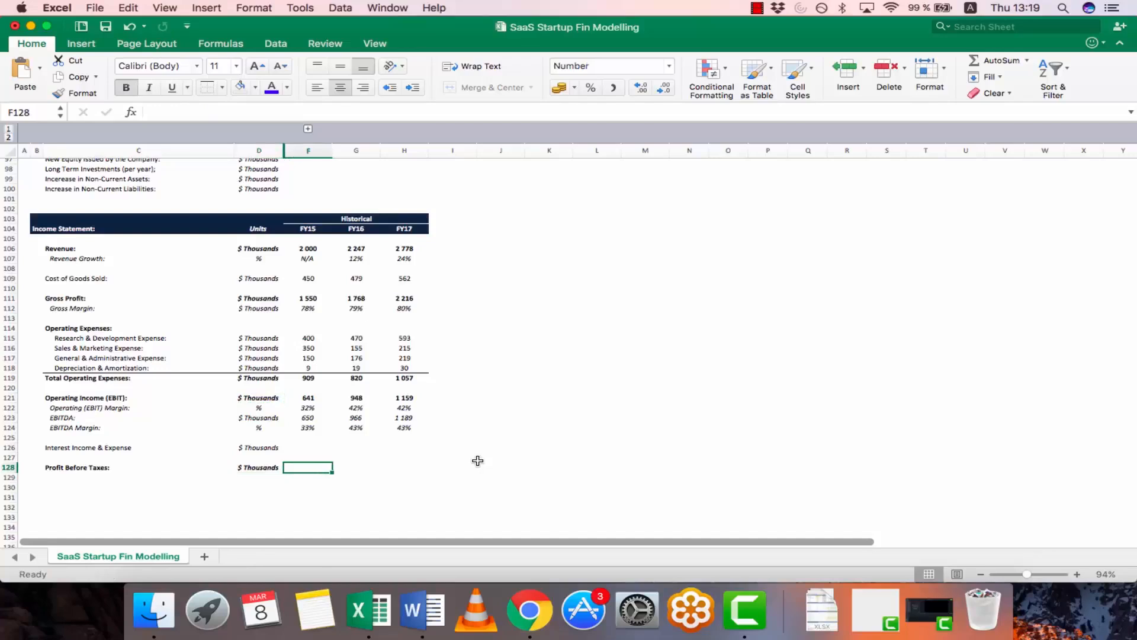
pyautogui.write('=')
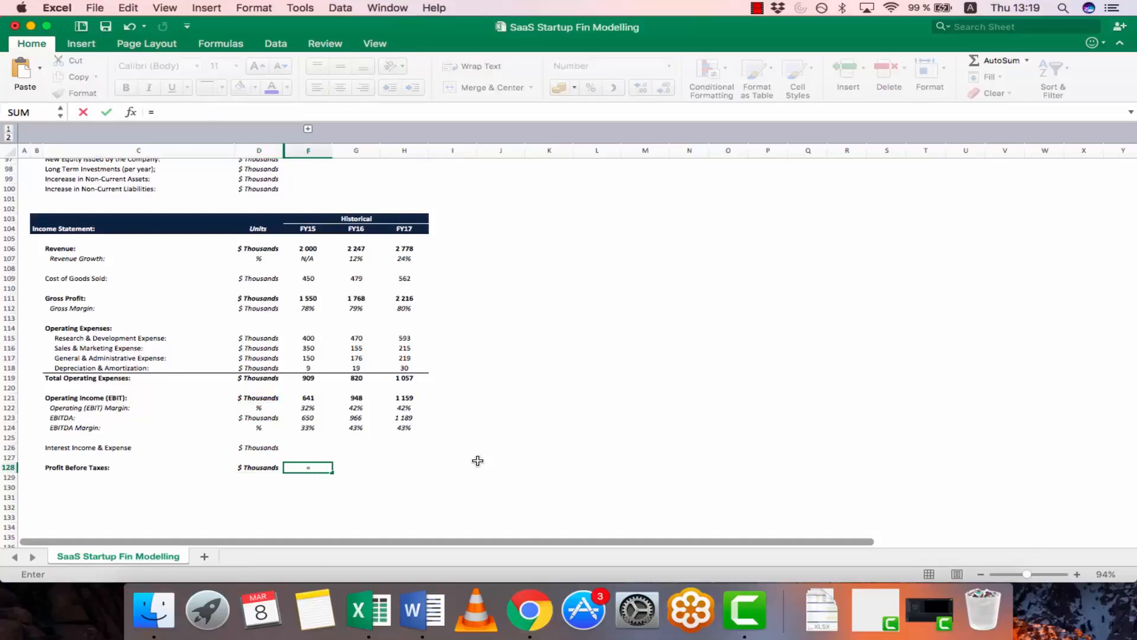
pyautogui.press('Up')
pyautogui.press('Up')
pyautogui.press('Up')
pyautogui.press('Up')
pyautogui.press('Up')
pyautogui.press('Up')
pyautogui.press('Up')
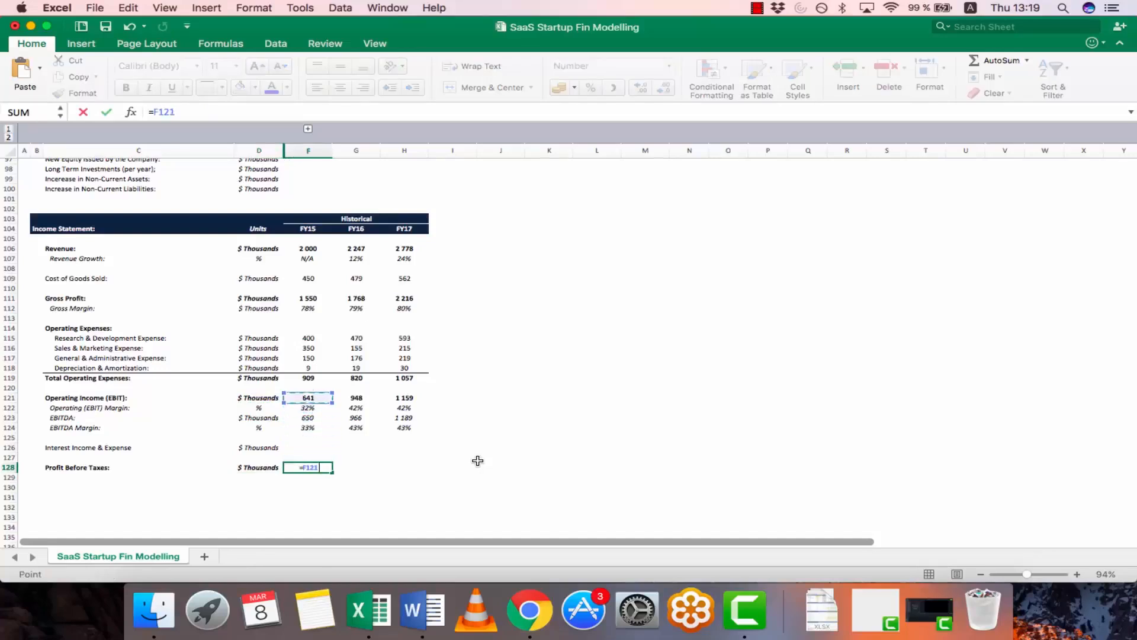
pyautogui.write('-')
pyautogui.press('BackSpace')
pyautogui.write('+')
pyautogui.press('Up')
pyautogui.press('Up')
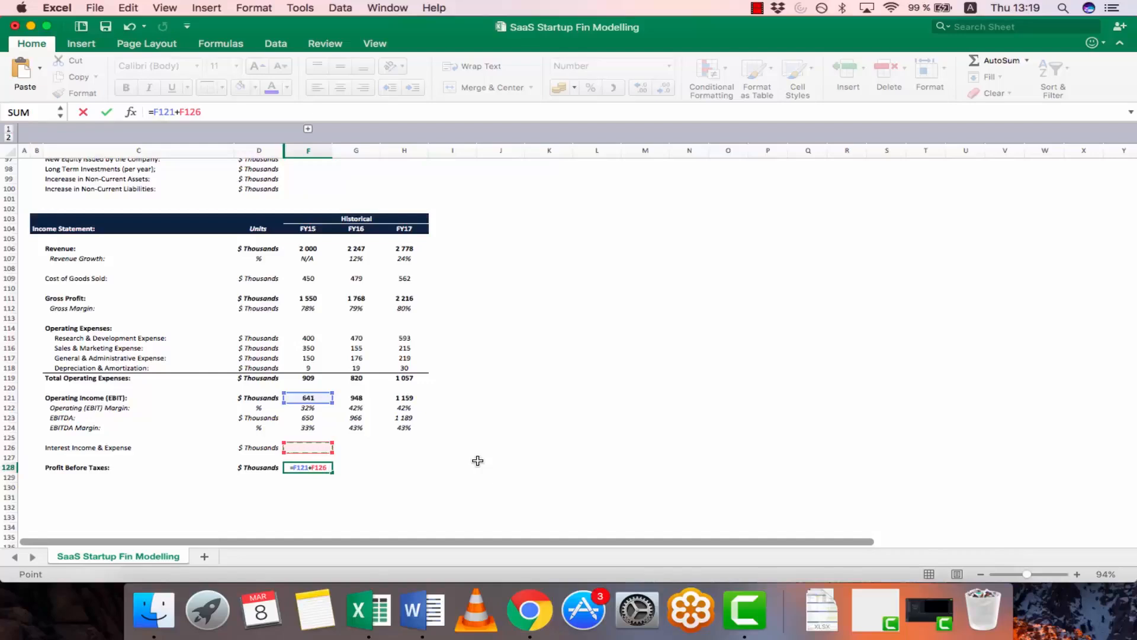
pyautogui.press('Return')
pyautogui.press('Up')
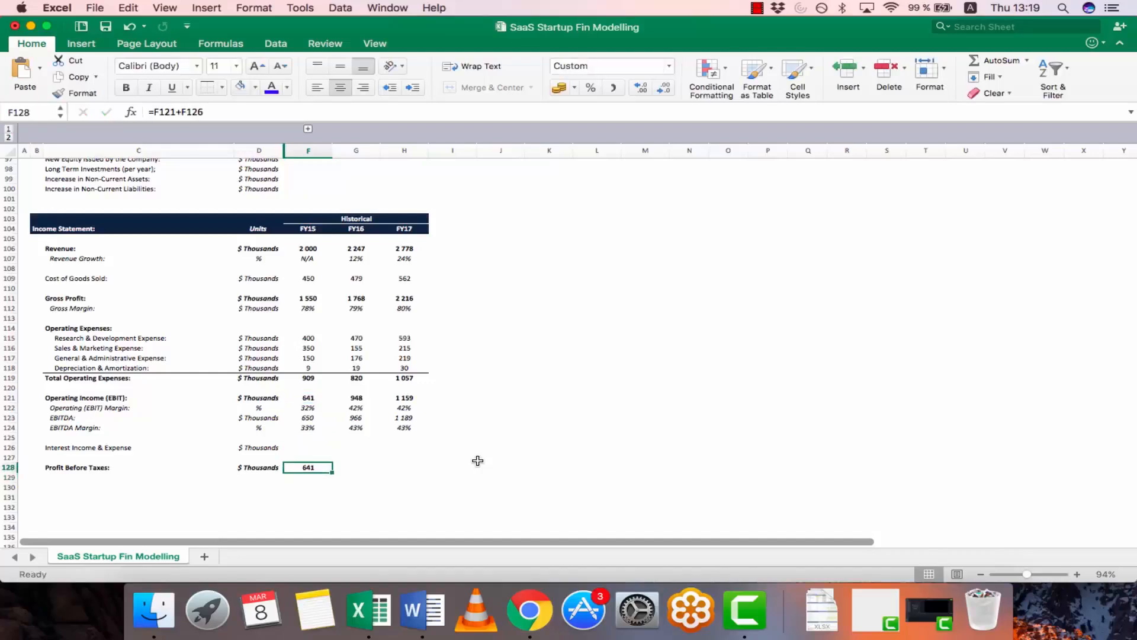
# Copy the Profit Before Taxes formula from F128 across to FY16 and FY17 in G128:H128 and check the copied formulas
pyautogui.press('super+c')
pyautogui.hotkey('shift', 'Right')
pyautogui.press('super+v')
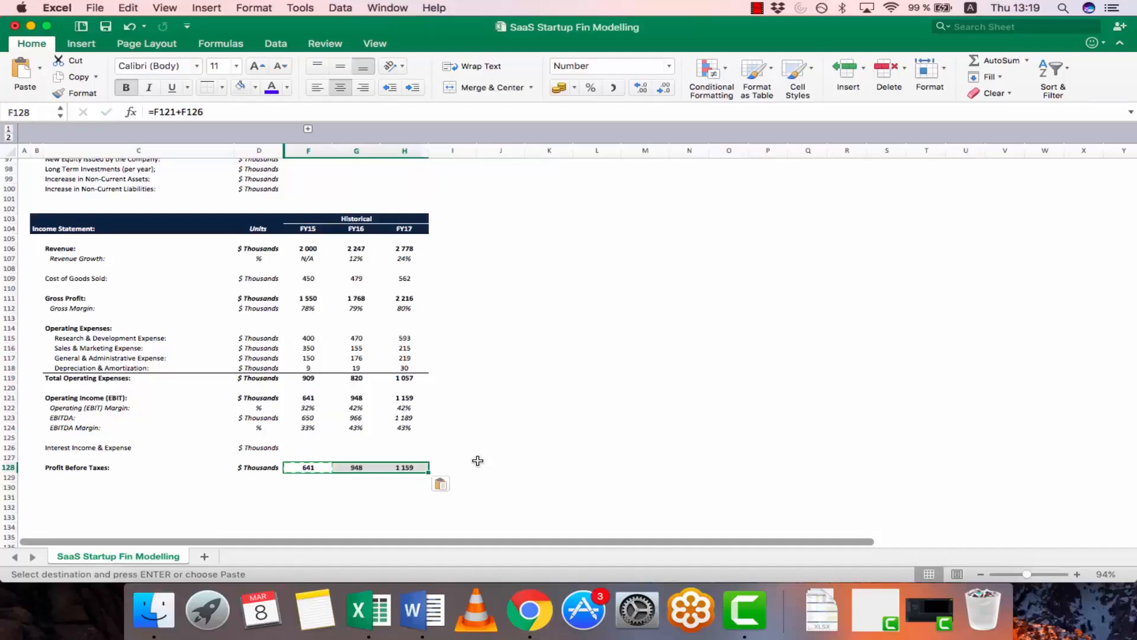
pyautogui.press('Escape')
pyautogui.press('Right')
pyautogui.press('F2')
pyautogui.press('Escape')
pyautogui.press('Right')
pyautogui.press('F2')
pyautogui.press('Escape')
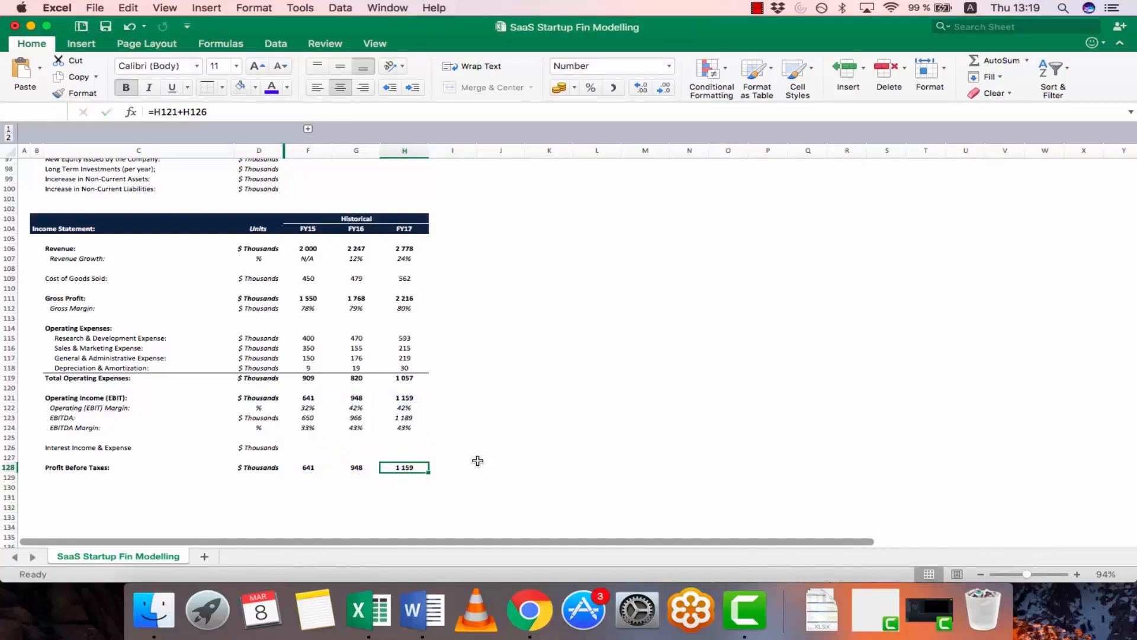
# Enter the row label "Income Tax:" in C130, one blank row below Profit Before Taxes
pyautogui.press('Down')
pyautogui.press('Down')
pyautogui.press('Left')
pyautogui.press('Left')
pyautogui.press('Left')
pyautogui.press('Left')
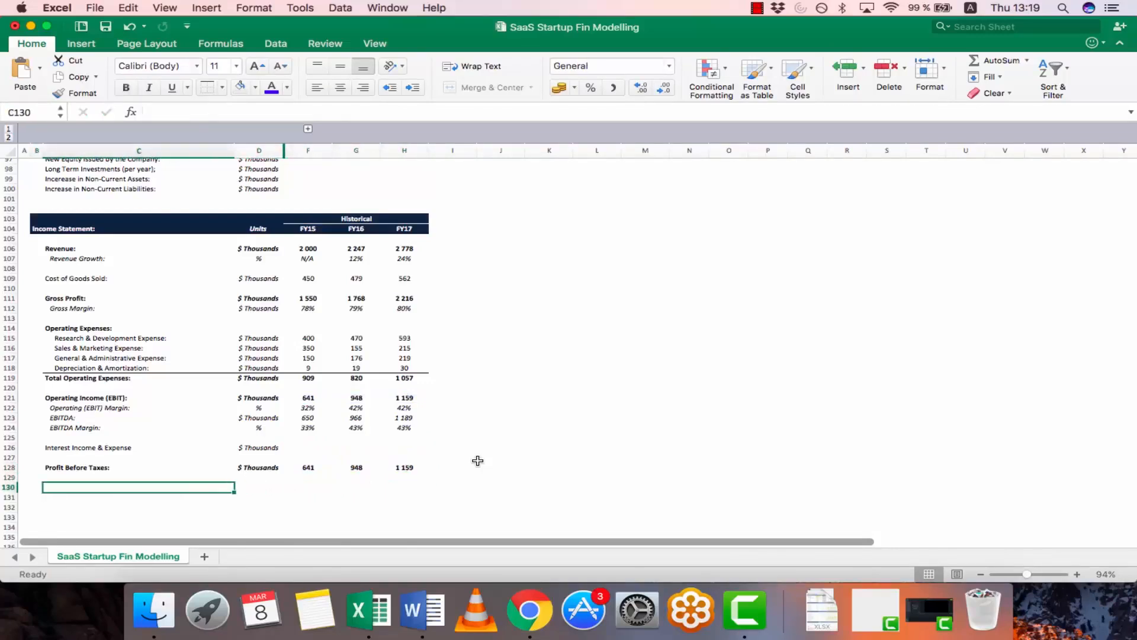
pyautogui.write('Income Tax')
pyautogui.press('Return')
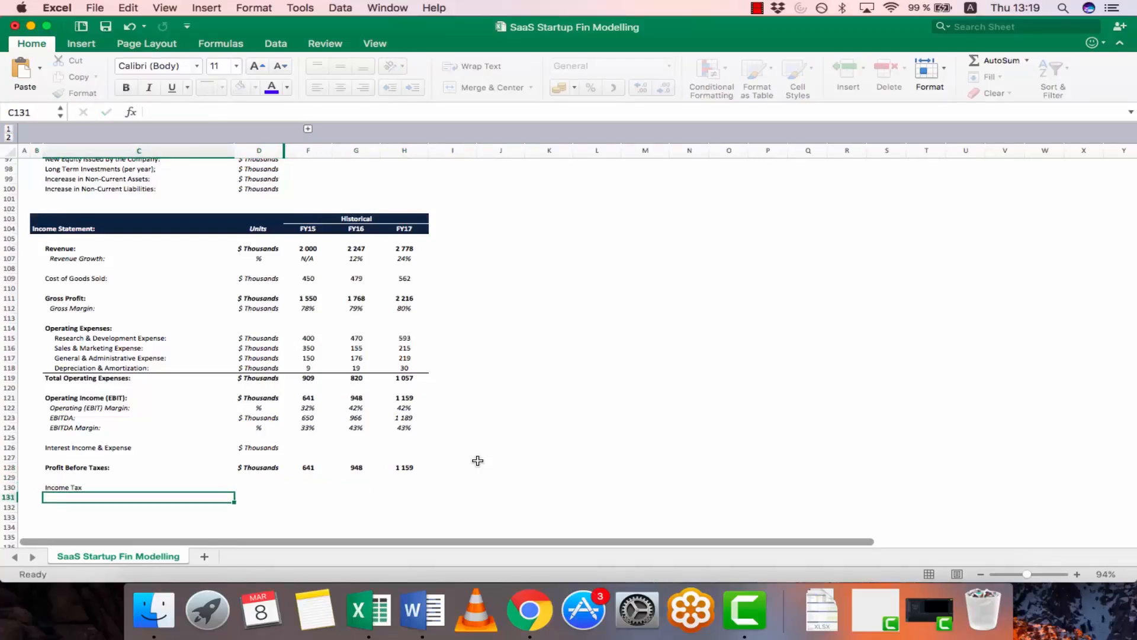
pyautogui.press('Up')
pyautogui.press('F2')
pyautogui.write(':')
pyautogui.press('Return')
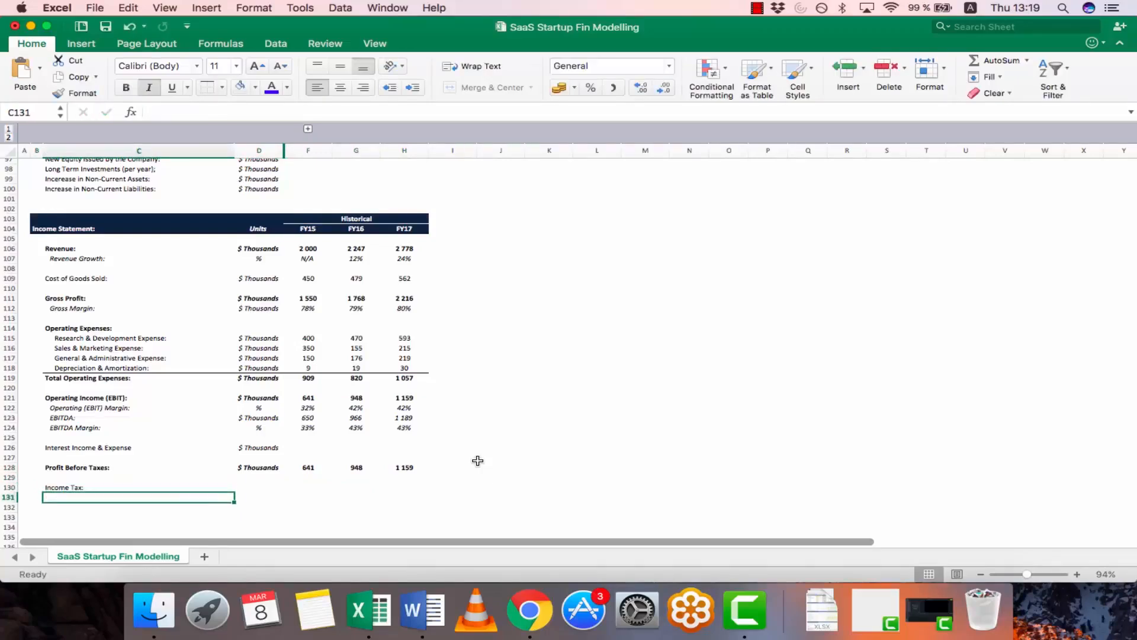
# Enter the row label "Effective Tax Rate:" in C131
pyautogui.write('Eff')
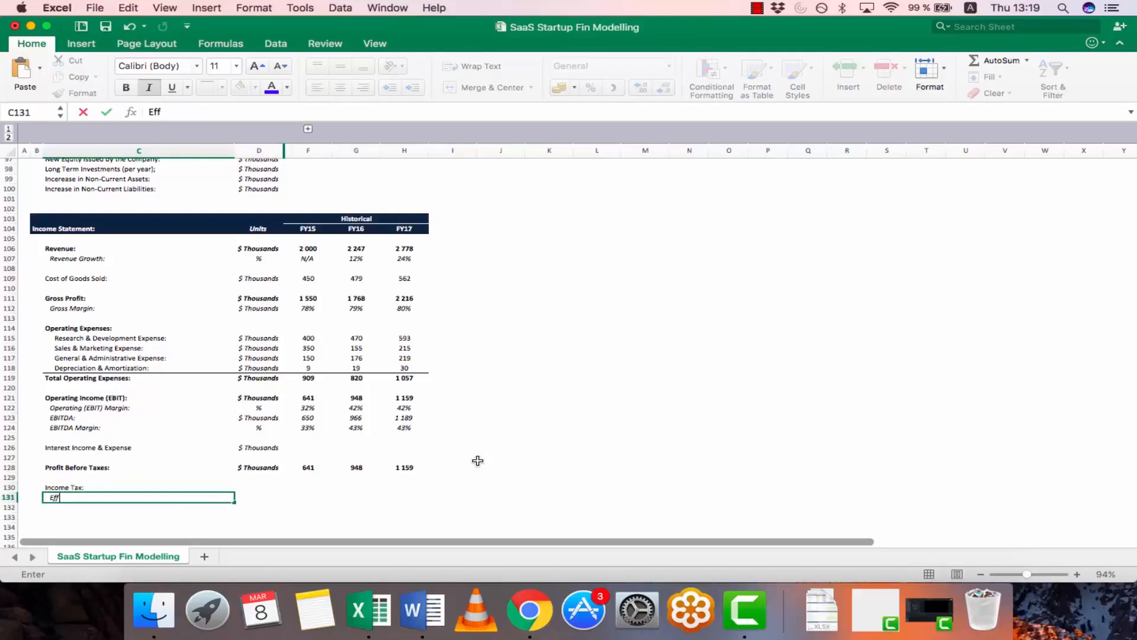
pyautogui.write('ective Tax Rate')
pyautogui.press('Return')
# Copy the "$ Thousands" unit from the Interest Income & Expense row in D126 to the Income Tax row in D130
pyautogui.press('Up')
pyautogui.press('Up')
pyautogui.press('Right')
pyautogui.press('Up')
pyautogui.press('Up')
pyautogui.press('Up')
pyautogui.press('Up')
pyautogui.press('super+c')
pyautogui.press('Down')
pyautogui.press('Down')
pyautogui.press('Down')
pyautogui.press('Down')
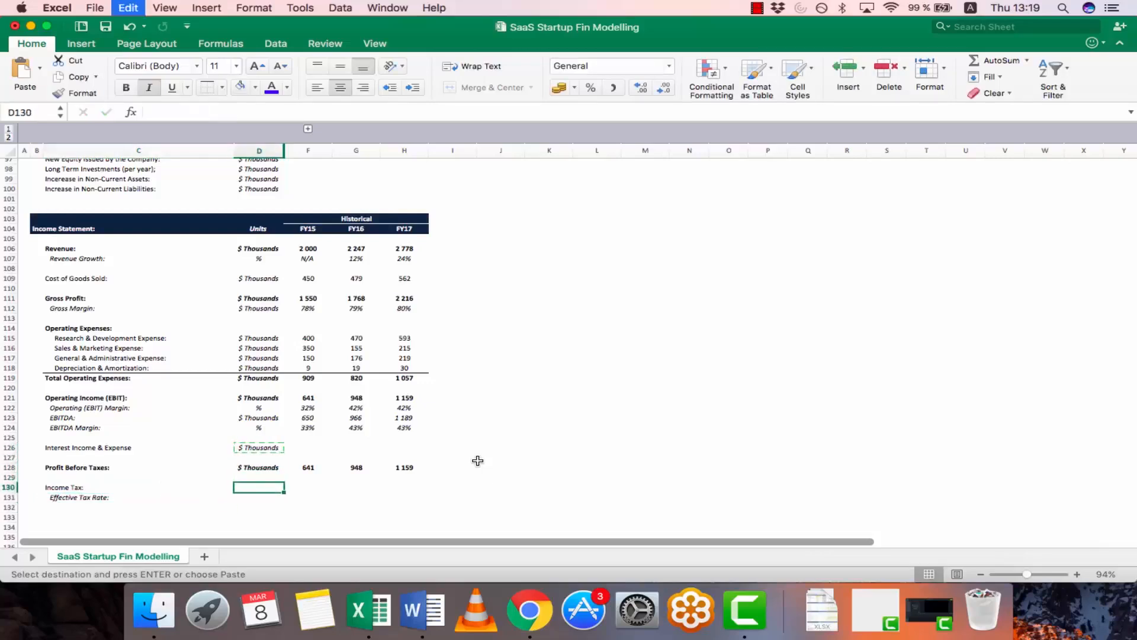
pyautogui.press('Return')
# Calculate FY15 Income Tax in F130 as Profit Before Taxes times the assumed Effective Tax Rate with =F128*F57
pyautogui.press('Right')
pyautogui.write('=')
pyautogui.press('Up')
pyautogui.press('Up')
pyautogui.write('*')
pyautogui.scroll(15, 478, 461)
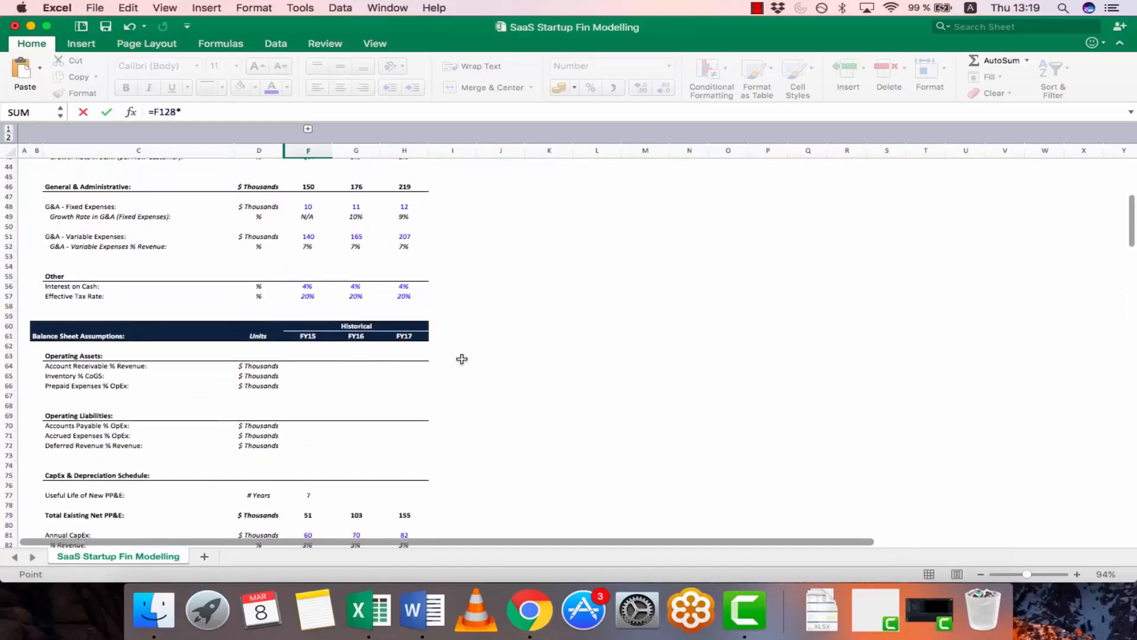
pyautogui.click(305, 288)
pyautogui.press('Return')
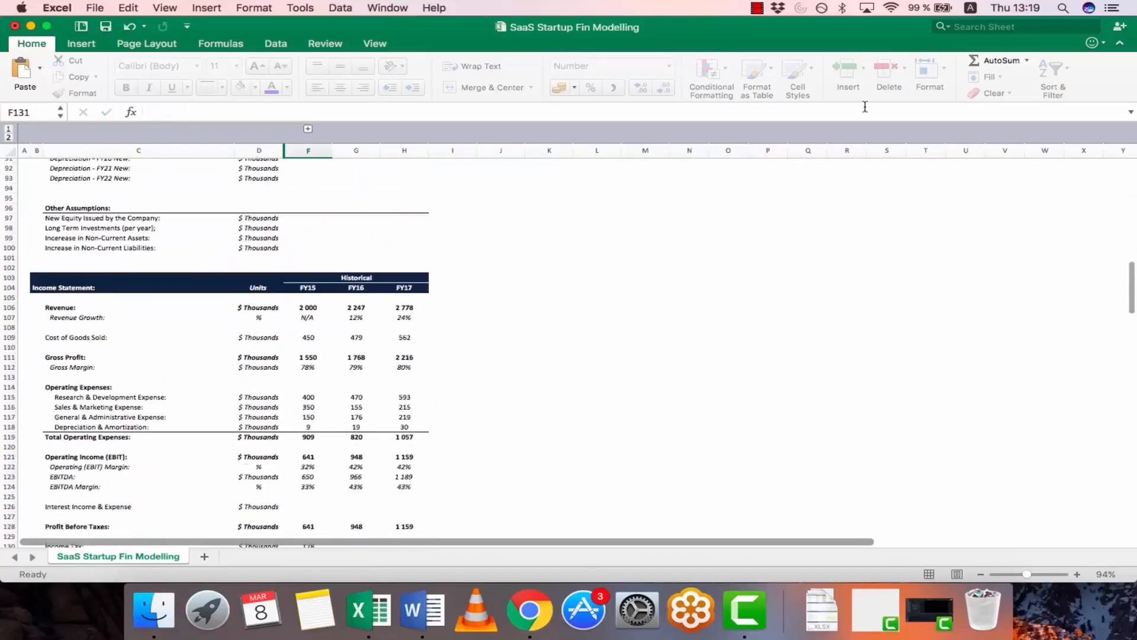
# Copy the Income Tax formula from F130 across to FY16 and FY17 in G130:H130
pyautogui.press('Down')
pyautogui.press('Down')
pyautogui.press('Up')
pyautogui.press('Up')
pyautogui.press('Up')
pyautogui.press('super+c')
pyautogui.hotkey('shift', 'Right')
pyautogui.hotkey('shift', 'Right')
pyautogui.press('super+v')
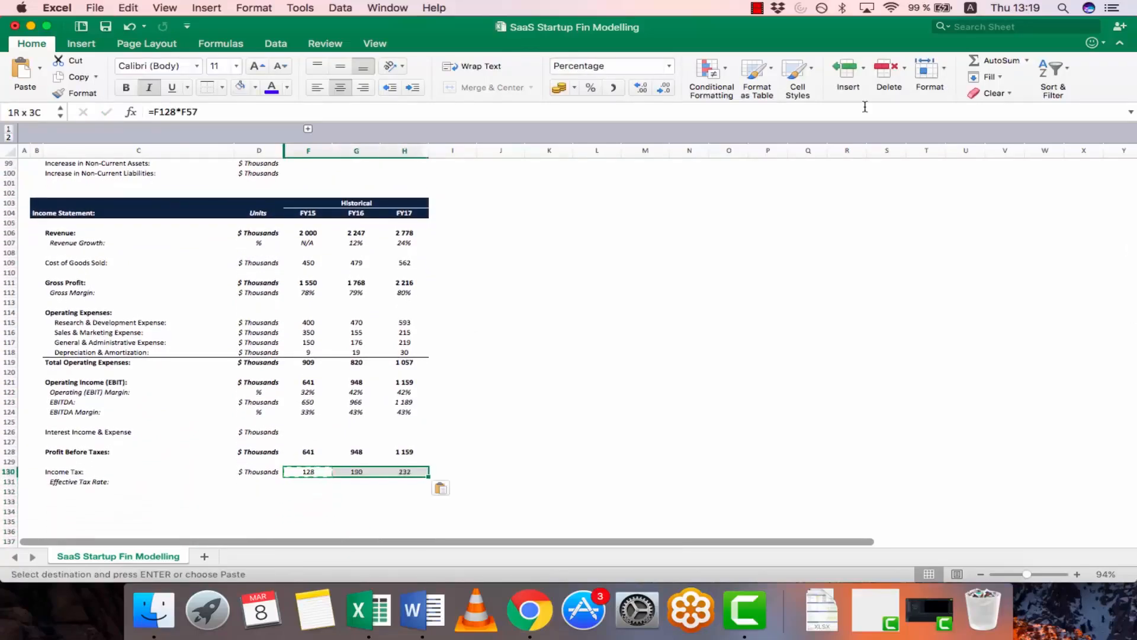
pyautogui.press('Escape')
# Enter % as the unit for the Effective Tax Rate row in D131
pyautogui.press('Down')
pyautogui.press('Left')
pyautogui.write('%')
pyautogui.press('Tab')
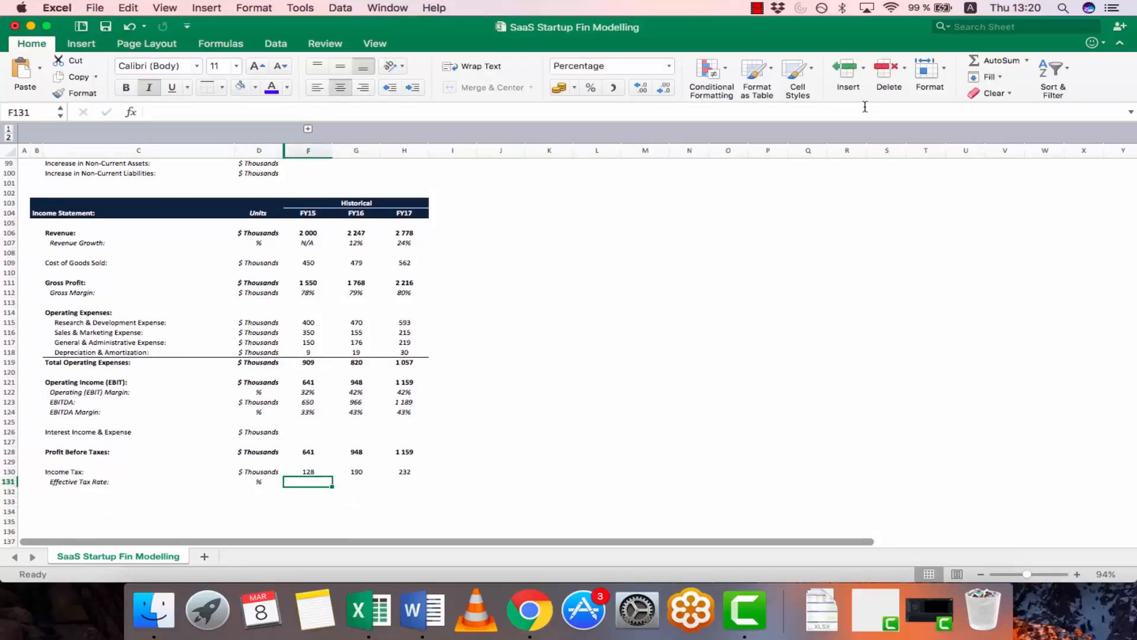
# Calculate the FY15 Effective Tax Rate in F131 as Income Tax divided by Profit Before Taxes with =F130/F128
pyautogui.write('=')
pyautogui.press('Up')
pyautogui.write('/')
pyautogui.press('Up')
pyautogui.press('Up')
pyautogui.press('Return')
# Copy the Effective Tax Rate formula from F131 across to FY16 and FY17 in G131:H131
pyautogui.press('Up')
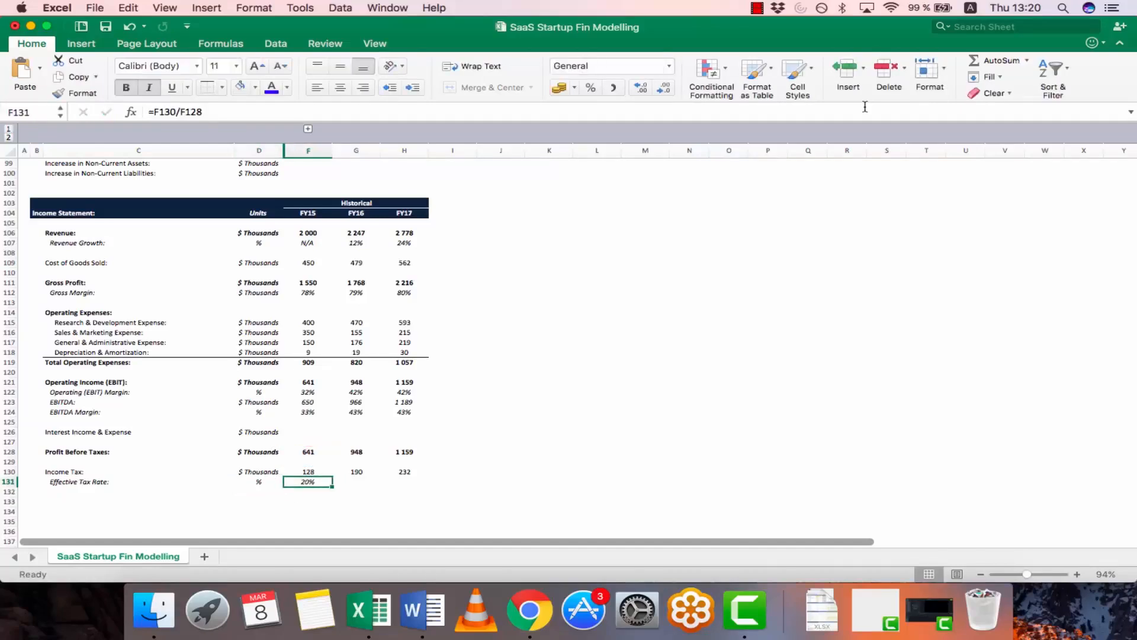
pyautogui.press('super+c')
pyautogui.hotkey('shift', 'Right')
pyautogui.hotkey('shift', 'Right')
pyautogui.press('super+v')
pyautogui.press('Return')
# Enter the row label "Net Income:" in C133
pyautogui.press('Left')
pyautogui.press('Left')
pyautogui.press('Down')
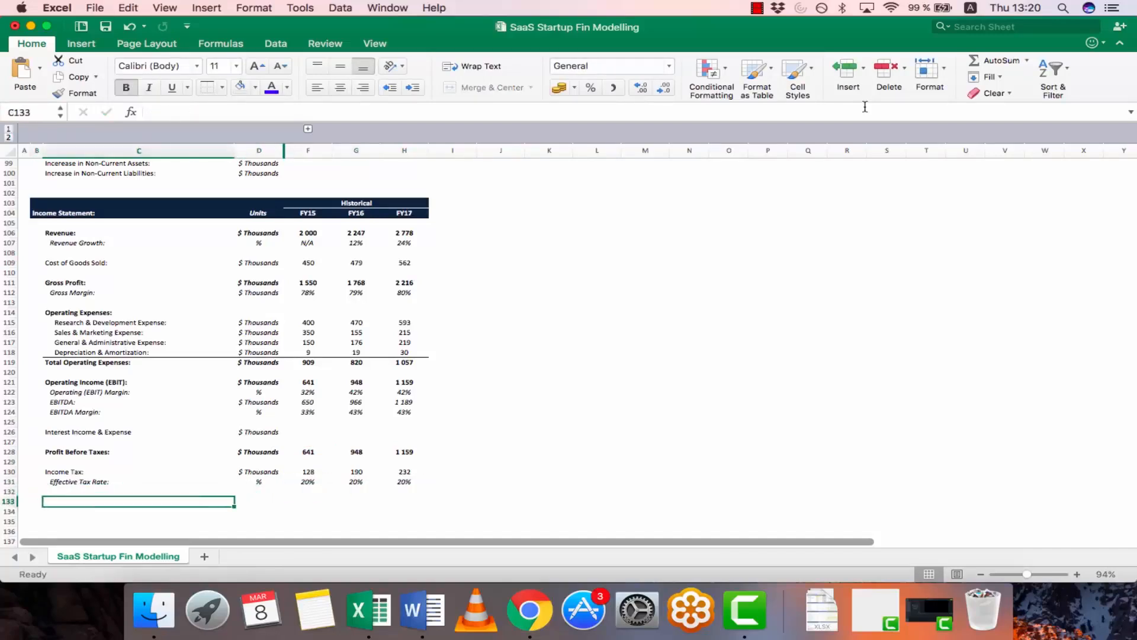
pyautogui.write('Net Income:')
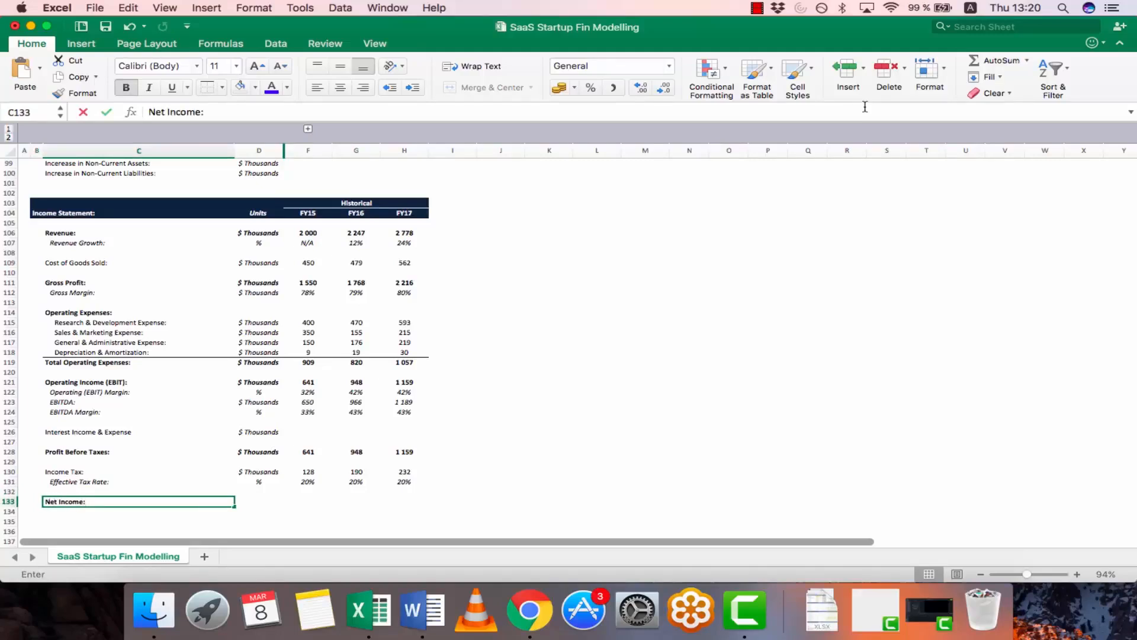
pyautogui.press('Tab')
# Copy the bold "$ Thousands" unit from the Profit Before Taxes row in D128 to the Net Income row in D133
pyautogui.press('Up')
pyautogui.press('Up')
pyautogui.press('Up')
pyautogui.press('Up')
pyautogui.press('Up')
pyautogui.press('super+c')
pyautogui.press('Down')
pyautogui.press('Down')
pyautogui.press('Down')
pyautogui.press('Down')
pyautogui.press('Down')
pyautogui.press('super+v')
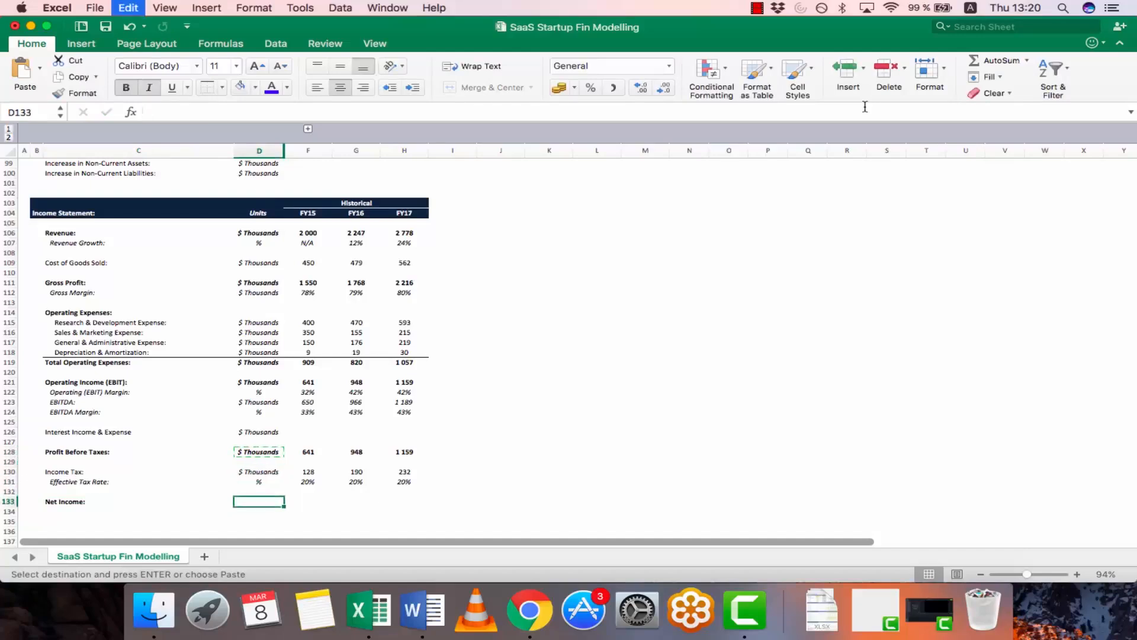
# Calculate FY15 Net Income in F133 as Profit Before Taxes minus Income Tax with =F128-F130
pyautogui.press('Tab')
pyautogui.write('=')
pyautogui.press('Up')
pyautogui.press('Up')
pyautogui.press('Up')
pyautogui.press('Up')
pyautogui.press('Up')
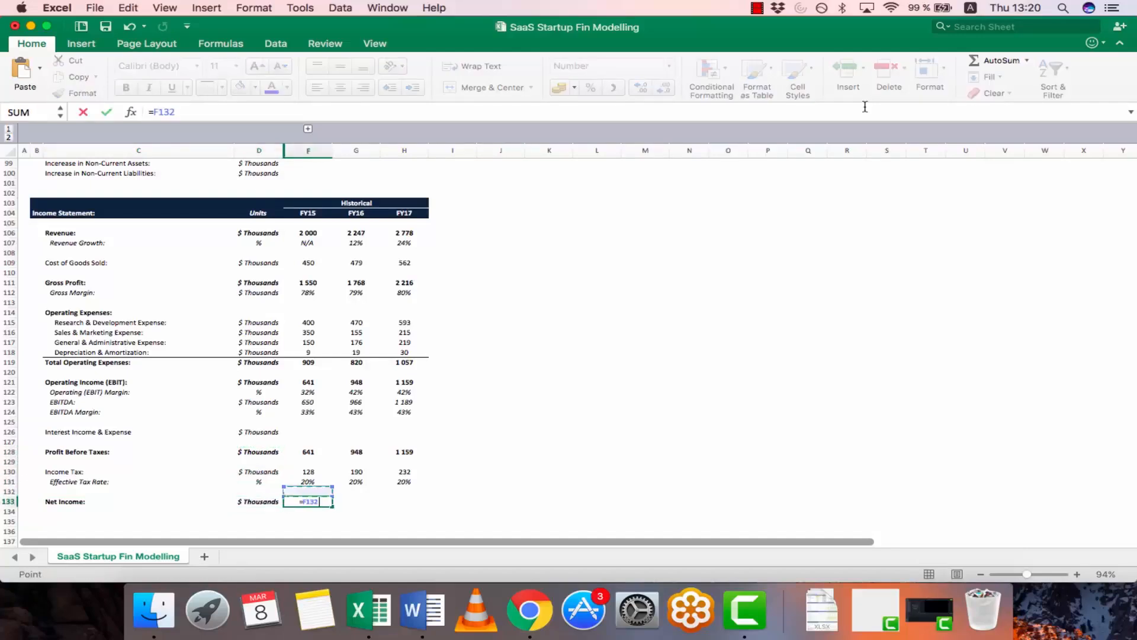
pyautogui.write('-')
pyautogui.press('Up')
pyautogui.press('Up')
pyautogui.press('Up')
pyautogui.press('Return')
# Copy the Net Income formula from F133 across to FY16 and FY17 in G133:H133
pyautogui.press('Up')
pyautogui.press('super+c')
pyautogui.hotkey('shift', 'Right')
pyautogui.hotkey('shift', 'Right')
pyautogui.press('super+v')
pyautogui.press('Escape')
# Add a "Net Income Margin:" row label in C134 with % as its unit in D134
pyautogui.press('Down')
pyautogui.press('Left')
pyautogui.press('Left')
pyautogui.press('Left')
pyautogui.press('Right')
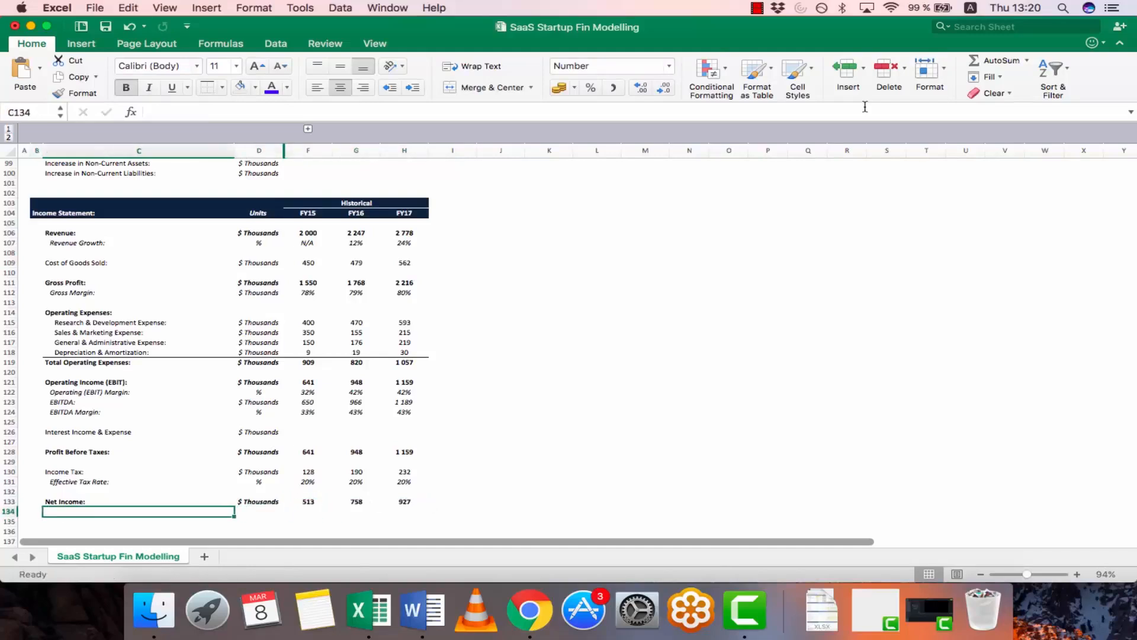
pyautogui.write('Net in')
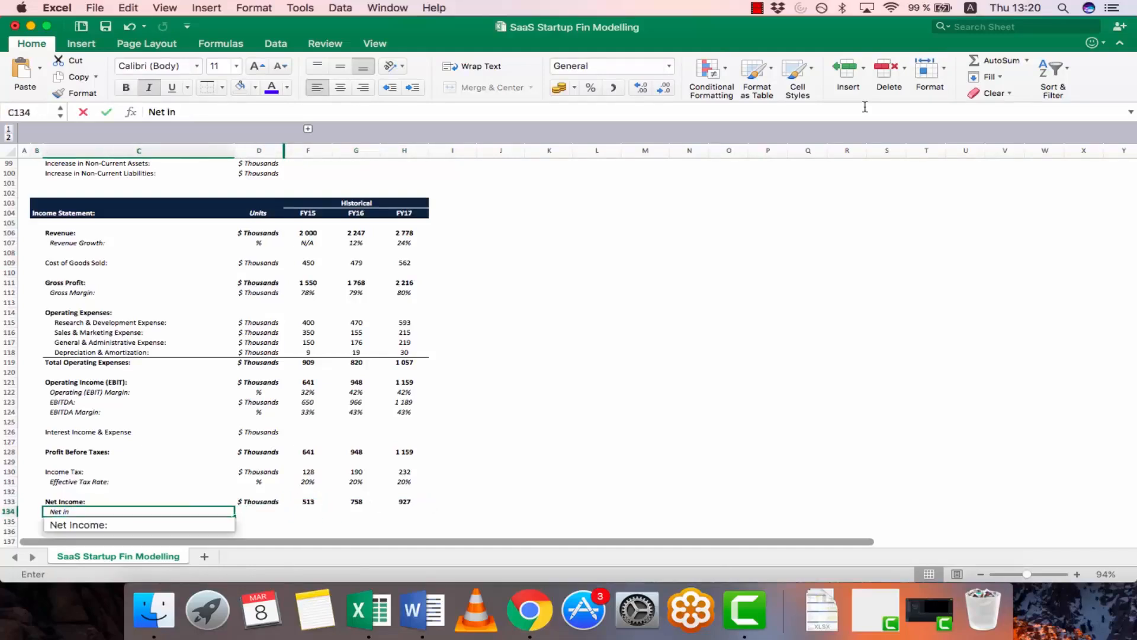
pyautogui.write('In')
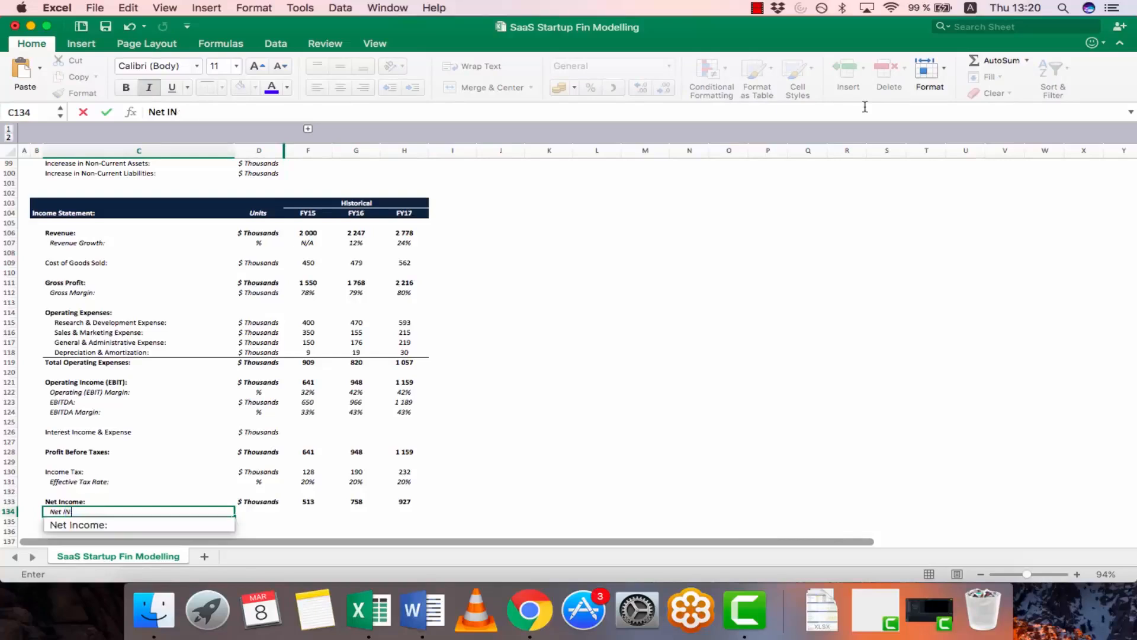
pyautogui.write('come Margin:')
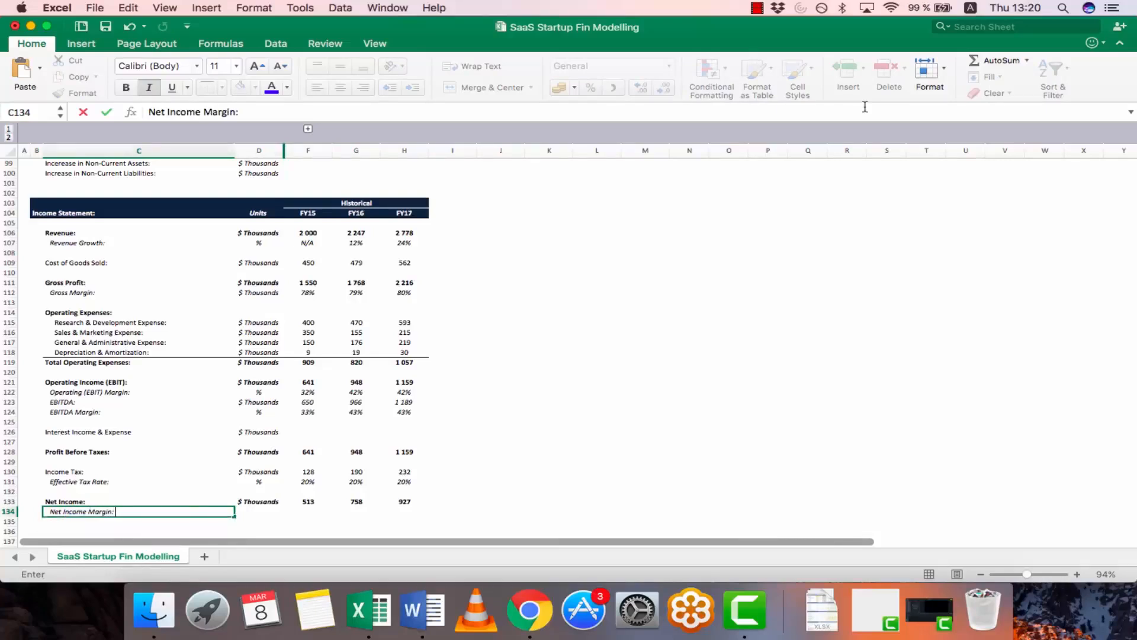
pyautogui.press('Tab')
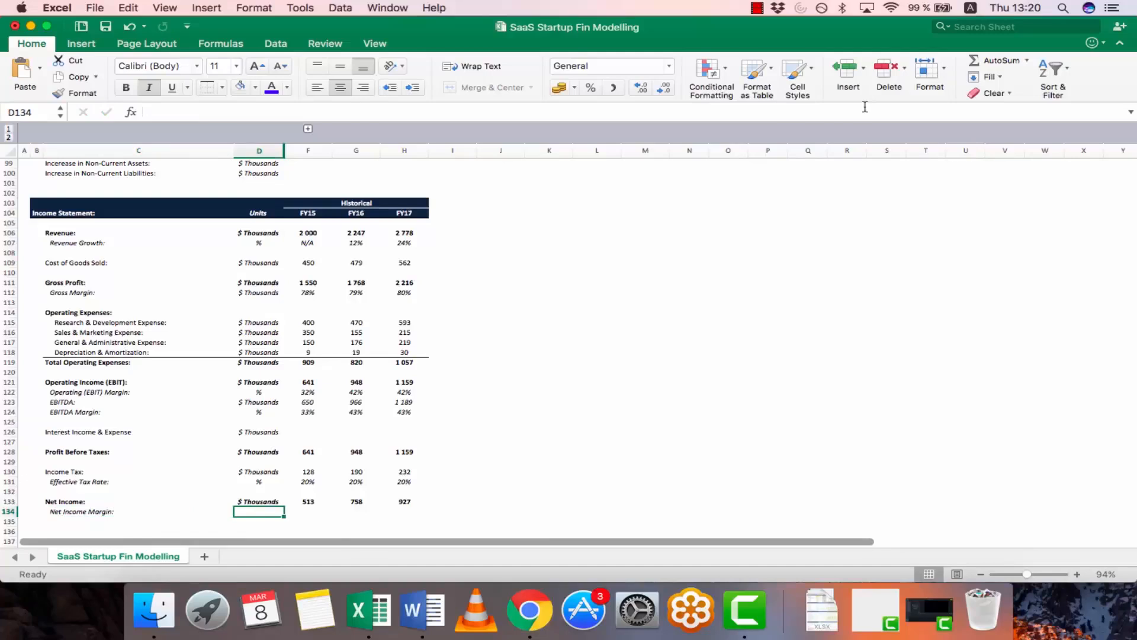
pyautogui.write('%')
pyautogui.press('Tab')
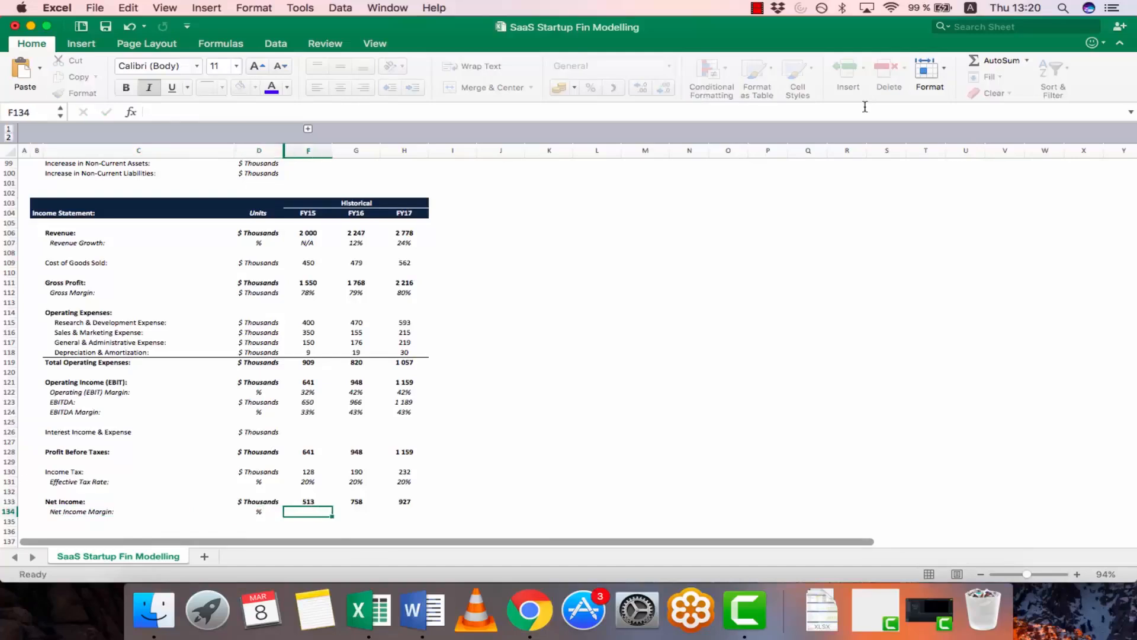
# Calculate the FY15 Net Income Margin in F134 as Net Income divided by Revenue with =F133/F106
pyautogui.write('=')
pyautogui.press('Up')
pyautogui.write('/')
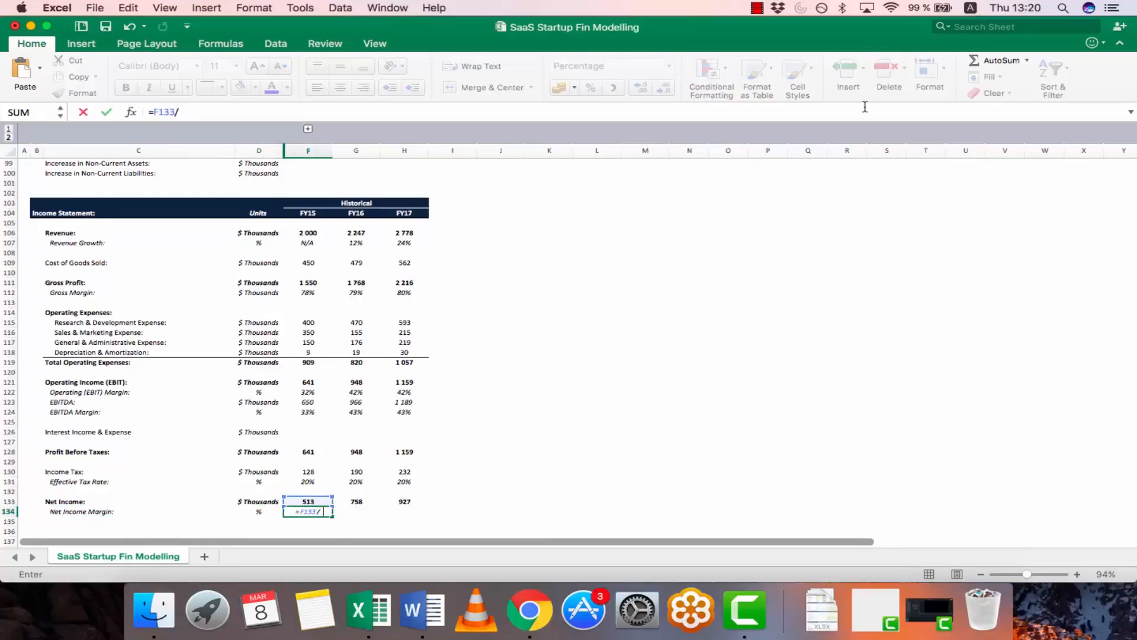
pyautogui.press('Up')
pyautogui.press('Up')
pyautogui.press('Up')
pyautogui.press('Up')
pyautogui.press('Up')
pyautogui.press('Up')
pyautogui.press('Up')
pyautogui.press('Up')
pyautogui.press('Up')
pyautogui.press('Up')
pyautogui.press('Up')
pyautogui.press('Up')
pyautogui.press('Up')
pyautogui.press('Up')
pyautogui.press('Up')
pyautogui.press('Up')
pyautogui.press('Up')
pyautogui.press('Up')
pyautogui.press('Up')
pyautogui.press('Up')
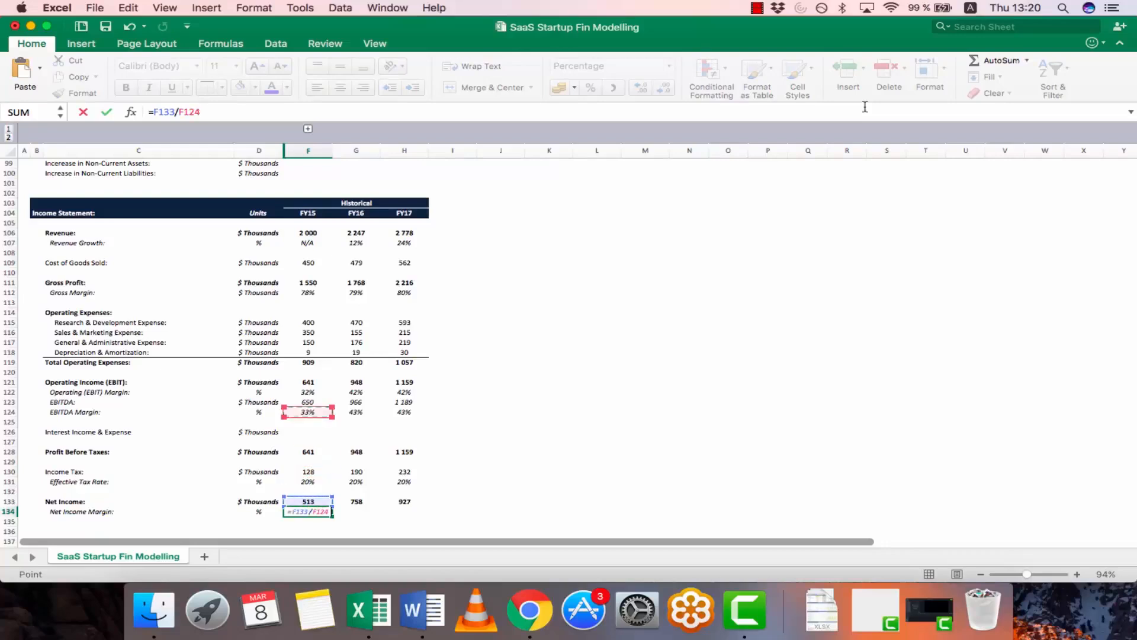
pyautogui.press('Up')
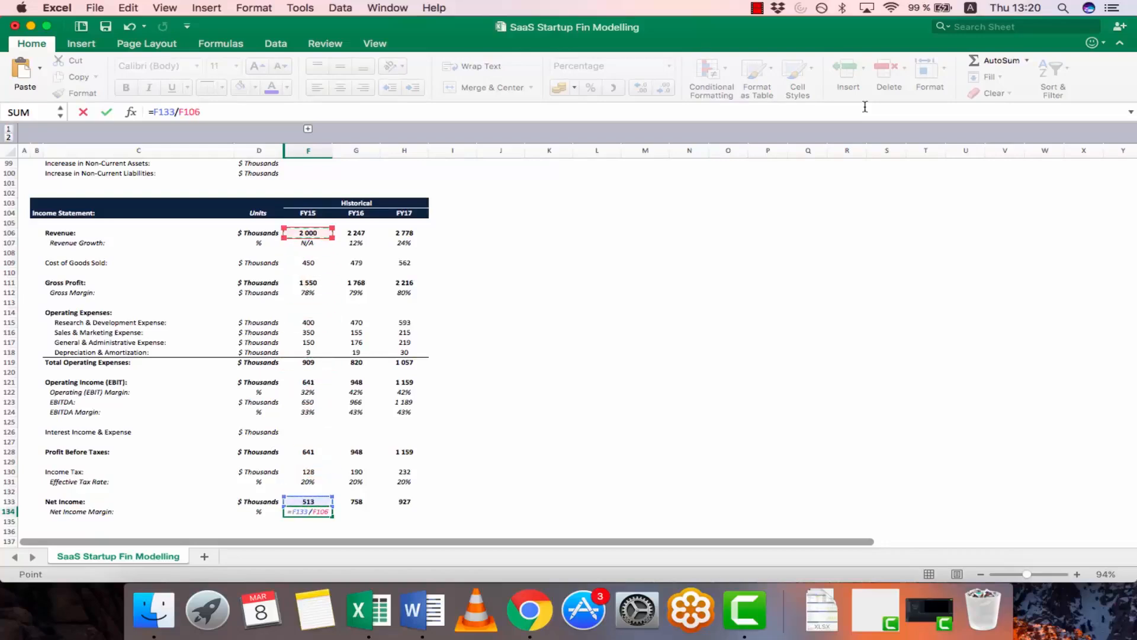
pyautogui.press('Return')
# Copy the Net Income Margin formula from F134 across to FY16 and FY17 in G134:H134
pyautogui.press('Up')
pyautogui.press('super+c')
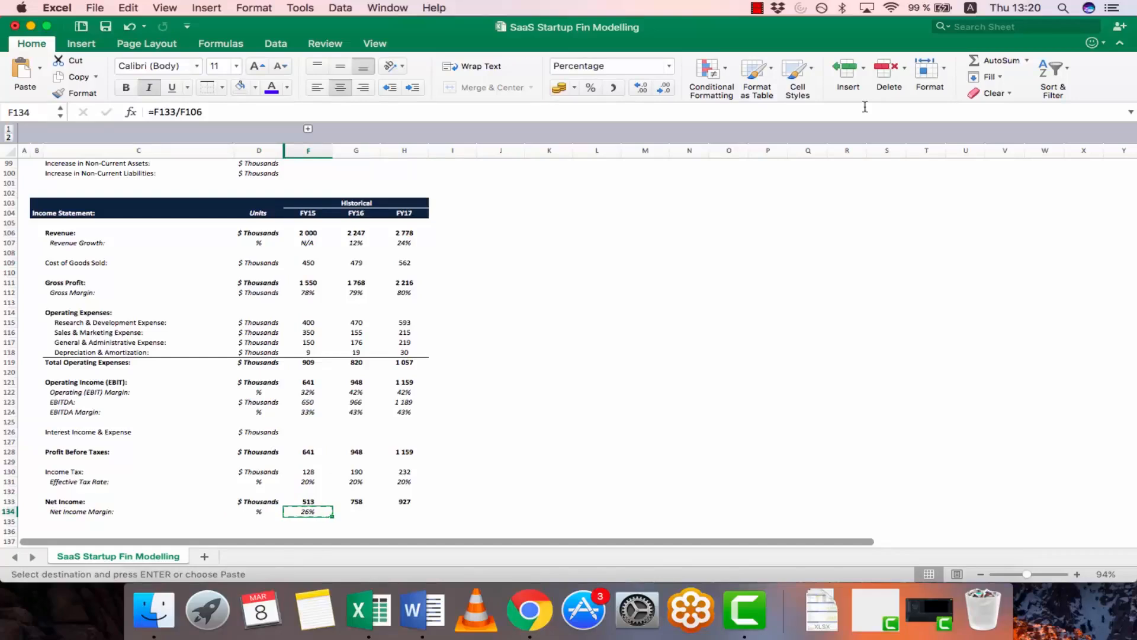
pyautogui.hotkey('shift', 'Right')
pyautogui.hotkey('shift', 'Right')
pyautogui.press('super+v')
pyautogui.press('Left')
pyautogui.press('Escape')
# Check the cell references of the copied Net Income Margin formulas in row 134
pyautogui.press('Right')
pyautogui.press('Right')
pyautogui.press('Left')
pyautogui.press('F2')
pyautogui.press('Escape')
pyautogui.press('F2')
pyautogui.press('Escape')
pyautogui.press('Right')
pyautogui.press('Right')
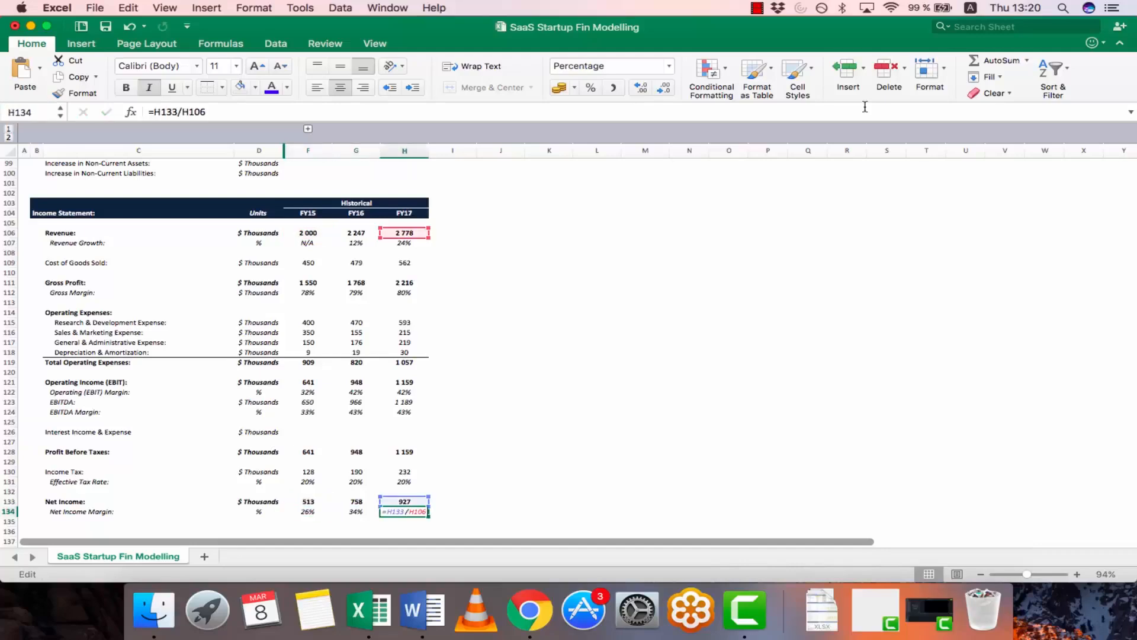
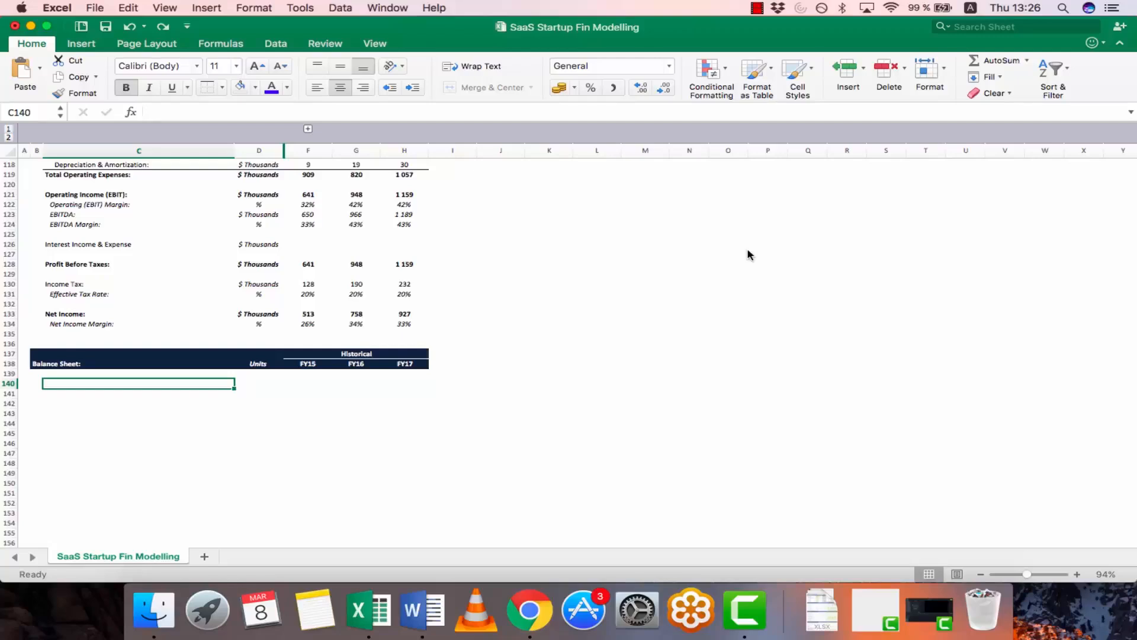
# Enter the Balance Sheet headings "ASSETS:" in C140 and "Current Assets:" in C141
pyautogui.write('ASSETS')
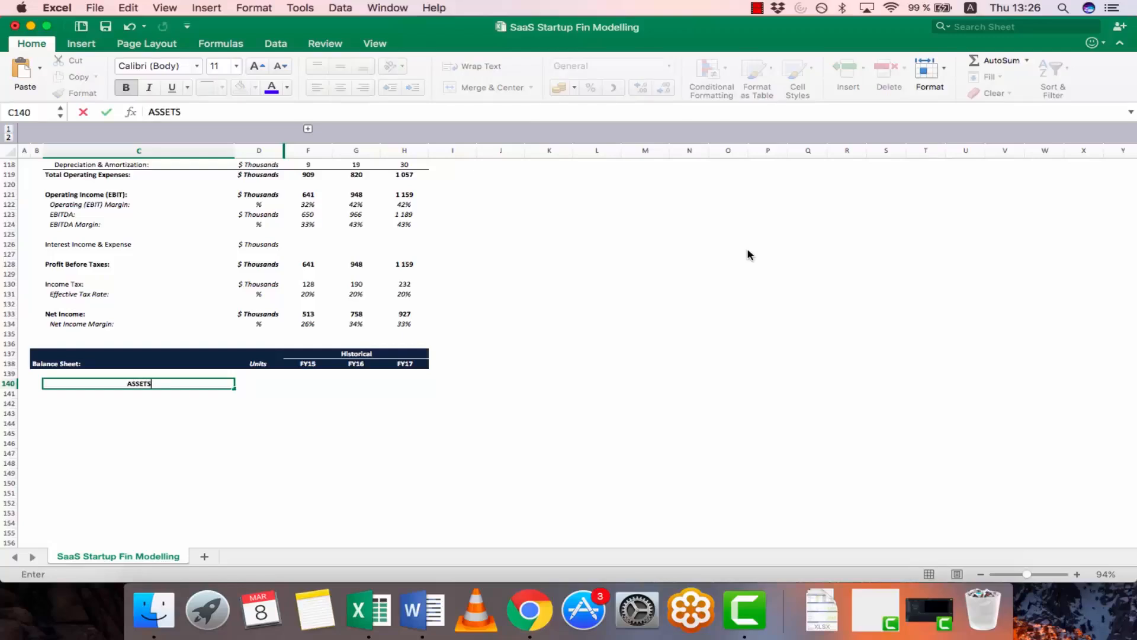
pyautogui.write(':')
pyautogui.press('Return')
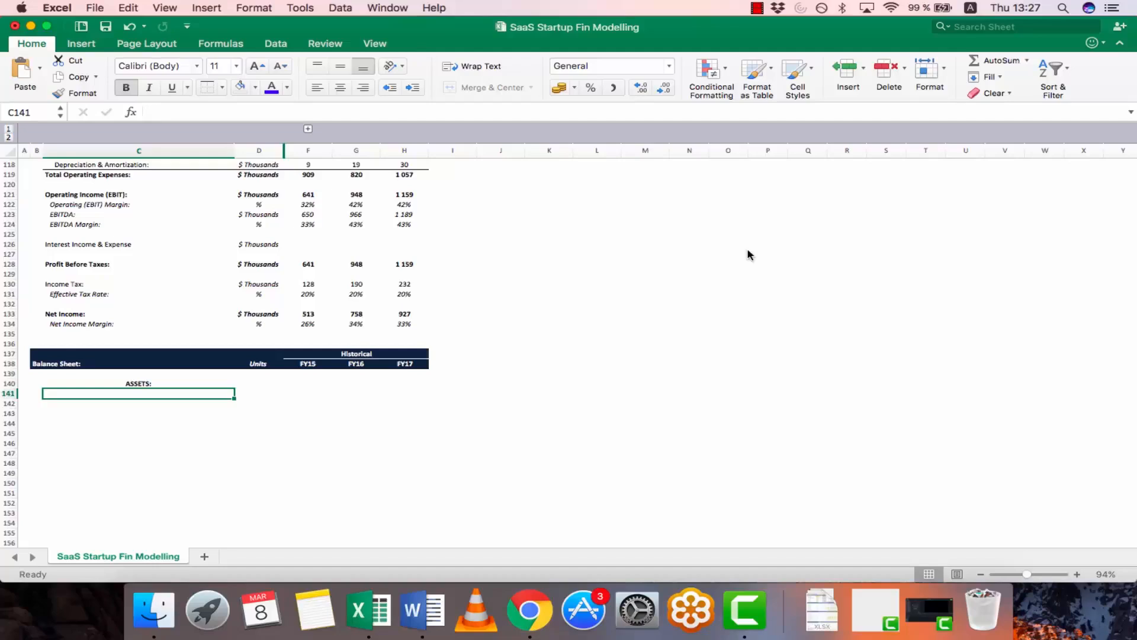
pyautogui.write('Current Assets:')
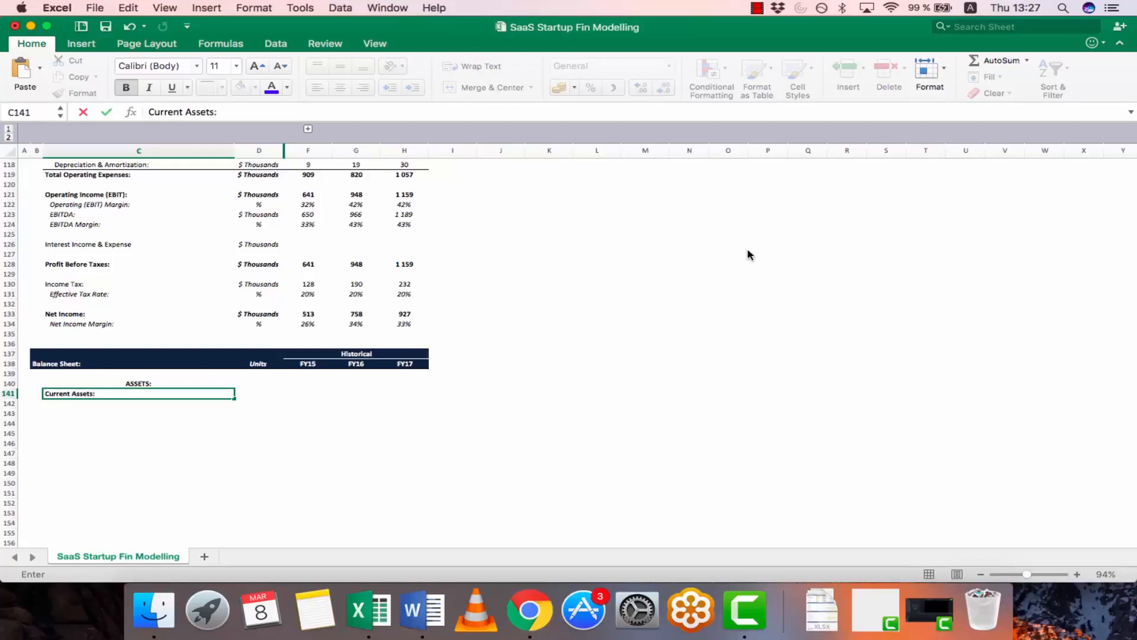
pyautogui.press('Return')
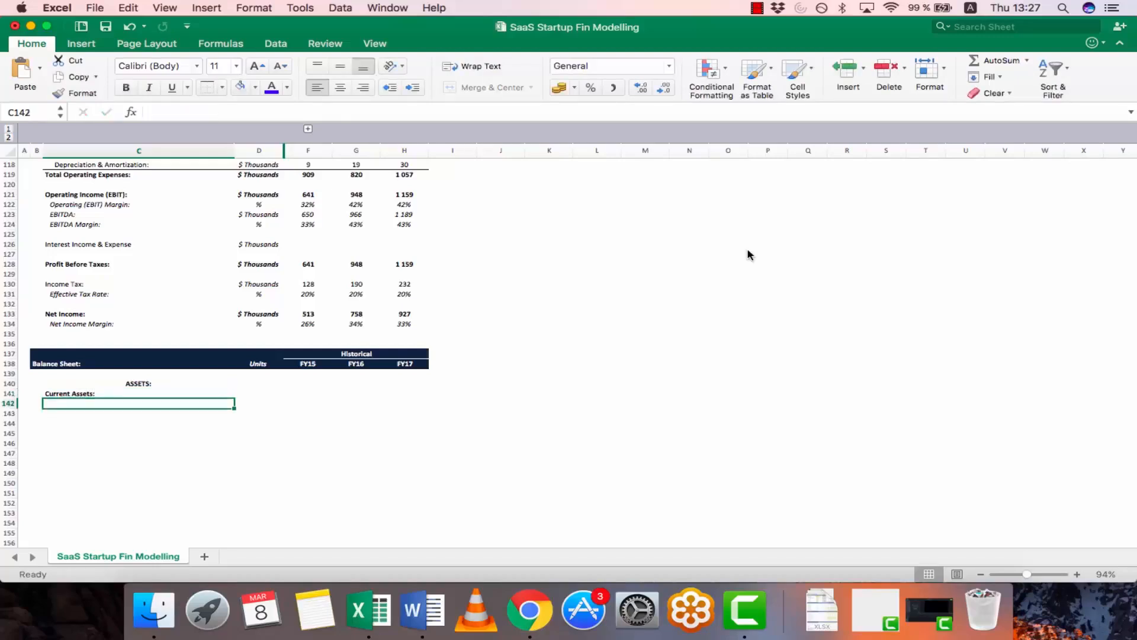
# Enter the current asset labels "Cash & Cash Equivalents:" in C142 and "Accounts Receivable:" in C143
pyautogui.write('Cash & Cash E')
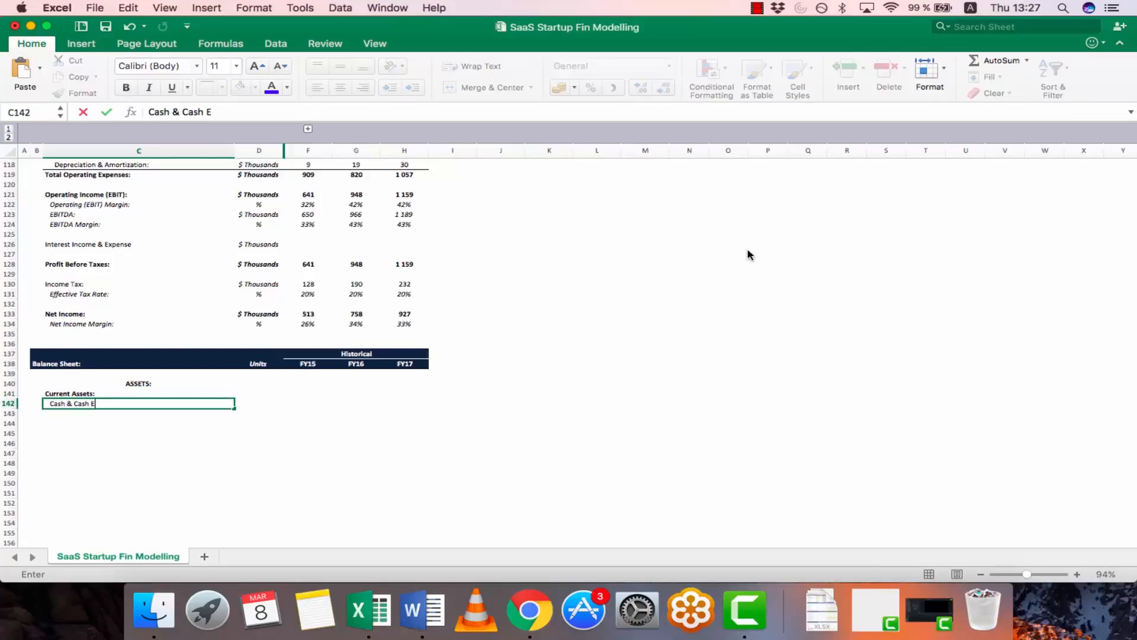
pyautogui.write('quivalents:')
pyautogui.press('Return')
pyautogui.write('Accoun')
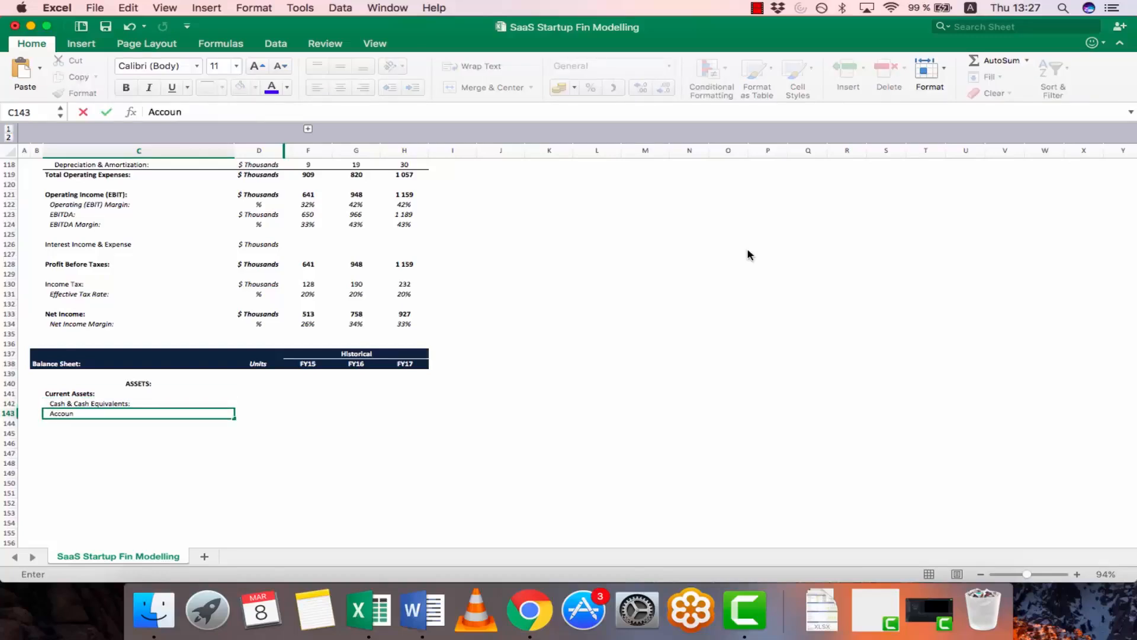
pyautogui.write('ts Receivable:')
pyautogui.press('Return')
# Enter the labels "Prepaid Expenses:", "Inventory:" and "Total Current Assets:" in C144:C146
pyautogui.write('Prepaid')
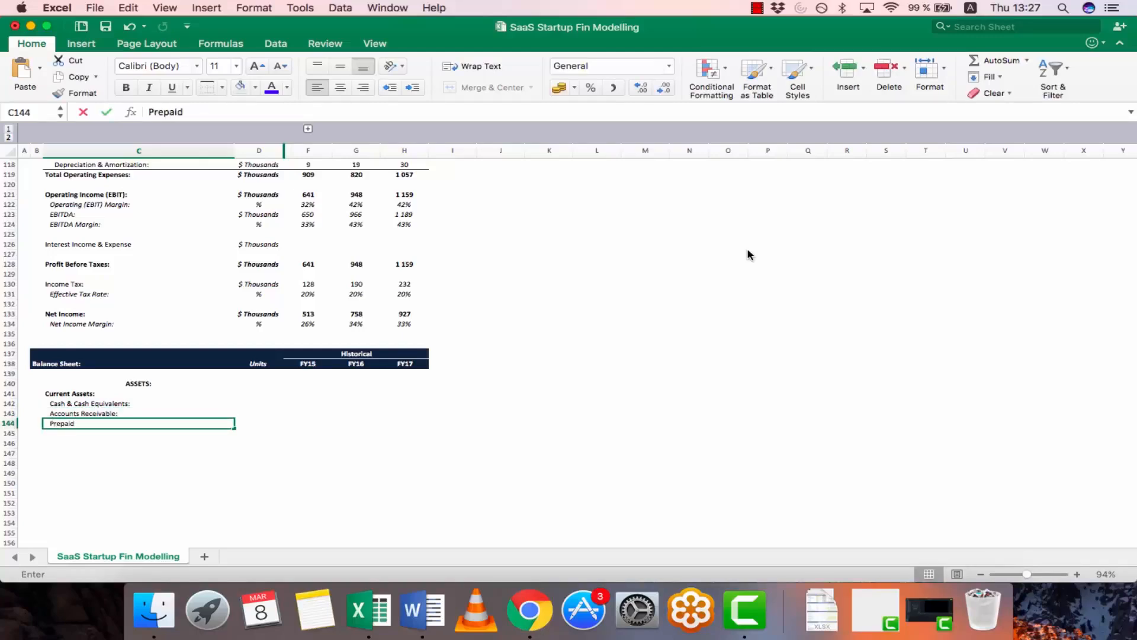
pyautogui.write(' Expenses:')
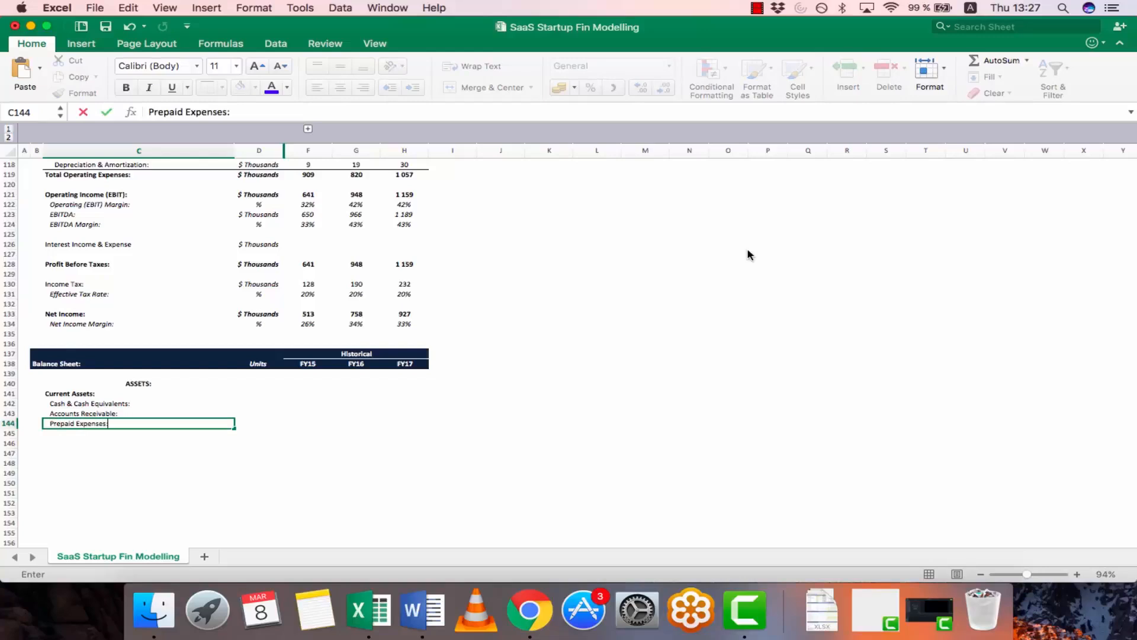
pyautogui.press('Return')
pyautogui.write('Inventory:')
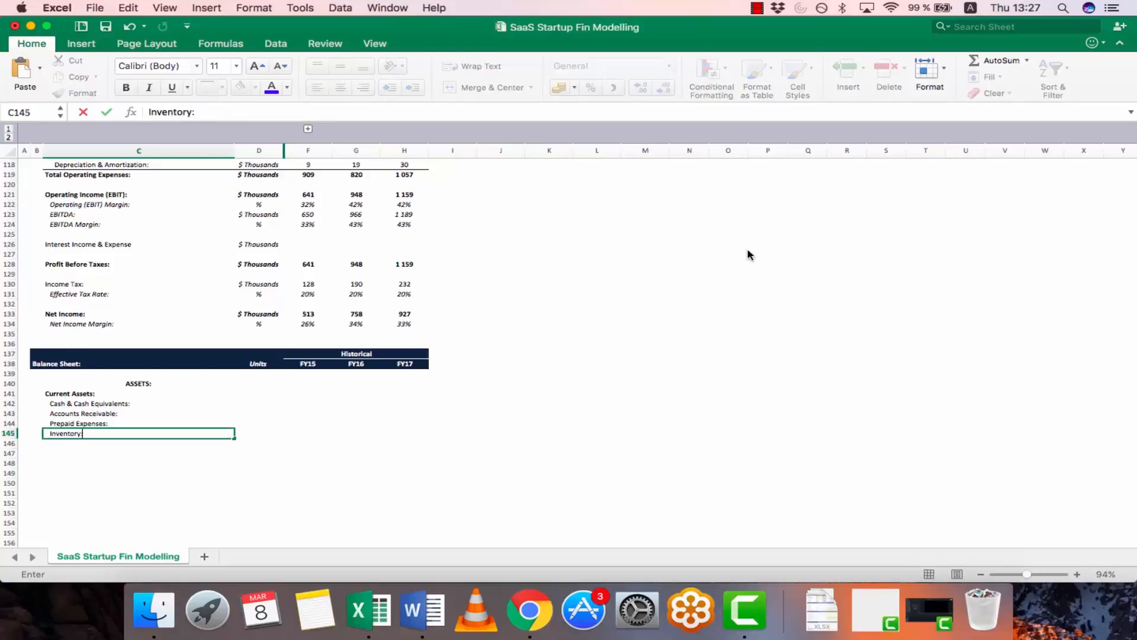
pyautogui.press('Return')
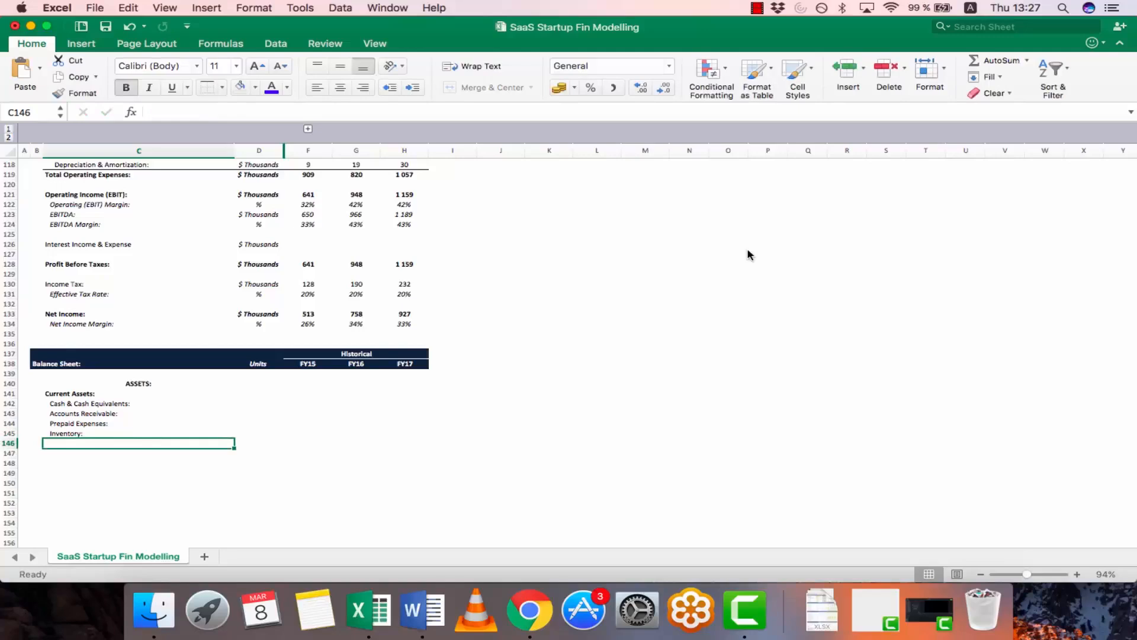
pyautogui.write('Total Curren')
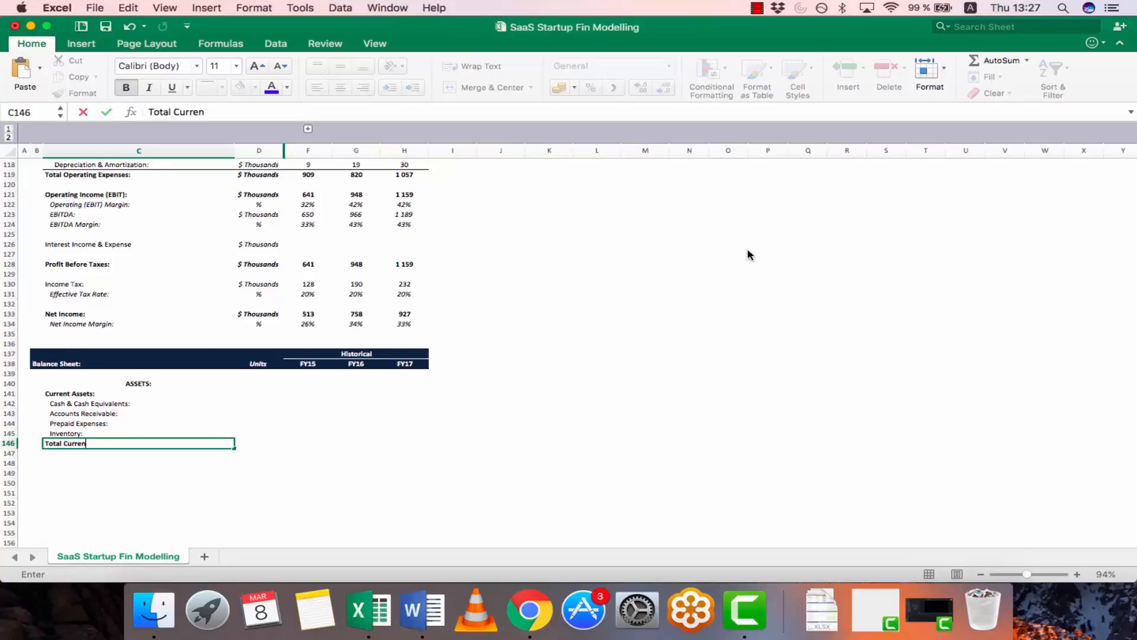
pyautogui.write('t Assets')
# Copy the "$ Thousands" unit from the Income Tax row in D130 to the current assets rows in D142:D146
pyautogui.press('Up')
pyautogui.press('Up')
pyautogui.press('Up')
pyautogui.press('Up')
pyautogui.press('Up')
pyautogui.press('Right')
pyautogui.press('Right')
pyautogui.press('Left')
pyautogui.press('Up')
pyautogui.press('Up')
pyautogui.press('Up')
pyautogui.press('Up')
pyautogui.press('Up')
pyautogui.press('Up')
pyautogui.press('Up')
pyautogui.press('Up')
pyautogui.press('Up')
pyautogui.press('Up')
pyautogui.press('Up')
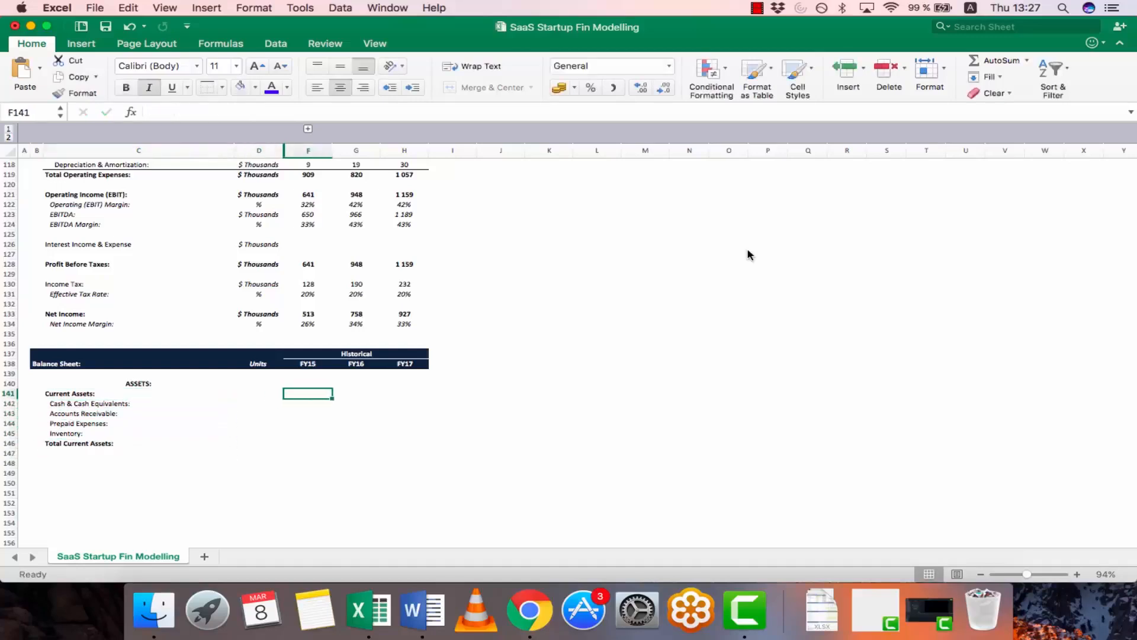
pyautogui.press('super+c')
pyautogui.press('Down')
pyautogui.press('Down')
pyautogui.press('Down')
pyautogui.press('Down')
pyautogui.press('Down')
pyautogui.press('Down')
pyautogui.press('Down')
pyautogui.press('Down')
pyautogui.press('Down')
pyautogui.press('Down')
pyautogui.press('Down')
pyautogui.press('Down')
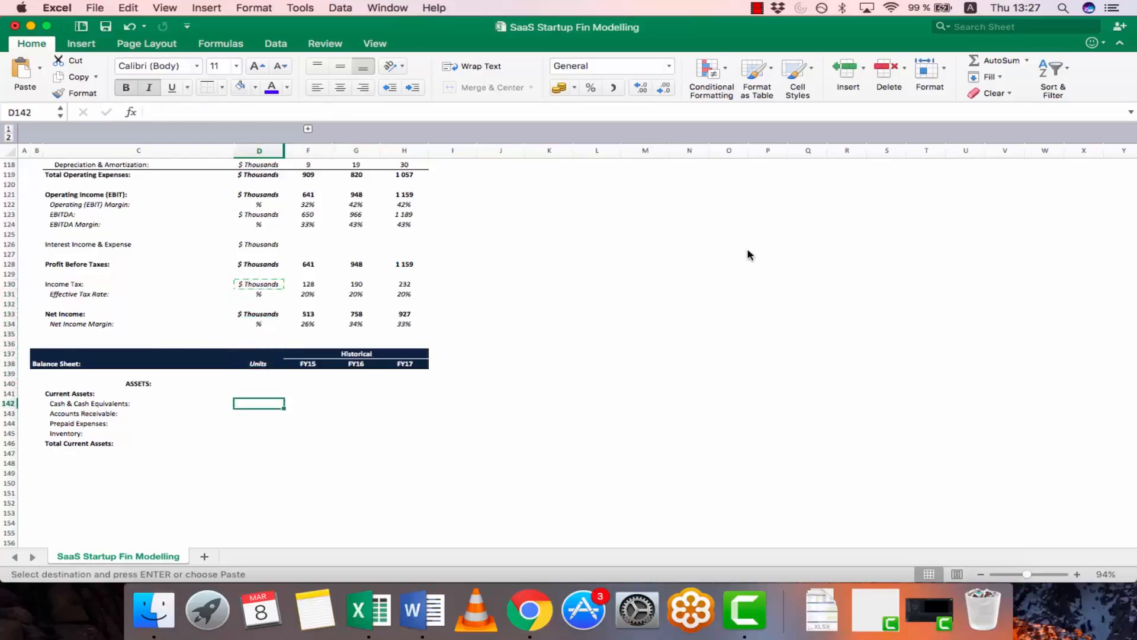
pyautogui.hotkey('shift', 'Down')
pyautogui.hotkey('shift', 'Down')
pyautogui.hotkey('shift', 'Down')
pyautogui.hotkey('shift', 'Down')
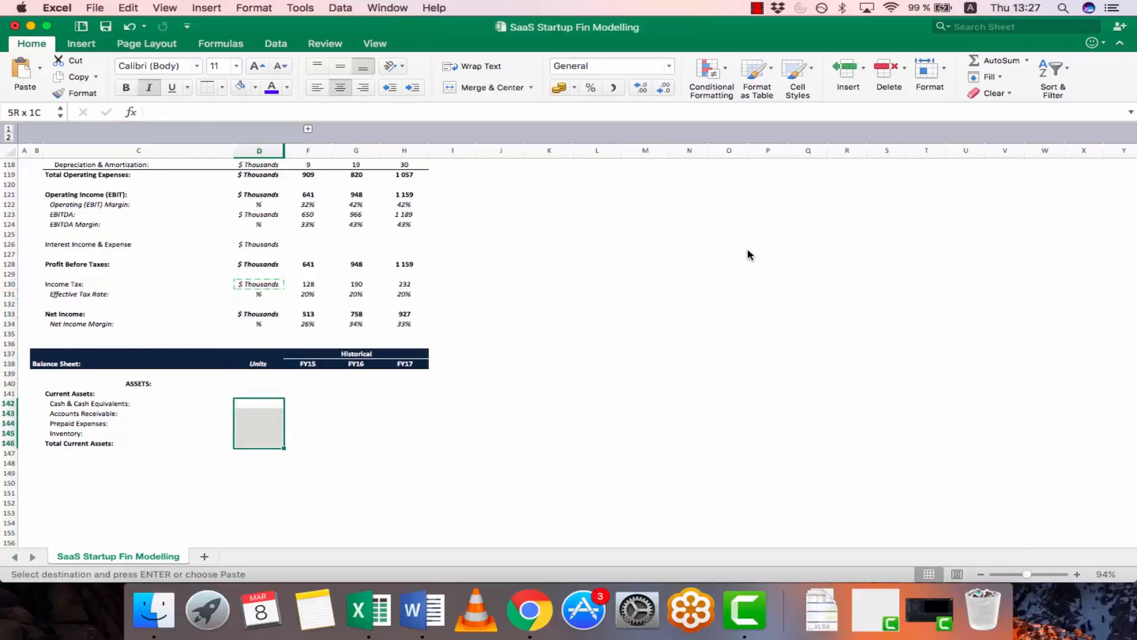
pyautogui.press('super+v')
pyautogui.press('Down')
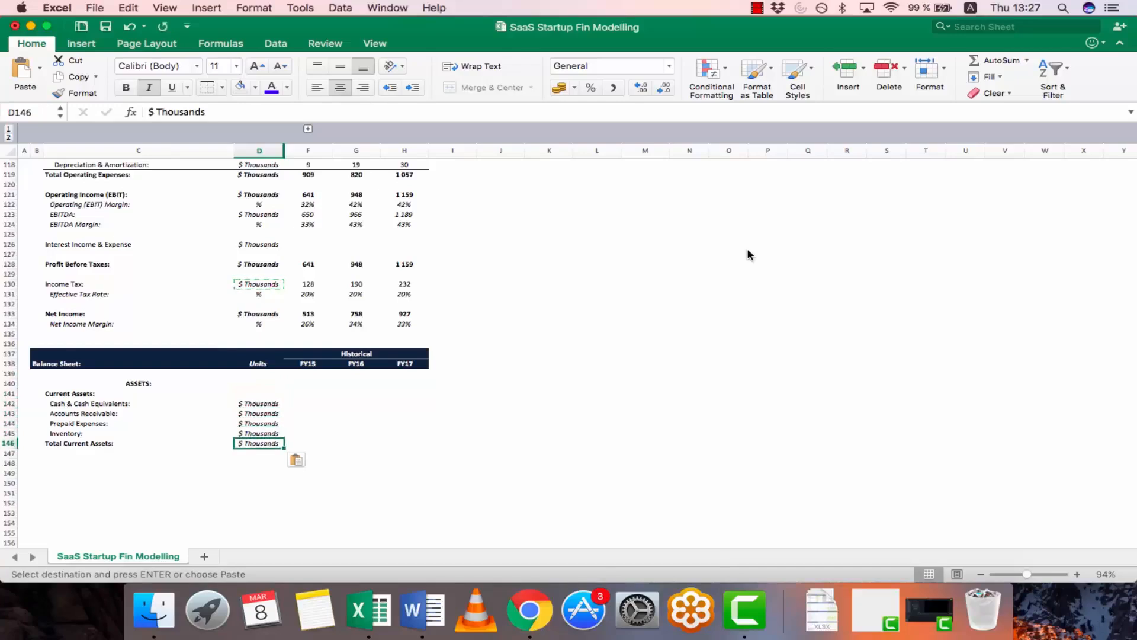
# Make the "$ Thousands" unit in the Total Current Assets row (D146) bold
pyautogui.press('super+b')
pyautogui.press('Escape')
pyautogui.press('Up')
pyautogui.press('Up')
pyautogui.press('Up')
pyautogui.press('Up')
pyautogui.press('Right')
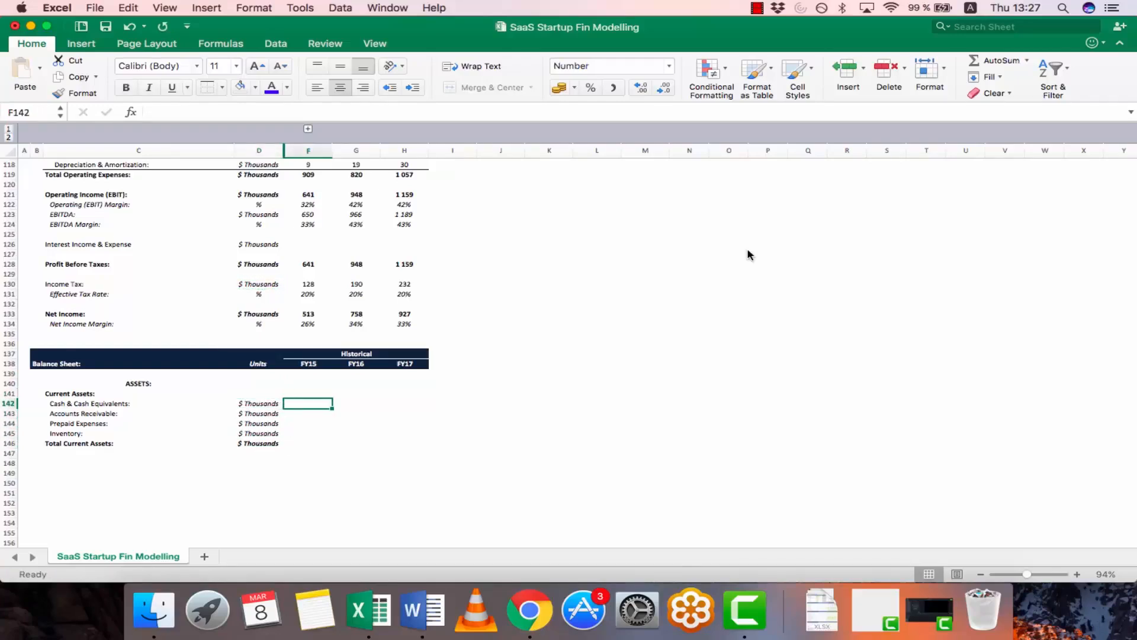
pyautogui.hotkey('shift', 'Right')
pyautogui.hotkey('shift', 'Right')
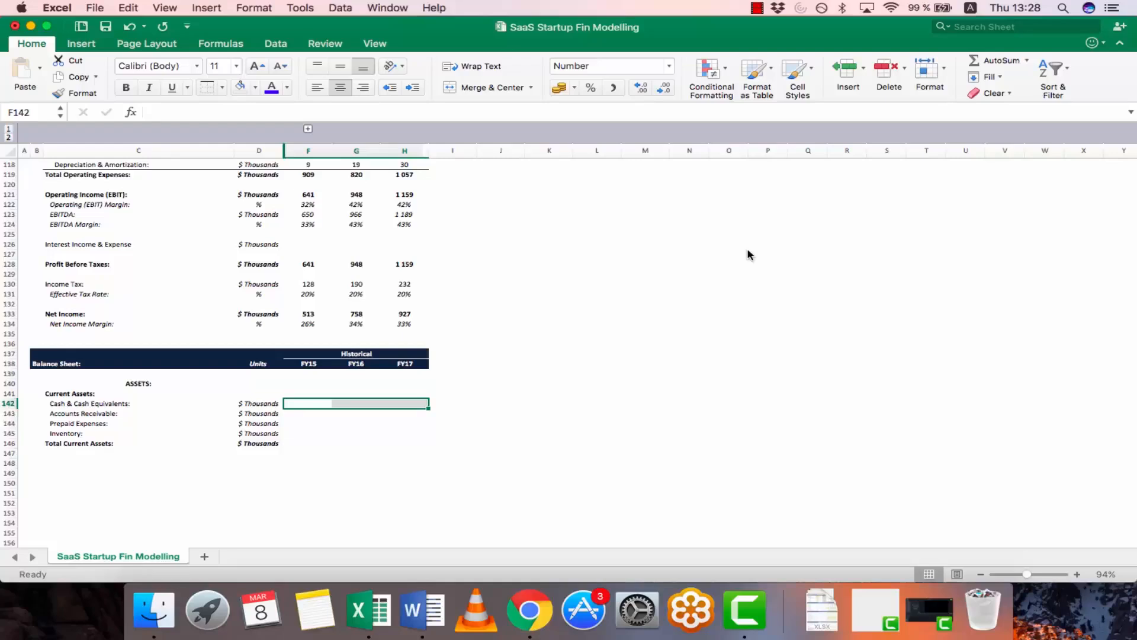
pyautogui.press('Down')
pyautogui.hotkey('shift', 'Down')
pyautogui.hotkey('shift', 'Down')
pyautogui.hotkey('shift', 'Right')
pyautogui.hotkey('shift', 'Right')
pyautogui.hotkey('shift', 'Right')
pyautogui.hotkey('shift', 'Left')
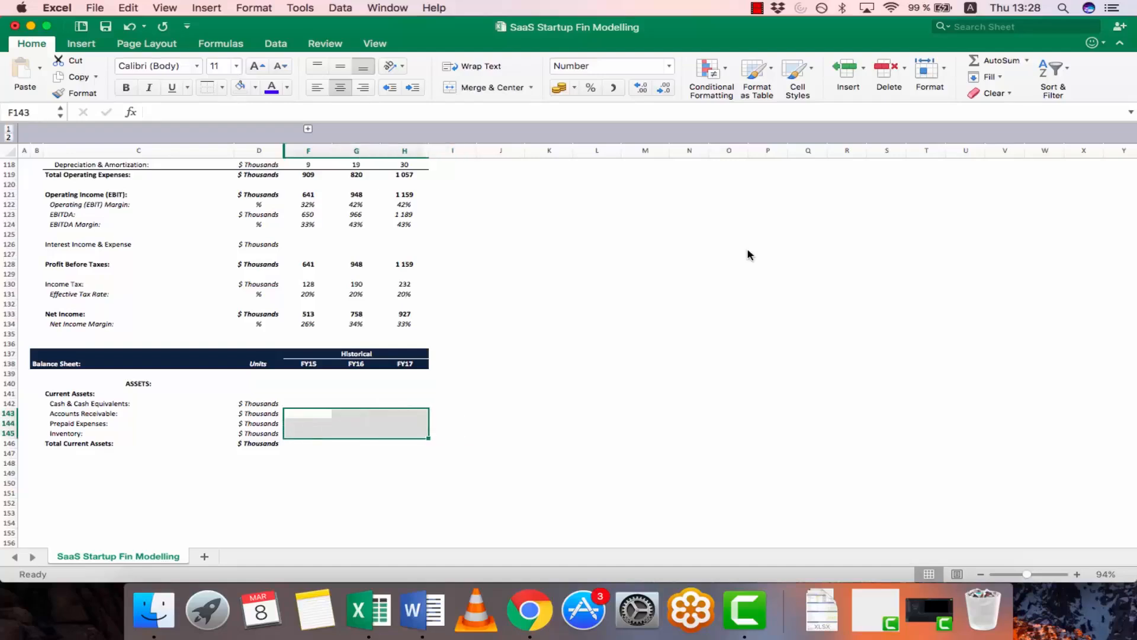
# Enter Accounts Receivable of 160, 200 and 240 for FY15 to FY17 in F143:H143
pyautogui.press('Up')
pyautogui.press('Down')
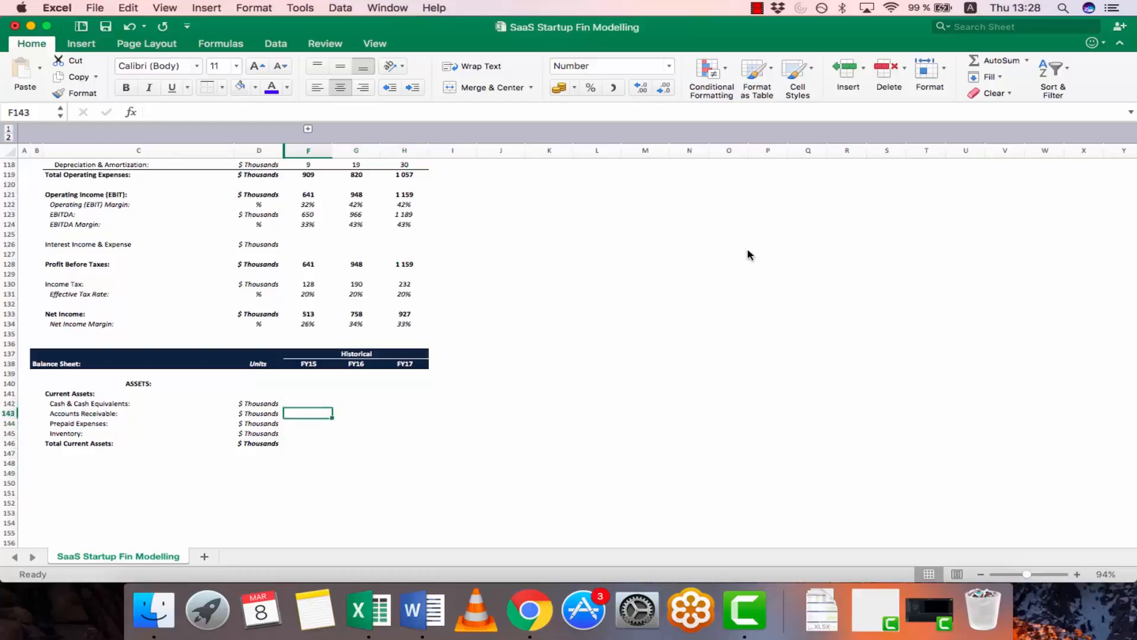
pyautogui.write('160')
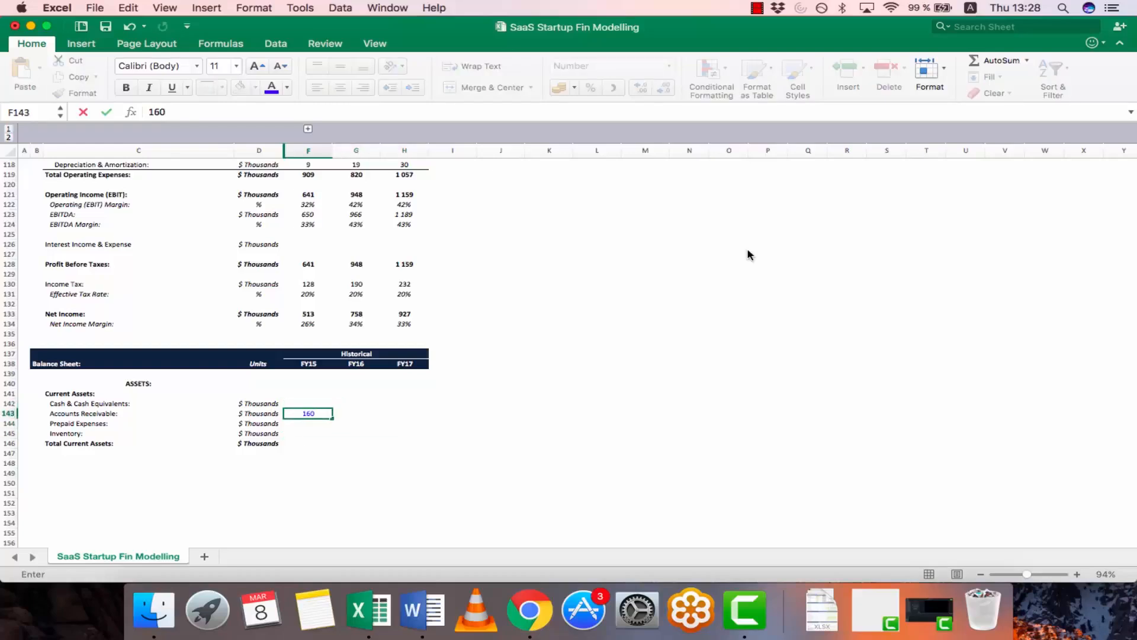
pyautogui.press('Right')
pyautogui.write('200')
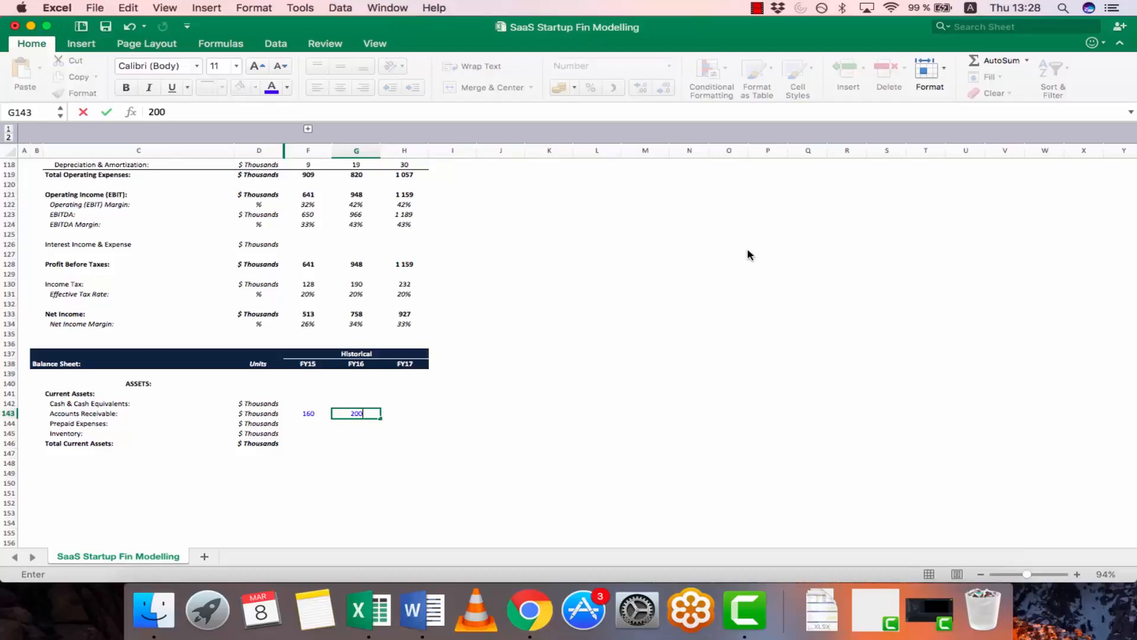
pyautogui.press('Right')
pyautogui.write('2')
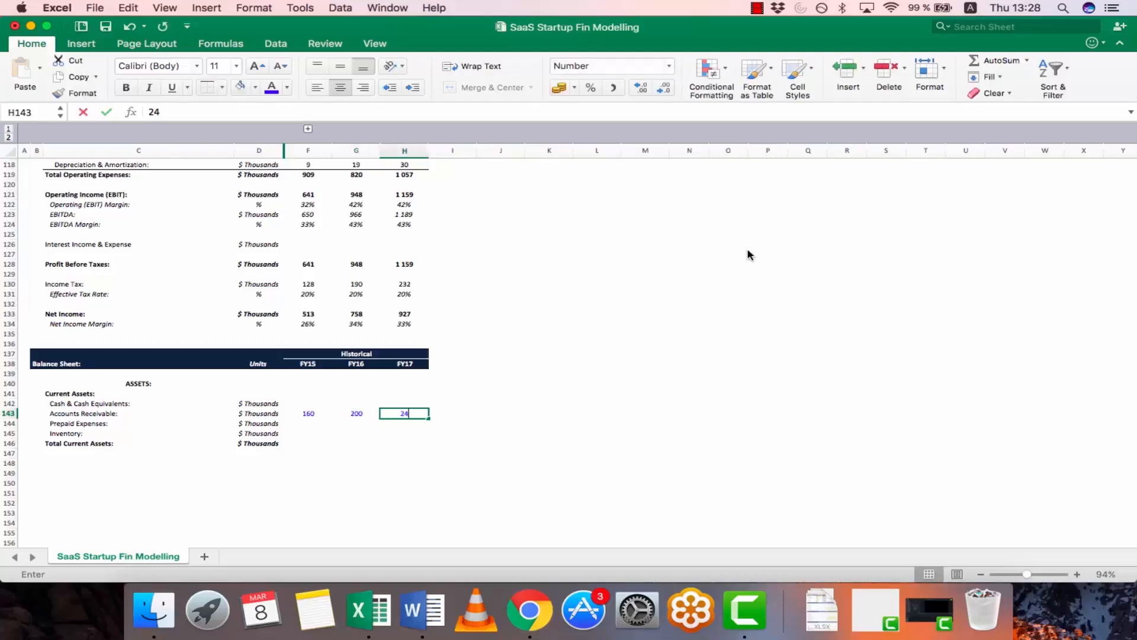
pyautogui.press('Return')
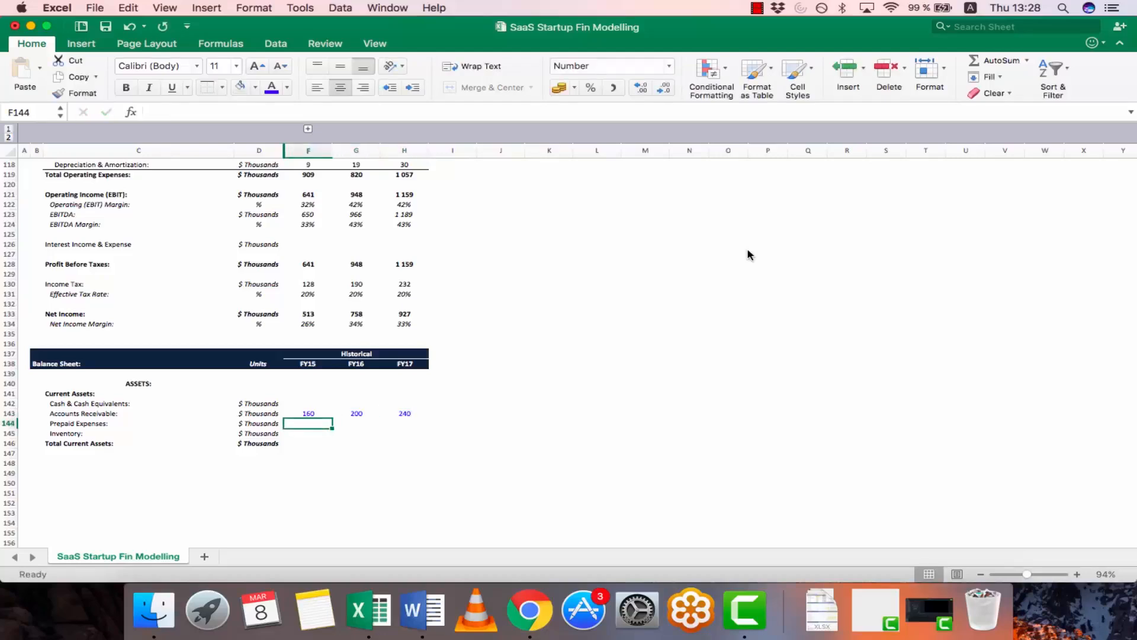
# Enter Prepaid Expenses of 45, 60 and 73 for FY15 to FY17 in F144:H144
pyautogui.write('45')
pyautogui.press('Right')
pyautogui.write('60')
pyautogui.press('Right')
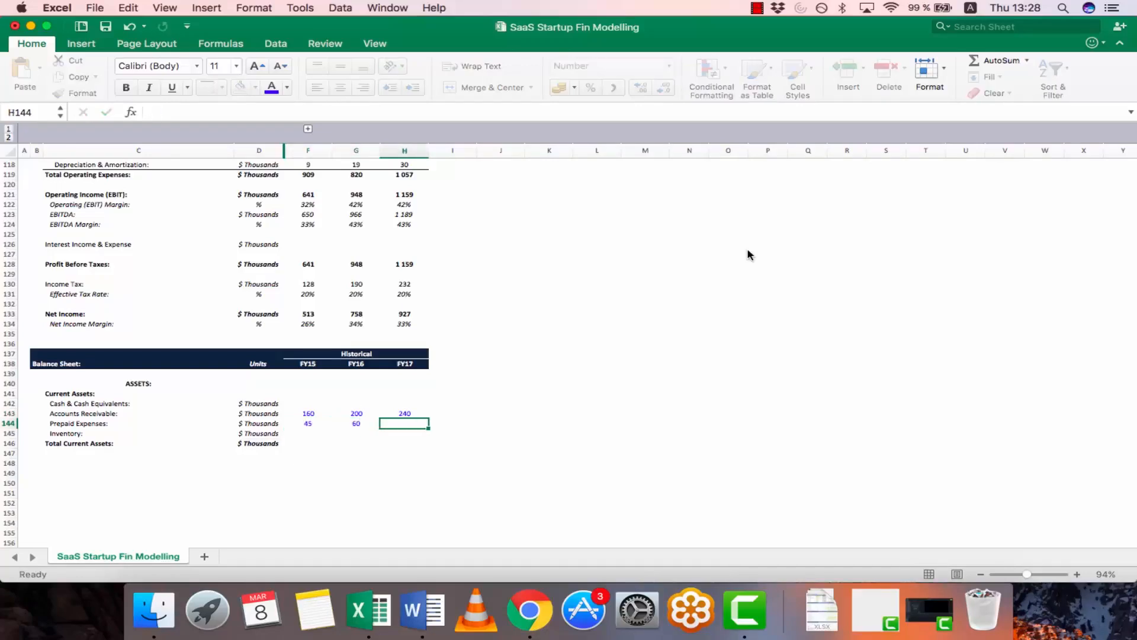
pyautogui.write('73')
pyautogui.press('Return')
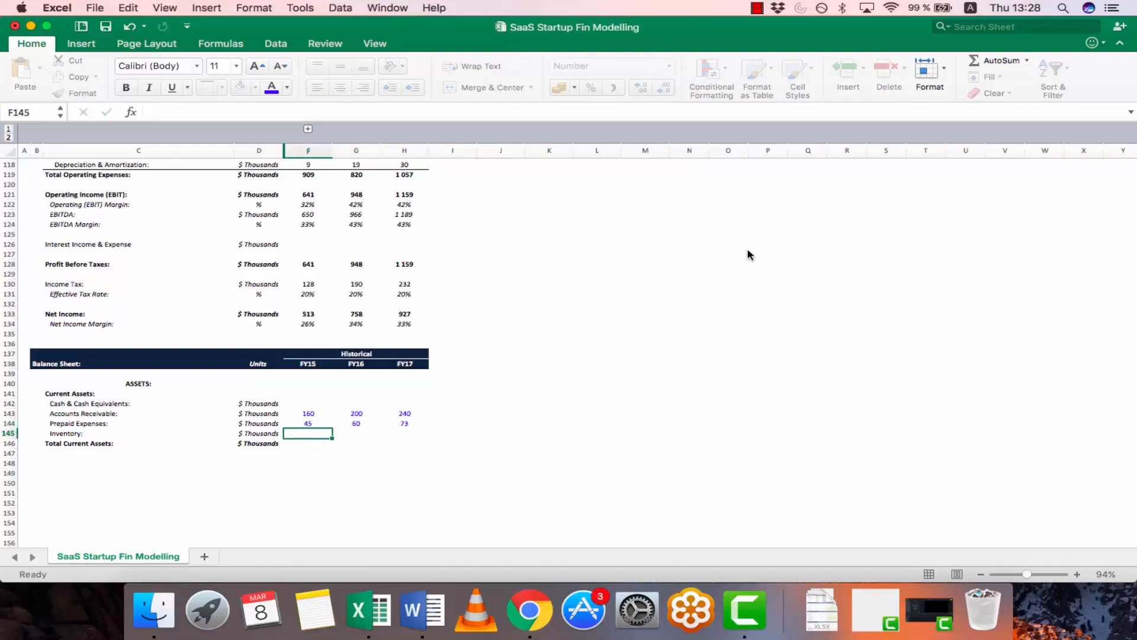
# Enter Inventory of 77, 100 and 113 for FY15 to FY17 in F145:H145
pyautogui.write('77')
pyautogui.press('Right')
pyautogui.write('100-')
pyautogui.press('BackSpace')
pyautogui.press('Right')
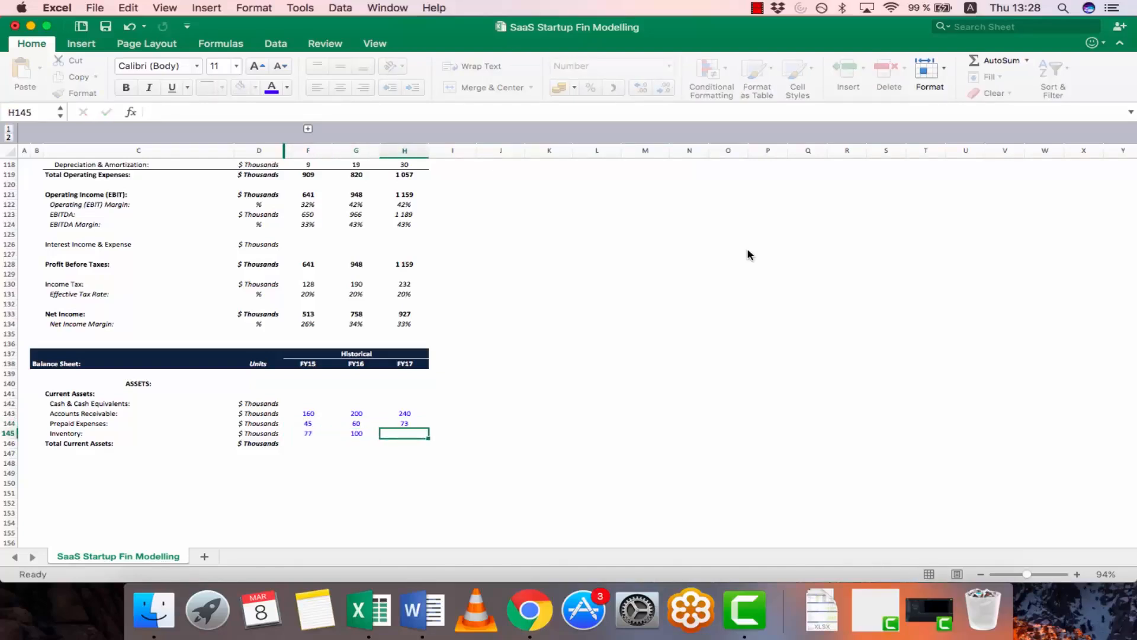
pyautogui.write('113')
pyautogui.press('Return')
# Add a top border to the Total Current Assets row across C146:H146
pyautogui.press('Left')
pyautogui.press('Left')
pyautogui.press('Left')
pyautogui.press('Right')
pyautogui.hotkey('shift', 'Right')
pyautogui.hotkey('shift', 'Right')
pyautogui.hotkey('shift', 'Right')
pyautogui.hotkey('shift', 'Right')
pyautogui.hotkey('shift', 'Right')
pyautogui.hotkey('shift', 'Left')
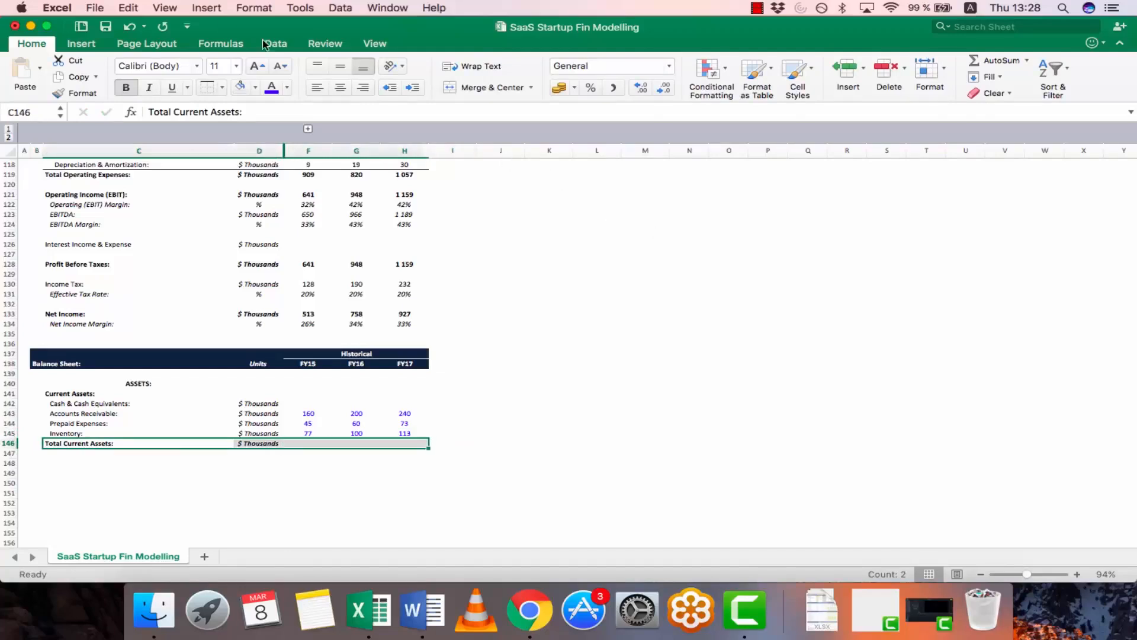
pyautogui.click(224, 88)
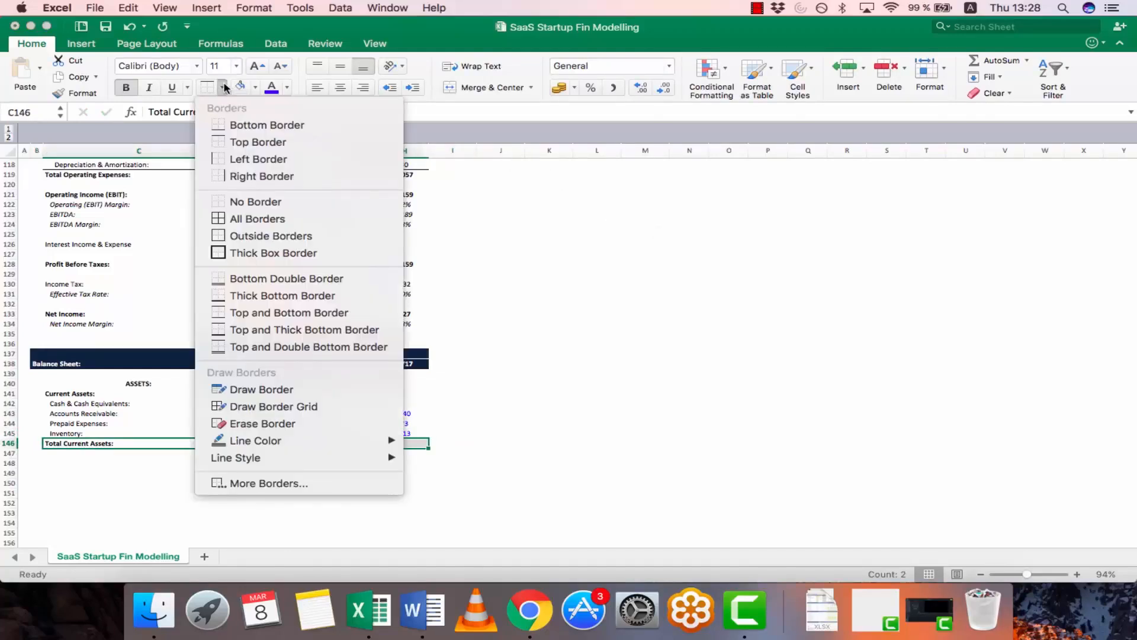
pyautogui.click(256, 142)
pyautogui.press('Up')
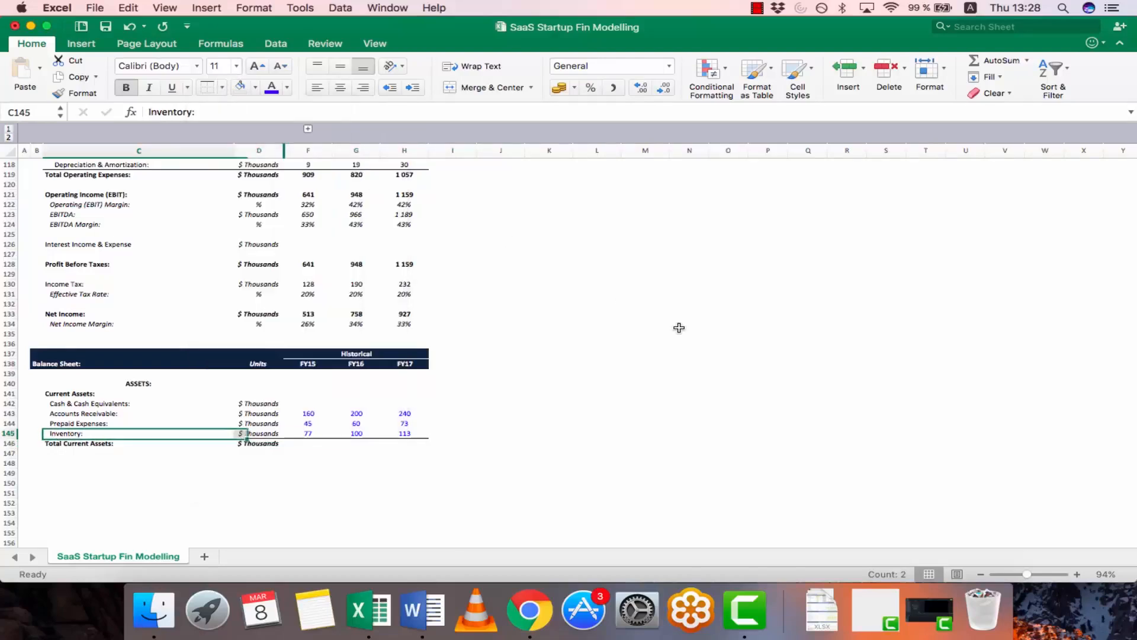
# Calculate the FY15 Total Current Assets in F146 with =SUM(F142:F145)
pyautogui.press('Down')
pyautogui.press('Down')
pyautogui.press('Up')
pyautogui.press('Right')
pyautogui.press('Right')
pyautogui.press('Left')
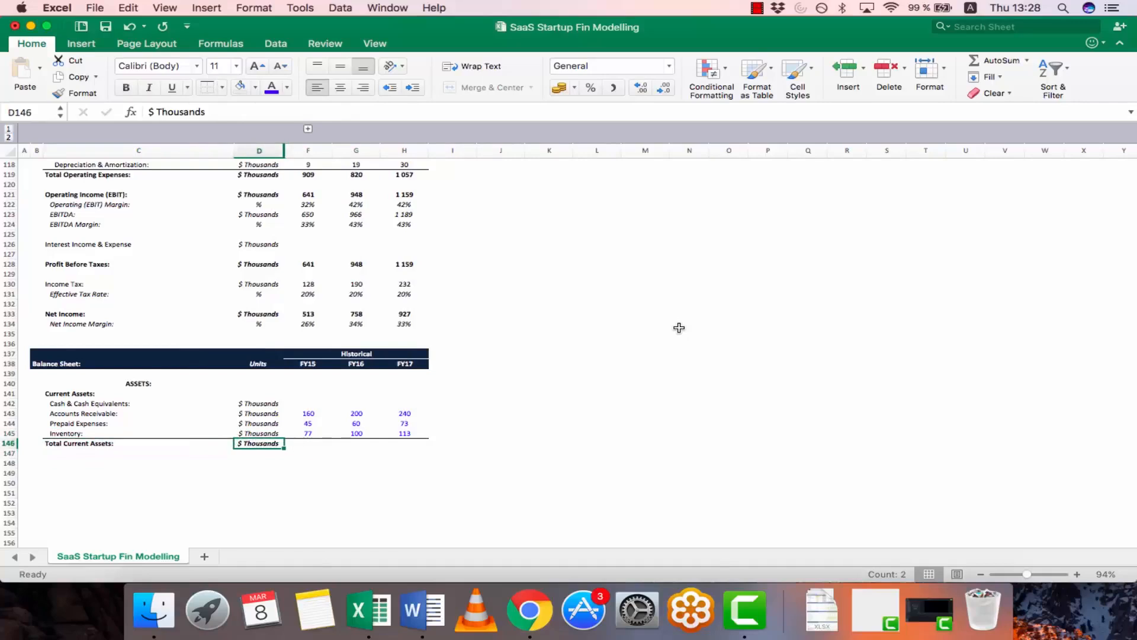
pyautogui.press('Right')
pyautogui.press('Right')
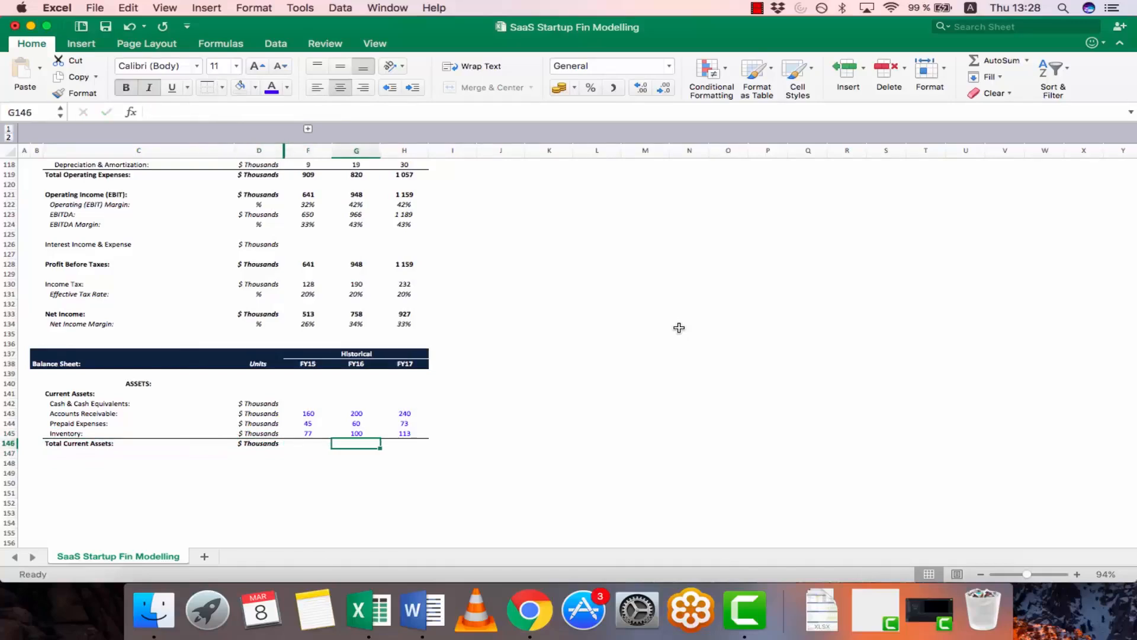
pyautogui.press('Right')
pyautogui.press('Left')
pyautogui.press('Left')
pyautogui.press('Left')
pyautogui.press('Right')
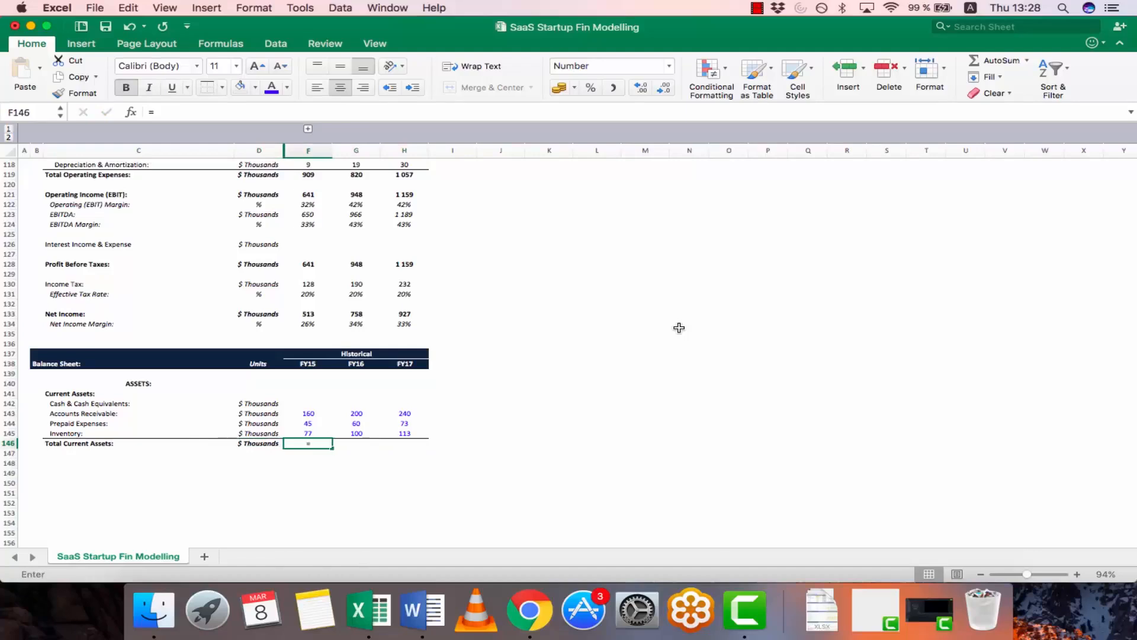
pyautogui.write('=SUM(')
pyautogui.press('Up')
pyautogui.hotkey('shift', 'Up')
pyautogui.hotkey('shift', 'Up')
pyautogui.hotkey('shift', 'Up')
pyautogui.press('Return')
# Copy the Total Current Assets formula from F146 to FY16 and FY17 in G146:H146
pyautogui.press('Up')
pyautogui.press('super+c')
pyautogui.hotkey('shift', 'Right')
pyautogui.hotkey('shift', 'Right')
pyautogui.press('super+v')
pyautogui.press('Escape')
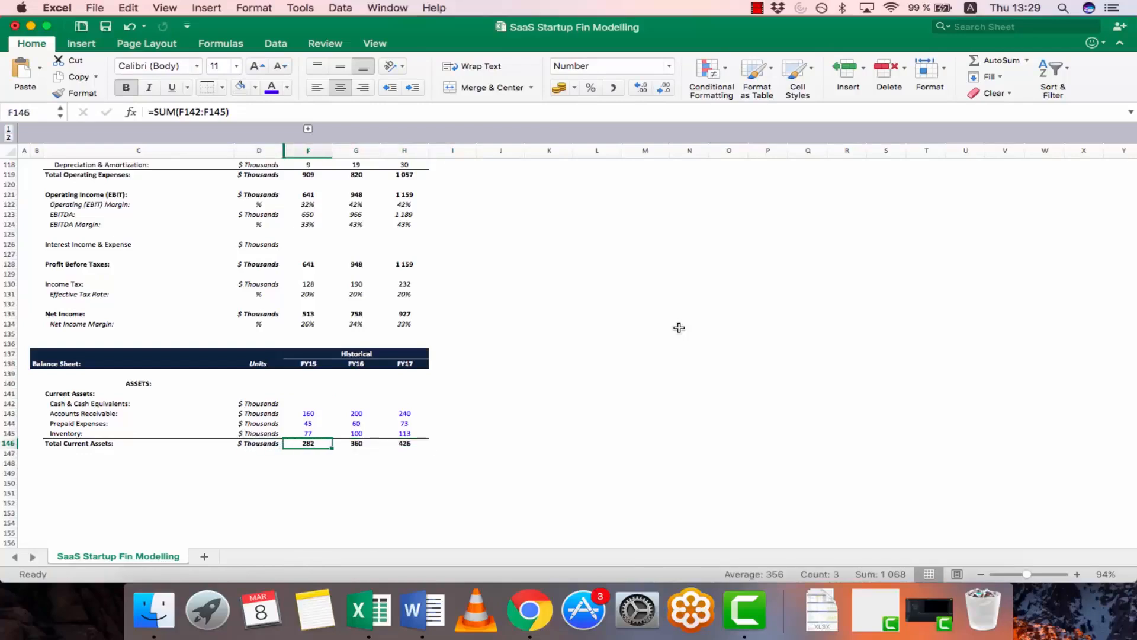
pyautogui.press('Right')
pyautogui.press('Right')
pyautogui.press('Left')
pyautogui.press('Left')
pyautogui.press('Right')
pyautogui.press('Right')
pyautogui.press('Down')
pyautogui.press('Left')
pyautogui.press('Left')
pyautogui.press('Left')
pyautogui.press('Left')
pyautogui.press('Left')
pyautogui.press('Up')
pyautogui.press('Up')
pyautogui.press('Right')
pyautogui.press('Up')
pyautogui.press('Up')
pyautogui.press('Left')
pyautogui.press('Left')
pyautogui.press('Up')
pyautogui.press('Up')
pyautogui.press('Right')
pyautogui.hotkey('shift', 'Right')
pyautogui.hotkey('shift', 'Right')
pyautogui.hotkey('shift', 'Right')
pyautogui.hotkey('shift', 'Right')
pyautogui.hotkey('shift', 'Right')
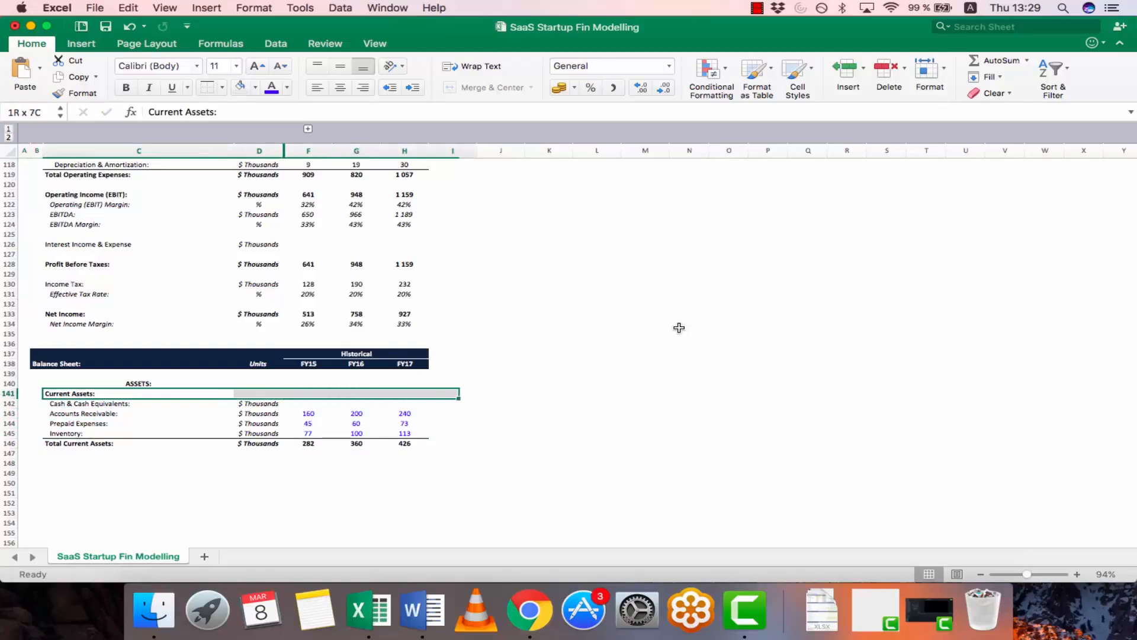
pyautogui.hotkey('shift', 'Right')
pyautogui.hotkey('shift', 'Down')
pyautogui.hotkey('shift', 'Left')
pyautogui.hotkey('shift', 'Down')
pyautogui.hotkey('shift', 'Down')
pyautogui.hotkey('shift', 'Down')
pyautogui.hotkey('shift', 'Down')
pyautogui.press('super+c')
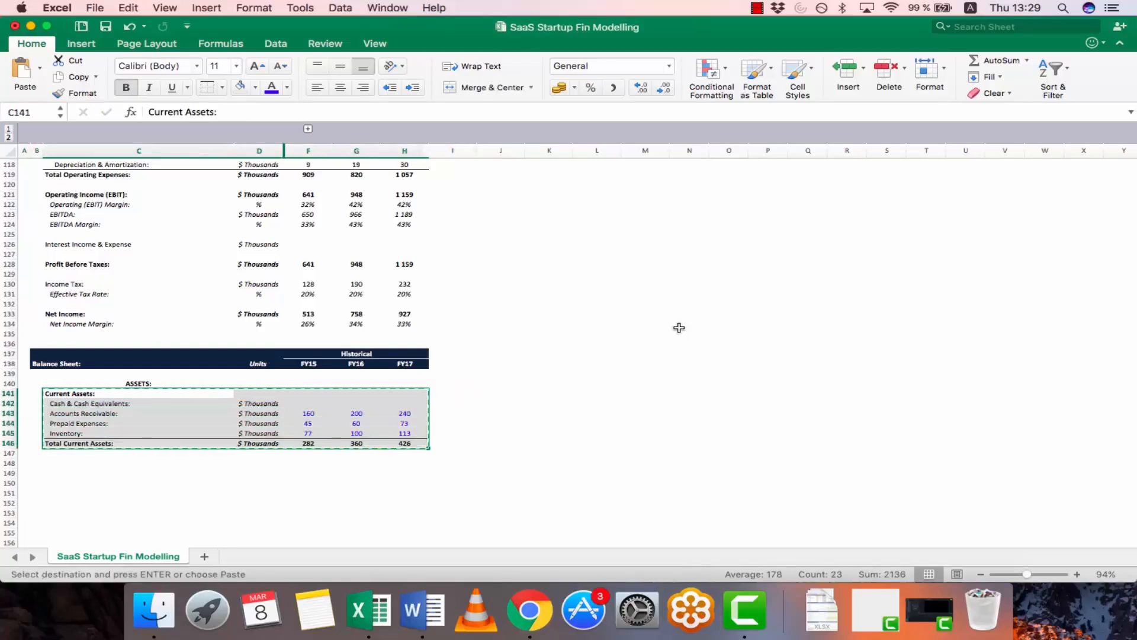
pyautogui.press('Down')
pyautogui.press('Down')
pyautogui.press('Down')
pyautogui.press('Down')
pyautogui.press('Down')
pyautogui.press('Down')
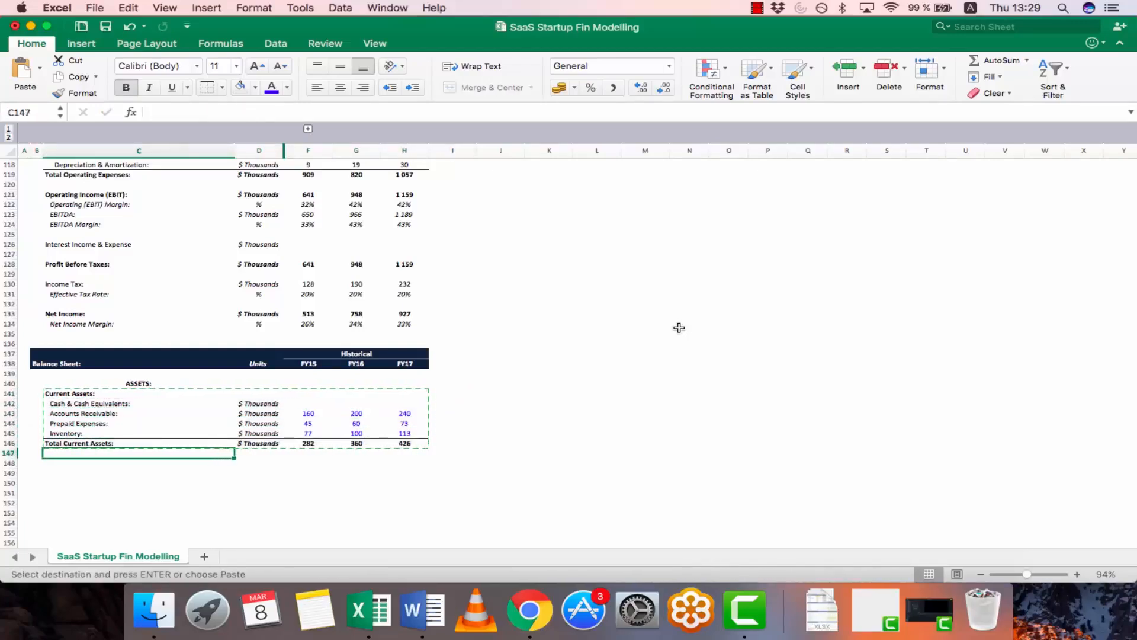
# Copy the "Current Assets:" heading from C141 to C148
pyautogui.press('Up')
pyautogui.press('Up')
pyautogui.press('Up')
pyautogui.press('Up')
pyautogui.press('Up')
pyautogui.press('Up')
pyautogui.press('super+c')
pyautogui.press('Down')
pyautogui.press('Down')
pyautogui.press('Down')
pyautogui.press('Down')
pyautogui.press('Down')
pyautogui.press('Down')
pyautogui.press('Down')
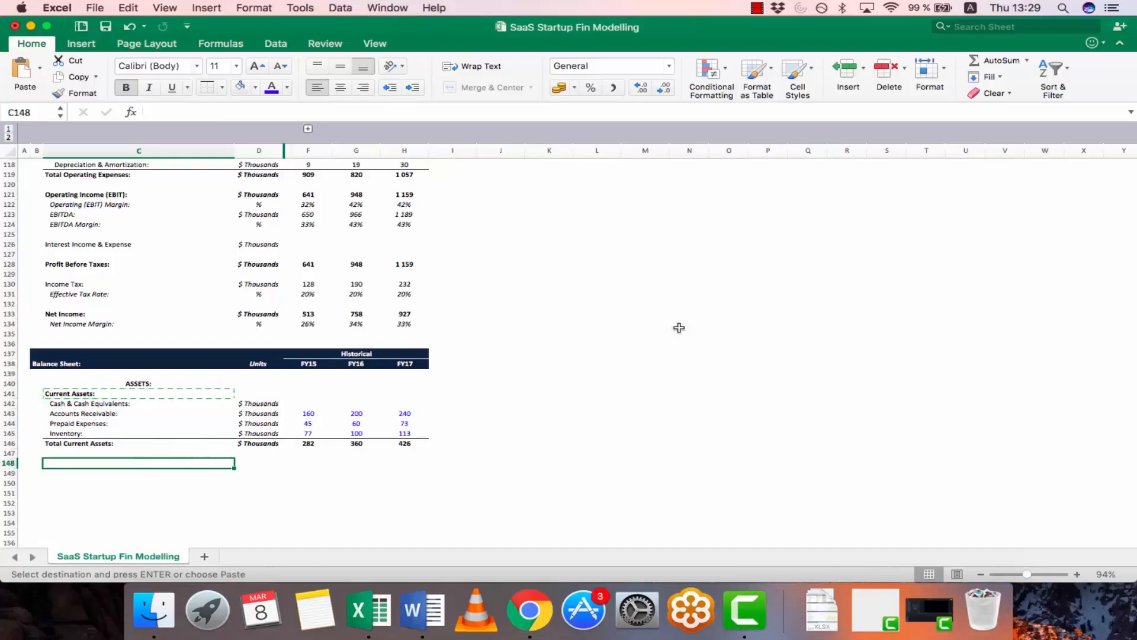
pyautogui.write('Current Assets:')
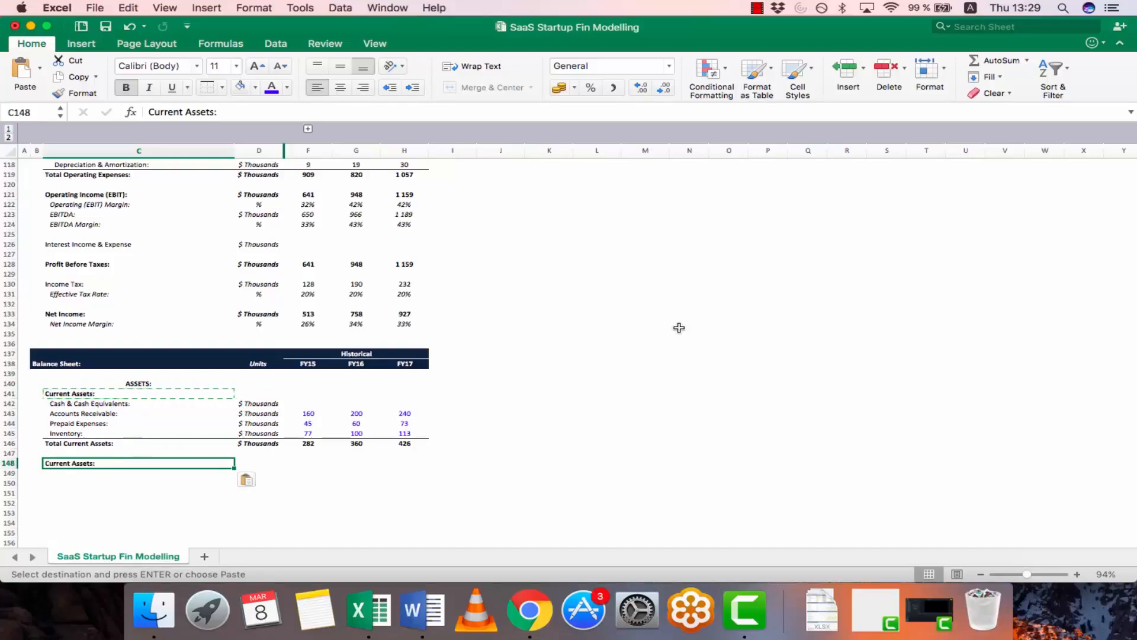
# Change the copied heading in C148 to "Non-Current Assets:"
pyautogui.press('Left')
pyautogui.press('Left')
pyautogui.press('Left')
pyautogui.press('Left')
pyautogui.press('Left')
pyautogui.press('Left')
pyautogui.press('Left')
pyautogui.press('Left')
pyautogui.press('Left')
pyautogui.press('Left')
pyautogui.press('Left')
pyautogui.press('Left')
pyautogui.press('Left')
pyautogui.press('Left')
pyautogui.press('Left')
pyautogui.write('Non-')
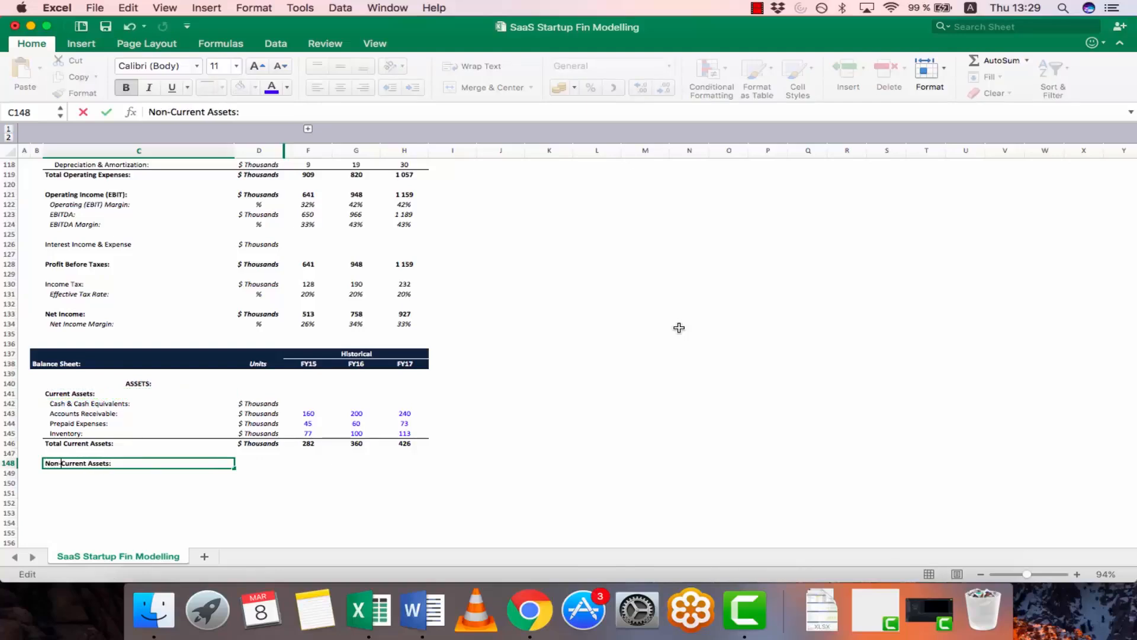
pyautogui.press('Return')
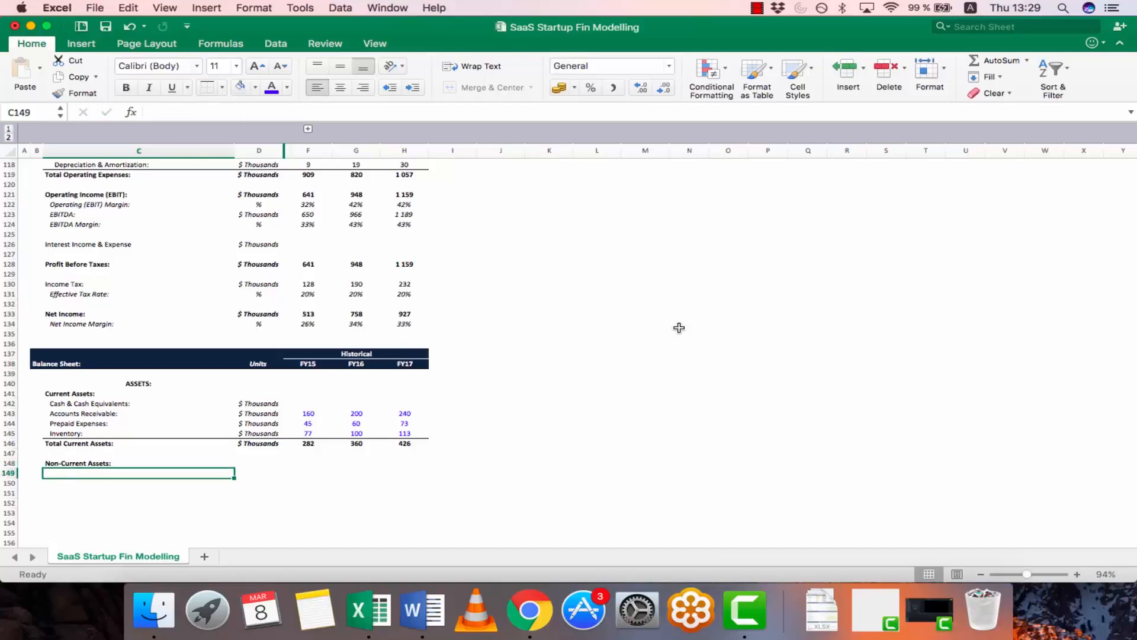
# Enter the labels "Property, Plants & Equipment, Net" in C149 and "Long Term Investments:" in C150
pyautogui.write('P')
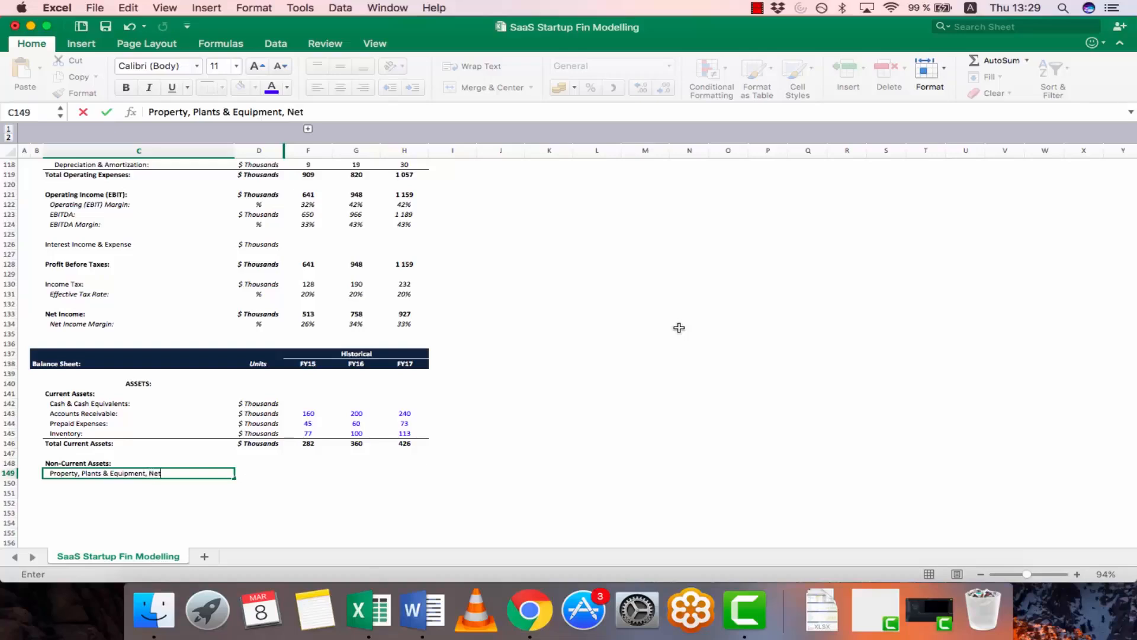
pyautogui.press('Return')
pyautogui.write('Lon')
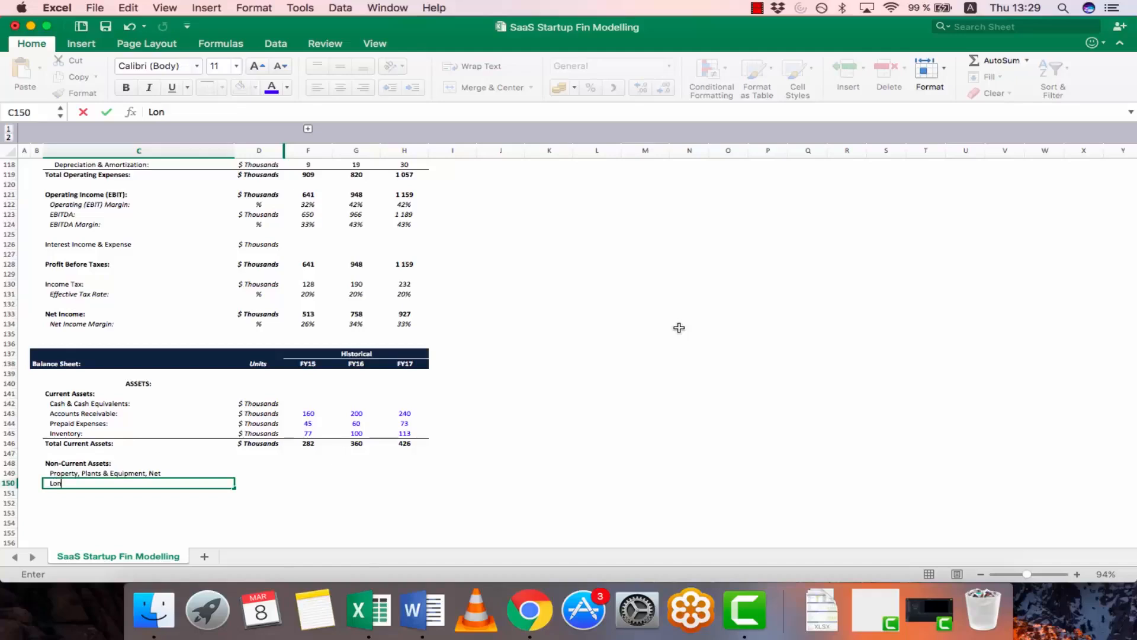
pyautogui.write('g Term Investments:')
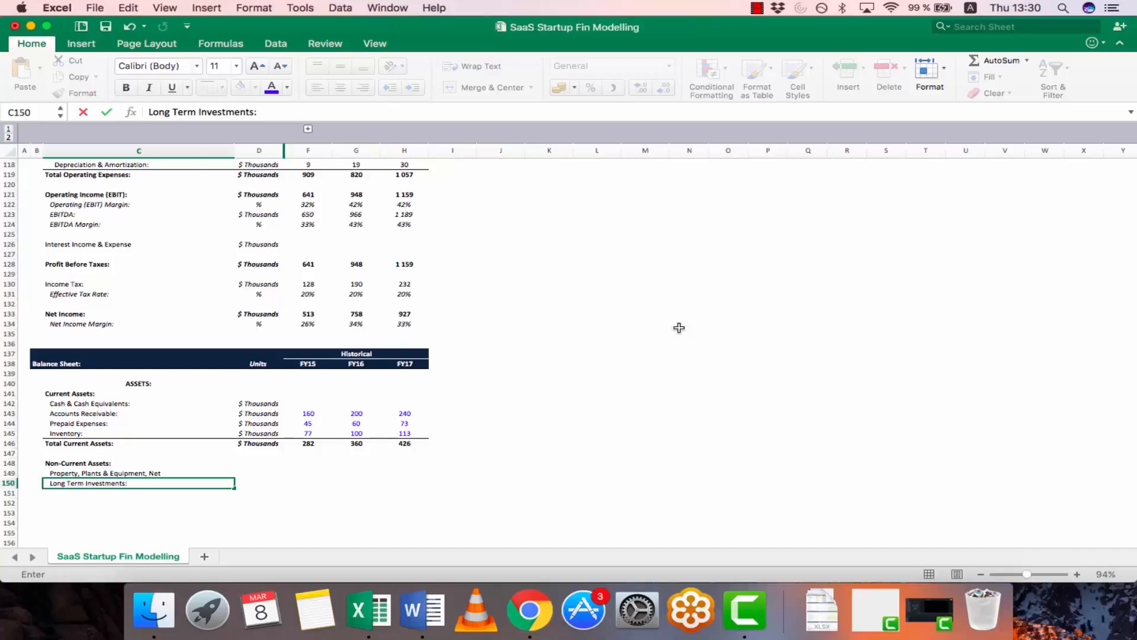
# Add a colon to the end of the label in C149 and enter "Other Non-Current Assets:" in C151
pyautogui.press('Up')
pyautogui.press('F2')
pyautogui.write(':')
pyautogui.press('Return')
pyautogui.press('Down')
pyautogui.write('Other Non-Current Assets')
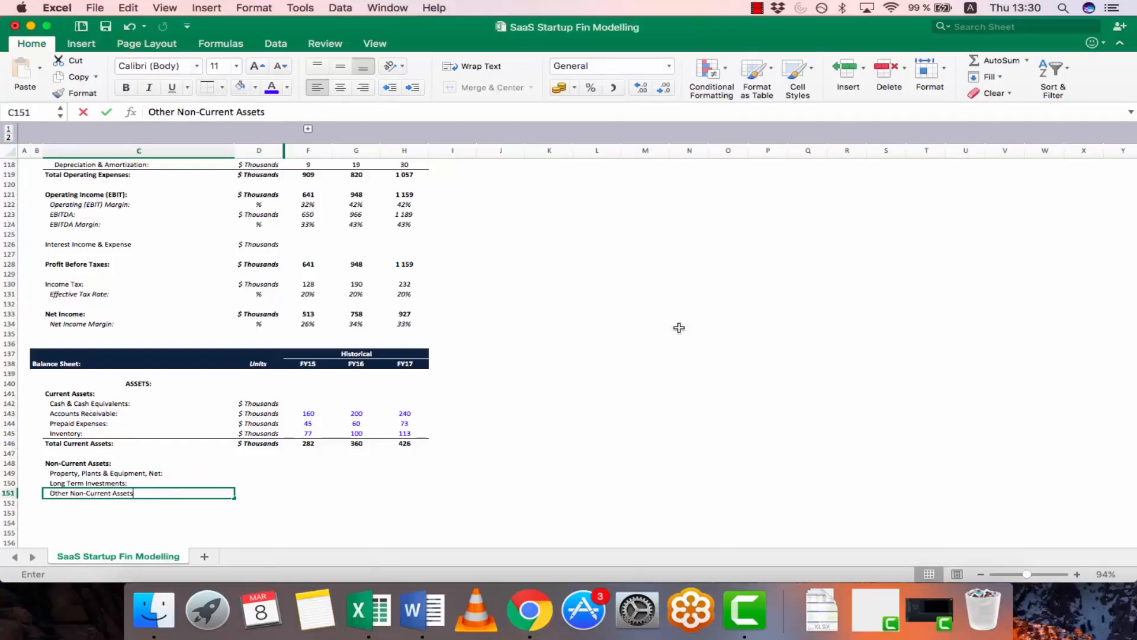
pyautogui.write(':')
pyautogui.press('Return')
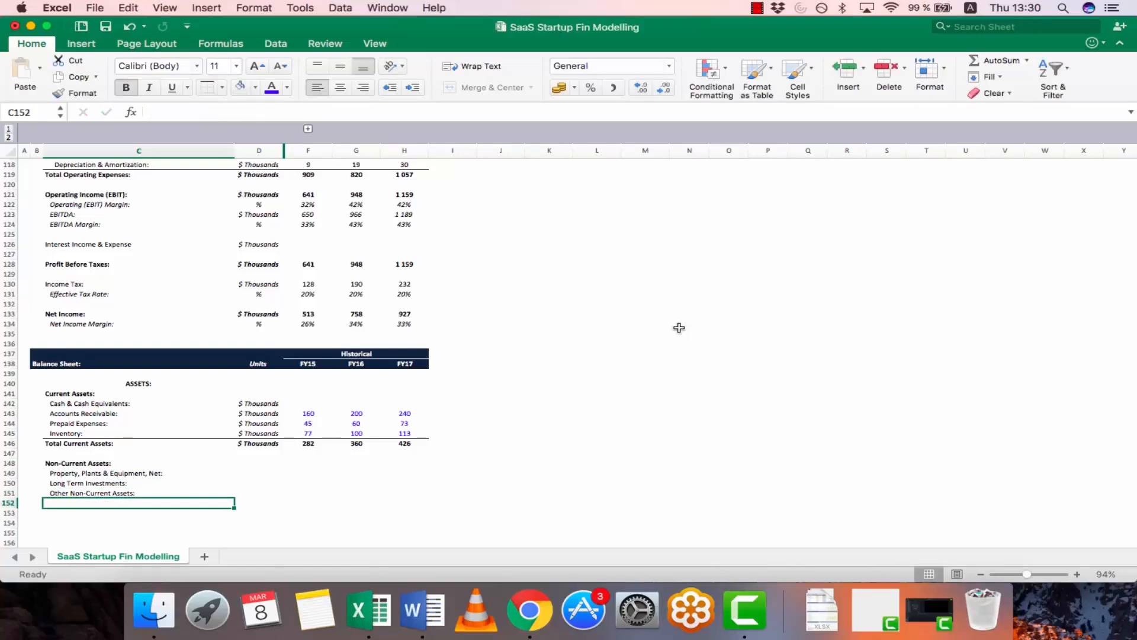
# Enter the label "Total Non-Current Assets:" in C152
pyautogui.write('Total Non-Current')
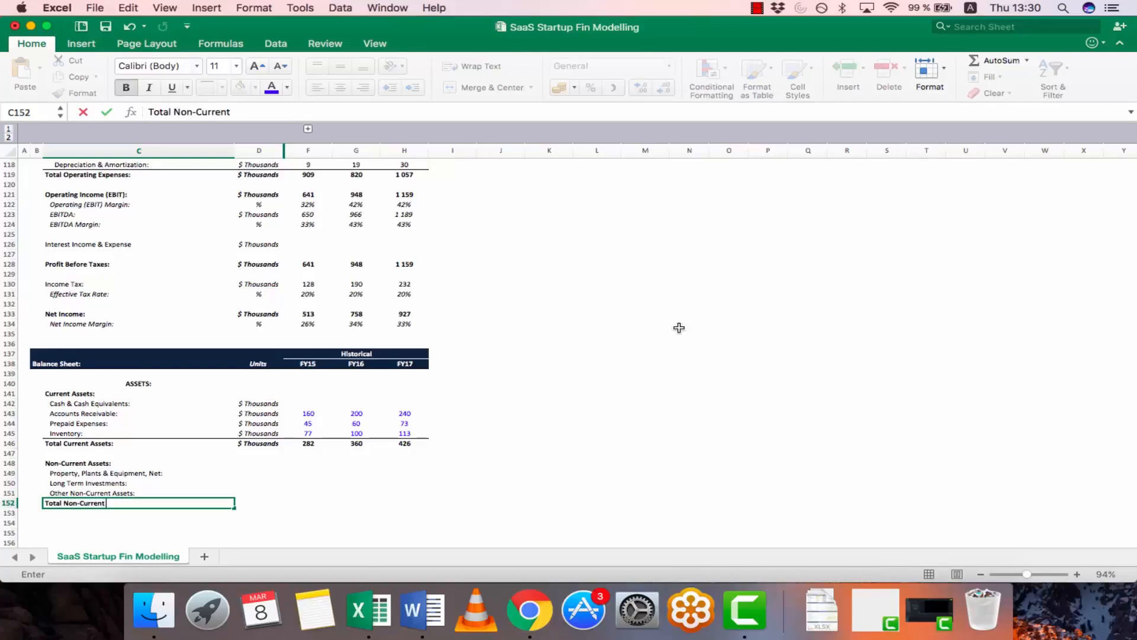
pyautogui.write('sset')
pyautogui.press('Up')
# Copy the Total Current Assets row, C146:H146, and select C152 as the paste destination
pyautogui.press('Up')
pyautogui.press('Up')
pyautogui.press('Up')
pyautogui.press('Up')
pyautogui.press('Up')
pyautogui.hotkey('shift', 'Right')
pyautogui.hotkey('shift', 'Right')
pyautogui.hotkey('shift', 'Right')
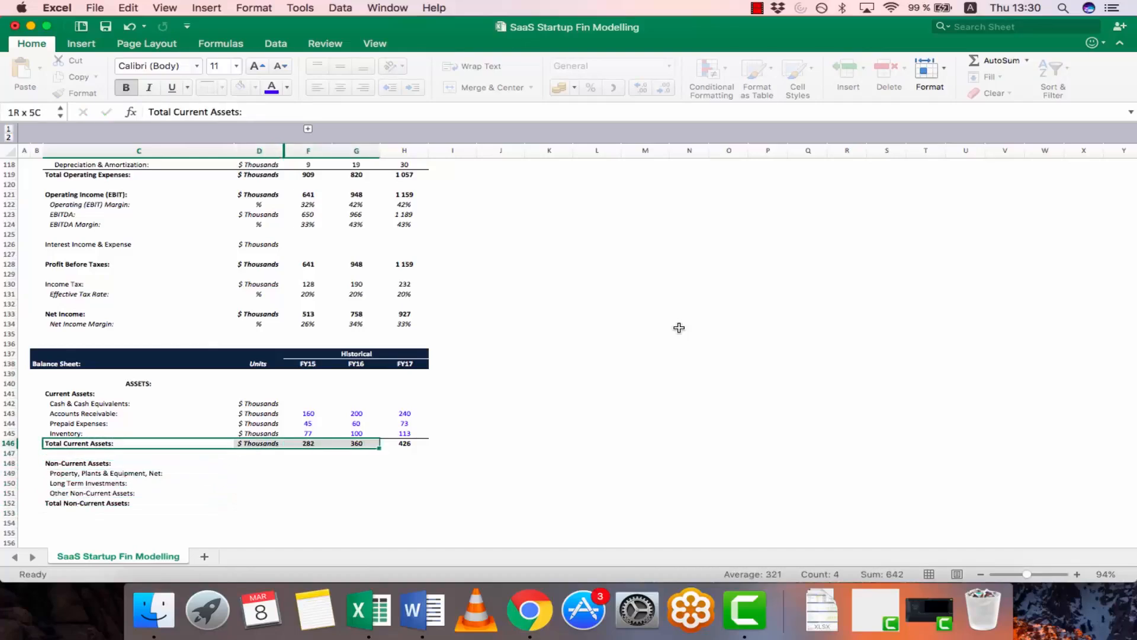
pyautogui.hotkey('shift', 'Right')
pyautogui.press('super+c')
pyautogui.press('Down')
pyautogui.press('Down')
pyautogui.press('Down')
pyautogui.press('Down')
pyautogui.press('Down')
pyautogui.press('Down')
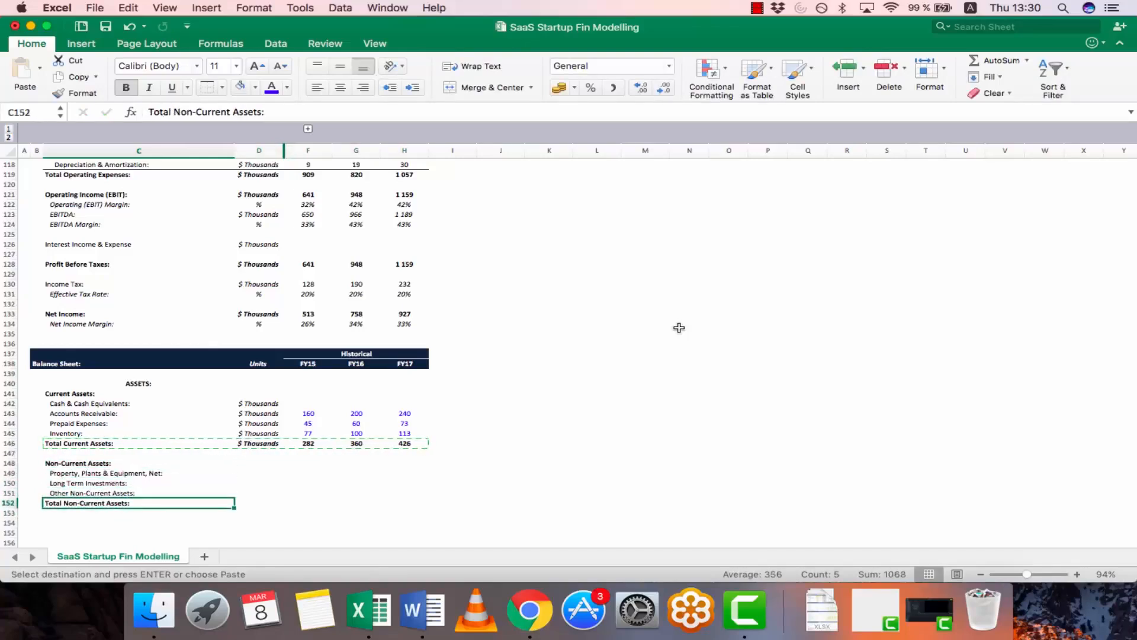
# Apply the Total Current Assets row's formatting to the Total Non-Current Assets row, from the label through FY17
pyautogui.hotkey('shift', 'Right')
pyautogui.hotkey('shift', 'Right')
pyautogui.hotkey('shift', 'Right')
pyautogui.hotkey('shift', 'Right')
pyautogui.press('ctrl+super+v')
pyautogui.press('Return')
pyautogui.press('Up')
pyautogui.press('Up')
pyautogui.press('Escape')
# Copy the "$ Thousands" unit from Prepaid Expenses into the unit cells of all non-current asset rows, D149:D152
pyautogui.press('Up')
pyautogui.press('Right')
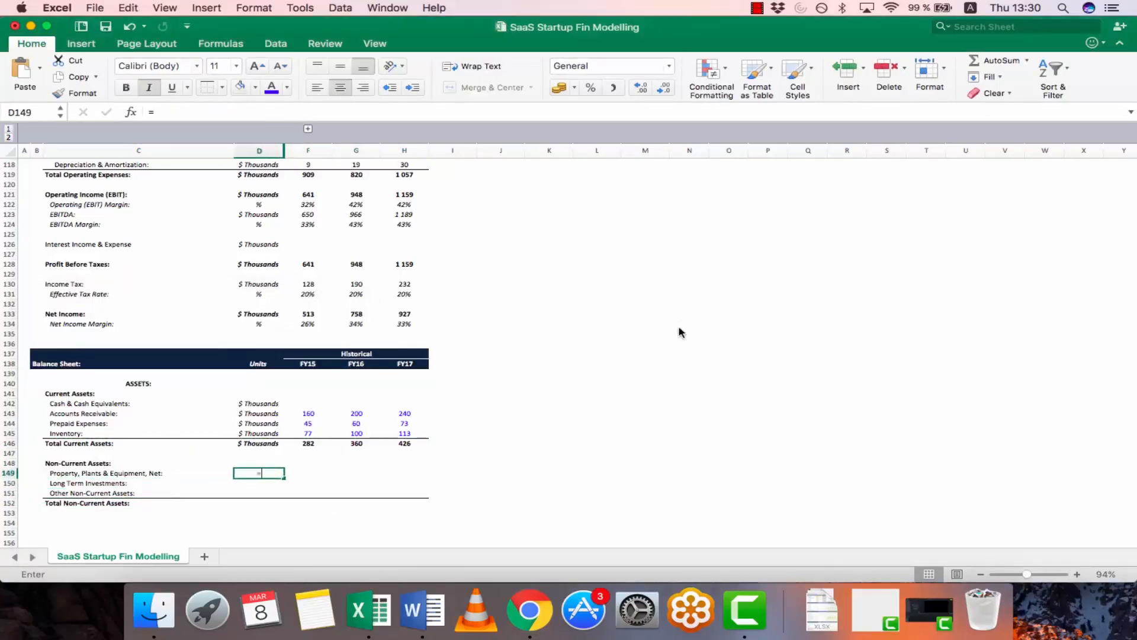
pyautogui.press('Up')
pyautogui.press('Up')
pyautogui.press('Up')
pyautogui.press('Up')
pyautogui.press('Up')
pyautogui.press('super+c')
pyautogui.press('Down')
pyautogui.press('Down')
pyautogui.press('Down')
pyautogui.hotkey('shift', 'Down')
pyautogui.hotkey('shift', 'Down')
pyautogui.hotkey('shift', 'Down')
pyautogui.hotkey('shift', 'Down')
pyautogui.hotkey('shift', 'Up')
pyautogui.hotkey('shift', 'Up')
pyautogui.hotkey('shift', 'Up')
pyautogui.hotkey('shift', 'Up')
pyautogui.press('Down')
pyautogui.press('Down')
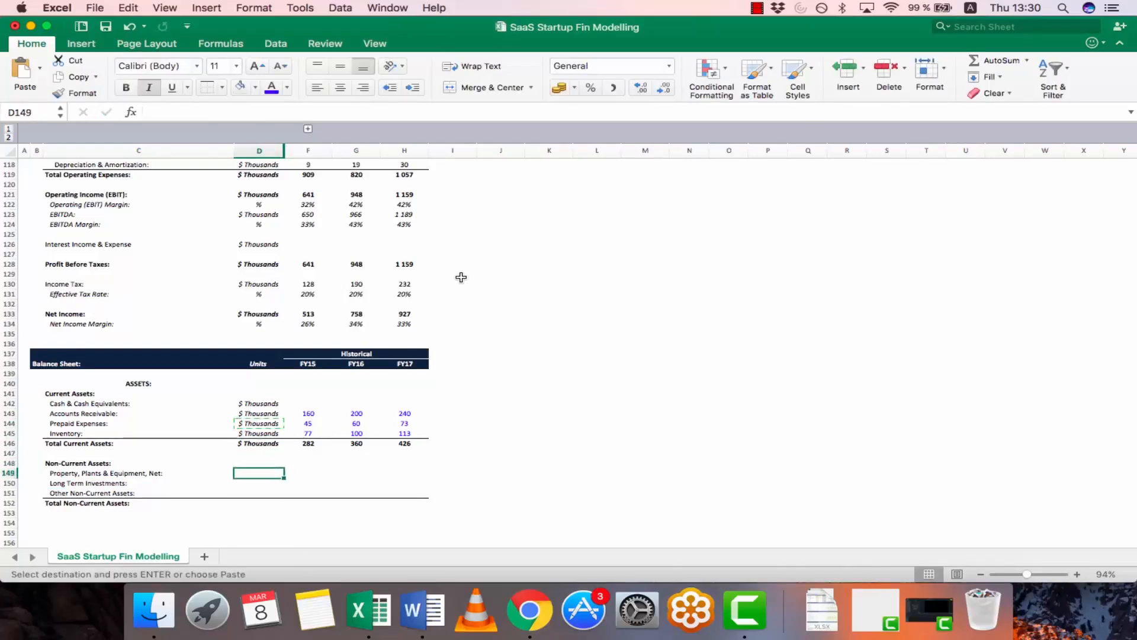
pyautogui.hotkey('shift', 'Down')
pyautogui.hotkey('shift', 'Down')
pyautogui.hotkey('shift', 'Down')
pyautogui.hotkey('shift', 'Down')
pyautogui.hotkey('shift', 'Up')
pyautogui.press('super+v')
pyautogui.press('Down')
pyautogui.press('Down')
pyautogui.press('Down')
pyautogui.press('Escape')
pyautogui.press('Right')
pyautogui.press('super+c')
pyautogui.press('Left')
pyautogui.press('Escape')
pyautogui.press('Left')
pyautogui.press('Up')
pyautogui.press('Down')
pyautogui.hotkey('shift', 'Right')
pyautogui.hotkey('shift', 'Right')
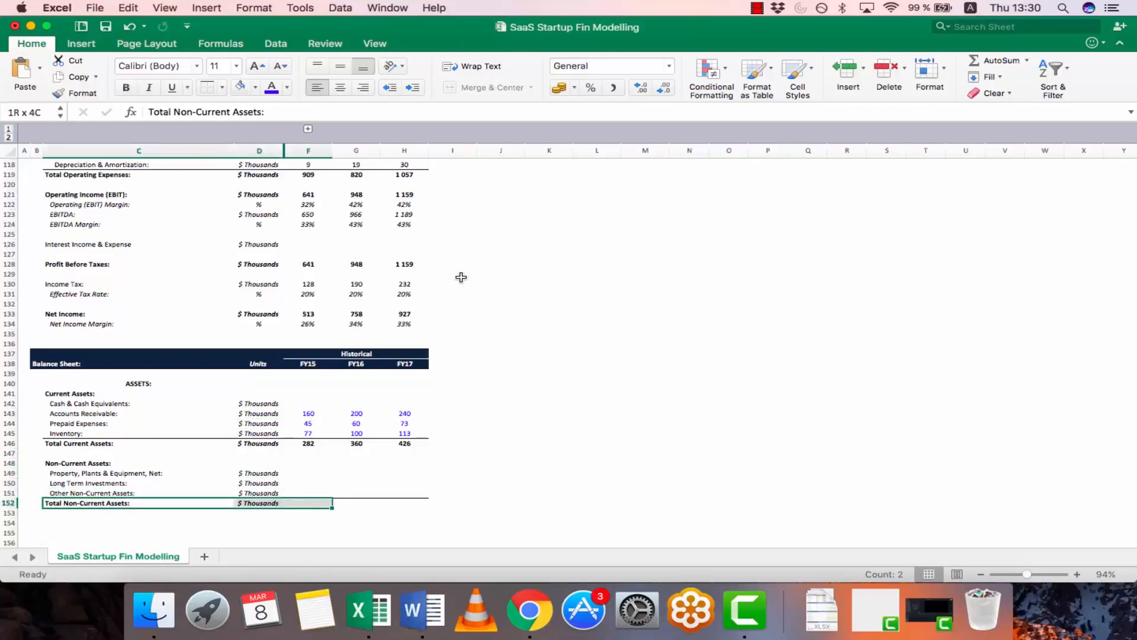
pyautogui.hotkey('shift', 'Left')
pyautogui.hotkey('shift', 'Left')
pyautogui.press('Right')
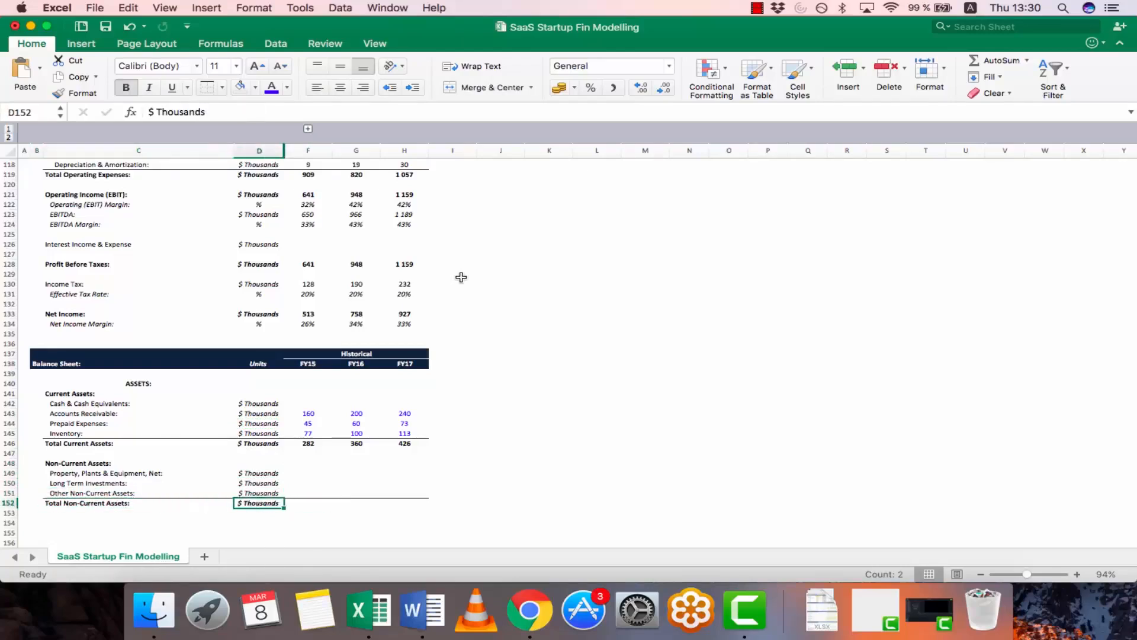
# Apply the Total Non-Current Assets label's formatting to its unit cell in D152
pyautogui.press('Left')
pyautogui.press('super+c')
pyautogui.press('Right')
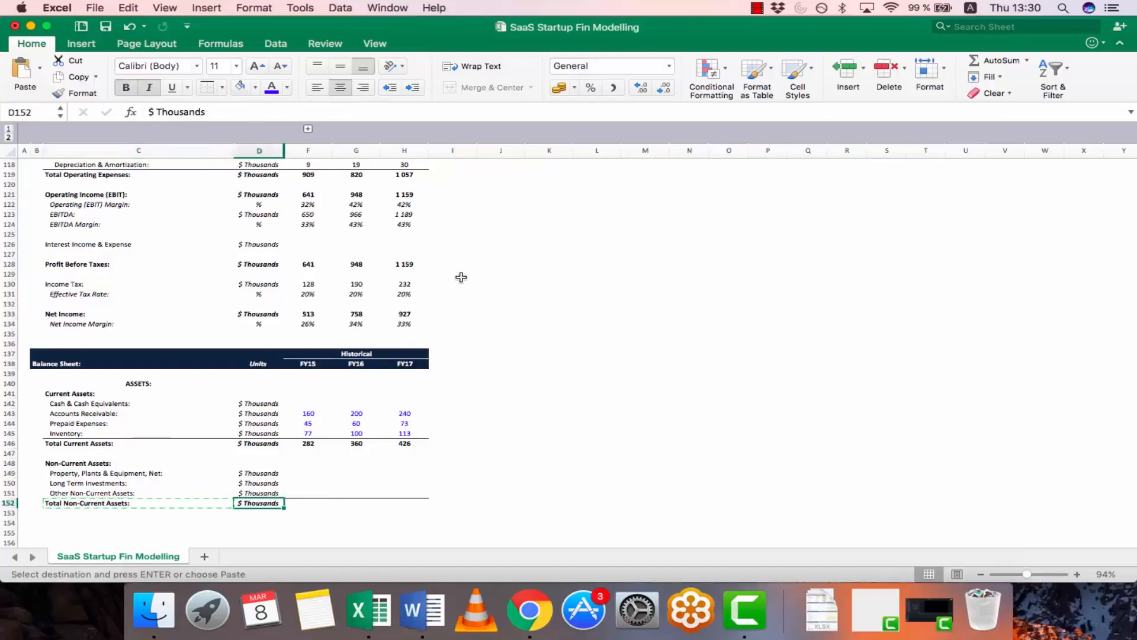
pyautogui.press('ctrl+super+v')
pyautogui.press('Return')
pyautogui.press('Up')
pyautogui.press('Up')
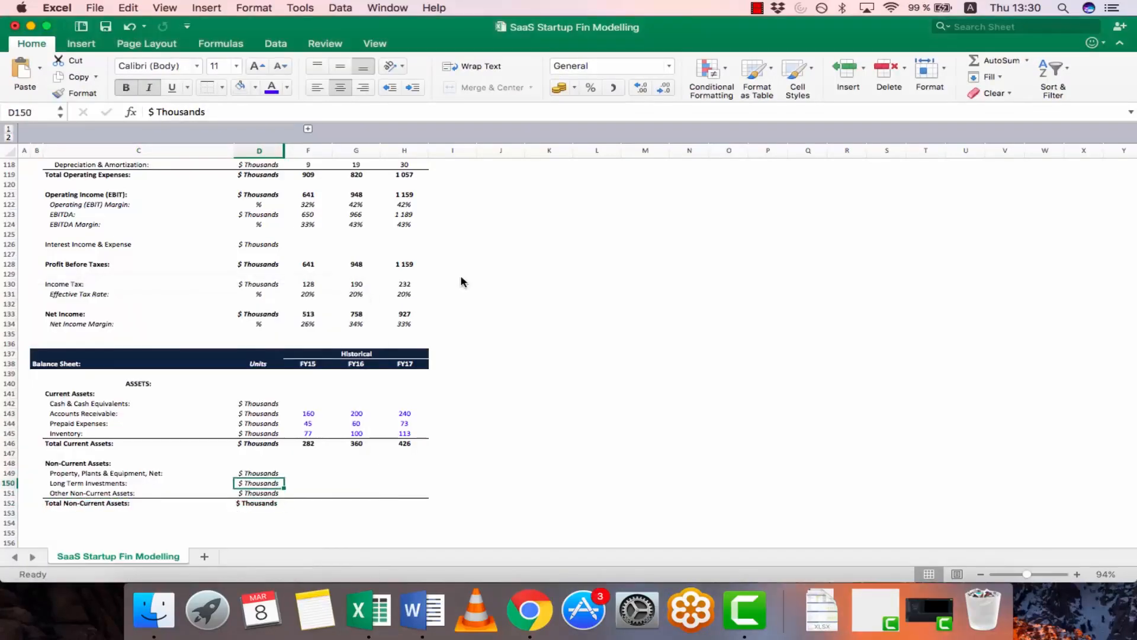
# Copy the Property, Plants & Equipment unit cell onto the Long Term Investments unit cell
pyautogui.press('Right')
pyautogui.press('Down')
pyautogui.press('Left')
pyautogui.press('Up')
pyautogui.press('Up')
pyautogui.press('Up')
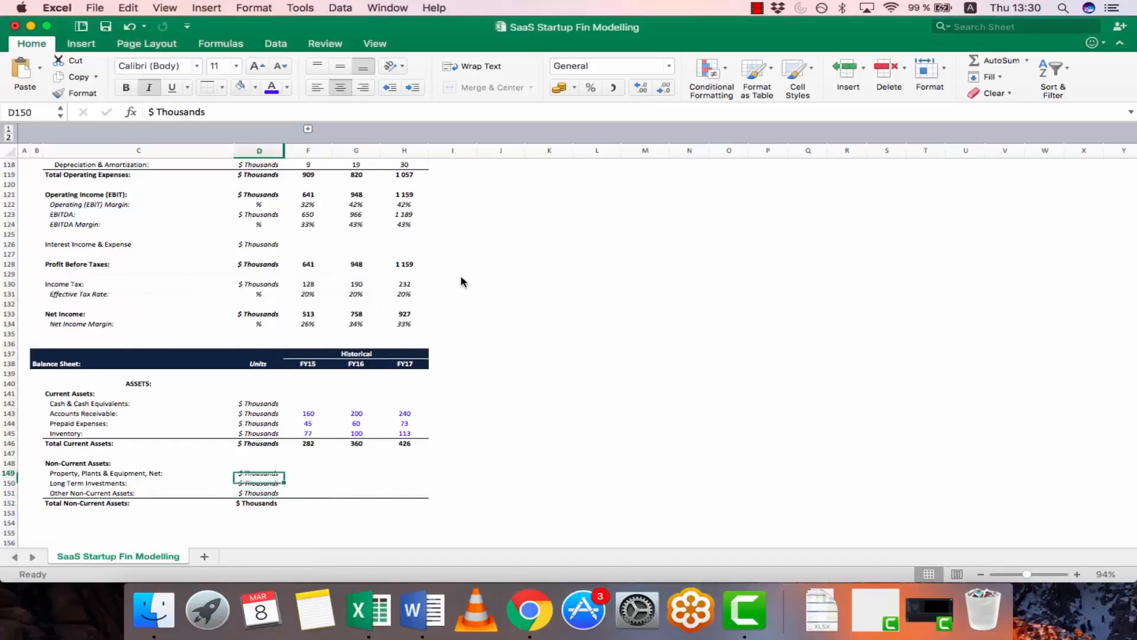
pyautogui.press('Down')
pyautogui.press('super+c')
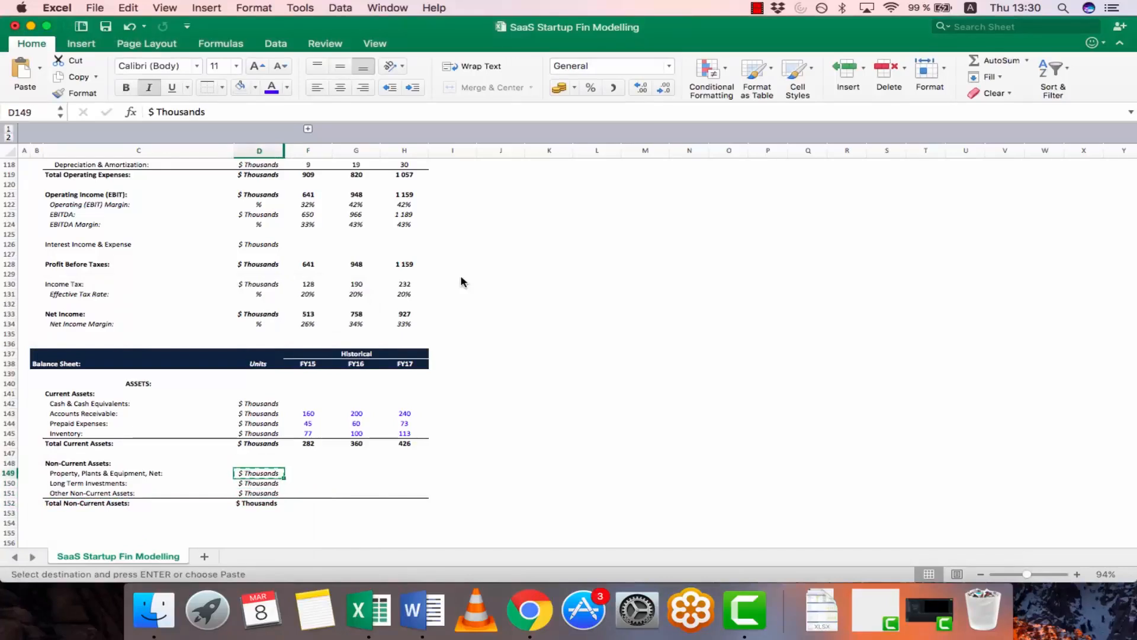
pyautogui.hotkey('shift', 'Down')
pyautogui.press('super+v')
pyautogui.press('Escape')
# Link FY15 Property, Plants & Equipment, Net to the FY15 Total Existing Net PP&E with the formula =F79
pyautogui.press('Right')
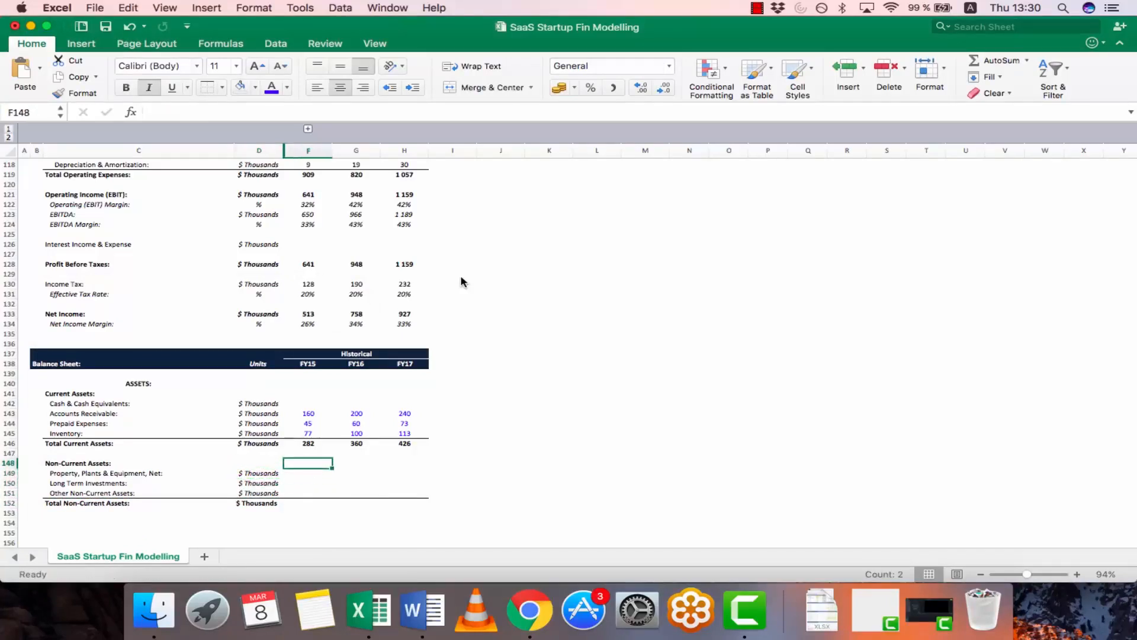
pyautogui.press('Right')
pyautogui.press('Left')
pyautogui.write('=')
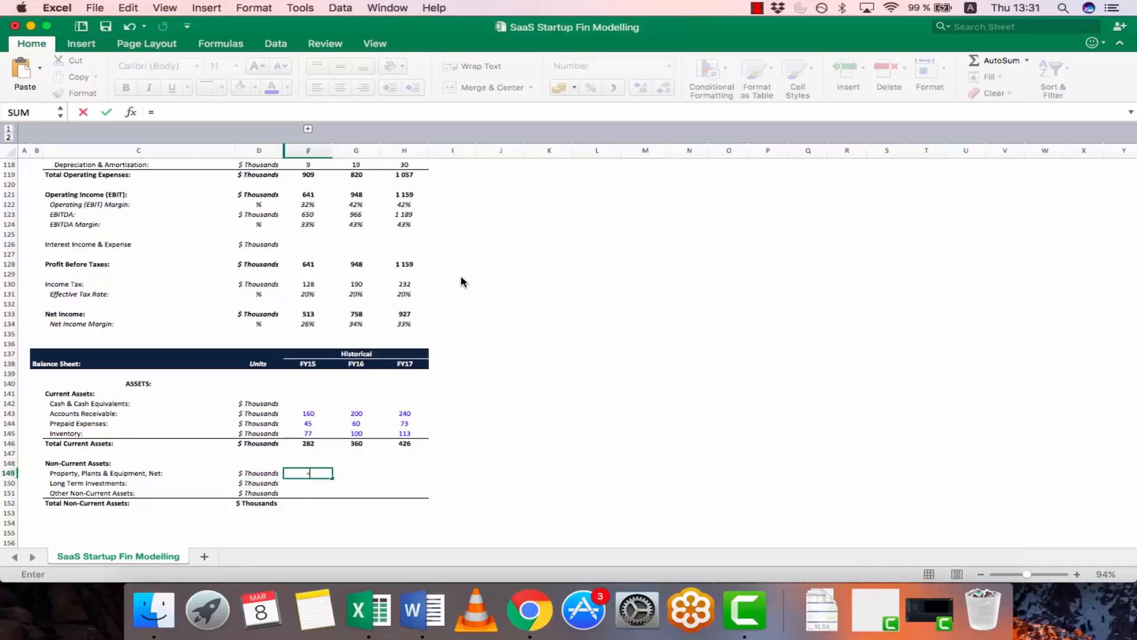
pyautogui.scroll(10, 463, 282)
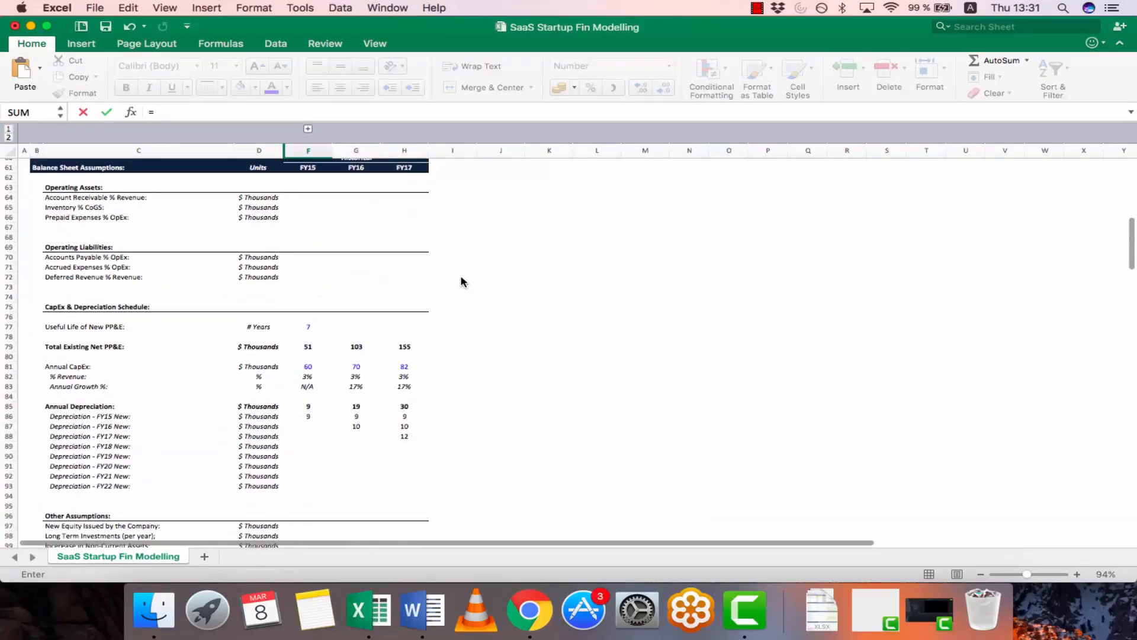
pyautogui.click(307, 345)
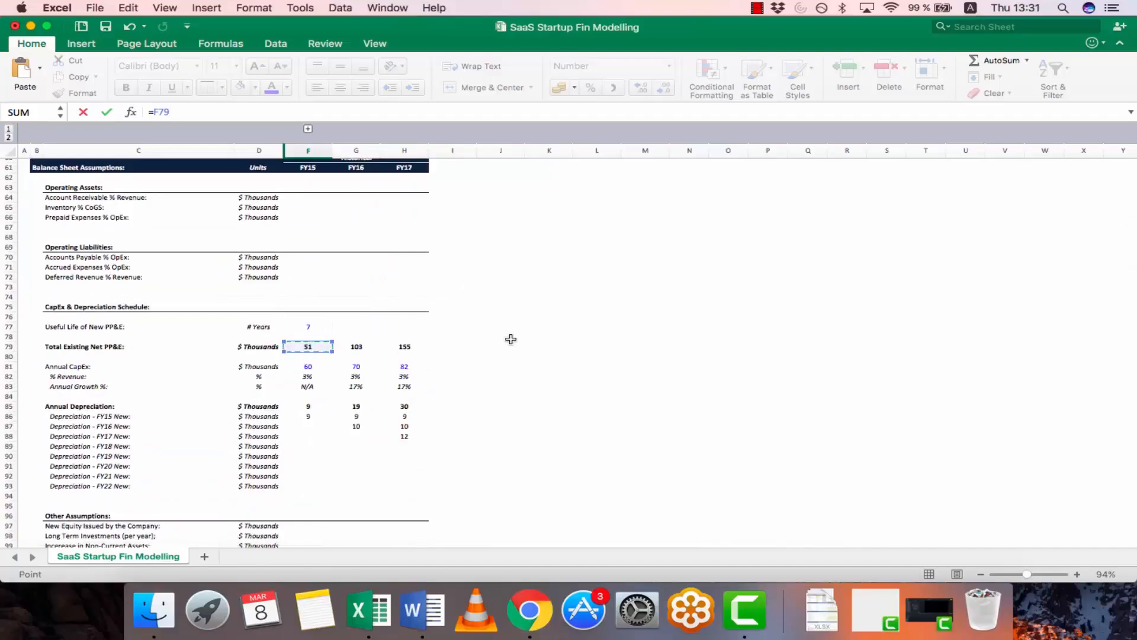
pyautogui.press('Return')
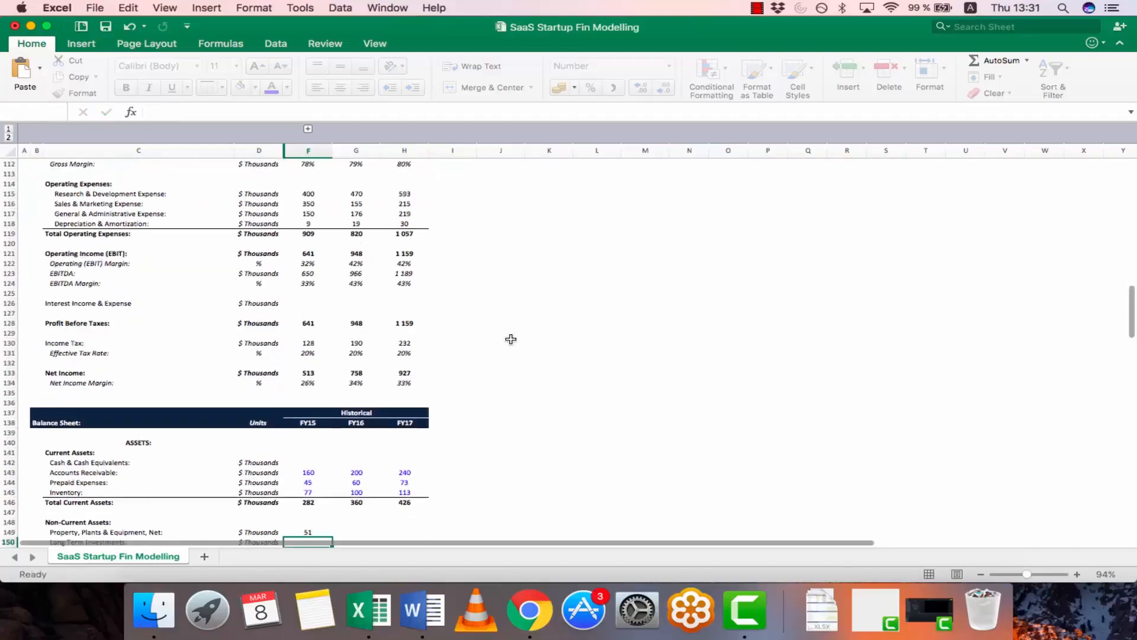
# Copy the FY15 Property, Plants & Equipment formula across FY16 and FY17 and check the copied reference
pyautogui.press('Up')
pyautogui.press('super+c')
pyautogui.hotkey('shift', 'Right')
pyautogui.hotkey('shift', 'Right')
pyautogui.press('super+v')
pyautogui.press('Escape')
pyautogui.press('Left')
pyautogui.press('Right')
pyautogui.press('Right')
pyautogui.press('Right')
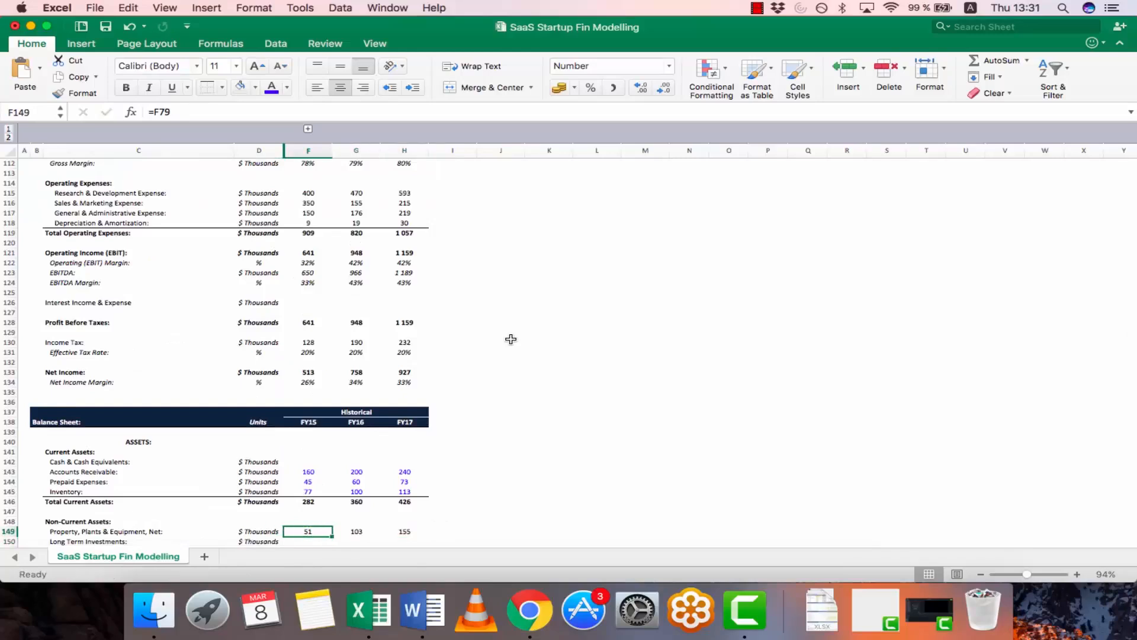
pyautogui.press('F2')
pyautogui.press('Return')
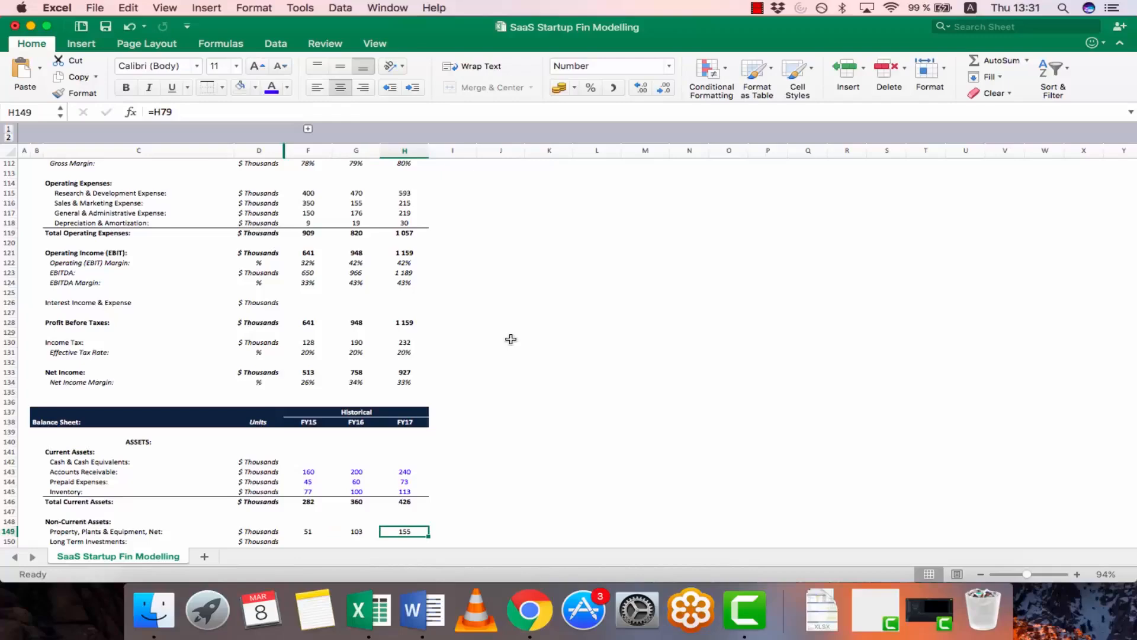
# Enter 0 for Long Term Investments in FY15, FY16 and FY17
pyautogui.press('Left')
pyautogui.press('Down')
pyautogui.press('Down')
pyautogui.press('Down')
pyautogui.press('Down')
pyautogui.press('Down')
pyautogui.press('Down')
pyautogui.press('Down')
pyautogui.press('Up')
pyautogui.press('Up')
pyautogui.press('Up')
pyautogui.press('Up')
pyautogui.press('Up')
pyautogui.press('Up')
pyautogui.press('Left')
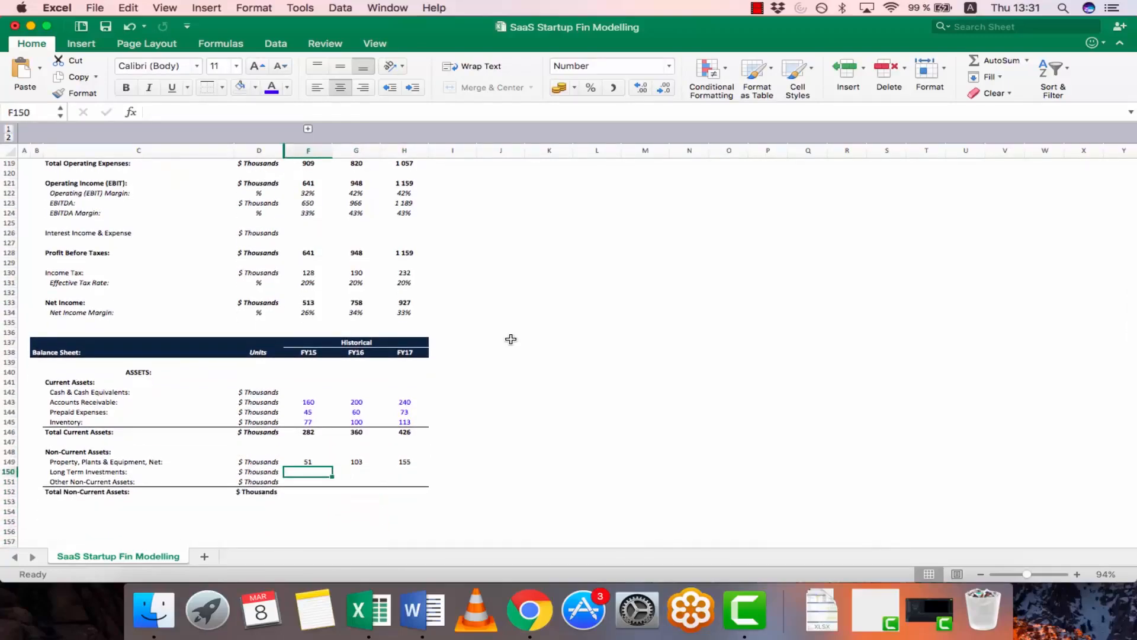
pyautogui.write('0')
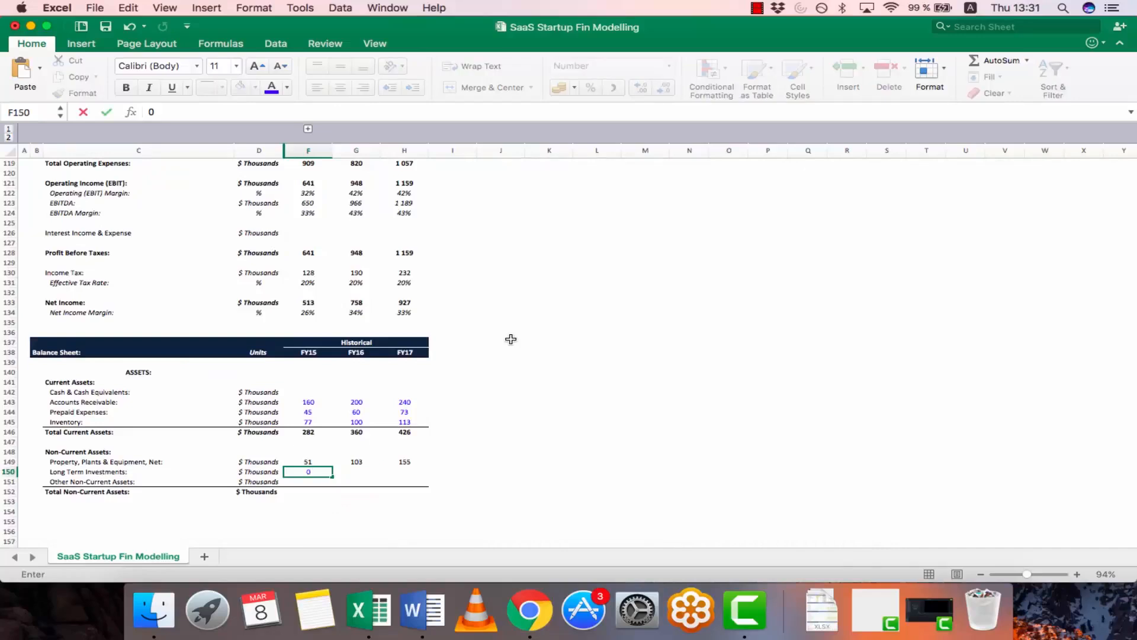
pyautogui.press('Tab')
pyautogui.write('0')
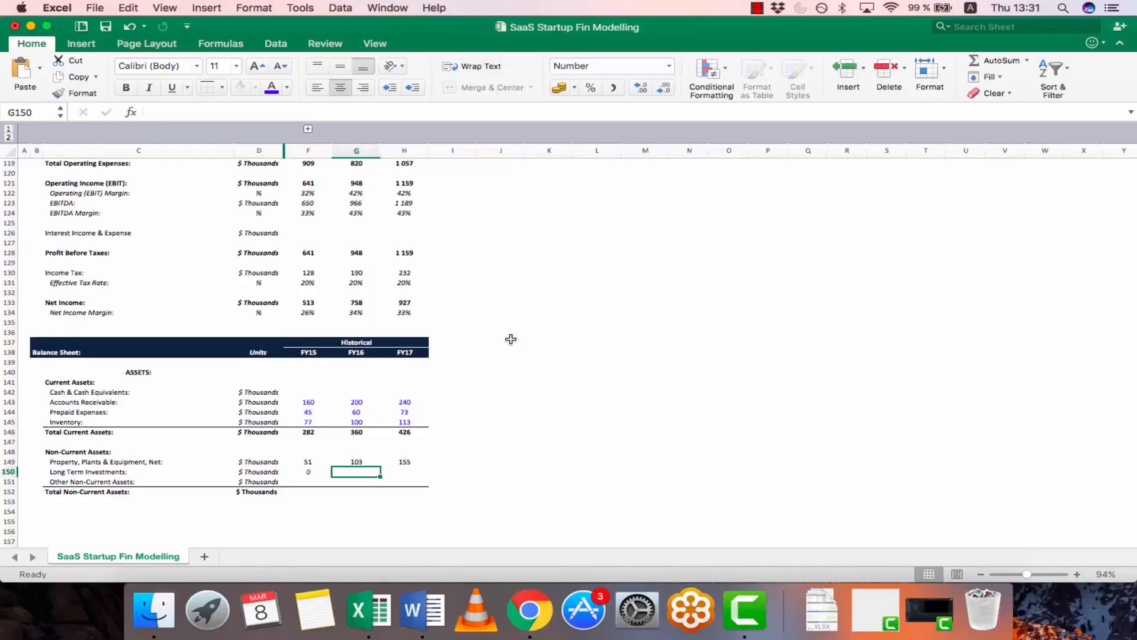
pyautogui.press('Tab')
pyautogui.write('0')
pyautogui.press('Tab')
pyautogui.press('Left')
# Enter Other Non-Current Assets as 1 for FY15, 2 for FY16 and 2 for FY17
pyautogui.press('Down')
pyautogui.press('Left')
pyautogui.press('Left')
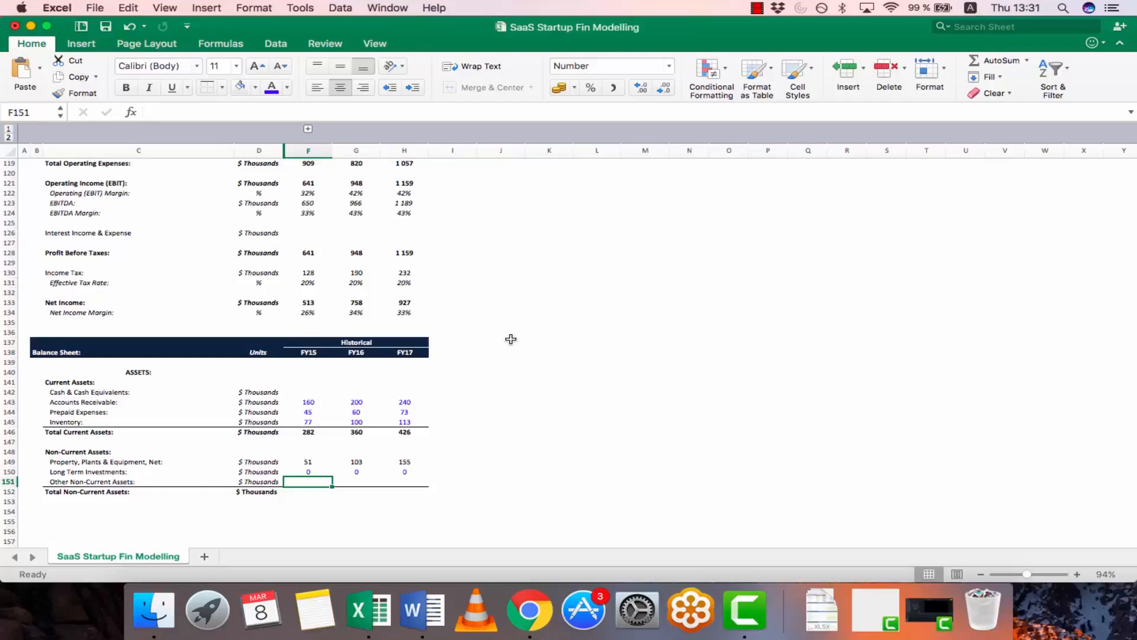
pyautogui.write('1')
pyautogui.press('Tab')
pyautogui.write('2')
pyautogui.press('Tab')
pyautogui.write('2')
pyautogui.press('Return')
# Calculate FY15 Total Non-Current Assets in F152 as the SUM of rows 149 to 151
pyautogui.write('=su')
pyautogui.press('Tab')
pyautogui.press('Down')
pyautogui.press('Up')
pyautogui.press('Up')
pyautogui.hotkey('shift', 'Up')
pyautogui.hotkey('shift', 'Up')
pyautogui.press('Return')
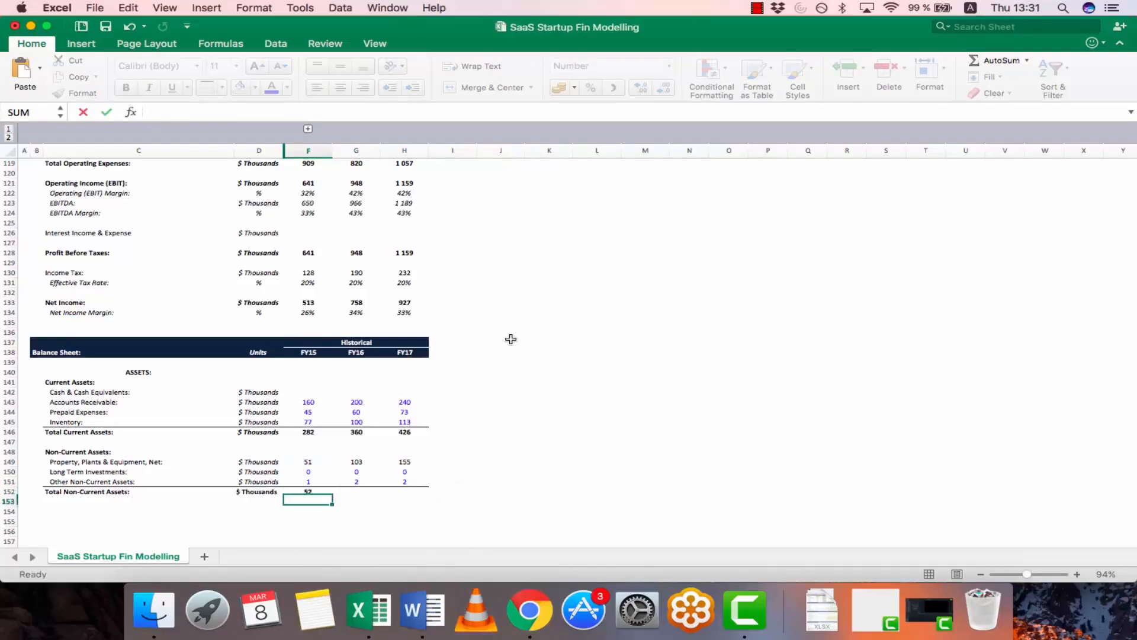
# Copy the FY15 Total Non-Current Assets formula across FY16 and FY17
pyautogui.press('Up')
pyautogui.press('super+c')
pyautogui.hotkey('shift', 'Right')
pyautogui.hotkey('shift', 'Right')
pyautogui.press('super+v')
pyautogui.press('Escape')
pyautogui.press('Right')
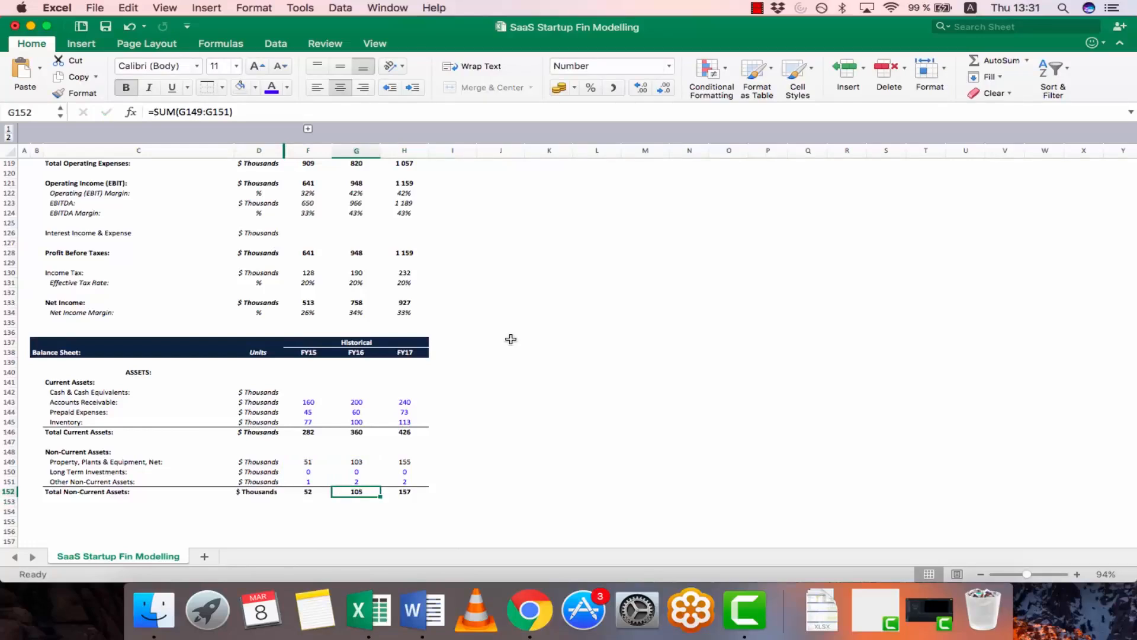
pyautogui.press('Right')
# Add the label "Total Assets:" in C154, two rows below Total Non-Current Assets
pyautogui.press('Down')
pyautogui.press('Left')
pyautogui.press('Left')
pyautogui.press('Left')
pyautogui.press('Left')
pyautogui.press('Left')
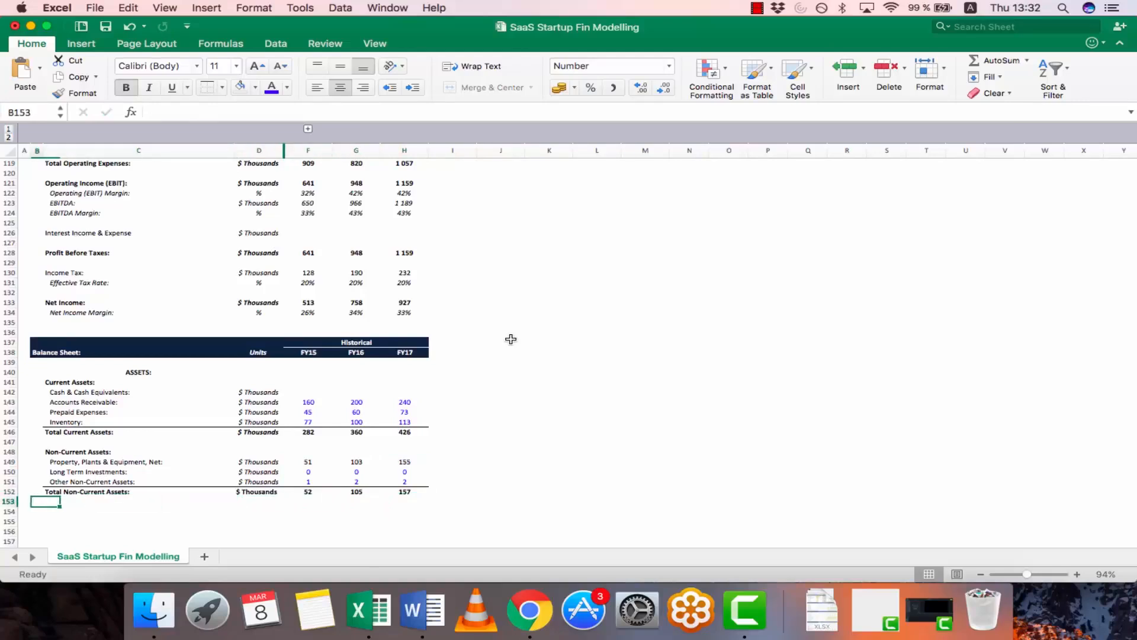
pyautogui.press('Down')
pyautogui.press('Right')
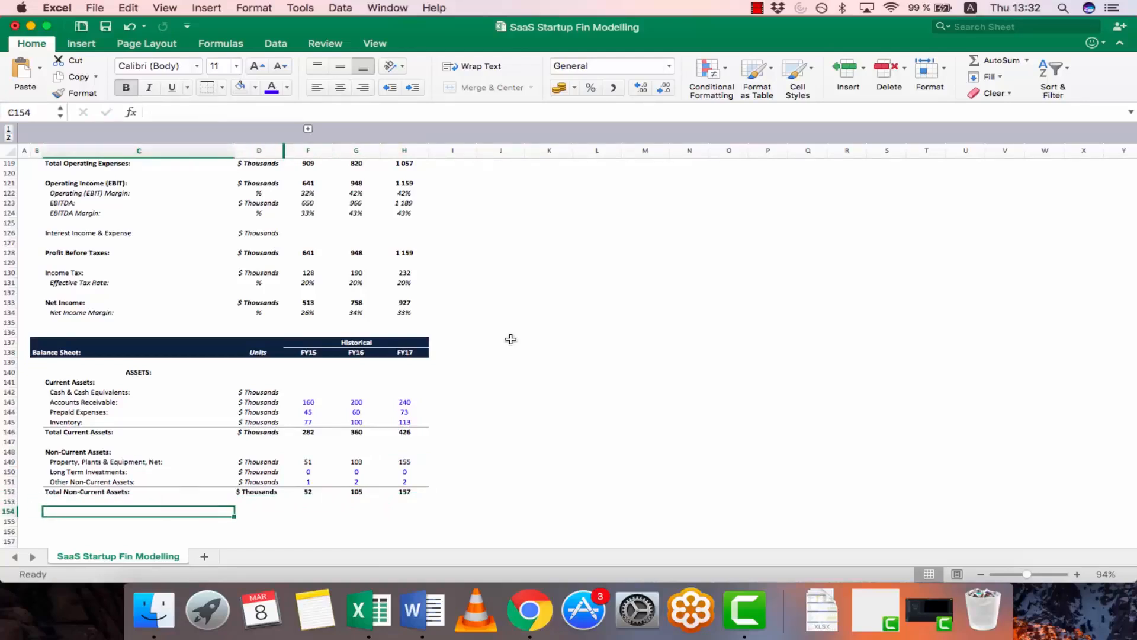
pyautogui.write('Total Assets')
pyautogui.press('Tab')
# Try to copy the unit label from the Total Non-Current Assets row to the Total Assets row, and undo the paste
pyautogui.press('Up')
pyautogui.press('Up')
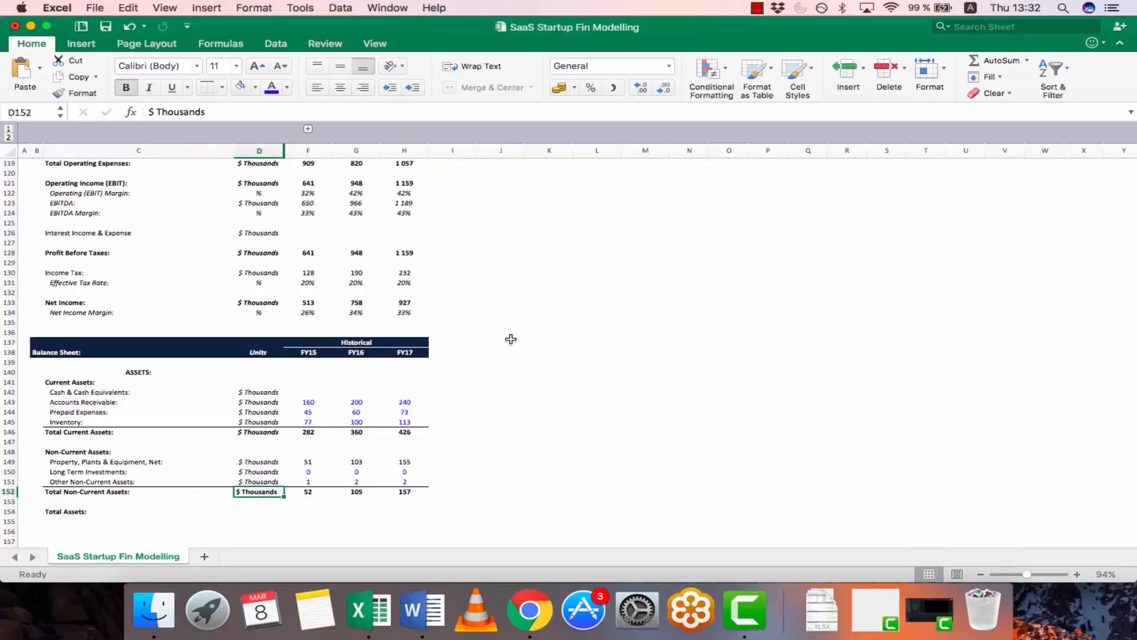
pyautogui.press('super+c')
pyautogui.press('Down')
pyautogui.press('Down')
pyautogui.press('super+v')
pyautogui.press('Up')
pyautogui.press('super+z')
# Copy the italic "$ Thousands" unit label from the non-current asset rows into D154 for Total Assets
pyautogui.press('Up')
pyautogui.press('Up')
pyautogui.press('Up')
pyautogui.press('Up')
pyautogui.press('super+c')
pyautogui.press('Down')
pyautogui.press('Down')
pyautogui.press('Down')
pyautogui.press('Down')
pyautogui.press('super+v')
pyautogui.press('Escape')
# Calculate FY15 Total Assets in F154 as =F152+F146, adding total non-current and total current assets
pyautogui.press('Right')
pyautogui.write('=')
pyautogui.press('Up')
pyautogui.press('Up')
pyautogui.write('+')
pyautogui.press('Up')
pyautogui.press('Up')
pyautogui.press('Up')
pyautogui.press('Up')
pyautogui.press('Up')
pyautogui.press('Up')
pyautogui.press('Up')
pyautogui.press('Up')
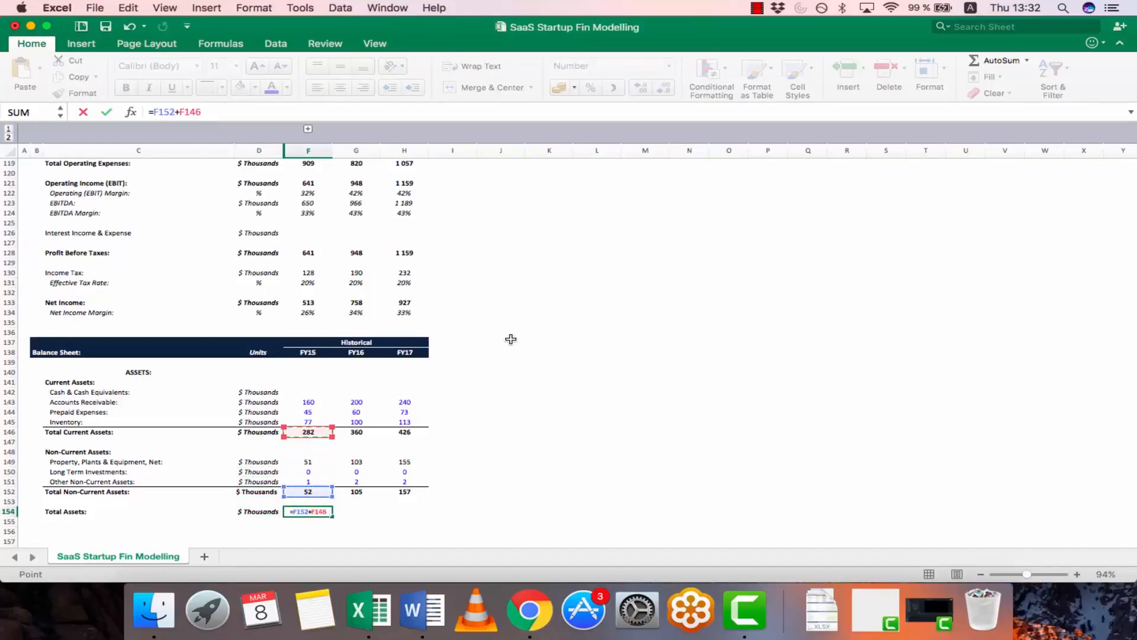
pyautogui.press('super+Return')
# Copy the FY15 Total Assets formula across FY16 and FY17
pyautogui.press('super+c')
pyautogui.hotkey('shift', 'Right')
pyautogui.hotkey('shift', 'Right')
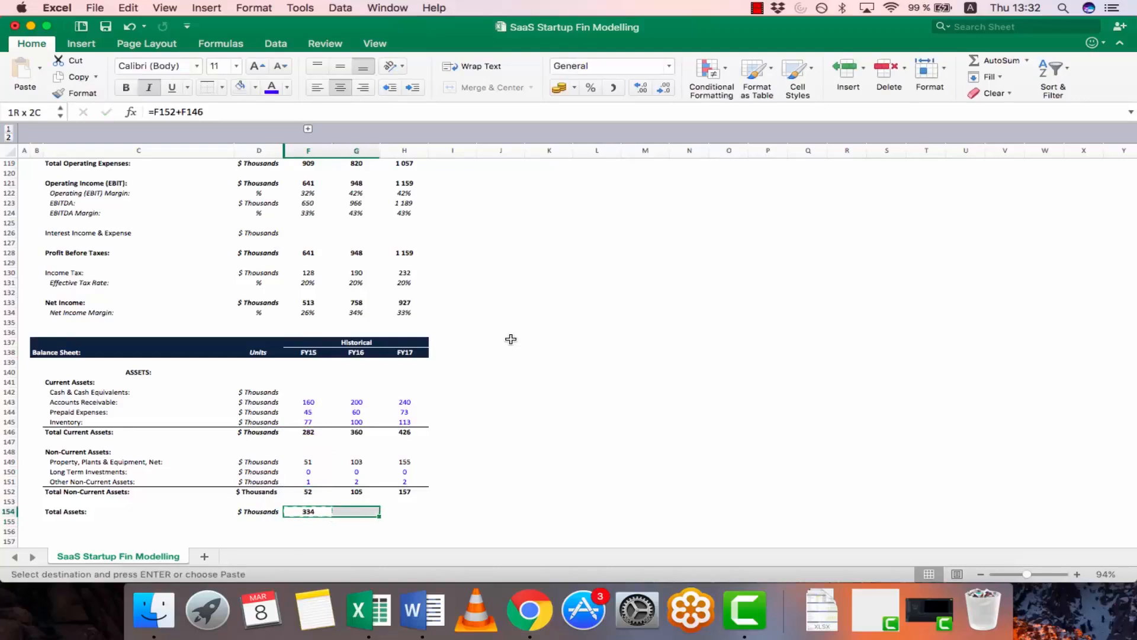
pyautogui.press('Return')
# Copy the centred "ASSETS:" heading cell from C140 to C156, two rows below Total Assets
pyautogui.press('Down')
pyautogui.press('Down')
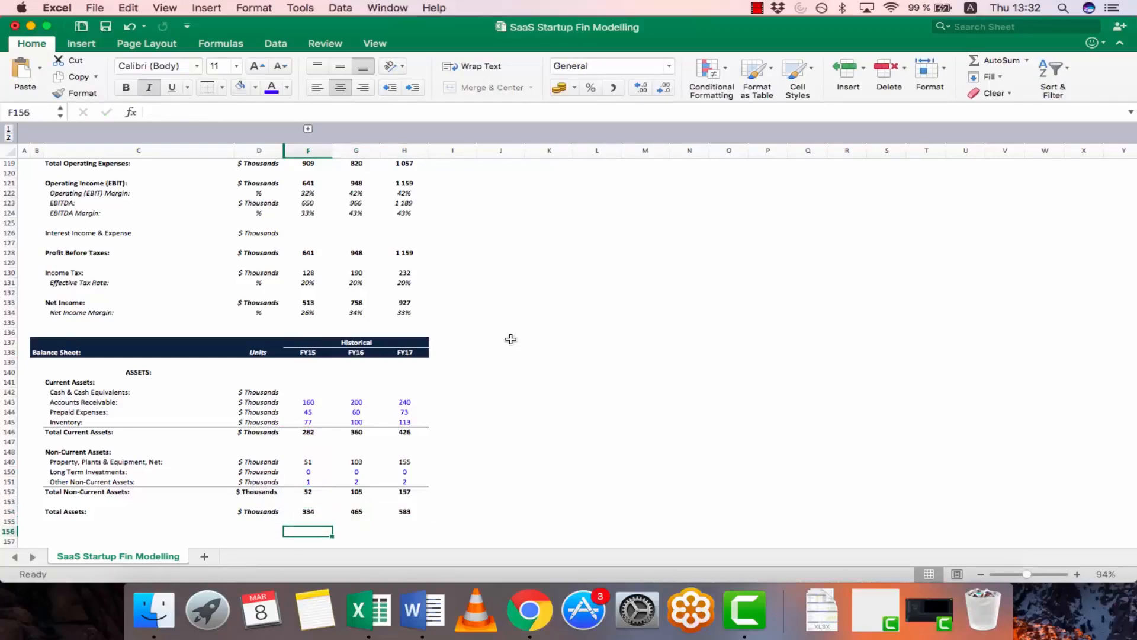
pyautogui.press('Left')
pyautogui.press('Left')
pyautogui.press('Up')
pyautogui.press('Up')
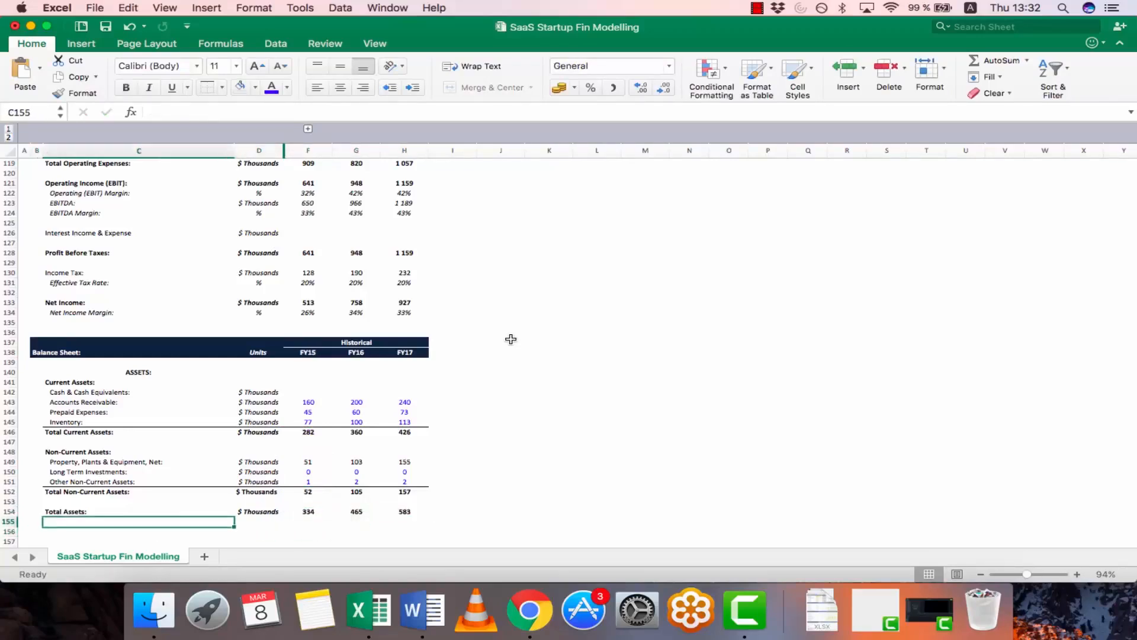
pyautogui.press('Up')
pyautogui.press('Up')
pyautogui.press('Up')
pyautogui.press('Up')
pyautogui.press('Up')
pyautogui.press('Up')
pyautogui.press('Up')
pyautogui.press('Up')
pyautogui.press('Up')
pyautogui.press('Up')
pyautogui.press('Up')
pyautogui.press('Up')
pyautogui.press('Up')
pyautogui.press('Up')
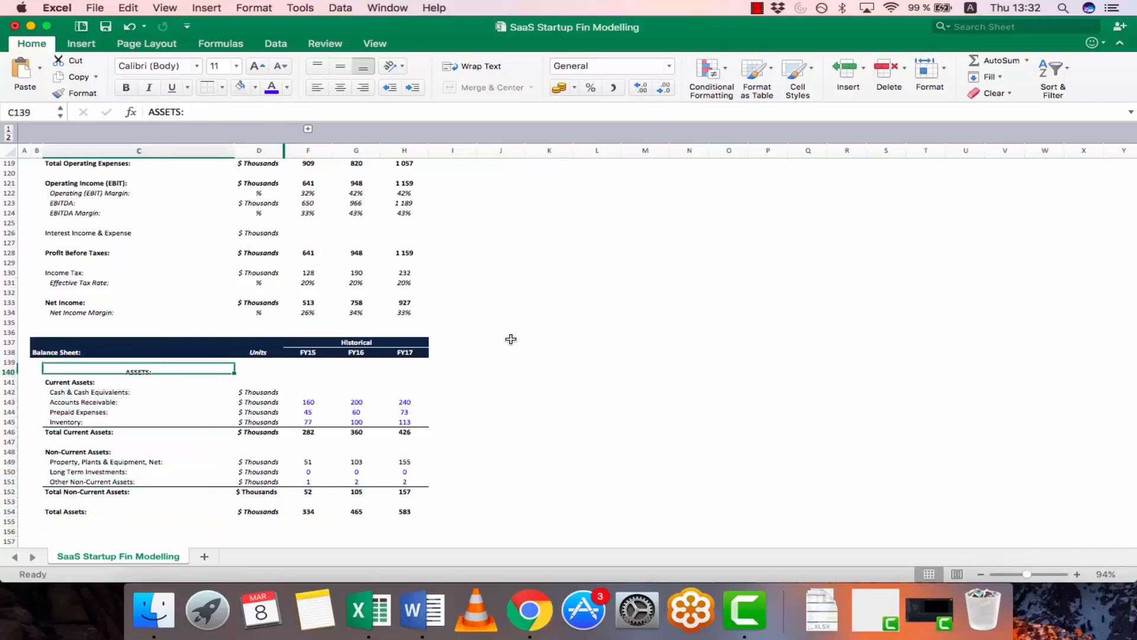
pyautogui.press('super+c')
pyautogui.press('Down')
pyautogui.press('Down')
pyautogui.press('Down')
pyautogui.press('Down')
pyautogui.press('Down')
pyautogui.press('Down')
pyautogui.press('Down')
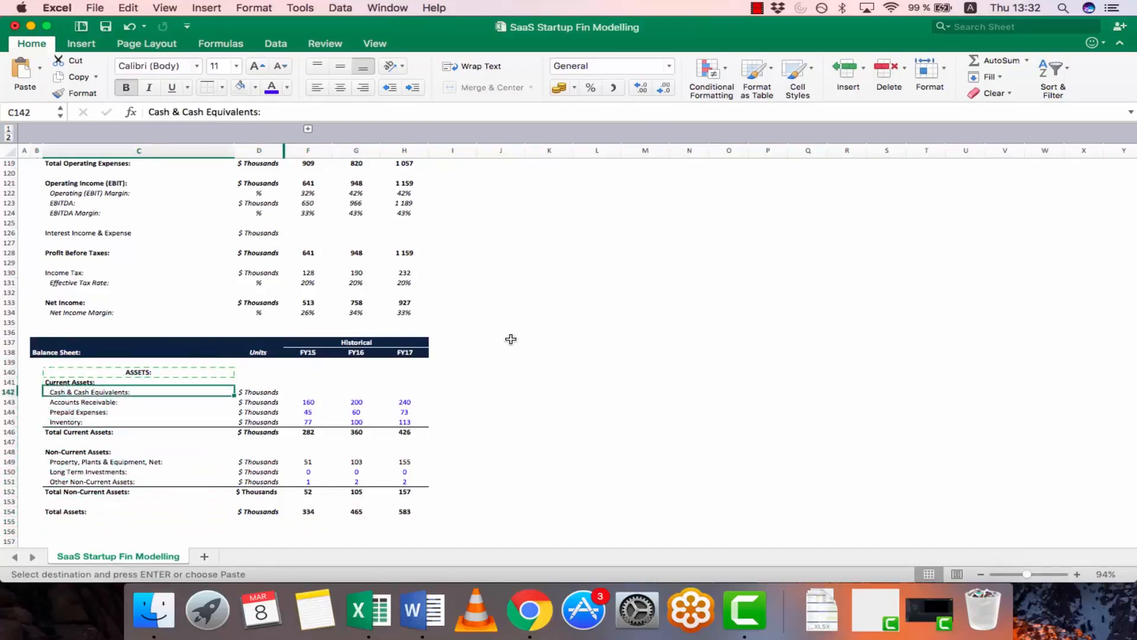
pyautogui.press('Down')
pyautogui.press('Down')
pyautogui.press('Down')
pyautogui.press('Down')
pyautogui.press('Down')
pyautogui.press('Down')
pyautogui.press('Down')
pyautogui.press('Down')
pyautogui.press('Down')
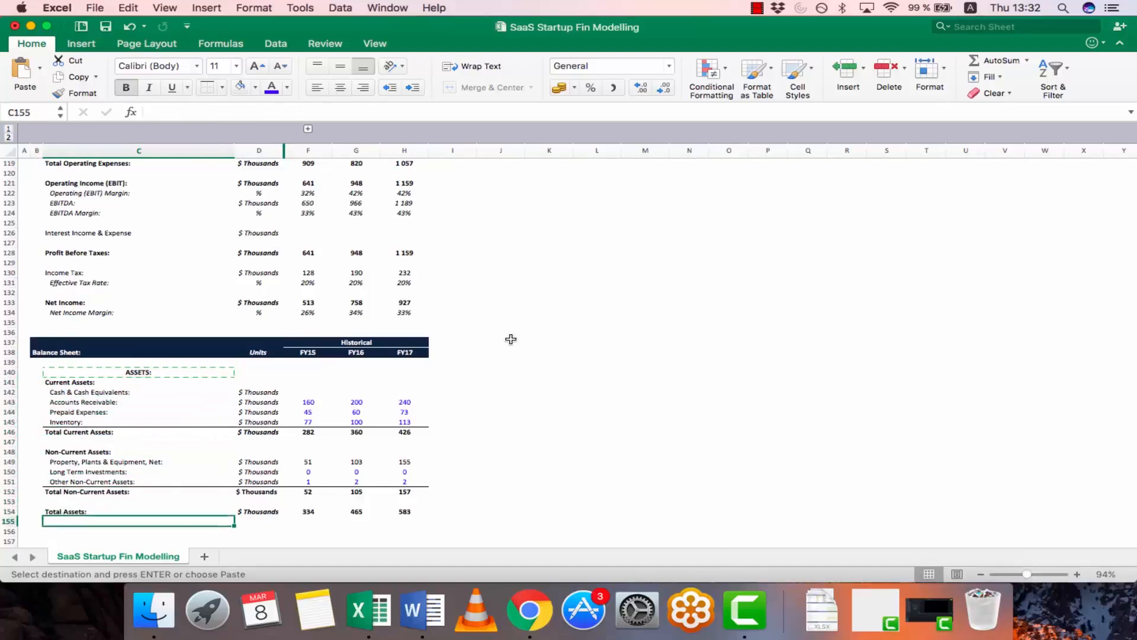
pyautogui.press('super+v')
pyautogui.press('Escape')
# Replace the copied heading text in C156 with "LIABILITIES & SHAREHOLERS EQUITY:"
pyautogui.press('Down')
pyautogui.press('Down')
pyautogui.press('Down')
pyautogui.press('Up')
pyautogui.press('Up')
pyautogui.press('Up')
pyautogui.press('Up')
pyautogui.press('Down')
pyautogui.write('Lia')
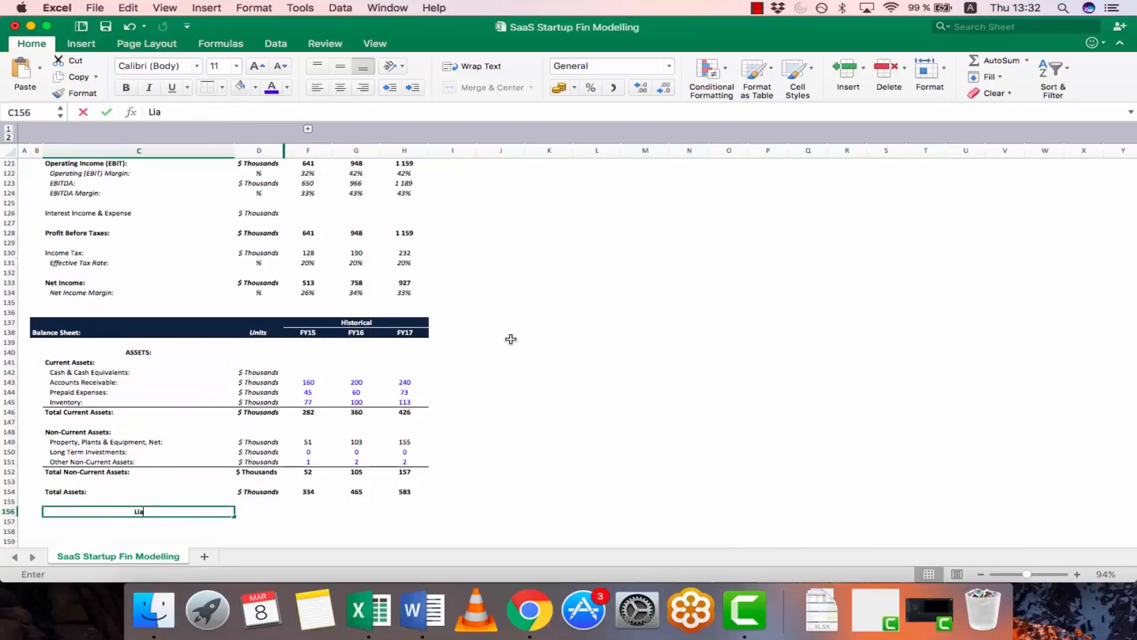
pyautogui.write('BIL')
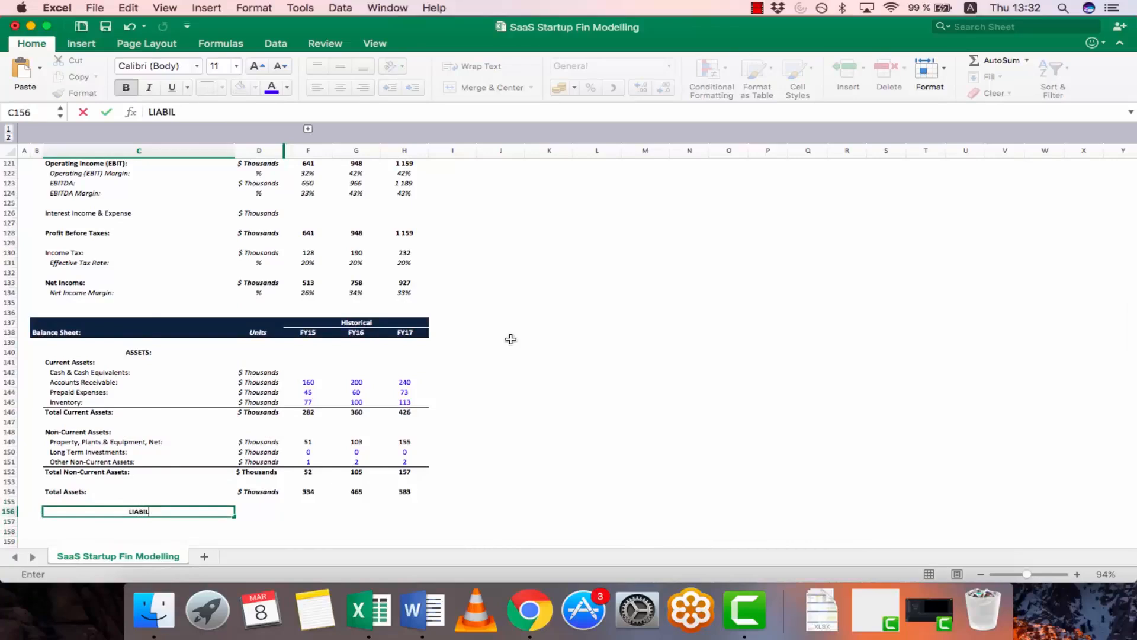
pyautogui.write('ITIES & SHAREHOLERS EQUITY')
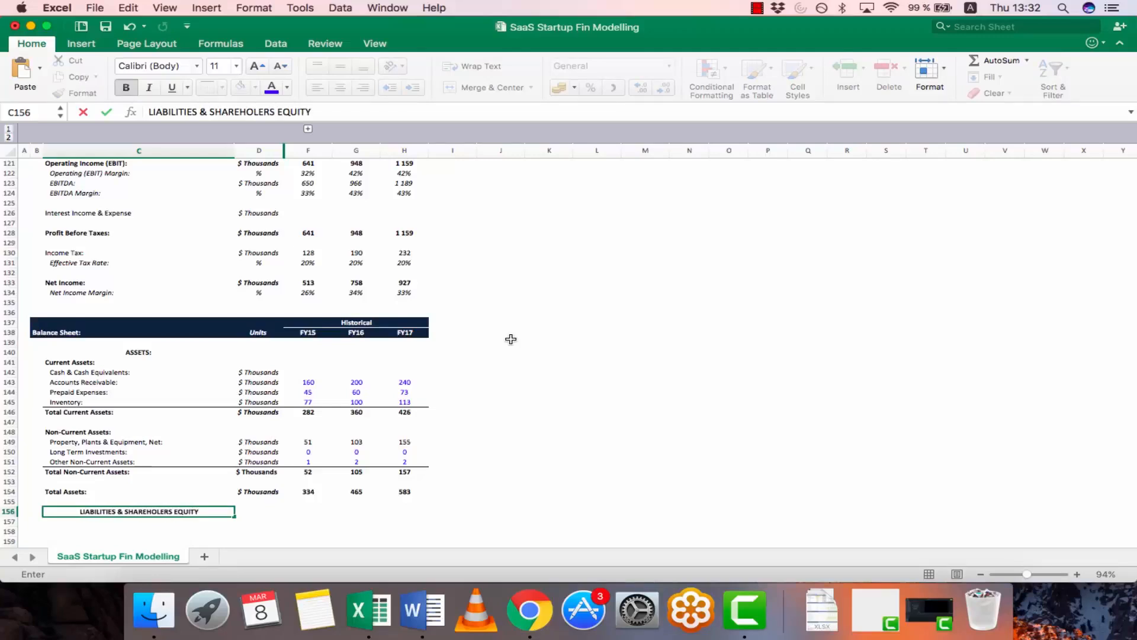
pyautogui.write(':')
pyautogui.press('Return')
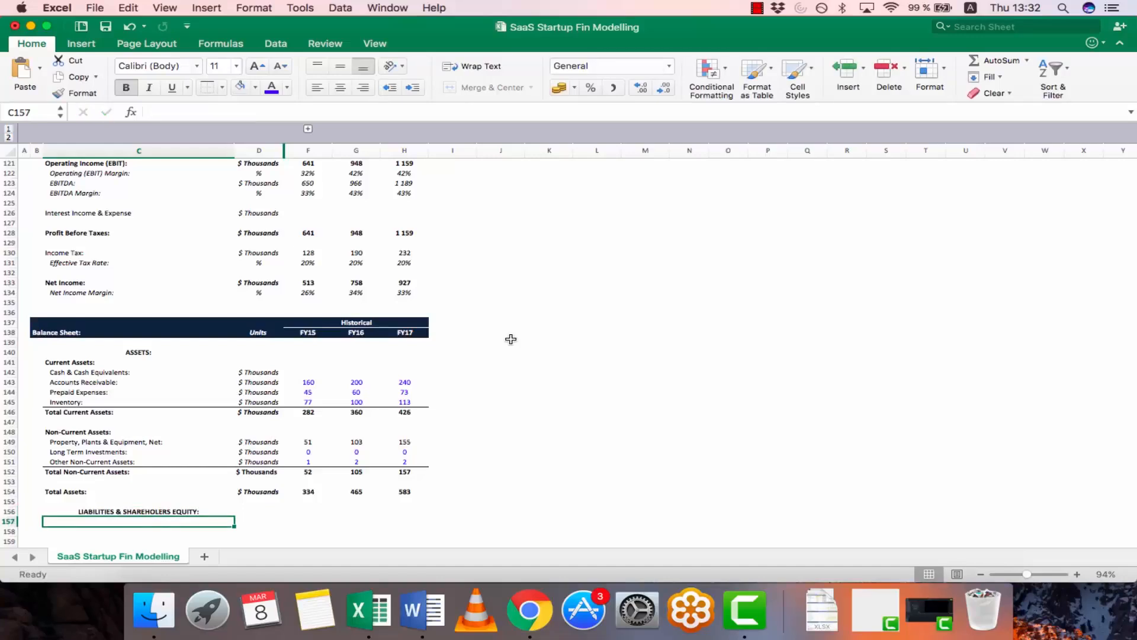
# Enter the subheading "Current Liabilities:" in C157 and the line item "Accounts Payable:" in C158
pyautogui.write('Current Liabilities:')
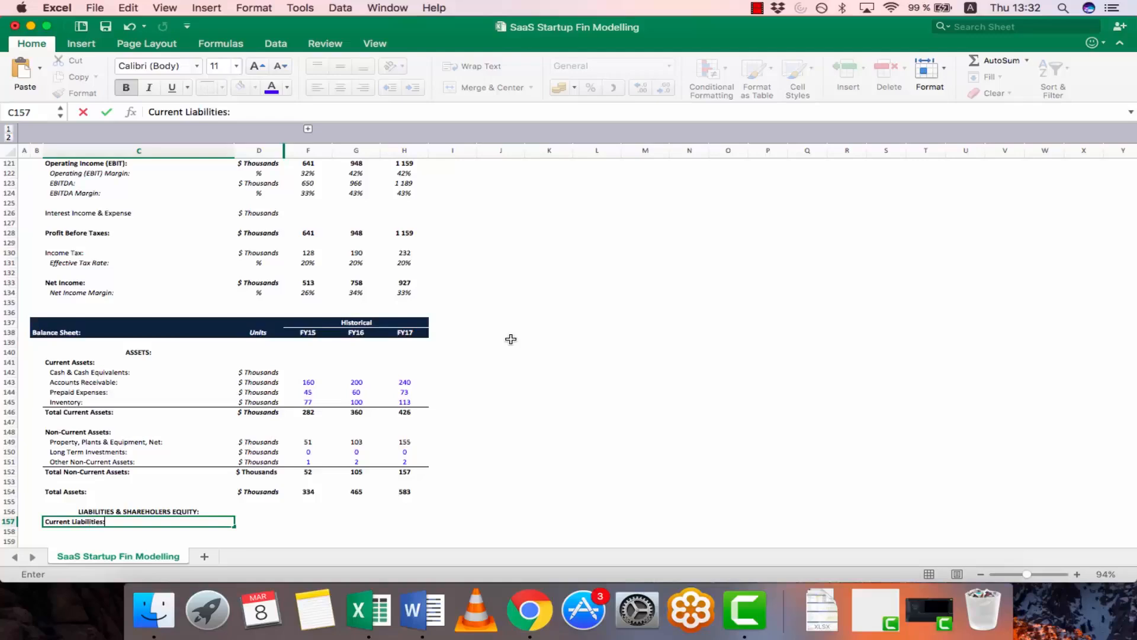
pyautogui.press('Return')
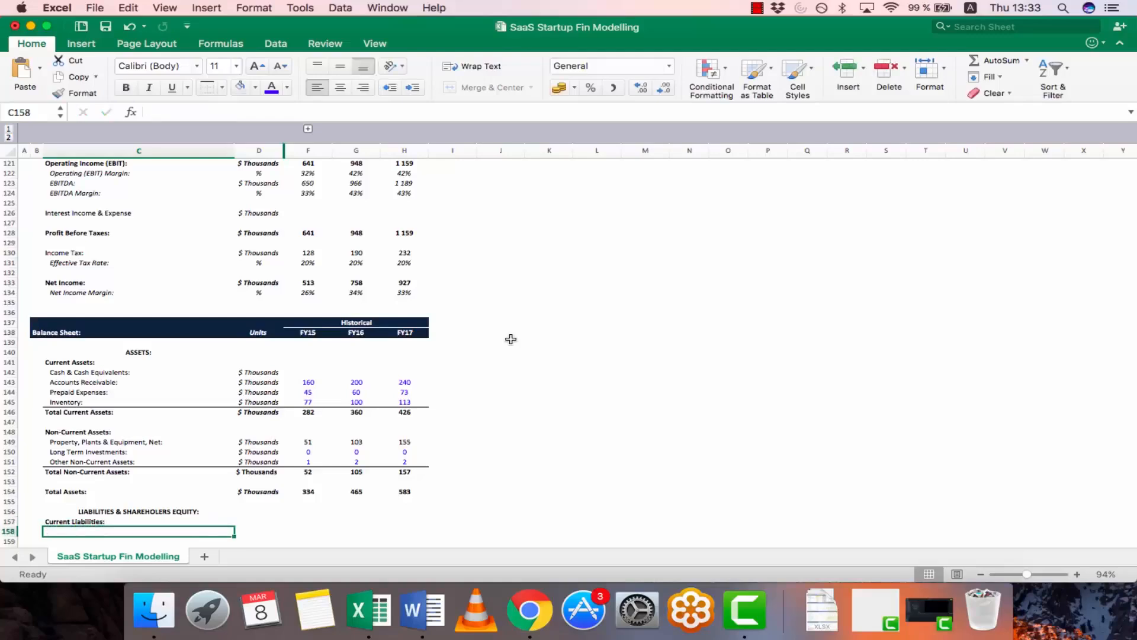
pyautogui.write('Accounts Paya')
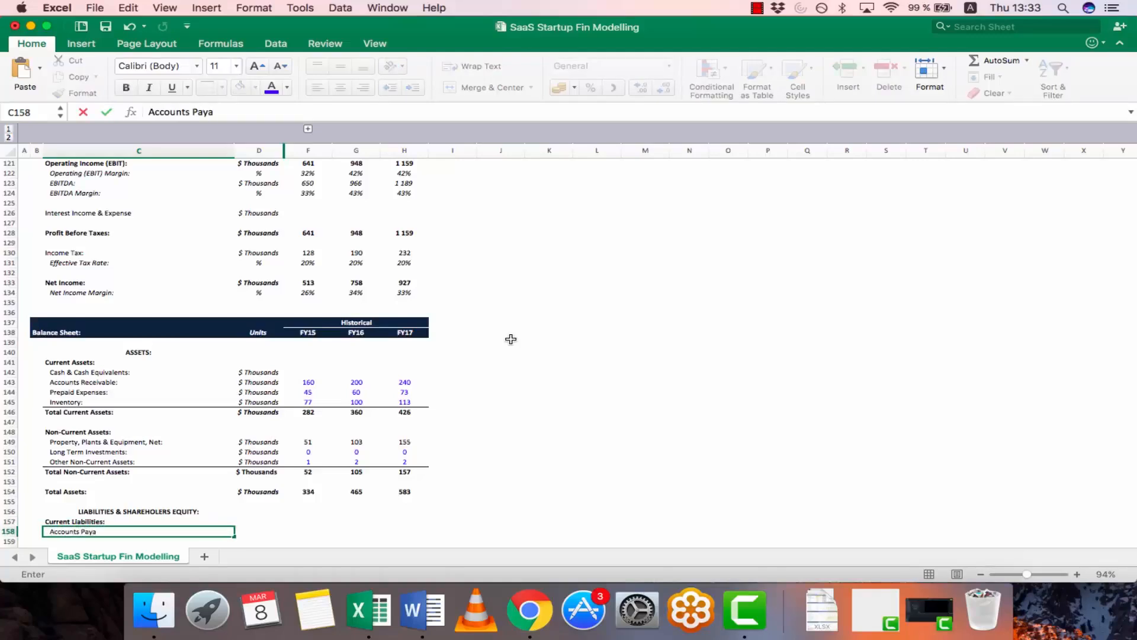
pyautogui.write('ble:')
pyautogui.press('Return')
# Add the line items "Accrued Expenses:" in C159 and "Deferred Revenue:" in C160
pyautogui.write('A')
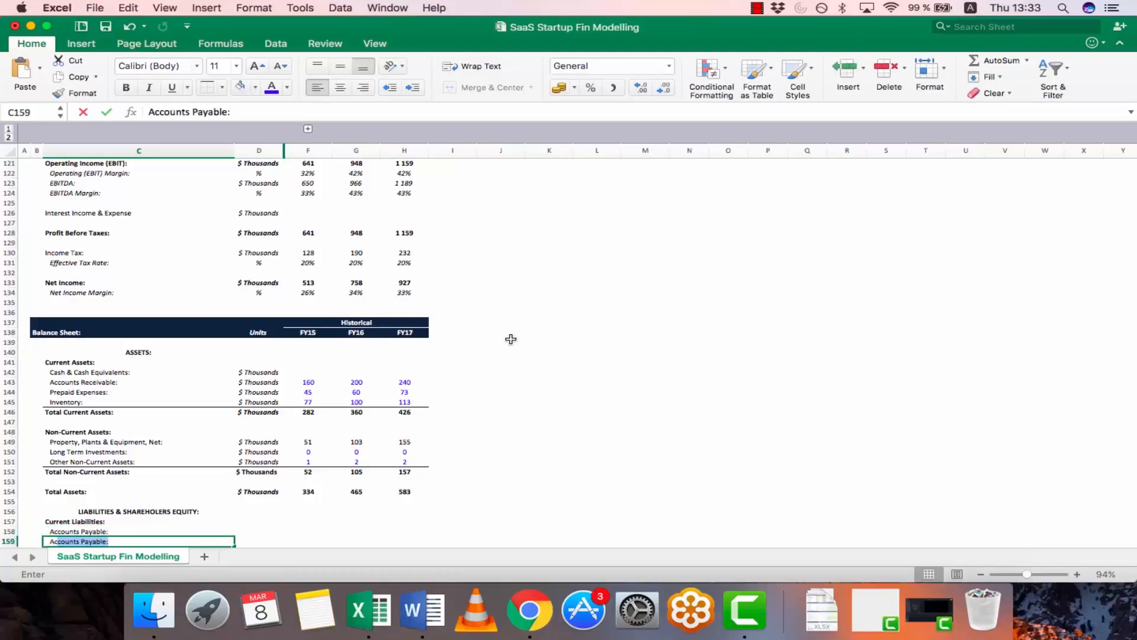
pyautogui.write('ccrued')
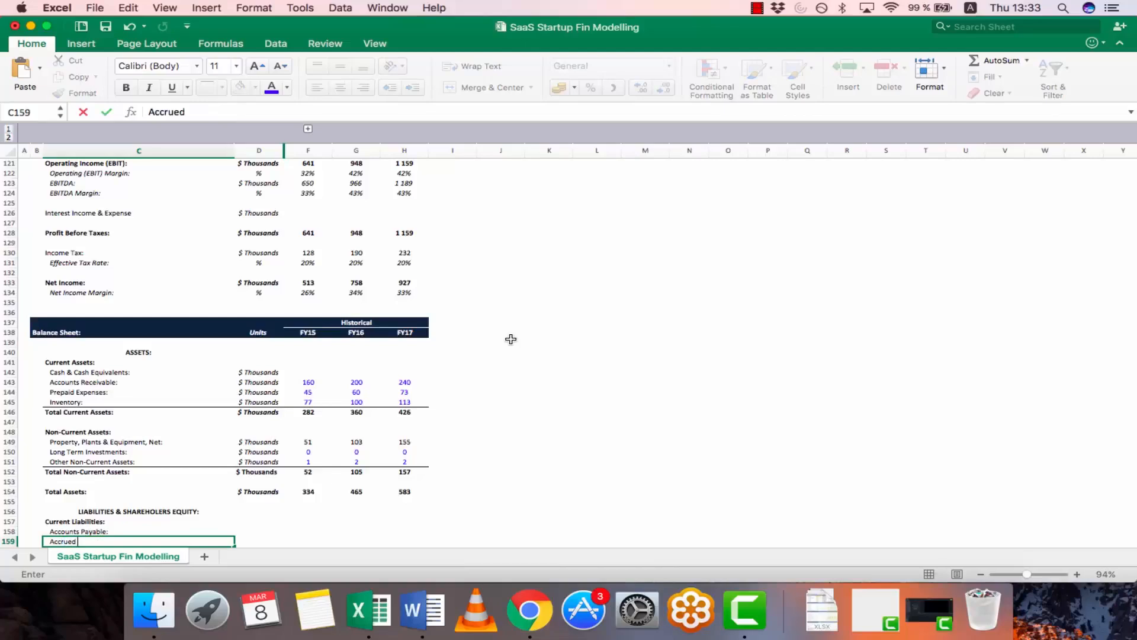
pyautogui.write(' Expenses:')
pyautogui.press('Return')
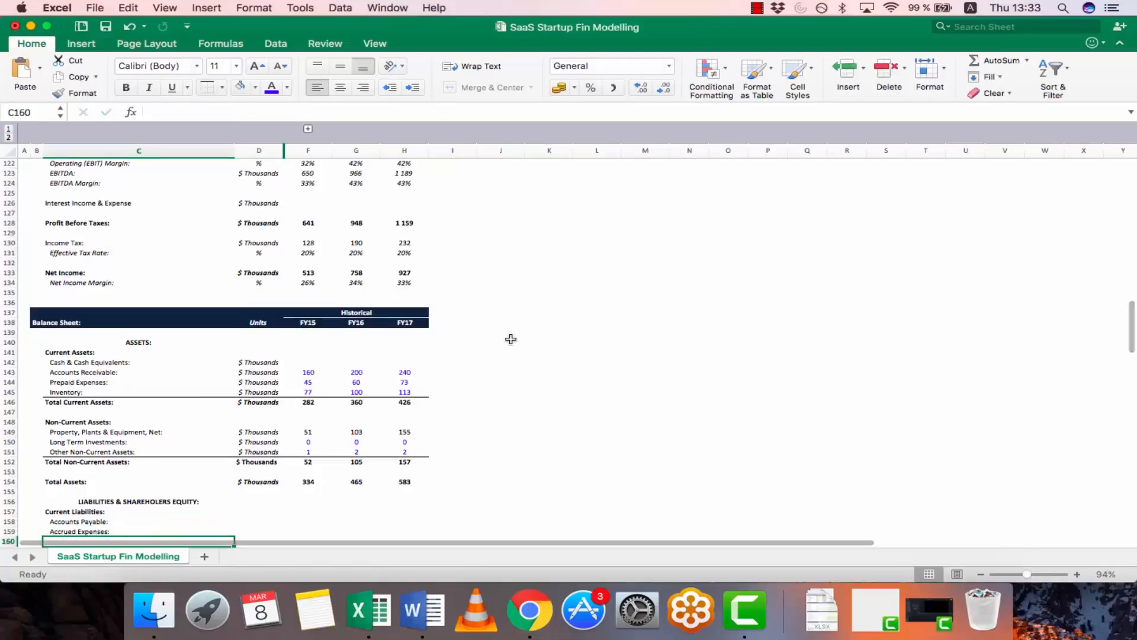
pyautogui.write('Deferred')
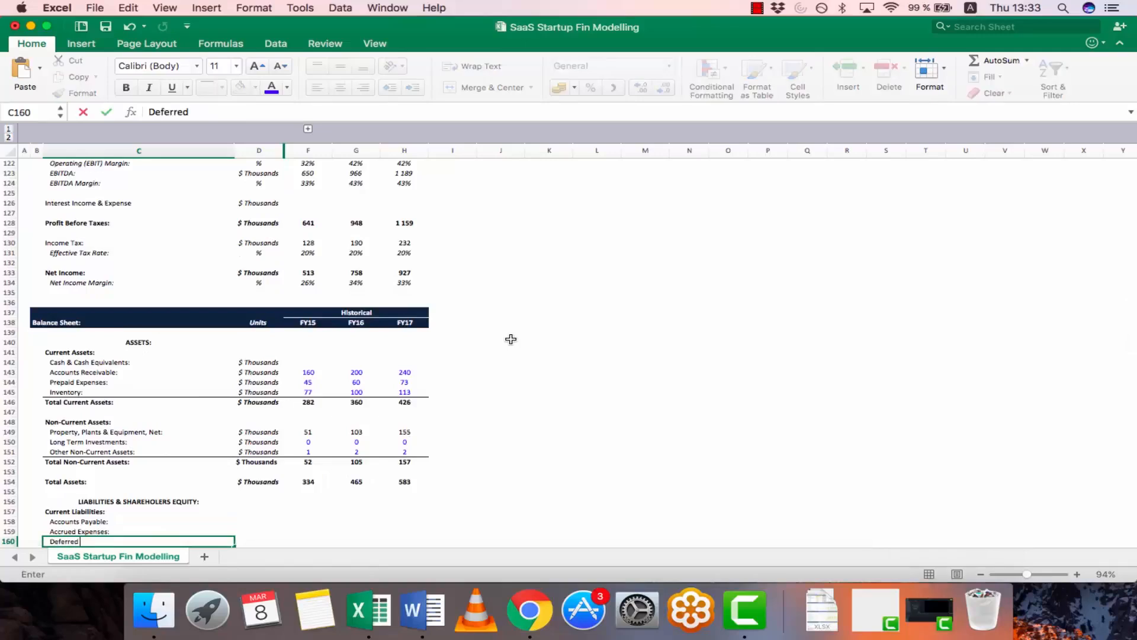
pyautogui.write(' Revenue:')
pyautogui.press('Return')
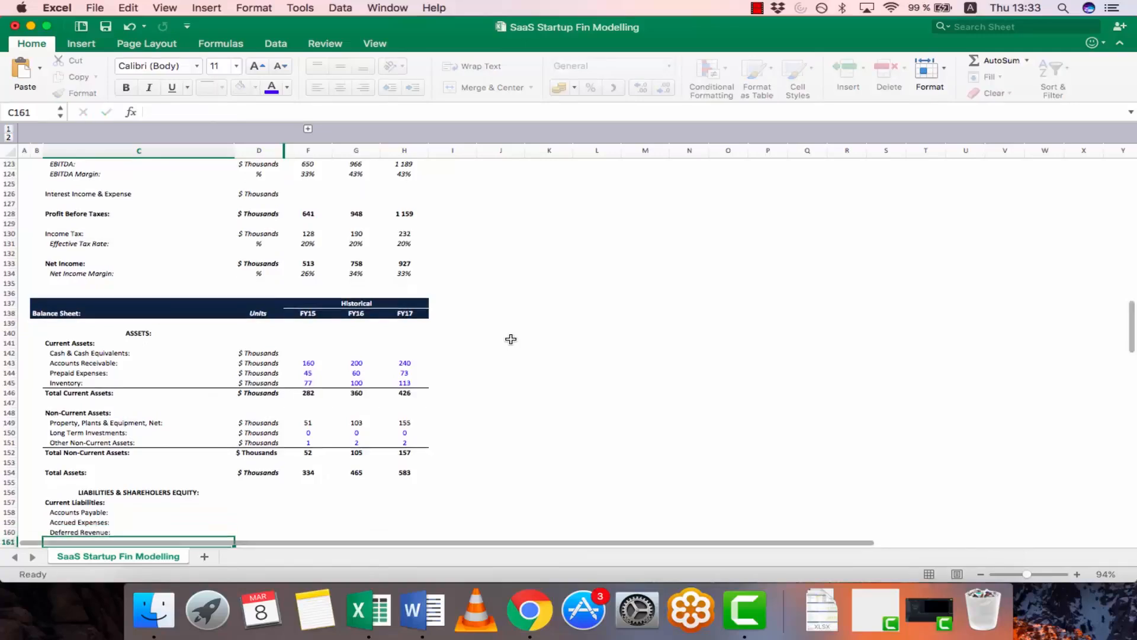
# Add the label "Total Current Liabilities:" in C161 below the liability line items
pyautogui.write('Tot')
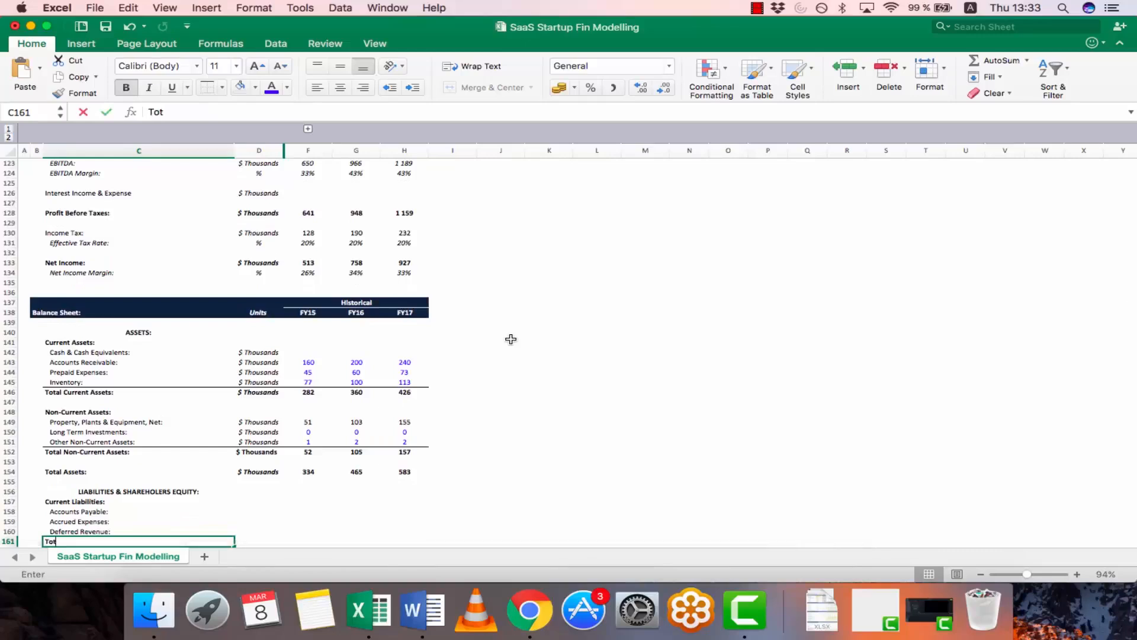
pyautogui.write('al Current Liab')
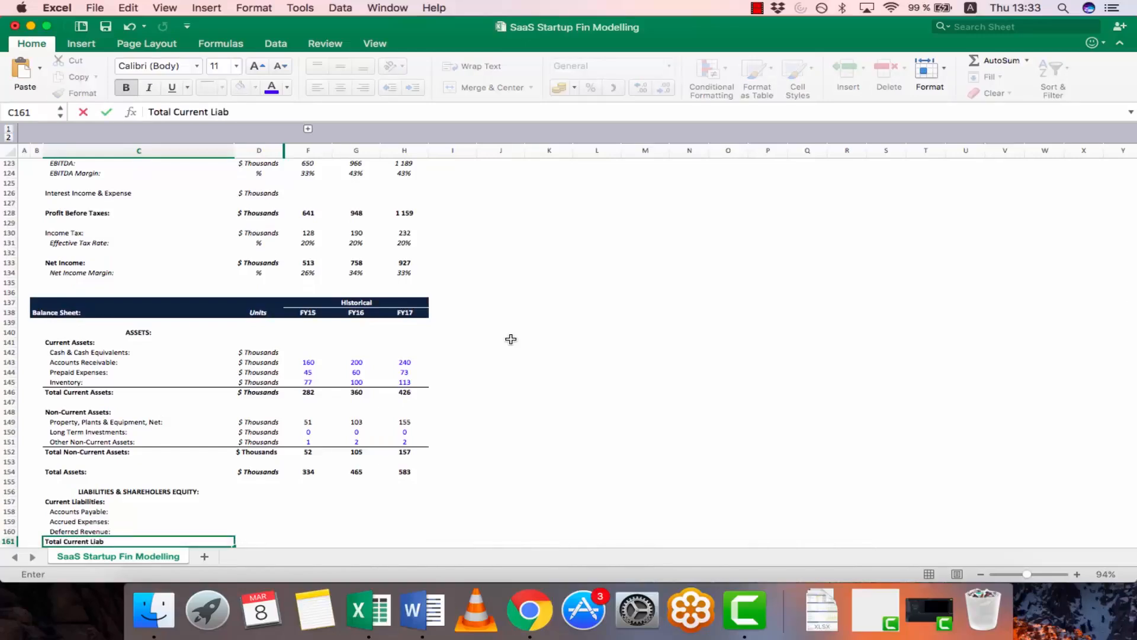
pyautogui.write('iliti')
pyautogui.press('Return')
# Copy the "$ Thousands" unit from D150 to D158:D161 for the current liability rows and their total
pyautogui.press('Up')
pyautogui.press('Up')
pyautogui.press('Up')
pyautogui.press('Up')
pyautogui.press('Up')
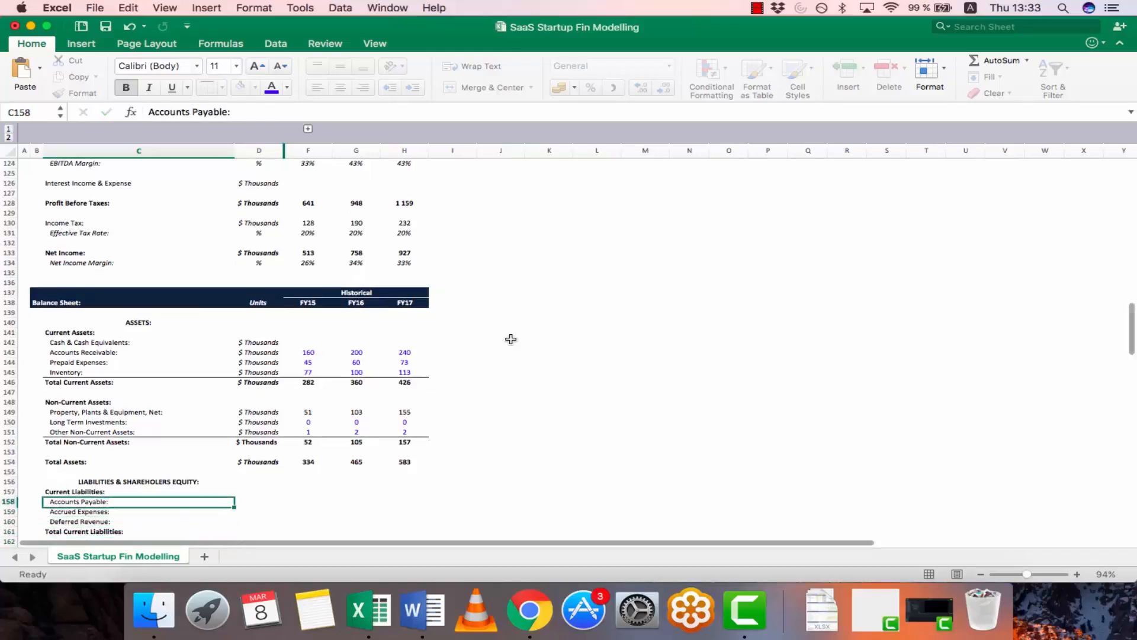
pyautogui.press('Down')
pyautogui.press('Right')
pyautogui.press('Up')
pyautogui.press('Up')
pyautogui.press('Up')
pyautogui.press('Up')
pyautogui.press('Up')
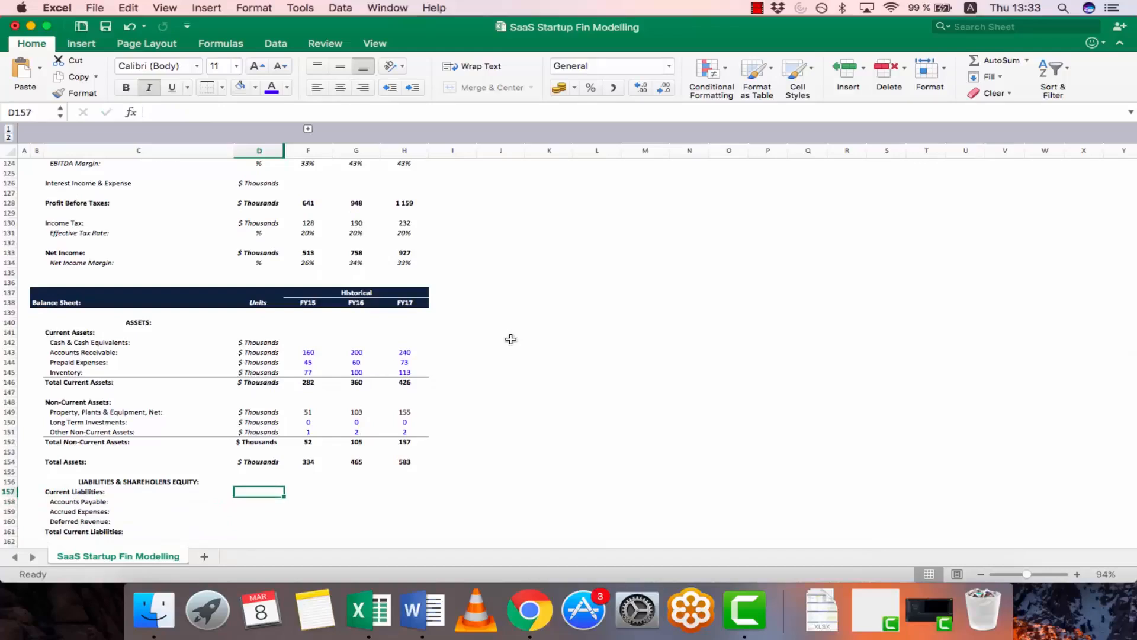
pyautogui.press('Up')
pyautogui.press('Up')
pyautogui.press('Up')
pyautogui.press('super+c')
pyautogui.press('Down')
pyautogui.press('Down')
pyautogui.press('Down')
pyautogui.press('Down')
pyautogui.press('Down')
pyautogui.press('Down')
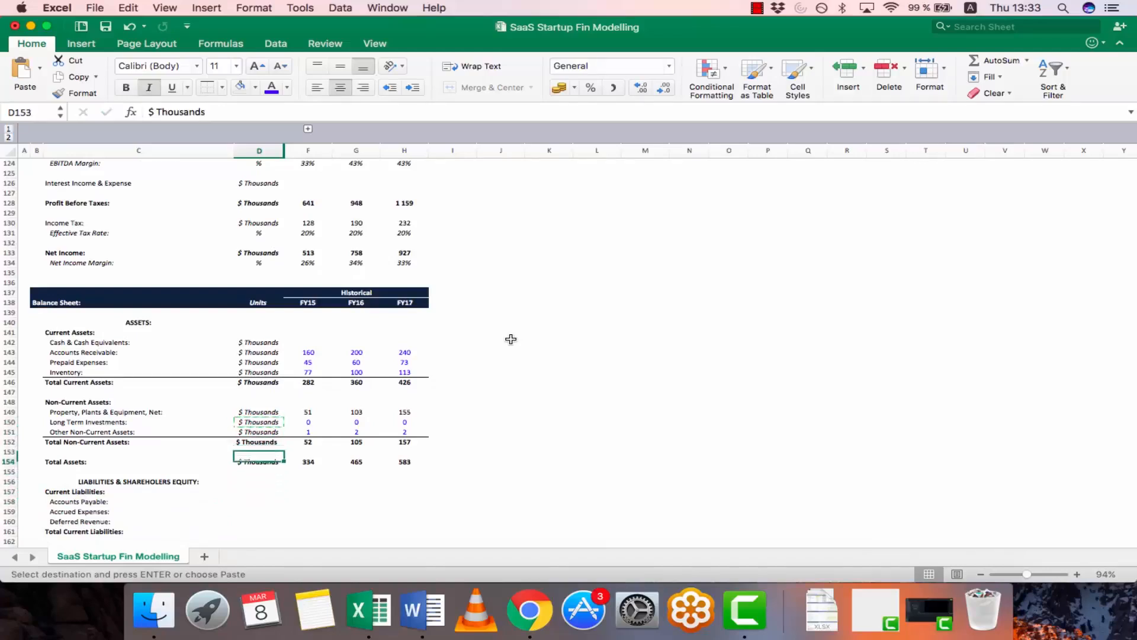
pyautogui.press('Down')
pyautogui.press('Down')
pyautogui.hotkey('shift', 'Down')
pyautogui.hotkey('shift', 'Down')
pyautogui.hotkey('shift', 'Down')
pyautogui.press('super+v')
pyautogui.press('Escape')
# Apply the formatting of the Total Non-Current Assets row C152:H152 to the Total Current Liabilities row C161:H161
pyautogui.press('Left')
pyautogui.press('Up')
pyautogui.press('Up')
pyautogui.press('Up')
pyautogui.press('Up')
pyautogui.press('Up')
pyautogui.press('Up')
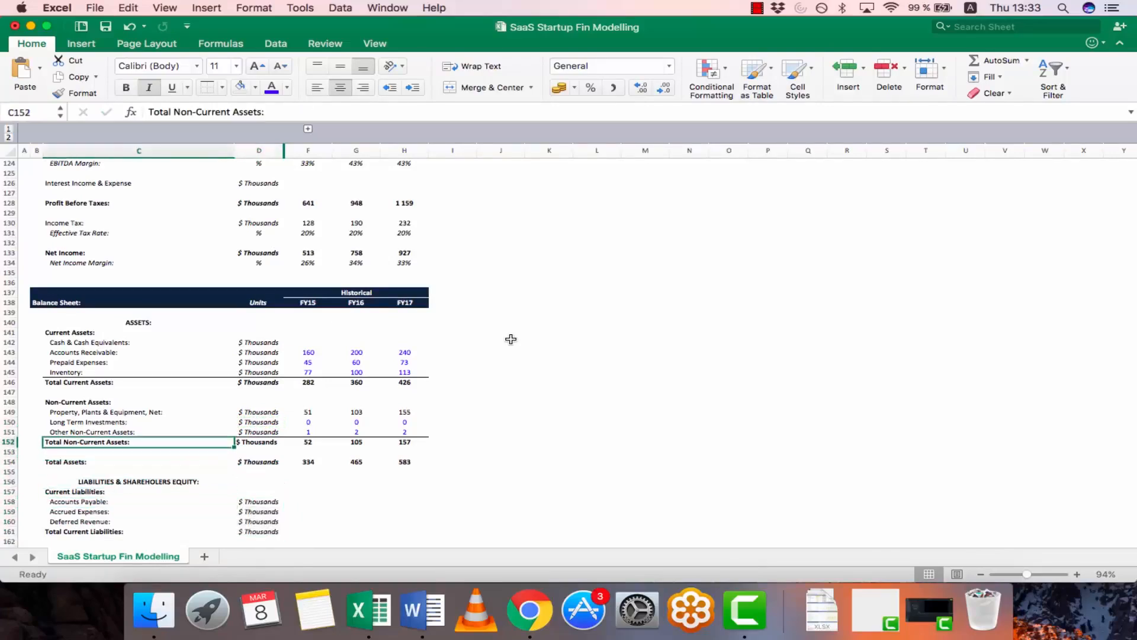
pyautogui.hotkey('shift', 'Right')
pyautogui.hotkey('shift', 'Right')
pyautogui.hotkey('shift', 'Right')
pyautogui.hotkey('shift', 'Right')
pyautogui.press('super+c')
pyautogui.press('Down')
pyautogui.press('Down')
pyautogui.press('Down')
pyautogui.press('Down')
pyautogui.press('Down')
pyautogui.press('Down')
pyautogui.press('Down')
pyautogui.press('Down')
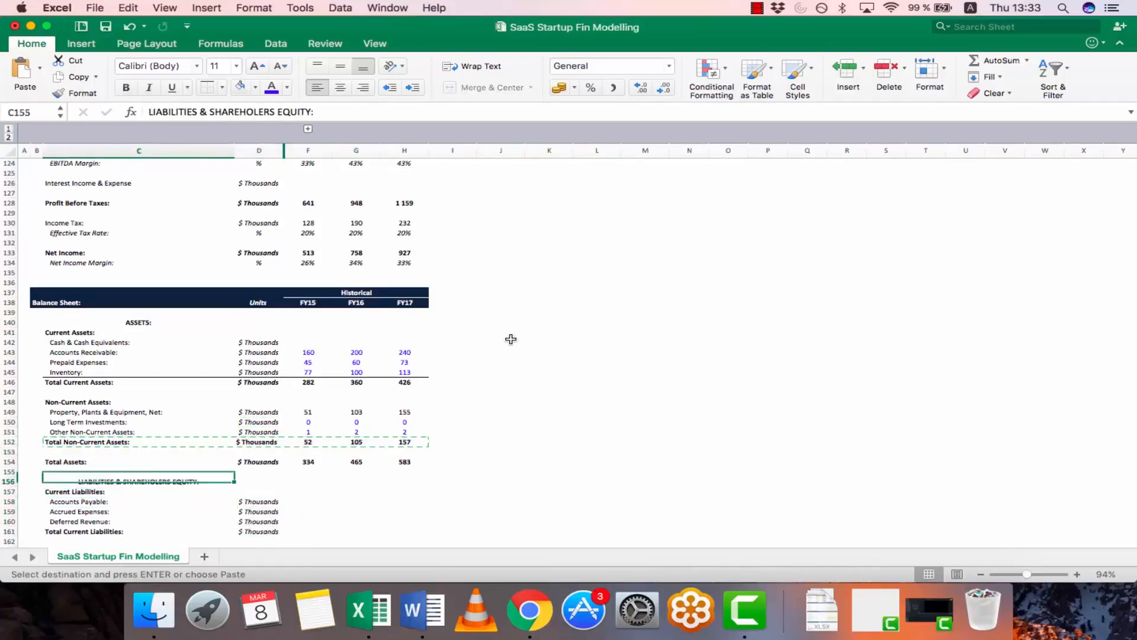
pyautogui.press('Down')
pyautogui.hotkey('shift', 'Right')
pyautogui.hotkey('shift', 'Right')
pyautogui.hotkey('shift', 'Right')
pyautogui.hotkey('shift', 'Right')
pyautogui.press('super+v')
pyautogui.press('Return')
pyautogui.press('Up')
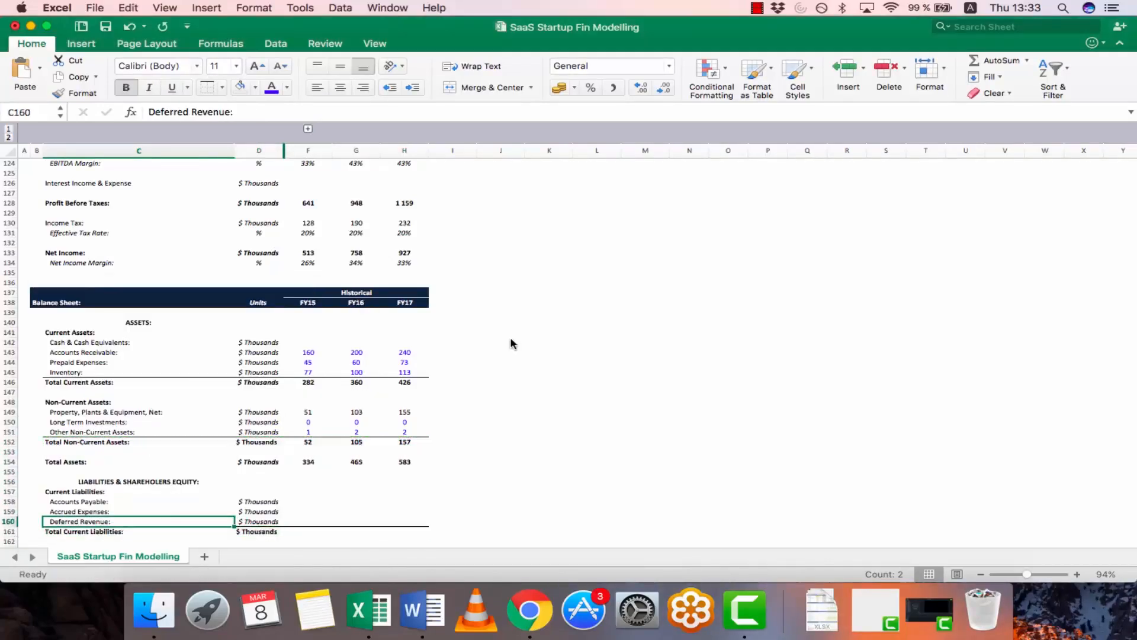
# Enter the Accounts Payable values 9, 17 and 28 for FY15 to FY17 in F158:H158
pyautogui.press('Right')
pyautogui.press('Right')
pyautogui.press('Up')
pyautogui.press('Up')
pyautogui.write('=')
pyautogui.press('Escape')
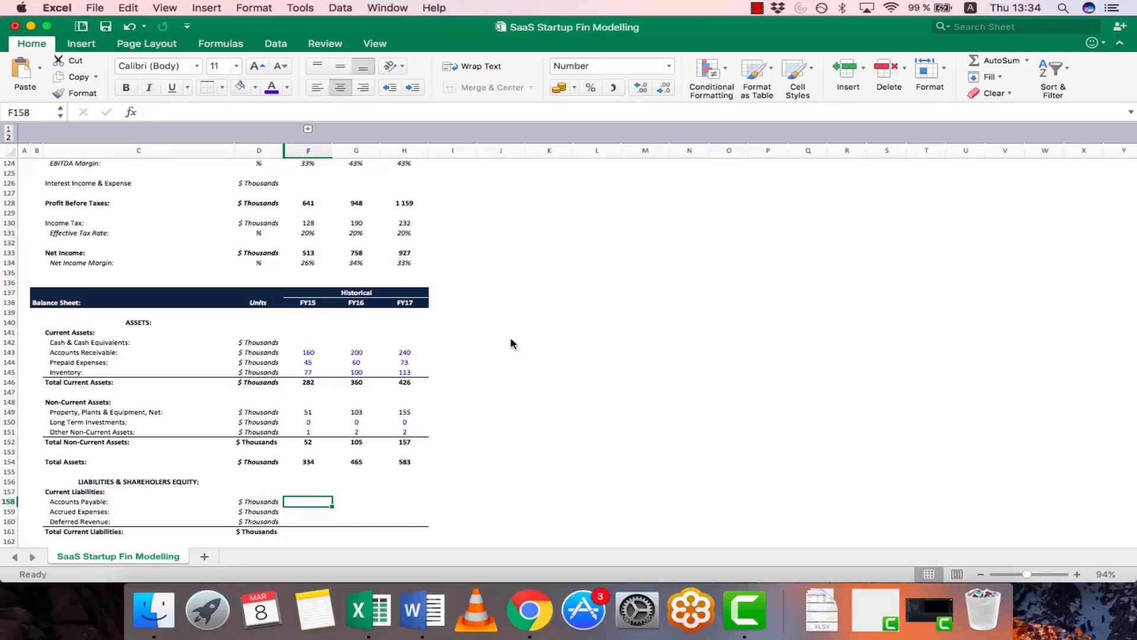
pyautogui.write('9')
pyautogui.press('Tab')
pyautogui.write('17')
pyautogui.press('Tab')
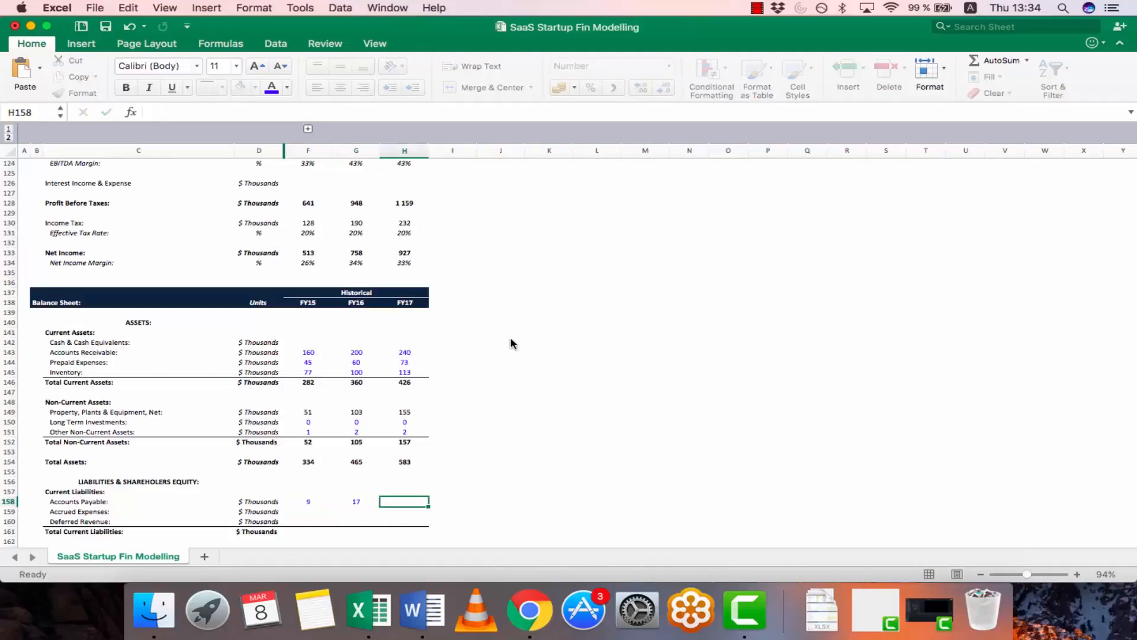
pyautogui.write('28')
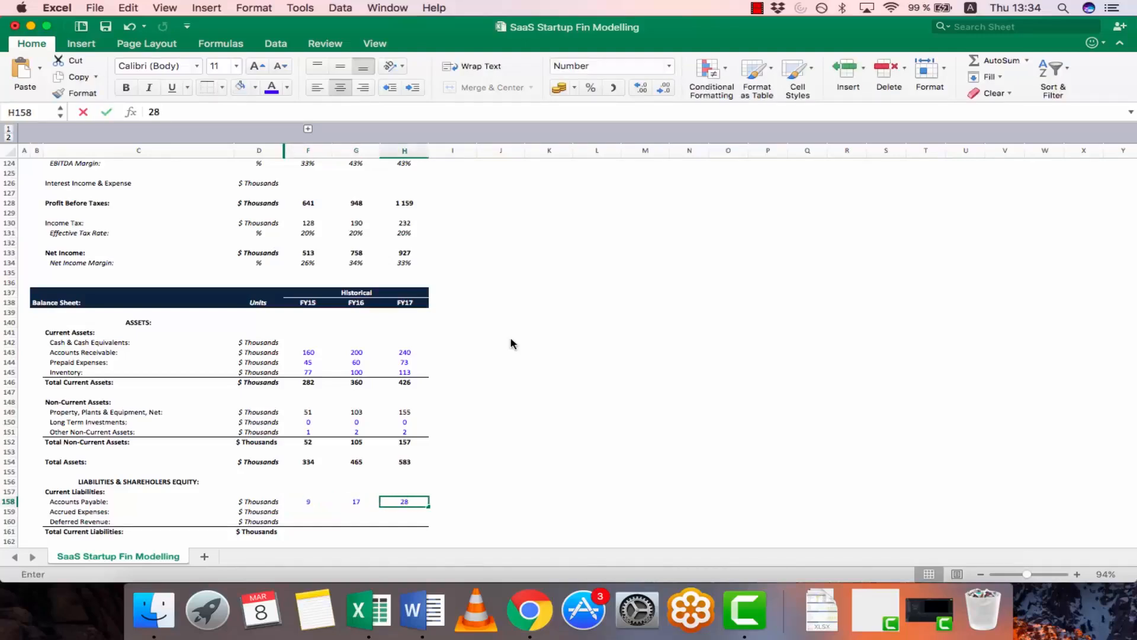
pyautogui.press('Return')
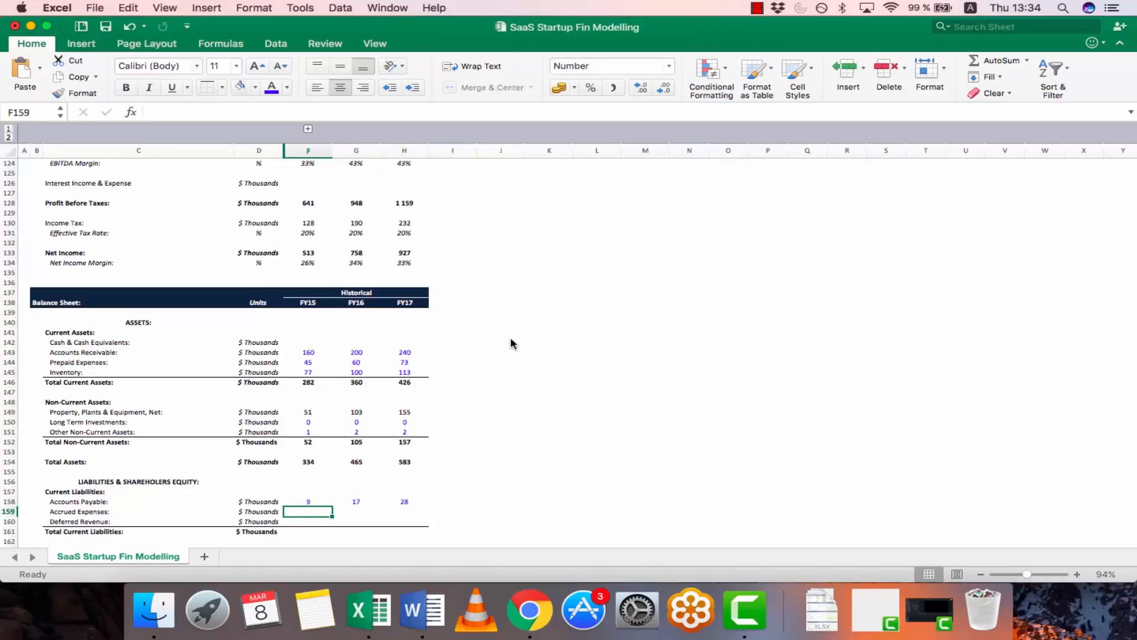
# Enter the Accrued Expenses values 9, 17 and 28 for FY15 to FY17 in F159:H159
pyautogui.write('9')
pyautogui.press('Tab')
pyautogui.write('17')
pyautogui.press('Tab')
pyautogui.write('28')
pyautogui.press('Tab')
# Enter the Deferred Revenue values 20, 22 and 31 for FY15 to FY17 in F160:H160
pyautogui.press('Down')
pyautogui.press('Left')
pyautogui.press('Left')
pyautogui.press('Left')
pyautogui.press('Left')
pyautogui.press('Right')
pyautogui.write('20')
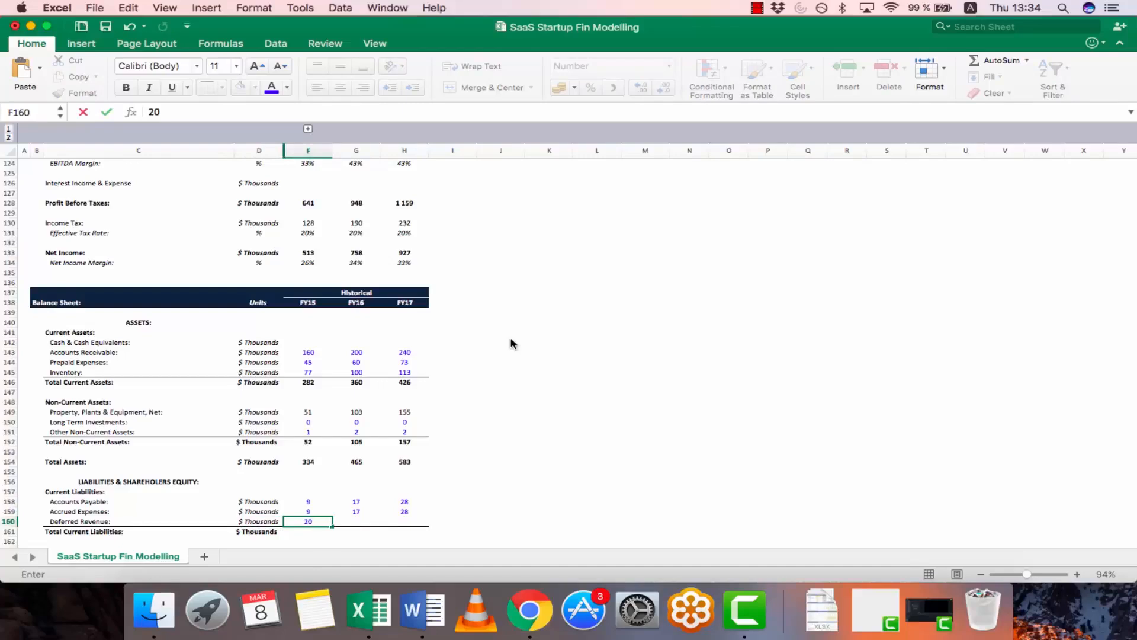
pyautogui.press('Tab')
pyautogui.write('22')
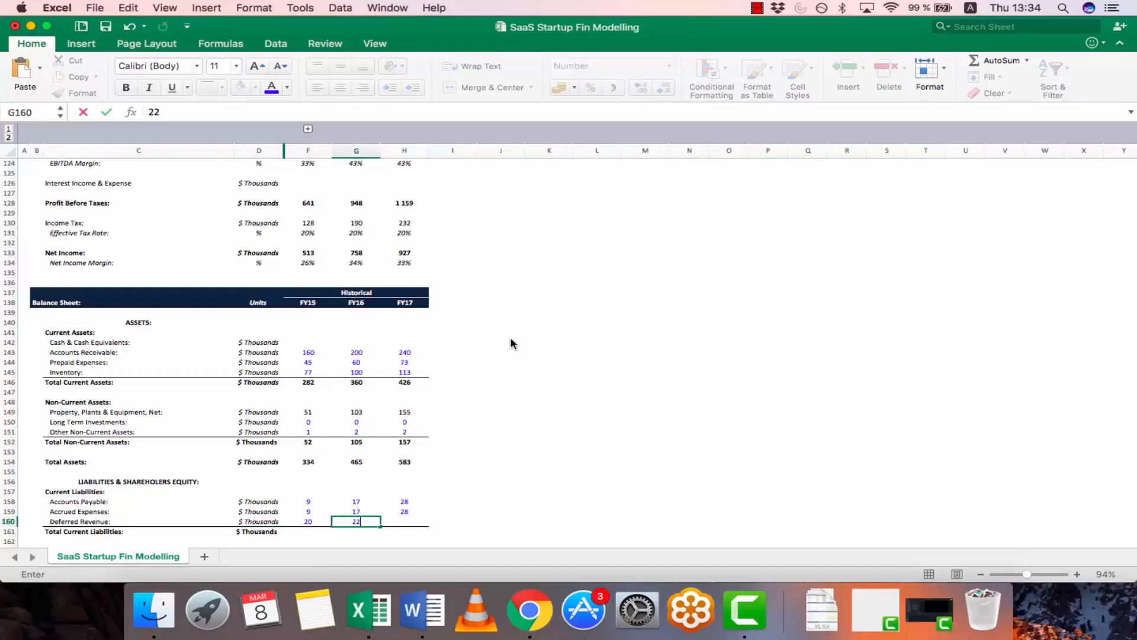
pyautogui.press('Tab')
pyautogui.write('31')
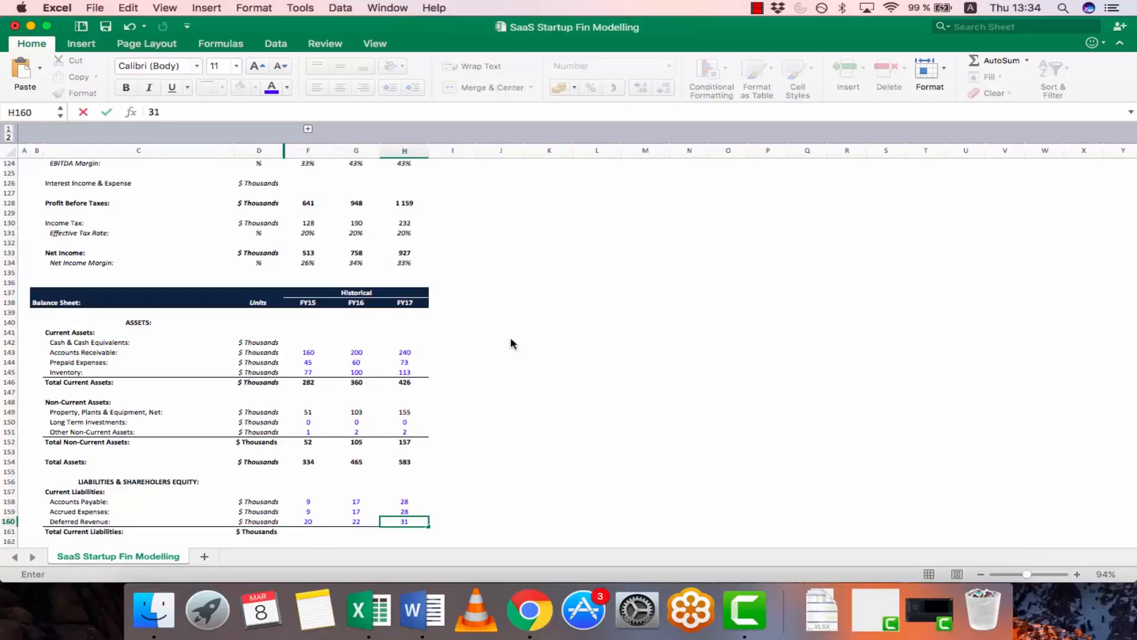
pyautogui.press('Return')
# Total the current liabilities in F161 with =SUM(F158:F160) and copy the formula to G161:H161
pyautogui.write('=')
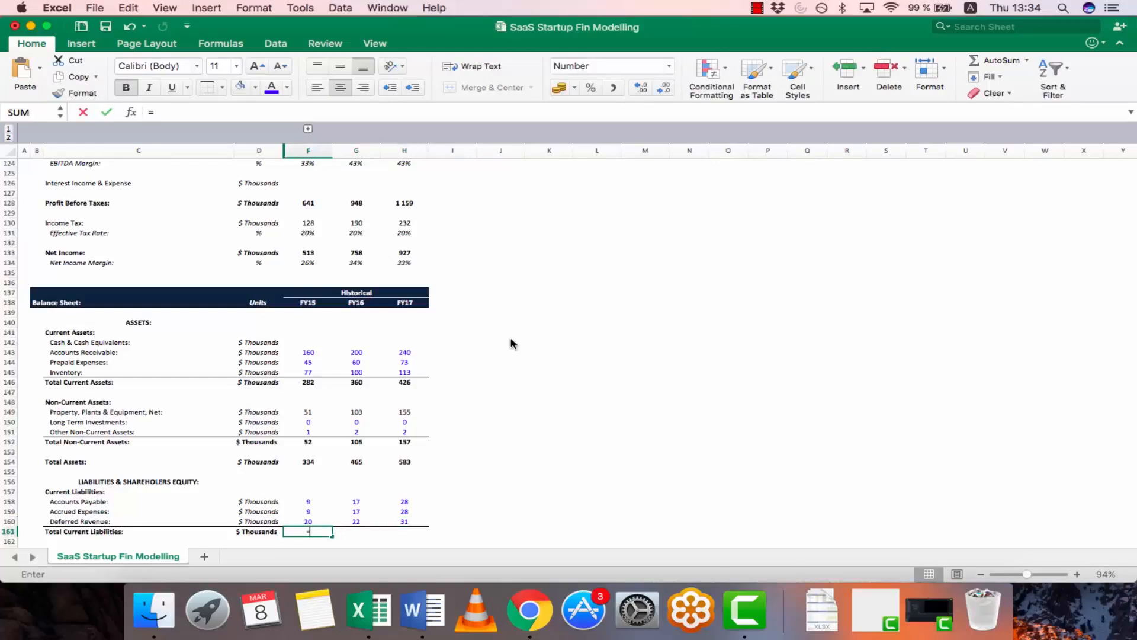
pyautogui.write('SUM(F158:F160)')
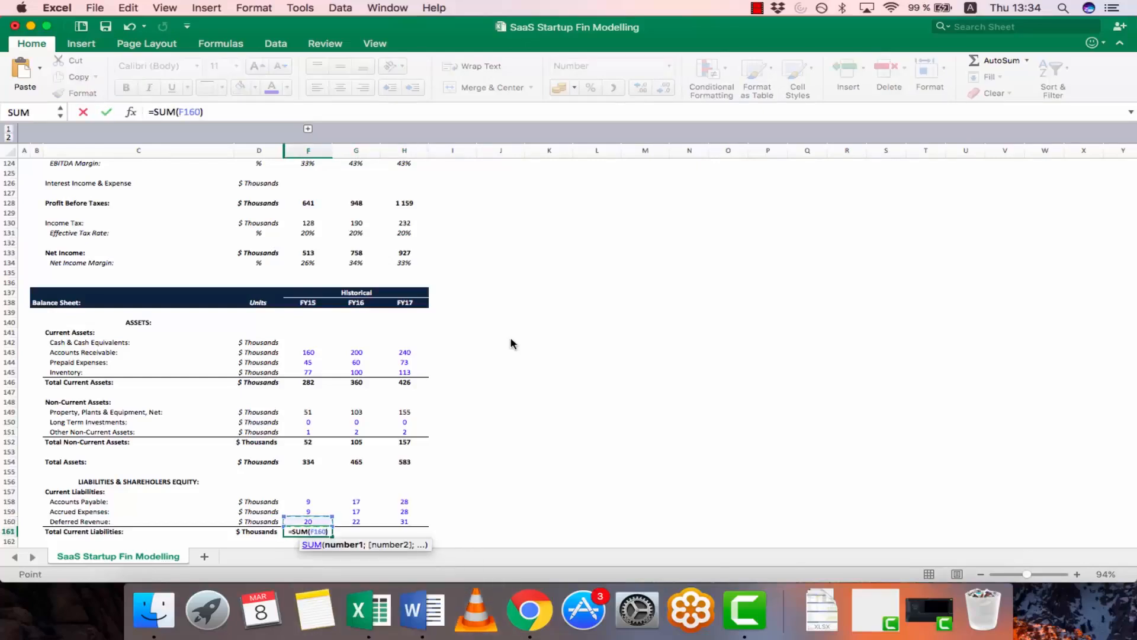
pyautogui.press('Return')
pyautogui.press('Up')
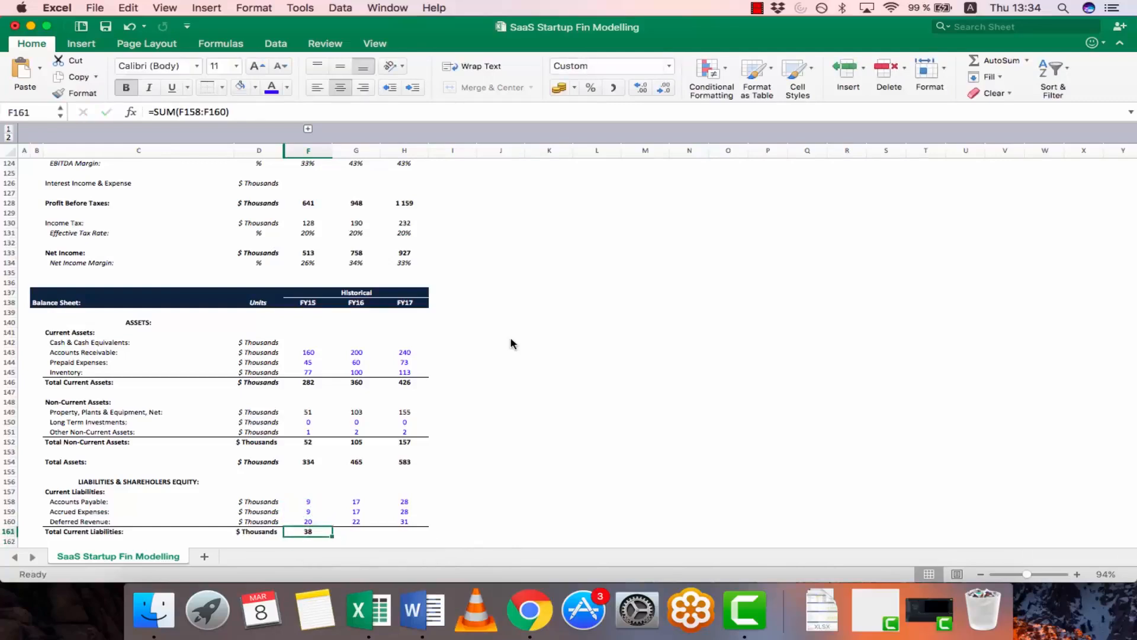
pyautogui.press('super+c')
pyautogui.press('Right')
pyautogui.hotkey('shift', 'Right')
pyautogui.press('Return')
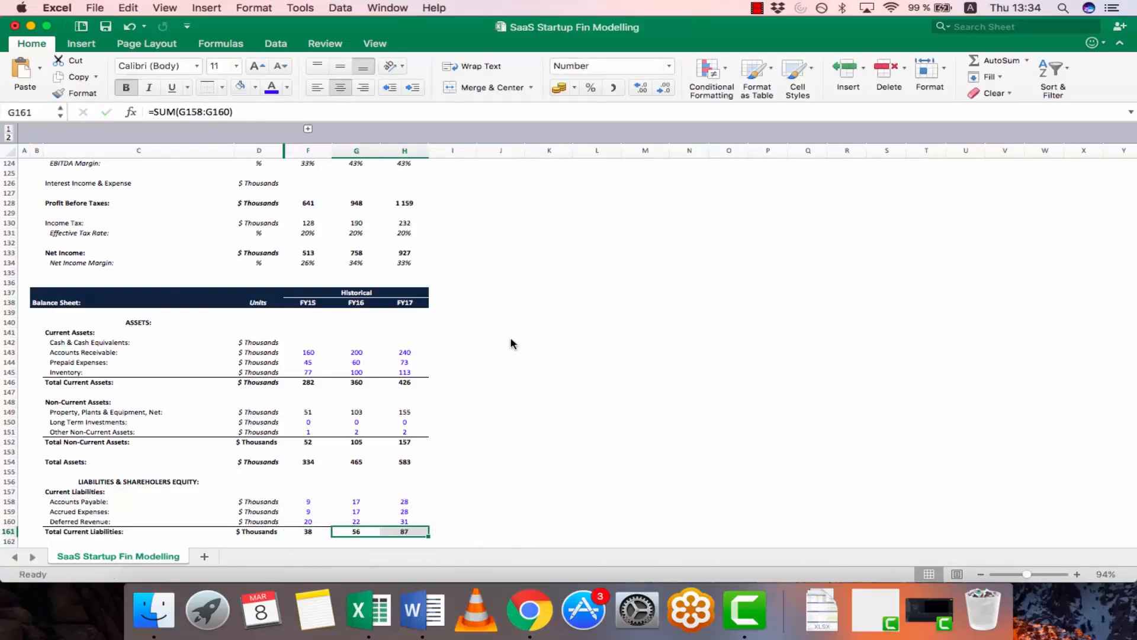
# Add the bold subheading "Non-Current Liabilities:" in C163
pyautogui.press('Down')
pyautogui.press('Left')
pyautogui.press('Left')
pyautogui.press('Left')
pyautogui.press('Left')
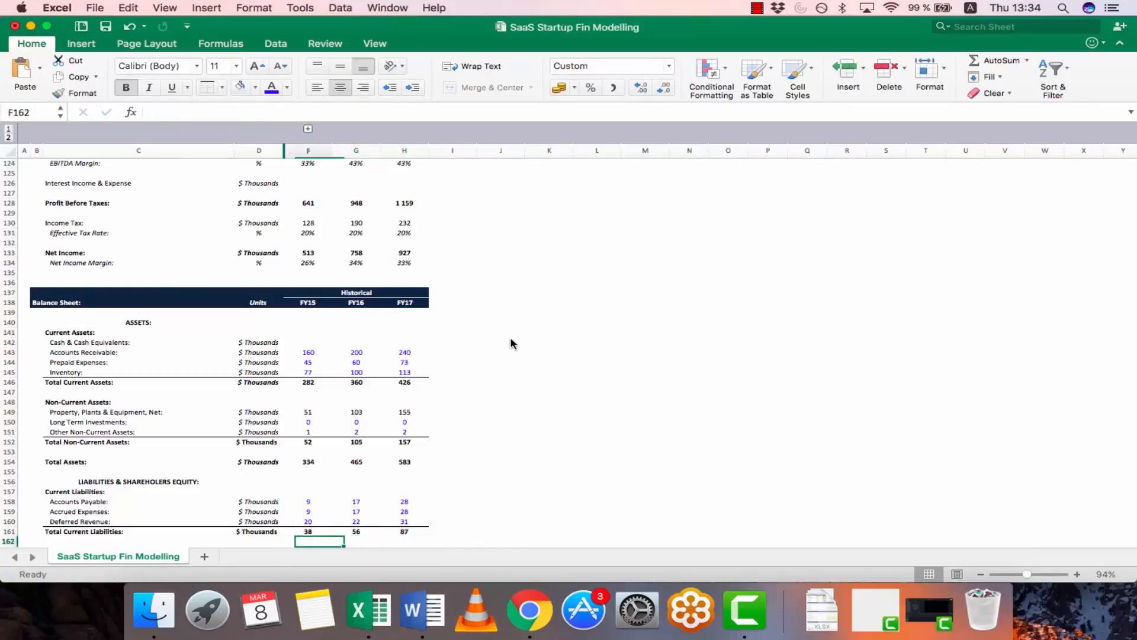
pyautogui.press('Down')
pyautogui.press('Right')
pyautogui.press('super+b')
pyautogui.write('Non-')
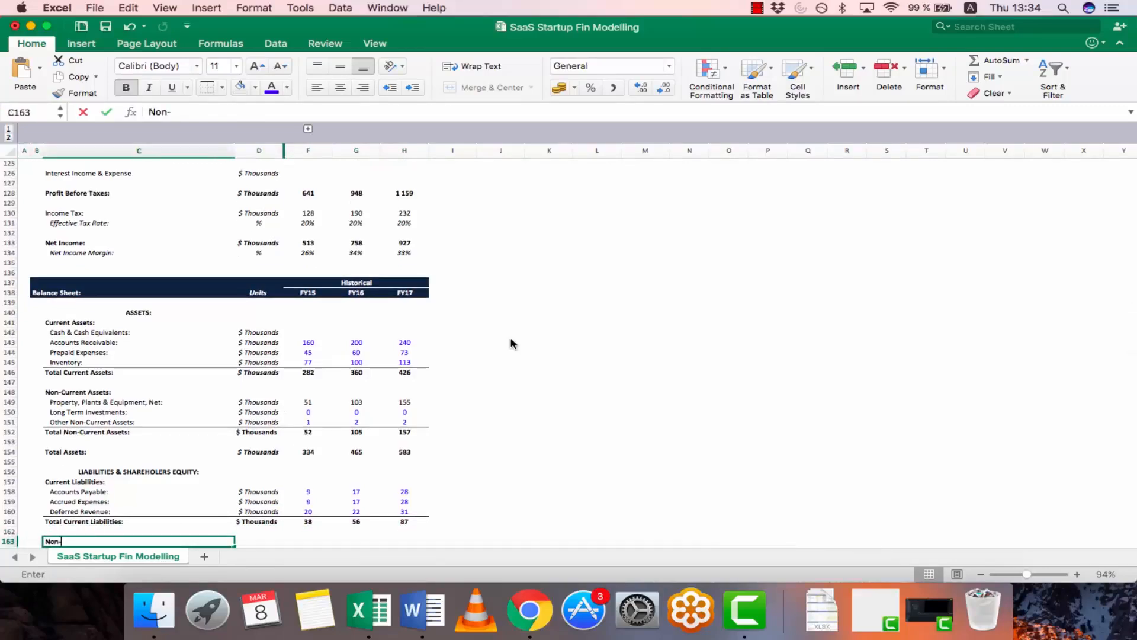
pyautogui.write('Current Li')
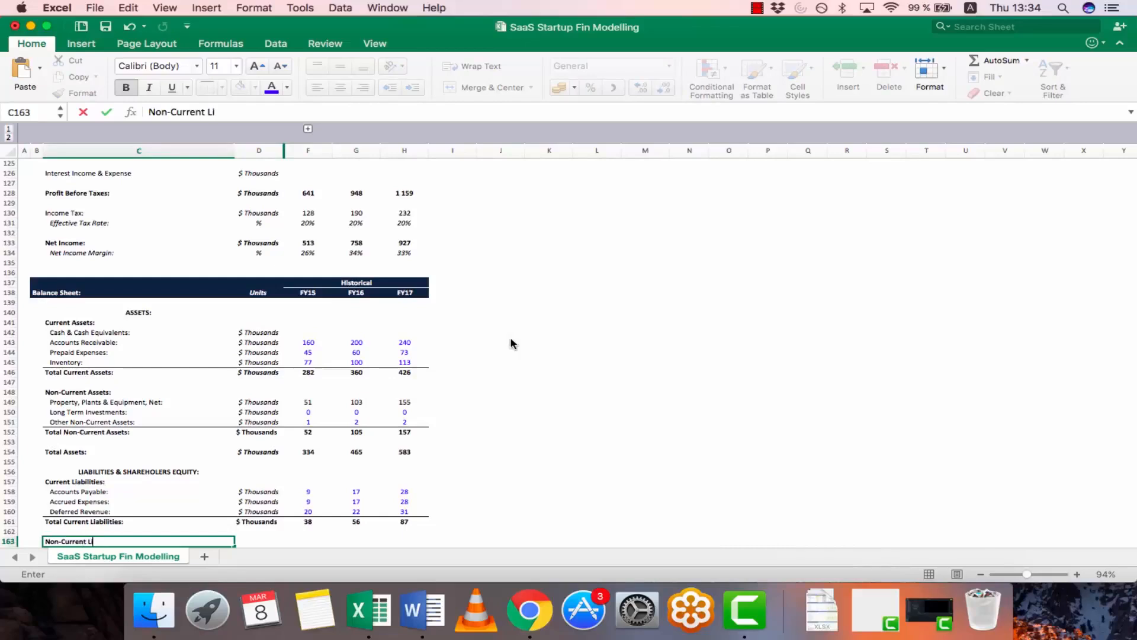
pyautogui.write('bilities:')
pyautogui.press('Return')
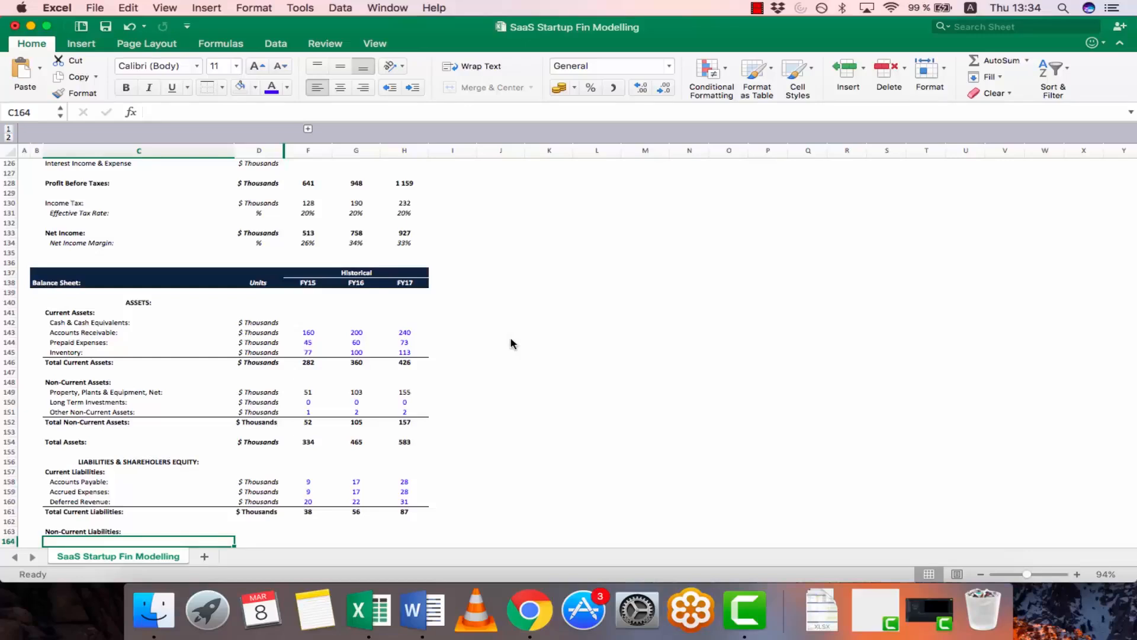
# Add the line item "Other Non-Current Liabilities:" in C164 and copy the "$ Thousands" unit from D159 to D164
pyautogui.write('Other Non-Current')
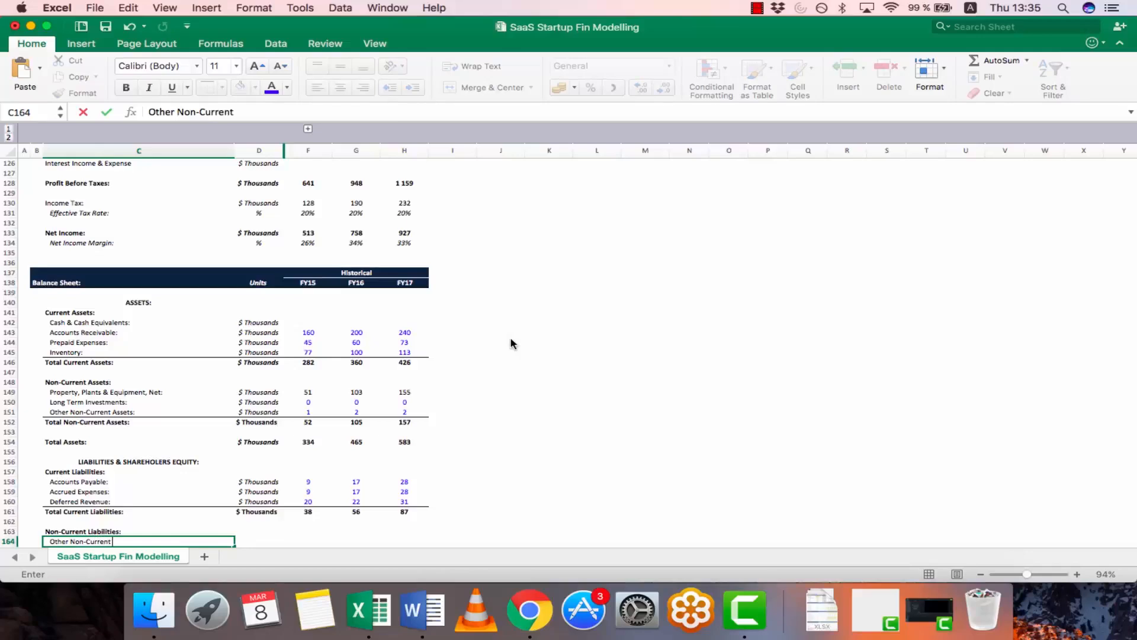
pyautogui.write(' Liabilitie')
pyautogui.press('Return')
pyautogui.press('Up')
pyautogui.press('Right')
pyautogui.press('Up')
pyautogui.press('Up')
pyautogui.press('Up')
pyautogui.press('Up')
pyautogui.press('Up')
pyautogui.press('super+c')
pyautogui.press('Down')
pyautogui.press('Down')
pyautogui.press('Down')
pyautogui.press('Down')
pyautogui.press('Down')
pyautogui.press('super+v')
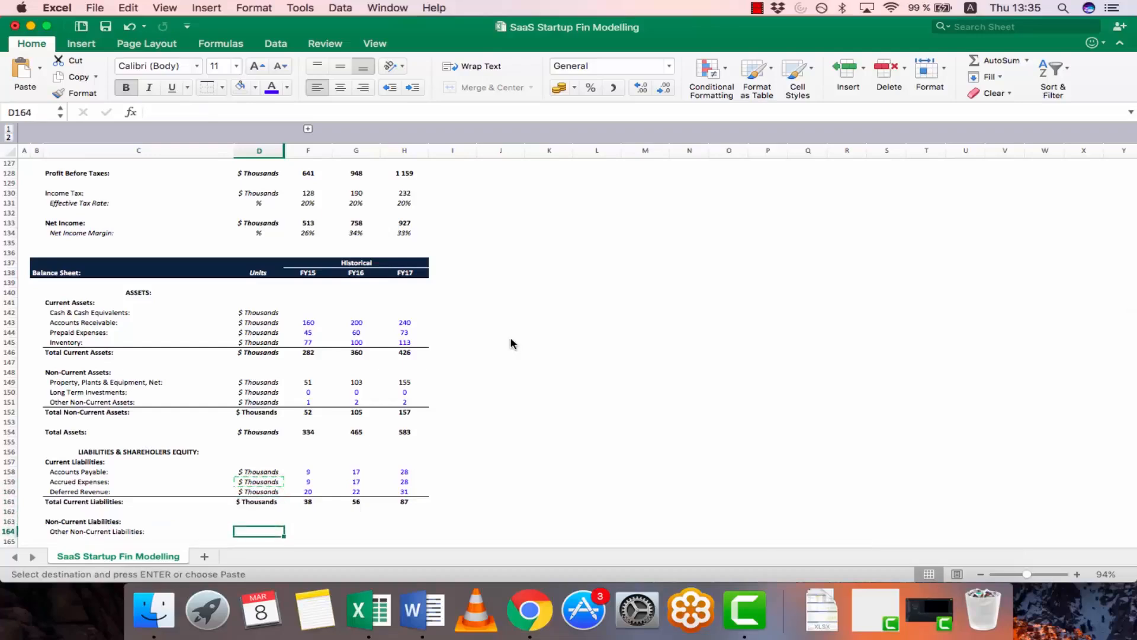
pyautogui.press('BackSpace')
pyautogui.press('Escape')
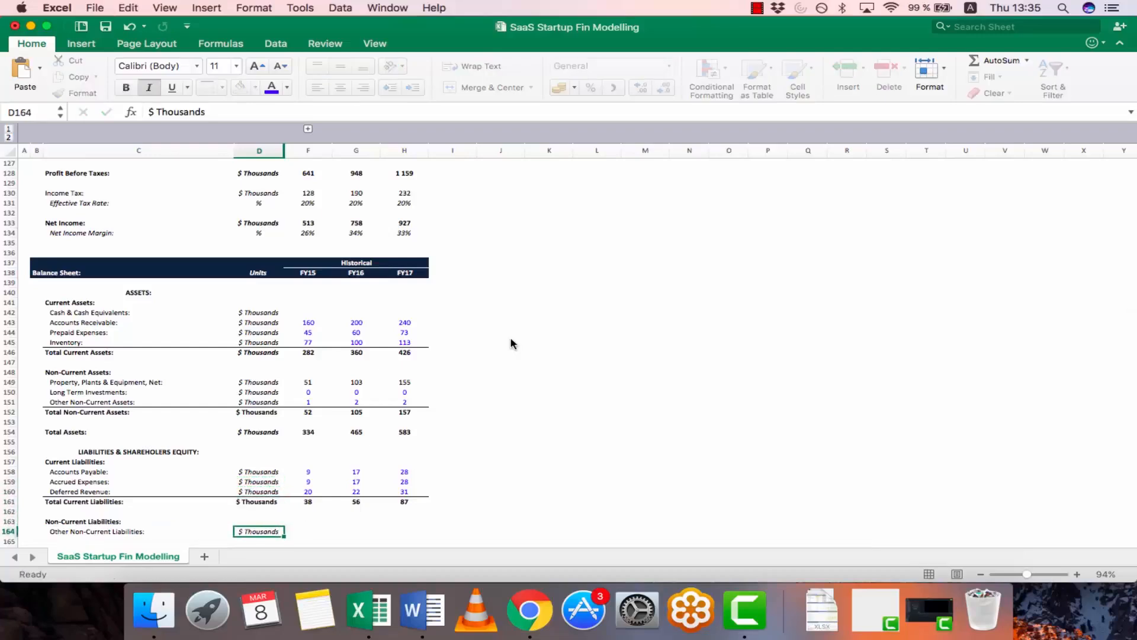
# Add the label "Total Non-Current Liabilities:" in C165 and copy the "$ Thousands" unit from D164 to D165
pyautogui.press('Down')
pyautogui.press('Left')
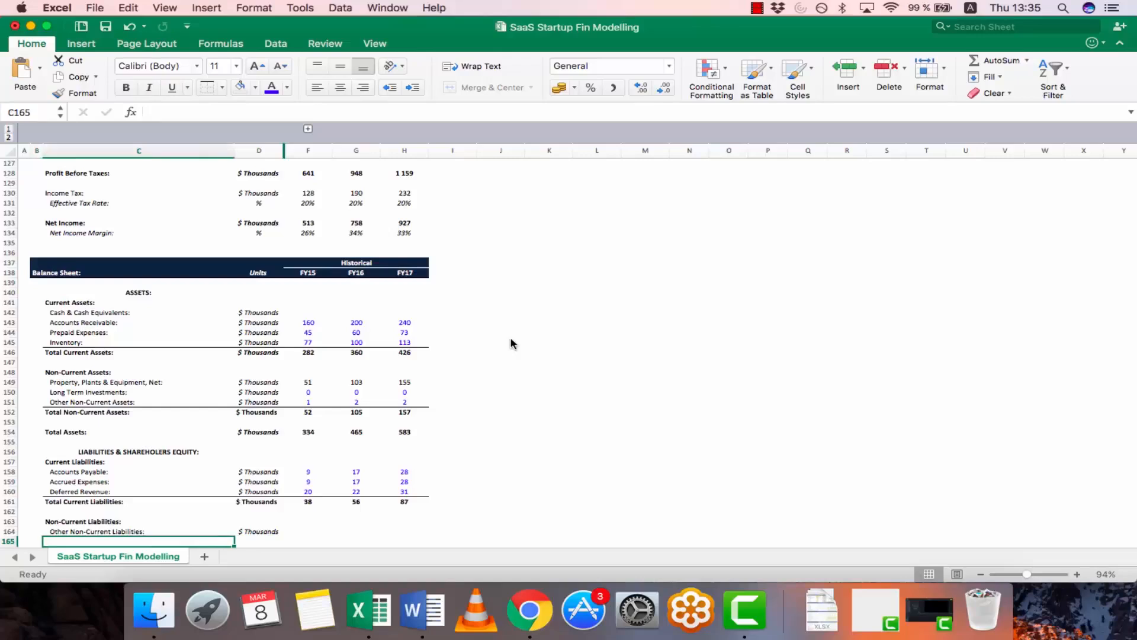
pyautogui.write('Total Non-Current Liab')
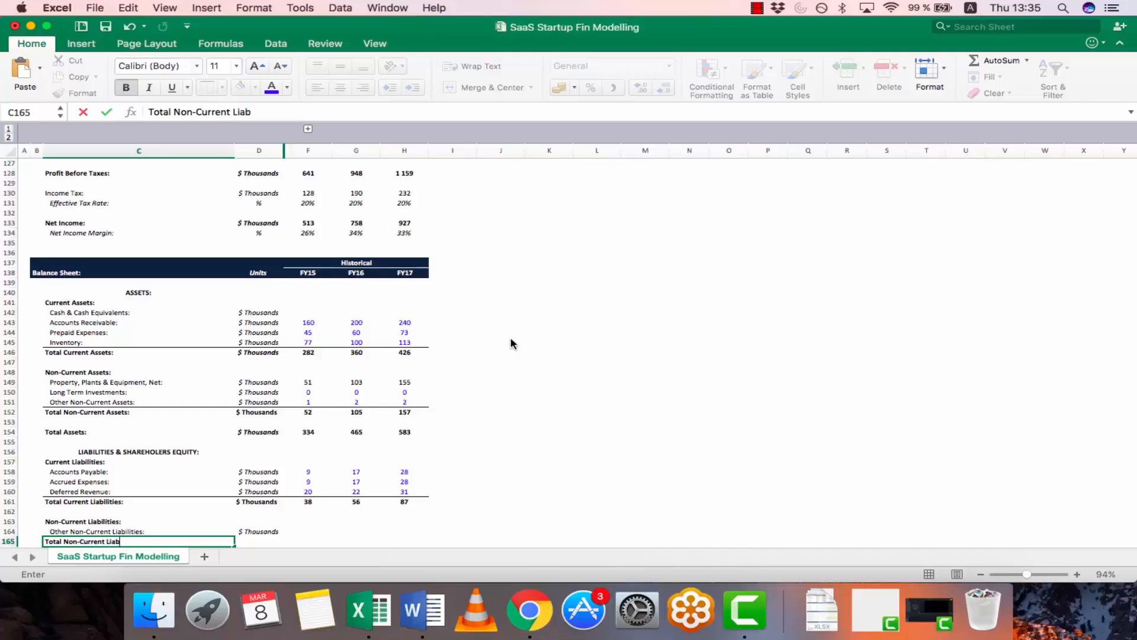
pyautogui.write('ilities:')
pyautogui.press('Return')
pyautogui.press('Up')
pyautogui.press('Up')
pyautogui.press('Right')
pyautogui.press('cmd+c')
pyautogui.press('Down')
pyautogui.press('cmd+v')
pyautogui.press('Escape')
# Try to apply the formatting of the Total Current Liabilities row C161:H161 to the Total Non-Current Liabilities row C165:H165
pyautogui.press('Up')
pyautogui.press('Up')
pyautogui.press('Up')
pyautogui.press('Left')
pyautogui.press('Up')
pyautogui.hotkey('shift', 'Right')
pyautogui.hotkey('shift', 'Right')
pyautogui.hotkey('shift', 'Right')
pyautogui.hotkey('shift', 'Right')
pyautogui.hotkey('shift', 'Right')
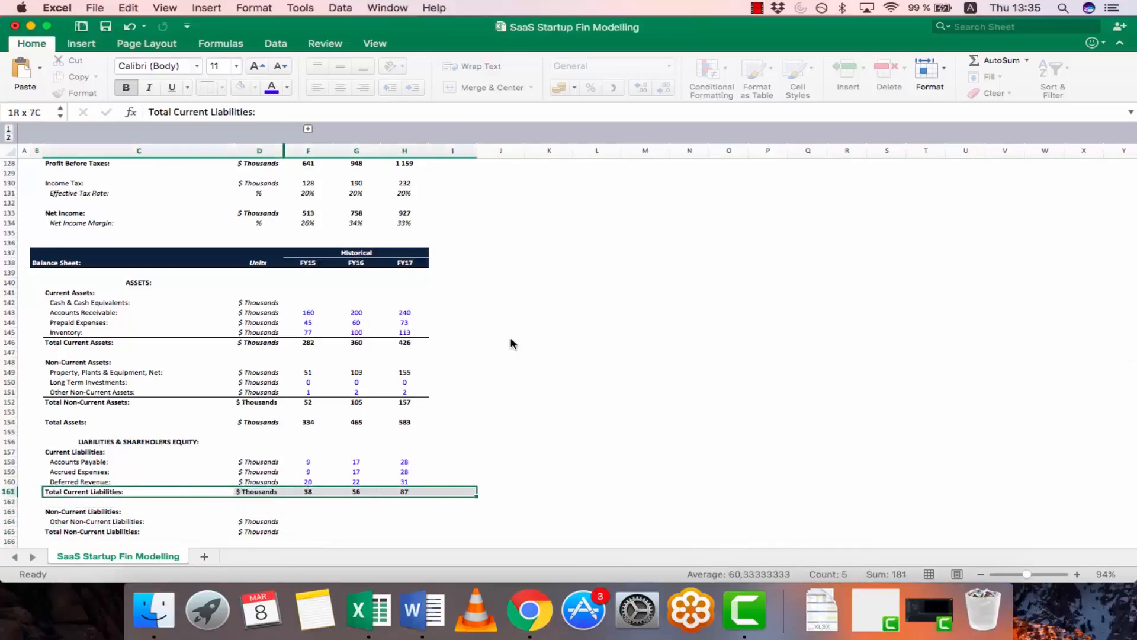
pyautogui.hotkey('shift', 'Left')
pyautogui.press('super+c')
pyautogui.press('Down')
pyautogui.press('Down')
pyautogui.press('Down')
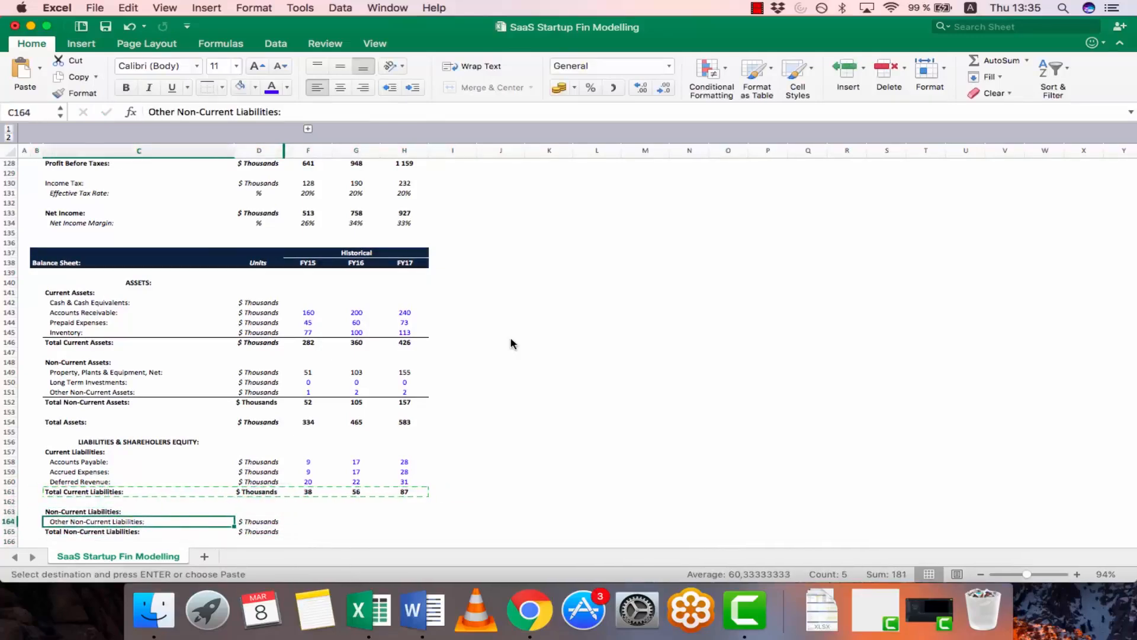
pyautogui.press('Down')
pyautogui.hotkey('shift', 'Right')
pyautogui.hotkey('shift', 'Right')
pyautogui.hotkey('shift', 'Right')
pyautogui.hotkey('shift', 'Right')
pyautogui.press('Return')
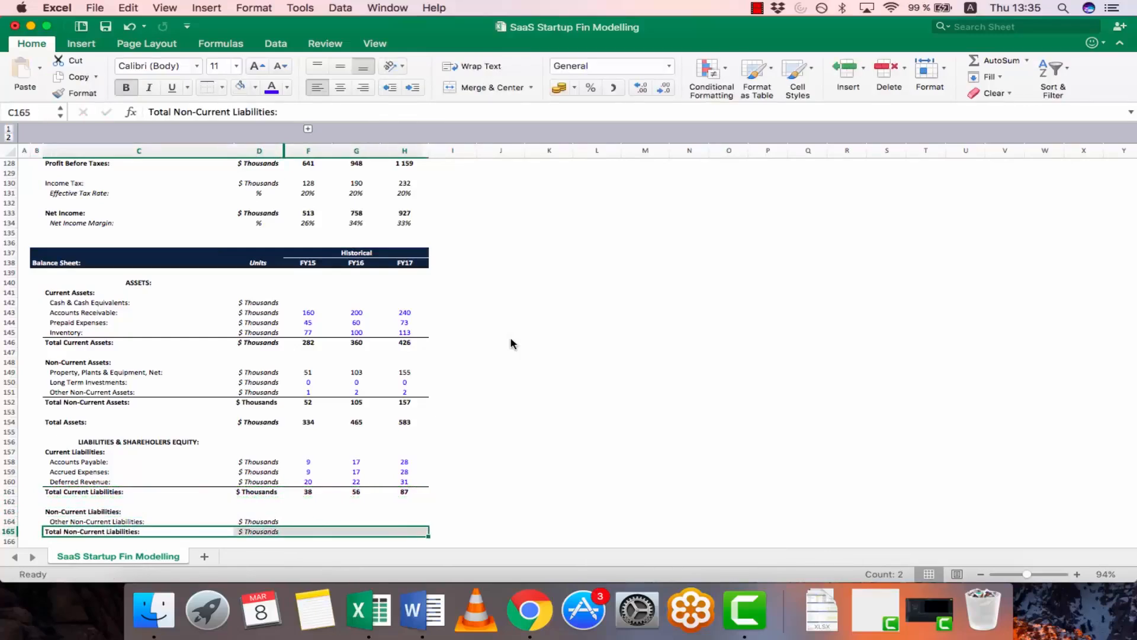
# Copy the formatting of the Total Current Liabilities row C161:H161 to the Total Non-Current Liabilities row C165:H165
pyautogui.press('Up')
pyautogui.press('Up')
pyautogui.press('Up')
pyautogui.press('Up')
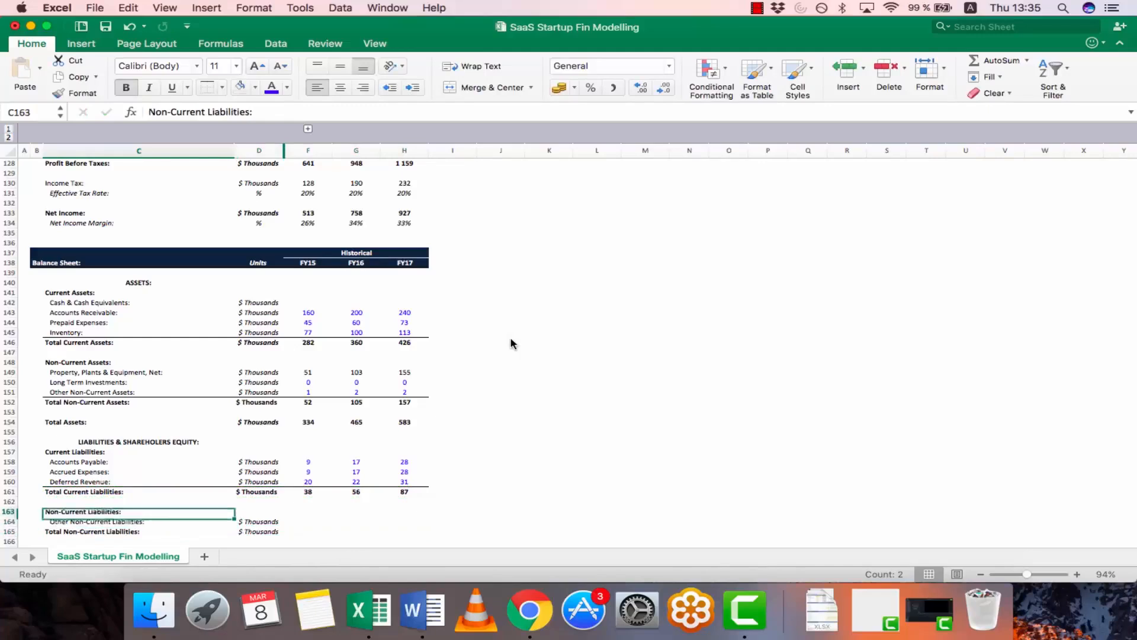
pyautogui.press('Right')
pyautogui.hotkey('shift', 'Right')
pyautogui.hotkey('shift', 'Right')
pyautogui.hotkey('shift', 'Right')
pyautogui.press('Left')
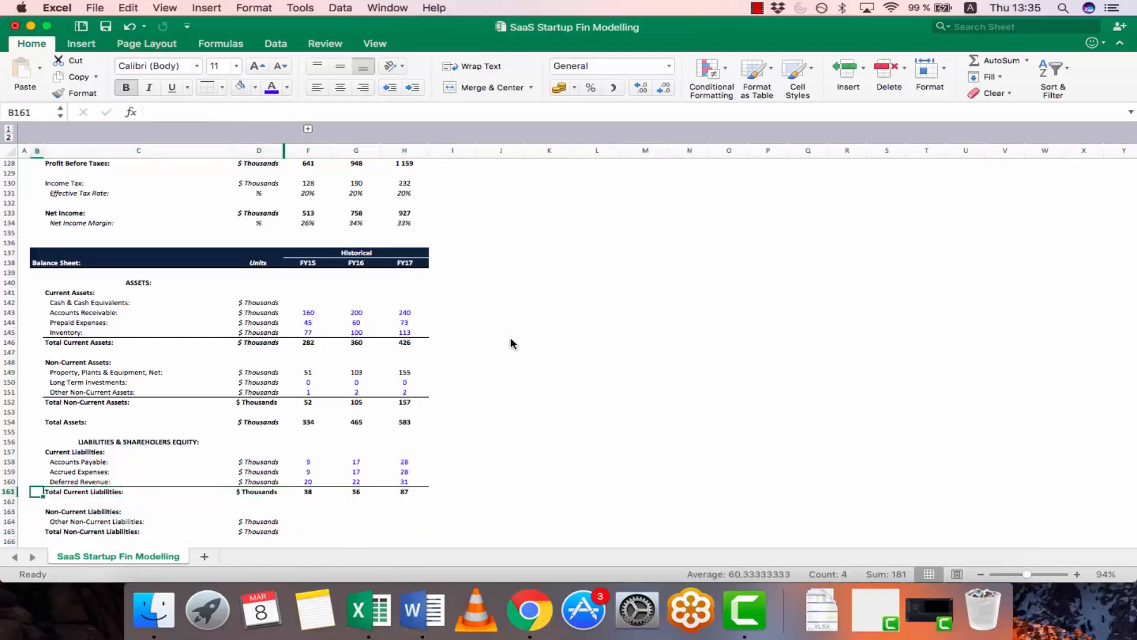
pyautogui.hotkey('shift', 'Right')
pyautogui.hotkey('shift', 'Right')
pyautogui.hotkey('shift', 'Right')
pyautogui.hotkey('shift', 'Right')
pyautogui.hotkey('shift', 'Right')
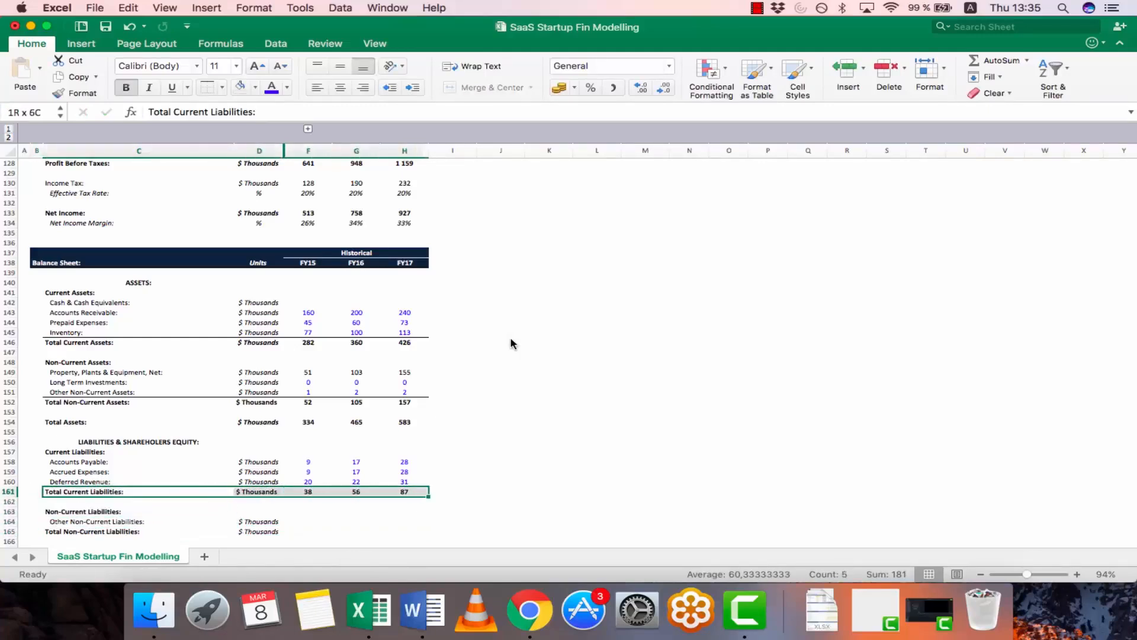
pyautogui.press('super+c')
pyautogui.press('Down')
pyautogui.press('Down')
pyautogui.press('Down')
pyautogui.press('Down')
pyautogui.hotkey('shift', 'Right')
pyautogui.hotkey('shift', 'Right')
pyautogui.hotkey('shift', 'Right')
pyautogui.hotkey('shift', 'Right')
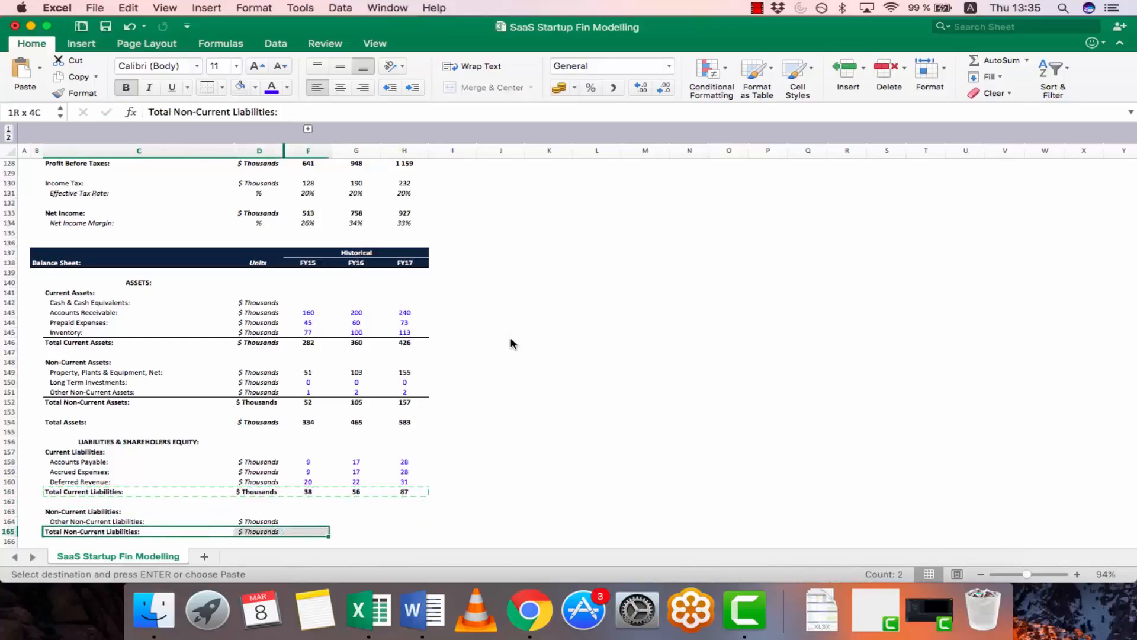
pyautogui.press('ctrl+super+v')
pyautogui.press('Return')
# Enter 1 for Other Non-Current Liabilities in each of FY15, FY16 and FY17 (F164:H164)
pyautogui.press('Up')
pyautogui.press('Right')
pyautogui.press('Right')
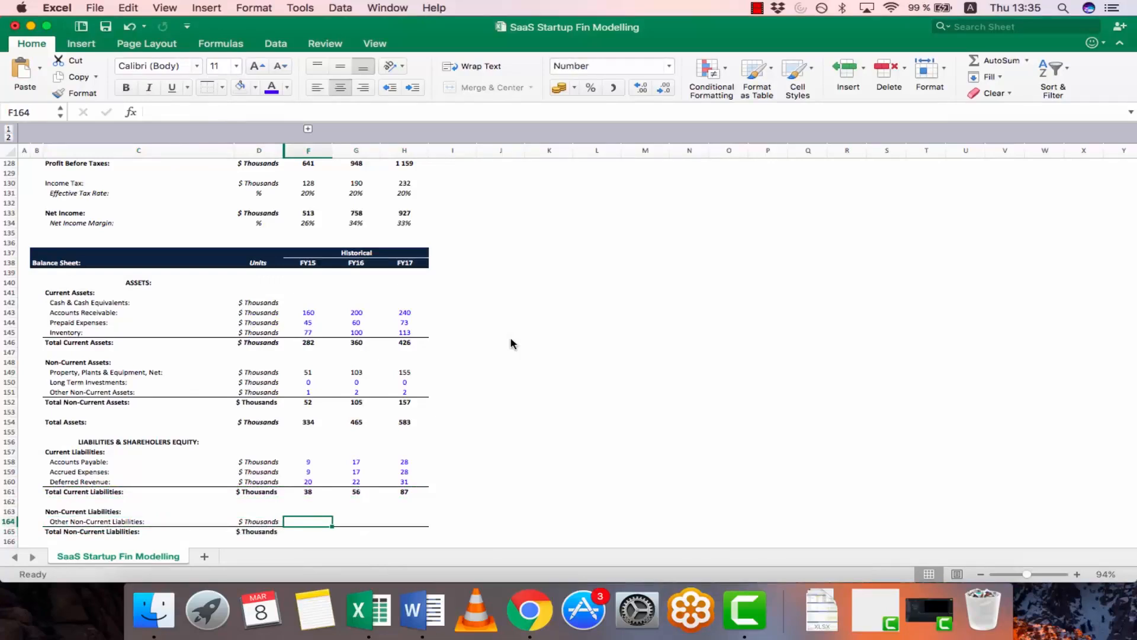
pyautogui.write('1')
pyautogui.press('Right')
pyautogui.write('1')
pyautogui.press('Right')
pyautogui.write('1')
pyautogui.press('Right')
# Calculate FY15 Total Non-Current Liabilities in F165 with =SUM(F164)
pyautogui.press('Left')
pyautogui.press('Down')
pyautogui.press('Down')
pyautogui.press('Left')
pyautogui.press('Up')
pyautogui.press('Left')
pyautogui.write('=')
pyautogui.press('Up')
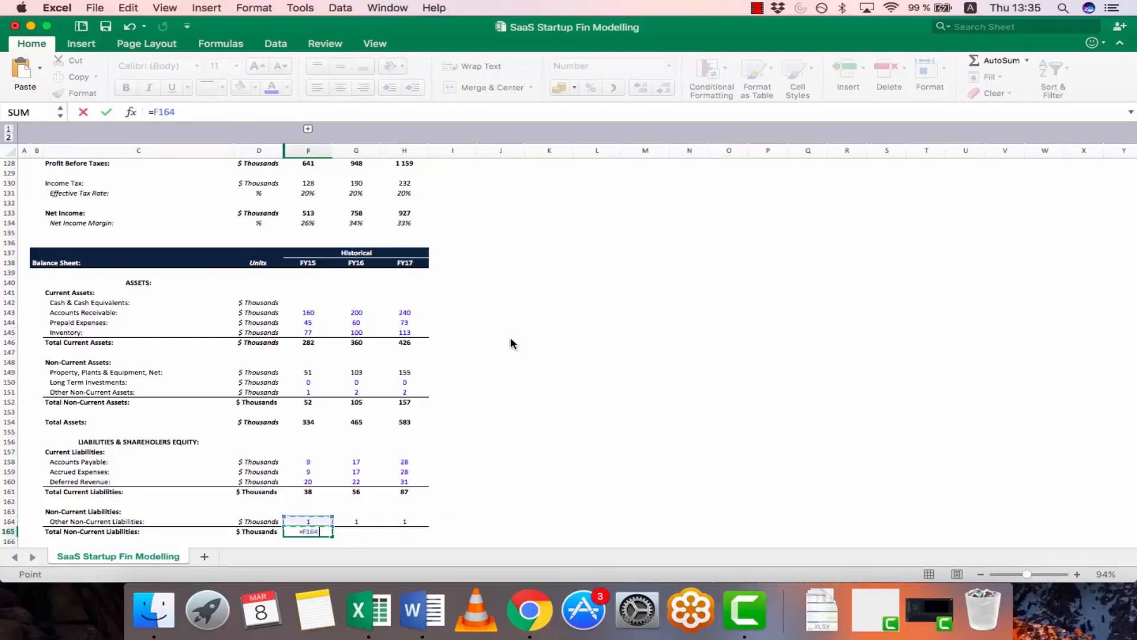
pyautogui.press('Escape')
pyautogui.write('=sum')
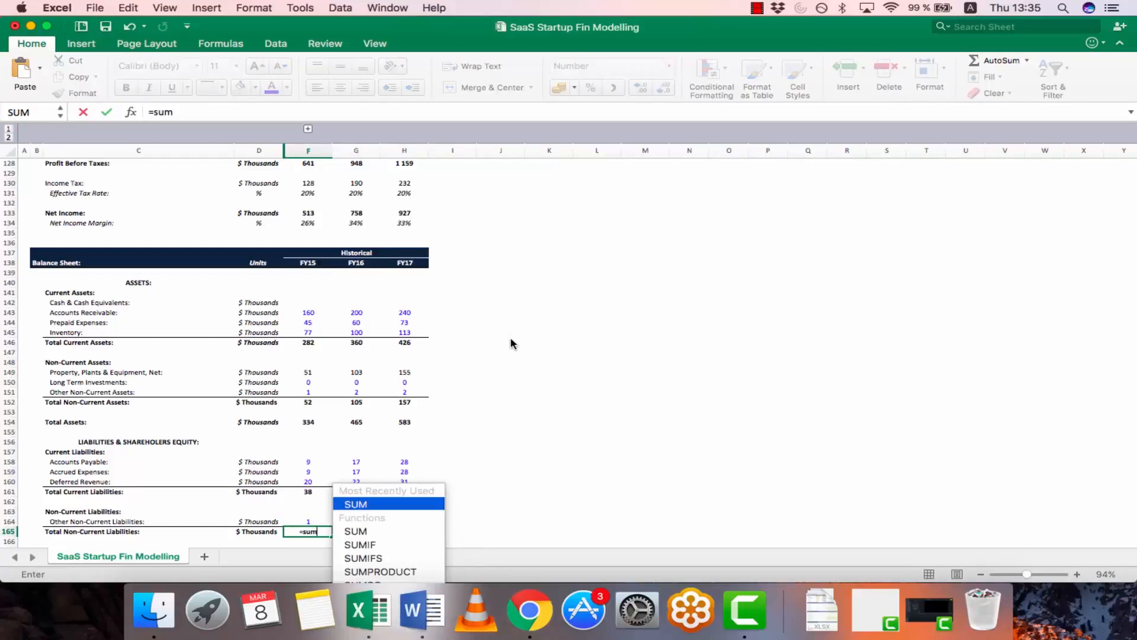
pyautogui.press('Tab')
pyautogui.press('Up')
pyautogui.hotkey('ctrl', 'Return')
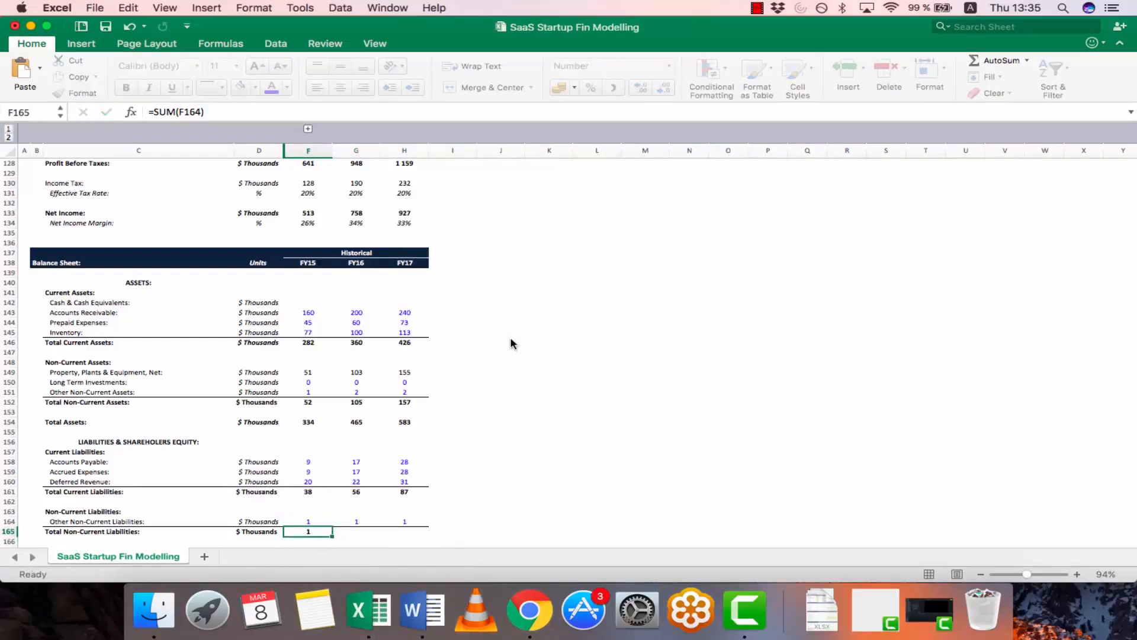
# Copy the Total Non-Current Liabilities formula from F165 across to G165:H165 and check the copied formulas
pyautogui.press('super+c')
pyautogui.hotkey('shift', 'Right')
pyautogui.hotkey('shift', 'Right')
pyautogui.press('Return')
pyautogui.press('Down')
pyautogui.press('Left')
pyautogui.press('Right')
pyautogui.press('Up')
pyautogui.press('F2')
pyautogui.press('Tab')
pyautogui.press('F2')
pyautogui.press('Tab')
# Add the label "Total Liabilities:" in C167
pyautogui.press('Down')
pyautogui.press('Down')
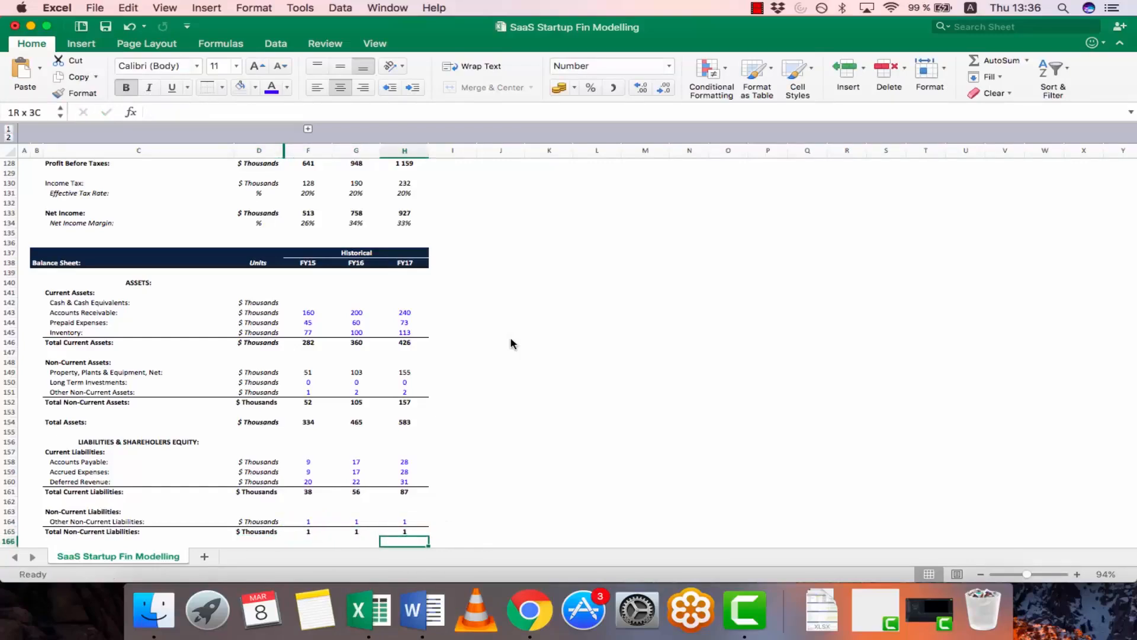
pyautogui.press('Left')
pyautogui.press('Left')
pyautogui.press('Left')
pyautogui.press('Left')
pyautogui.press('Left')
pyautogui.press('Right')
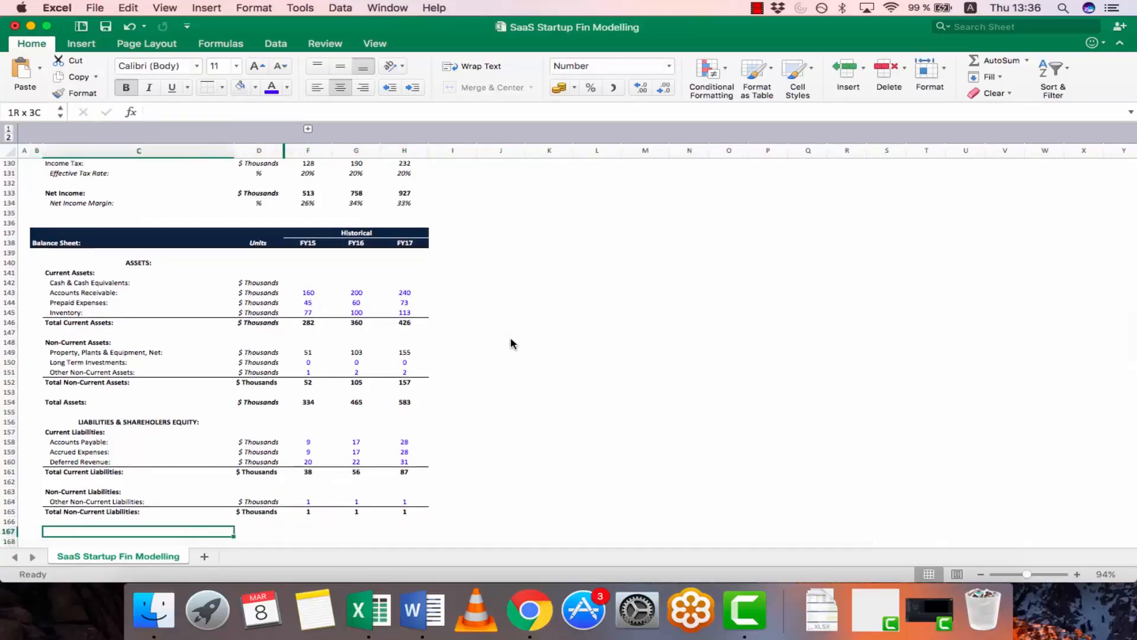
pyautogui.write('Total Liabilities:')
pyautogui.press('Tab')
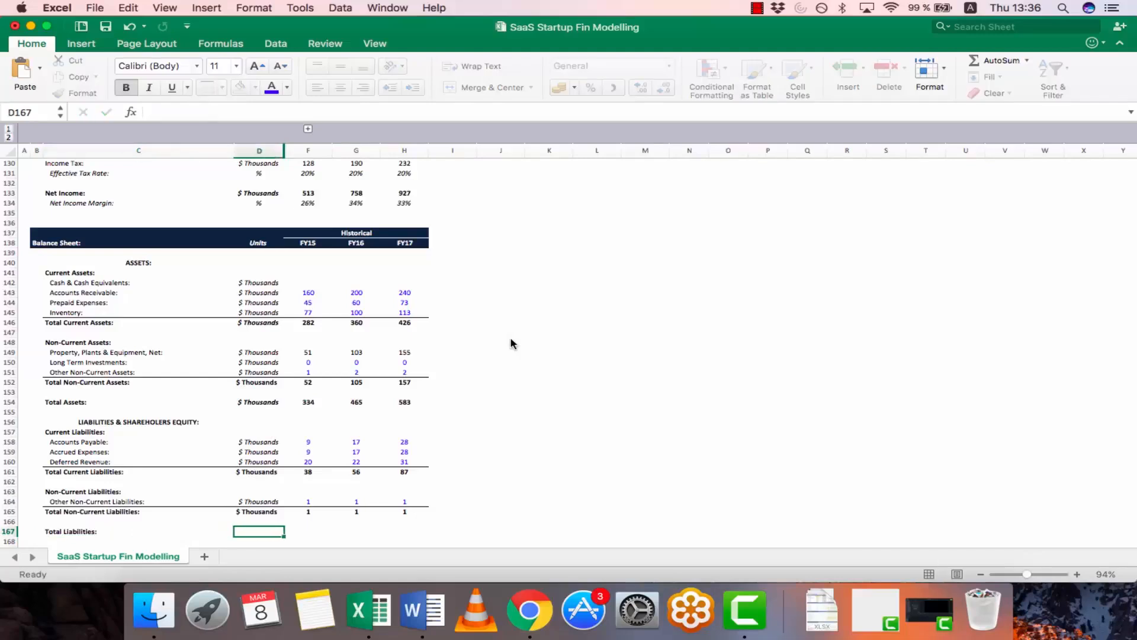
# Copy the "$ Thousands" unit from D159 to D167 for the Total Liabilities row
pyautogui.press('Up')
pyautogui.press('Up')
pyautogui.press('Up')
pyautogui.press('Up')
pyautogui.press('Up')
pyautogui.press('Up')
pyautogui.press('Up')
pyautogui.press('Up')
pyautogui.press('super+c')
pyautogui.press('Down')
pyautogui.press('Down')
pyautogui.press('Down')
pyautogui.press('Down')
pyautogui.press('Down')
pyautogui.press('Down')
pyautogui.press('Down')
pyautogui.press('Down')
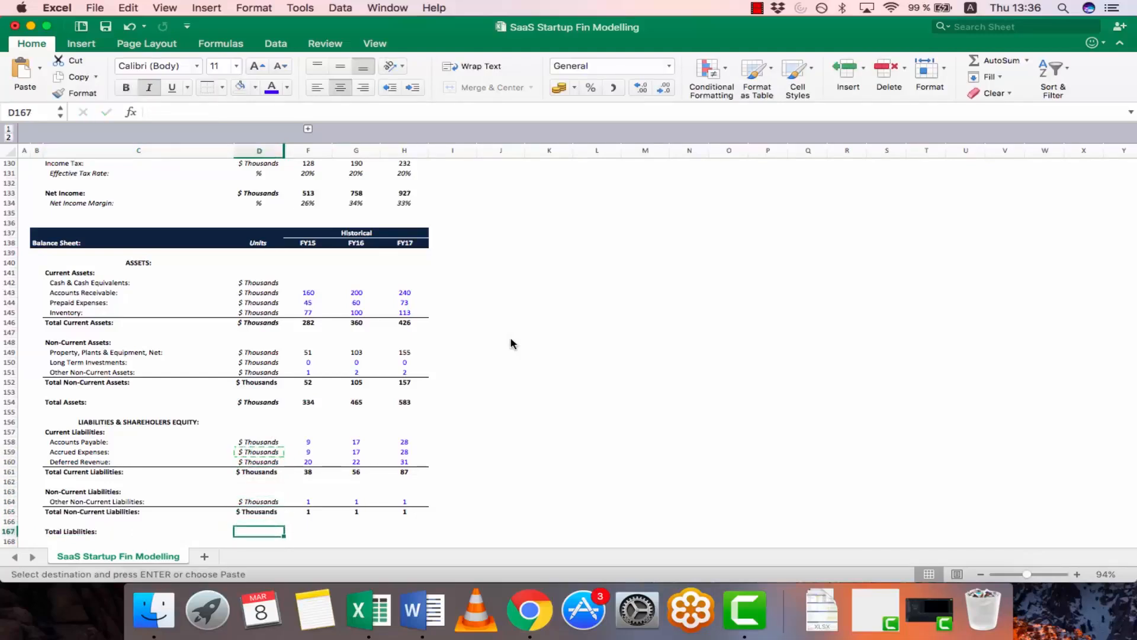
pyautogui.press('super+v')
pyautogui.press('Escape')
pyautogui.press('Tab')
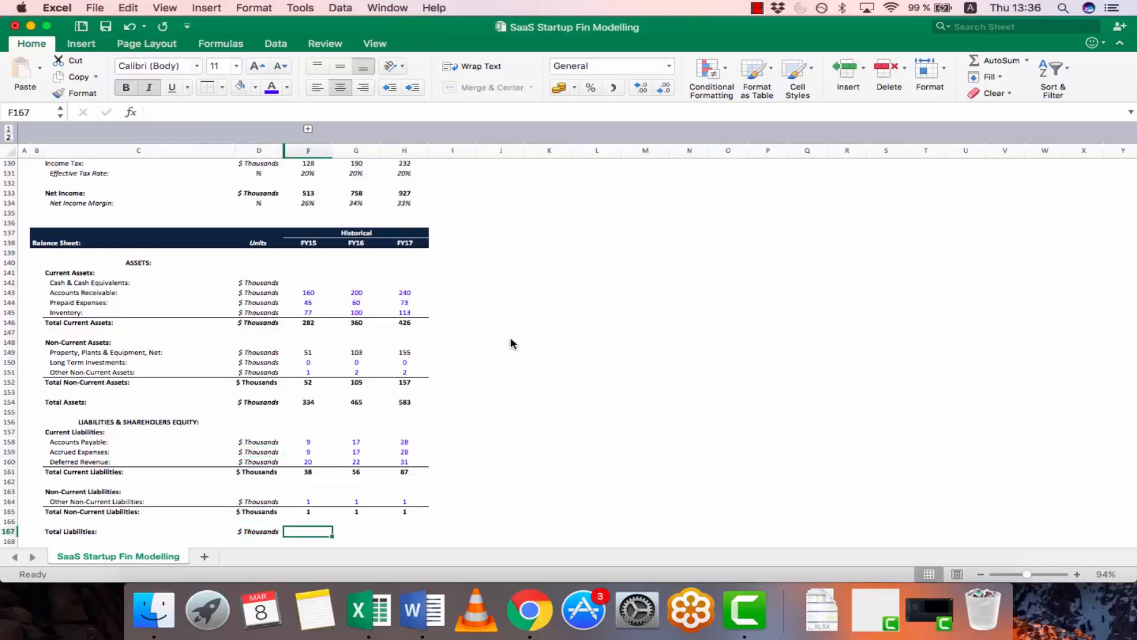
# Calculate FY15 Total Liabilities in F167 with =F165+F161
pyautogui.write('=')
pyautogui.press('Up')
pyautogui.press('Up')
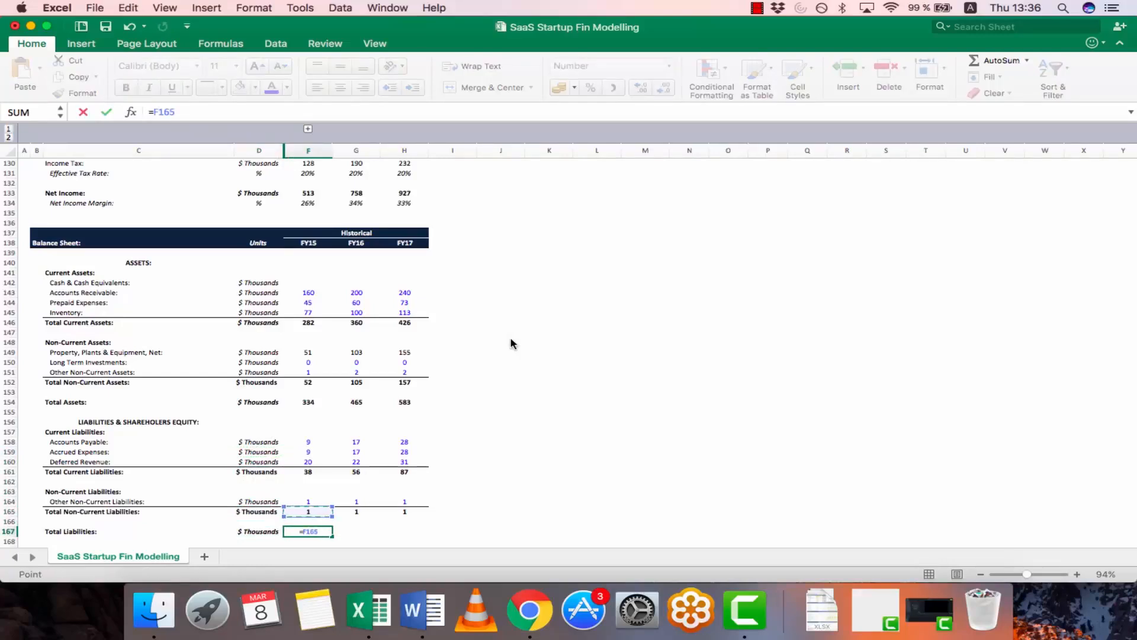
pyautogui.write('+')
pyautogui.press('Up')
pyautogui.press('Up')
pyautogui.press('Up')
pyautogui.press('Up')
pyautogui.press('Up')
pyautogui.press('Up')
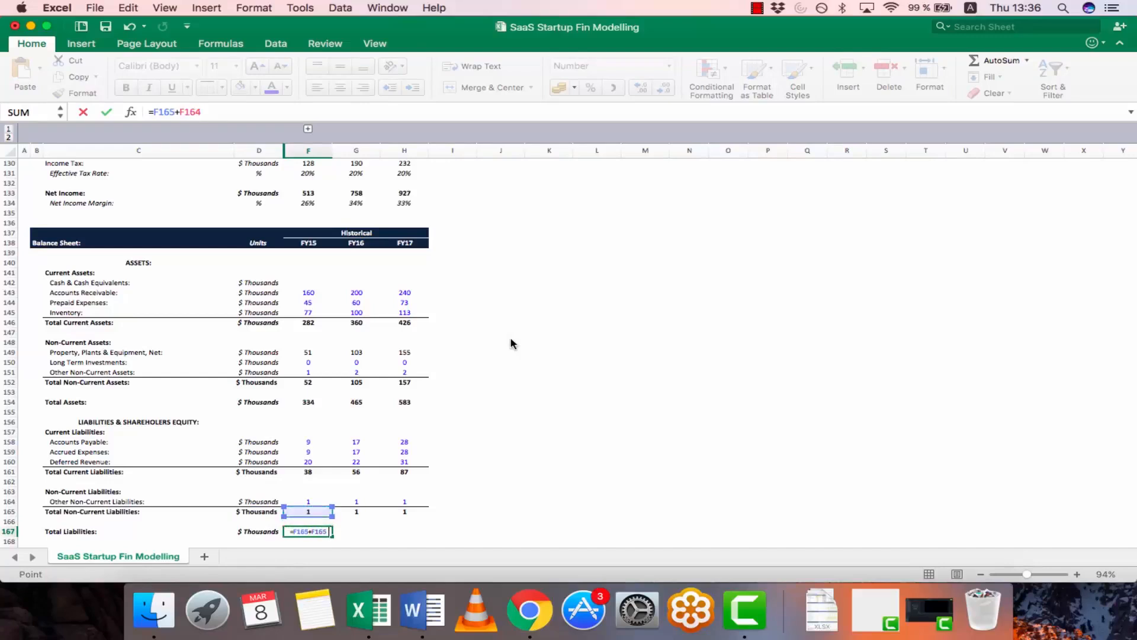
pyautogui.write('\\')
pyautogui.press('Return')
pyautogui.press('Up')
pyautogui.press('F2')
pyautogui.press('BackSpace')
pyautogui.press('Return')
pyautogui.press('Up')
# Copy the Total Liabilities formula from F167 across to G167:H167
pyautogui.press('super+c')
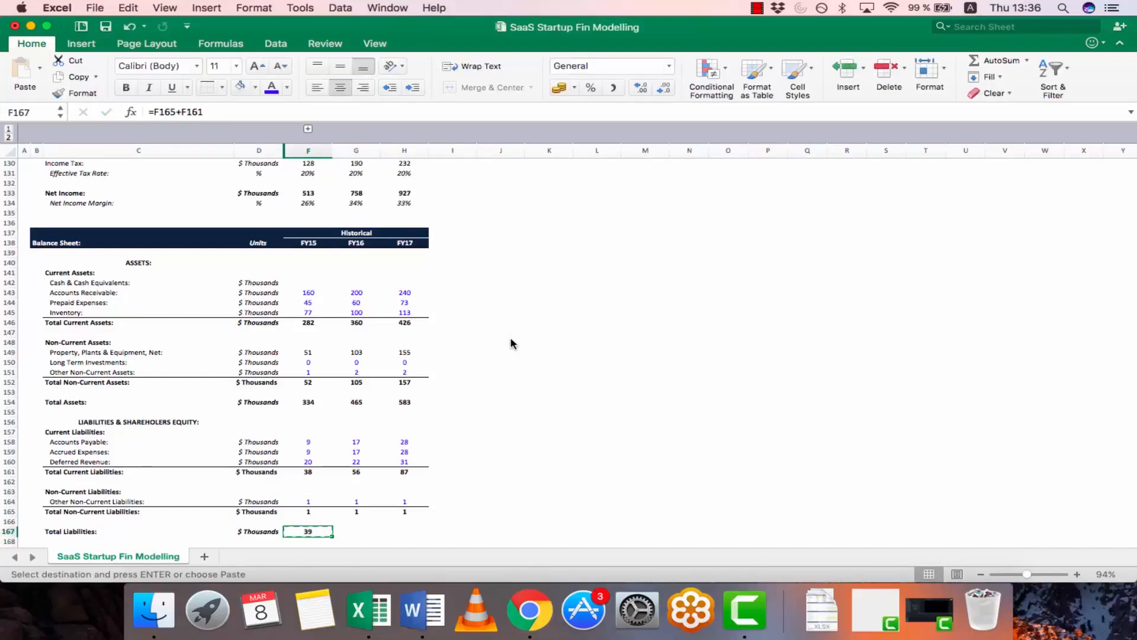
pyautogui.hotkey('shift', 'Right')
pyautogui.hotkey('shift', 'Right')
pyautogui.hotkey('shift', 'Right')
pyautogui.hotkey('shift', 'Left')
pyautogui.press('Return')
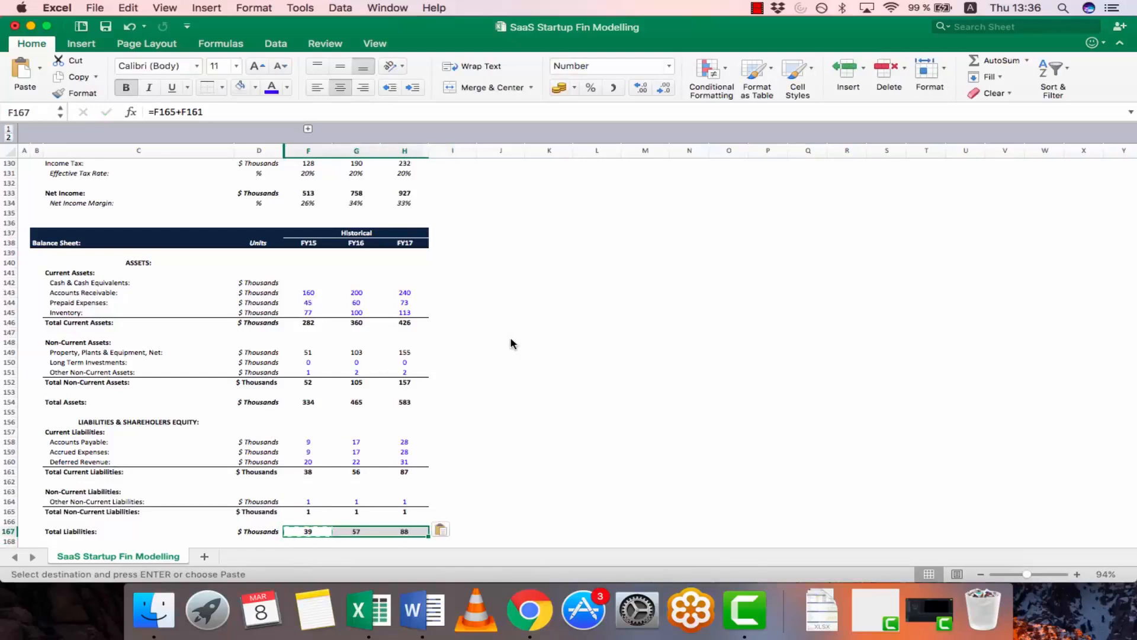
# Add the subheading "Shareholders Equity:" in C169
pyautogui.press('Left')
pyautogui.press('Left')
pyautogui.press('Down')
pyautogui.press('Down')
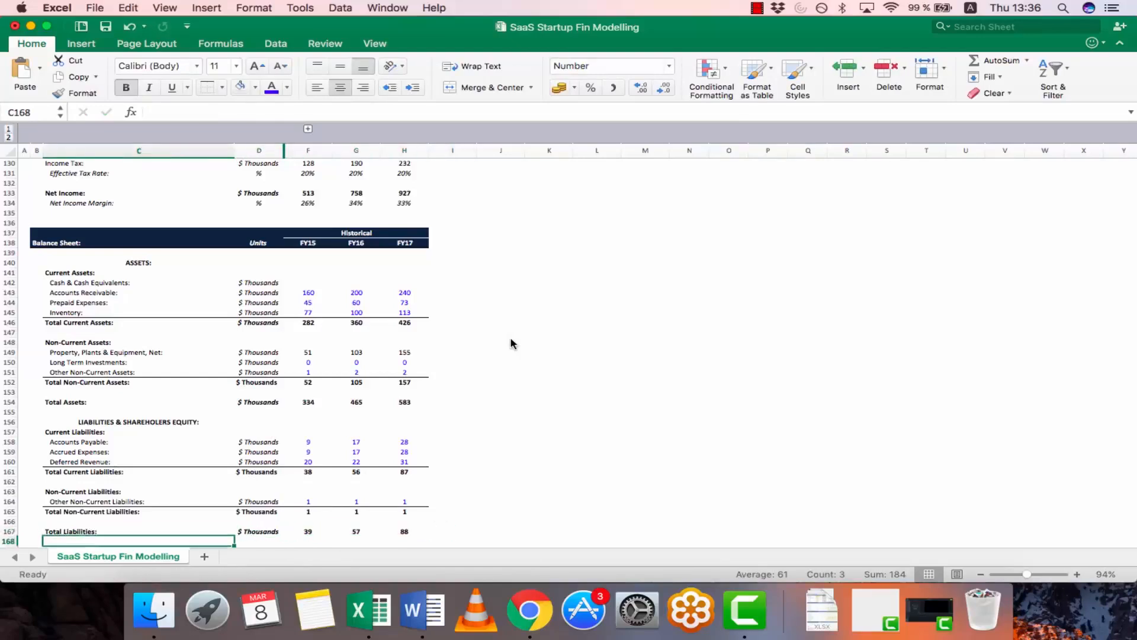
pyautogui.write('Shareholders Equity:')
pyautogui.press('Return')
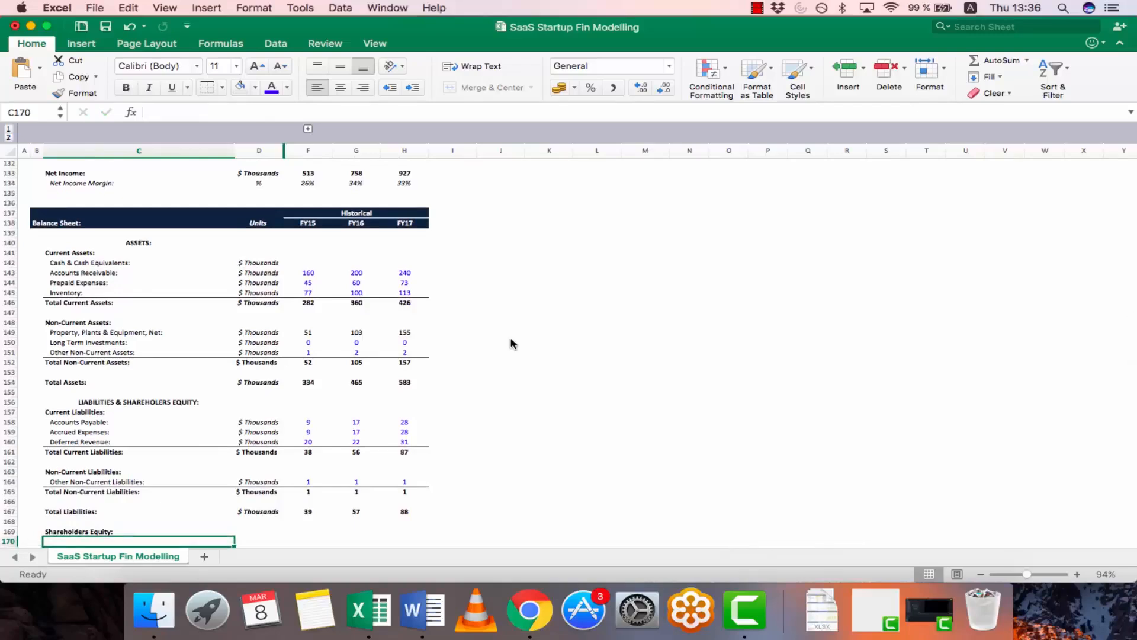
# Add the equity line items "Common Stock & APIC:" in C170 and "Retained Earnings:" in C171
pyautogui.write('Com')
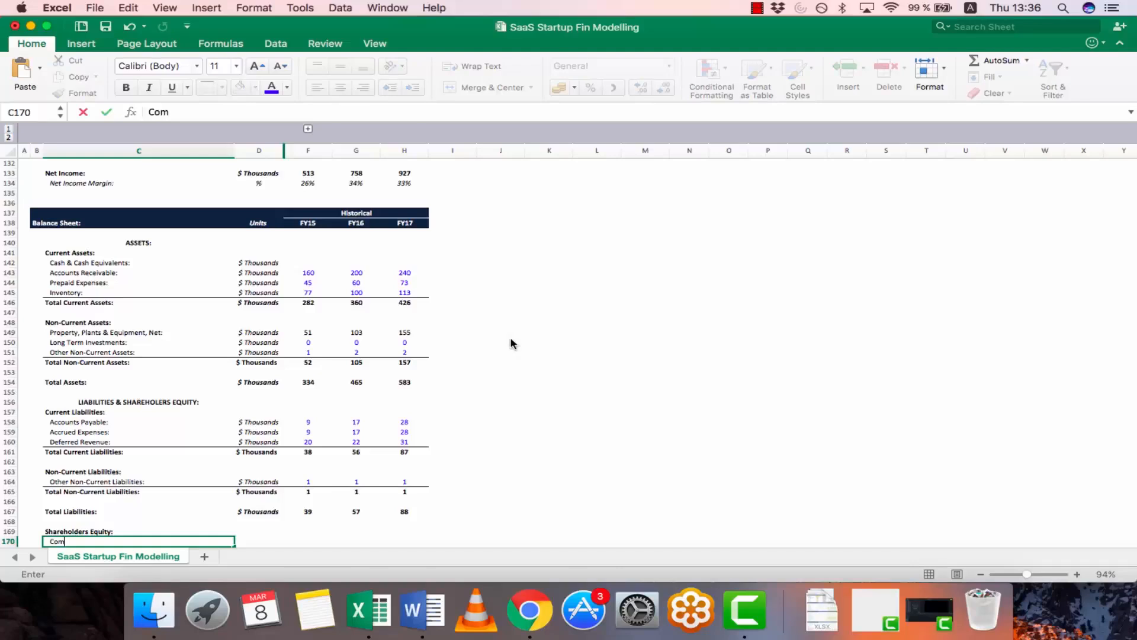
pyautogui.write('mon Stock & APIC:')
pyautogui.press('Return')
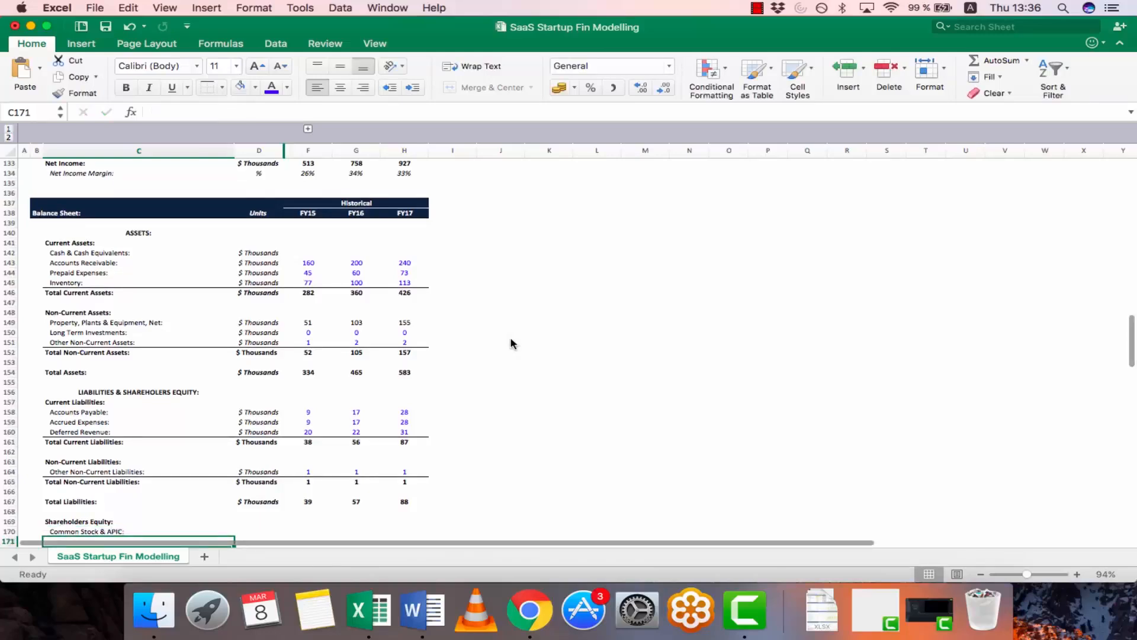
pyautogui.write('Retain')
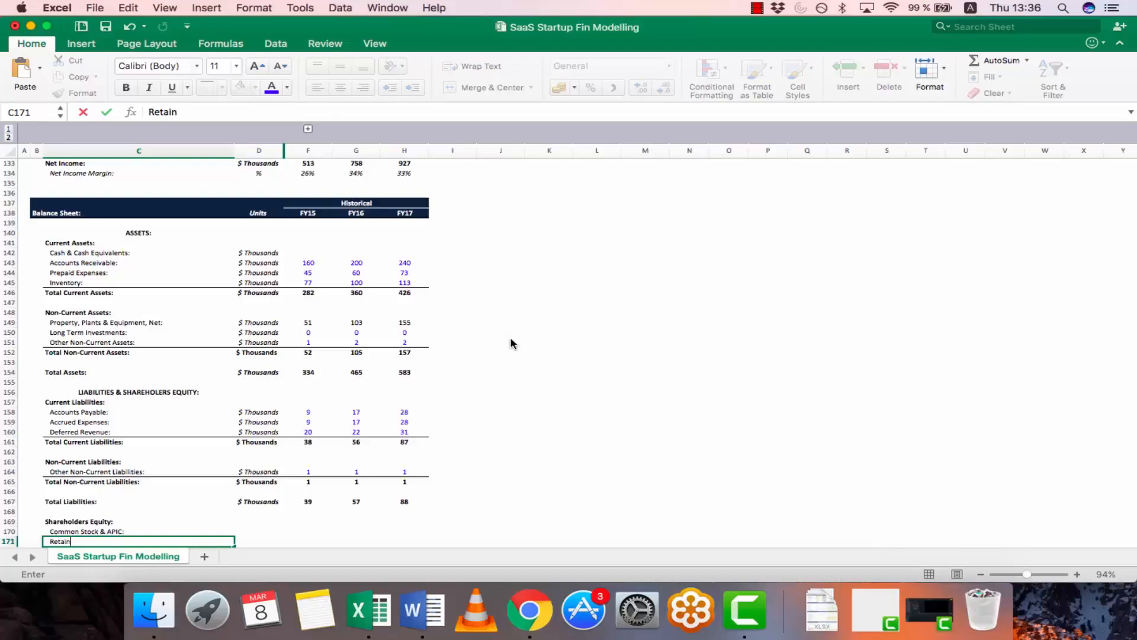
pyautogui.write('ed Earnings:')
pyautogui.press('Return')
# Copy the "$ Thousands" unit from D159 to D170 for the Common Stock & APIC row
pyautogui.press('Up')
pyautogui.press('Up')
pyautogui.press('Up')
pyautogui.press('Up')
pyautogui.press('Right')
pyautogui.press('Up')
pyautogui.press('Up')
pyautogui.press('Up')
pyautogui.press('Up')
pyautogui.press('Up')
pyautogui.press('Up')
pyautogui.press('Up')
pyautogui.press('Up')
pyautogui.press('Up')
pyautogui.press('super+c')
pyautogui.press('Down')
pyautogui.press('Down')
pyautogui.press('Down')
pyautogui.press('Down')
pyautogui.press('Down')
pyautogui.press('Down')
pyautogui.press('Down')
pyautogui.press('Down')
pyautogui.press('Down')
pyautogui.press('Down')
pyautogui.press('Down')
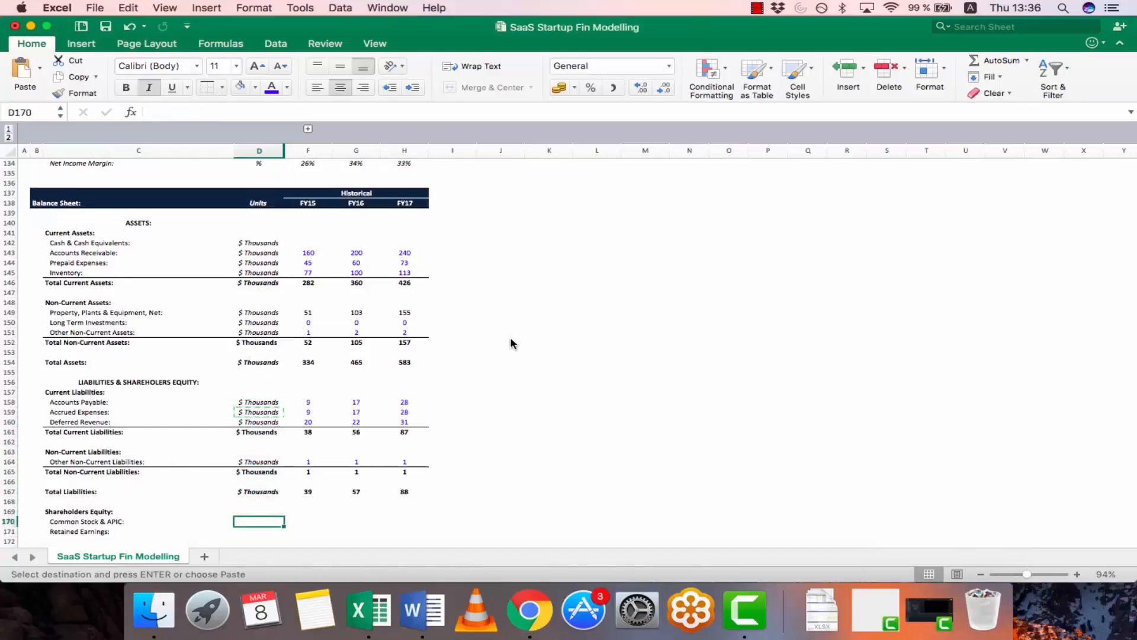
pyautogui.press('super+v')
pyautogui.press('Escape')
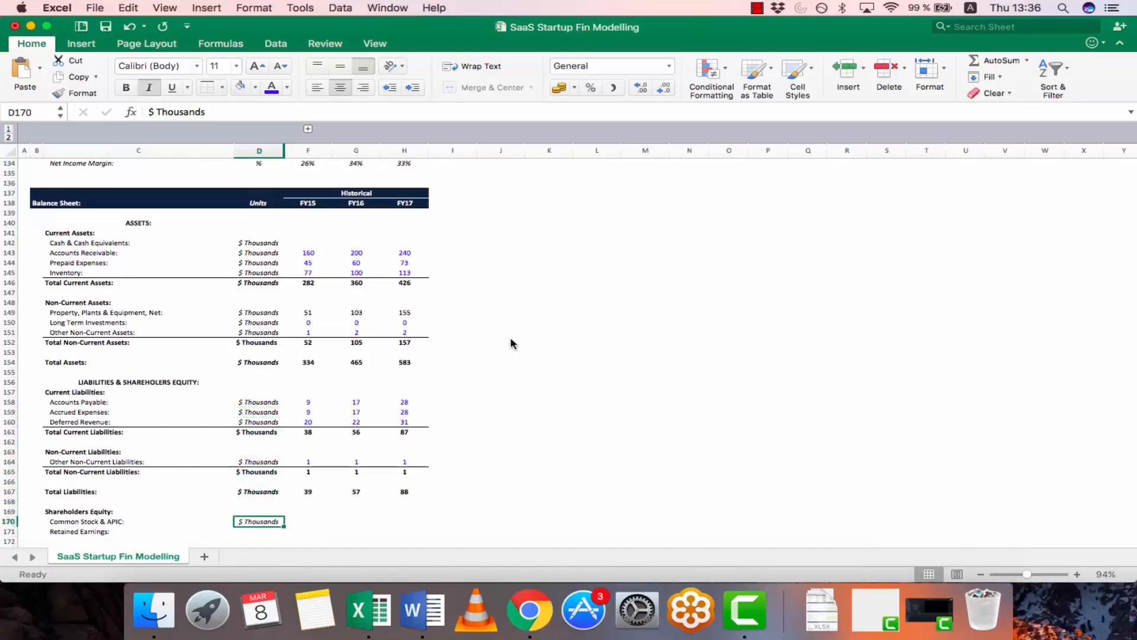
# Expand the grouped column E and enter 150 for Common Stock & APIC in E170
pyautogui.press('Right')
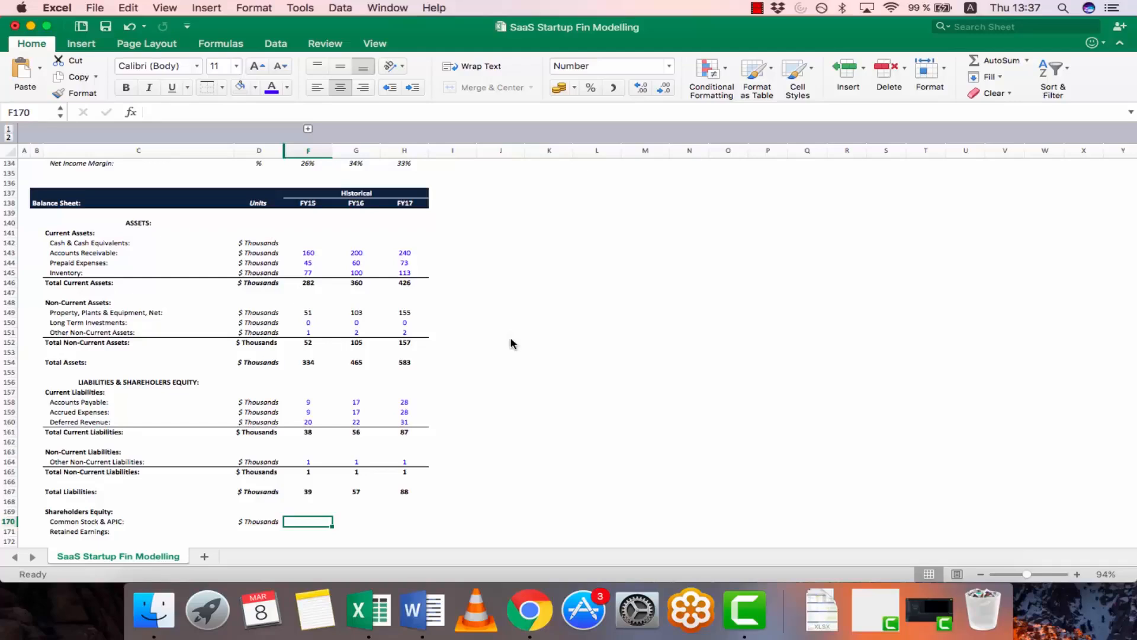
pyautogui.click(308, 130)
pyautogui.press('Left')
pyautogui.write('1')
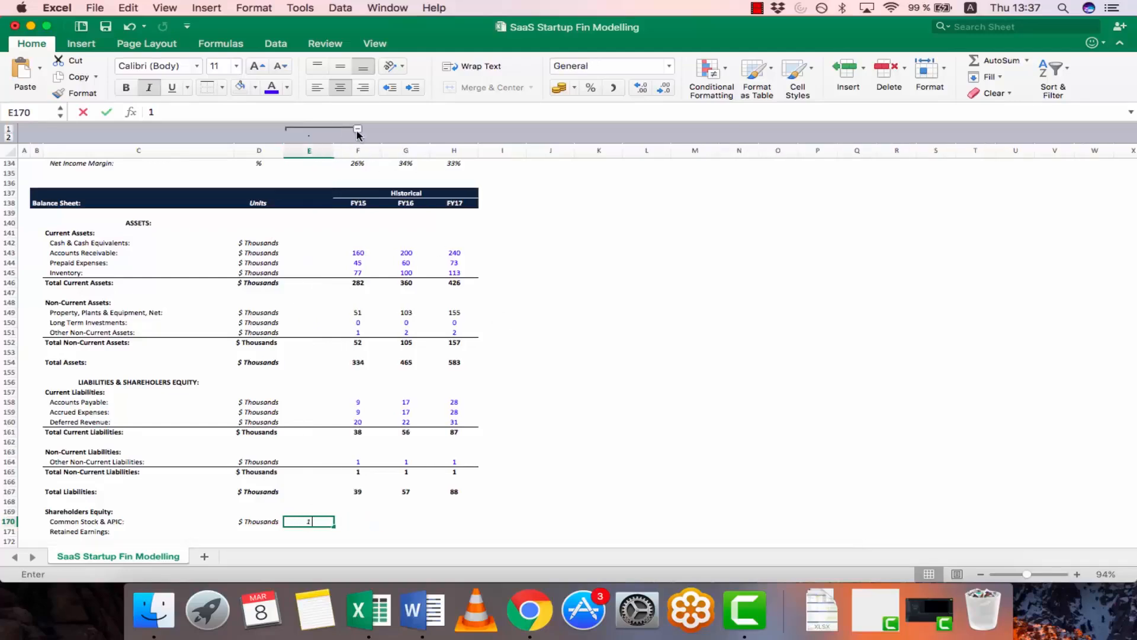
pyautogui.write('50')
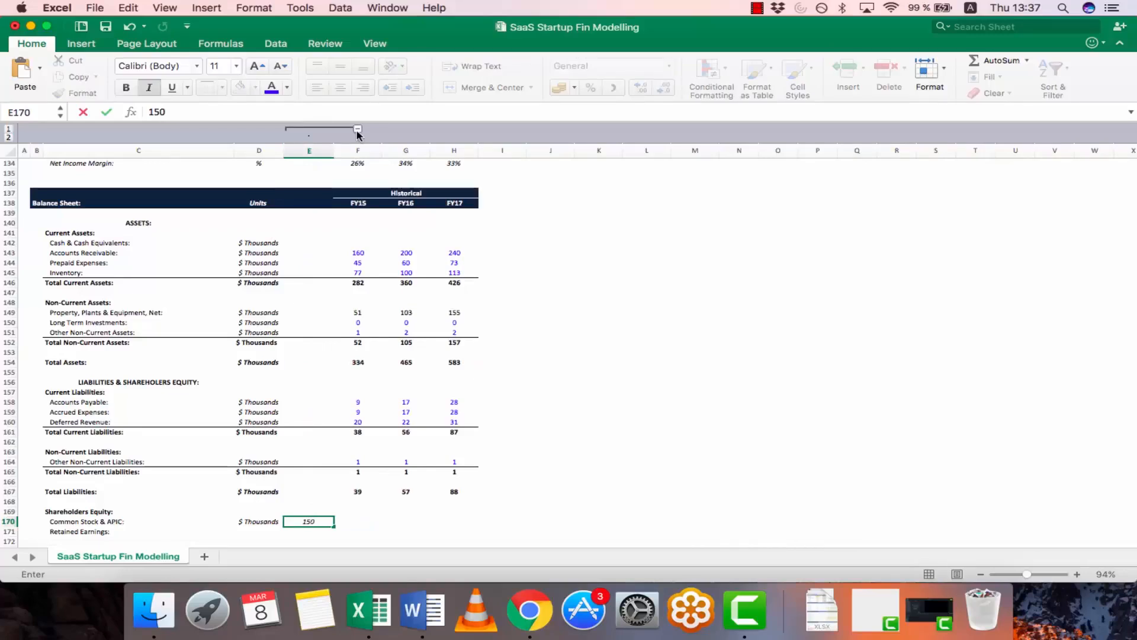
pyautogui.press('Return')
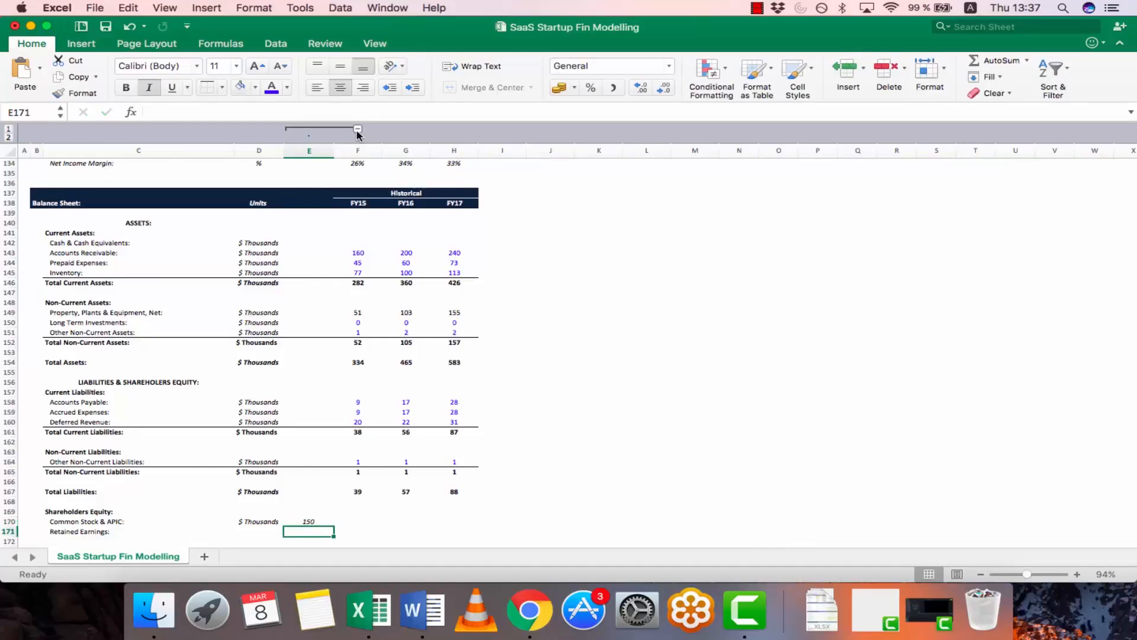
pyautogui.press('Up')
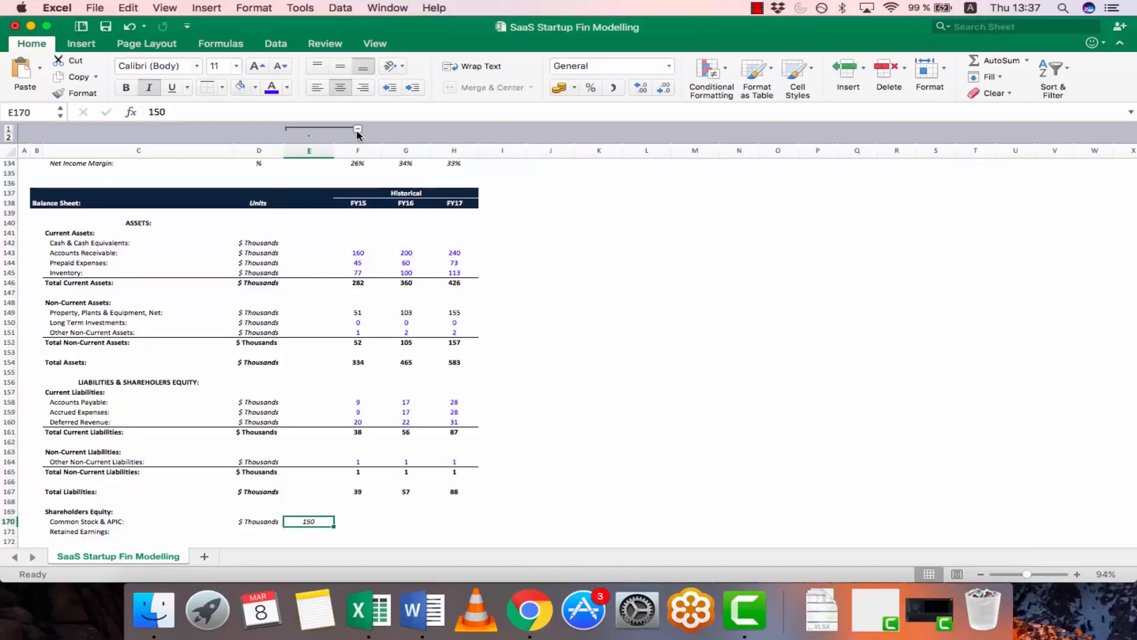
# Apply the blue input formatting of F164 (Other Non-Current Liabilities) to the Common Stock & APIC value in E170
pyautogui.press('Right')
pyautogui.press('Left')
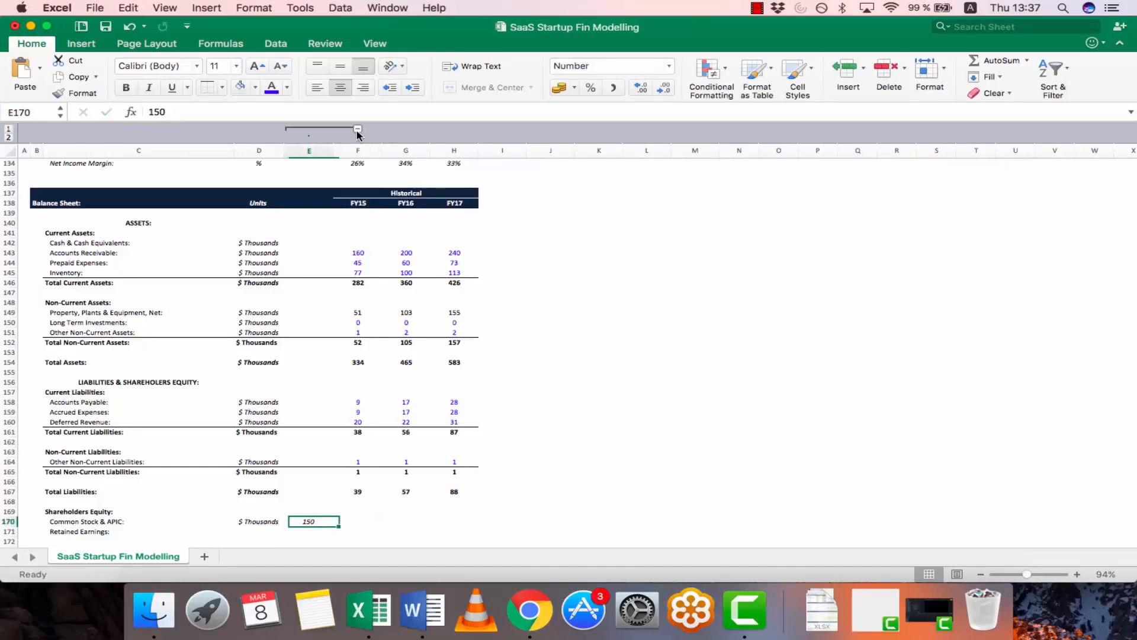
pyautogui.press('Down')
pyautogui.press('Down')
pyautogui.press('Up')
pyautogui.press('Up')
pyautogui.press('Up')
pyautogui.press('Up')
pyautogui.press('Up')
pyautogui.press('Up')
pyautogui.press('Up')
pyautogui.press('Up')
pyautogui.press('Up')
pyautogui.press('Right')
pyautogui.press('Down')
pyautogui.press('super+c')
pyautogui.press('Down')
pyautogui.press('Down')
pyautogui.press('Down')
pyautogui.press('Down')
pyautogui.press('Down')
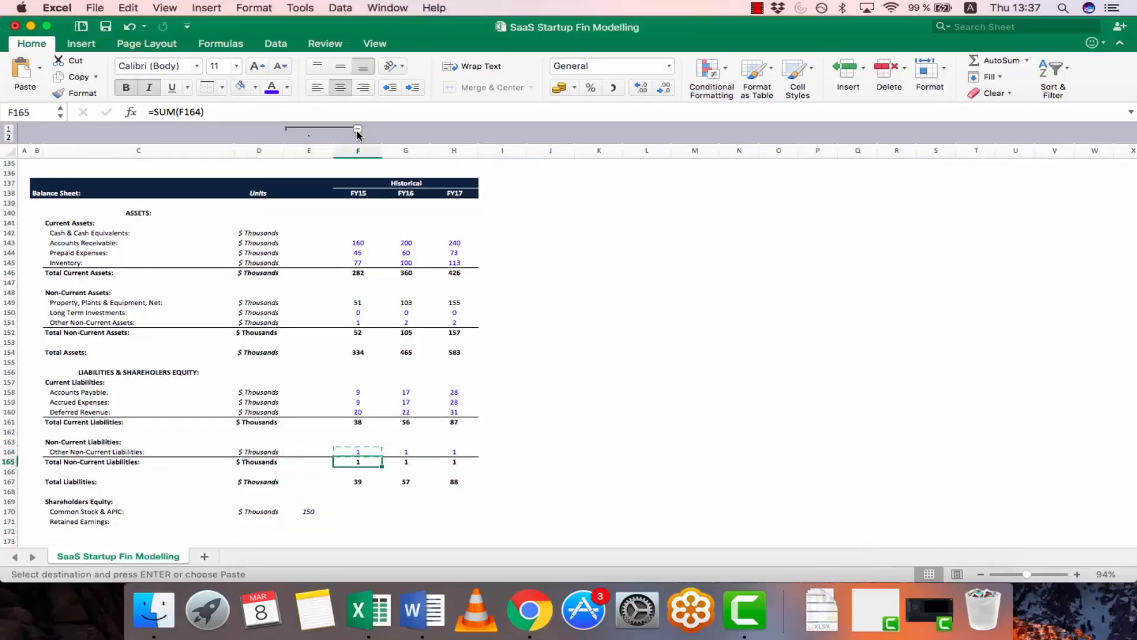
pyautogui.press('Left')
pyautogui.press('Down')
pyautogui.press('ctrl+super+v')
pyautogui.press('t')
pyautogui.press('Return')
pyautogui.press('Escape')
# Enter 150 for Common Stock & APIC in FY15, FY16 and FY17 (F170:H170)
pyautogui.press('Right')
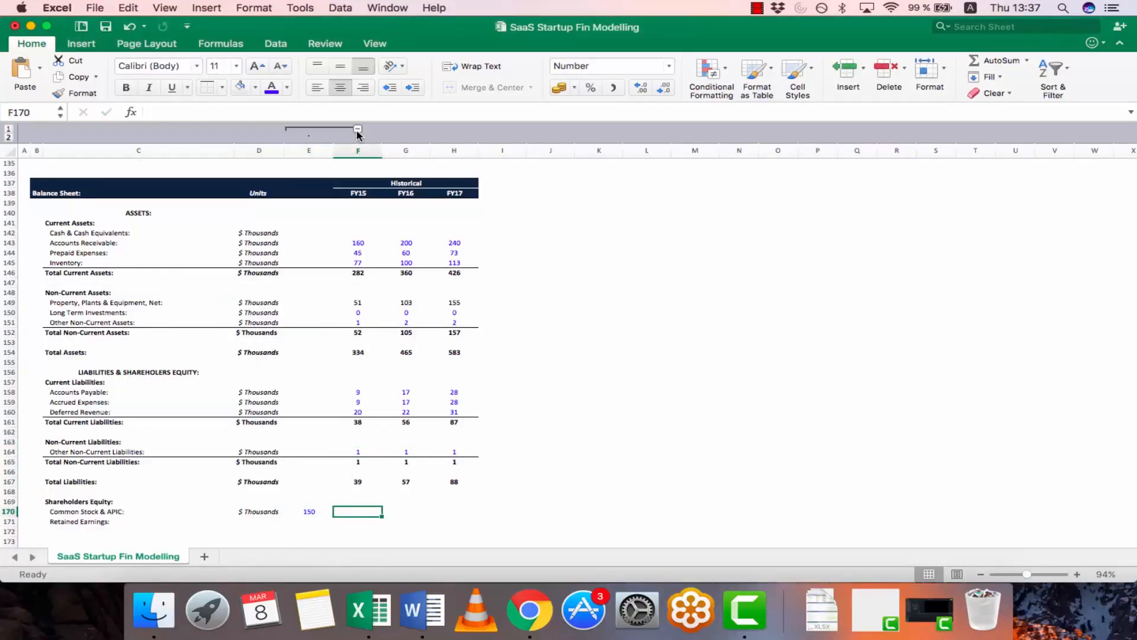
pyautogui.write('150')
pyautogui.press('Tab')
pyautogui.write('159')
pyautogui.press('Left')
pyautogui.press('super+c')
pyautogui.press('Right')
pyautogui.press('super+v')
pyautogui.press('Right')
pyautogui.press('super+v')
pyautogui.press('Escape')
pyautogui.press('Left')
pyautogui.press('Left')
pyautogui.press('Right')
pyautogui.press('F2')
pyautogui.press('Tab')
pyautogui.press('F2')
pyautogui.press('Escape')
pyautogui.press('Left')
pyautogui.press('Left')
pyautogui.press('Left')
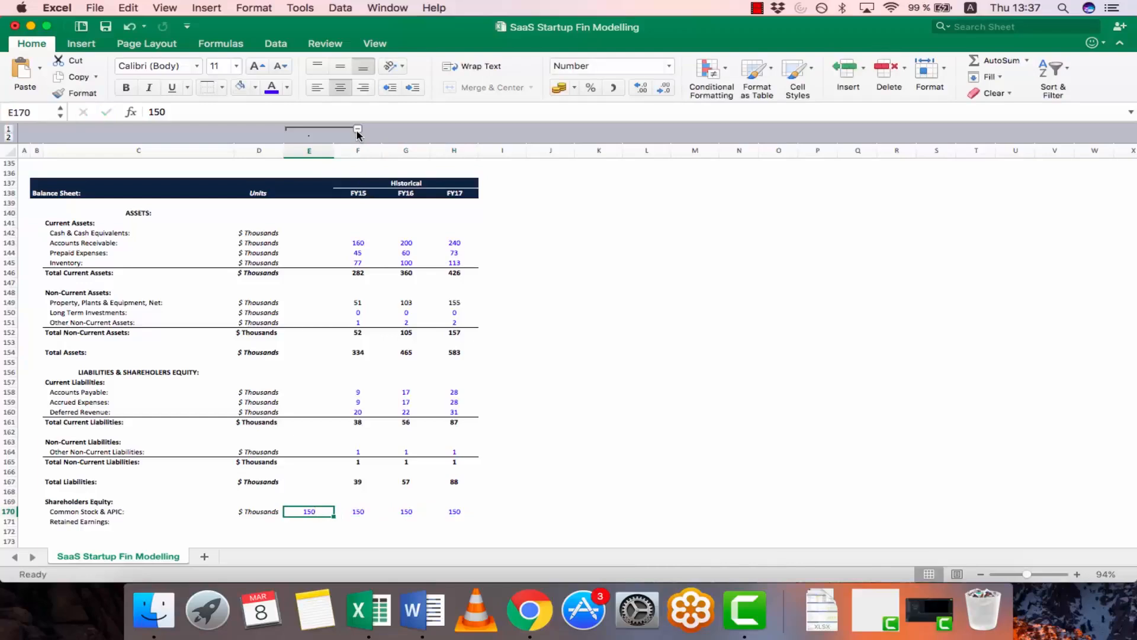
# Examine column E from Common Stock & APIC up to Cash & Cash Equivalents to relate the opening equity to opening cash
pyautogui.press('Up')
pyautogui.press('Up')
pyautogui.press('Up')
pyautogui.press('Up')
pyautogui.press('Up')
pyautogui.press('Up')
pyautogui.press('Up')
pyautogui.press('Up')
pyautogui.press('Up')
pyautogui.press('Up')
pyautogui.press('Up')
pyautogui.press('Up')
pyautogui.press('Up')
pyautogui.press('Up')
pyautogui.press('Up')
pyautogui.press('Up')
pyautogui.press('Up')
pyautogui.press('Up')
pyautogui.press('Up')
pyautogui.press('Up')
pyautogui.press('Up')
pyautogui.press('Up')
pyautogui.press('Up')
pyautogui.press('Up')
pyautogui.press('Up')
pyautogui.press('Up')
pyautogui.press('Up')
pyautogui.press('Up')
pyautogui.press('Down')
pyautogui.press('Down')
pyautogui.press('Down')
pyautogui.press('Down')
pyautogui.press('Down')
pyautogui.press('Down')
pyautogui.press('Down')
pyautogui.press('Down')
pyautogui.press('Down')
pyautogui.press('Down')
pyautogui.press('Down')
pyautogui.press('Down')
pyautogui.press('Down')
pyautogui.press('Down')
pyautogui.press('Down')
pyautogui.press('Down')
pyautogui.press('Down')
pyautogui.press('Down')
pyautogui.press('Down')
pyautogui.press('Down')
pyautogui.press('Down')
pyautogui.press('Down')
pyautogui.press('Down')
pyautogui.press('Down')
pyautogui.press('Down')
pyautogui.press('Down')
pyautogui.press('Down')
pyautogui.press('Down')
pyautogui.press('Down')
# Copy the opening Common Stock & APIC cell E170 into Cash & Cash Equivalents in E142
pyautogui.press('super+c')
pyautogui.press('Escape')
pyautogui.press('Up')
pyautogui.press('super+c')
pyautogui.press('Up')
pyautogui.press('Up')
pyautogui.press('Up')
pyautogui.press('Up')
pyautogui.press('Up')
pyautogui.press('Up')
pyautogui.press('Up')
pyautogui.press('Up')
pyautogui.press('Up')
pyautogui.press('Up')
pyautogui.press('Up')
pyautogui.press('Up')
pyautogui.press('Up')
pyautogui.press('Up')
pyautogui.press('Up')
pyautogui.press('Up')
pyautogui.press('Up')
pyautogui.press('Up')
pyautogui.press('Up')
pyautogui.press('Up')
pyautogui.press('Up')
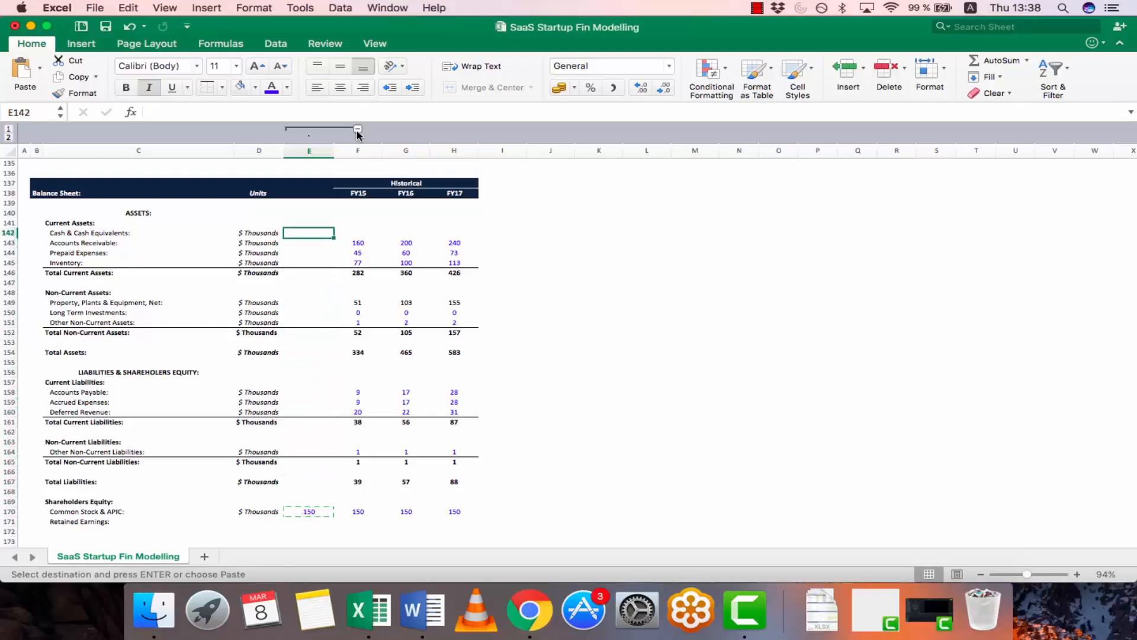
pyautogui.press('super+v')
pyautogui.press('Escape')
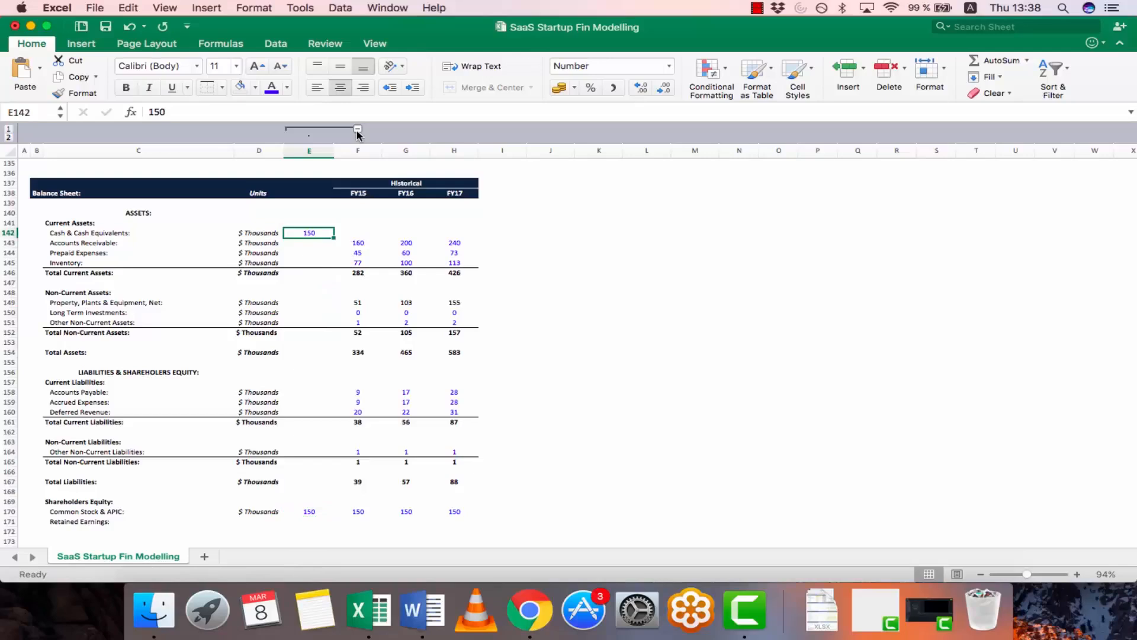
# Link the opening Cash & Cash Equivalents in E142 to Common Stock & APIC with the formula =E170
pyautogui.press('Down')
pyautogui.press('Down')
pyautogui.press('Up')
pyautogui.press('Up')
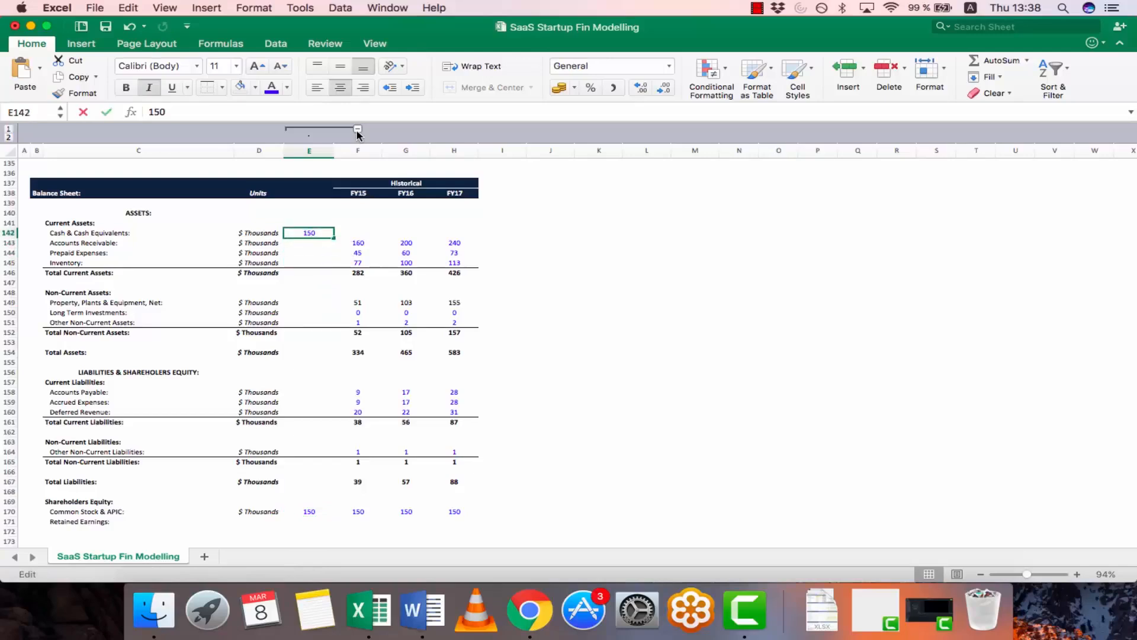
pyautogui.write('=')
pyautogui.press('Down')
pyautogui.press('Down')
pyautogui.press('super+Down')
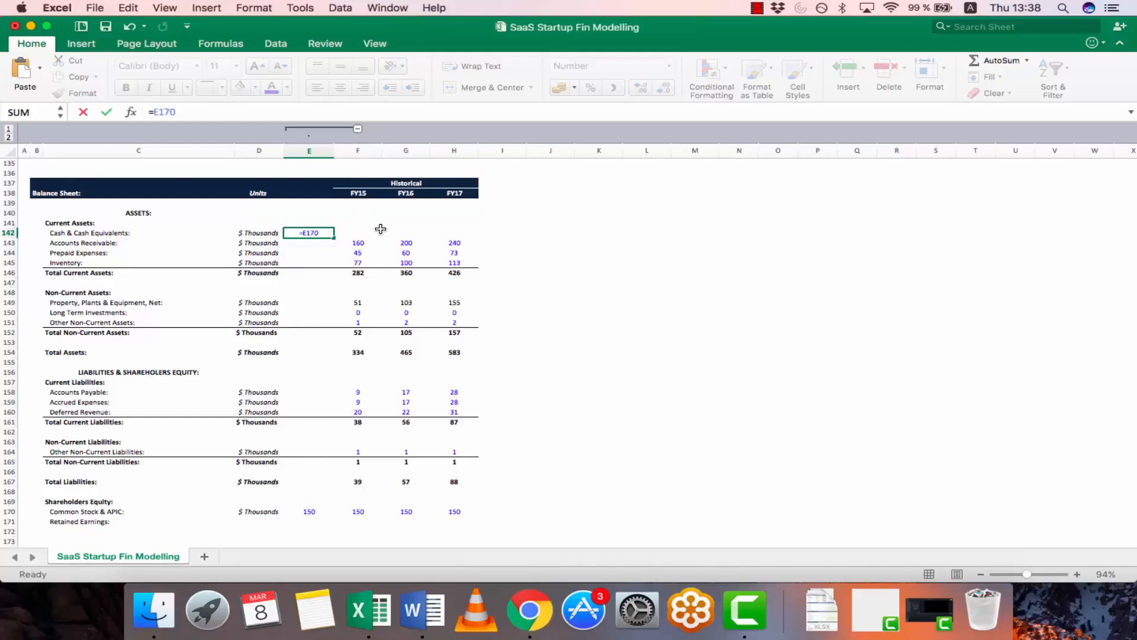
pyautogui.press('Return')
# Check the Common Stock & APIC entries across the historical years in row 170
pyautogui.press('Down')
pyautogui.press('super+Down')
pyautogui.press('Right')
pyautogui.press('Right')
pyautogui.press('F2')
pyautogui.press('Escape')
pyautogui.press('Right')
pyautogui.press('F2')
pyautogui.press('Escape')
pyautogui.press('Left')
pyautogui.press('Left')
pyautogui.press('Left')
pyautogui.press('Right')
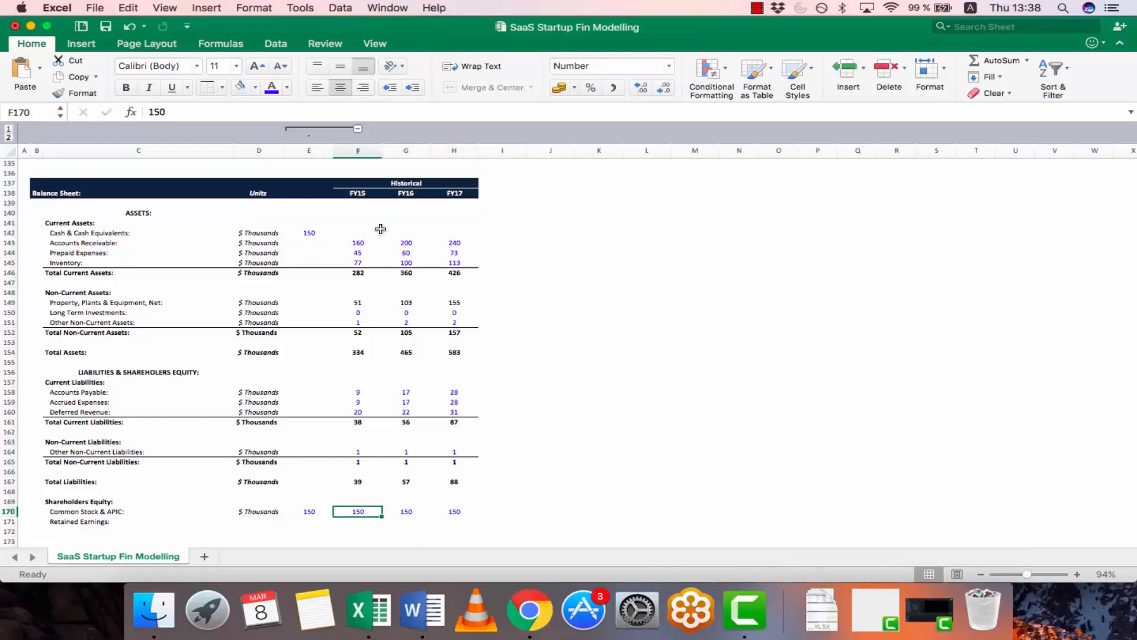
# Collapse the grouped column E and copy the "$ Thousands" unit from D170 to D171 for Retained Earnings
pyautogui.click(358, 129)
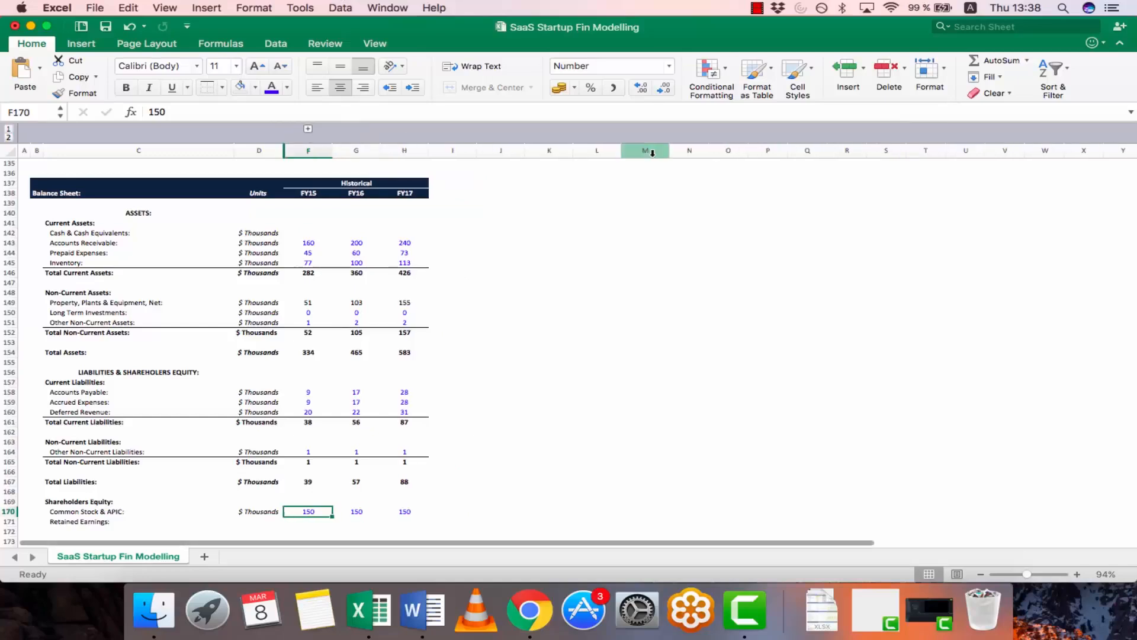
pyautogui.press('Left')
pyautogui.press('super+c')
pyautogui.press('Down')
pyautogui.press('super+v')
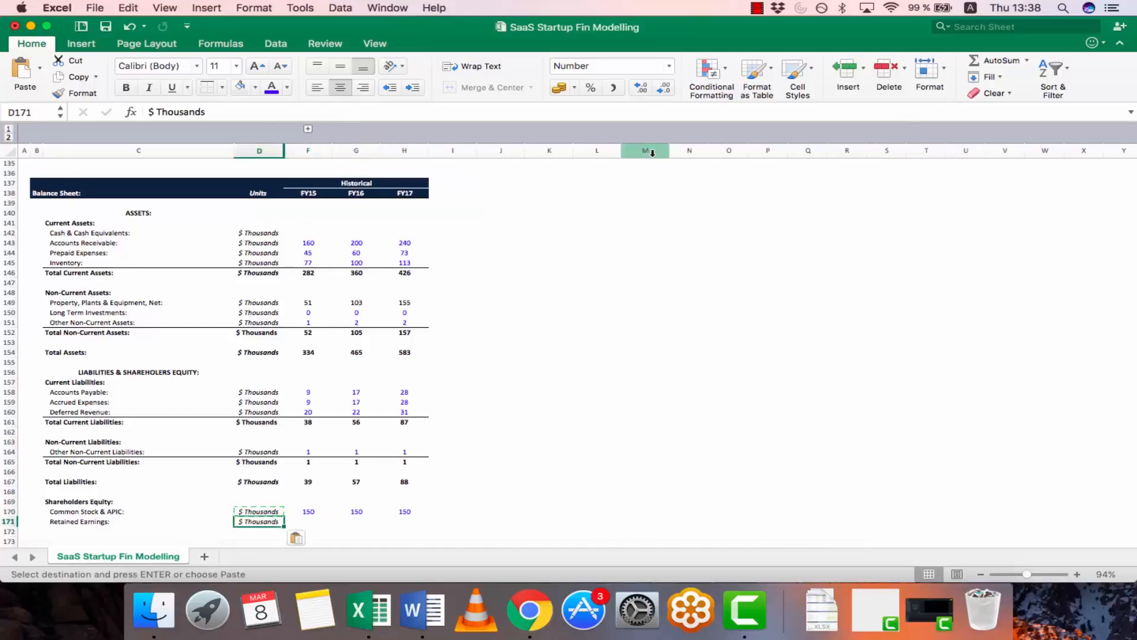
pyautogui.press('Right')
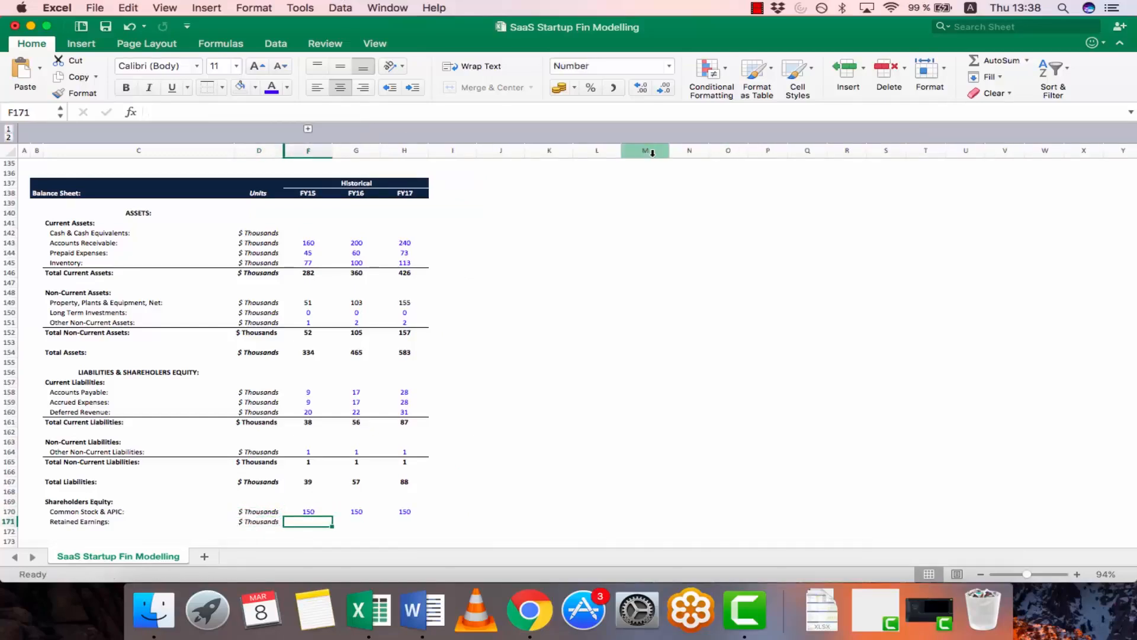
pyautogui.press('Right')
pyautogui.press('Right')
pyautogui.press('Left')
pyautogui.press('Left')
pyautogui.press('Right')
pyautogui.press('Right')
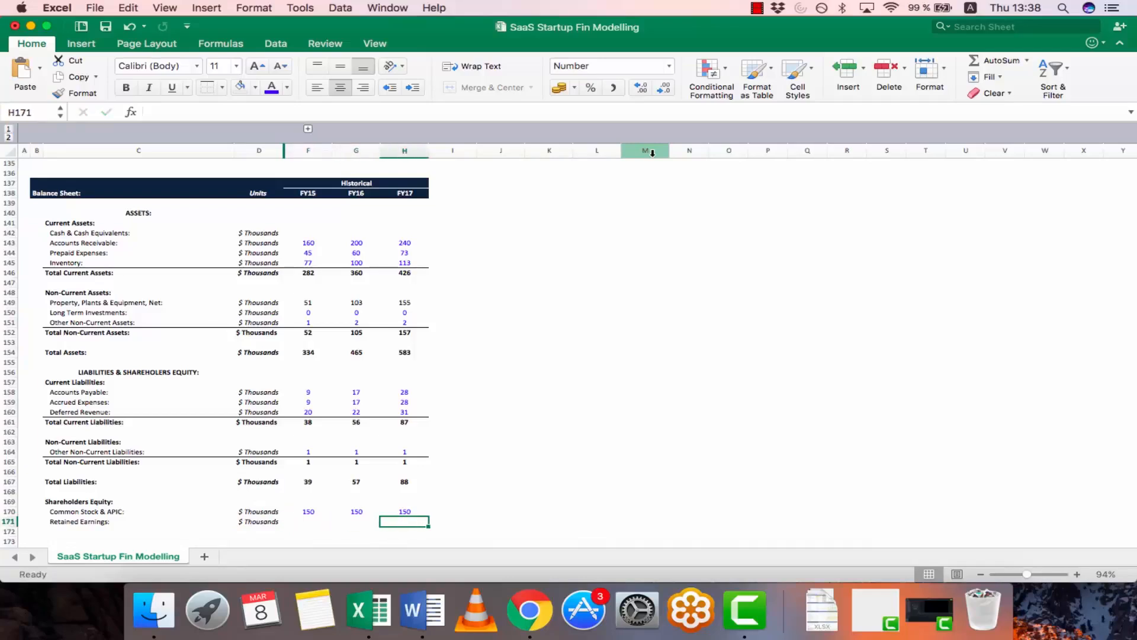
pyautogui.press('Left')
pyautogui.press('Left')
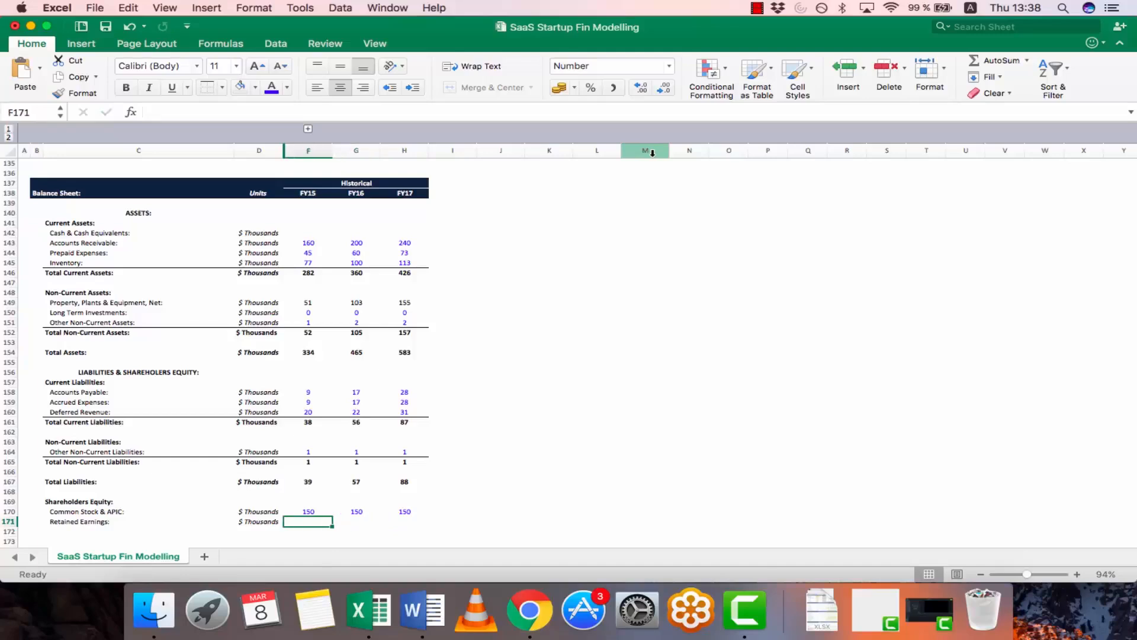
pyautogui.write('=')
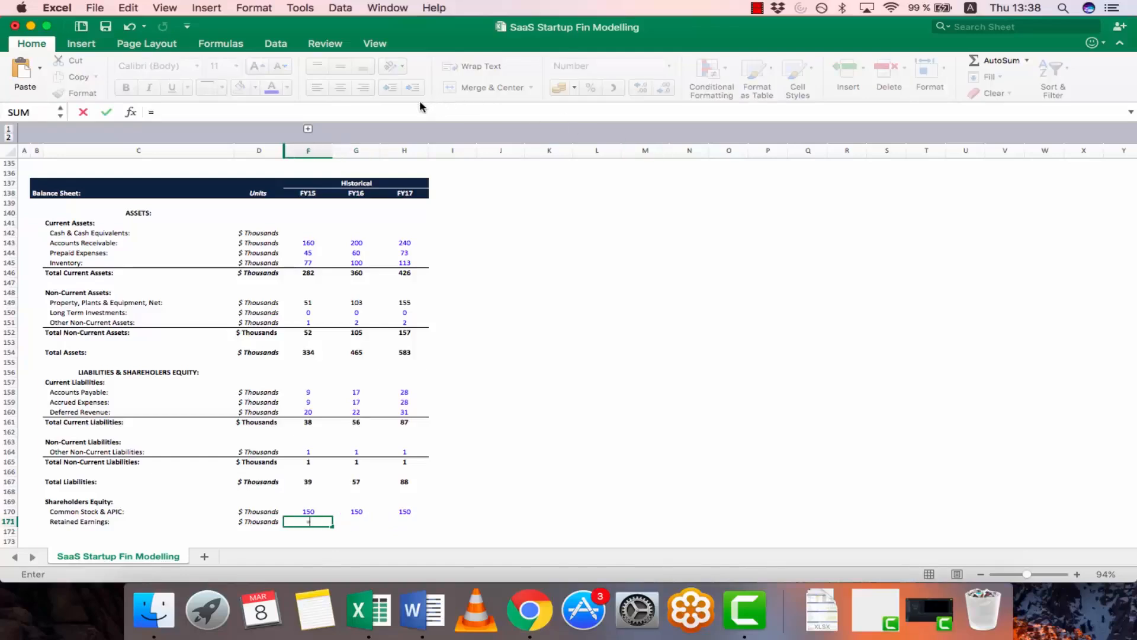
pyautogui.press('Escape')
# Expand the grouped column E and calculate FY15 Retained Earnings in F171 with the formula =E171+F133
pyautogui.click(308, 129)
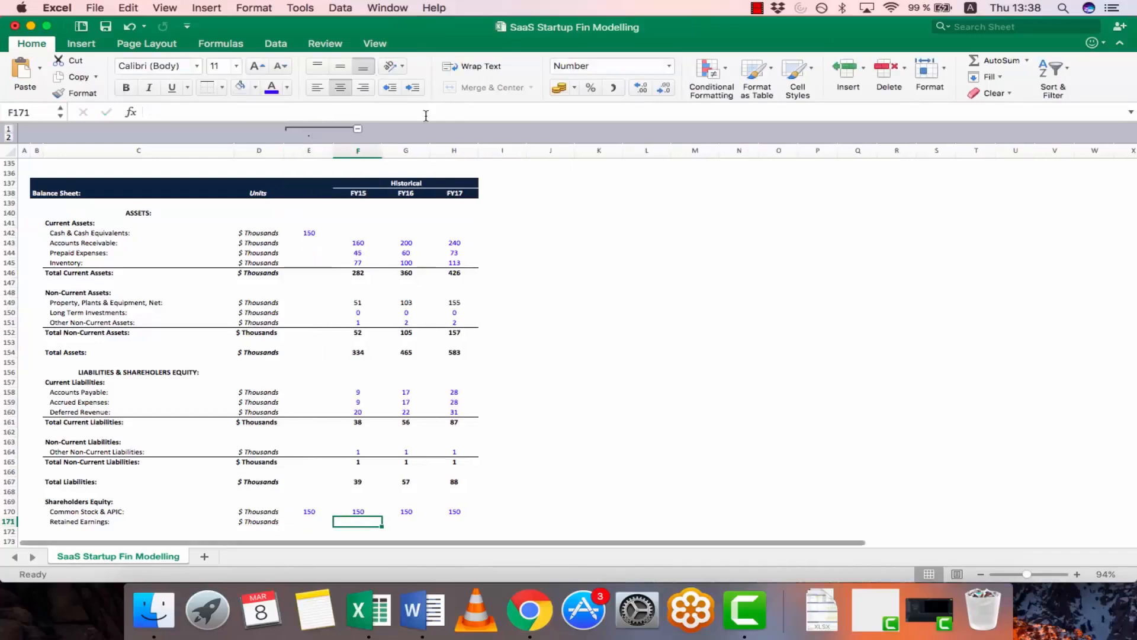
pyautogui.write('=')
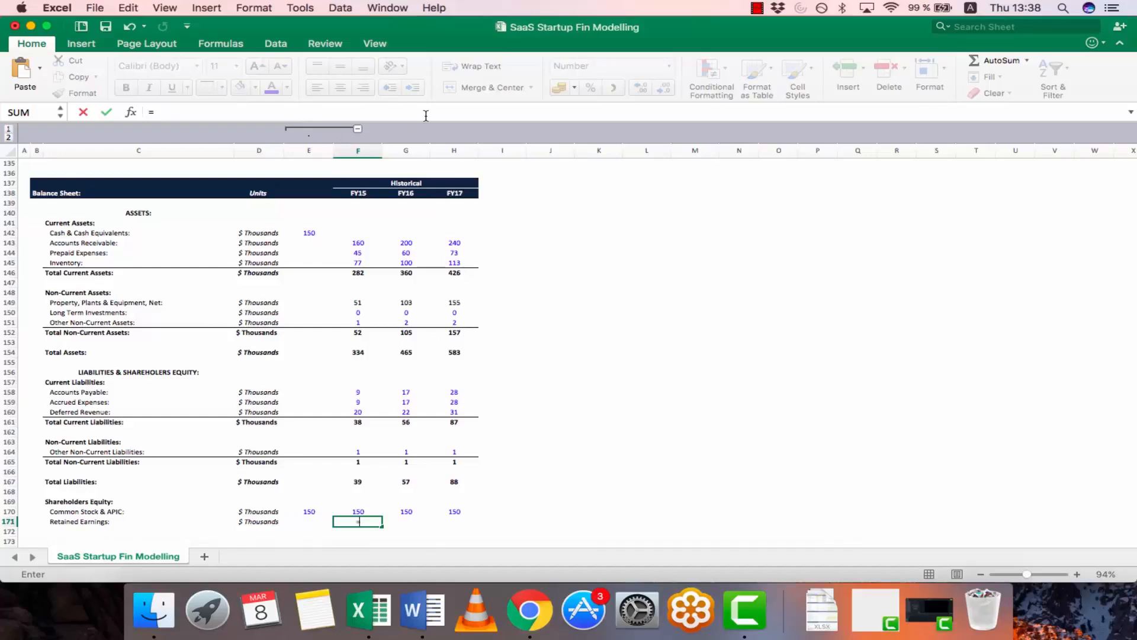
pyautogui.press('Left')
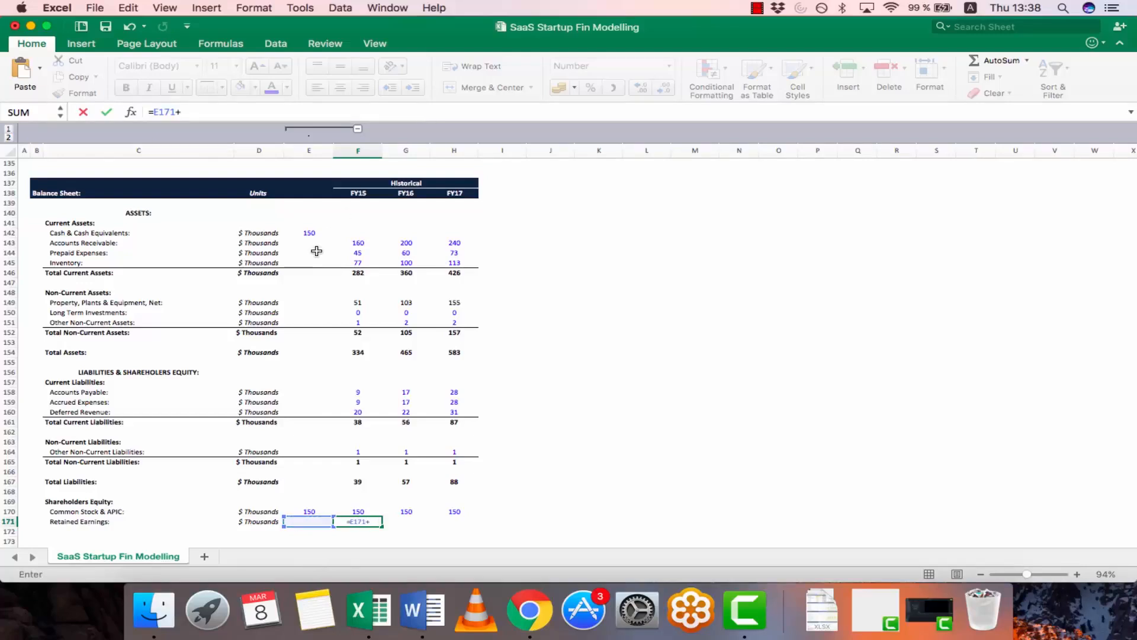
pyautogui.scroll(10, 317, 251)
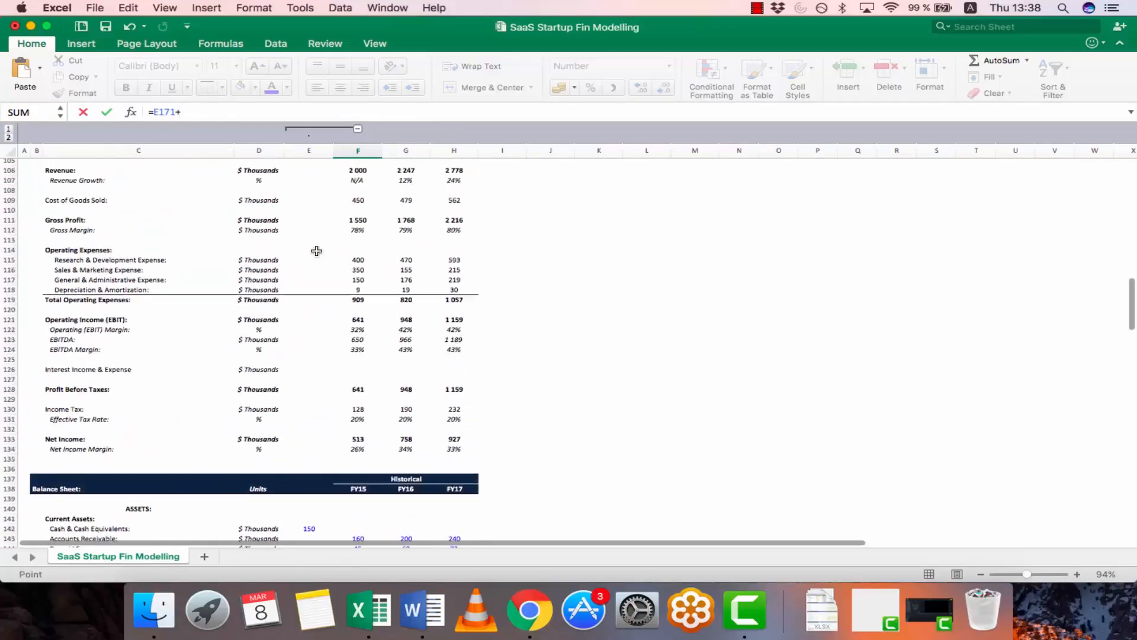
pyautogui.click(358, 439)
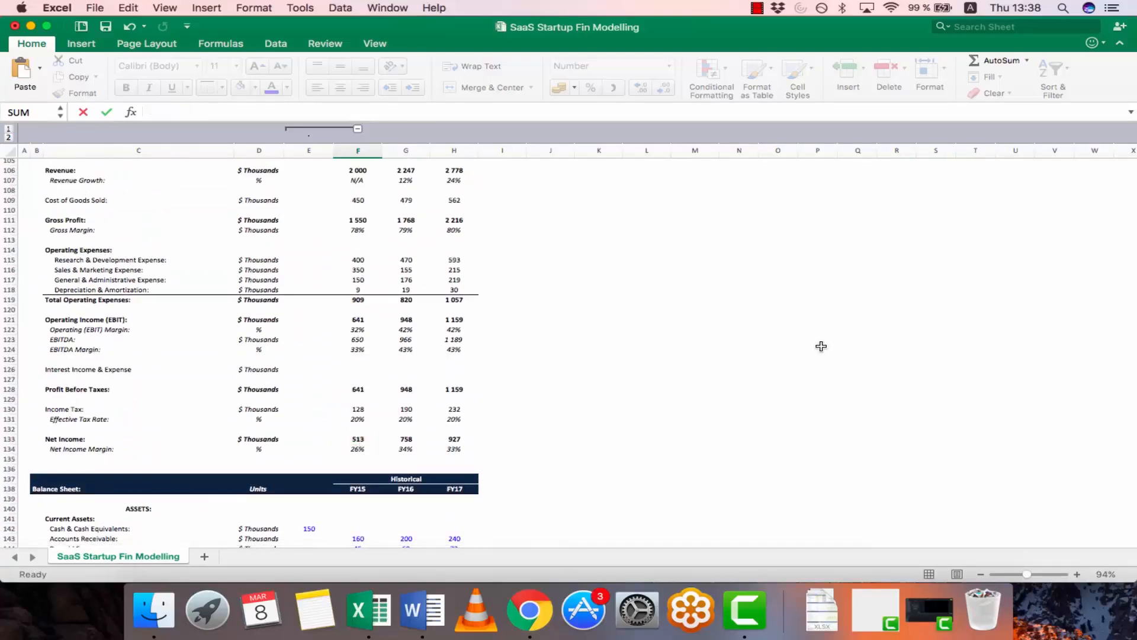
pyautogui.press('Return')
pyautogui.press('Up')
pyautogui.press('Down')
pyautogui.press('Down')
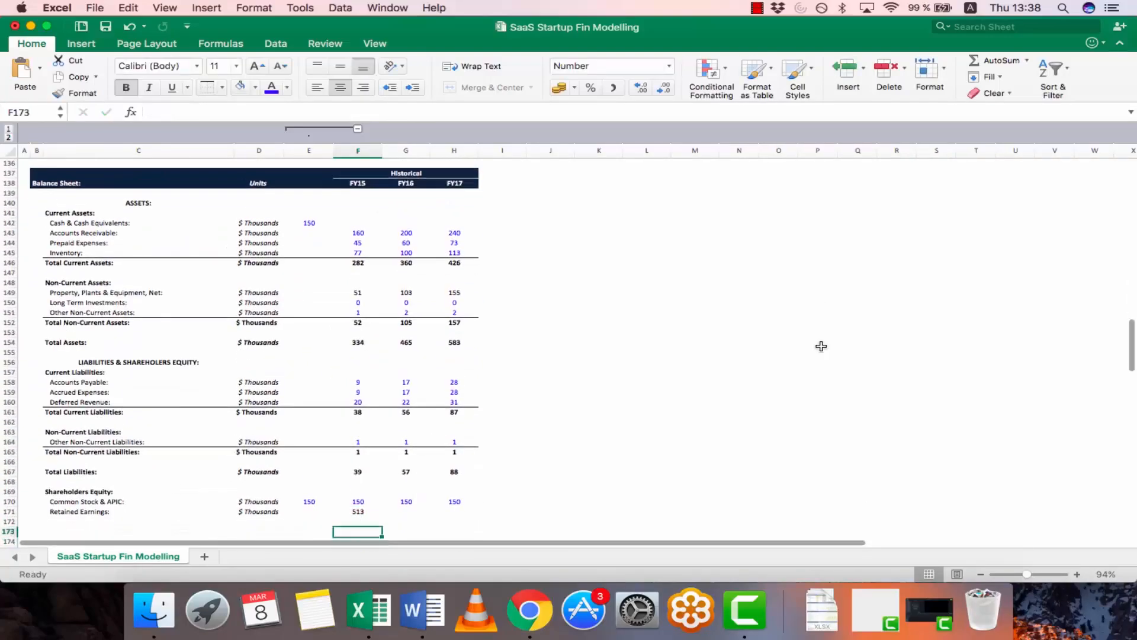
pyautogui.press('Up')
pyautogui.press('Up')
pyautogui.press('F2')
pyautogui.press('Escape')
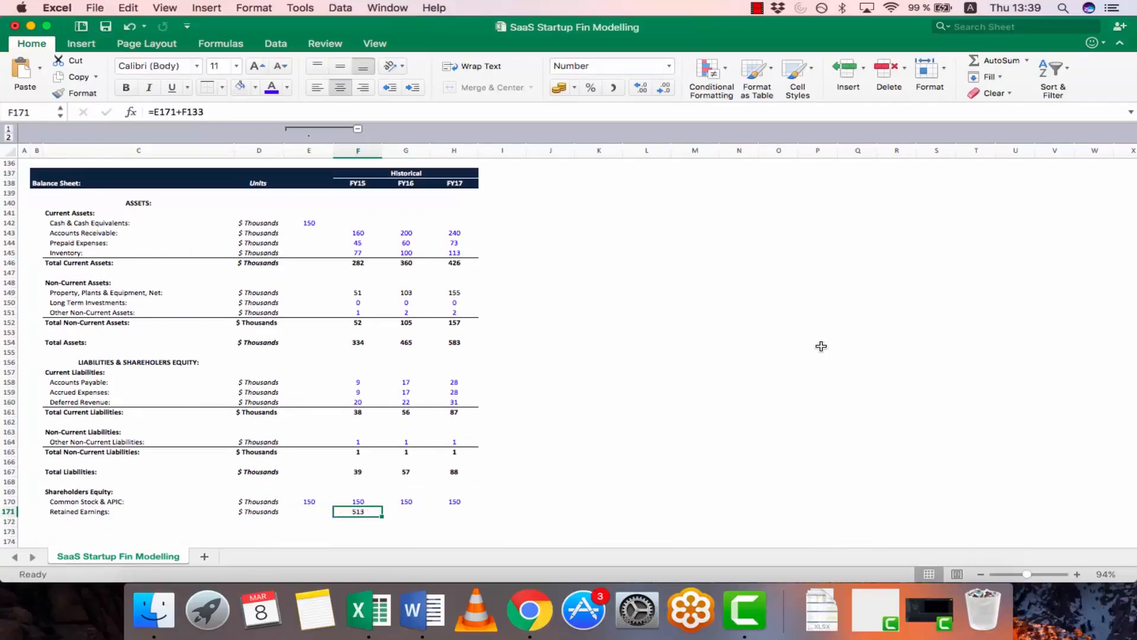
# Copy the Retained Earnings formula from F171 across FY16 and FY17 in G171:H171
pyautogui.press('cmd+c')
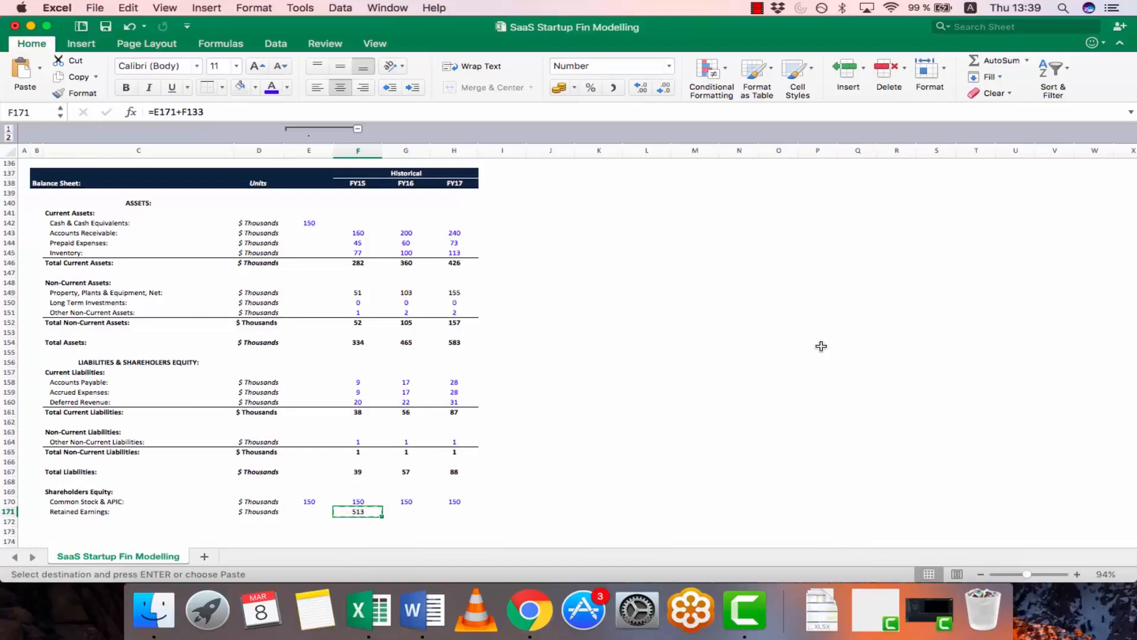
pyautogui.hotkey('shift', 'Right')
pyautogui.hotkey('shift', 'Right')
pyautogui.press('super+v')
pyautogui.press('Escape')
pyautogui.press('Left')
pyautogui.press('Right')
pyautogui.press('Right')
pyautogui.press('Right')
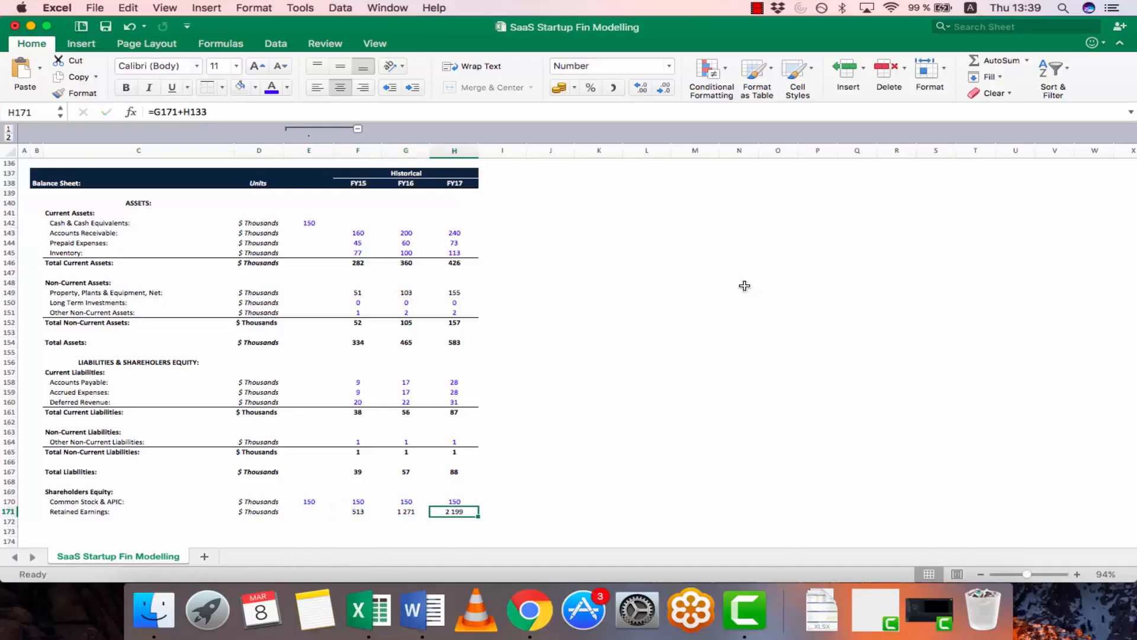
# Collapse the grouped column E and label cell C172 "Total Shareholders Equity:"
pyautogui.click(357, 127)
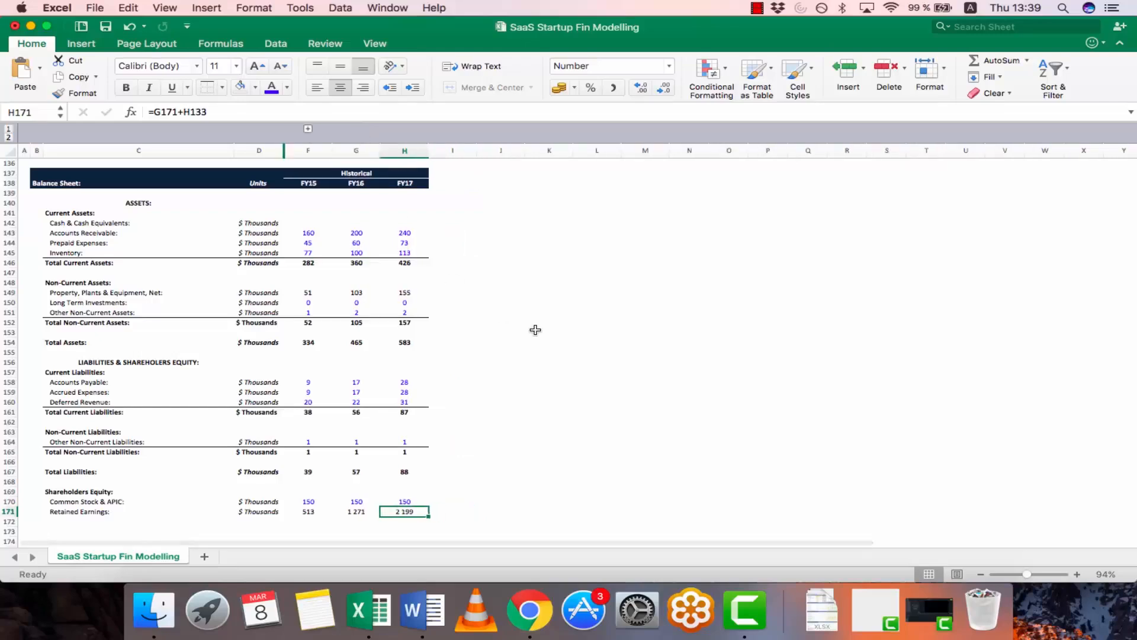
pyautogui.press('Down')
pyautogui.press('Left')
pyautogui.press('Left')
pyautogui.press('Left')
pyautogui.press('Left')
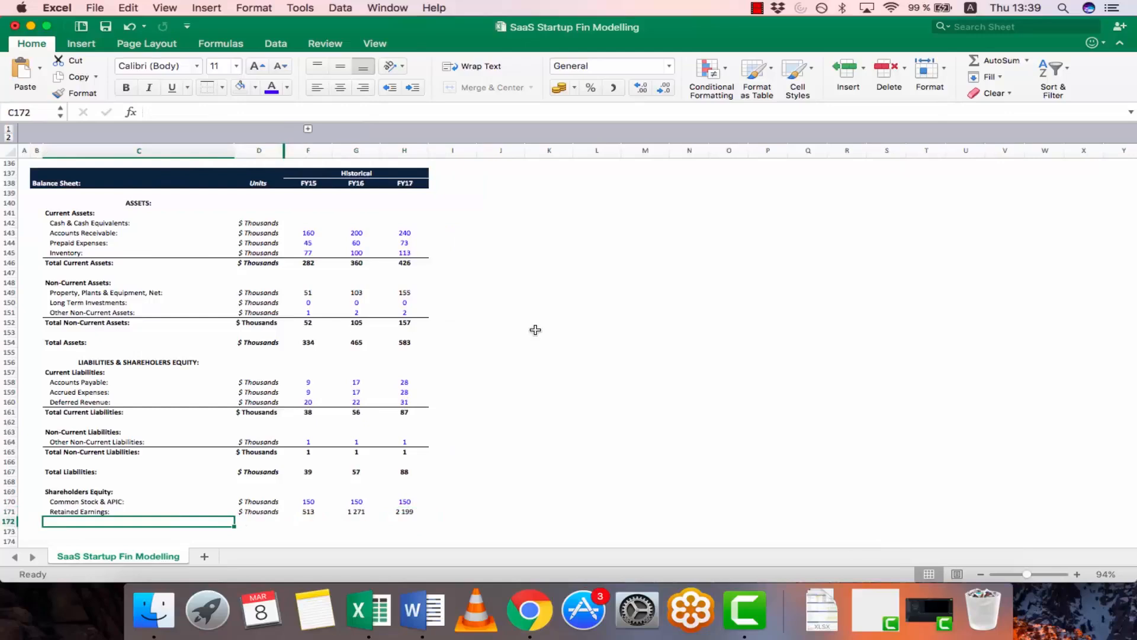
pyautogui.write('Total Shareholders QEquity:')
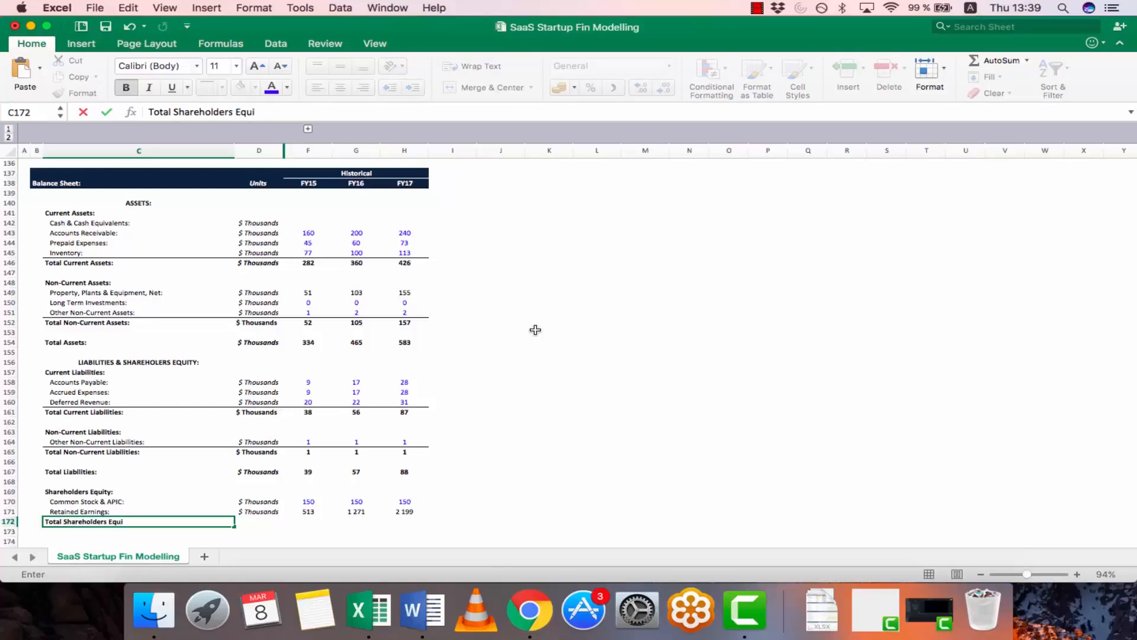
pyautogui.press('Tab')
# Fill in the "$ Thousands" unit for Total Shareholders Equity in D172
pyautogui.hotkey('ctrl', 'v')
pyautogui.press('Tab')
pyautogui.press('Left')
pyautogui.press('Left')
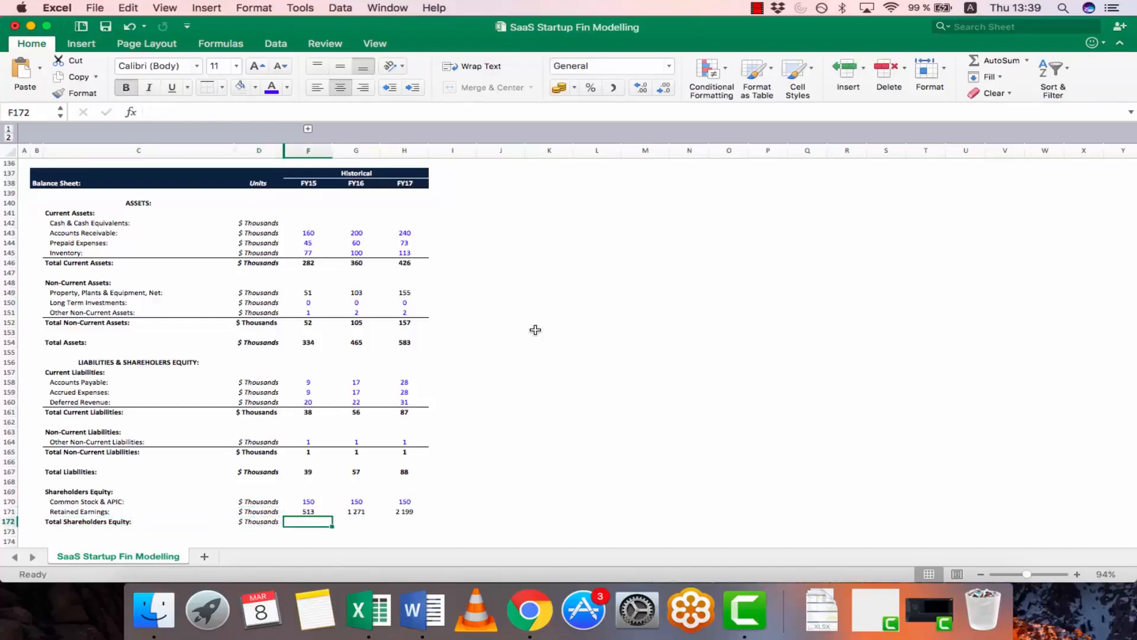
# Copy the Total Non-Current Liabilities row 165 and paste only its formatting onto the Total Shareholders Equity row 172
pyautogui.press('Up')
pyautogui.press('Up')
pyautogui.press('Up')
pyautogui.press('Up')
pyautogui.press('Up')
pyautogui.press('Up')
pyautogui.press('Up')
pyautogui.hotkey('shift', 'Right')
pyautogui.hotkey('shift', 'Right')
pyautogui.hotkey('shift', 'Right')
pyautogui.hotkey('shift', 'Right')
pyautogui.hotkey('ctrl', 'c')
pyautogui.press('Down')
pyautogui.press('Down')
pyautogui.press('Down')
pyautogui.press('Down')
pyautogui.press('Down')
pyautogui.press('Down')
pyautogui.press('Down')
pyautogui.hotkey('shift', 'Right')
pyautogui.hotkey('shift', 'Right')
pyautogui.hotkey('shift', 'Right')
pyautogui.hotkey('shift', 'Right')
pyautogui.press('ctrl+super+v')
pyautogui.press('Return')
pyautogui.press('Escape')
# Calculate FY15 Total Shareholders Equity in F172 as the SUM of Common Stock & APIC and Retained Earnings, F170:F171
pyautogui.press('Up')
pyautogui.press('Right')
pyautogui.press('Down')
pyautogui.press('Right')
pyautogui.write('=sum(')
pyautogui.press('Up')
pyautogui.hotkey('shift', 'Up')
pyautogui.press('Return')
# Copy the Total Shareholders Equity formula from F172 across FY16 and FY17 in G172:H172
pyautogui.press('Up')
pyautogui.press('super+c')
pyautogui.hotkey('shift', 'Right')
pyautogui.hotkey('shift', 'Right')
pyautogui.hotkey('shift', 'Right')
pyautogui.hotkey('shift', 'Left')
pyautogui.press('super+v')
pyautogui.press('Escape')
pyautogui.press('Down')
pyautogui.press('Left')
pyautogui.press('Left')
pyautogui.press('Left')
pyautogui.press('Right')
pyautogui.press('Down')
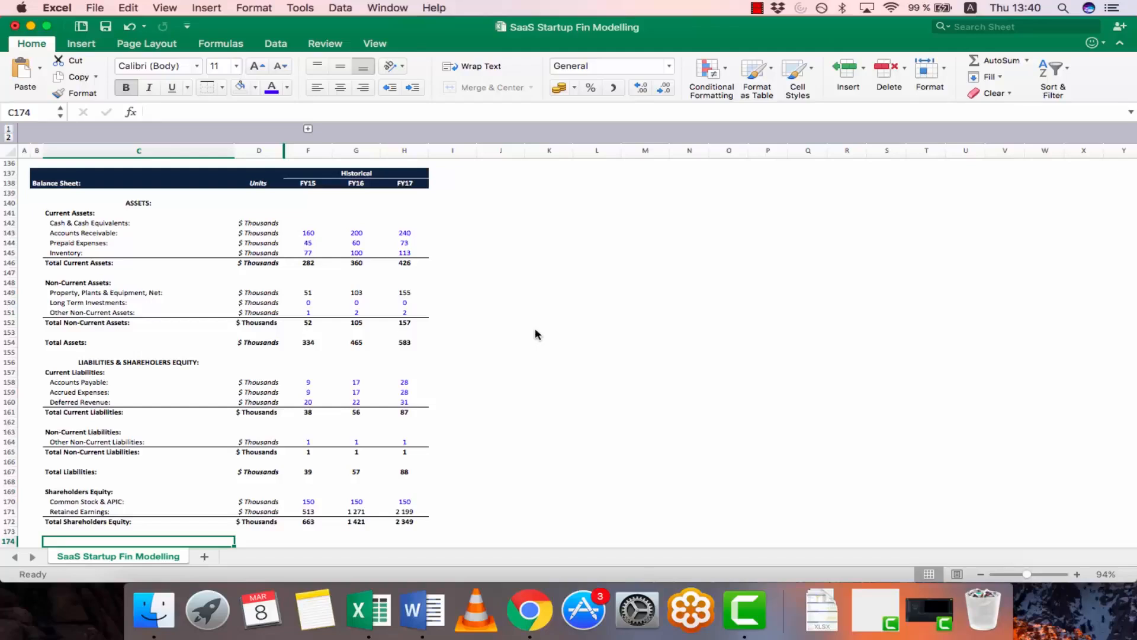
pyautogui.write('Bal')
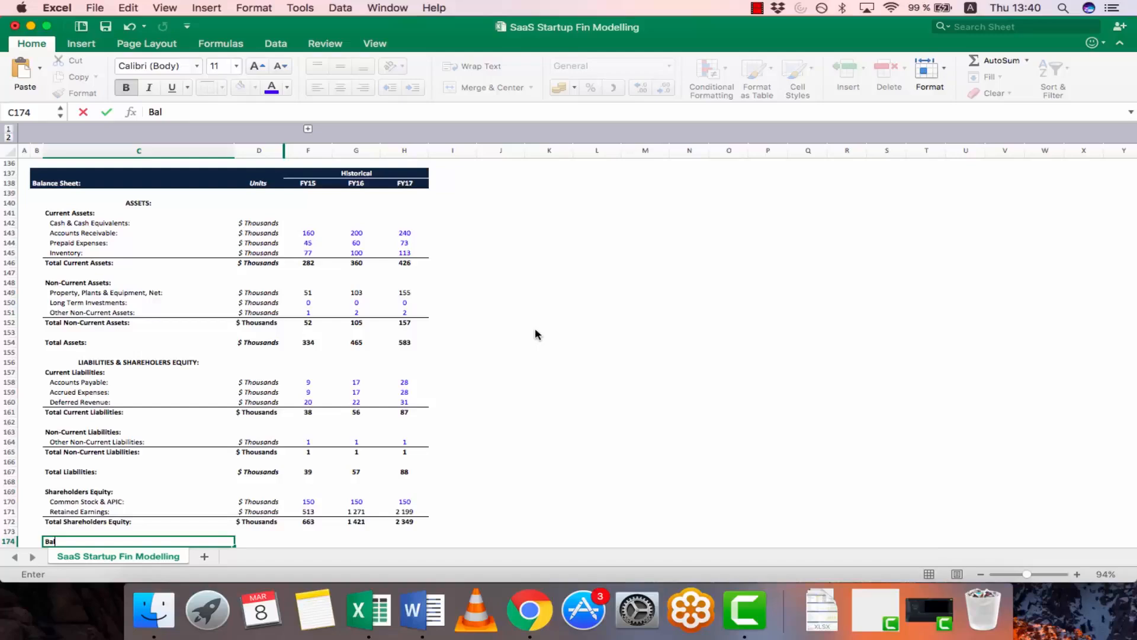
pyautogui.press('Escape')
pyautogui.press('Up')
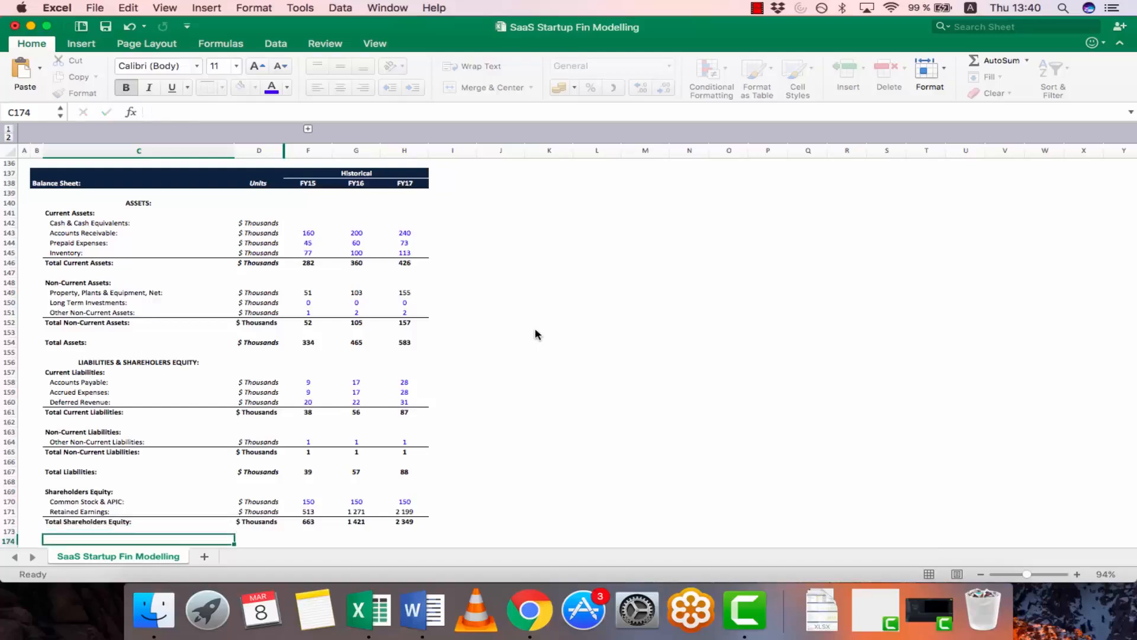
pyautogui.press('Down')
# Label cell C174 "Total Liabilities & Shareholders Equity:"
pyautogui.write('Tot')
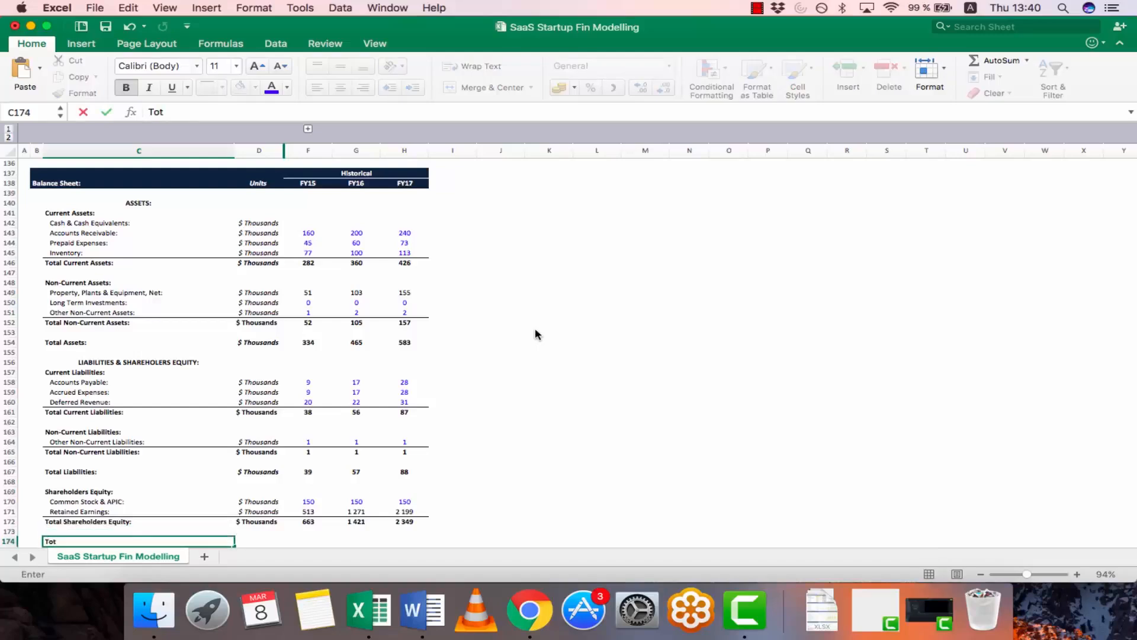
pyautogui.write('al Liabilities & Shareholders Equity:')
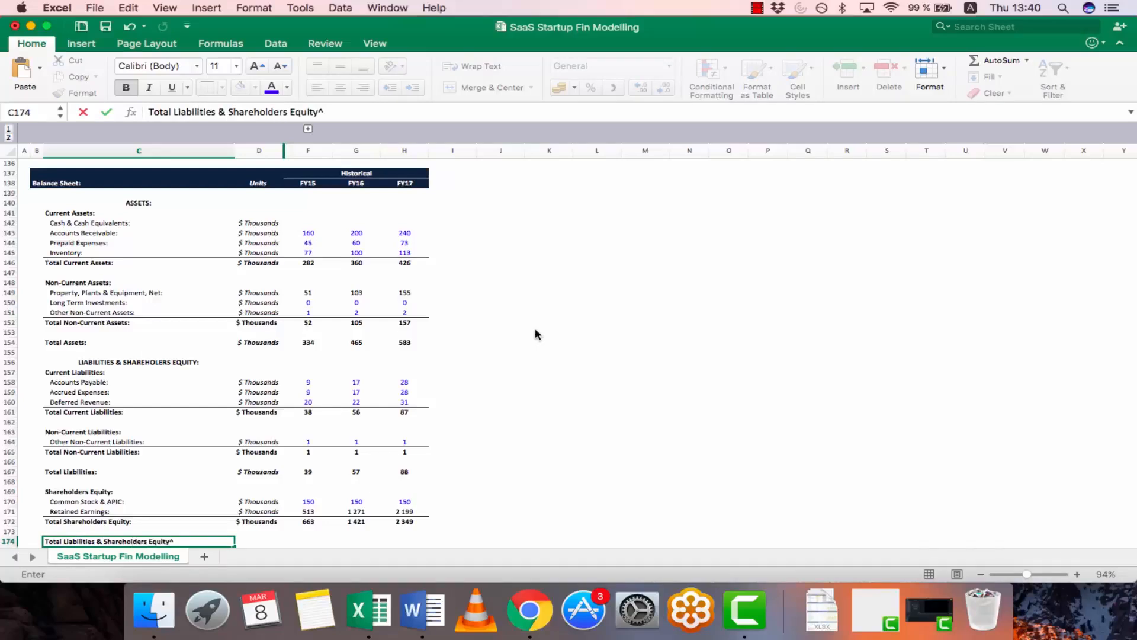
pyautogui.press('Tab')
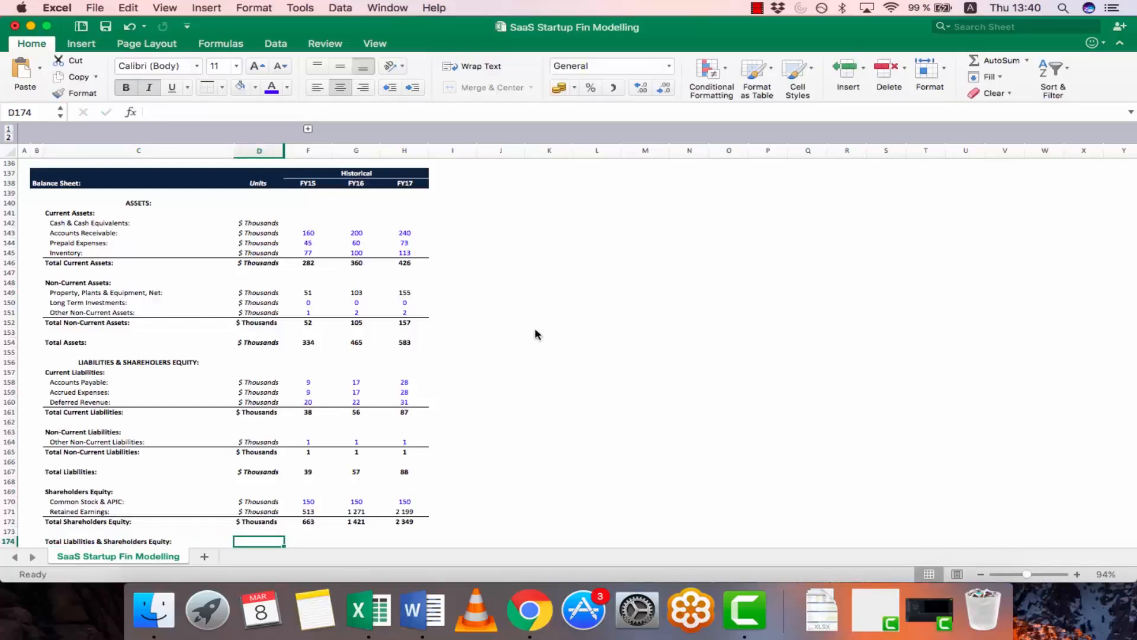
# Copy the "$ Thousands" unit from the Total Liabilities row, D167, into D174
pyautogui.press('Up')
pyautogui.press('Up')
pyautogui.press('Up')
pyautogui.press('Up')
pyautogui.press('Up')
pyautogui.press('Up')
pyautogui.press('Up')
pyautogui.press('super+c')
pyautogui.press('Down')
pyautogui.press('Down')
pyautogui.press('Down')
pyautogui.press('Down')
pyautogui.press('Down')
pyautogui.press('Down')
pyautogui.press('Down')
pyautogui.press('super+v')
# Calculate FY15 Total Liabilities & Shareholders Equity in F174 with the formula =F172+F167
pyautogui.press('Tab')
pyautogui.write('=')
pyautogui.press('Up')
pyautogui.press('Up')
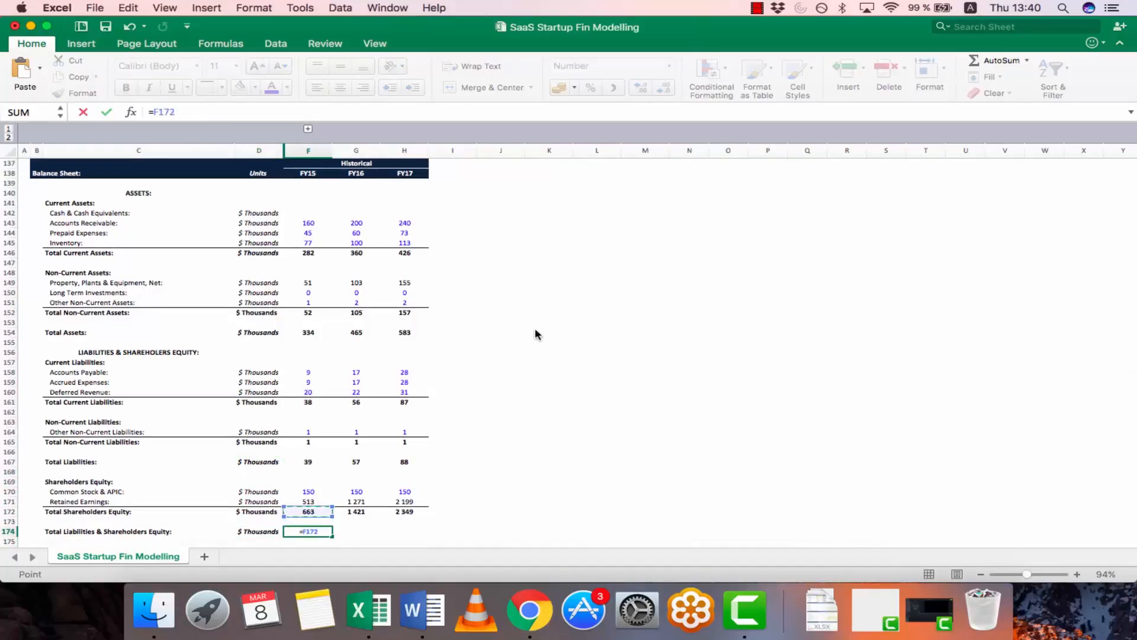
pyautogui.write('+')
pyautogui.press('Up')
pyautogui.press('Up')
pyautogui.press('Up')
pyautogui.press('Up')
pyautogui.press('Up')
pyautogui.press('Up')
pyautogui.press('Up')
pyautogui.press('Return')
# Copy the Total Liabilities & Shareholders Equity formula from F174 across G174:H174
pyautogui.press('Up')
pyautogui.press('super+c')
pyautogui.hotkey('shift', 'Right')
pyautogui.hotkey('shift', 'Right')
pyautogui.press('super+v')
pyautogui.press('Escape')
# Add the label "Balance Check:" in C176 below Total Liabilities & Shareholders Equity
pyautogui.press('Down')
pyautogui.press('Down')
pyautogui.press('Left')
pyautogui.press('Left')
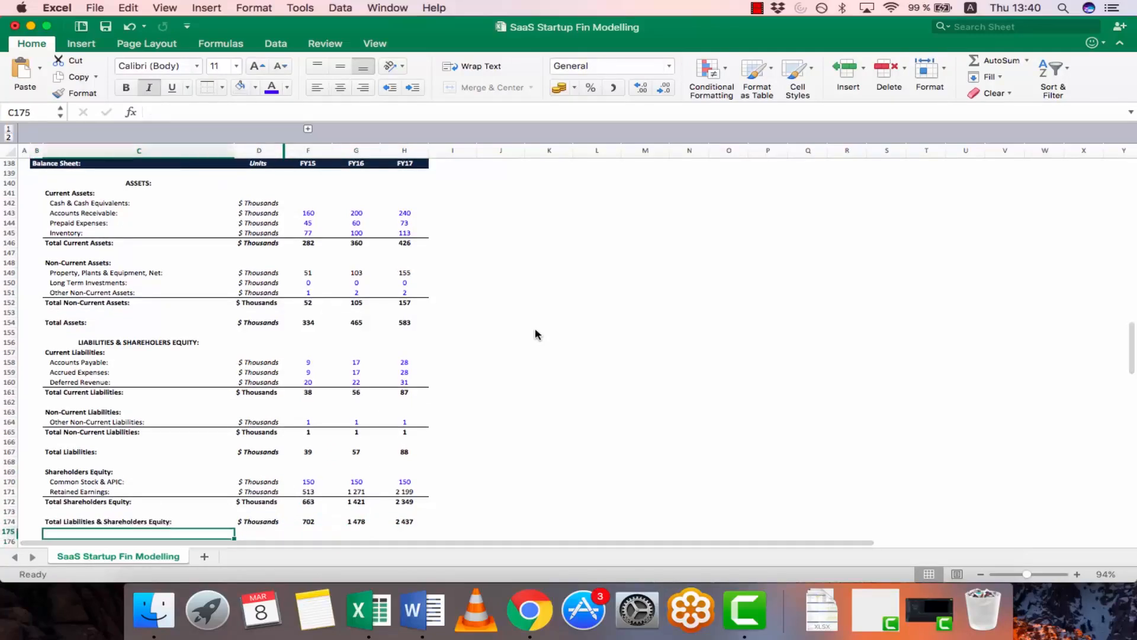
pyautogui.write('Baan')
pyautogui.write('lance Check:')
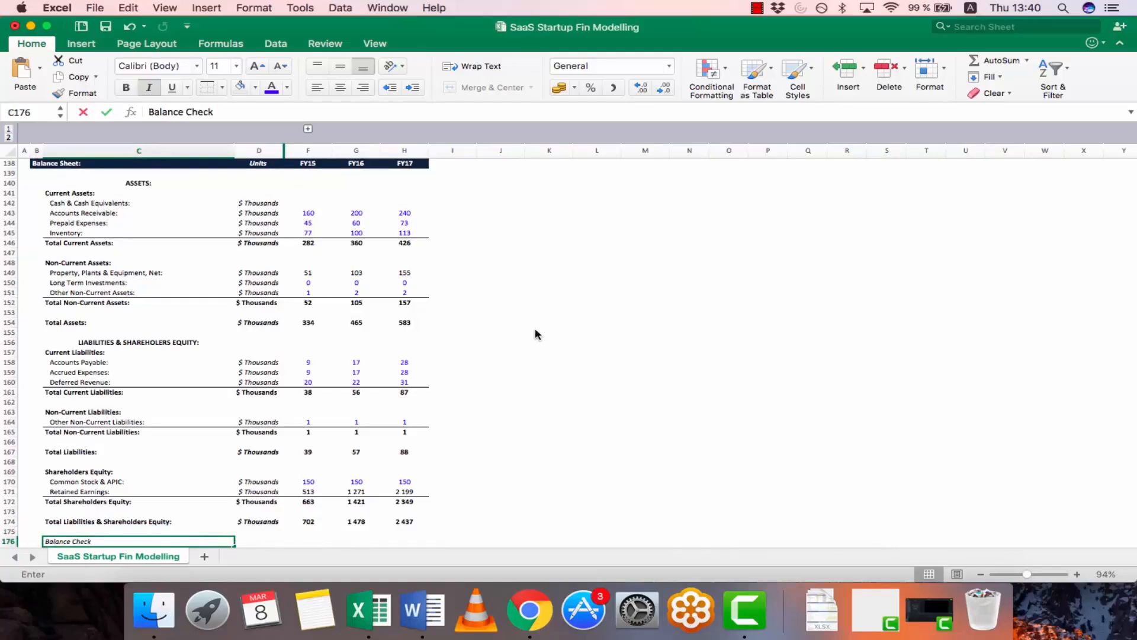
pyautogui.press('Right')
# Calculate the FY15 Balance Check in F176 with the formula =F174-F154, subtracting Total Assets from Total Liabilities & Shareholders Equity
pyautogui.press('Right')
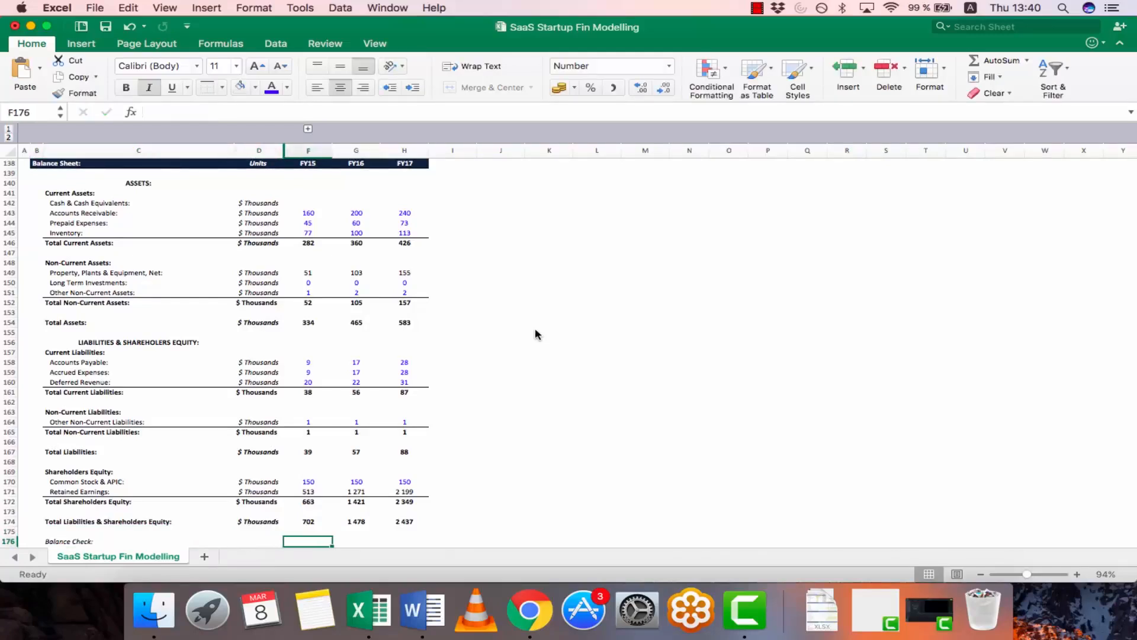
pyautogui.write('=')
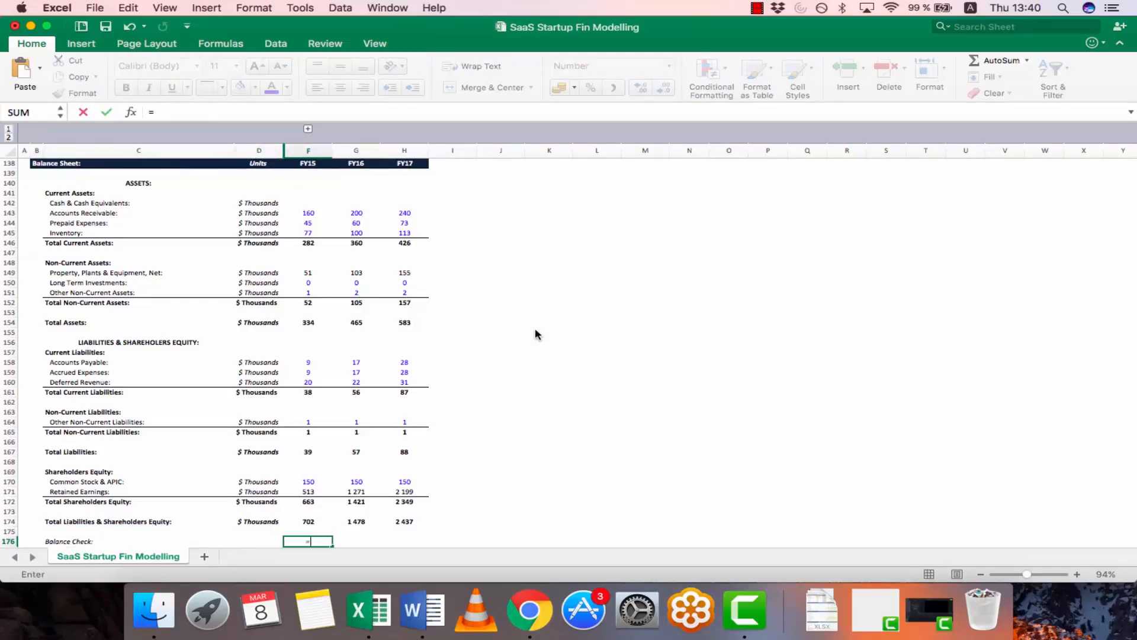
pyautogui.press('Up')
pyautogui.press('Up')
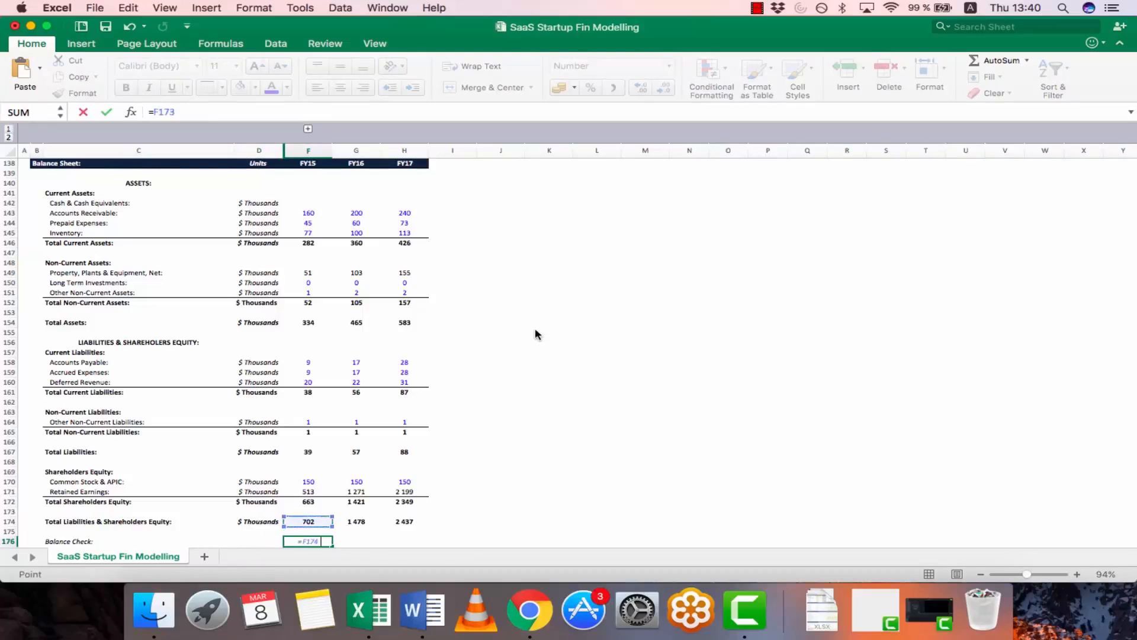
pyautogui.write('-')
pyautogui.press('Up')
pyautogui.press('Up')
pyautogui.press('Up')
pyautogui.press('Up')
pyautogui.press('Up')
pyautogui.press('Up')
pyautogui.press('Up')
pyautogui.press('Up')
pyautogui.press('Up')
pyautogui.press('Up')
pyautogui.press('Up')
pyautogui.press('Up')
pyautogui.press('Up')
pyautogui.press('Up')
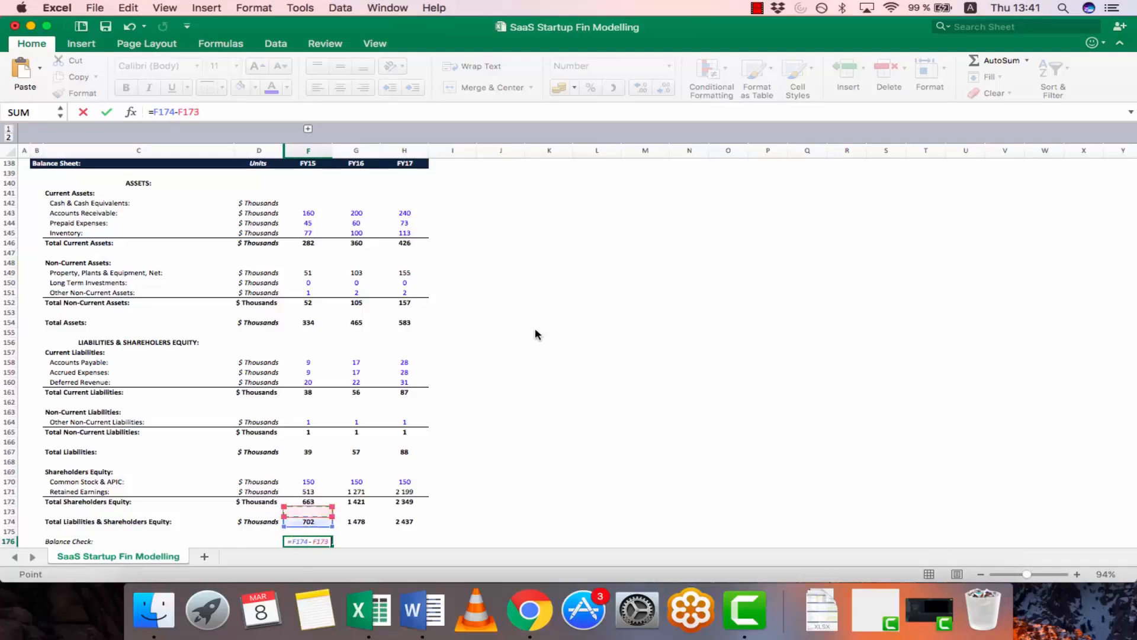
pyautogui.press('Up')
pyautogui.press('Up')
pyautogui.press('Up')
pyautogui.press('Up')
pyautogui.press('Up')
pyautogui.press('Up')
pyautogui.press('Up')
pyautogui.press('Up')
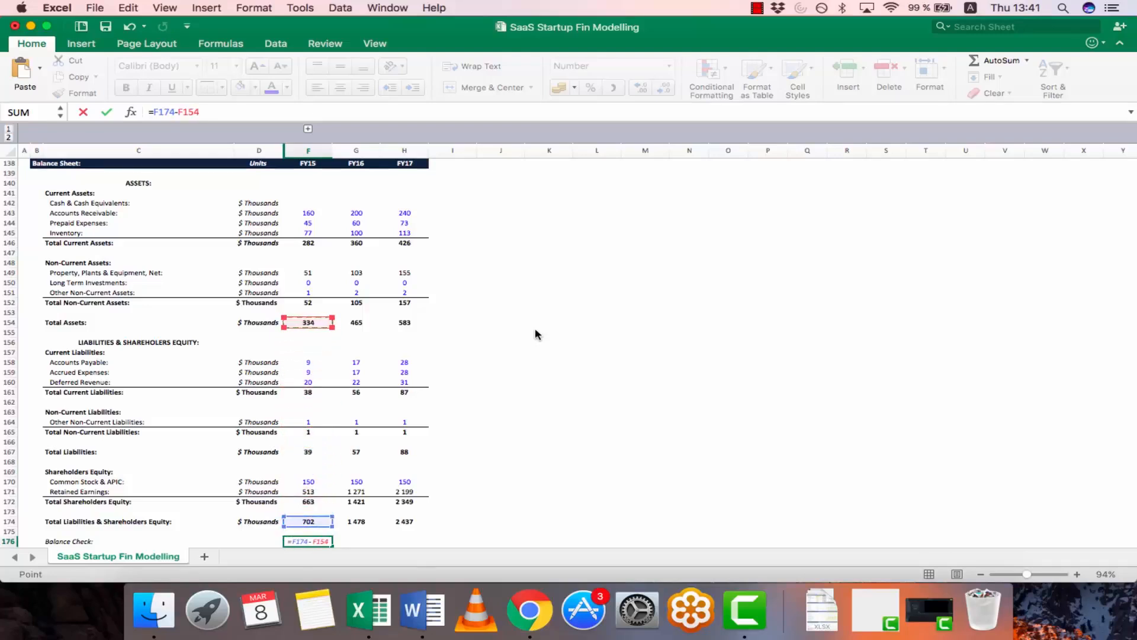
pyautogui.press('Return')
# Copy the Balance Check formula from F176 across G176:H176 for FY16 and FY17
pyautogui.press('Left')
pyautogui.press('Up')
pyautogui.press('Right')
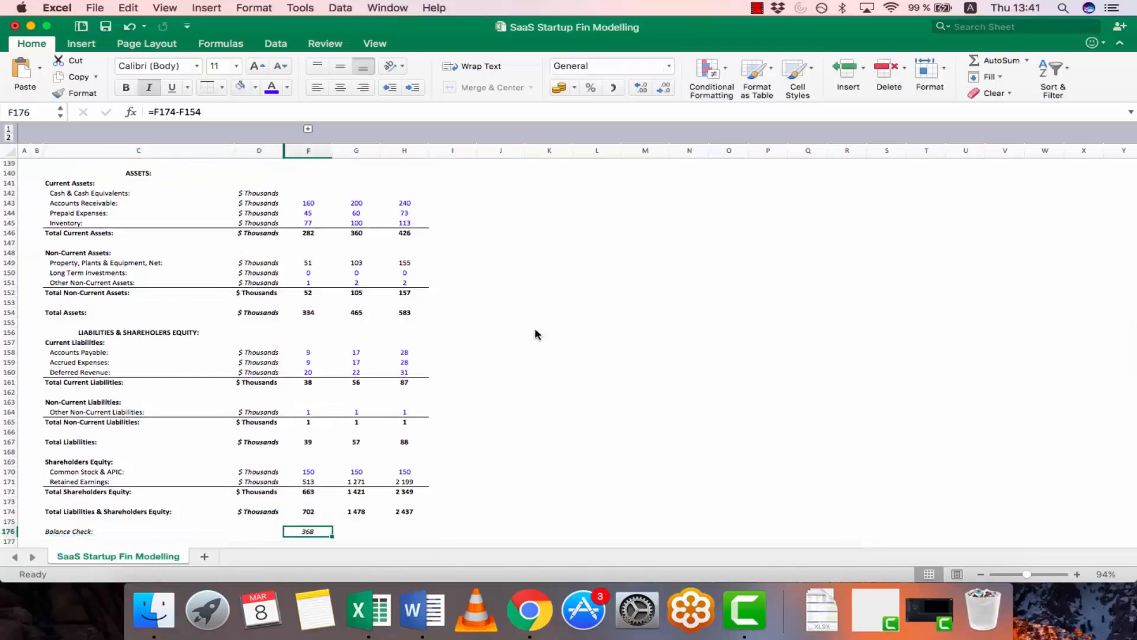
pyautogui.press('super+c')
pyautogui.hotkey('shift', 'Right')
pyautogui.hotkey('shift', 'Left')
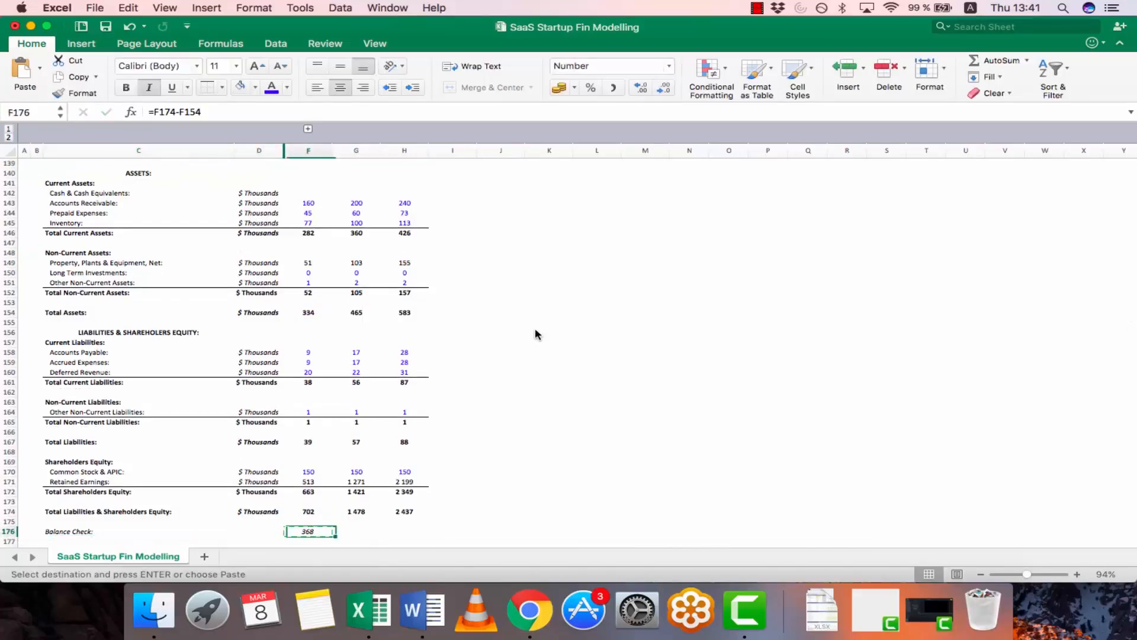
pyautogui.hotkey('shift', 'Right')
pyautogui.hotkey('shift', 'Right')
pyautogui.press('super+v')
pyautogui.press('Escape')
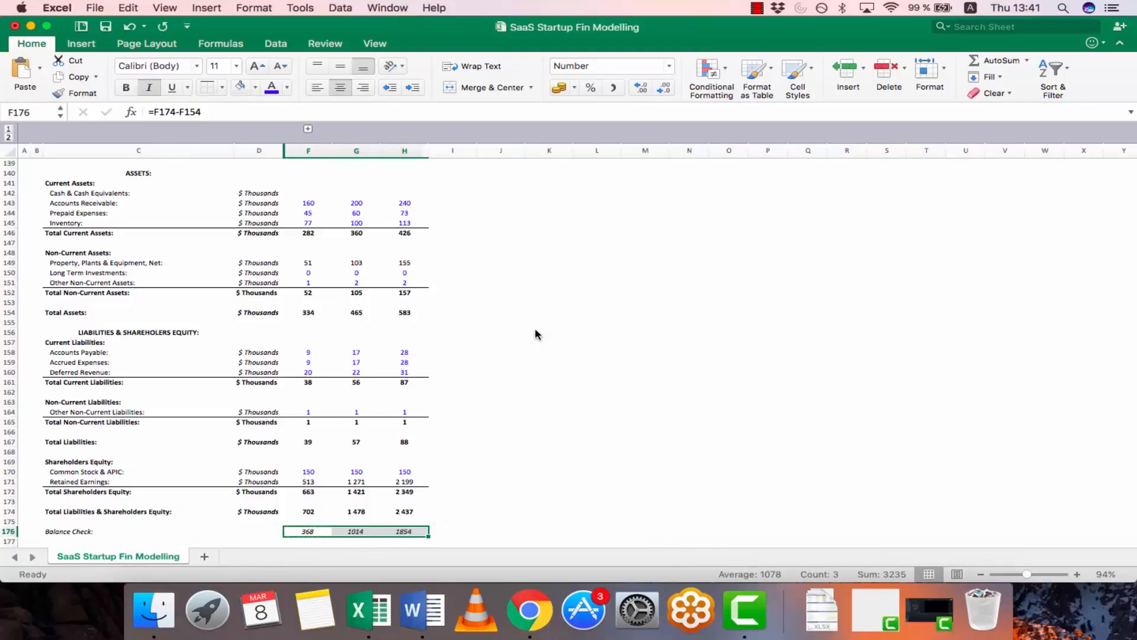
# Examine the balance sheet rows above the Balance Check, up to the Cash & Cash Equivalents cells in row 142
pyautogui.press('Up')
pyautogui.press('Up')
pyautogui.press('Up')
pyautogui.press('Up')
pyautogui.press('Up')
pyautogui.press('Up')
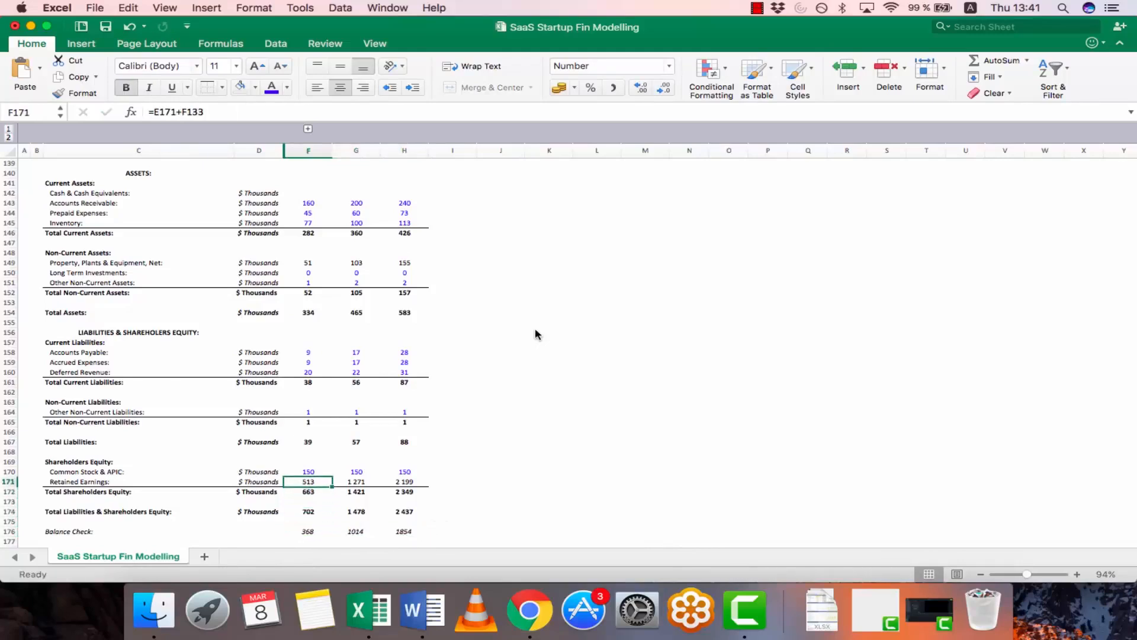
pyautogui.press('Up')
pyautogui.press('Up')
pyautogui.press('Up')
pyautogui.press('Up')
pyautogui.press('Up')
pyautogui.press('Up')
pyautogui.press('Up')
pyautogui.press('Up')
pyautogui.press('Up')
pyautogui.press('Up')
pyautogui.press('Up')
pyautogui.press('Up')
pyautogui.press('Up')
pyautogui.press('Up')
pyautogui.press('Up')
pyautogui.press('Up')
pyautogui.press('Up')
pyautogui.press('Up')
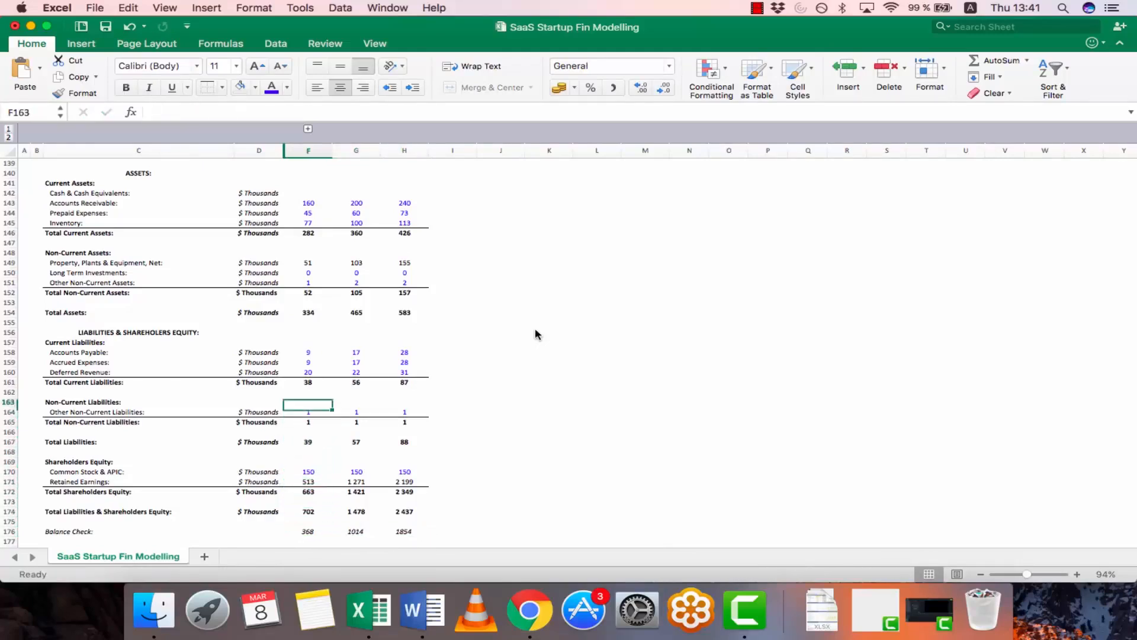
pyautogui.press('Up')
pyautogui.press('Up')
pyautogui.press('Up')
pyautogui.press('Up')
pyautogui.press('Up')
pyautogui.press('Up')
pyautogui.press('Up')
pyautogui.press('Up')
pyautogui.press('Up')
pyautogui.press('Up')
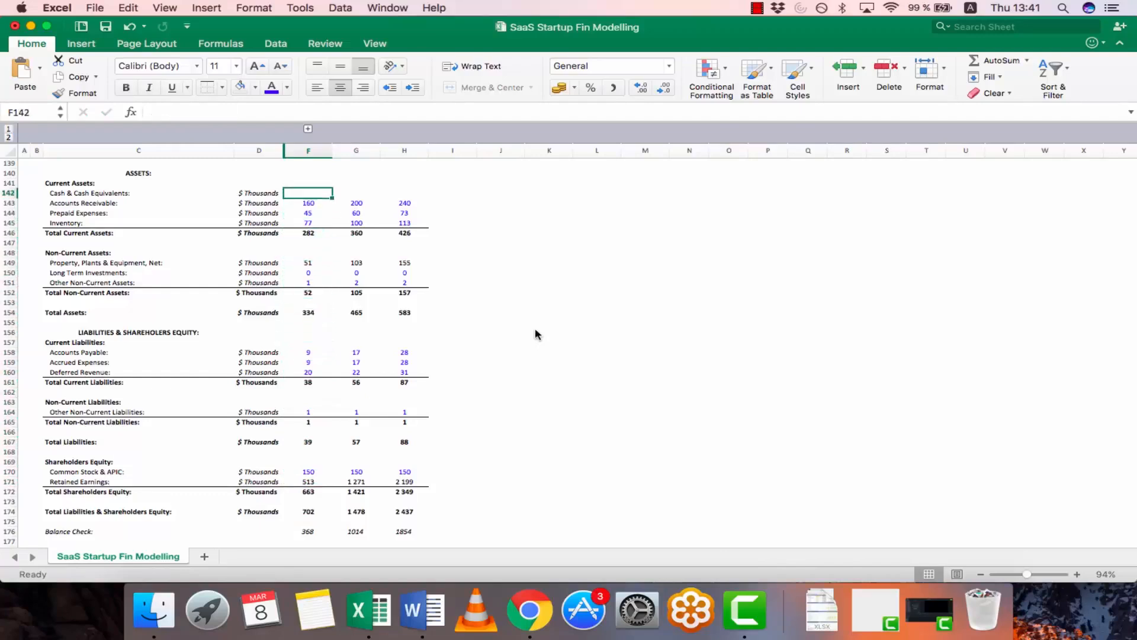
pyautogui.press('F2')
pyautogui.press('Right')
pyautogui.press('Right')
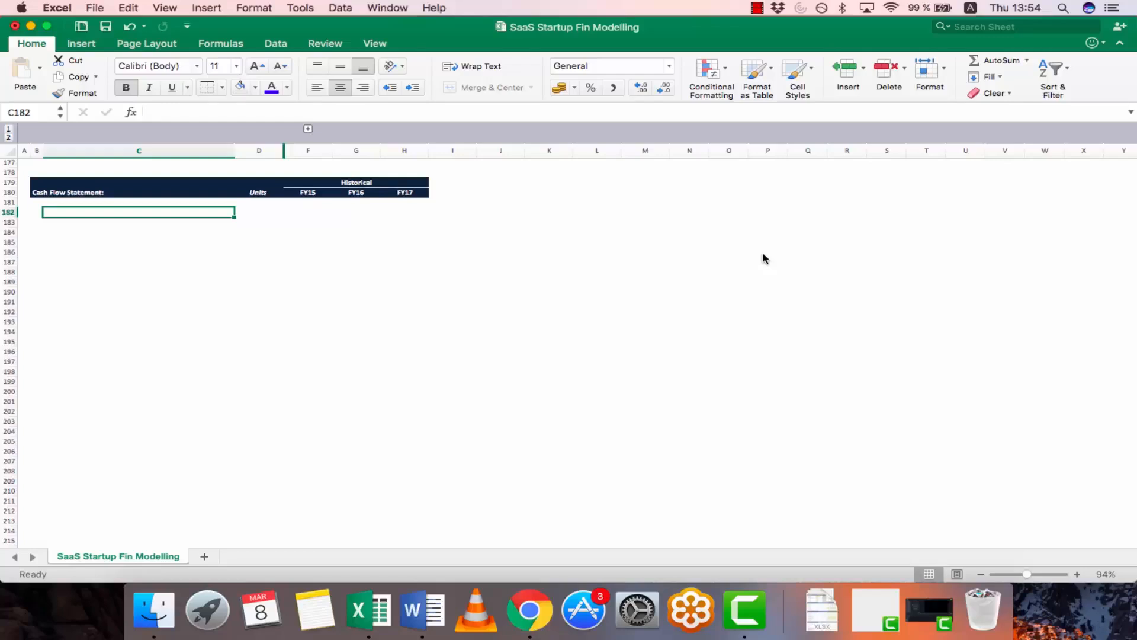
# Enter the heading "CASH FLOW FROM OPERATING ACTIVITIES:" in C182 and the label "Net Income:" in C183 of the Cash Flow Statement
pyautogui.write('CAS')
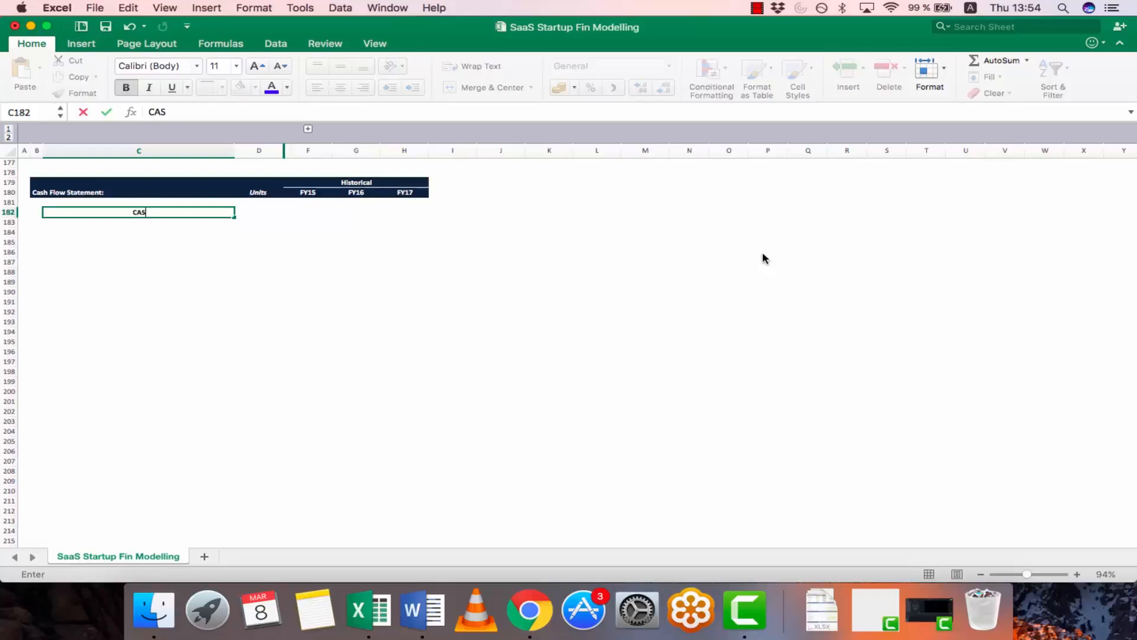
pyautogui.write('H FLOW FROM OPERATING ACTIVITIES')
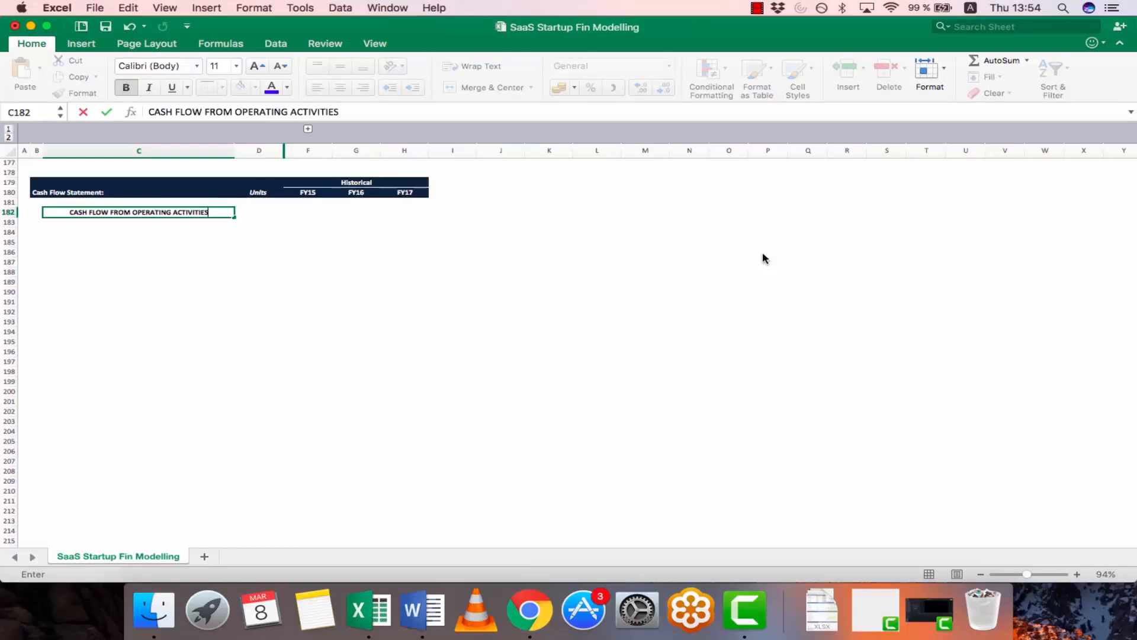
pyautogui.write(':')
pyautogui.press('Return')
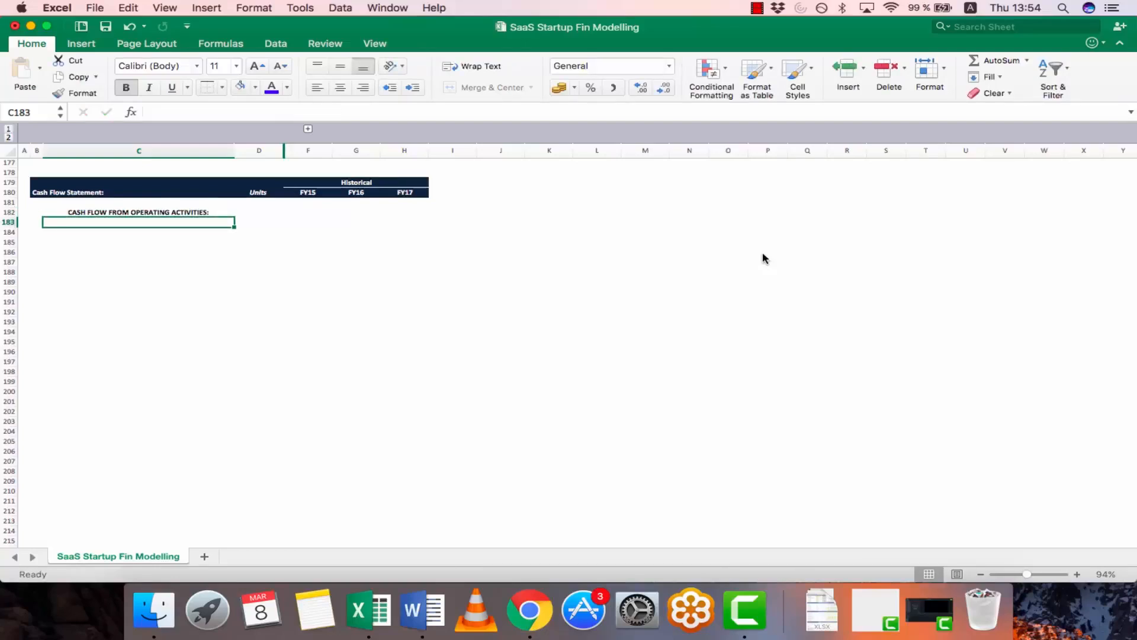
pyautogui.write('Net Income:')
pyautogui.press('Return')
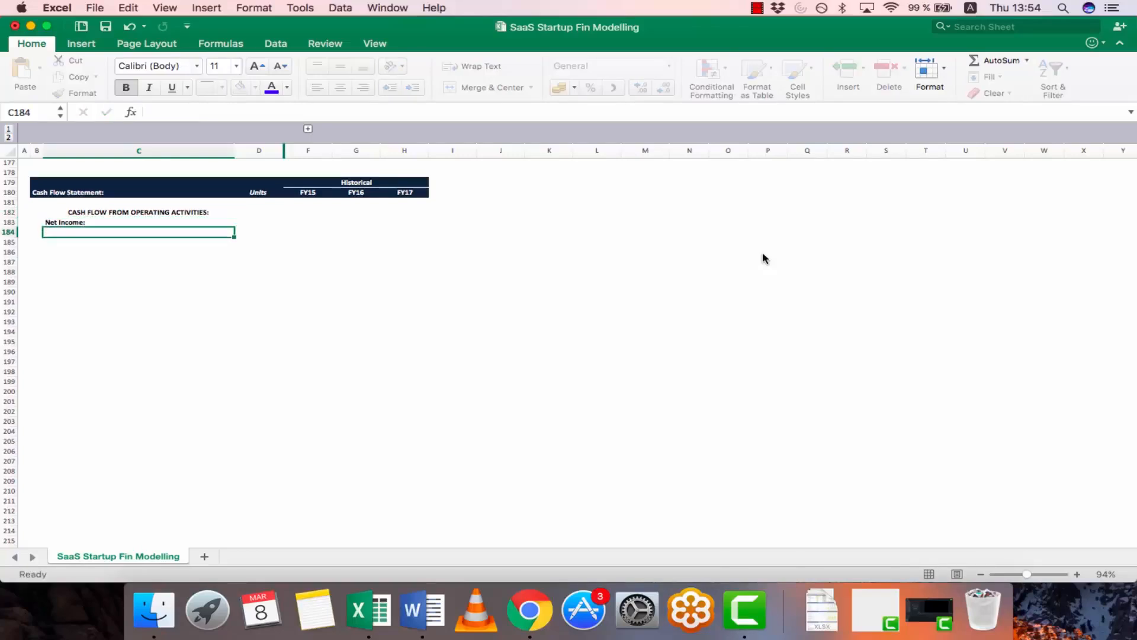
# Add the label "Adjustments for Non-Cash Charges:" in C184 and the line item "Depreciation & Amortization:" in C185
pyautogui.write('Adjustments for N')
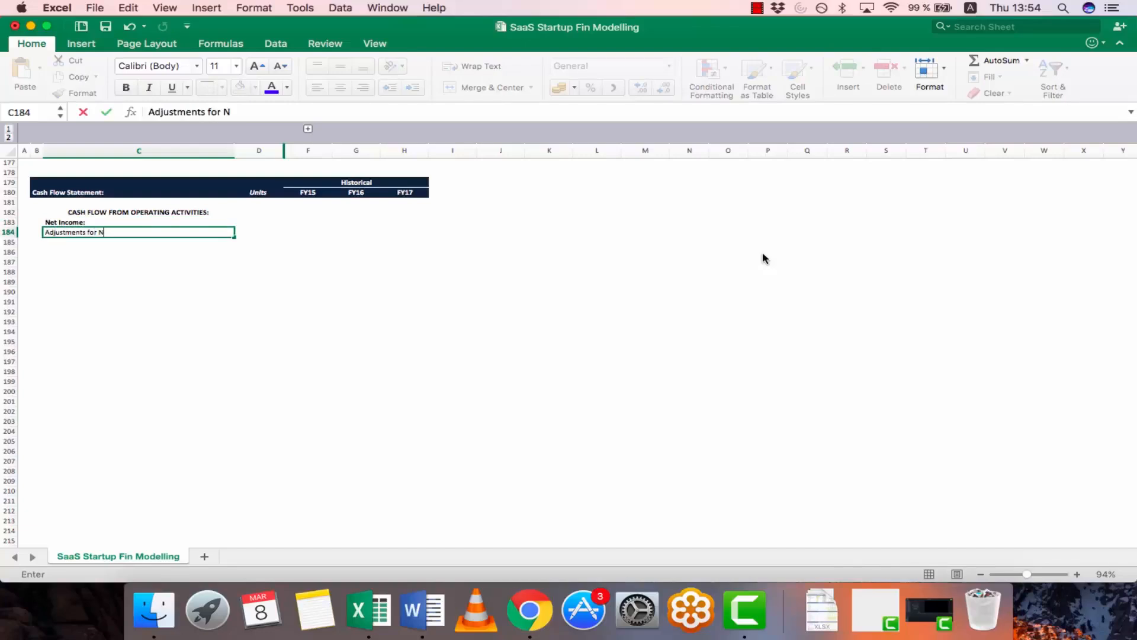
pyautogui.write('on-Cash Charges:')
pyautogui.press('Return')
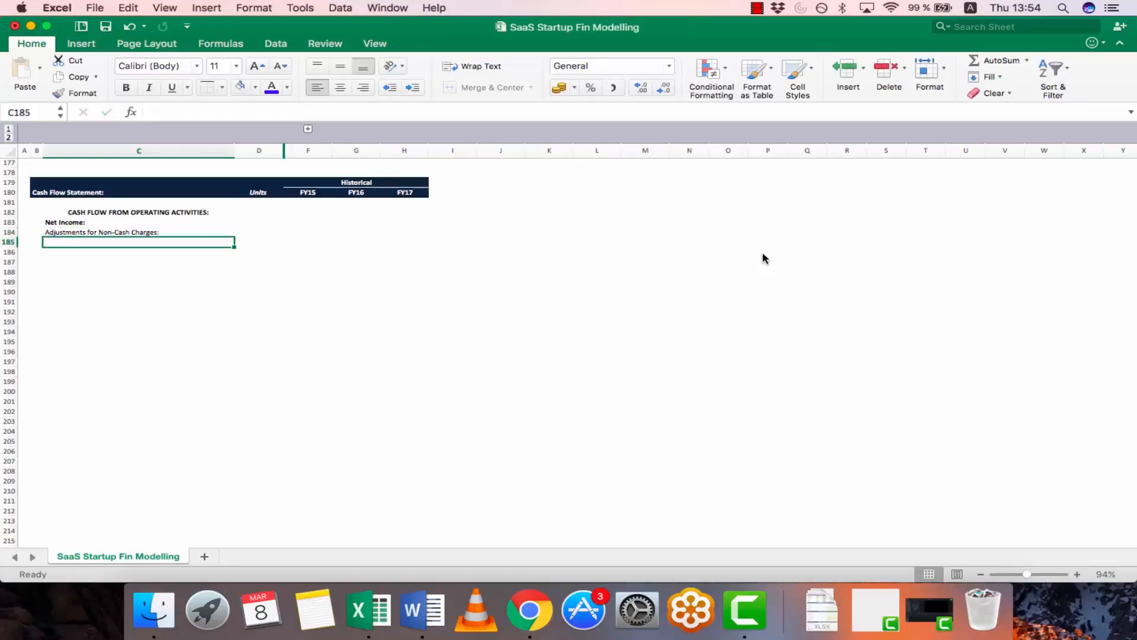
pyautogui.write('Depreciat')
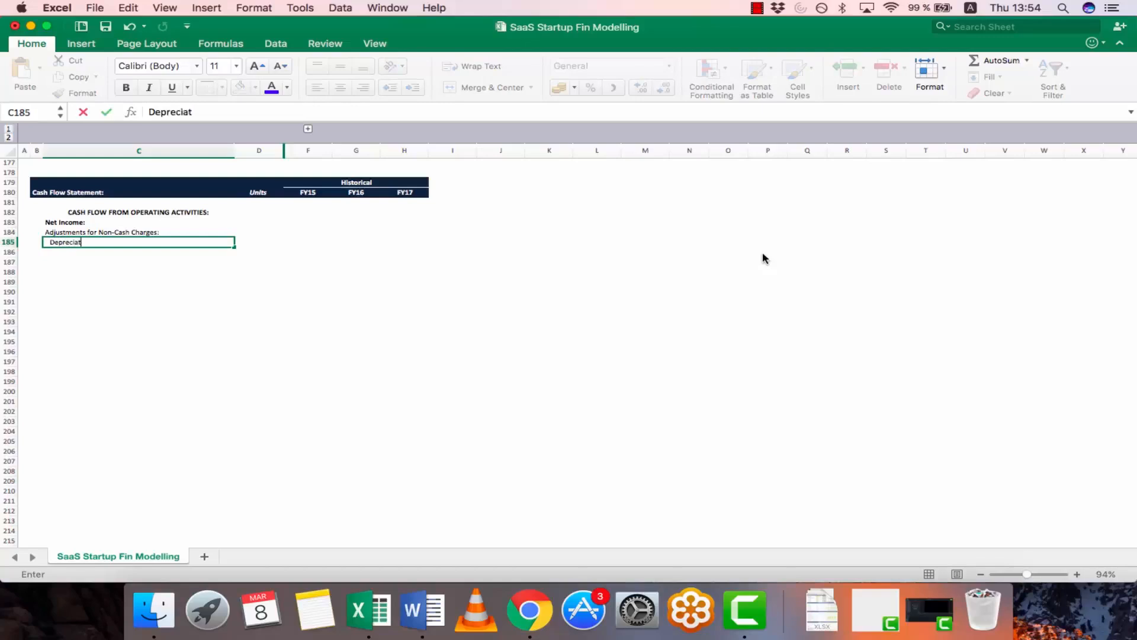
pyautogui.write('ion & Amortization:')
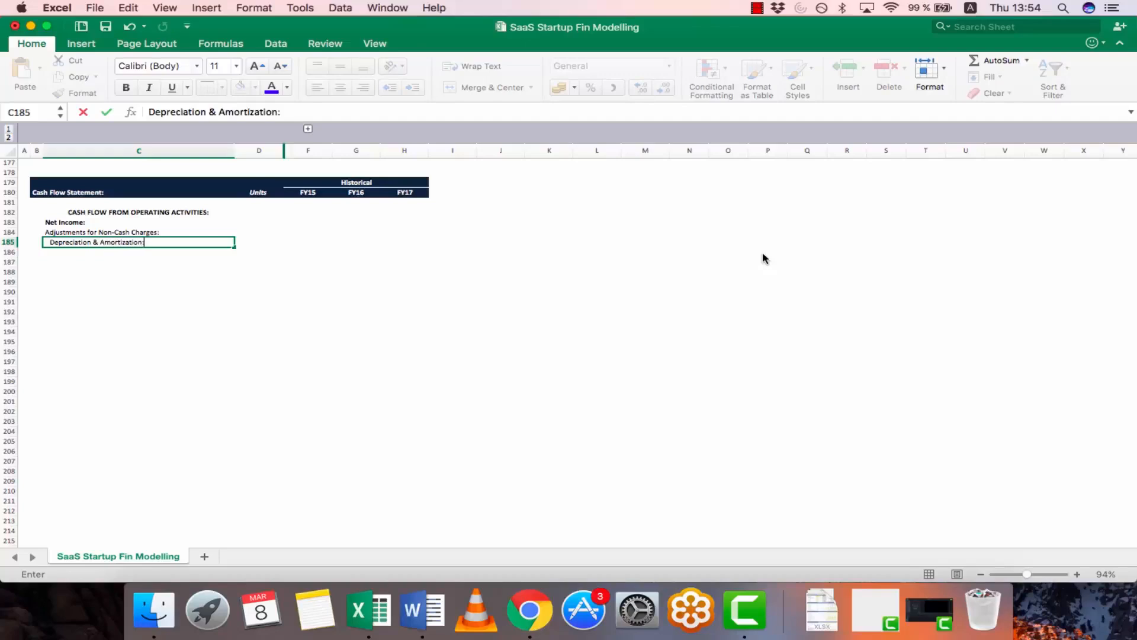
pyautogui.press('Return')
# Add the subheading "Changes in Operating Assets & Liabilities:" in C186
pyautogui.write('Changes in Operating Assets & Liabi')
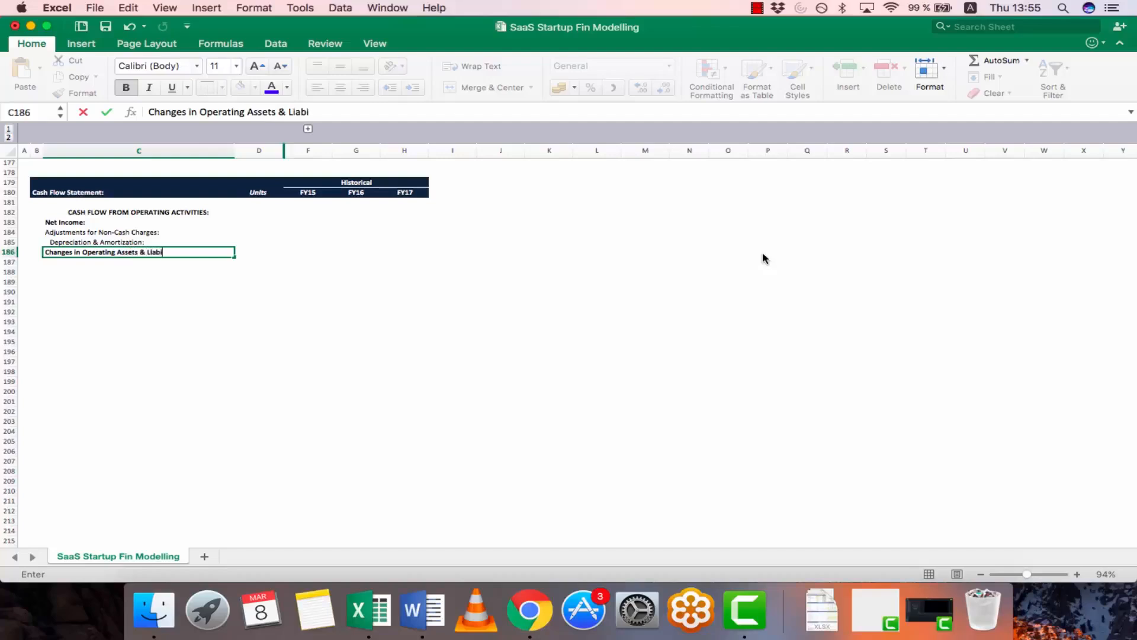
pyautogui.write('lities:')
pyautogui.press('Return')
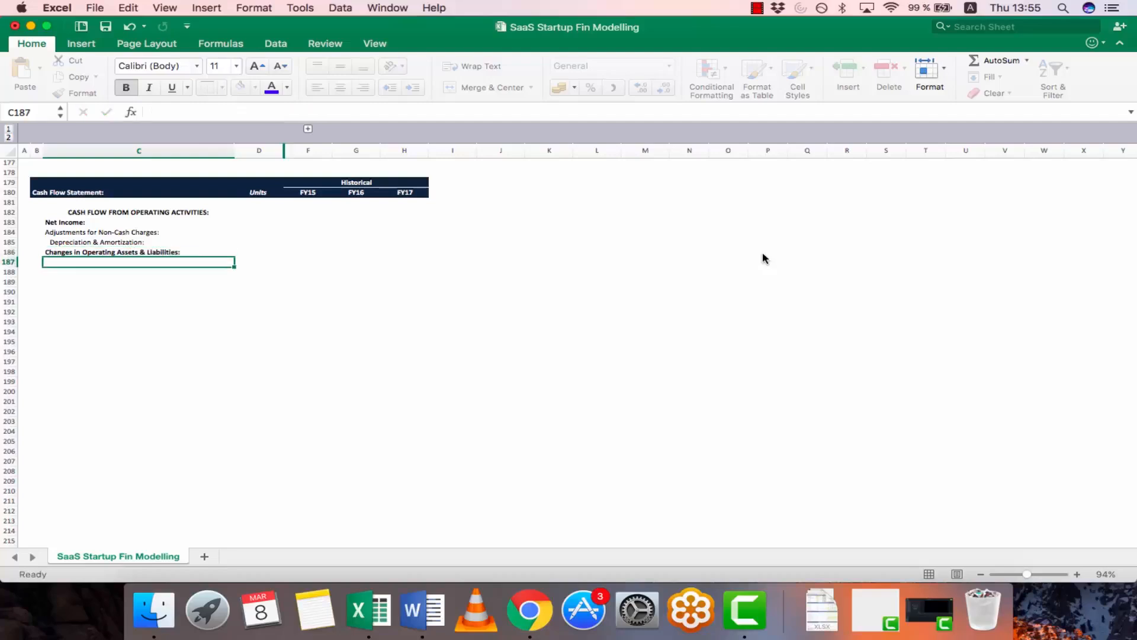
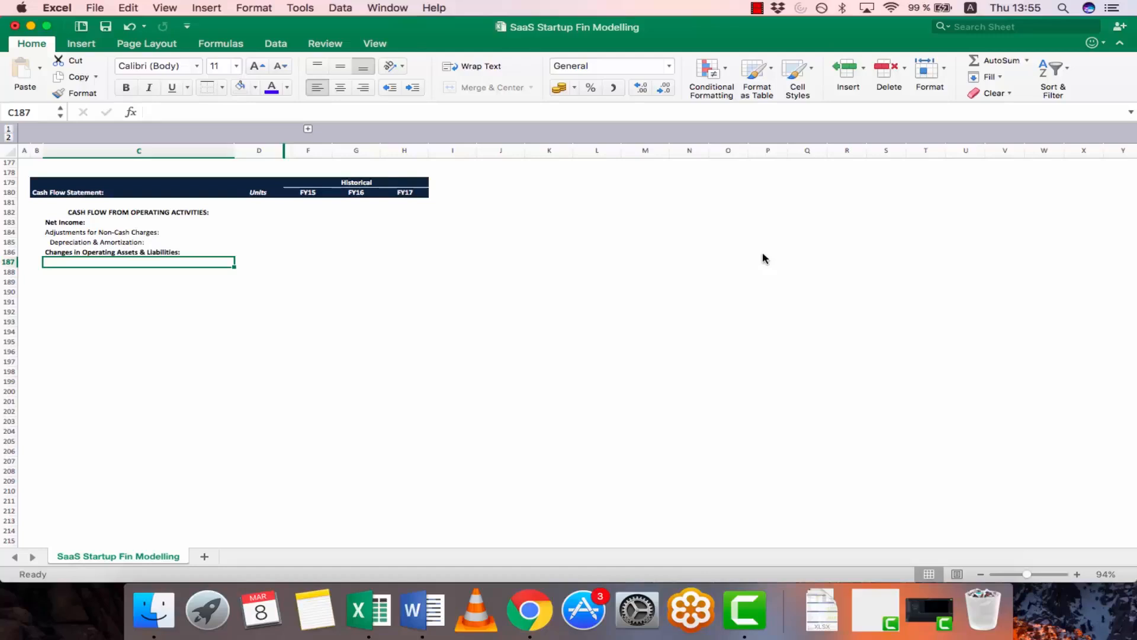
# List the operating asset items "Accounts Receivable:", "Prepaid Expenses:" and "Inventory:" in C187:C189
pyautogui.write('Accounts Receivable:')
pyautogui.press('Return')
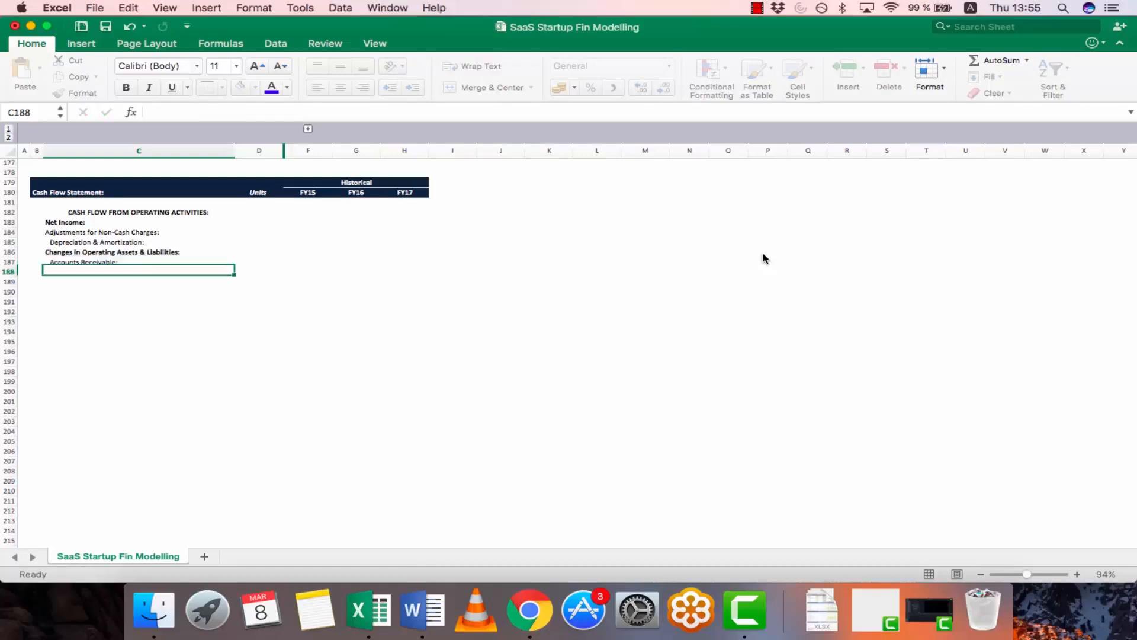
pyautogui.write('Prepaid Expenses:')
pyautogui.press('Return')
pyautogui.write('Inv')
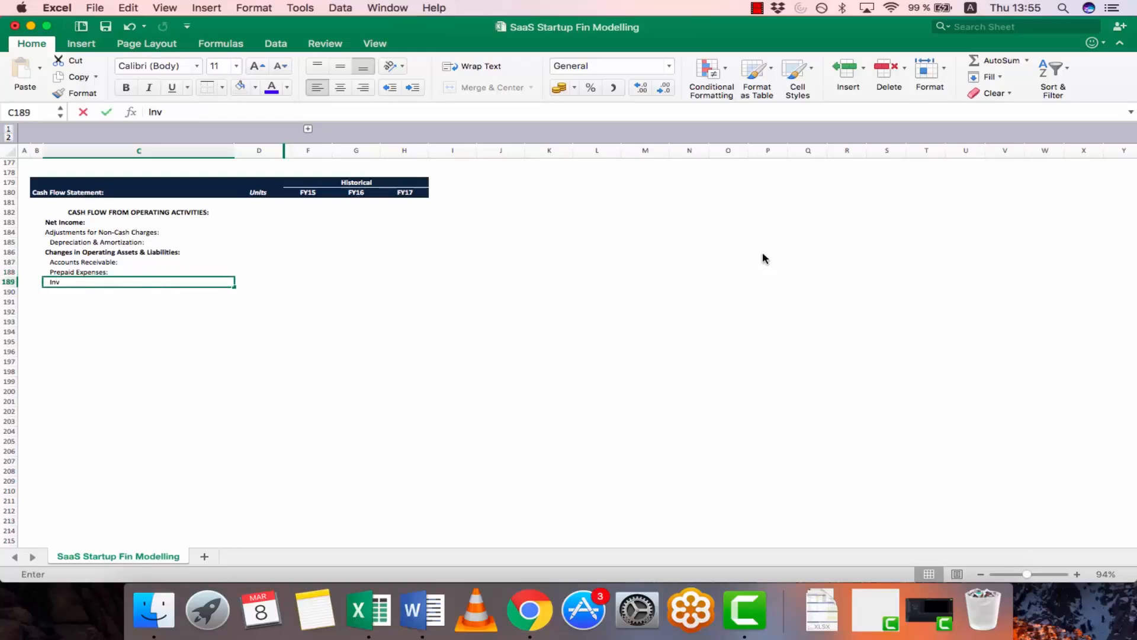
pyautogui.write('entory:')
pyautogui.press('Return')
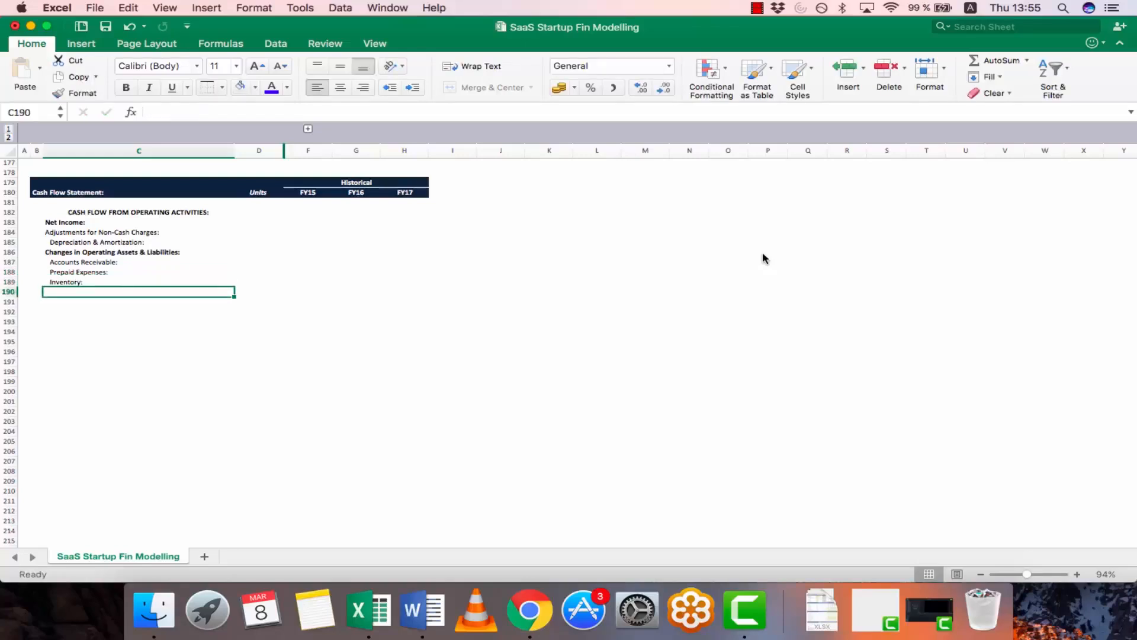
# Add the operating liability items "Accounts Payable:" in C190 and "Accrued Expenses:" in C191
pyautogui.write('Accounts ')
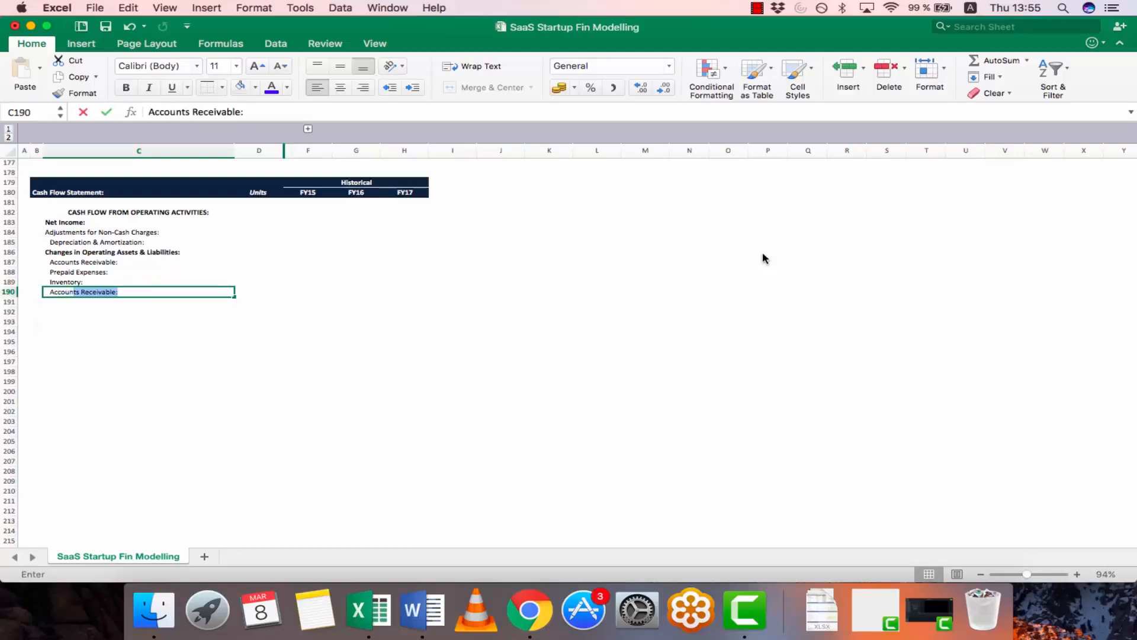
pyautogui.write('Payable:')
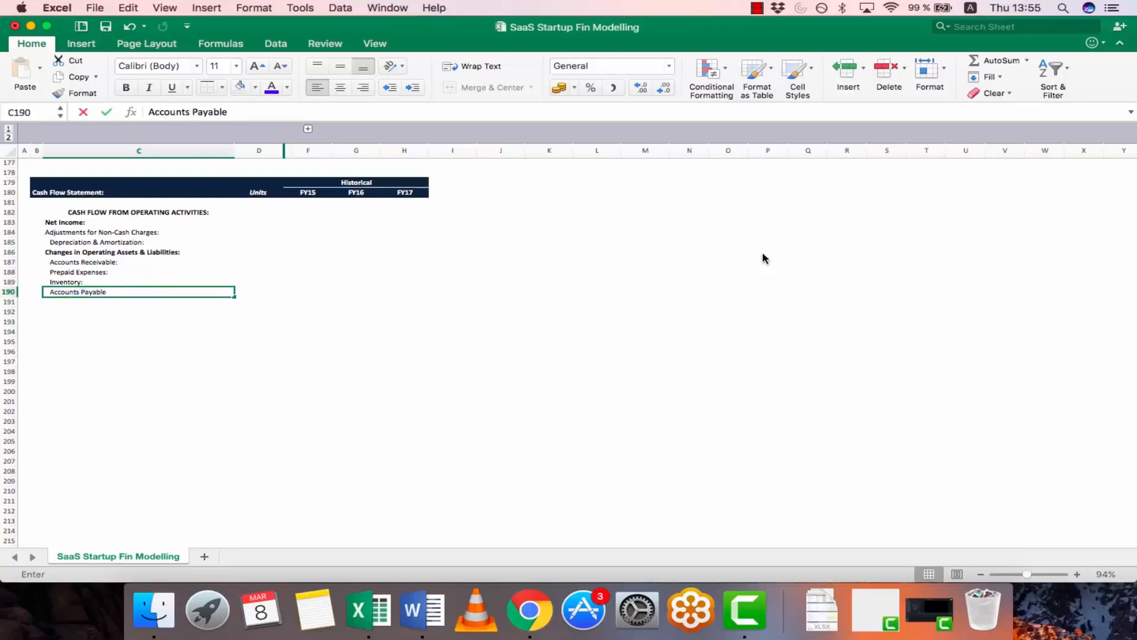
pyautogui.press('Return')
pyautogui.write('Acc')
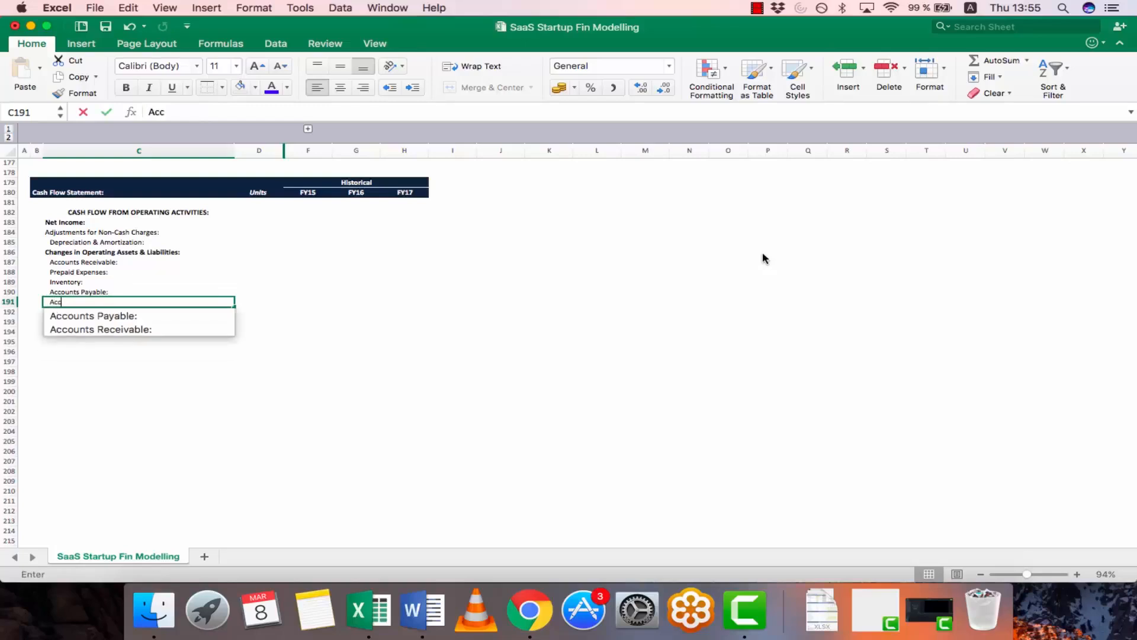
pyautogui.write('rued')
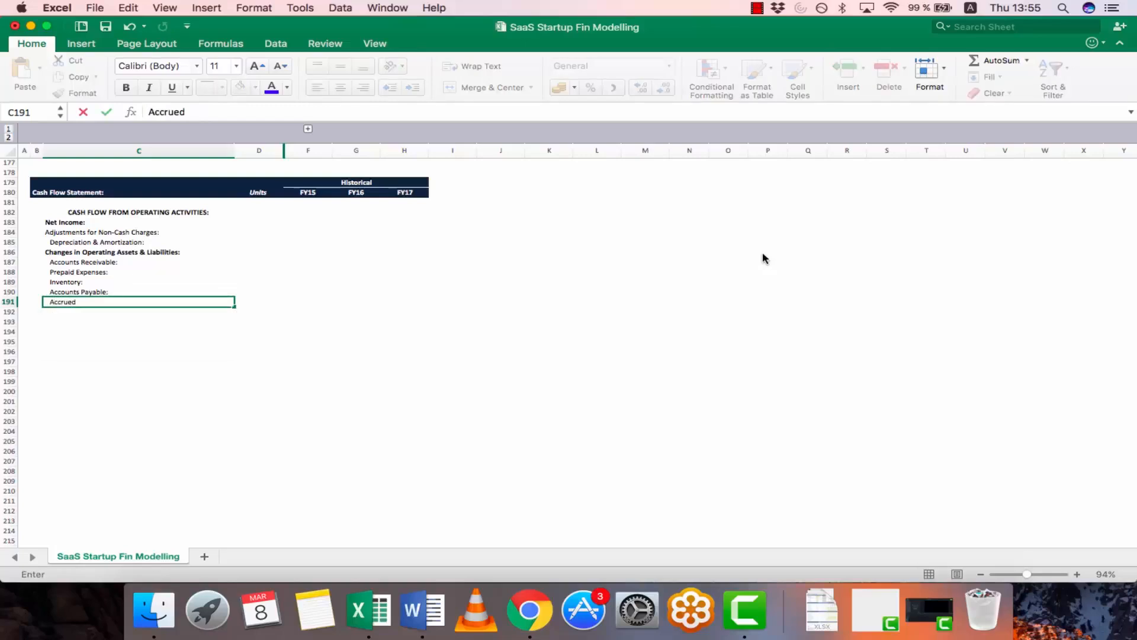
pyautogui.write(' Expenses:')
pyautogui.press('Return')
# Add the line item "Deferred Revenue:" in C192, correcting its spelling
pyautogui.write('Def')
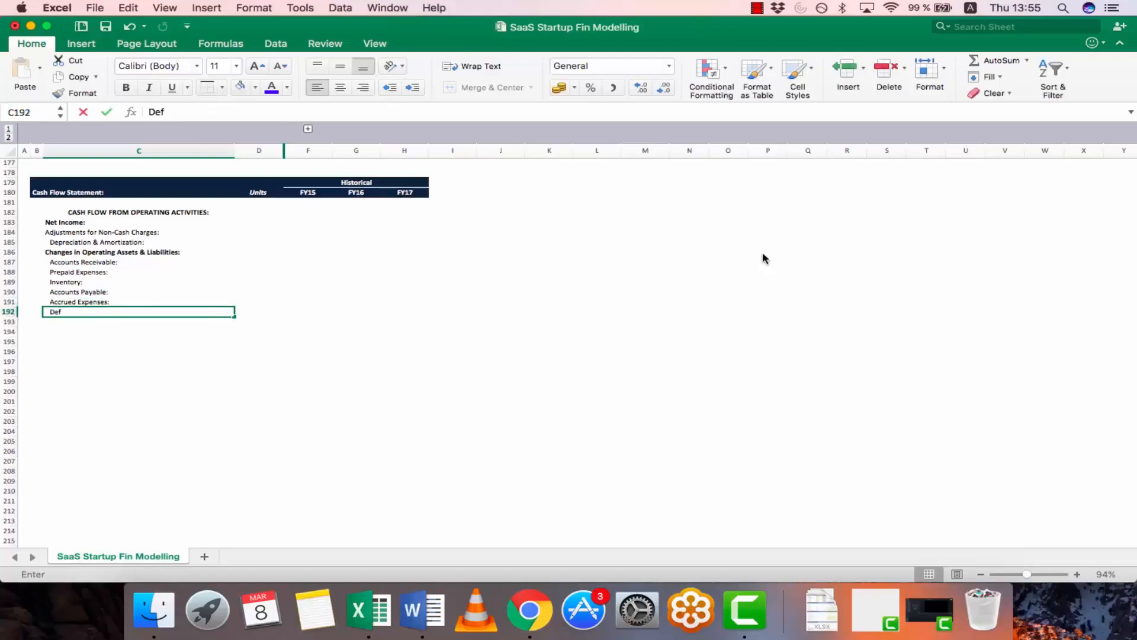
pyautogui.write('erred Revenu:')
pyautogui.press('Return')
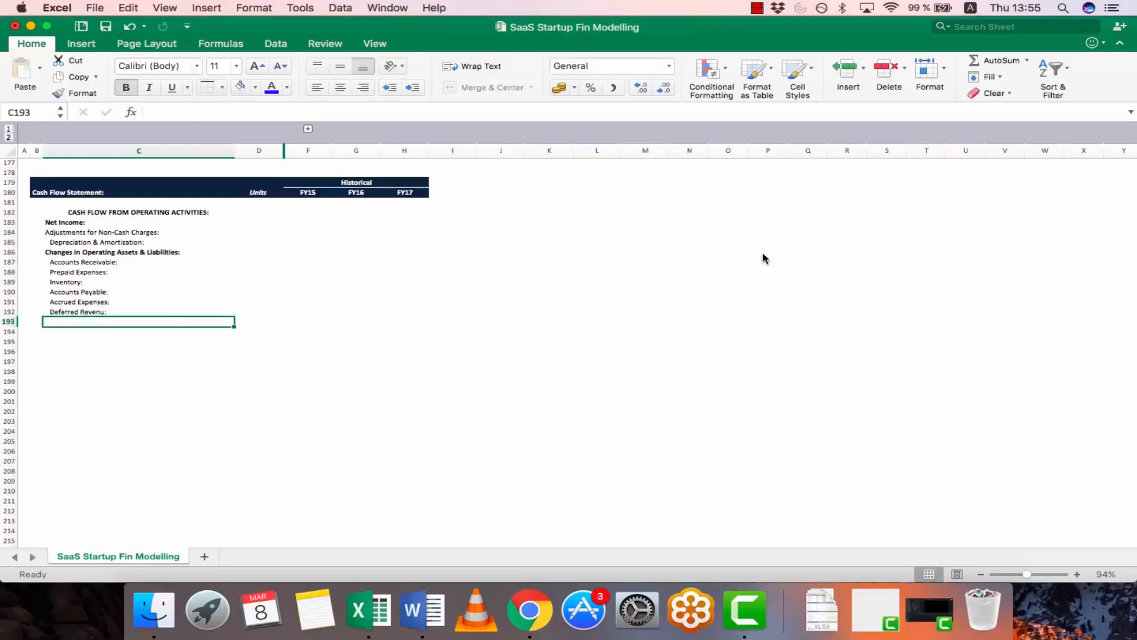
pyautogui.press('Up')
pyautogui.press('F2')
pyautogui.press('BackSpace')
pyautogui.write('e:')
pyautogui.press('Return')
# Add the total label "Net Change in Operating Acitivities" in C193 below Deferred Revenue
pyautogui.write('Net Change ')
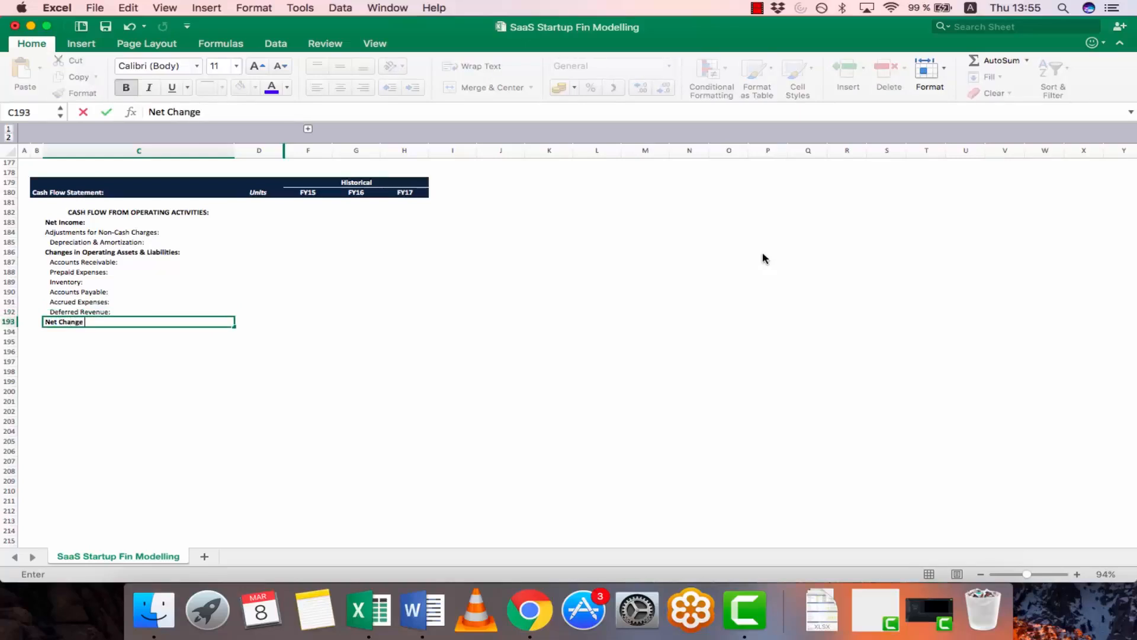
pyautogui.write('in Operating Acitiv')
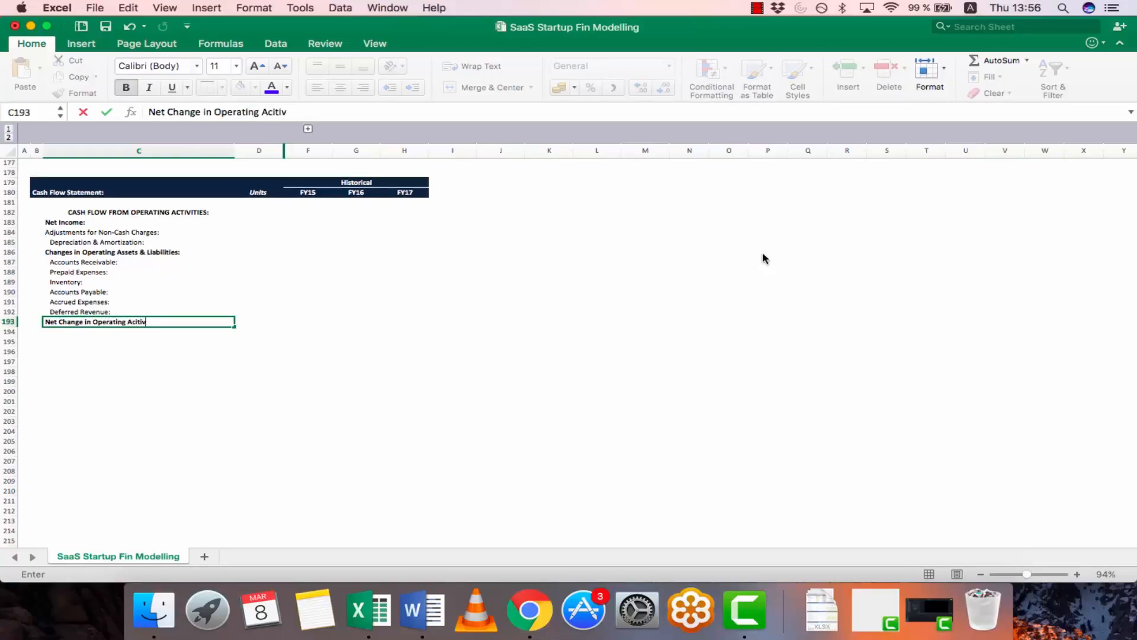
pyautogui.write('eities')
pyautogui.press('Return')
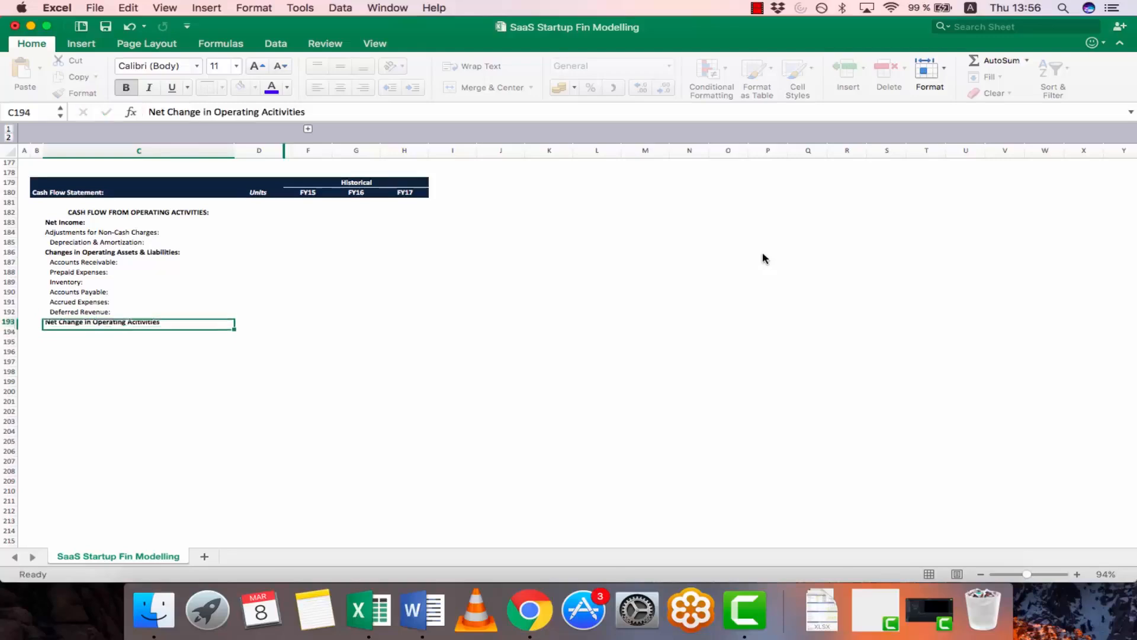
# Copy only the formatting of the Total Shareholders Equity row (C172:H172) onto the Net Change in Operating Activities row, C193:H193
pyautogui.press('Up')
pyautogui.press('Up')
pyautogui.press('Up')
pyautogui.press('Up')
pyautogui.press('Up')
pyautogui.press('Up')
pyautogui.press('Up')
pyautogui.press('Up')
pyautogui.press('Up')
pyautogui.press('Up')
pyautogui.press('Up')
pyautogui.press('Up')
pyautogui.press('Up')
pyautogui.press('Up')
pyautogui.press('Up')
pyautogui.press('Up')
pyautogui.press('Up')
pyautogui.press('Up')
pyautogui.press('Up')
pyautogui.press('Up')
pyautogui.press('Up')
pyautogui.press('Up')
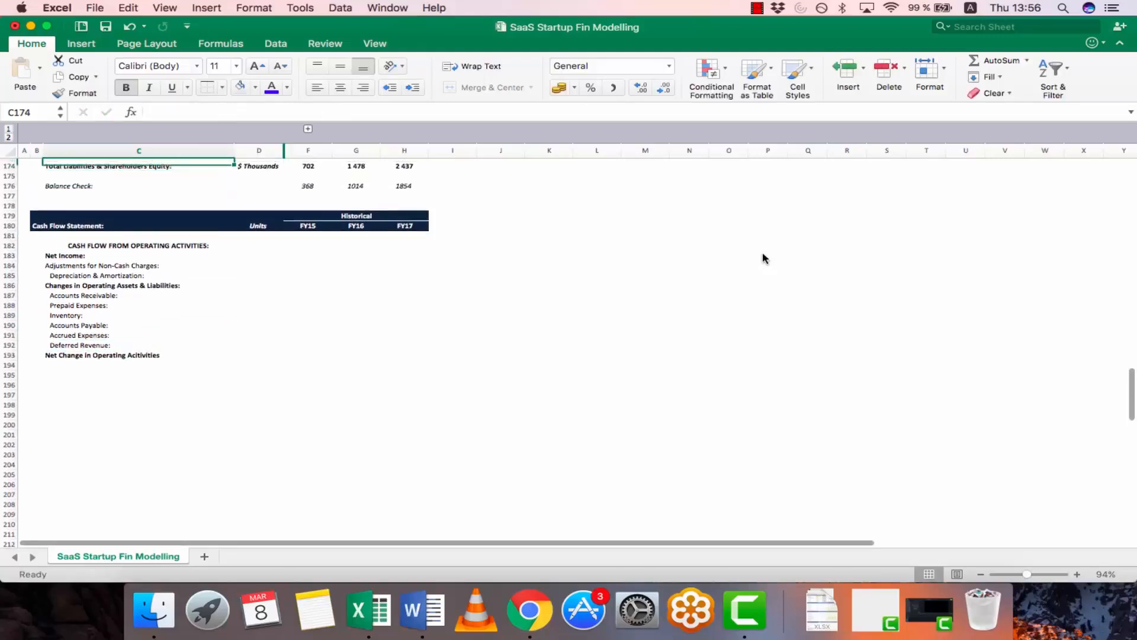
pyautogui.press('Up')
pyautogui.press('Down')
pyautogui.press('Down')
pyautogui.hotkey('shift', 'Right')
pyautogui.hotkey('shift', 'Right')
pyautogui.hotkey('shift', 'Right')
pyautogui.hotkey('shift', 'Right')
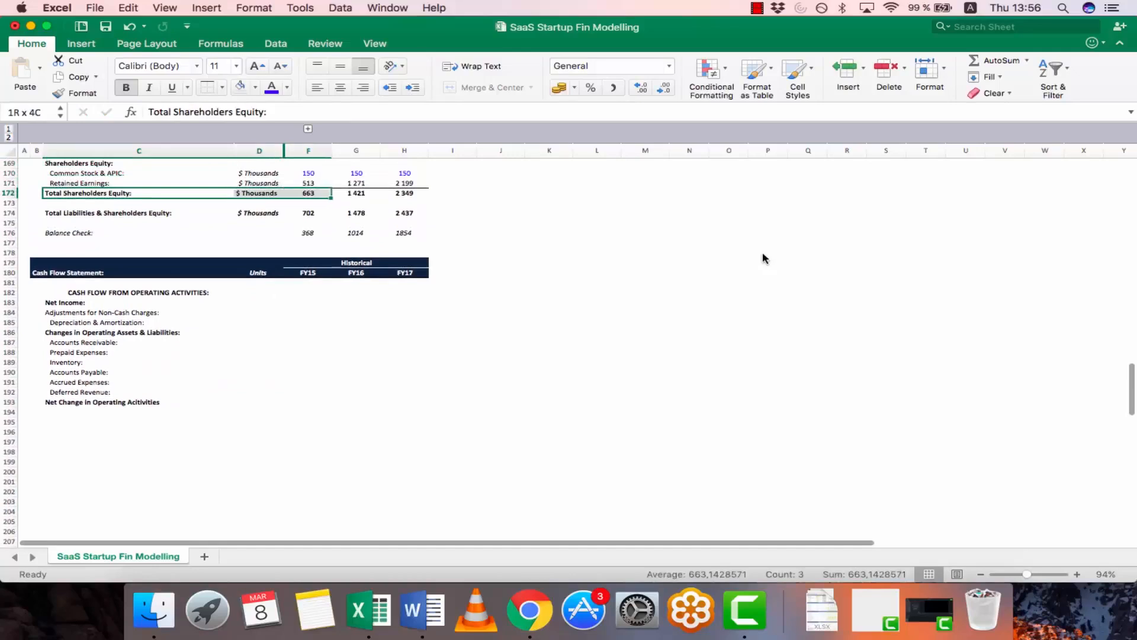
pyautogui.press('super+c')
pyautogui.press('Down')
pyautogui.press('Down')
pyautogui.press('Down')
pyautogui.press('Down')
pyautogui.press('Down')
pyautogui.press('Down')
pyautogui.press('Down')
pyautogui.press('Down')
pyautogui.press('Down')
pyautogui.press('Down')
pyautogui.press('Down')
pyautogui.press('Down')
pyautogui.press('Down')
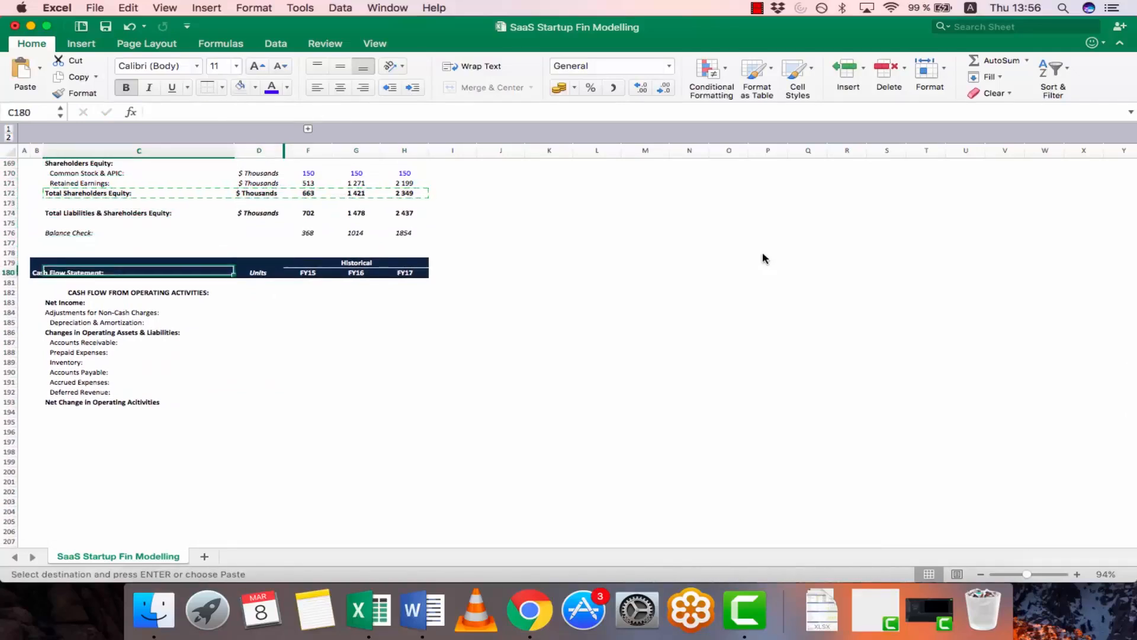
pyautogui.press('Down')
pyautogui.press('Down')
pyautogui.press('Down')
pyautogui.press('Down')
pyautogui.press('Down')
pyautogui.press('Down')
pyautogui.press('Down')
pyautogui.press('Down')
pyautogui.hotkey('shift', 'Right')
pyautogui.hotkey('shift', 'Right')
pyautogui.hotkey('shift', 'Right')
pyautogui.hotkey('shift', 'Right')
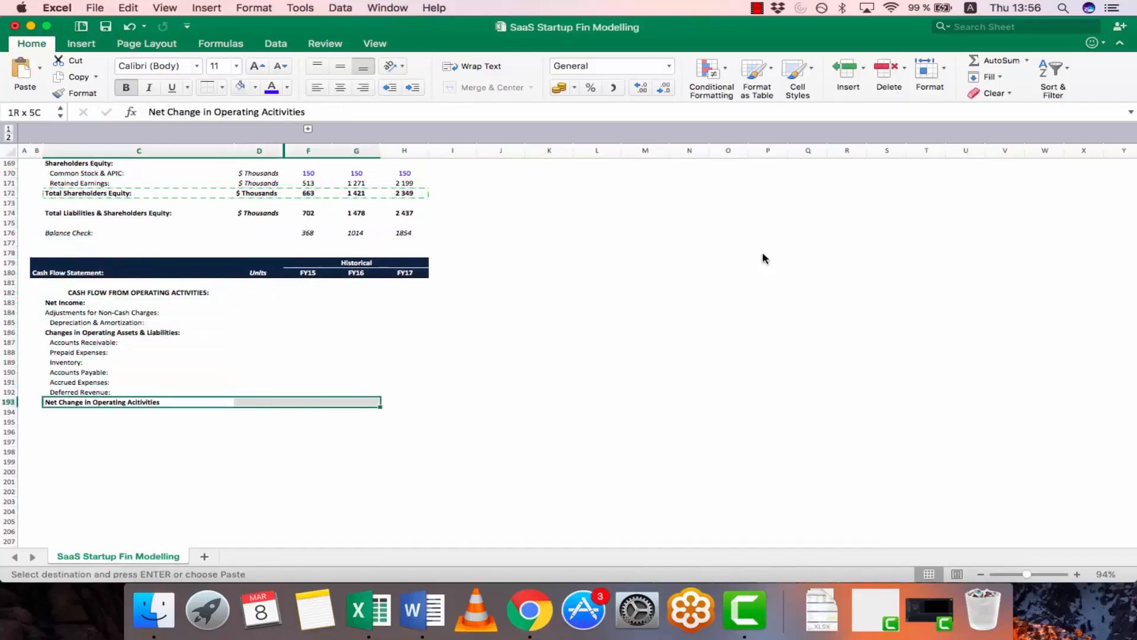
pyautogui.press('ctrl+super+v')
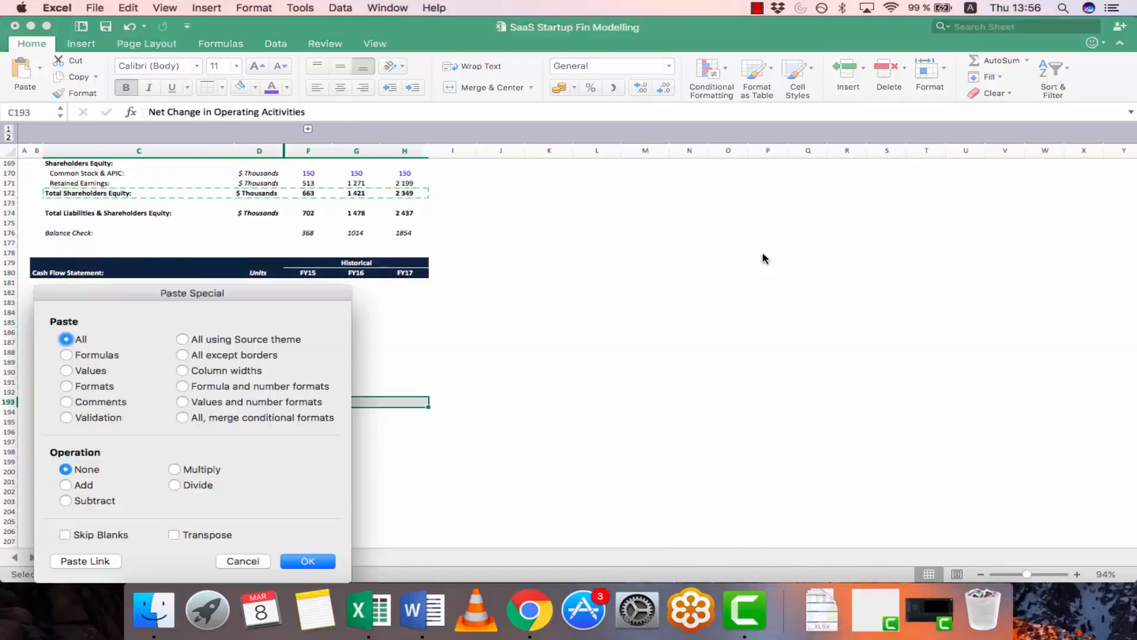
pyautogui.press('Return')
pyautogui.press('Up')
pyautogui.press('Up')
pyautogui.press('Up')
pyautogui.press('Up')
pyautogui.press('Up')
pyautogui.press('Up')
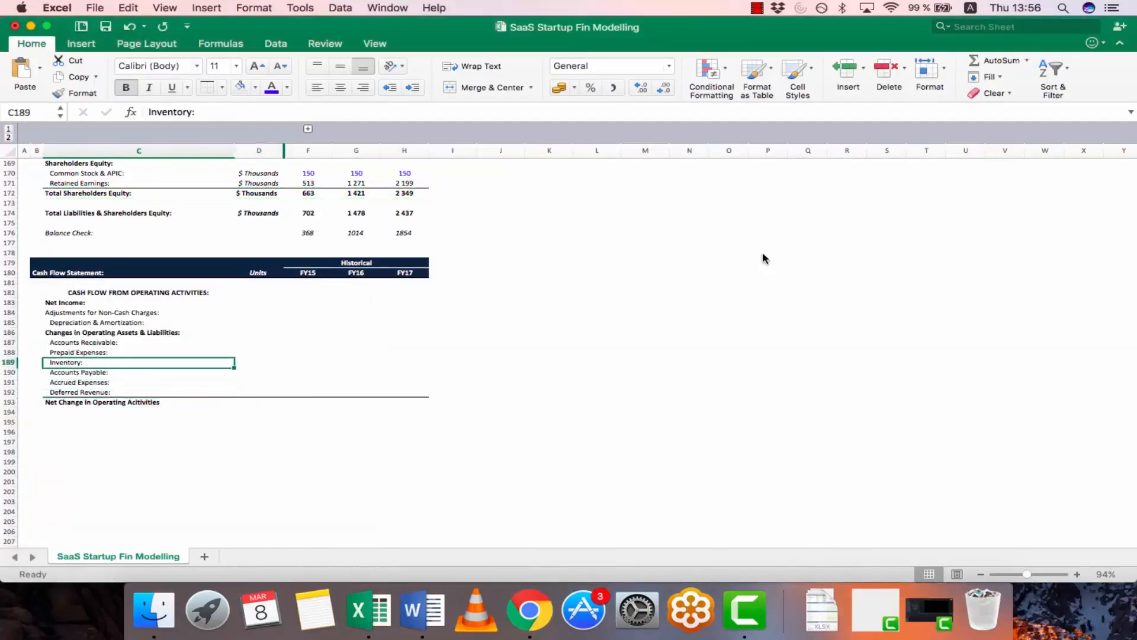
pyautogui.press('Up')
pyautogui.press('Up')
pyautogui.press('Right')
pyautogui.press('Up')
pyautogui.press('Up')
pyautogui.press('Up')
pyautogui.press('Up')
pyautogui.press('Up')
pyautogui.press('Up')
pyautogui.press('Up')
pyautogui.press('Up')
pyautogui.press('Up')
pyautogui.press('Up')
pyautogui.press('Up')
pyautogui.press('Up')
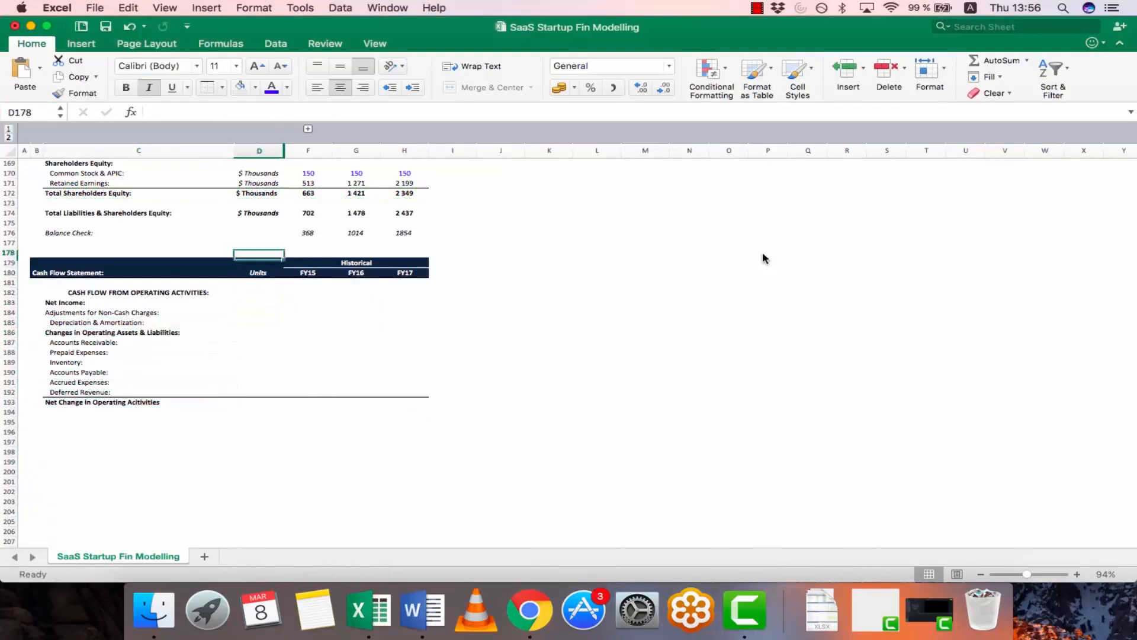
pyautogui.press('Up')
pyautogui.press('Up')
pyautogui.press('Up')
pyautogui.press('Up')
pyautogui.press('Down')
pyautogui.press('super+c')
pyautogui.press('Down')
pyautogui.press('Down')
pyautogui.press('Down')
pyautogui.press('Down')
pyautogui.press('Down')
pyautogui.press('Down')
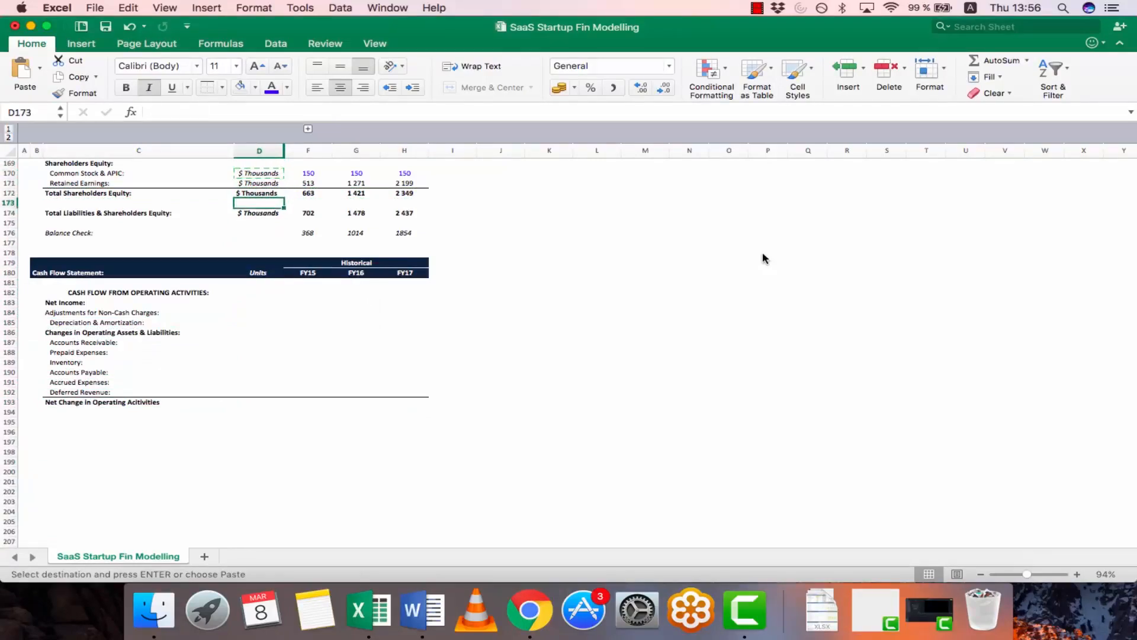
pyautogui.press('Down')
pyautogui.press('Down')
pyautogui.press('Down')
pyautogui.press('Down')
pyautogui.press('Down')
pyautogui.press('Down')
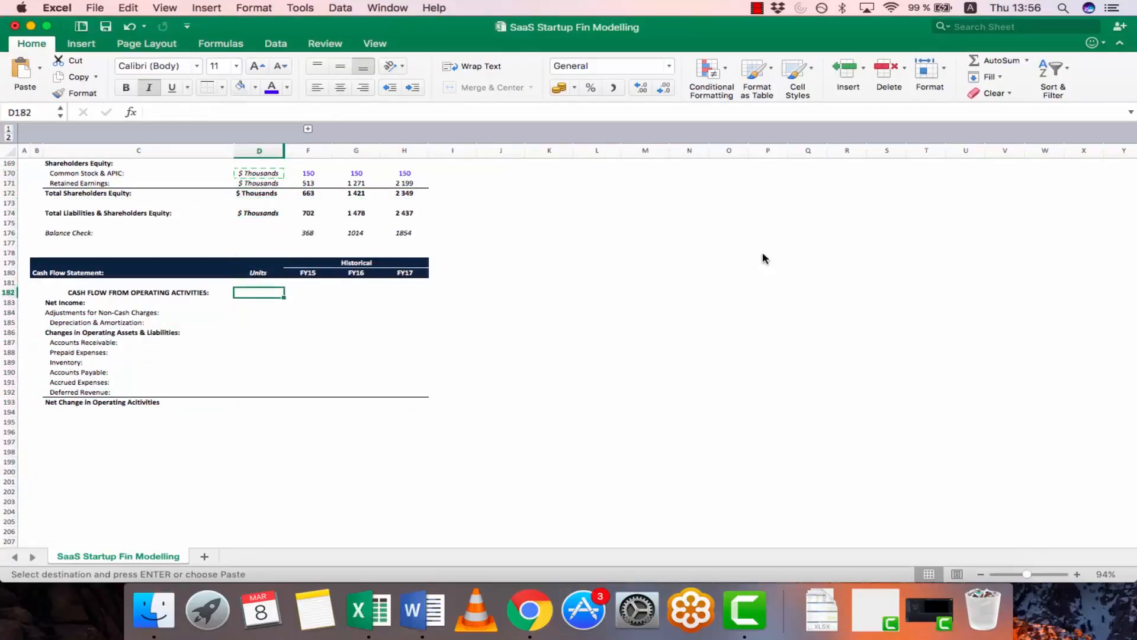
pyautogui.press('Down')
pyautogui.hotkey('shift', 'Down')
pyautogui.hotkey('shift', 'Down')
pyautogui.hotkey('shift', 'Down')
pyautogui.hotkey('shift', 'Down')
pyautogui.hotkey('shift', 'Down')
pyautogui.hotkey('shift', 'Down')
pyautogui.hotkey('shift', 'Down')
pyautogui.hotkey('shift', 'Down')
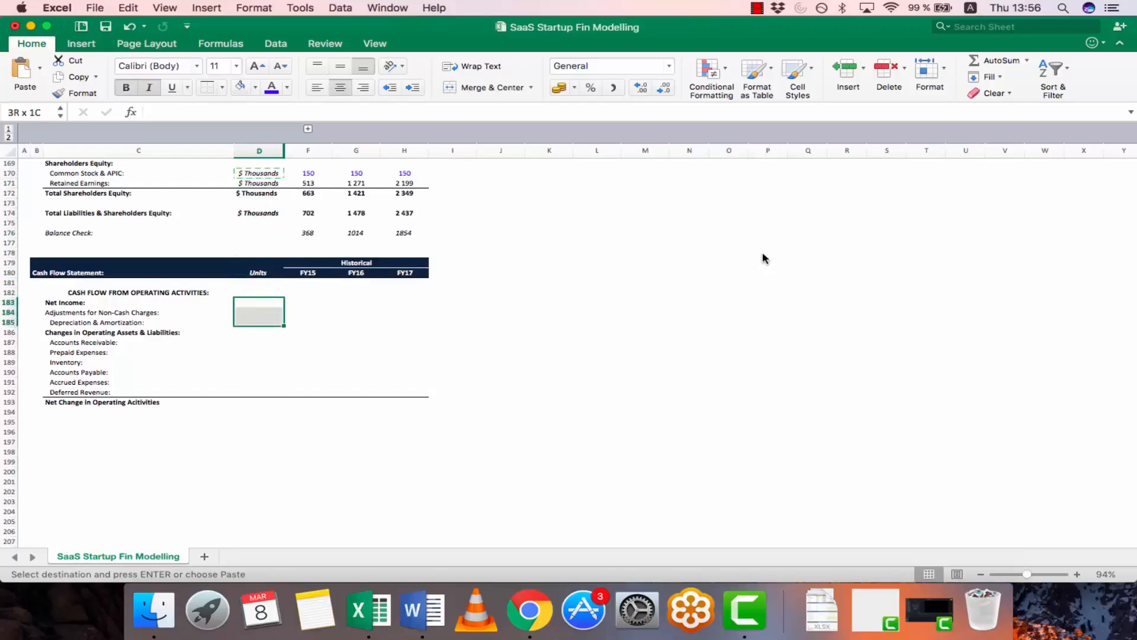
pyautogui.hotkey('shift', 'Down')
pyautogui.hotkey('shift', 'Down')
pyautogui.hotkey('shift', 'Up')
pyautogui.hotkey('shift', 'Down')
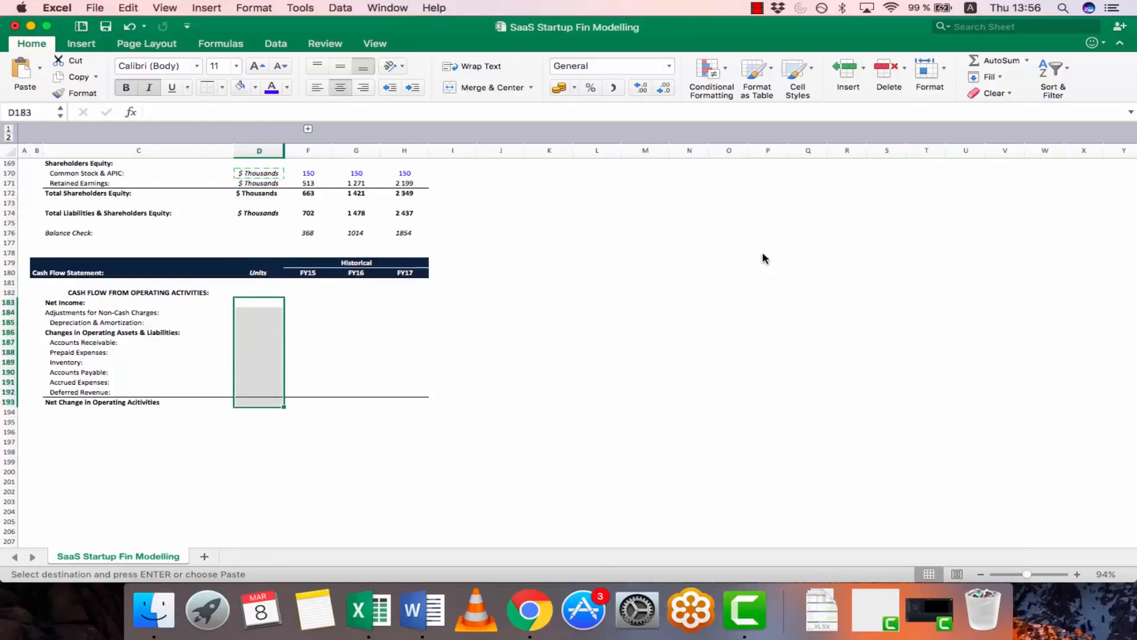
pyautogui.press('Escape')
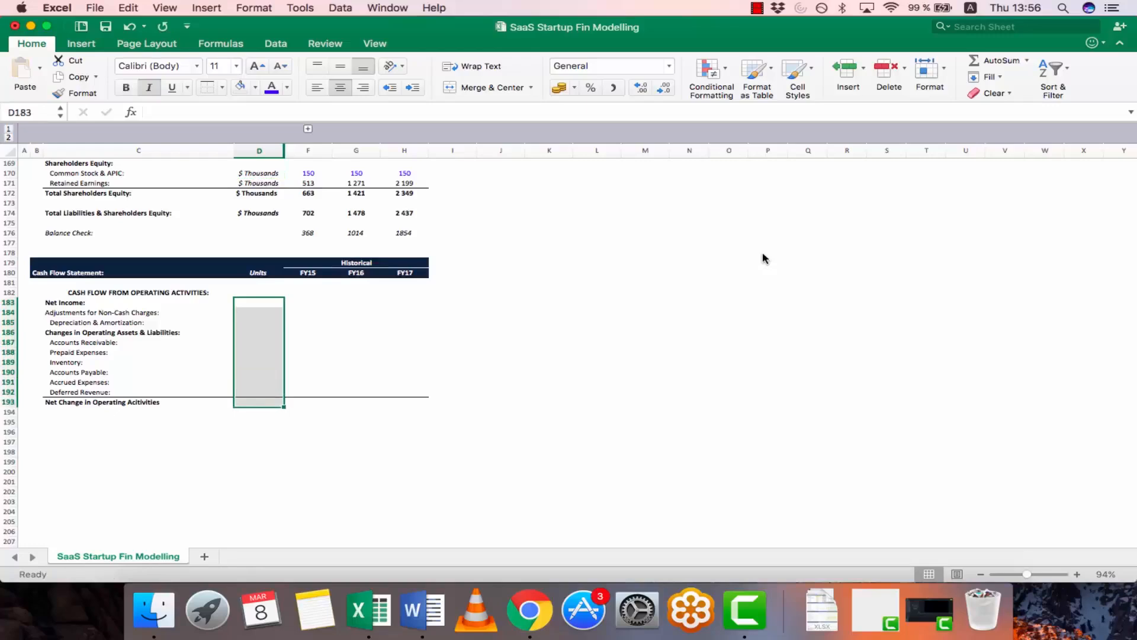
# Copy the "$ Thousands" unit label from D170 into D183:D193 for all the operating cash flow lines
pyautogui.press('super+c')
pyautogui.press('Down')
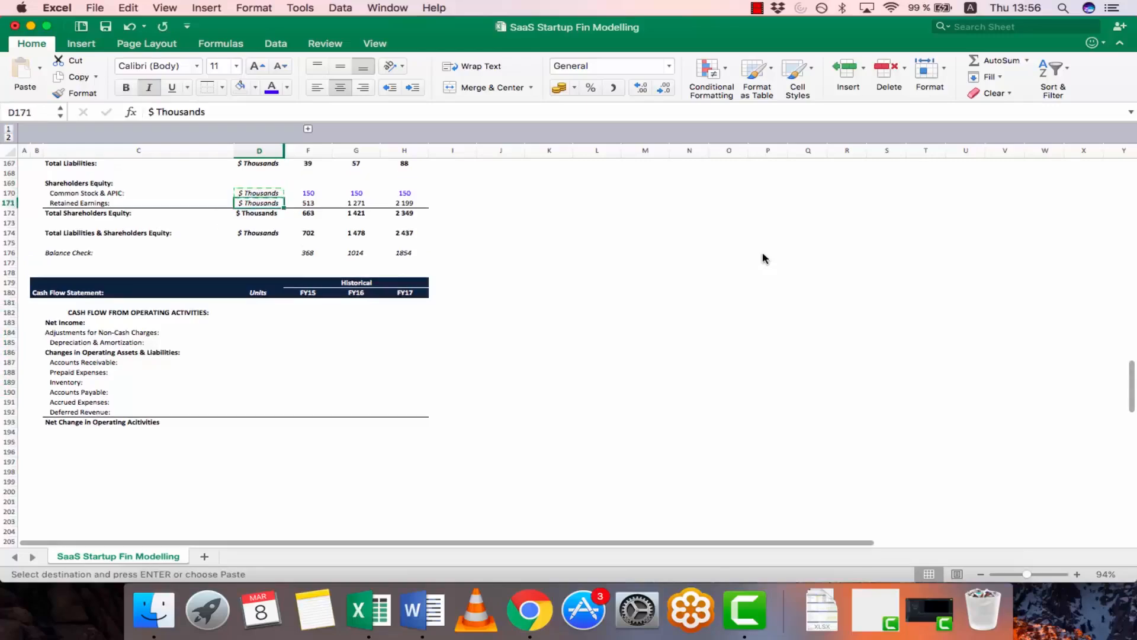
pyautogui.press('super+Down')
pyautogui.press('super+Down')
pyautogui.press('super+Down')
pyautogui.press('Down')
pyautogui.press('Down')
pyautogui.press('Down')
pyautogui.press('Down')
pyautogui.hotkey('shift', 'Down')
pyautogui.hotkey('shift', 'Down')
pyautogui.hotkey('shift', 'Down')
pyautogui.hotkey('shift', 'Down')
pyautogui.hotkey('shift', 'Down')
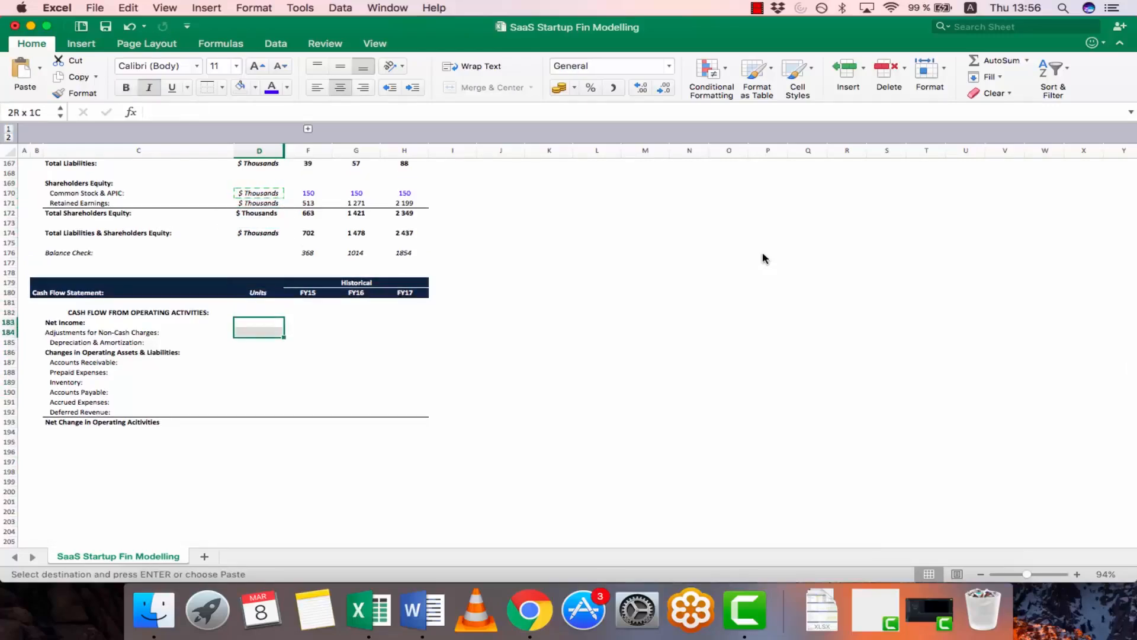
pyautogui.hotkey('shift', 'Down')
pyautogui.hotkey('shift', 'Down')
pyautogui.hotkey('shift', 'Down')
pyautogui.hotkey('shift', 'Down')
pyautogui.hotkey('shift', 'Down')
pyautogui.press('super+v')
pyautogui.press('Escape')
# Bold the unit labels of Net Income in D183 and Changes in Operating Assets & Liabilities in D186
pyautogui.press('Up')
pyautogui.press('Down')
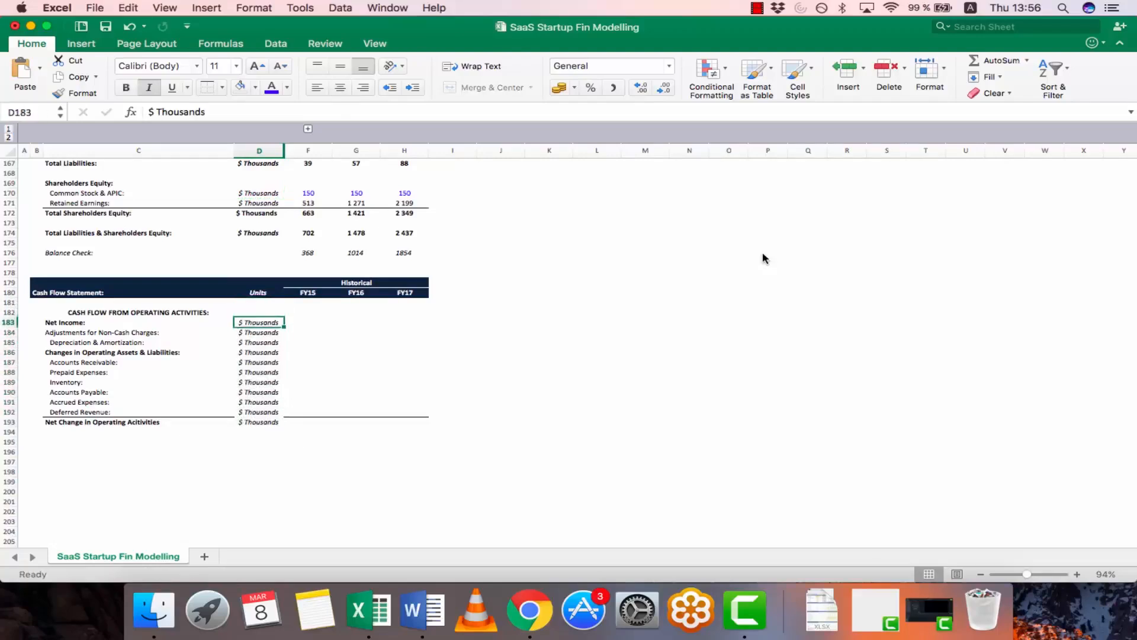
pyautogui.press('super+b')
pyautogui.press('Down')
pyautogui.press('Down')
pyautogui.press('Down')
pyautogui.press('Down')
pyautogui.press('Up')
pyautogui.press('super+b')
# Copy only the formatting of the Net Change in Operating Activities label in C193 onto its unit cell D193
pyautogui.press('Down')
pyautogui.press('Down')
pyautogui.press('Down')
pyautogui.press('Down')
pyautogui.press('Down')
pyautogui.press('Down')
pyautogui.press('Down')
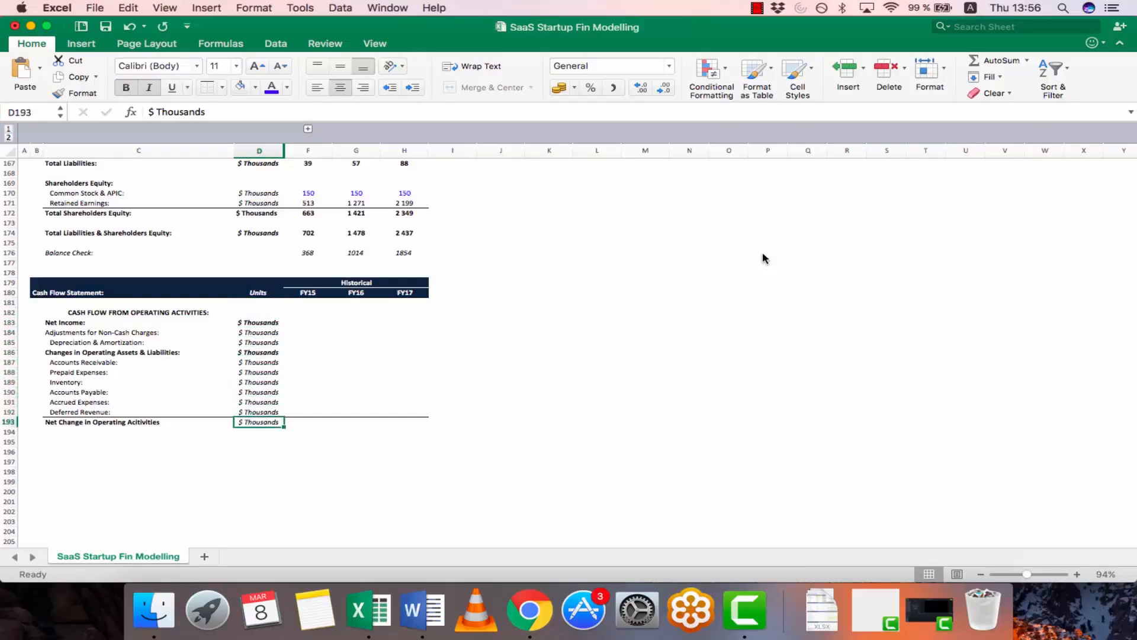
pyautogui.press('Left')
pyautogui.press('super+c')
pyautogui.hotkey('shift', 'Right')
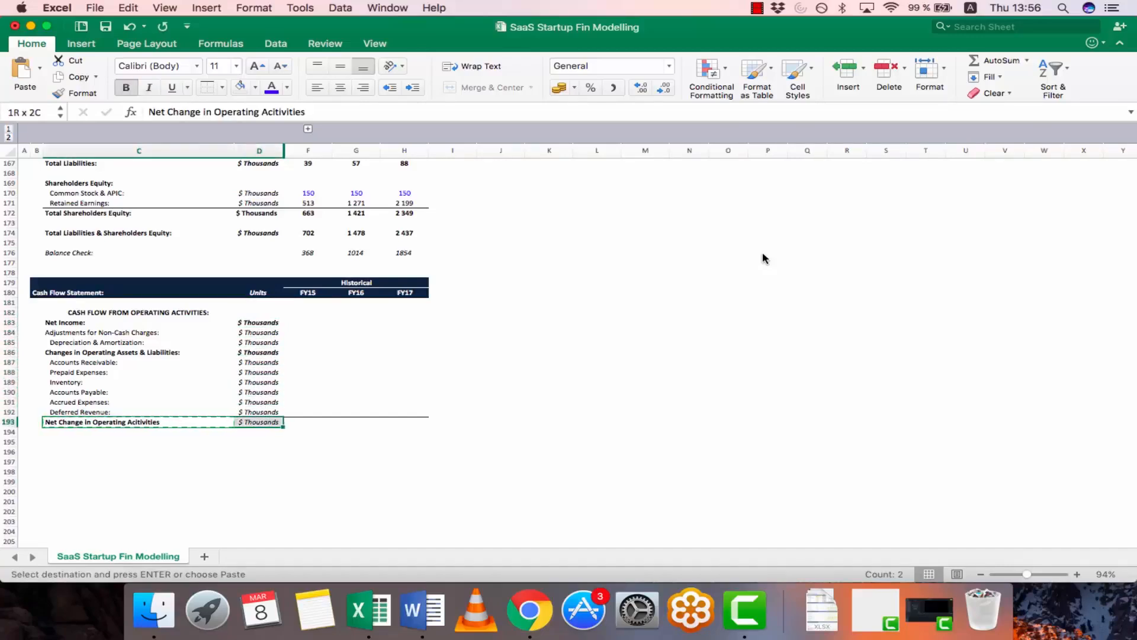
pyautogui.press('ctrl+super+v')
pyautogui.press('Down')
pyautogui.press('Down')
pyautogui.press('Down')
pyautogui.press('Return')
pyautogui.press('Up')
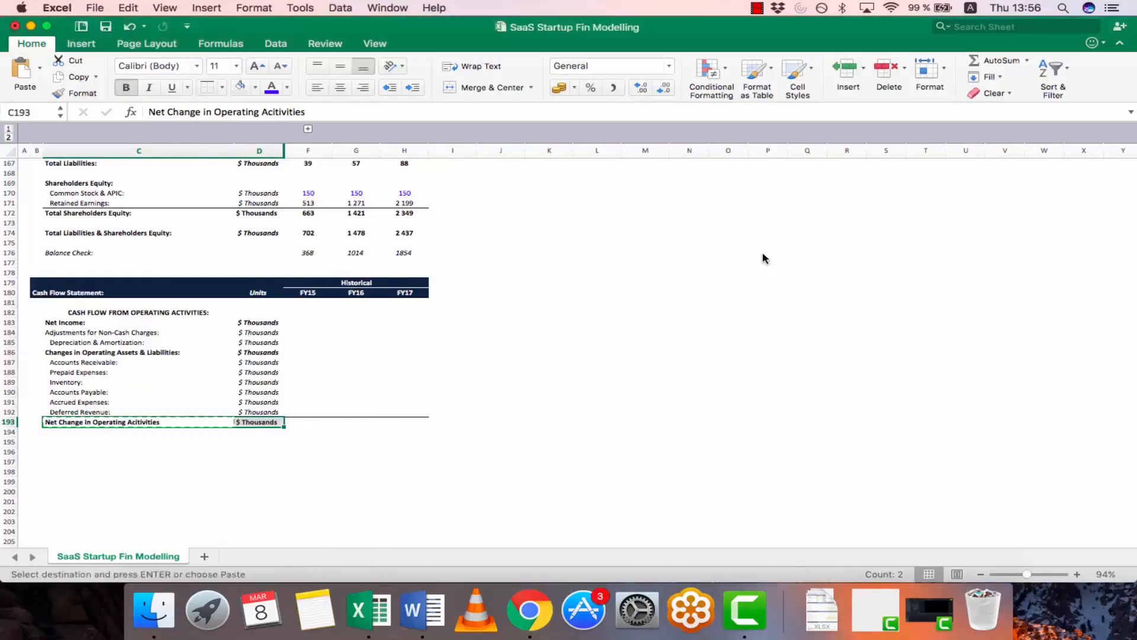
# Link the FY15 Net Income in F183 of the cash flow statement to the income statement's net income with =F133
pyautogui.press('Up')
pyautogui.press('Up')
pyautogui.press('Up')
pyautogui.press('Up')
pyautogui.press('Up')
pyautogui.press('Up')
pyautogui.press('Up')
pyautogui.press('Up')
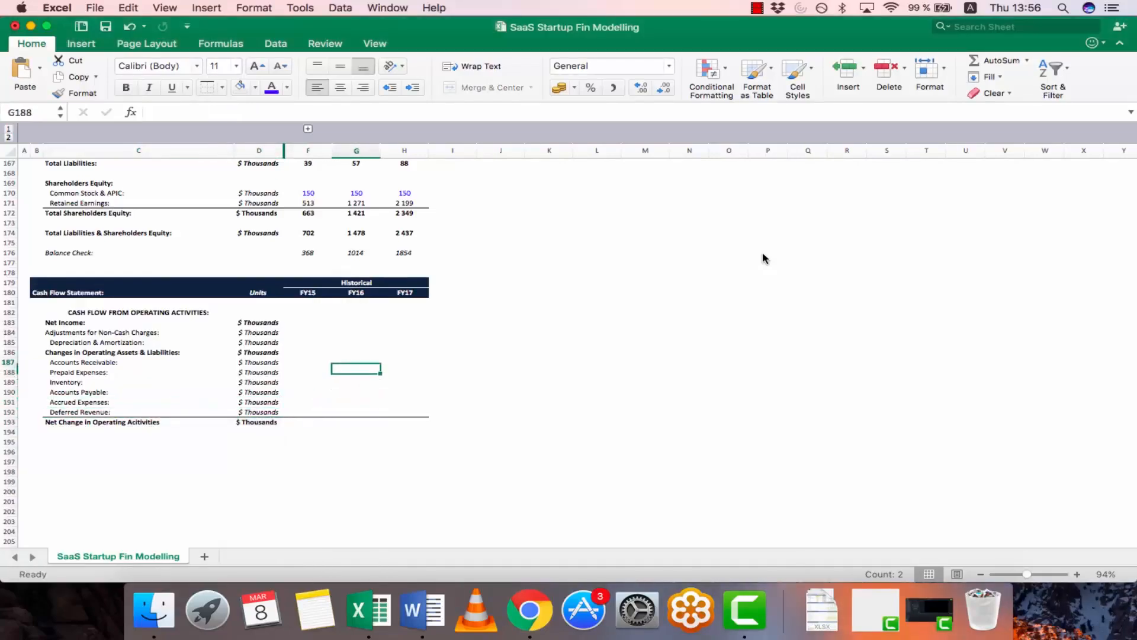
pyautogui.press('Left')
pyautogui.press('Up')
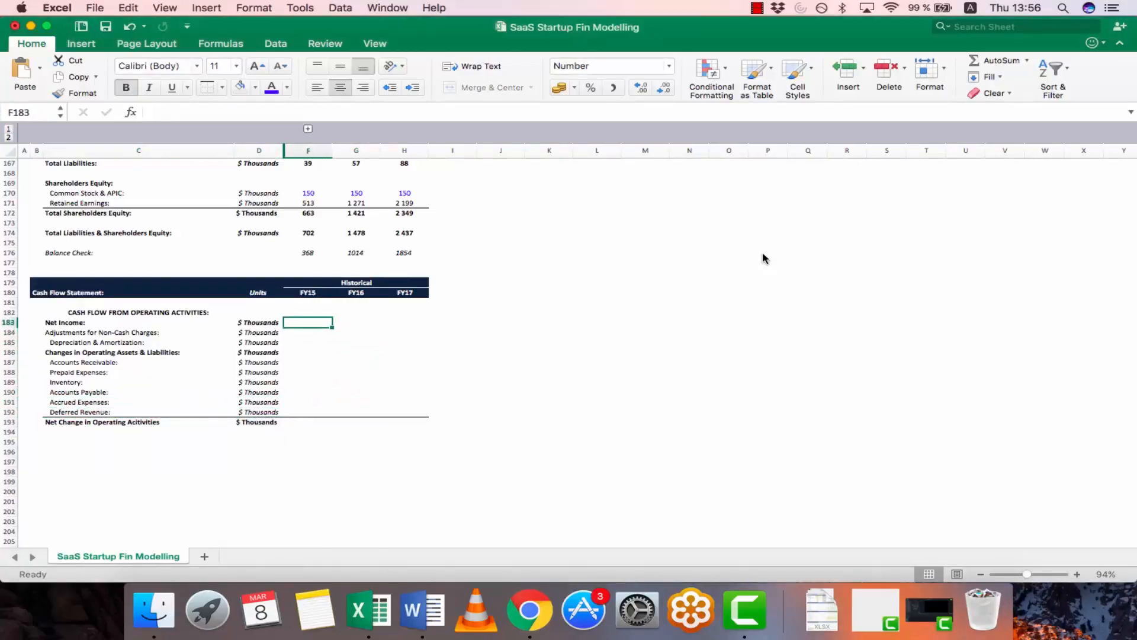
pyautogui.write('=')
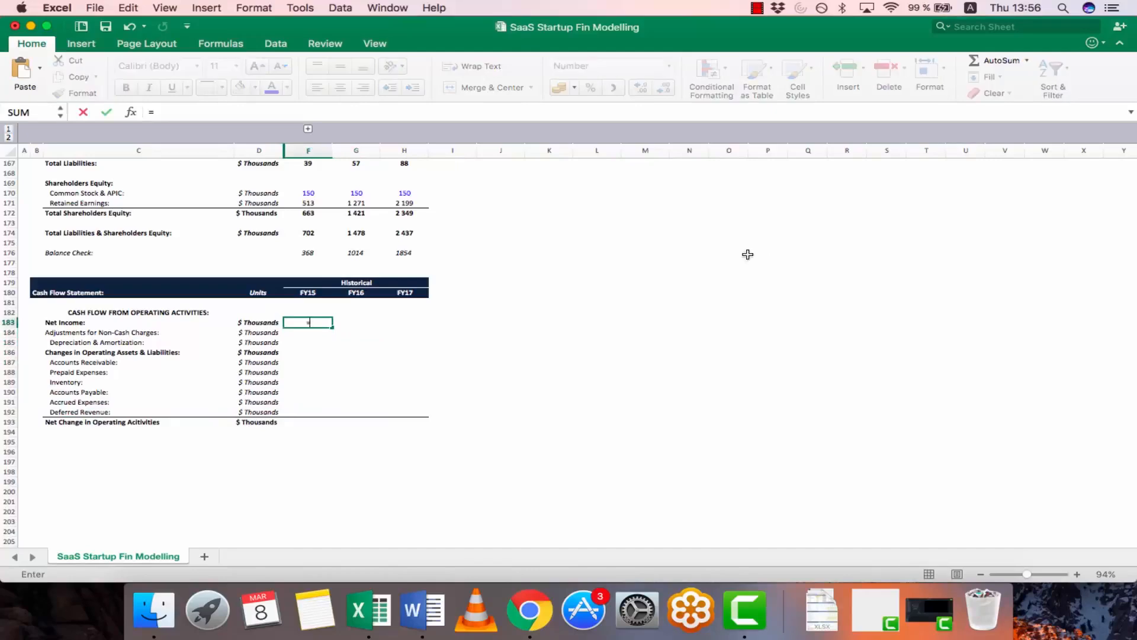
pyautogui.scroll(15, 563, 262)
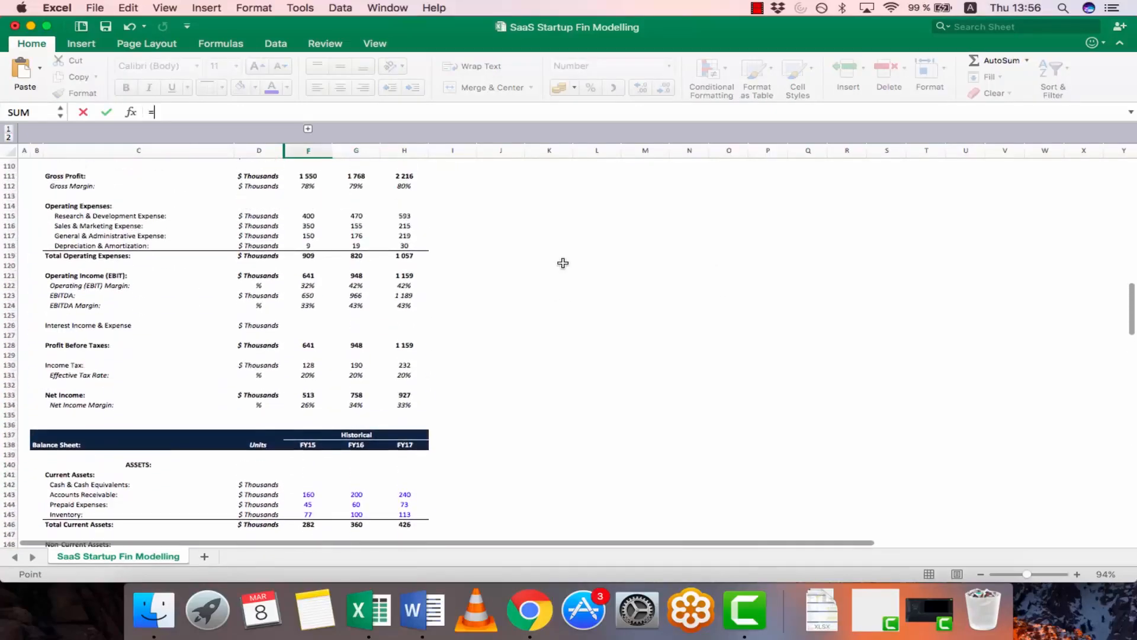
pyautogui.click(300, 395)
pyautogui.press('Return')
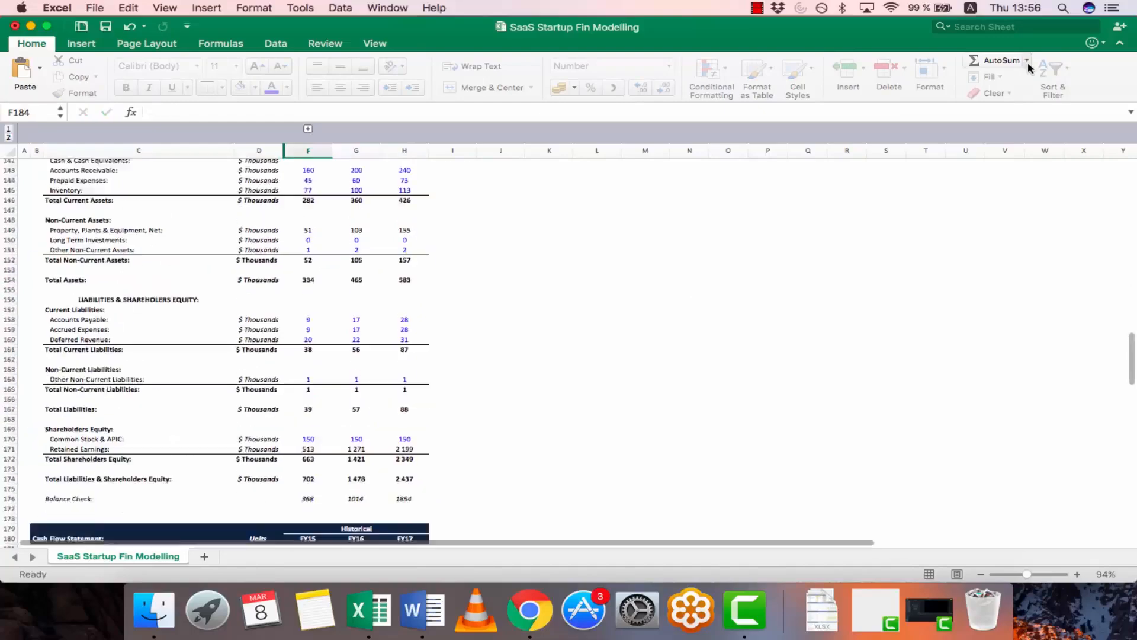
# Check the FY15 Net Income link in F183 and copy it across to FY16 and FY17 in G183:H183
pyautogui.press('Up')
pyautogui.press('Down')
pyautogui.press('Up')
pyautogui.press('F2')
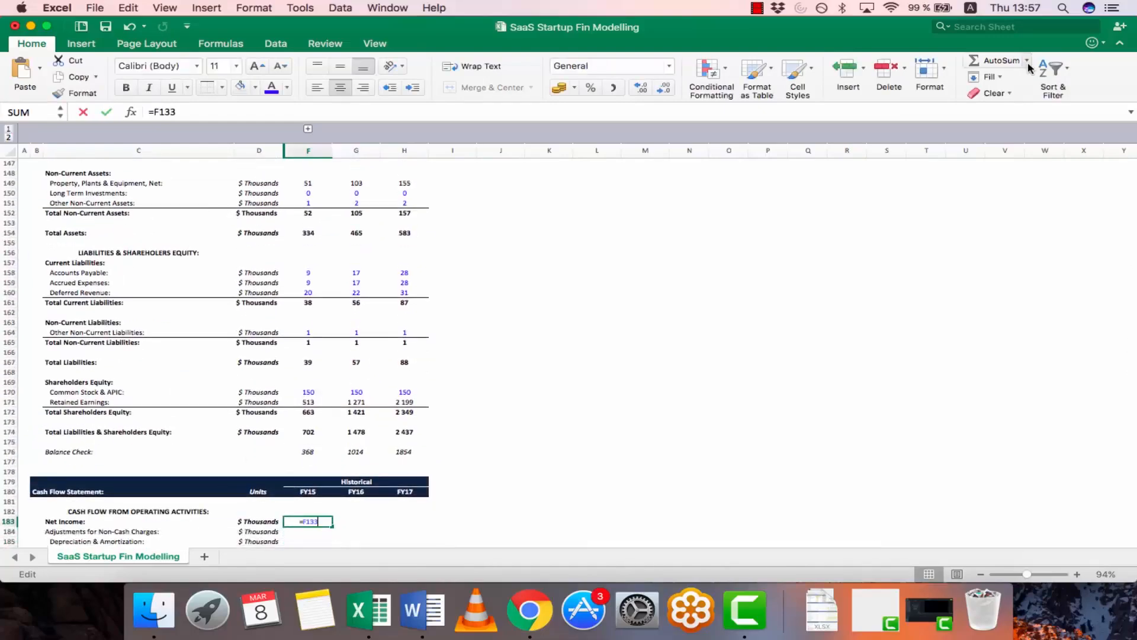
pyautogui.press('Return')
pyautogui.press('Up')
pyautogui.press('super+c')
pyautogui.hotkey('shift', 'Right')
pyautogui.hotkey('shift', 'Right')
pyautogui.press('super+v')
pyautogui.press('Escape')
# Go through the operating cash flow line items from Net Income down to Net Change in Operating Activities
pyautogui.press('Left')
pyautogui.press('Down')
pyautogui.press('Down')
pyautogui.press('Down')
pyautogui.press('Down')
pyautogui.press('Down')
pyautogui.press('Down')
pyautogui.press('Down')
pyautogui.press('Down')
pyautogui.press('Down')
pyautogui.press('Down')
pyautogui.press('Up')
pyautogui.press('Up')
pyautogui.press('Up')
pyautogui.press('Up')
pyautogui.press('Up')
pyautogui.press('Up')
pyautogui.press('Up')
pyautogui.press('Up')
# Link the FY15 Depreciation & Amortization in F185 to Annual Depreciation in the CapEx & Depreciation Schedule, F85
pyautogui.press('Right')
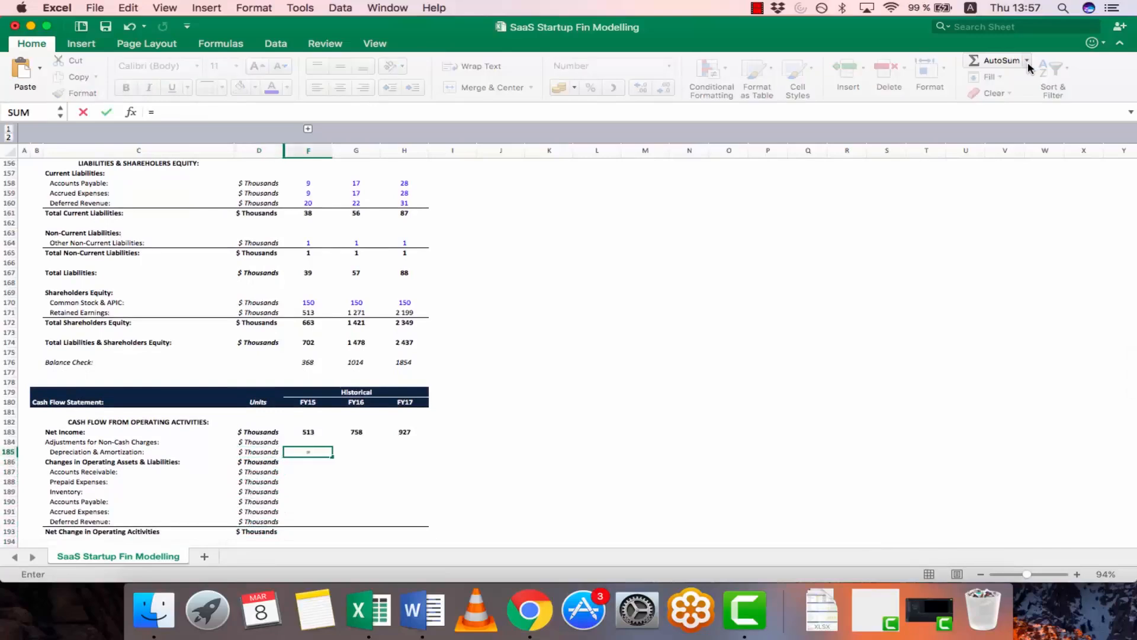
pyautogui.scroll(15, 358, 287)
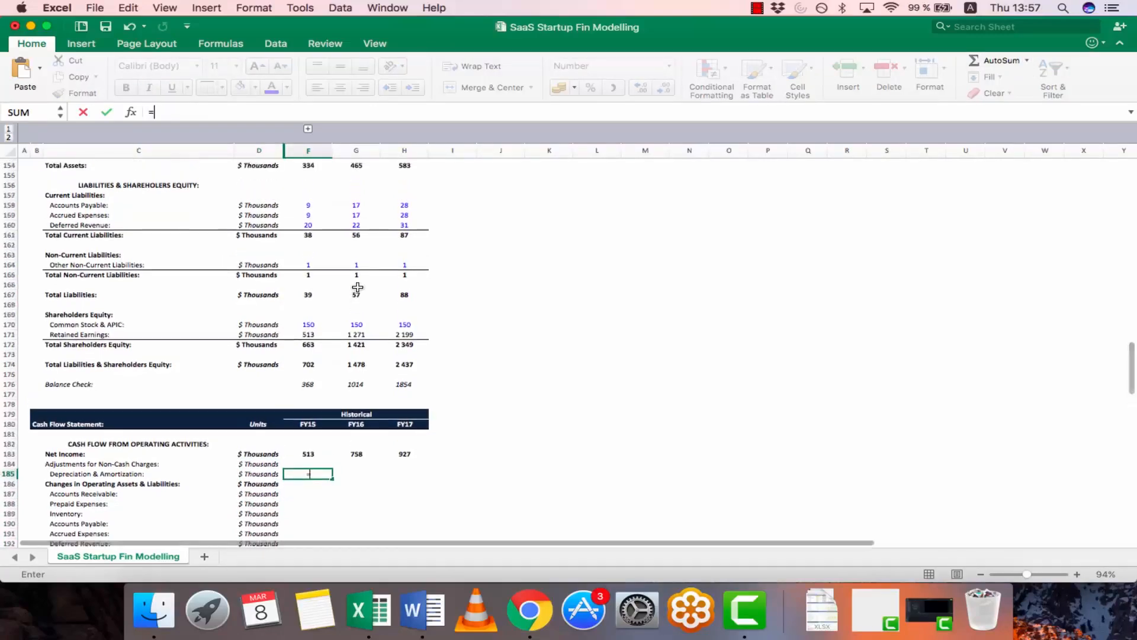
pyautogui.scroll(1, 358, 287)
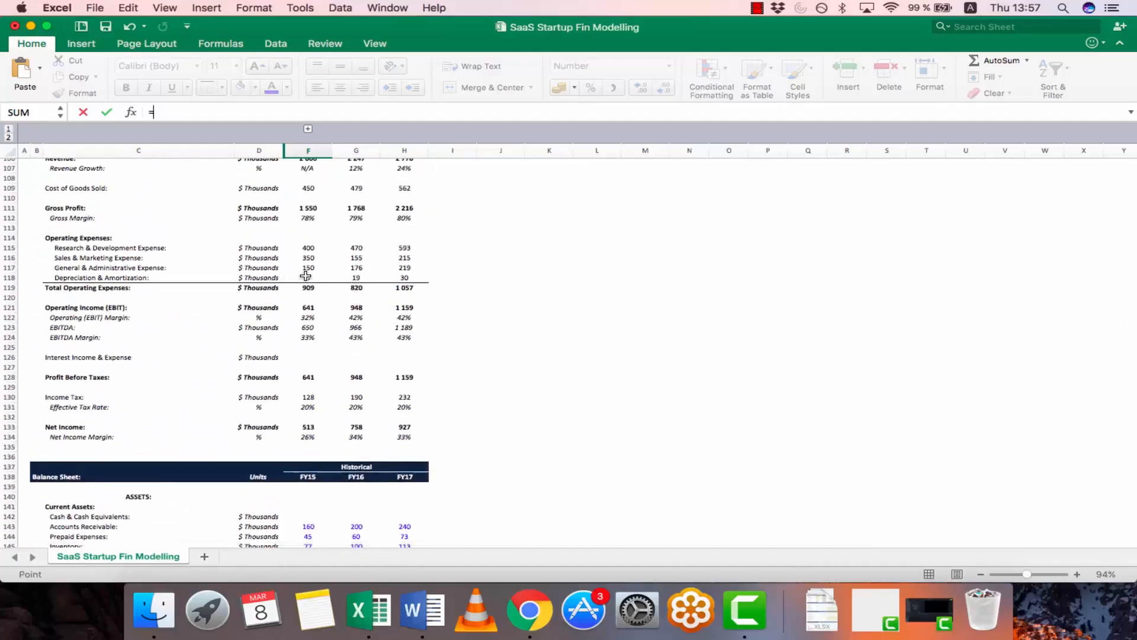
pyautogui.scroll(17, 306, 275)
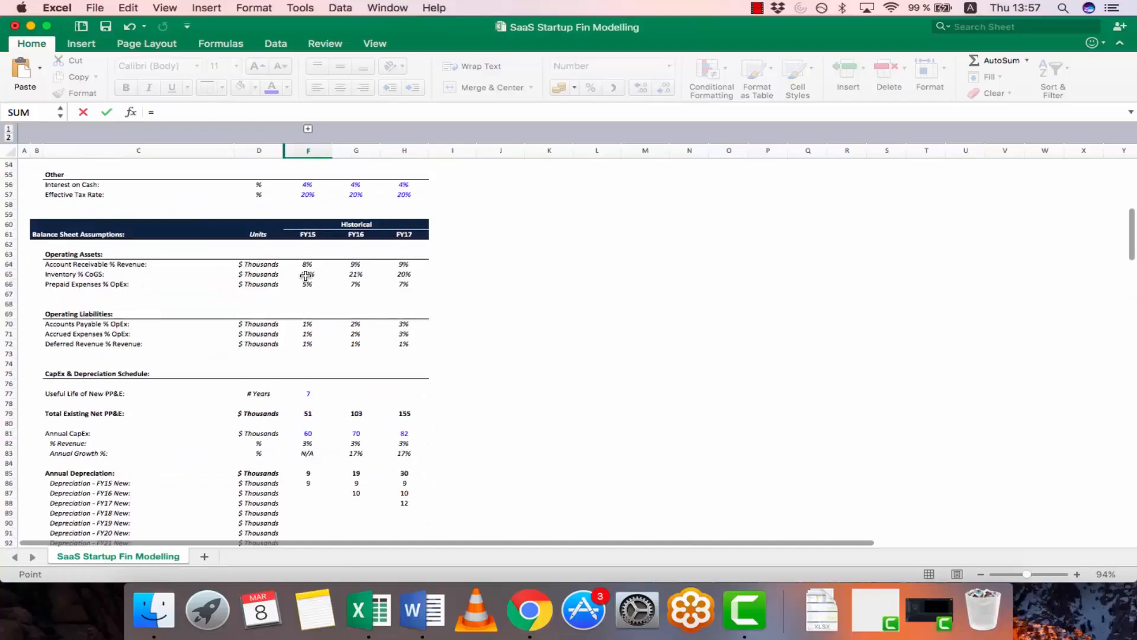
pyautogui.scroll(-5, 305, 275)
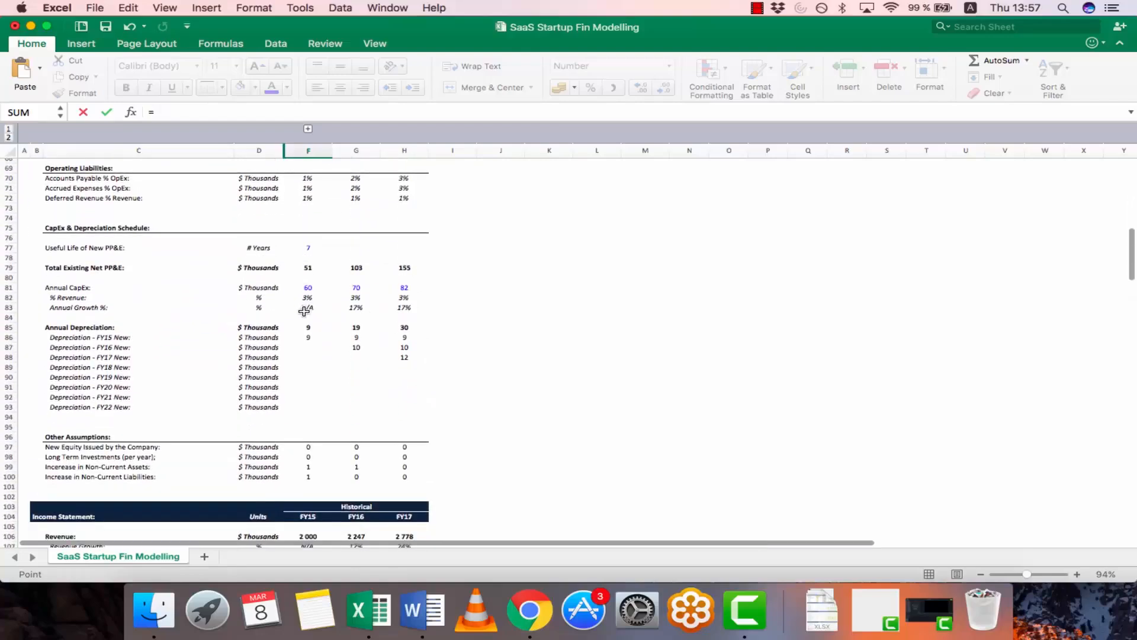
pyautogui.click(305, 327)
pyautogui.press('Return')
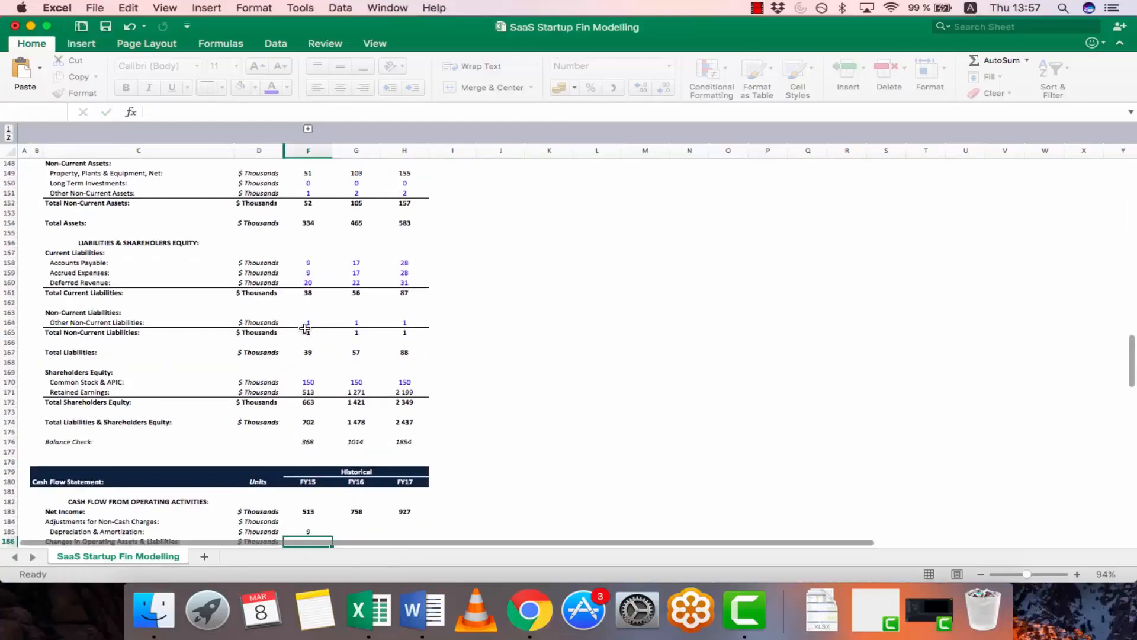
# Copy the FY15 Depreciation & Amortization link in F185 to FY16 and FY17, G185:H185
pyautogui.press('Up')
pyautogui.press('super+c')
pyautogui.press('Right')
pyautogui.press('super+v')
pyautogui.press('Right')
pyautogui.press('super+v')
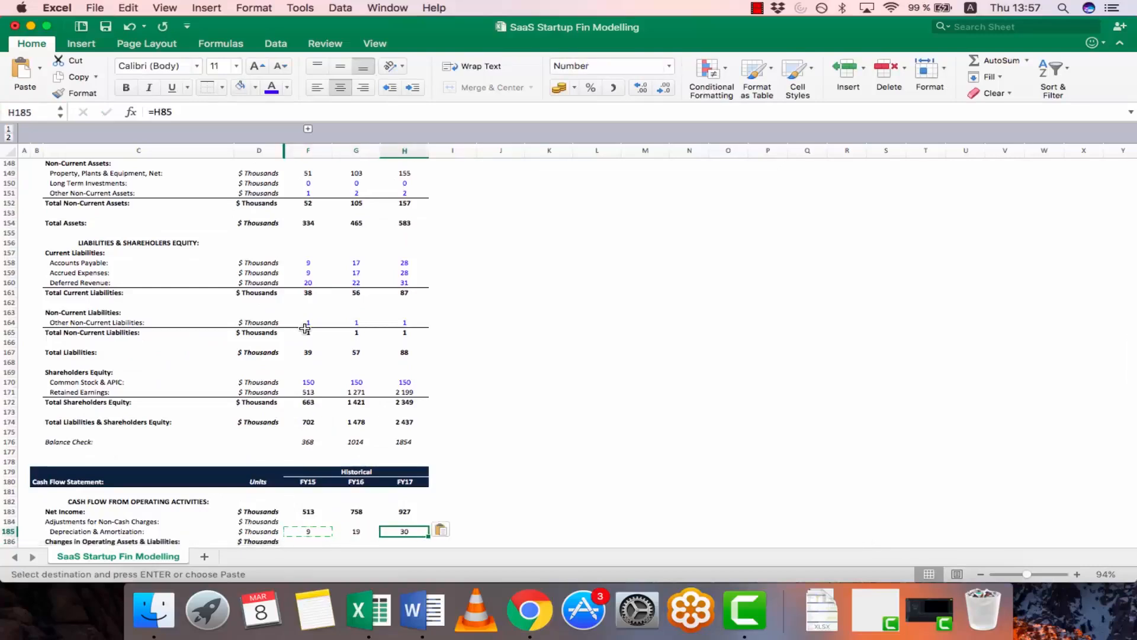
pyautogui.press('Left')
pyautogui.press('Left')
pyautogui.press('Return')
# Go over the operating asset change lines and examine the Accounts Receivable row, C187:H187
pyautogui.press('Down')
pyautogui.press('Down')
pyautogui.press('Down')
pyautogui.press('Down')
pyautogui.press('Up')
pyautogui.press('Up')
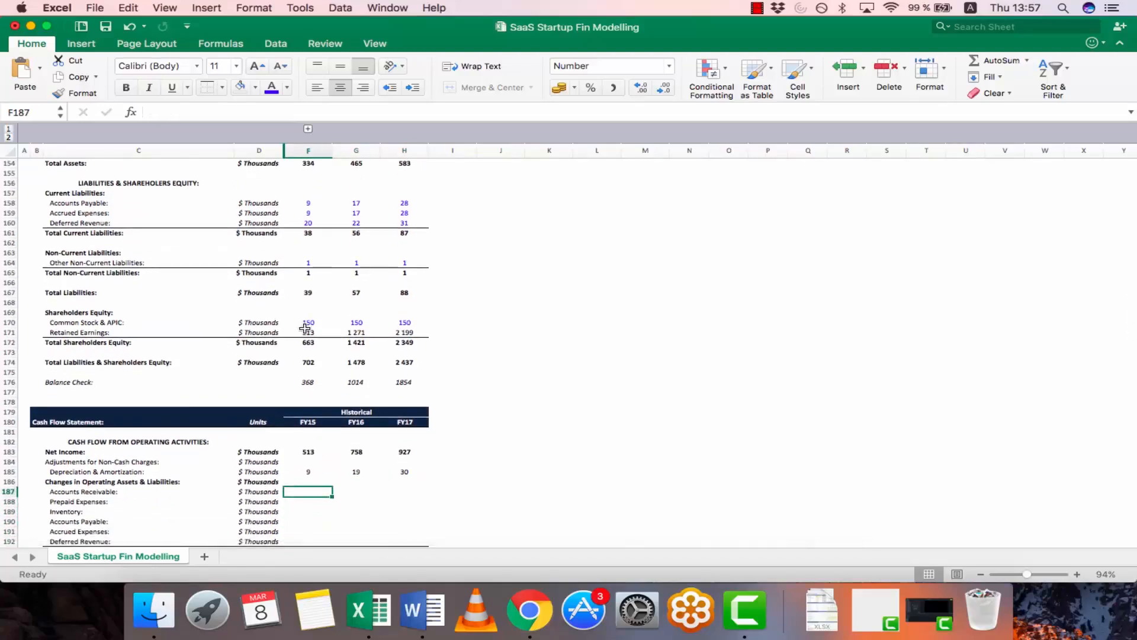
pyautogui.press('Left')
pyautogui.press('Left')
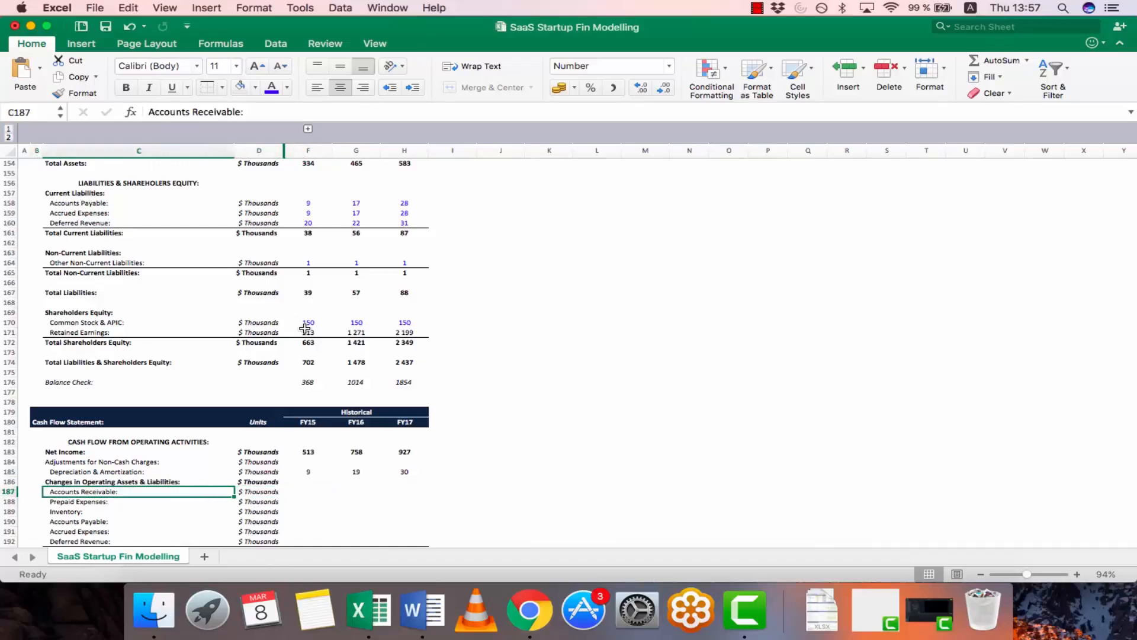
pyautogui.hotkey('shift', 'Right')
pyautogui.hotkey('shift', 'Right')
pyautogui.hotkey('shift', 'Right')
pyautogui.hotkey('shift', 'Right')
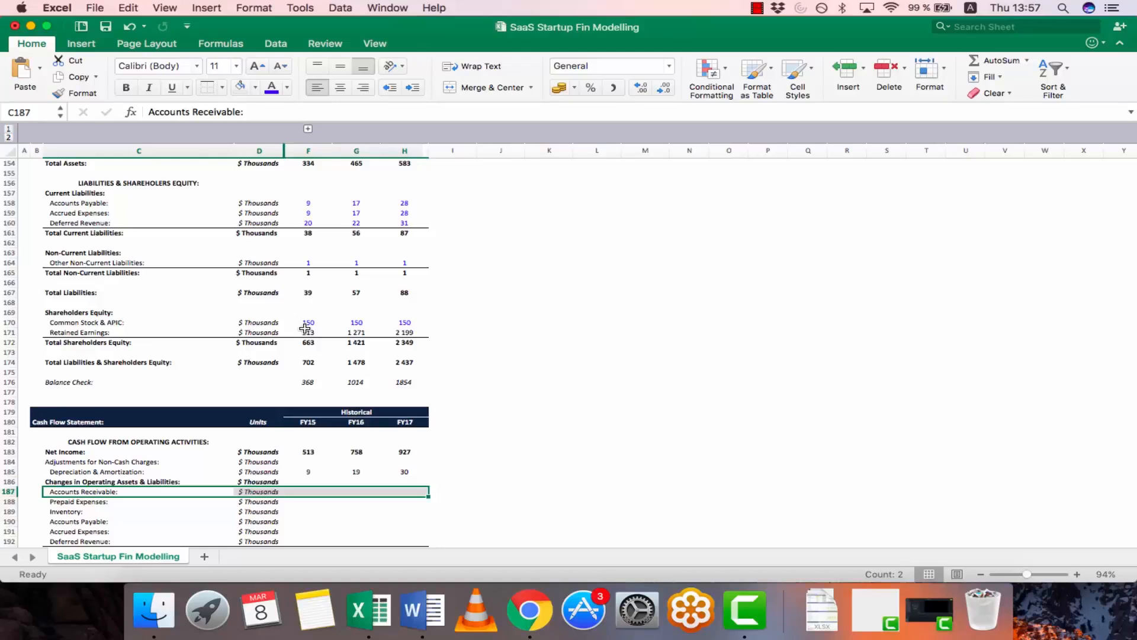
# Examine the operating liability change lines for Accounts Payable, Accrued Expenses and Deferred Revenue, rows 190 to 192
pyautogui.press('Down')
pyautogui.press('Down')
pyautogui.press('Down')
pyautogui.press('Right')
pyautogui.press('Right')
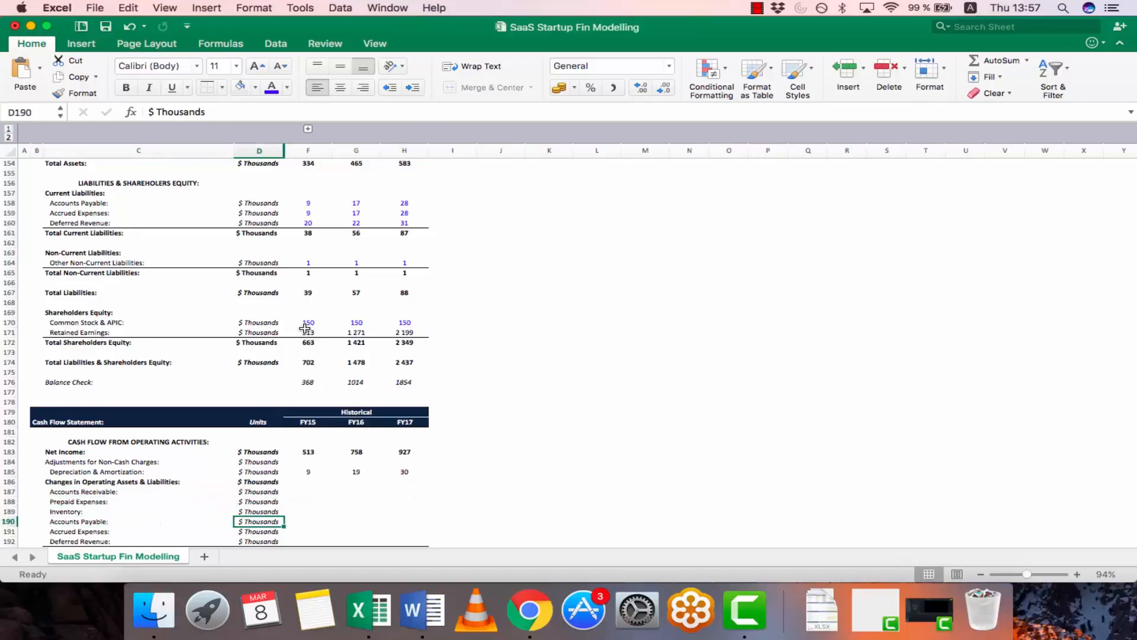
pyautogui.hotkey('shift', 'Right')
pyautogui.hotkey('shift', 'Right')
pyautogui.hotkey('shift', 'Right')
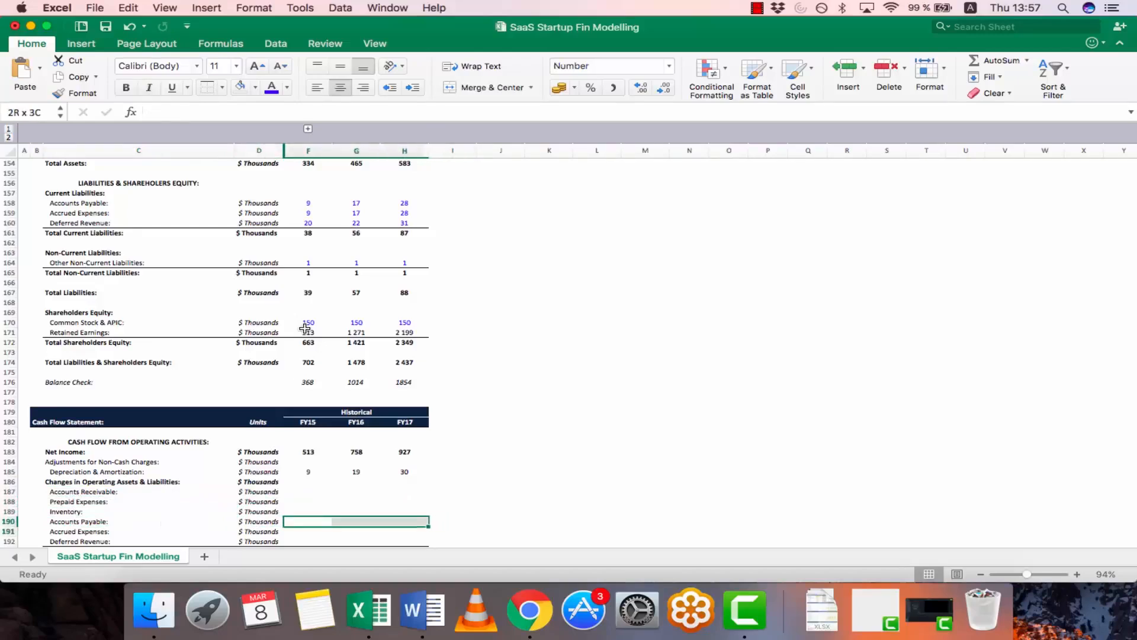
pyautogui.hotkey('shift', 'Left')
pyautogui.hotkey('shift', 'Down')
pyautogui.hotkey('shift', 'Down')
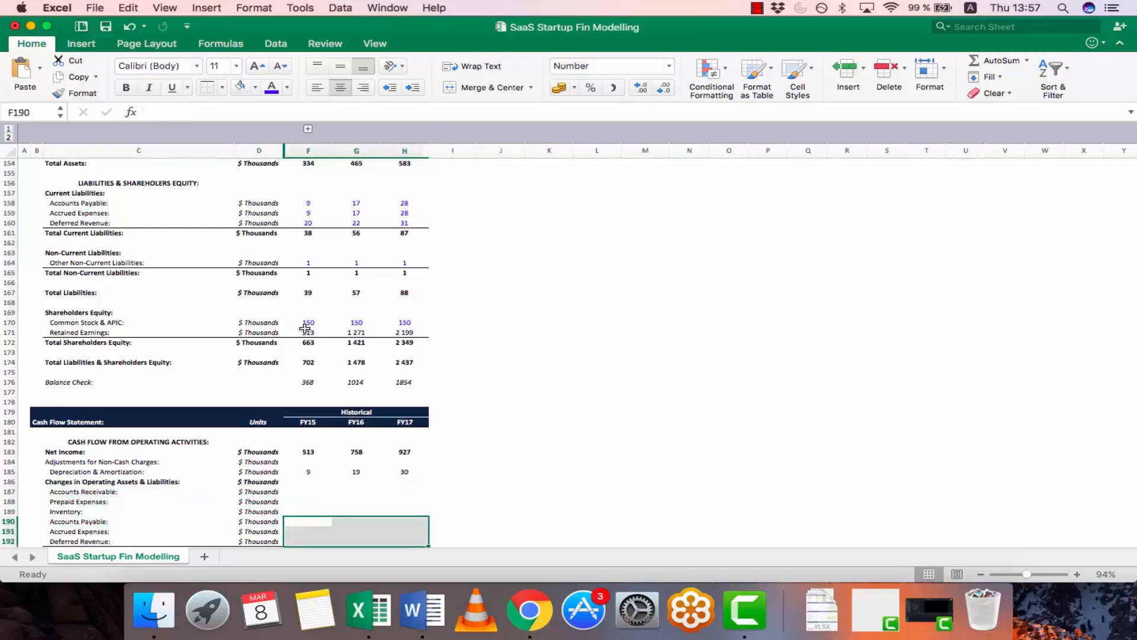
pyautogui.press('Left')
pyautogui.press('Left')
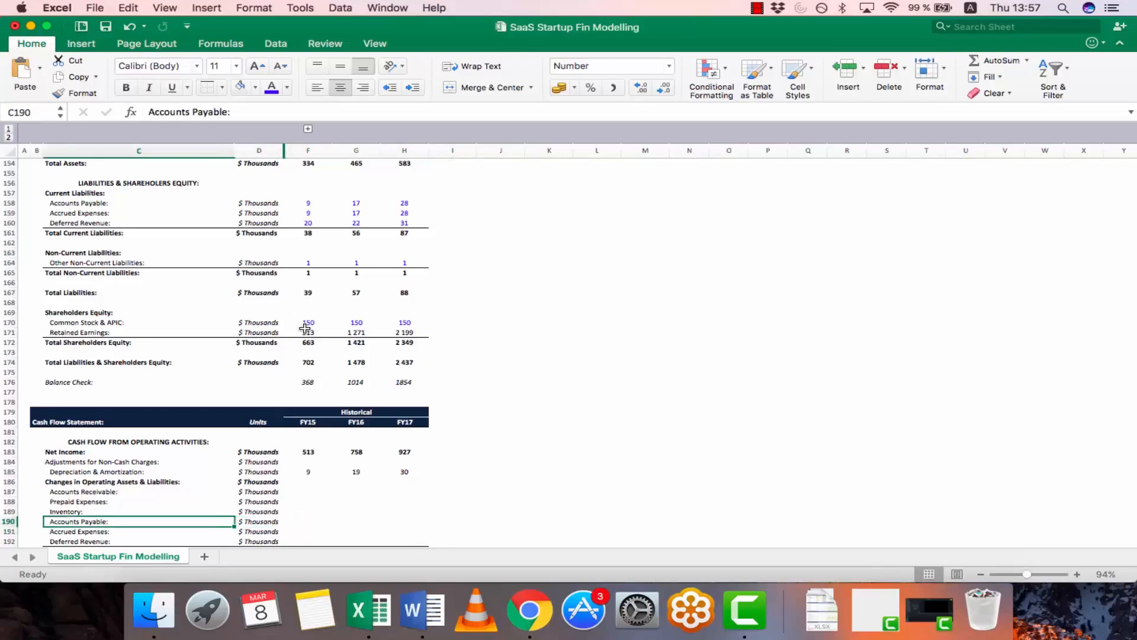
pyautogui.press('Down')
pyautogui.press('Right')
pyautogui.press('Right')
pyautogui.press('Left')
pyautogui.press('Right')
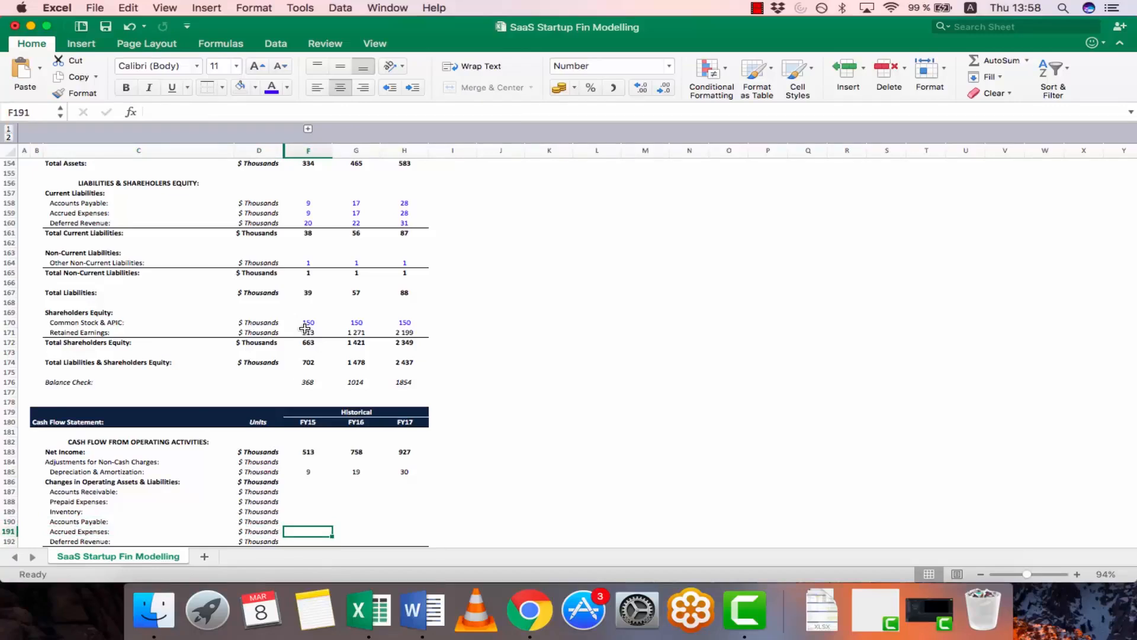
# Return to the FY15 Accounts Receivable cell F187 and expand the column group that hides column E
pyautogui.press('Up')
pyautogui.press('Up')
pyautogui.press('Up')
pyautogui.press('Up')
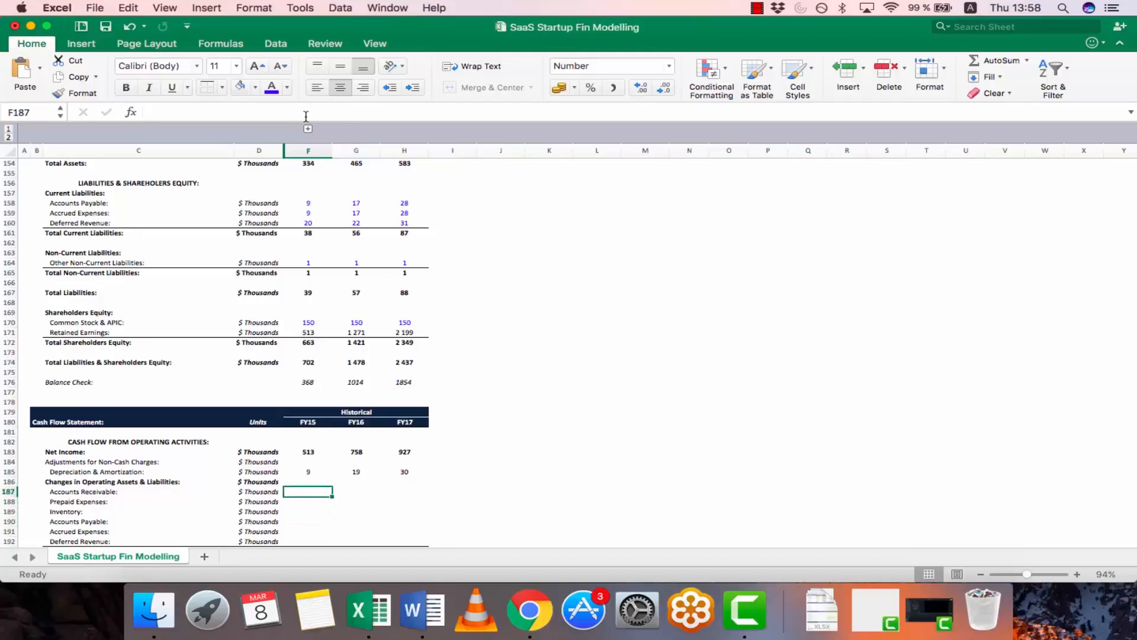
pyautogui.click(308, 130)
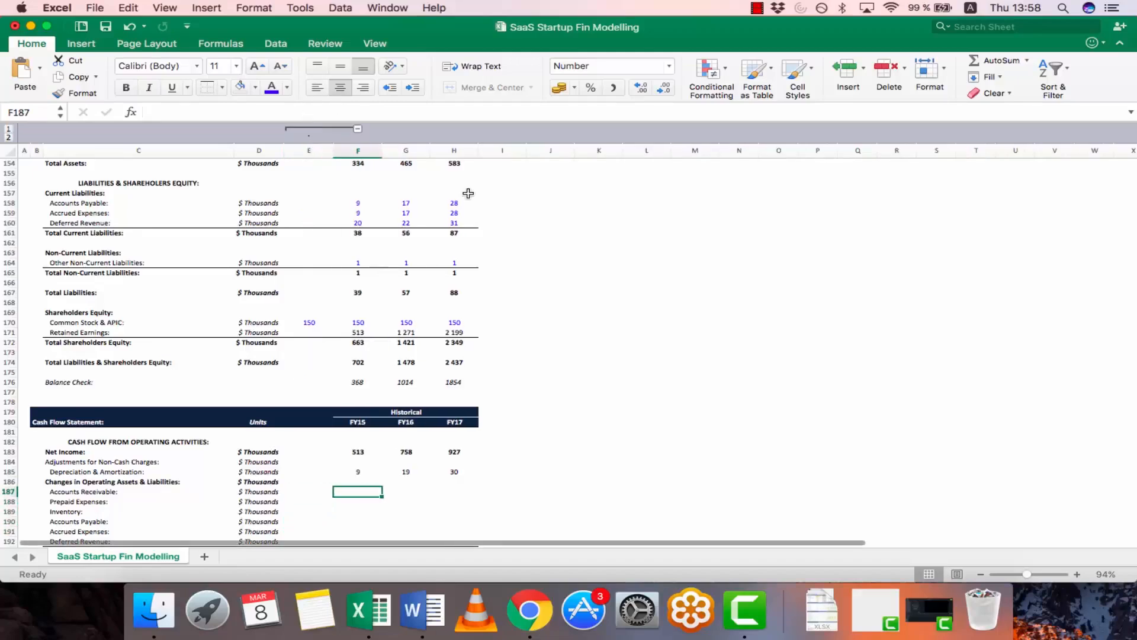
# Calculate the FY15 Accounts Receivable change in F187 with =F143-E143 from the balance sheet
pyautogui.write('=')
pyautogui.scroll(1, 421, 281)
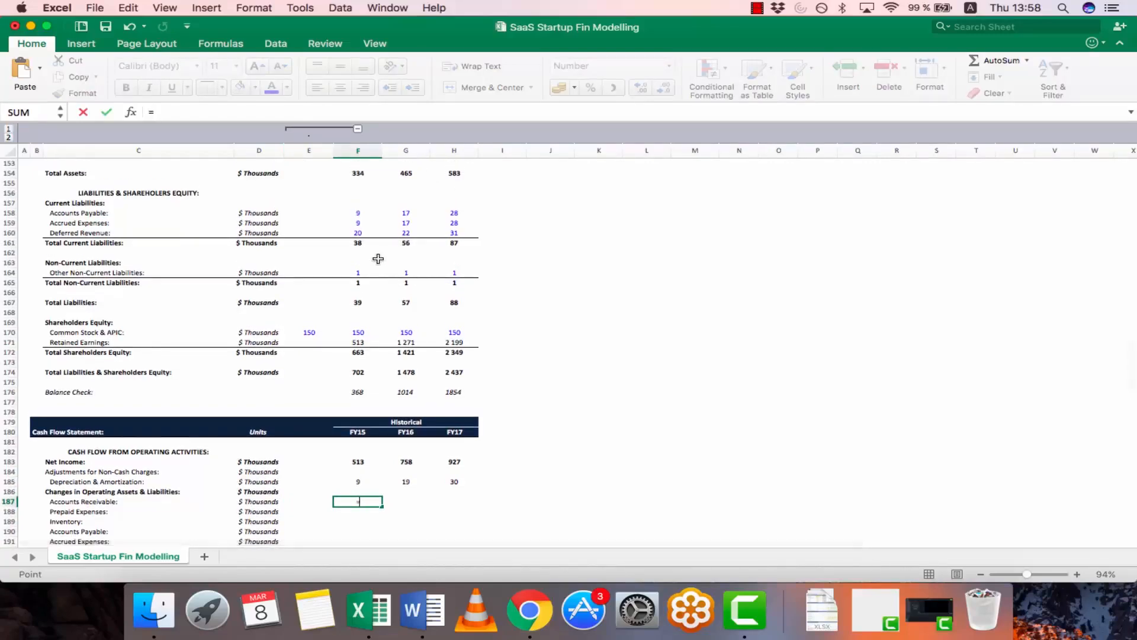
pyautogui.scroll(5, 378, 259)
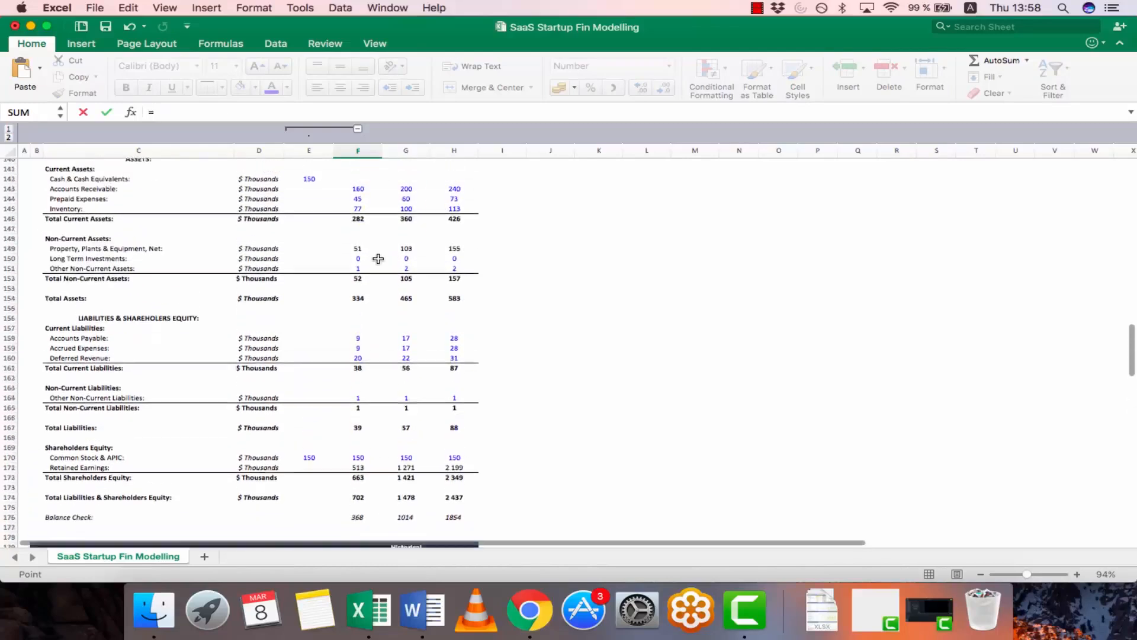
pyautogui.click(358, 226)
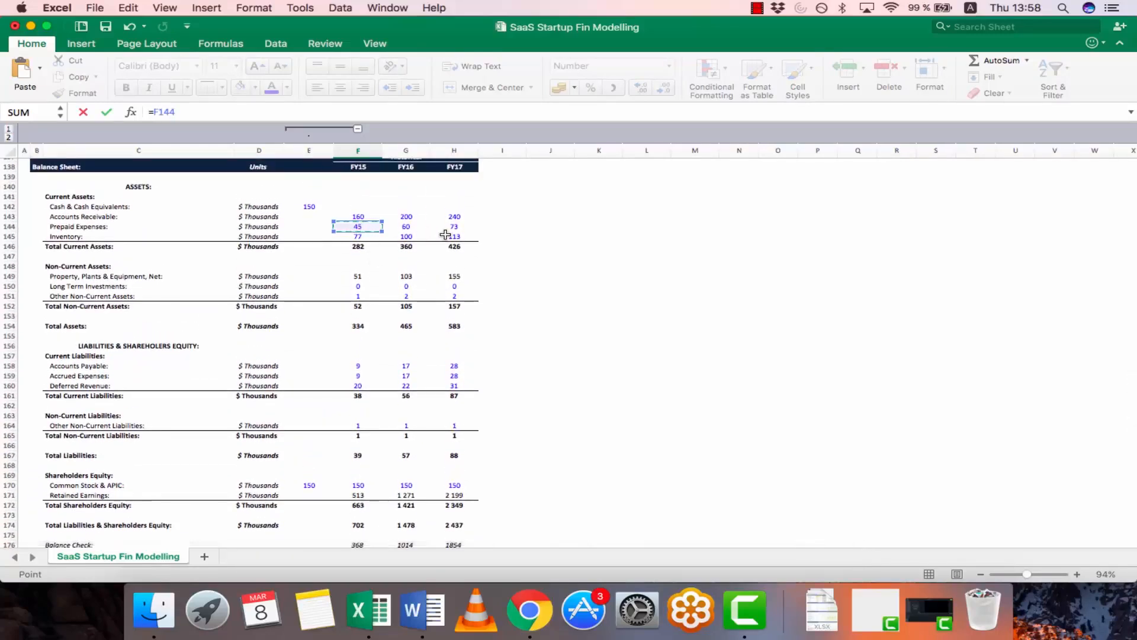
pyautogui.click(358, 216)
pyautogui.write('-')
pyautogui.click(311, 218)
pyautogui.press('Return')
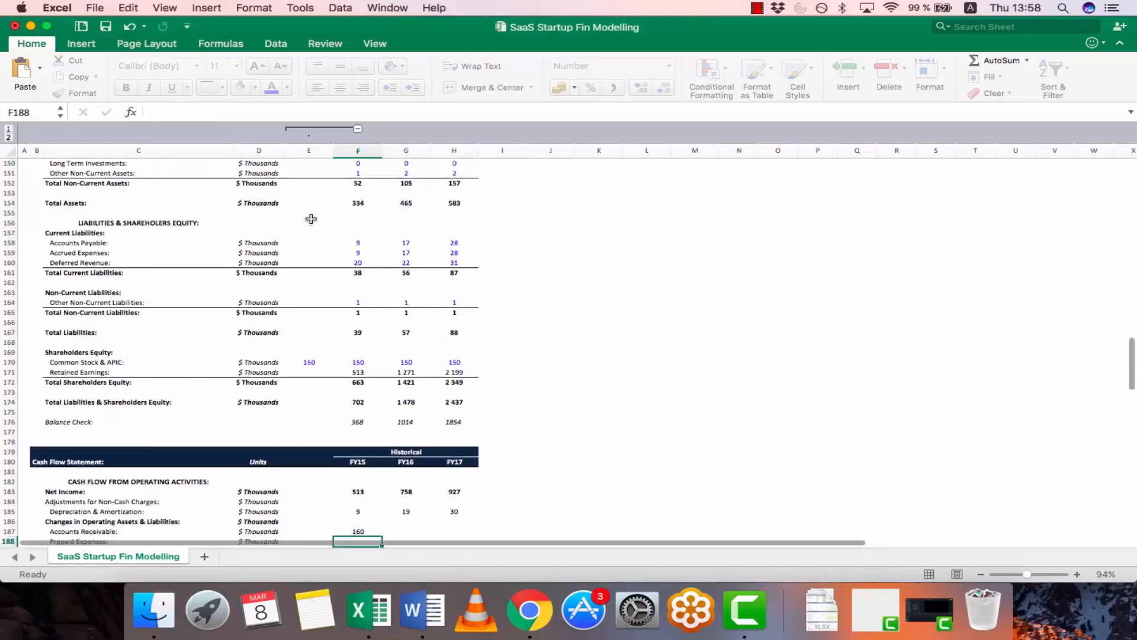
# Reverse the sign of the Accounts Receivable change in F187 by editing the formula to =(F143-E143)*-1
pyautogui.press('Up')
pyautogui.press('super+c')
pyautogui.press('F2')
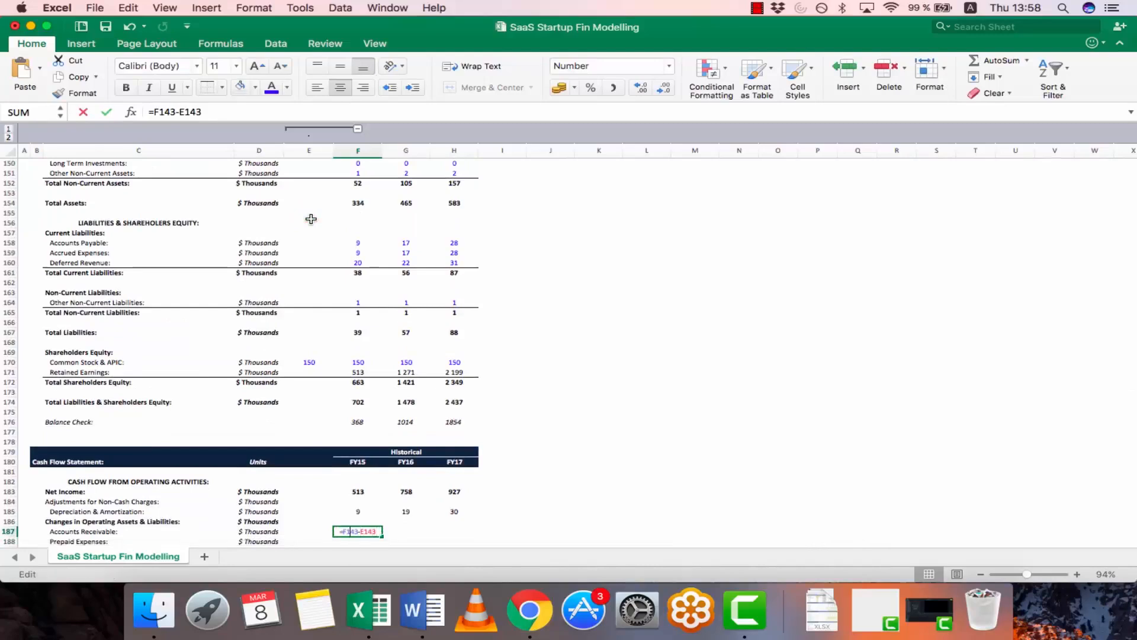
pyautogui.write('(')
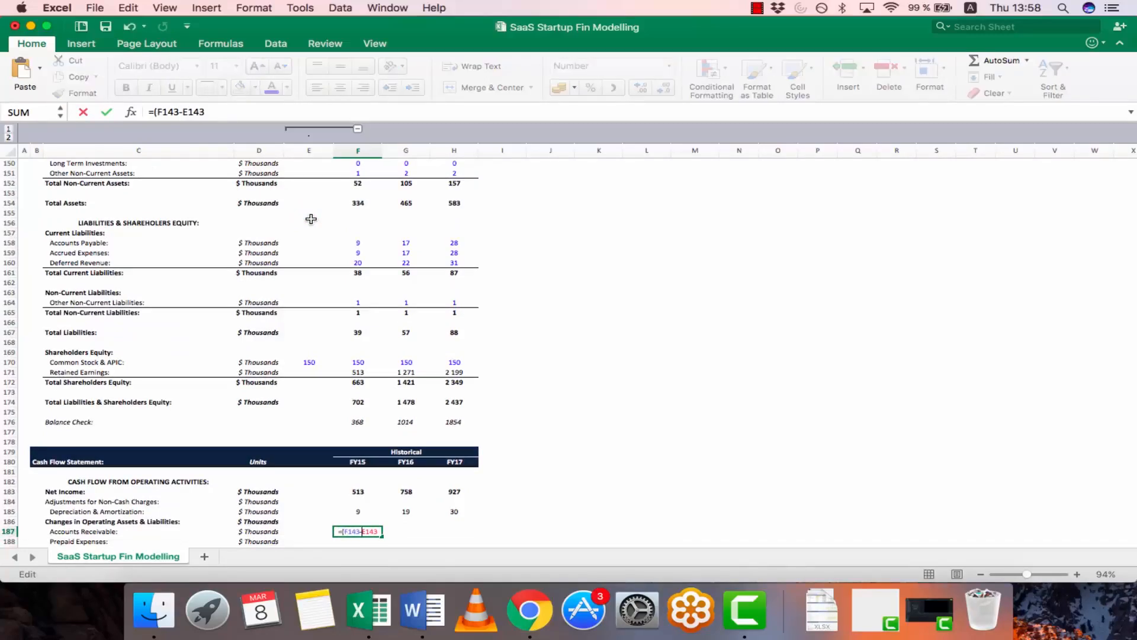
pyautogui.write(')*-1')
pyautogui.press('Return')
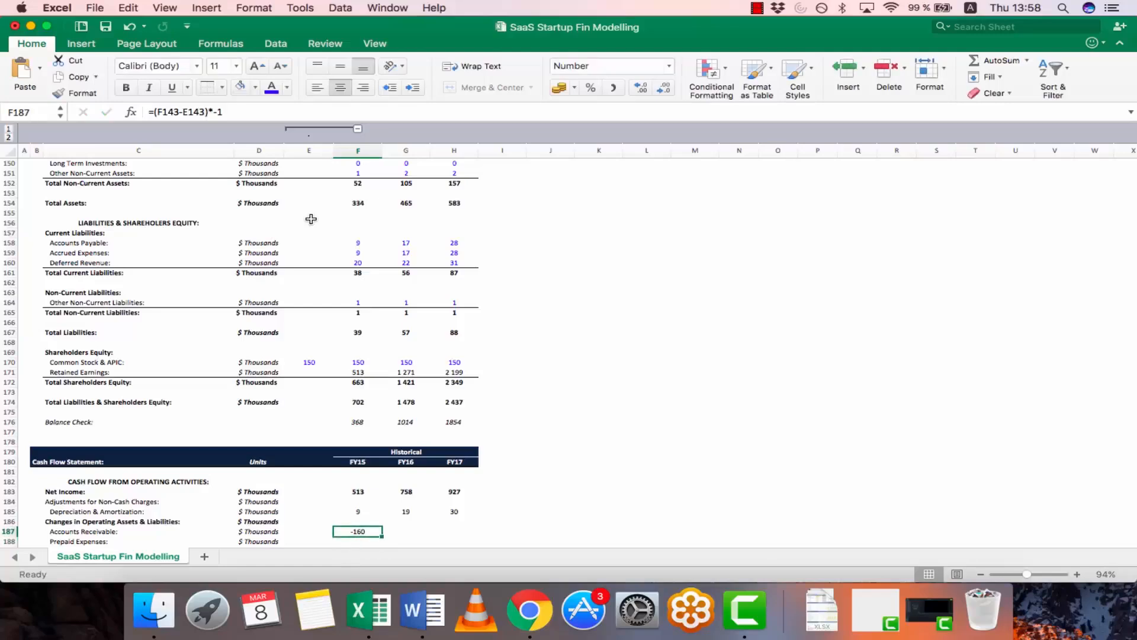
# Inspect the cell references in the FY15 Accounts Receivable change formula in F187
pyautogui.press('F2')
pyautogui.press('Escape')
pyautogui.press('F2')
pyautogui.press('Escape')
pyautogui.press('F2')
pyautogui.press('Escape')
pyautogui.press('F2')
pyautogui.press('Escape')
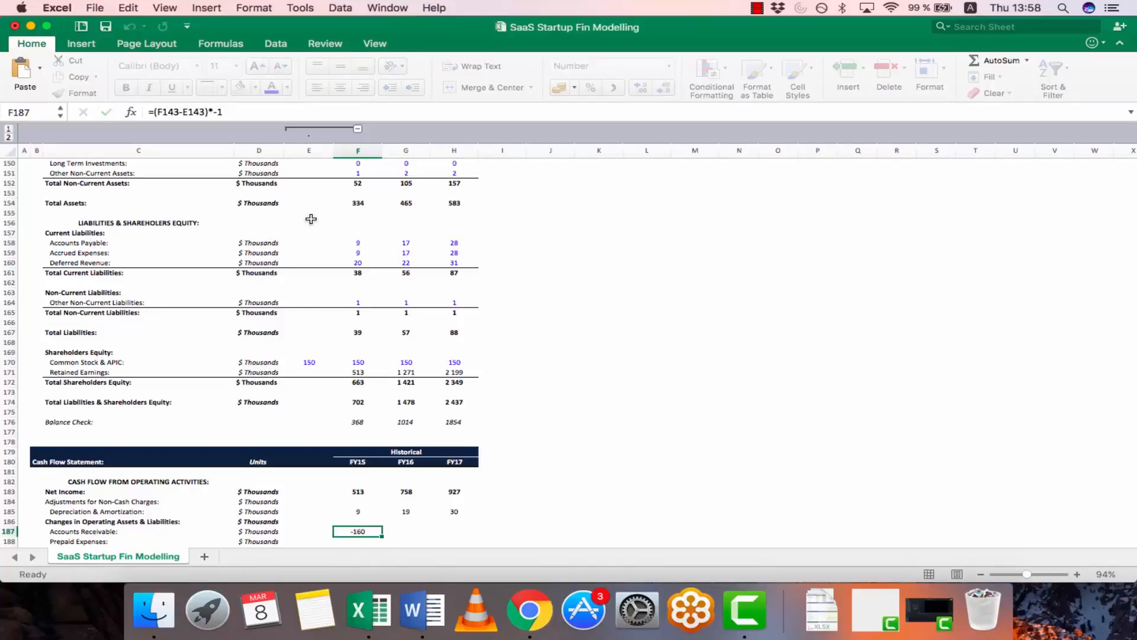
# Copy the Accounts Receivable change formula from F187 across to FY16 and FY17, G187:H187
pyautogui.press('super+c')
pyautogui.hotkey('shift', 'Right')
pyautogui.hotkey('shift', 'Right')
pyautogui.press('super+v')
pyautogui.press('Escape')
# Check the Accounts Receivable change formulas for FY16 and FY17 and review the balance sheet's current assets
pyautogui.press('Left')
pyautogui.press('Right')
pyautogui.press('F2')
pyautogui.press('Escape')
pyautogui.press('Right')
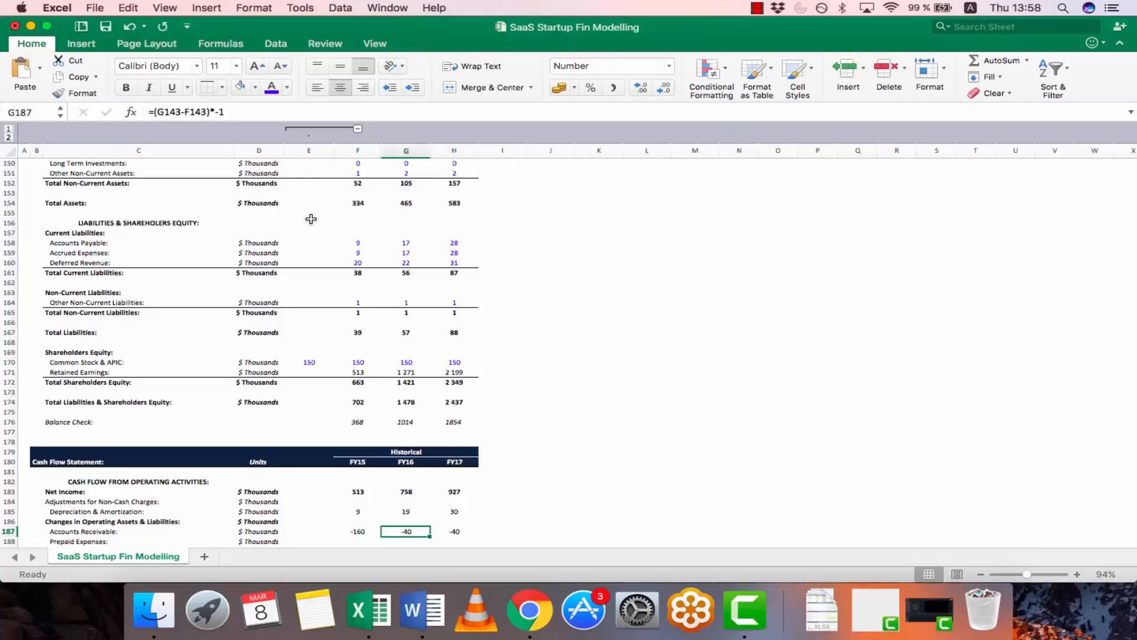
pyautogui.press('Right')
pyautogui.press('F2')
pyautogui.press('Escape')
pyautogui.press('Left')
pyautogui.press('Left')
pyautogui.press('Down')
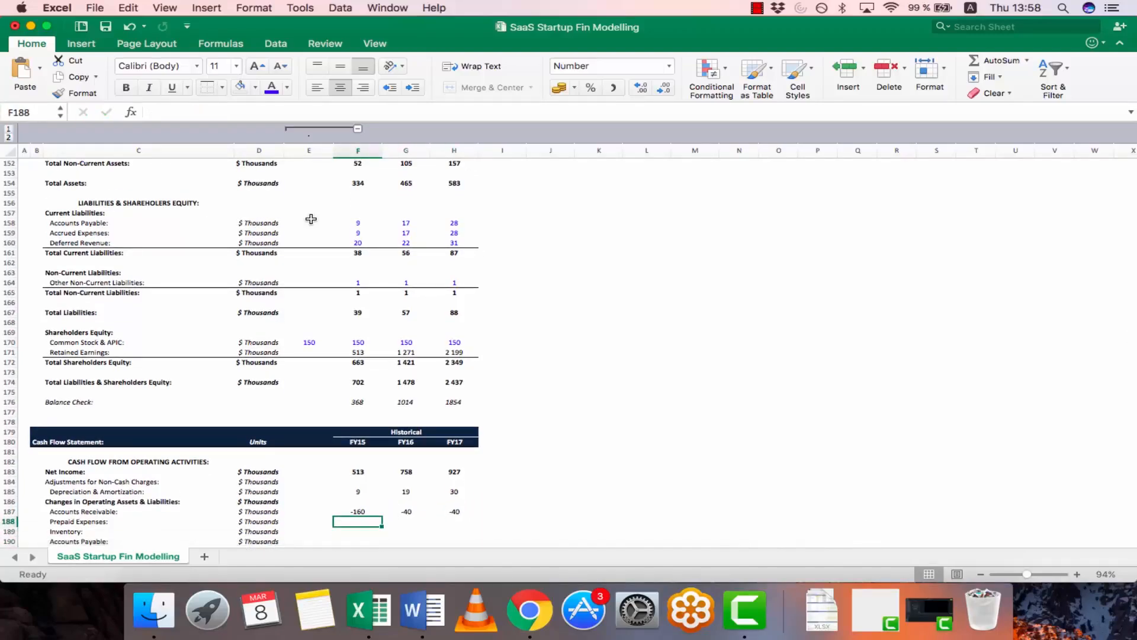
pyautogui.press('Up')
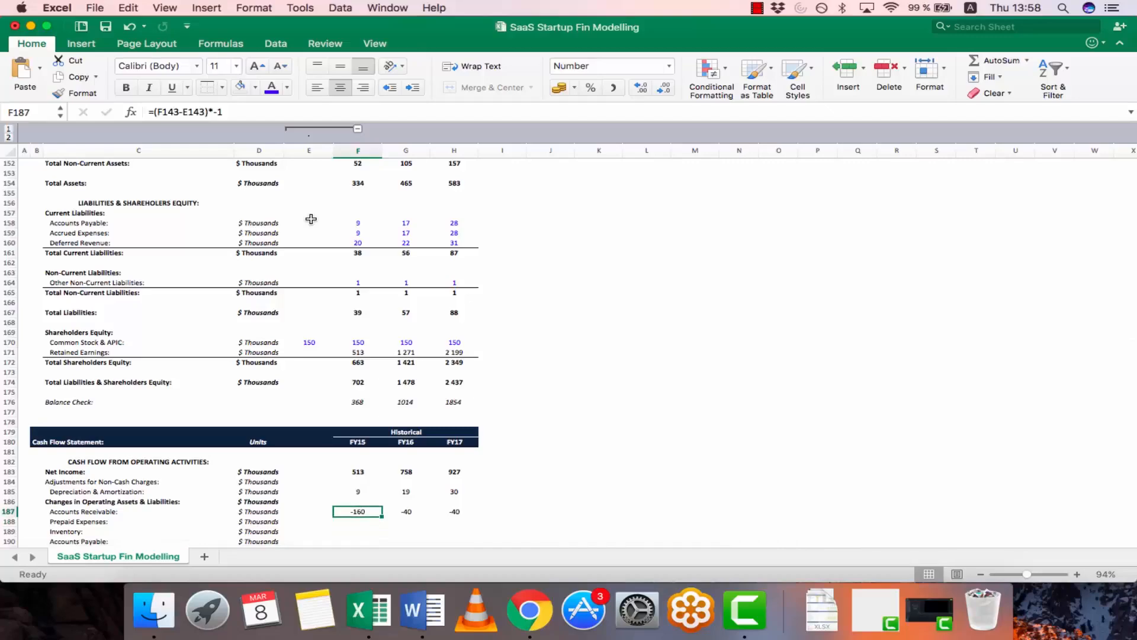
pyautogui.scroll(9, 311, 219)
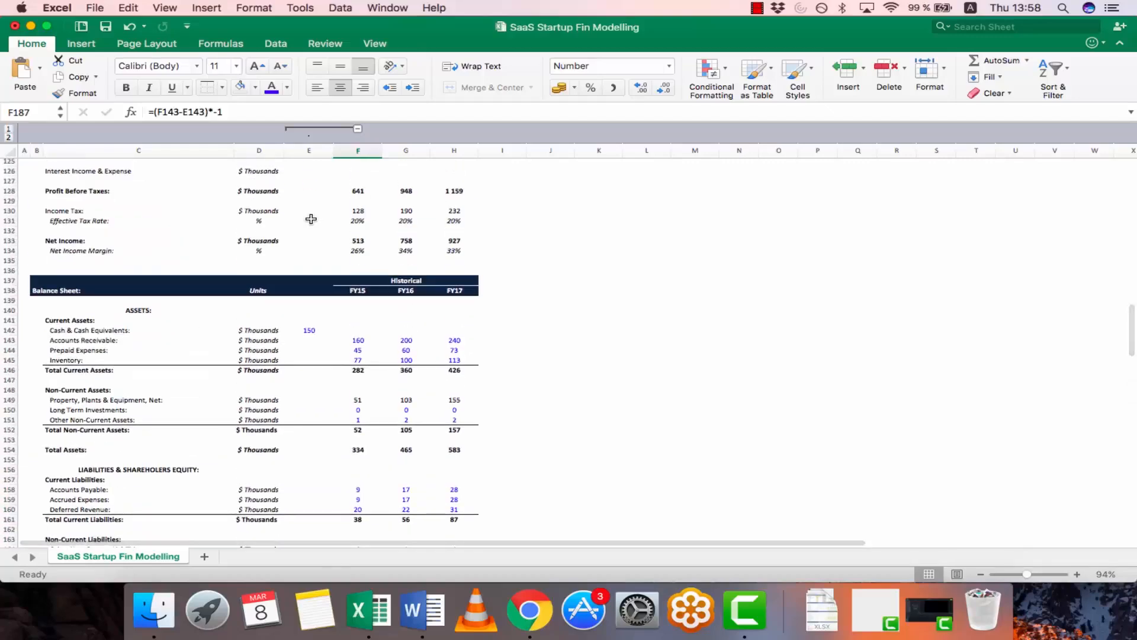
# Copy the Accounts Receivable change formula from F187 into the Prepaid Expenses and Inventory rows for FY15 to FY17, F188:H189
pyautogui.scroll(-4, 311, 219)
pyautogui.scroll(-6, 311, 219)
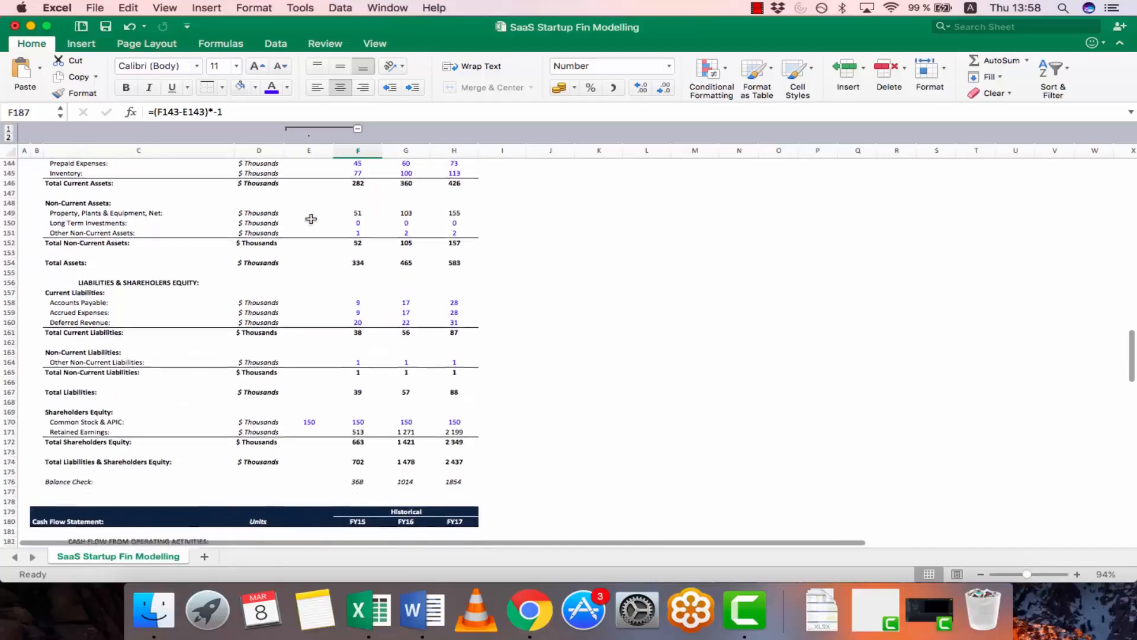
pyautogui.moveTo(82, 495); pyautogui.dragTo(458, 516)
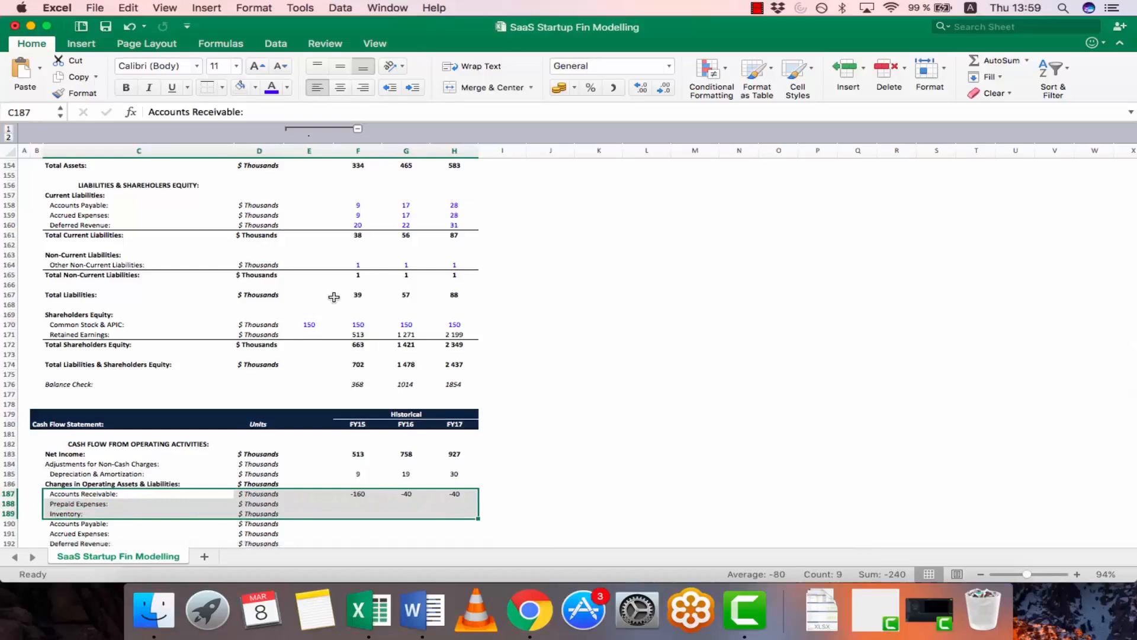
pyautogui.scroll(6, 334, 297)
pyautogui.moveTo(66, 237); pyautogui.dragTo(448, 252)
pyautogui.scroll(-8, 446, 411)
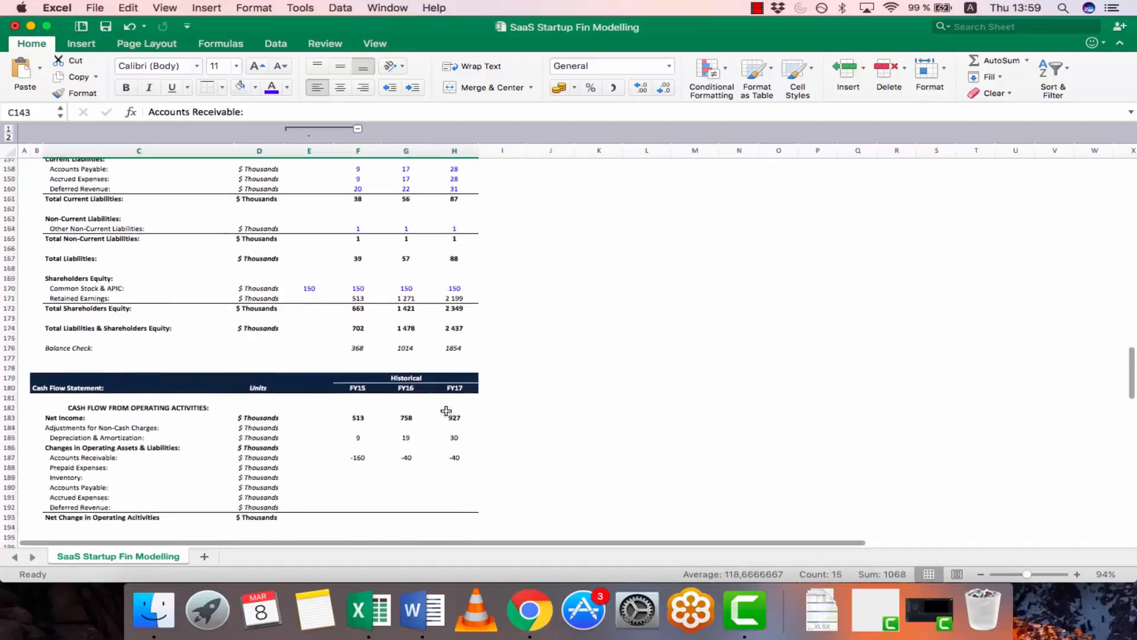
pyautogui.click(355, 433)
pyautogui.press('super+c')
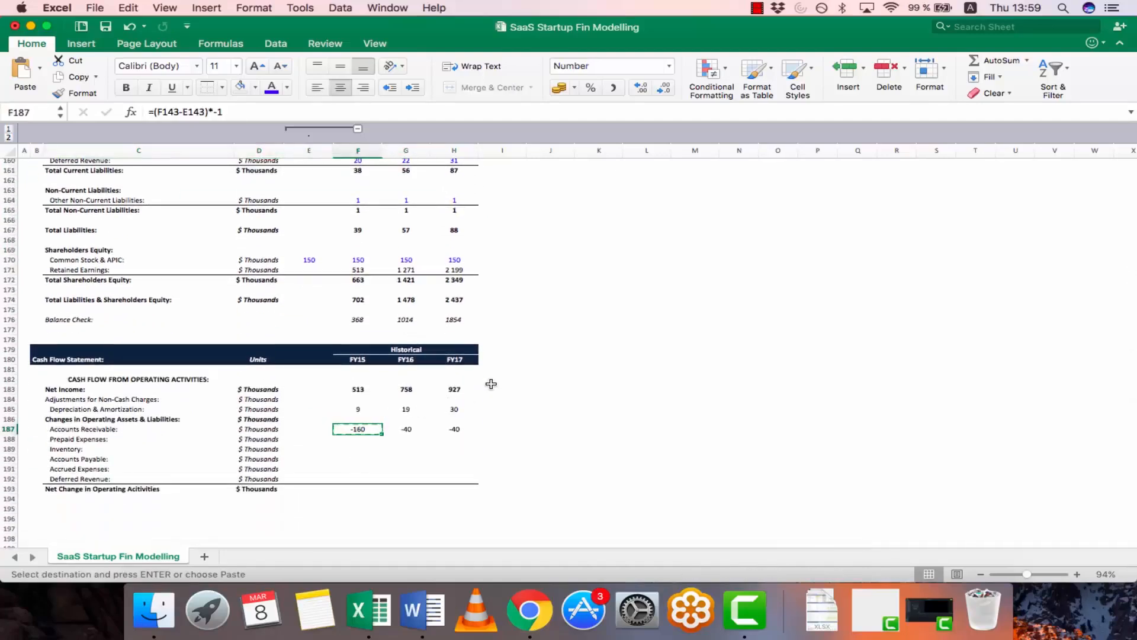
pyautogui.press('Down')
pyautogui.hotkey('shift', 'Down')
pyautogui.hotkey('shift', 'Right')
pyautogui.hotkey('shift', 'Right')
pyautogui.press('Return')
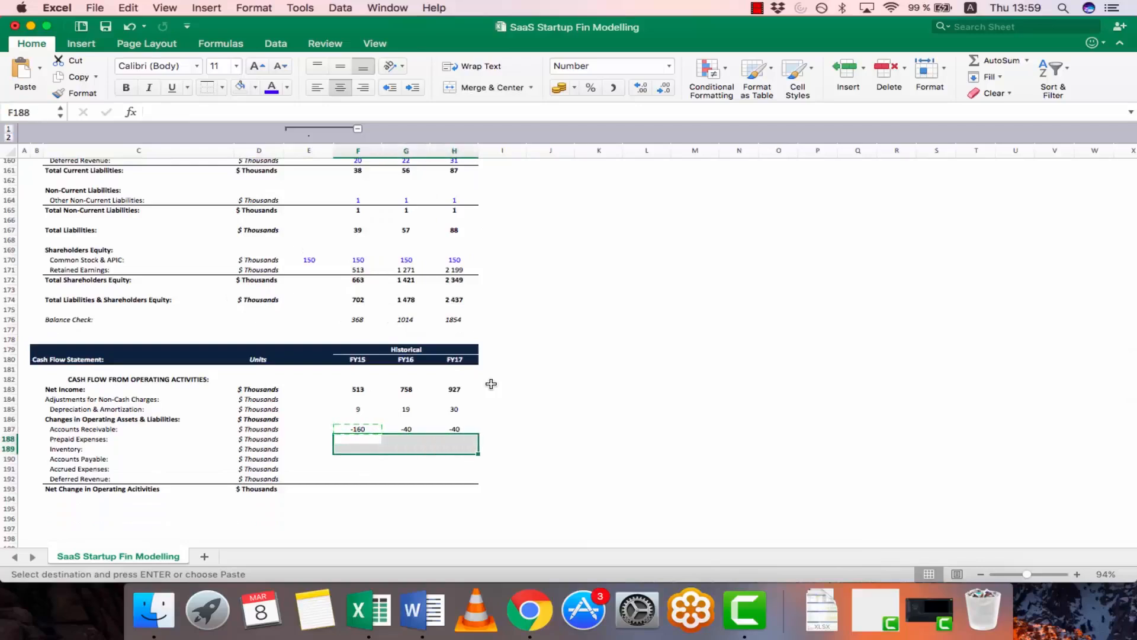
# Check the cell references in the copied Prepaid Expenses and Inventory change formulas in rows 188 and 189
pyautogui.press('Left')
pyautogui.press('Right')
pyautogui.press('F2')
pyautogui.press('Tab')
pyautogui.press('Right')
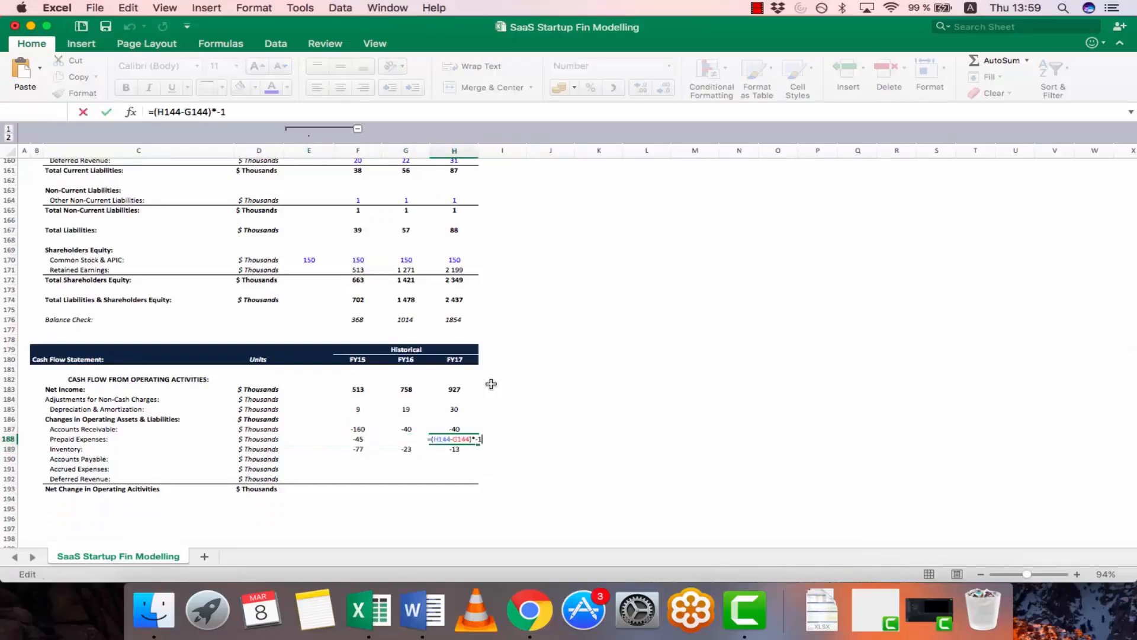
pyautogui.press('Down')
pyautogui.press('Left')
pyautogui.press('Left')
pyautogui.press('Right')
pyautogui.press('Left')
pyautogui.press('F2')
pyautogui.press('Tab')
pyautogui.press('Right')
# Calculate the FY15 Accounts Payable change in F190 with the formula =F158-E158 from the balance sheet
pyautogui.press('Down')
pyautogui.press('Left')
pyautogui.press('Left')
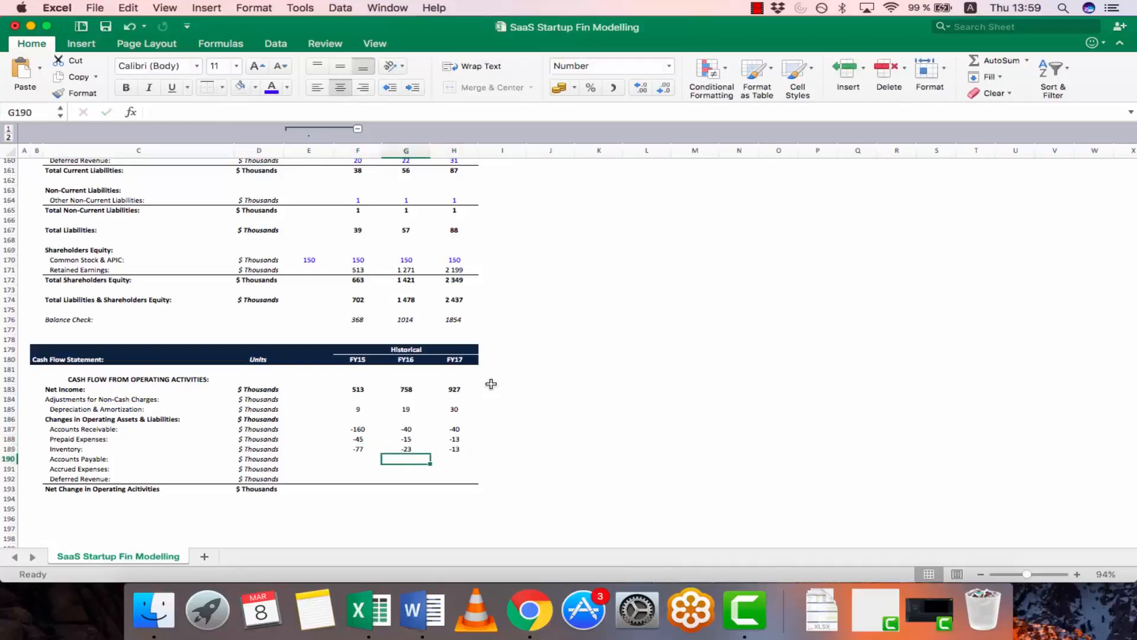
pyautogui.write('=')
pyautogui.scroll(5, 380, 337)
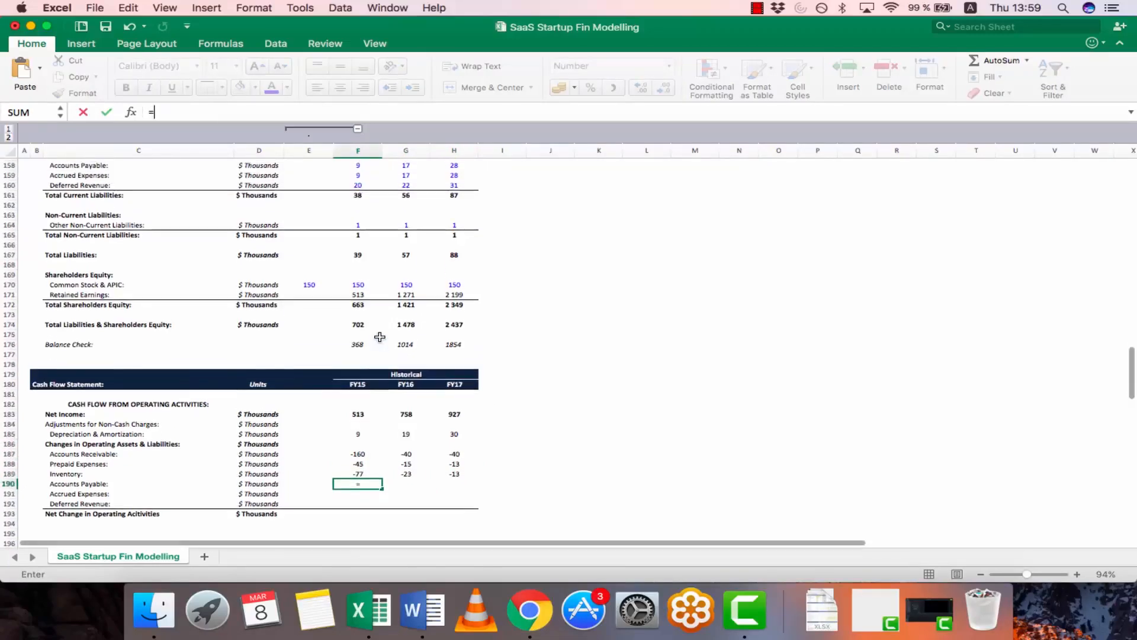
pyautogui.scroll(1, 380, 336)
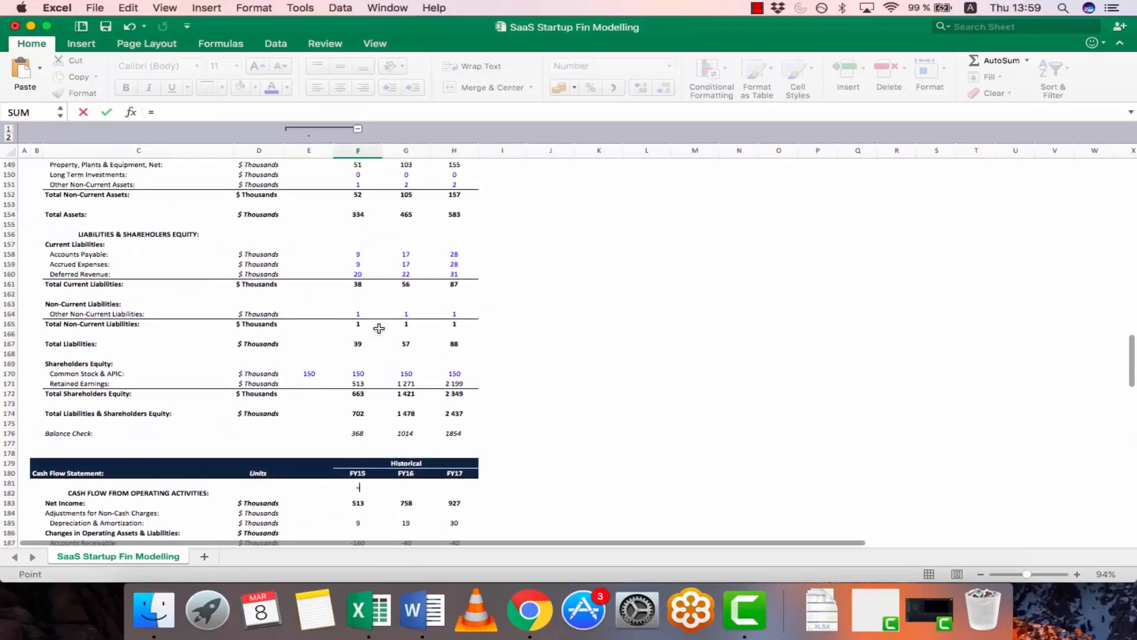
pyautogui.scroll(-4, 359, 256)
pyautogui.scroll(8, 358, 256)
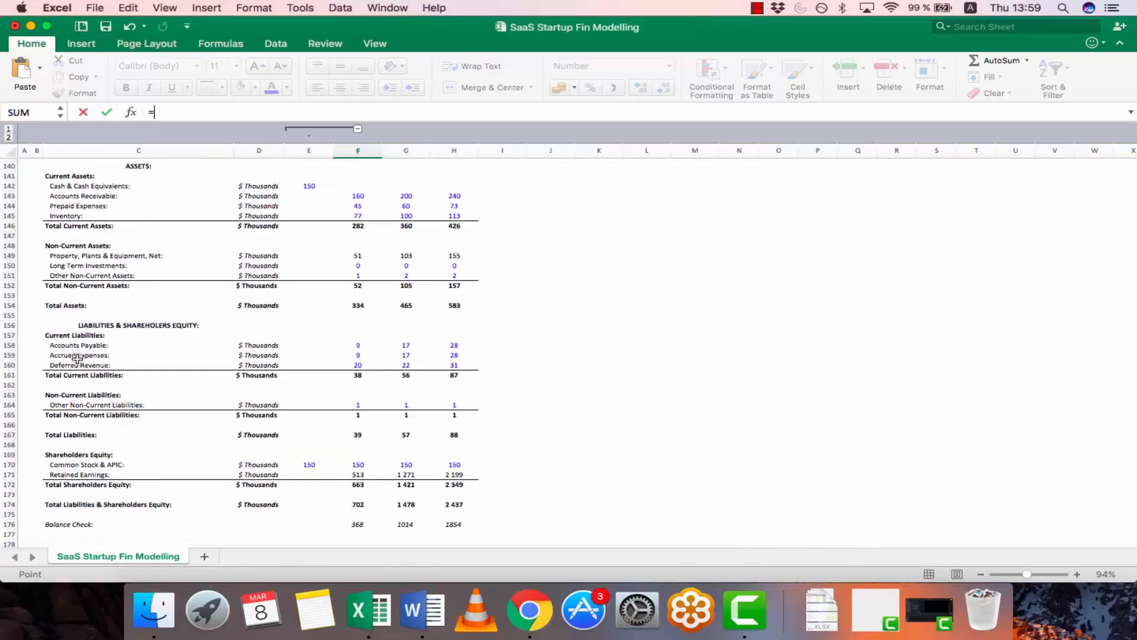
pyautogui.click(358, 345)
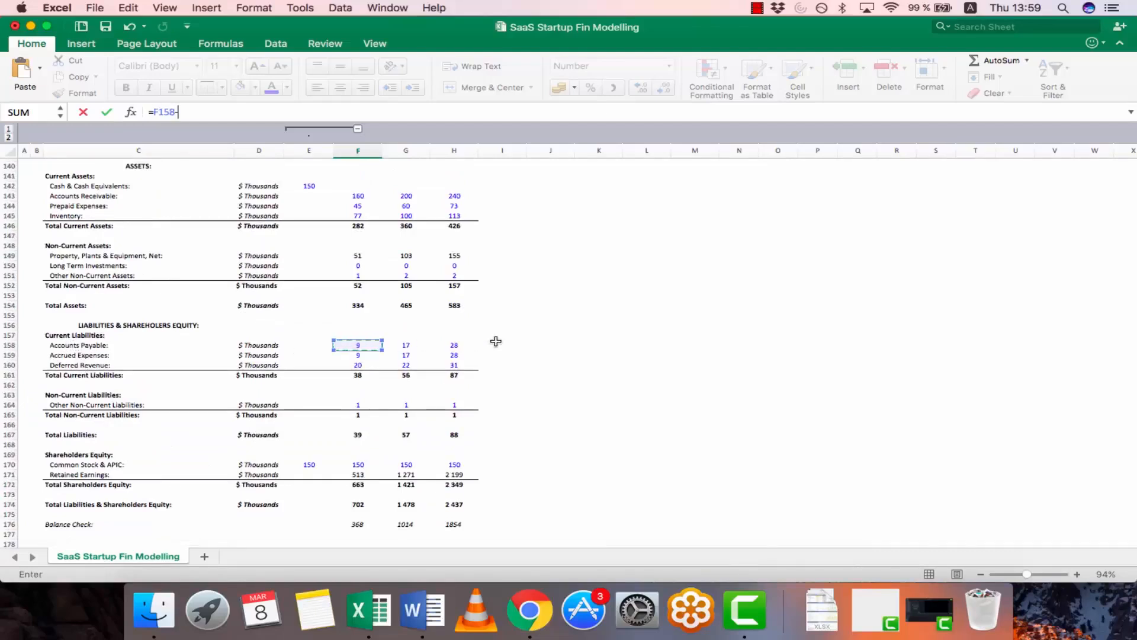
pyautogui.write('-')
pyautogui.click(310, 345)
pyautogui.press('Return')
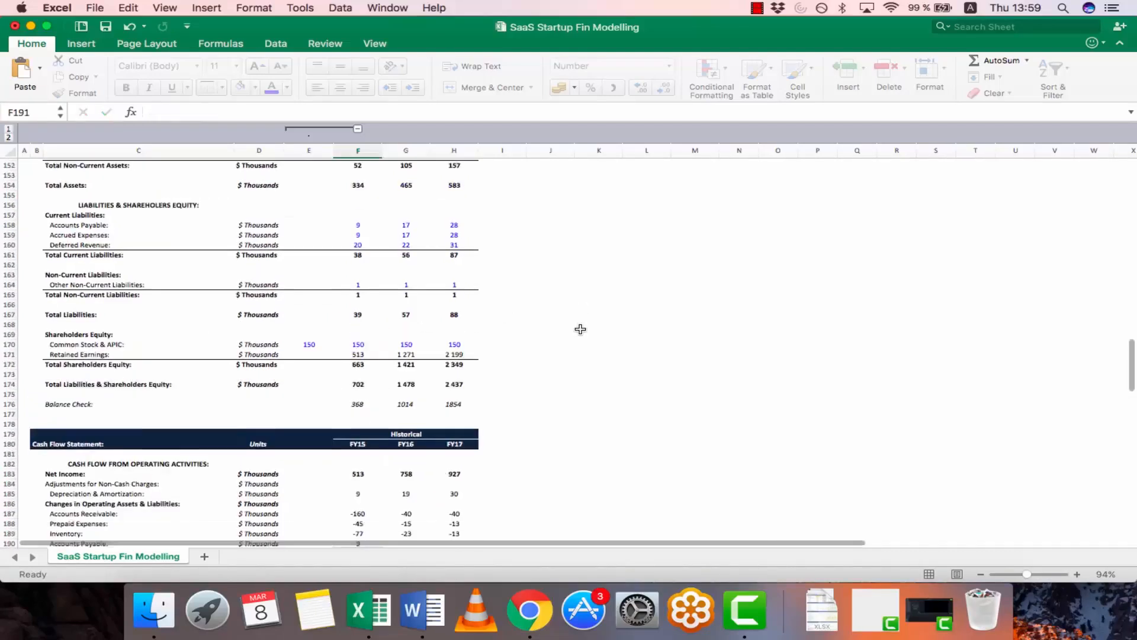
# Copy the Accounts Payable change formula from F190 across the Accounts Payable, Accrued Expenses and Deferred Revenue rows, F190:H192
pyautogui.press('Up')
pyautogui.press('super+c')
pyautogui.hotkey('shift', 'Right')
pyautogui.hotkey('shift', 'Right')
pyautogui.hotkey('shift', 'Down')
pyautogui.hotkey('shift', 'Down')
pyautogui.press('super+v')
pyautogui.press('Escape')
# Check the cell references in the copied liability change formulas in rows 190 to 192
pyautogui.press('Right')
pyautogui.press('F2')
pyautogui.press('Escape')
pyautogui.press('Right')
pyautogui.press('F2')
pyautogui.press('Escape')
pyautogui.press('Down')
pyautogui.press('Down')
pyautogui.press('Left')
pyautogui.press('F2')
pyautogui.press('Escape')
# Begin the FY15 Net Change in Operating Activities formula in F193 with the sum of the changes in F187:F192
pyautogui.press('Left')
pyautogui.press('Down')
pyautogui.scroll(-2, 581, 328)
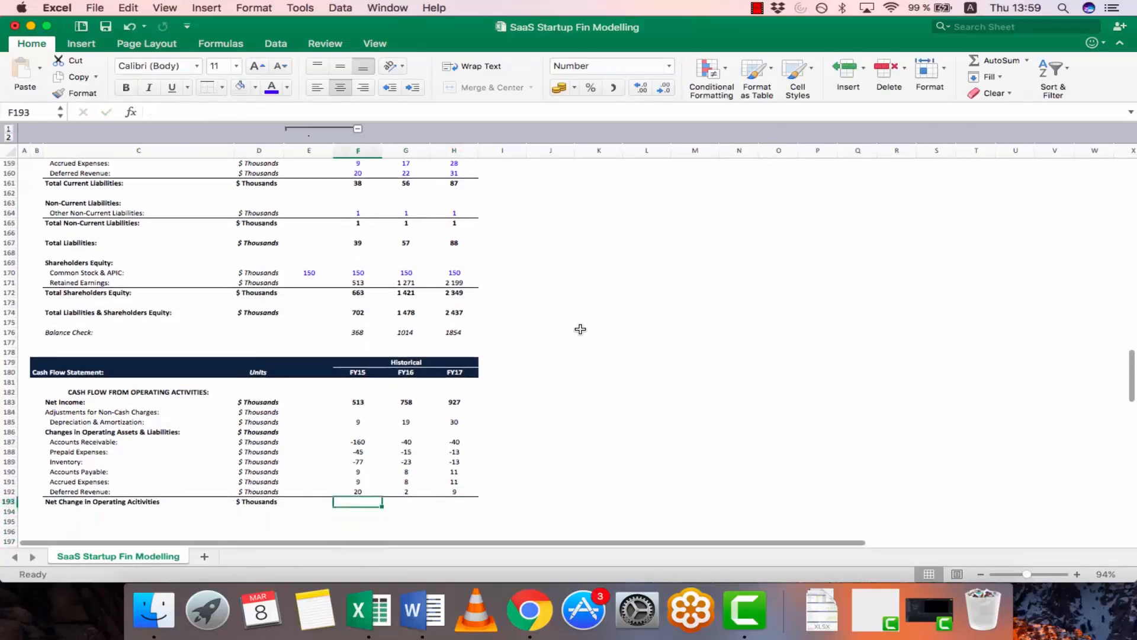
pyautogui.write('=')
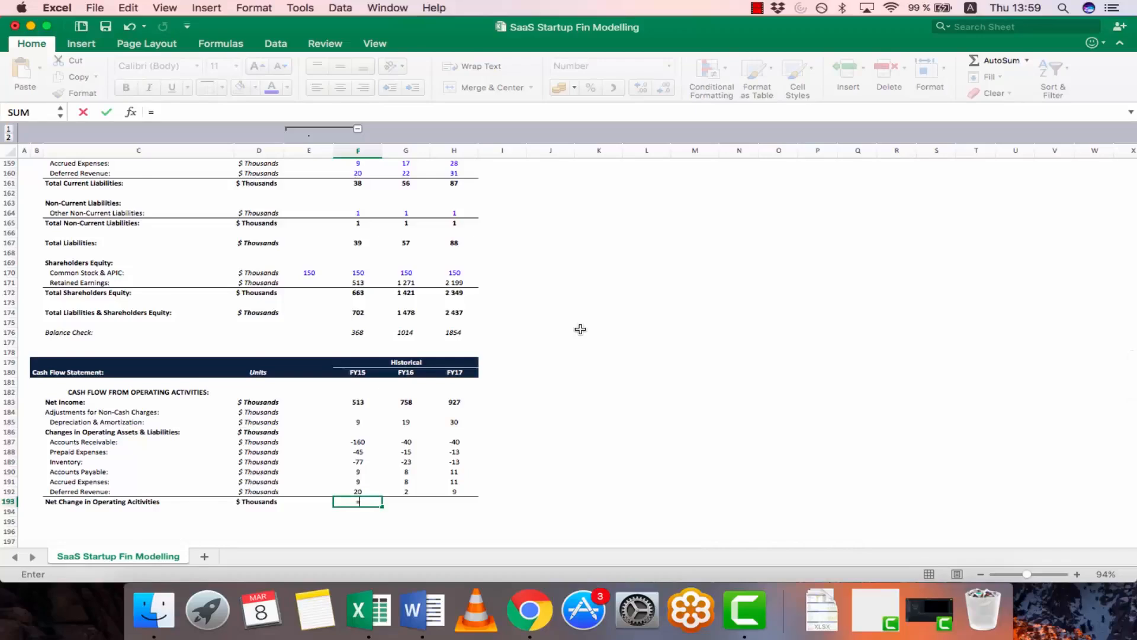
pyautogui.write('SUM(')
pyautogui.press('Up')
pyautogui.hotkey('shift', 'Up')
pyautogui.hotkey('shift', 'Up')
pyautogui.hotkey('shift', 'Up')
pyautogui.hotkey('shift', 'Up')
pyautogui.hotkey('shift', 'Up')
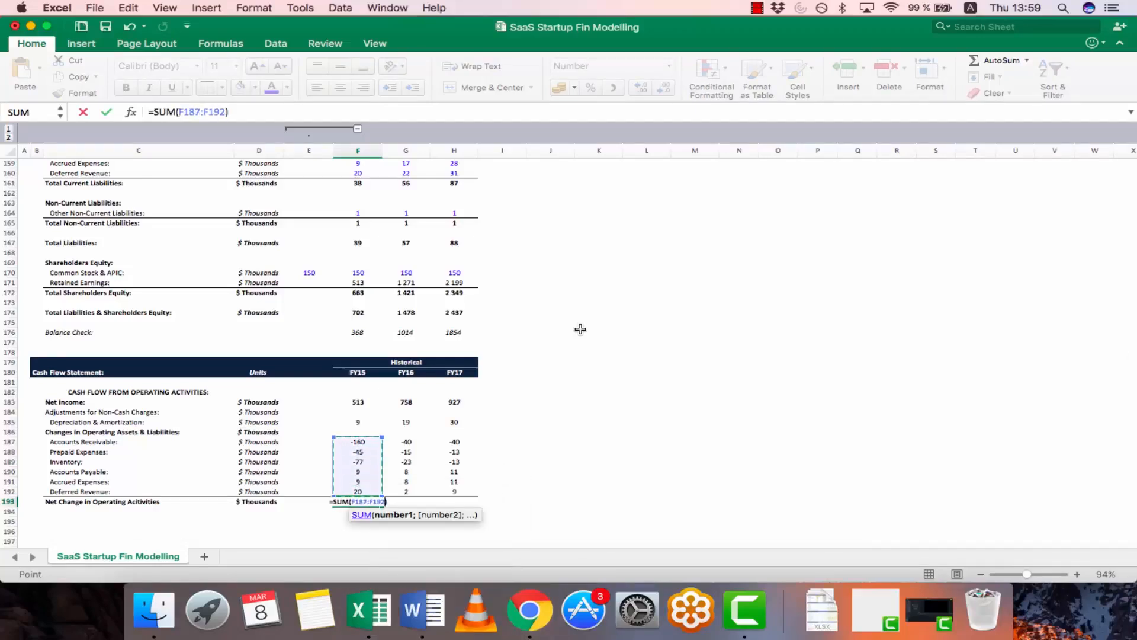
# Add FY15 Depreciation & Amortization, F185, to the sum in the F193 formula
pyautogui.write(')+')
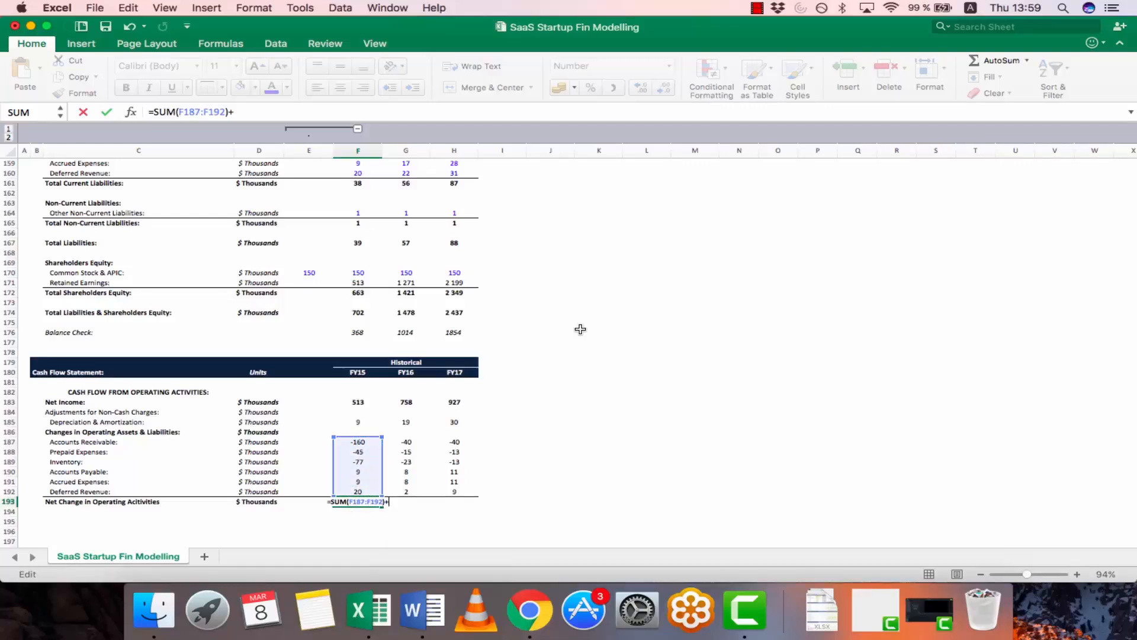
pyautogui.press('Up')
pyautogui.press('Up')
pyautogui.press('Up')
pyautogui.press('Up')
pyautogui.press('Up')
pyautogui.press('Up')
pyautogui.press('Up')
pyautogui.press('Up')
pyautogui.press('Up')
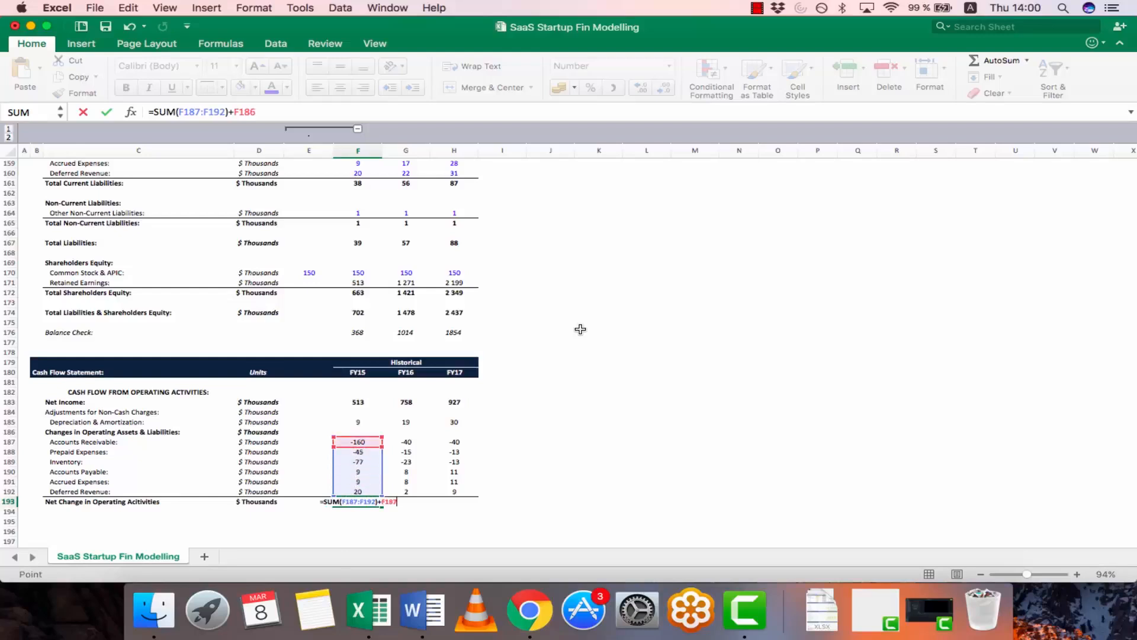
pyautogui.press('Down')
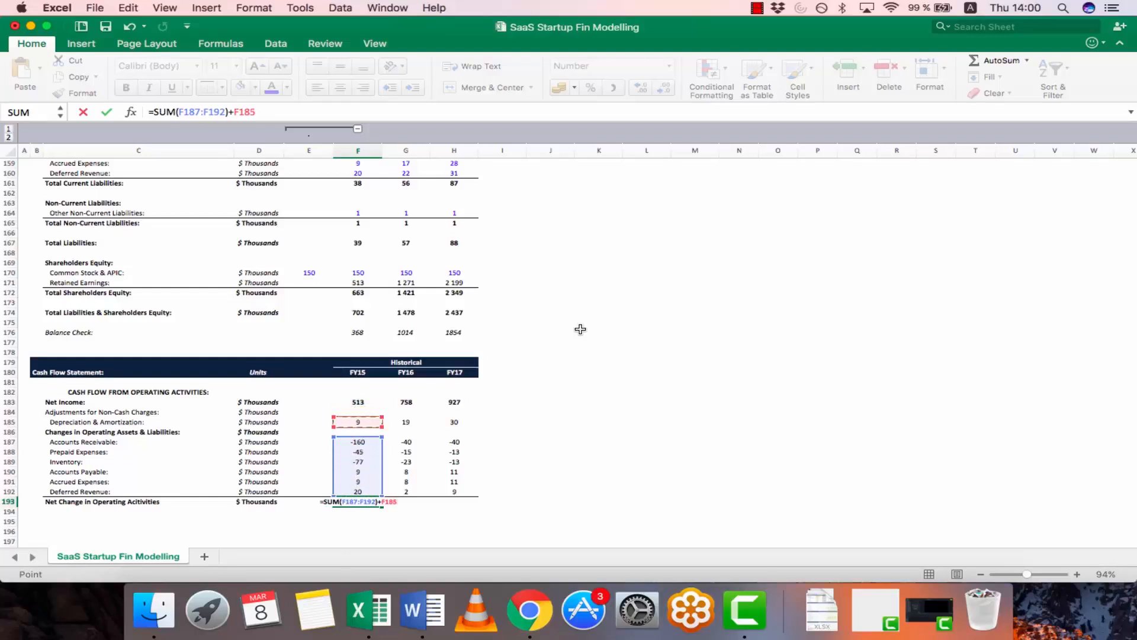
# Add FY15 Net Income to complete F193 as =SUM(F187:F192)+F185+F183, and check the references
pyautogui.write('+')
pyautogui.press('Up')
pyautogui.press('Up')
pyautogui.press('Up')
pyautogui.press('Up')
pyautogui.press('Up')
pyautogui.press('Up')
pyautogui.press('Up')
pyautogui.press('Up')
pyautogui.press('Up')
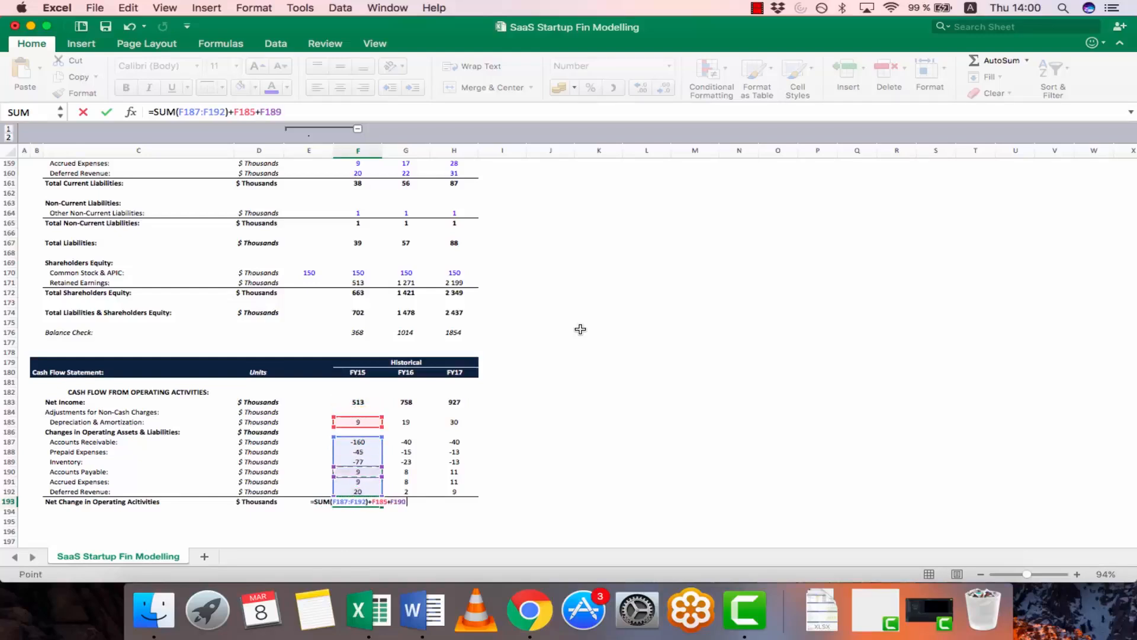
pyautogui.press('Up')
pyautogui.press('Return')
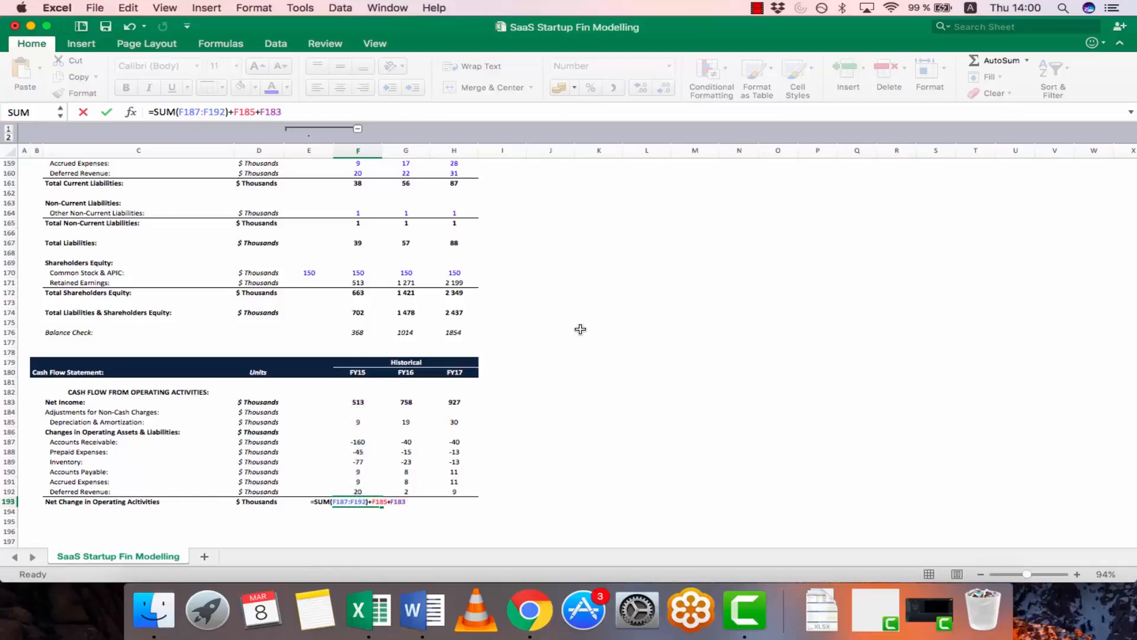
pyautogui.press('Up')
pyautogui.press('F2')
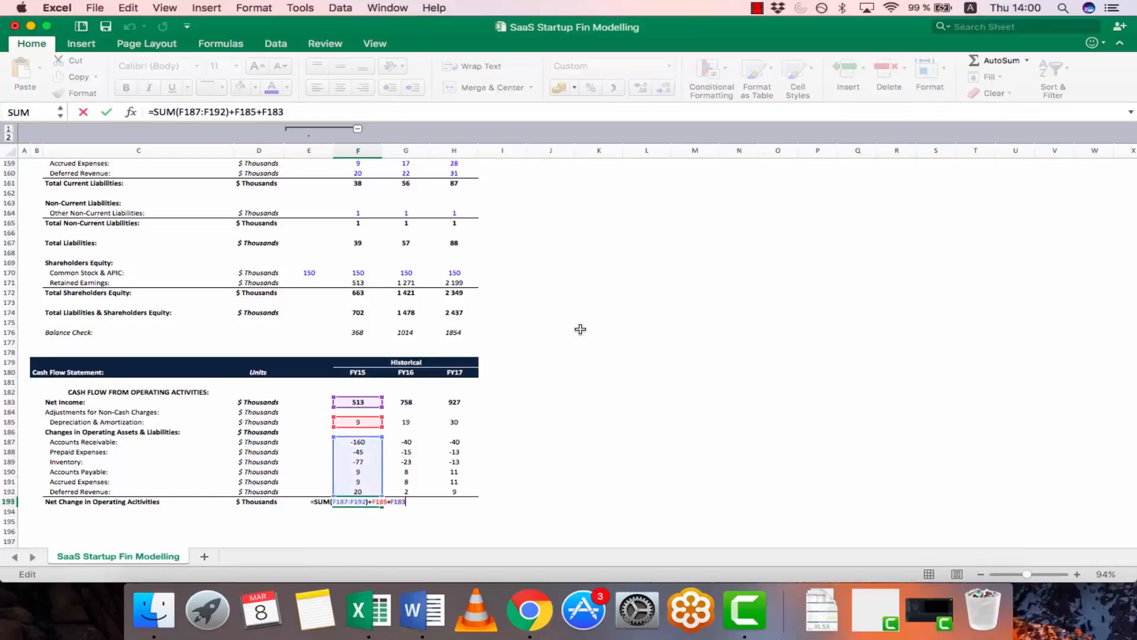
pyautogui.hotkey('ctrl', 'Return')
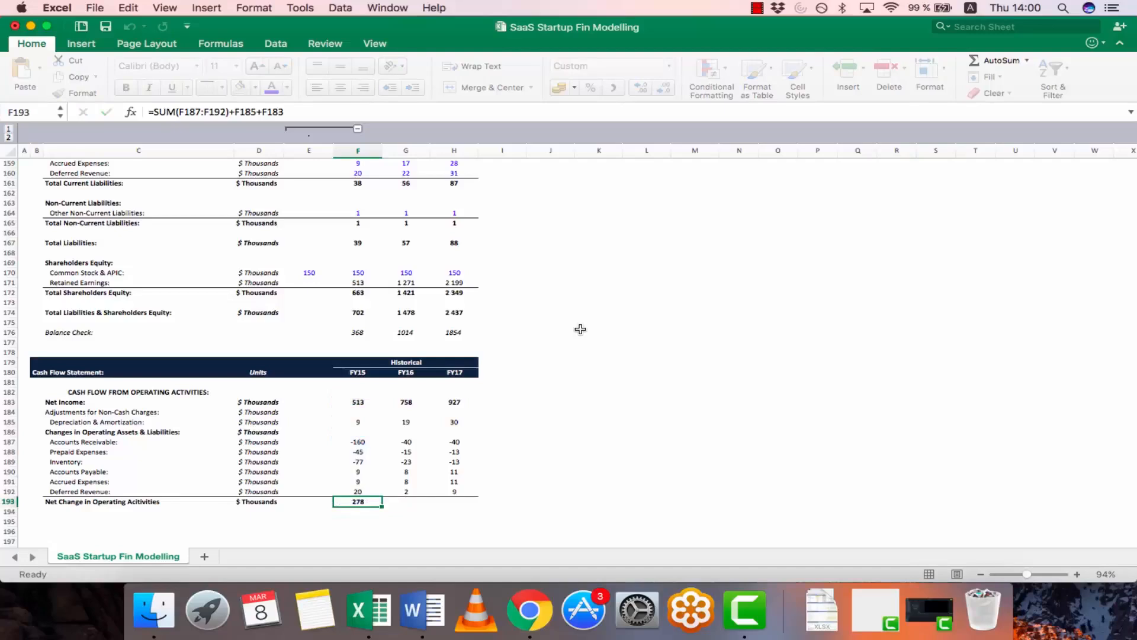
# Copy the Net Change in Operating Activities formula from F193 to FY16 and FY17, G193:H193, and check the copies
pyautogui.press('super+c')
pyautogui.hotkey('shift', 'Right')
pyautogui.hotkey('shift', 'Right')
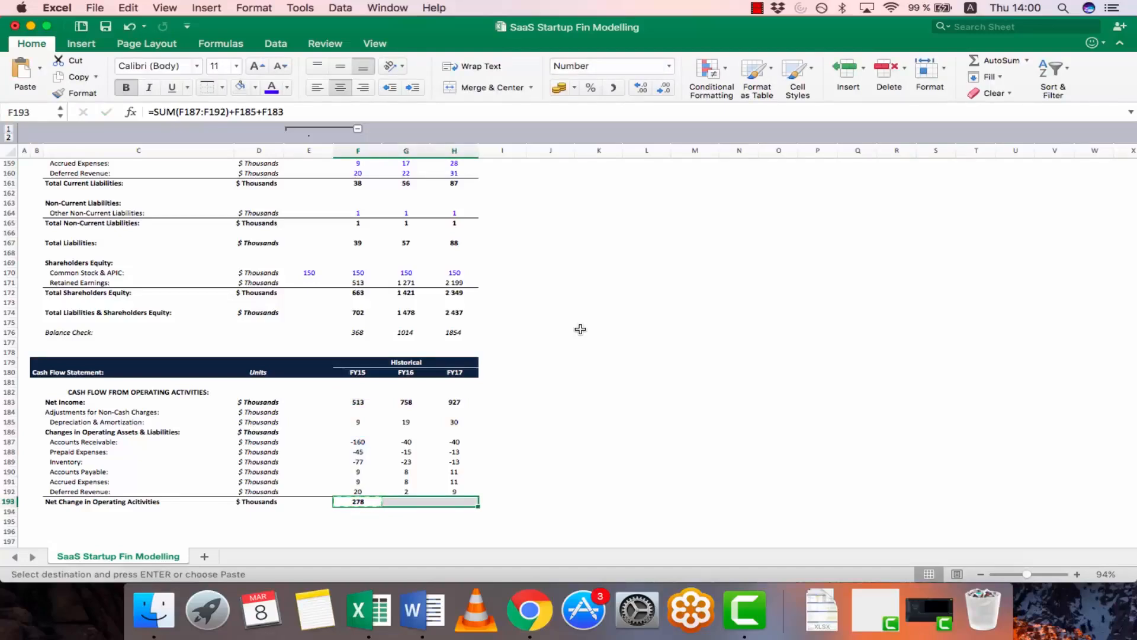
pyautogui.press('super+v')
pyautogui.press('Escape')
pyautogui.press('Right')
pyautogui.press('Right')
pyautogui.press('Left')
pyautogui.press('Left')
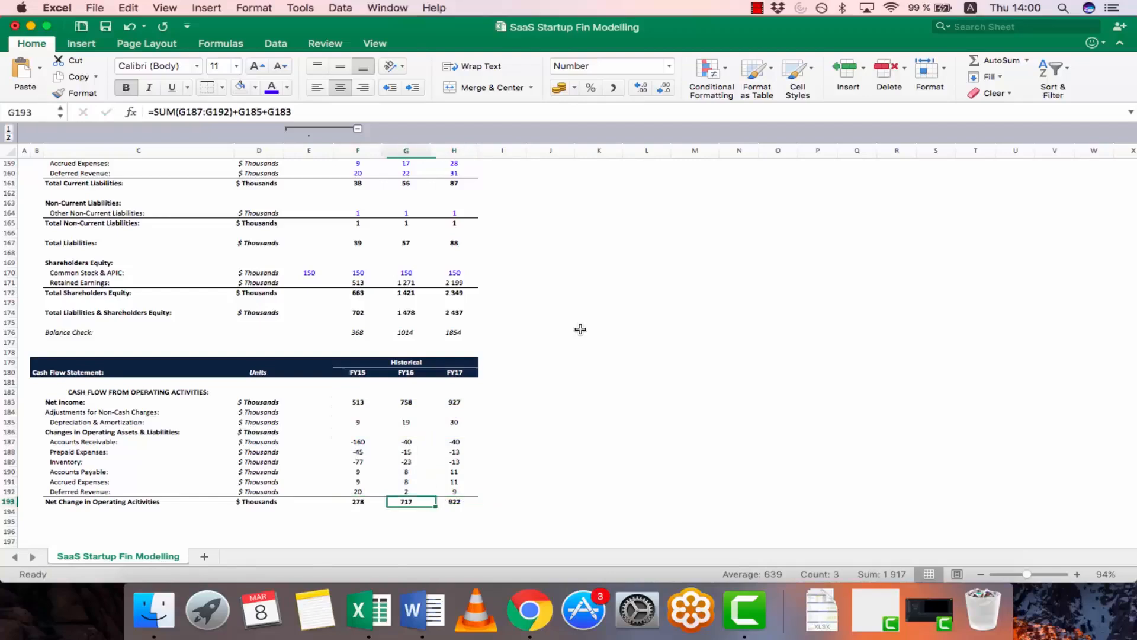
# Try the heading "CASH FLOW FROM INVESTING ACTIVITIES:" in C195 and undo the entry
pyautogui.press('Left')
pyautogui.press('Left')
pyautogui.press('Left')
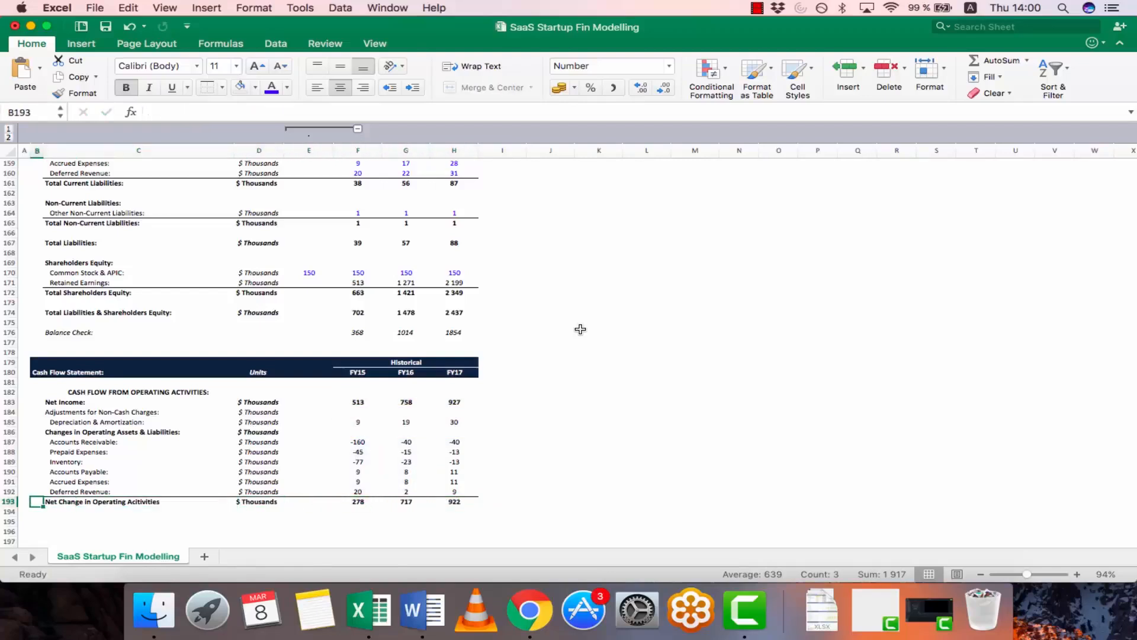
pyautogui.press('Down')
pyautogui.press('Right')
pyautogui.press('Left')
pyautogui.press('Down')
pyautogui.write('CASH FLOW FROM INVESTING ACTIVITIES:')
pyautogui.press('Return')
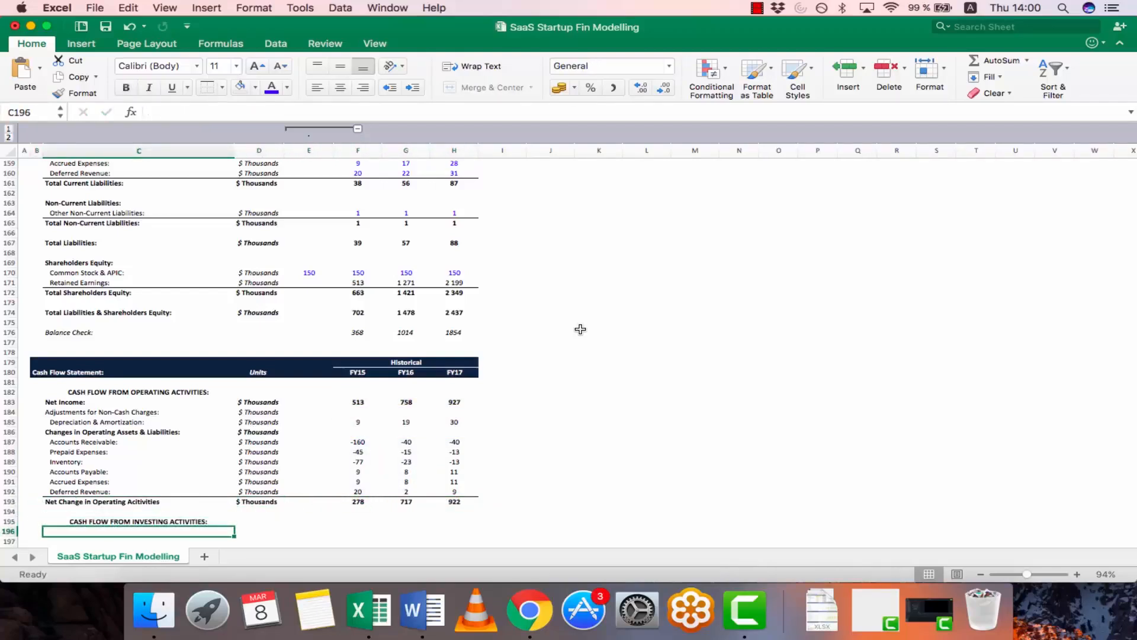
pyautogui.press('Up')
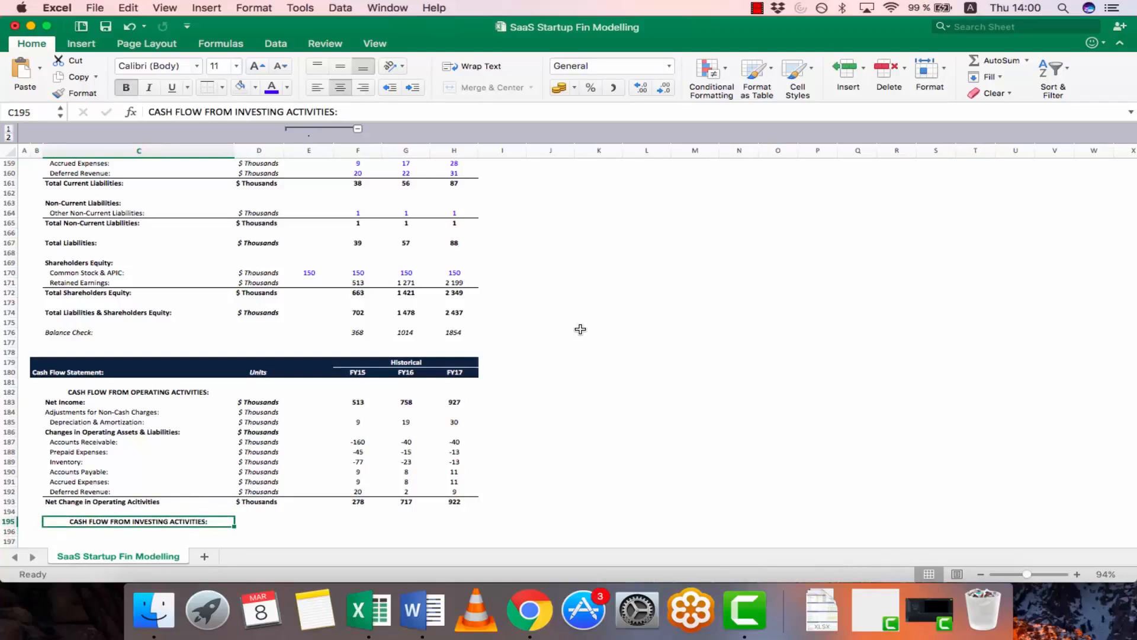
pyautogui.press('super+z')
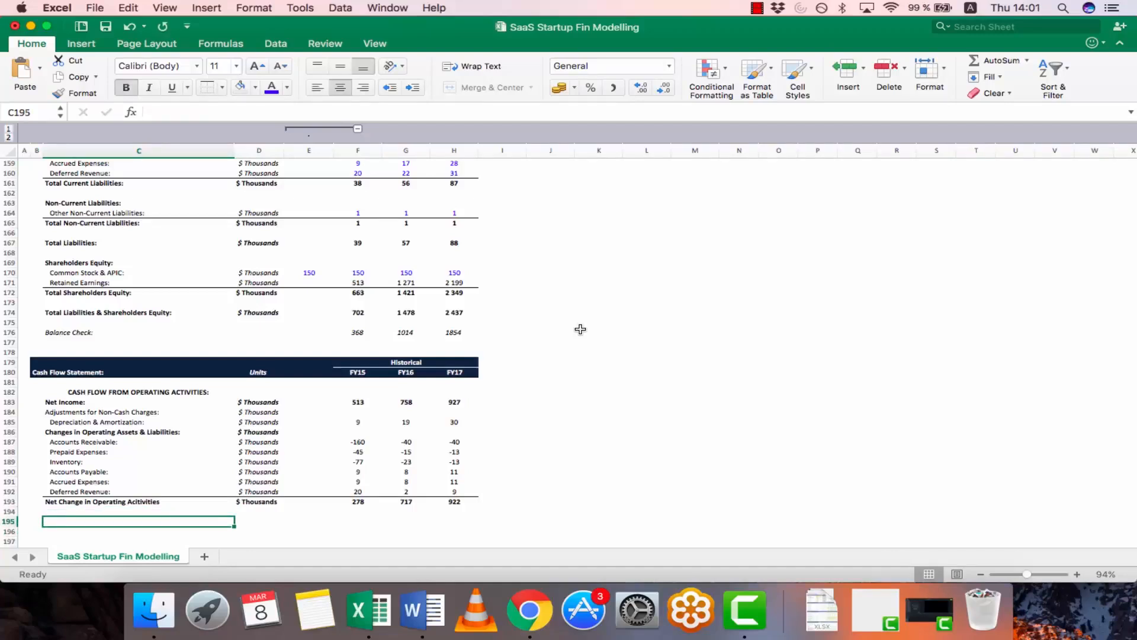
# Enter the section heading "CASH FRLOW FROM INVESTING ACTIVITIES:" in C195
pyautogui.write('CASH FRL')
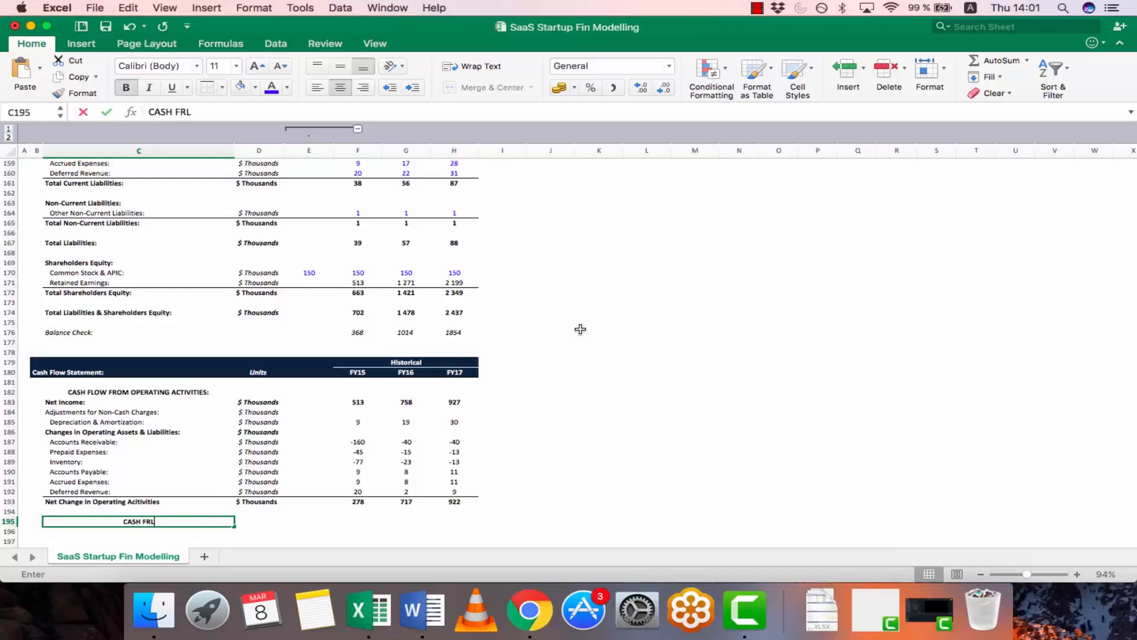
pyautogui.write('OW FROM')
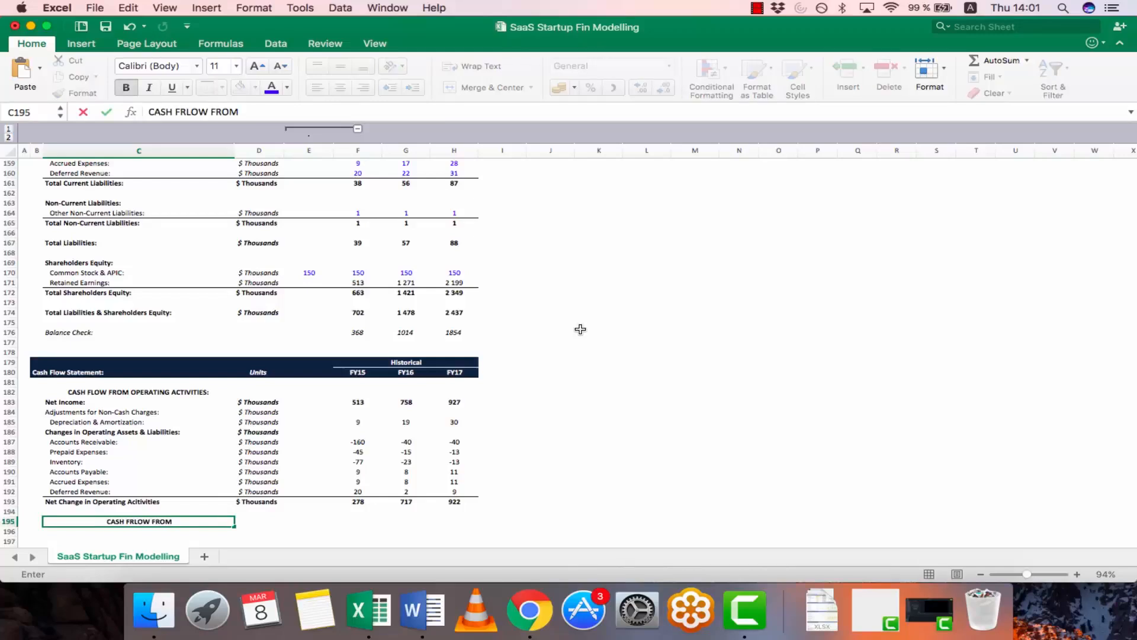
pyautogui.write(' INVESTING')
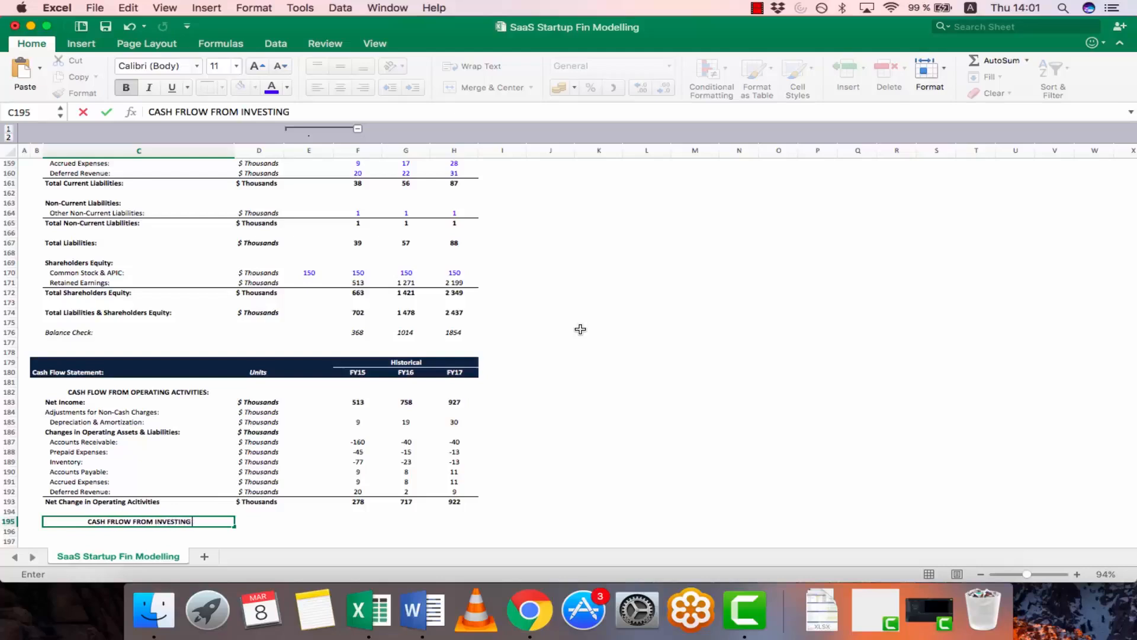
pyautogui.write(' ACTIVITIES')
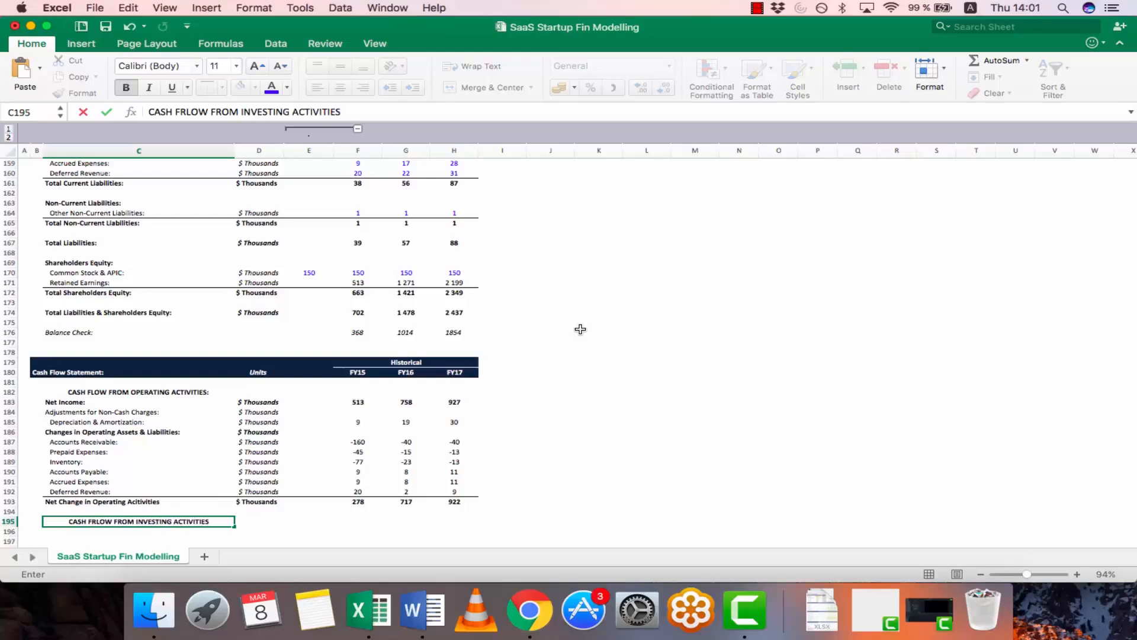
pyautogui.write(':')
pyautogui.press('Return')
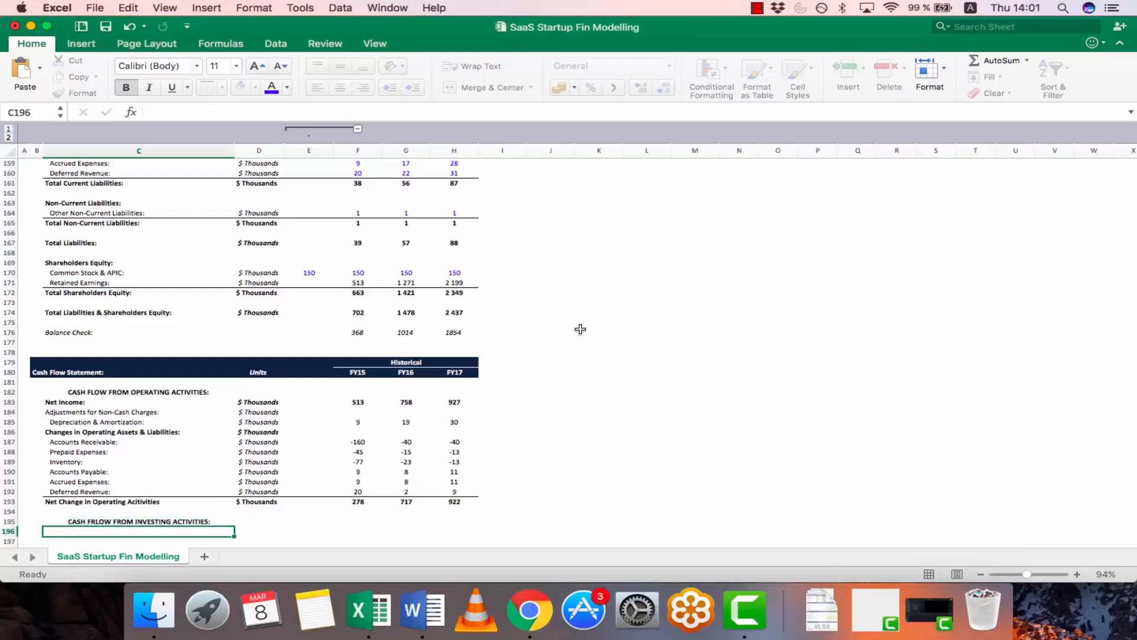
# Enter the line item label "Purchases of PP&E / CapEx:" in C196
pyautogui.write('NE')
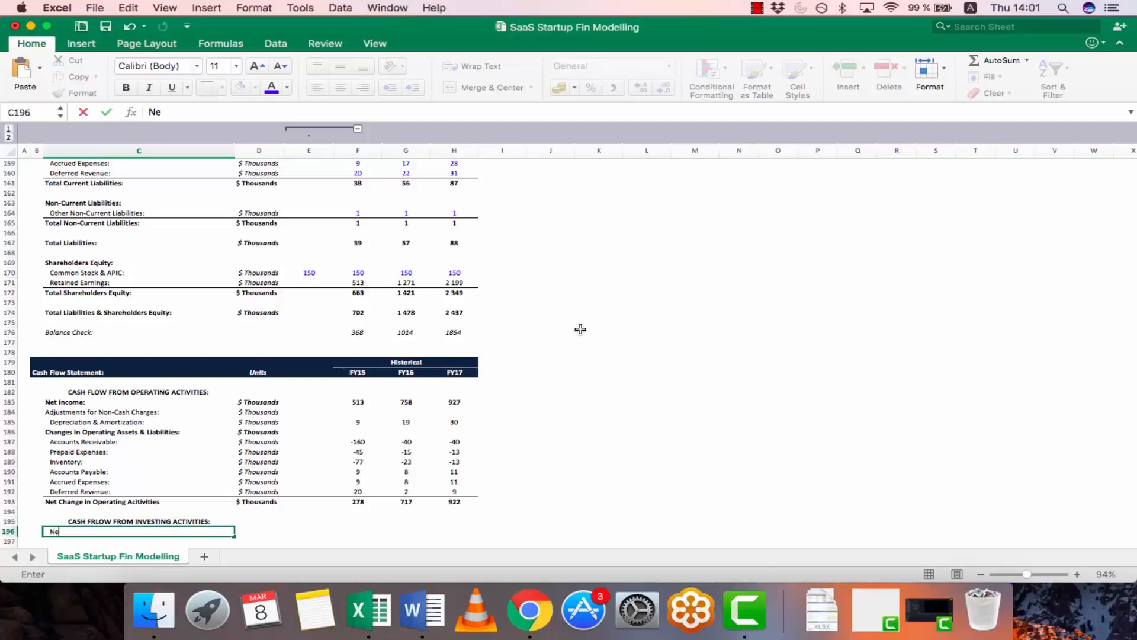
pyautogui.write('w')
pyautogui.press('BackSpace')
pyautogui.press('BackSpace')
pyautogui.press('BackSpace')
pyautogui.write('Purchases of PP&E / CapEX:')
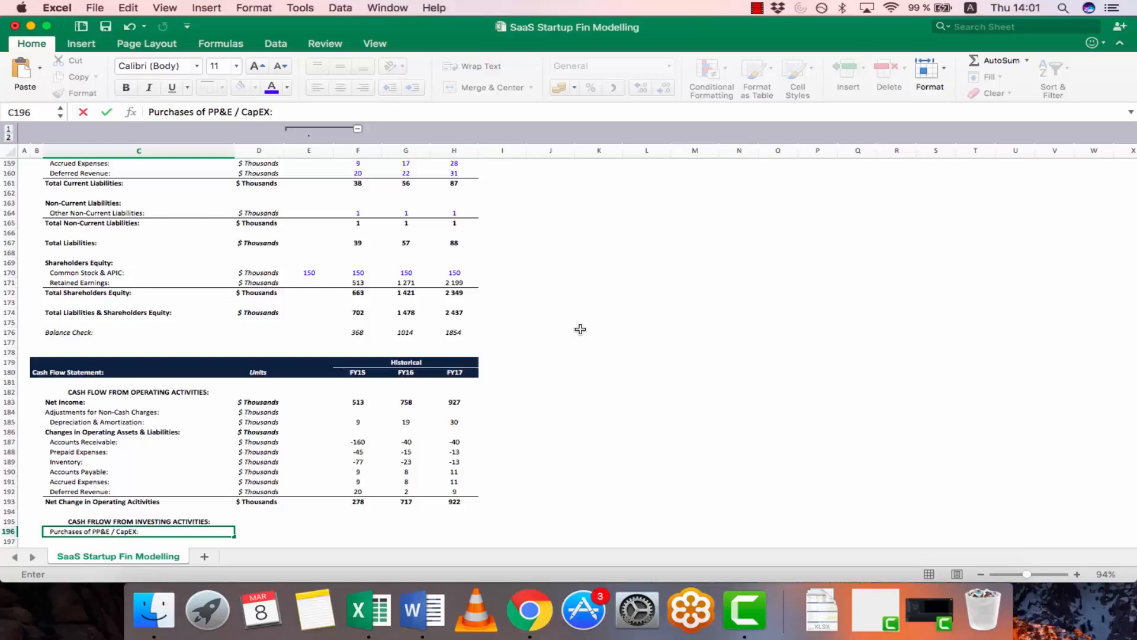
pyautogui.press('Left')
pyautogui.press('Right')
pyautogui.press('F2')
pyautogui.press('Left')
pyautogui.press('BackSpace')
pyautogui.write('x')
pyautogui.press('Tab')
# Enter the line item label "Other Investing Activities:" in C197
pyautogui.press('Left')
pyautogui.press('Down')
pyautogui.write('Other')
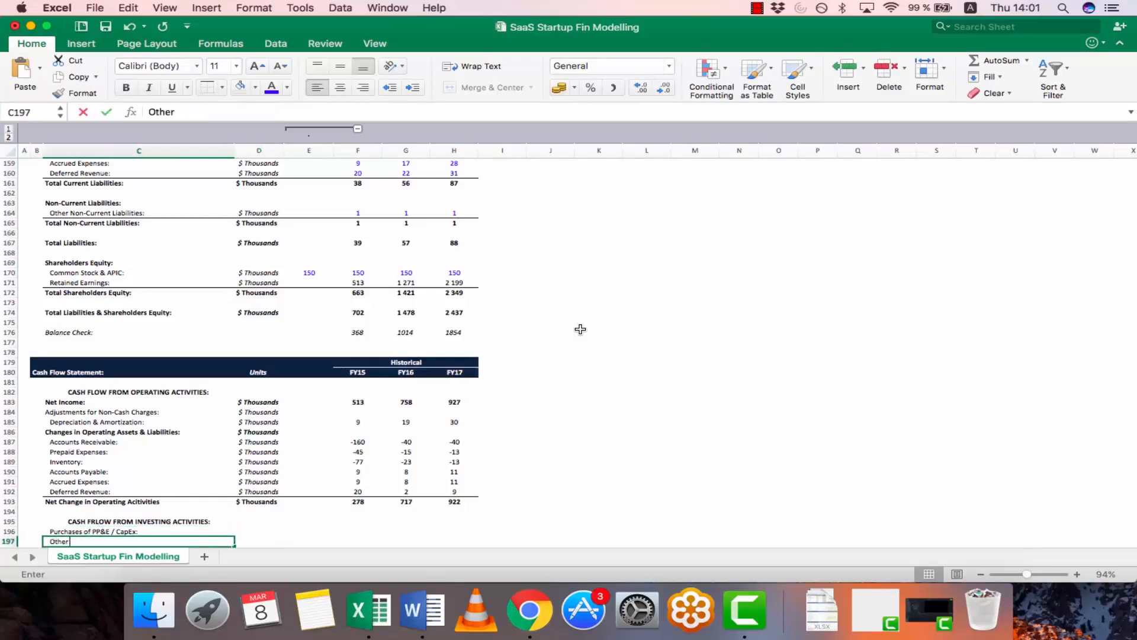
pyautogui.write(' Investing')
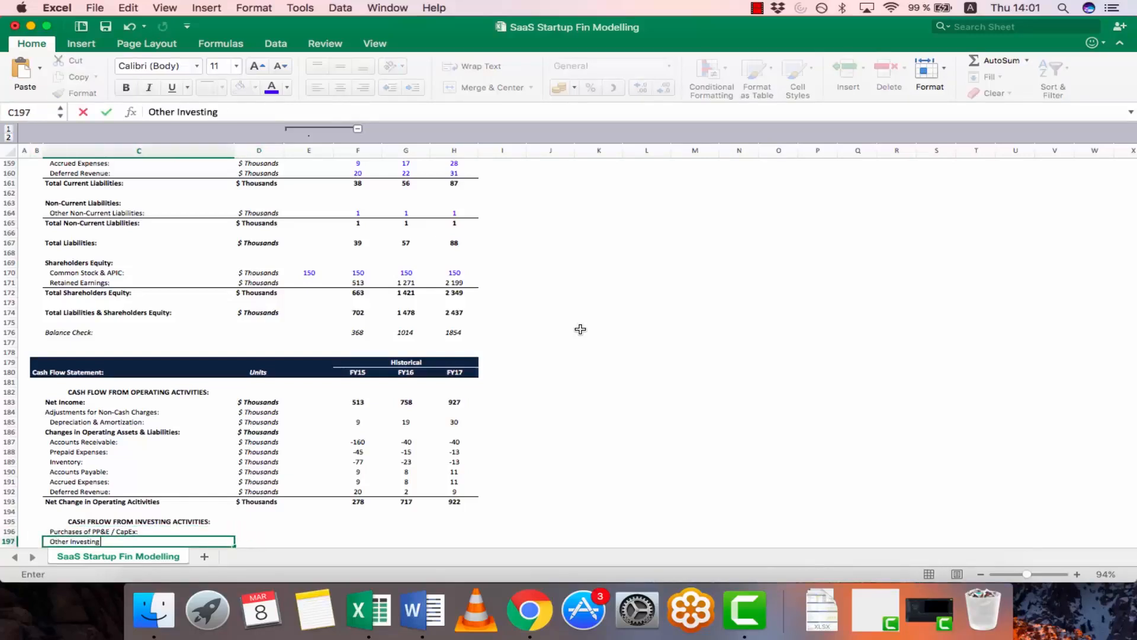
pyautogui.write(' Activities:')
pyautogui.press('Return')
# Copy the "$ Thousands" unit from the operating activities lines to both investing lines, D196:D197
pyautogui.press('Up')
pyautogui.press('Up')
pyautogui.press('Right')
pyautogui.press('Up')
pyautogui.press('Up')
pyautogui.press('Up')
pyautogui.hotkey('shift', 'Up')
pyautogui.hotkey('shift', 'Up')
pyautogui.press('super+c')
pyautogui.hotkey('shift', 'Down')
pyautogui.hotkey('shift', 'Down')
pyautogui.press('Down')
pyautogui.press('Down')
pyautogui.press('Down')
pyautogui.press('Down')
pyautogui.hotkey('shift', 'Down')
pyautogui.press('super+v')
pyautogui.press('Escape')
# Link FY15 Purchases of PP&E / CapEx in F196 to the Annual CapEx assumption with =F81
pyautogui.press('Right')
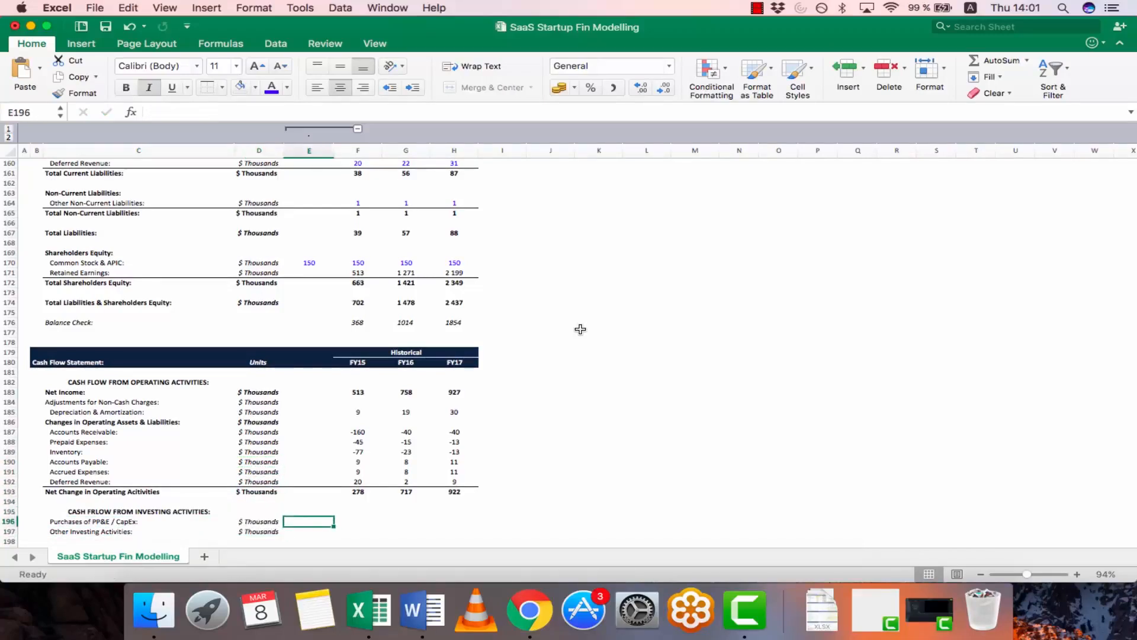
pyautogui.press('Right')
pyautogui.write('=')
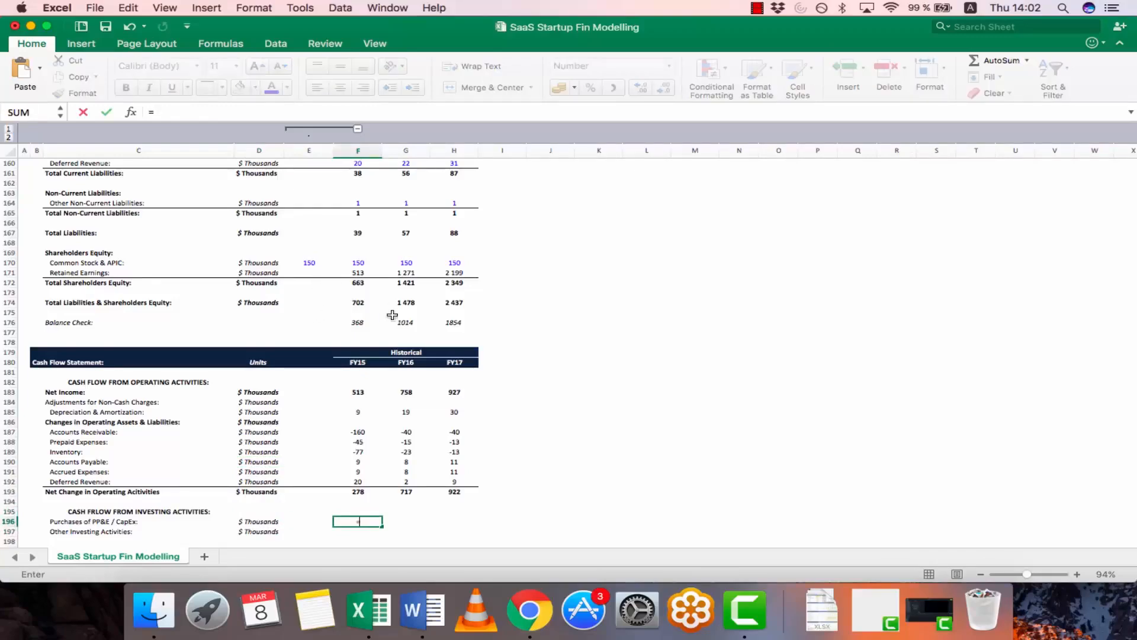
pyautogui.scroll(10, 396, 321)
pyautogui.scroll(15, 396, 321)
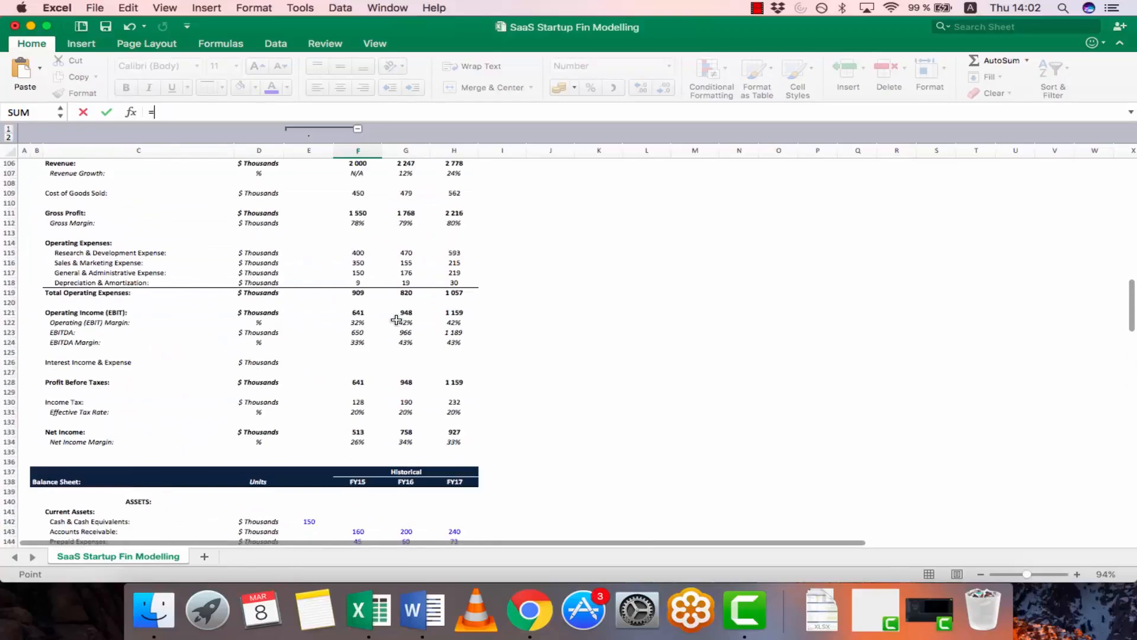
pyautogui.scroll(2, 396, 320)
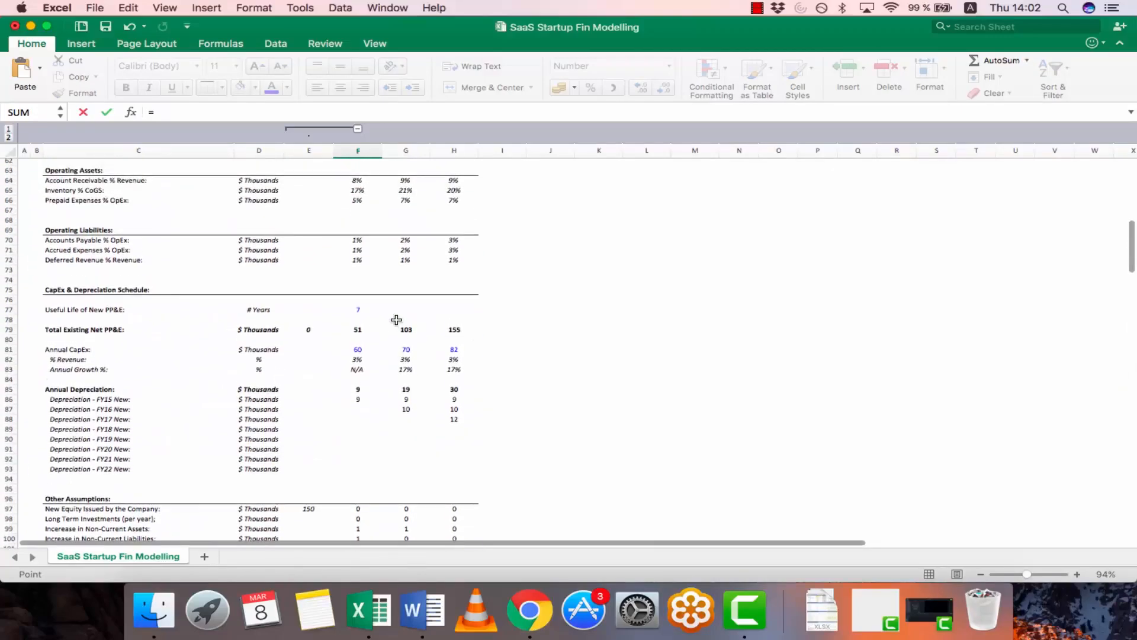
pyautogui.click(345, 347)
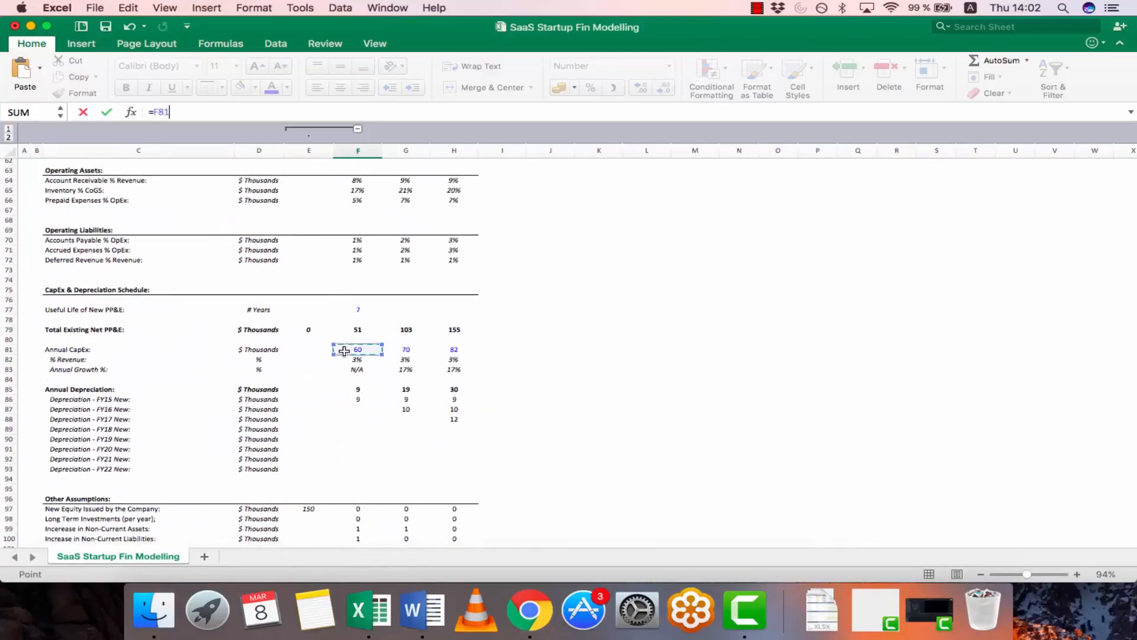
pyautogui.press('Return')
# Copy the CapEx link from F196 to FY16 and FY17, G196:H196, and check the copied references
pyautogui.press('Up')
pyautogui.press('super+c')
pyautogui.hotkey('shift', 'Right')
pyautogui.hotkey('shift', 'Right')
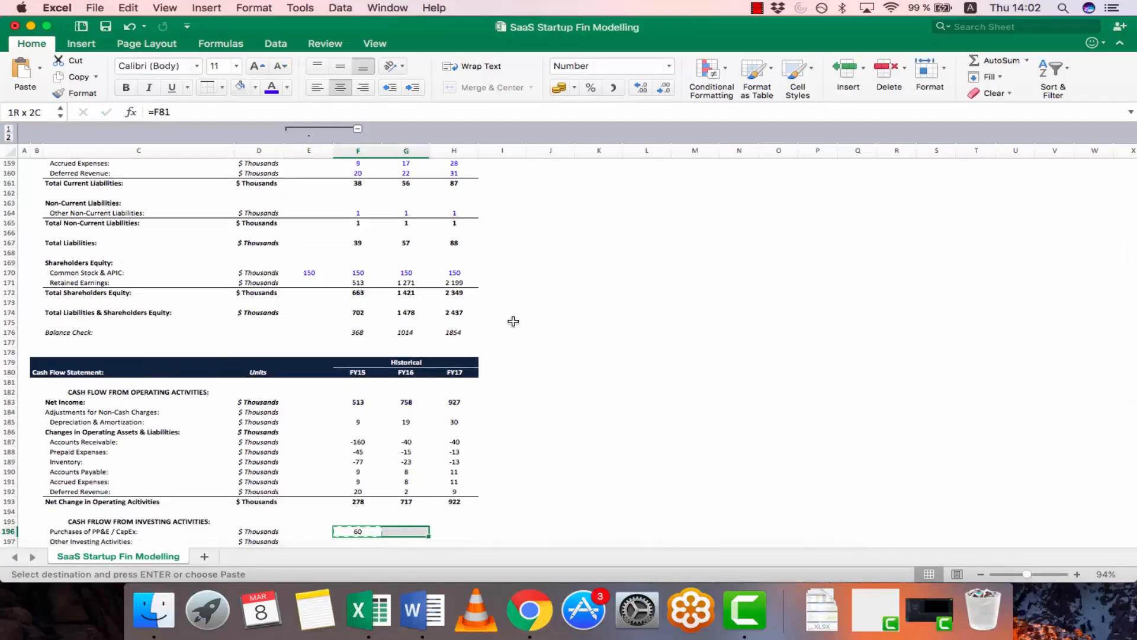
pyautogui.press('super+v')
pyautogui.press('Down')
pyautogui.press('Down')
pyautogui.press('Down')
pyautogui.press('Up')
pyautogui.press('Up')
pyautogui.press('Up')
pyautogui.press('Escape')
pyautogui.press('Right')
pyautogui.press('Right')
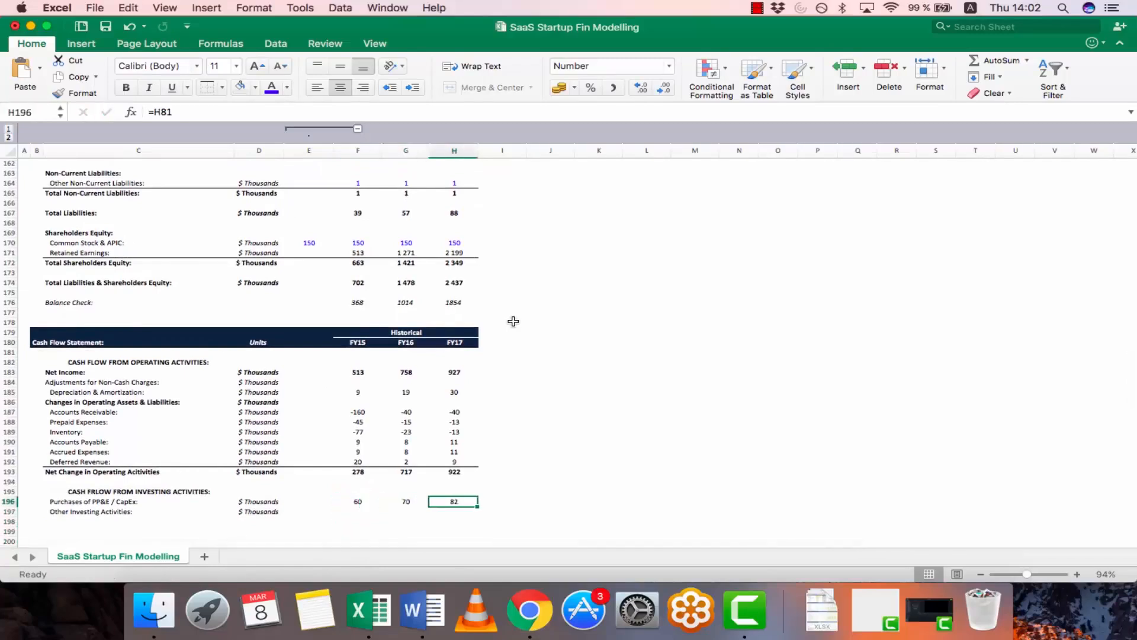
# Reverse the sign of FY15 CapEx by changing the F196 formula to =F81*-1
pyautogui.press('Left')
pyautogui.press('Left')
pyautogui.press('F2')
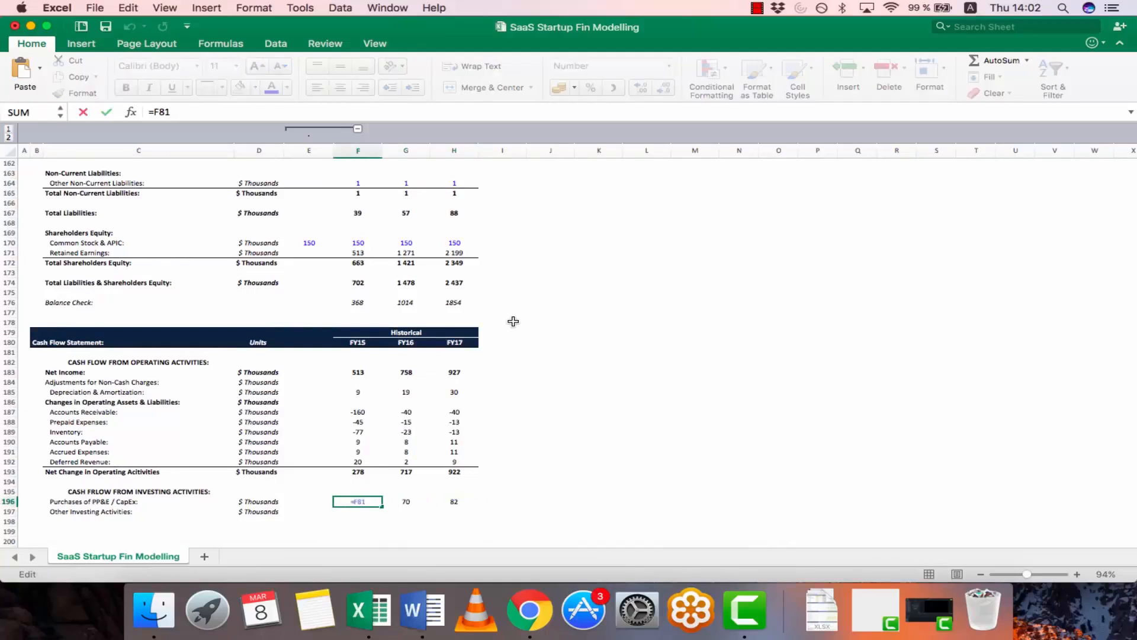
pyautogui.press('Escape')
pyautogui.press('F2')
pyautogui.press('Escape')
pyautogui.press('F2')
pyautogui.press('Escape')
pyautogui.press('F2')
pyautogui.press('Escape')
pyautogui.press('F2')
pyautogui.write('*-1')
pyautogui.press('Return')
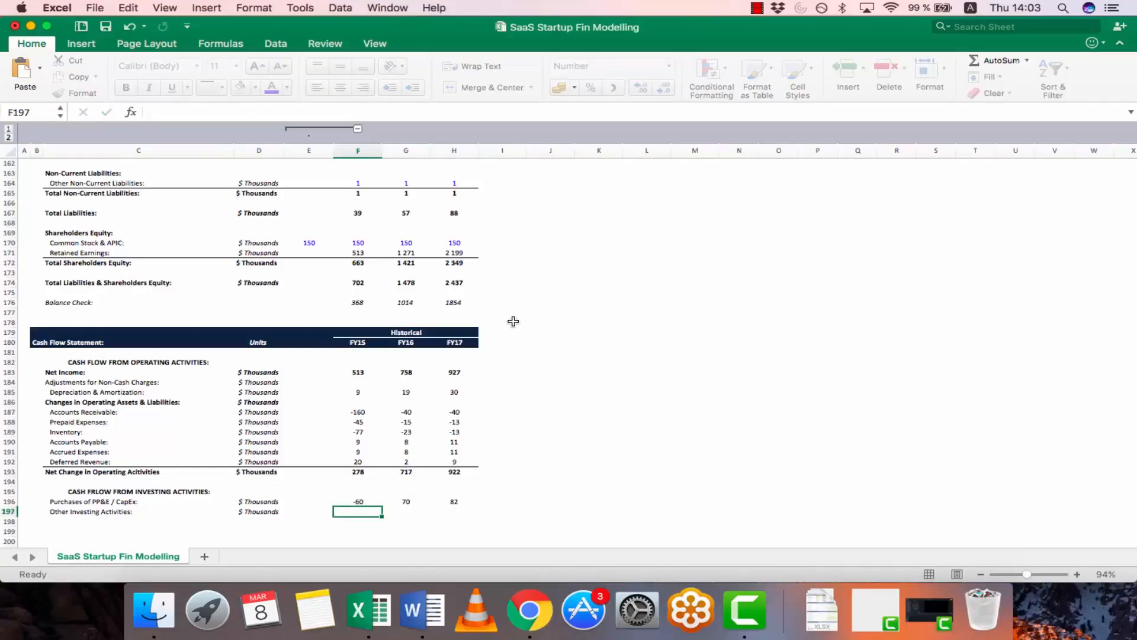
# Copy the sign-reversed CapEx formula from F196 to FY16 and FY17, G196:H196
pyautogui.press('Up')
pyautogui.press('super+c')
pyautogui.hotkey('shift', 'Right')
pyautogui.hotkey('shift', 'Right')
pyautogui.press('super+v')
pyautogui.press('Escape')
pyautogui.press('Down')
pyautogui.press('Up')
pyautogui.press('Down')
# Calculate FY15 Other Investing Activities in F197 from the change in Other Non-Current Assets as =(F151-E151)*-1
pyautogui.write('=')
pyautogui.scroll(5, 347, 271)
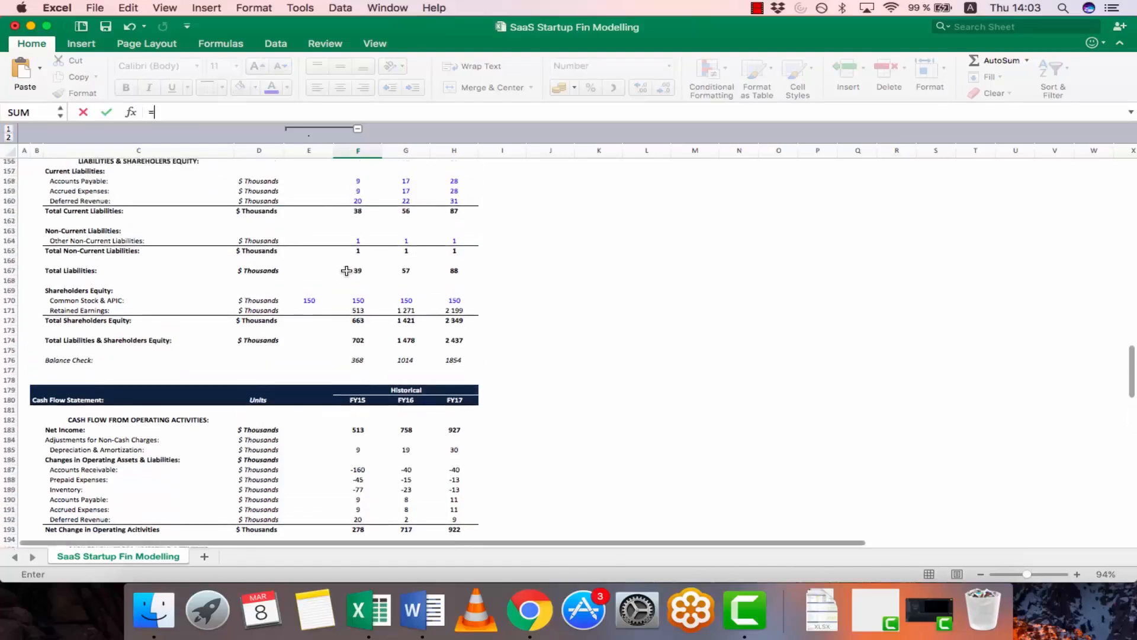
pyautogui.scroll(1, 346, 271)
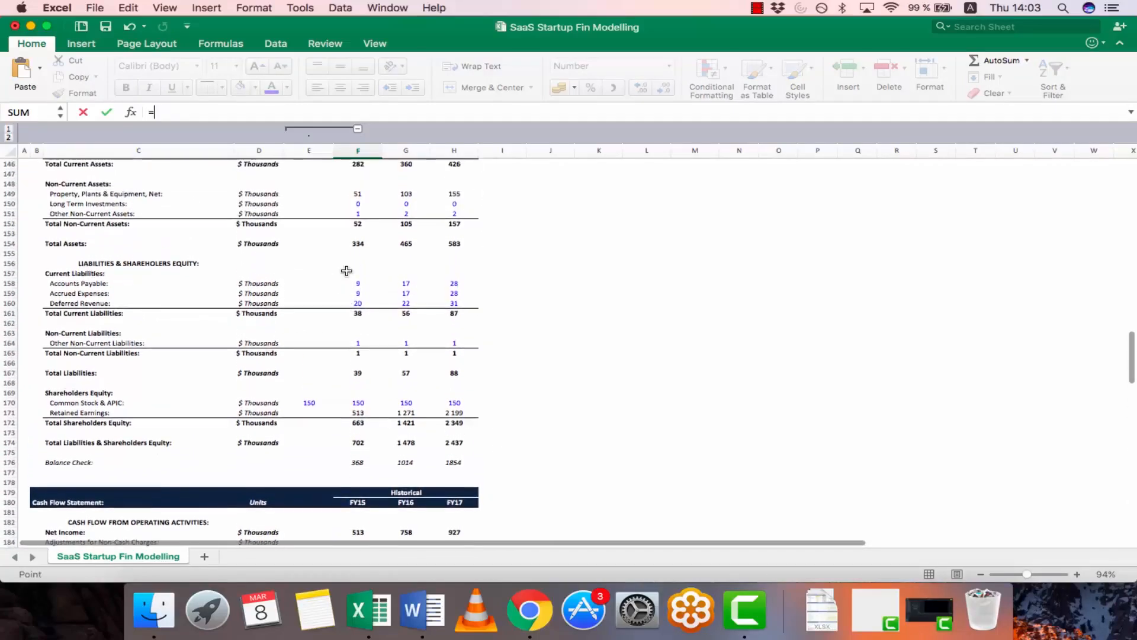
pyautogui.scroll(2, 346, 270)
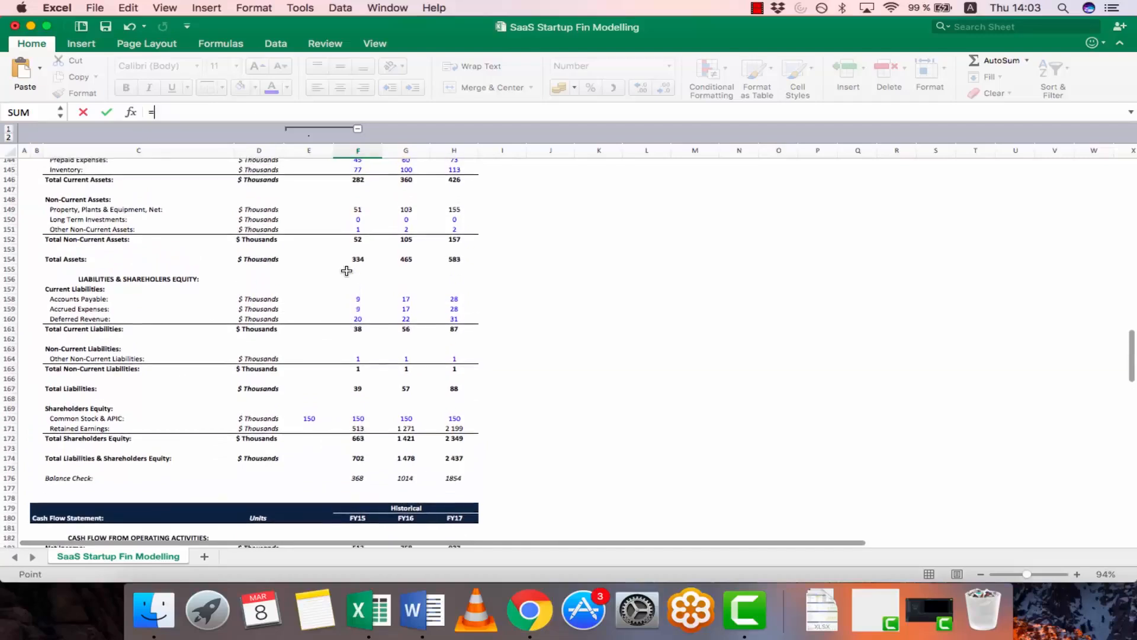
pyautogui.click(356, 230)
pyautogui.write('-')
pyautogui.hscroll(1, 356, 229)
pyautogui.click(302, 228)
pyautogui.write(')')
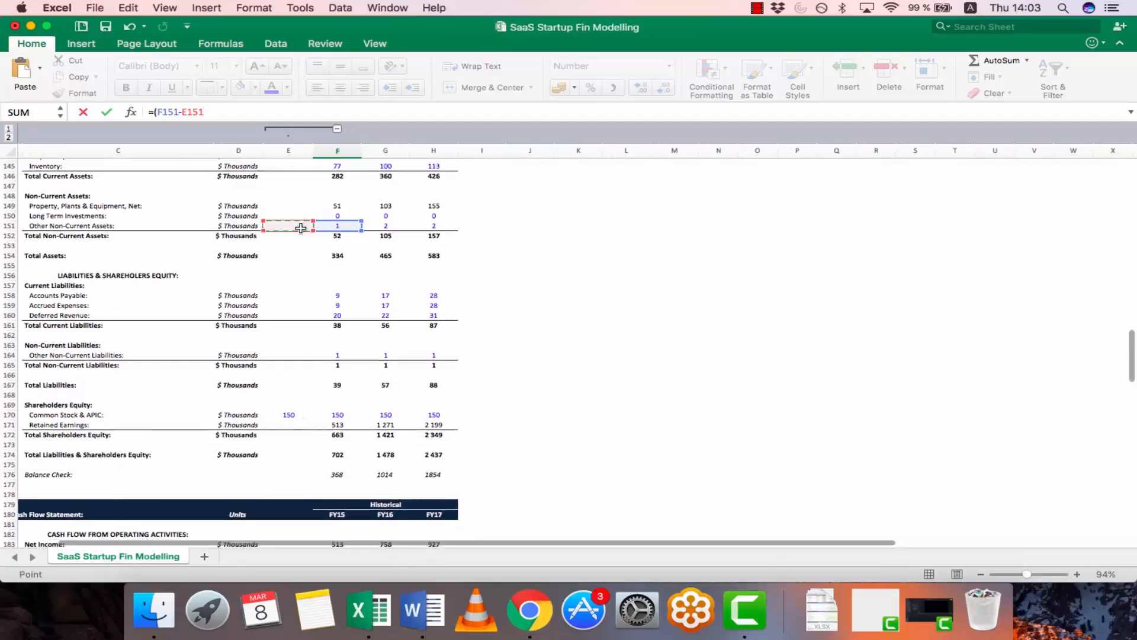
pyautogui.write('*-')
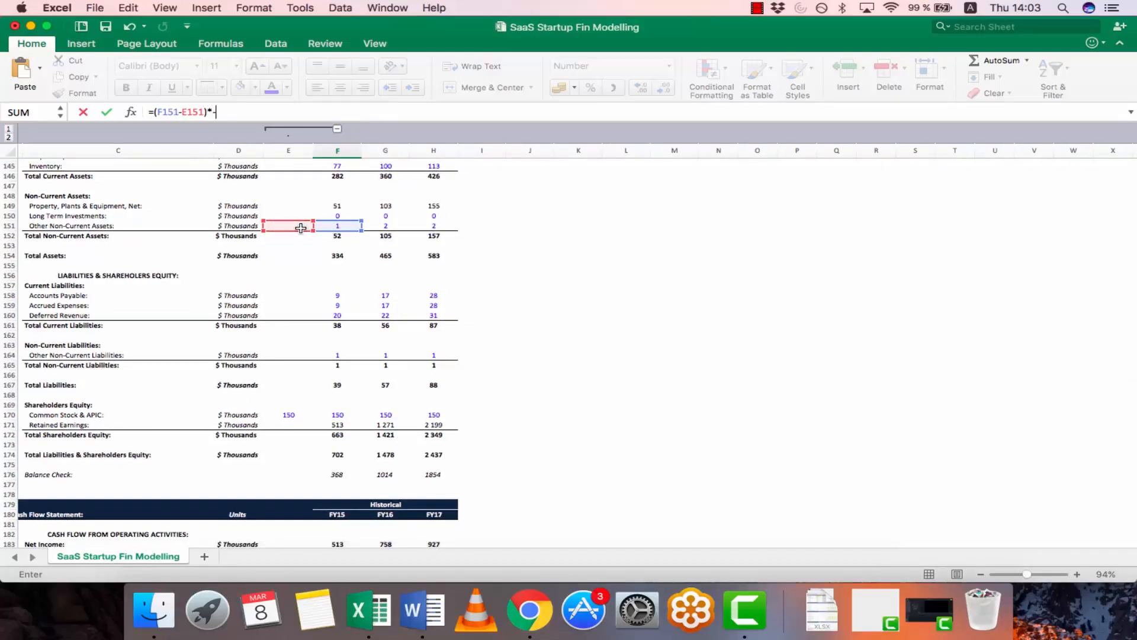
pyautogui.write('1')
pyautogui.press('Return')
# Copy the Other Investing Activities formula from F197 to FY16 and FY17, G197:H197, and check the references
pyautogui.press('Up')
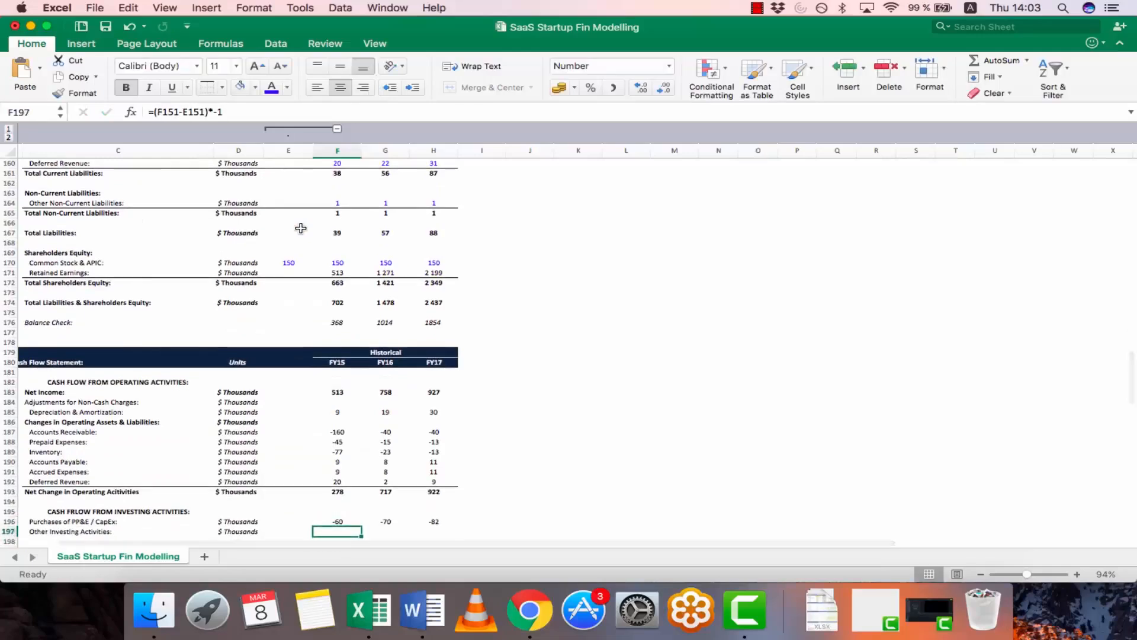
pyautogui.press('super+c')
pyautogui.hotkey('shift', 'Right')
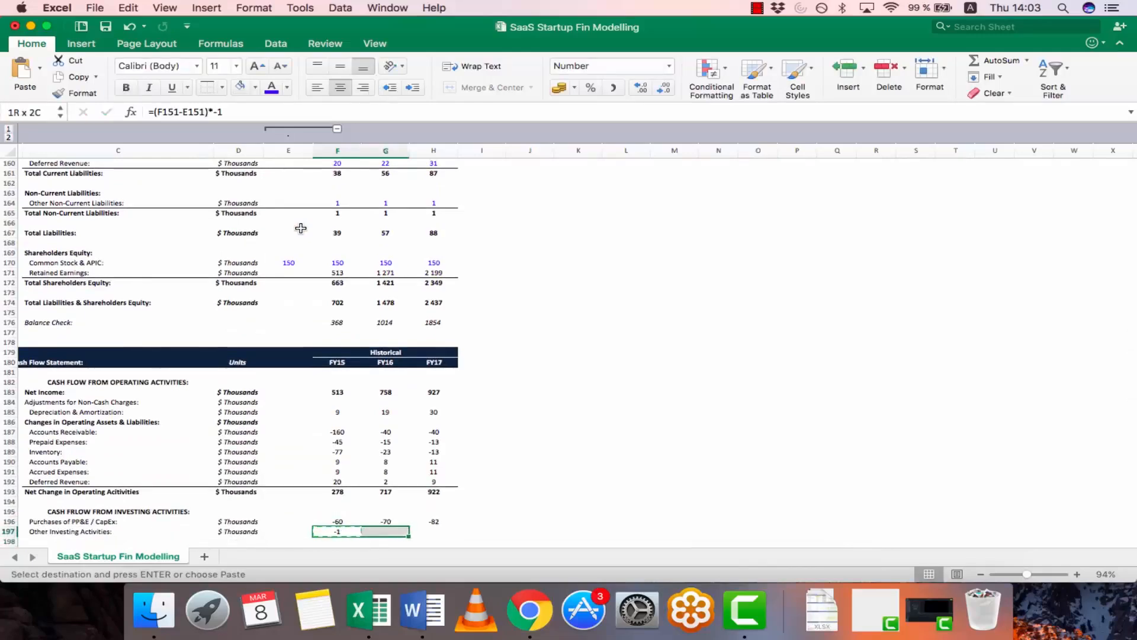
pyautogui.press('super+v')
pyautogui.press('Right')
pyautogui.press('super+v')
pyautogui.press('Escape')
pyautogui.press('Left')
pyautogui.press('Right')
pyautogui.press('F2')
pyautogui.press('Escape')
pyautogui.press('Left')
pyautogui.press('F2')
pyautogui.press('Escape')
# Enter the bold total label "Net Cash in Investing Activities:" in C198
pyautogui.press('Left')
pyautogui.press('Down')
pyautogui.press('Down')
pyautogui.press('Down')
pyautogui.press('Left')
pyautogui.press('Left')
pyautogui.press('Left')
pyautogui.press('Left')
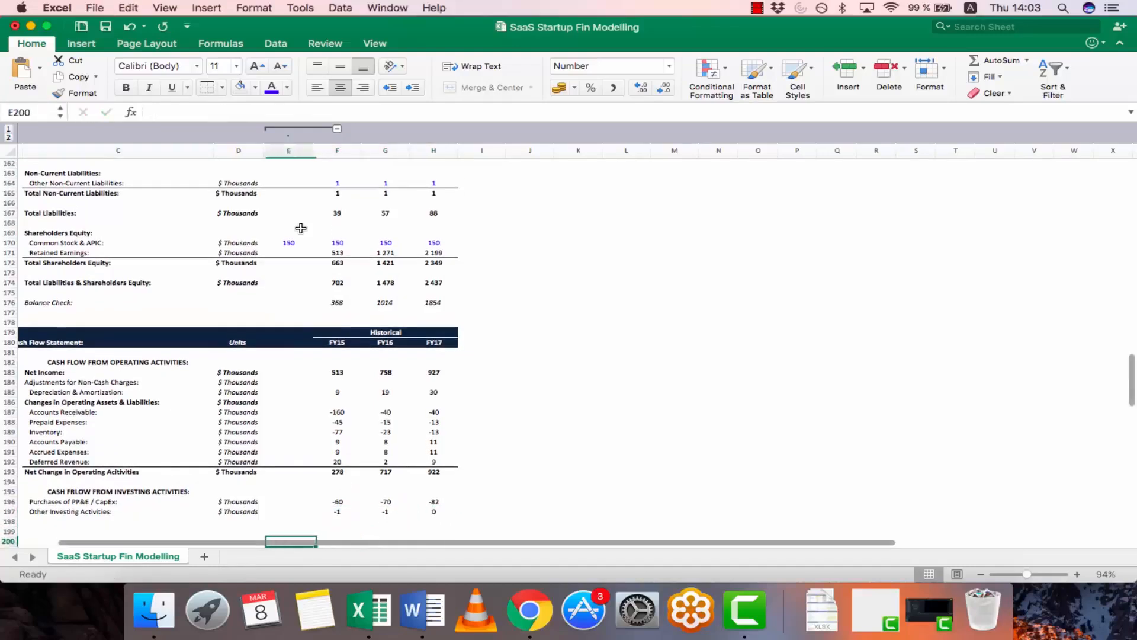
pyautogui.press('Left')
pyautogui.press('Up')
pyautogui.press('Up')
pyautogui.press('Up')
pyautogui.press('Right')
pyautogui.press('Right')
pyautogui.press('Down')
pyautogui.press('super+b')
pyautogui.write('Net Ca')
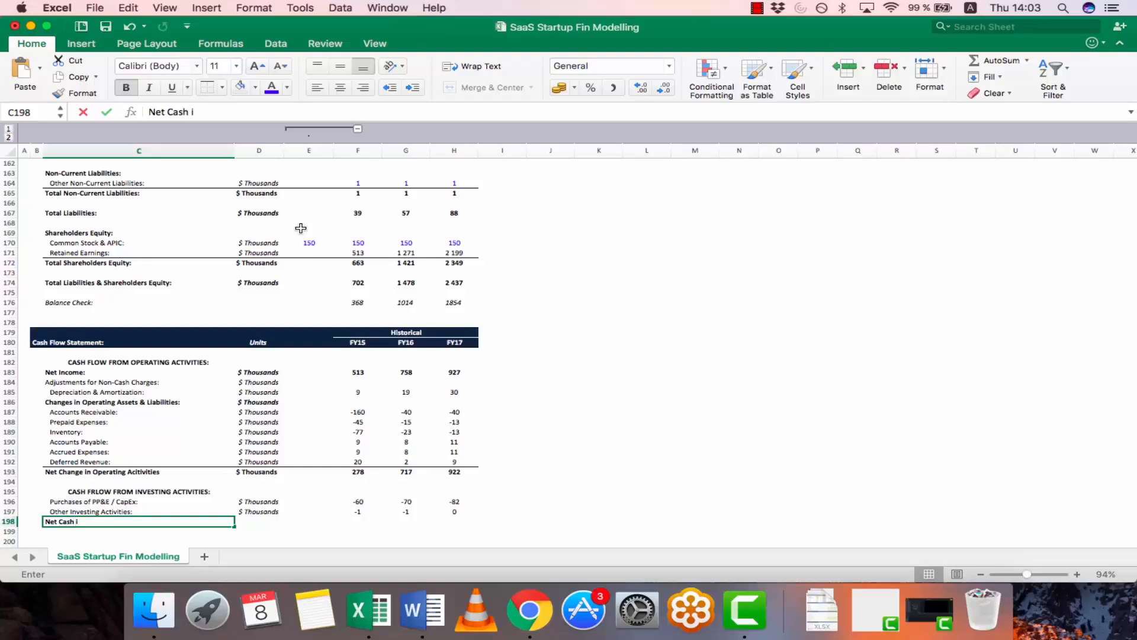
pyautogui.write('sh in Investin')
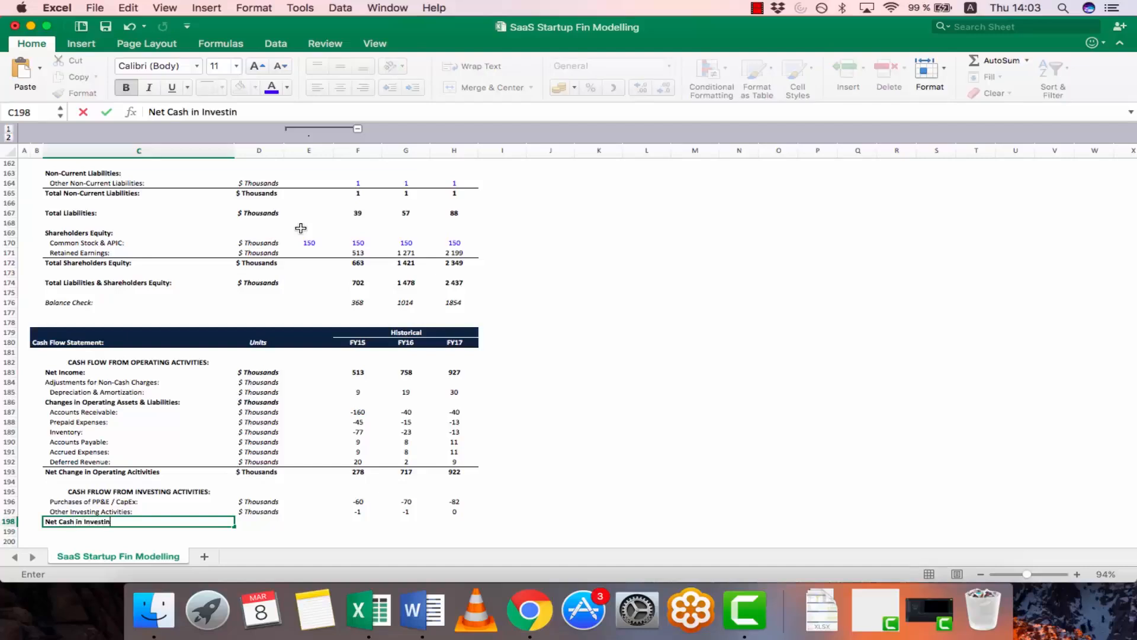
pyautogui.write('g Activities:')
pyautogui.press('Return')
# Copy the "$ Thousands" unit from D197 to the investing total row in D198
pyautogui.press('Up')
pyautogui.press('Right')
pyautogui.press('Up')
pyautogui.press('super+c')
pyautogui.press('Down')
pyautogui.press('super+v')
# Apply the formatting of the Net Change in Operating Activities row, C193:H193, to the investing total row C198:H198
pyautogui.press('Up')
pyautogui.press('Up')
pyautogui.press('Up')
pyautogui.press('Up')
pyautogui.press('Up')
pyautogui.press('Left')
pyautogui.press('Left')
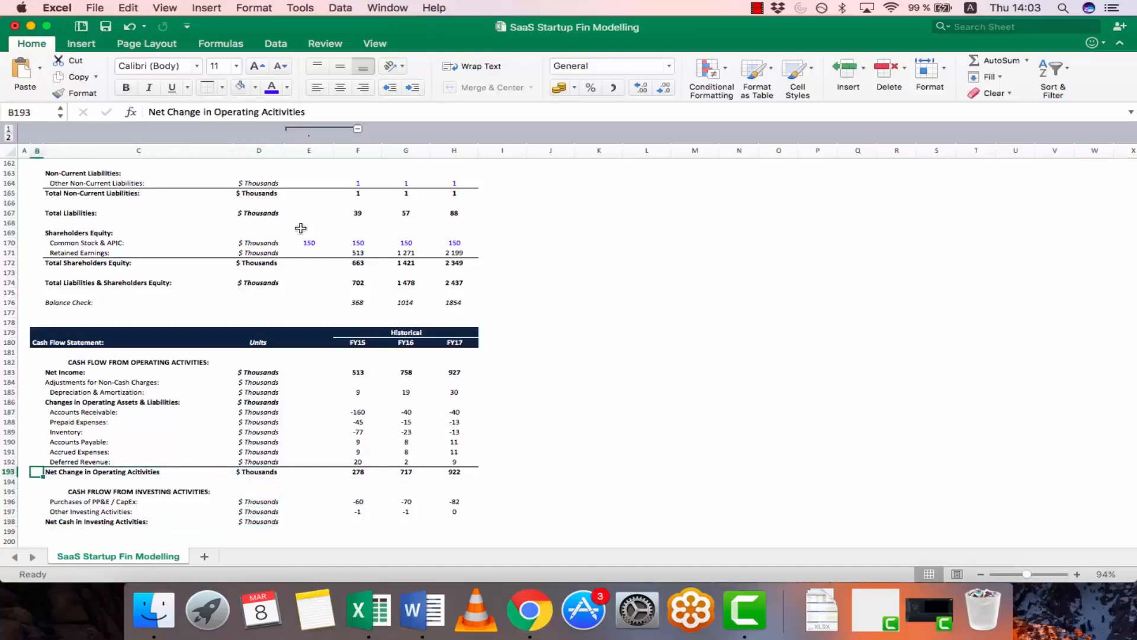
pyautogui.press('Right')
pyautogui.hotkey('shift', 'Right')
pyautogui.hotkey('shift', 'Right')
pyautogui.hotkey('shift', 'Right')
pyautogui.hotkey('shift', 'Right')
pyautogui.hotkey('shift', 'Right')
pyautogui.press('super+c')
pyautogui.press('Down')
pyautogui.press('Down')
pyautogui.press('Down')
pyautogui.press('Down')
pyautogui.press('Down')
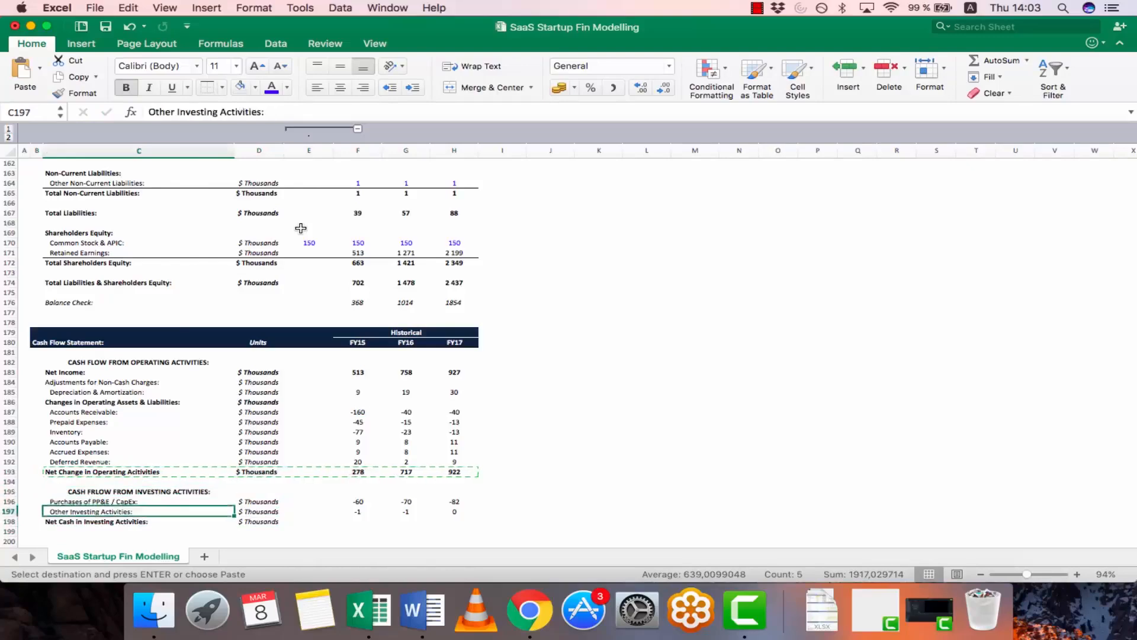
pyautogui.hotkey('shift', 'Right')
pyautogui.hotkey('shift', 'Right')
pyautogui.hotkey('shift', 'Right')
pyautogui.hotkey('shift', 'Right')
pyautogui.hotkey('shift', 'Right')
pyautogui.press('ctrl+super+v')
pyautogui.press('super+t')
pyautogui.press('Return')
pyautogui.press('Escape')
# Calculate the FY15 Net Cash in Investing Activities in F198 as =SUM(F196:F197)
pyautogui.press('Right')
pyautogui.press('Right')
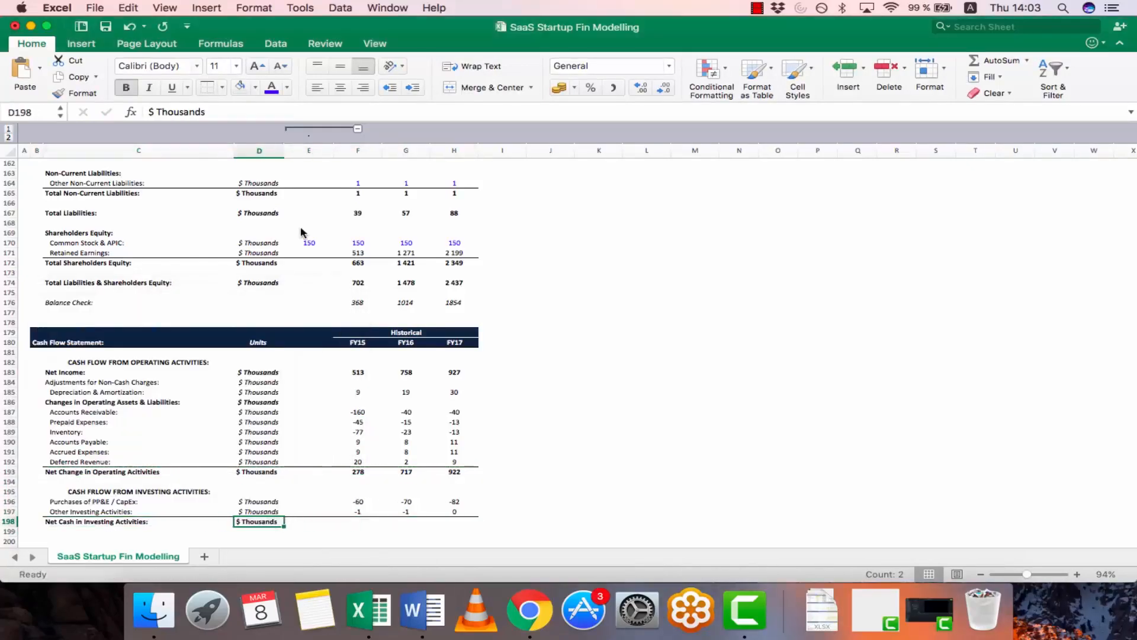
pyautogui.press('Right')
pyautogui.write('=SUM(')
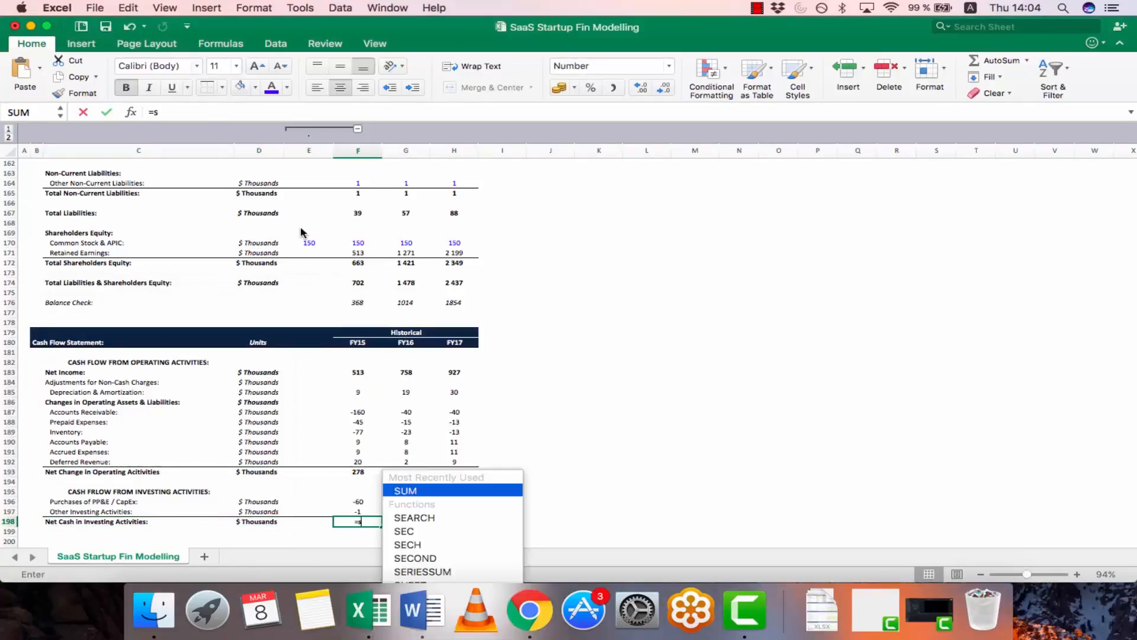
pyautogui.press('Up')
pyautogui.hotkey('shift', 'Up')
pyautogui.press('Return')
# Copy the investing total formula from F198 to FY16 and FY17, G198:H198
pyautogui.press('Right')
pyautogui.press('Left')
pyautogui.press('super+c')
pyautogui.hotkey('shift', 'Right')
pyautogui.hotkey('shift', 'Right')
pyautogui.press('super+v')
pyautogui.press('Escape')
# Enter the section heading "CASH FLOW FROM FINANCING ACITIVITIES:" in C200
pyautogui.press('Down')
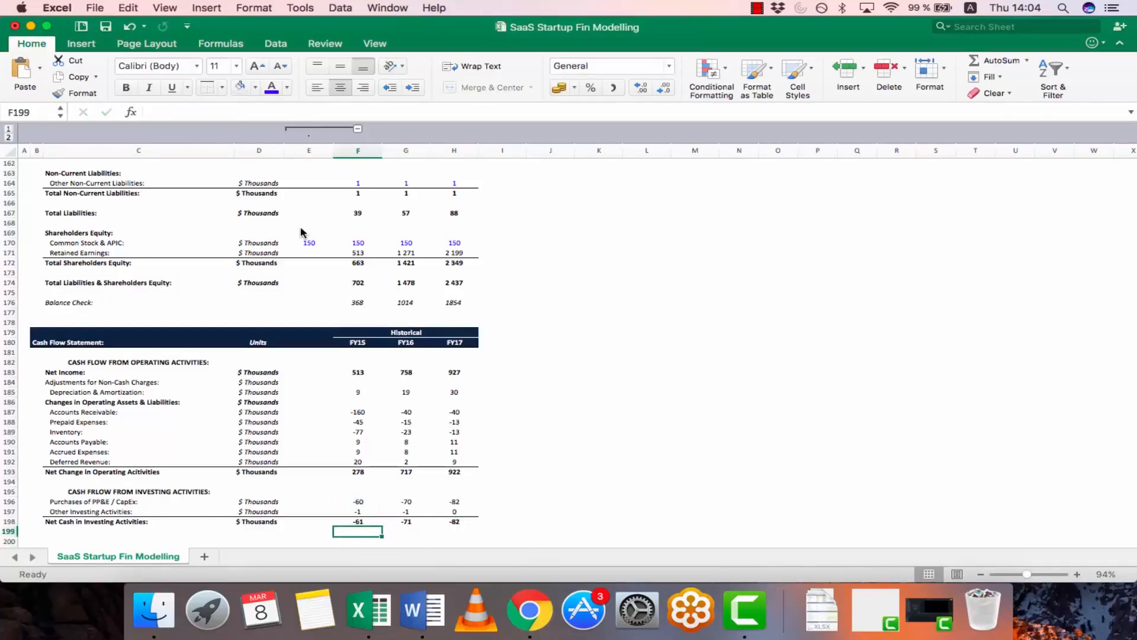
pyautogui.press('Left')
pyautogui.press('Left')
pyautogui.press('Left')
pyautogui.press('Down')
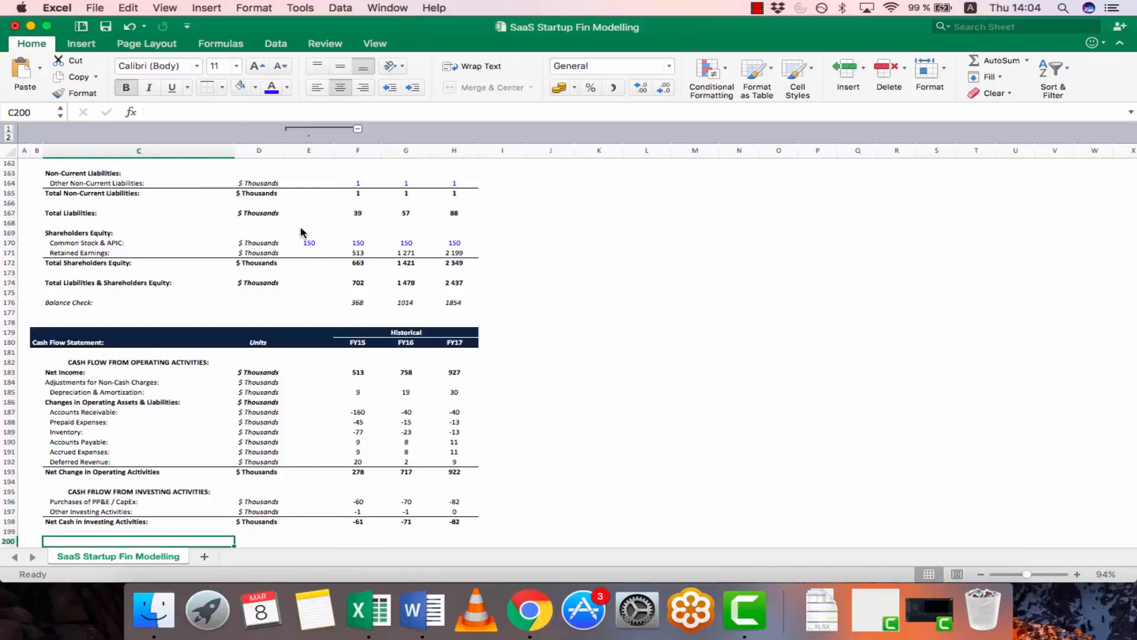
pyautogui.write('CASH FLOW FROM')
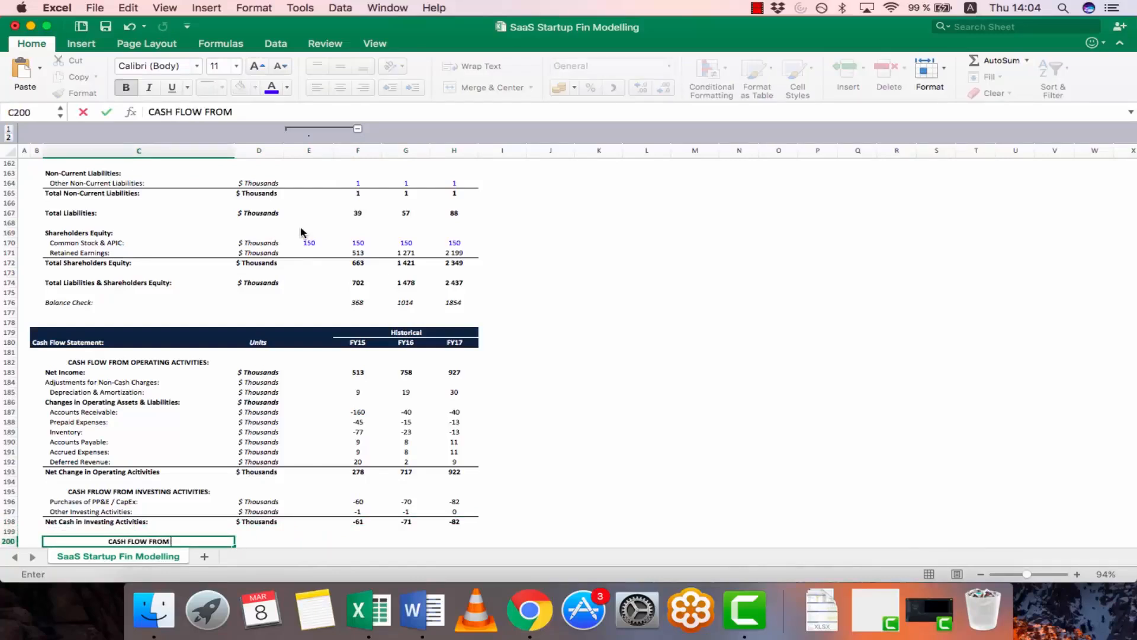
pyautogui.write(' FINANCING')
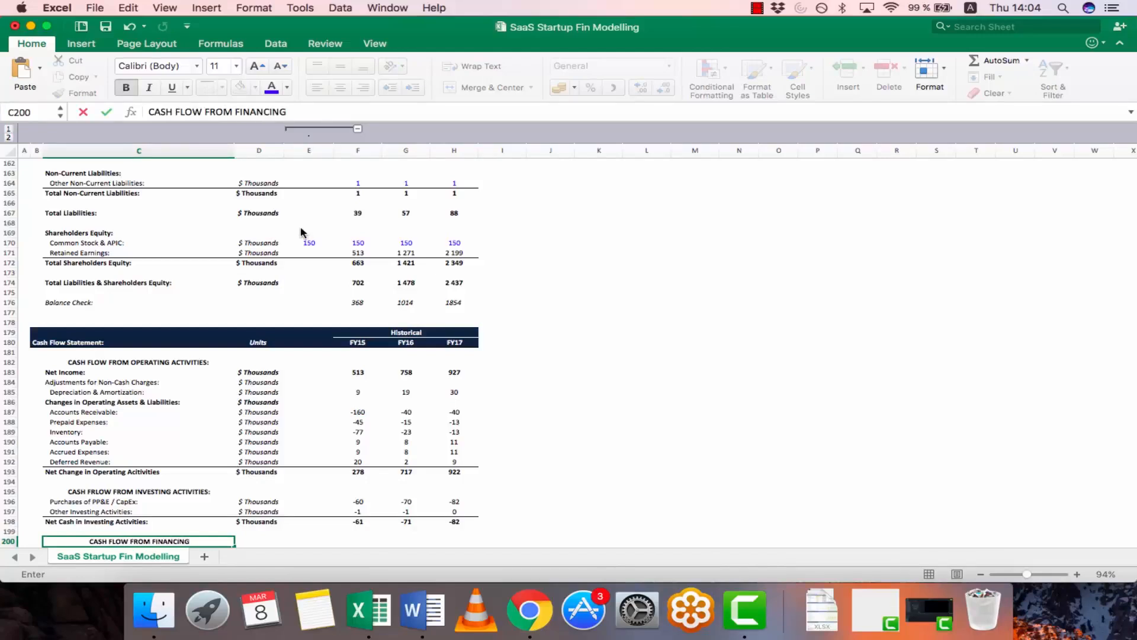
pyautogui.write(' ACITIVITIES')
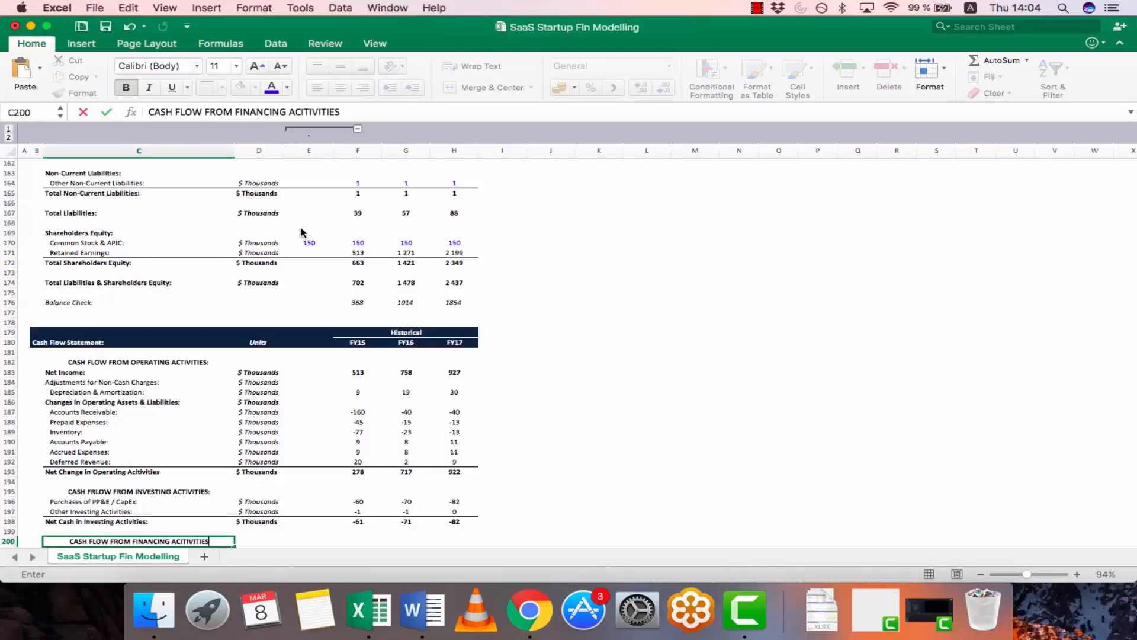
pyautogui.press('Return')
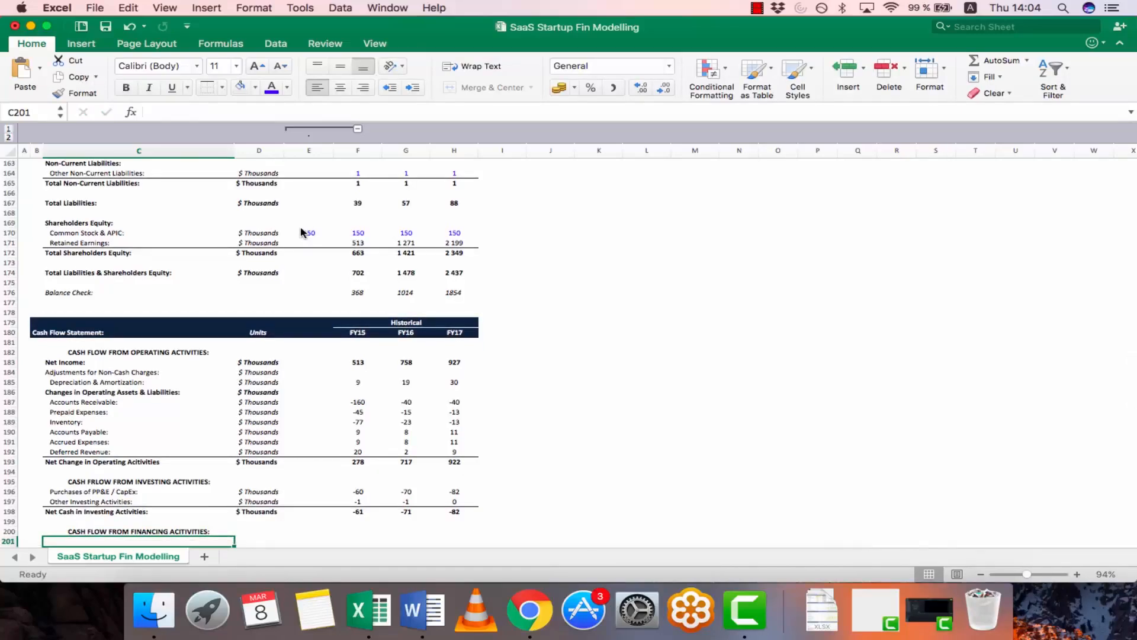
# Enter the line labels "New Equity Issued by the Company:" in C201 and "Other Financing Activities:" in C202
pyautogui.write('N')
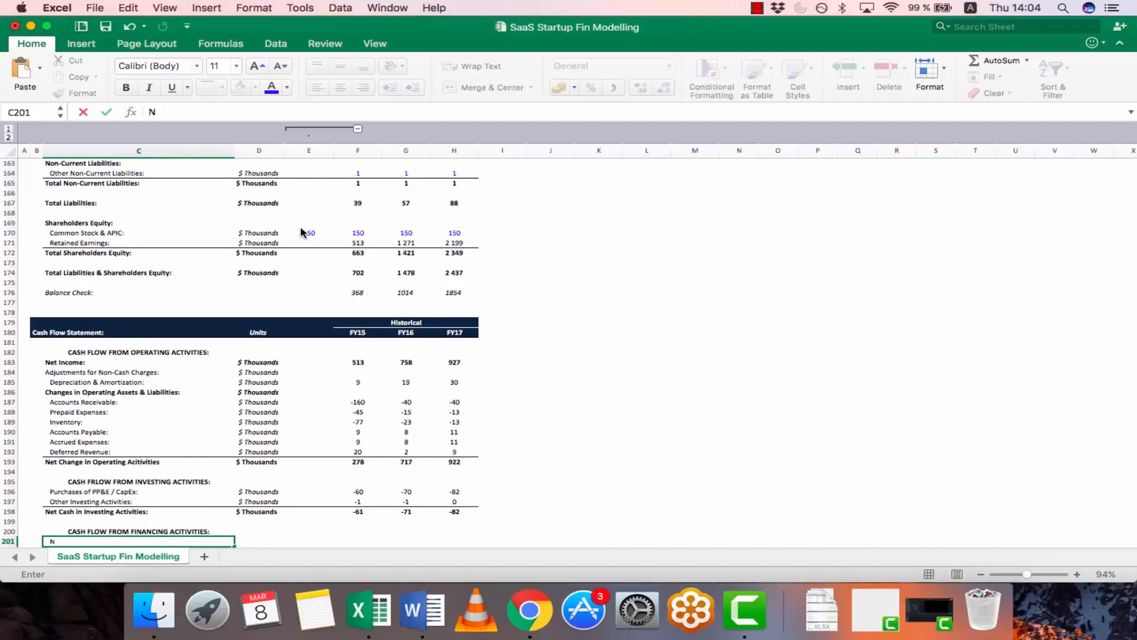
pyautogui.write('ew Equity Issued by thte Company:')
pyautogui.press('Return')
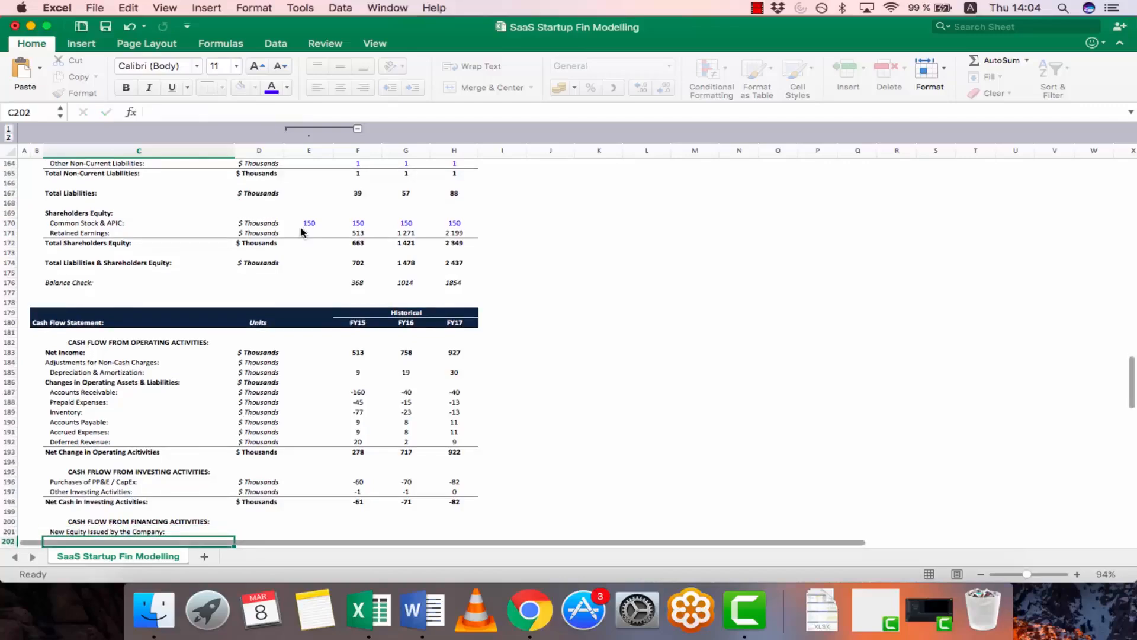
pyautogui.write('Other')
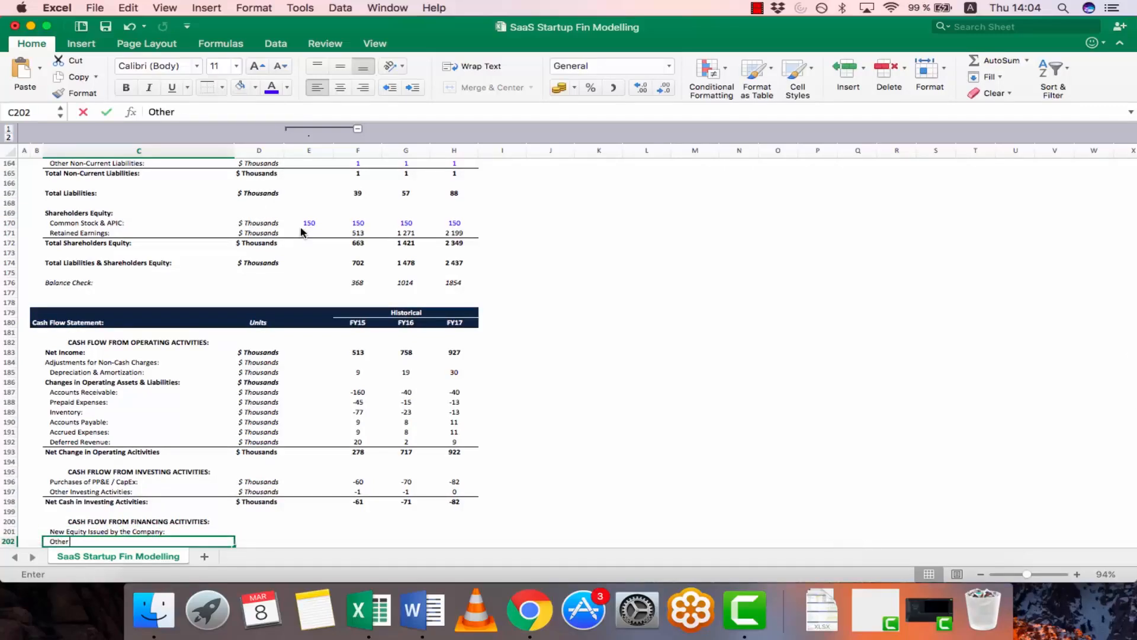
pyautogui.write(' Financing Activiti')
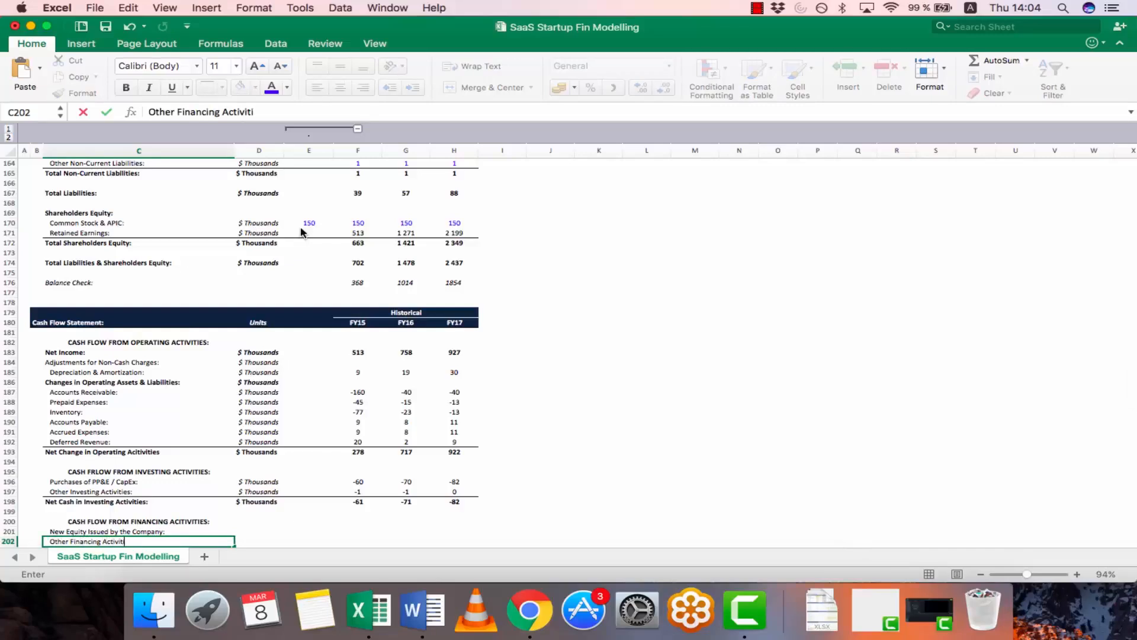
pyautogui.write(':')
pyautogui.press('Return')
# Copy the "$ Thousands" units from D196:D197 to the two financing rows, D201:D202
pyautogui.press('Right')
pyautogui.press('Up')
pyautogui.press('Up')
pyautogui.press('Up')
pyautogui.press('Up')
pyautogui.press('Up')
pyautogui.press('Up')
pyautogui.press('Up')
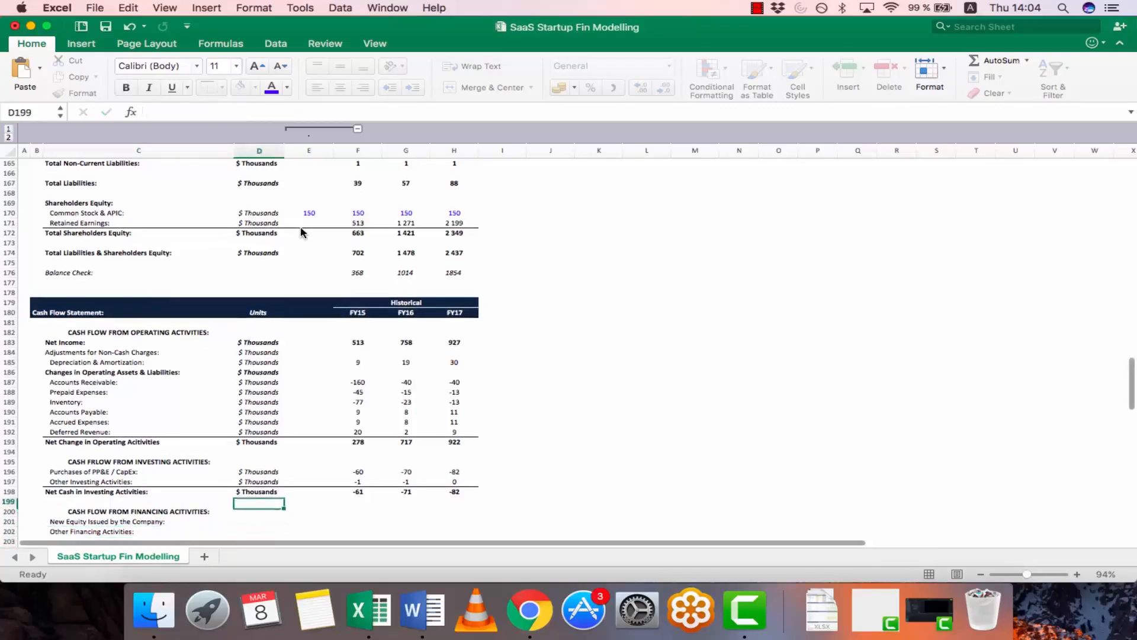
pyautogui.hotkey('shift', 'Down')
pyautogui.press('super+c')
pyautogui.press('Down')
pyautogui.press('Down')
pyautogui.press('Down')
pyautogui.press('Down')
pyautogui.press('Down')
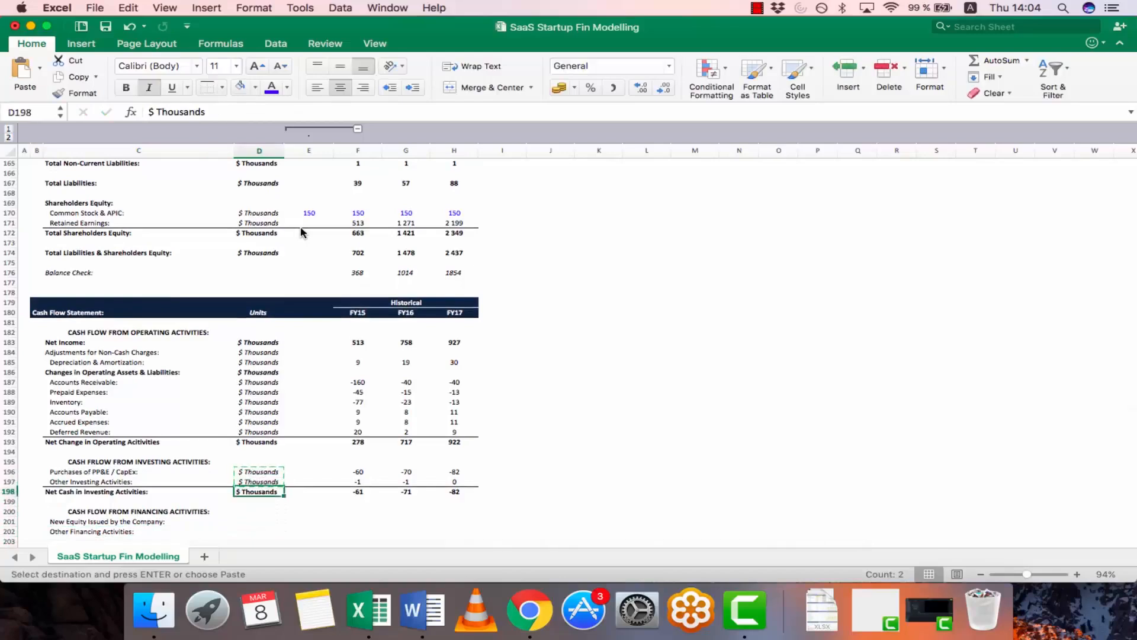
pyautogui.press('super+v')
pyautogui.press('Escape')
# Enter the FY15 new equity formula =F170-E170 in F201, taking the change in Common Stock & APIC
pyautogui.press('Right')
pyautogui.press('Up')
pyautogui.press('Right')
pyautogui.press('Right')
pyautogui.press('Down')
pyautogui.press('Left')
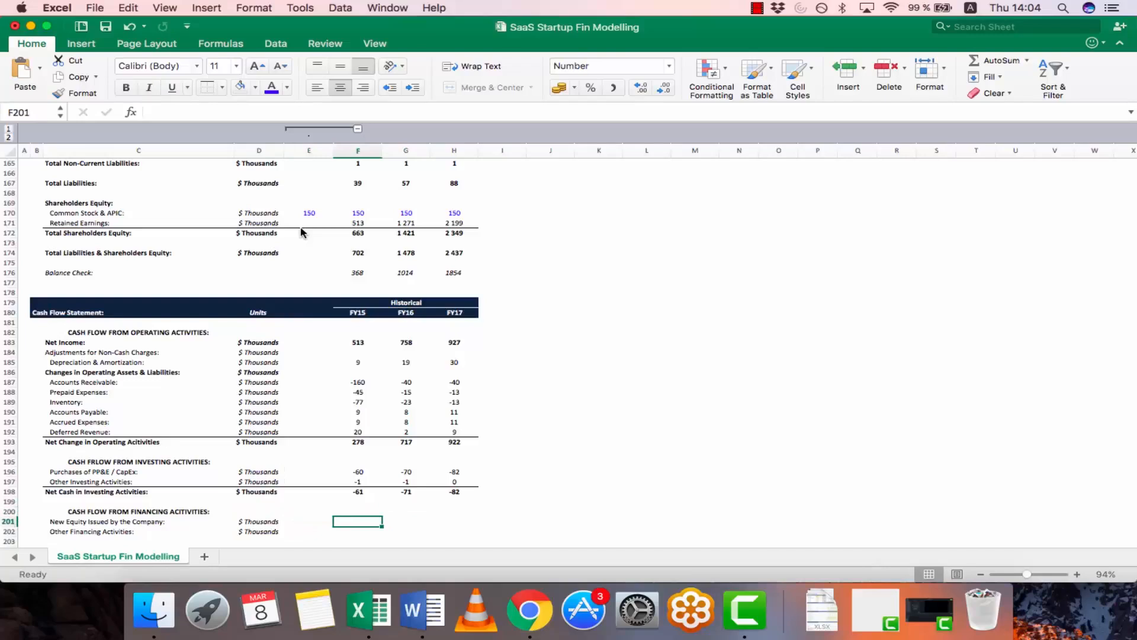
pyautogui.write('=')
pyautogui.press('Up')
pyautogui.press('Up')
pyautogui.press('Up')
pyautogui.press('Up')
pyautogui.press('Up')
pyautogui.press('Up')
pyautogui.press('Up')
pyautogui.press('Up')
pyautogui.press('Up')
pyautogui.press('Up')
pyautogui.press('Up')
pyautogui.press('Up')
pyautogui.press('Up')
pyautogui.press('Up')
pyautogui.press('Up')
pyautogui.press('Up')
pyautogui.press('Up')
pyautogui.press('Up')
pyautogui.press('Up')
pyautogui.press('Up')
pyautogui.press('Up')
pyautogui.press('Up')
pyautogui.press('Up')
pyautogui.press('Up')
pyautogui.press('Up')
pyautogui.press('Up')
pyautogui.press('Up')
pyautogui.press('Up')
pyautogui.press('Down')
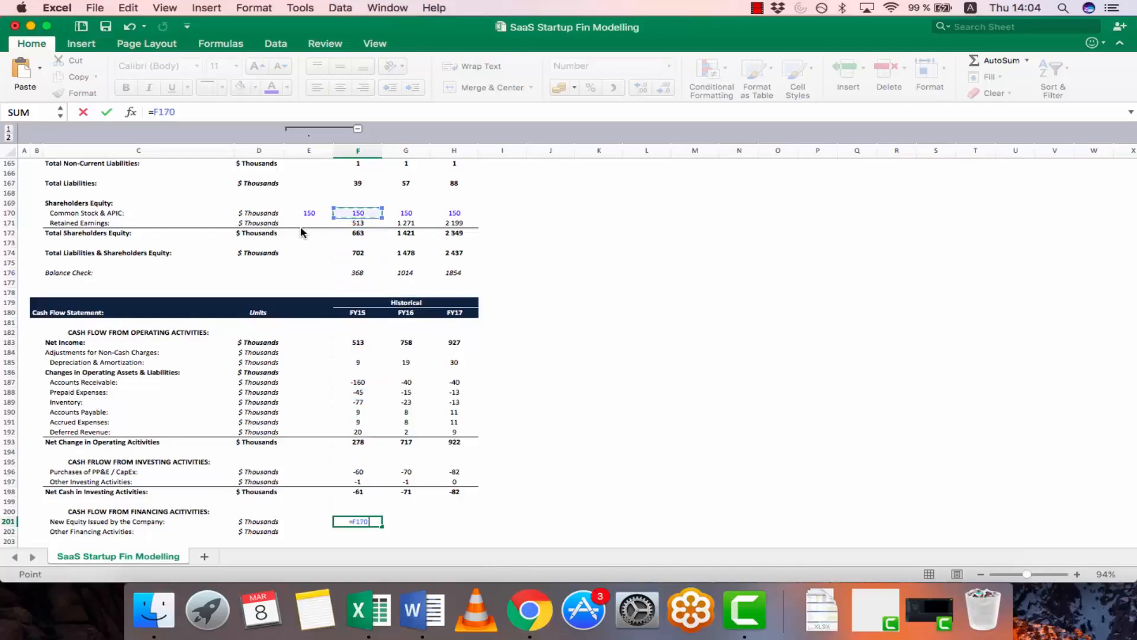
pyautogui.write('-')
pyautogui.press('Up')
pyautogui.press('Up')
pyautogui.press('Up')
pyautogui.press('Up')
pyautogui.press('Up')
pyautogui.press('Up')
pyautogui.press('Up')
pyautogui.press('Up')
pyautogui.press('Up')
pyautogui.press('Up')
pyautogui.press('Up')
pyautogui.press('Up')
pyautogui.press('Up')
pyautogui.press('Up')
pyautogui.press('Up')
pyautogui.press('Up')
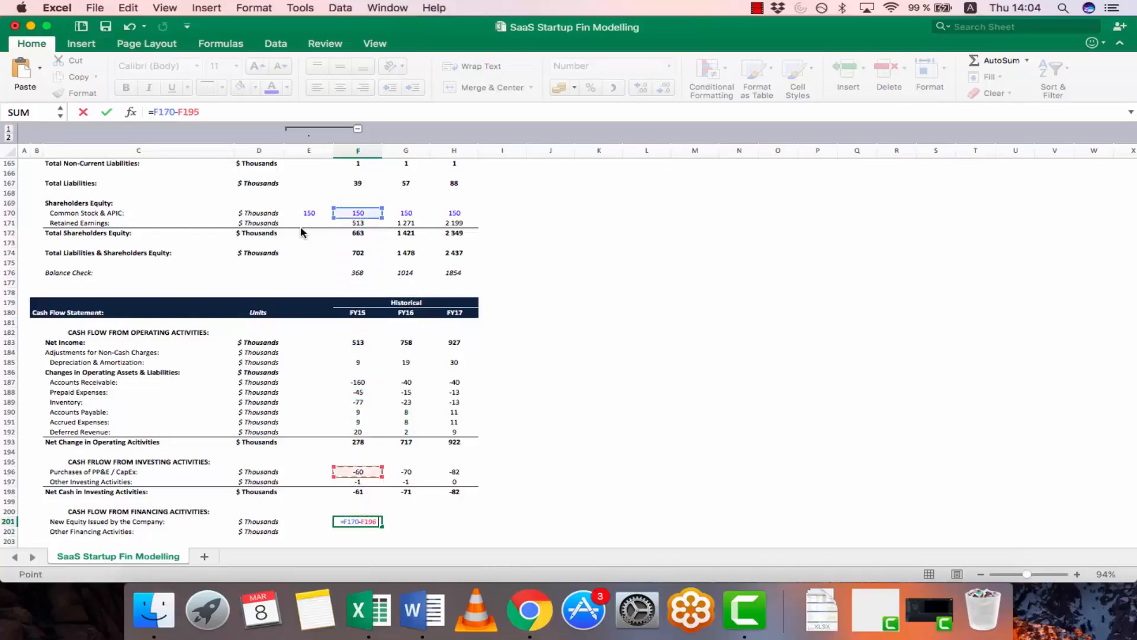
pyautogui.press('Up')
pyautogui.press('Up')
pyautogui.press('Up')
pyautogui.press('Up')
pyautogui.press('Up')
pyautogui.press('Up')
pyautogui.press('Up')
pyautogui.press('Up')
pyautogui.press('Up')
pyautogui.press('Up')
pyautogui.press('Up')
pyautogui.press('Up')
pyautogui.press('Up')
pyautogui.press('Up')
pyautogui.press('Up')
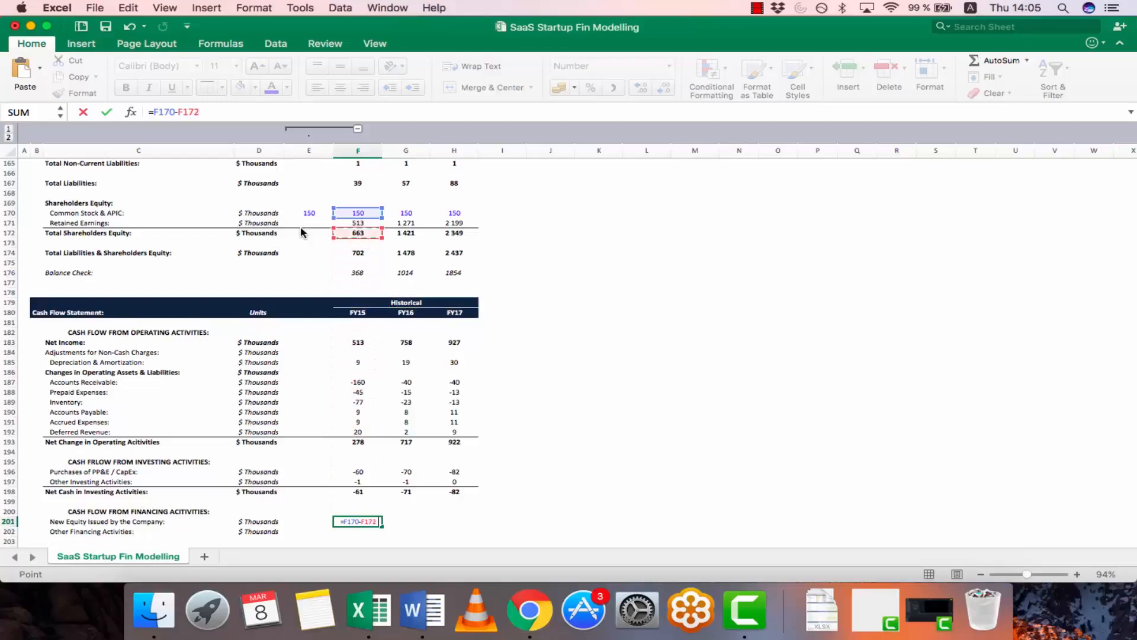
pyautogui.press('Left')
pyautogui.press('Return')
# Copy the new equity formula from F201 to FY16 and FY17, G201:H201
pyautogui.press('Up')
pyautogui.press('super+c')
pyautogui.hotkey('shift', 'Right')
pyautogui.hotkey('shift', 'Right')
pyautogui.press('super+v')
pyautogui.press('Escape')
# Check the cell references of the new equity formulas in F201:H201
pyautogui.press('F2')
pyautogui.press('Escape')
pyautogui.press('Right')
pyautogui.press('F2')
pyautogui.press('Escape')
pyautogui.press('Right')
pyautogui.press('F2')
pyautogui.press('Escape')
# Enter the FY15 other financing activities formula =F164-E164 in F202, taking the change in Other Non-Current Liabilities
pyautogui.press('Down')
pyautogui.press('Left')
pyautogui.press('Left')
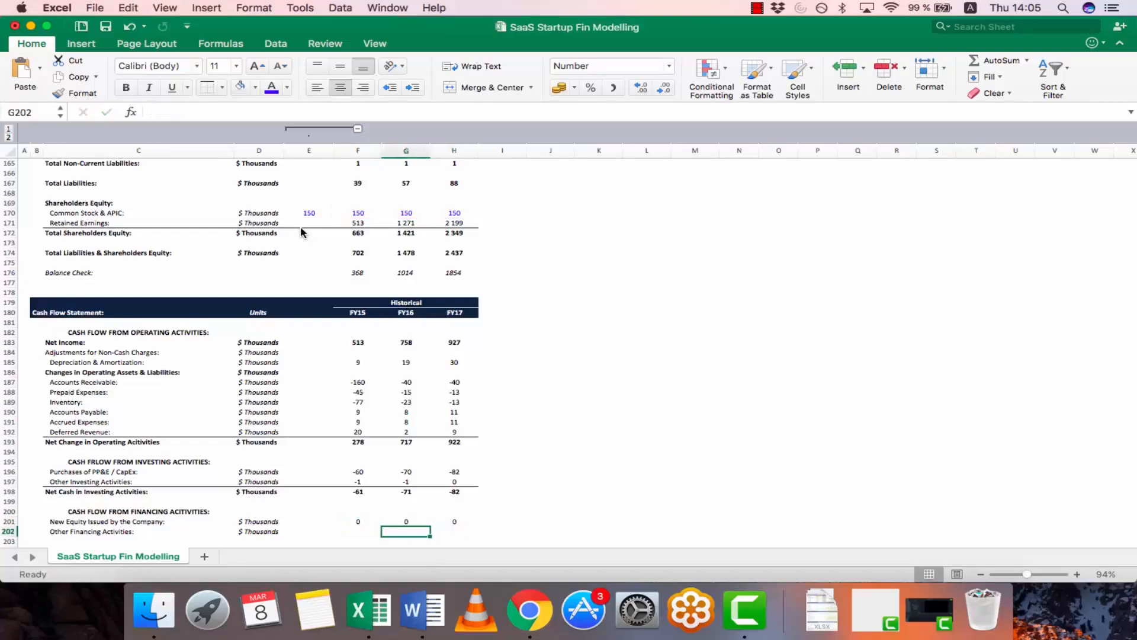
pyautogui.write('=')
pyautogui.press('Up')
pyautogui.press('Up')
pyautogui.press('Up')
pyautogui.press('Up')
pyautogui.press('Up')
pyautogui.press('Up')
pyautogui.press('Up')
pyautogui.press('Up')
pyautogui.press('Up')
pyautogui.press('Up')
pyautogui.press('Up')
pyautogui.press('Up')
pyautogui.press('Up')
pyautogui.press('Up')
pyautogui.press('Up')
pyautogui.press('Up')
pyautogui.press('Up')
pyautogui.press('Up')
pyautogui.press('Up')
pyautogui.press('Up')
pyautogui.press('Up')
pyautogui.press('Up')
pyautogui.press('Up')
pyautogui.press('Up')
pyautogui.press('Up')
pyautogui.press('Up')
pyautogui.press('Up')
pyautogui.press('Up')
pyautogui.press('Up')
pyautogui.press('Up')
pyautogui.press('Up')
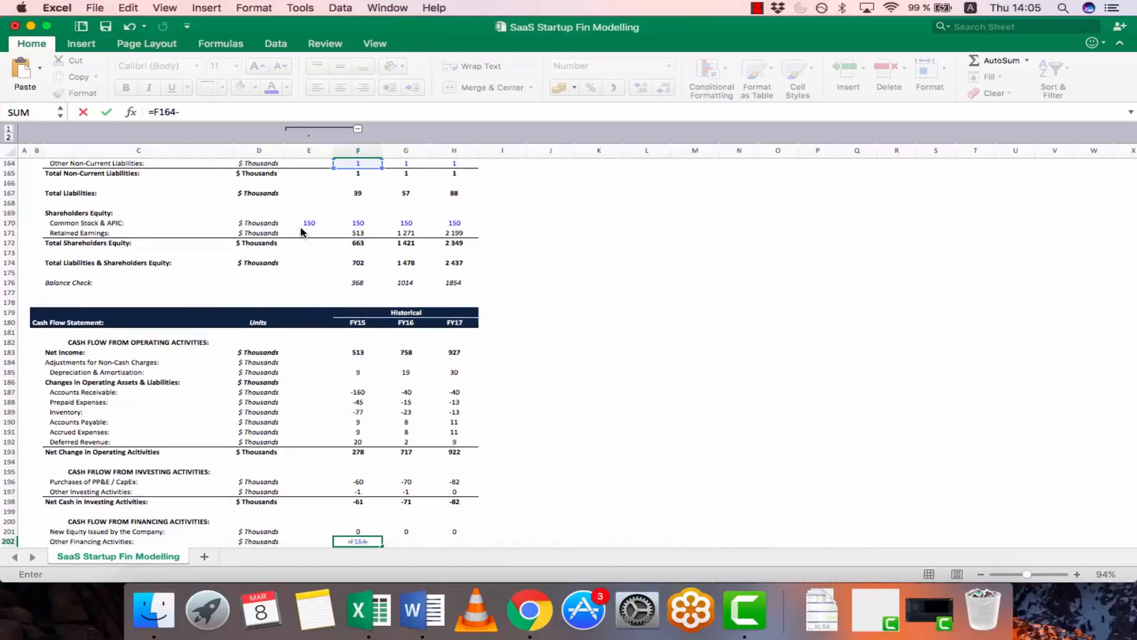
pyautogui.write('-')
pyautogui.click(313, 162)
pyautogui.press('Return')
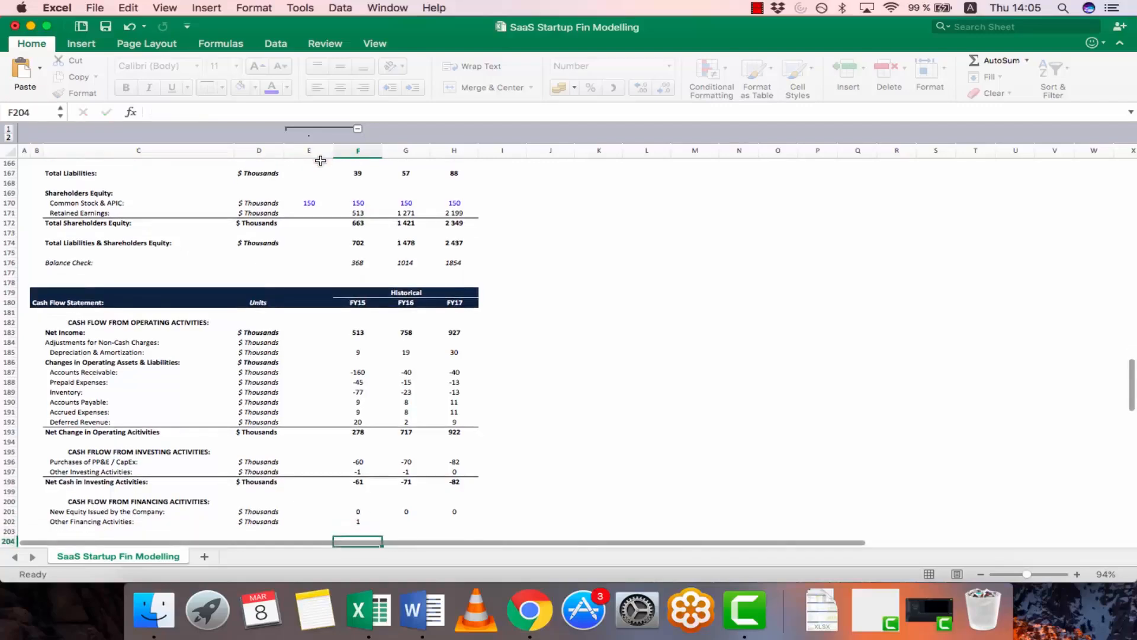
# Copy the other financing activities formula from F202 to FY16 and FY17, G202:H202
pyautogui.press('super+c')
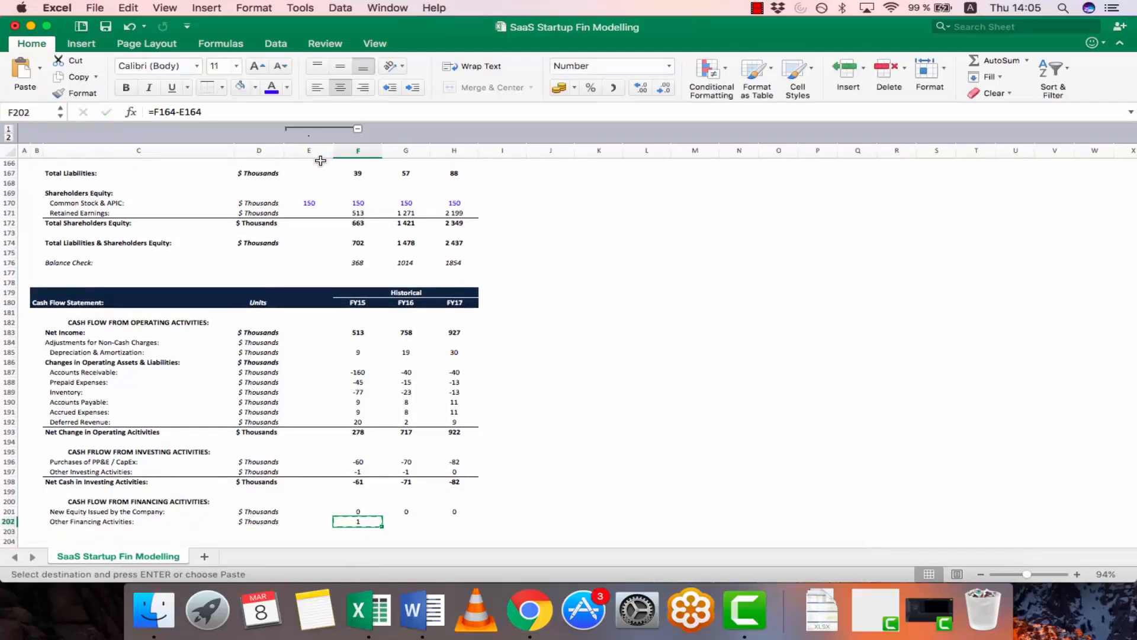
pyautogui.press('Right')
pyautogui.press('super+v')
pyautogui.press('Right')
pyautogui.press('super+v')
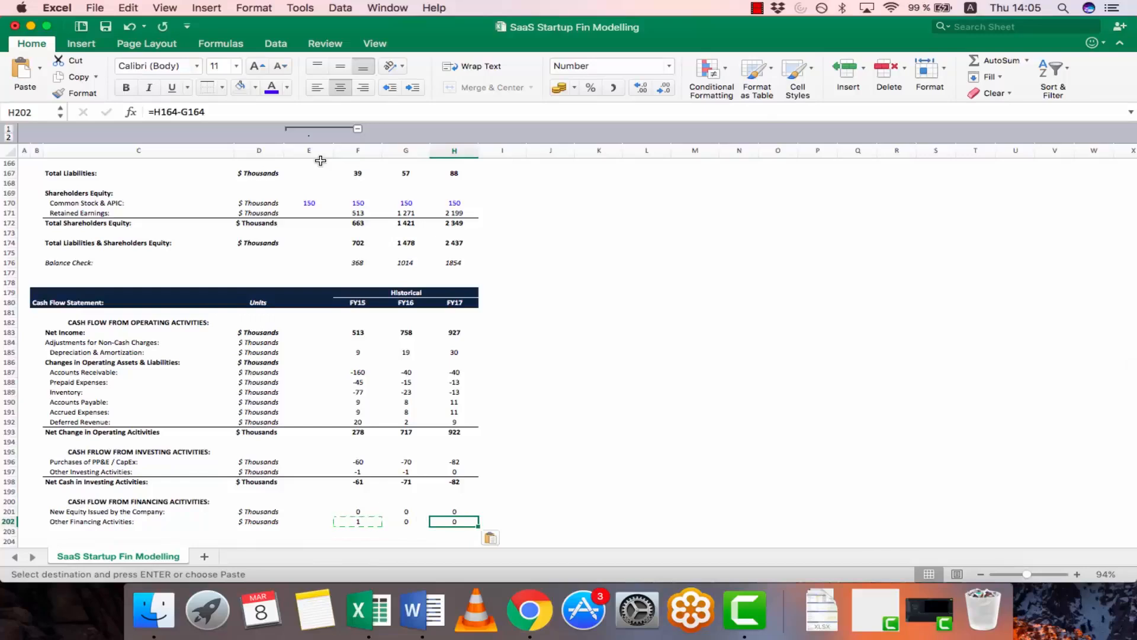
pyautogui.press('Escape')
# Enter the total line label "Net Cash in Financing Acitivities:" in C203
pyautogui.press('Down')
pyautogui.press('Left')
pyautogui.press('Left')
pyautogui.press('Left')
pyautogui.press('Left')
pyautogui.press('Left')
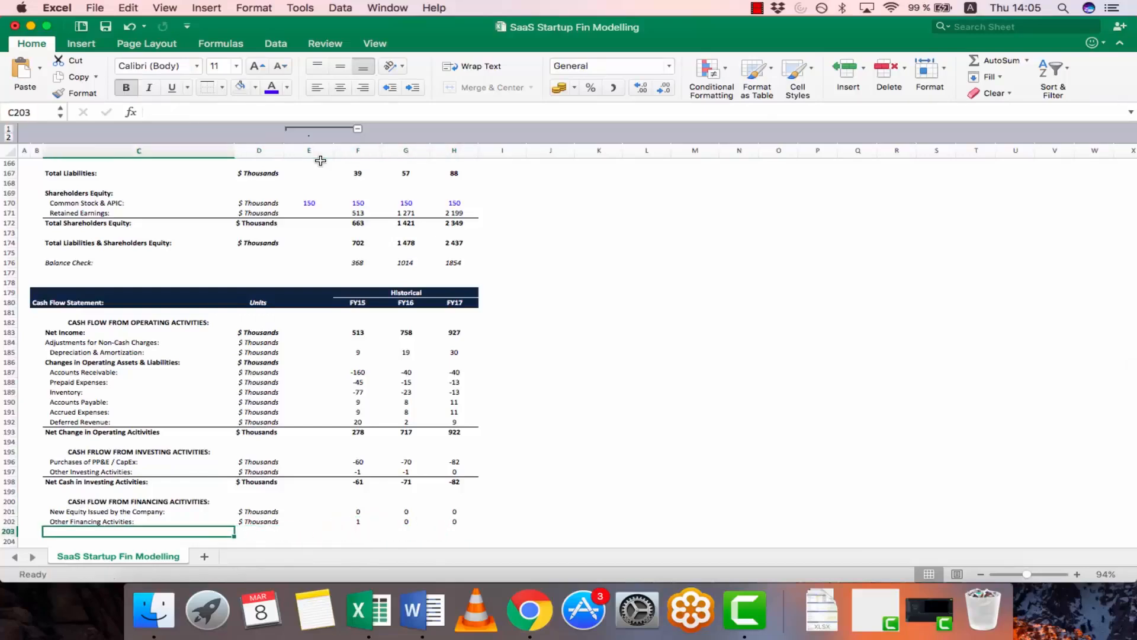
pyautogui.write('Net Cash in Financing Acitiv')
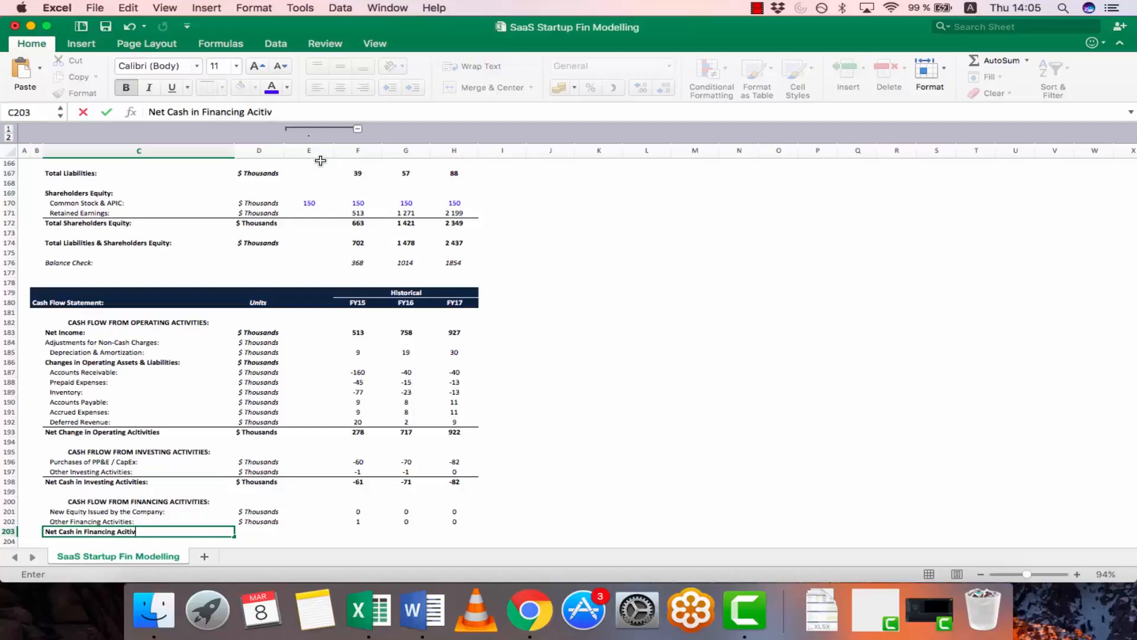
pyautogui.press('Return')
pyautogui.press('Up')
pyautogui.press('Up')
pyautogui.press('Up')
pyautogui.press('Up')
pyautogui.press('Up')
pyautogui.press('Up')
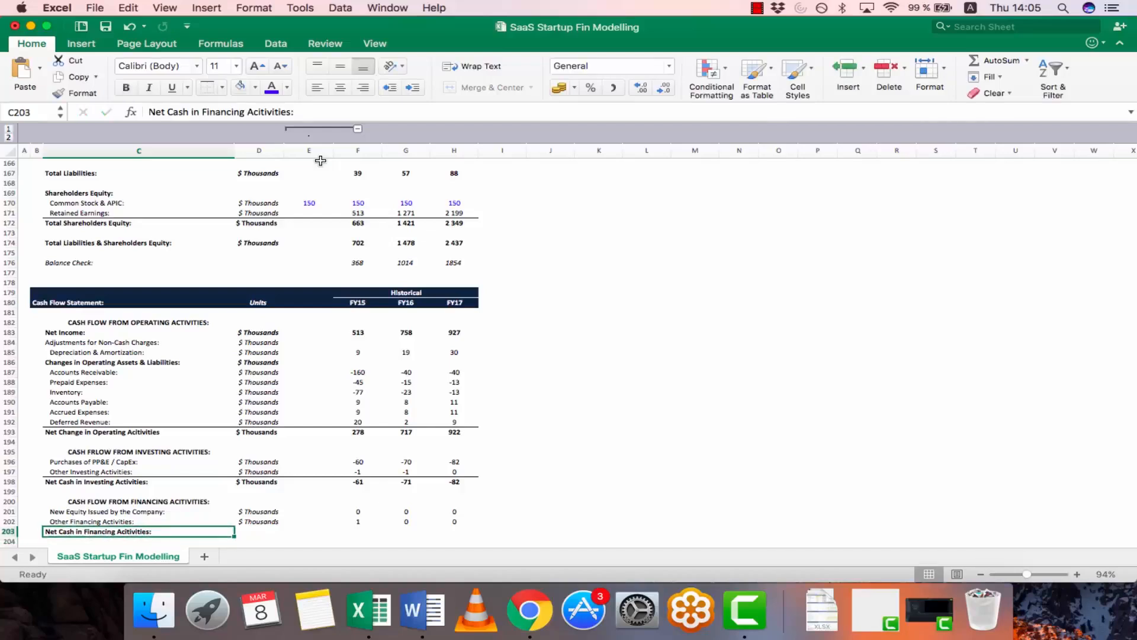
pyautogui.hotkey('shift', 'Right')
pyautogui.hotkey('shift', 'Right')
pyautogui.hotkey('shift', 'Right')
pyautogui.hotkey('shift', 'Right')
pyautogui.hotkey('shift', 'Right')
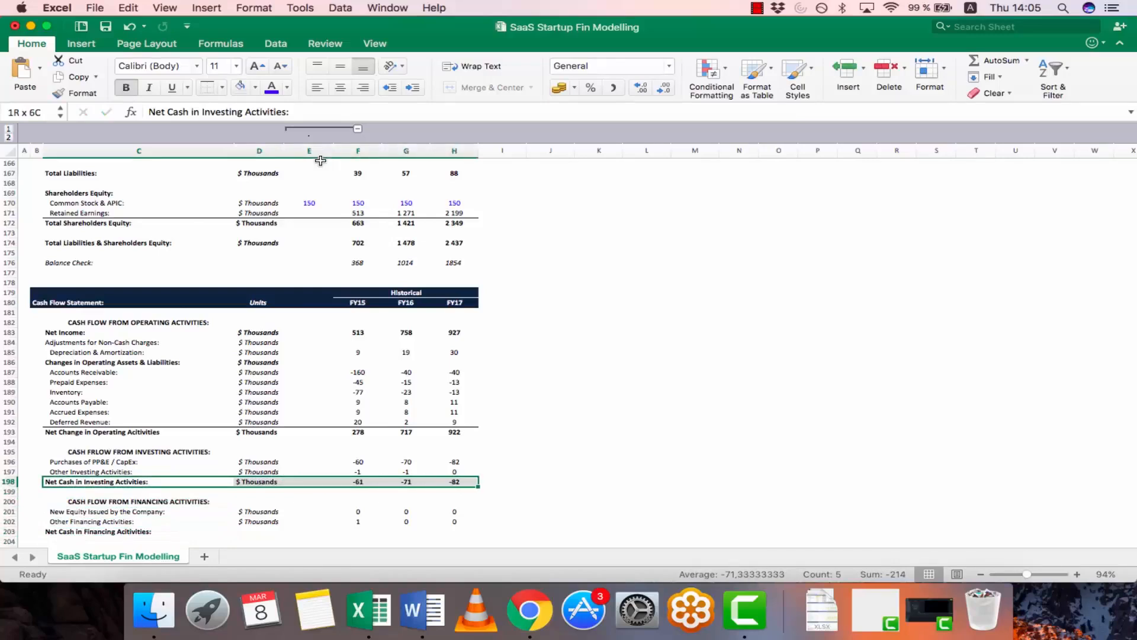
pyautogui.press('super+c')
pyautogui.press('Down')
pyautogui.press('Down')
pyautogui.press('Down')
pyautogui.press('Down')
pyautogui.press('Down')
pyautogui.hotkey('shift', 'Right')
pyautogui.hotkey('shift', 'Right')
pyautogui.hotkey('shift', 'Right')
pyautogui.hotkey('shift', 'Right')
pyautogui.hotkey('shift', 'Right')
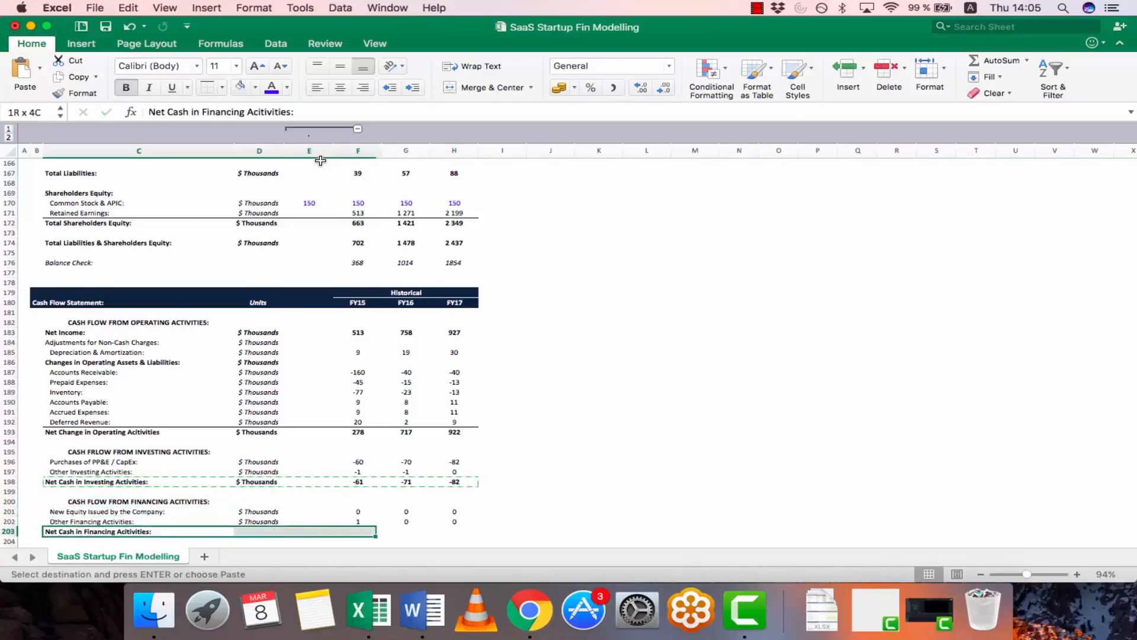
pyautogui.press('Escape')
# Copy the "$ Thousands" unit from D202 to D203 for the financing activities total
pyautogui.press('Right')
pyautogui.press('Up')
pyautogui.press('super+c')
pyautogui.press('Down')
pyautogui.press('Return')
pyautogui.press('Left')
pyautogui.press('Left')
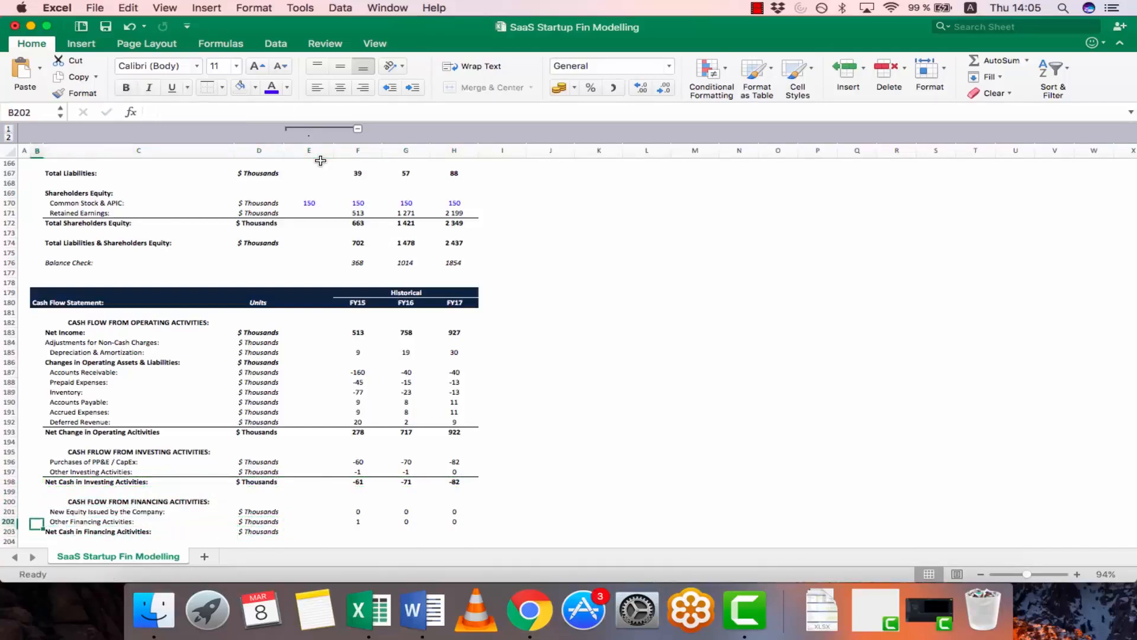
pyautogui.press('Up')
pyautogui.press('Right')
pyautogui.hotkey('shift', 'Right')
pyautogui.hotkey('shift', 'Right')
pyautogui.press('super+c')
pyautogui.press('Down')
pyautogui.press('Down')
pyautogui.press('Down')
pyautogui.press('Down')
pyautogui.press('Up')
pyautogui.press('Up')
pyautogui.press('Up')
pyautogui.press('Up')
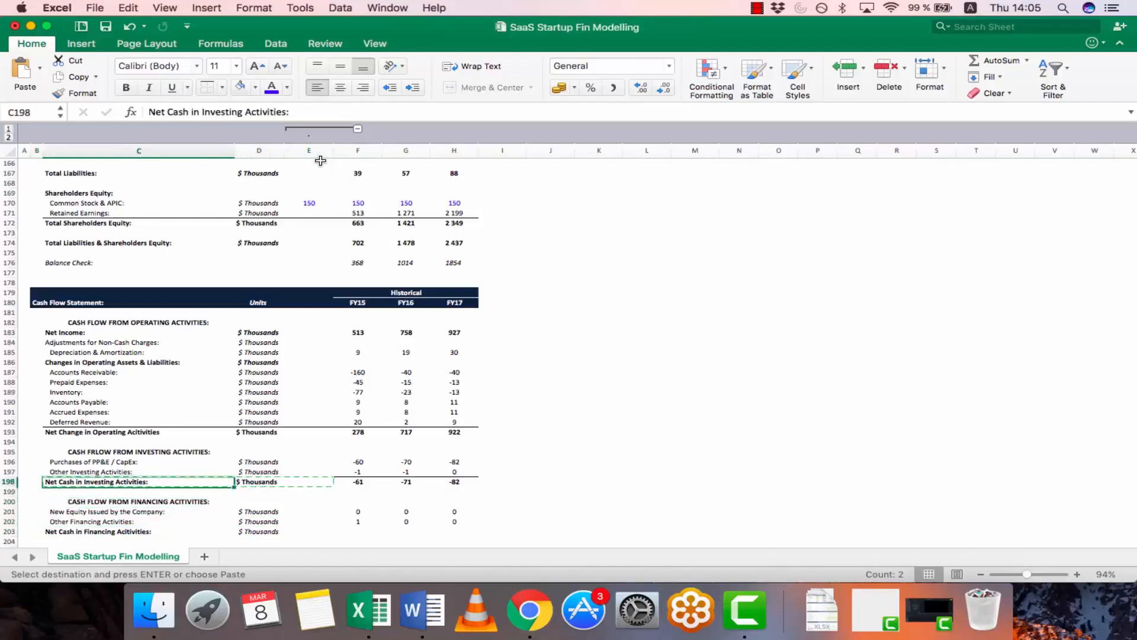
pyautogui.hotkey('shift', 'Right')
pyautogui.hotkey('shift', 'Right')
pyautogui.hotkey('shift', 'Right')
pyautogui.hotkey('shift', 'Right')
pyautogui.hotkey('shift', 'Right')
pyautogui.hotkey('shift', 'Right')
pyautogui.hotkey('shift', 'Left')
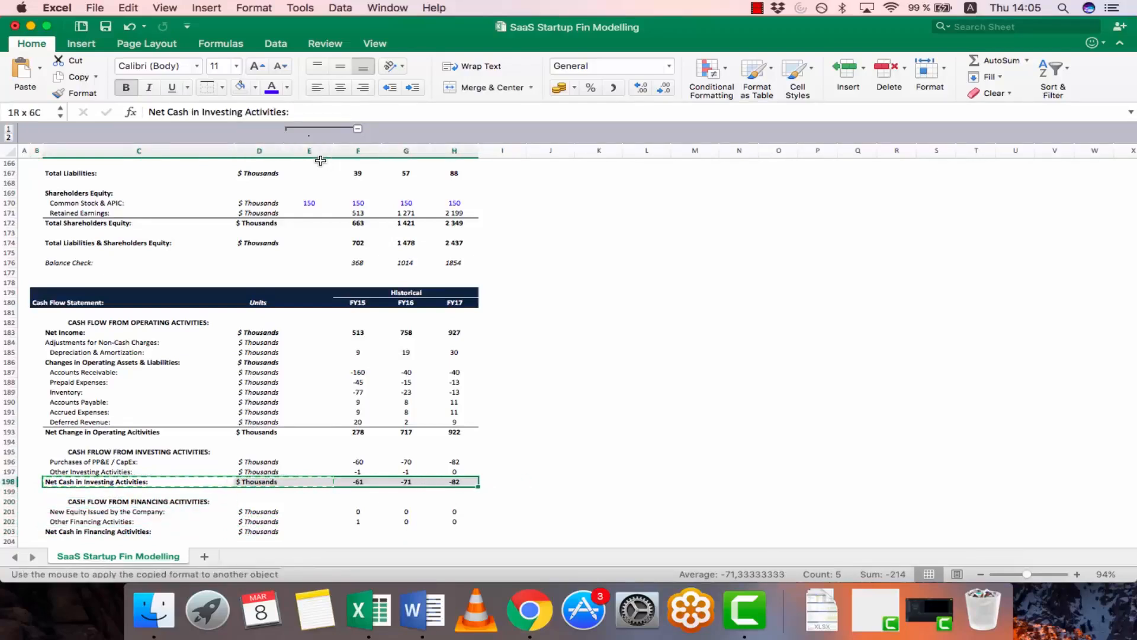
pyautogui.press('Escape')
# Try to paste special the Net Cash in Investing Activities row's formatting onto C203:H203
pyautogui.press('Down')
pyautogui.press('Down')
pyautogui.press('Down')
pyautogui.press('Down')
pyautogui.press('Down')
pyautogui.hotkey('shift', 'Right')
pyautogui.hotkey('shift', 'Right')
pyautogui.hotkey('shift', 'Right')
pyautogui.hotkey('shift', 'Right')
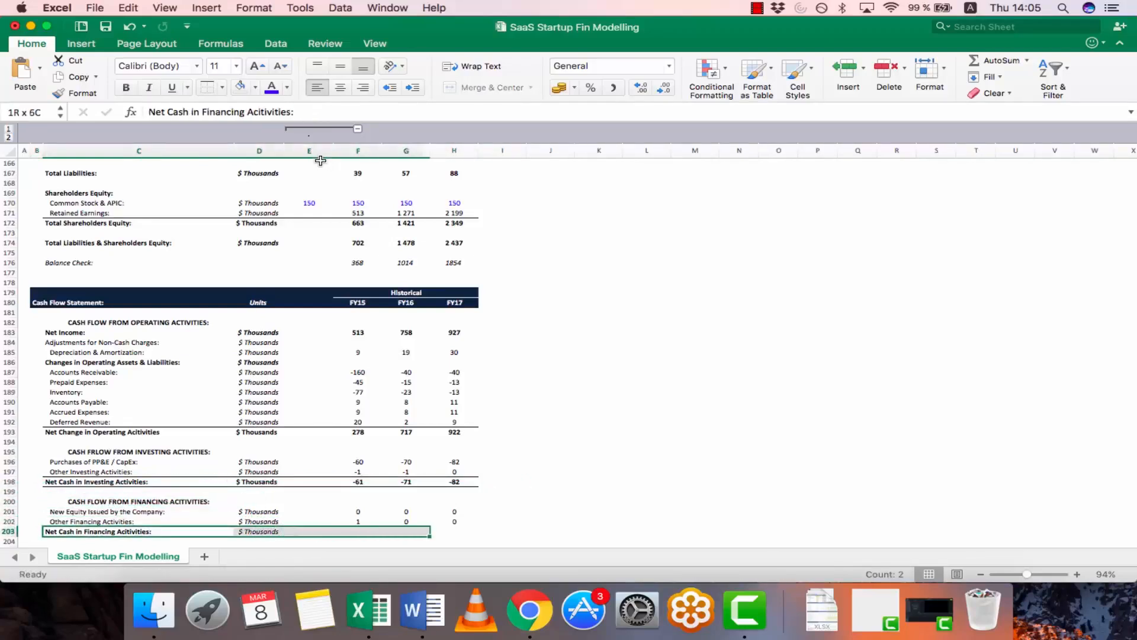
pyautogui.press('ctrl+super+v')
pyautogui.press('Down')
pyautogui.press('Down')
pyautogui.press('Down')
pyautogui.press('Down')
pyautogui.press('Return')
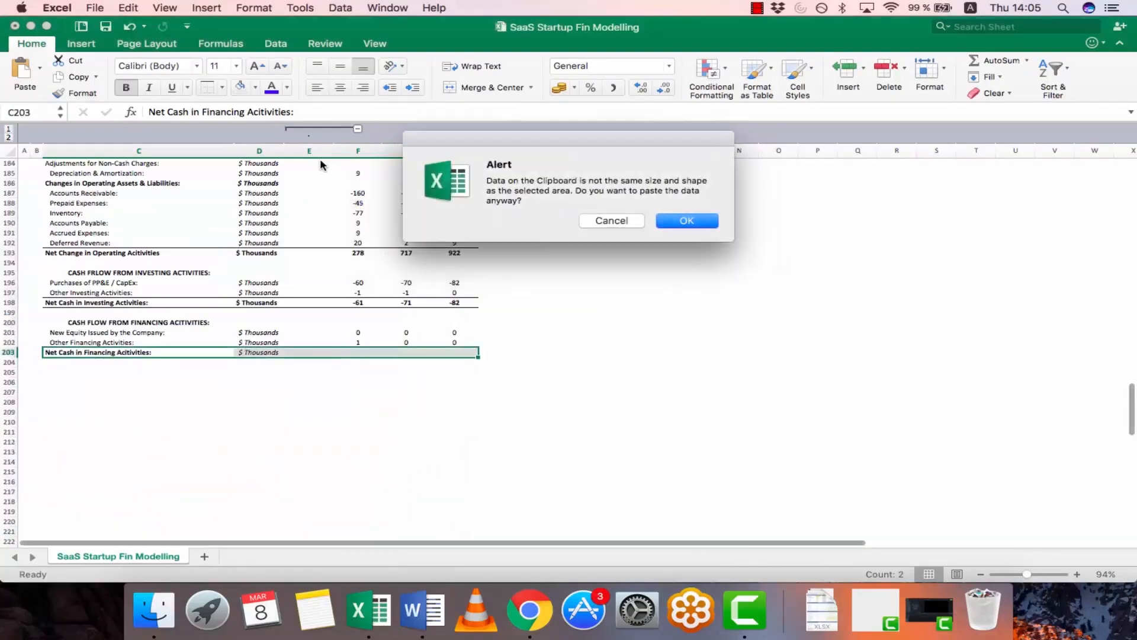
pyautogui.press('Escape')
pyautogui.press('Up')
pyautogui.press('Up')
pyautogui.press('Up')
pyautogui.press('Up')
pyautogui.press('super+z')
# Copy only the formatting of the investing activities total row C198:H198 onto the financing total row C203:H203
pyautogui.press('Up')
pyautogui.press('Down')
pyautogui.press('Down')
pyautogui.press('Down')
pyautogui.press('Down')
pyautogui.press('Down')
pyautogui.press('Up')
pyautogui.press('Down')
pyautogui.hotkey('shift', 'Right')
pyautogui.hotkey('shift', 'Right')
pyautogui.hotkey('shift', 'Right')
pyautogui.hotkey('shift', 'Right')
pyautogui.hotkey('shift', 'Right')
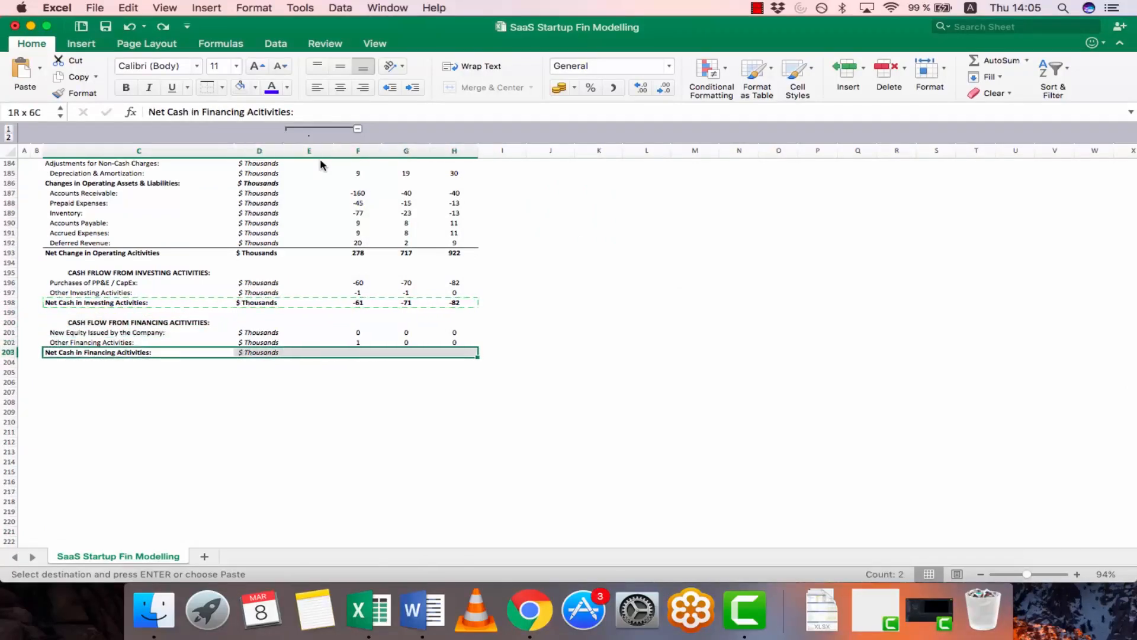
pyautogui.press('ctrl+super+v')
pyautogui.press('t')
pyautogui.press('Return')
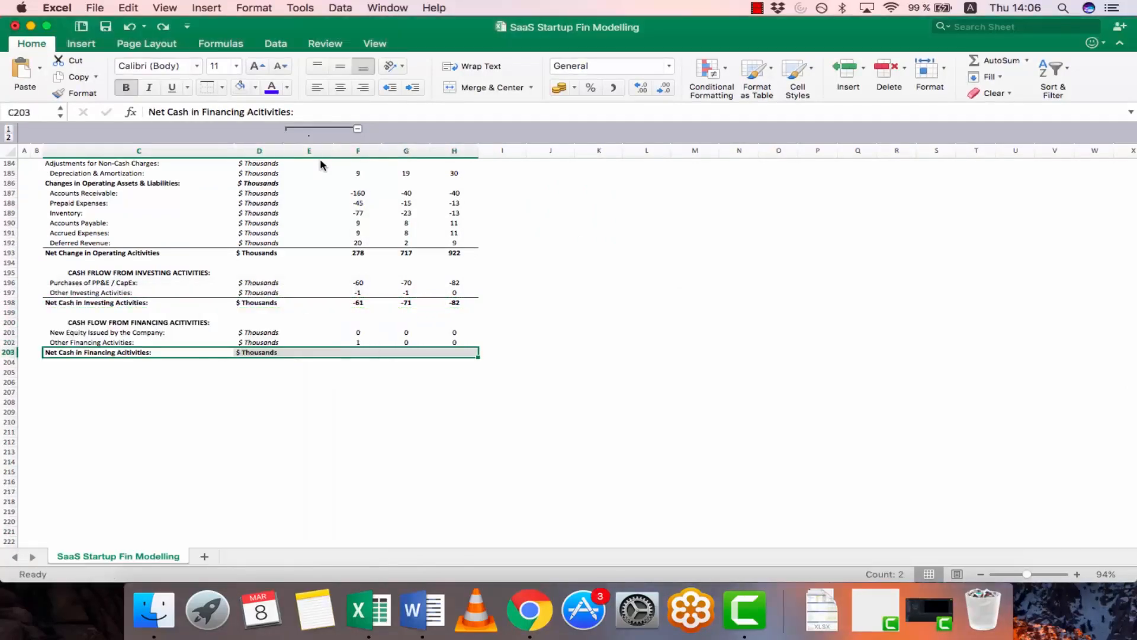
# Enter the FY15 financing activities total formula =SUM(F201:F202) in F203
pyautogui.press('Down')
pyautogui.press('Up')
pyautogui.press('Right')
pyautogui.press('Right')
pyautogui.press('Right')
pyautogui.write('=s')
pyautogui.press('Tab')
pyautogui.press('Up')
pyautogui.hotkey('shift', 'Up')
pyautogui.write(')')
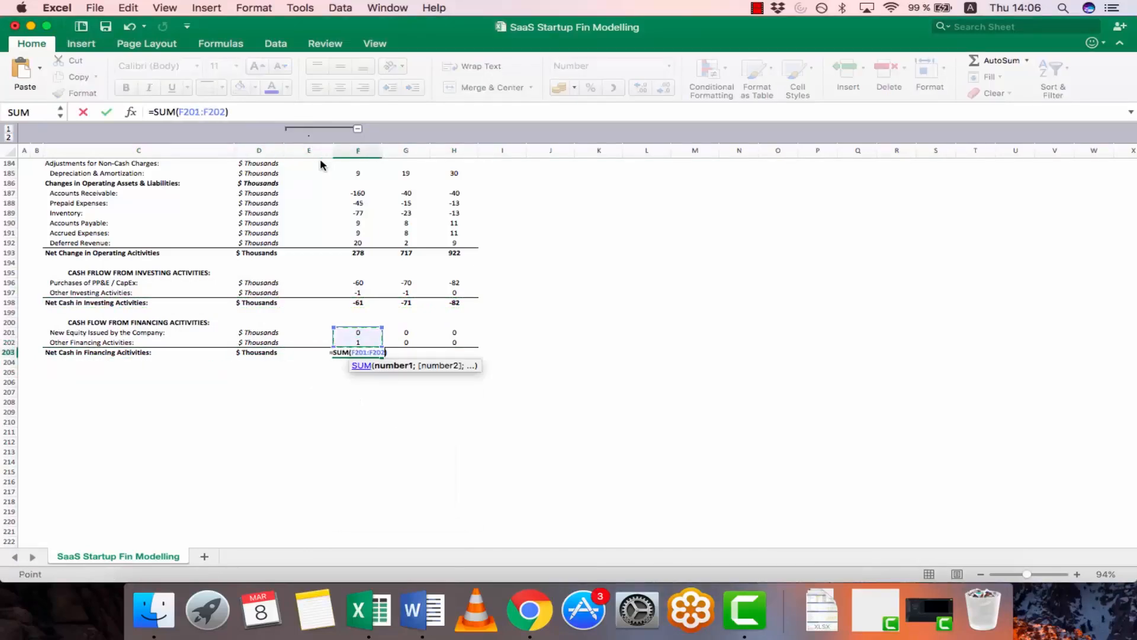
pyautogui.press('Return')
# Copy the financing activities total formula from F203 to FY16 and FY17, G203:H203
pyautogui.press('Up')
pyautogui.press('super+c')
pyautogui.press('Right')
pyautogui.hotkey('shift', 'Right')
pyautogui.press('super+v')
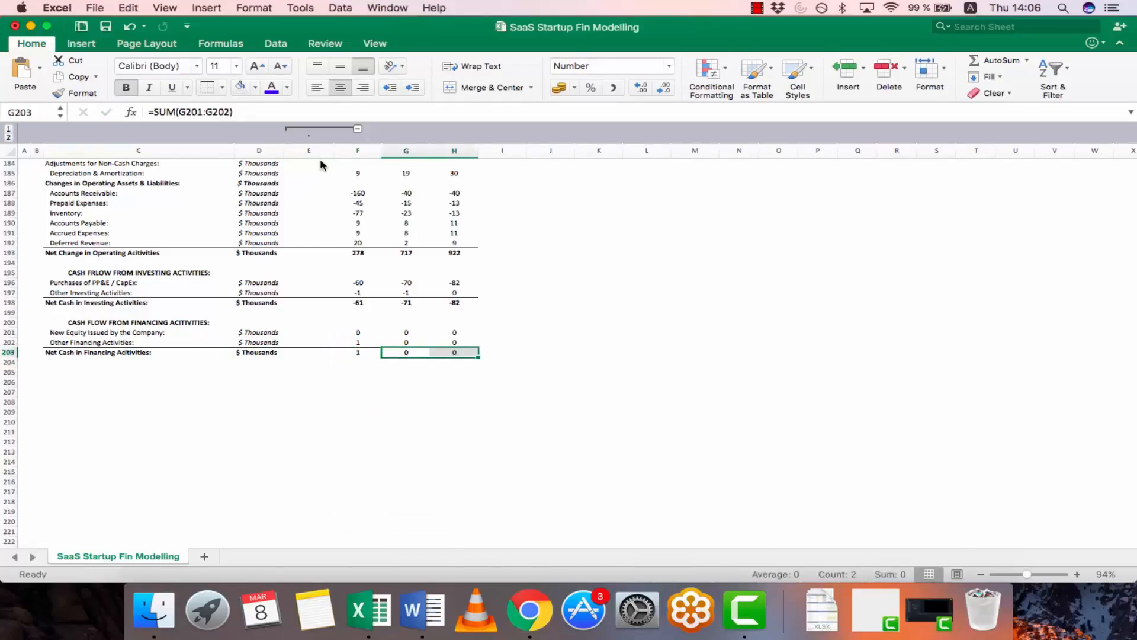
# Enter the row label "Net Change in Cash:" in C205
pyautogui.press('Left')
pyautogui.press('Left')
pyautogui.press('Left')
pyautogui.press('Left')
pyautogui.press('Left')
pyautogui.press('Down')
pyautogui.press('Right')
pyautogui.write('Net Change in Cahs')
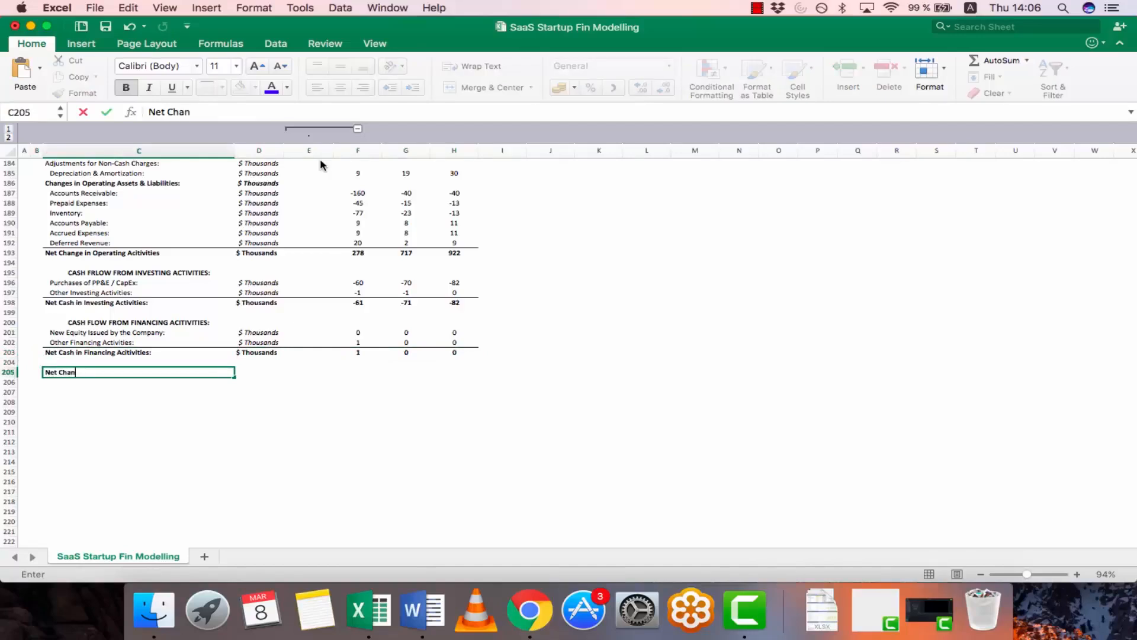
pyautogui.press('BackSpace')
pyautogui.press('BackSpace')
pyautogui.write('sh:')
pyautogui.press('Return')
# Try to copy the bold "$ Thousands" unit from D203 down beside the new net change label, and undo the paste
pyautogui.press('Right')
pyautogui.press('Up')
pyautogui.press('Up')
pyautogui.press('super+c')
pyautogui.press('Down')
pyautogui.press('Down')
pyautogui.press('Down')
pyautogui.press('super+v')
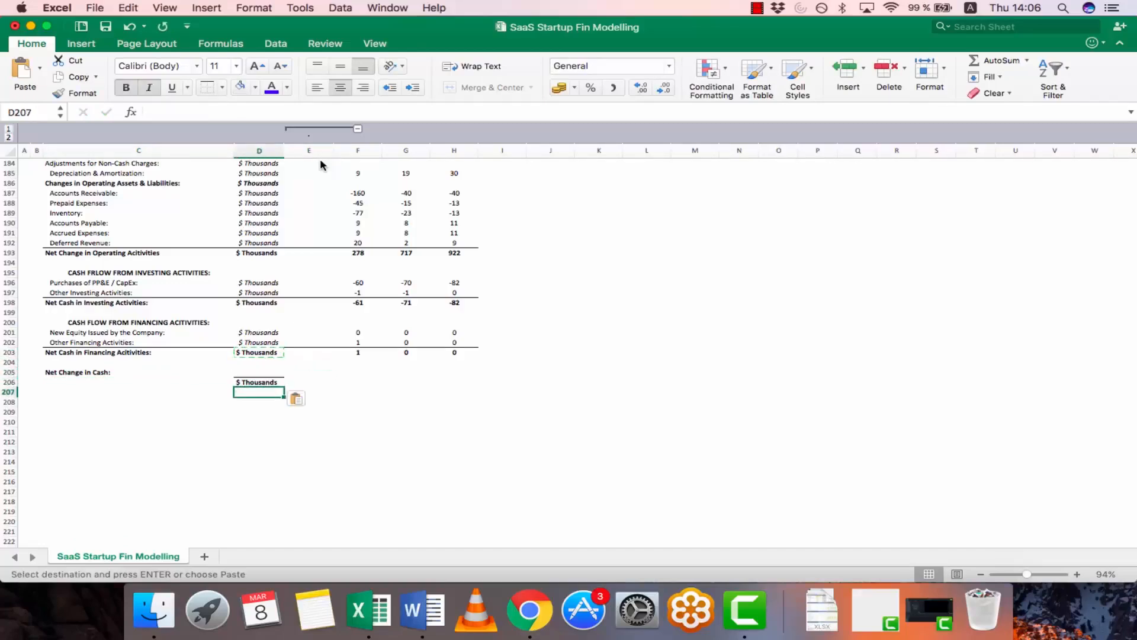
pyautogui.press('super+z')
# Copy the "$ Thousands" unit from D202 to D205 and make it bold
pyautogui.press('Up')
pyautogui.press('Up')
pyautogui.press('Up')
pyautogui.press('Up')
pyautogui.press('super+c')
pyautogui.press('Down')
pyautogui.press('Down')
pyautogui.press('Down')
pyautogui.press('super+v')
pyautogui.press('Escape')
pyautogui.press('super+b')
pyautogui.press('Right')
pyautogui.press('Right')
pyautogui.press('Right')
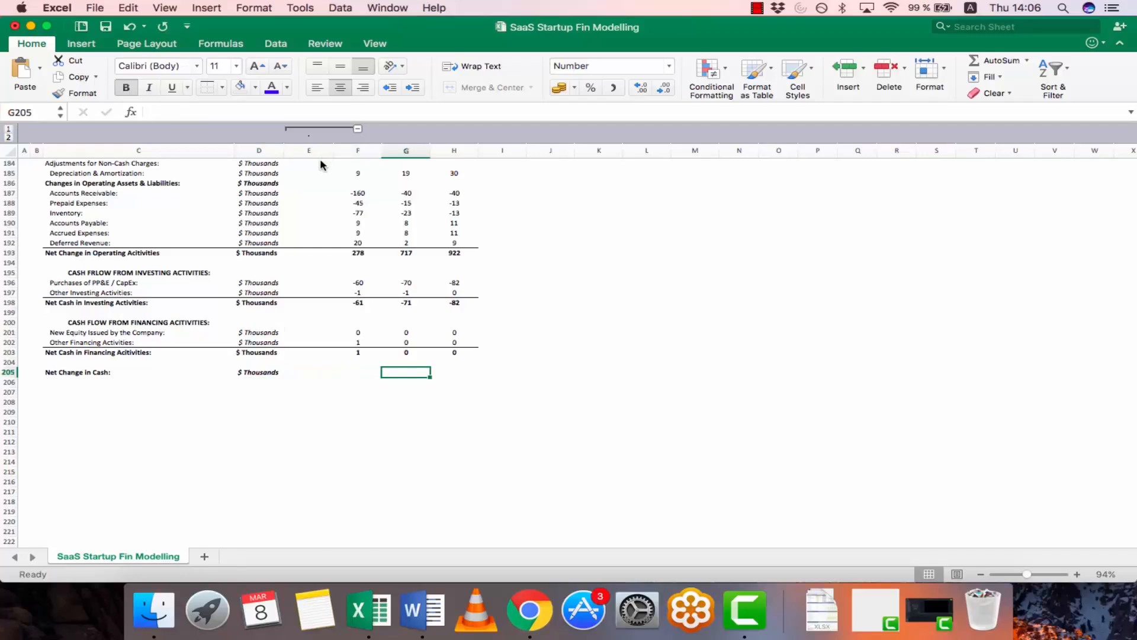
# Calculate the FY15 net change in cash in F205 as the sum of the three activity totals, =F193+F198+F203
pyautogui.press('Left')
pyautogui.write('=')
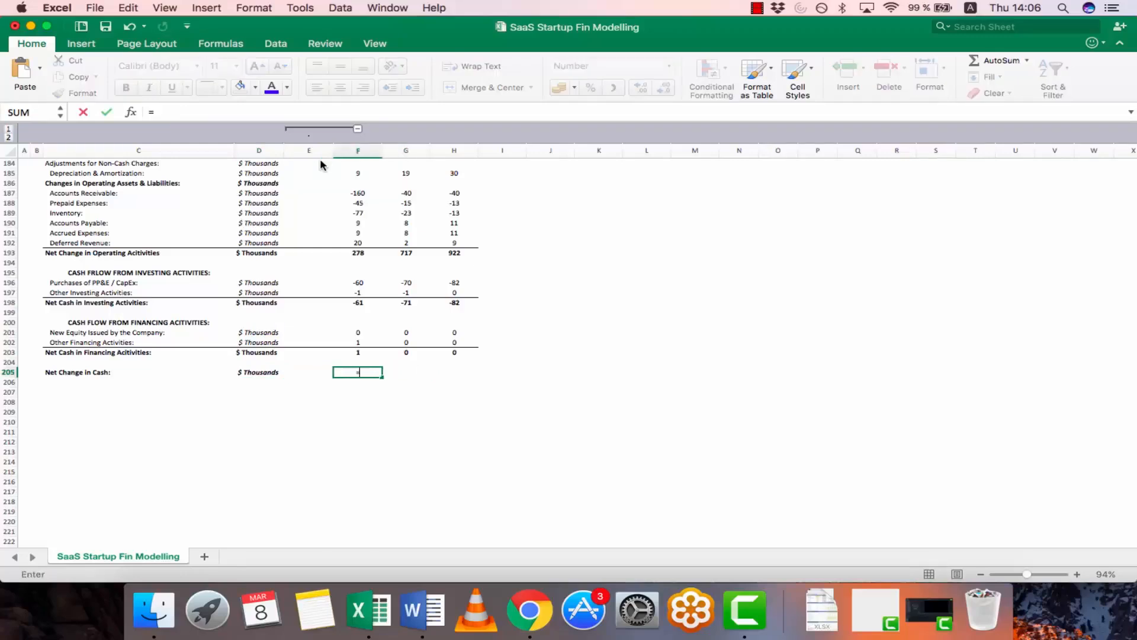
pyautogui.press('Up')
pyautogui.press('Up')
pyautogui.press('Up')
pyautogui.press('Up')
pyautogui.press('Up')
pyautogui.press('Up')
pyautogui.press('Up')
pyautogui.press('Up')
pyautogui.press('Up')
pyautogui.press('Up')
pyautogui.press('Up')
pyautogui.press('Up')
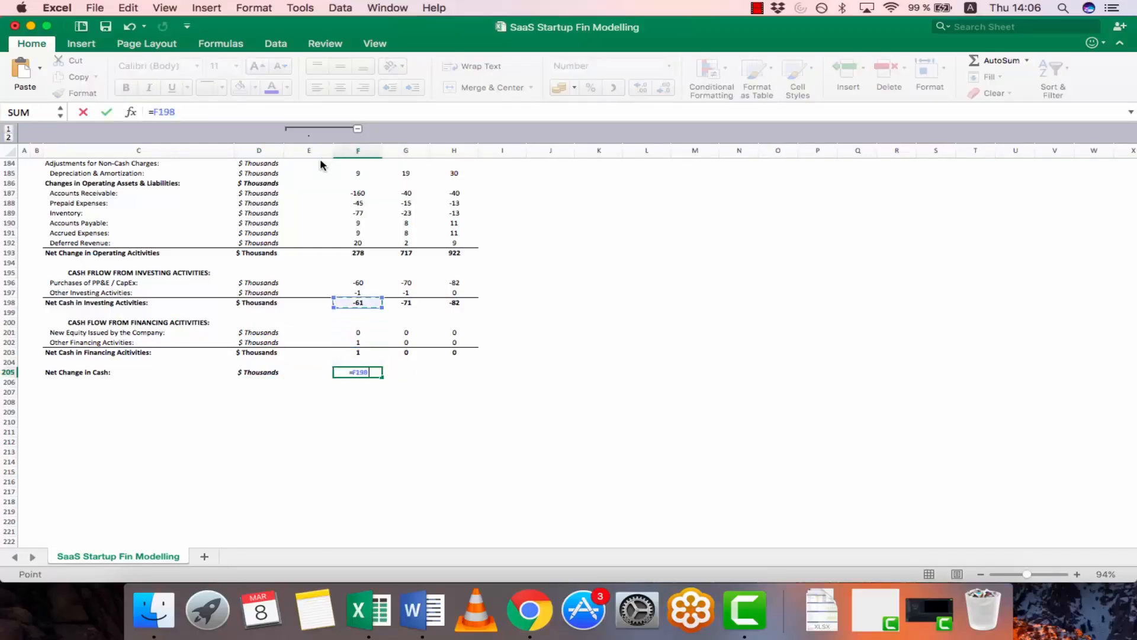
pyautogui.write('+')
pyautogui.press('Up')
pyautogui.press('Up')
pyautogui.press('Up')
pyautogui.press('Up')
pyautogui.press('Up')
pyautogui.press('Up')
pyautogui.press('Up')
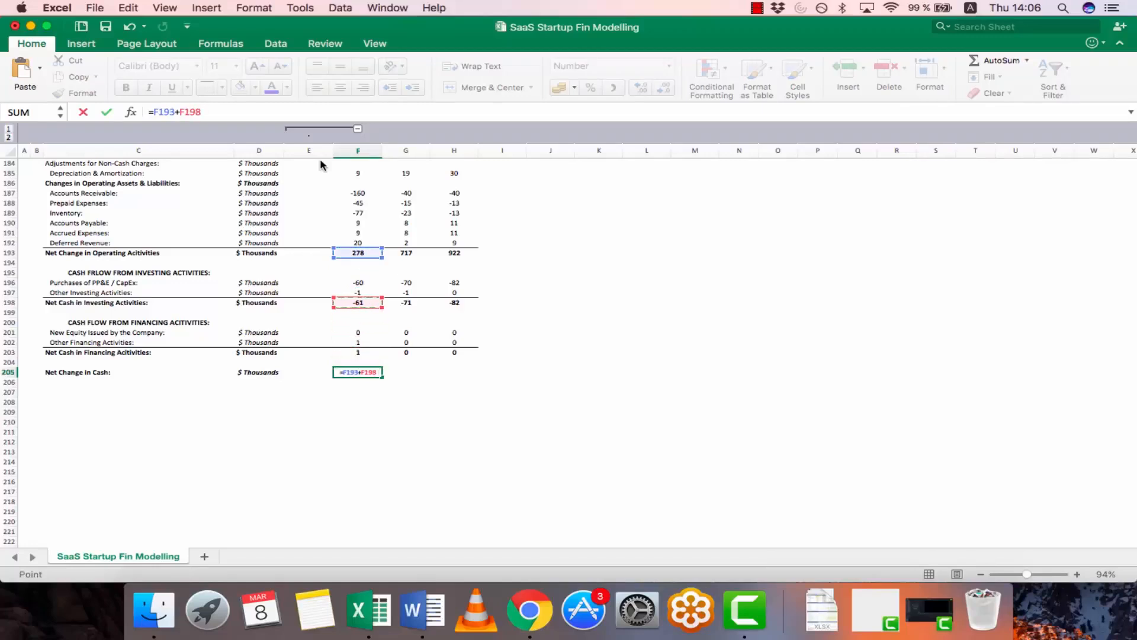
pyautogui.write('+')
pyautogui.press('Up')
pyautogui.press('Up')
pyautogui.press('Return')
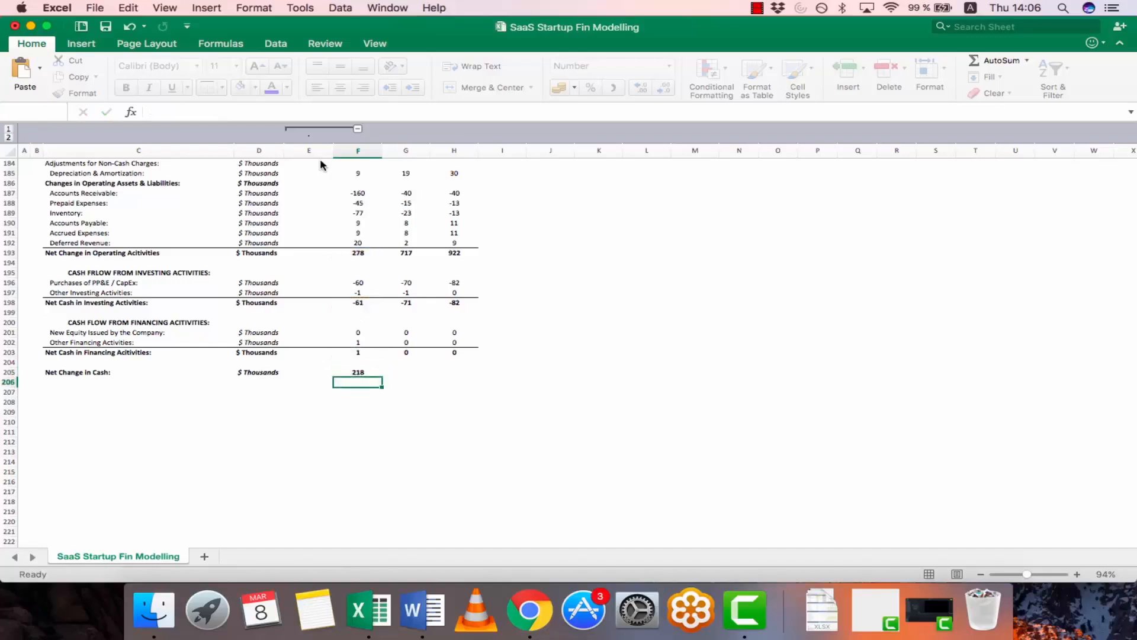
# Copy the net change in cash formula from F205 to FY16 and FY17, G205:H205
pyautogui.press('super+c')
pyautogui.hotkey('shift', 'Right')
pyautogui.hotkey('shift', 'Right')
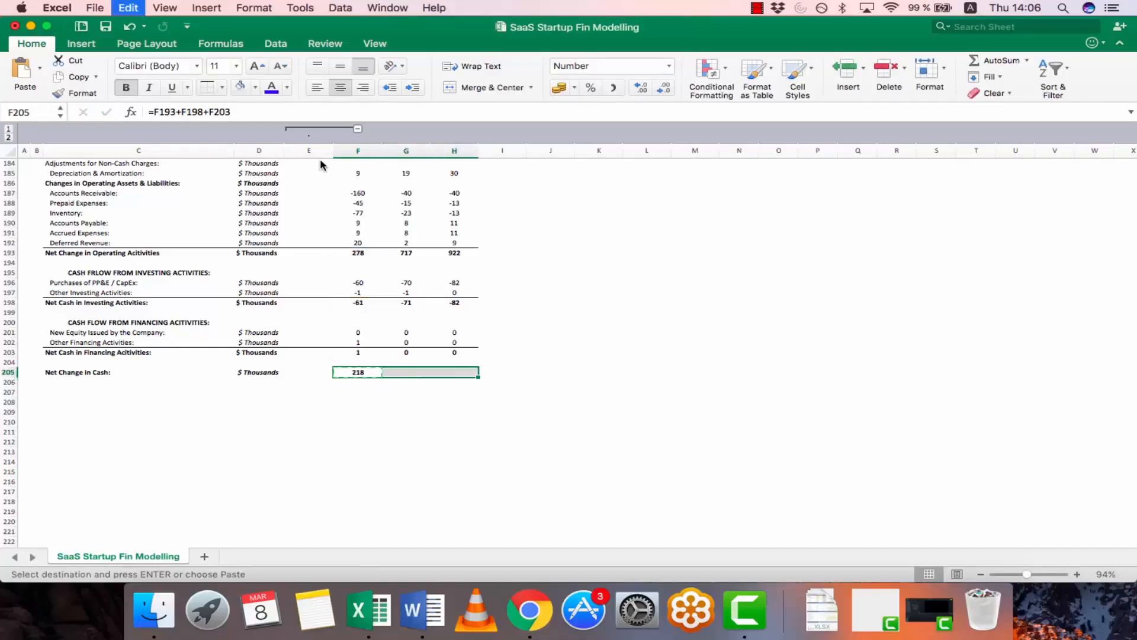
pyautogui.press('Escape')
pyautogui.press('Left')
# Check the cell references of the net change in cash formulas in G205 and H205
pyautogui.press('Right')
pyautogui.press('Right')
pyautogui.press('F2')
pyautogui.press('Escape')
pyautogui.press('Right')
pyautogui.press('F2')
pyautogui.press('Escape')
pyautogui.press('Left')
# Calculate FY15 Cash & Cash Equivalents in F142 as beginning cash plus the net change in cash, =E142+F205
pyautogui.scroll(2, 348, 231)
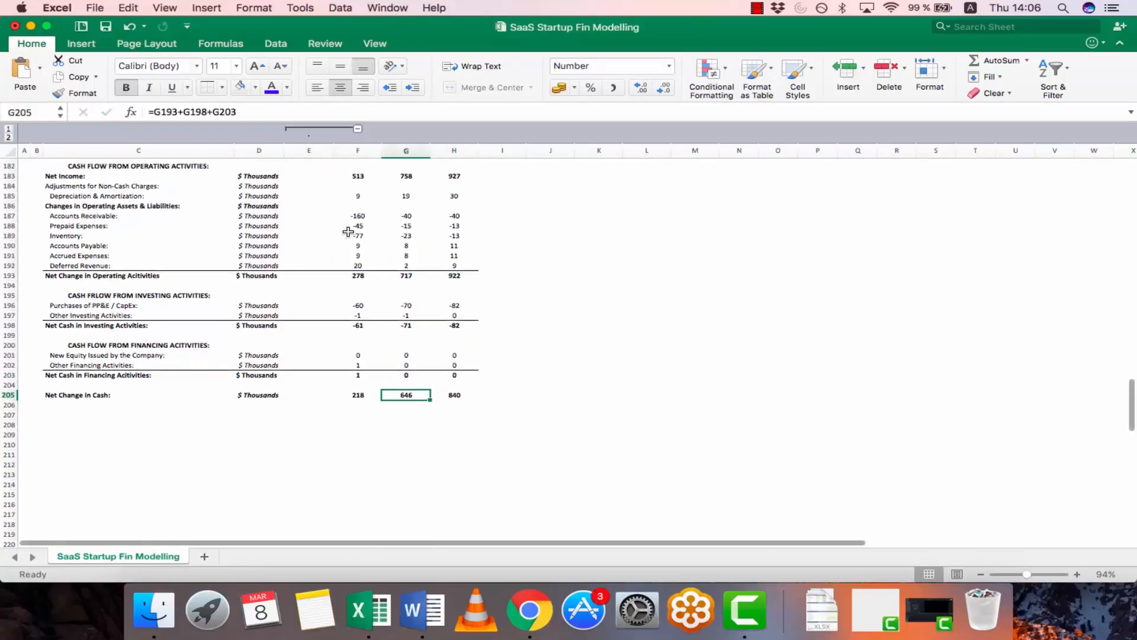
pyautogui.scroll(8, 349, 231)
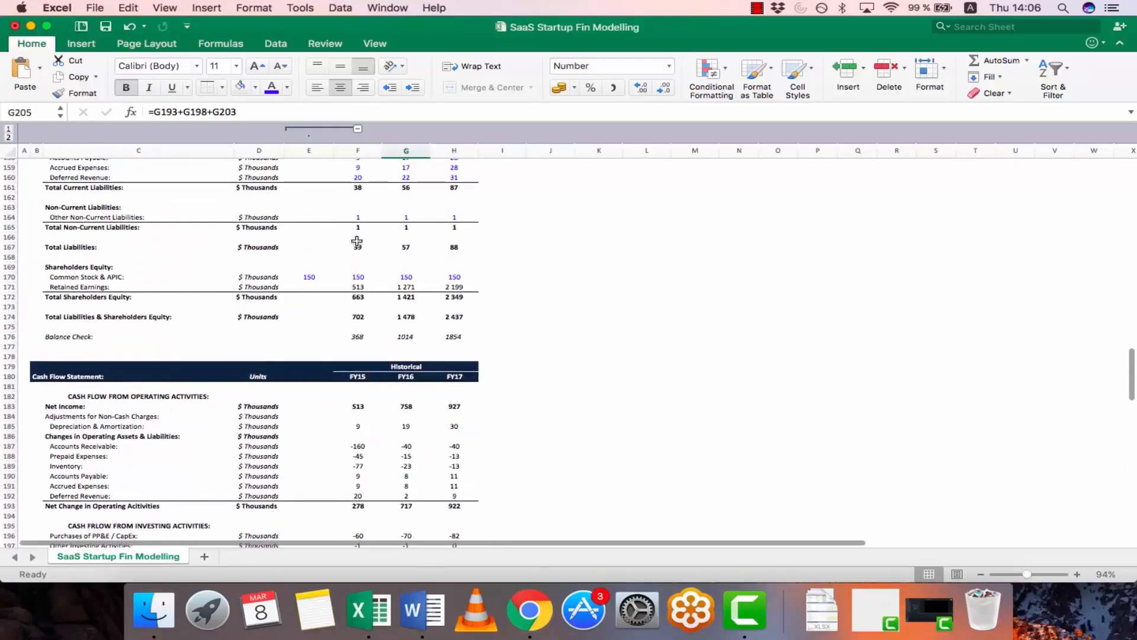
pyautogui.scroll(10, 357, 241)
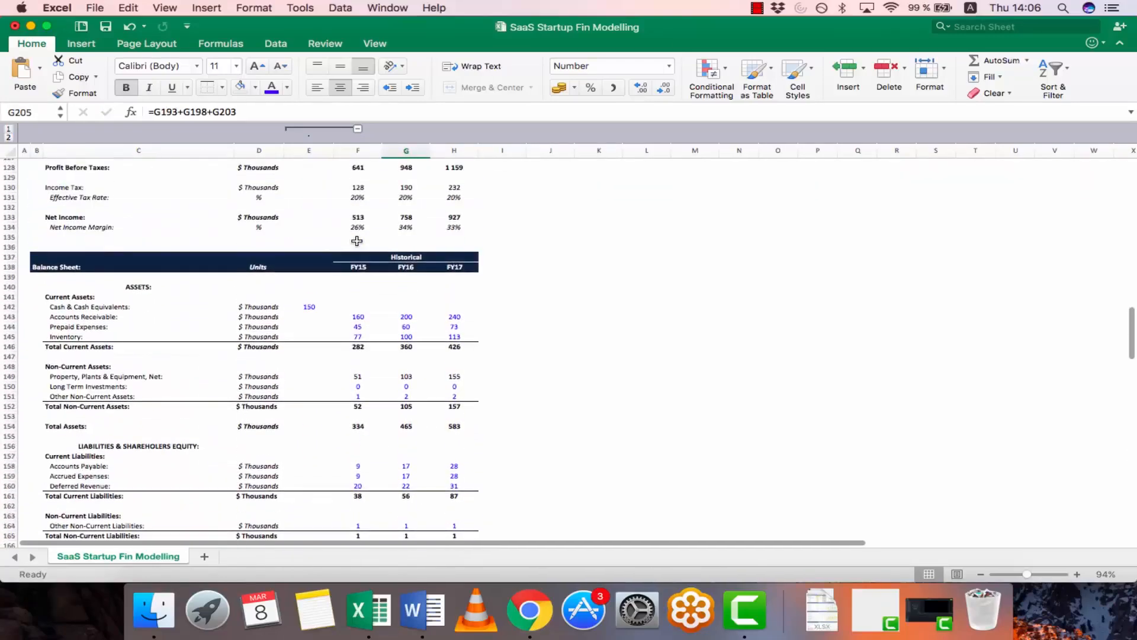
pyautogui.scroll(-1, 357, 241)
pyautogui.click(351, 278)
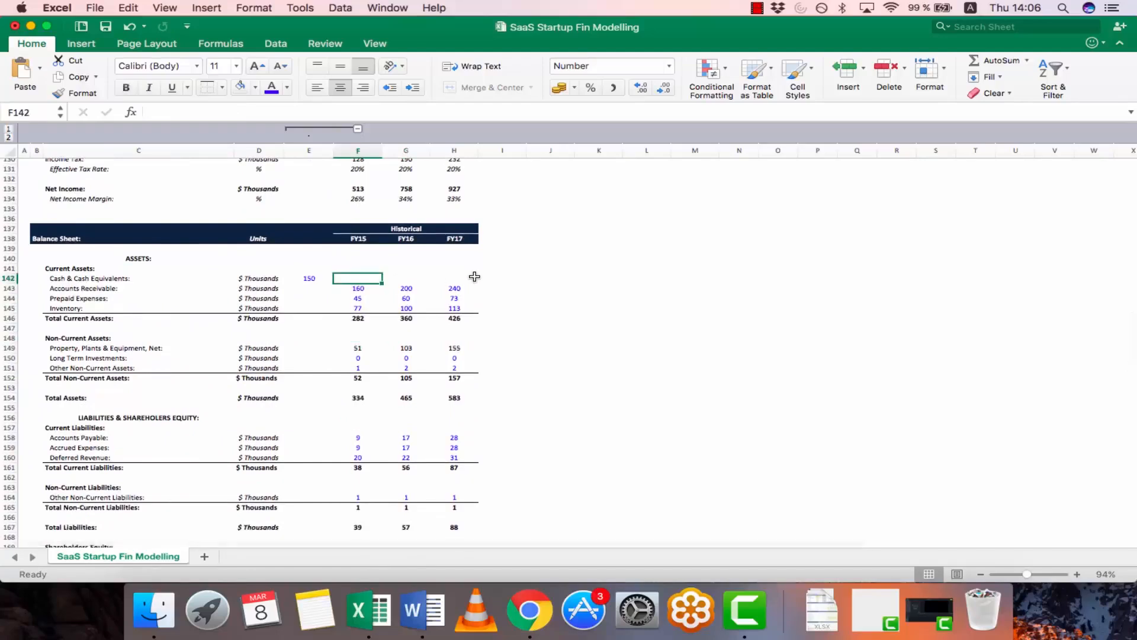
pyautogui.press('Tab')
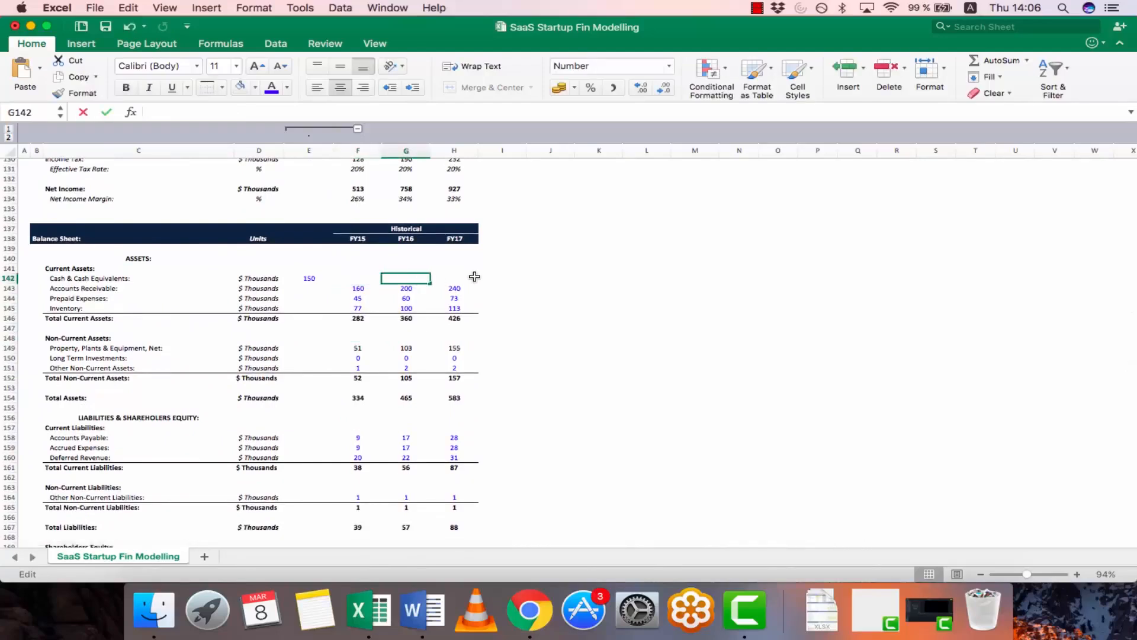
pyautogui.press('Tab')
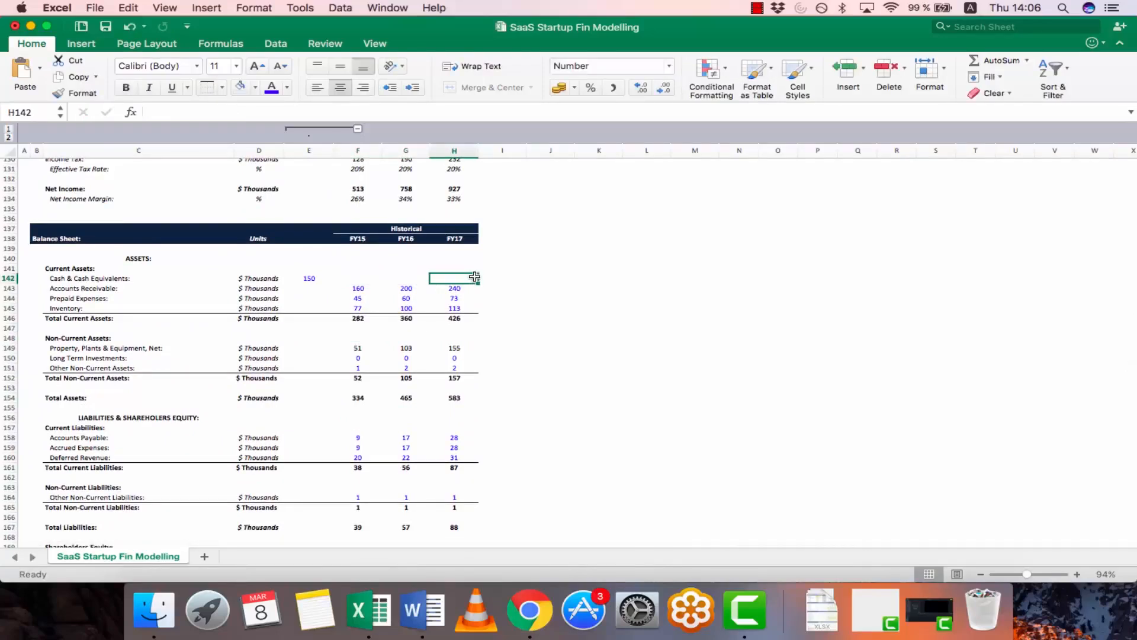
pyautogui.press('Left')
pyautogui.press('Left')
pyautogui.press('Right')
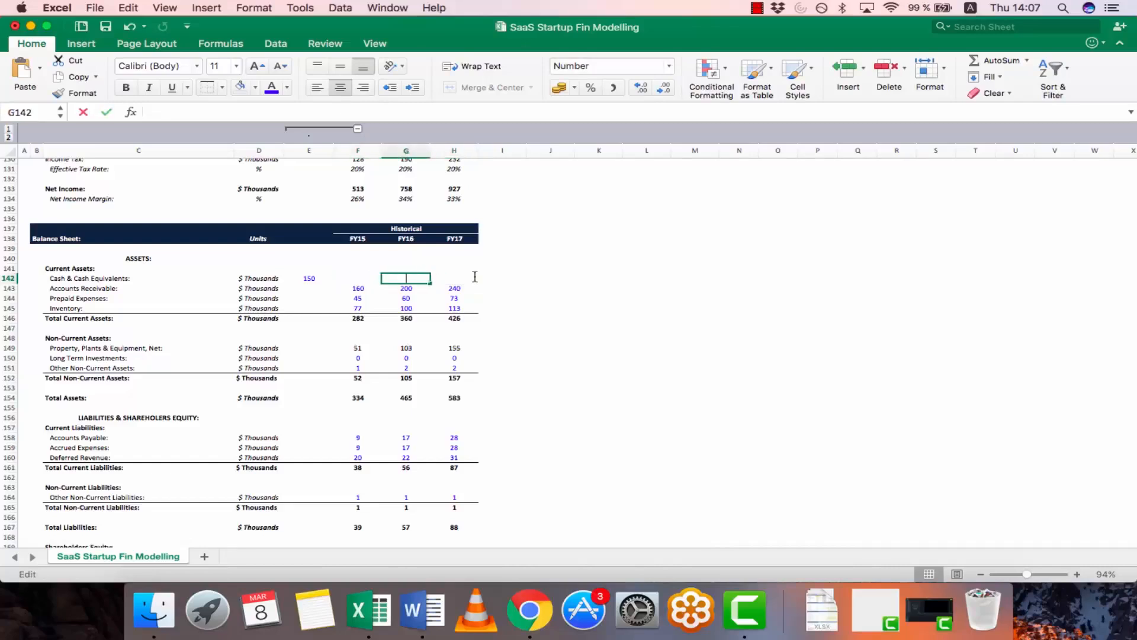
pyautogui.press('Left')
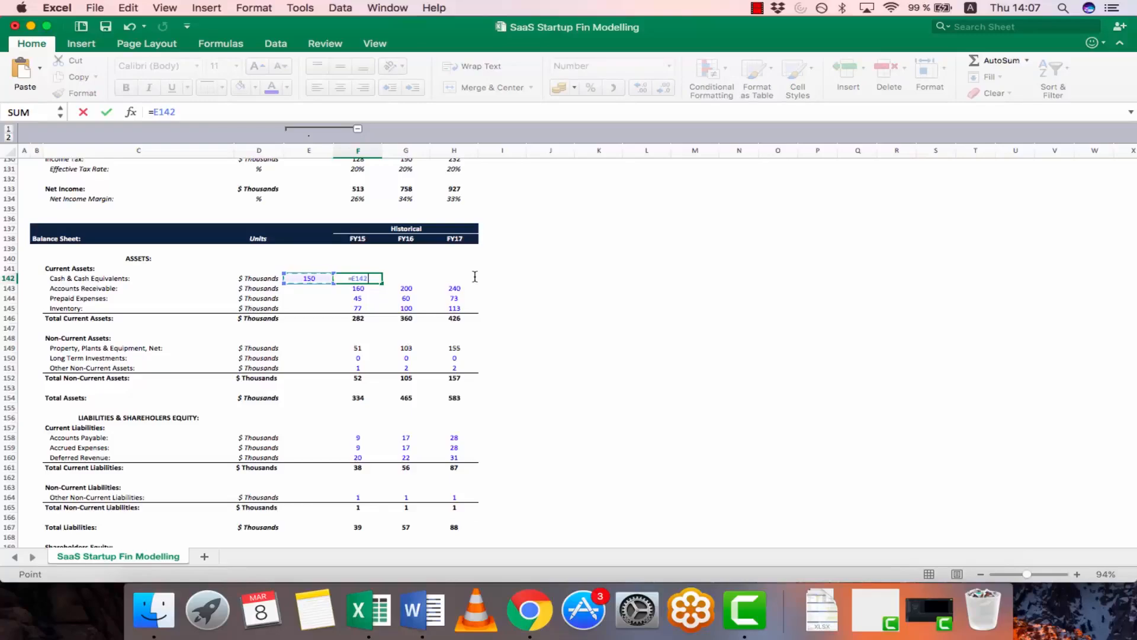
pyautogui.scroll(-15, 402, 352)
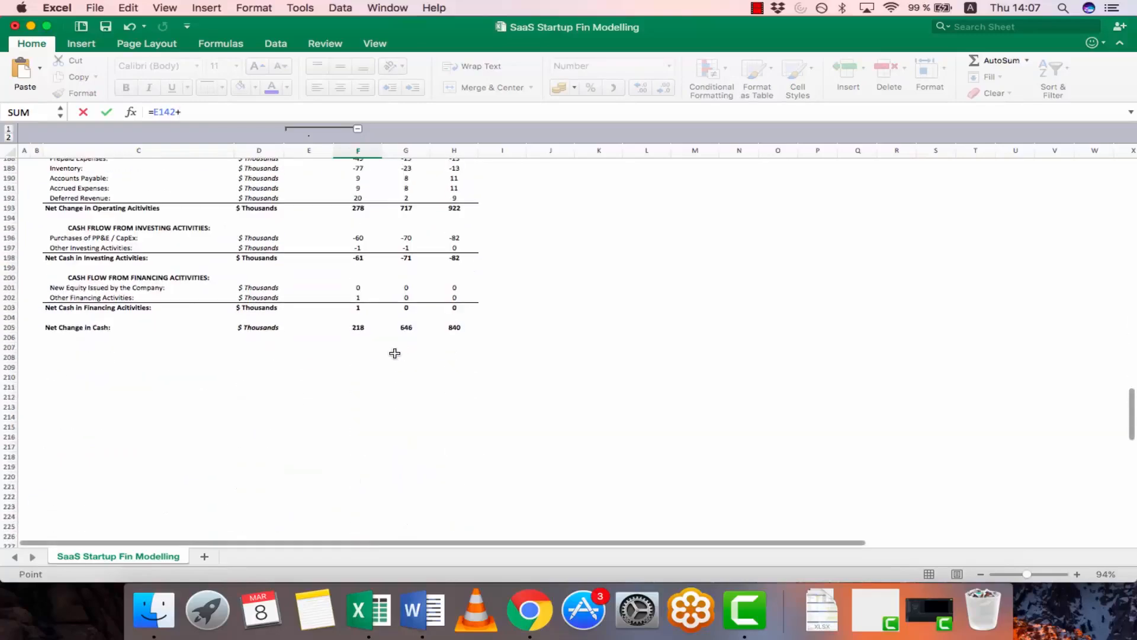
pyautogui.press('Return')
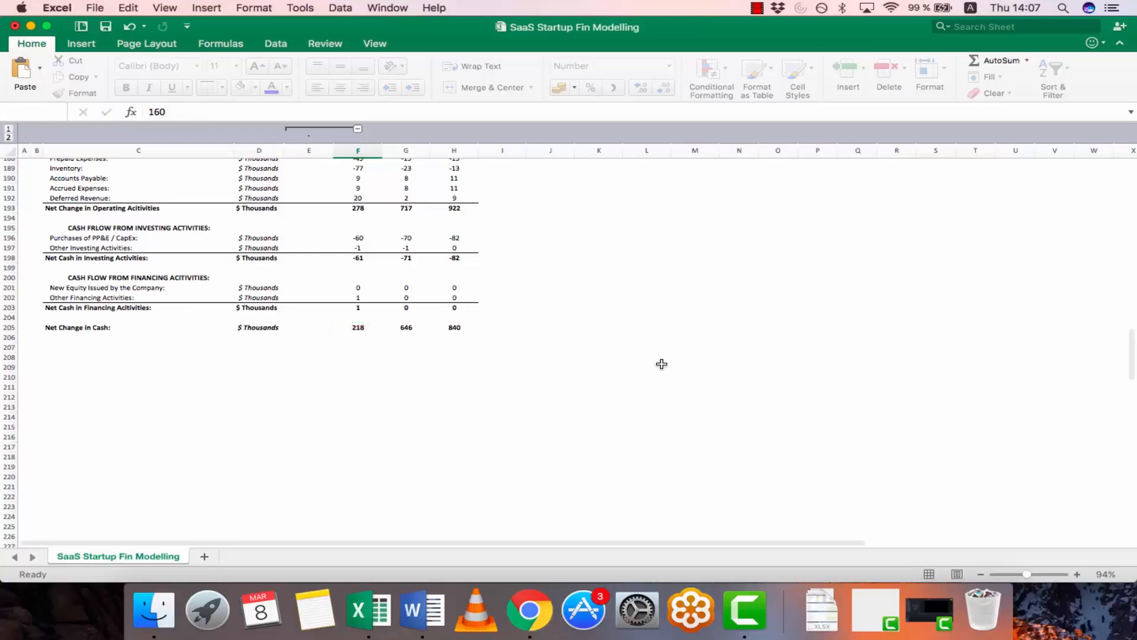
# Copy the Cash & Cash Equivalents formula from F142 to FY16 and FY17, G142:H142
pyautogui.press('Up')
pyautogui.press('Up')
pyautogui.press('Up')
pyautogui.press('Up')
pyautogui.press('Up')
pyautogui.press('Up')
pyautogui.press('Up')
pyautogui.press('Up')
pyautogui.press('Up')
pyautogui.press('Down')
pyautogui.press('Down')
pyautogui.press('Down')
pyautogui.press('Down')
pyautogui.press('Down')
pyautogui.press('Down')
pyautogui.press('Down')
pyautogui.press('Down')
pyautogui.press('super+c')
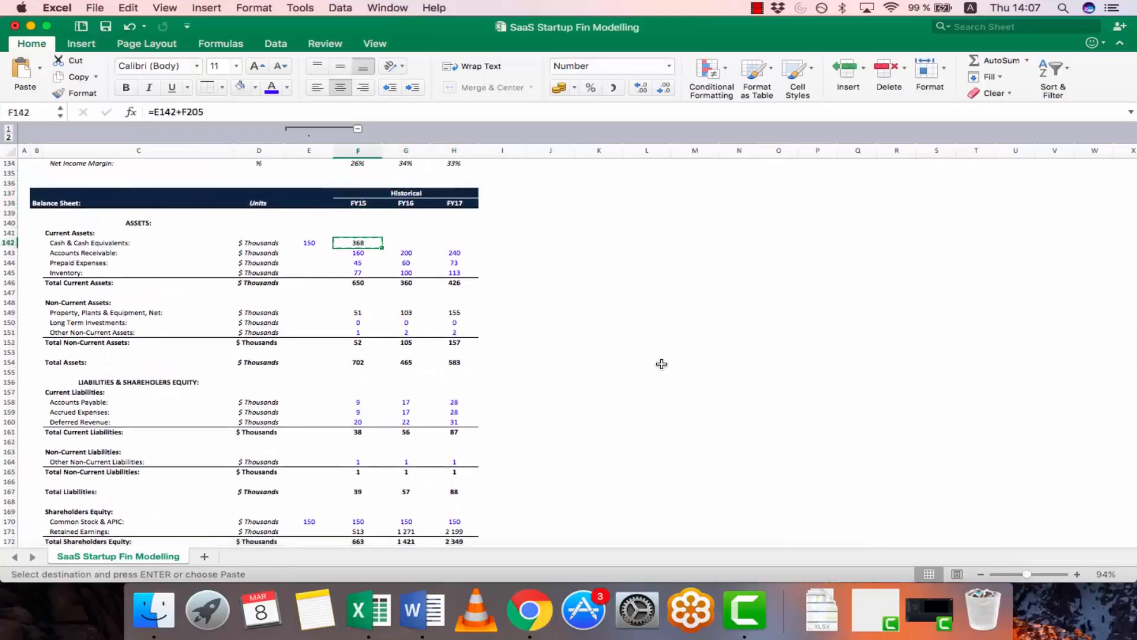
pyautogui.hotkey('shift', 'Right')
pyautogui.hotkey('shift', 'Right')
pyautogui.press('super+v')
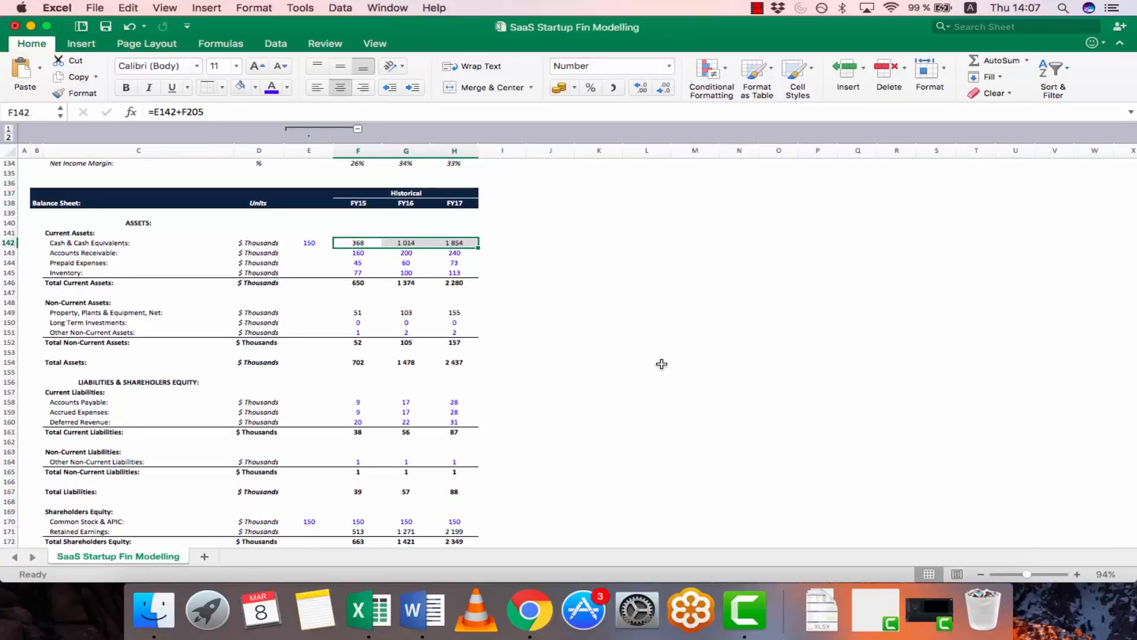
# Check the Cash & Cash Equivalents balances and formulas across row 142, from the beginning balance to FY17
pyautogui.press('Left')
pyautogui.press('Right')
pyautogui.press('Right')
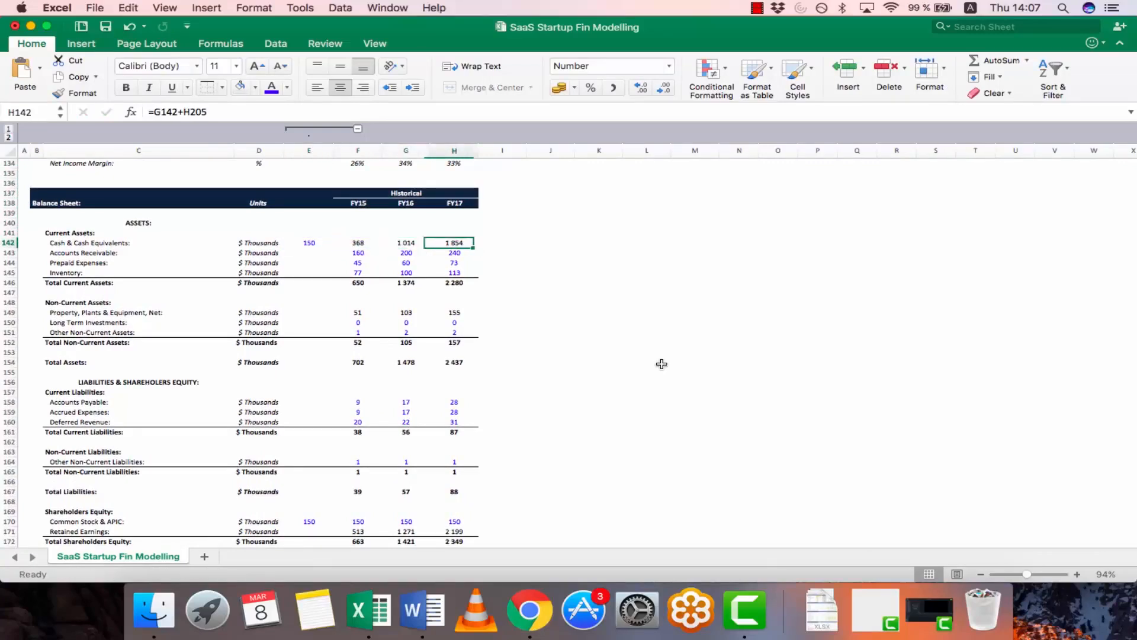
pyautogui.press('Left')
pyautogui.press('Left')
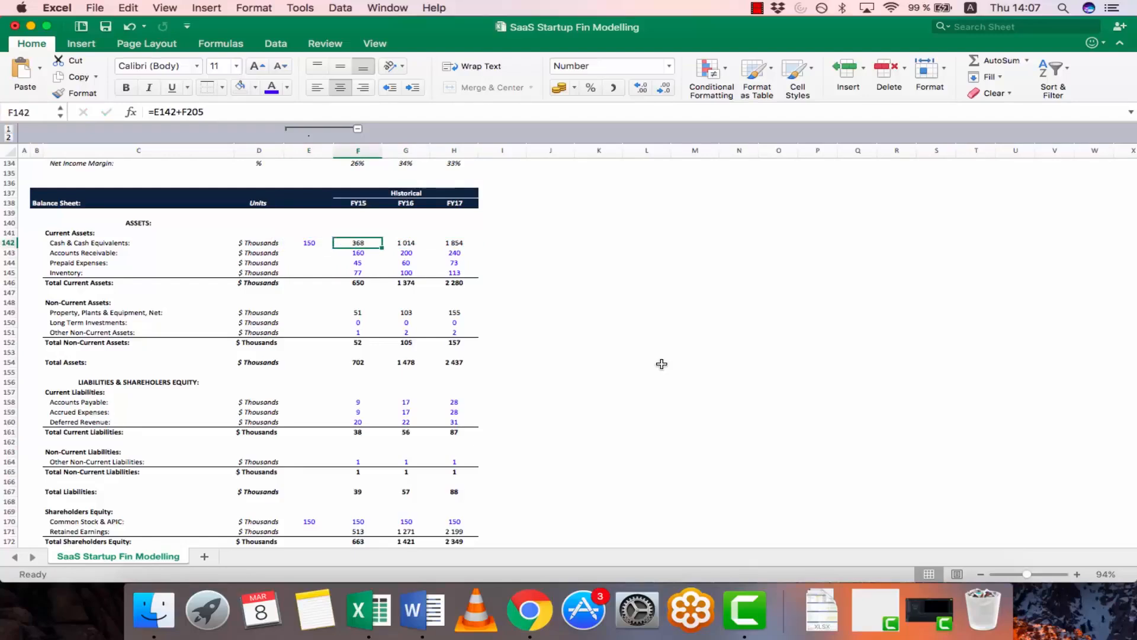
pyautogui.scroll(4, 491, 345)
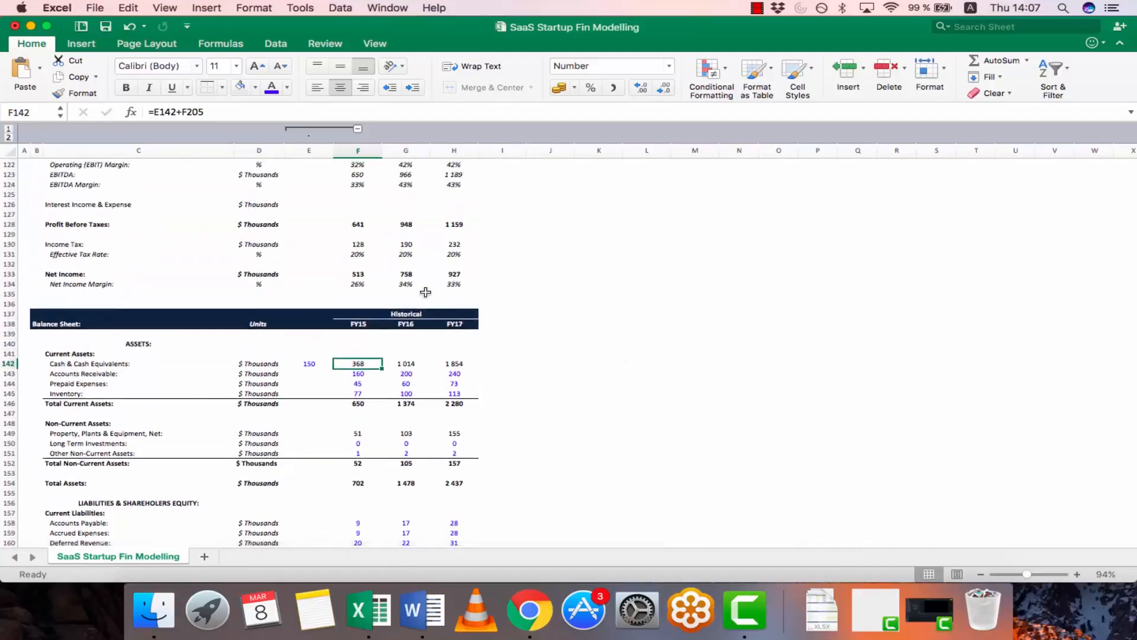
pyautogui.scroll(5, 425, 292)
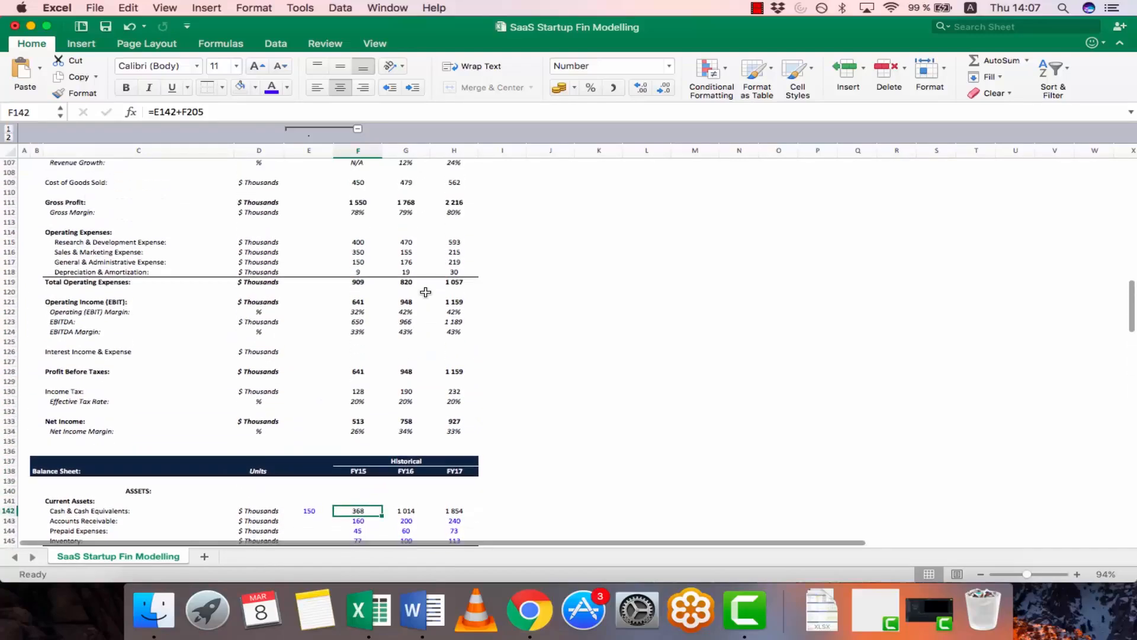
pyautogui.press('Left')
pyautogui.press('Right')
pyautogui.press('Right')
pyautogui.press('Right')
pyautogui.press('Left')
pyautogui.press('Left')
pyautogui.press('Left')
pyautogui.press('Right')
pyautogui.press('Right')
pyautogui.press('Right')
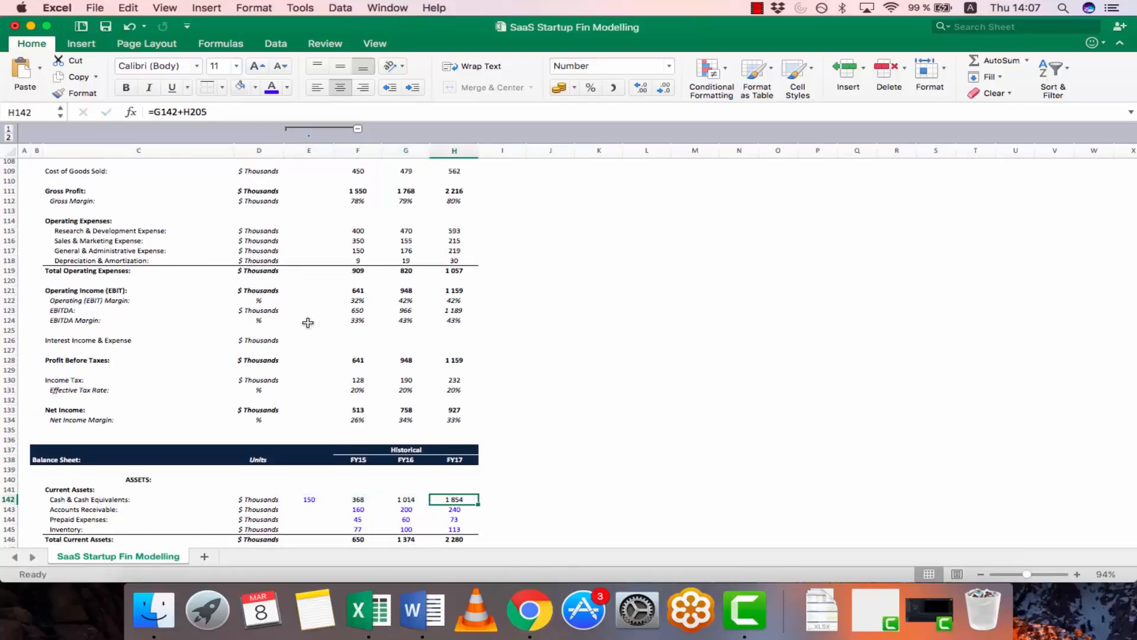
# Calculate FY15 Interest Income & Expense in F126 as beginning cash times the FY15 interest rate on cash, =E142*F56
pyautogui.scroll(10, 308, 322)
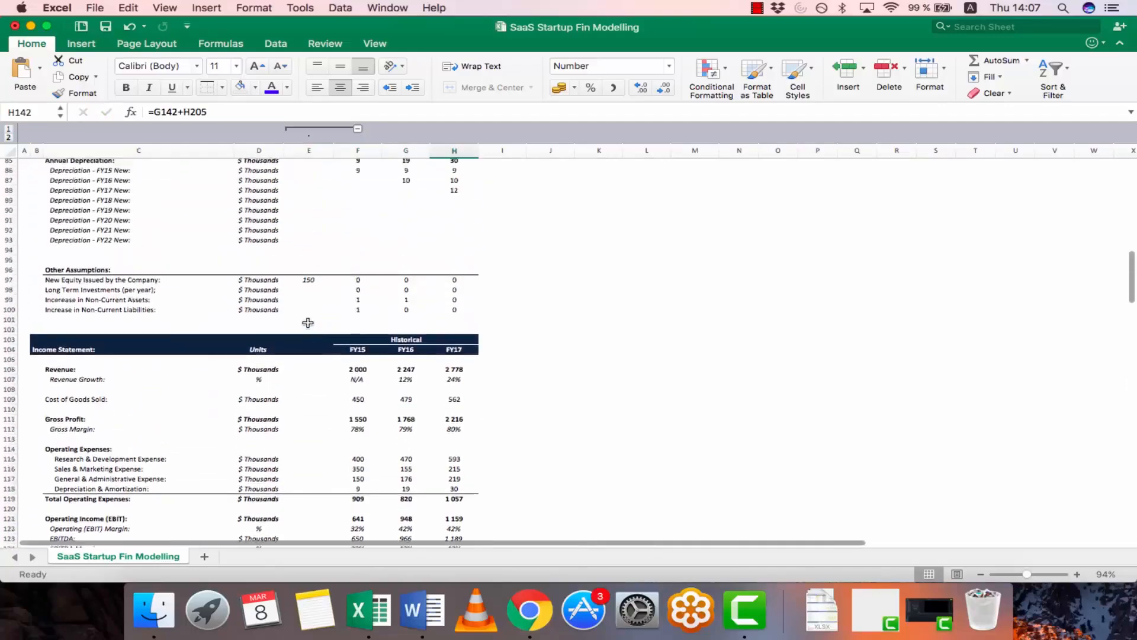
pyautogui.scroll(9, 308, 323)
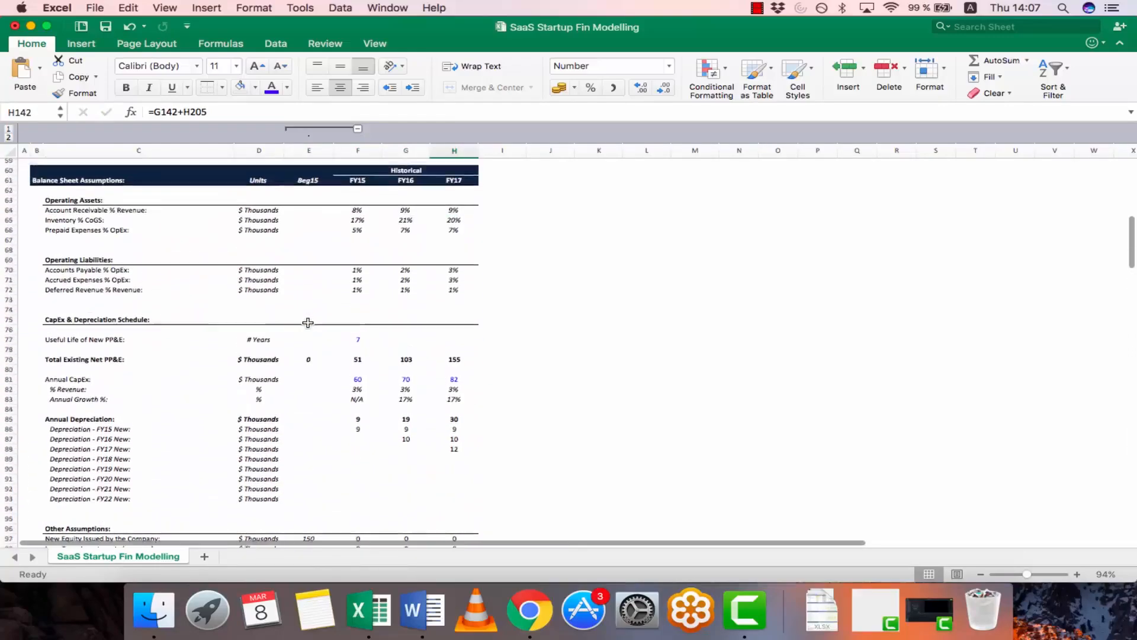
pyautogui.scroll(12, 308, 322)
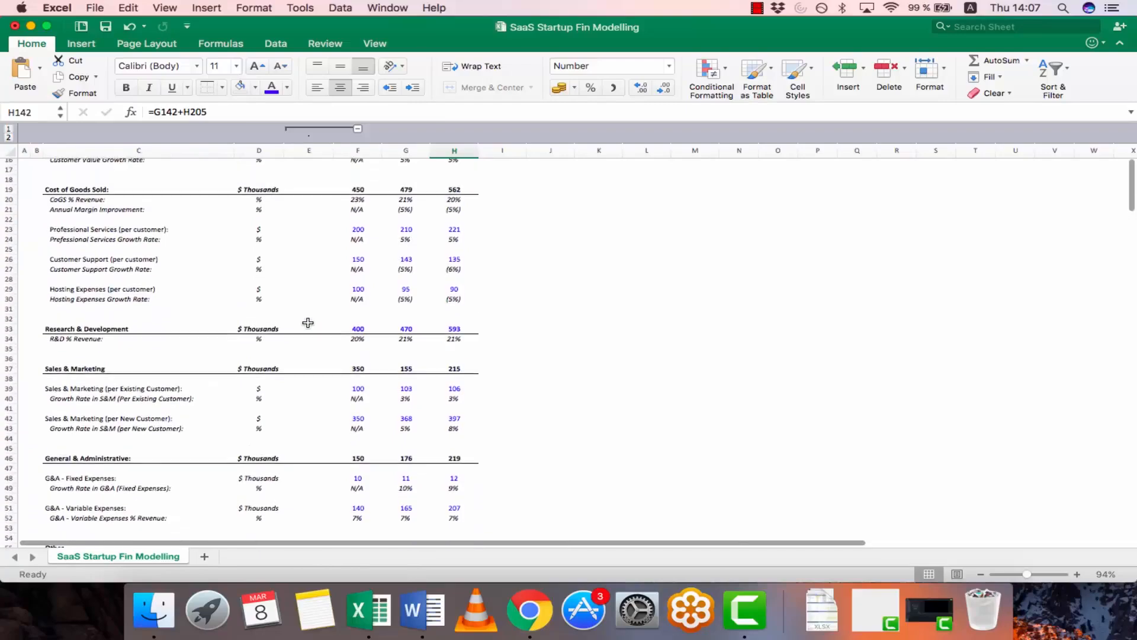
pyautogui.scroll(-20, 308, 322)
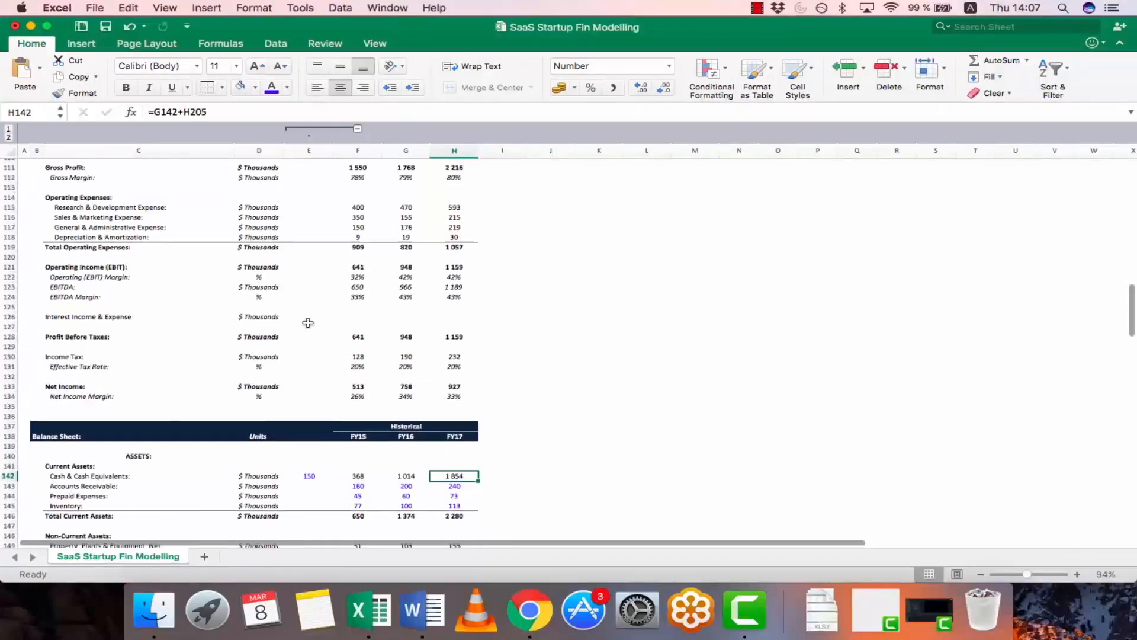
pyautogui.scroll(4, 308, 322)
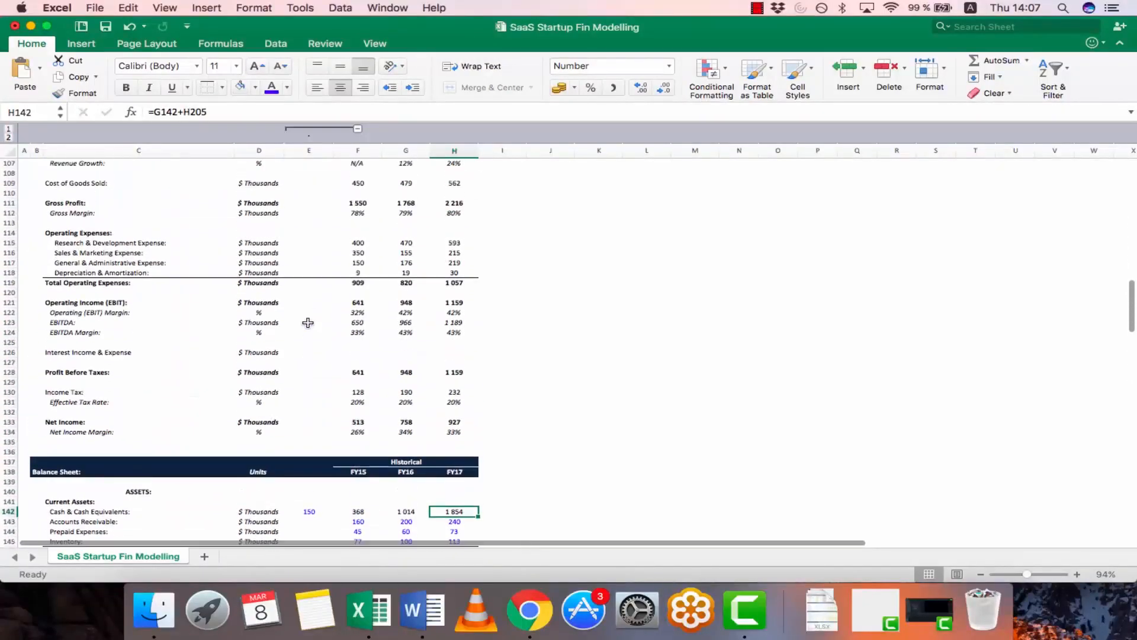
pyautogui.scroll(1, 317, 389)
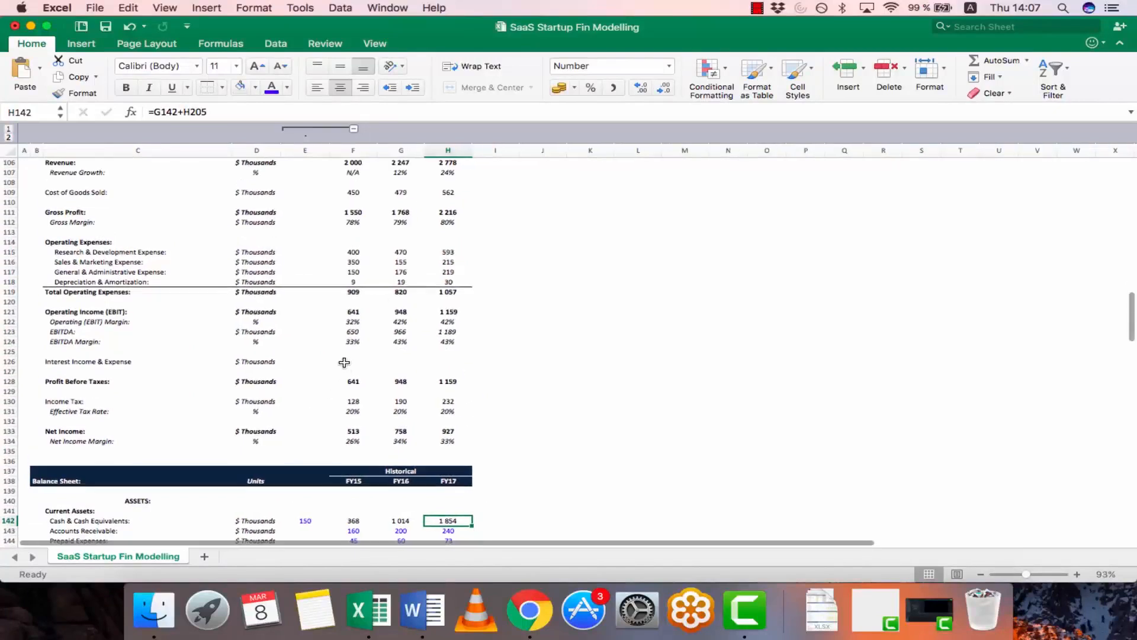
pyautogui.click(353, 362)
pyautogui.write('=')
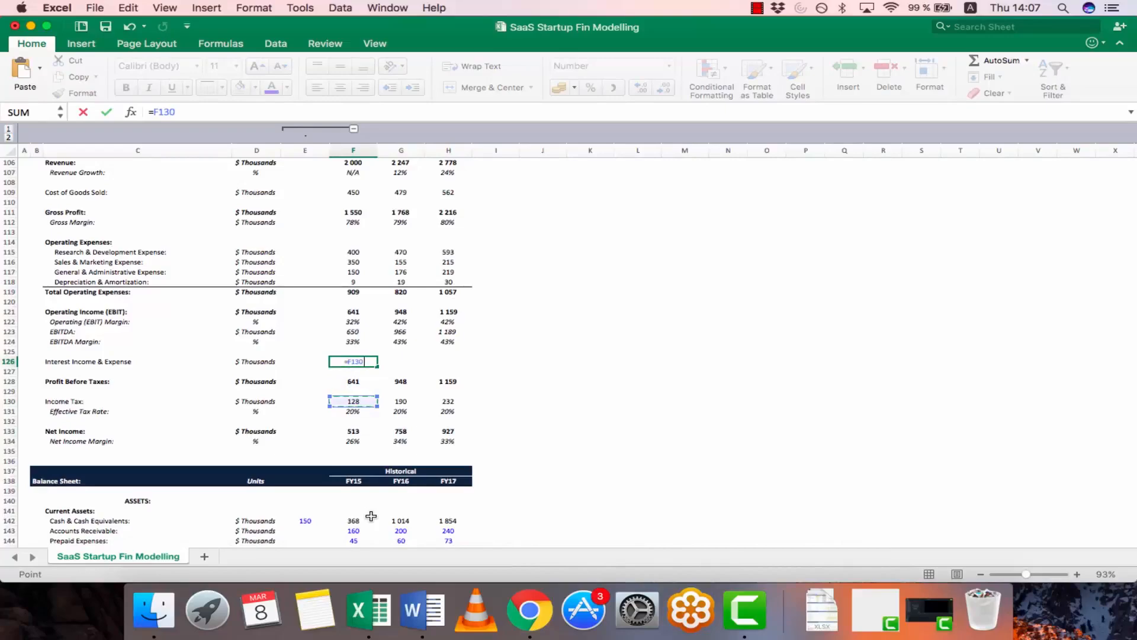
pyautogui.scroll(-10, 370, 516)
pyautogui.scroll(5, 359, 440)
pyautogui.click(307, 376)
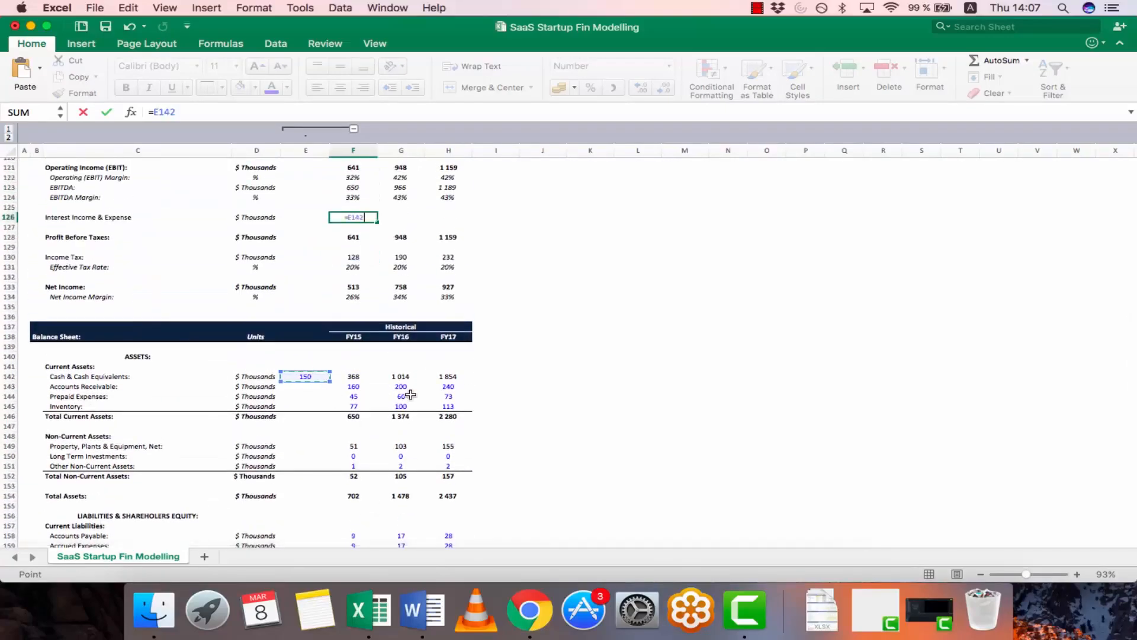
pyautogui.scroll(12, 410, 394)
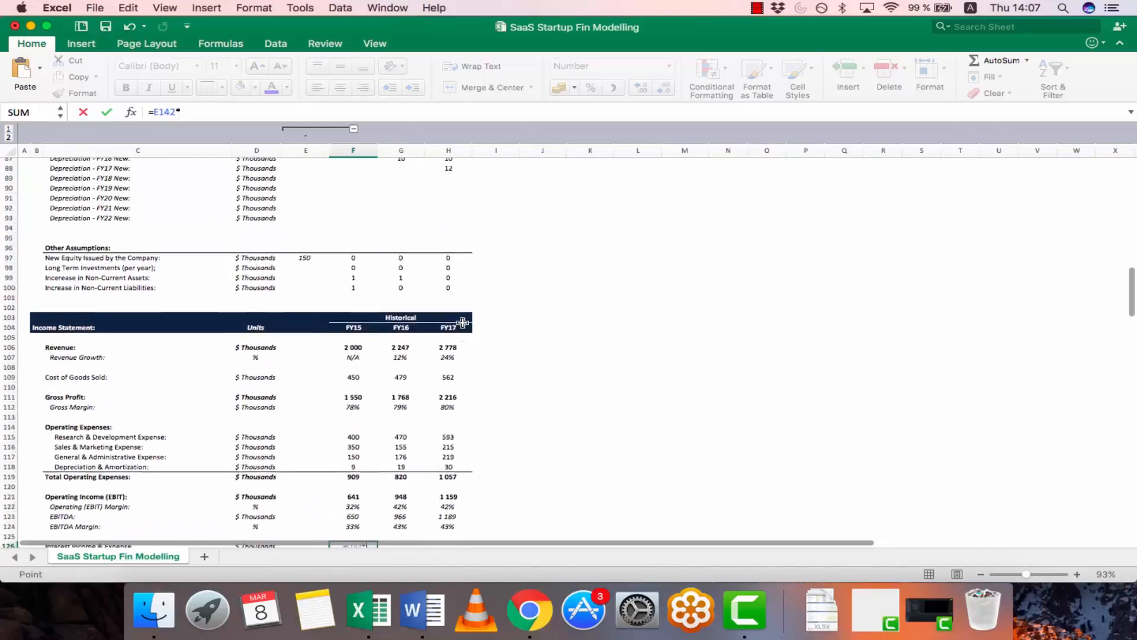
pyautogui.scroll(2, 462, 323)
pyautogui.scroll(1, 463, 323)
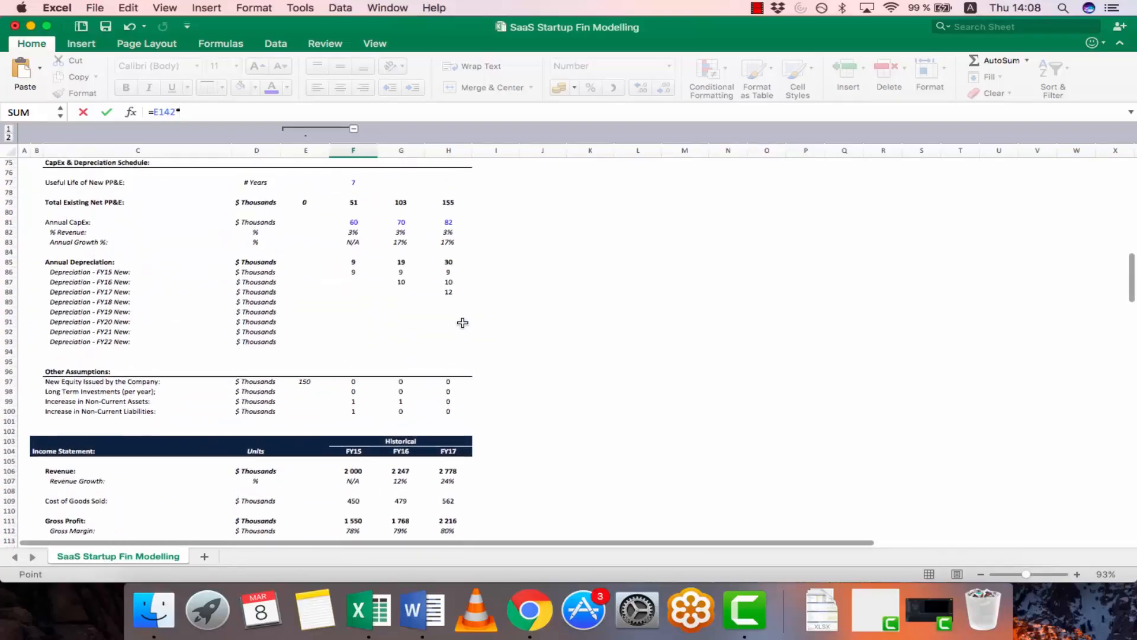
pyautogui.scroll(1, 462, 322)
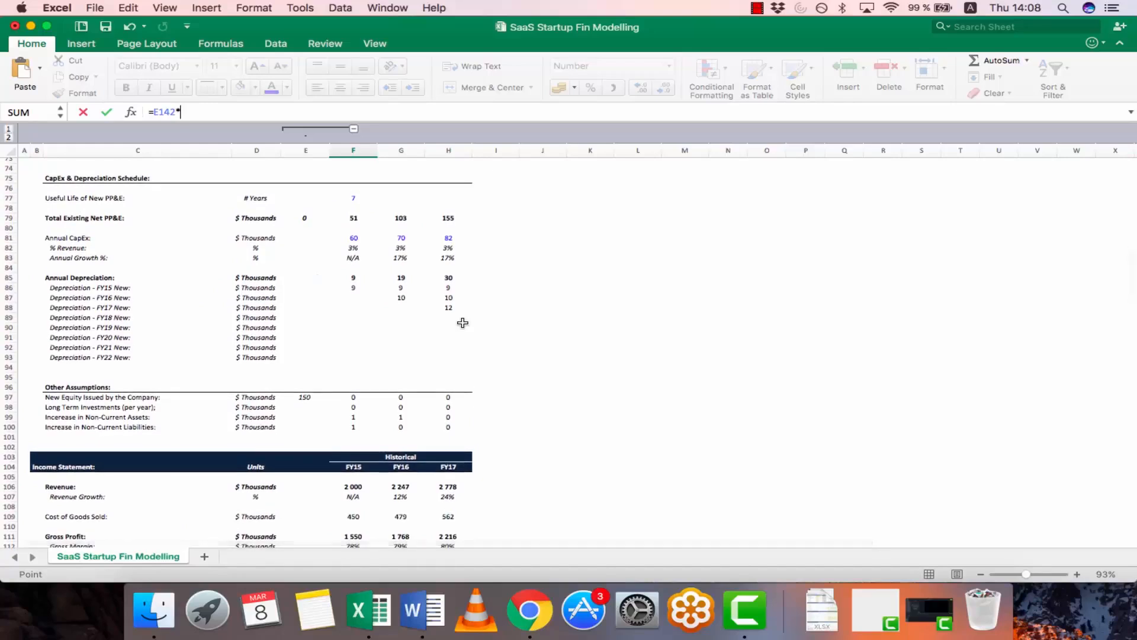
pyautogui.scroll(-1, 463, 322)
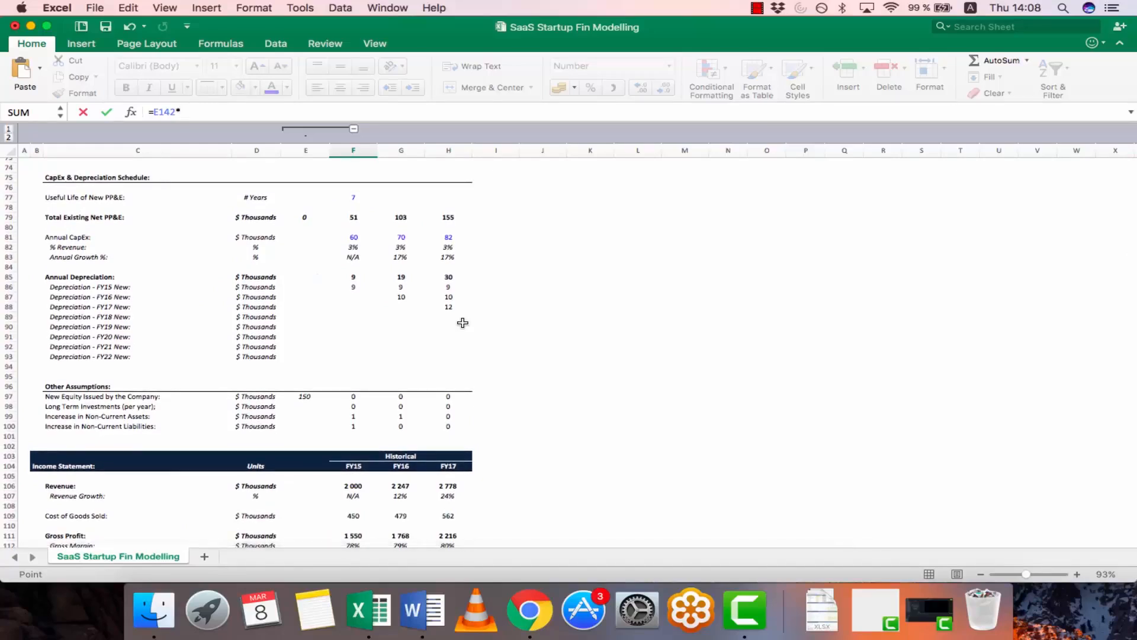
pyautogui.scroll(5, 463, 322)
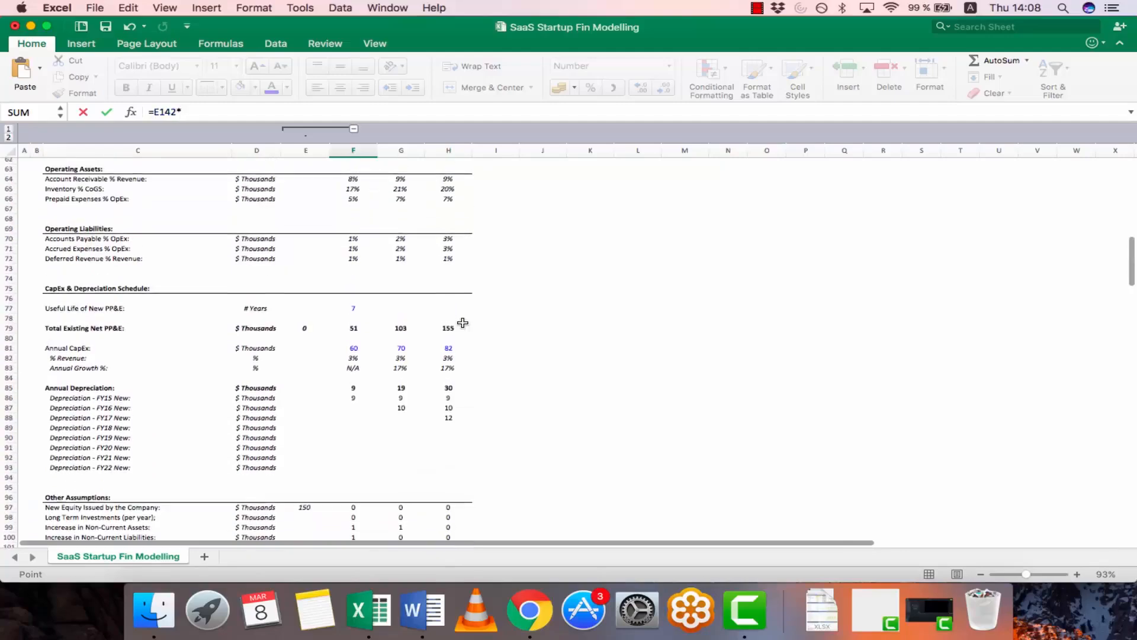
pyautogui.scroll(-5, 463, 322)
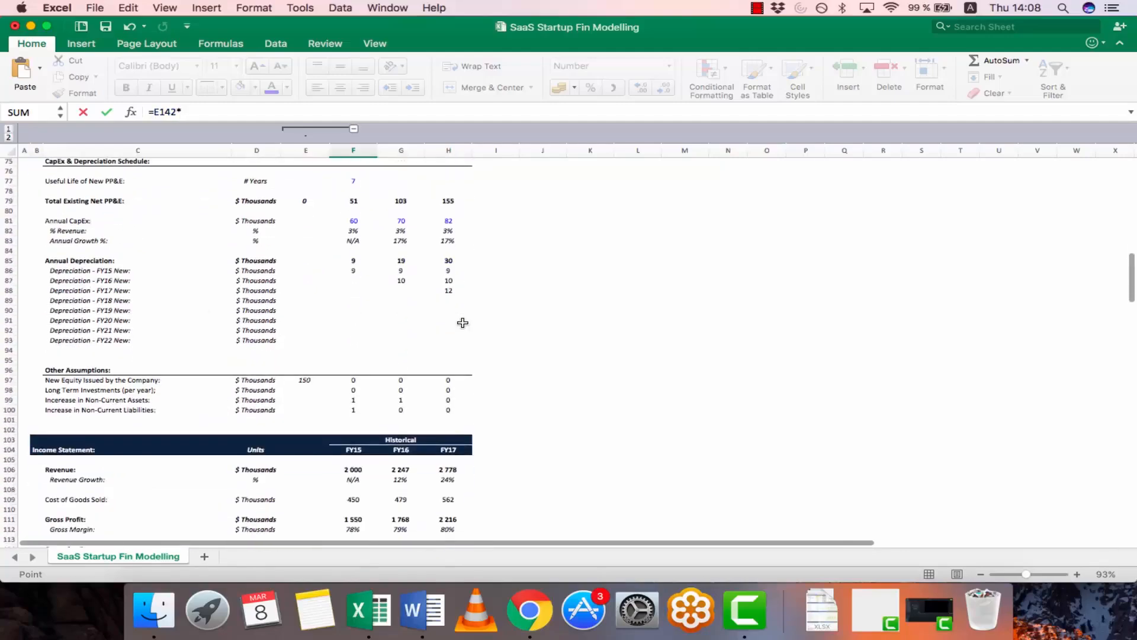
pyautogui.scroll(13, 462, 322)
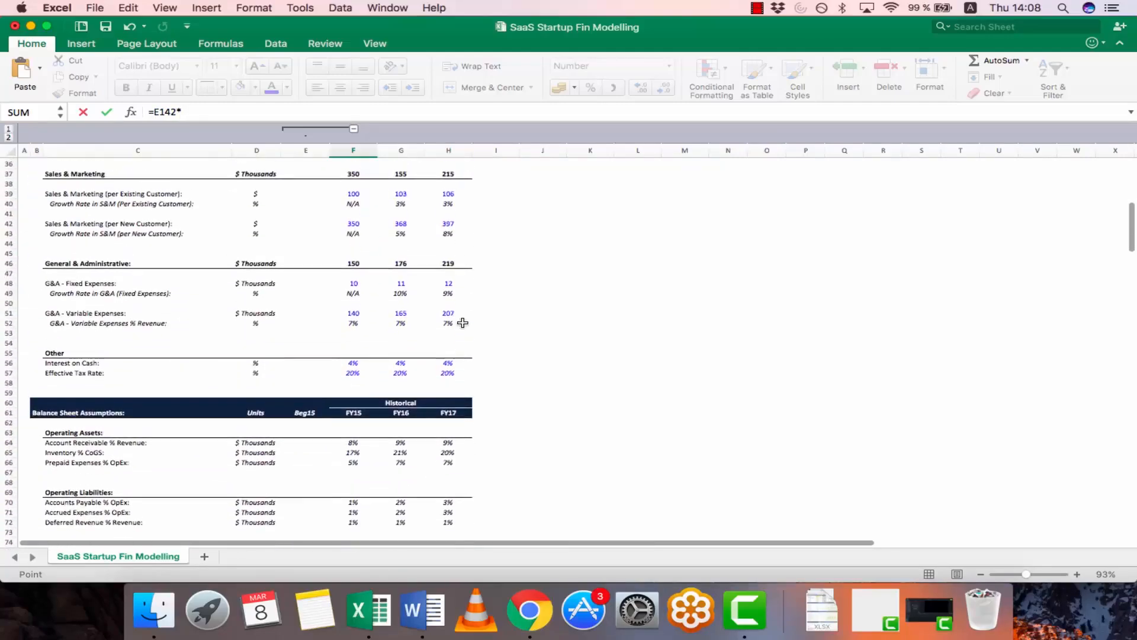
pyautogui.click(352, 364)
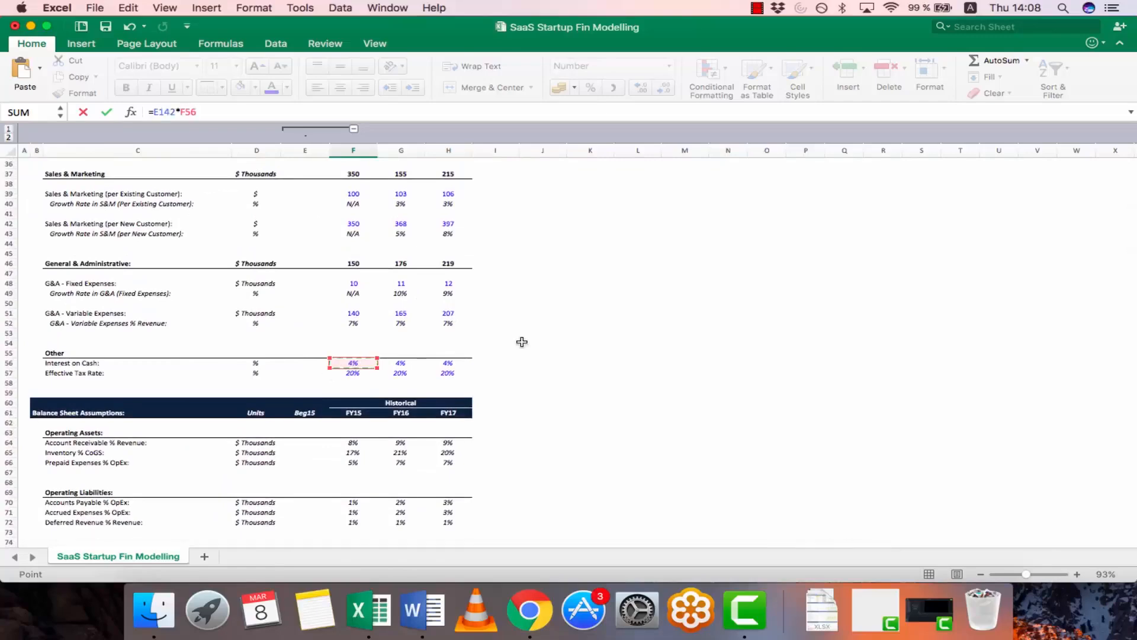
pyautogui.scroll(-18, 521, 342)
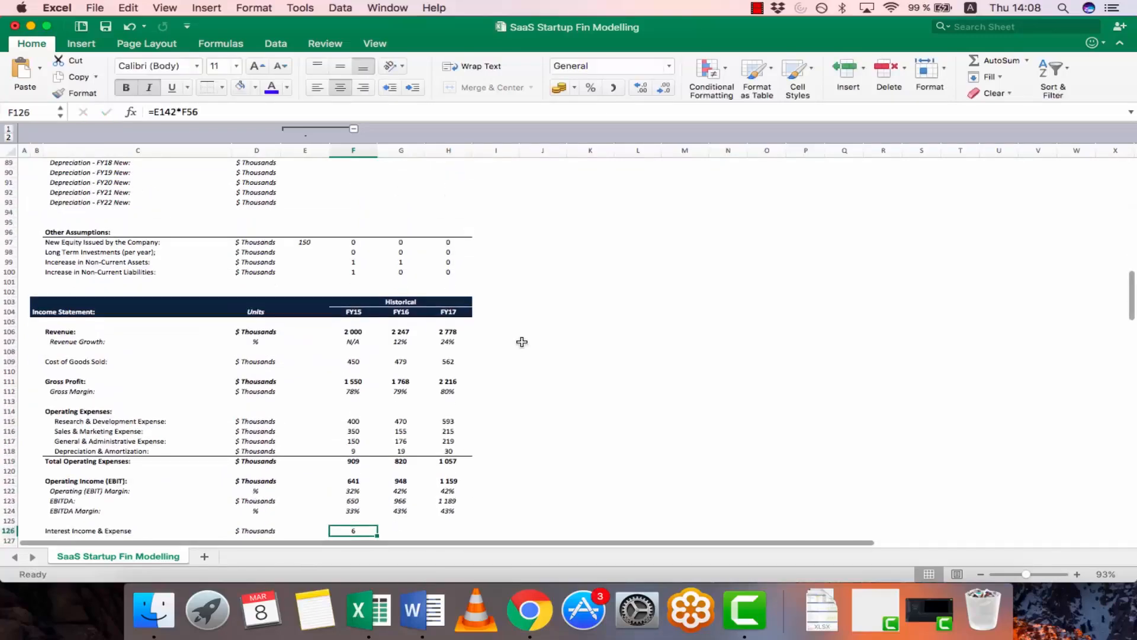
# Copy the Interest Income & Expense formula from F126 to FY16 and FY17, G126:H126
pyautogui.press('Tab')
pyautogui.press('Left')
pyautogui.press('Right')
pyautogui.press('Left')
pyautogui.press('super+c')
pyautogui.hotkey('shift', 'Right')
pyautogui.hotkey('shift', 'Right')
pyautogui.press('super+v')
pyautogui.press('Escape')
# Check the cell references of the FY17 Interest Income & Expense formula in H126 and the Profit Before Taxes formulas in row 128
pyautogui.hotkey('shift', 'Left')
pyautogui.hotkey('shift', 'Left')
pyautogui.press('Right')
pyautogui.press('Right')
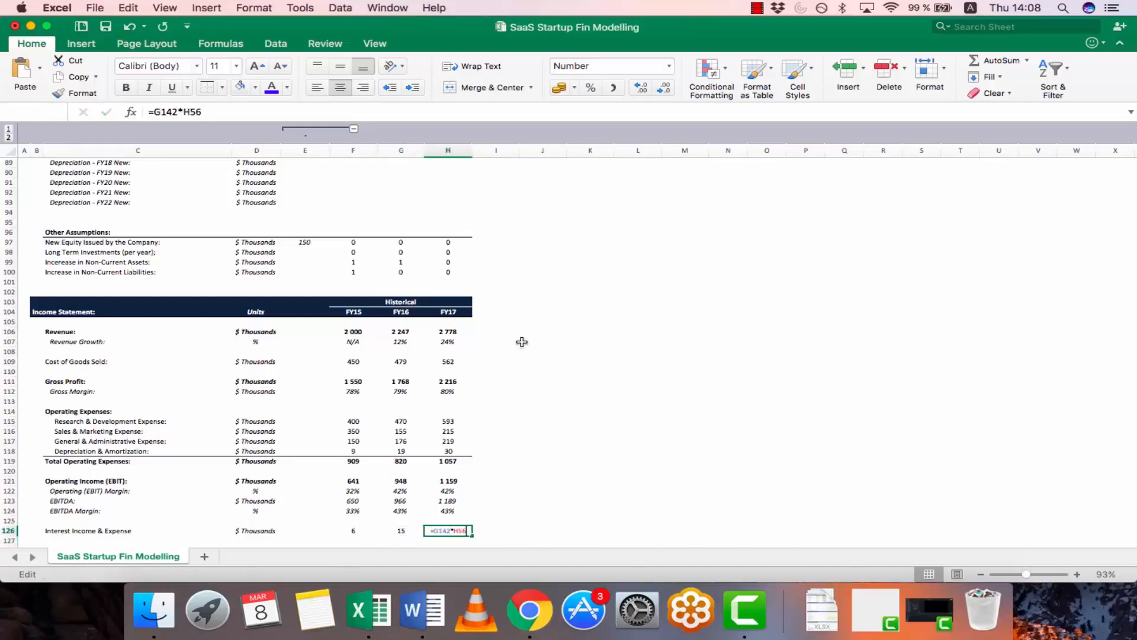
pyautogui.press('Down')
pyautogui.press('Down')
pyautogui.press('Left')
pyautogui.press('F2')
pyautogui.press('Tab')
# Check the cell references of the Income Tax formulas in row 130
pyautogui.press('Down')
pyautogui.press('Down')
pyautogui.press('Left')
pyautogui.press('Left')
pyautogui.press('F2')
pyautogui.press('Tab')
pyautogui.press('F2')
pyautogui.press('Tab')
# Check the Net Income and Net Income Margin formulas across FY15 to FY17 in rows 133 and 134
pyautogui.press('Down')
pyautogui.press('Down')
pyautogui.press('Down')
pyautogui.press('Left')
pyautogui.press('Left')
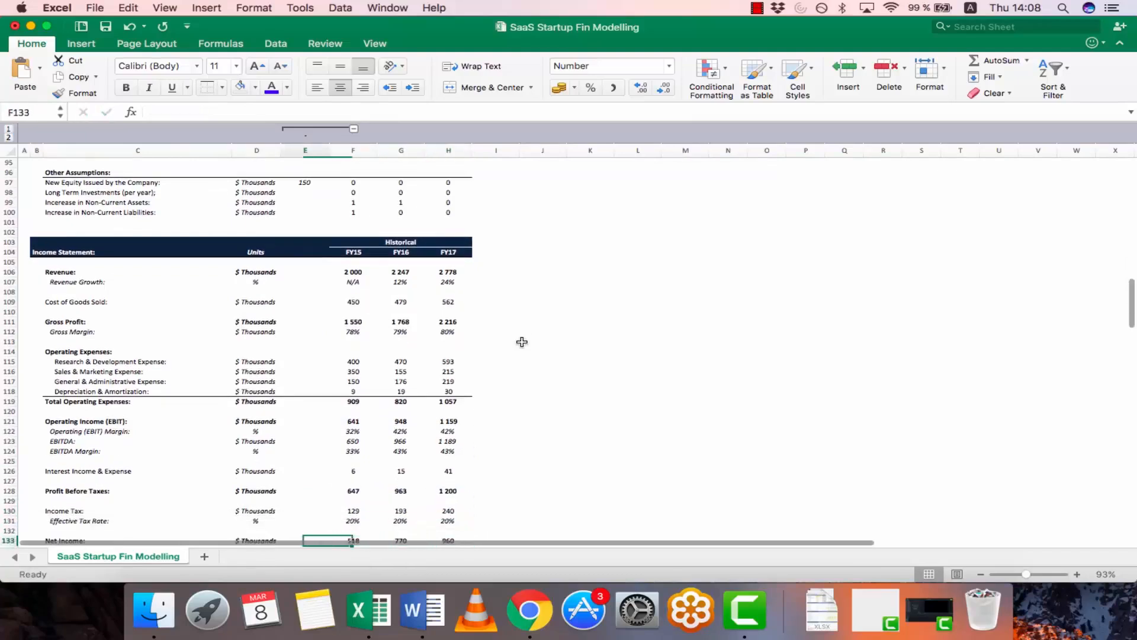
pyautogui.press('Left')
pyautogui.press('Down')
pyautogui.press('Right')
pyautogui.press('Right')
pyautogui.press('Right')
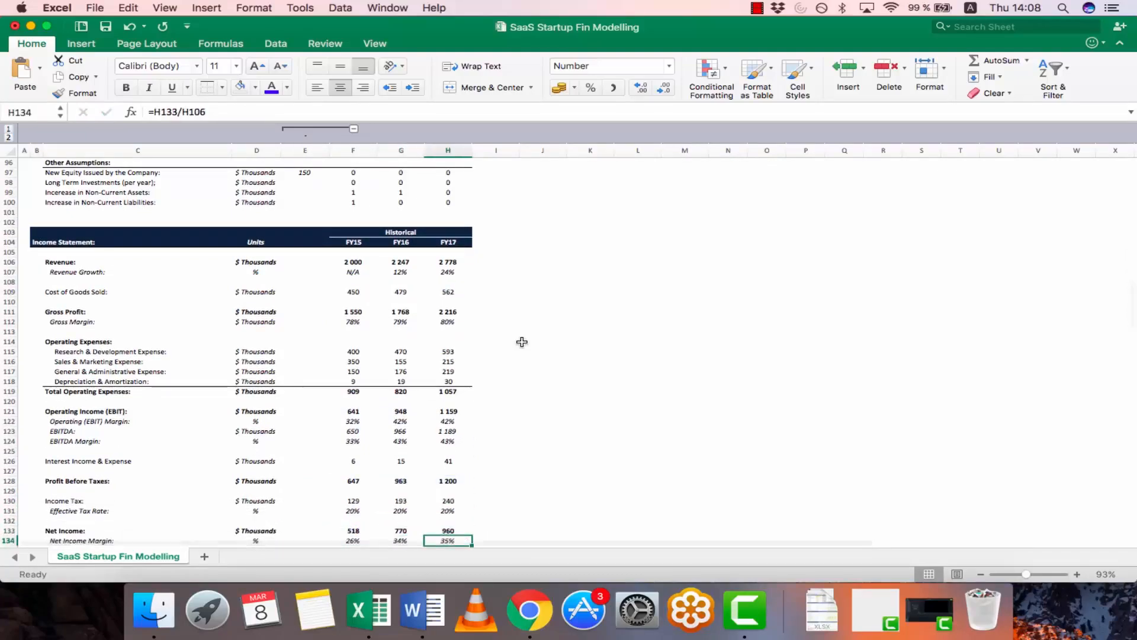
# Review the updated balance sheet and examine the Balance Check in row 176 for all three historical years
pyautogui.press('Down')
pyautogui.press('Down')
pyautogui.press('Down')
pyautogui.press('Down')
pyautogui.scroll(-15, 318, 416)
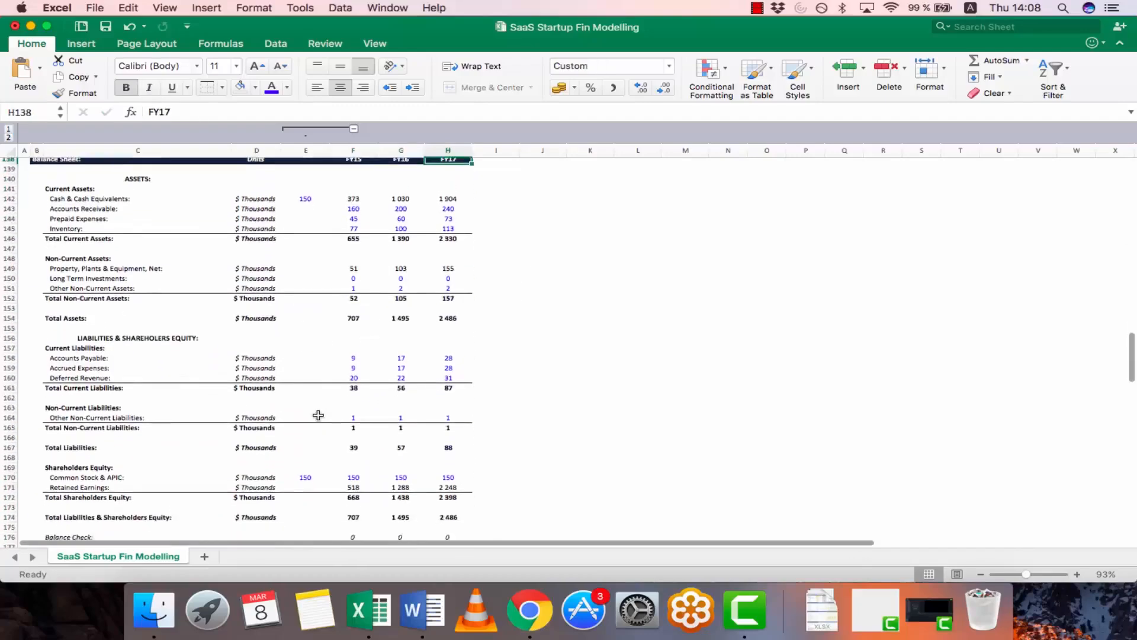
pyautogui.scroll(3, 318, 415)
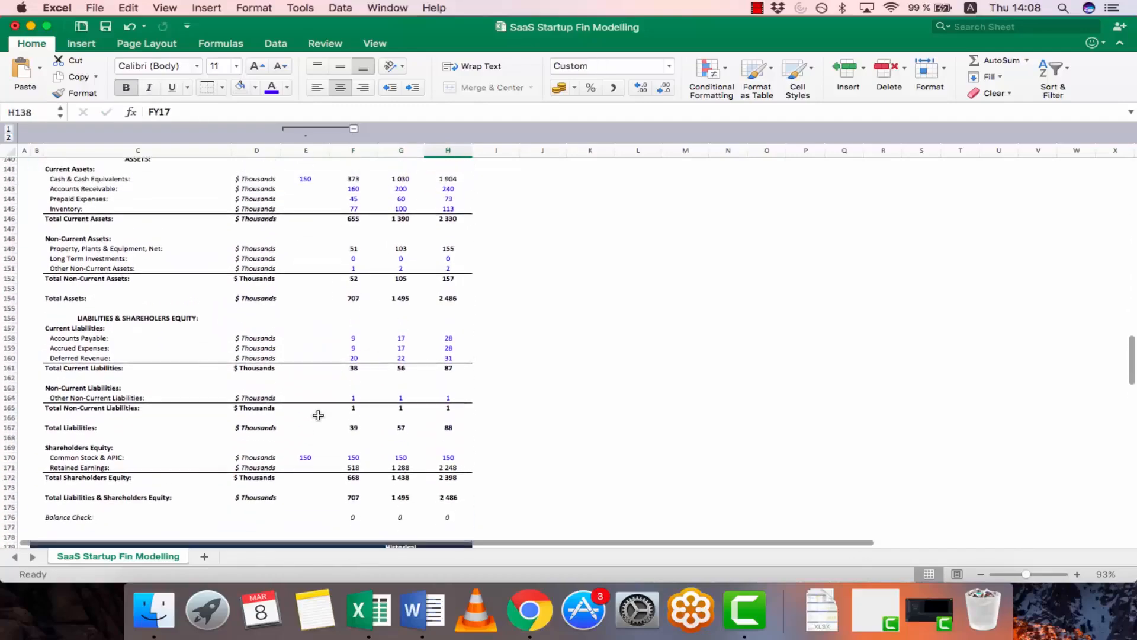
pyautogui.moveTo(79, 520); pyautogui.dragTo(452, 519)
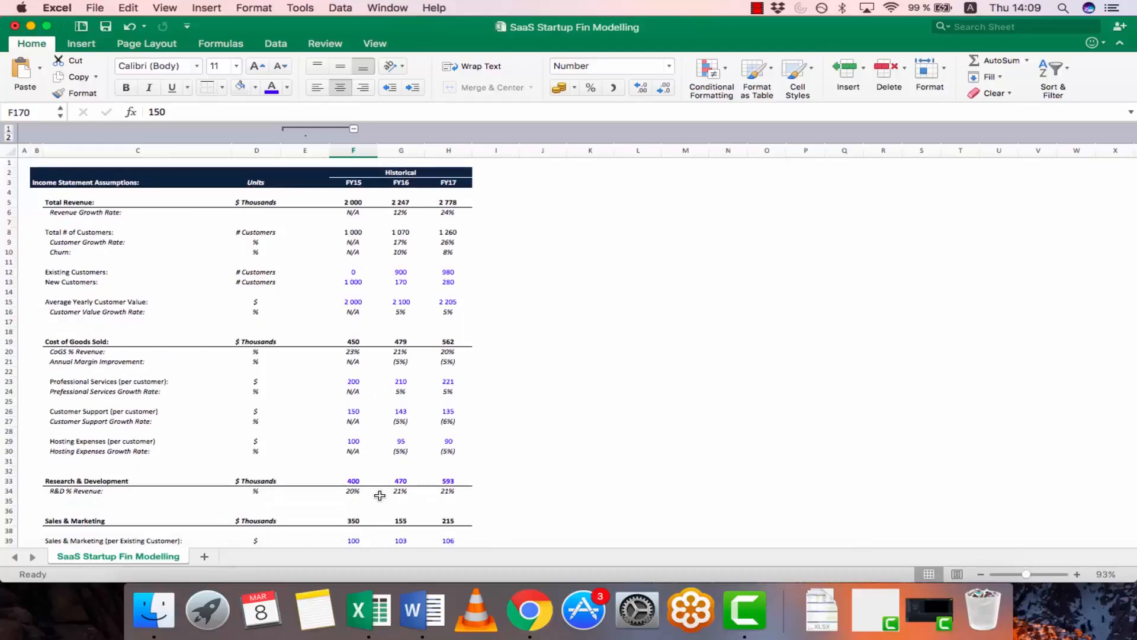
# Review the whole historical model, from the income statement assumptions down to the Net Change in Cash in the cash flow statement
pyautogui.scroll(-15, 380, 496)
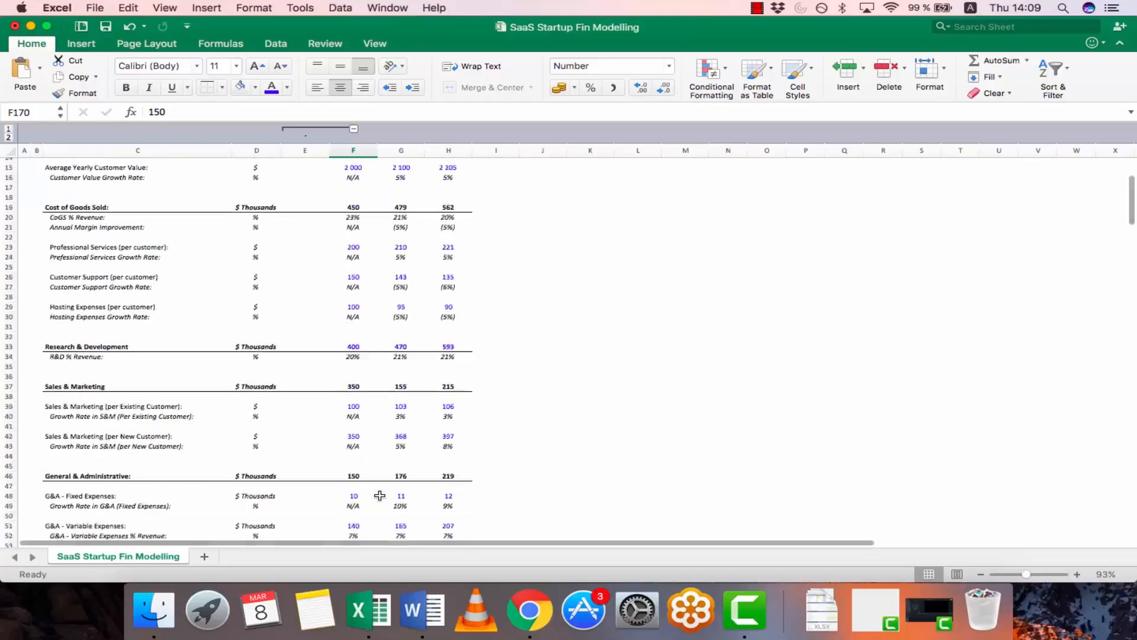
pyautogui.scroll(3, 380, 495)
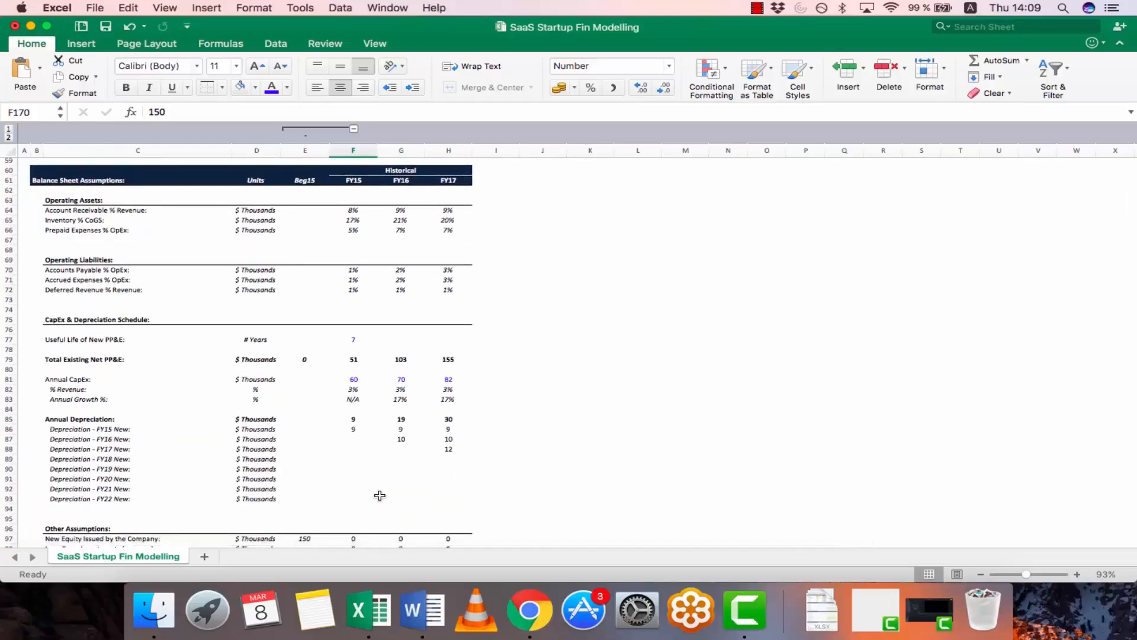
pyautogui.scroll(-20, 380, 496)
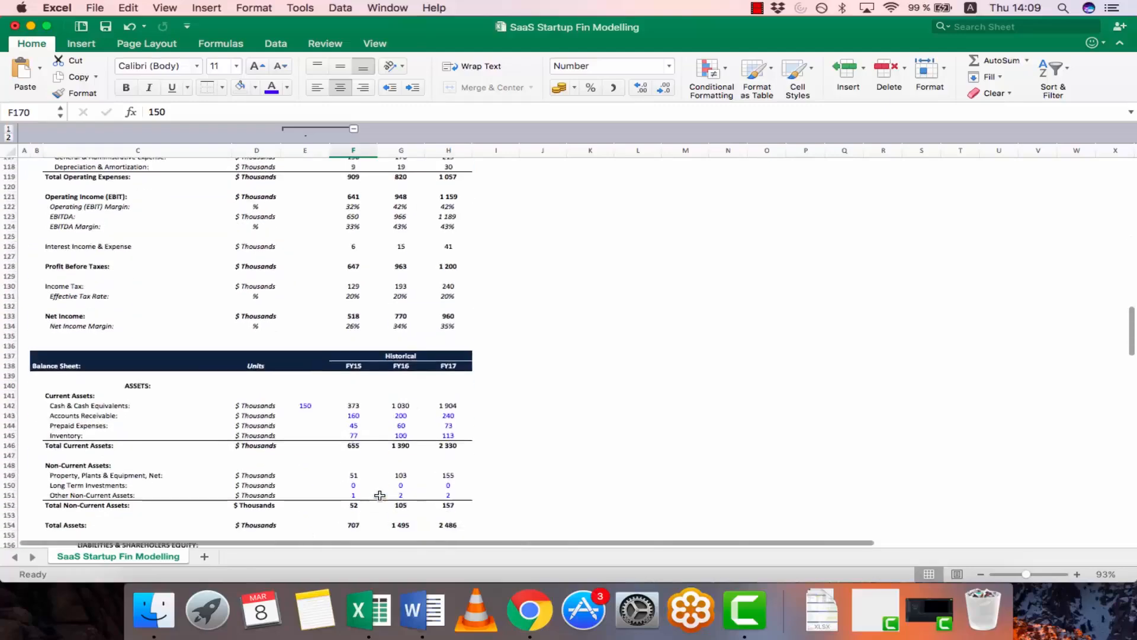
pyautogui.scroll(-8, 380, 495)
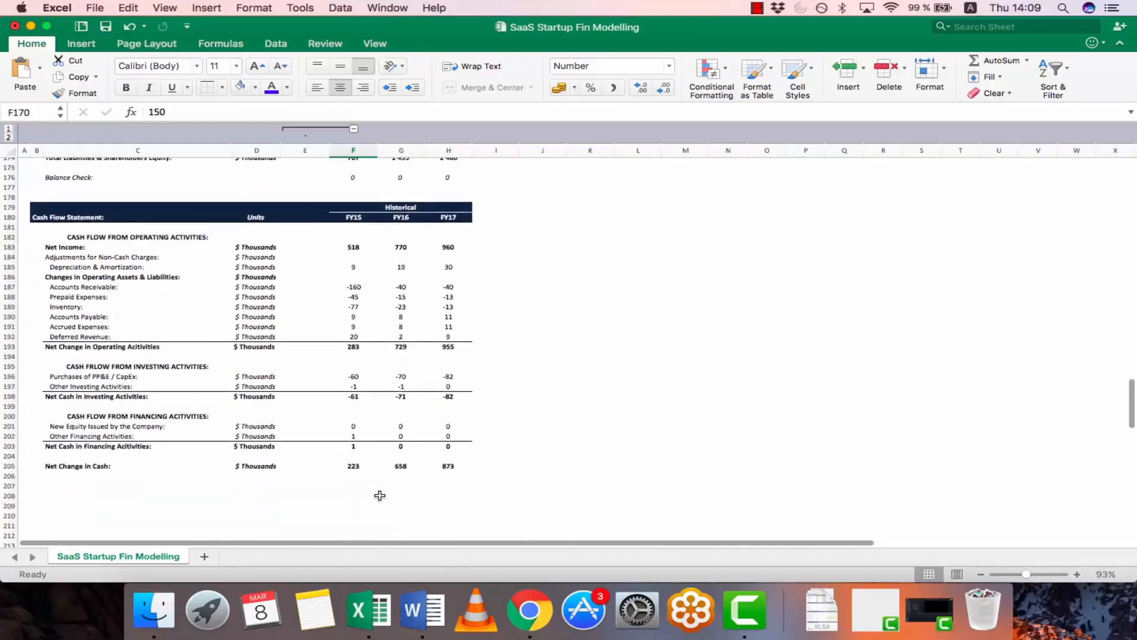
pyautogui.scroll(1, 380, 495)
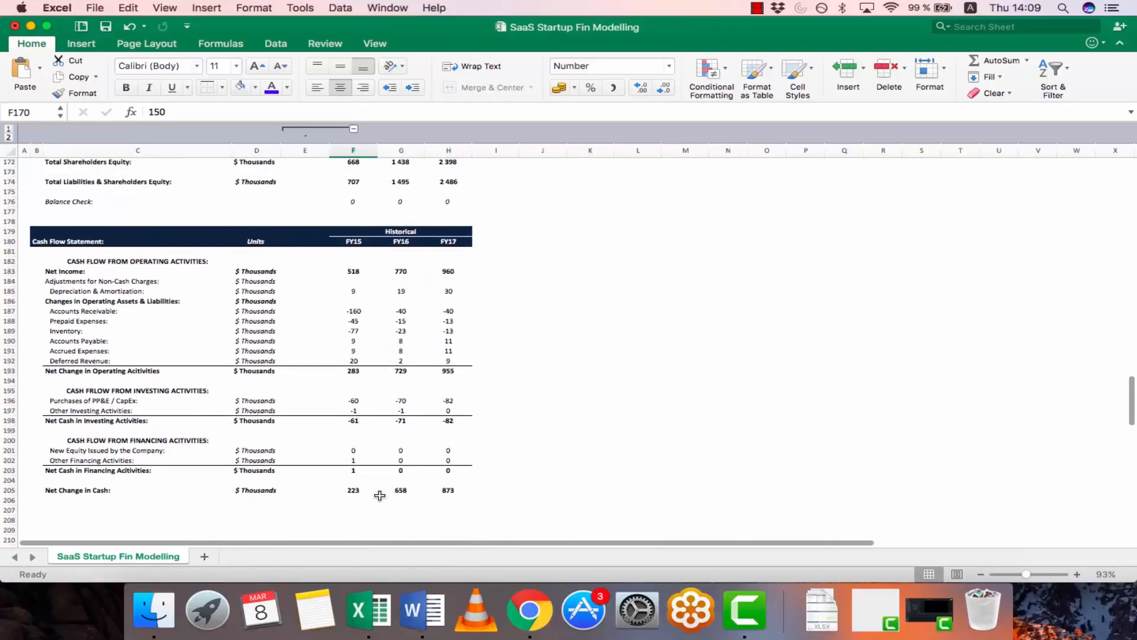